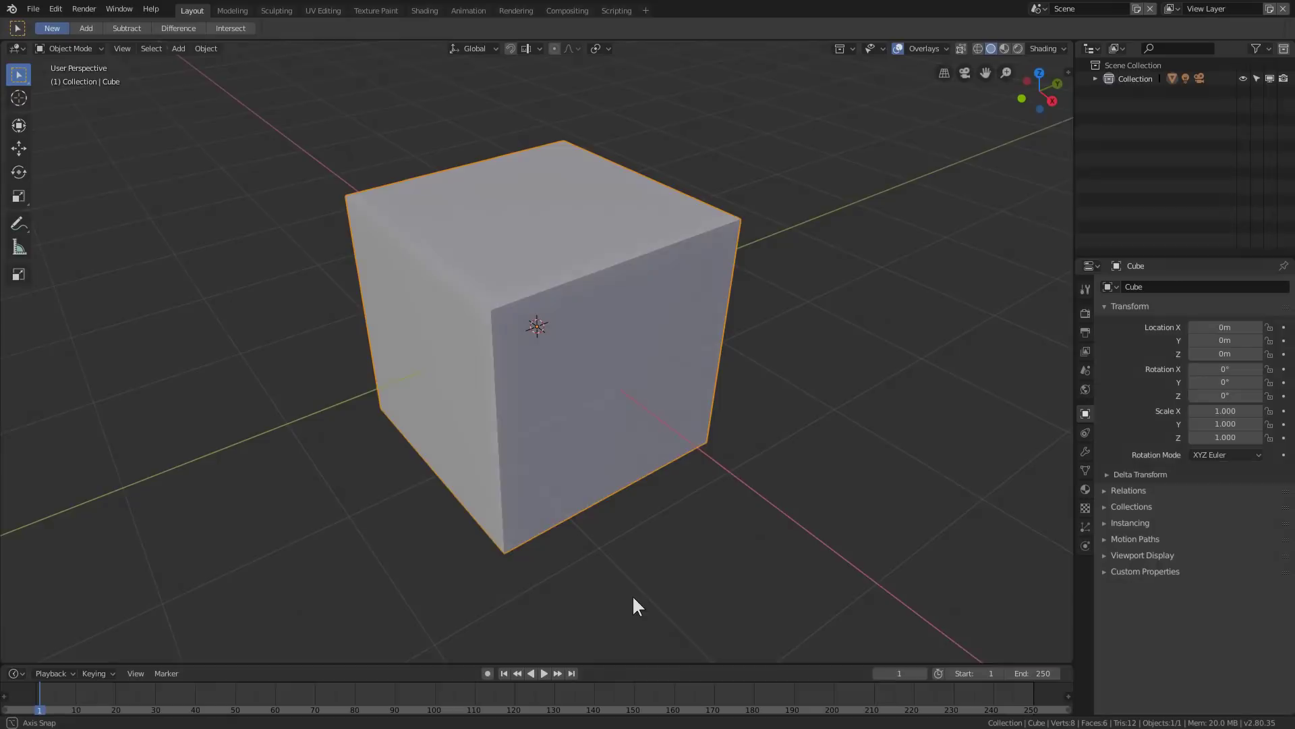
pyautogui.moveTo(633, 598); pyautogui.dragTo(575, 556, button='middle')
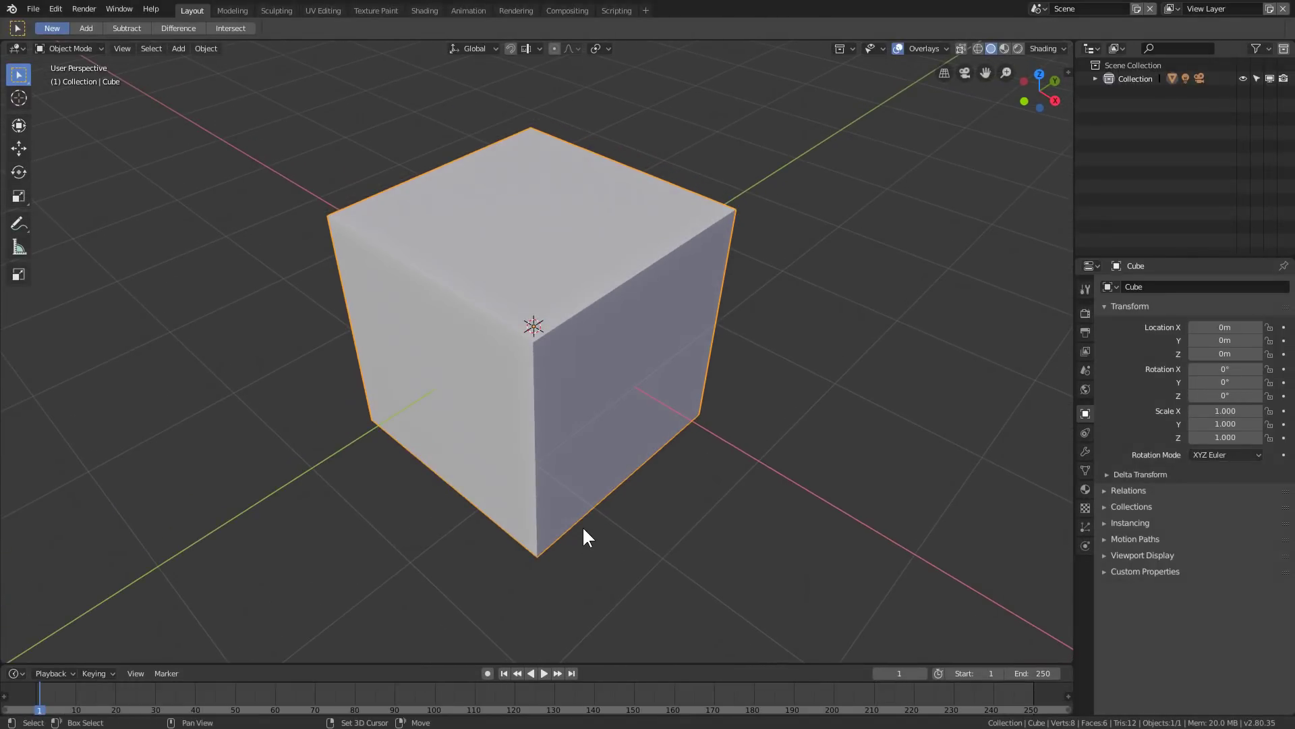
pyautogui.press('space')
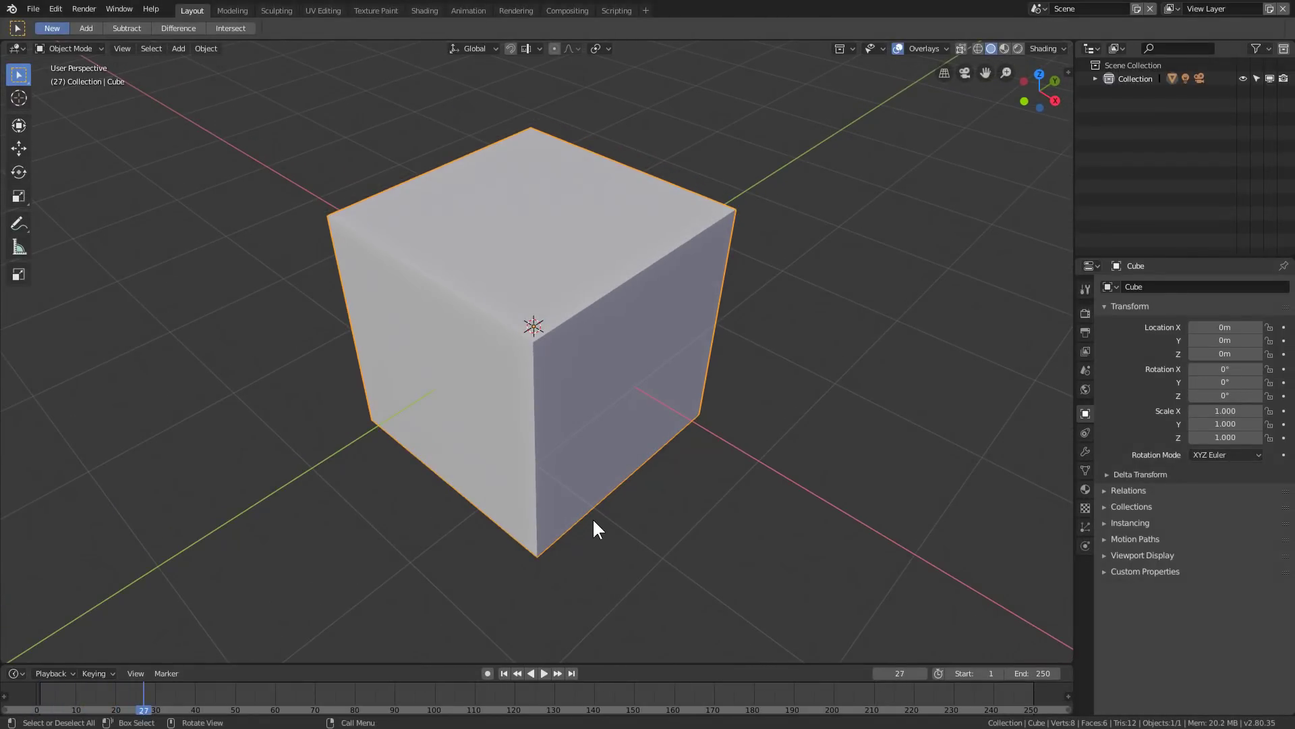
pyautogui.press('Escape')
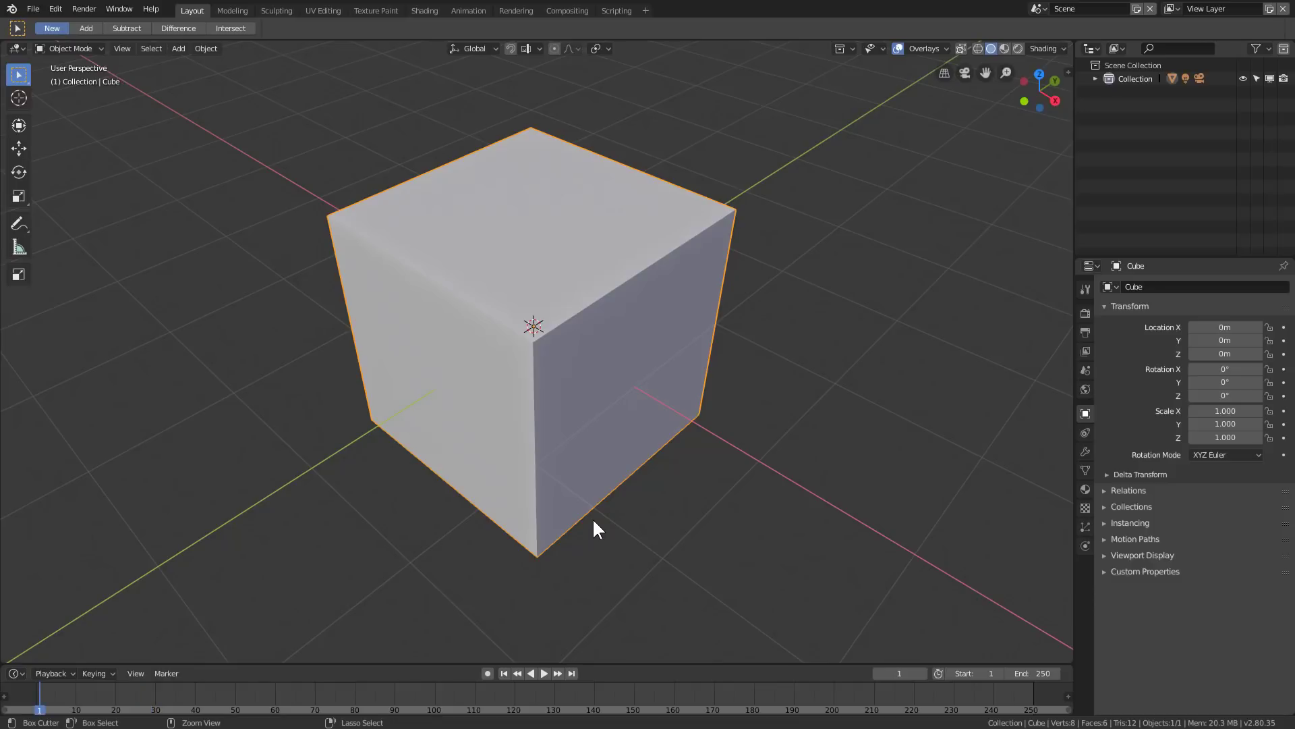
# Step: Maximize the 3D viewport and apply the Eevee HQ viewport setup
pyautogui.hotkey('ctrl', 'space')
pyautogui.moveTo(597, 518); pyautogui.dragTo(622, 482, button='middle')
pyautogui.hotkey('alt', 'v')
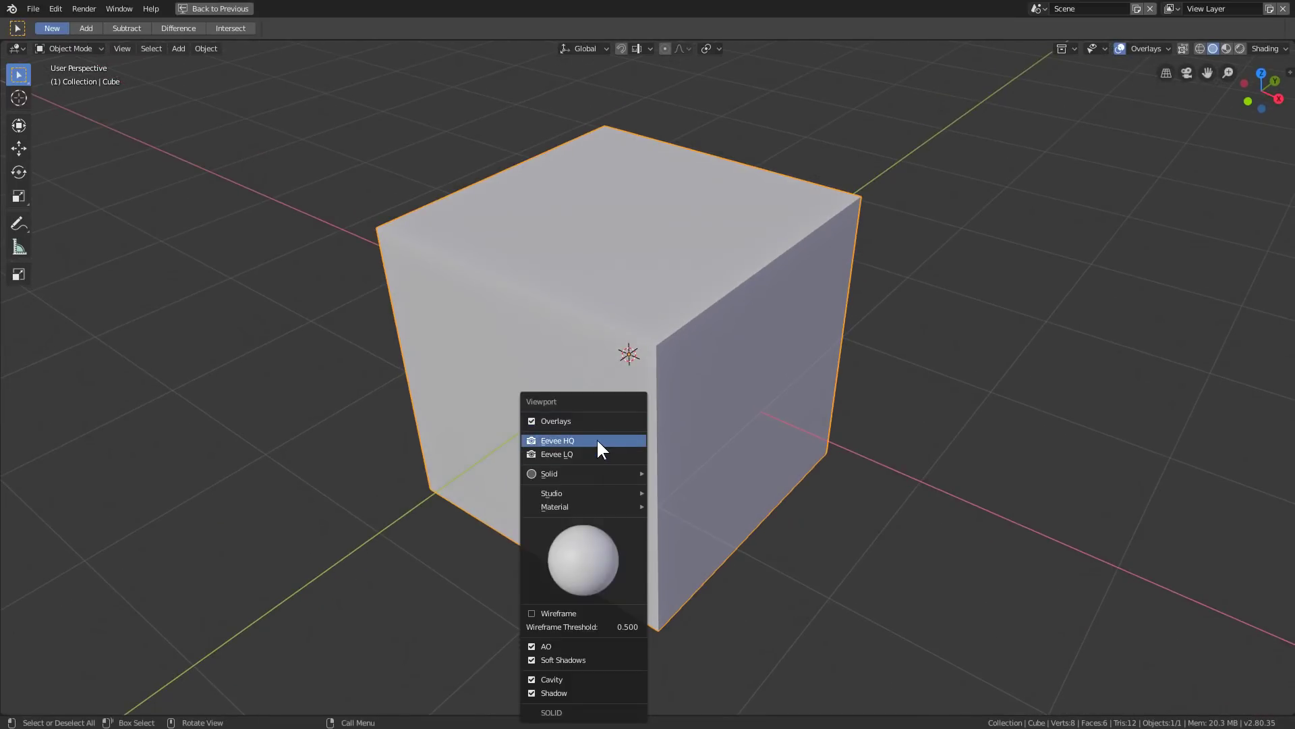
pyautogui.click(597, 442)
pyautogui.moveTo(662, 395); pyautogui.dragTo(677, 341, button='middle')
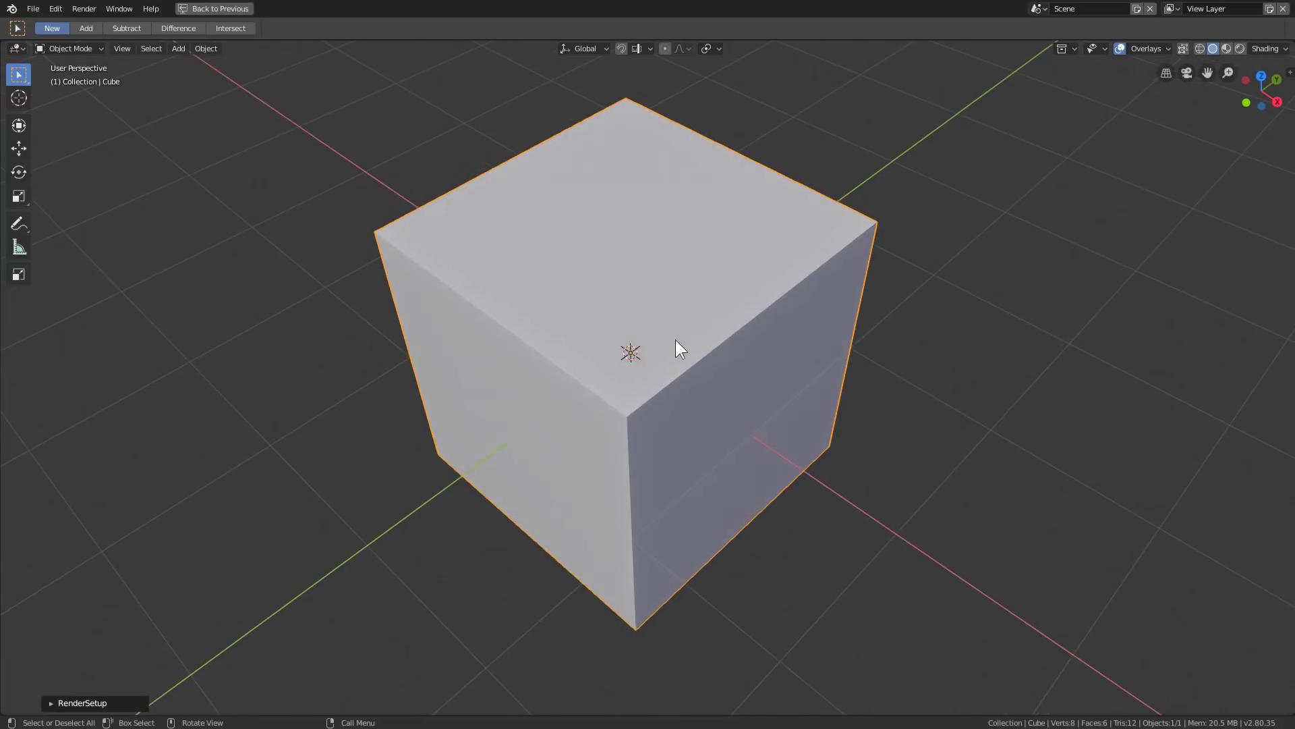
# Step: Set the viewport's solid shading color to Random
pyautogui.click(1269, 49)
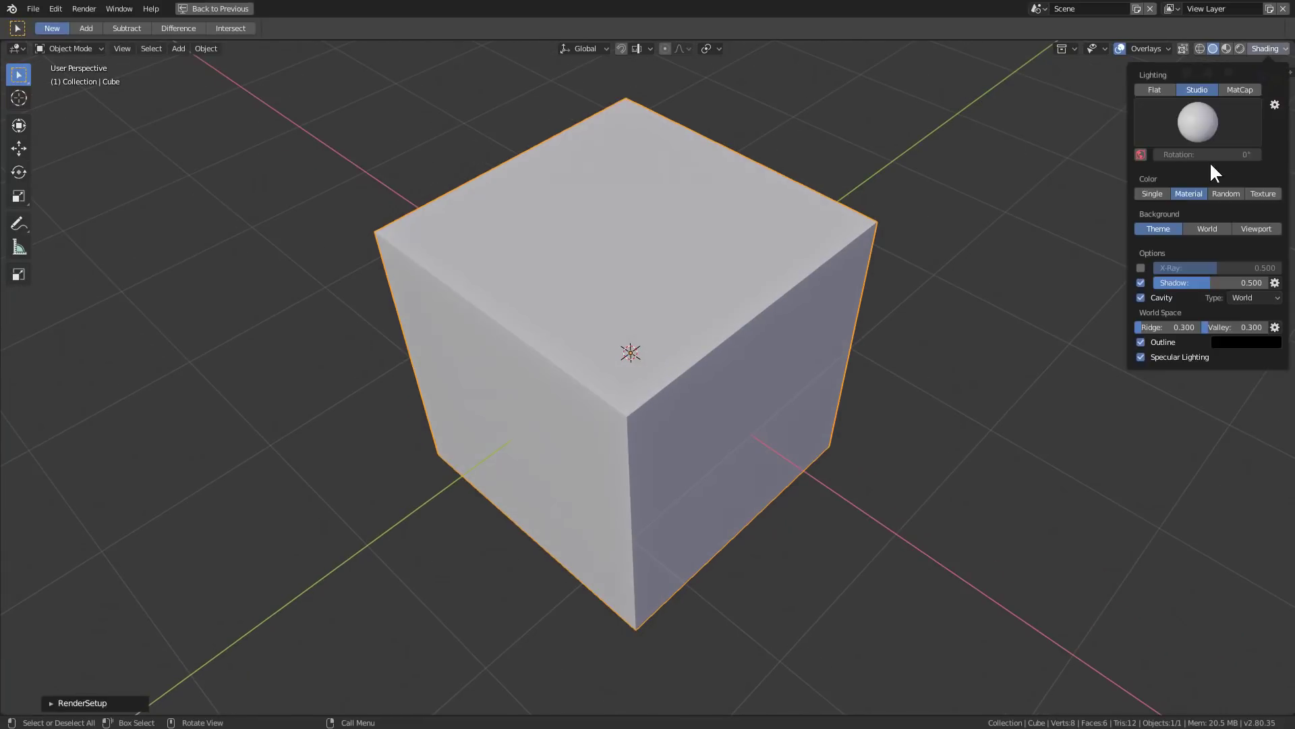
pyautogui.click(1277, 49)
pyautogui.click(1225, 194)
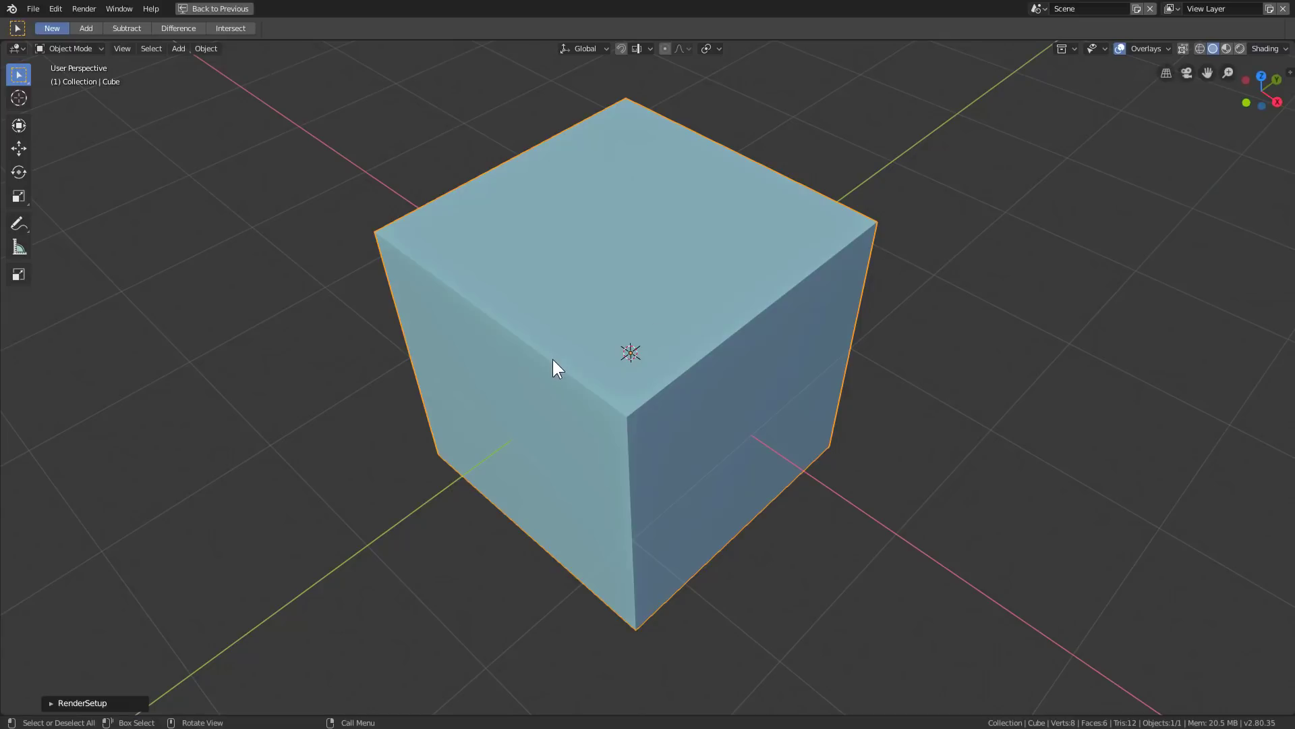
# Step: Apply Hard Ops C-Sharpen to the cube and adjust its bevel width to about 0.022 m
pyautogui.moveTo(553, 359)
pyautogui.mouseDown(button='middle')
pyautogui.moveTo(689, 340)
pyautogui.moveTo(642, 347)
pyautogui.mouseUp(button='middle')
pyautogui.press('q')
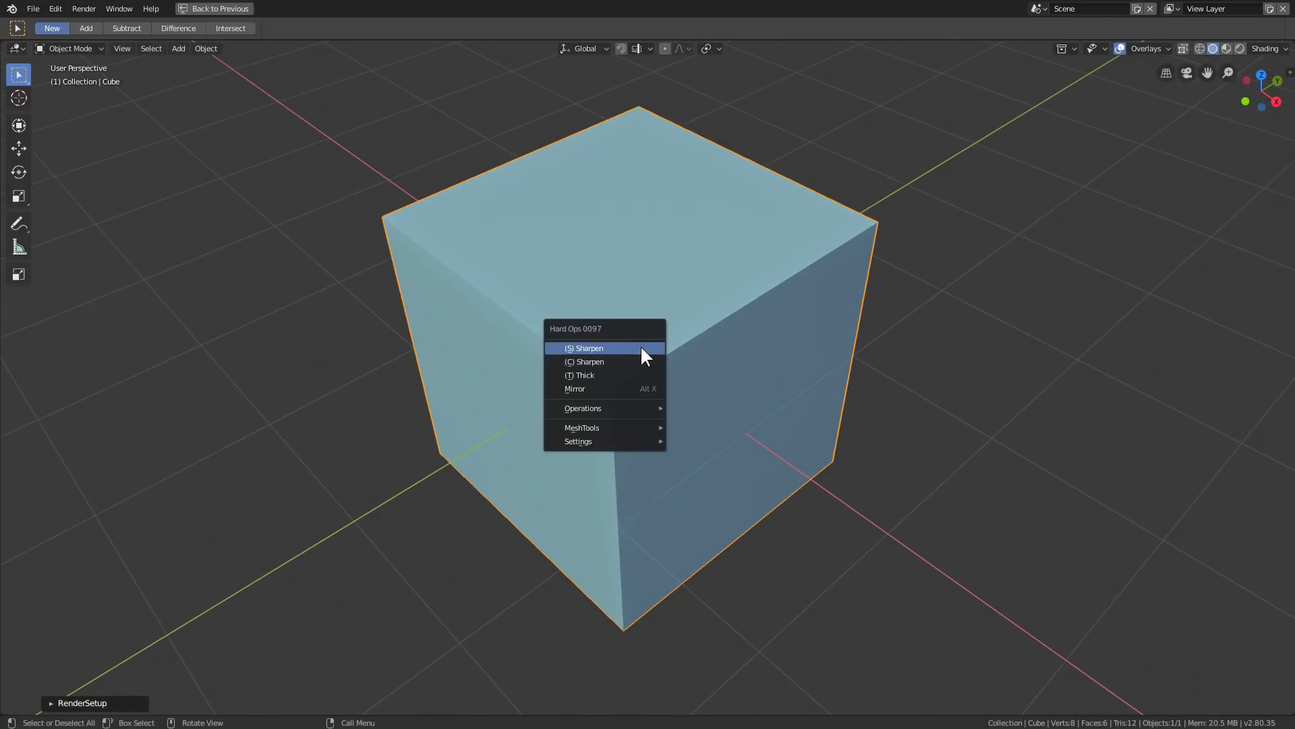
pyautogui.click(622, 358)
pyautogui.press('q')
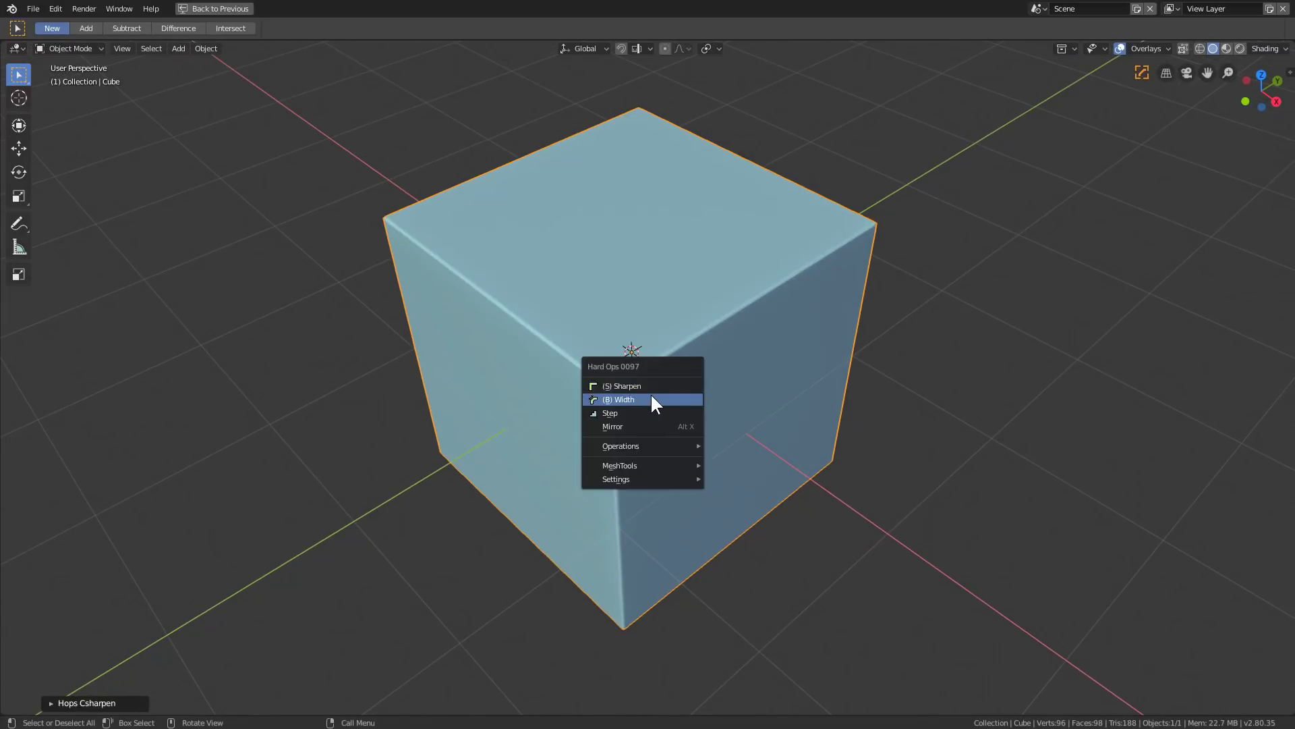
pyautogui.click(652, 395)
pyautogui.click(647, 392)
# Step: Activate the BoxCutter tool for cutting the beveled cube
pyautogui.moveTo(647, 392); pyautogui.dragTo(645, 386, button='middle')
pyautogui.scroll(1, 614, 358)
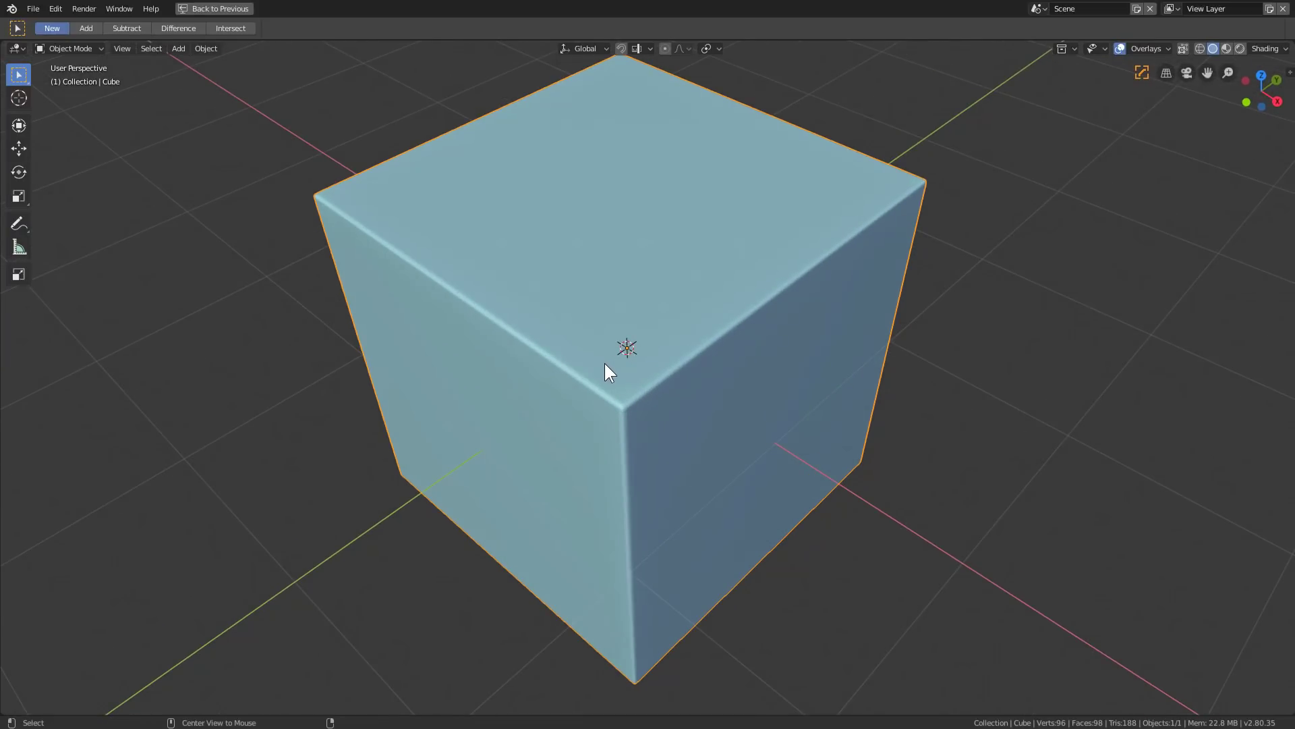
pyautogui.hotkey('alt', 'w')
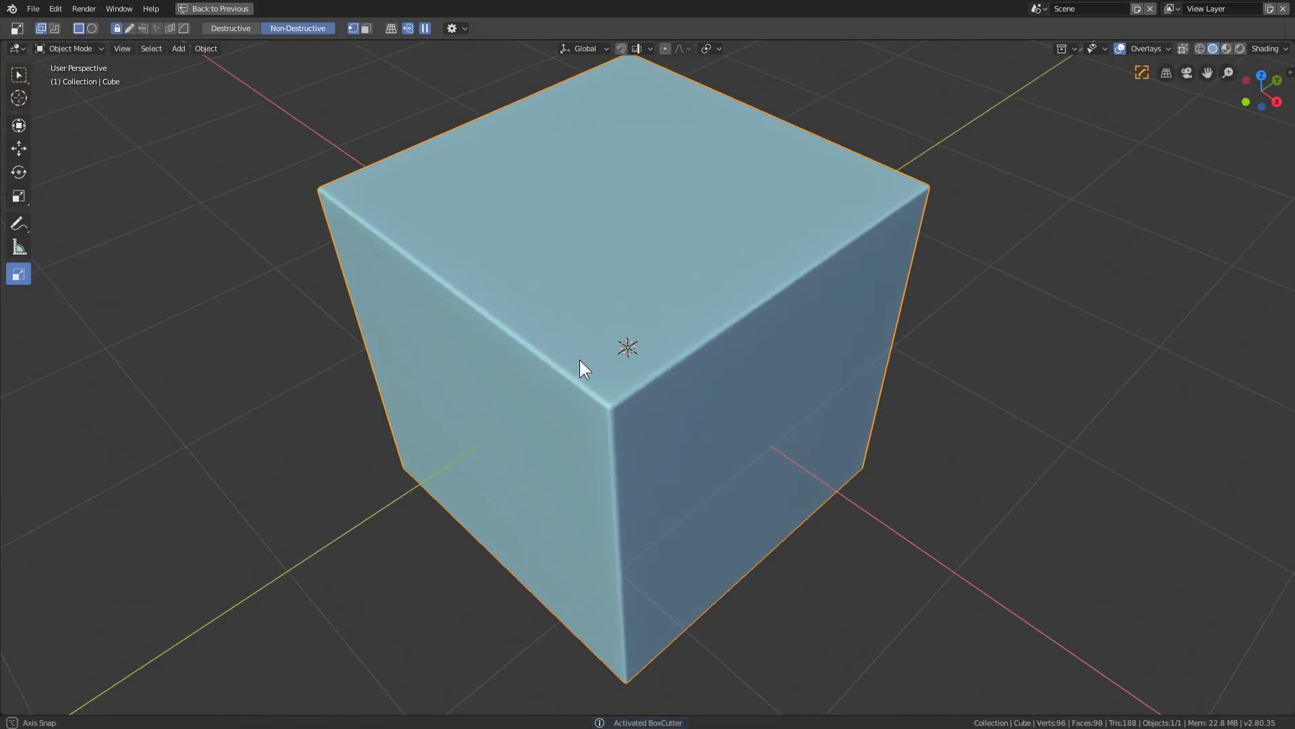
pyautogui.moveTo(580, 359); pyautogui.dragTo(637, 347, button='middle')
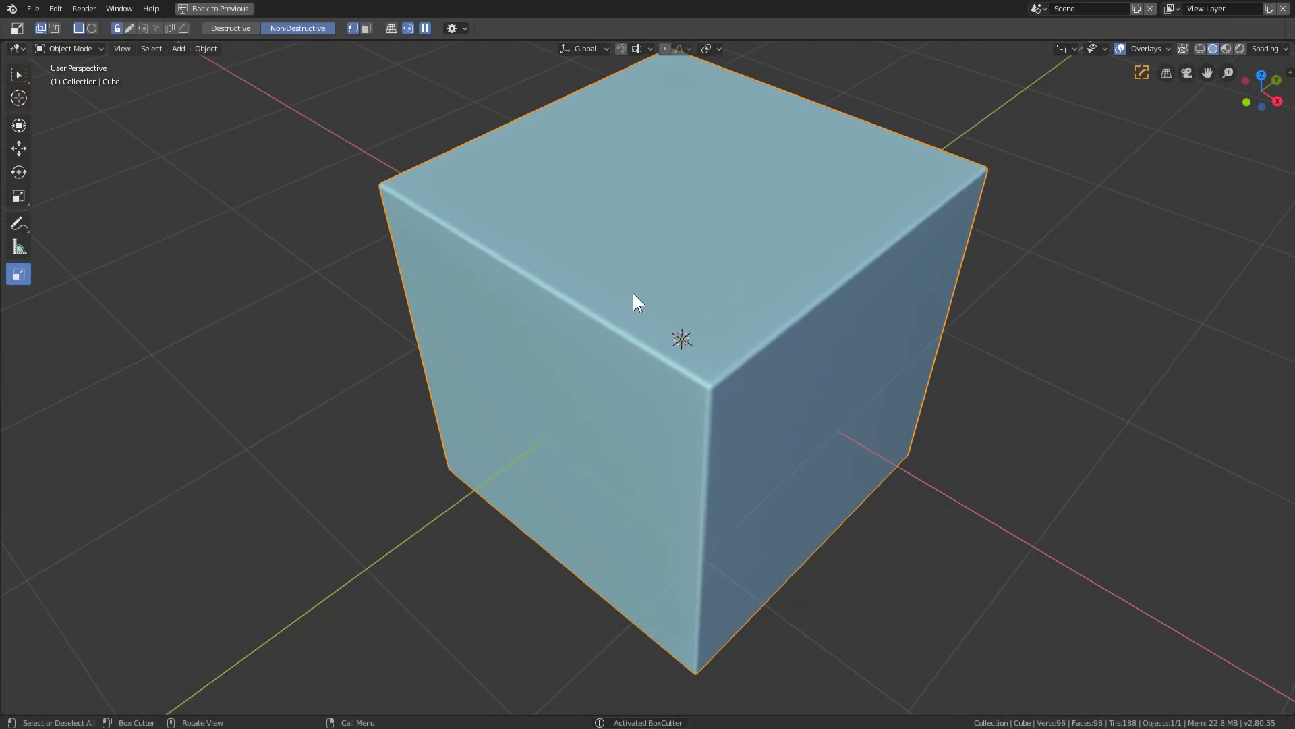
# Step: Try a box cut through the cube's upper front corner, undo it, and open the BoxCutter settings
pyautogui.moveTo(631, 294); pyautogui.dragTo(706, 427)
pyautogui.moveTo(704, 512); pyautogui.dragTo(722, 631)
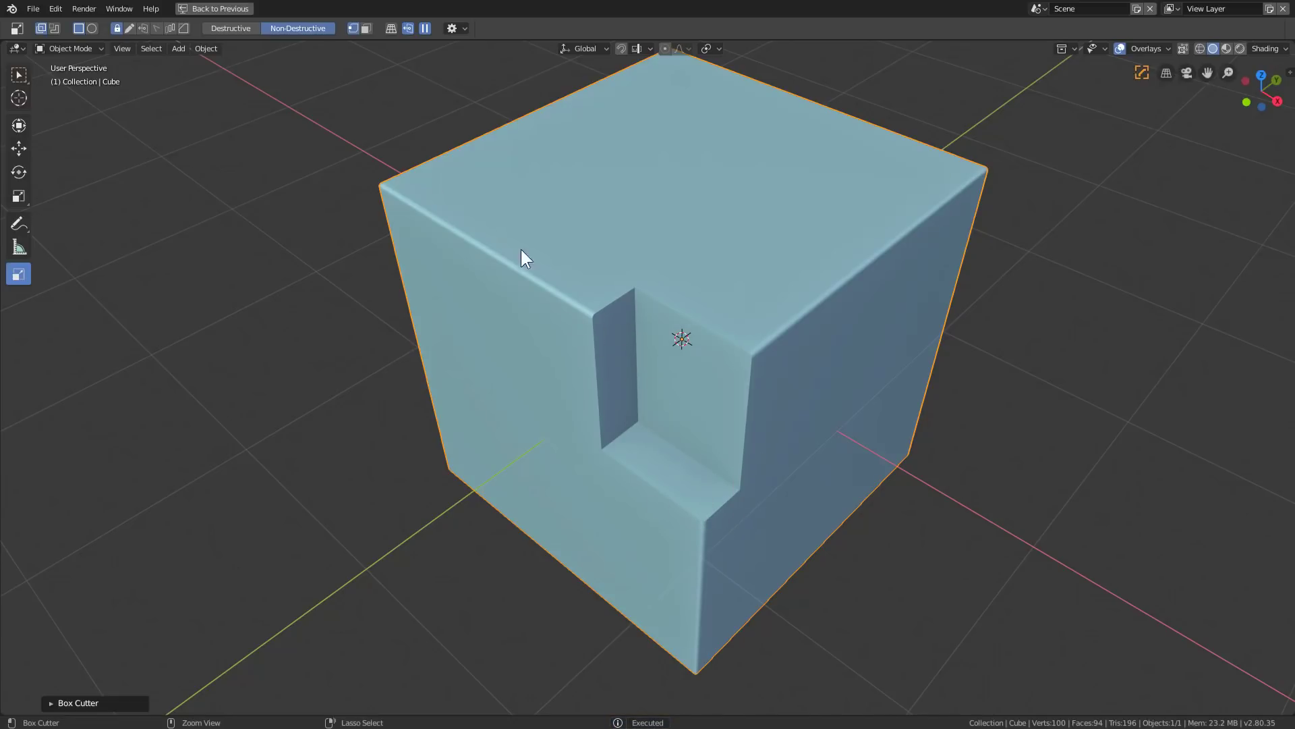
pyautogui.hotkey('ctrl', 'z')
pyautogui.click(451, 32)
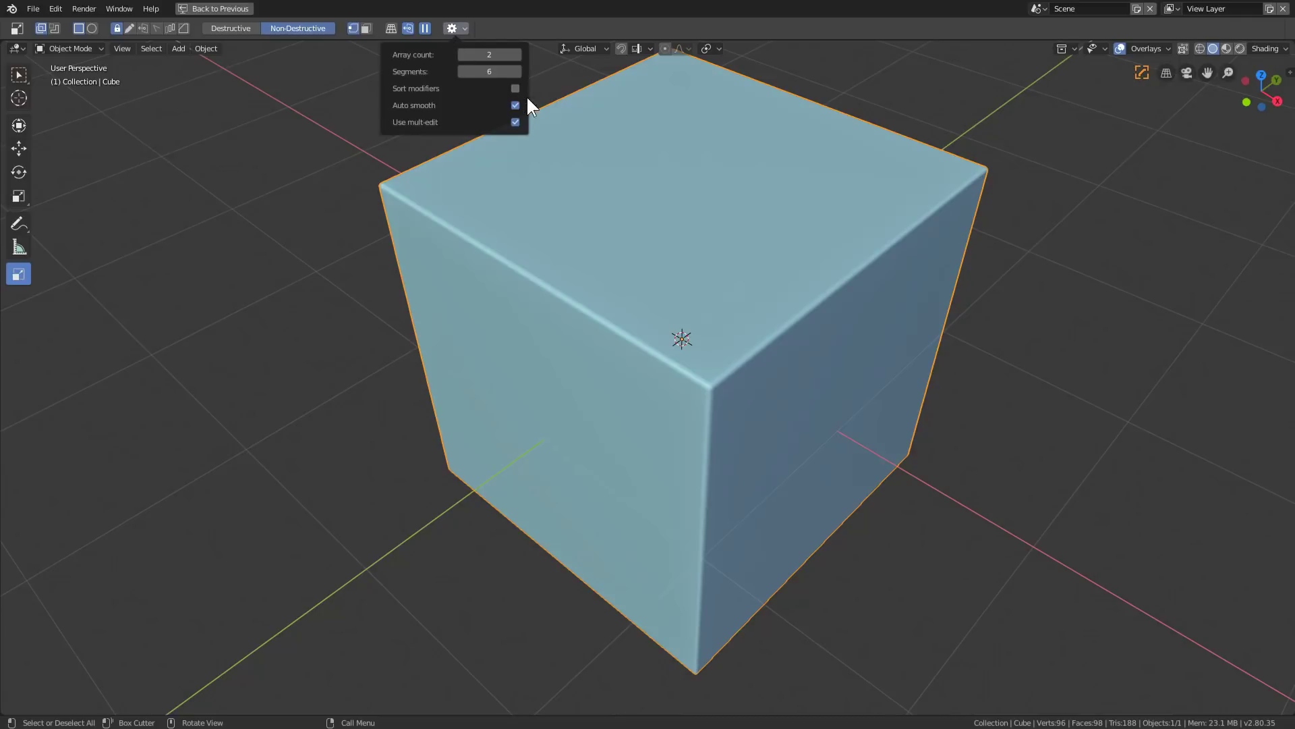
# Step: Add a Weighted Normal modifier below the cube's Bevel using the HOps Helper
pyautogui.hotkey('ctrl', 'shift', 'b')
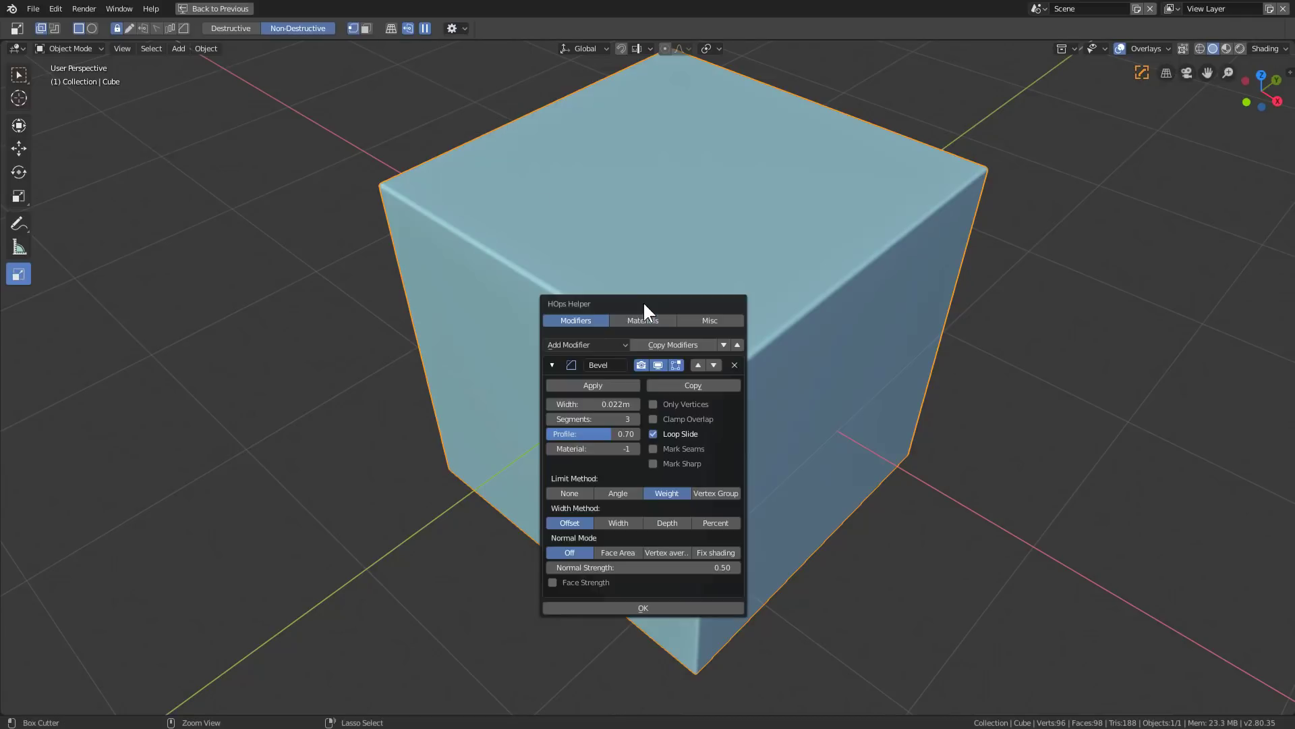
pyautogui.click(552, 365)
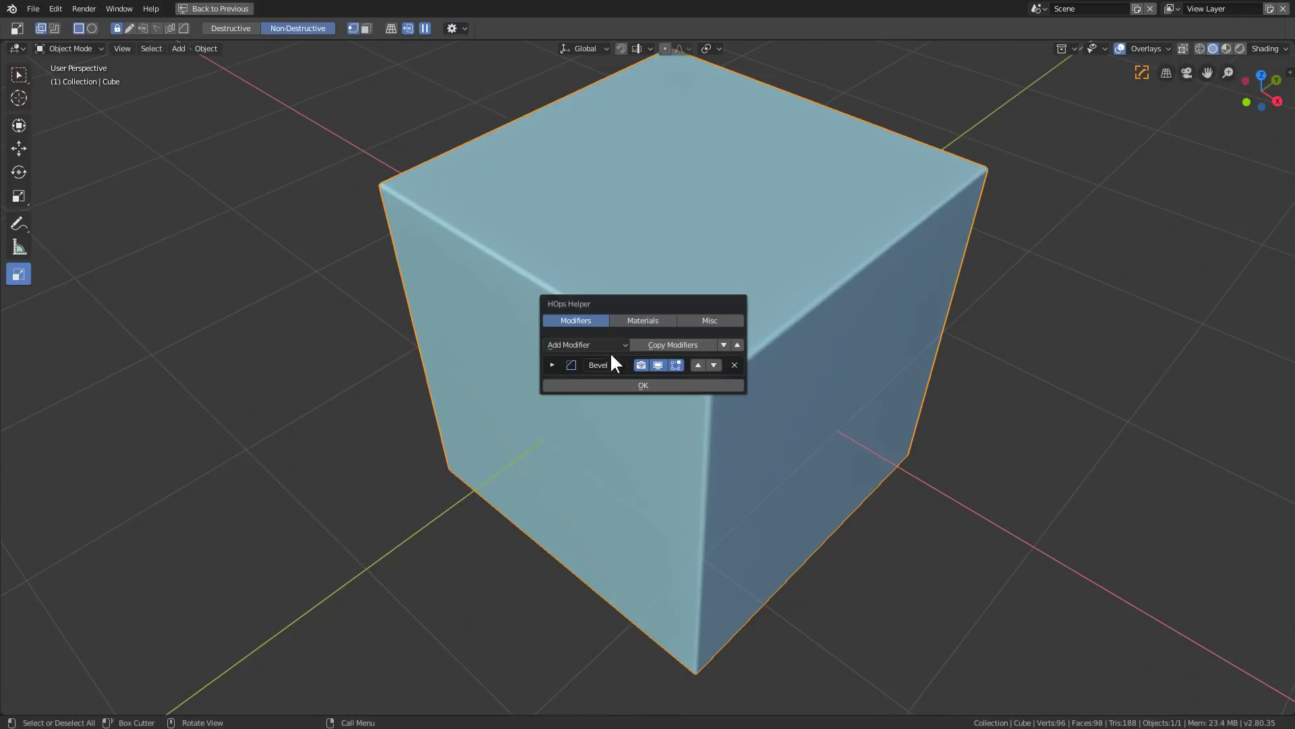
pyautogui.click(599, 345)
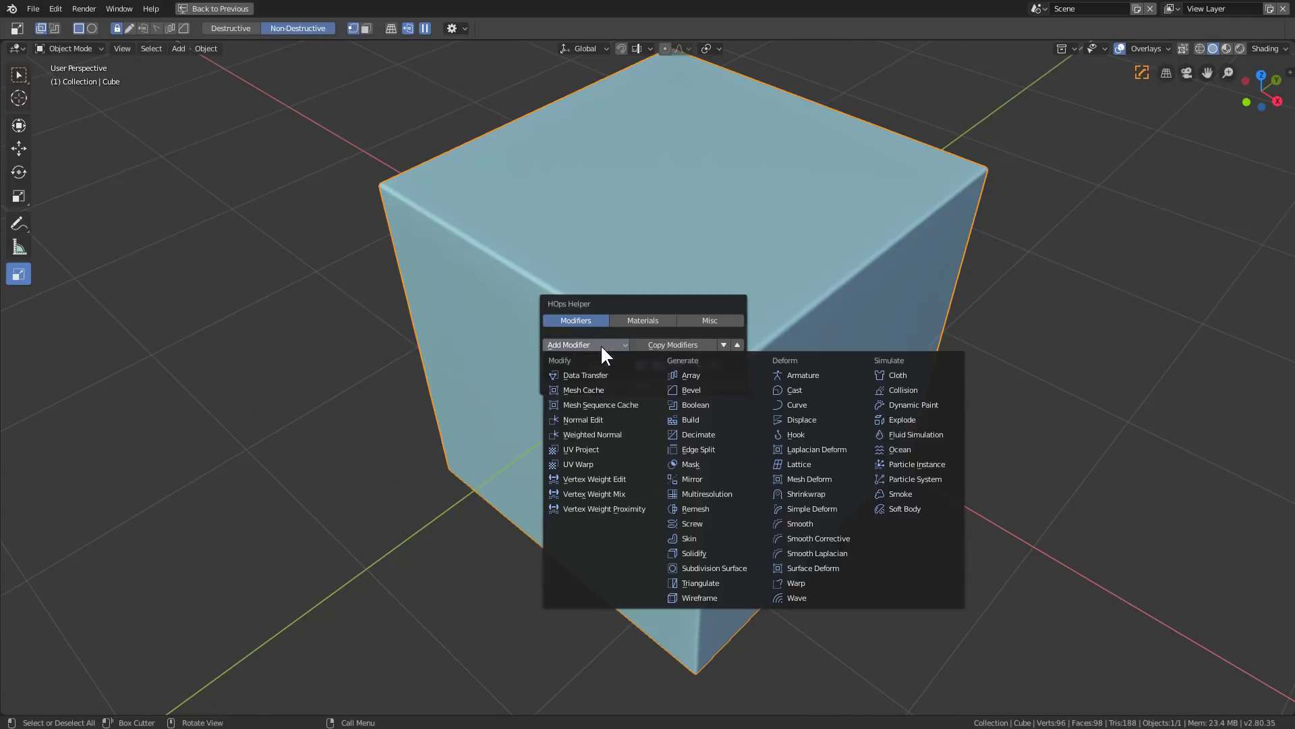
pyautogui.click(597, 434)
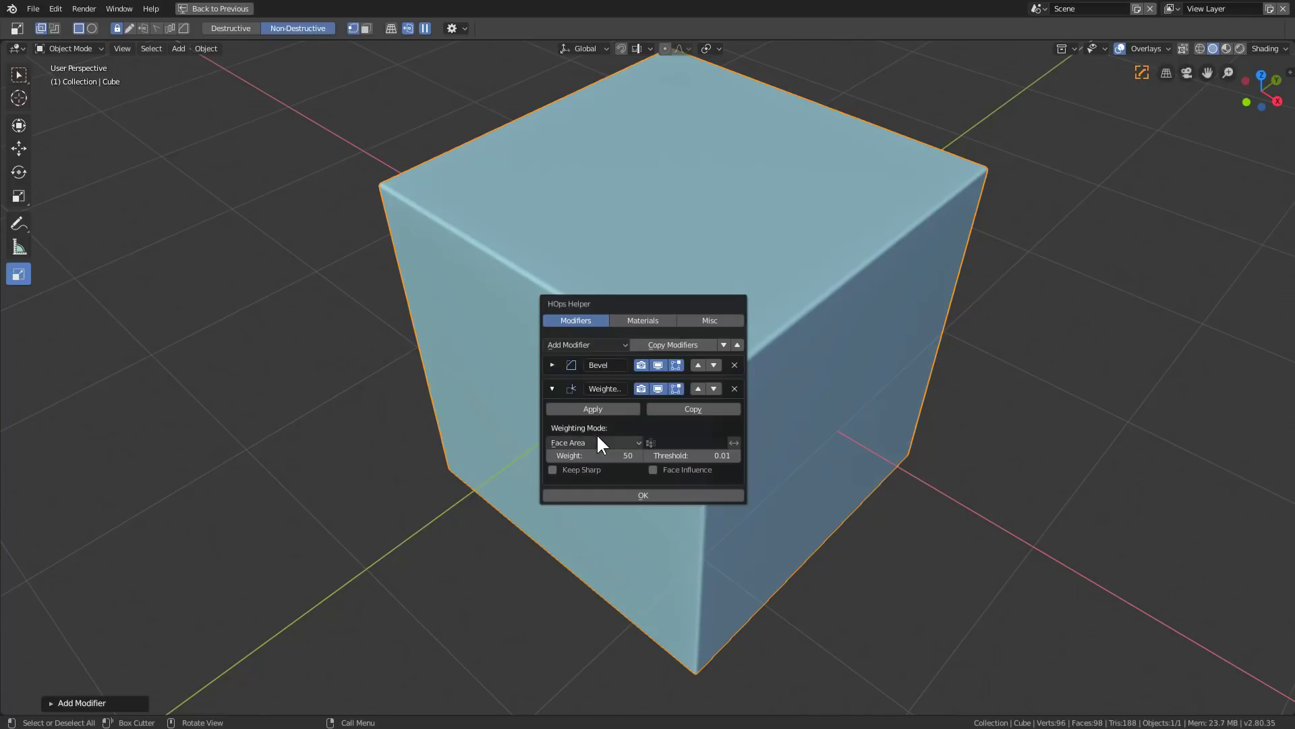
pyautogui.click(553, 388)
pyautogui.moveTo(712, 361); pyautogui.dragTo(707, 420, button='middle')
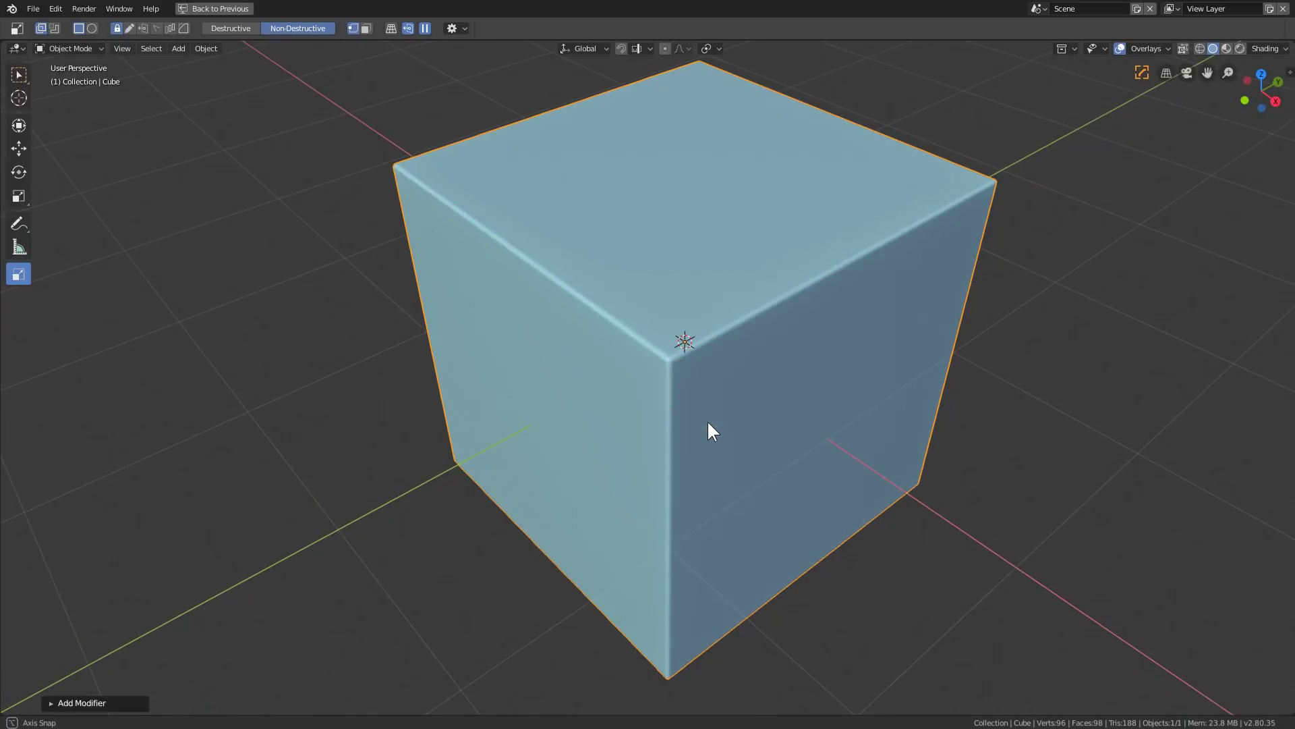
# Step: Mirror the cube along the Y axis with the Hard Ops mirror gizmo
pyautogui.scroll(-1, 707, 418)
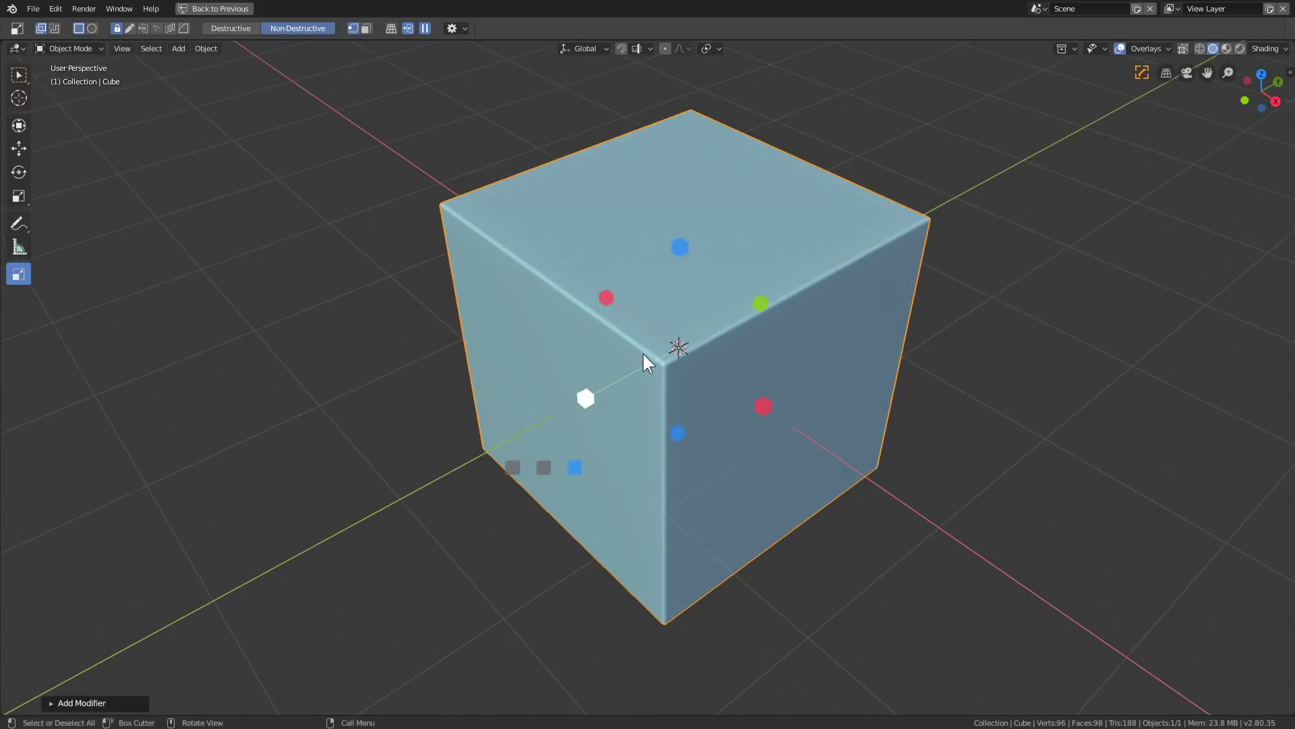
pyautogui.click(543, 471)
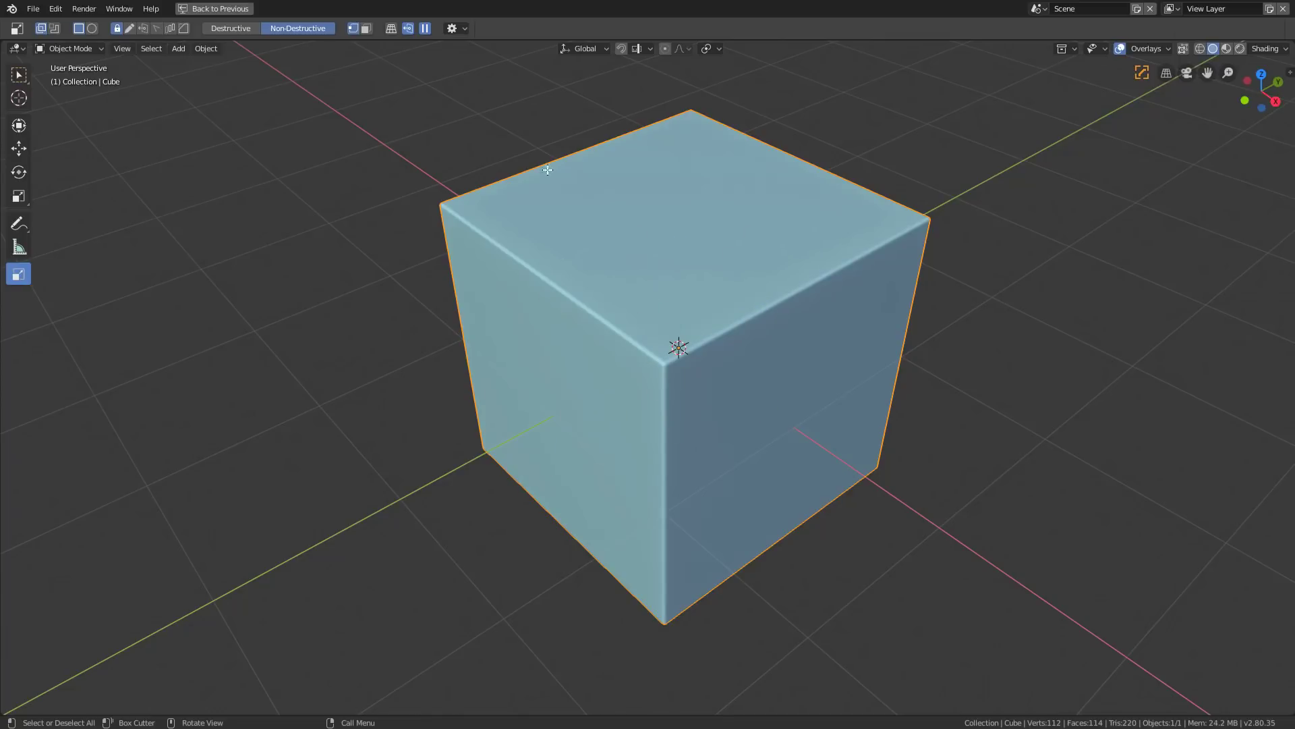
pyautogui.press('Tab')
pyautogui.press('Tab')
# Step: Reorder the modifier stack so the mirror sits between Bevel and Weighted Normal, and collapse the mirror's settings
pyautogui.hotkey('ctrl', '`')
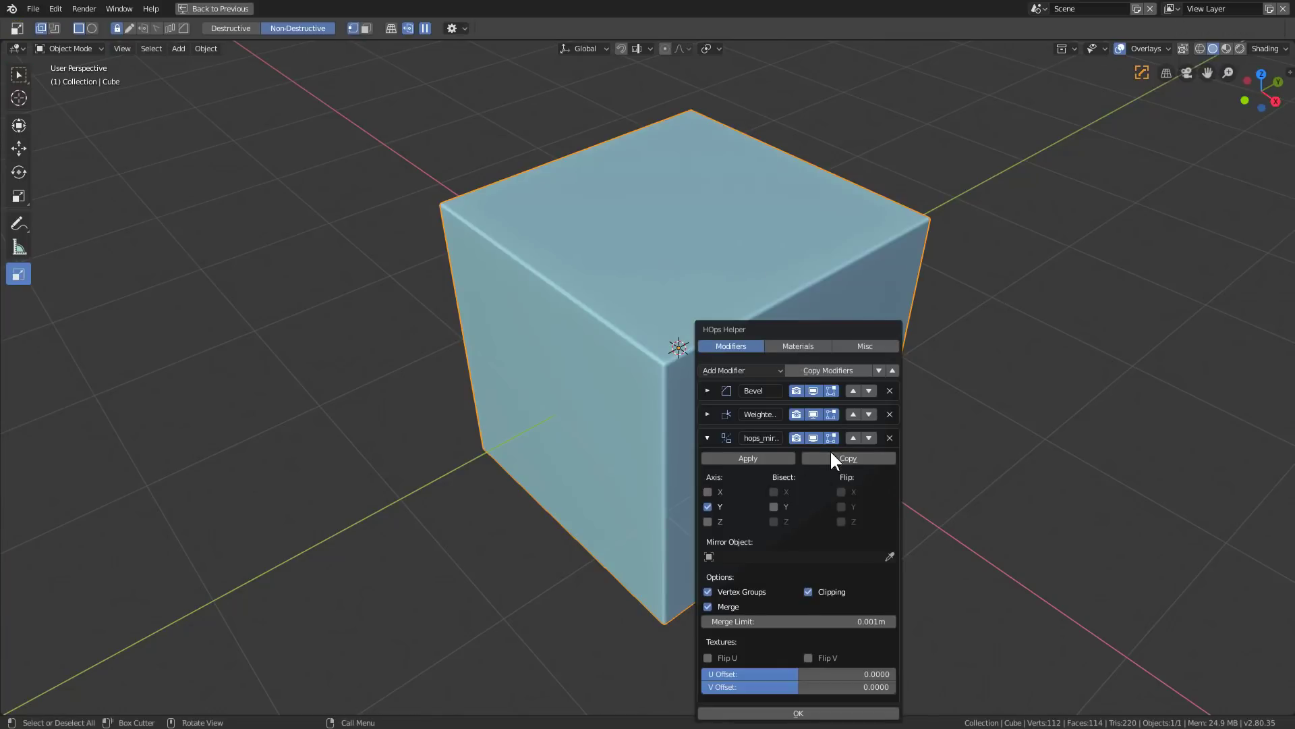
pyautogui.click(853, 439)
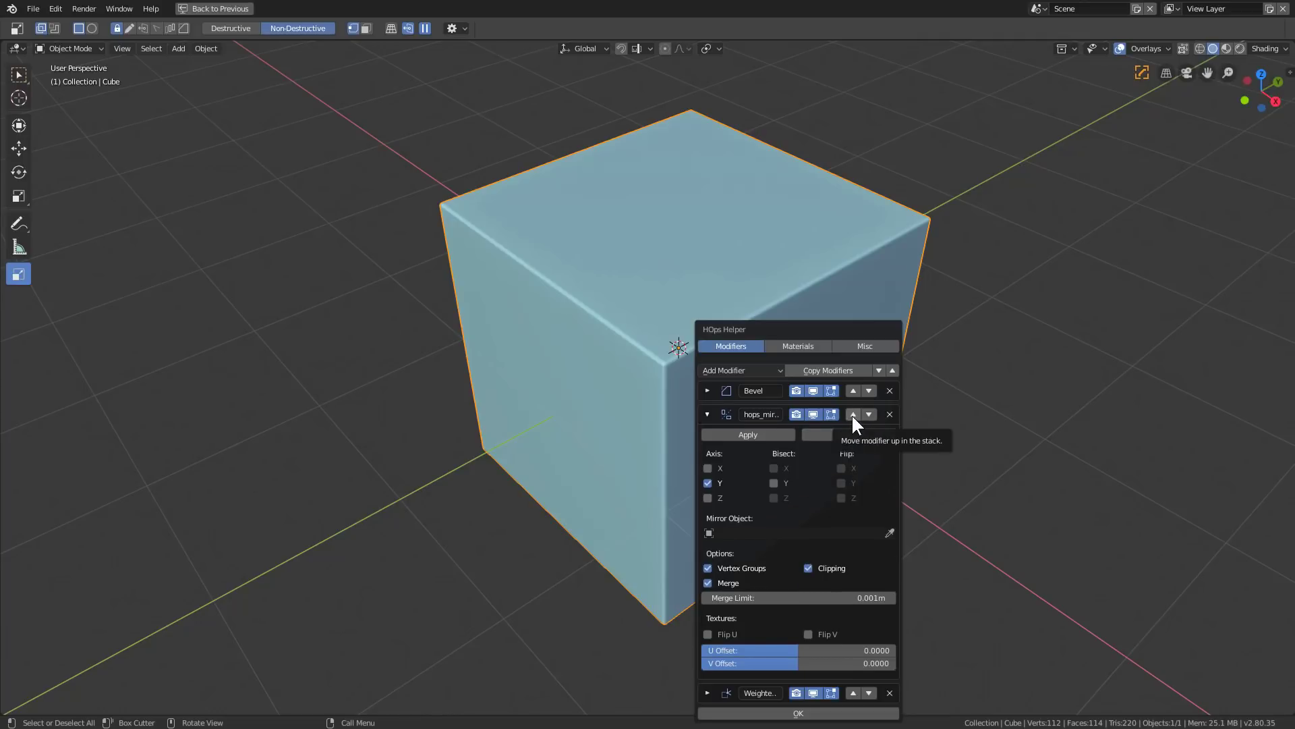
pyautogui.click(852, 414)
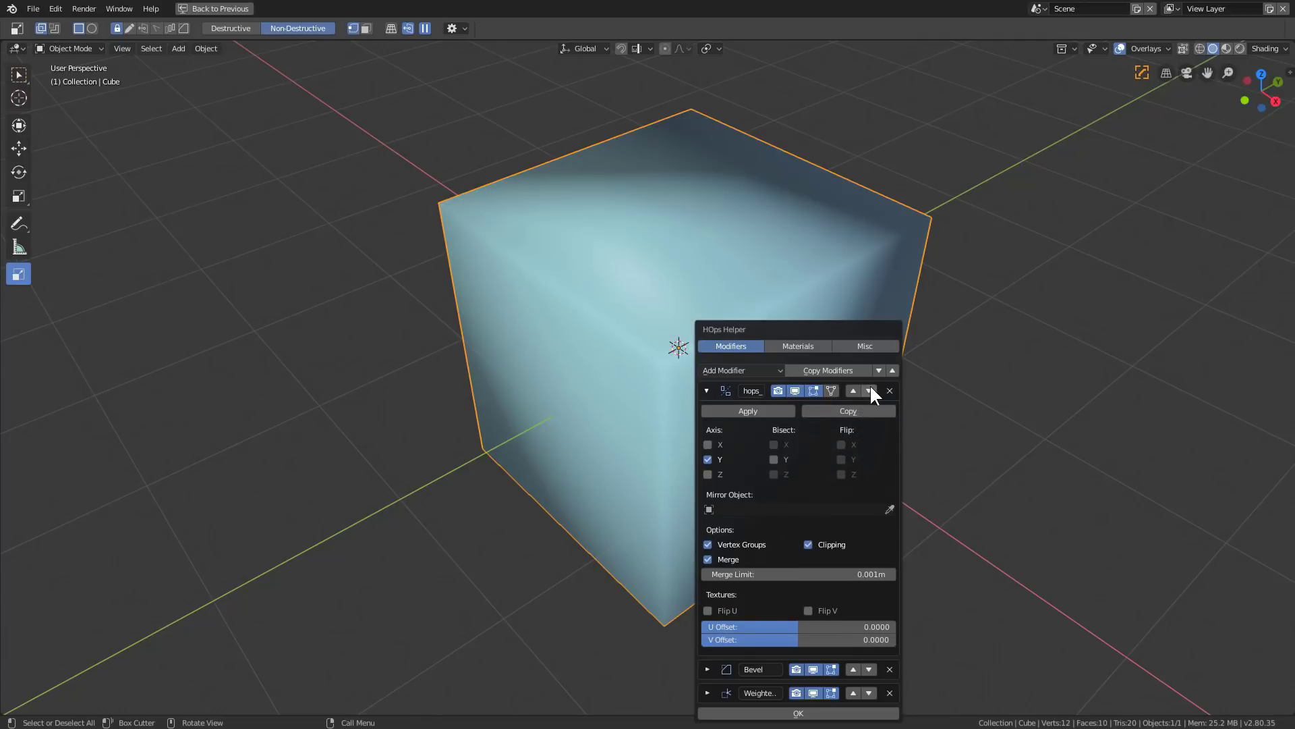
pyautogui.click(870, 391)
pyautogui.click(707, 414)
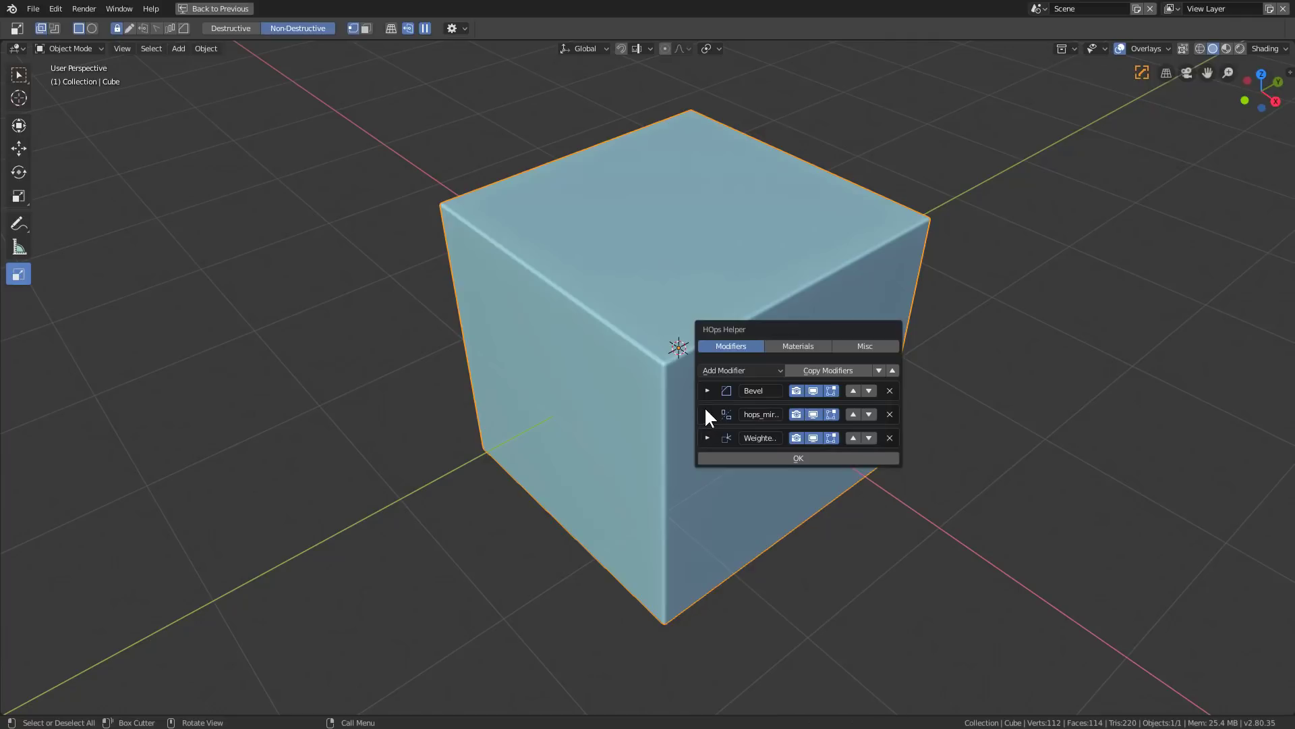
# Step: Try a box cut through the mirrored cube's upper front corner and undo it
pyautogui.keyDown('alt'); pyautogui.middleClick(652, 406); pyautogui.keyUp('alt')
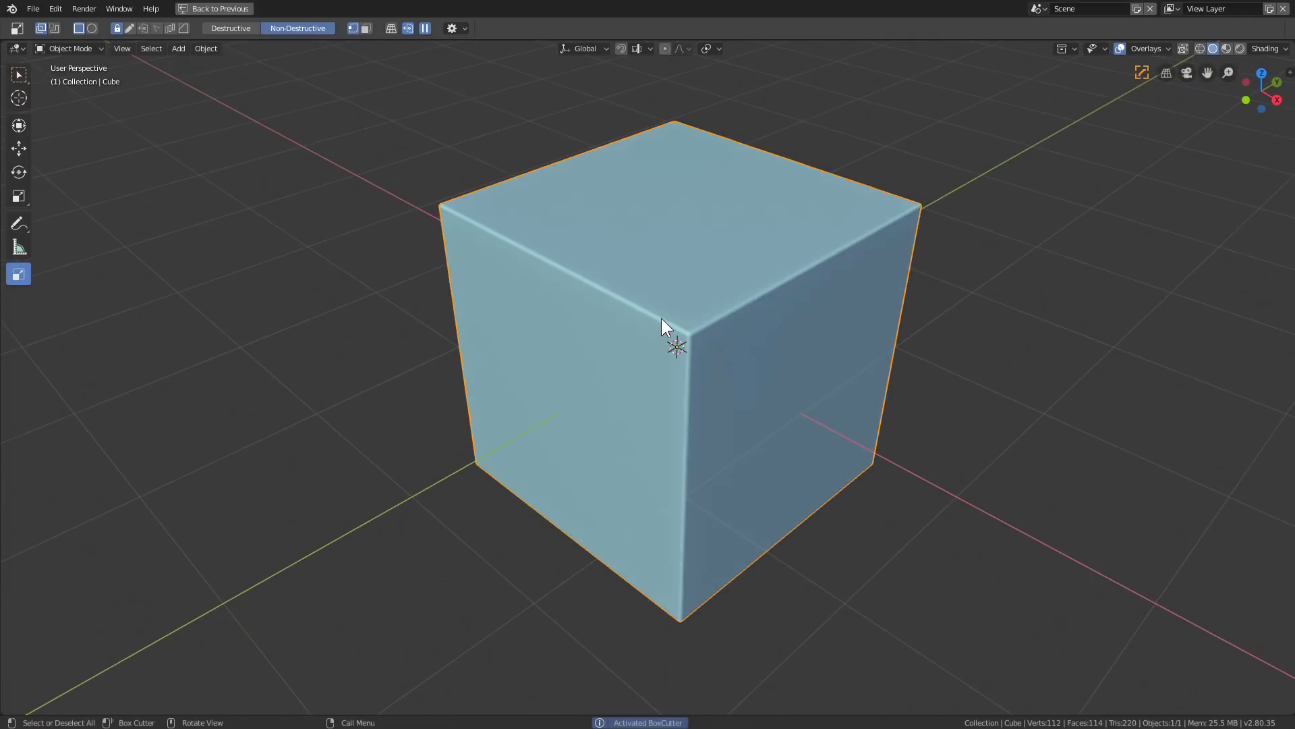
pyautogui.moveTo(662, 288); pyautogui.dragTo(703, 353)
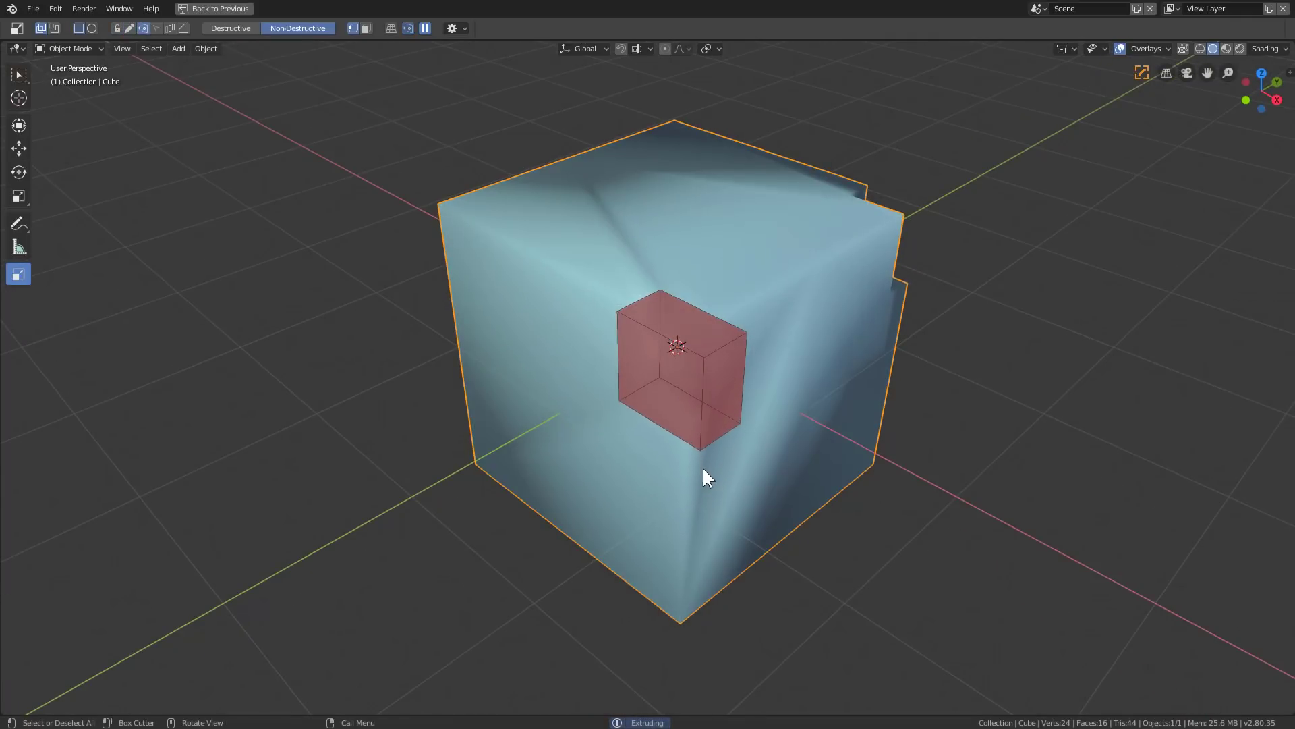
pyautogui.click(703, 471)
pyautogui.hotkey('ctrl', 'z')
# Step: Turn off the Weighted Normal modifier's viewport display in the HOps Helper
pyautogui.hotkey('ctrl', '`')
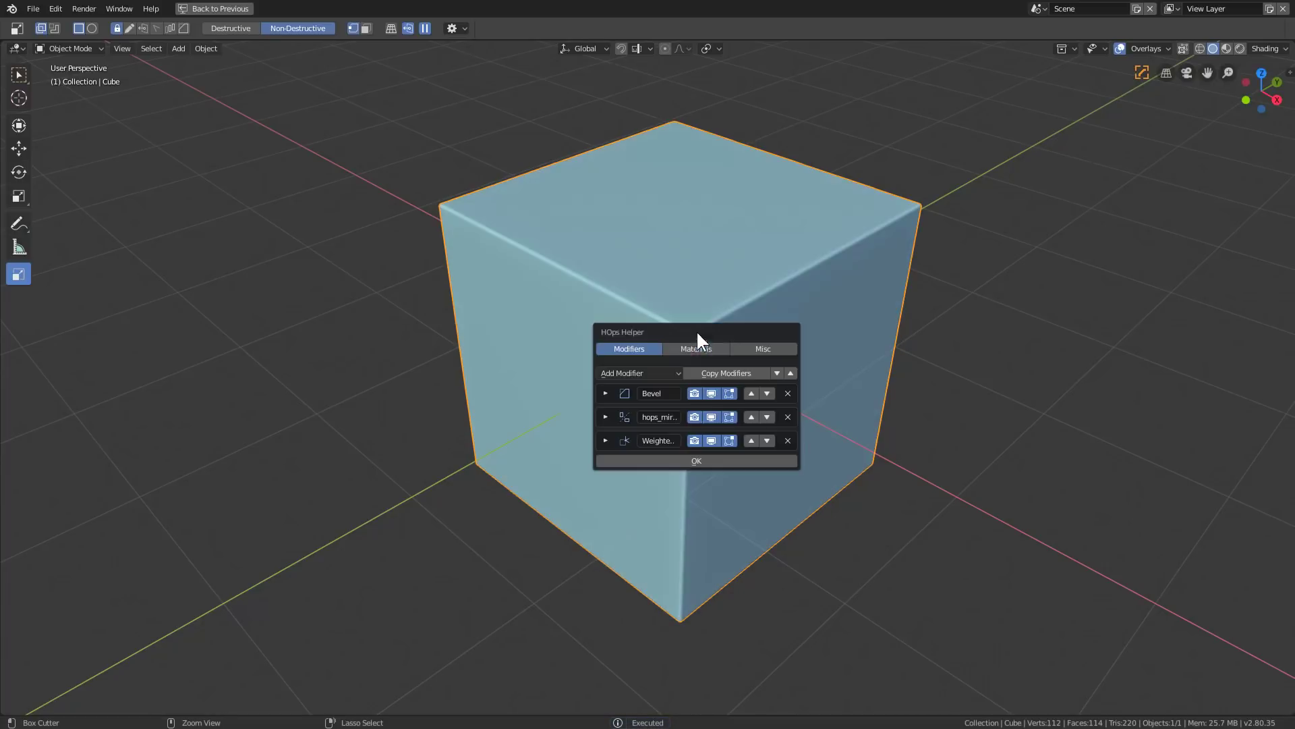
pyautogui.click(714, 439)
pyautogui.moveTo(665, 293); pyautogui.dragTo(693, 349)
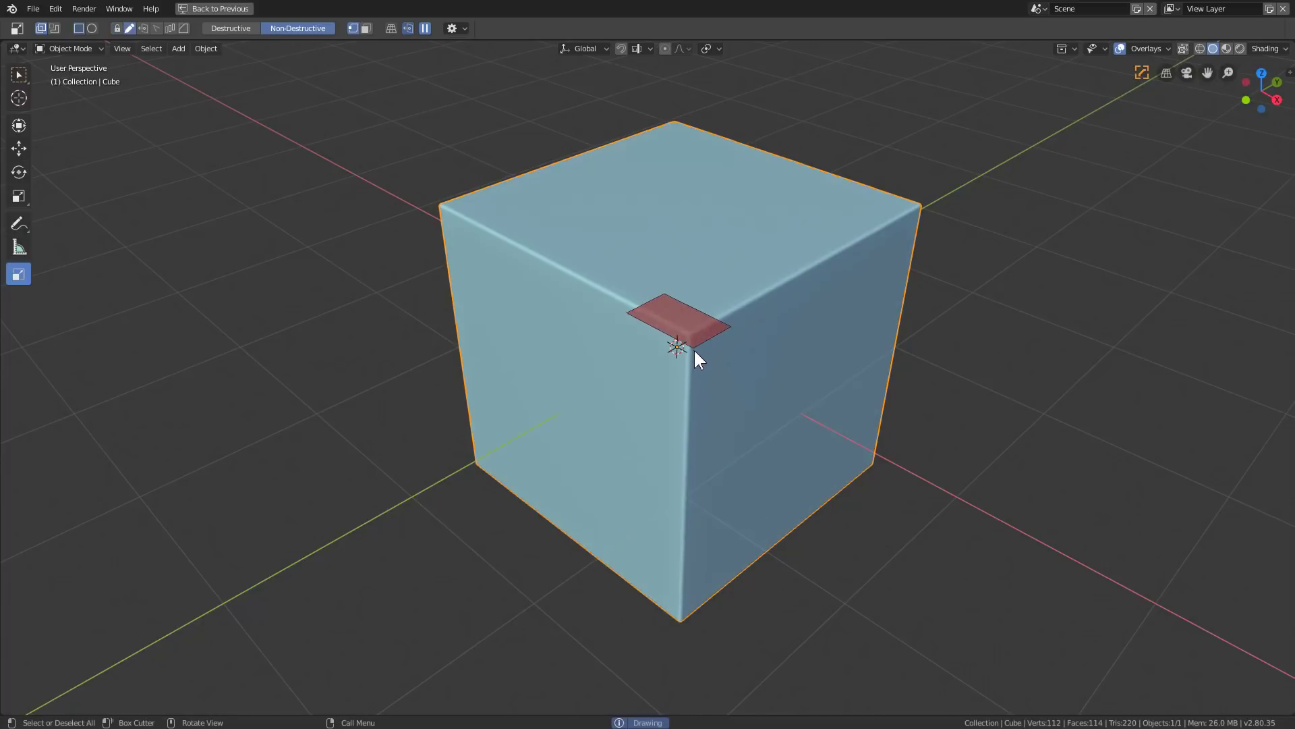
pyautogui.click(693, 480)
pyautogui.moveTo(691, 390); pyautogui.dragTo(684, 423, button='middle')
pyautogui.press('Escape')
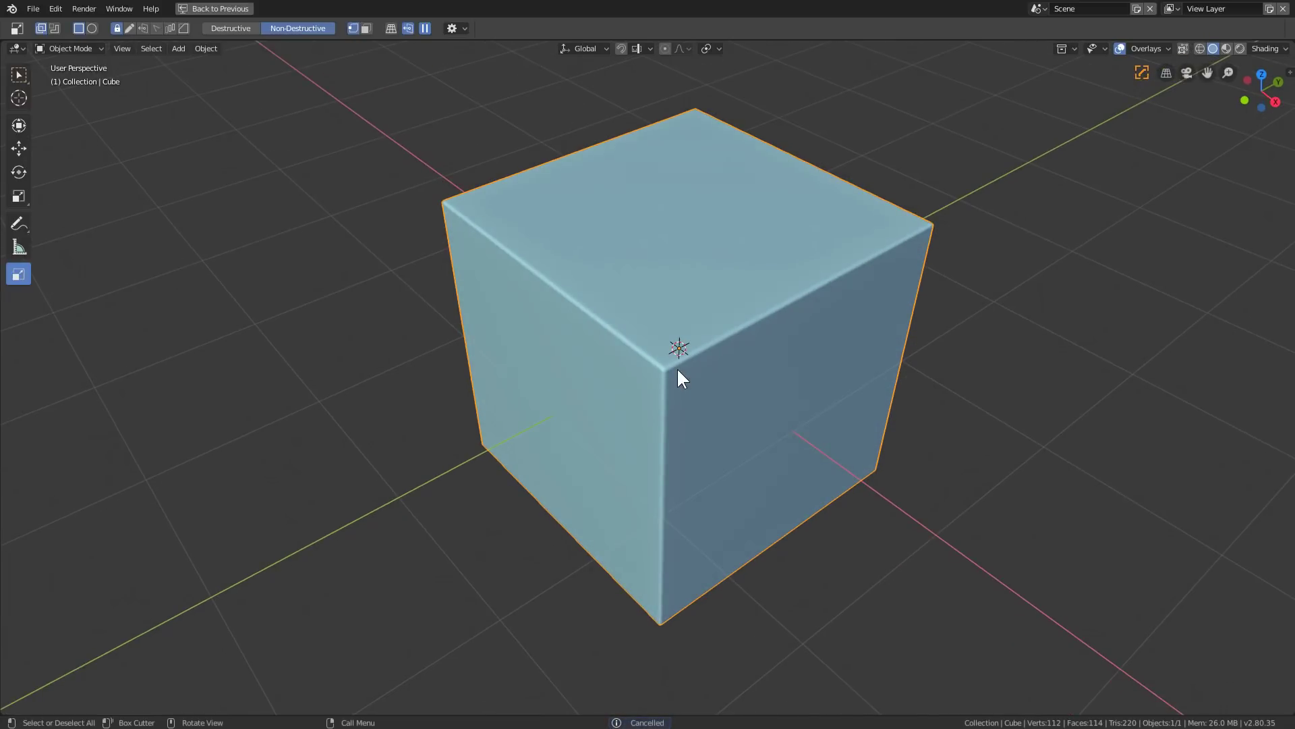
# Step: Review the cube's modifier stack and BoxCutter settings, and cut a box out of the cube's upper front corner
pyautogui.hotkey('ctrl', '`')
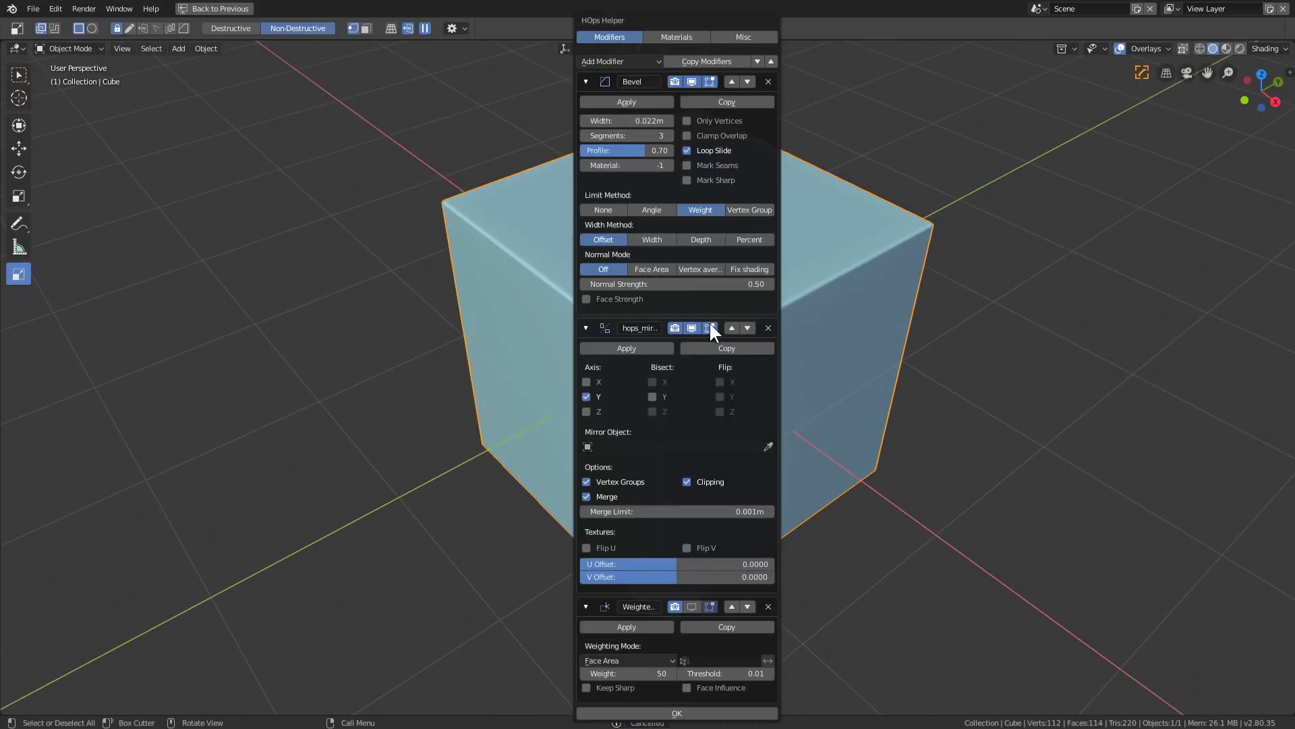
pyautogui.click(454, 27)
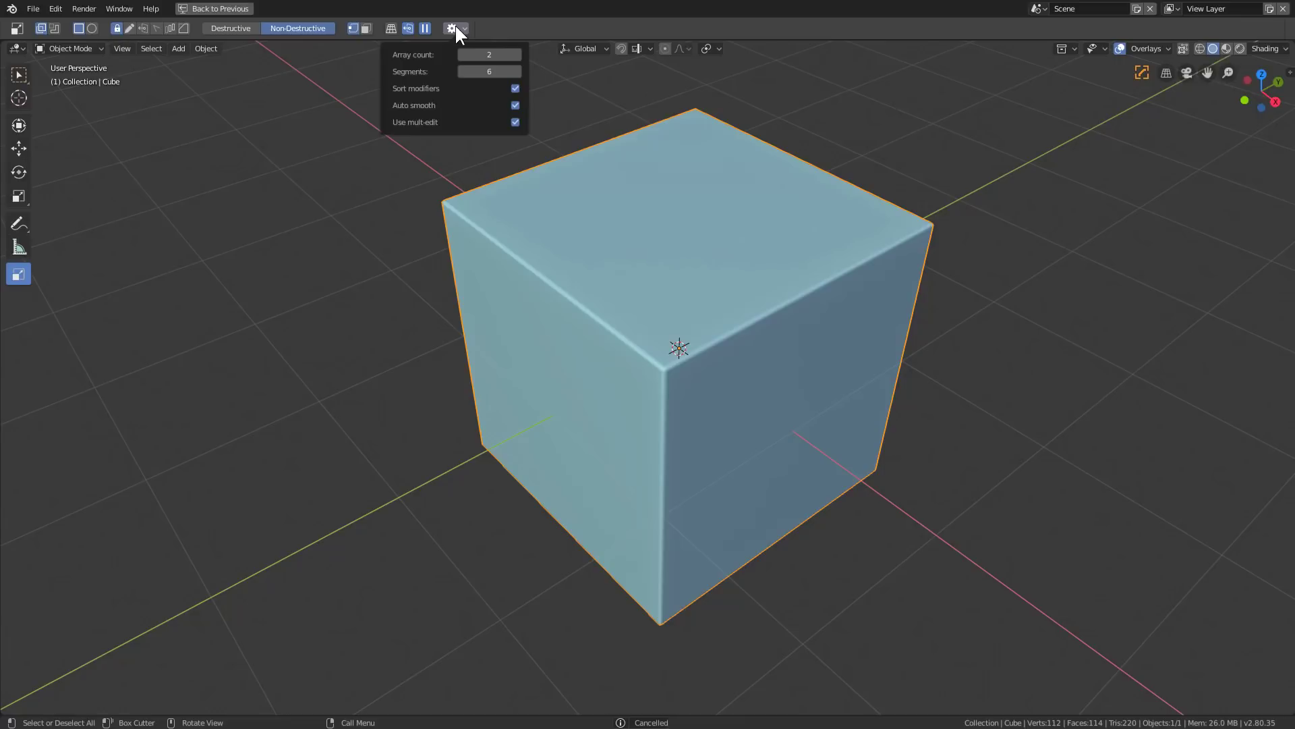
pyautogui.moveTo(669, 337); pyautogui.dragTo(650, 389)
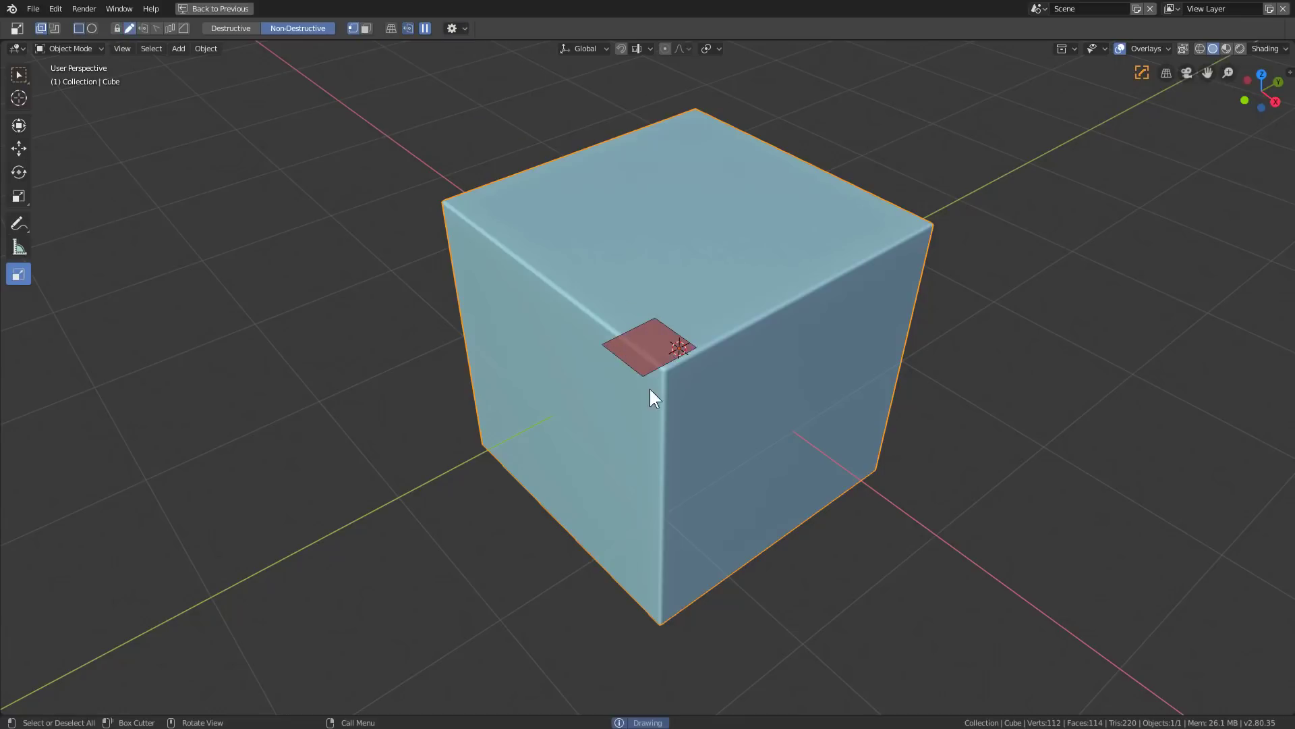
pyautogui.click(646, 546)
# Step: Change the Bevel modifier's limit method to Angle on the cut cube
pyautogui.hotkey('ctrl', '`')
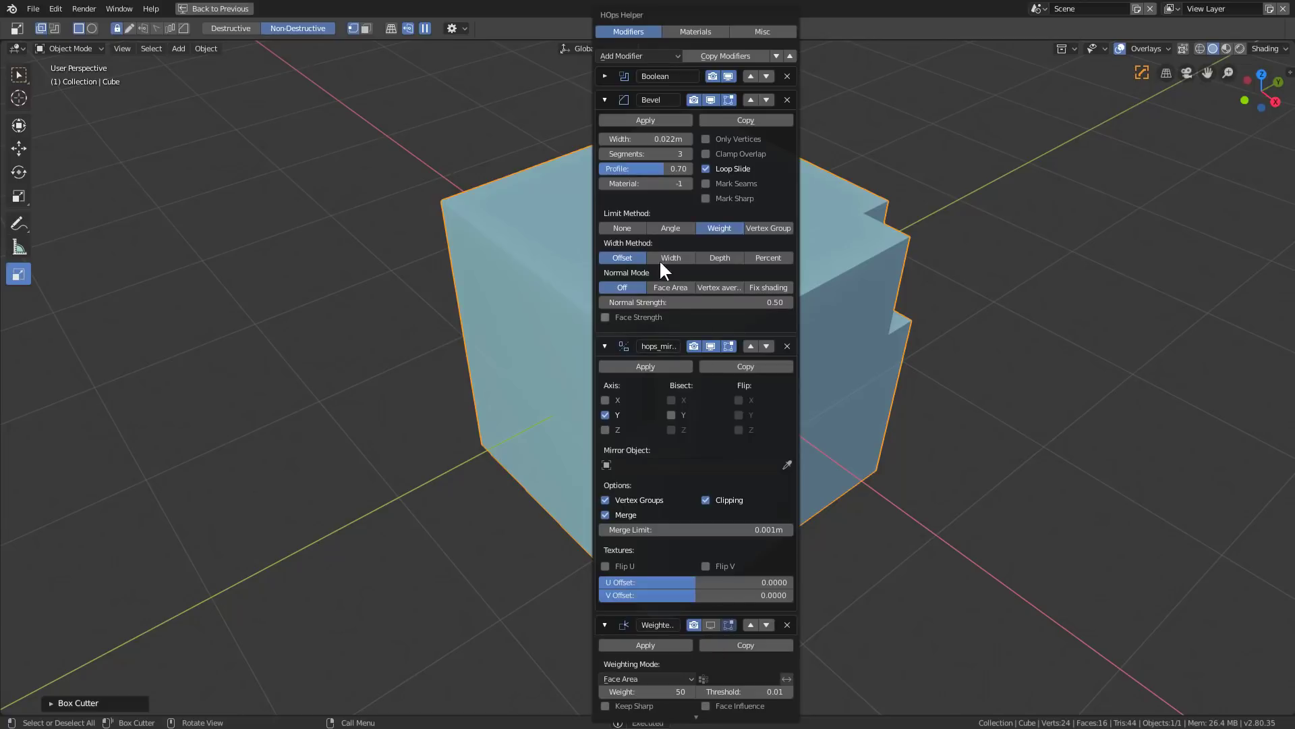
pyautogui.click(706, 169)
pyautogui.click(670, 228)
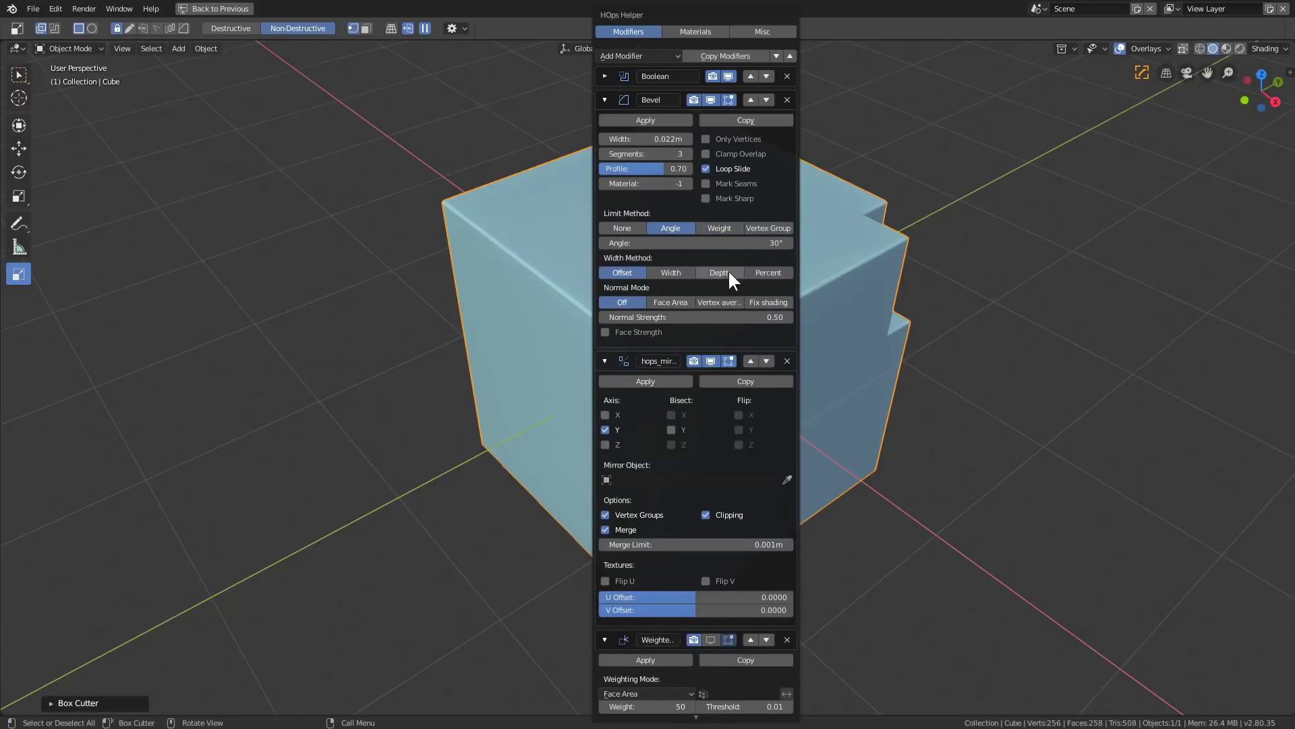
# Step: Cut a narrow box slot into the corner notch's inner edge and reduce the cube's bevel width to 0.011 m
pyautogui.scroll(3, 703, 366)
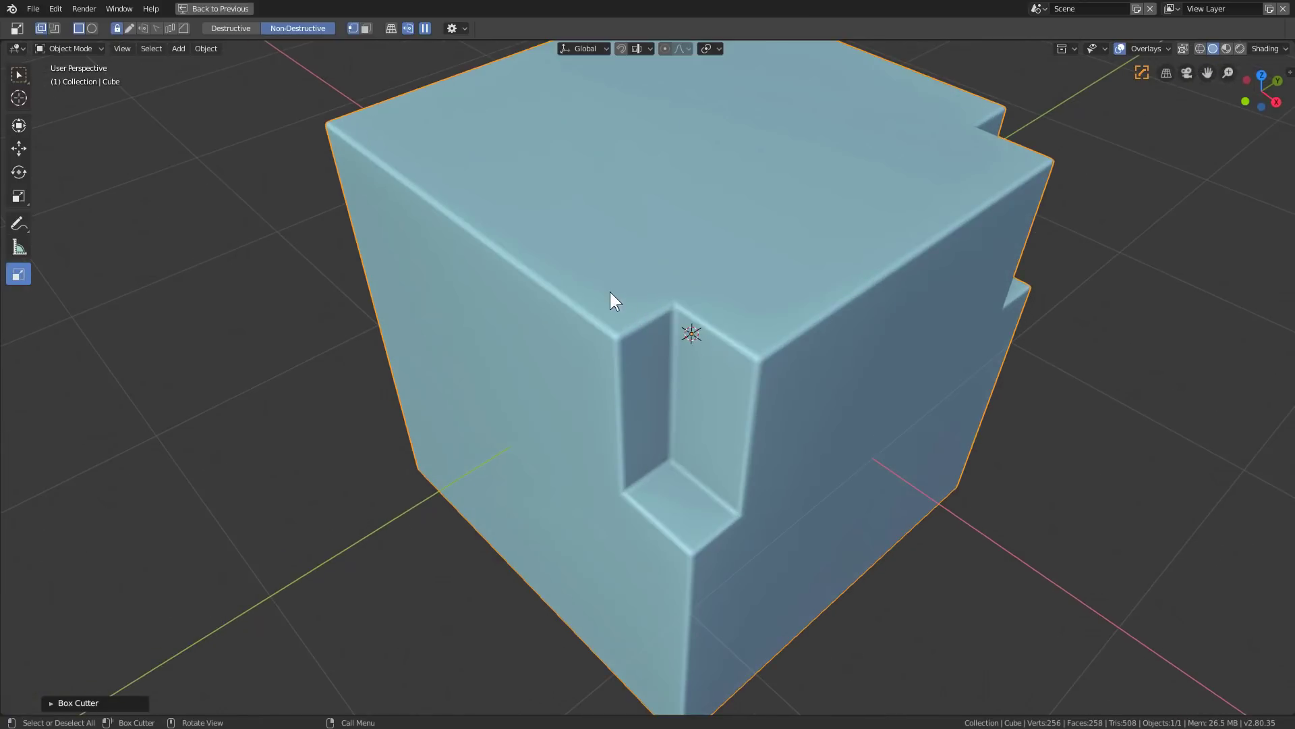
pyautogui.moveTo(626, 301)
pyautogui.mouseDown()
pyautogui.moveTo(650, 356)
pyautogui.moveTo(654, 504)
pyautogui.moveTo(657, 485)
pyautogui.mouseUp()
pyautogui.scroll(3, 702, 392)
pyautogui.press('q')
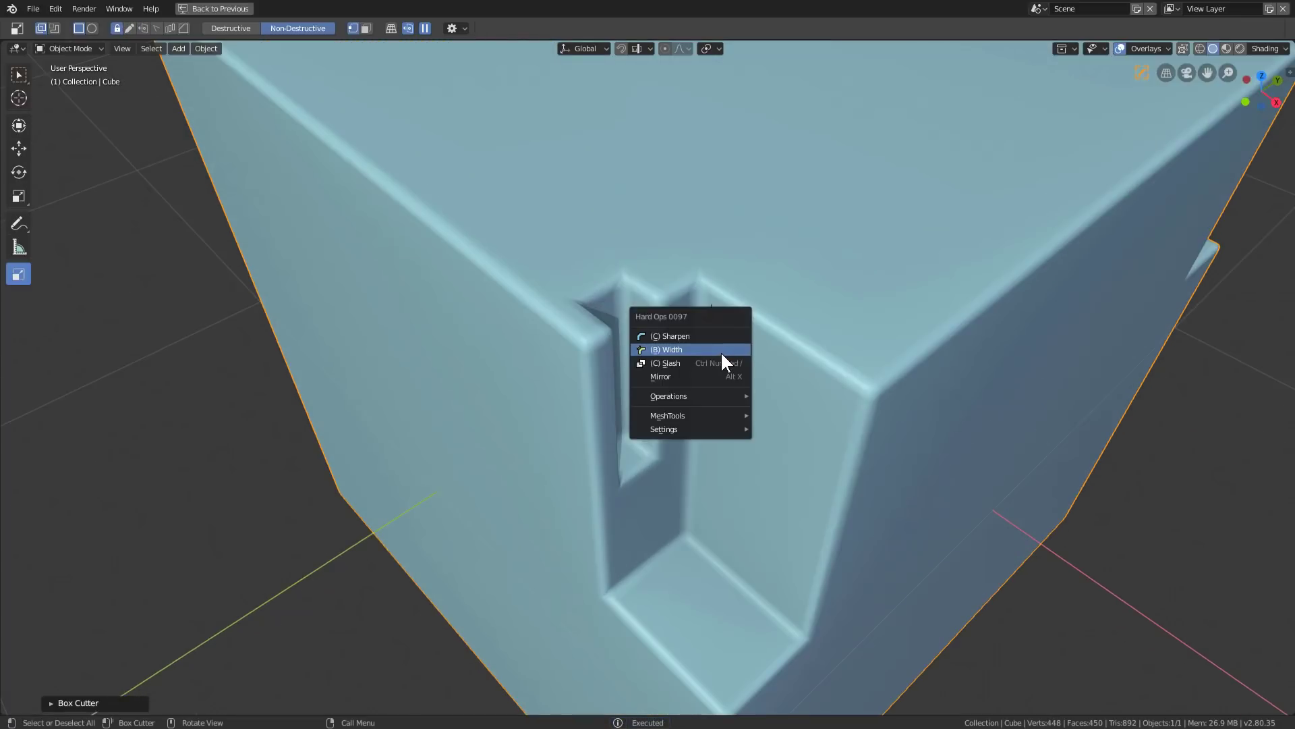
pyautogui.click(721, 351)
pyautogui.click(728, 352)
# Step: Cut a box through the corner notch's floor and down the cube's front vertical edge
pyautogui.scroll(-5, 715, 378)
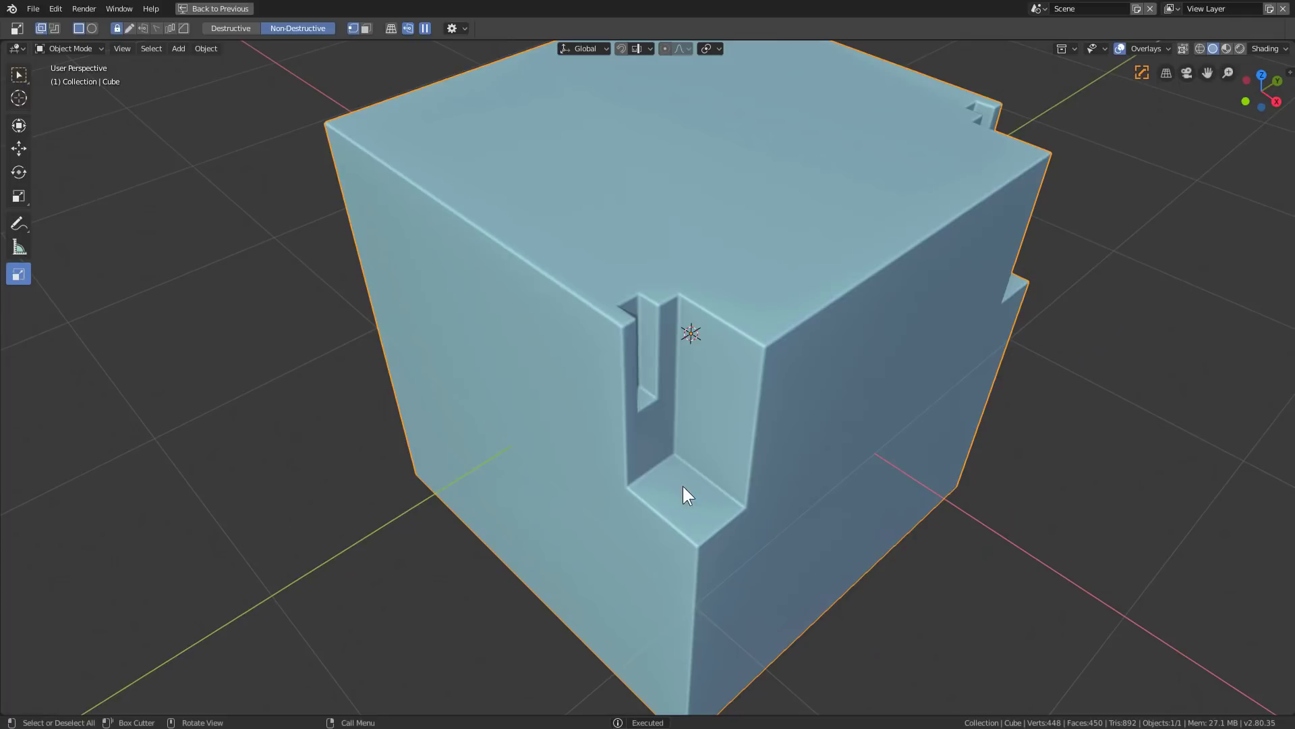
pyautogui.moveTo(687, 479); pyautogui.dragTo(734, 555)
pyautogui.scroll(-3, 682, 485)
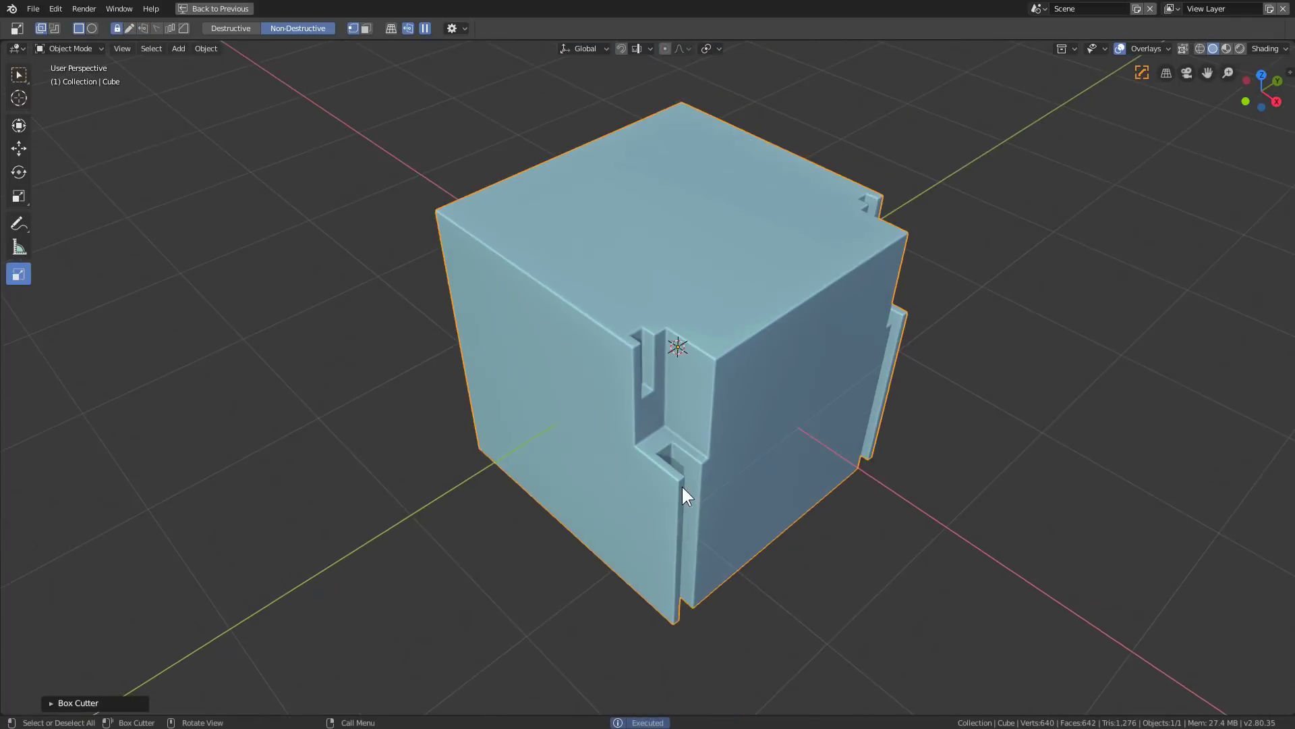
# Step: Slice the notched upper front corner off the cube as a separate piece with a box around the notch
pyautogui.scroll(3, 721, 423)
pyautogui.moveTo(661, 332)
pyautogui.mouseDown()
pyautogui.moveTo(642, 354)
pyautogui.moveTo(682, 500)
pyautogui.mouseUp()
pyautogui.moveTo(675, 577); pyautogui.dragTo(674, 545, button='middle')
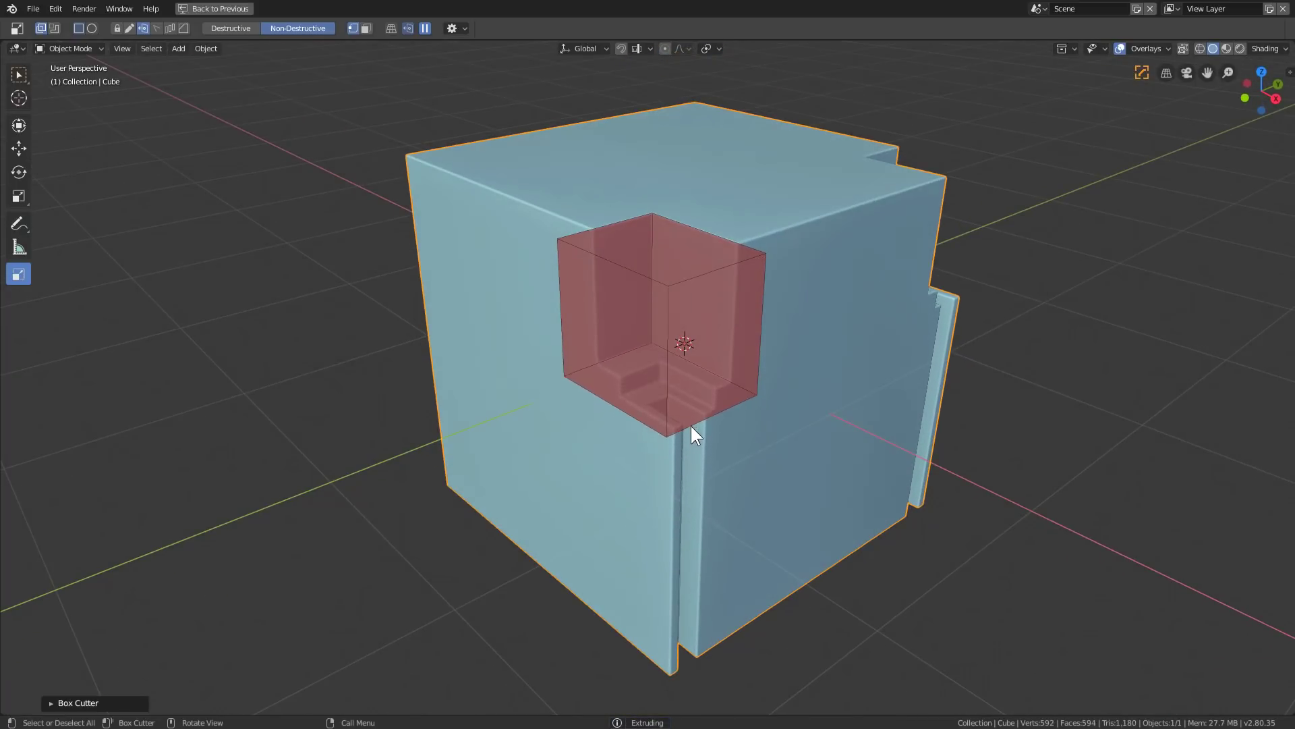
pyautogui.press('k')
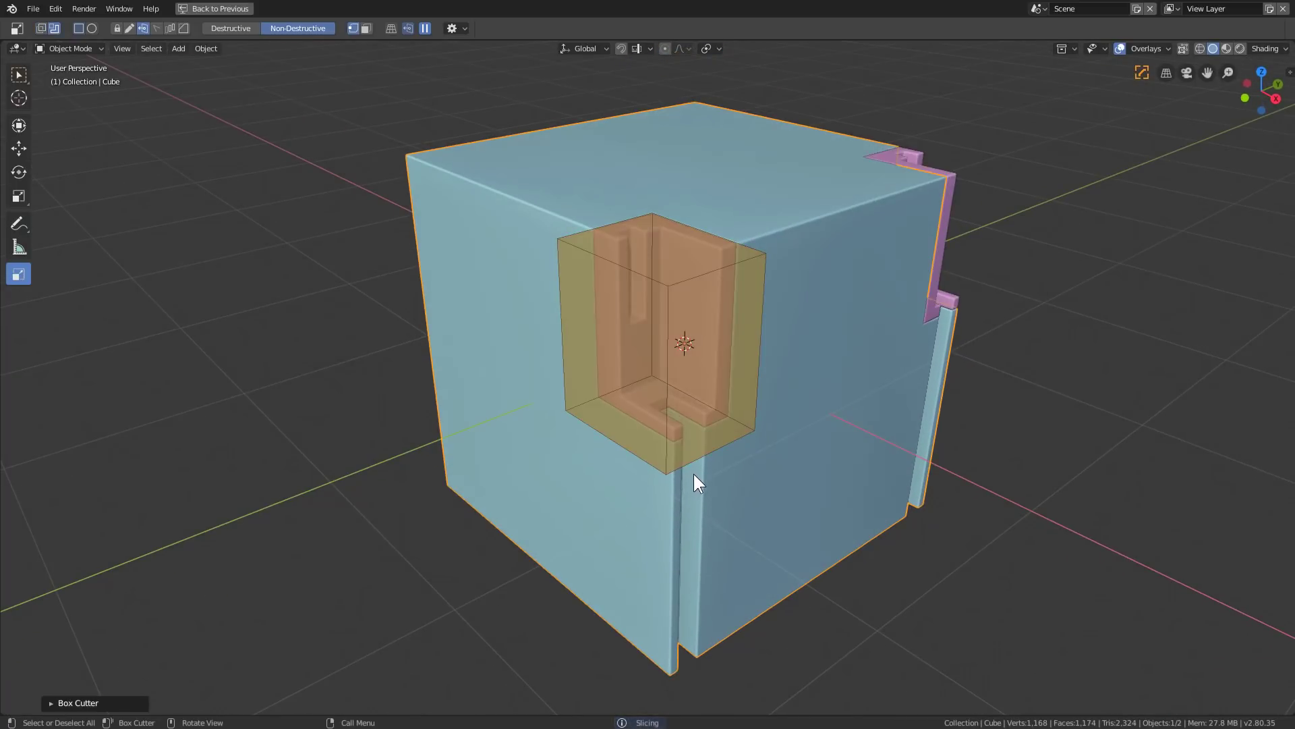
pyautogui.click(694, 471)
# Step: Select the sliced corner piece and slice a narrow full-height strip out of its outer vertical edge
pyautogui.scroll(6, 705, 403)
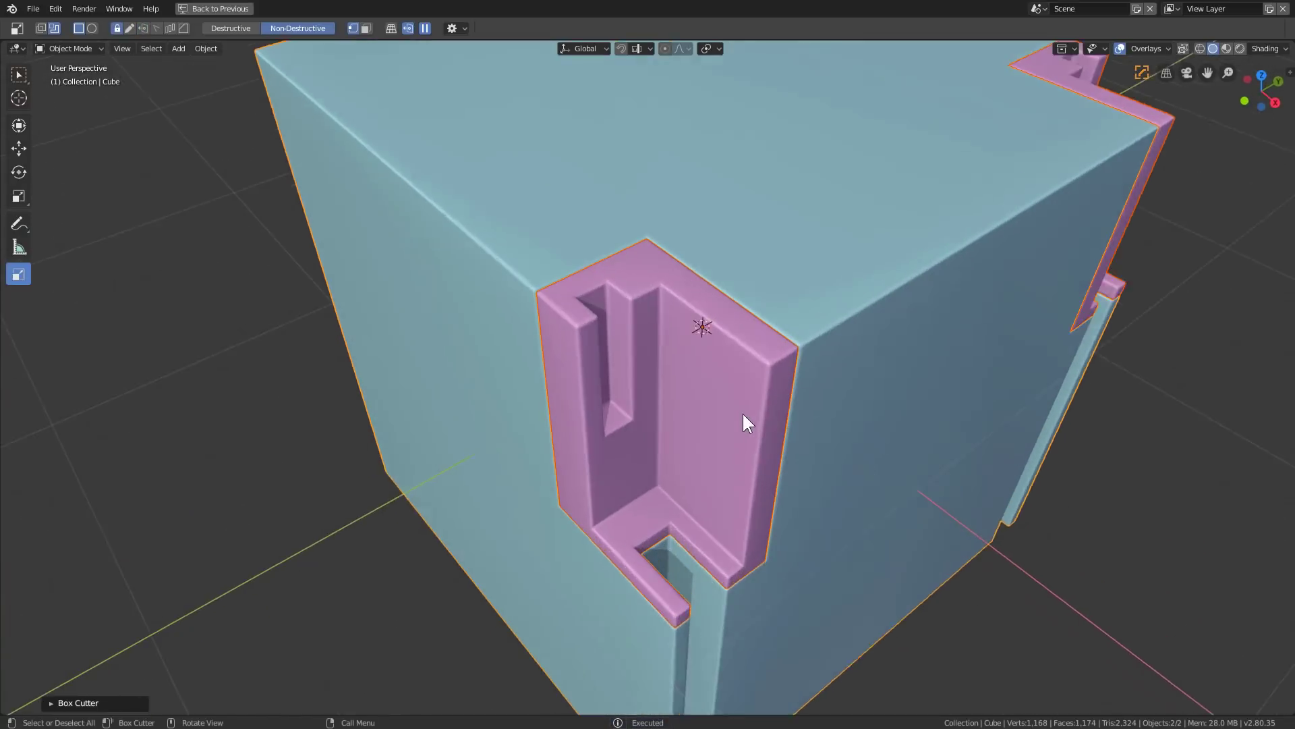
pyautogui.click(795, 378)
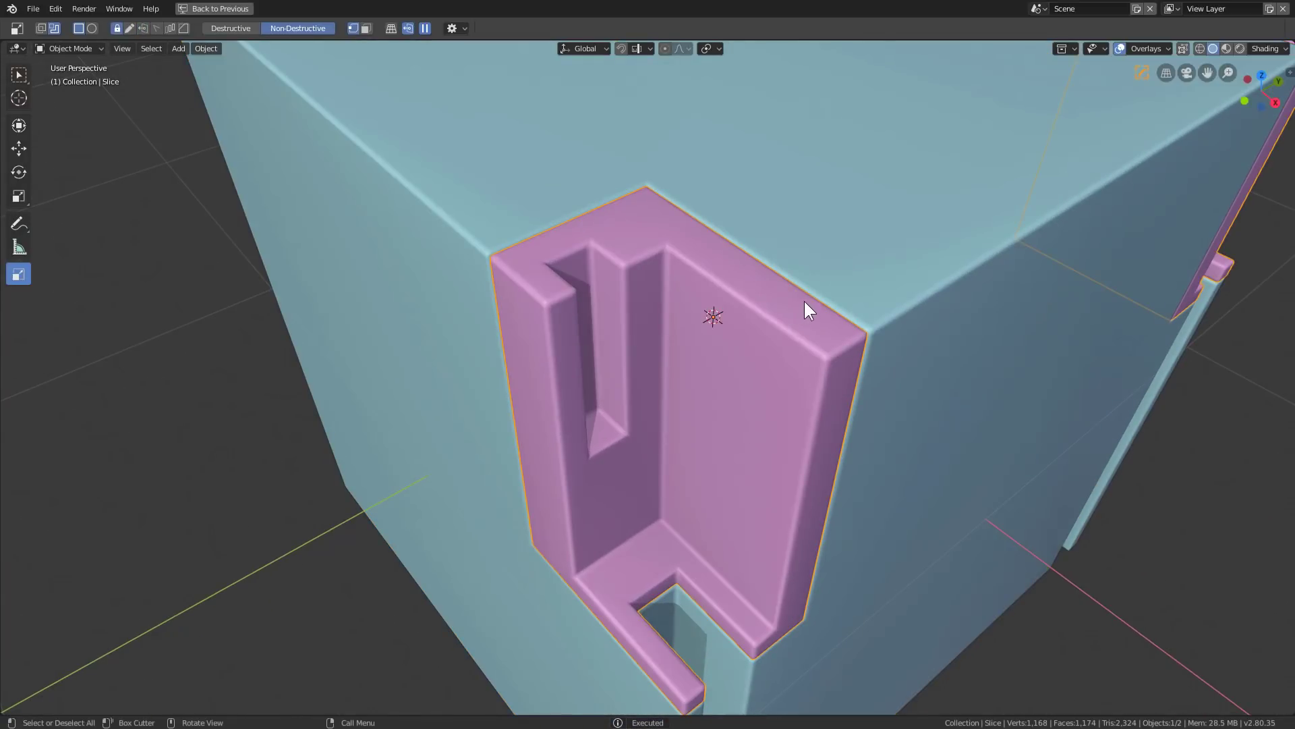
pyautogui.moveTo(804, 301); pyautogui.dragTo(861, 364)
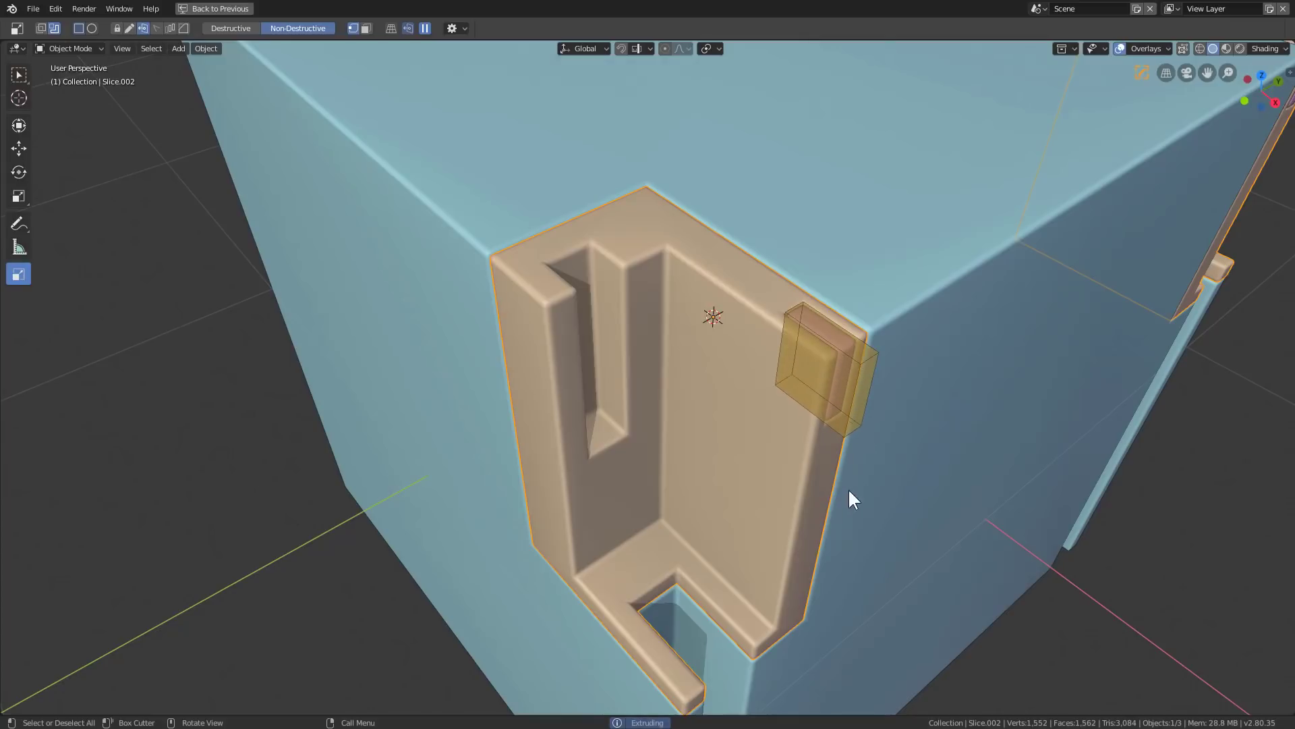
pyautogui.scroll(-4, 828, 548)
pyautogui.moveTo(803, 532); pyautogui.dragTo(800, 508, button='middle')
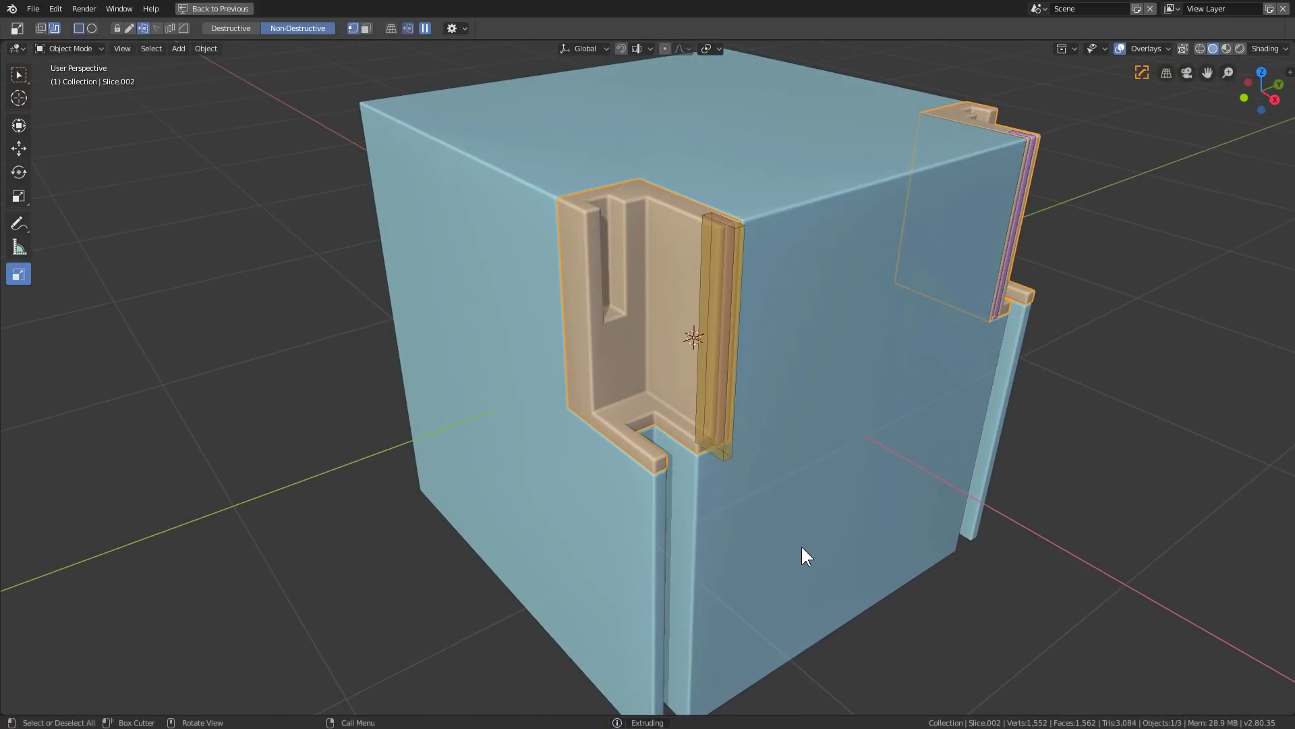
pyautogui.moveTo(796, 302); pyautogui.dragTo(793, 313, button='middle')
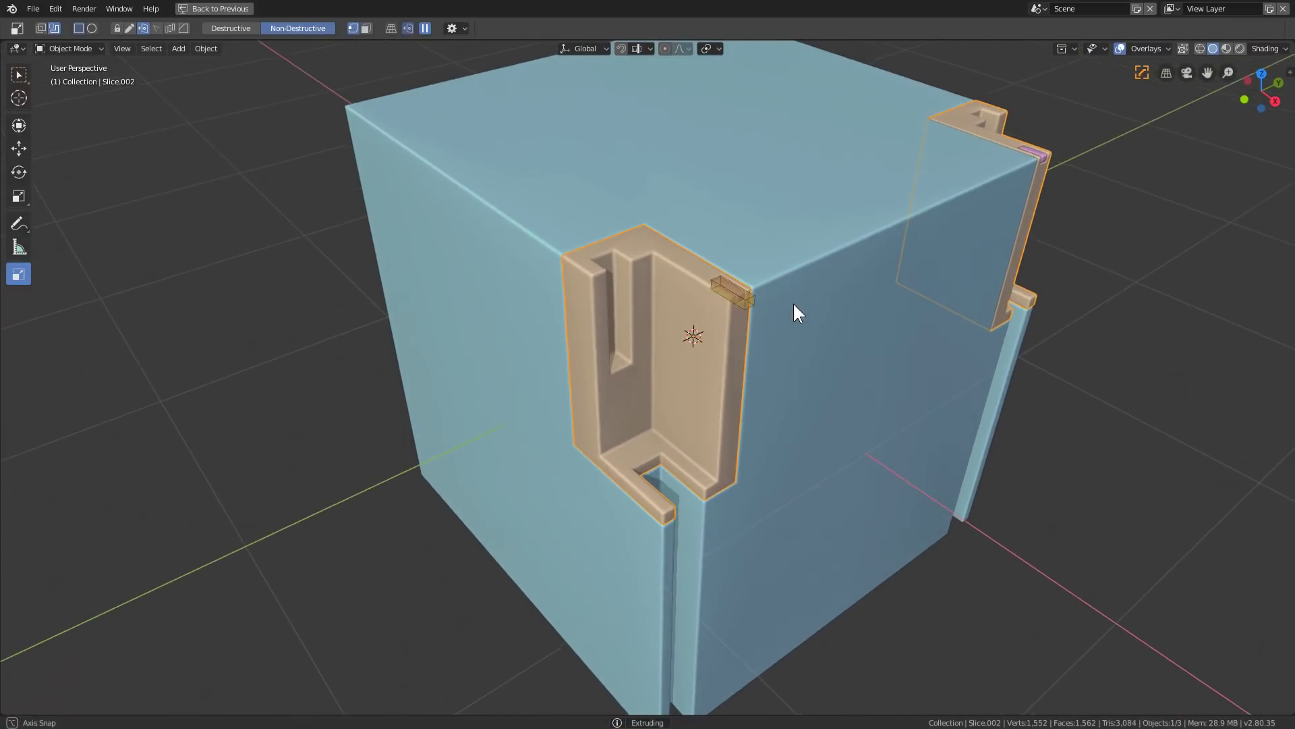
pyautogui.click(786, 466)
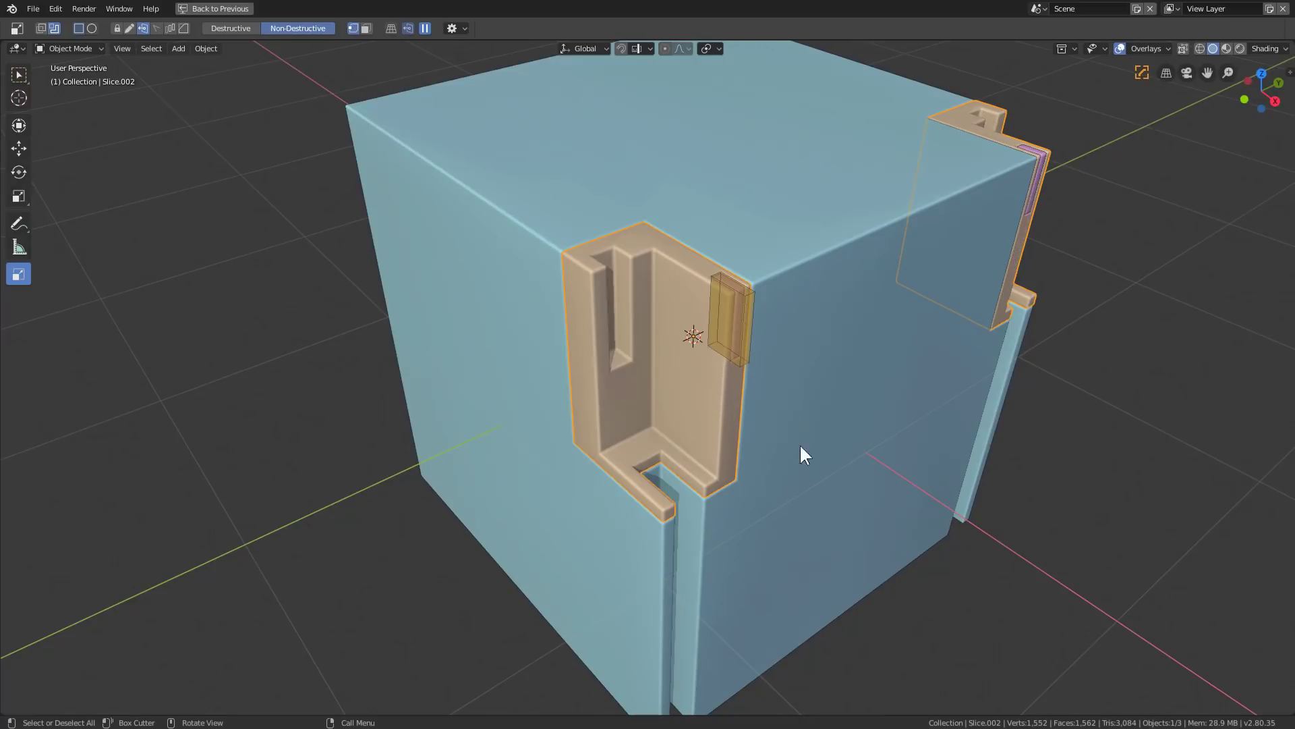
pyautogui.click(795, 641)
pyautogui.press('y')
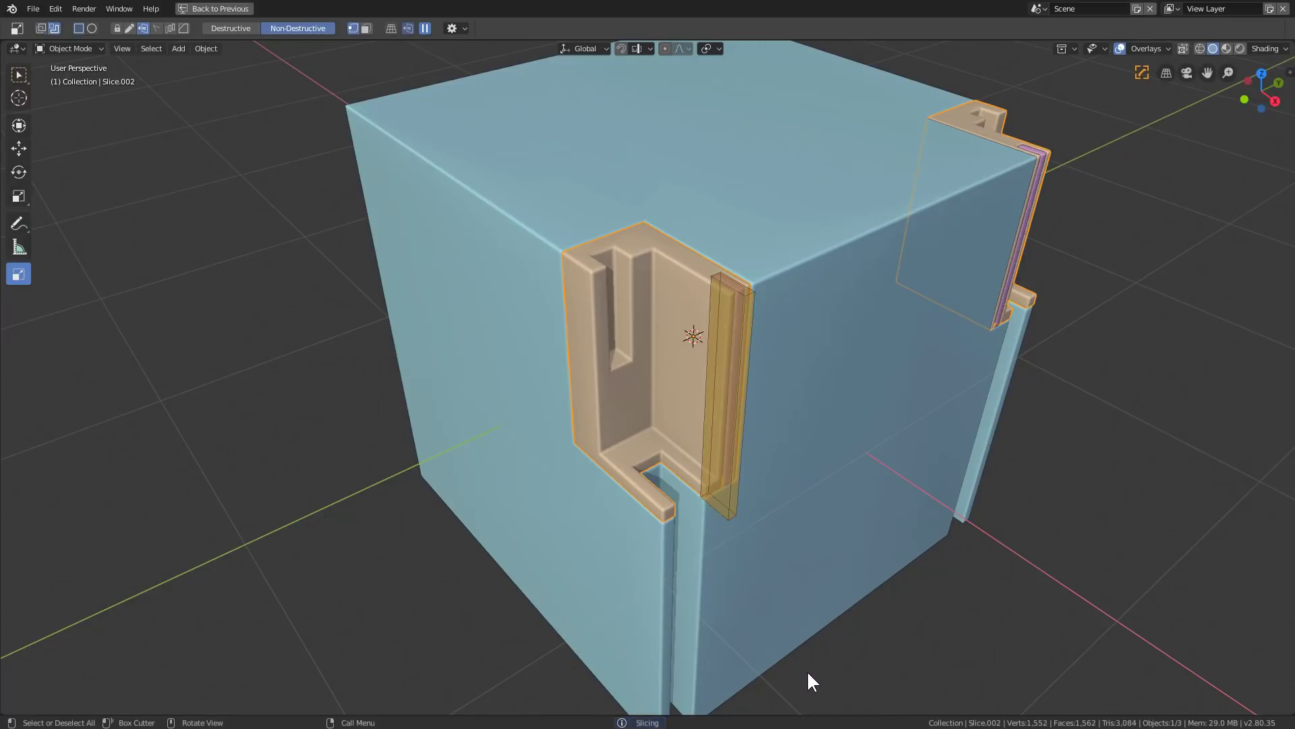
pyautogui.press('x')
pyautogui.press('y')
pyautogui.click(807, 670)
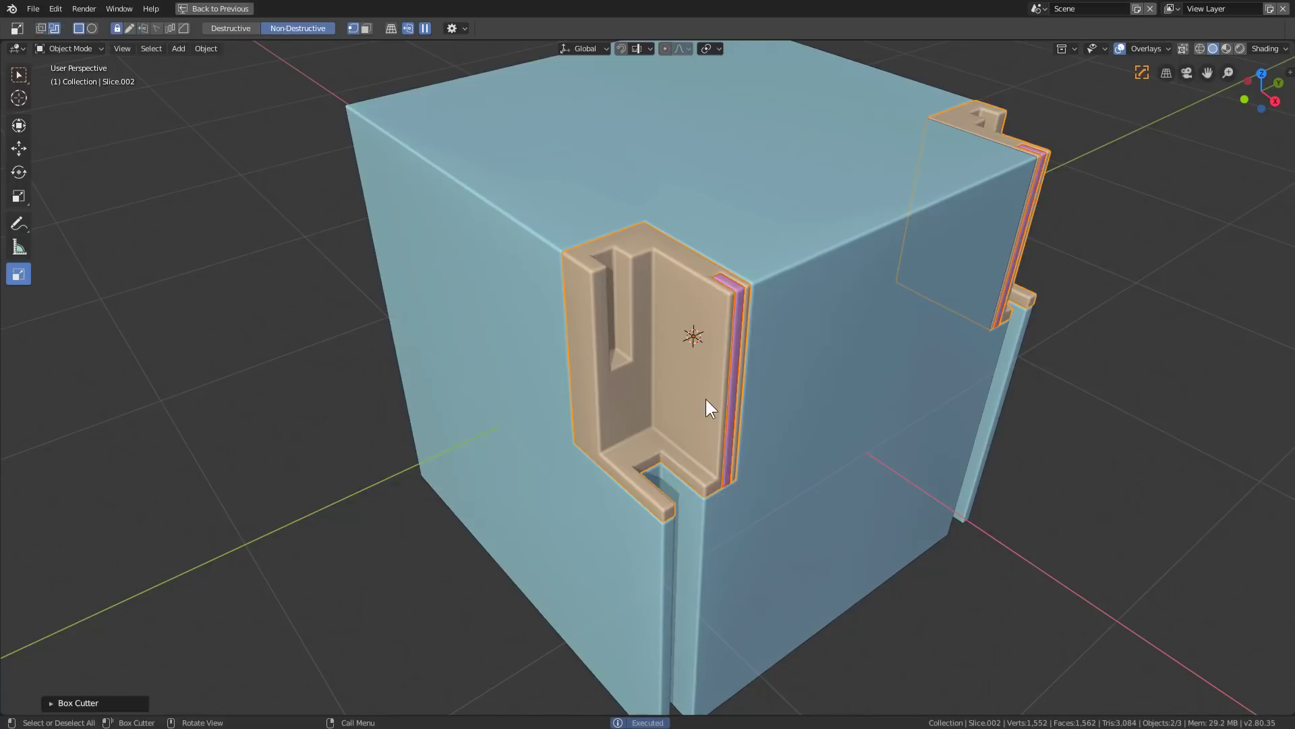
# Step: Delete the narrow sliced strip and select the remaining corner piece
pyautogui.scroll(4, 705, 399)
pyautogui.moveTo(690, 356); pyautogui.dragTo(690, 409, button='middle')
pyautogui.click(692, 406)
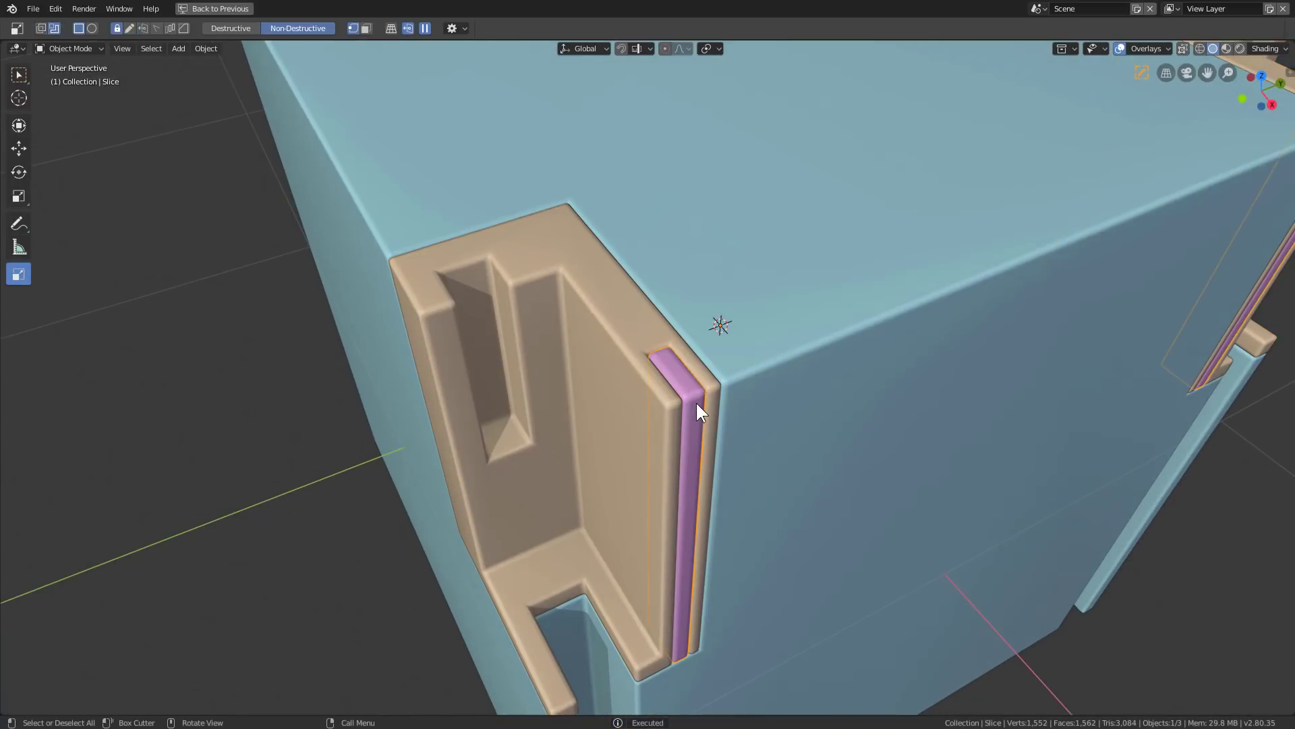
pyautogui.press('x')
pyautogui.click(696, 402)
# Step: Run the Hard Ops Sharpen operations on the remaining corner piece
pyautogui.press('q')
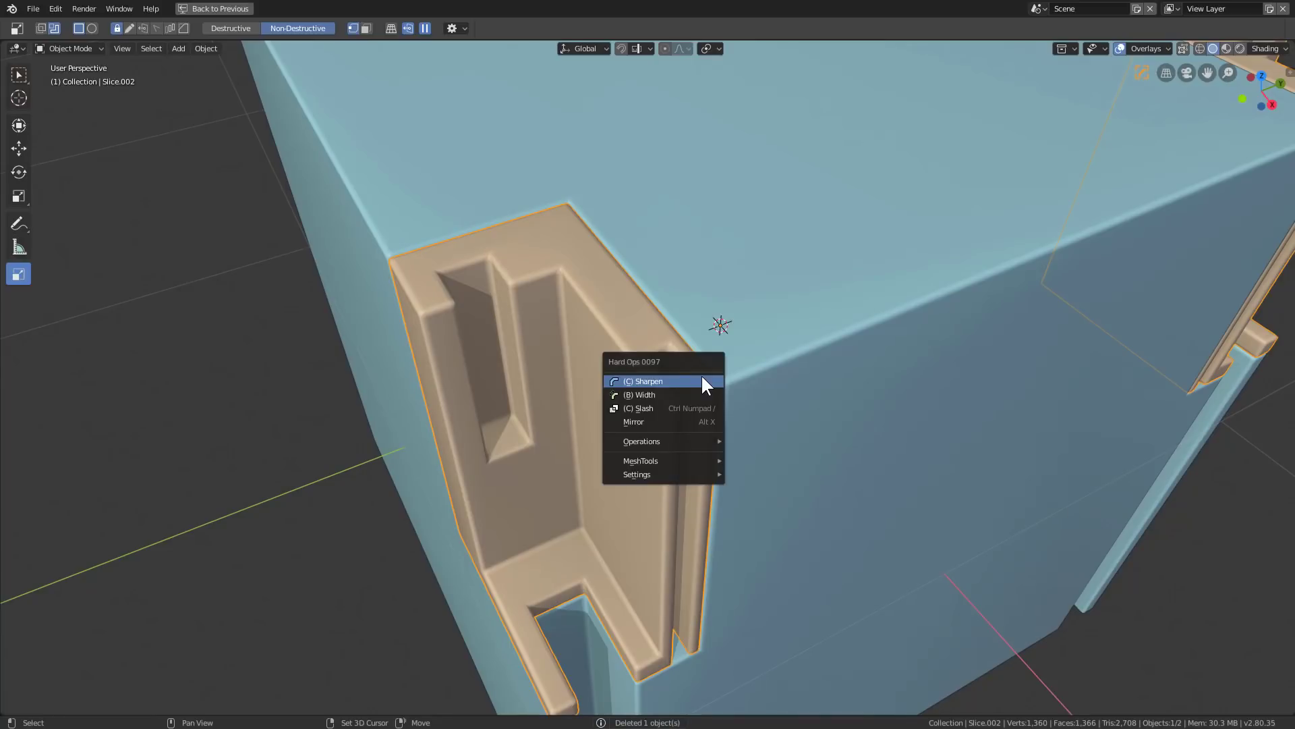
pyautogui.click(699, 380)
pyautogui.press('x')
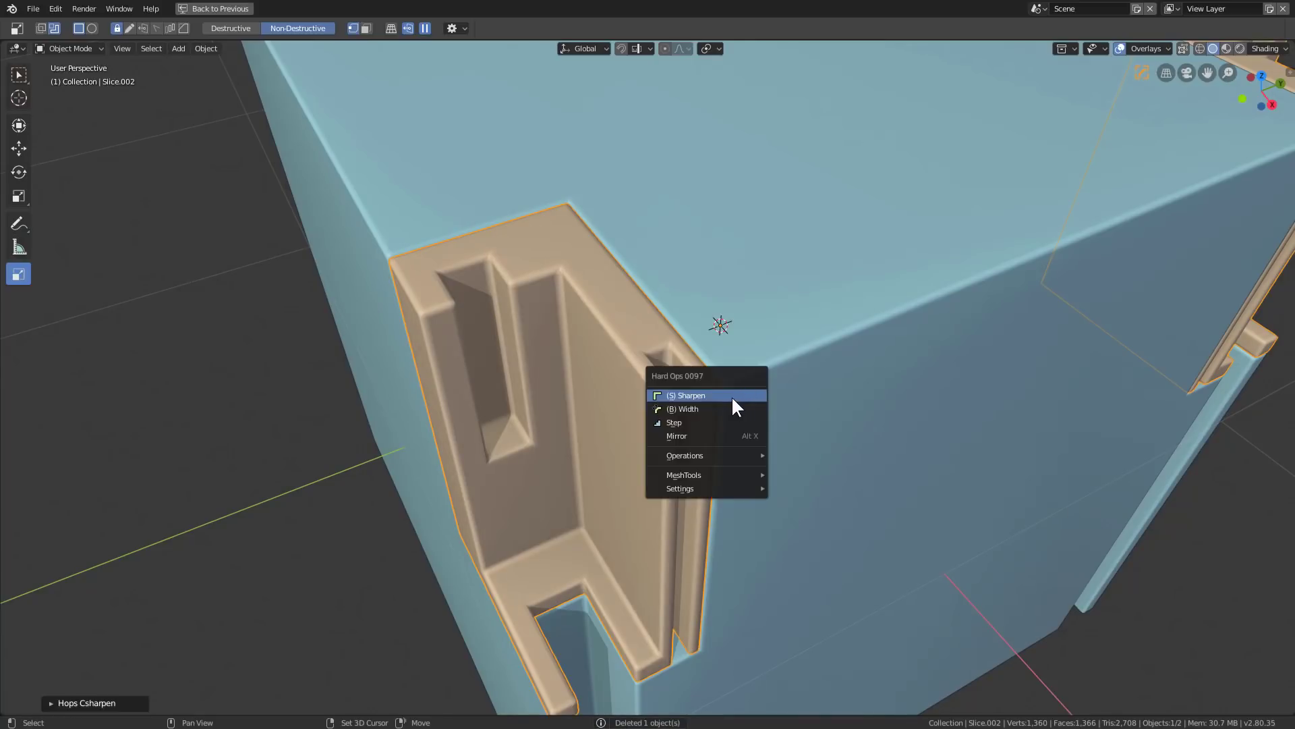
pyautogui.click(734, 397)
# Step: Cut a tall box out of the corner piece's outer vertical edge and a rectangular pocket near the top of its inner wall
pyautogui.moveTo(692, 409); pyautogui.dragTo(813, 278, button='middle')
pyautogui.moveTo(813, 278); pyautogui.dragTo(800, 537)
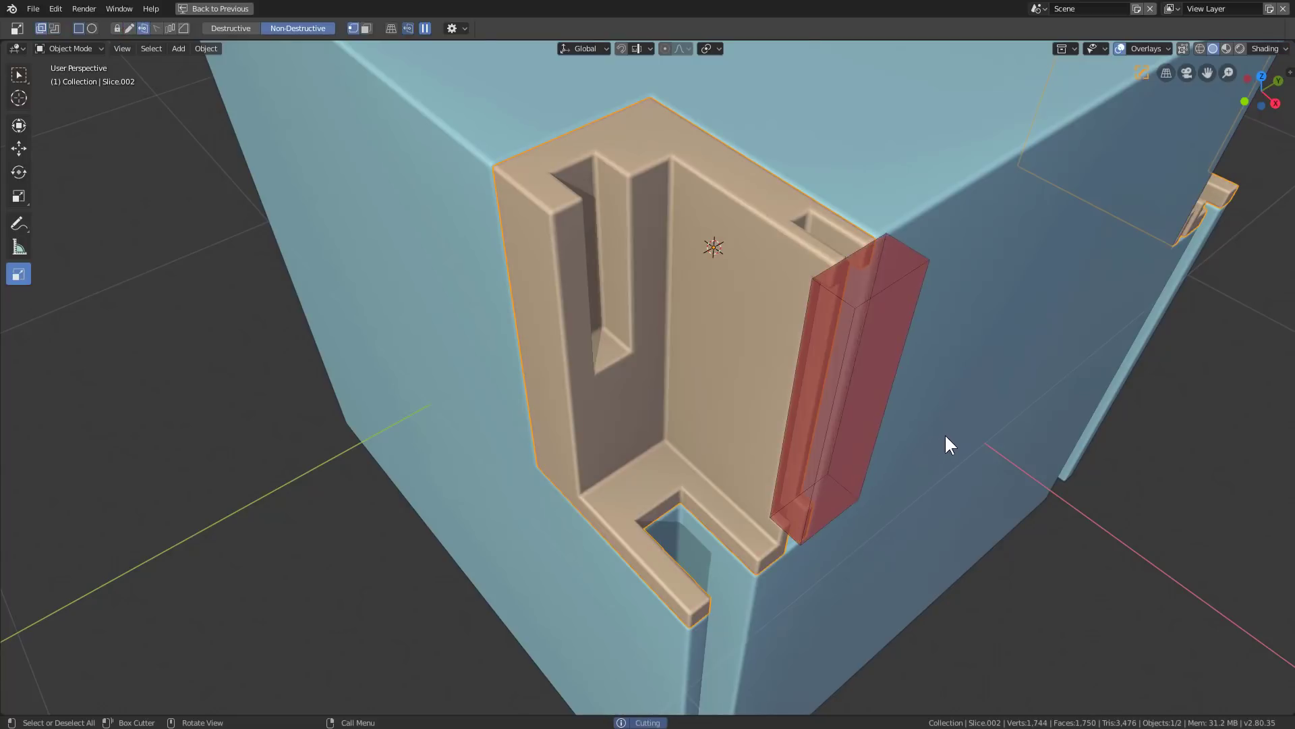
pyautogui.click(957, 428)
pyautogui.moveTo(764, 402); pyautogui.dragTo(751, 241, button='middle')
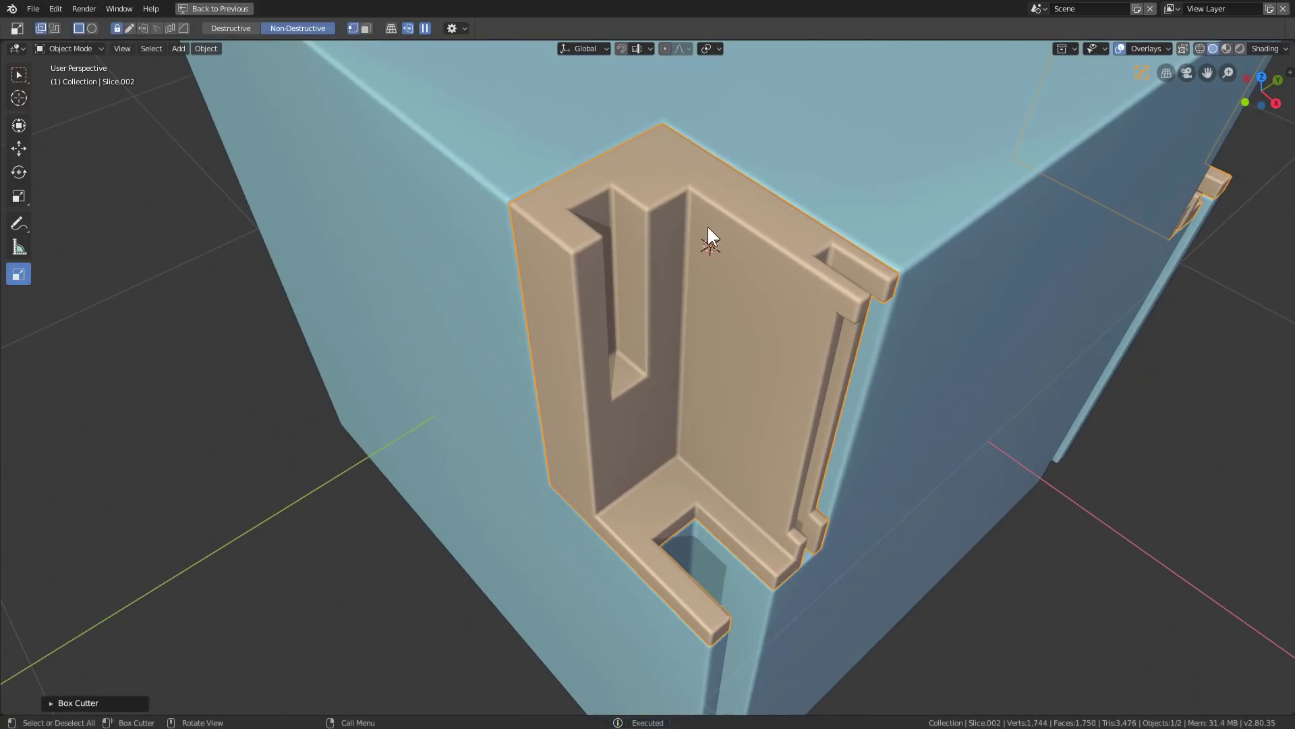
pyautogui.moveTo(706, 223); pyautogui.dragTo(755, 294)
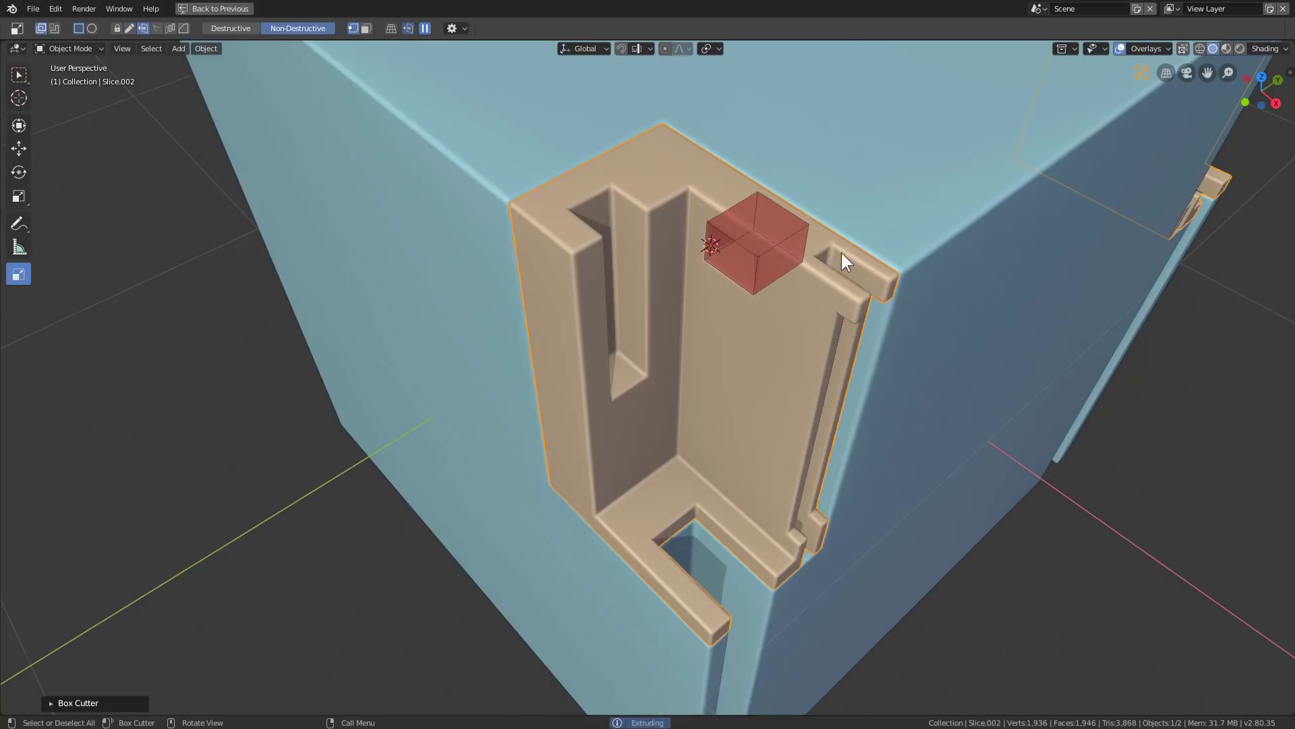
pyautogui.click(920, 213)
pyautogui.scroll(4, 777, 234)
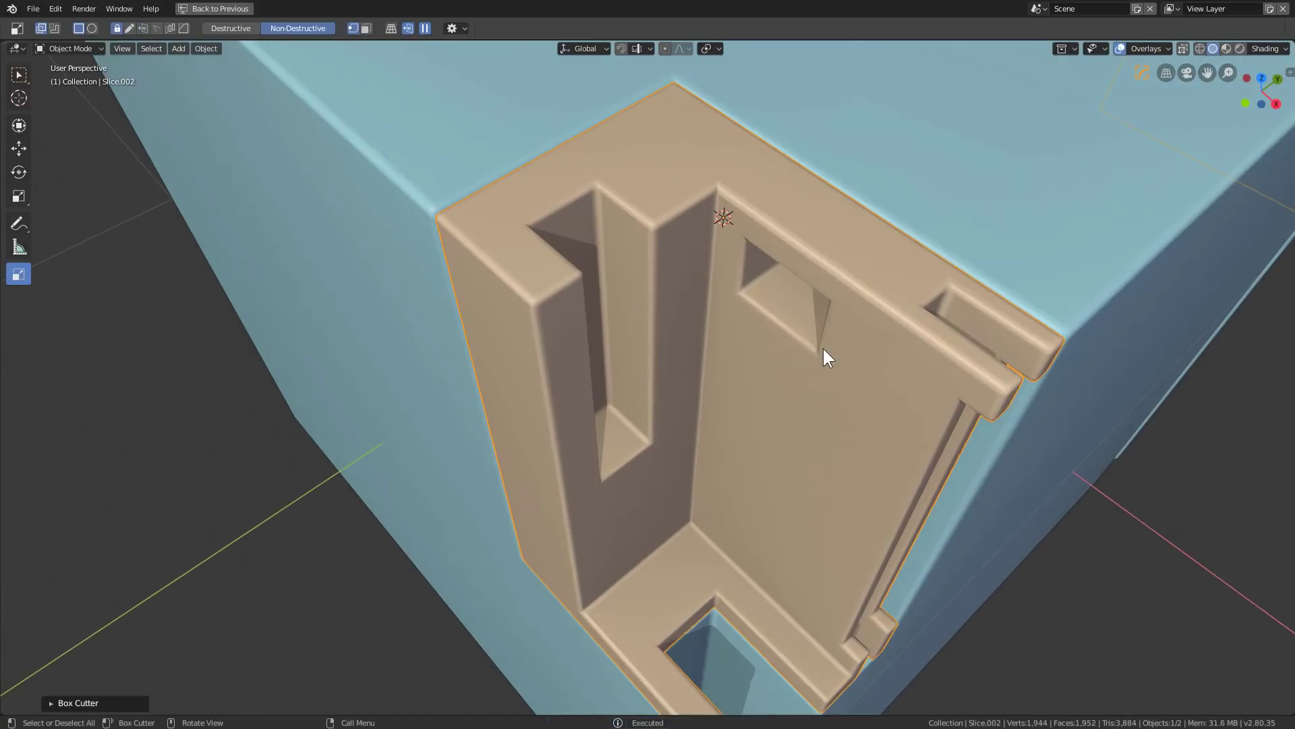
# Step: Cut a box notch into the corner piece's top back corner and a tall recess down its outer side face
pyautogui.moveTo(674, 160)
pyautogui.mouseDown()
pyautogui.moveTo(666, 36)
pyautogui.moveTo(672, 93)
pyautogui.moveTo(721, 100)
pyautogui.moveTo(665, 96)
pyautogui.mouseUp()
pyautogui.scroll(-3, 715, 98)
pyautogui.moveTo(657, 278); pyautogui.dragTo(779, 305, button='middle')
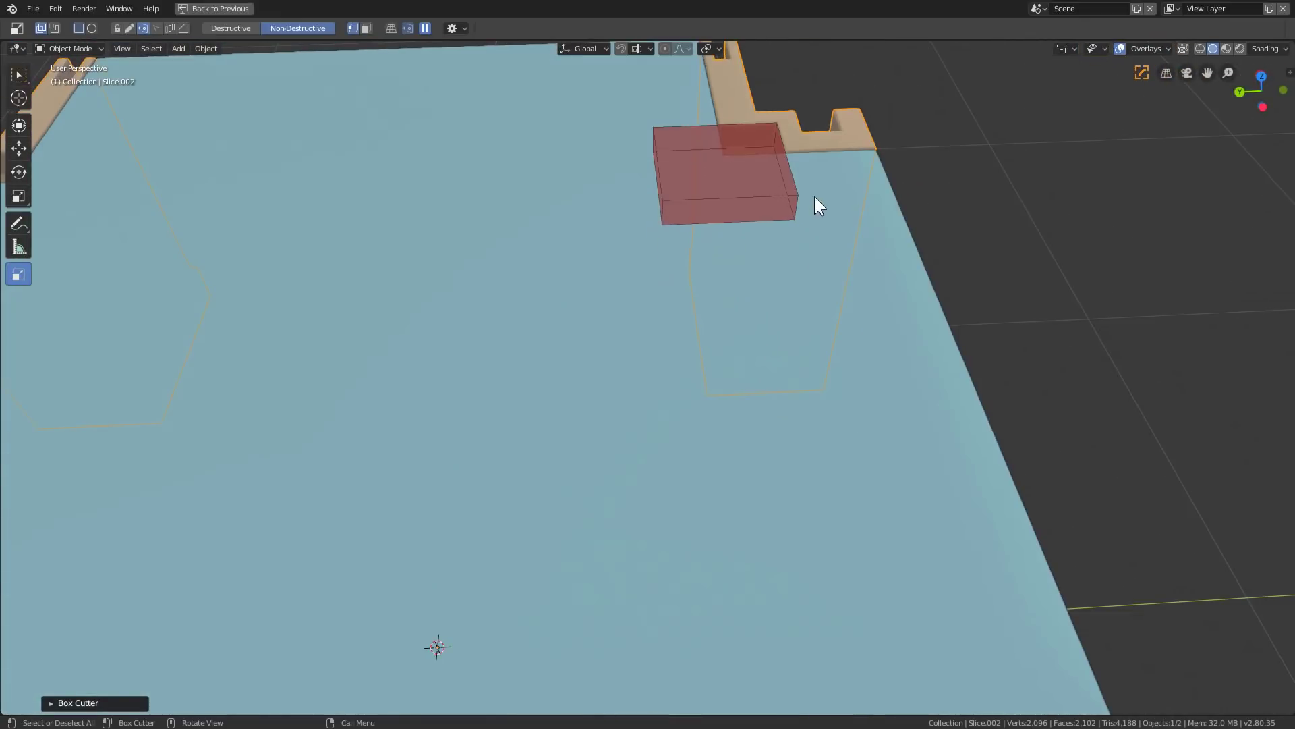
pyautogui.press('ctrl')
pyautogui.moveTo(845, 200); pyautogui.dragTo(775, 196)
pyautogui.moveTo(776, 196); pyautogui.dragTo(654, 230, button='middle')
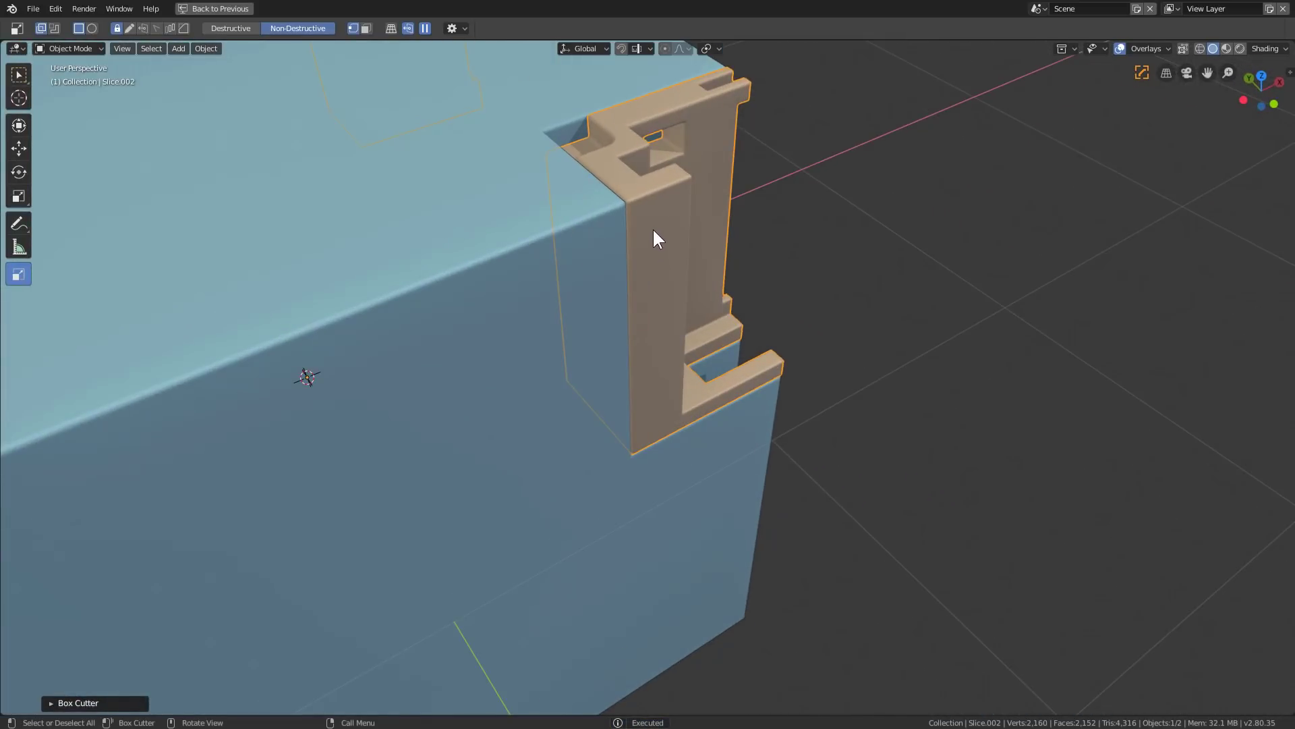
pyautogui.moveTo(660, 213); pyautogui.dragTo(553, 399)
pyautogui.moveTo(553, 399); pyautogui.dragTo(576, 423, button='middle')
# Step: Cut a recess along the corner piece's bottom front ledge and a rectangular hole through its floor
pyautogui.scroll(3, 548, 425)
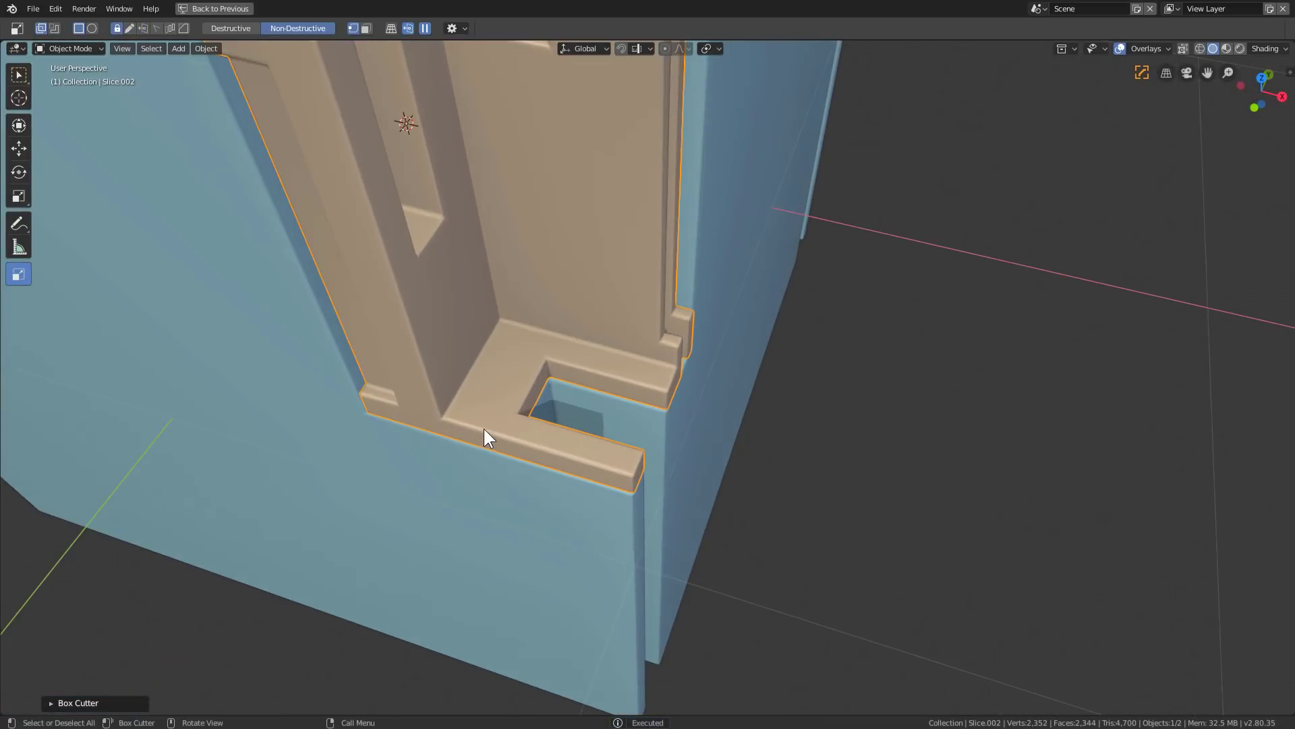
pyautogui.moveTo(471, 415); pyautogui.dragTo(617, 638)
pyautogui.moveTo(618, 637); pyautogui.dragTo(456, 371, button='middle')
pyautogui.moveTo(458, 345)
pyautogui.mouseDown()
pyautogui.moveTo(448, 430)
pyautogui.moveTo(492, 545)
pyautogui.moveTo(549, 587)
pyautogui.mouseUp()
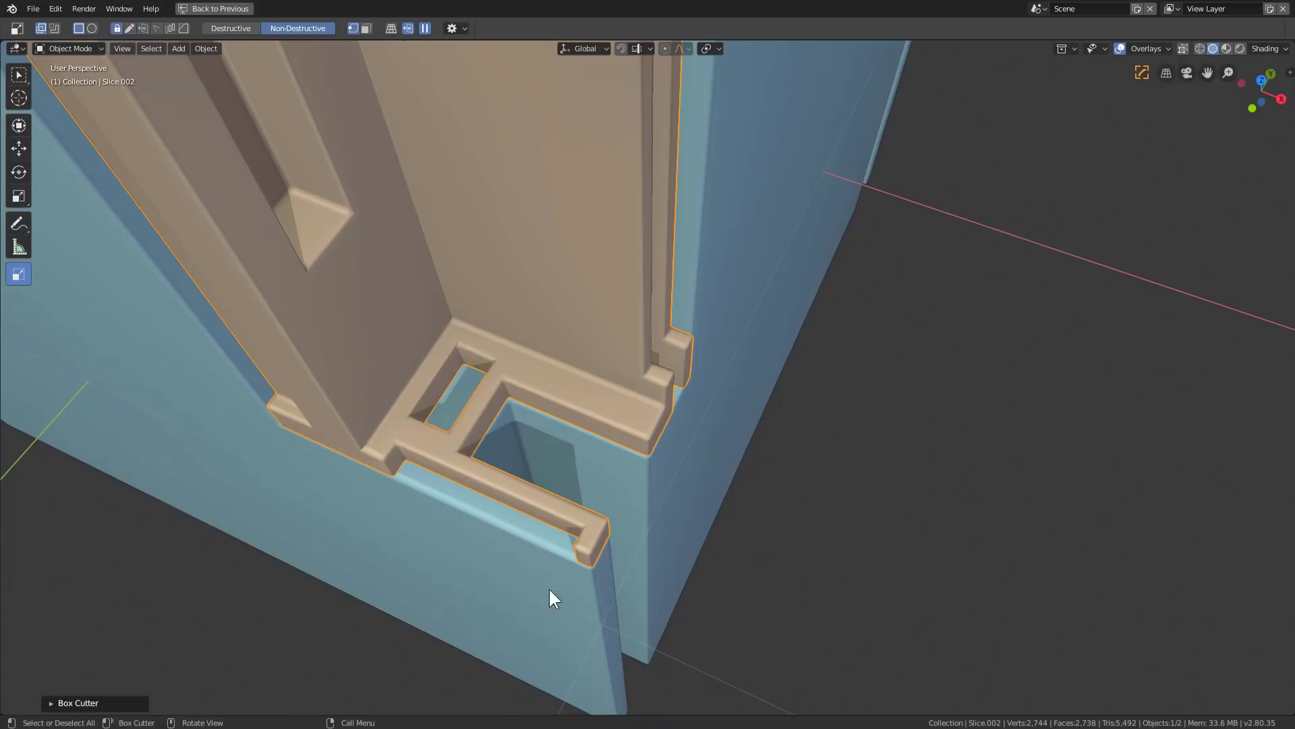
pyautogui.moveTo(549, 587); pyautogui.dragTo(578, 380, button='middle')
# Step: Cut a box with beveled corners out of the corner piece's side wall below the vertical slot
pyautogui.moveTo(572, 352)
pyautogui.mouseDown()
pyautogui.moveTo(535, 450)
pyautogui.moveTo(522, 537)
pyautogui.moveTo(490, 517)
pyautogui.moveTo(502, 523)
pyautogui.moveTo(490, 498)
pyautogui.mouseUp()
pyautogui.press('b')
pyautogui.moveTo(503, 405); pyautogui.dragTo(533, 386, button='middle')
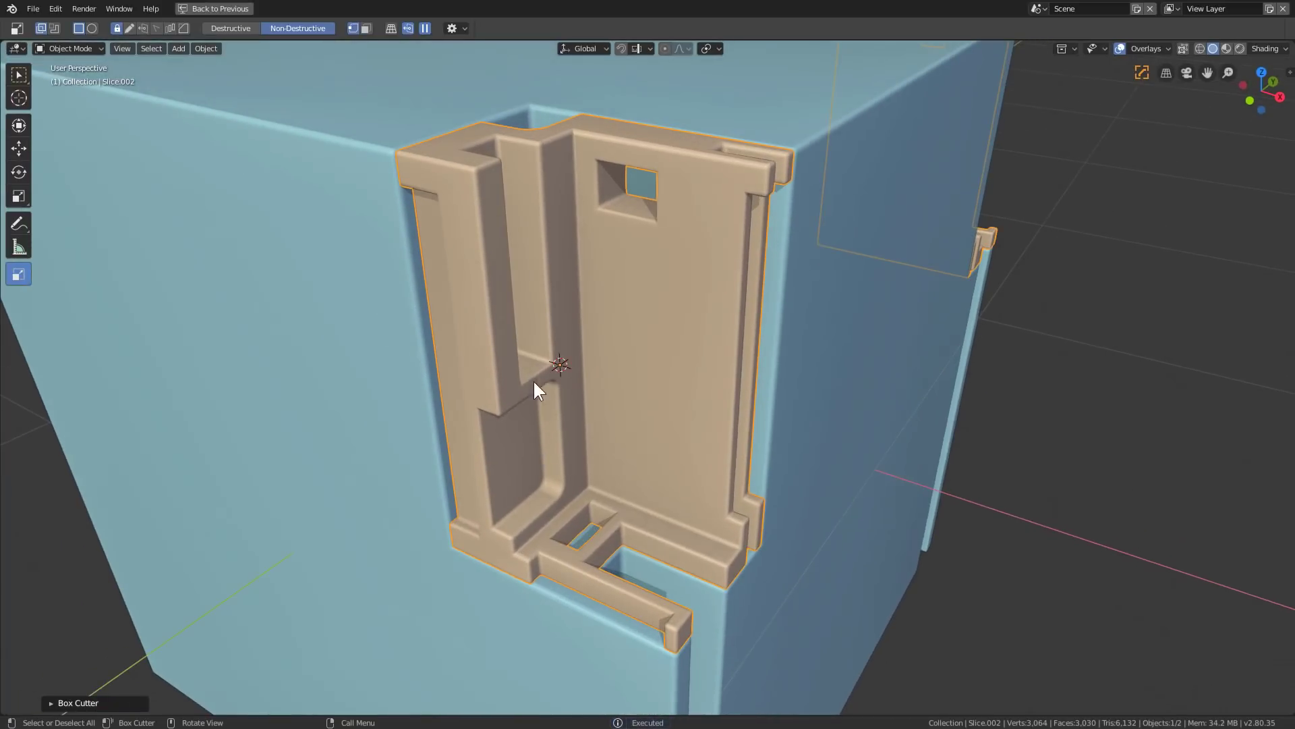
# Step: Set BoxCutter to bevel its shapes, select the cube, and cut a rounded box into its top edge beside the corner piece
pyautogui.click(452, 29)
pyautogui.click(182, 27)
pyautogui.moveTo(439, 236); pyautogui.dragTo(677, 209, button='middle')
pyautogui.click(676, 209)
pyautogui.scroll(-2, 633, 221)
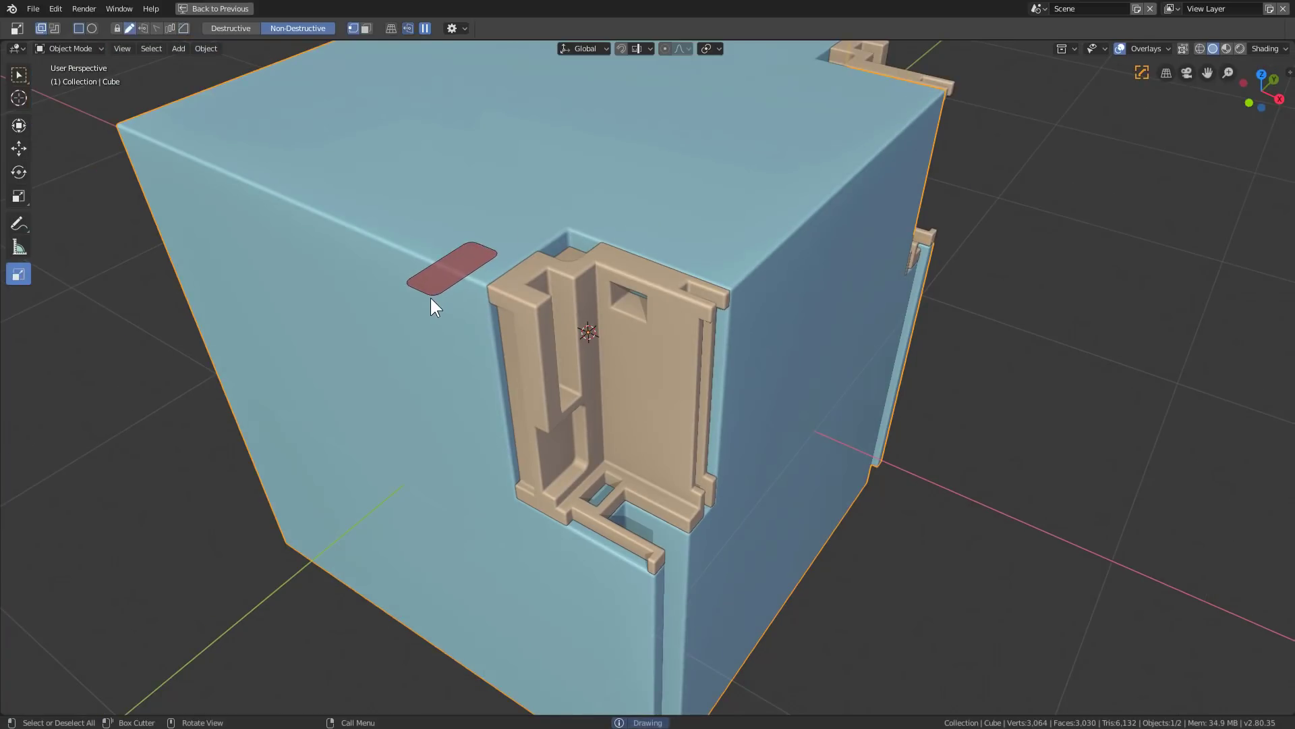
pyautogui.moveTo(430, 297); pyautogui.dragTo(425, 299)
pyautogui.click(418, 331)
# Step: Cut a long, shallow rounded slot along the cube's top edge beside the previous box cut
pyautogui.moveTo(369, 279); pyautogui.dragTo(434, 284, button='middle')
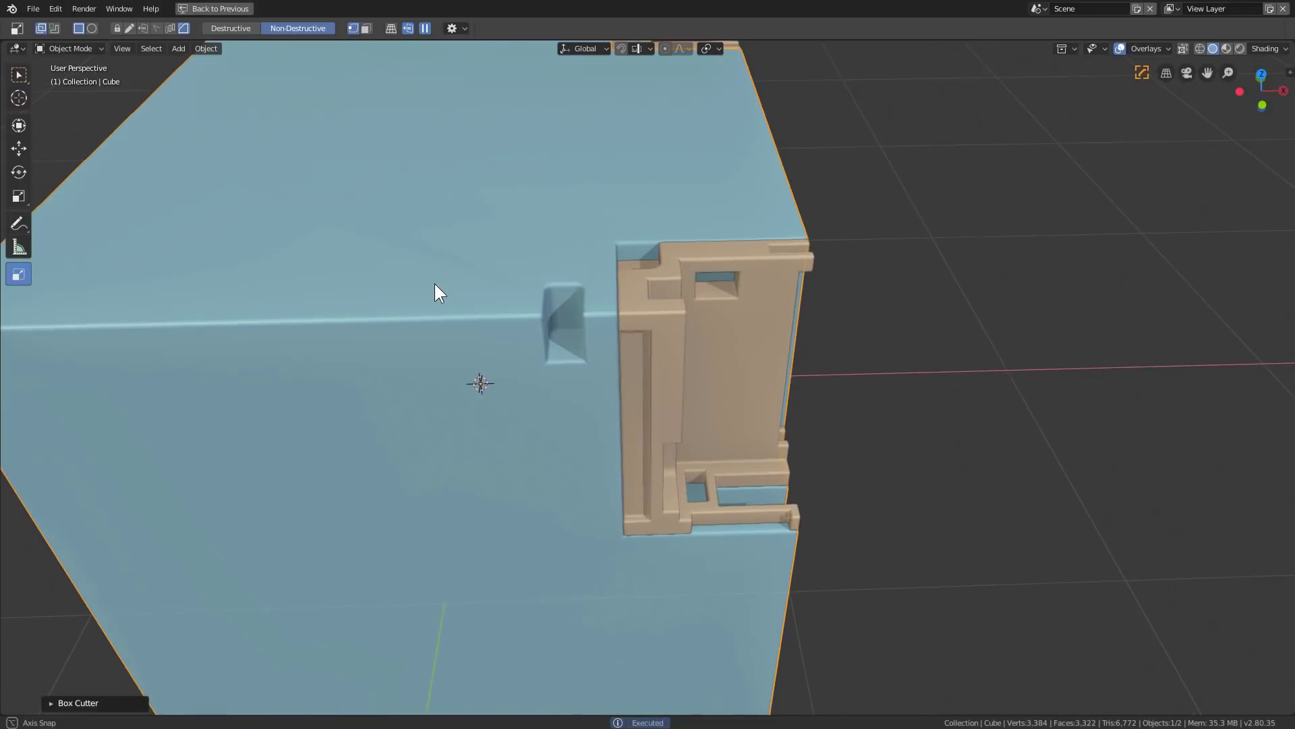
pyautogui.moveTo(520, 301)
pyautogui.mouseDown()
pyautogui.moveTo(322, 357)
pyautogui.moveTo(305, 375)
pyautogui.mouseUp()
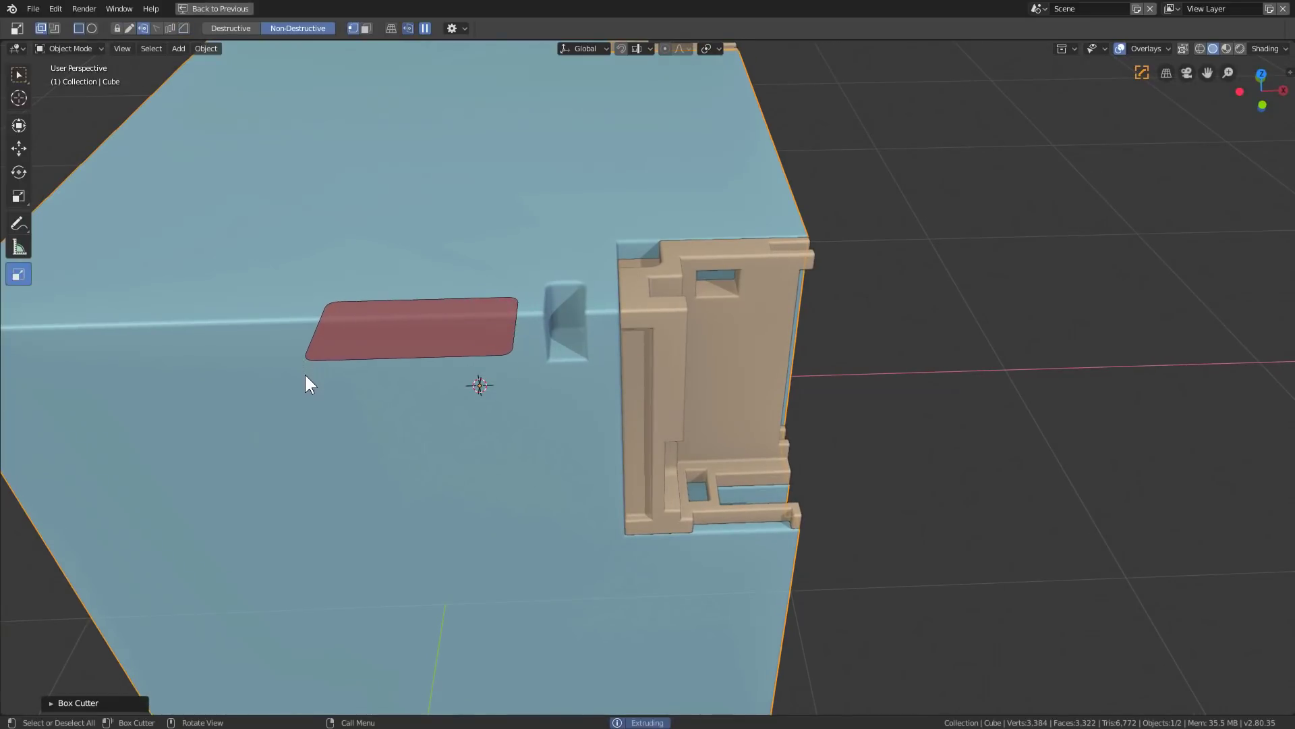
pyautogui.click(305, 339)
# Step: Cut shallow rounded recesses around the corner piece into the cube's top face and adjoining side face
pyautogui.moveTo(305, 339)
pyautogui.mouseDown(button='middle')
pyautogui.moveTo(425, 360)
pyautogui.moveTo(613, 329)
pyautogui.moveTo(637, 302)
pyautogui.moveTo(563, 209)
pyautogui.mouseUp(button='middle')
pyautogui.moveTo(564, 209)
pyautogui.mouseDown()
pyautogui.moveTo(507, 324)
pyautogui.moveTo(512, 398)
pyautogui.moveTo(600, 476)
pyautogui.mouseUp()
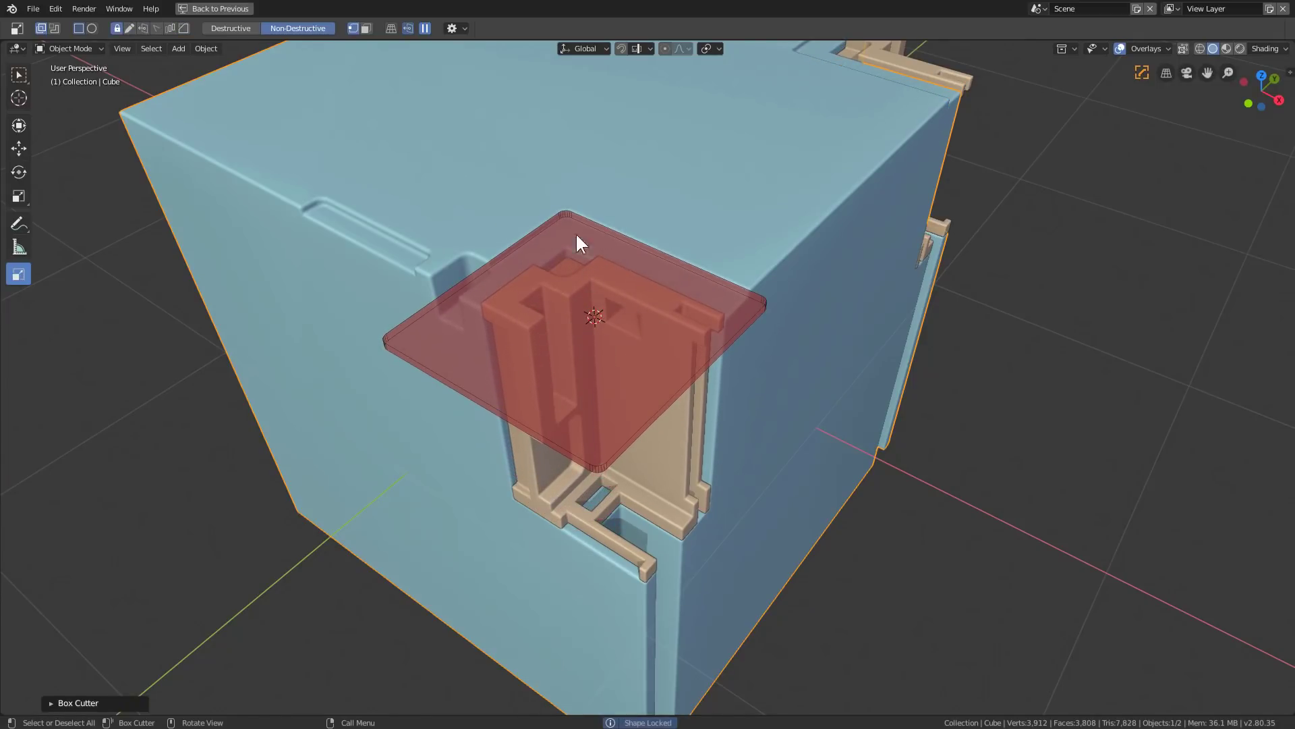
pyautogui.click(615, 263)
pyautogui.moveTo(657, 309); pyautogui.dragTo(650, 277, button='middle')
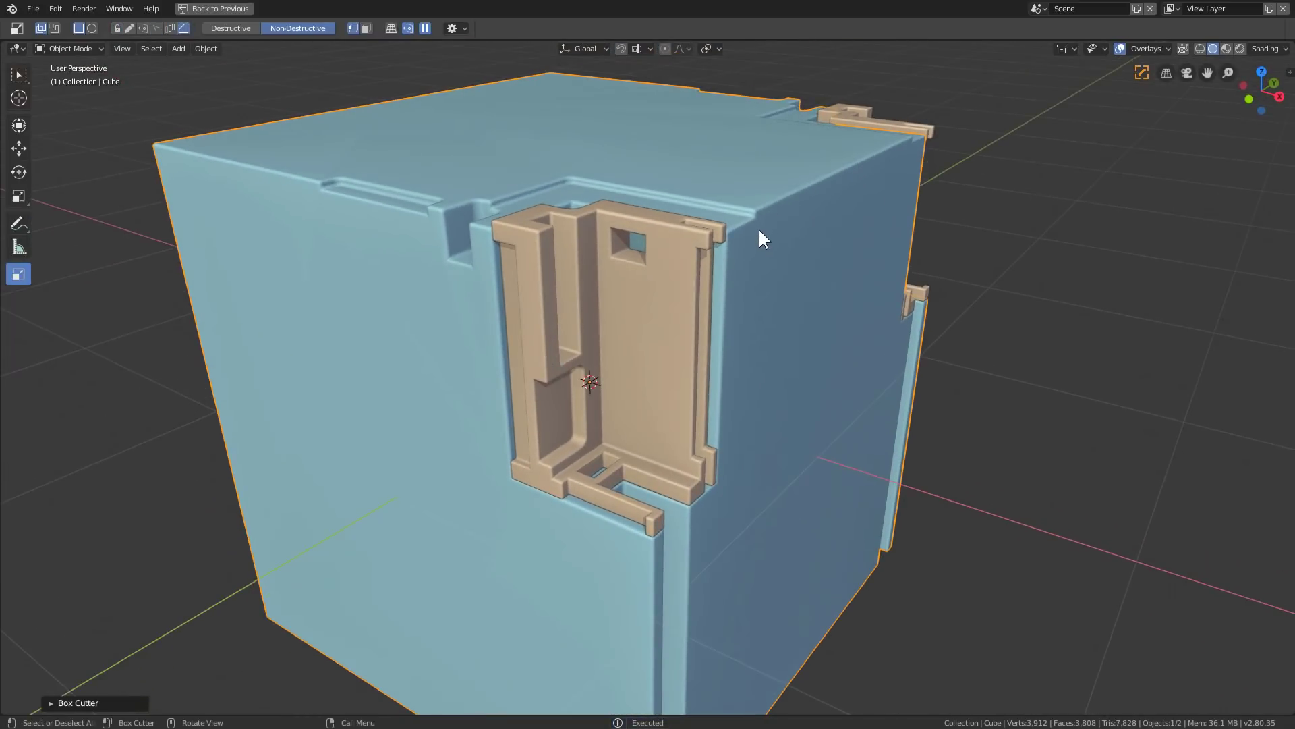
pyautogui.moveTo(759, 228); pyautogui.dragTo(614, 591)
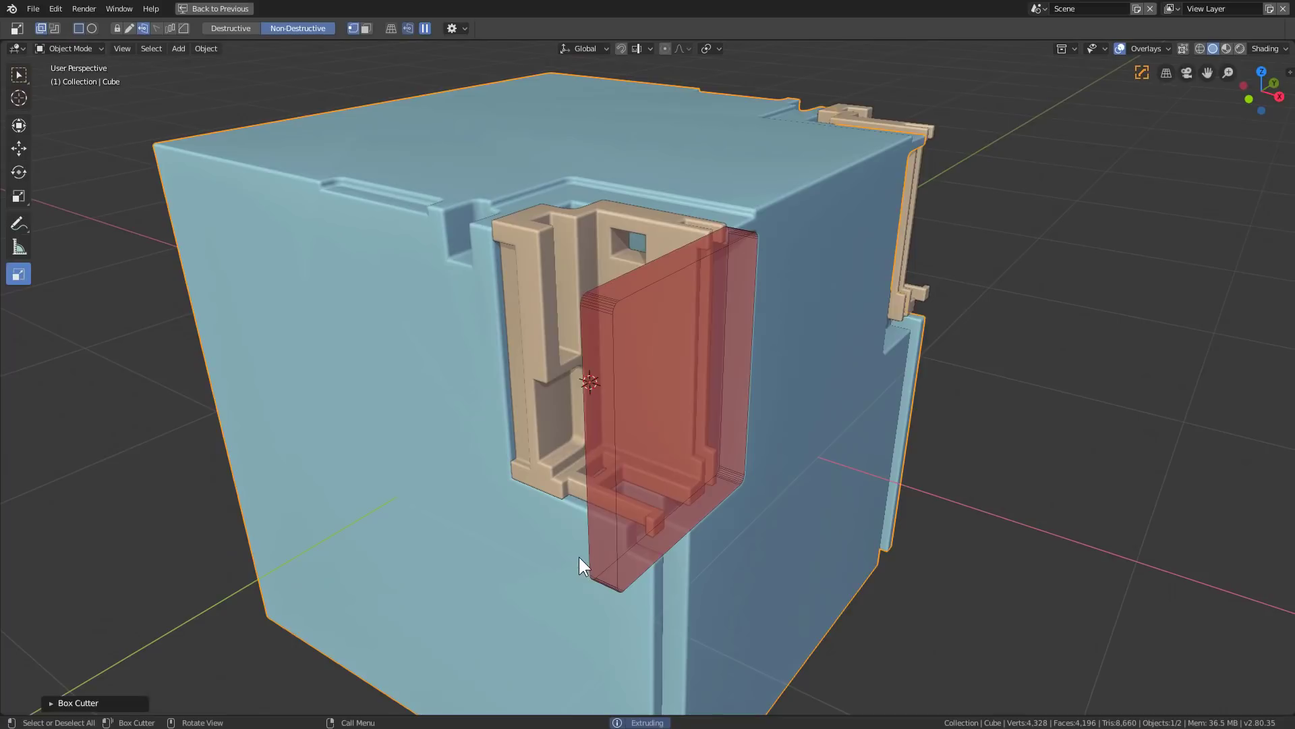
pyautogui.click(629, 573)
# Step: Show the cube's Weighted Normal modifier in the viewport from the HOps Helper modifier list
pyautogui.moveTo(739, 375); pyautogui.dragTo(758, 274, button='middle')
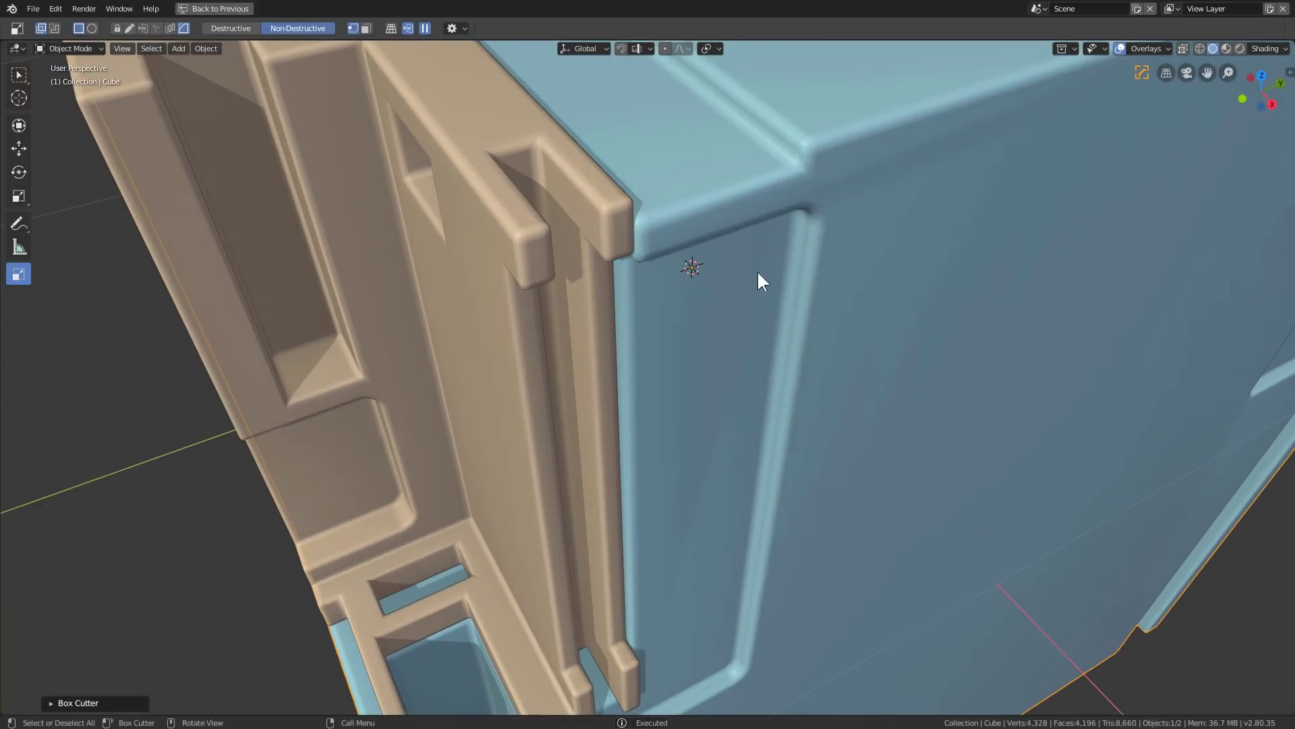
pyautogui.hotkey('ctrl', '`')
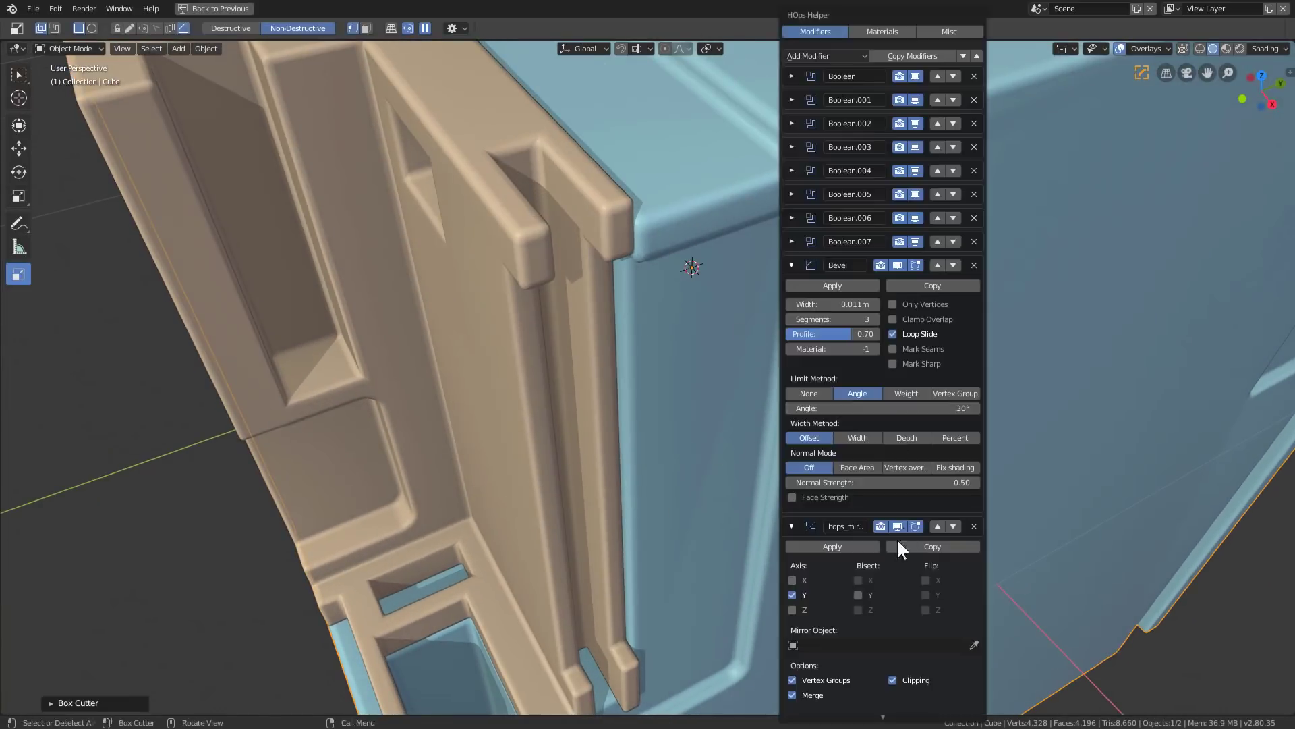
pyautogui.click(792, 527)
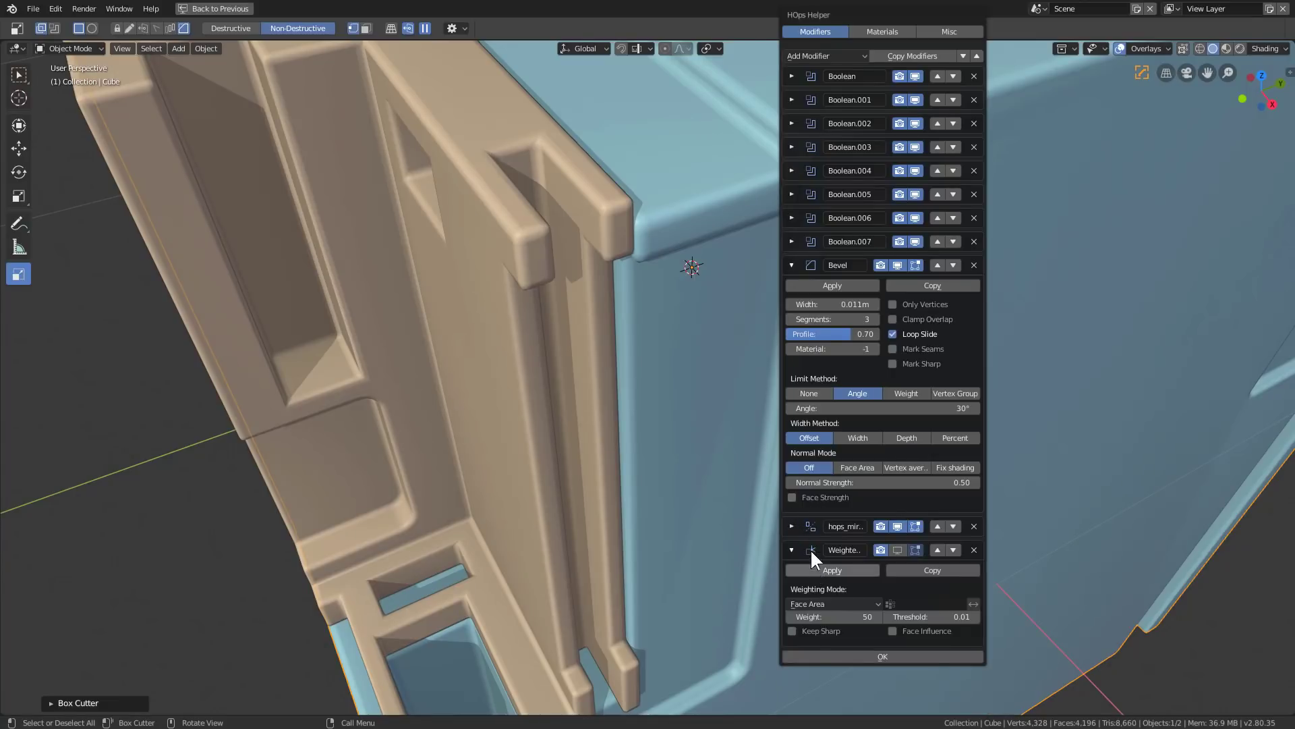
pyautogui.click(897, 548)
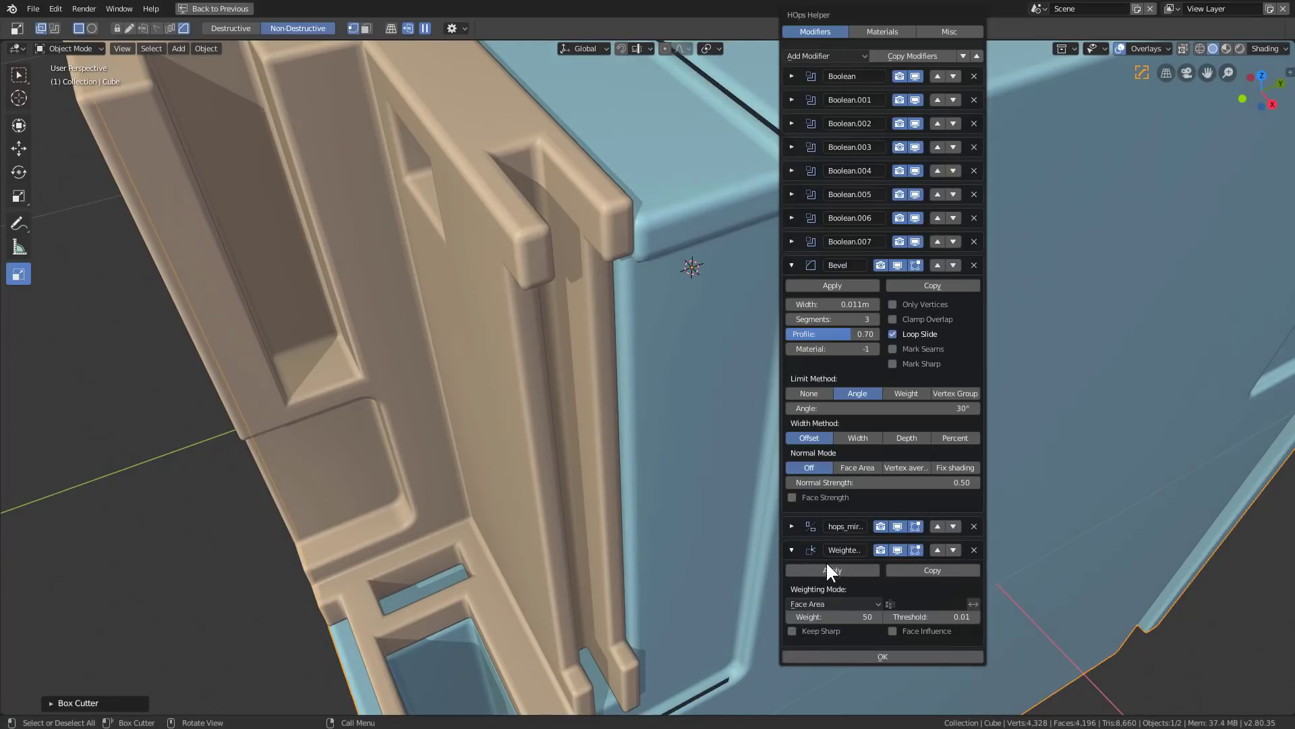
pyautogui.click(800, 564)
# Step: Run the Hard Ops bevel Width operation on the cube and accept the bevel
pyautogui.press('q')
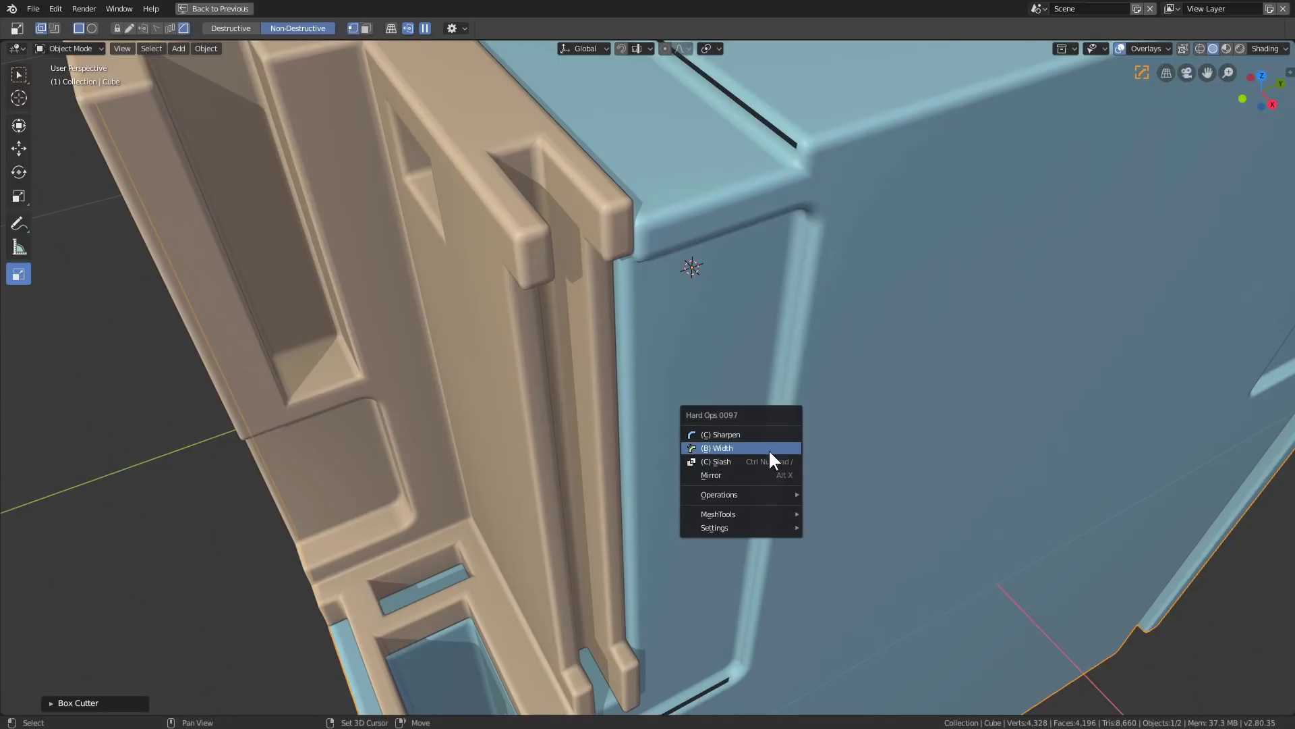
pyautogui.click(768, 448)
pyautogui.click(797, 454)
# Step: Select the cube and cut a tall, narrow rounded recess into its side face along the corner piece's outer edge
pyautogui.scroll(-5, 671, 407)
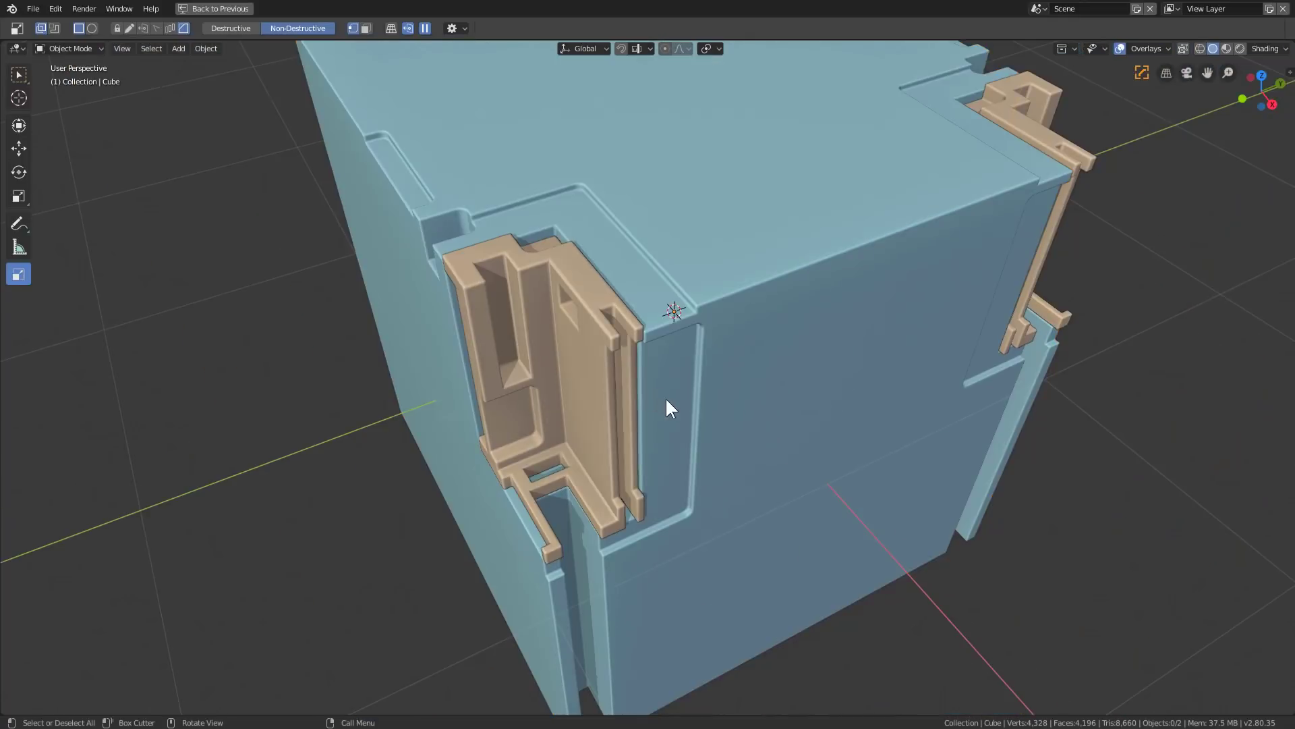
pyautogui.moveTo(670, 407); pyautogui.dragTo(464, 305, button='middle')
pyautogui.scroll(2, 464, 304)
pyautogui.scroll(2, 464, 305)
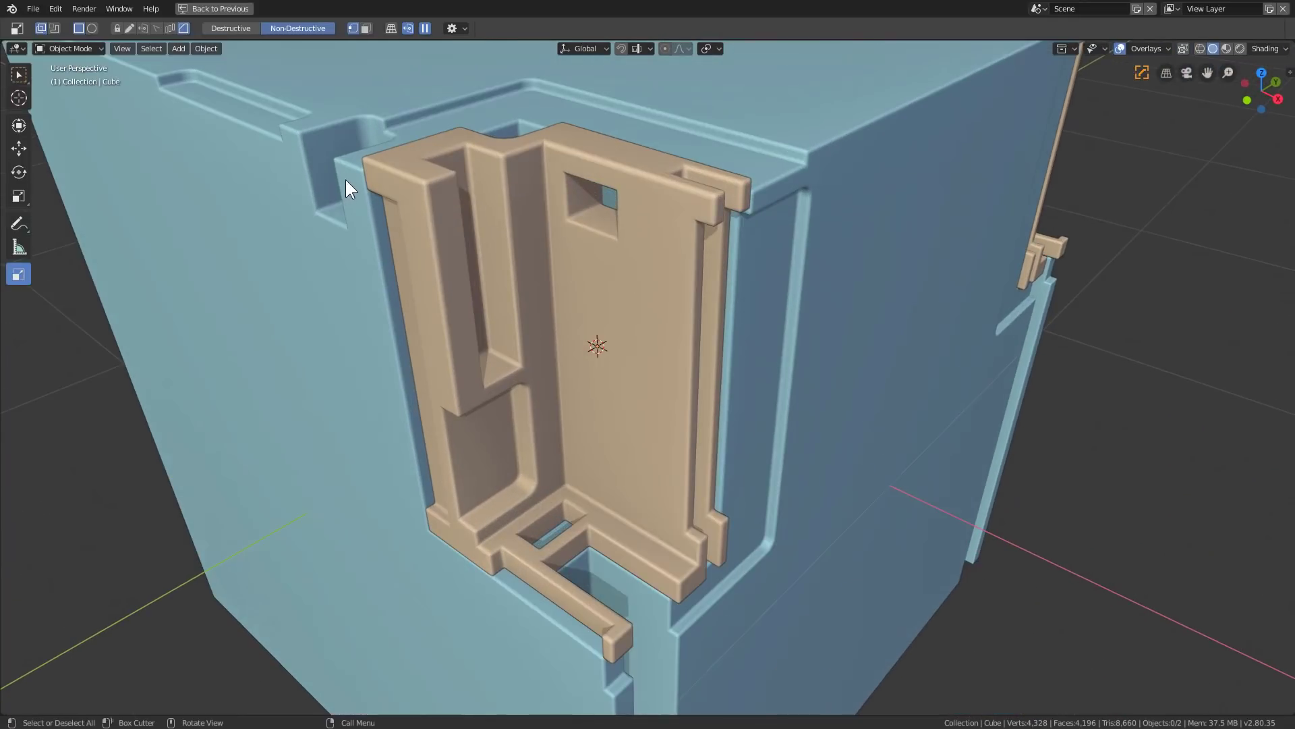
pyautogui.keyDown('shift'); pyautogui.rightClick(348, 180); pyautogui.keyUp('shift')
pyautogui.click(354, 243)
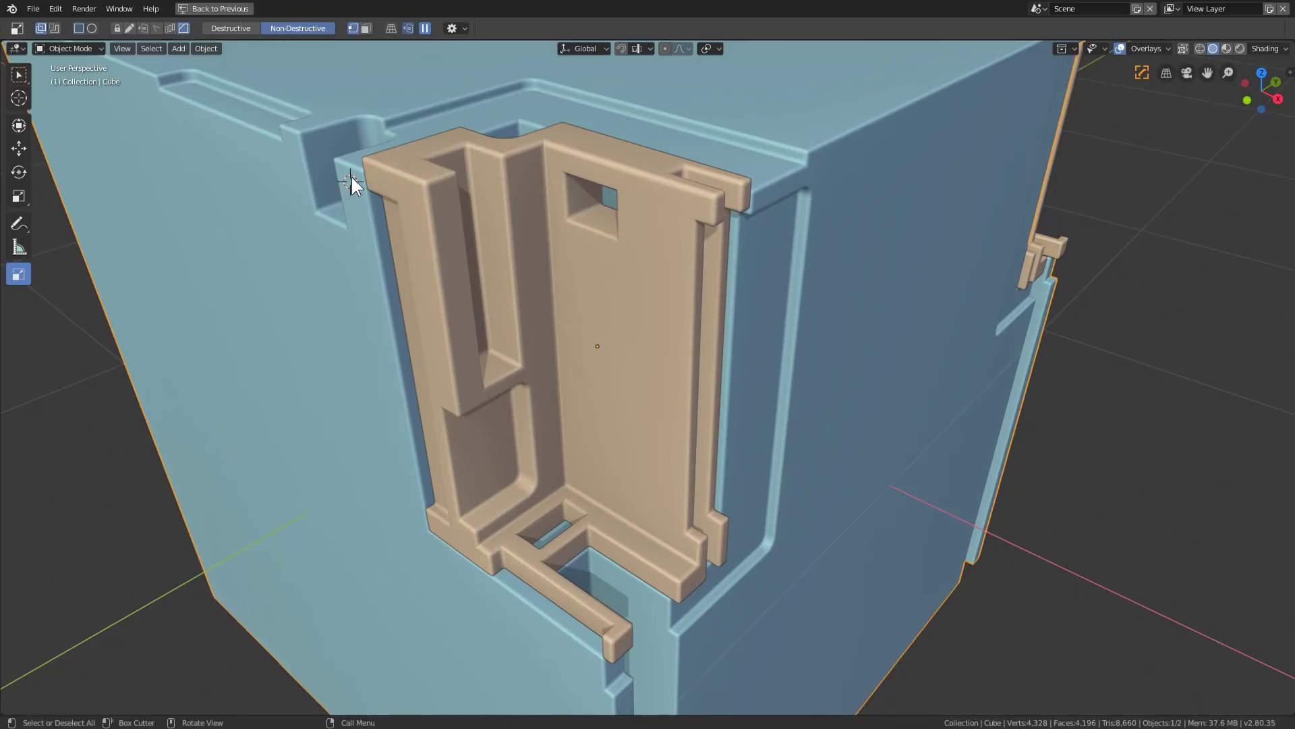
pyautogui.moveTo(349, 176); pyautogui.dragTo(468, 543)
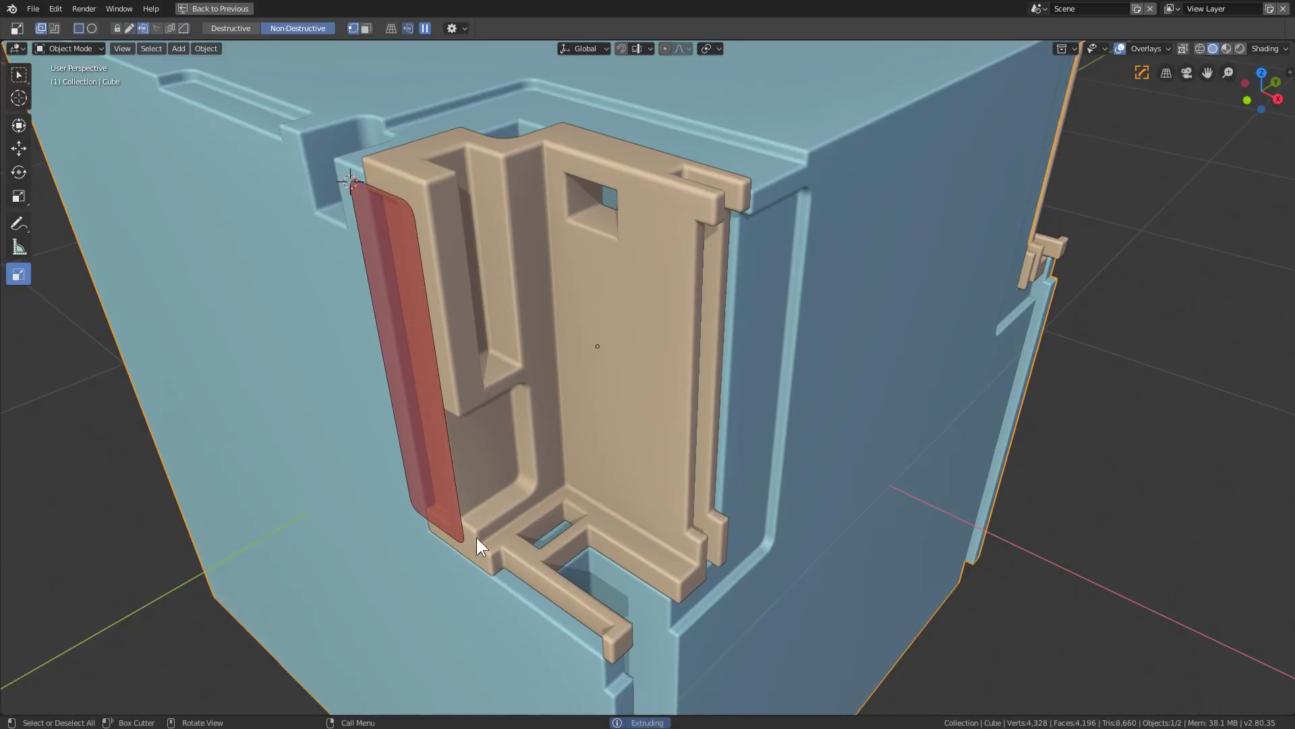
pyautogui.click(510, 511)
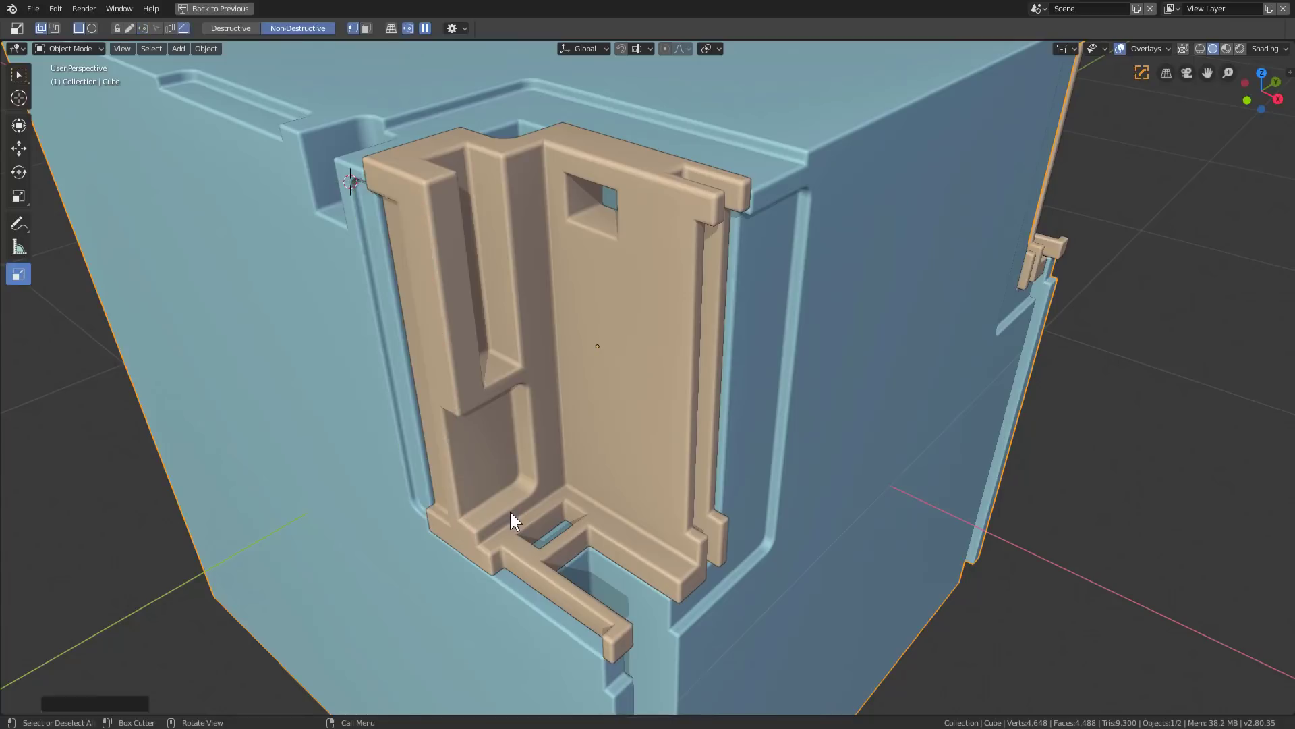
# Step: Cut a tall rounded recess into the inner wall of the cube's vertical channel below the corner piece, repositioning the cutter before confirming
pyautogui.scroll(-3, 510, 511)
pyautogui.moveTo(592, 466); pyautogui.dragTo(652, 315, button='middle')
pyautogui.scroll(2, 659, 268)
pyautogui.moveTo(660, 239)
pyautogui.mouseDown()
pyautogui.moveTo(751, 433)
pyautogui.moveTo(731, 621)
pyautogui.mouseUp()
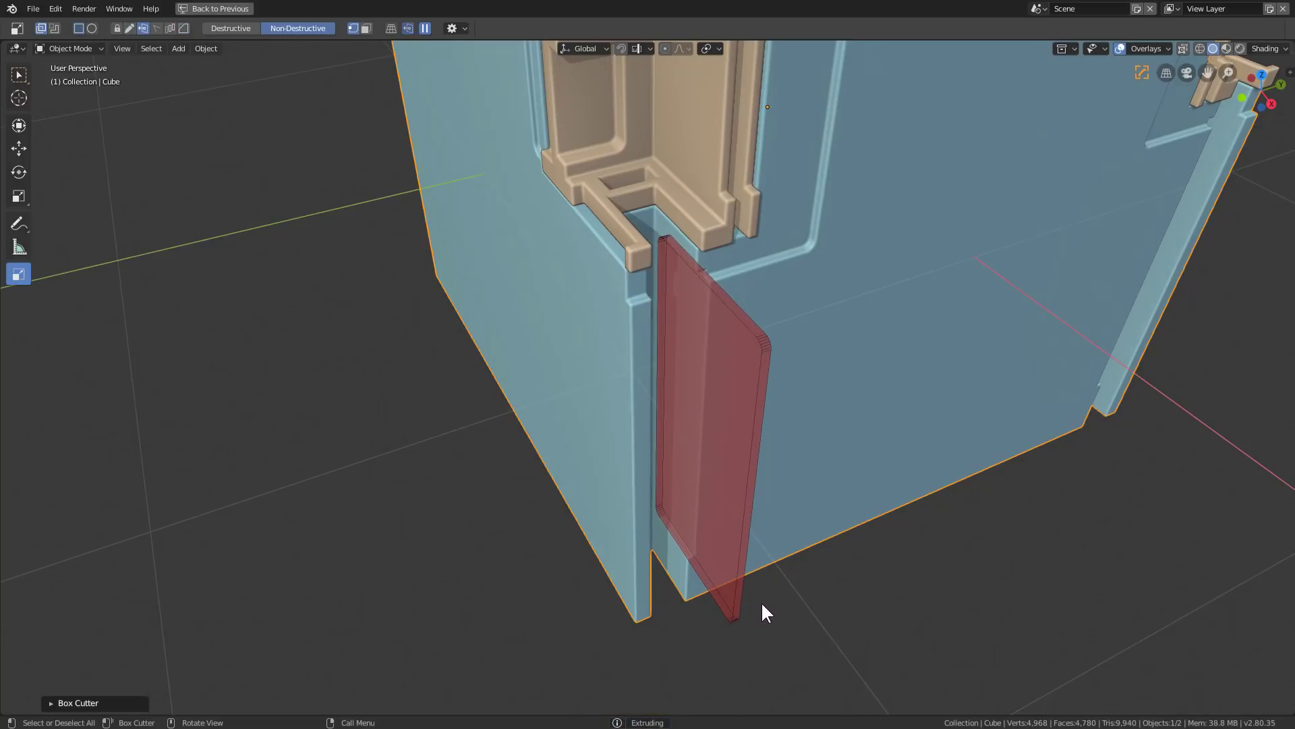
pyautogui.press('g')
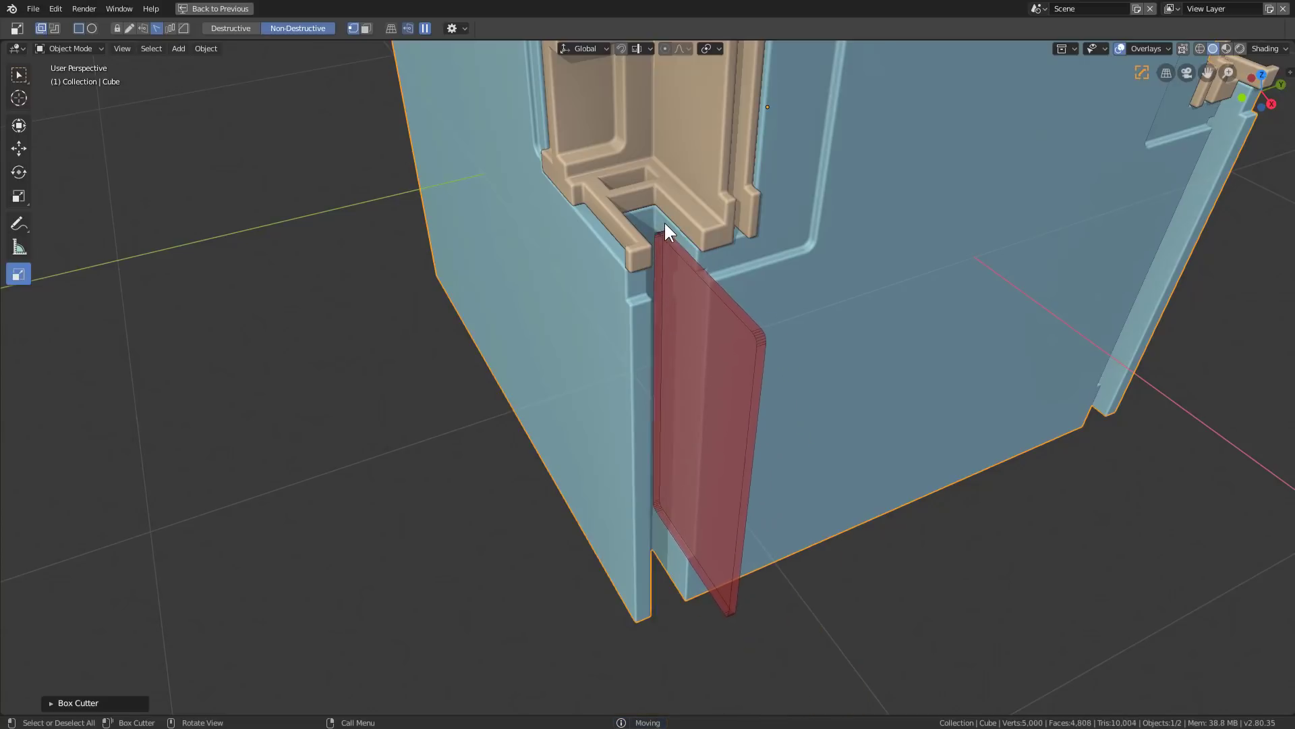
pyautogui.click(665, 222)
pyautogui.click(724, 359)
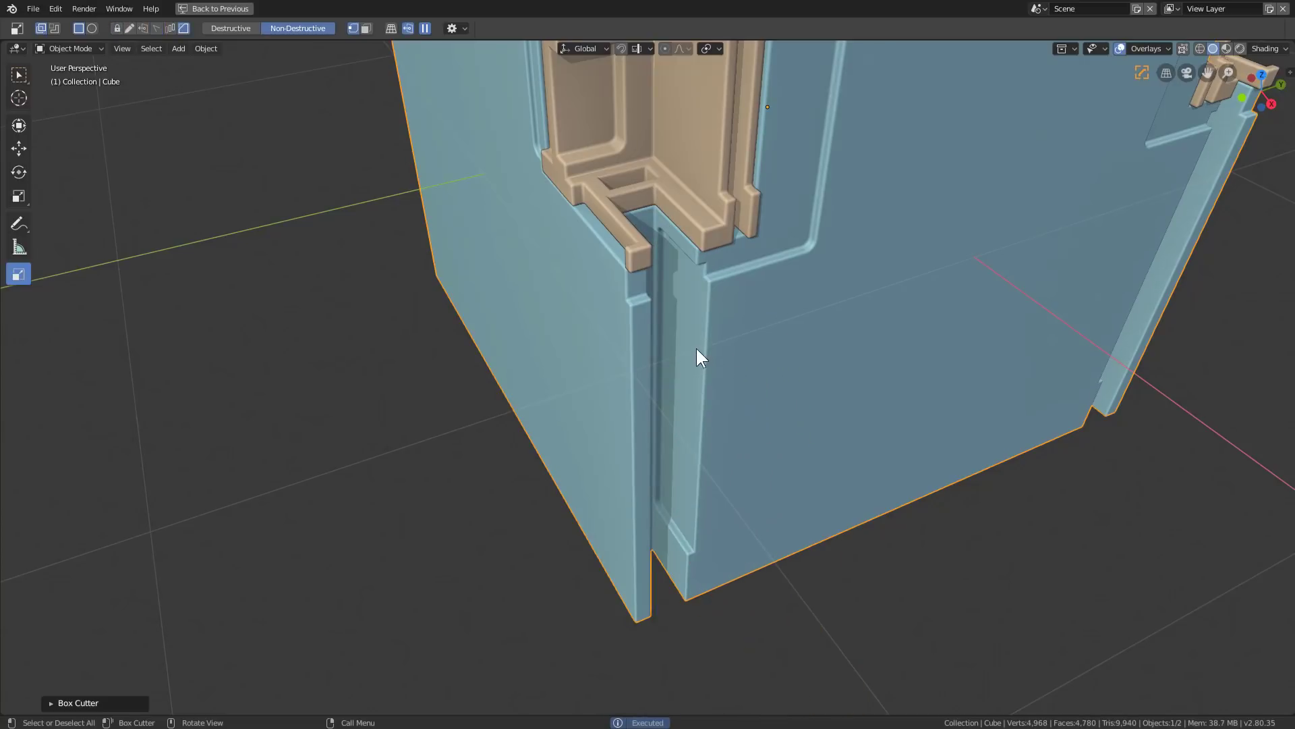
# Step: Cut a shallow, tall rounded recess into the cube's side face beside the vertical channel, down to the bottom edge
pyautogui.moveTo(696, 348)
pyautogui.mouseDown(button='middle')
pyautogui.moveTo(689, 342)
pyautogui.moveTo(689, 379)
pyautogui.moveTo(616, 386)
pyautogui.moveTo(602, 290)
pyautogui.mouseUp(button='middle')
pyautogui.moveTo(602, 290); pyautogui.dragTo(729, 638)
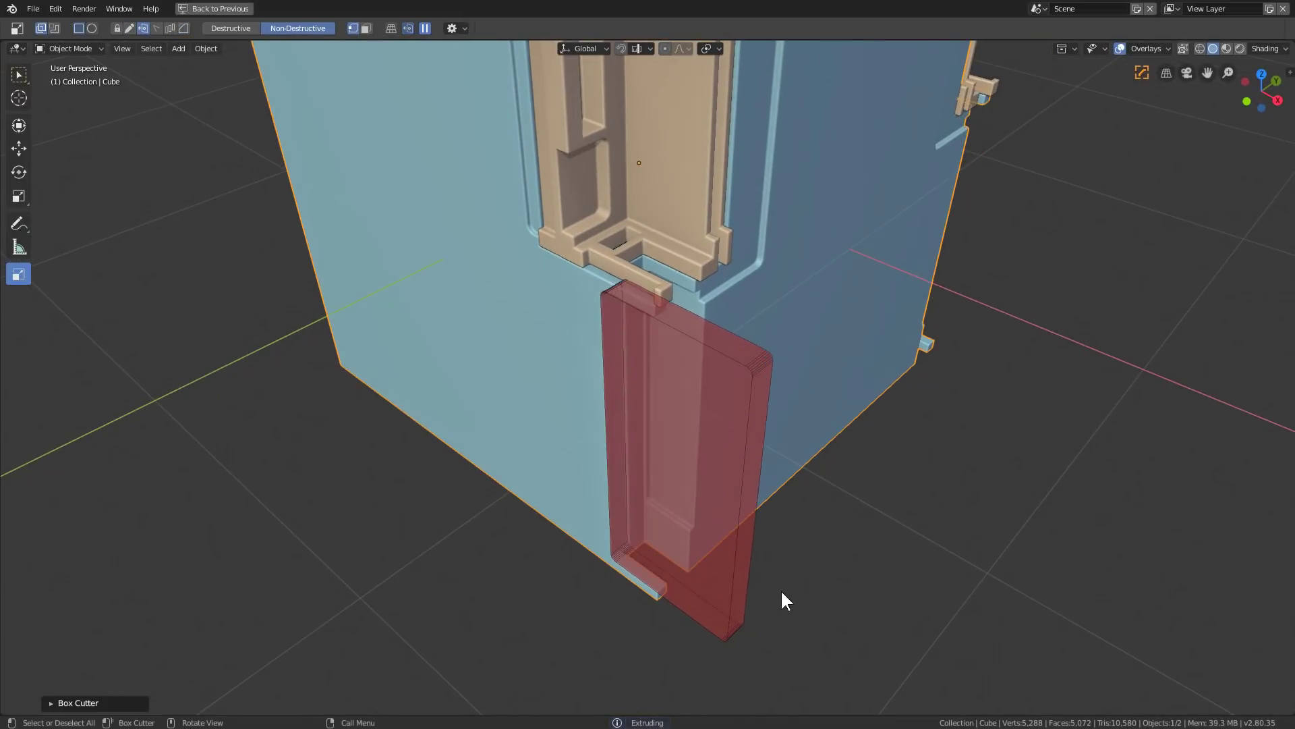
pyautogui.click(763, 601)
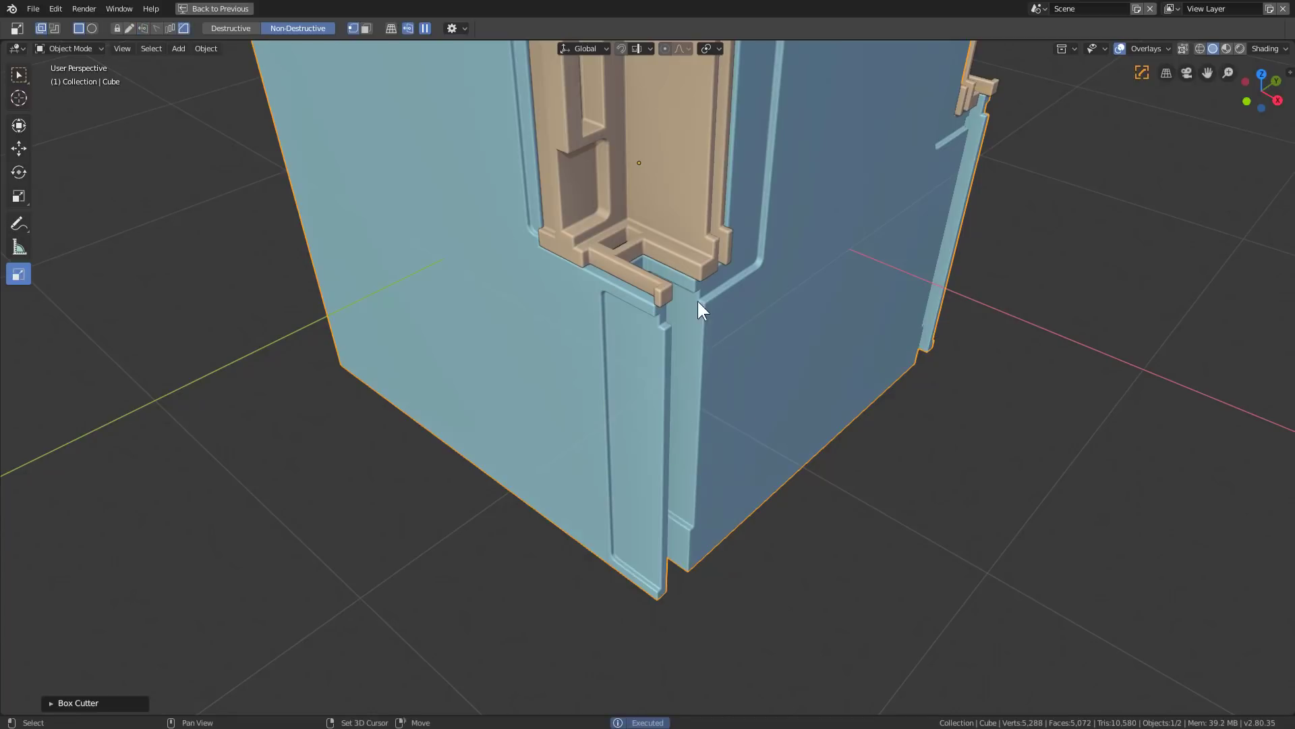
# Step: Cut a small round-ended slot into the cube's top edge beside the corner piece, moving and locking the shape before applying it
pyautogui.moveTo(698, 301); pyautogui.dragTo(688, 261, button='middle')
pyautogui.scroll(2, 688, 262)
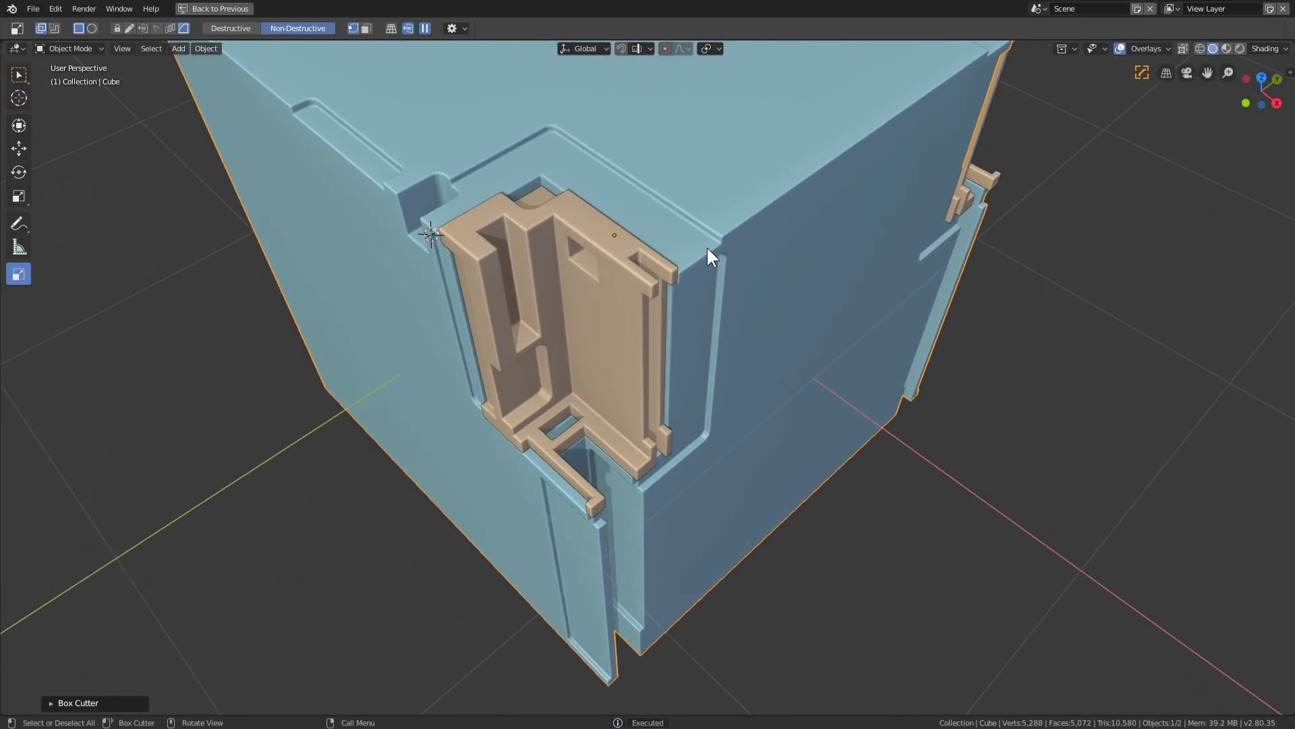
pyautogui.moveTo(716, 284); pyautogui.dragTo(715, 287)
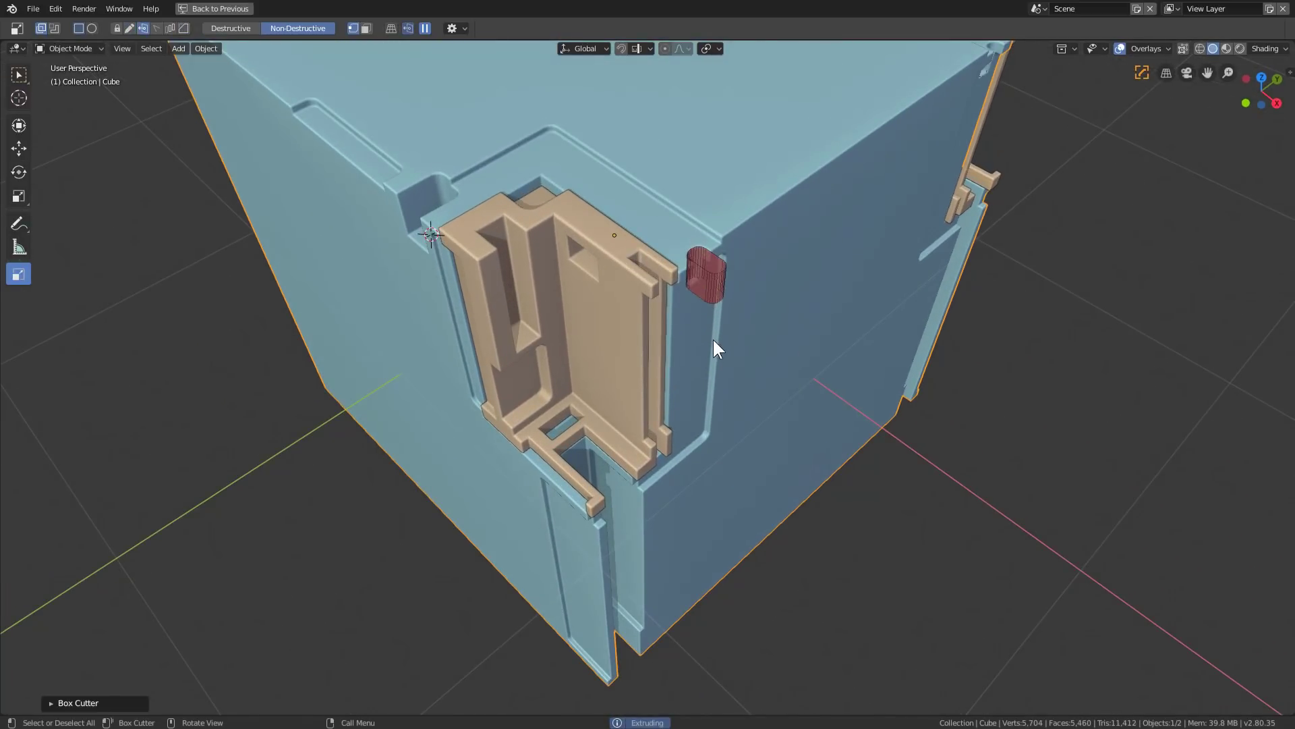
pyautogui.press('g')
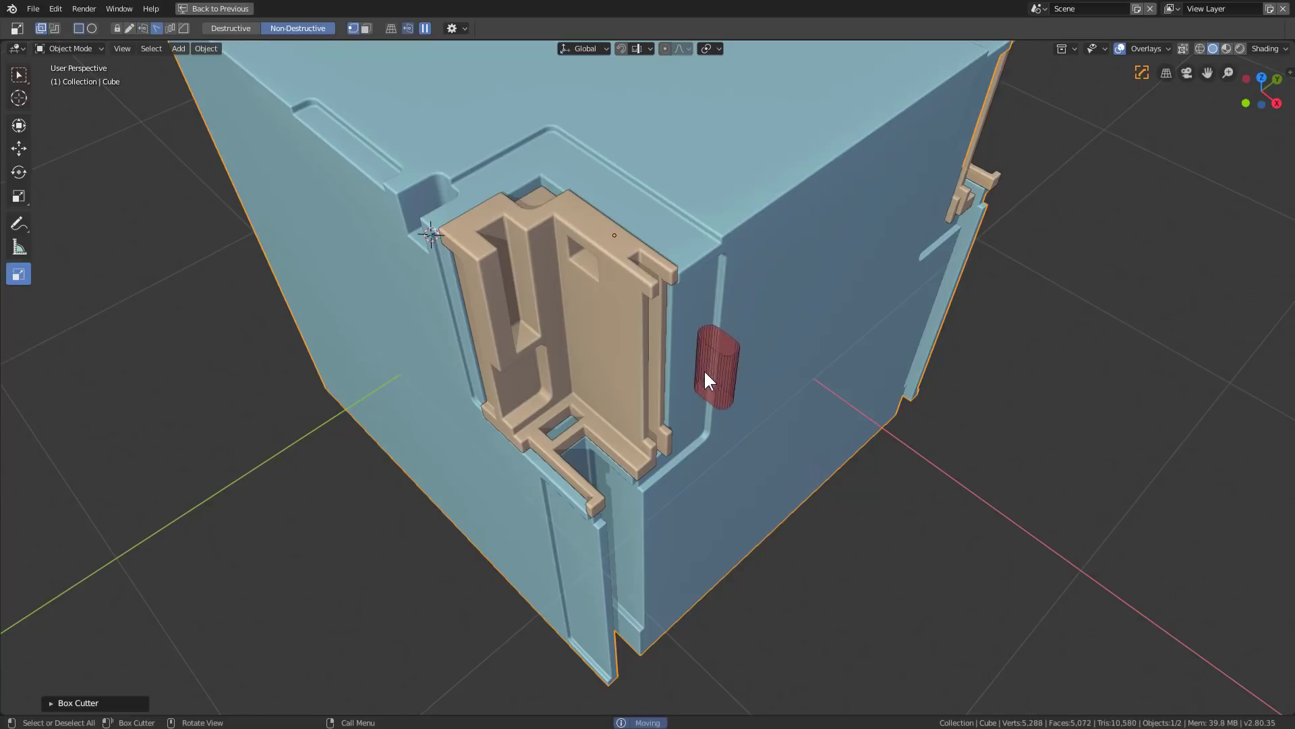
pyautogui.press('Tab')
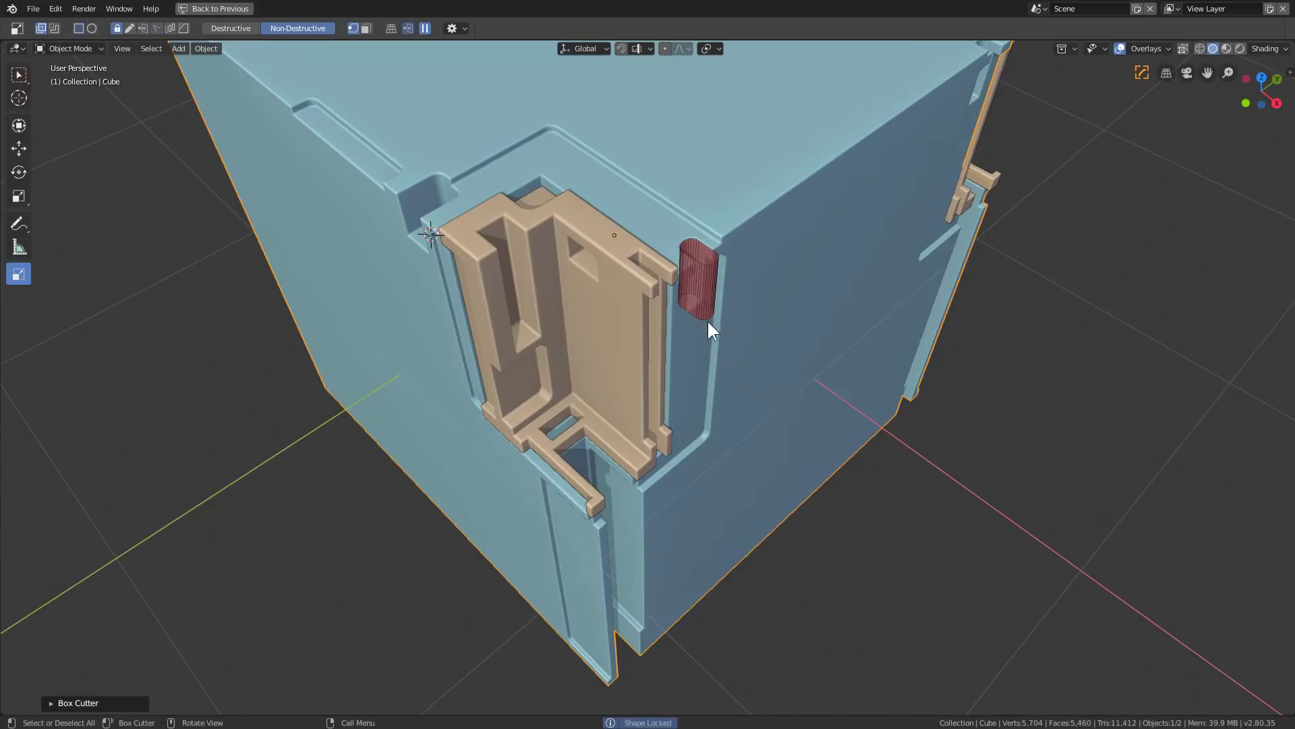
pyautogui.moveTo(707, 318); pyautogui.dragTo(623, 238, button='middle')
pyautogui.click(684, 285)
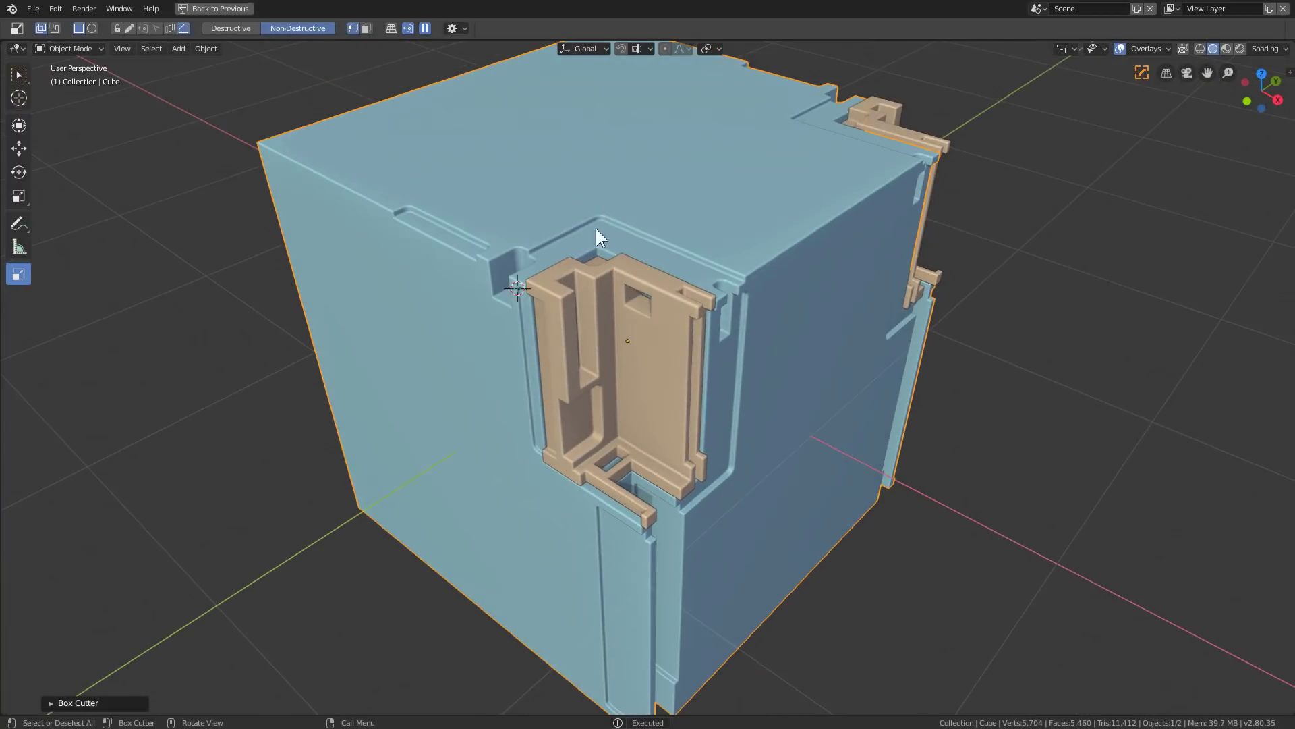
# Step: Draw a box around the whole corner piece area and slice that corner off the cube as a separate object
pyautogui.moveTo(596, 228)
pyautogui.mouseDown()
pyautogui.moveTo(552, 342)
pyautogui.moveTo(597, 348)
pyautogui.moveTo(634, 382)
pyautogui.mouseUp()
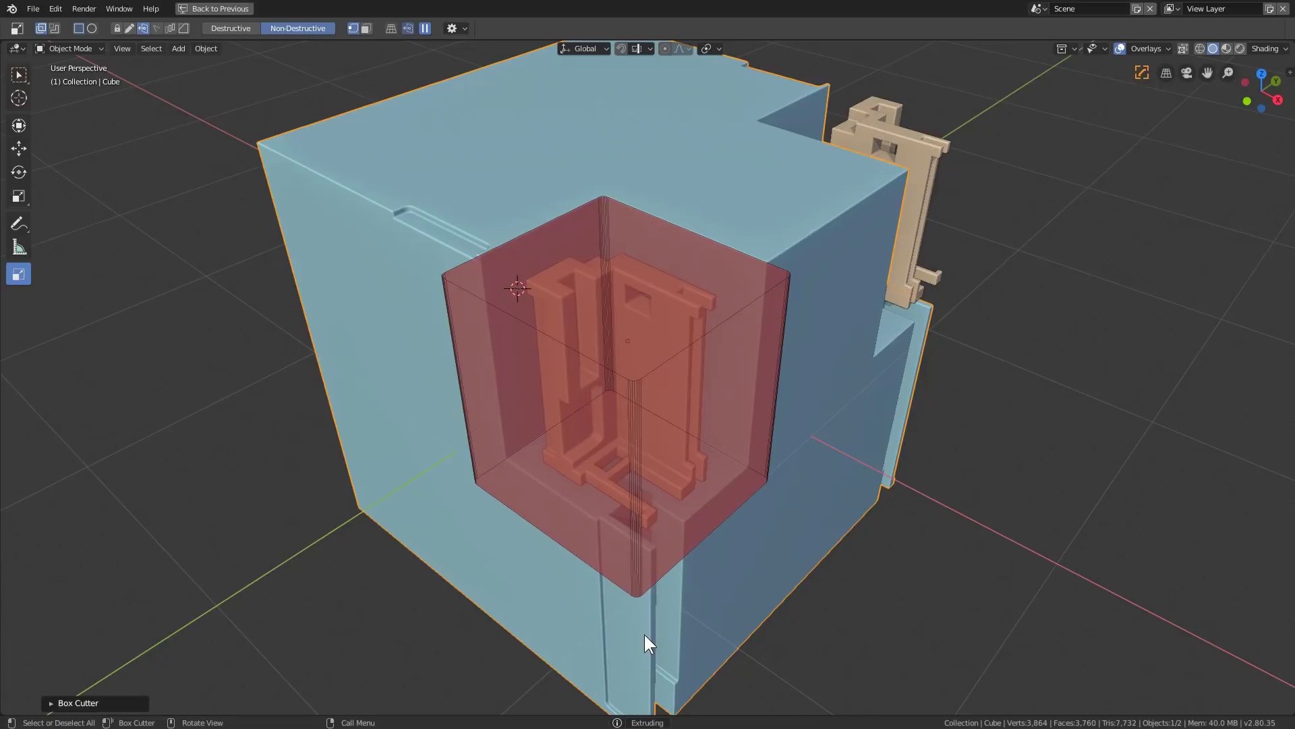
pyautogui.press('x')
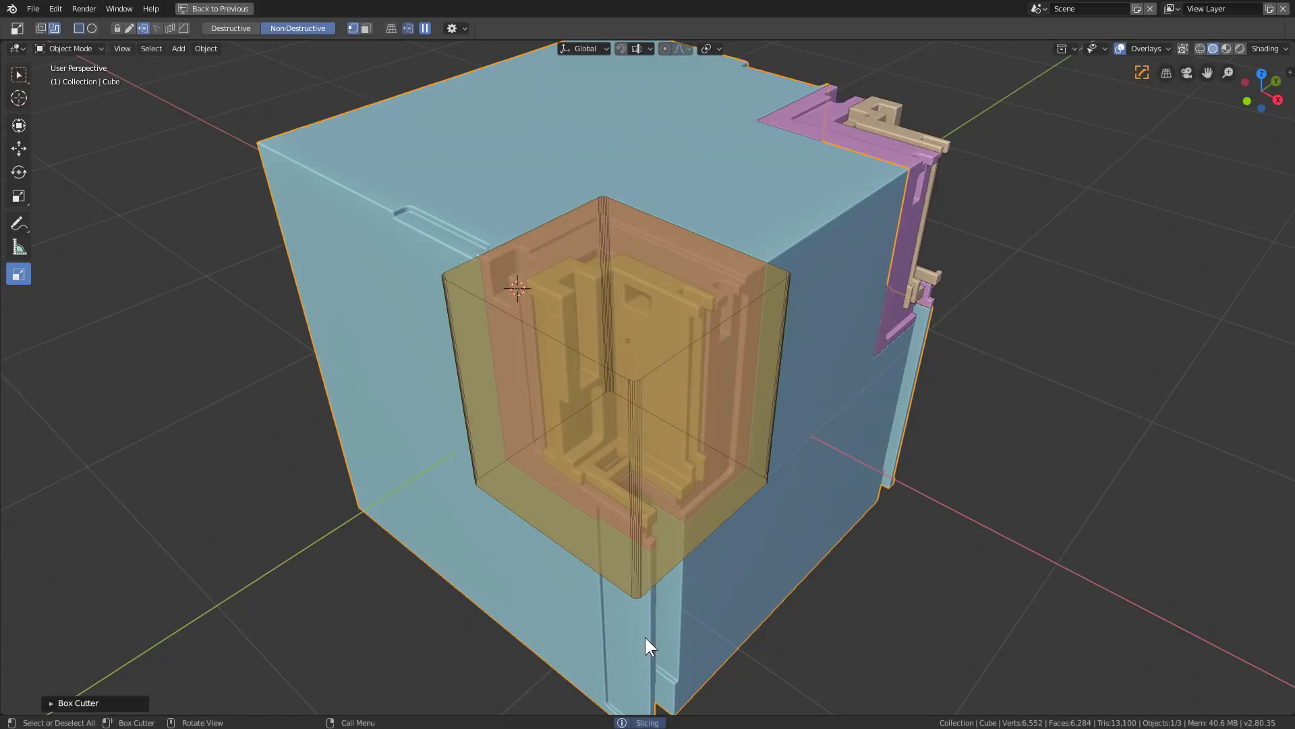
pyautogui.click(647, 633)
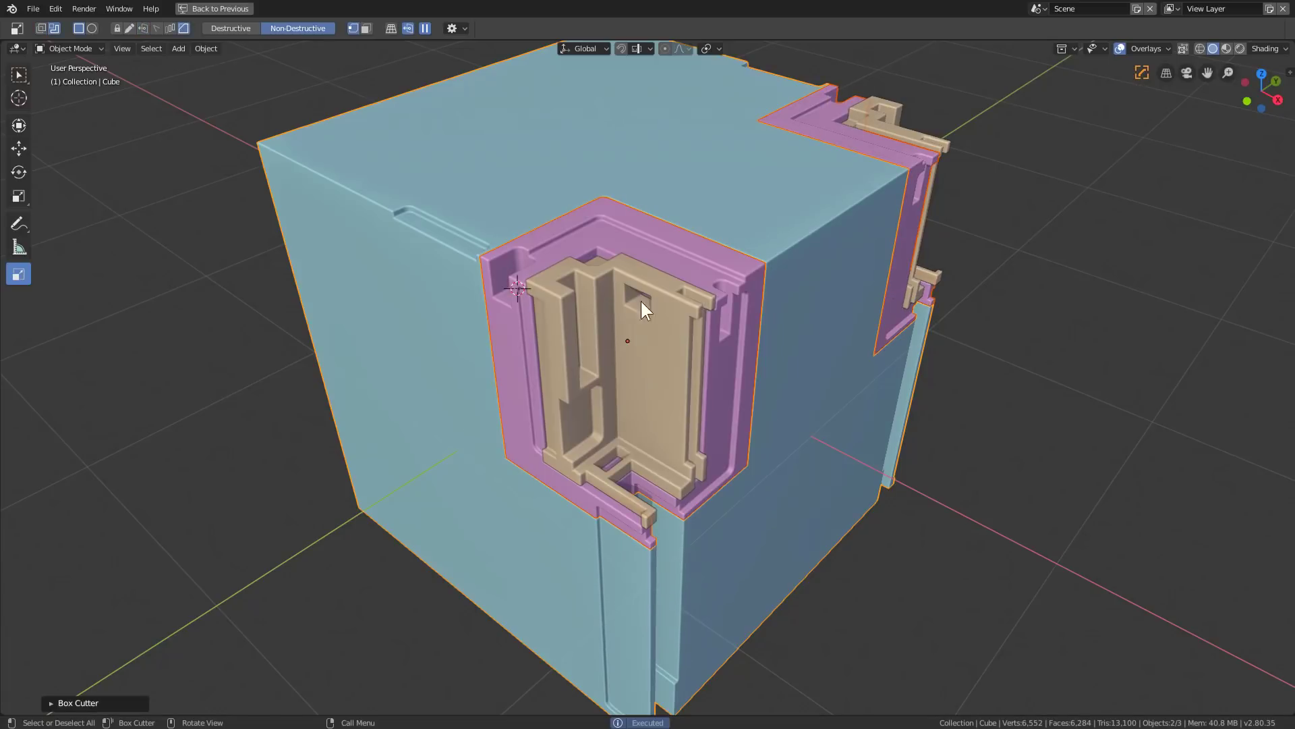
# Step: Select the sliced corner and cut a round-ended slot into its top side edge and another into its top face
pyautogui.moveTo(690, 268); pyautogui.dragTo(668, 283, button='middle')
pyautogui.scroll(2, 725, 285)
pyautogui.scroll(2, 724, 284)
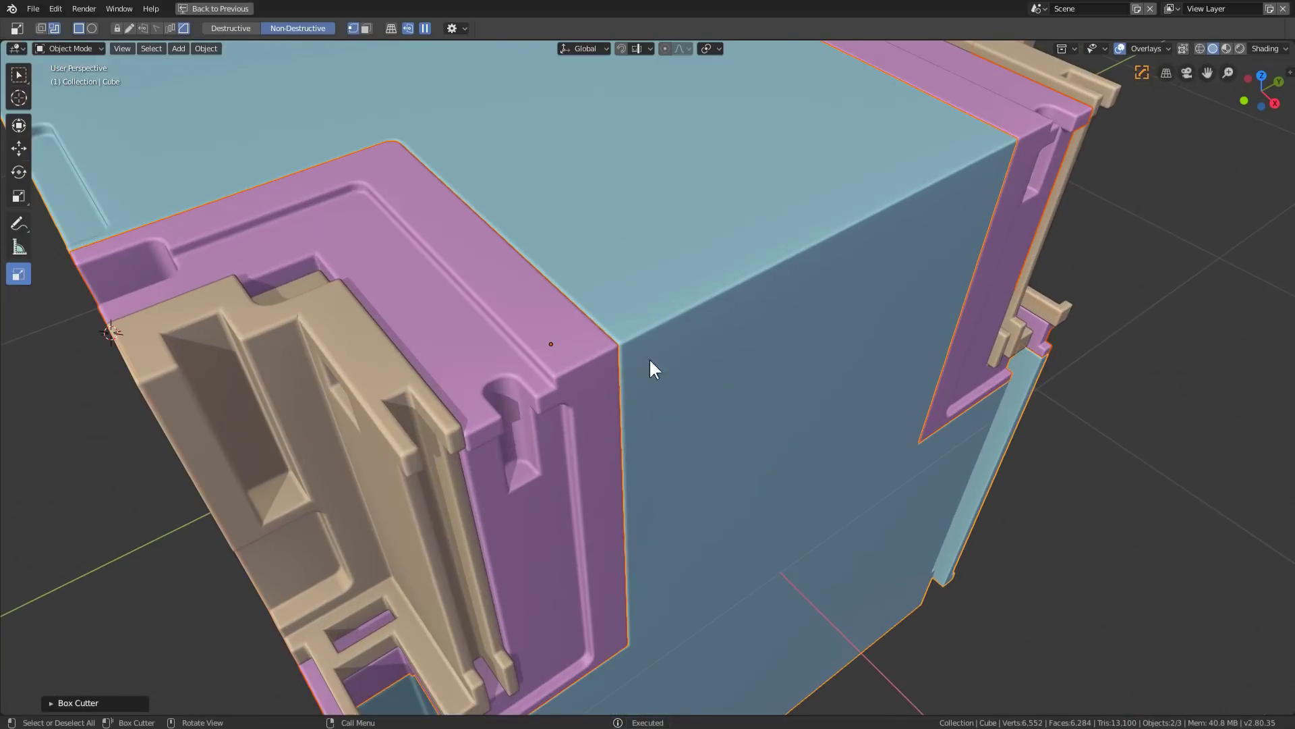
pyautogui.rightClick(576, 370)
pyautogui.click(572, 370)
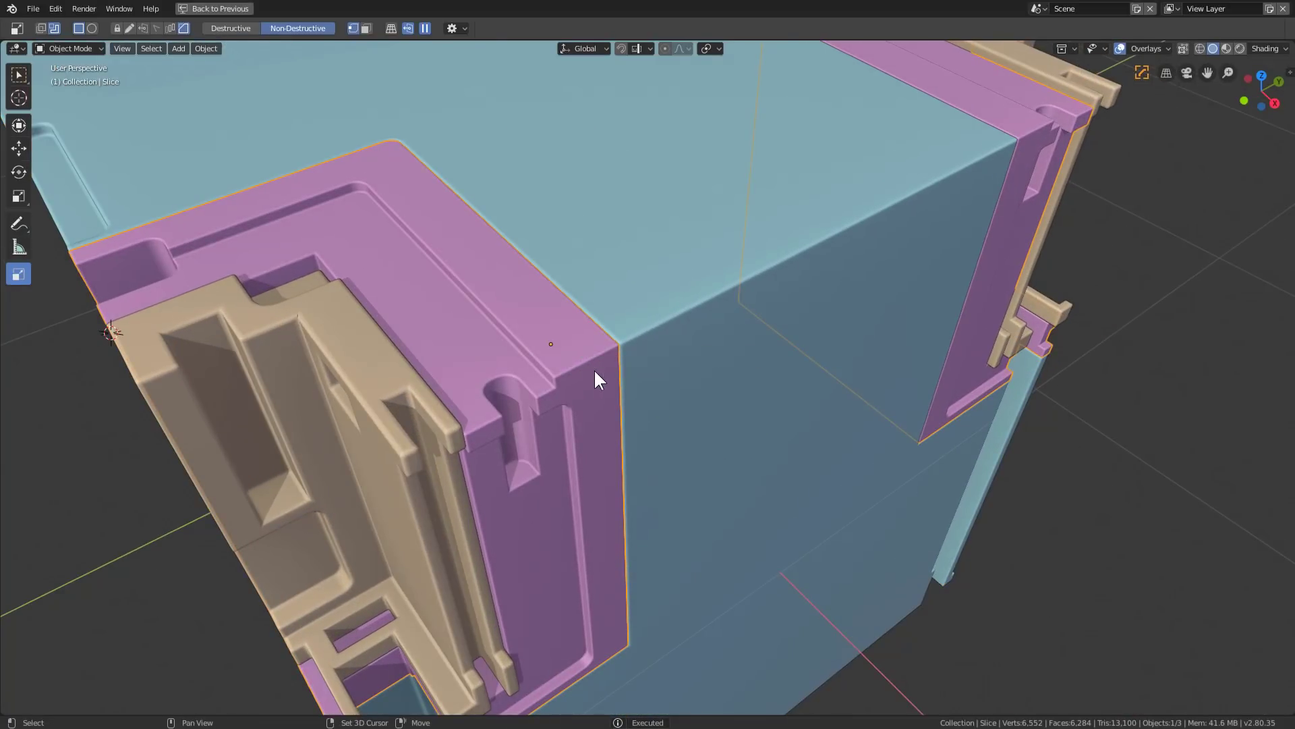
pyautogui.moveTo(573, 347)
pyautogui.mouseDown()
pyautogui.moveTo(638, 388)
pyautogui.moveTo(661, 580)
pyautogui.moveTo(656, 476)
pyautogui.mouseUp()
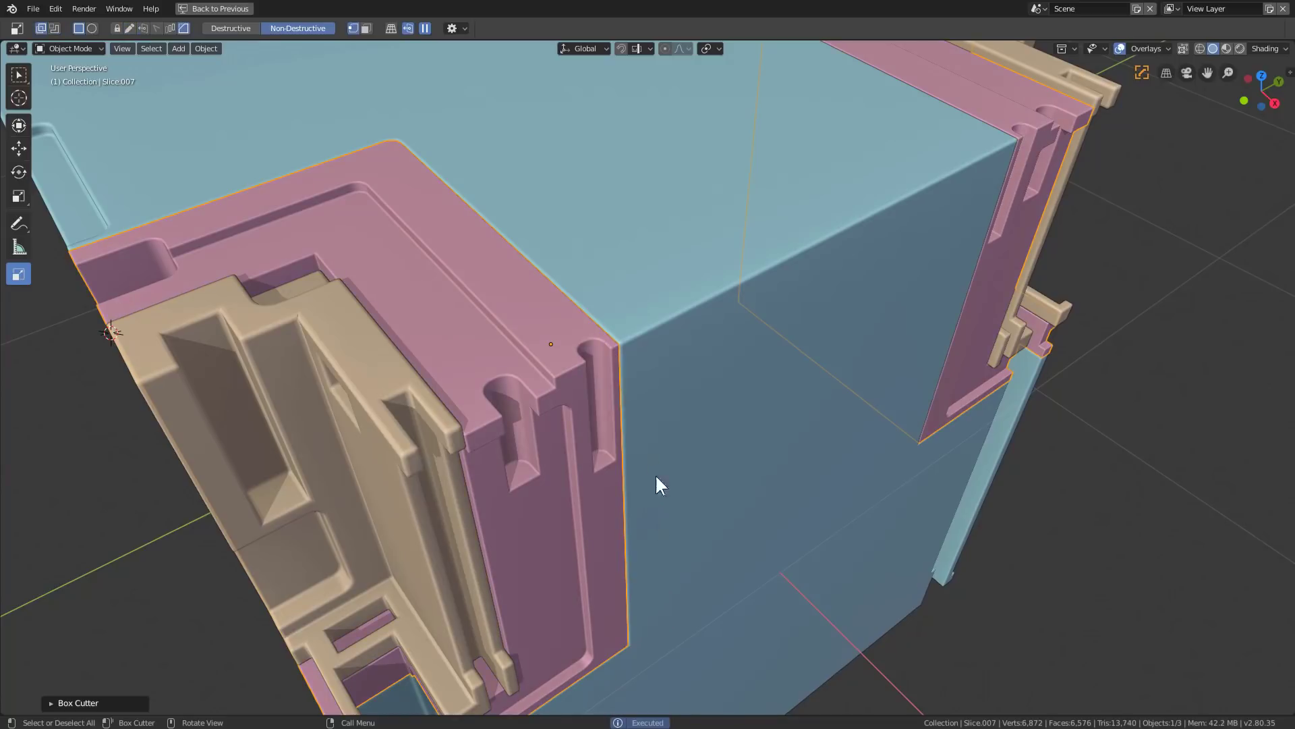
pyautogui.moveTo(659, 484); pyautogui.dragTo(655, 319, button='middle')
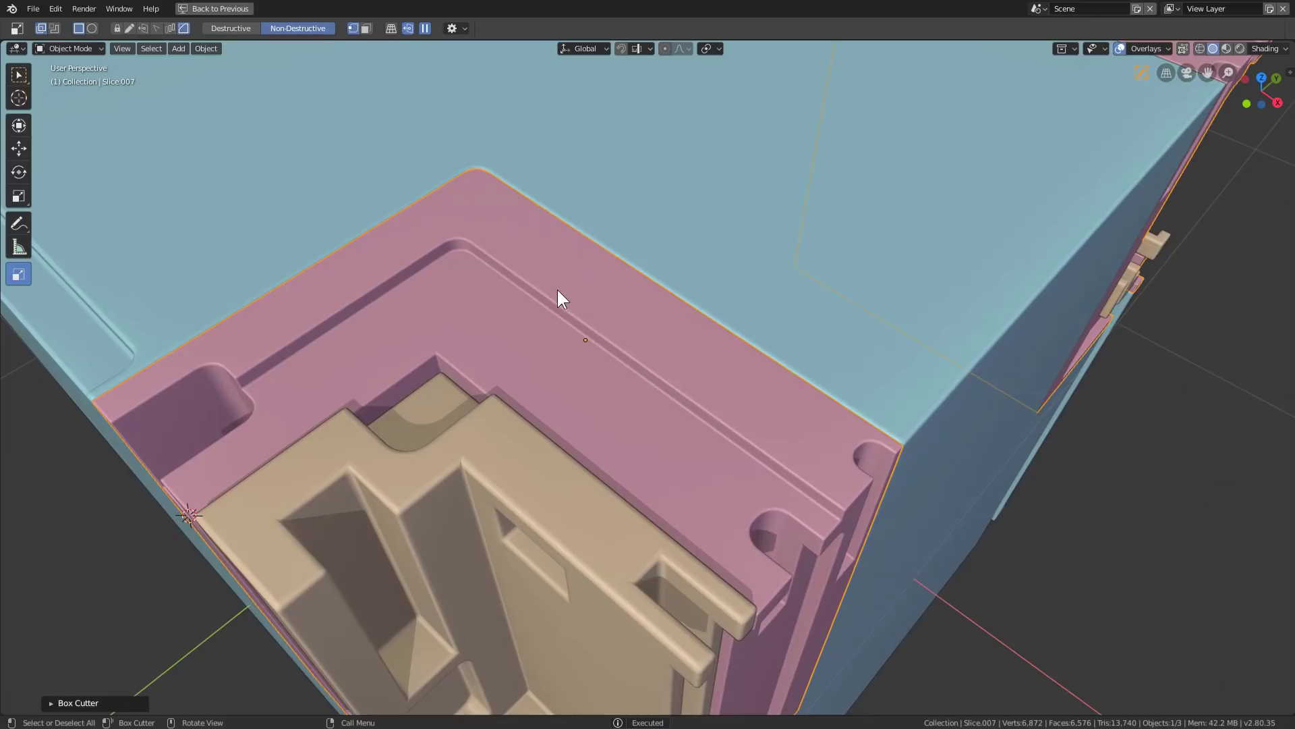
pyautogui.moveTo(558, 289)
pyautogui.mouseDown()
pyautogui.moveTo(674, 432)
pyautogui.moveTo(739, 462)
pyautogui.moveTo(690, 450)
pyautogui.moveTo(622, 390)
pyautogui.mouseUp()
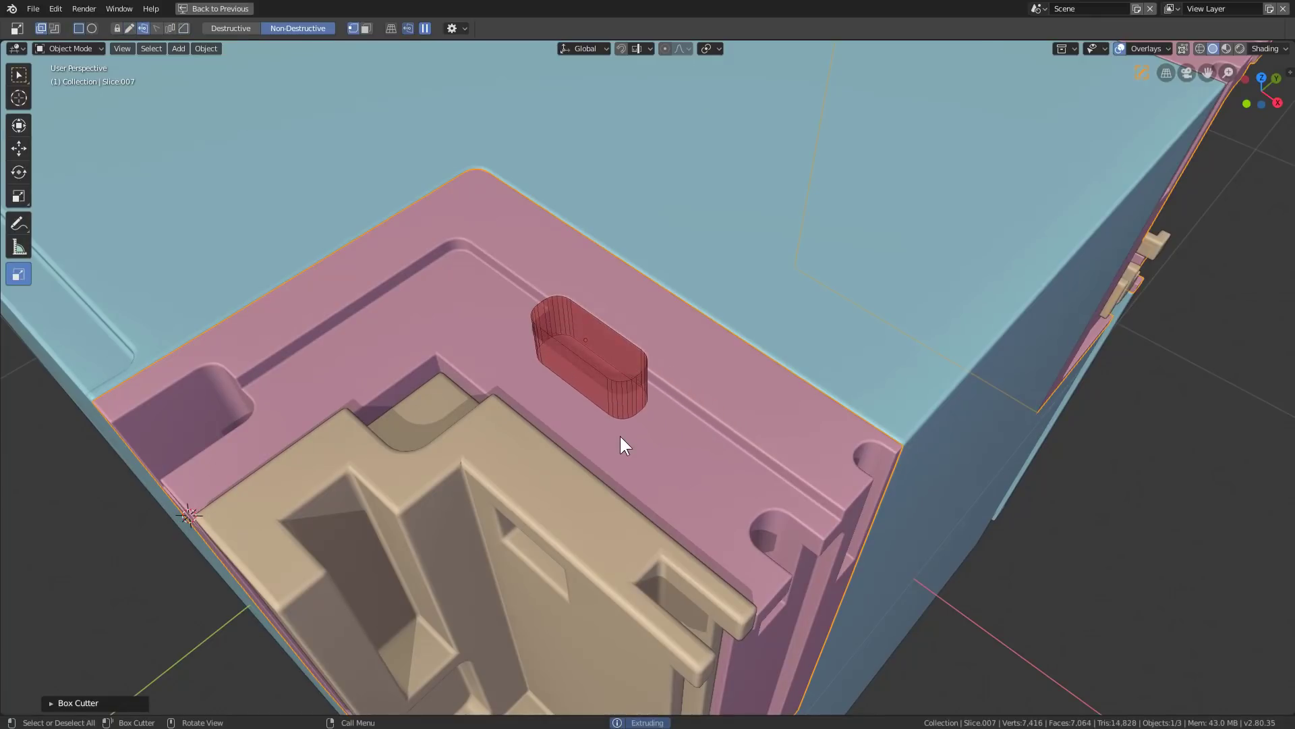
pyautogui.click(619, 387)
# Step: Cut a tall rounded recess into the slice's outer side edge below the box notch and another into its opposite side wall
pyautogui.moveTo(618, 382); pyautogui.dragTo(496, 236, button='middle')
pyautogui.moveTo(497, 236); pyautogui.dragTo(386, 524)
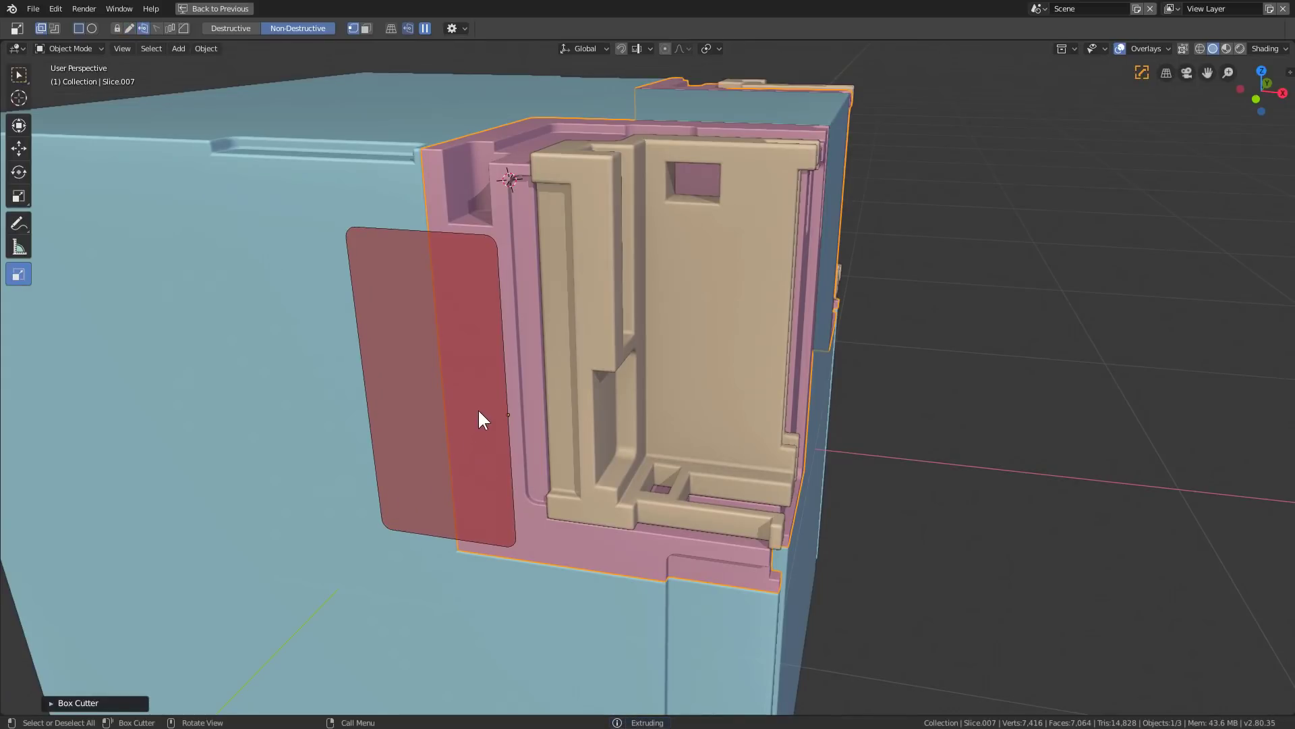
pyautogui.moveTo(479, 413); pyautogui.dragTo(536, 448, button='middle')
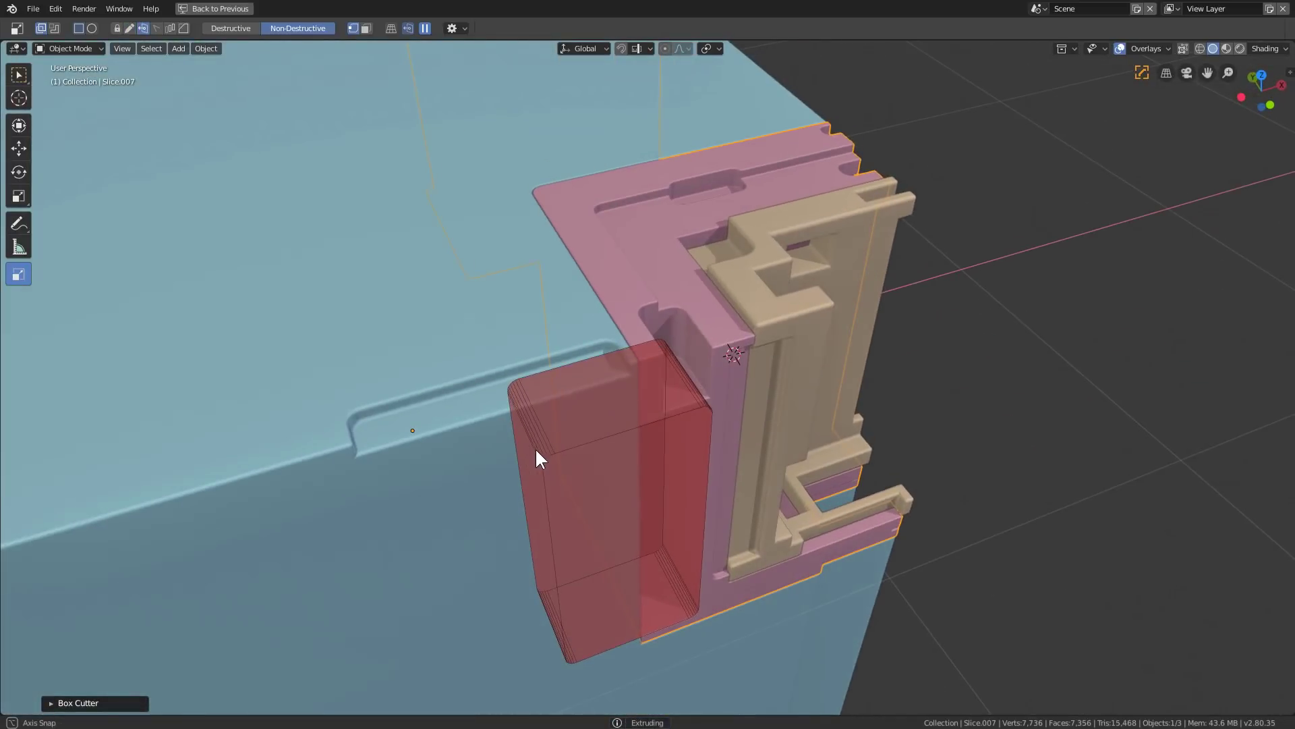
pyautogui.click(596, 555)
pyautogui.moveTo(597, 554); pyautogui.dragTo(634, 423, button='middle')
pyautogui.moveTo(662, 421); pyautogui.dragTo(605, 535)
pyautogui.moveTo(582, 588); pyautogui.dragTo(570, 570)
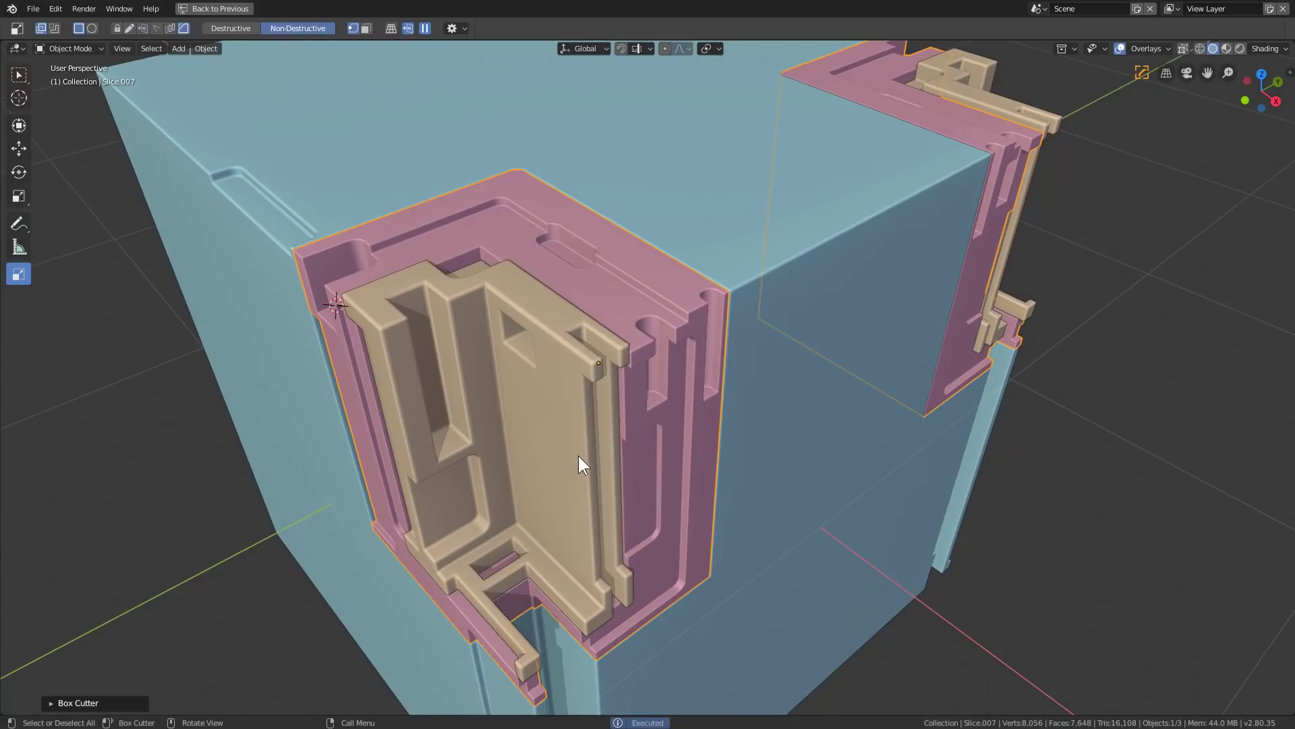
# Step: Cut a tall rounded recess into the slice's outer edge below the round-ended slot, where it meets the cube
pyautogui.moveTo(602, 340); pyautogui.dragTo(477, 330, button='middle')
pyautogui.scroll(4, 549, 342)
pyautogui.moveTo(476, 330); pyautogui.dragTo(563, 592)
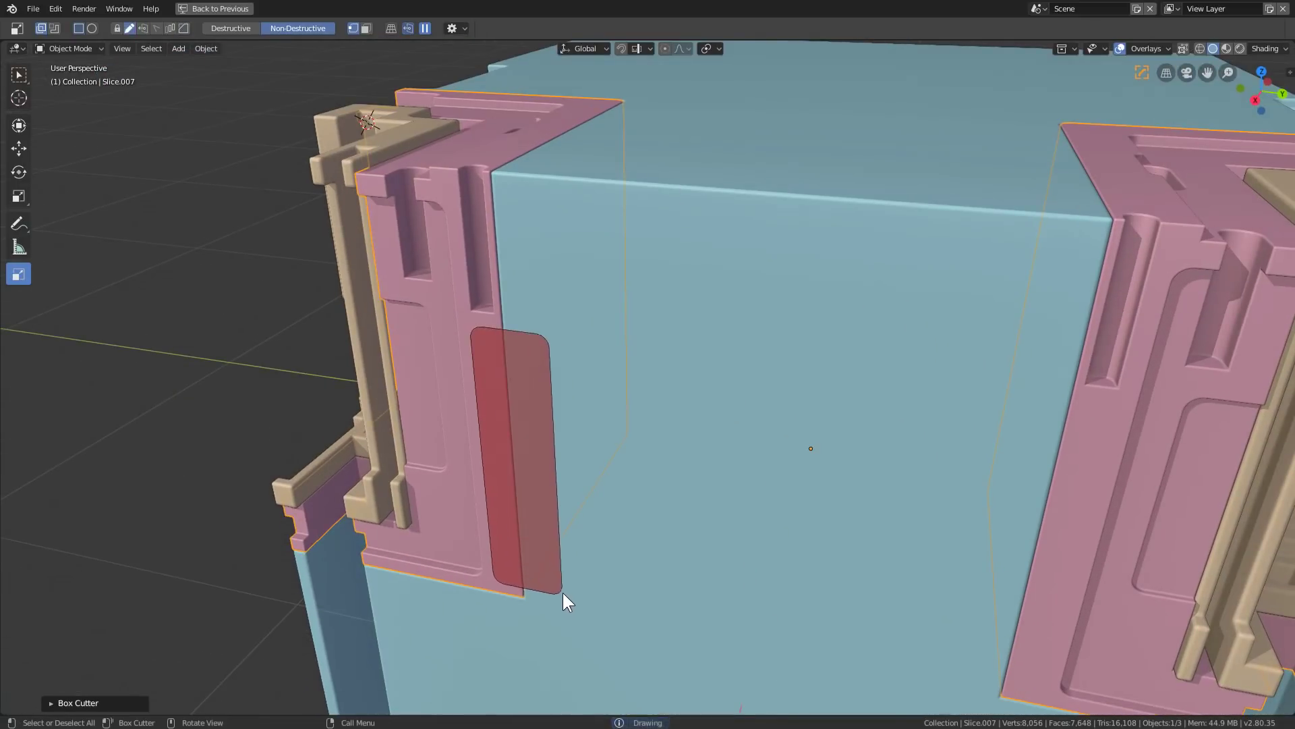
pyautogui.click(613, 500)
pyautogui.moveTo(614, 500); pyautogui.dragTo(629, 445, button='middle')
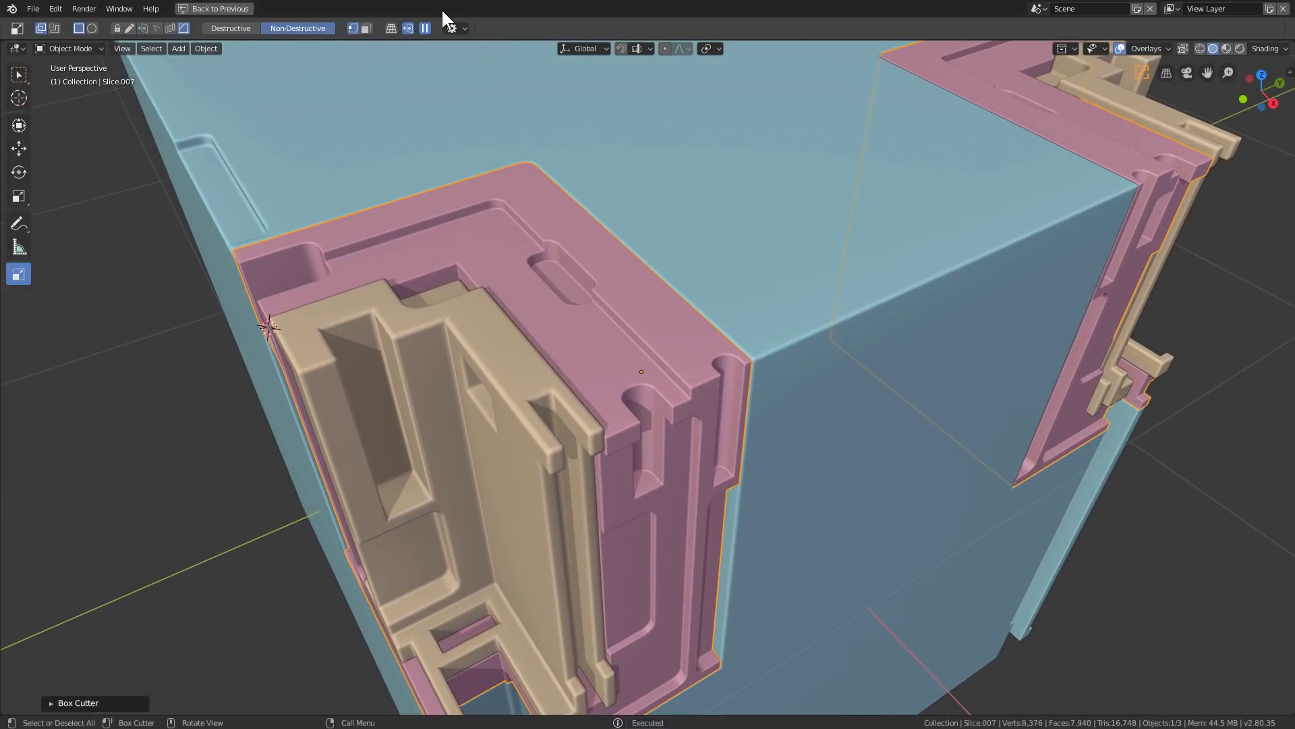
# Step: Turn off BoxCutter's live cut display, select the cube, and cut a small rounded slot into its top edge beside the slice
pyautogui.click(425, 29)
pyautogui.moveTo(569, 182); pyautogui.dragTo(627, 244, button='middle')
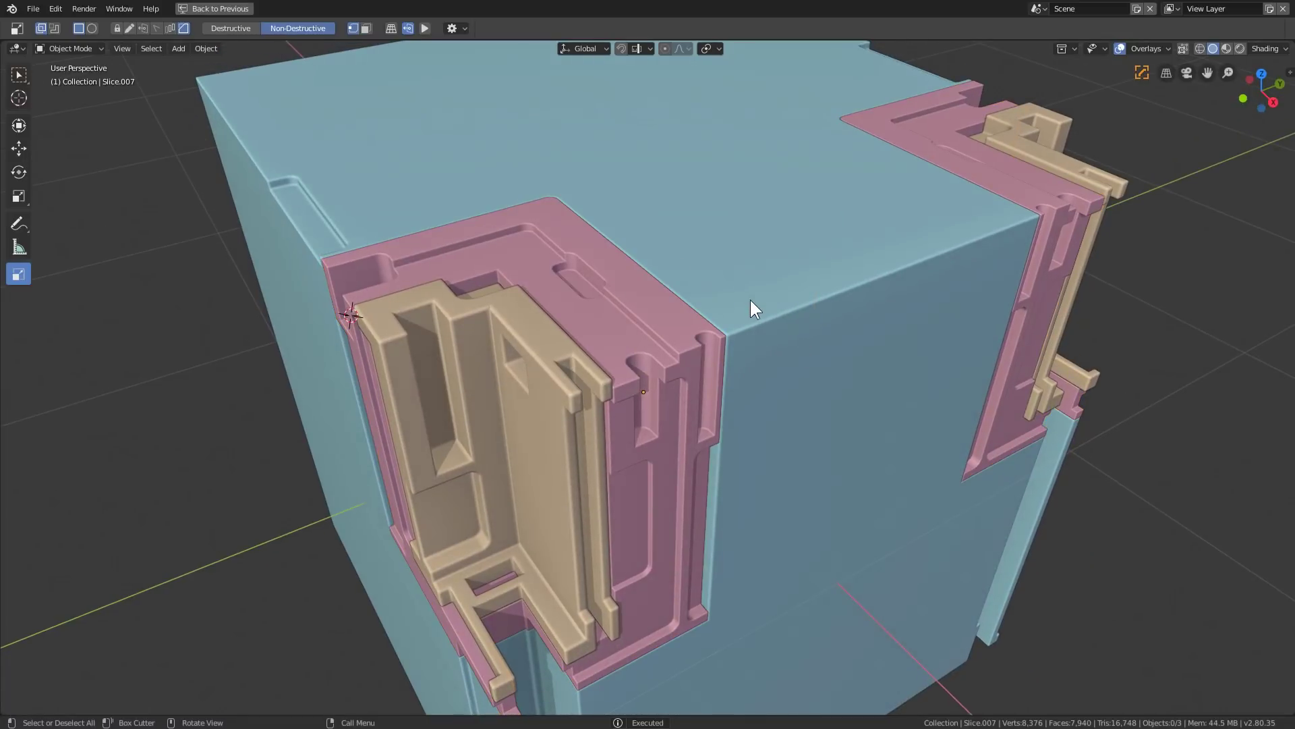
pyautogui.click(768, 397)
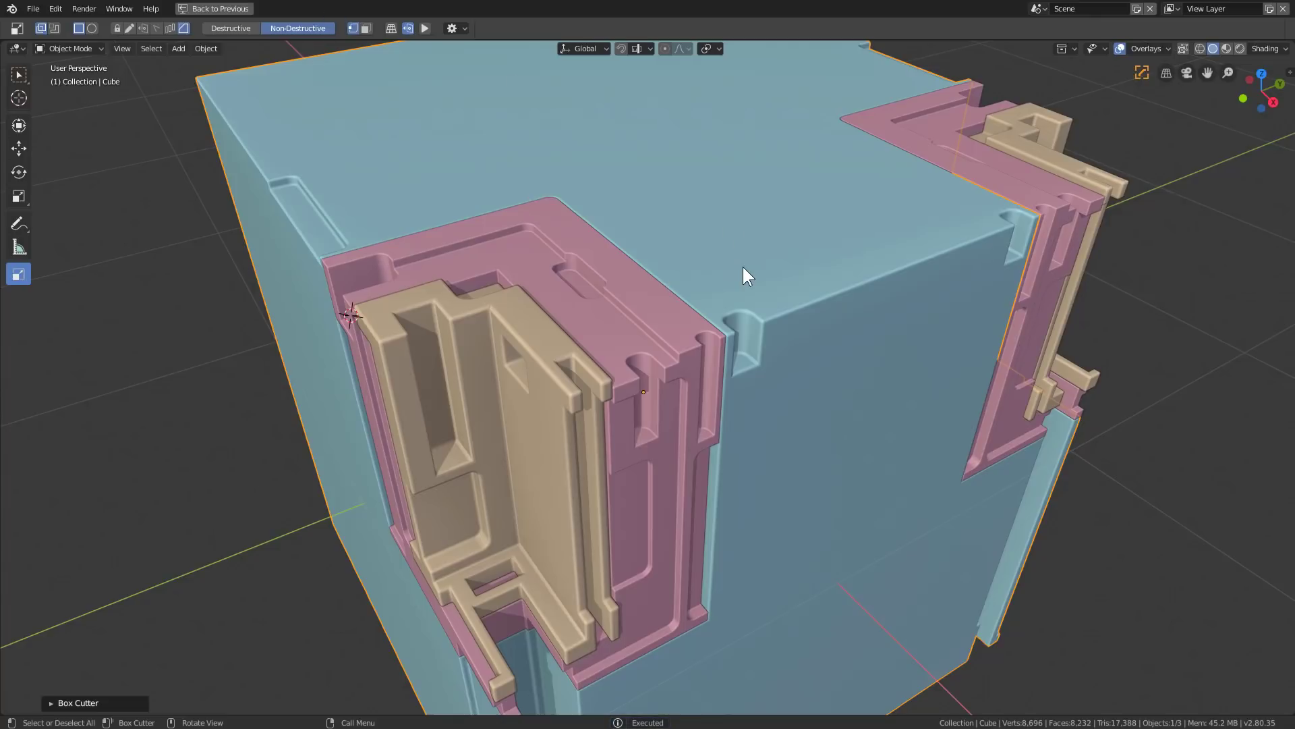
# Step: Cut a shallow rounded box recess into the cube's top edge around the small slot beside the sliced corner
pyautogui.moveTo(743, 268); pyautogui.dragTo(742, 366)
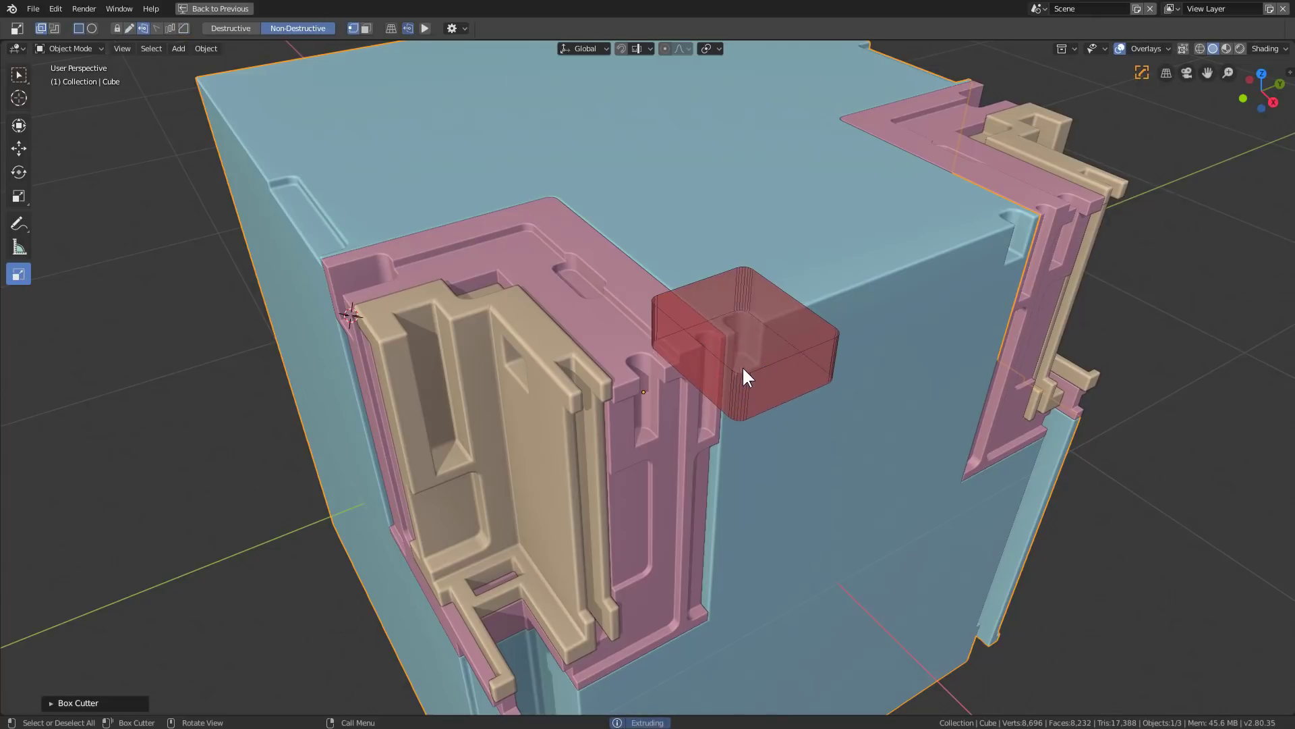
pyautogui.click(751, 327)
# Step: Slice a thin L-shaped band out of the cube's top around the pink corner slice with a large rounded box
pyautogui.moveTo(758, 313); pyautogui.dragTo(609, 261, button='middle')
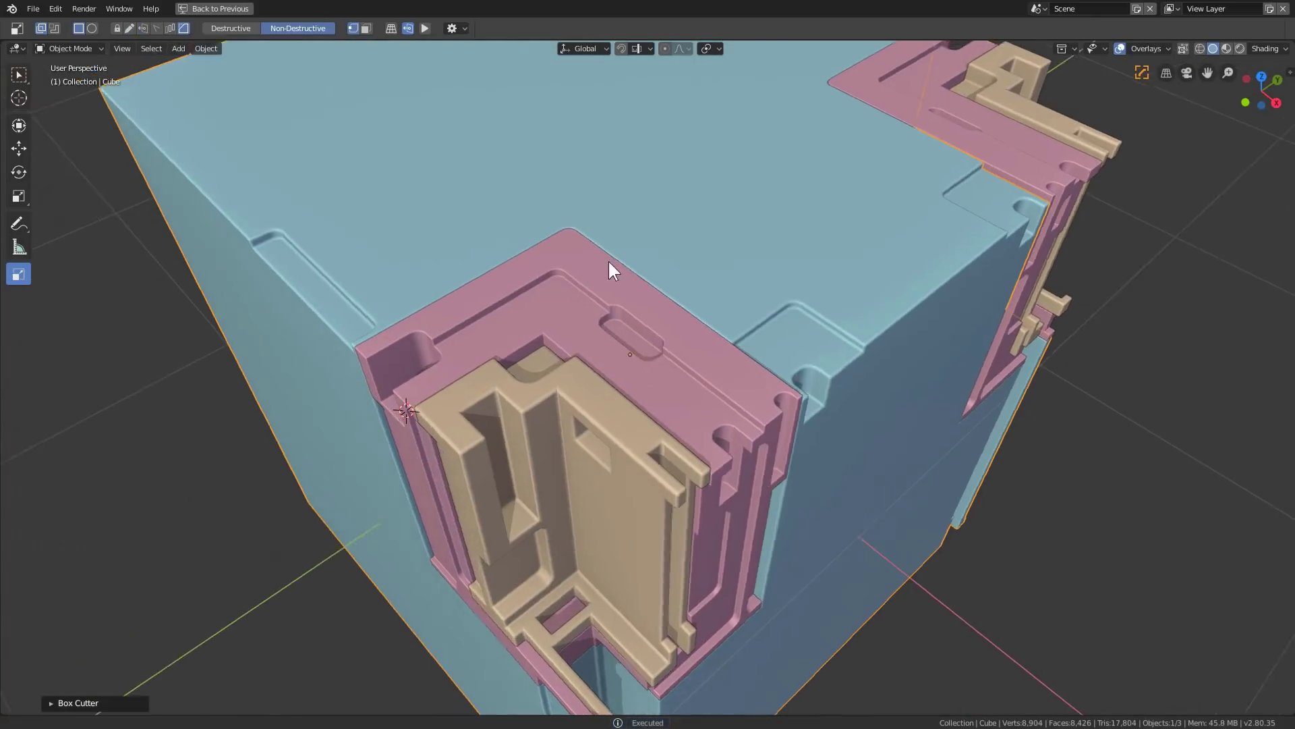
pyautogui.scroll(-3, 555, 260)
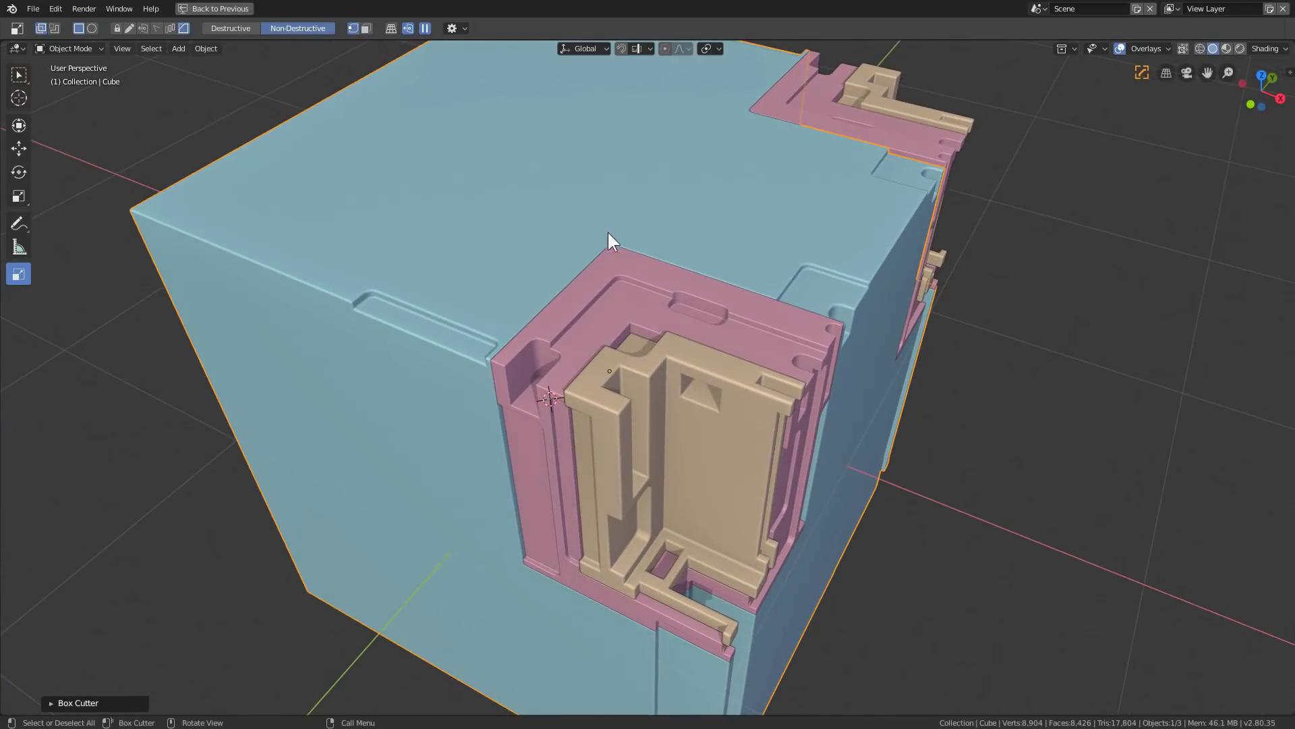
pyautogui.moveTo(609, 232)
pyautogui.mouseDown()
pyautogui.moveTo(720, 443)
pyautogui.moveTo(791, 529)
pyautogui.mouseUp()
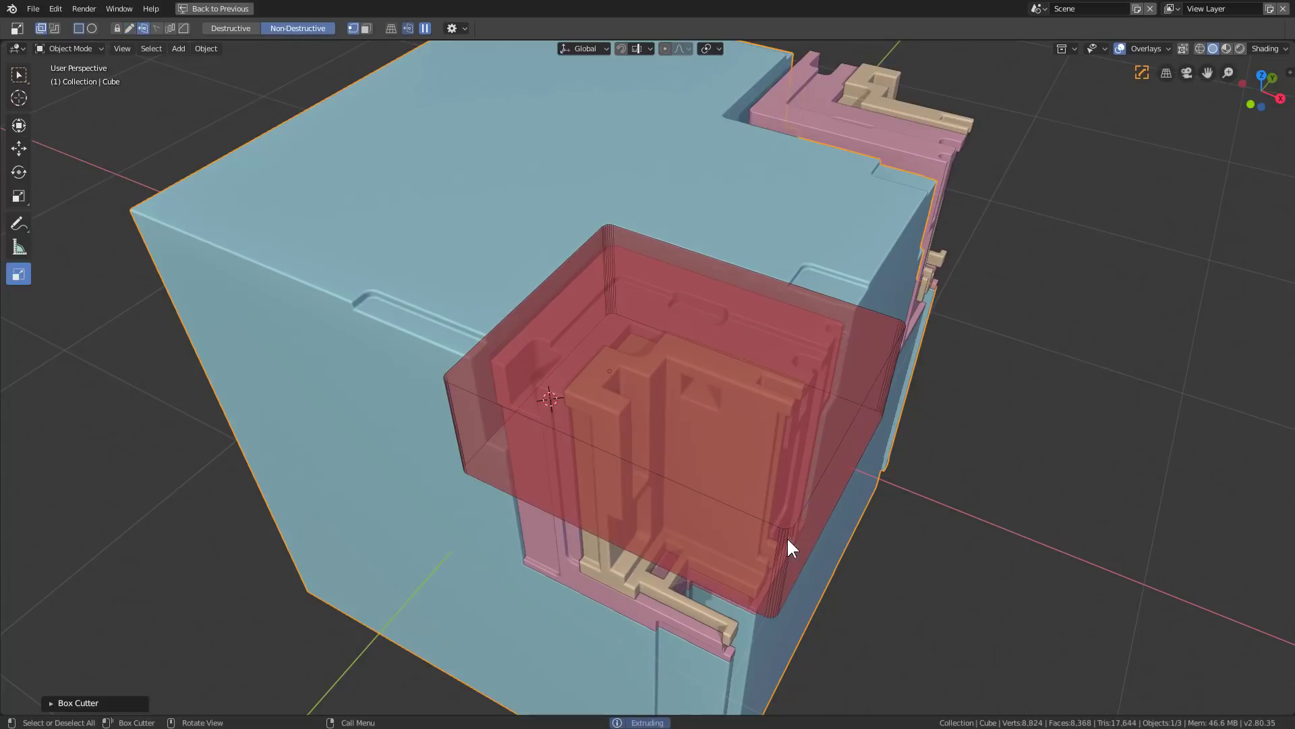
pyautogui.press('j')
pyautogui.click(784, 381)
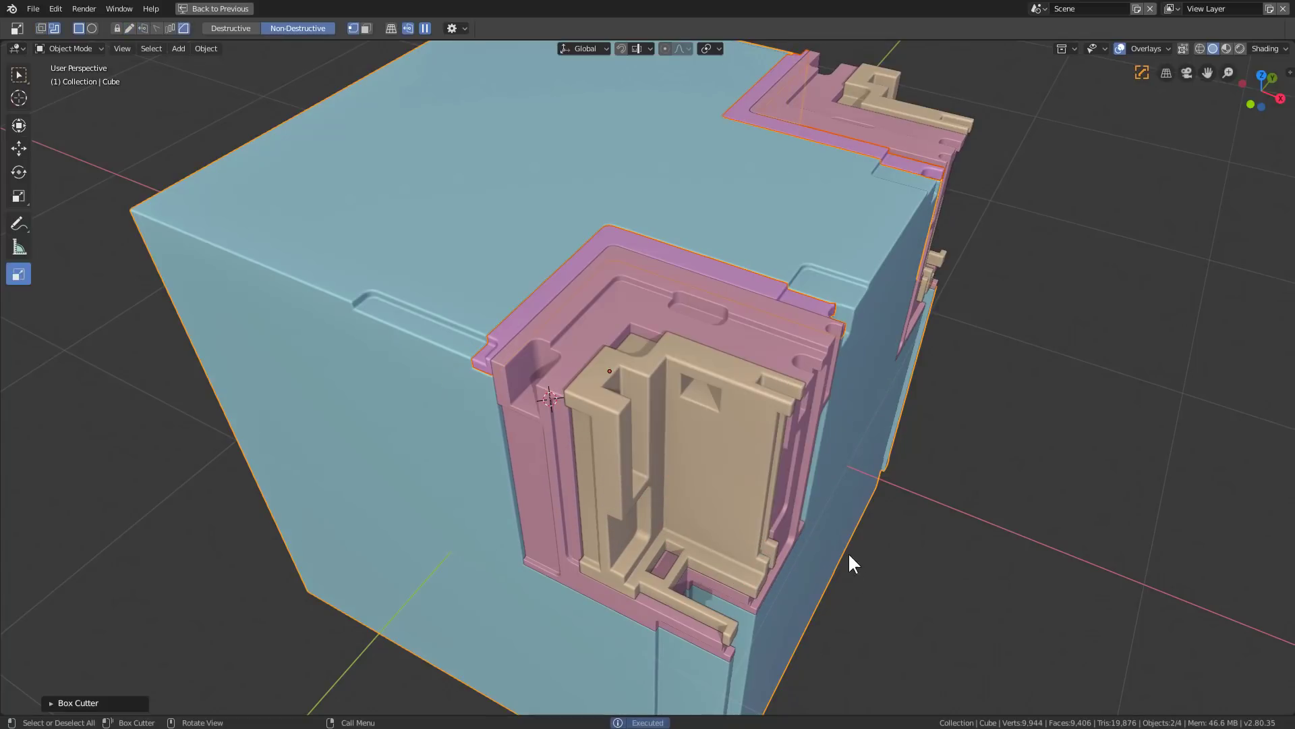
# Step: Select the cube and slice another rounded box band out of its side face, wrapping the side and underside of the corner
pyautogui.moveTo(848, 552); pyautogui.dragTo(789, 347, button='middle')
pyautogui.click(810, 347)
pyautogui.moveTo(789, 265); pyautogui.dragTo(605, 586)
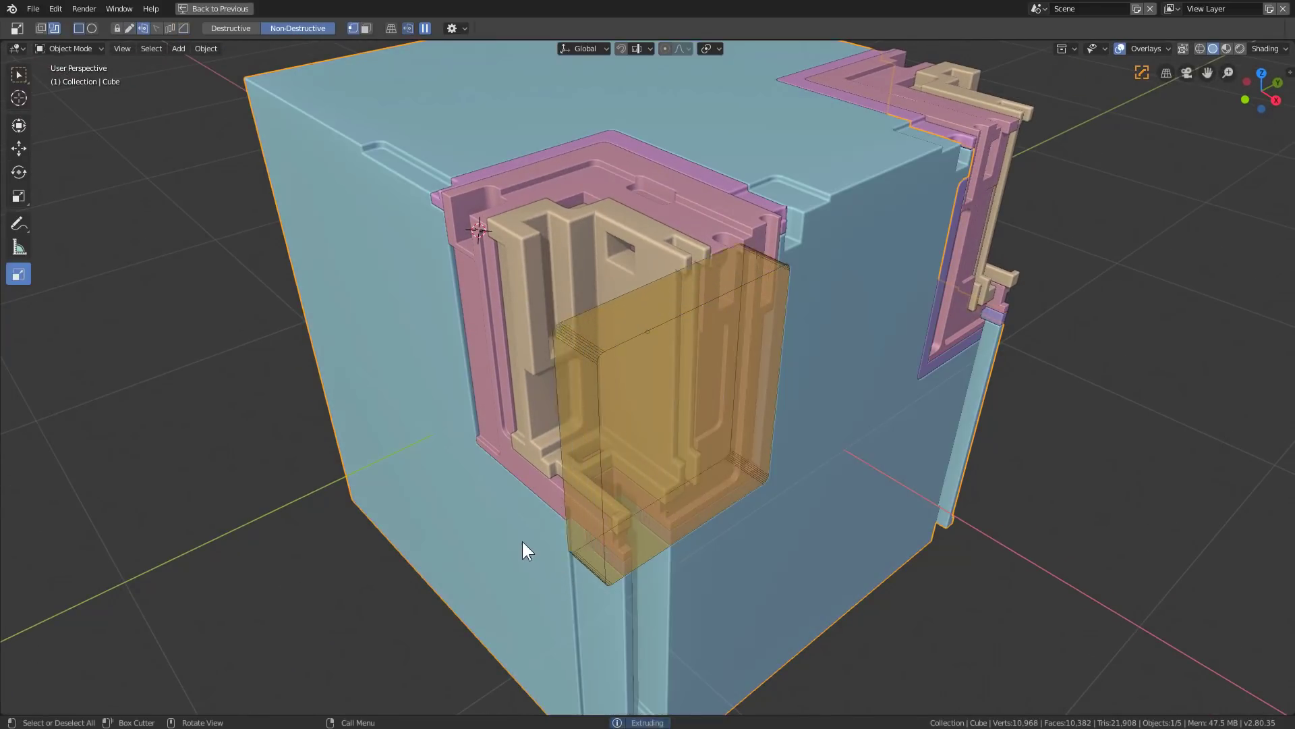
pyautogui.click(489, 495)
# Step: Select the new L-shaped side slice and sharpen it with Hard Ops
pyautogui.moveTo(700, 509); pyautogui.dragTo(707, 370, button='middle')
pyautogui.click(785, 353)
pyautogui.press('q')
pyautogui.click(777, 346)
# Step: In edit mode, knife an angle-constrained horizontal cut across the side slice's vertical strip and bevel it into a middle band
pyautogui.press('KP_3')
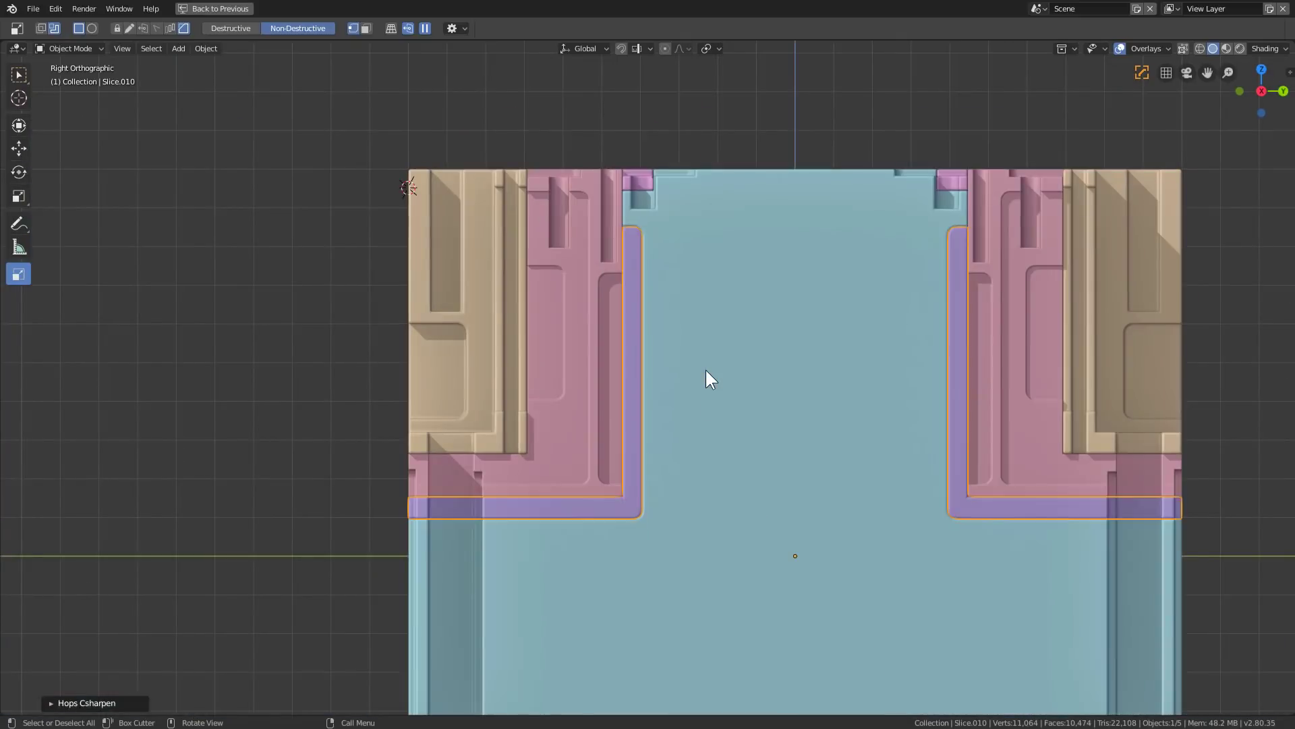
pyautogui.press('Tab')
pyautogui.scroll(1, 592, 395)
pyautogui.press('k')
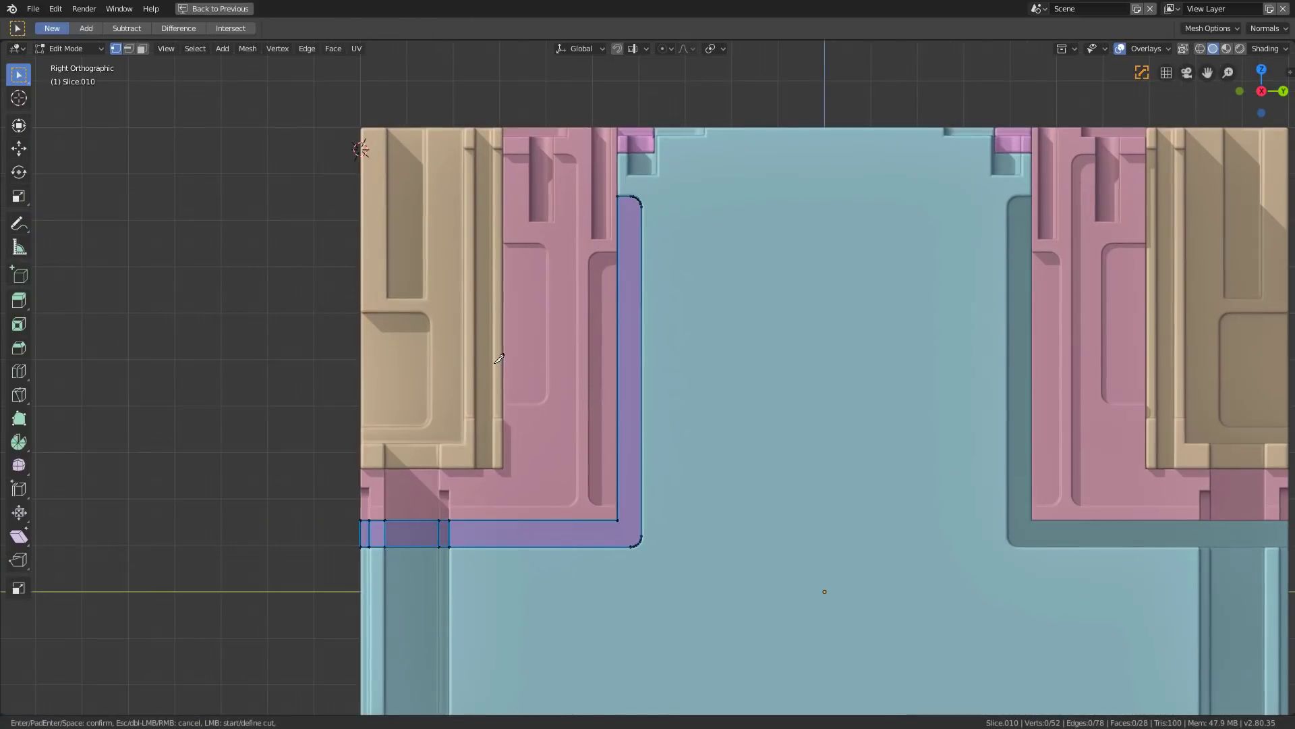
pyautogui.press('c')
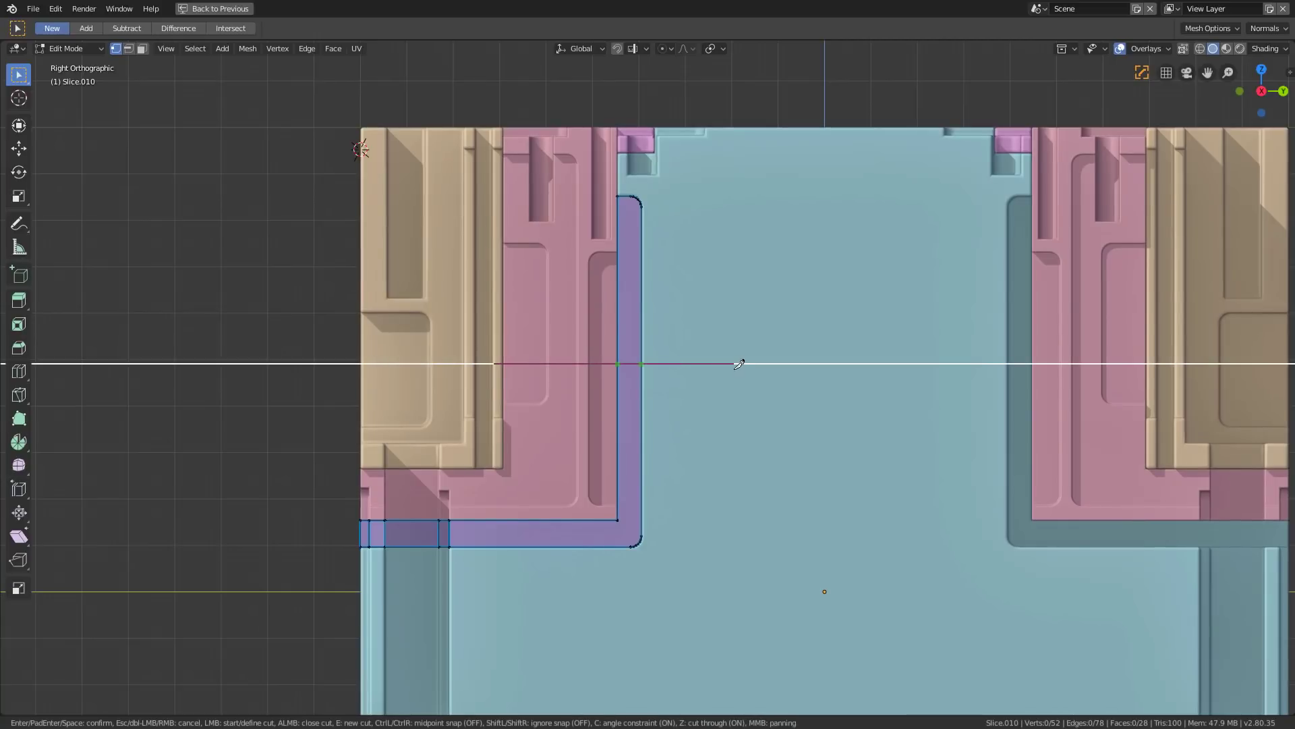
pyautogui.click(739, 364)
pyautogui.press('Return')
pyautogui.hotkey('ctrl', 'b')
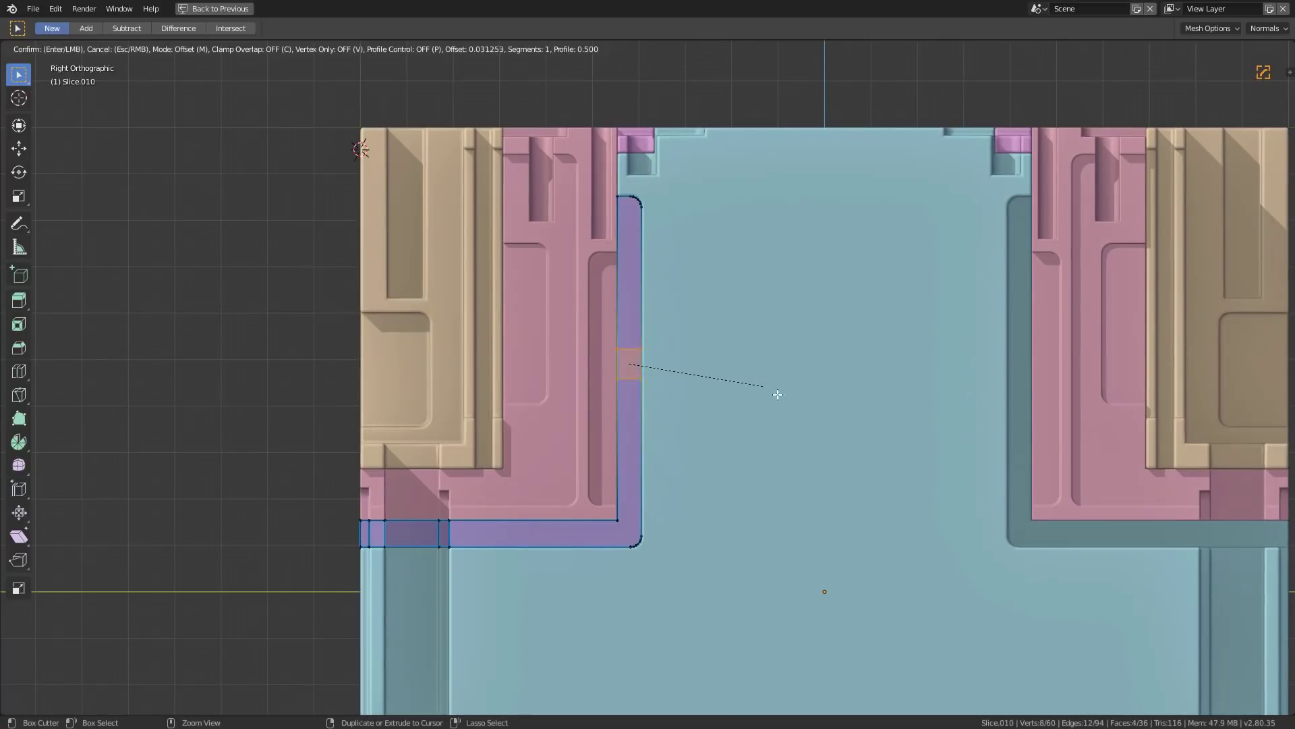
pyautogui.click(815, 414)
# Step: Bevel the middle band's two boundary cuts into narrow transition strips
pyautogui.moveTo(815, 414); pyautogui.dragTo(871, 441, button='middle')
pyautogui.scroll(5, 746, 385)
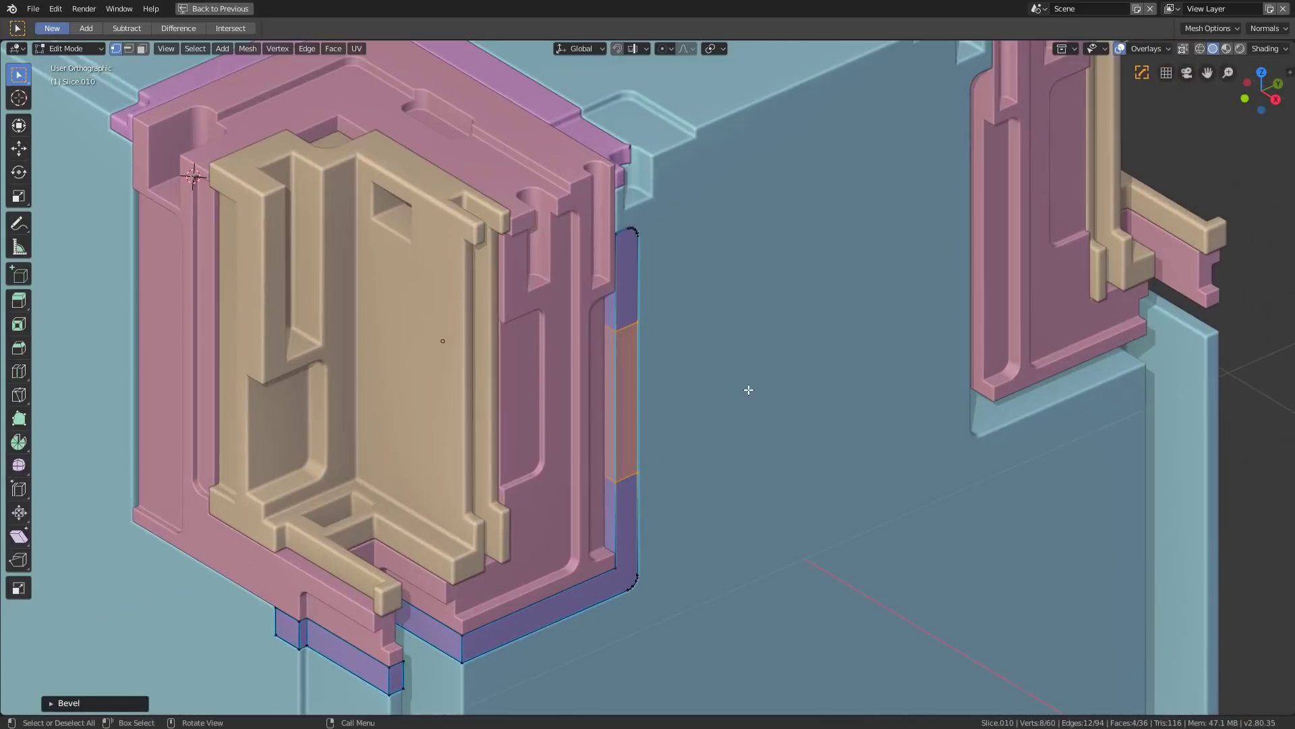
pyautogui.hotkey('ctrl', 'b')
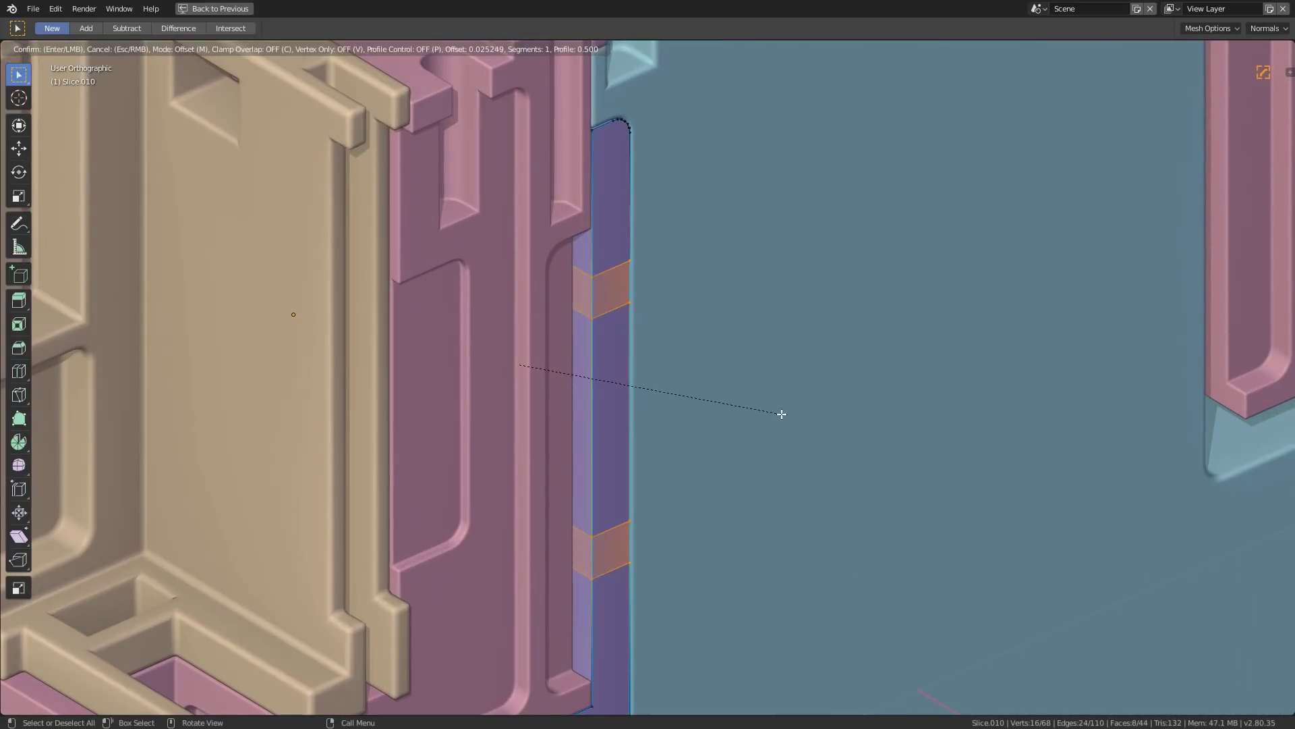
pyautogui.click(770, 401)
# Step: Move the upper face of the side slice's vertical strip inward along X and return to object mode
pyautogui.press('3')
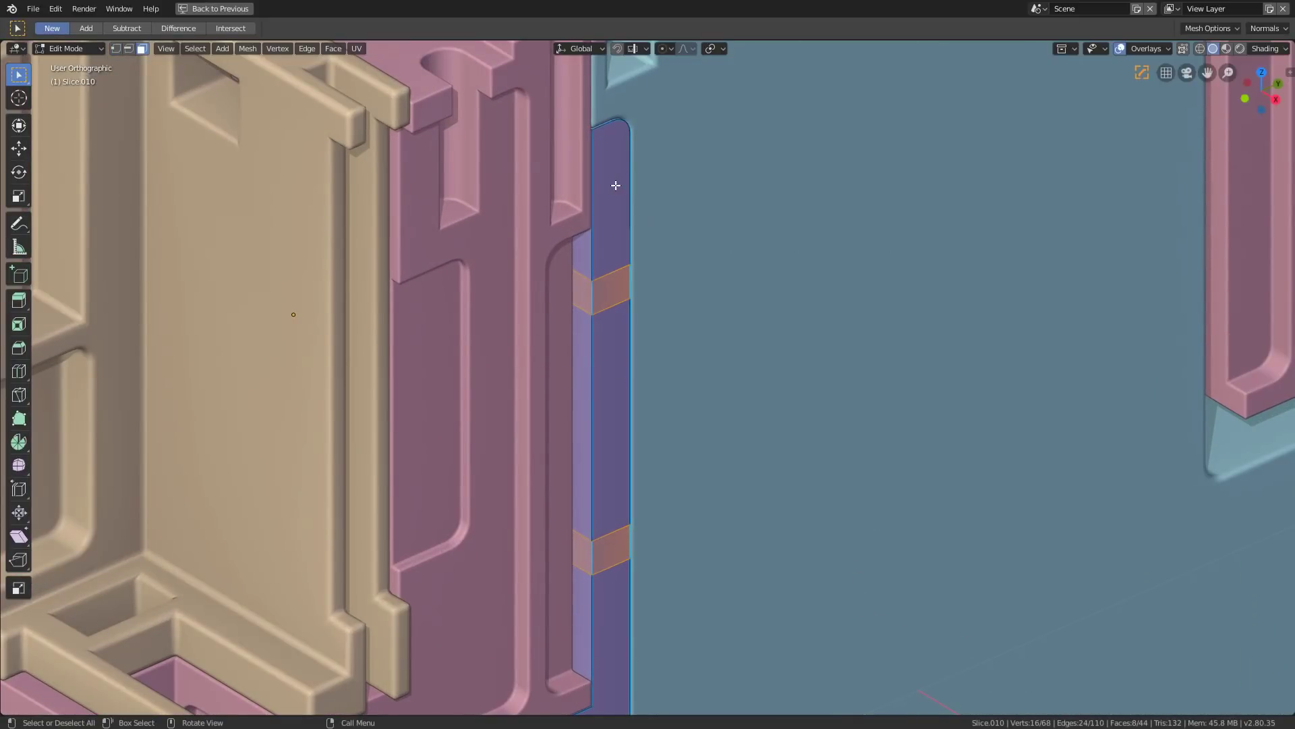
pyautogui.click(616, 186)
pyautogui.press('g')
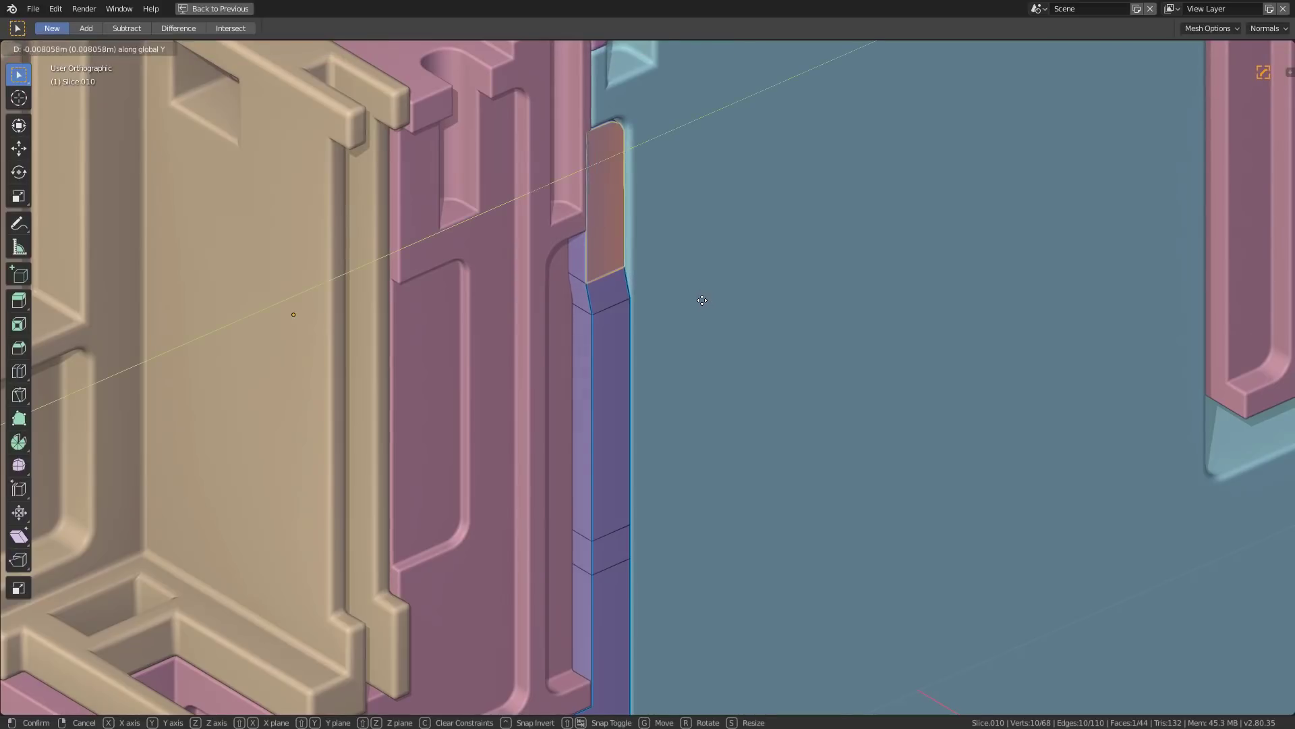
pyautogui.press('x')
pyautogui.click(694, 293)
pyautogui.press('Tab')
pyautogui.scroll(-5, 694, 313)
# Step: Sharpen the side slice with Hard Ops and adjust its bevel width
pyautogui.press('q')
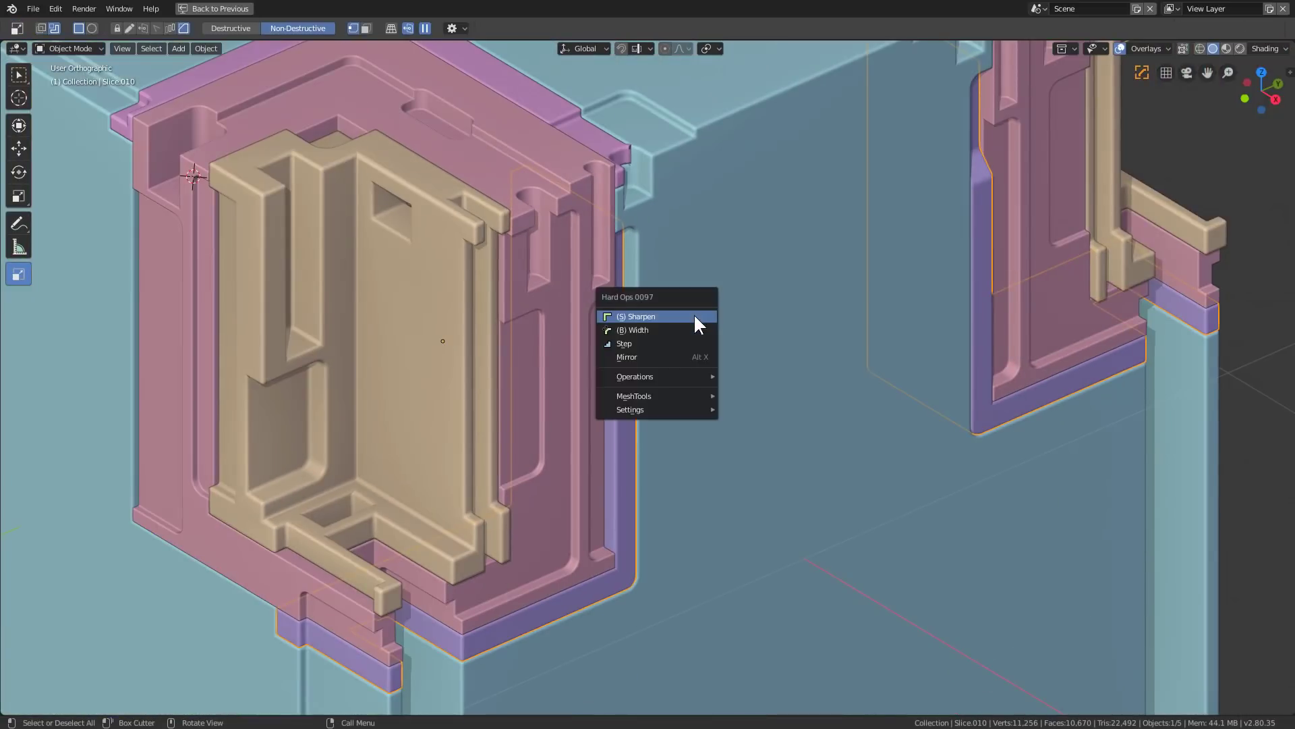
pyautogui.click(693, 313)
pyautogui.scroll(3, 649, 375)
pyautogui.press('q')
pyautogui.click(626, 371)
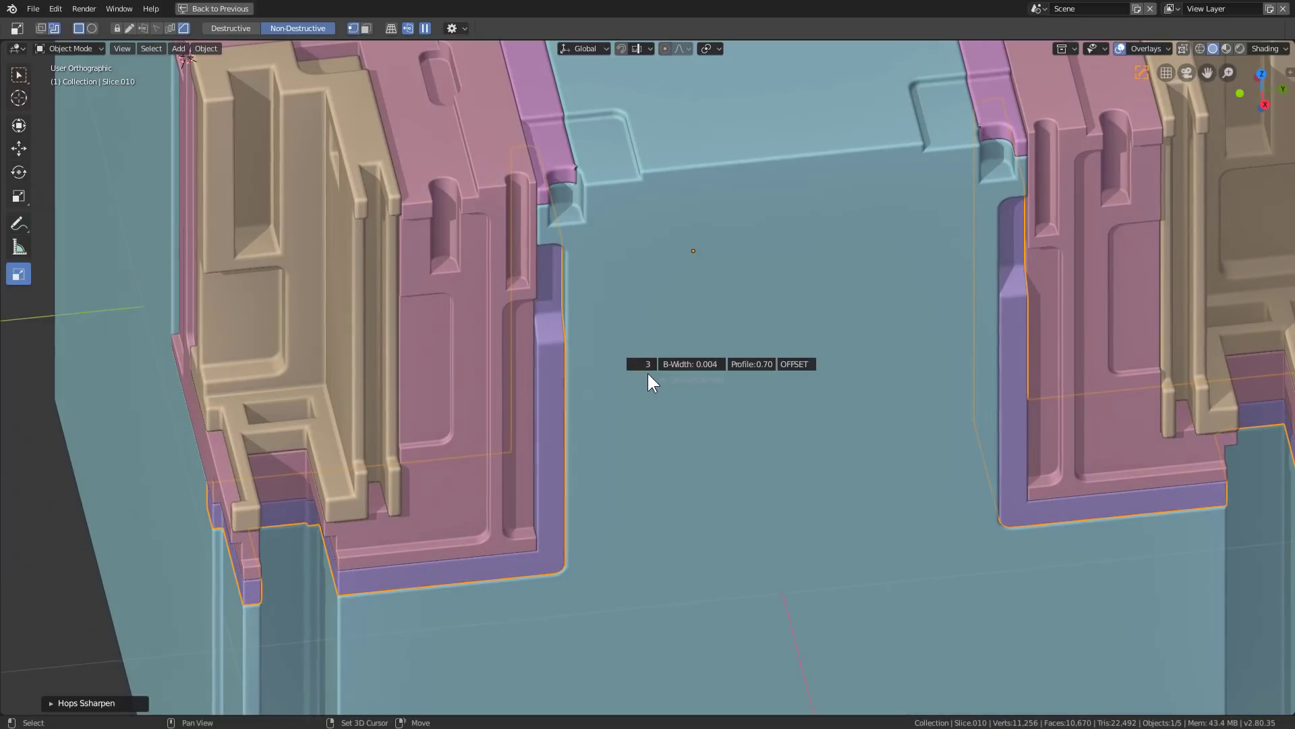
pyautogui.click(675, 358)
# Step: Move the side slice's lower L-shaped face inward about 0.029 m along X and sharpen the slice again
pyautogui.scroll(5, 717, 337)
pyautogui.press('Tab')
pyautogui.moveTo(695, 388); pyautogui.dragTo(700, 411, button='middle')
pyautogui.click(703, 431)
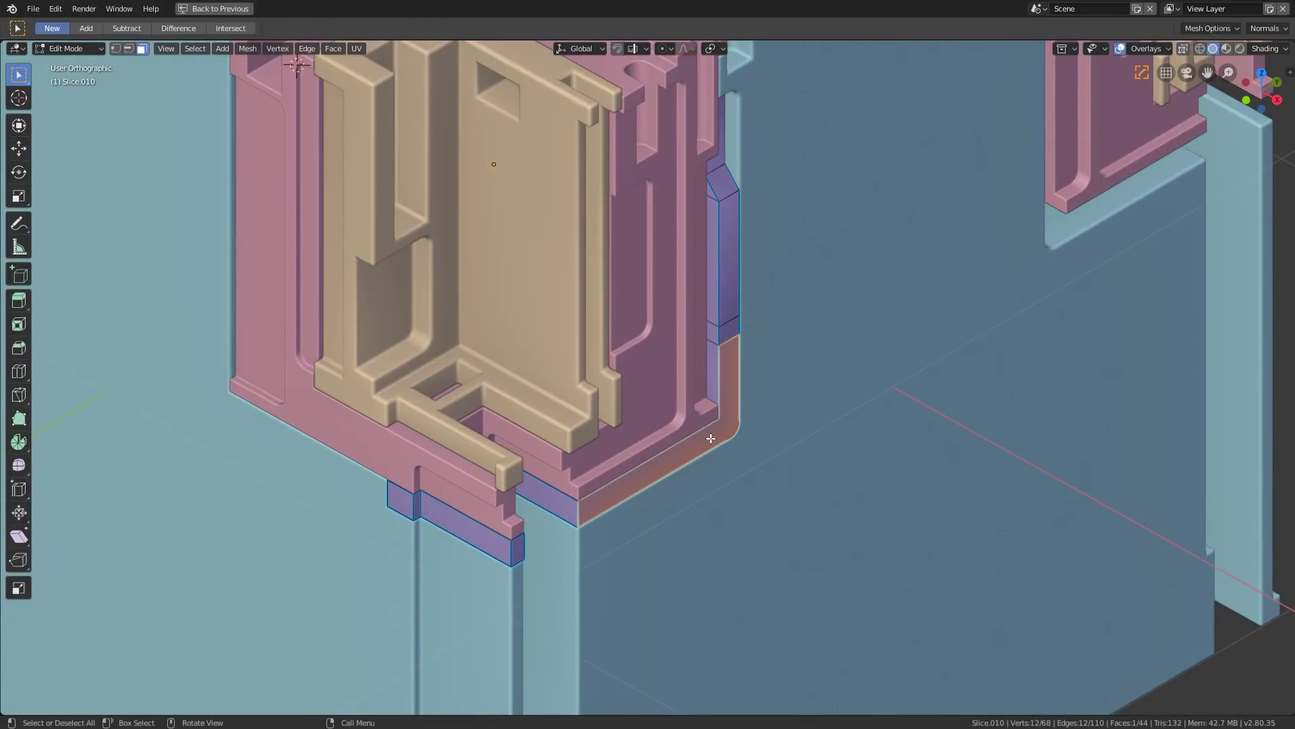
pyautogui.press('g')
pyautogui.press('y')
pyautogui.click(698, 430)
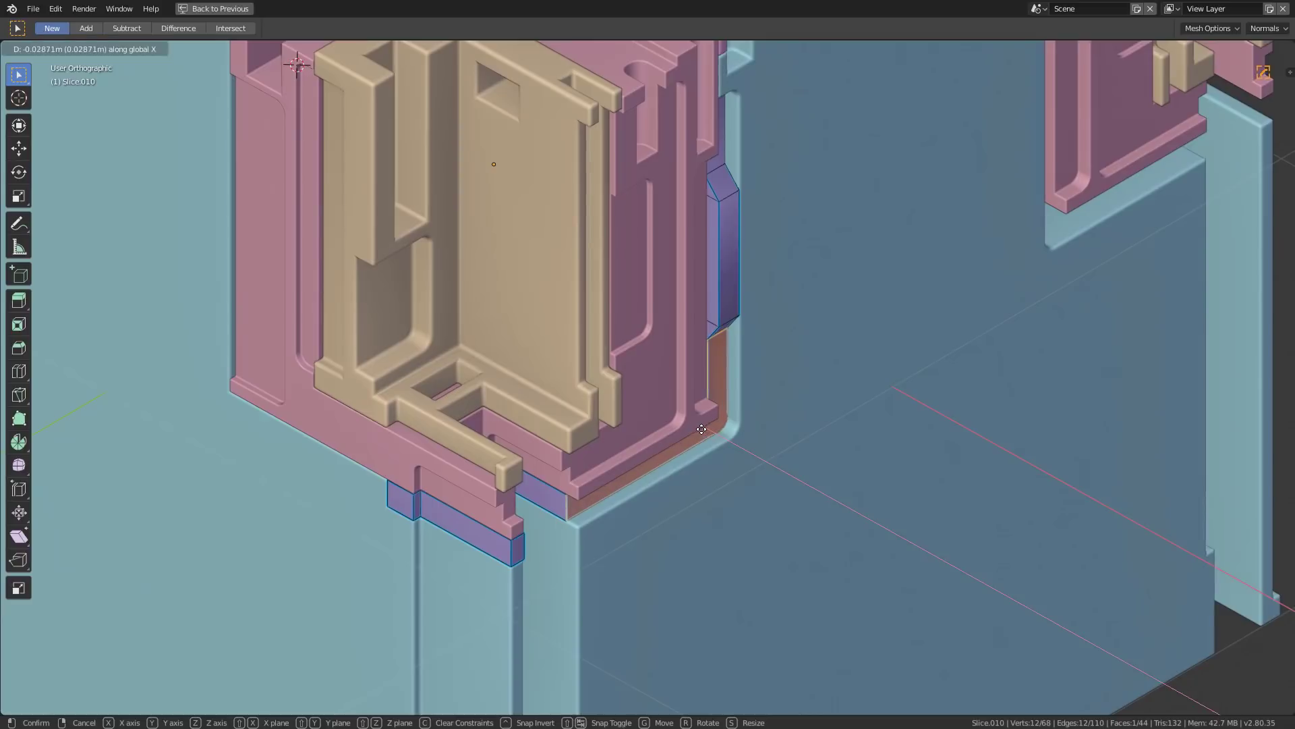
pyautogui.press('Tab')
pyautogui.press('q')
pyautogui.click(823, 396)
# Step: Mark the side slice's lower corner edge sharp and round it with a 7-segment bevel of about 0.06 m
pyautogui.scroll(6, 781, 413)
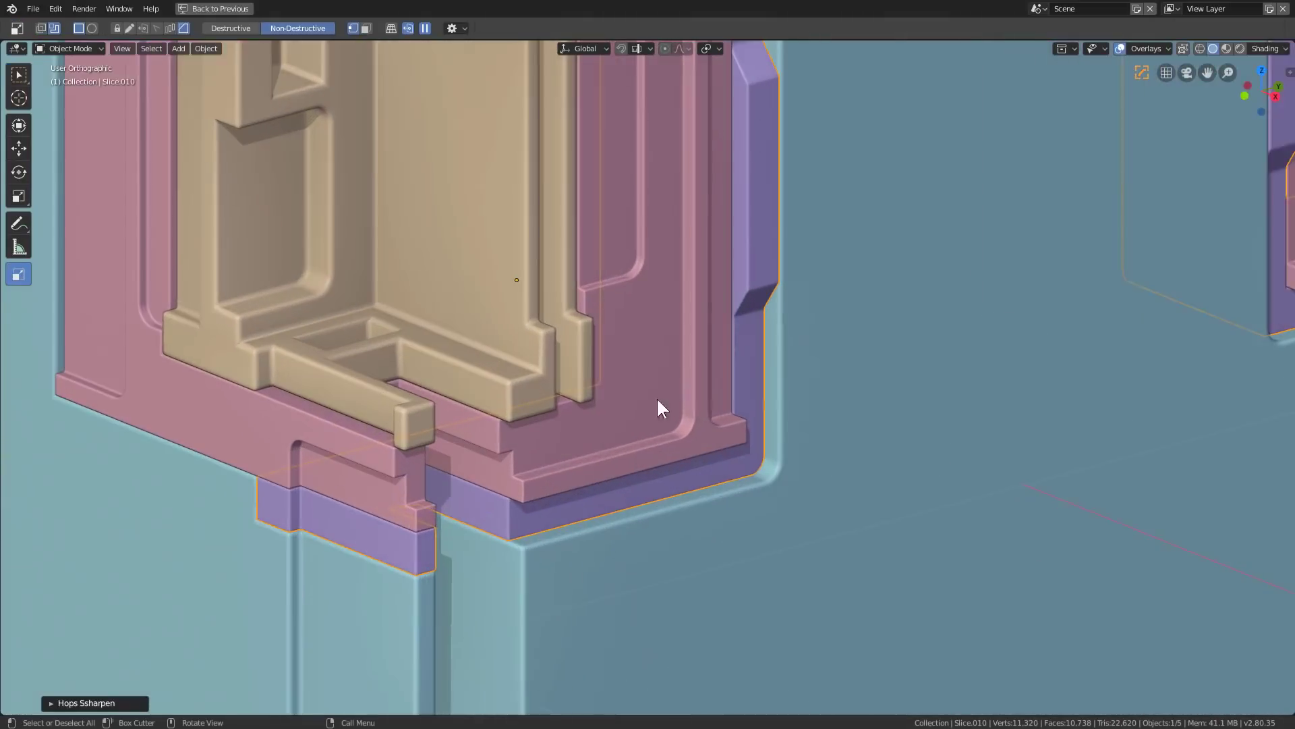
pyautogui.press('Tab')
pyautogui.keyDown('shift'); pyautogui.click(514, 423); pyautogui.keyUp('shift')
pyautogui.moveTo(553, 471); pyautogui.dragTo(552, 383, button='middle')
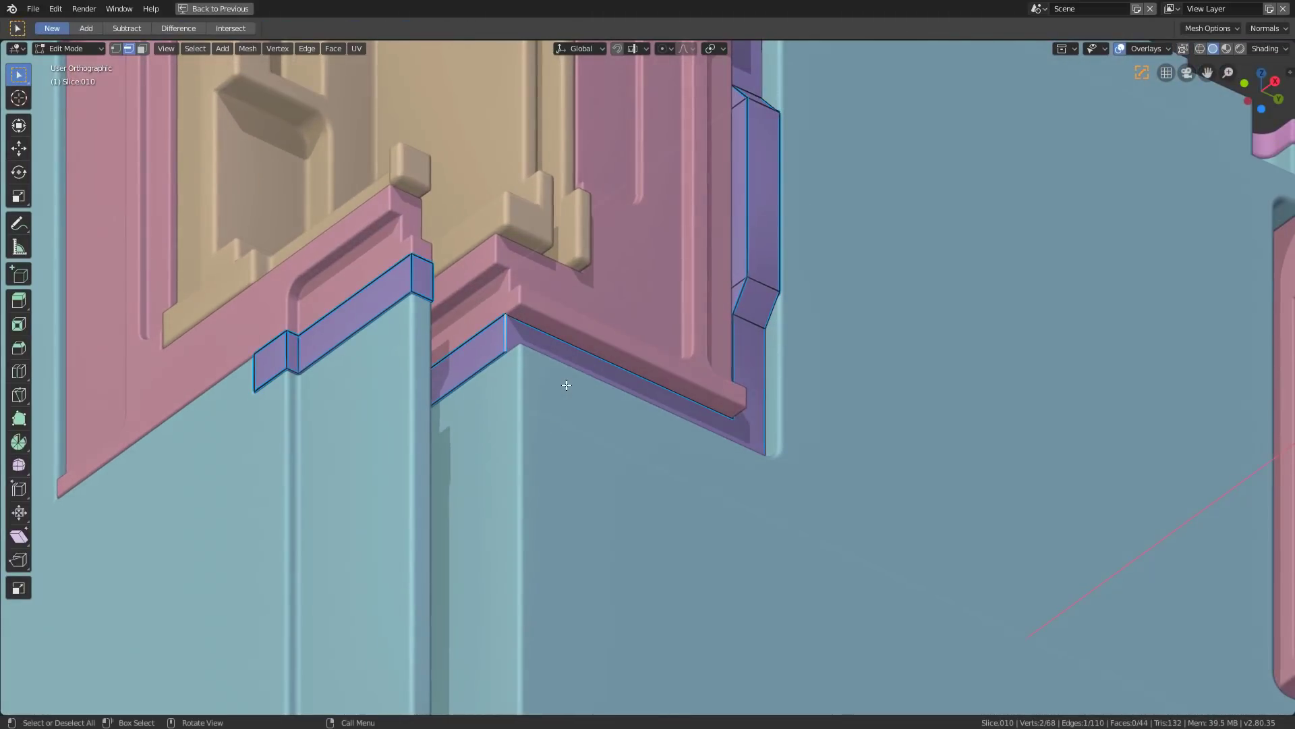
pyautogui.press('q')
pyautogui.click(552, 384)
pyautogui.scroll(1, 604, 403)
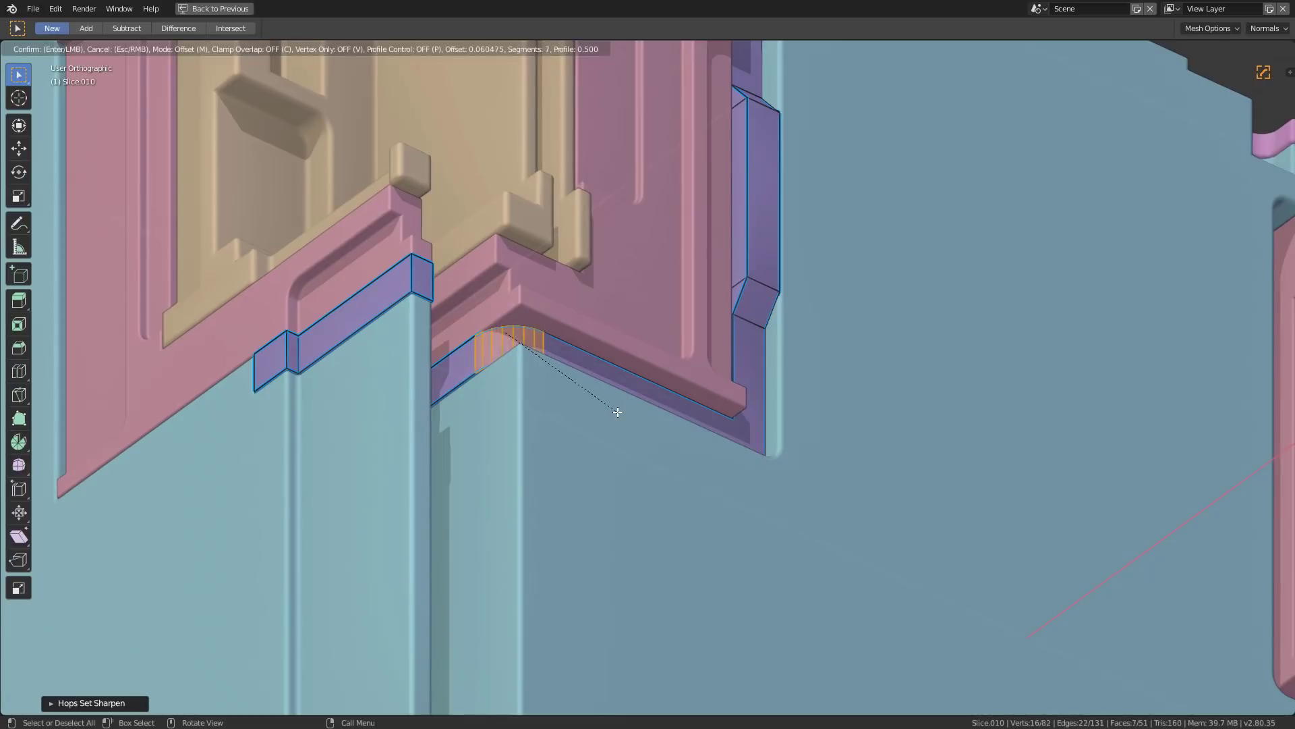
pyautogui.click(611, 405)
pyautogui.press('Tab')
# Step: Select the cube and cut a rectangular panel recess into its side face just below the side slice
pyautogui.scroll(-3, 567, 442)
pyautogui.moveTo(567, 443); pyautogui.dragTo(670, 435, button='middle')
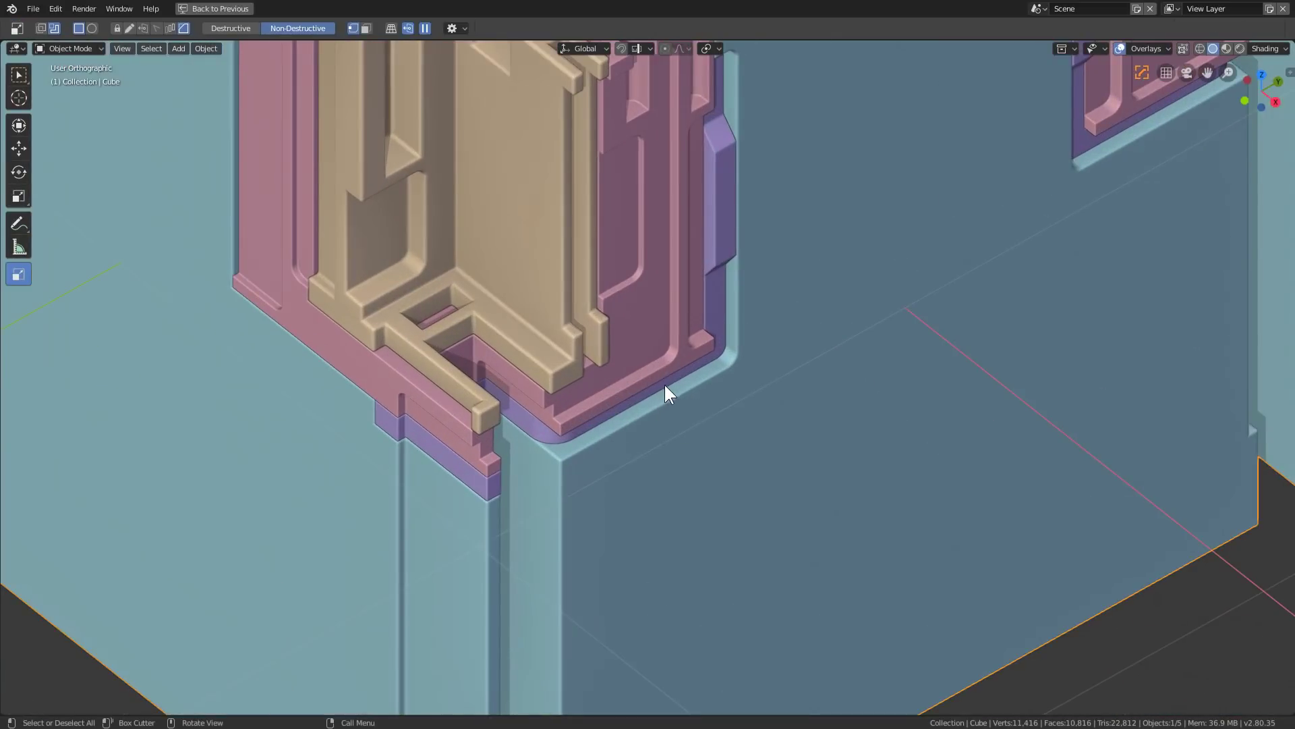
pyautogui.moveTo(678, 385)
pyautogui.mouseDown()
pyautogui.moveTo(643, 438)
pyautogui.moveTo(596, 466)
pyautogui.mouseUp()
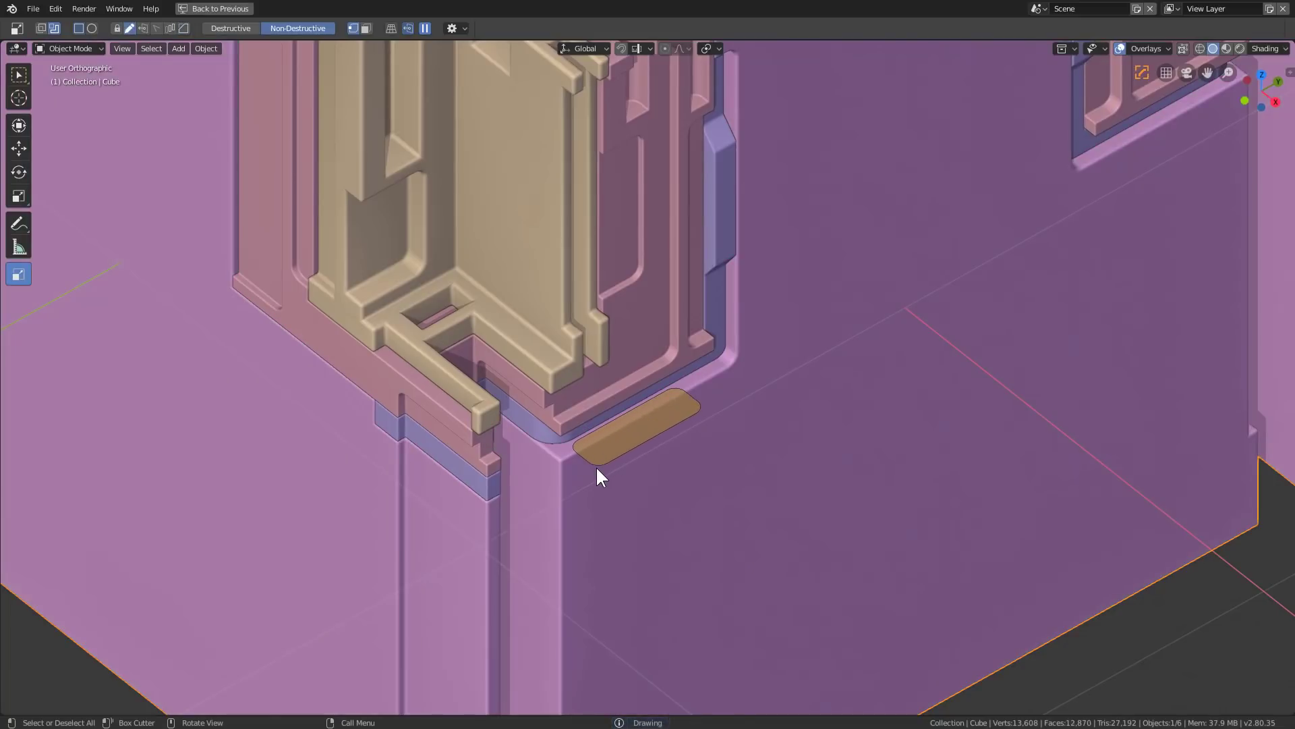
pyautogui.click(624, 525)
# Step: Cut a vertical array of six round-ended slots into the edge of the cube's tall recessed panel below the corner slices
pyautogui.scroll(-5, 623, 524)
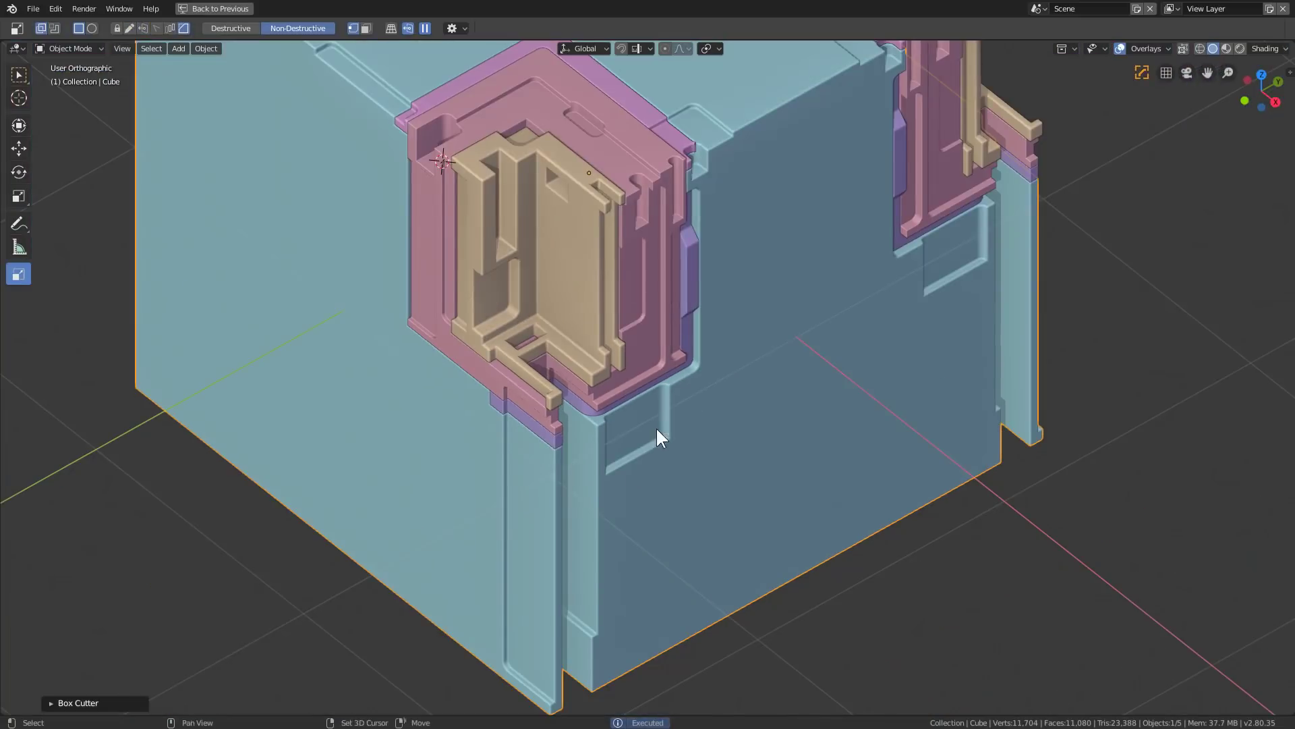
pyautogui.moveTo(656, 426); pyautogui.dragTo(351, 139, button='middle')
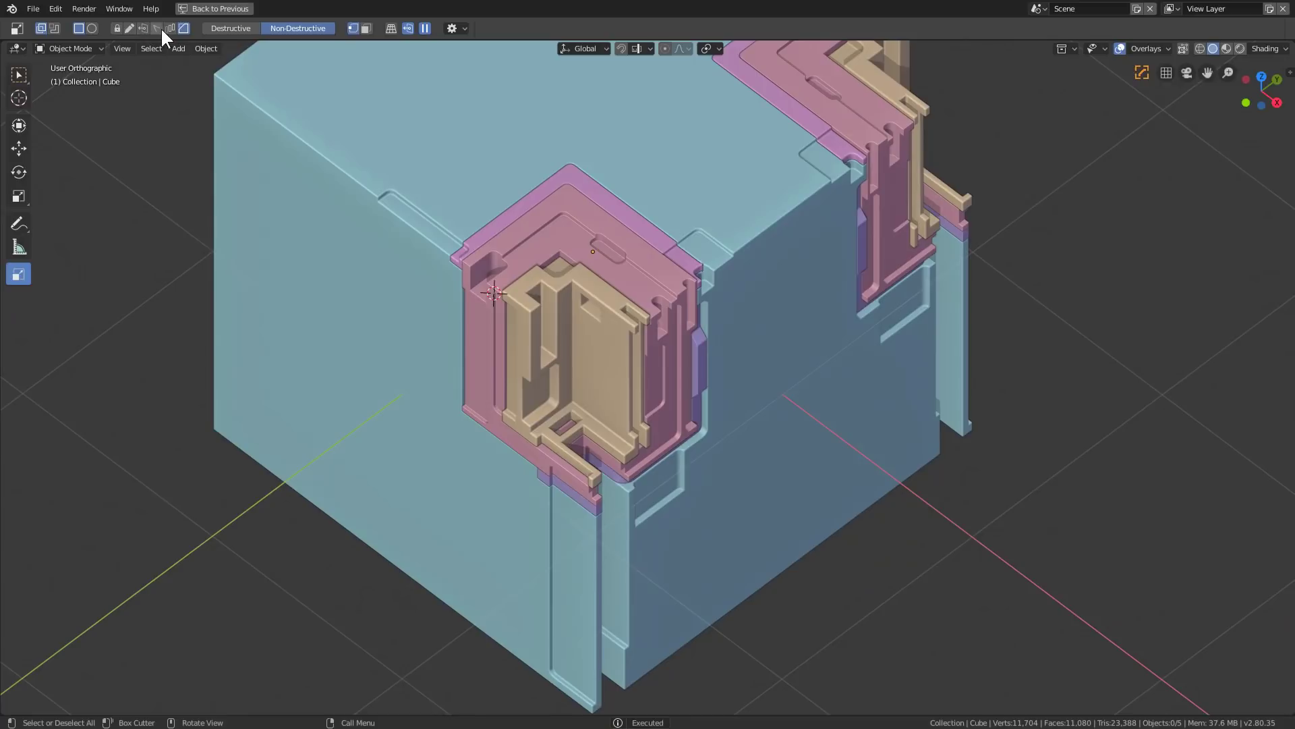
pyautogui.scroll(-5, 520, 371)
pyautogui.moveTo(520, 371); pyautogui.dragTo(613, 439, button='middle')
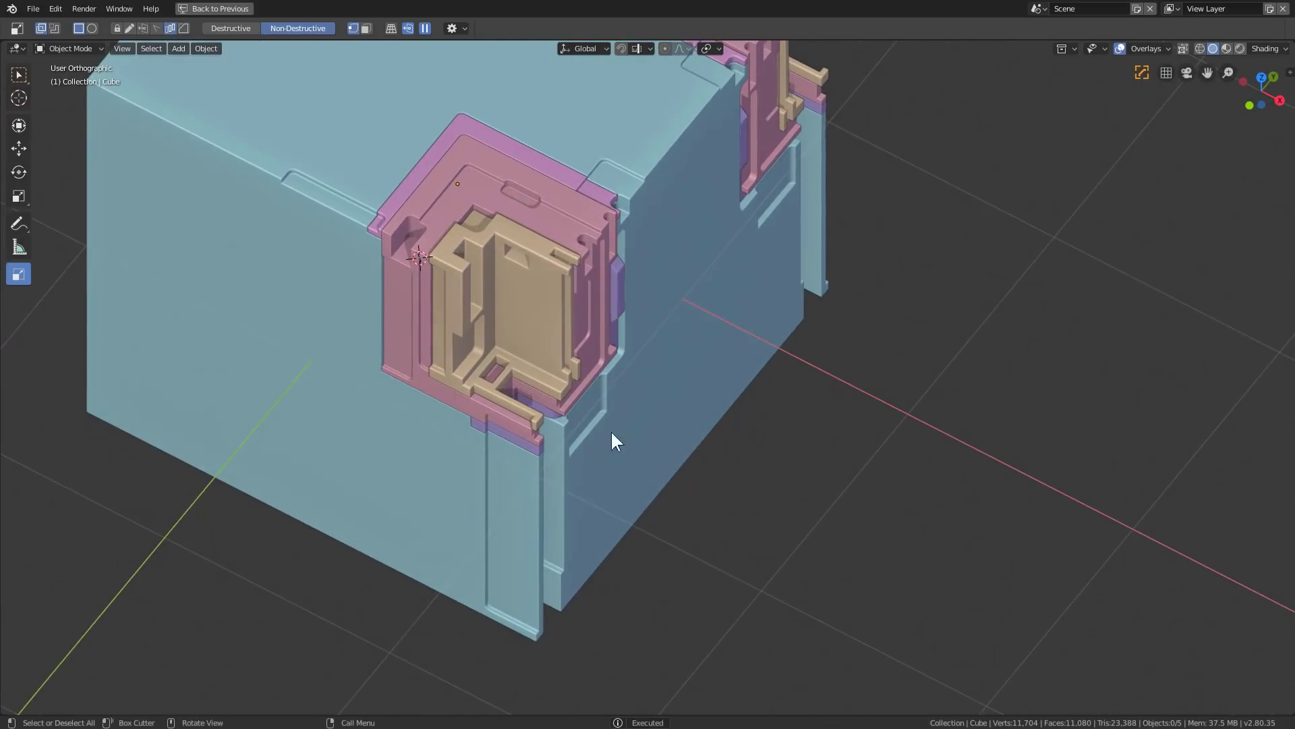
pyautogui.scroll(5, 560, 368)
pyautogui.scroll(2, 559, 361)
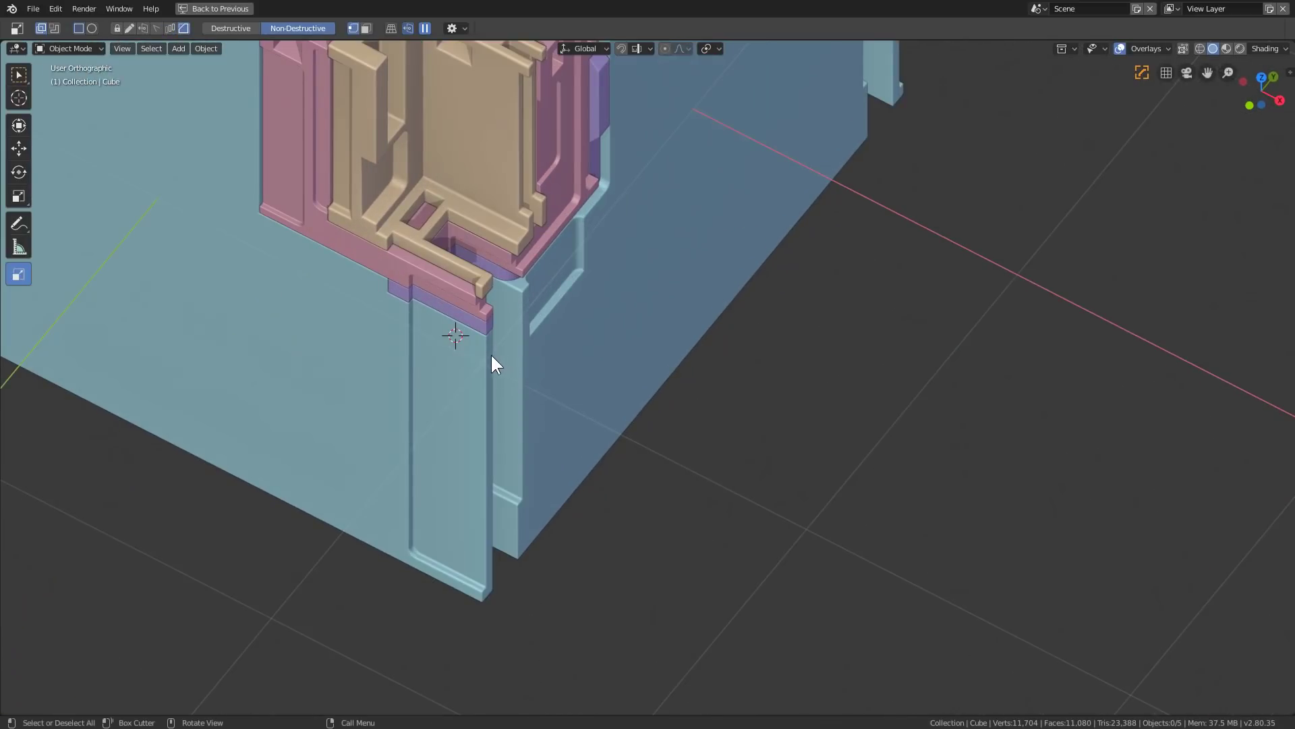
pyautogui.click(459, 344)
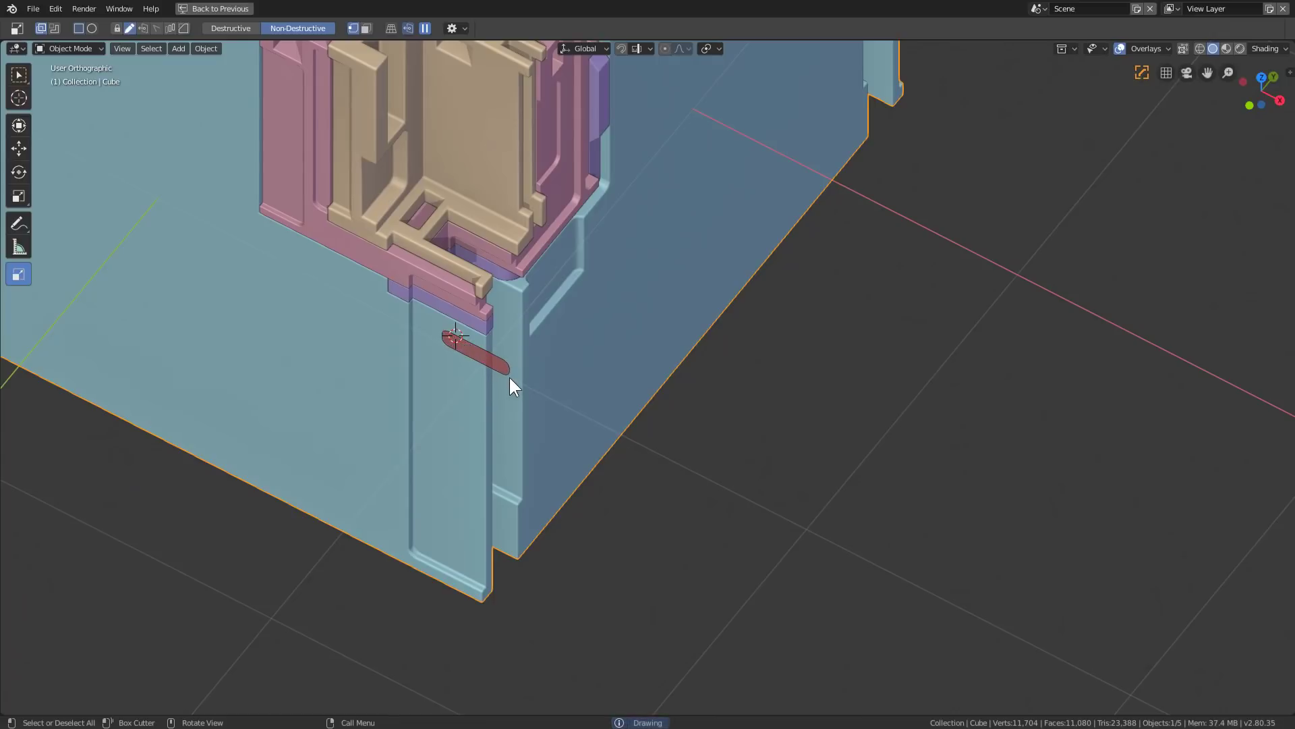
pyautogui.press('b')
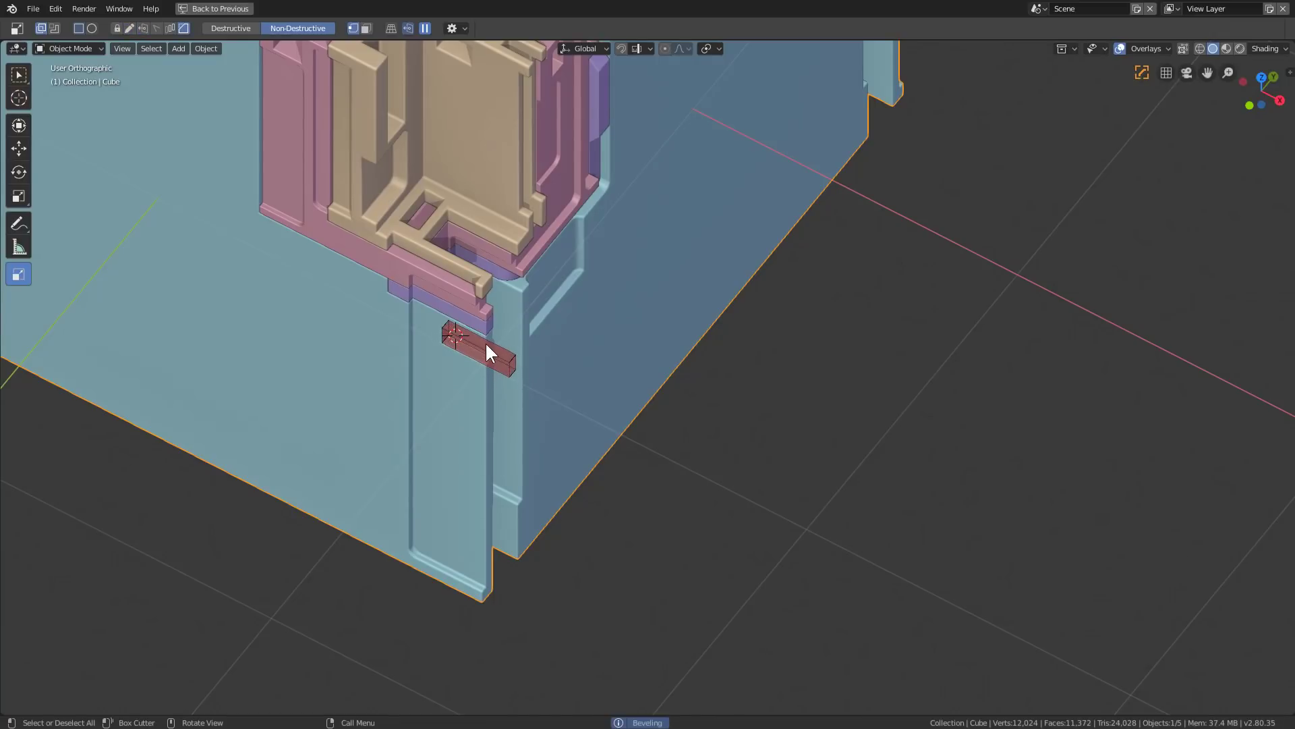
pyautogui.press('v')
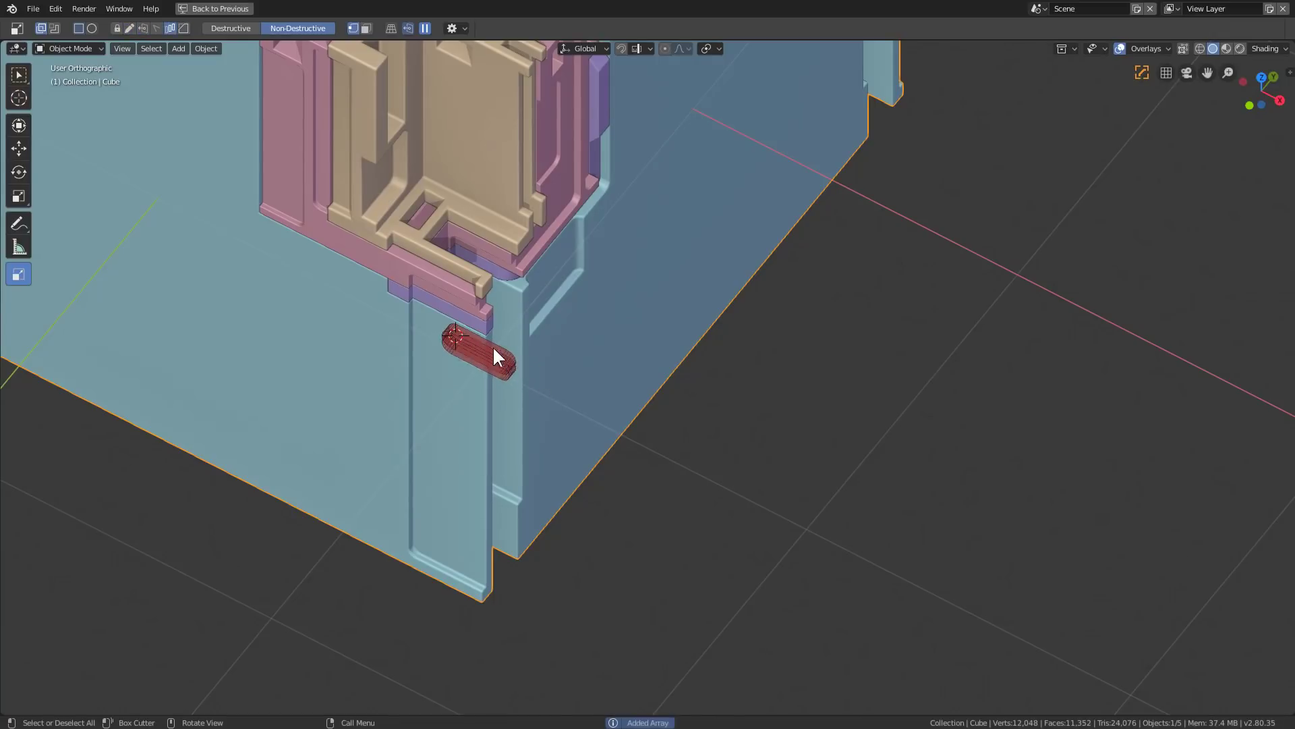
pyautogui.scroll(4, 335, 310)
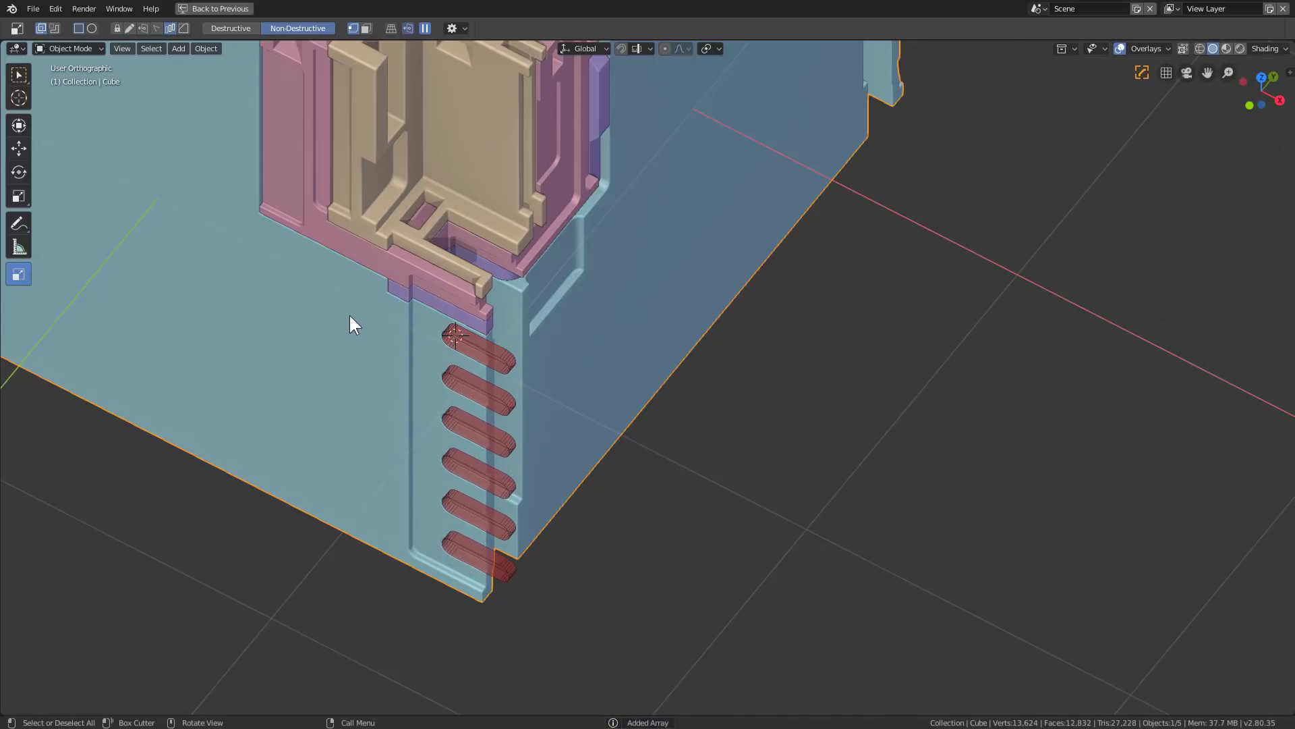
pyautogui.click(497, 401)
# Step: Restore the full layout from the maximized viewport, unhide the Cutters collection, and expand its contents
pyautogui.moveTo(495, 351); pyautogui.dragTo(448, 386, button='middle')
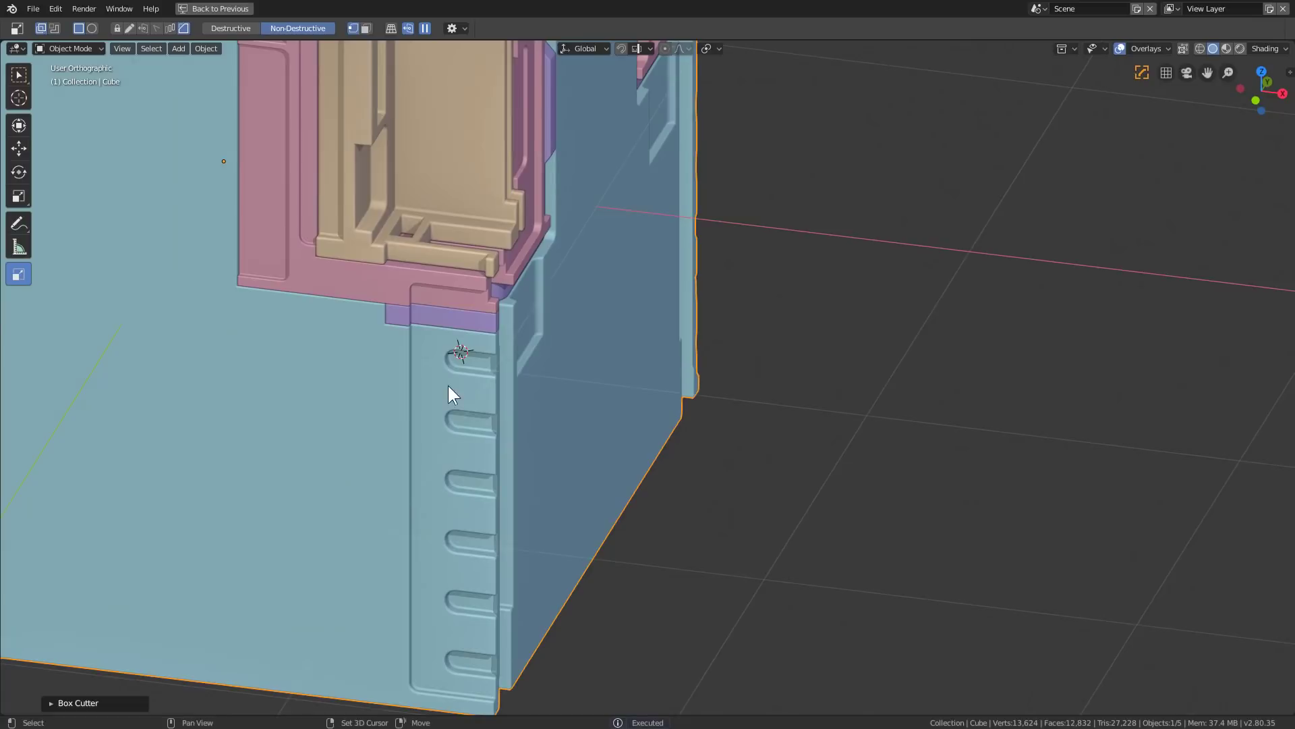
pyautogui.scroll(3, 666, 390)
pyautogui.moveTo(668, 393); pyautogui.dragTo(790, 449, button='middle')
pyautogui.scroll(3, 720, 405)
pyautogui.hotkey('ctrl', 'space')
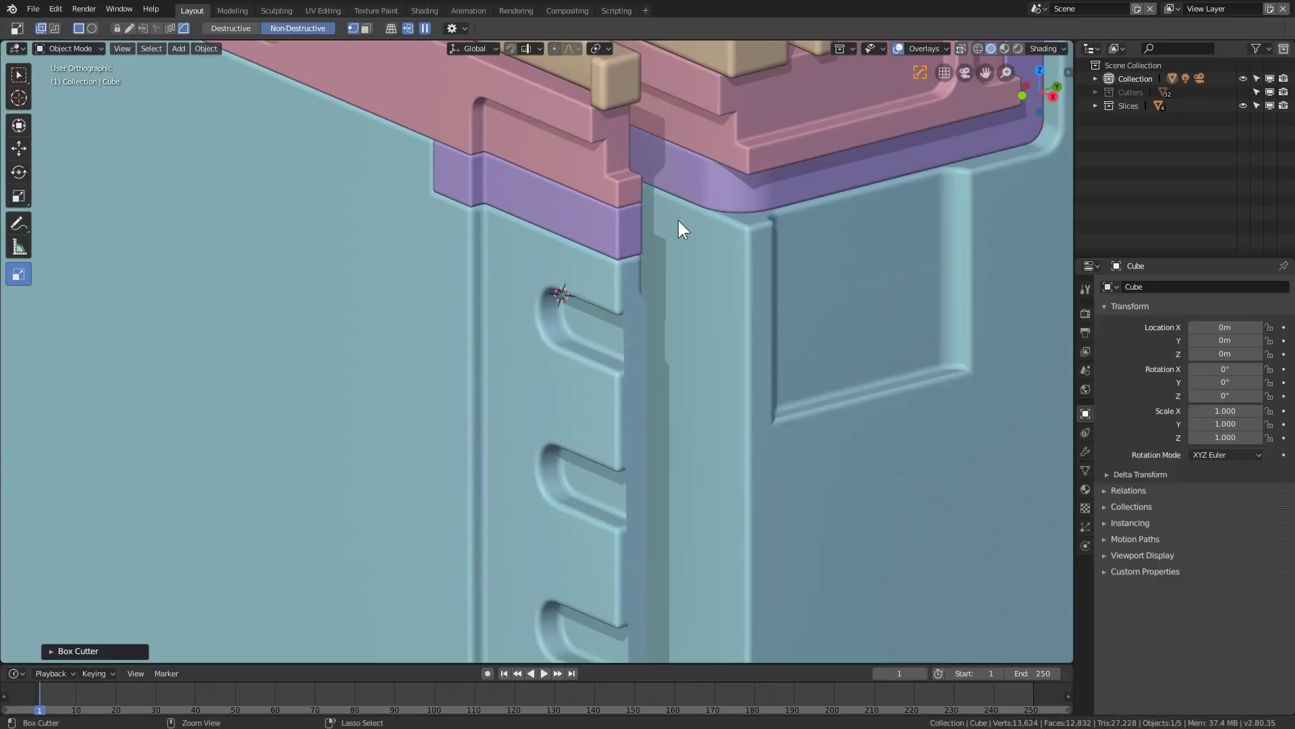
pyautogui.click(1243, 90)
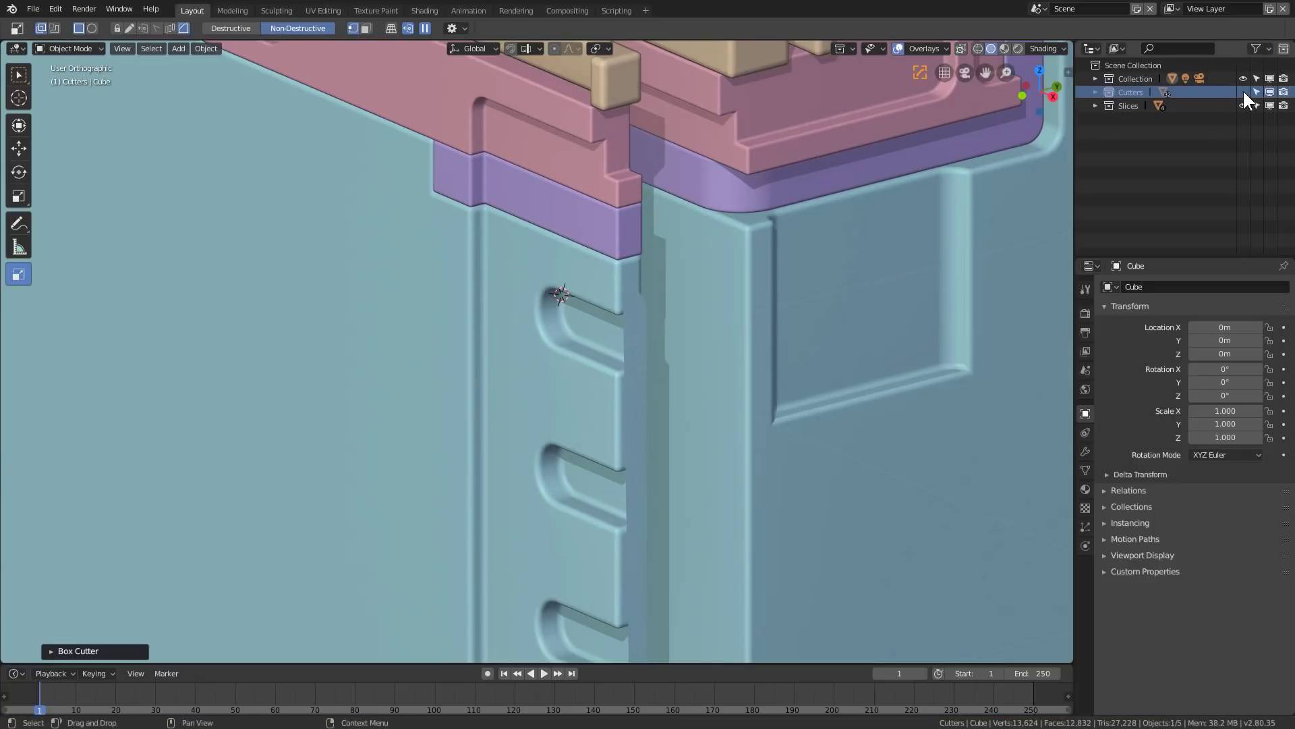
pyautogui.click(1096, 92)
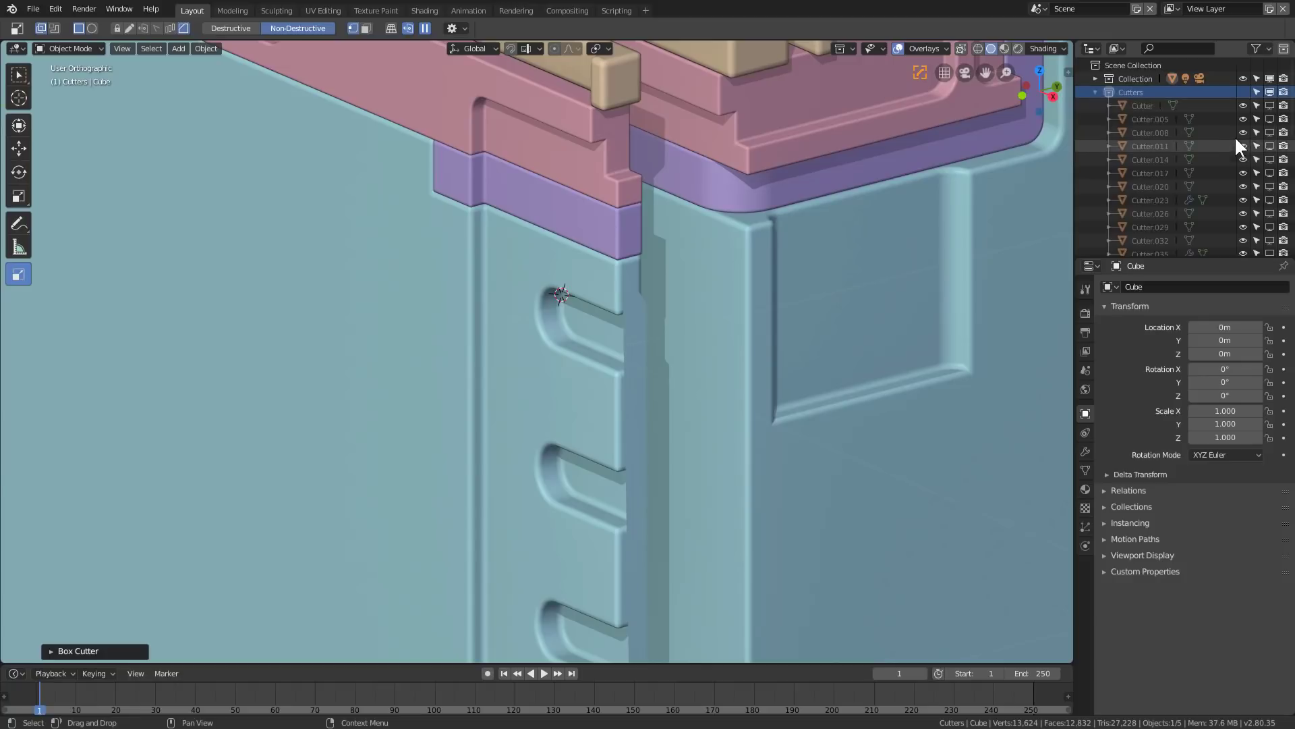
# Step: Enable viewport display for all the cutter objects in the Cutters collection, through Cutter.105
pyautogui.click(1268, 95)
pyautogui.moveTo(1268, 221); pyautogui.dragTo(1269, 249)
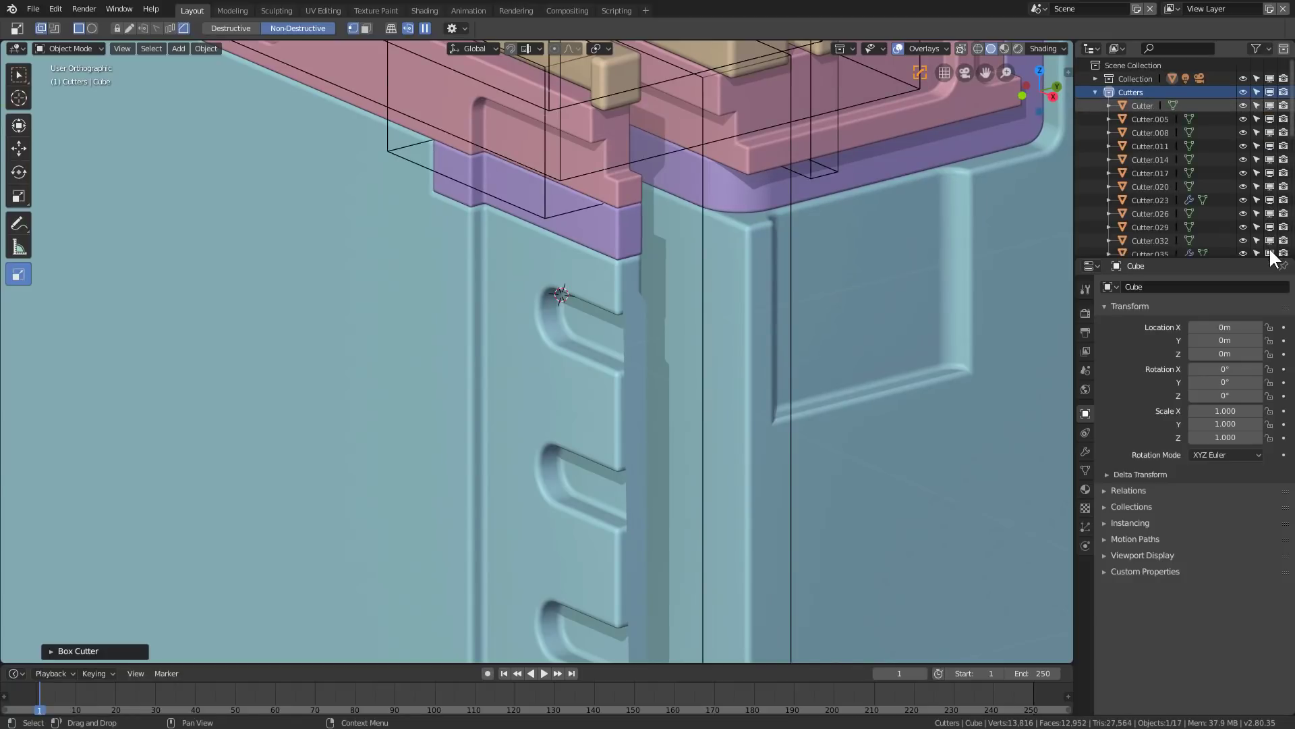
pyautogui.scroll(-7, 1267, 243)
pyautogui.moveTo(1269, 78); pyautogui.dragTo(1273, 251)
pyautogui.scroll(-5, 1273, 251)
pyautogui.moveTo(1271, 168); pyautogui.dragTo(1272, 235)
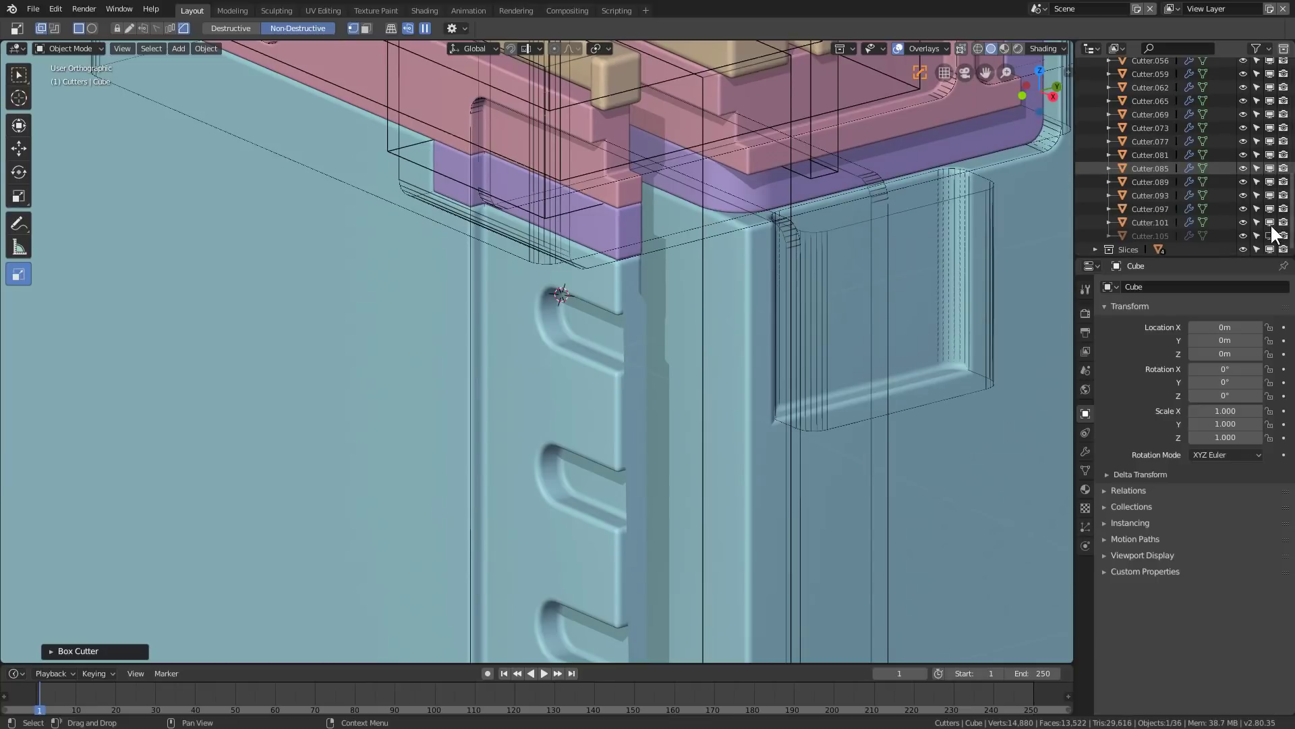
# Step: Move the ladder-slot array cutter along the Y axis to about -1.0033 m so the slots shift on the corner edge
pyautogui.click(657, 343)
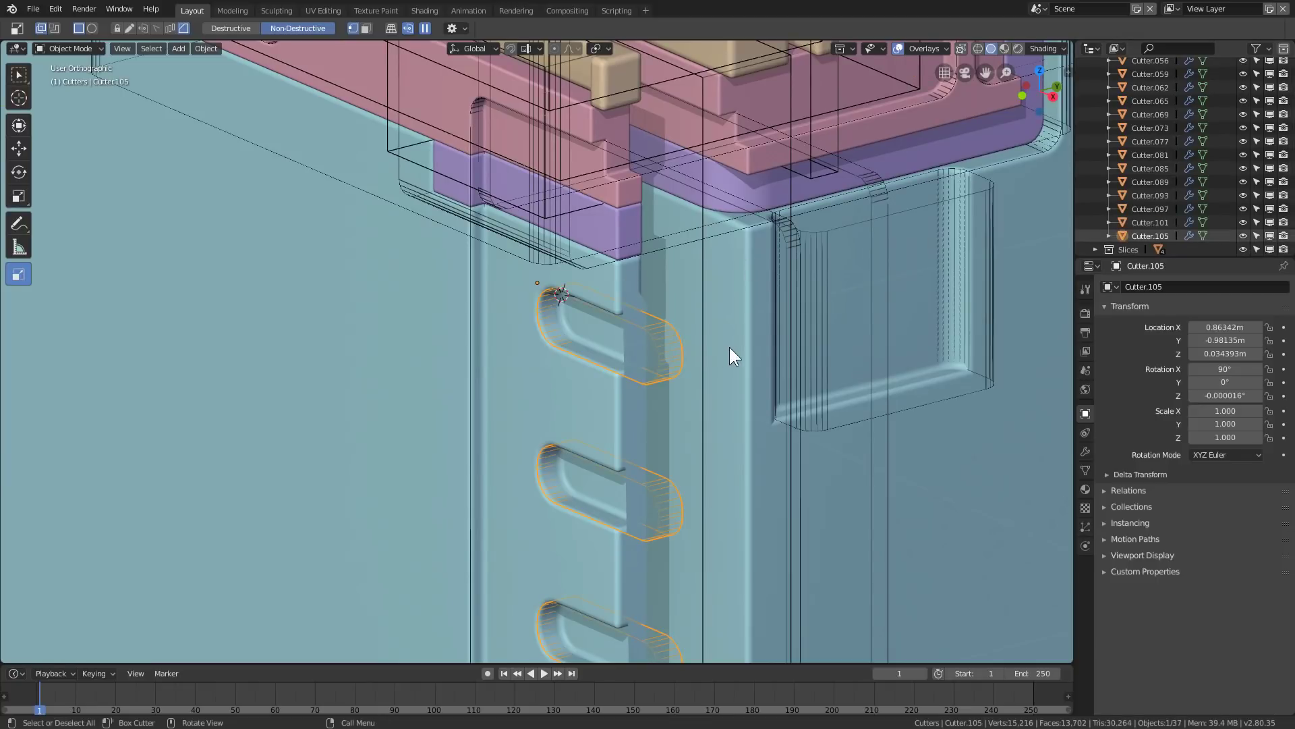
pyautogui.moveTo(730, 347); pyautogui.dragTo(719, 354, button='middle')
pyautogui.press('g')
pyautogui.press('x')
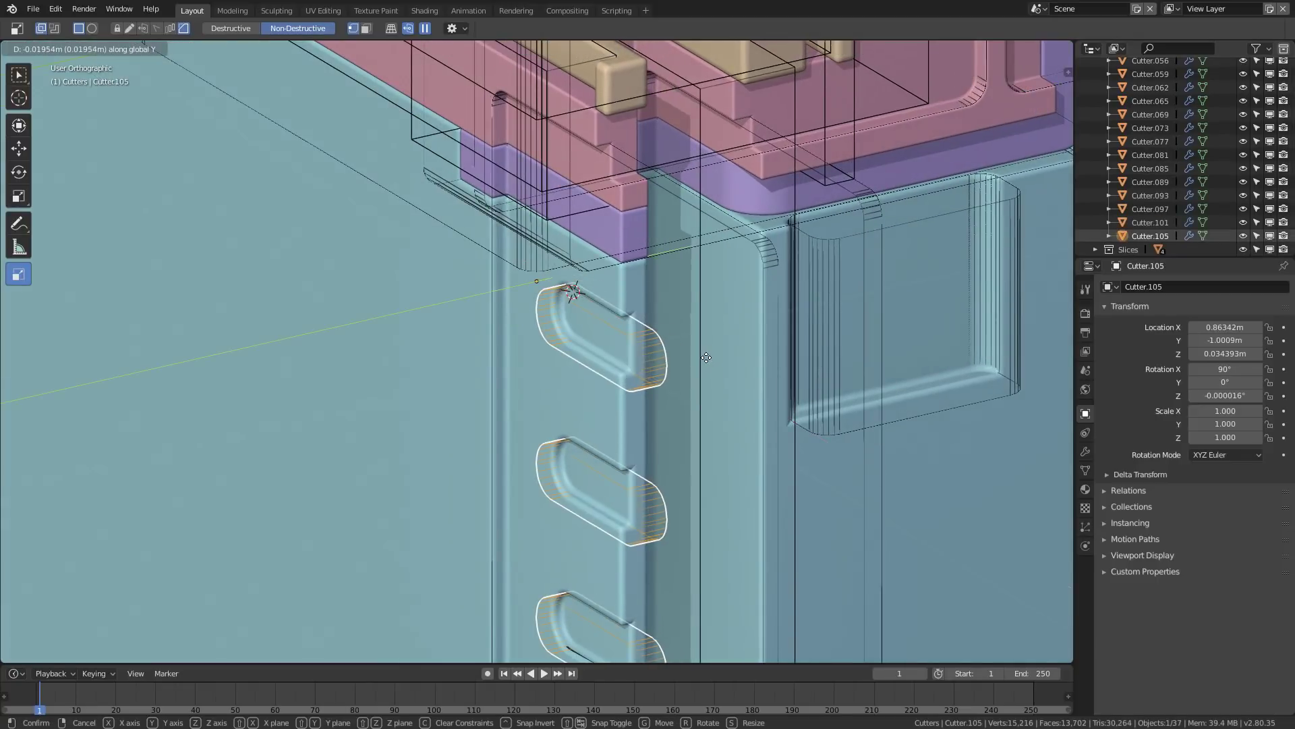
pyautogui.click(653, 348)
pyautogui.moveTo(654, 347); pyautogui.dragTo(505, 395, button='middle')
pyautogui.scroll(-1, 504, 396)
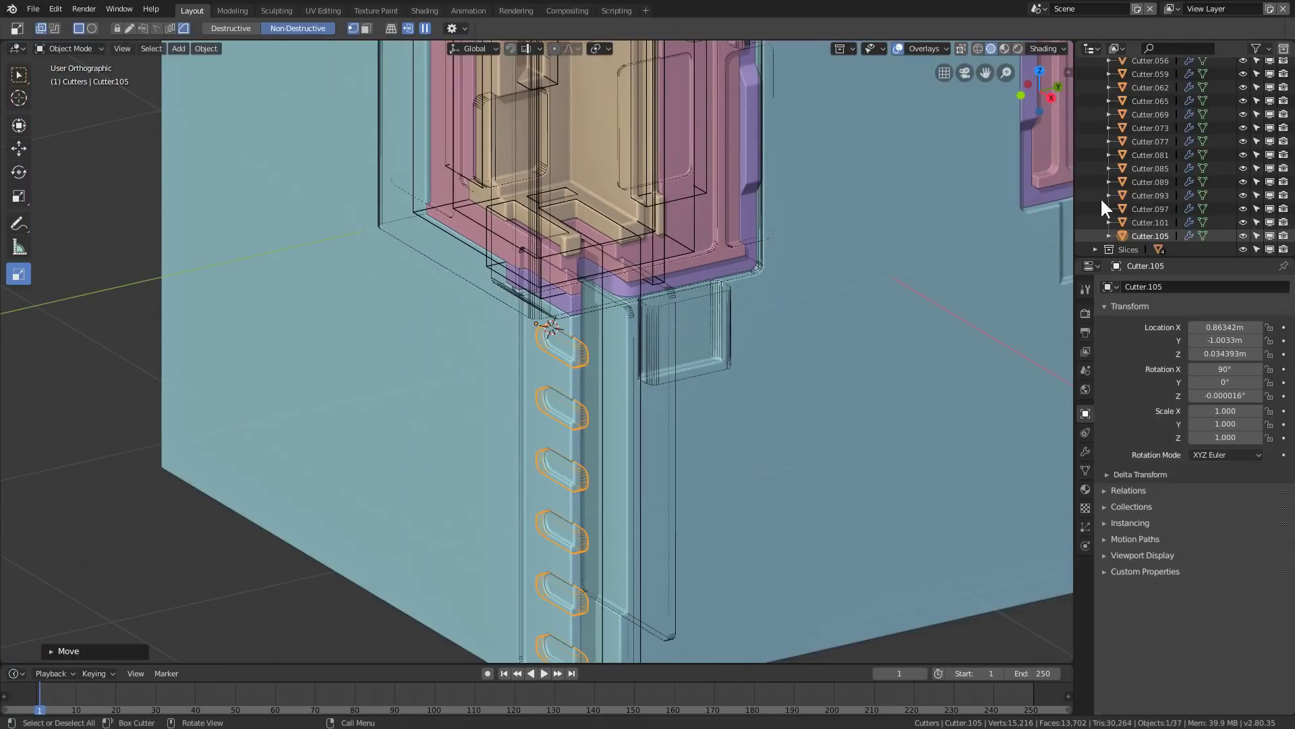
# Step: Collapse and hide the Cutters collection, and maximize the 3D viewport
pyautogui.scroll(10, 1205, 107)
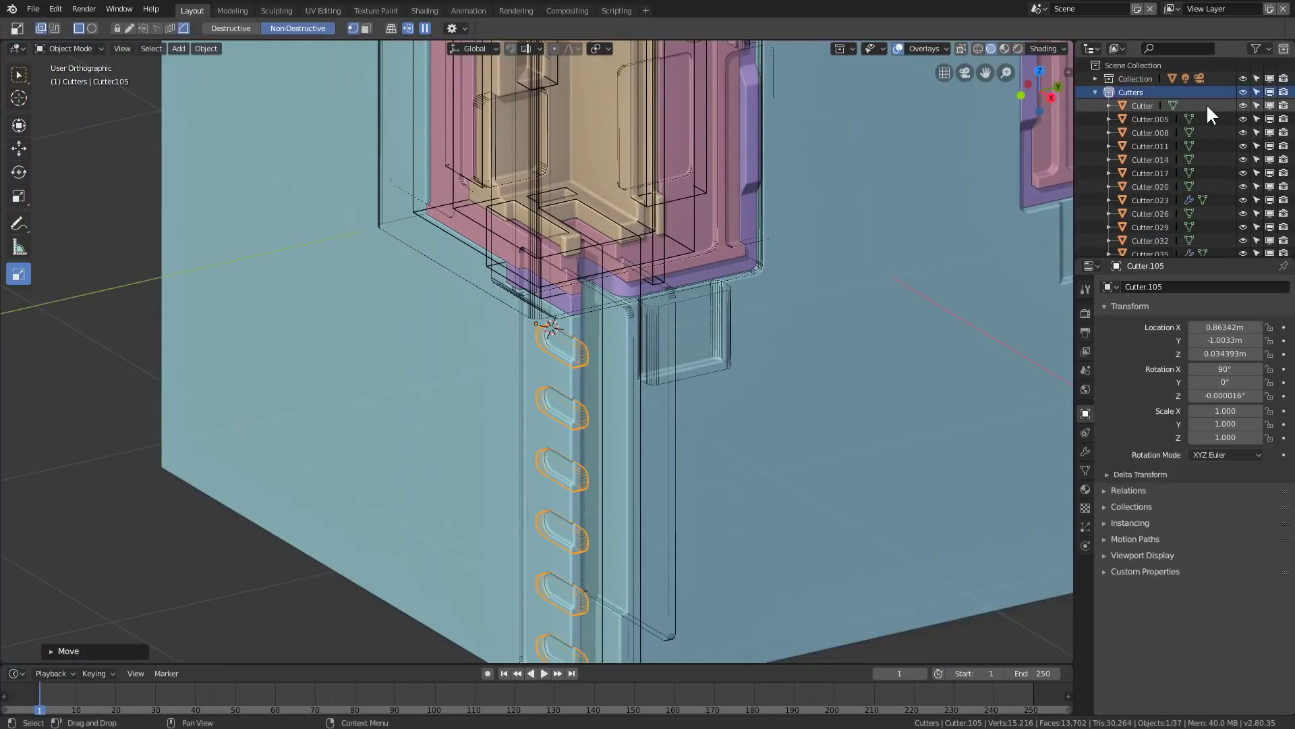
pyautogui.click(1095, 92)
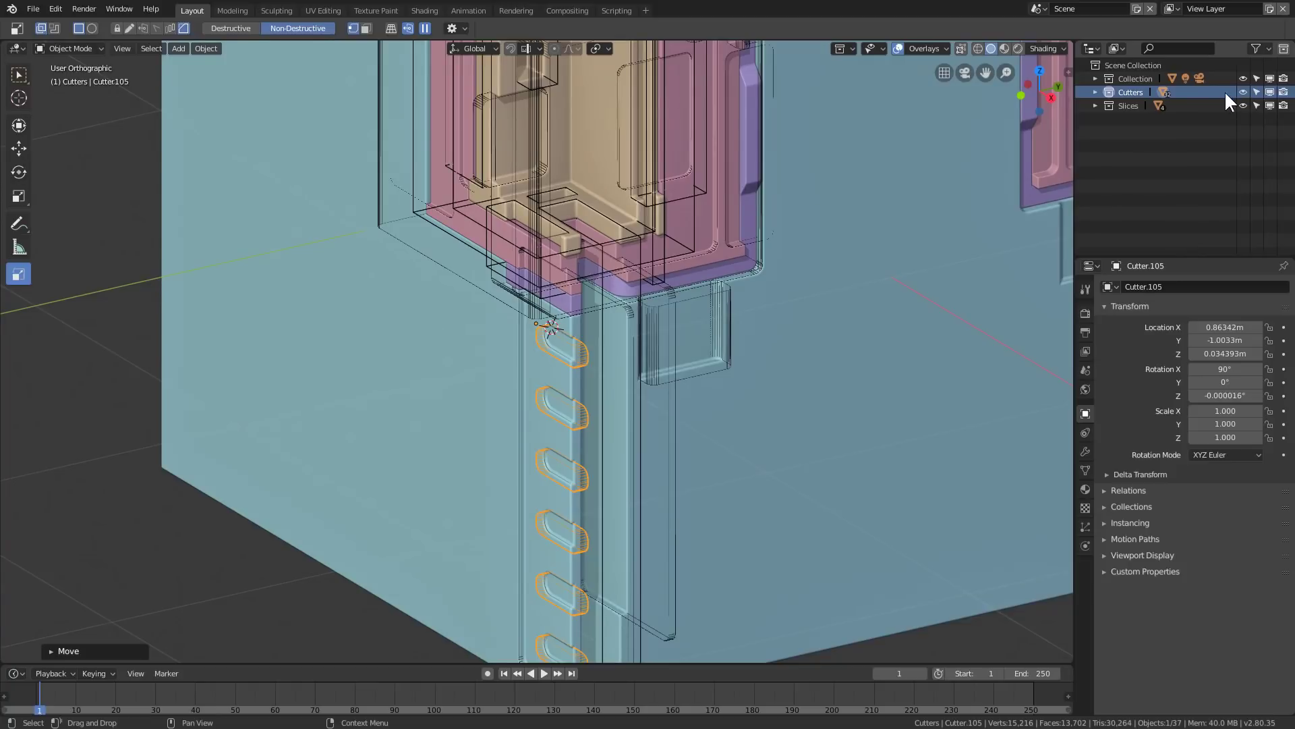
pyautogui.click(1244, 91)
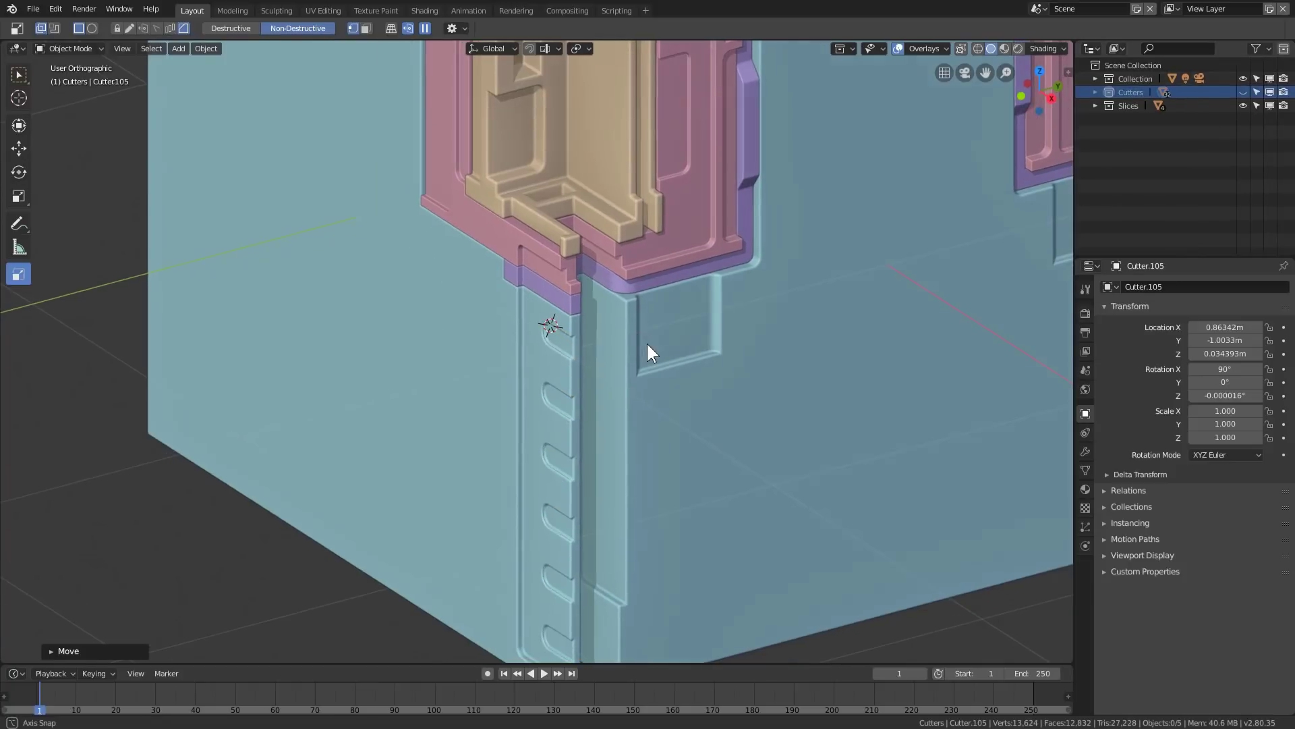
pyautogui.hotkey('ctrl', 'space')
pyautogui.scroll(-5, 658, 365)
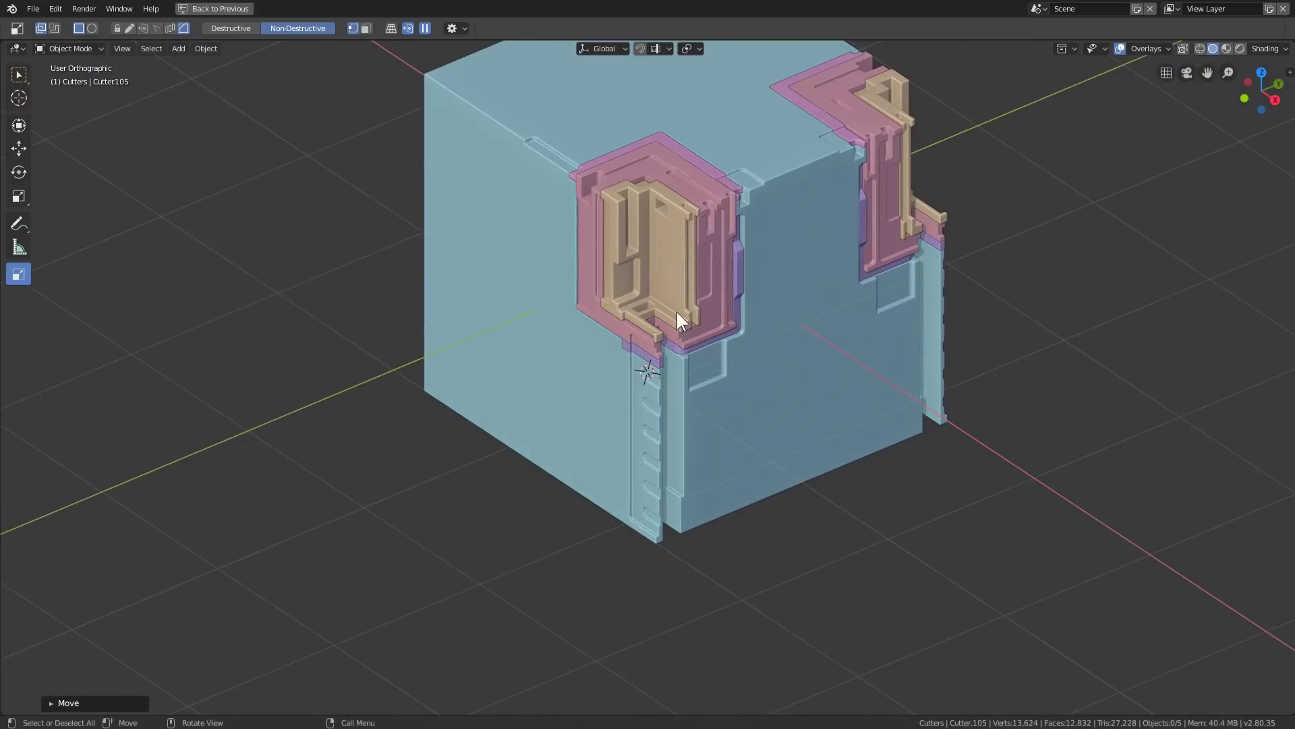
# Step: Select the cube and draw a narrow upright box cutter on its side face, near the plain vertical corner away from the slices
pyautogui.scroll(3, 584, 325)
pyautogui.moveTo(584, 325)
pyautogui.keyDown('shift'); pyautogui.mouseDown(button='middle')
pyautogui.moveTo(447, 250)
pyautogui.moveTo(565, 323)
pyautogui.mouseUp(button='middle'); pyautogui.keyUp('shift')
pyautogui.scroll(1, 565, 323)
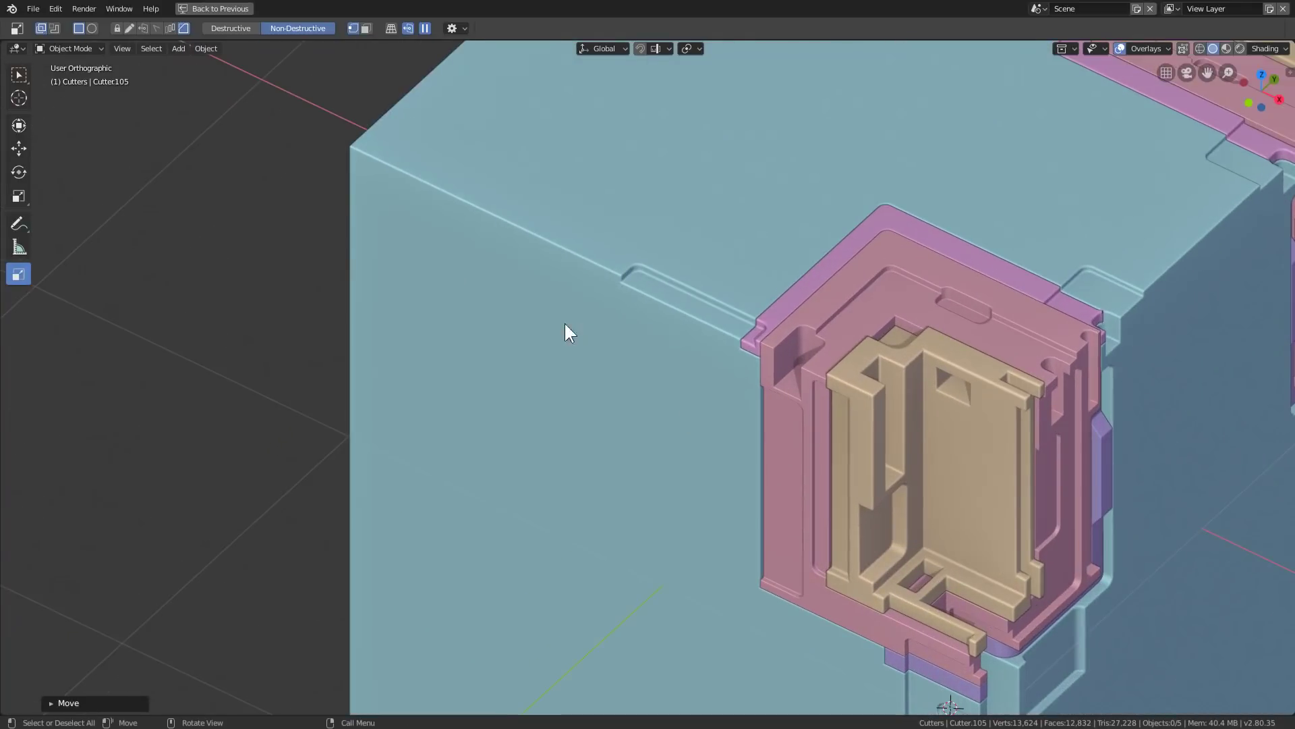
pyautogui.click(536, 271)
pyautogui.moveTo(395, 191); pyautogui.dragTo(405, 148)
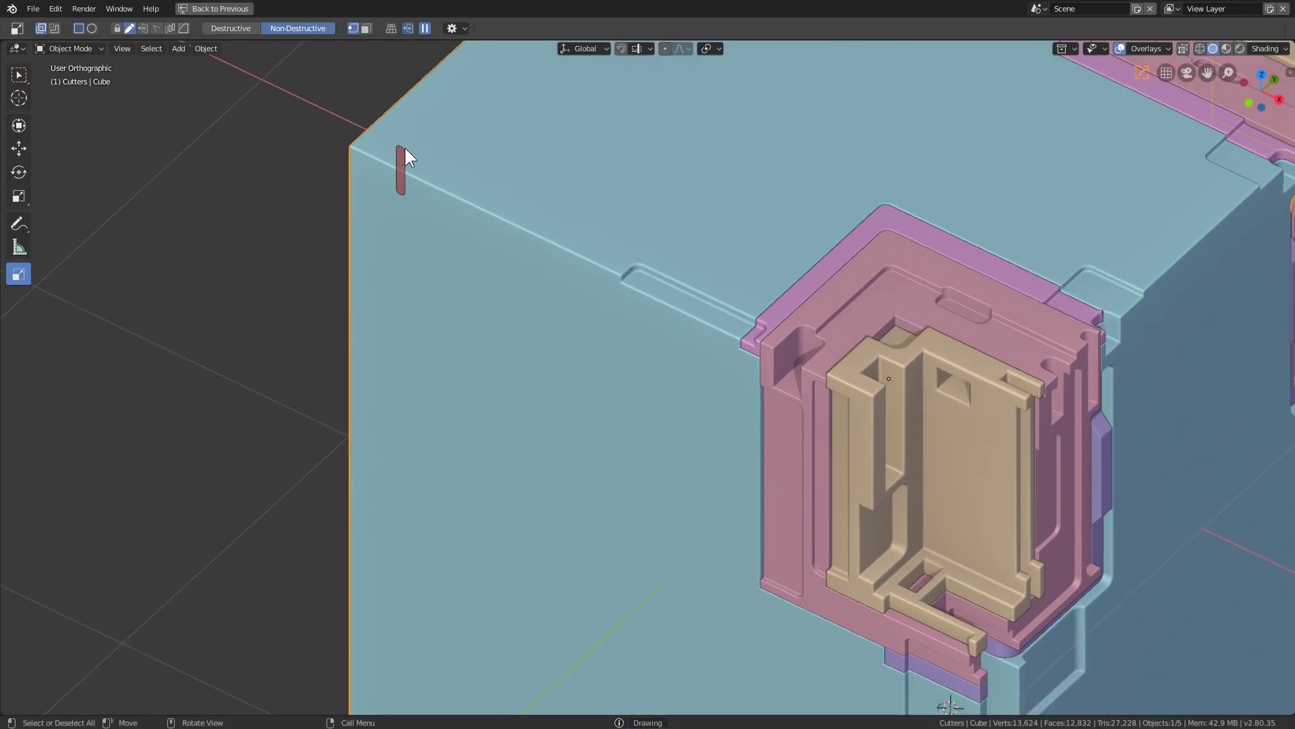
pyautogui.press('Escape')
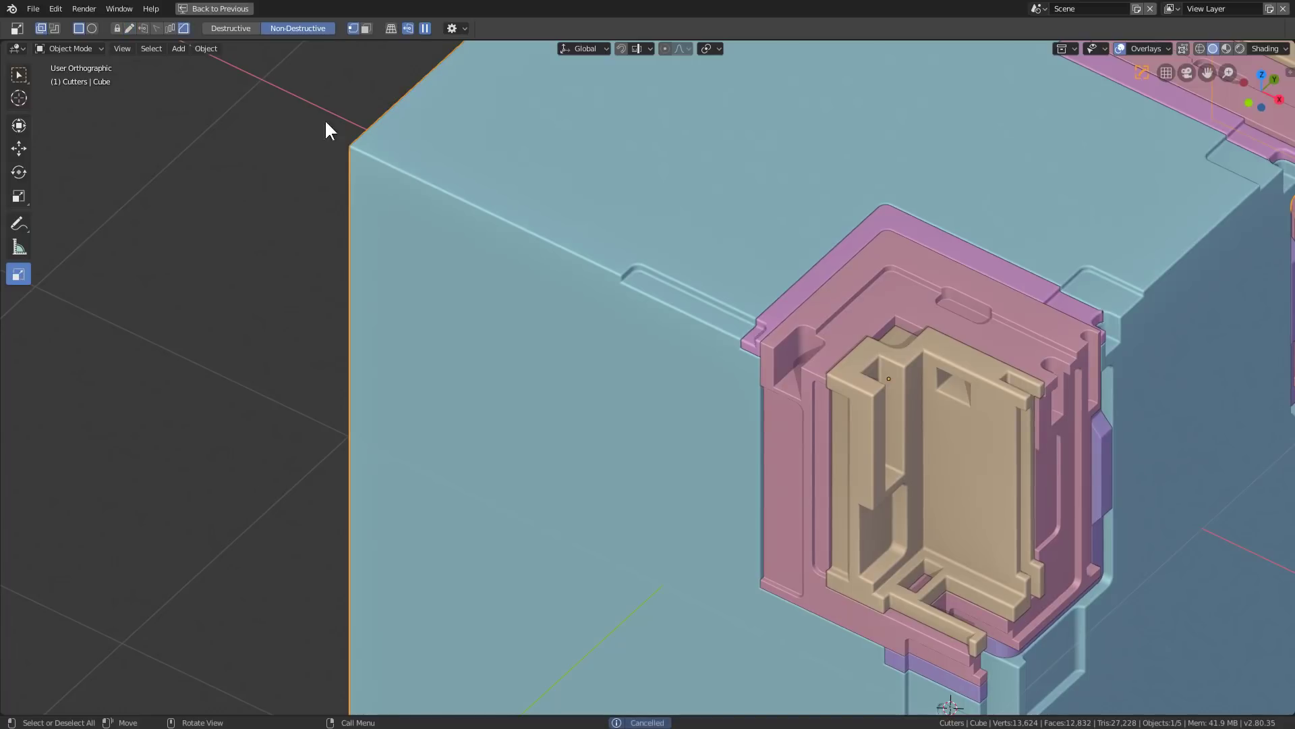
pyautogui.click(168, 27)
pyautogui.moveTo(396, 213); pyautogui.dragTo(406, 148)
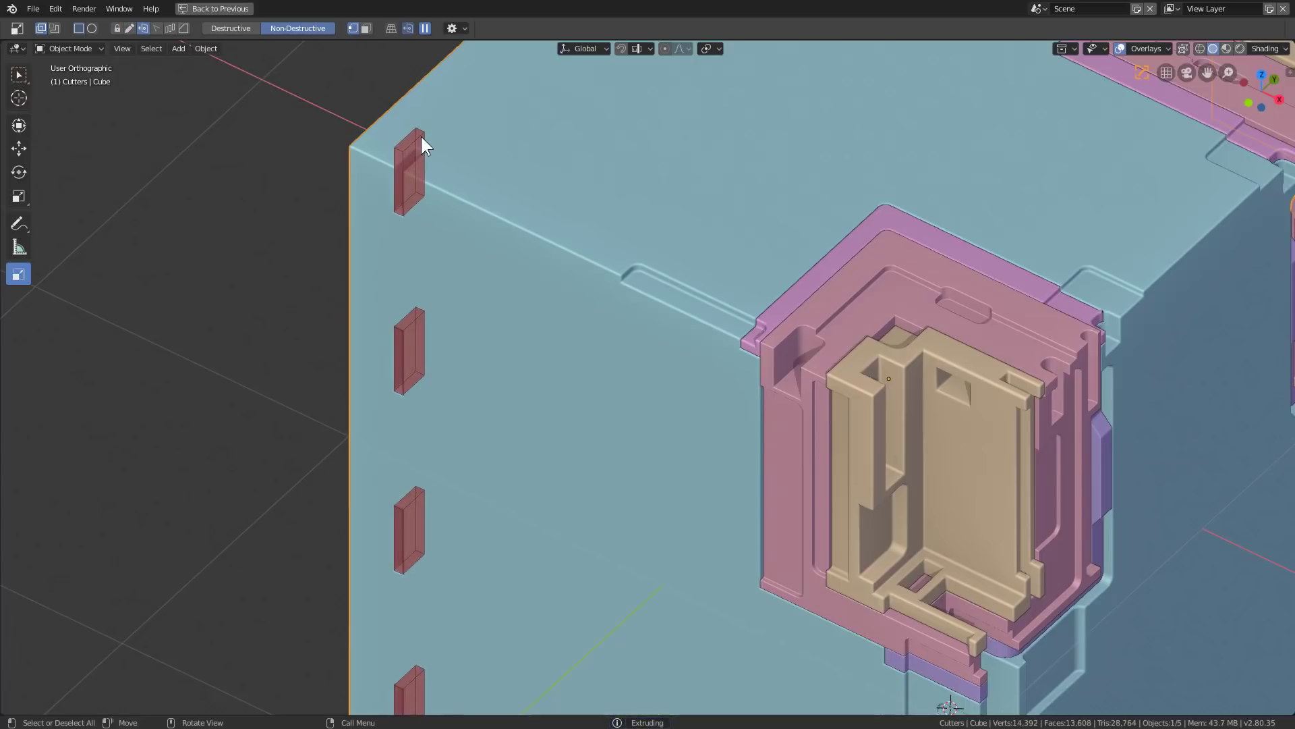
# Step: Adjust the box cutter's depth, array it vertically into six spaced copies down the side face, and lock the shape
pyautogui.moveTo(419, 135); pyautogui.dragTo(418, 143)
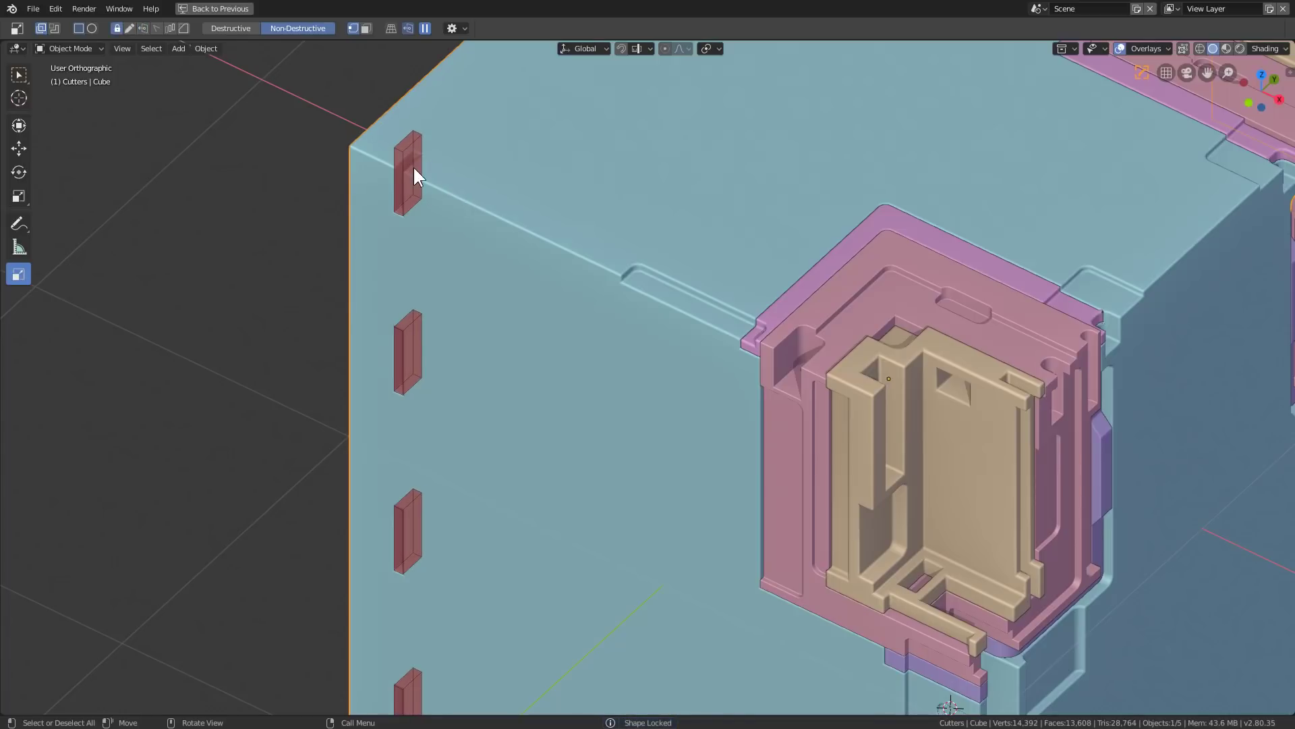
pyautogui.press('v')
pyautogui.press('v')
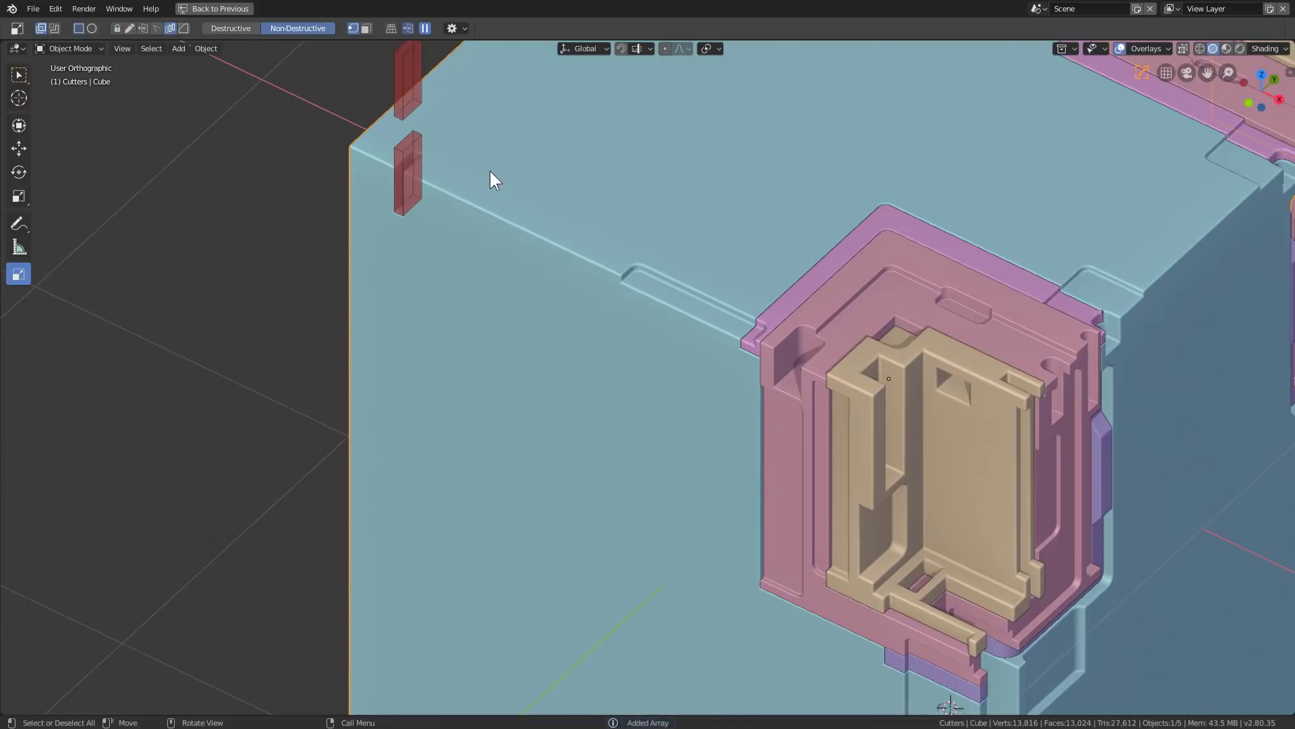
pyautogui.moveTo(467, 169)
pyautogui.mouseDown()
pyautogui.moveTo(440, 168)
pyautogui.moveTo(480, 172)
pyautogui.mouseUp()
pyautogui.press('Tab')
pyautogui.scroll(-3, 435, 289)
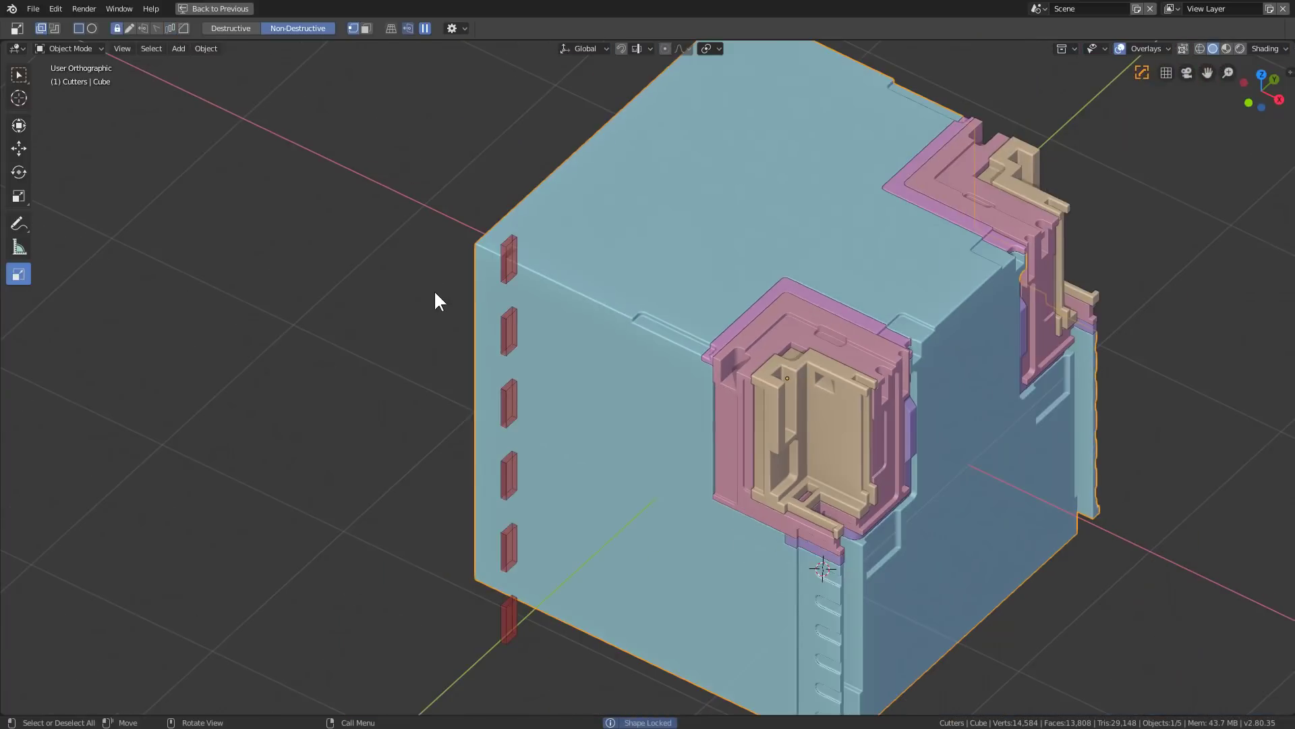
pyautogui.scroll(1, 503, 276)
pyautogui.moveTo(508, 237); pyautogui.dragTo(553, 277, button='middle')
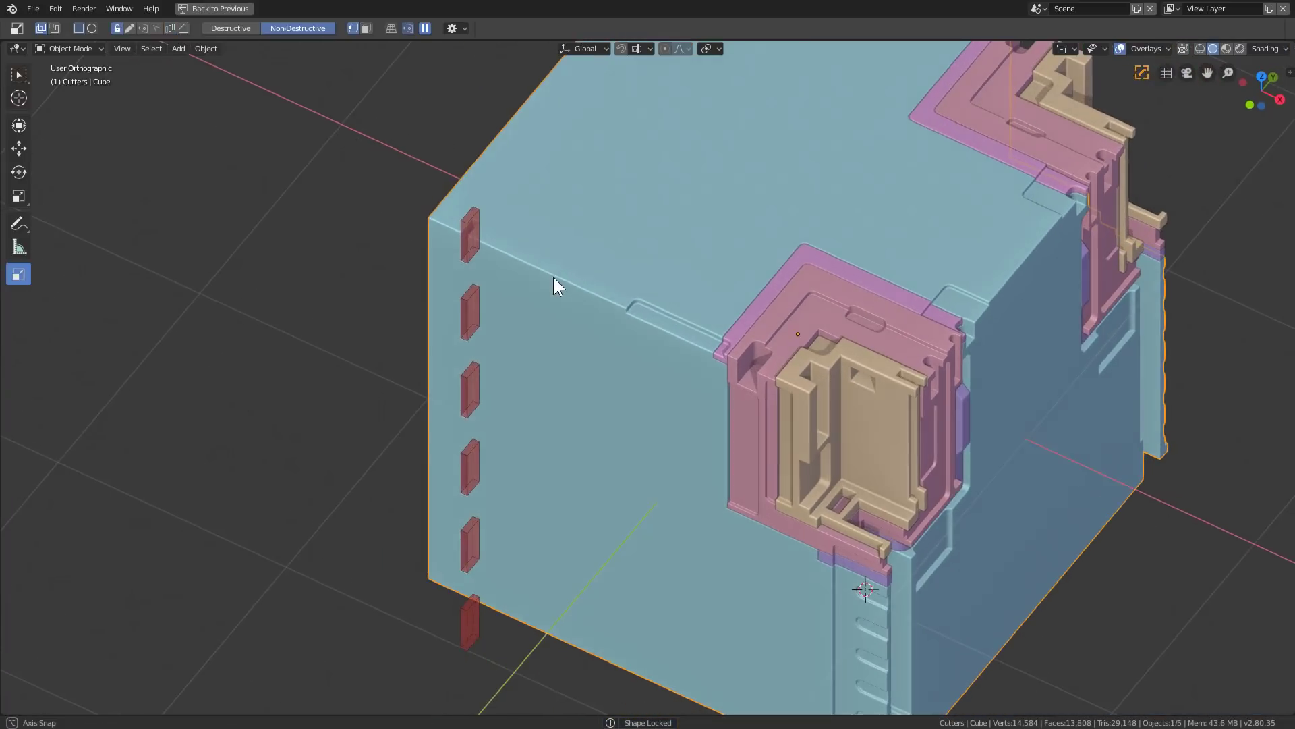
# Step: Apply the arrayed cut and move its cutter along the X axis toward the cube's vertical corner
pyautogui.click(470, 226)
pyautogui.press('g')
pyautogui.press('x')
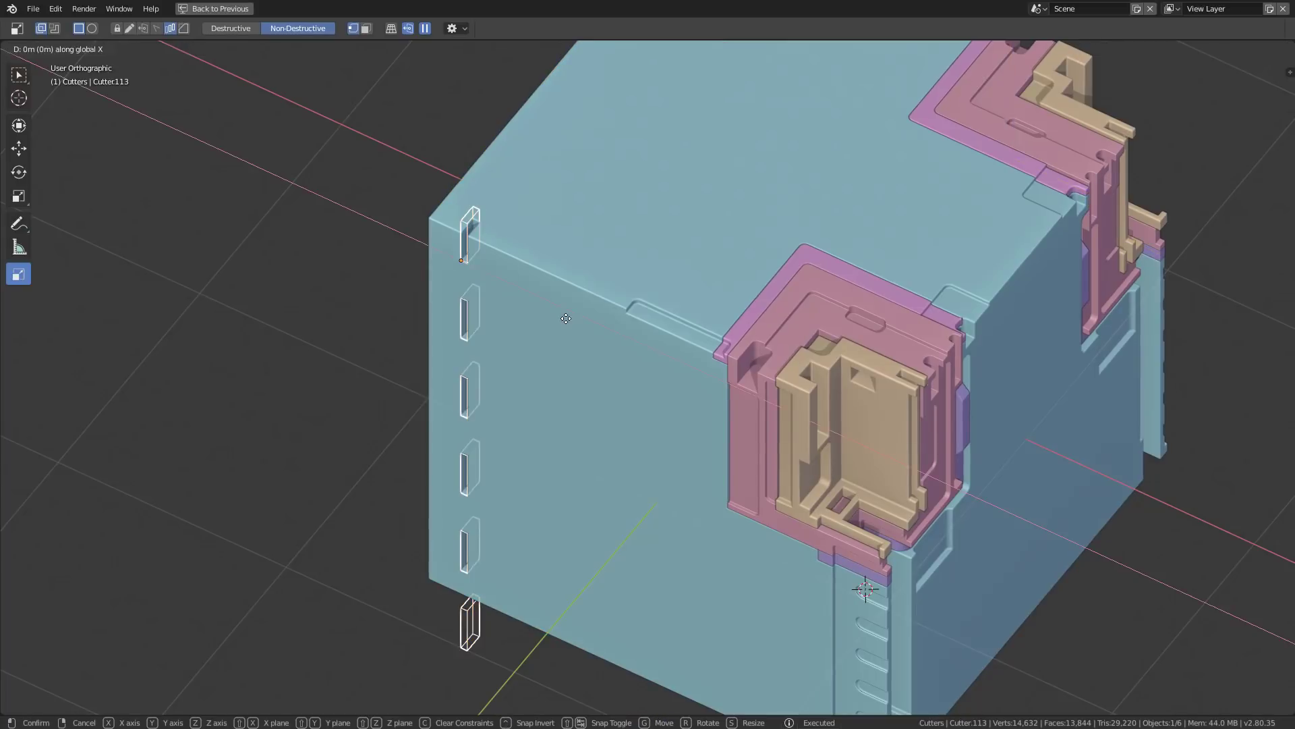
pyautogui.click(536, 297)
pyautogui.moveTo(526, 312); pyautogui.dragTo(440, 394, button='middle')
# Step: Widen the notch cutter along X, shift it along X over the cube's vertical corner, and hide it
pyautogui.press('s')
pyautogui.press('x')
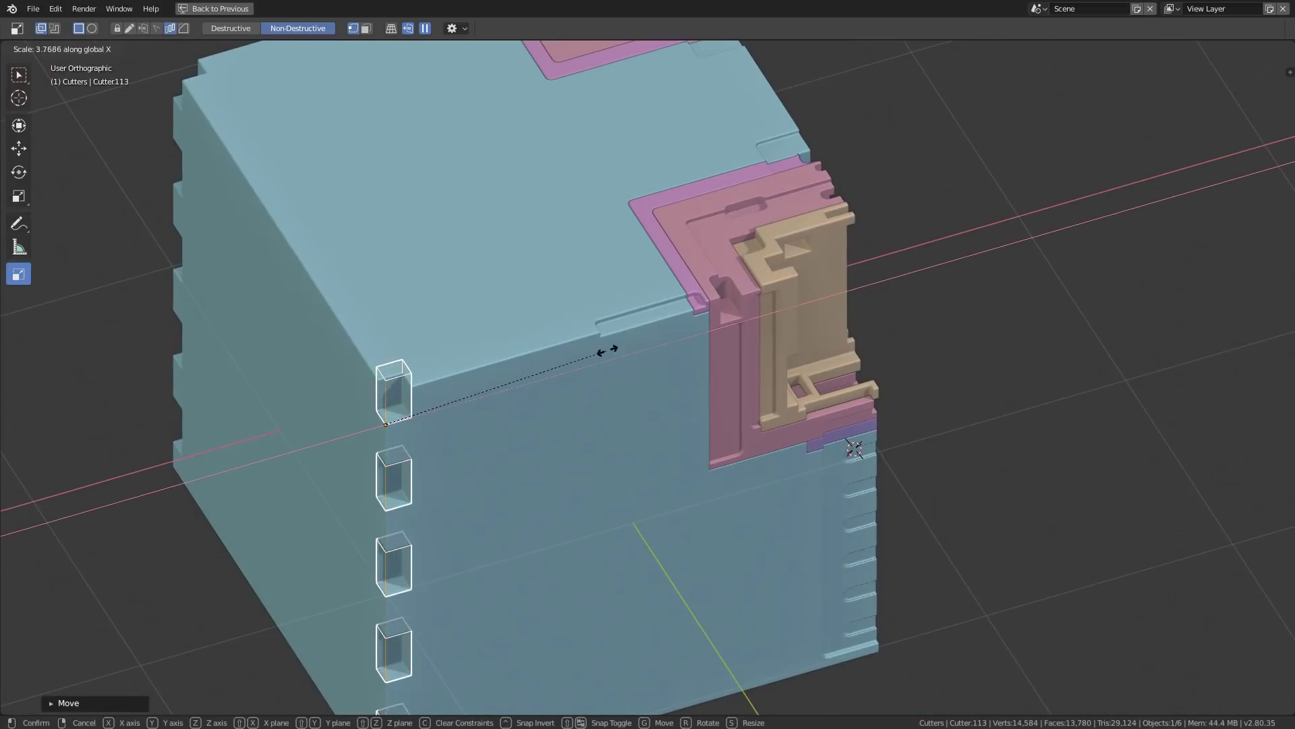
pyautogui.click(645, 331)
pyautogui.press('g')
pyautogui.press('x')
pyautogui.click(629, 330)
pyautogui.press('h')
pyautogui.moveTo(691, 363); pyautogui.dragTo(555, 371, button='middle')
pyautogui.moveTo(556, 371); pyautogui.dragTo(520, 370, button='middle')
# Step: Select the cube and cut a dense vertical array of thin horizontal grooves down the full height of the notched corner
pyautogui.click(529, 383)
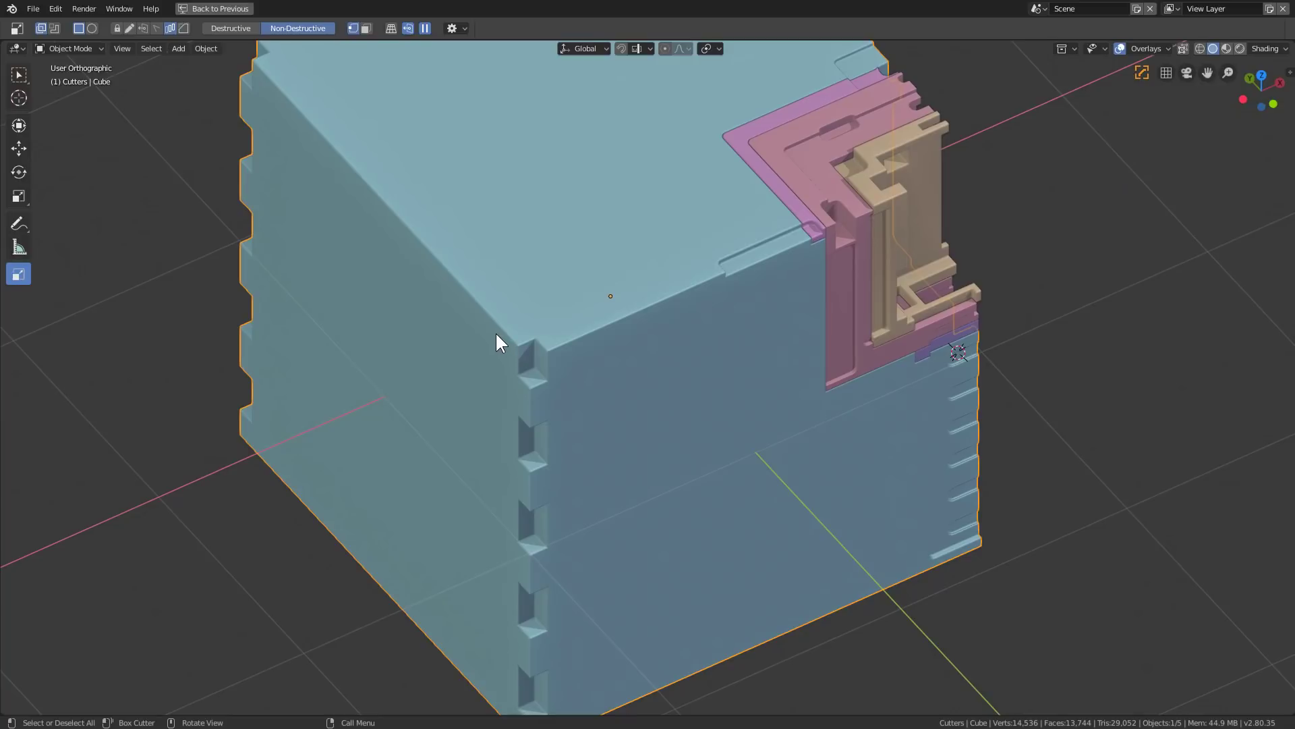
pyautogui.moveTo(497, 335)
pyautogui.mouseDown()
pyautogui.moveTo(555, 395)
pyautogui.moveTo(556, 420)
pyautogui.moveTo(581, 428)
pyautogui.mouseUp()
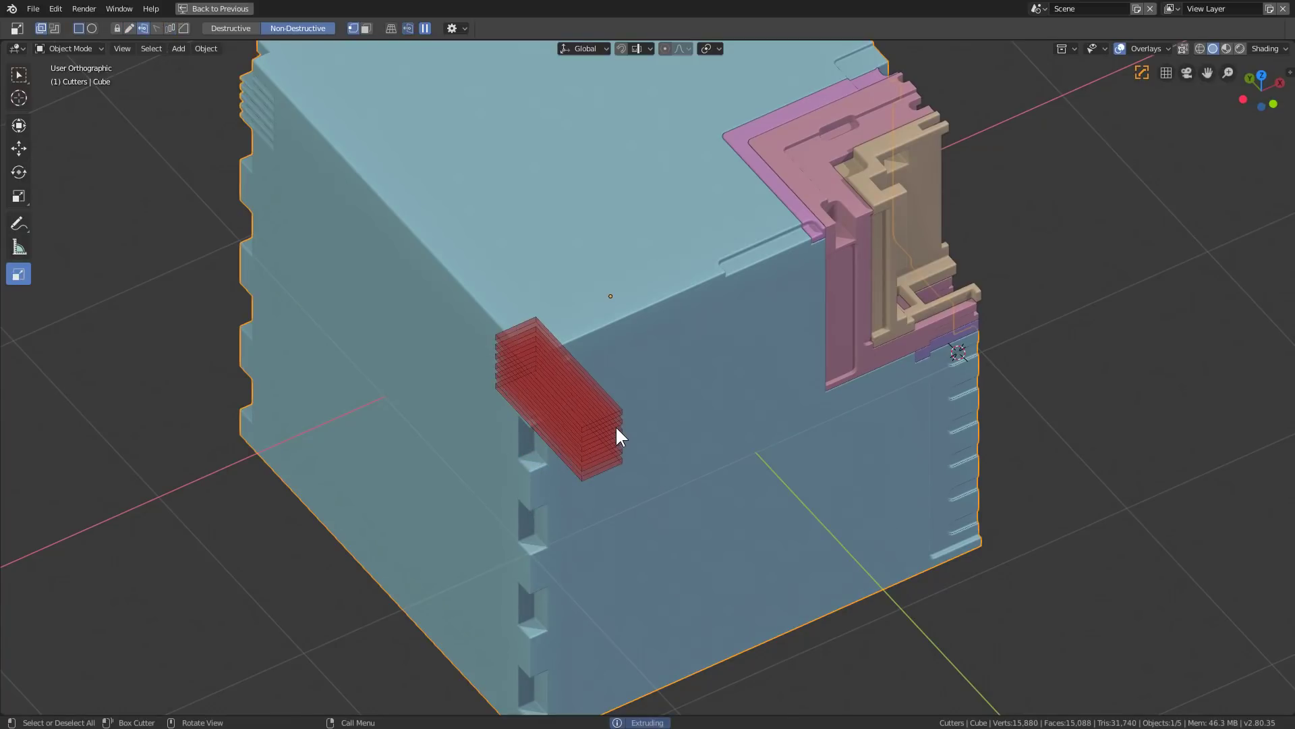
pyautogui.press('v')
pyautogui.scroll(8, 614, 425)
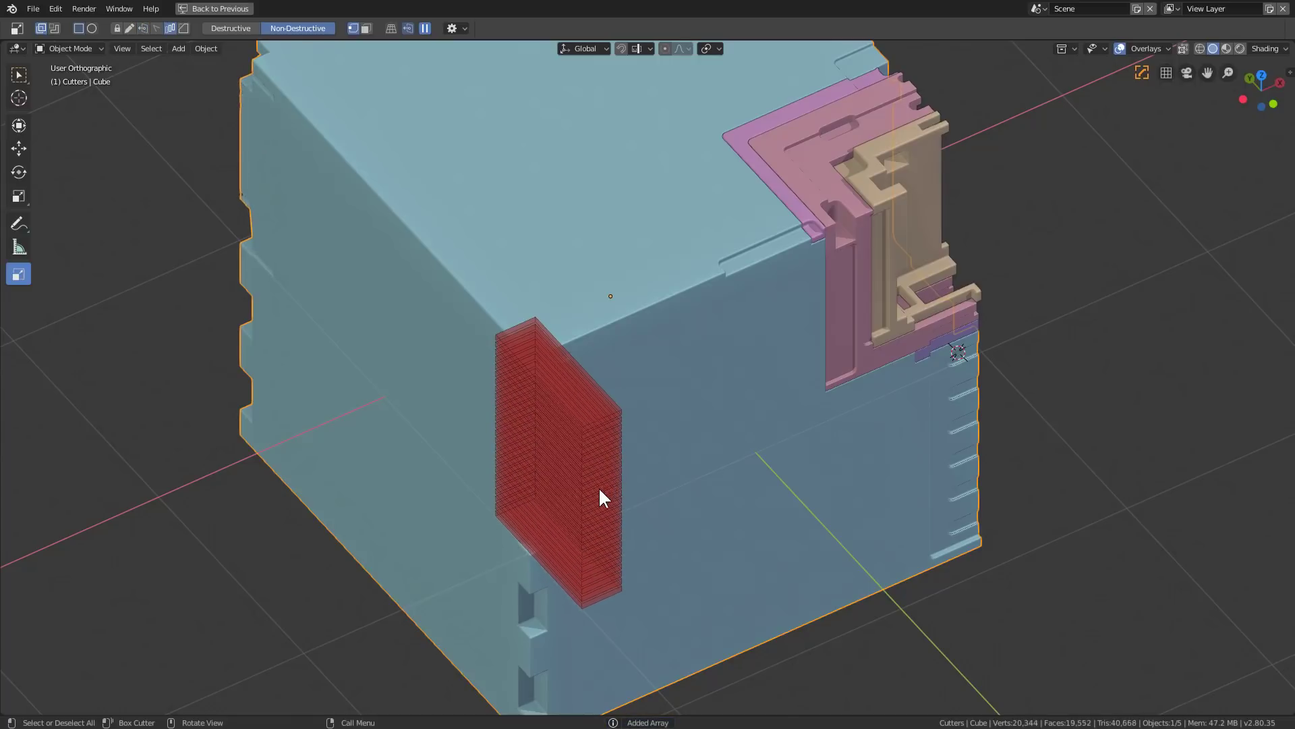
pyautogui.scroll(6, 600, 493)
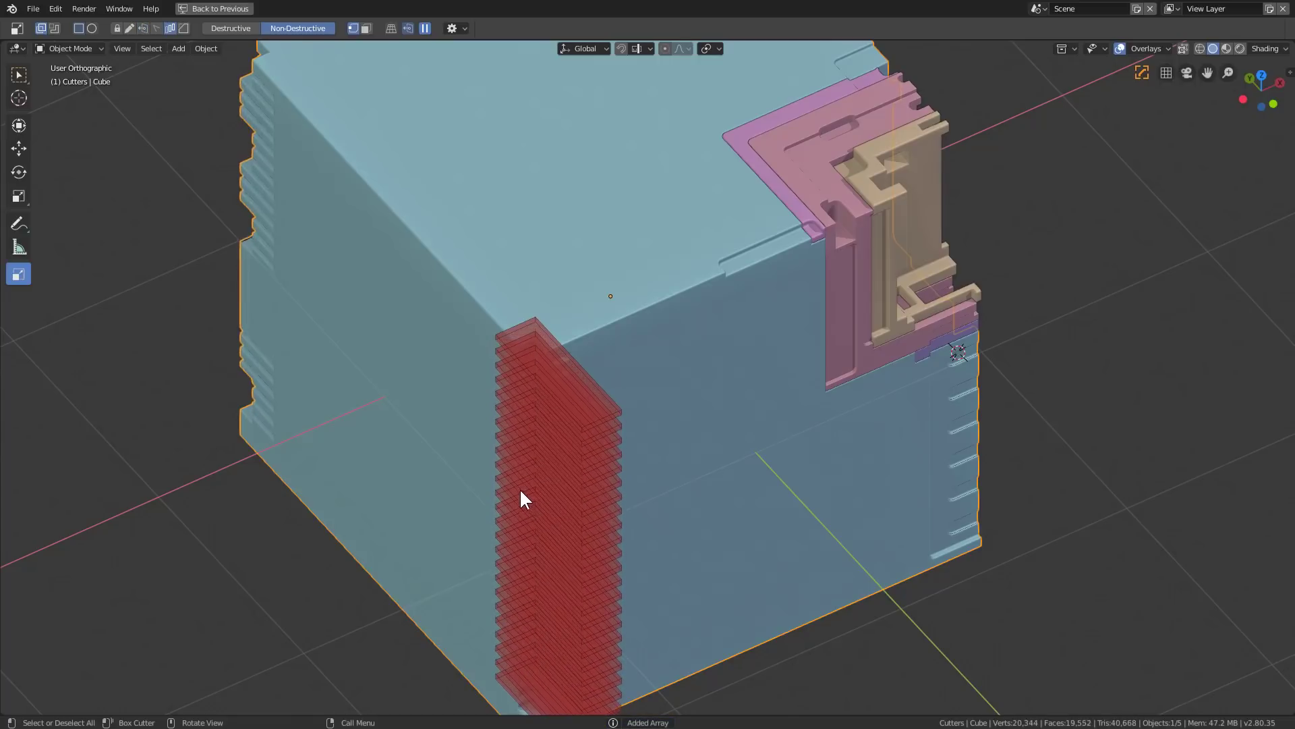
pyautogui.click(568, 451)
pyautogui.moveTo(568, 447); pyautogui.dragTo(557, 277, button='middle')
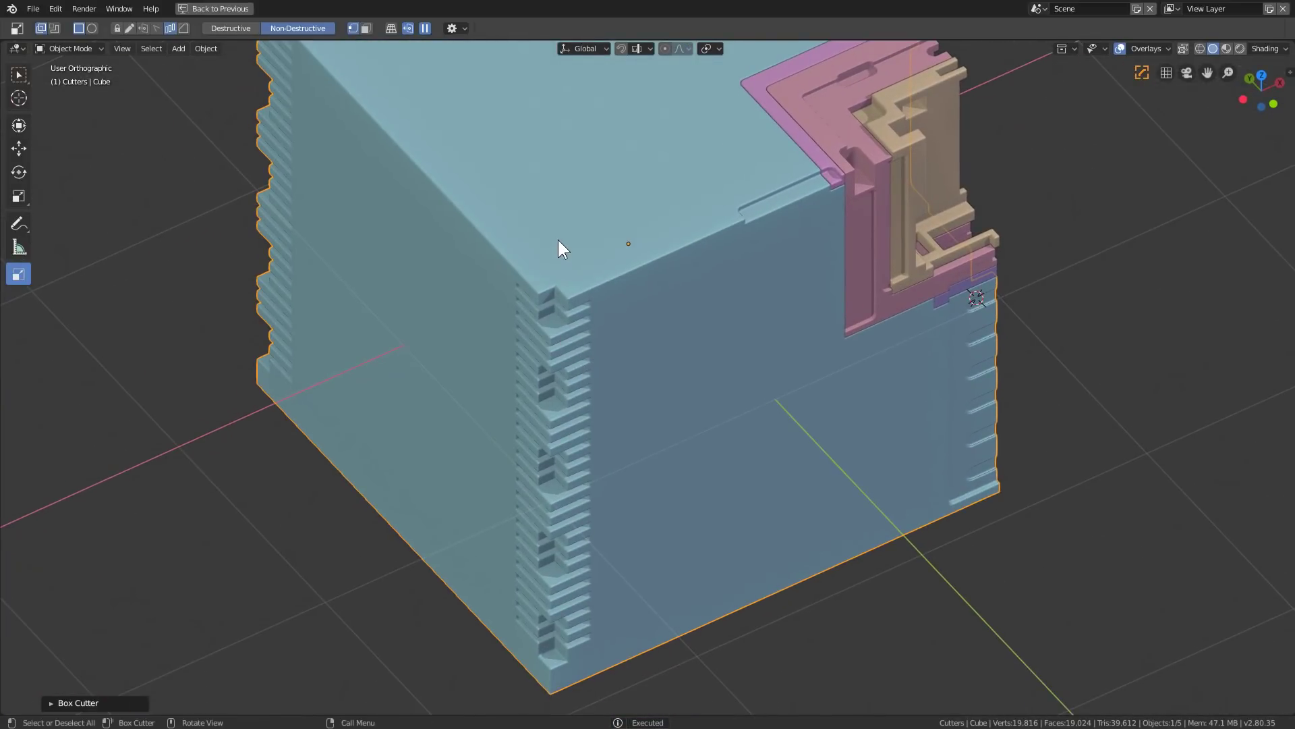
# Step: Slice off the cube's grooved vertical corner with a square box running past the full height of the cube
pyautogui.moveTo(557, 241); pyautogui.dragTo(556, 374)
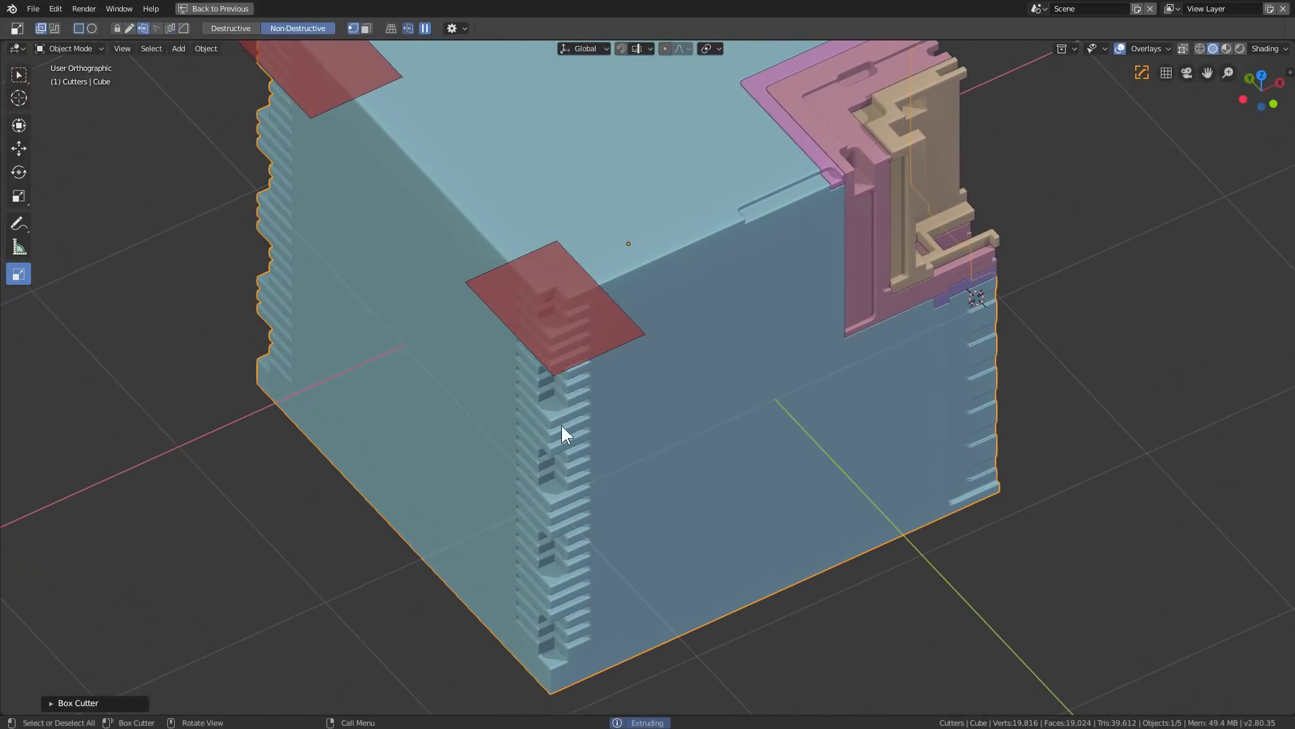
pyautogui.click(566, 507)
pyautogui.click(131, 29)
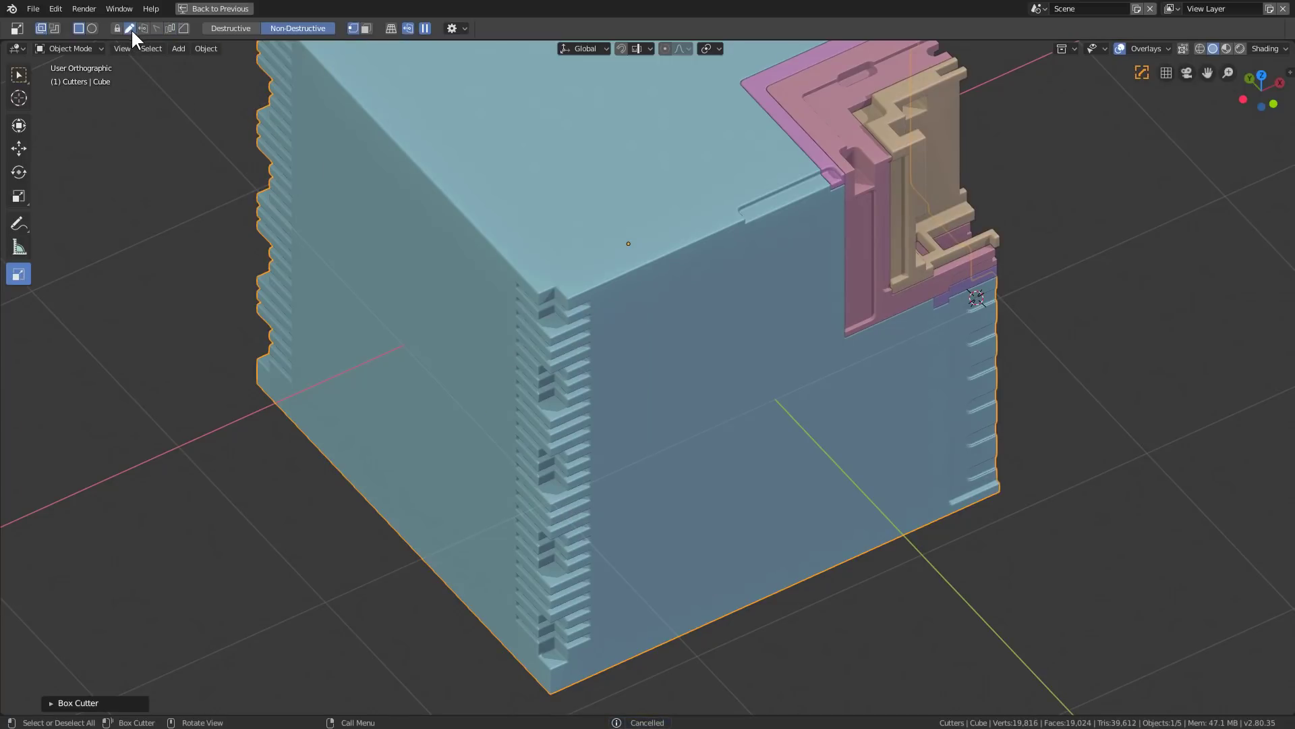
pyautogui.moveTo(570, 245); pyautogui.dragTo(533, 330)
pyautogui.scroll(-5, 570, 580)
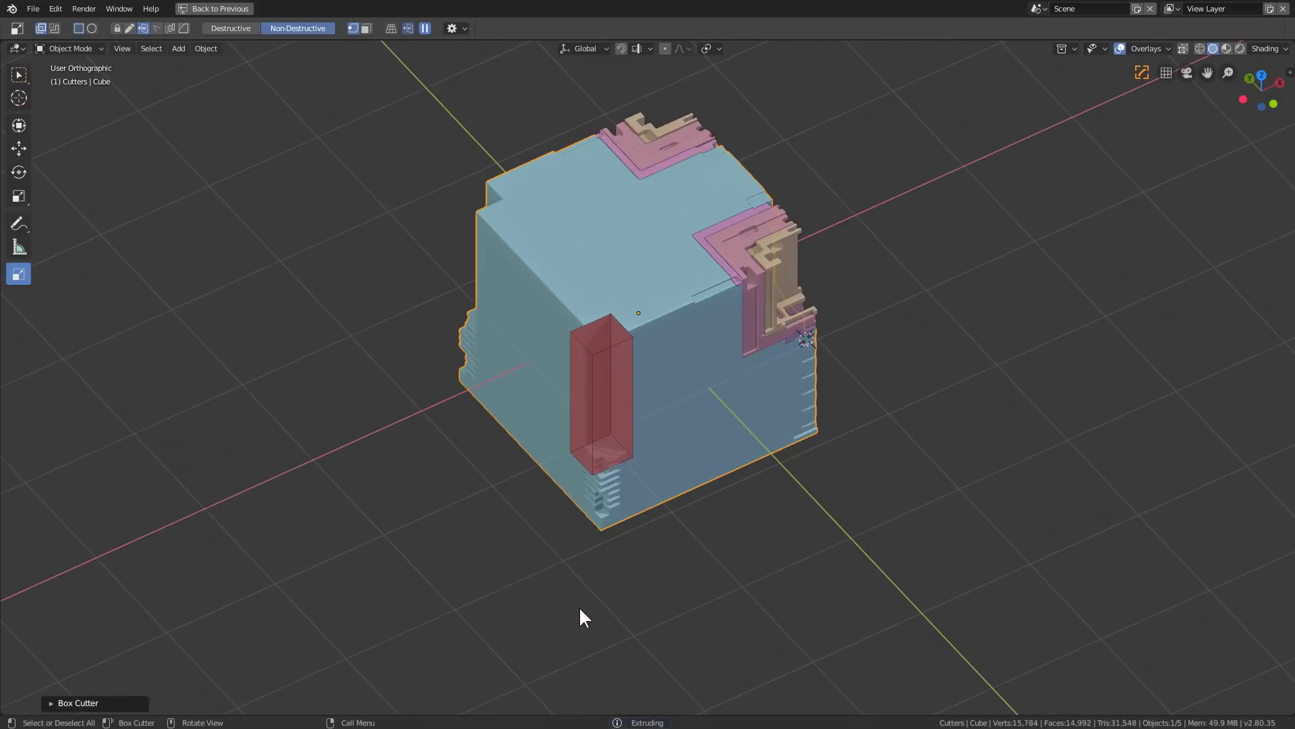
pyautogui.click(598, 699)
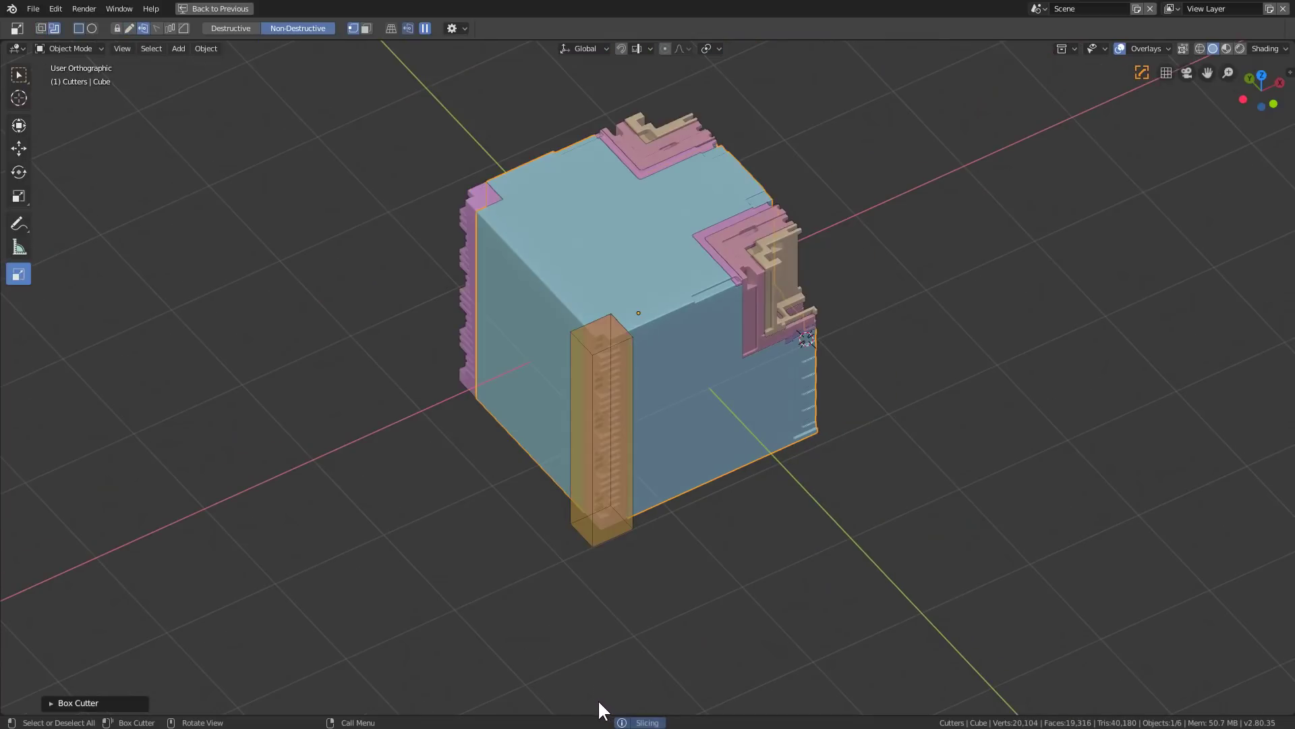
pyautogui.scroll(5, 556, 335)
# Step: Select the grooved corner slice and cut a rectangular pocket down into the inner corner of its top
pyautogui.click(556, 335)
pyautogui.moveTo(521, 329); pyautogui.dragTo(630, 373, button='middle')
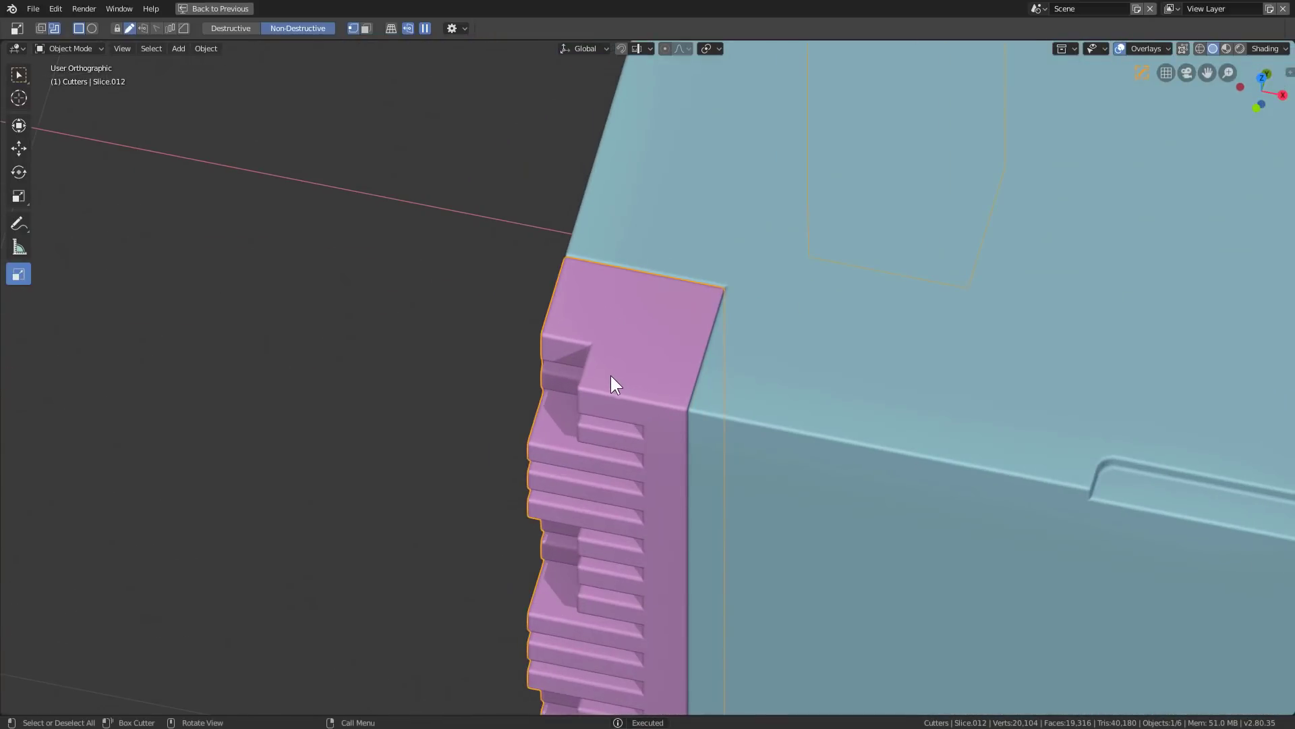
pyautogui.moveTo(602, 375); pyautogui.dragTo(775, 238)
pyautogui.click(773, 454)
pyautogui.scroll(-10, 776, 472)
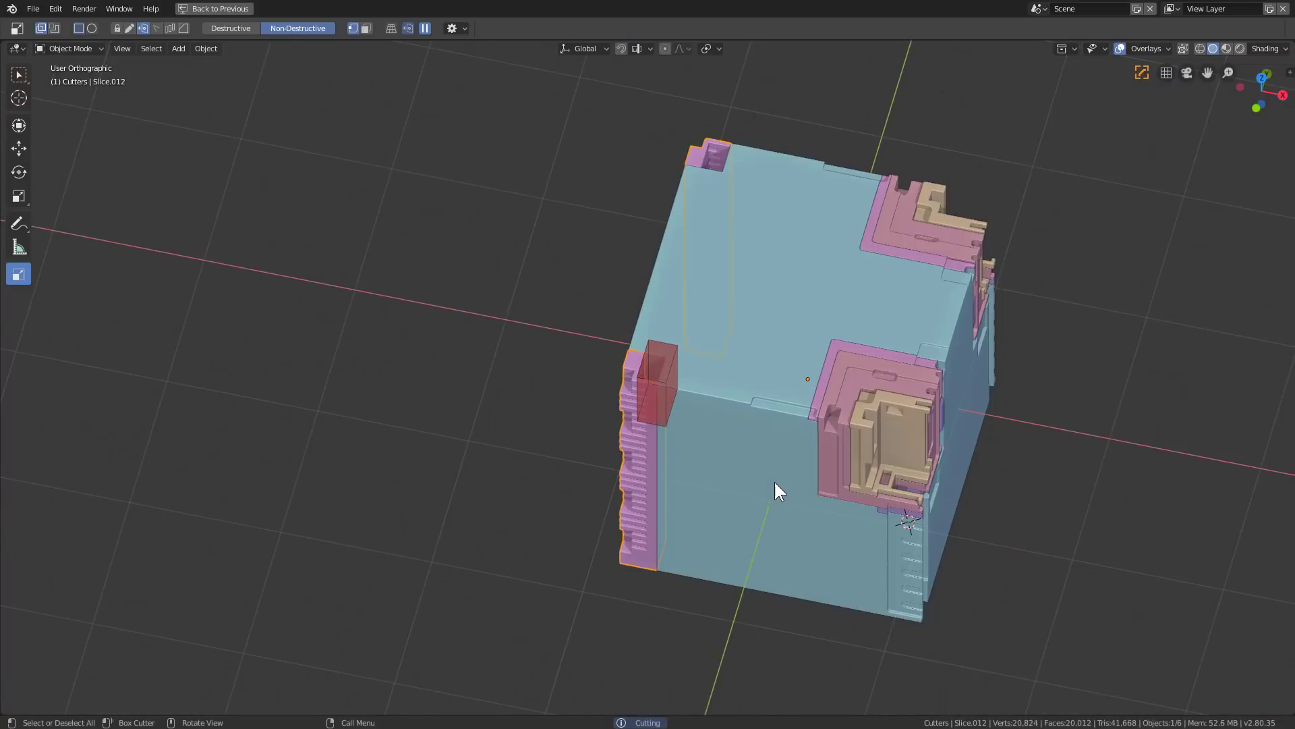
pyautogui.scroll(12, 720, 414)
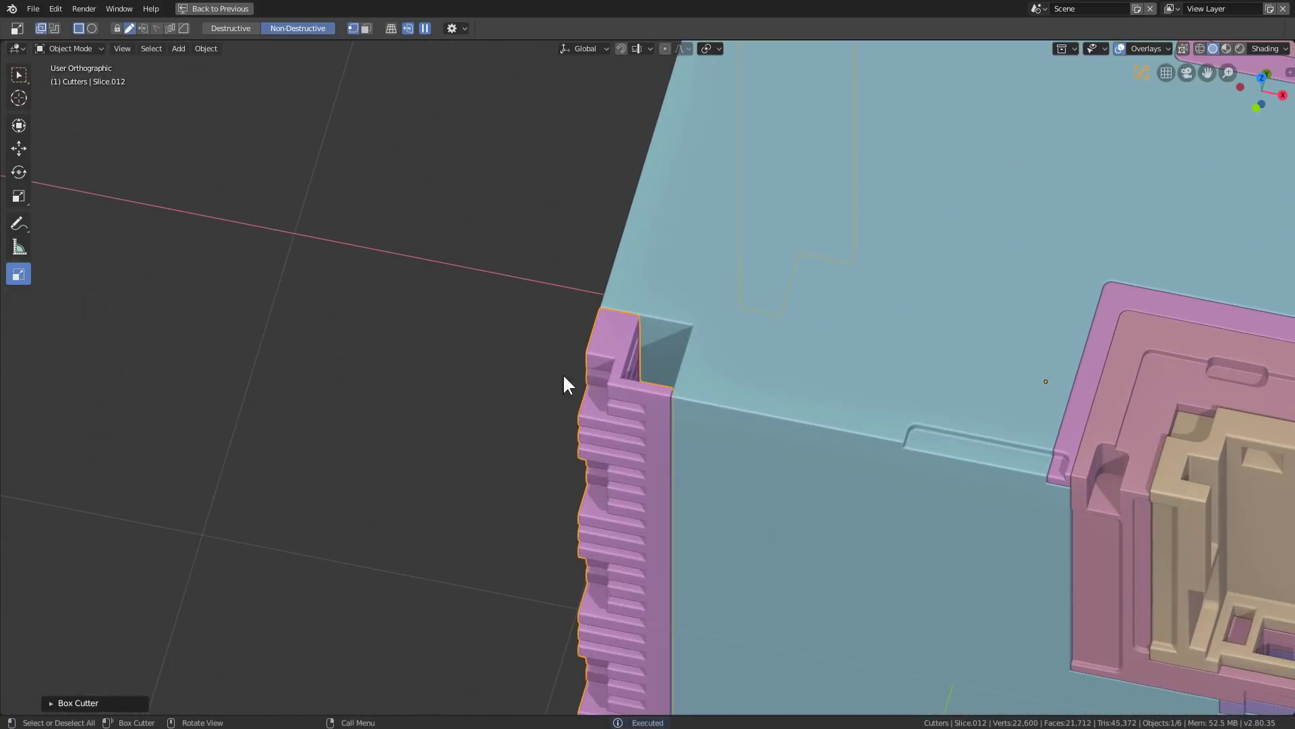
# Step: Cut a second, narrower slot down into the top of the grooved corner slice and sharpen the slice
pyautogui.moveTo(567, 384); pyautogui.dragTo(743, 354, button='middle')
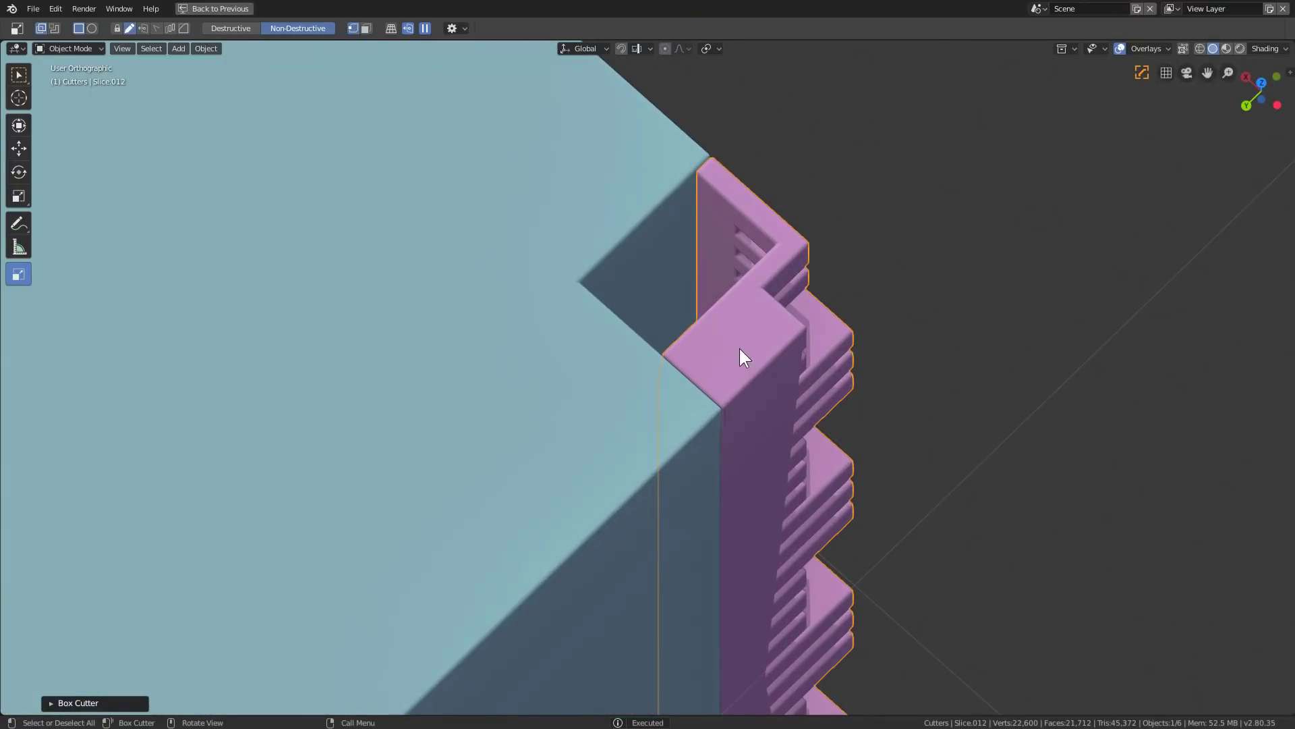
pyautogui.moveTo(742, 305); pyautogui.dragTo(670, 431)
pyautogui.click(670, 431)
pyautogui.moveTo(670, 431); pyautogui.dragTo(512, 337, button='middle')
pyautogui.press('q')
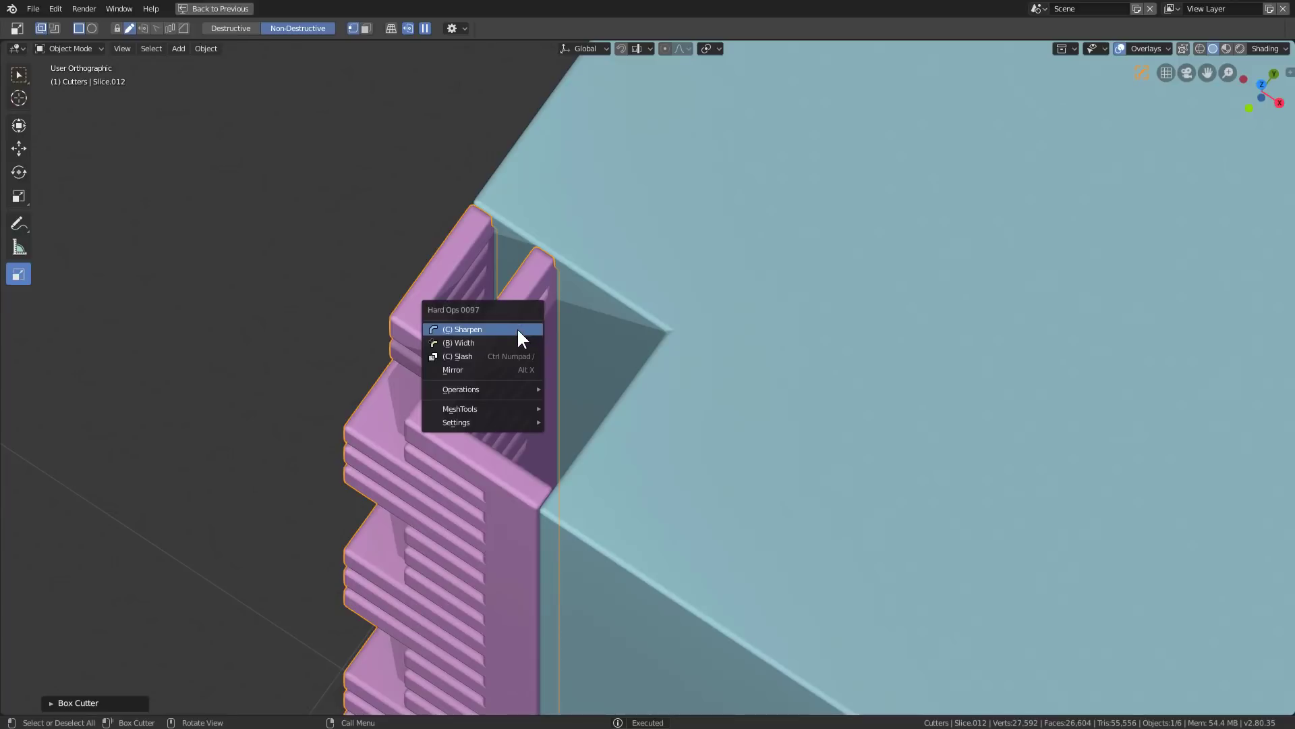
pyautogui.click(512, 335)
# Step: Slice a shallow square cap out of the cube around the top of the grooved corner column, then sharpen the new slice
pyautogui.click(530, 345)
pyautogui.moveTo(530, 345)
pyautogui.mouseDown(button='middle')
pyautogui.moveTo(593, 399)
pyautogui.moveTo(680, 385)
pyautogui.moveTo(581, 350)
pyautogui.moveTo(634, 349)
pyautogui.moveTo(548, 314)
pyautogui.mouseUp(button='middle')
pyautogui.moveTo(562, 317)
pyautogui.mouseDown()
pyautogui.moveTo(519, 388)
pyautogui.moveTo(530, 461)
pyautogui.mouseUp()
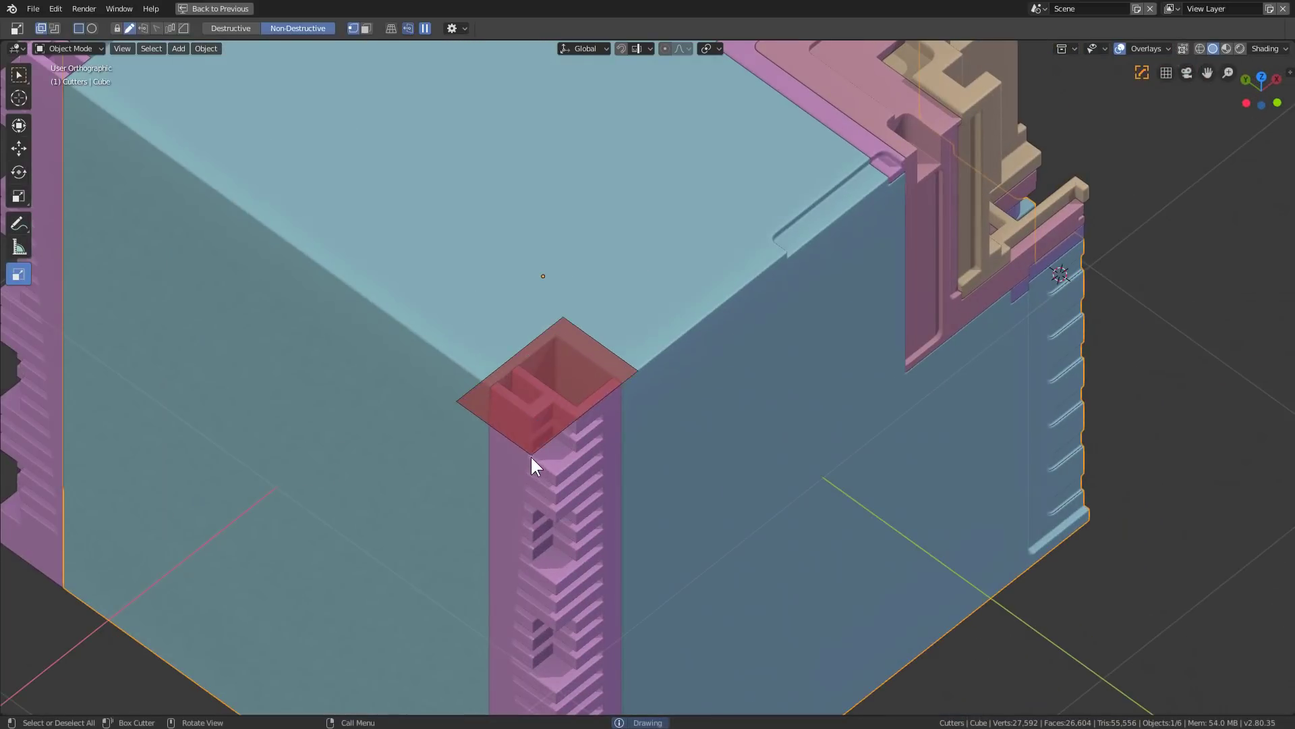
pyautogui.press('x')
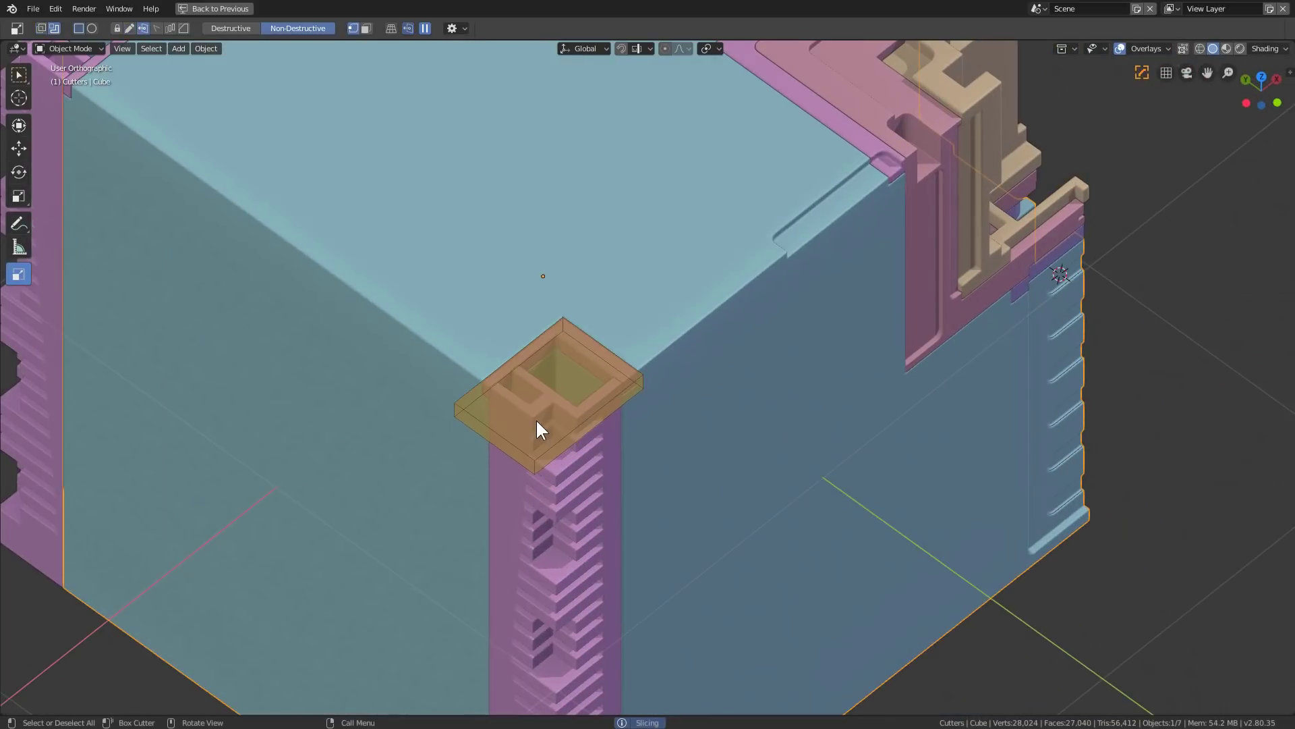
pyautogui.click(570, 398)
pyautogui.moveTo(570, 399); pyautogui.dragTo(529, 378, button='middle')
pyautogui.press('q')
pyautogui.click(529, 362)
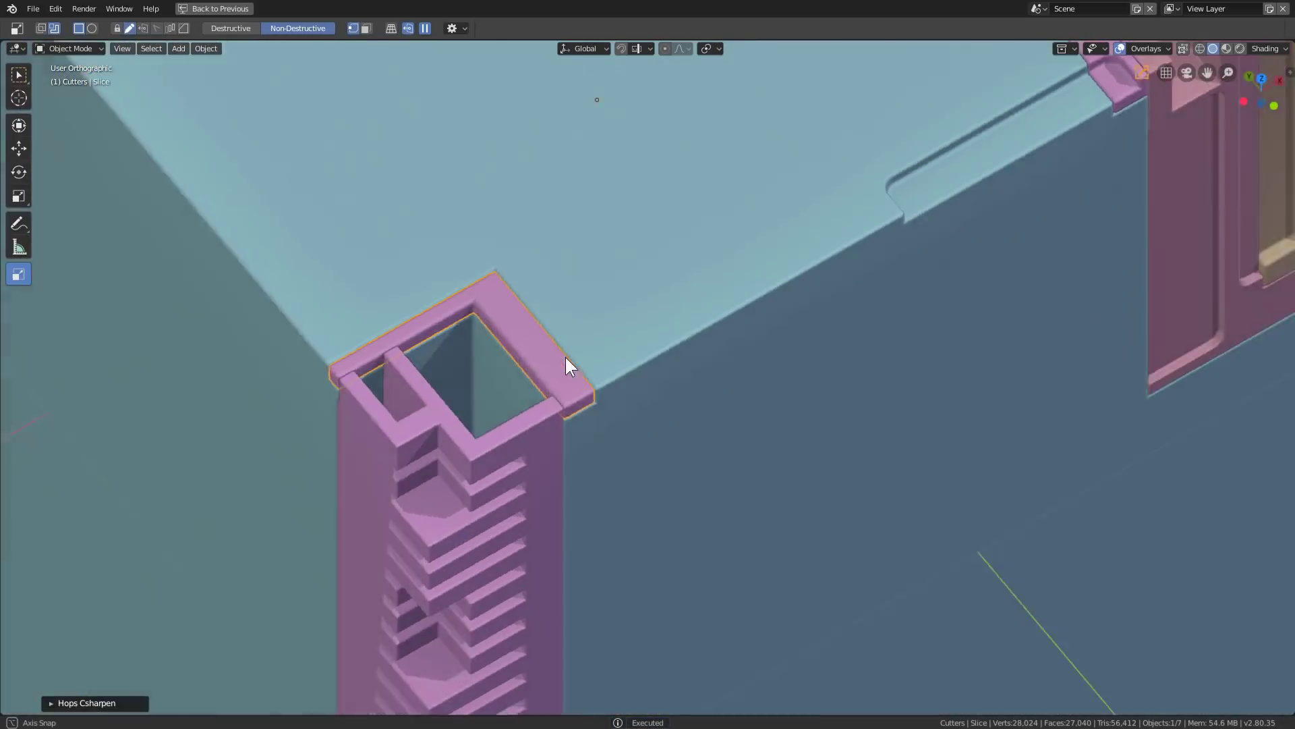
# Step: Knife straight across the wide arm of the L-shaped cap slice from the top view and bevel the cut into a broad middle section
pyautogui.press('Tab')
pyautogui.press('KP_7')
pyautogui.hotkey('alt', 'a')
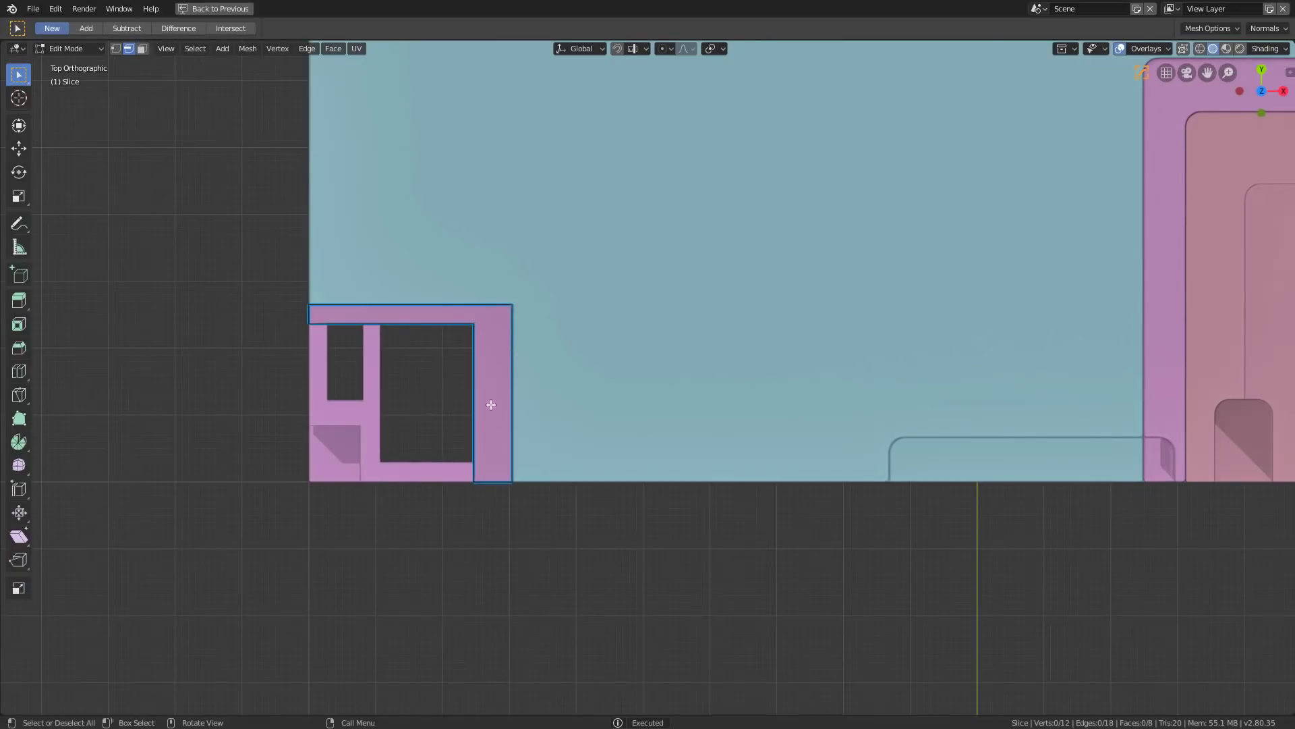
pyautogui.press('k')
pyautogui.click(447, 401)
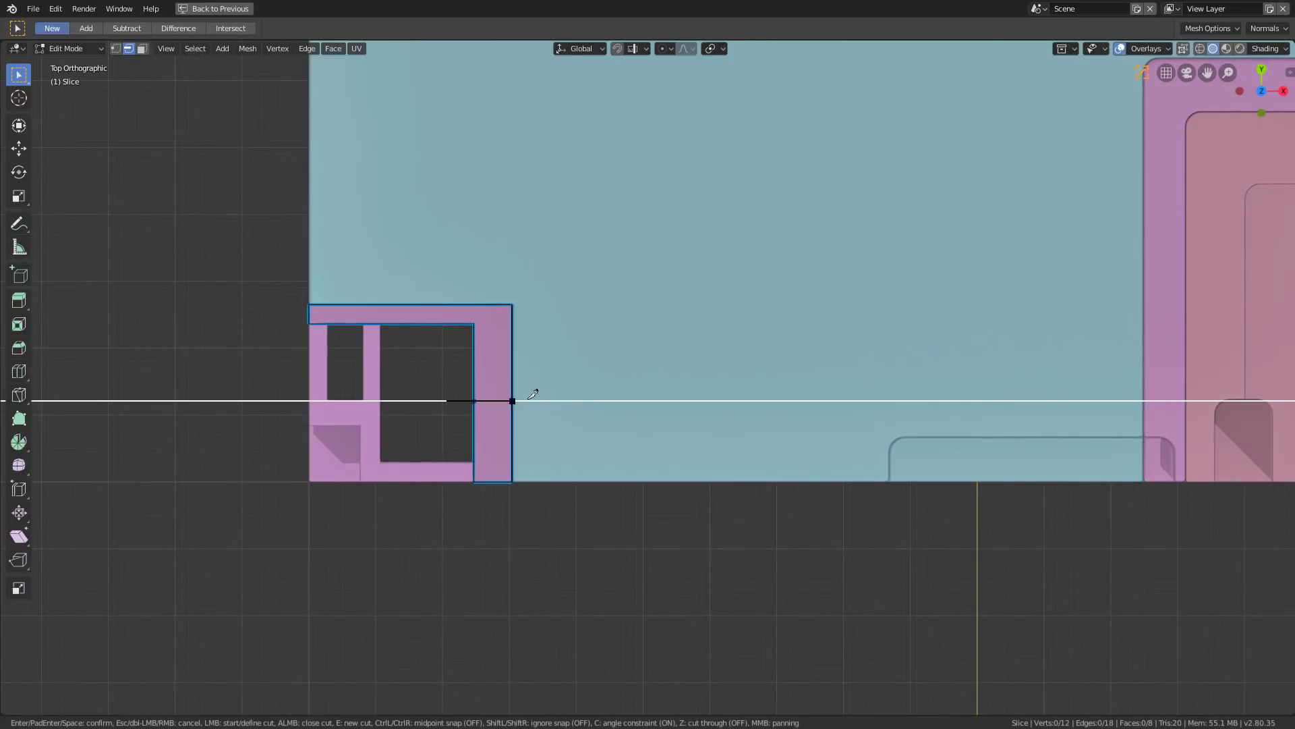
pyautogui.click(598, 399)
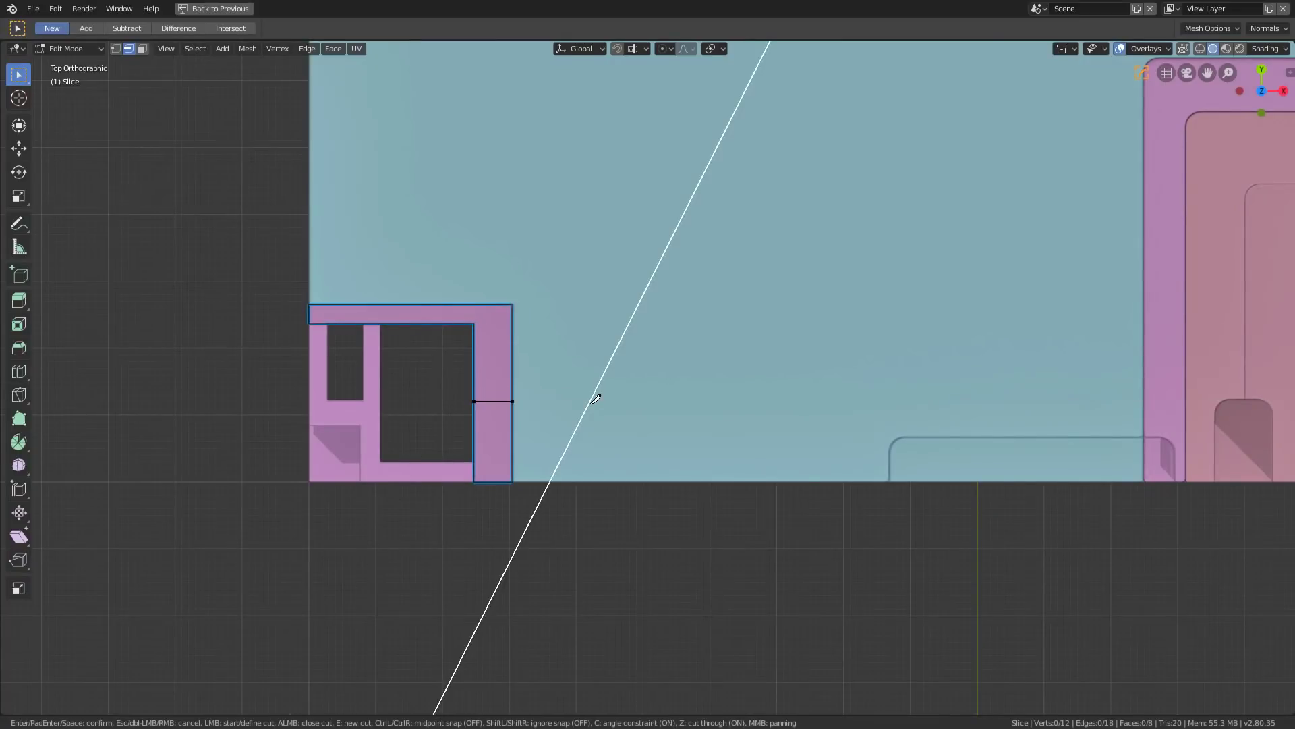
pyautogui.press('Return')
pyautogui.hotkey('ctrl', 'b')
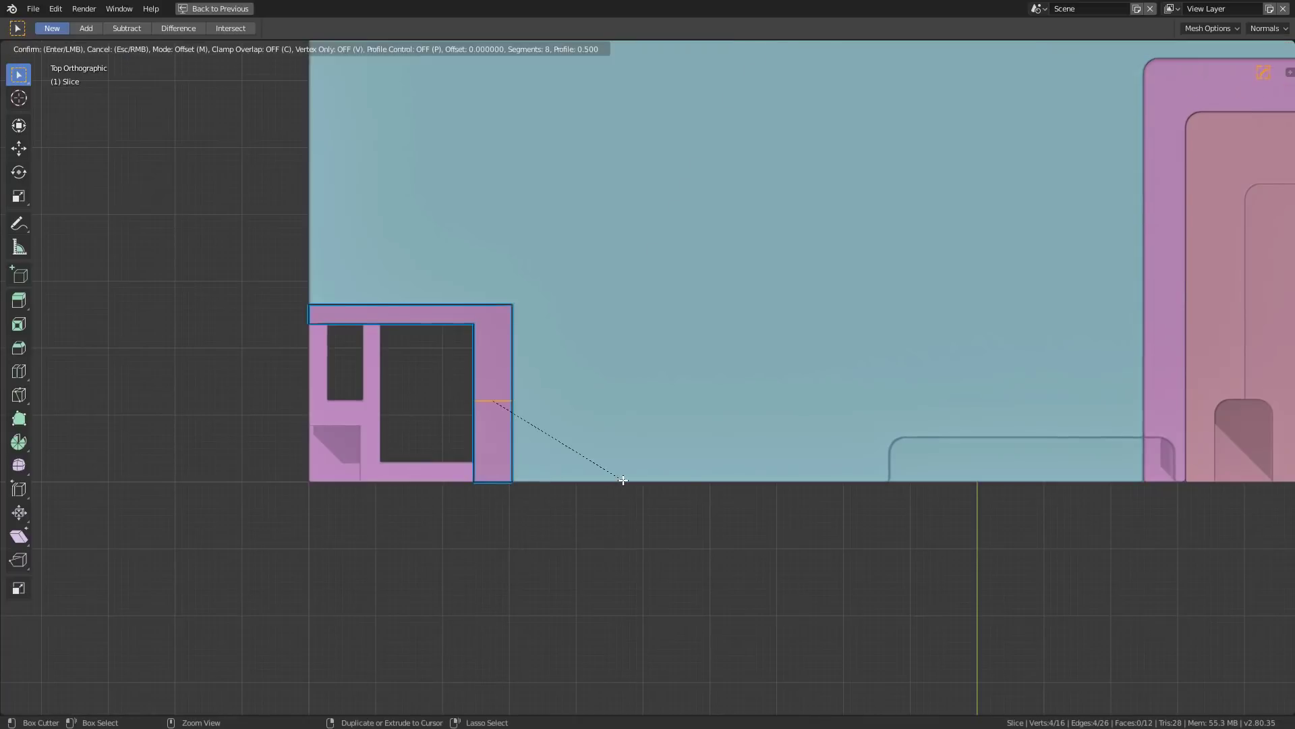
pyautogui.click(666, 505)
pyautogui.moveTo(666, 505); pyautogui.dragTo(722, 321, button='middle')
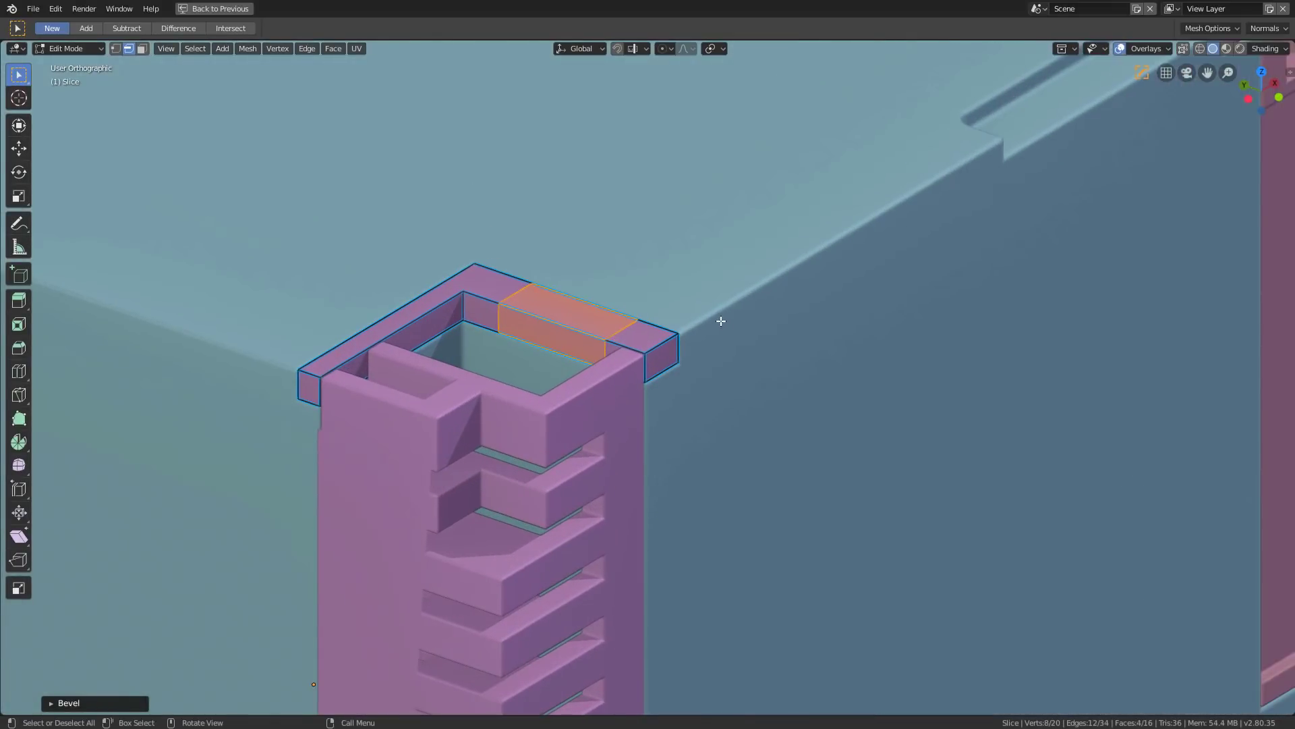
pyautogui.click(658, 346)
pyautogui.press('g')
pyautogui.press('z')
pyautogui.click(660, 348)
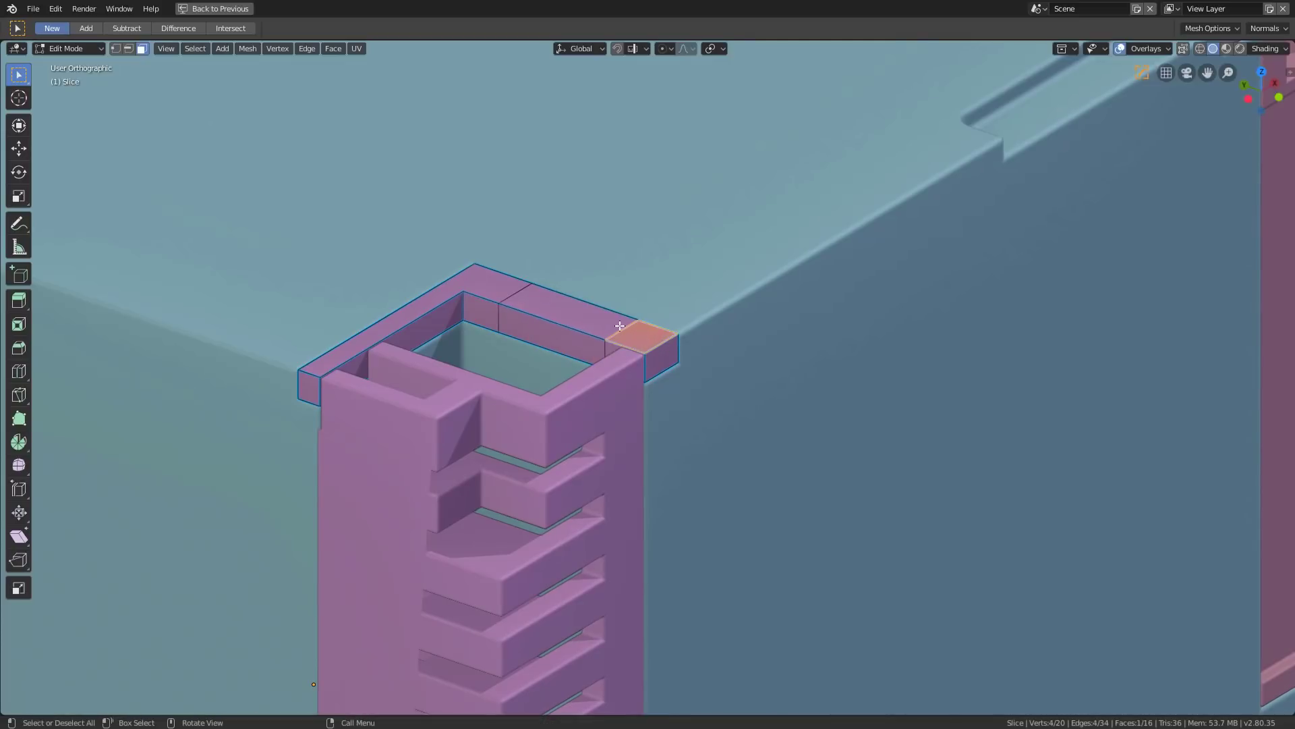
# Step: Bevel the edge loops at both ends of the cap's middle section into narrow strips
pyautogui.scroll(5, 659, 349)
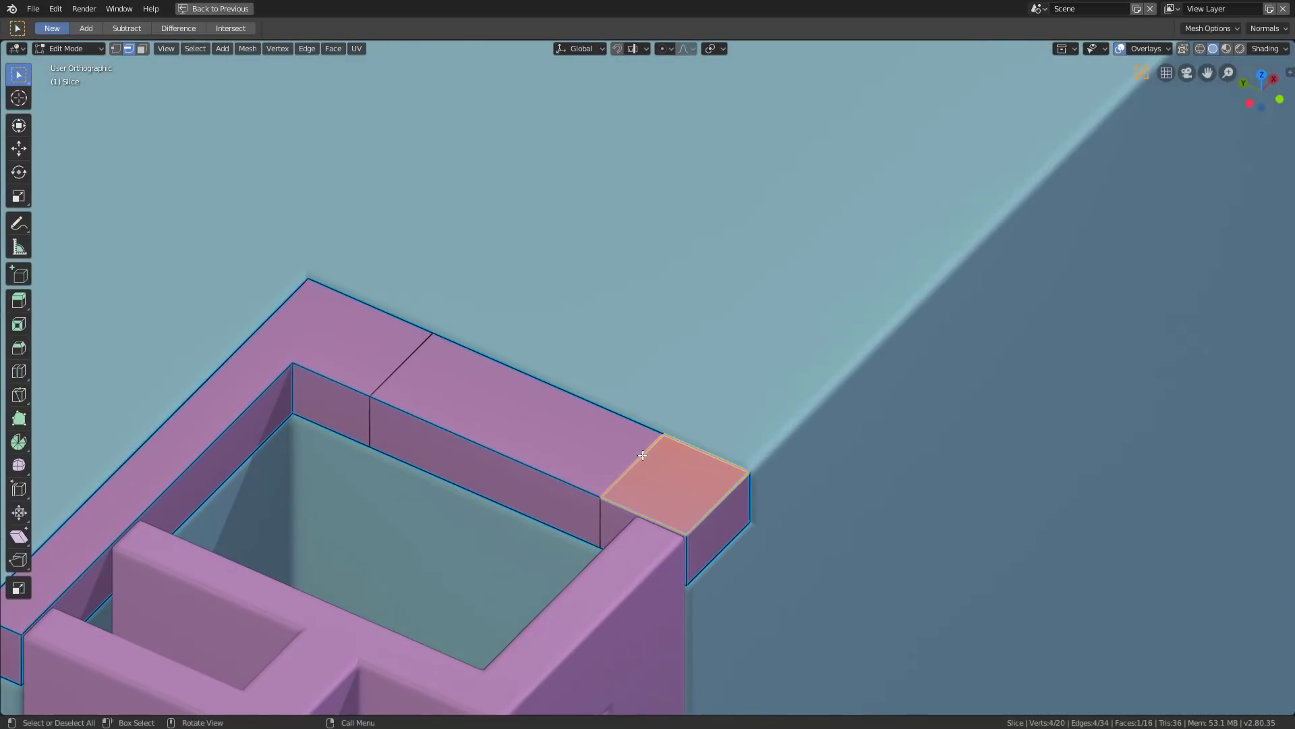
pyautogui.keyDown('alt'); pyautogui.click(635, 455); pyautogui.keyUp('alt')
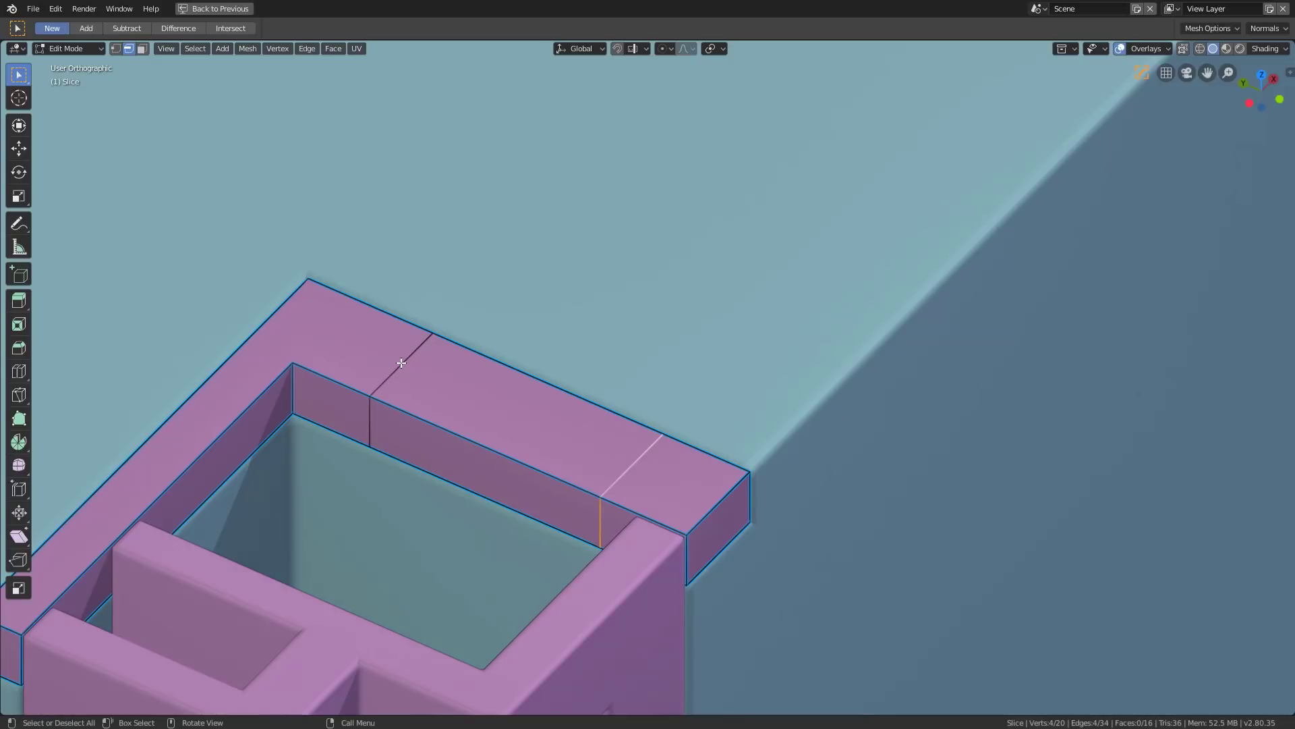
pyautogui.hotkey('ctrl', 'b')
pyautogui.click(733, 482)
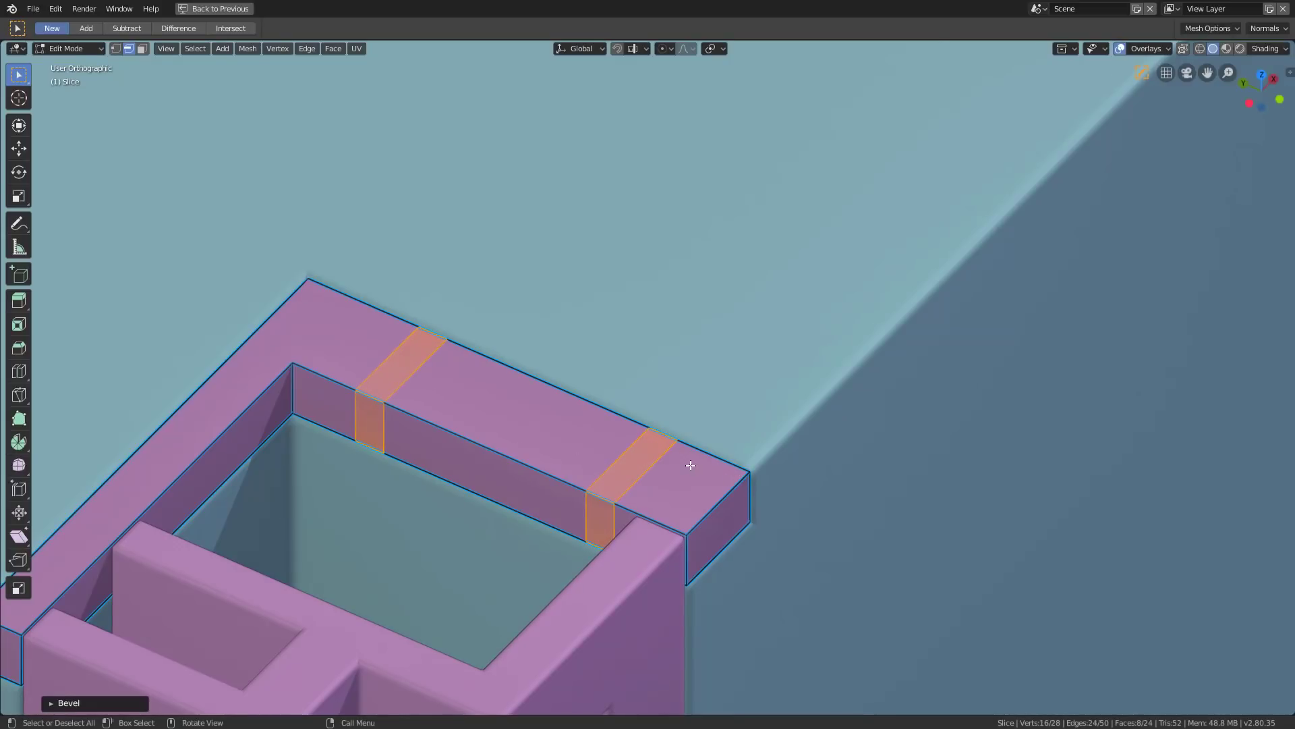
# Step: Lower the cap's top faces on both sides of the middle section to leave a raised block with sloped ends
pyautogui.press('3')
pyautogui.click(660, 477)
pyautogui.keyDown('shift'); pyautogui.click(226, 372); pyautogui.keyUp('shift')
pyautogui.press('g')
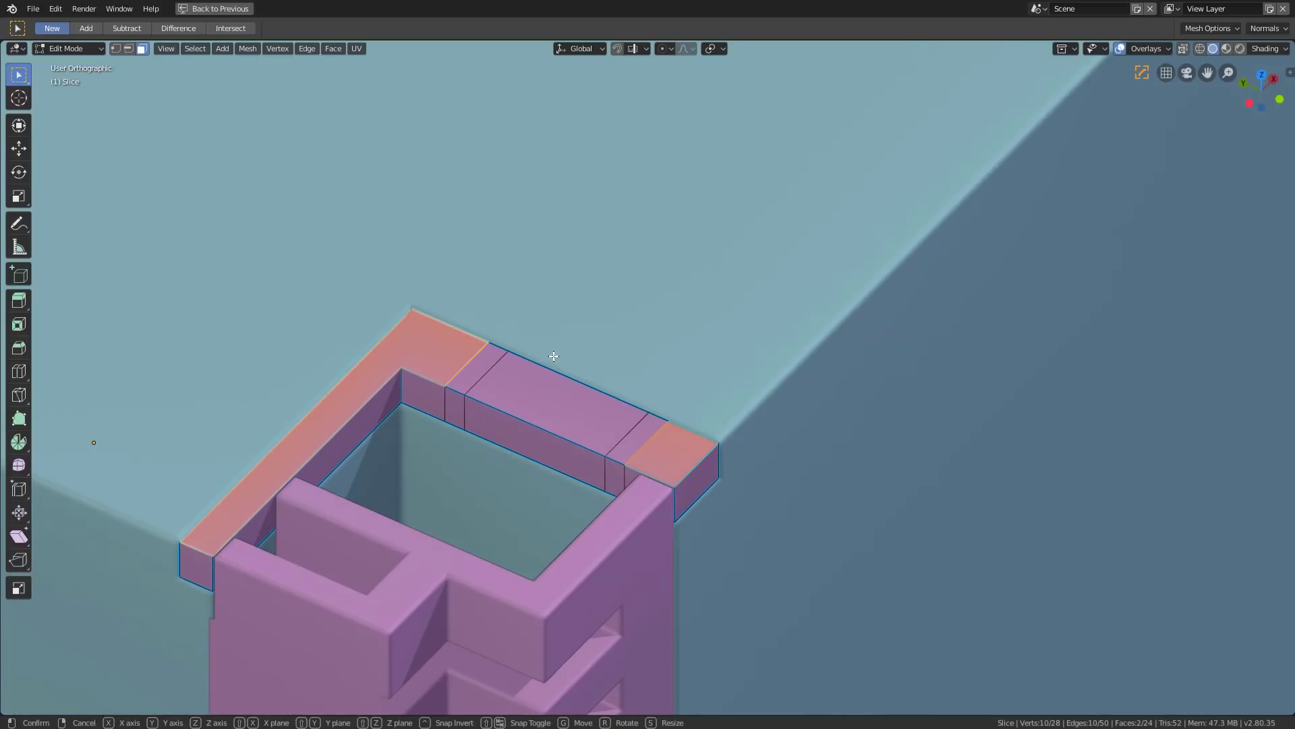
pyautogui.click(575, 370)
pyautogui.press('Tab')
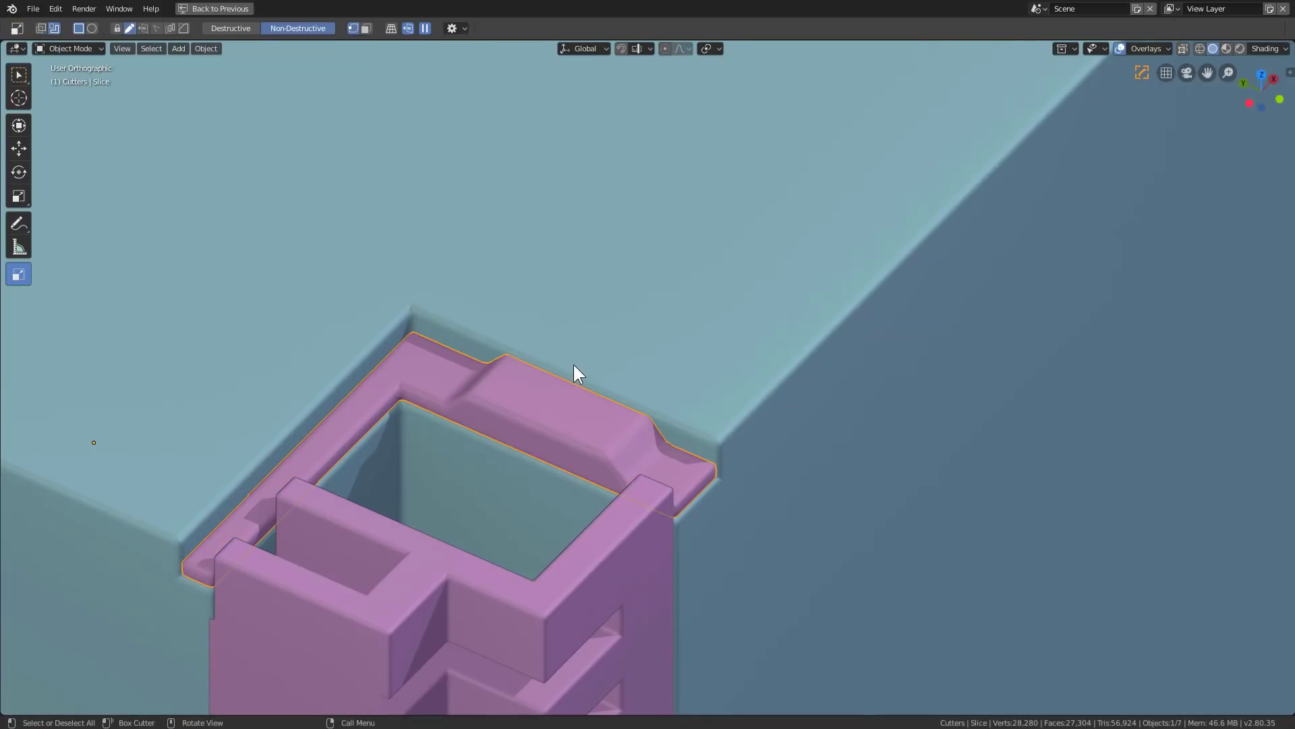
# Step: Apply Hard Ops SSharpen to the stepped cap slice and adjust its bevel width
pyautogui.rightClick(574, 368)
pyautogui.click(573, 364)
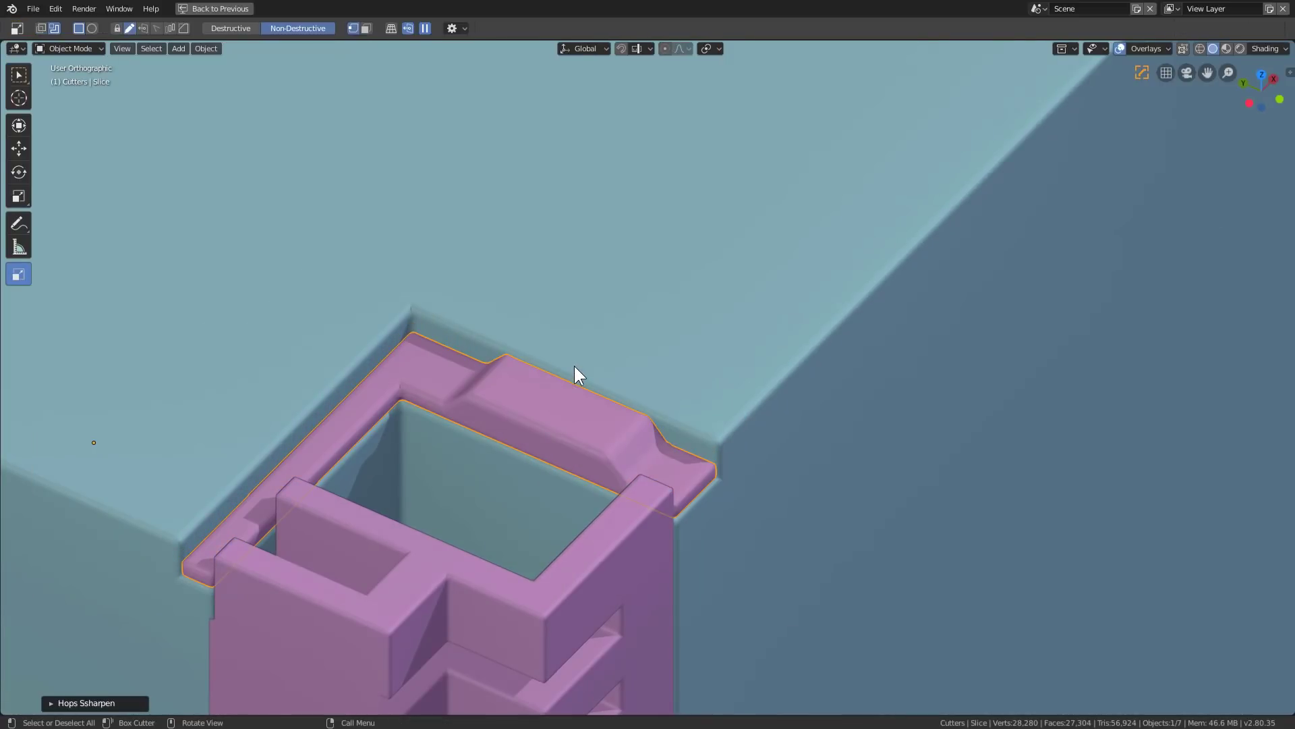
pyautogui.click(610, 446)
pyautogui.scroll(4, 634, 429)
pyautogui.press('q')
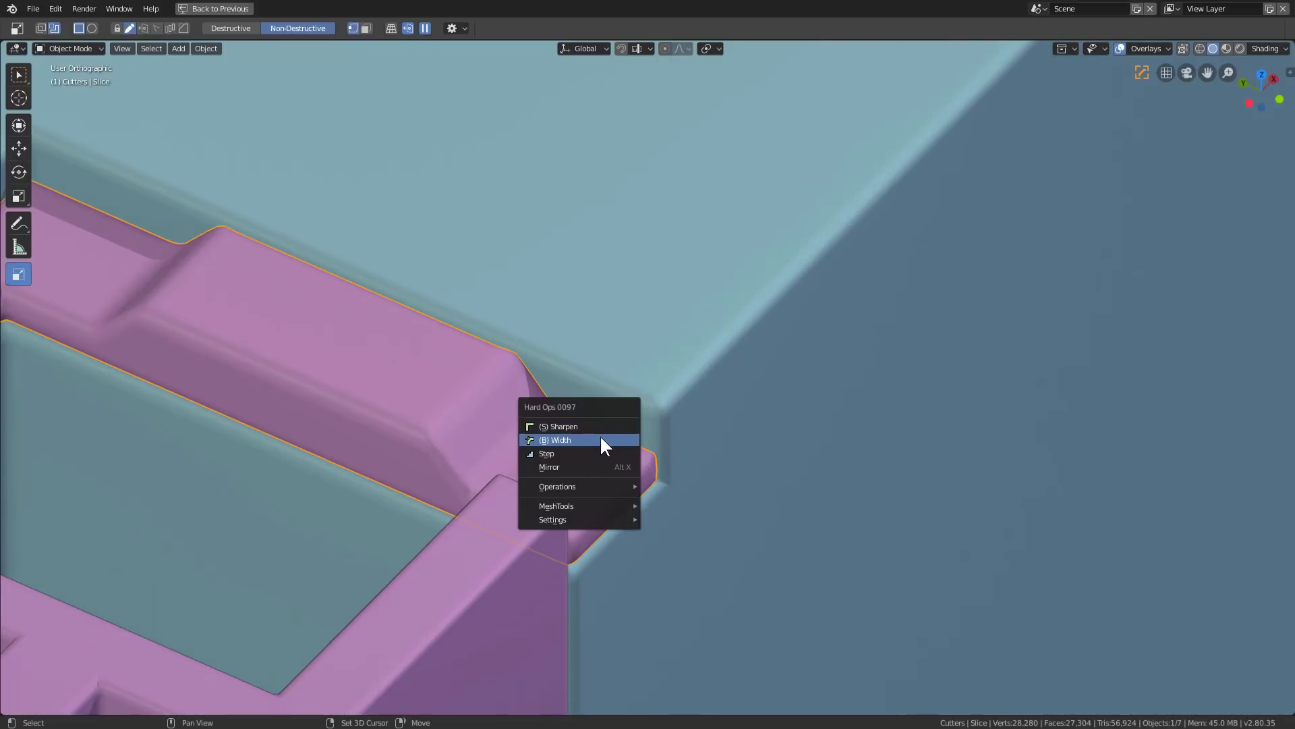
pyautogui.click(601, 440)
pyautogui.click(613, 436)
# Step: Run Clean Mesh on the cap slice and tighten its 3-segment bevel to a width of about 0.003
pyautogui.press('q')
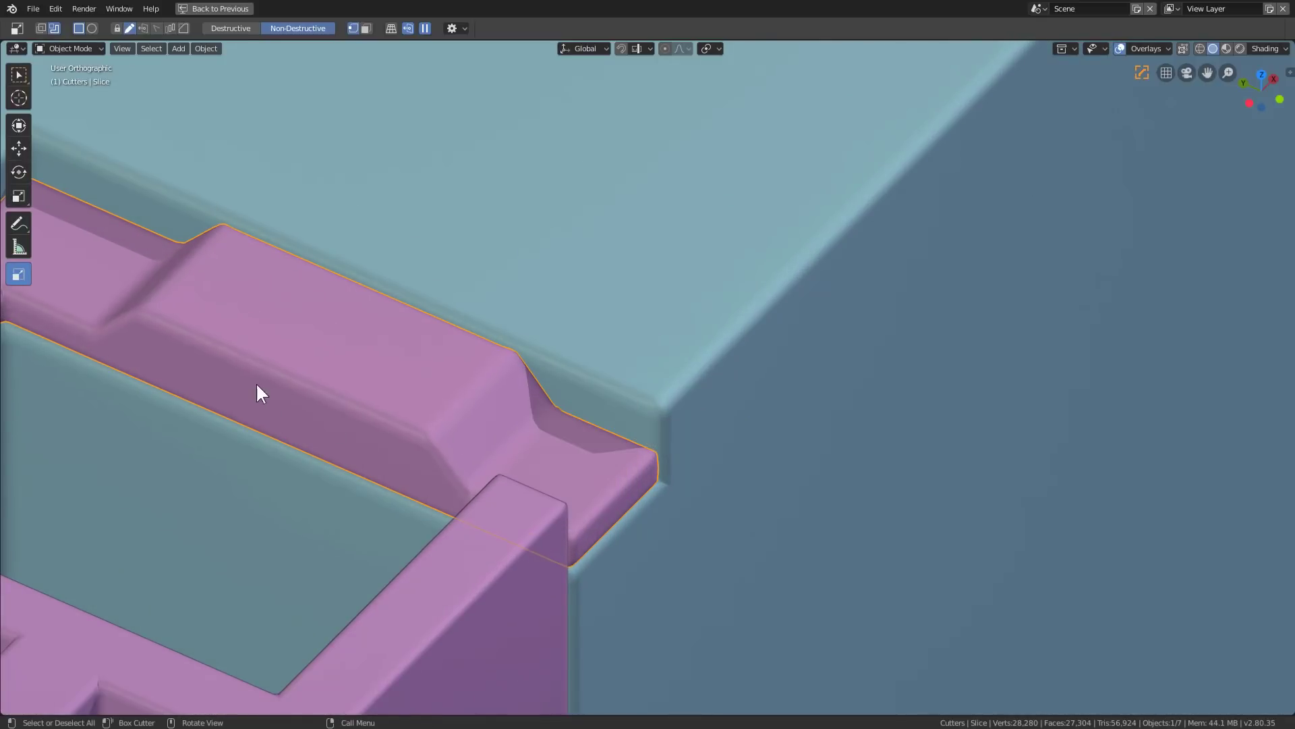
pyautogui.moveTo(257, 382); pyautogui.dragTo(602, 387, button='middle')
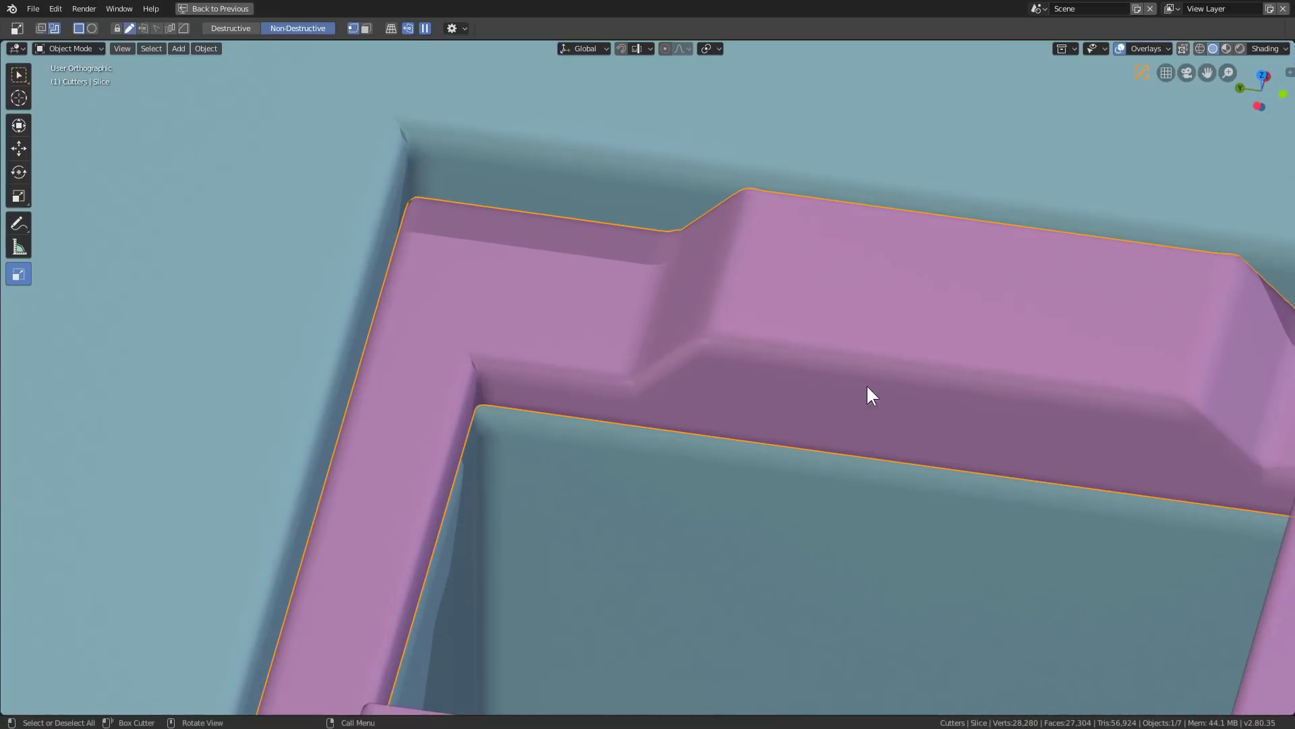
pyautogui.keyDown('shift'); pyautogui.moveTo(868, 388); pyautogui.dragTo(229, 330, button='middle'); pyautogui.keyUp('shift')
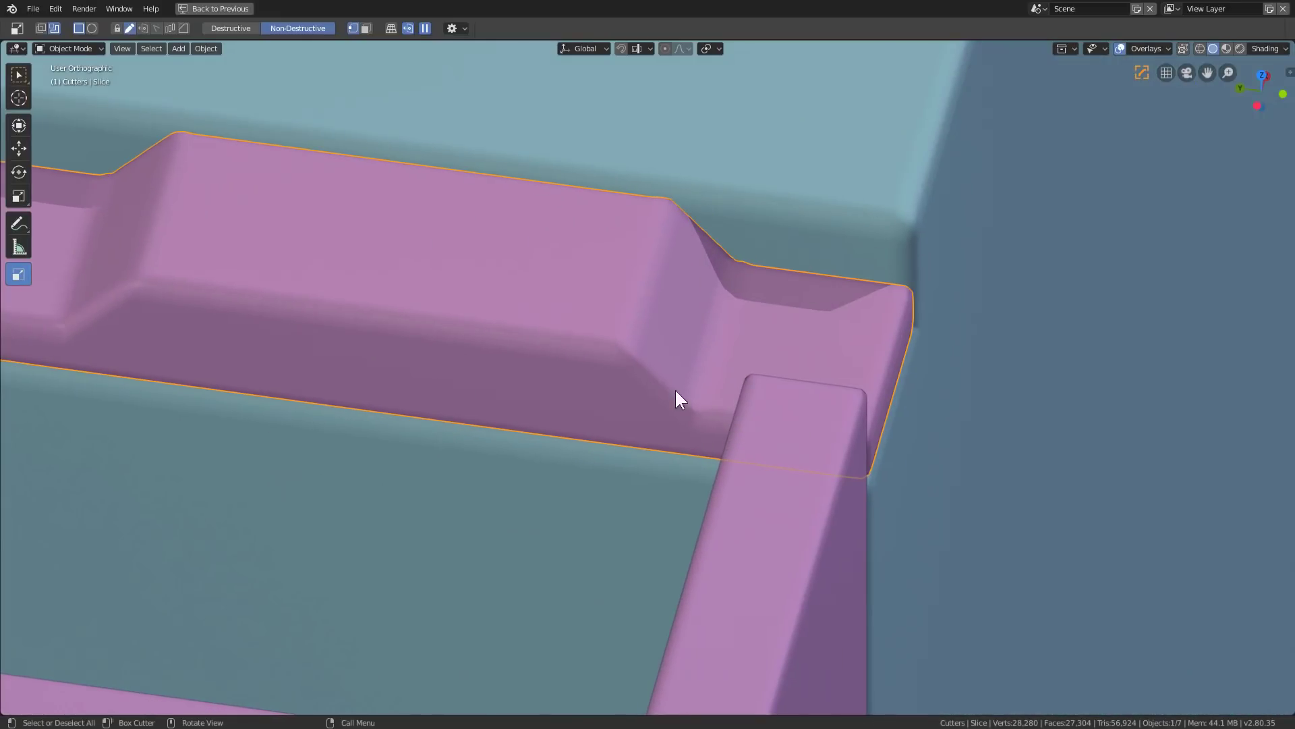
pyautogui.press('q')
pyautogui.moveTo(945, 450)
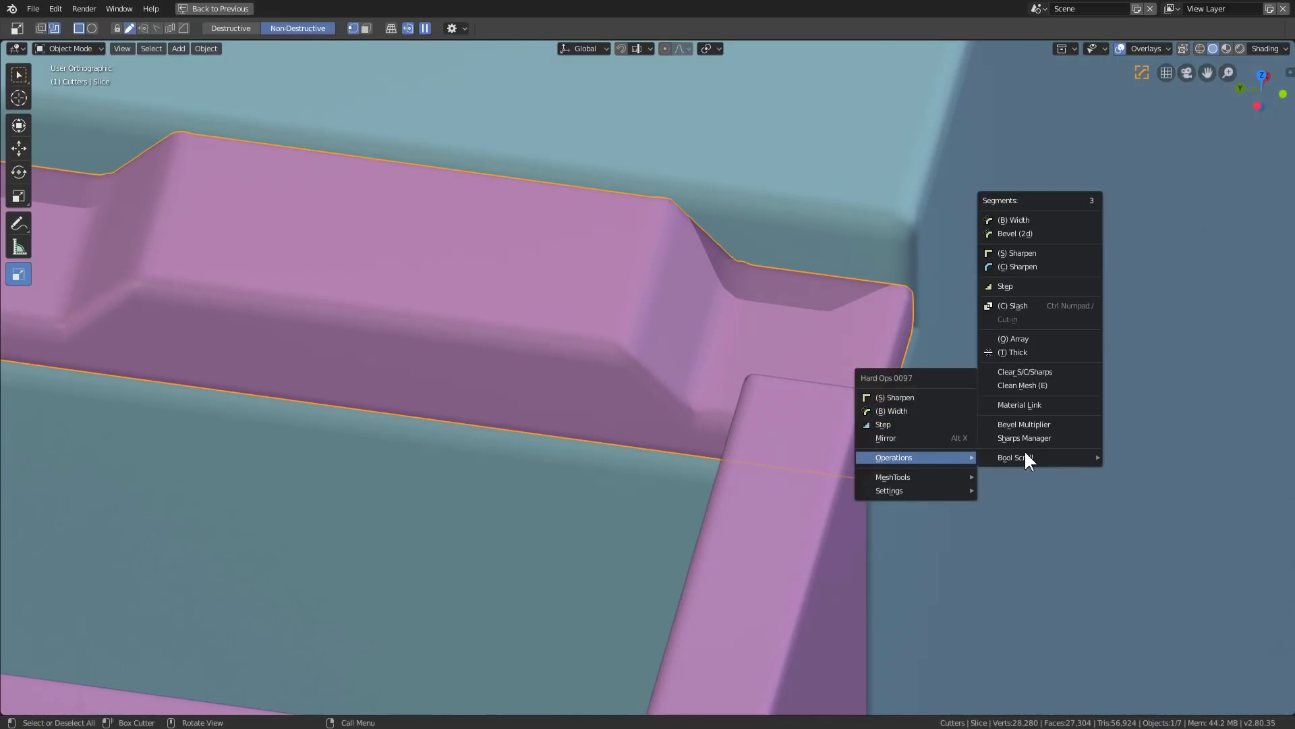
pyautogui.click(1031, 383)
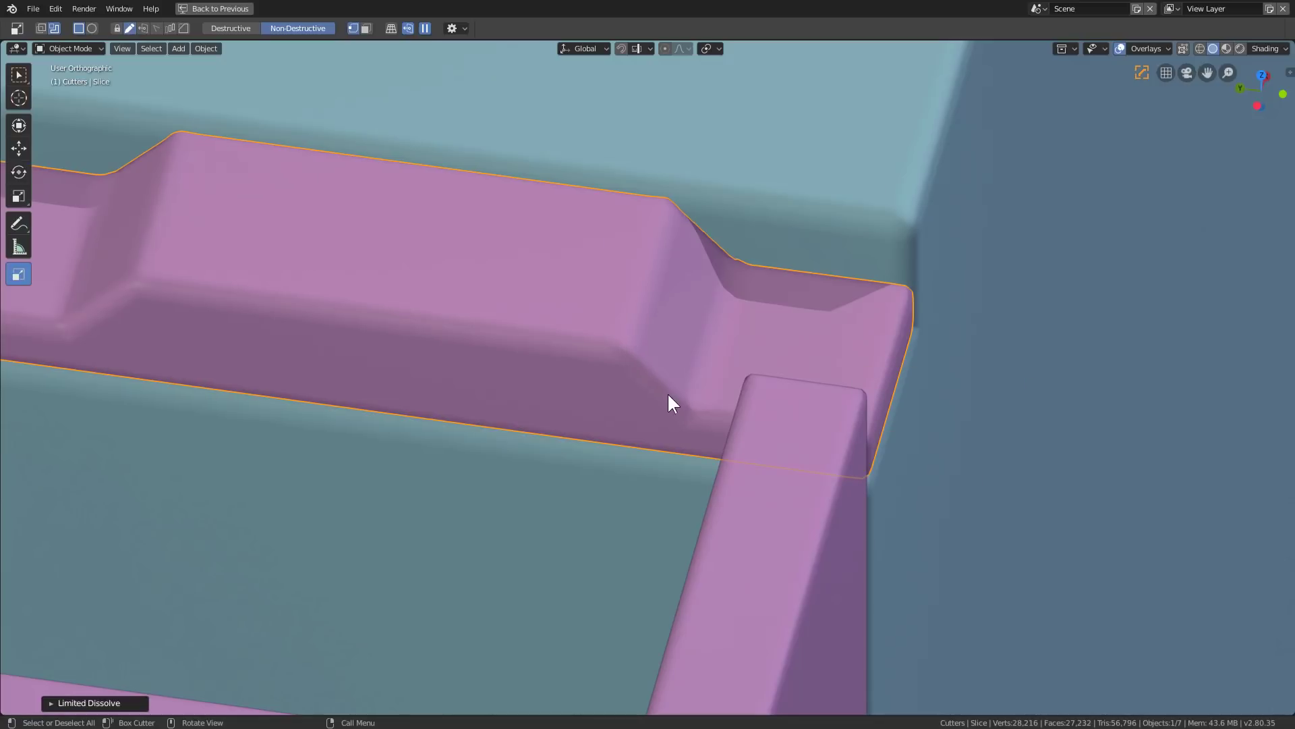
pyautogui.press('q')
pyautogui.click(652, 350)
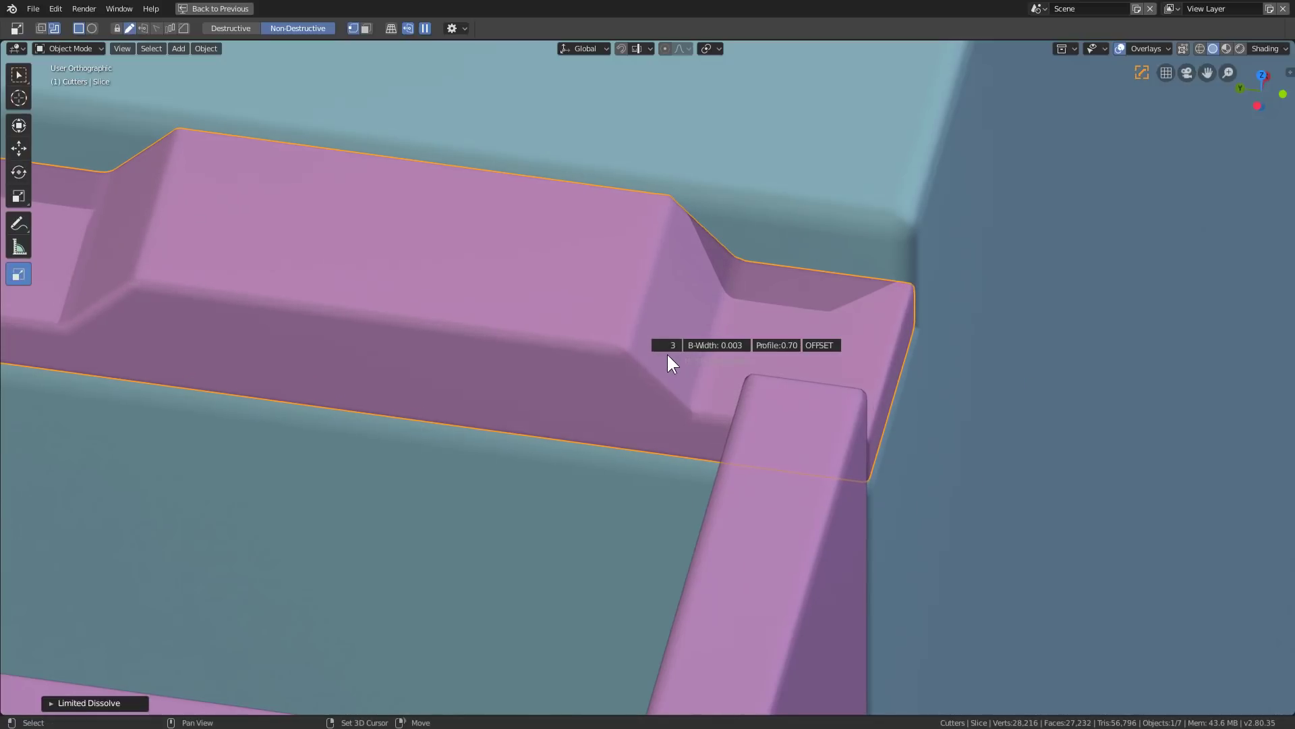
pyautogui.click(674, 354)
# Step: Cut two small rectangular pockets into the cap slice, one at the outer end of the raised block and one in its corner
pyautogui.scroll(-6, 703, 388)
pyautogui.scroll(1, 603, 387)
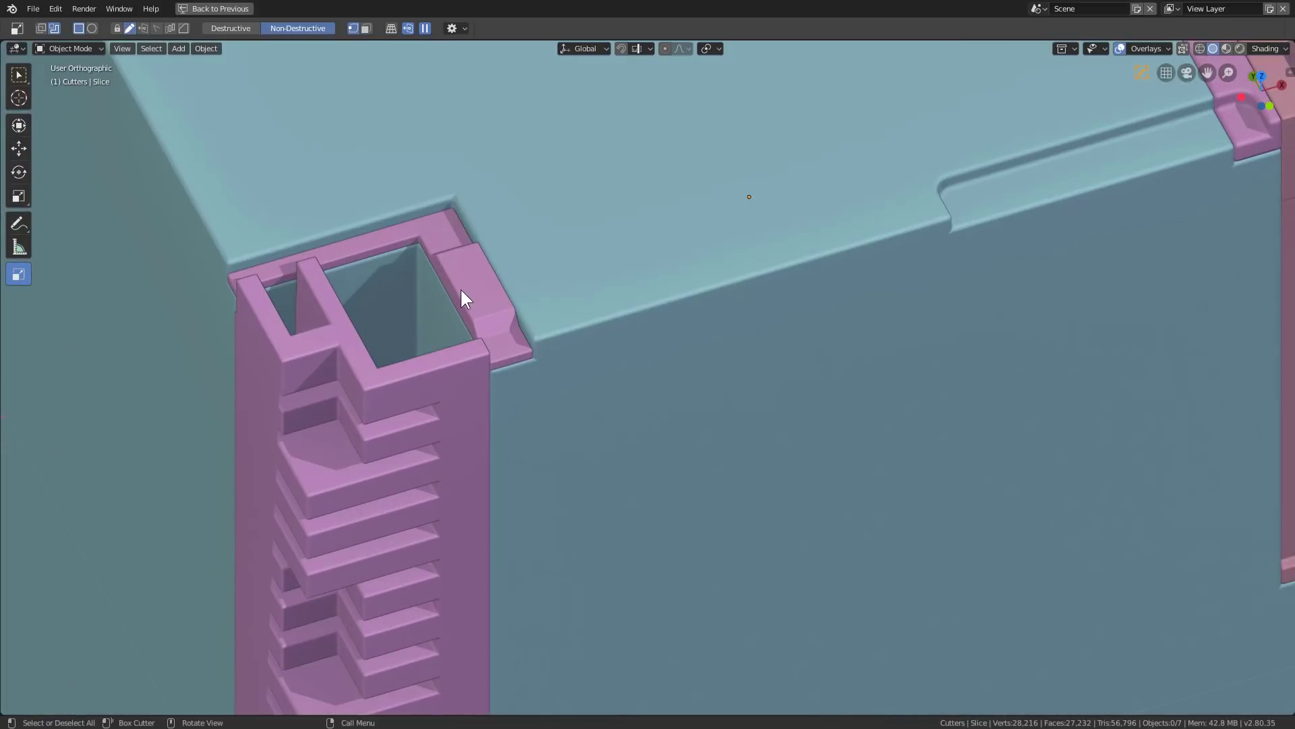
pyautogui.click(460, 290)
pyautogui.moveTo(461, 290); pyautogui.dragTo(487, 308, button='middle')
pyautogui.scroll(1, 384, 239)
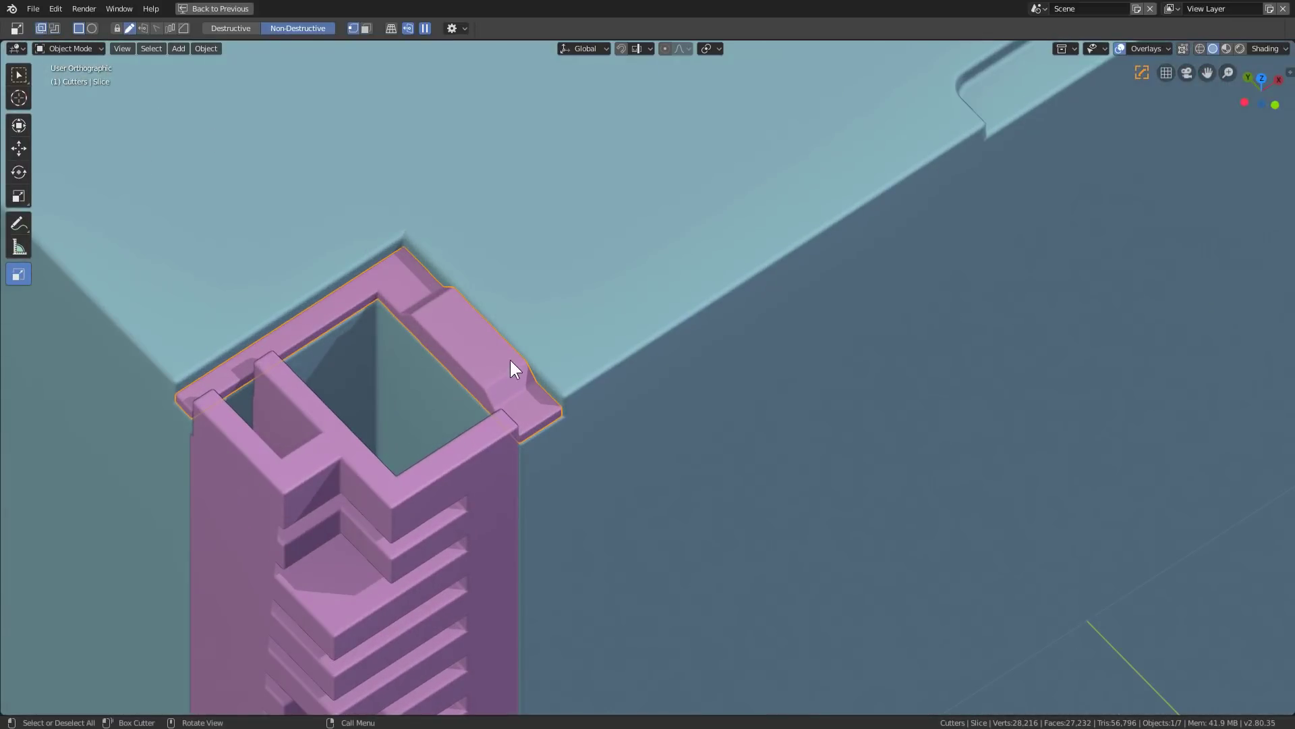
pyautogui.moveTo(502, 354); pyautogui.dragTo(512, 394)
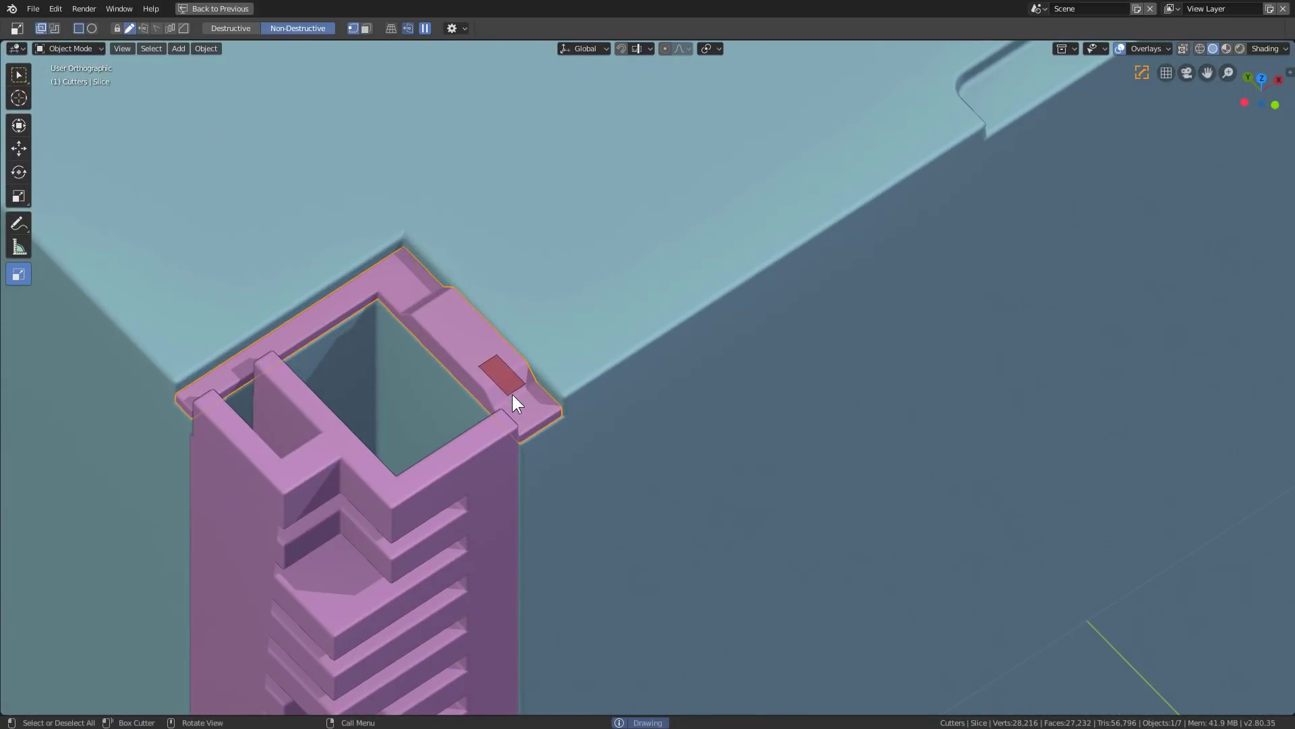
pyautogui.click(527, 517)
pyautogui.moveTo(461, 434); pyautogui.dragTo(394, 364, button='middle')
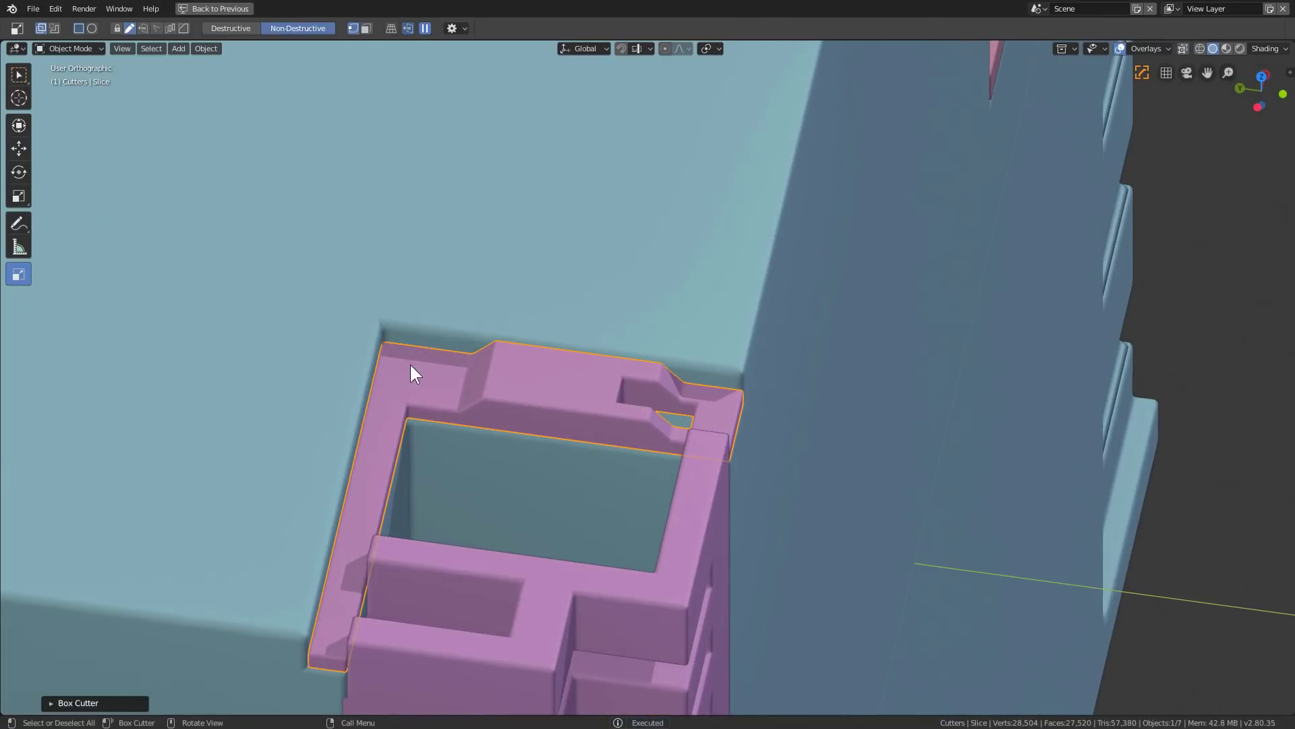
pyautogui.moveTo(410, 365); pyautogui.dragTo(439, 386)
pyautogui.click(456, 516)
# Step: Select the cube and slice a large, shallow rectangular panel with bevelled corners from its side face, between the grooved column and the stepped corner
pyautogui.scroll(-2, 686, 423)
pyautogui.moveTo(456, 516)
pyautogui.mouseDown(button='middle')
pyautogui.moveTo(686, 423)
pyautogui.moveTo(627, 434)
pyautogui.moveTo(713, 457)
pyautogui.moveTo(695, 396)
pyautogui.mouseUp(button='middle')
pyautogui.scroll(-2, 627, 434)
pyautogui.scroll(2, 726, 348)
pyautogui.click(726, 348)
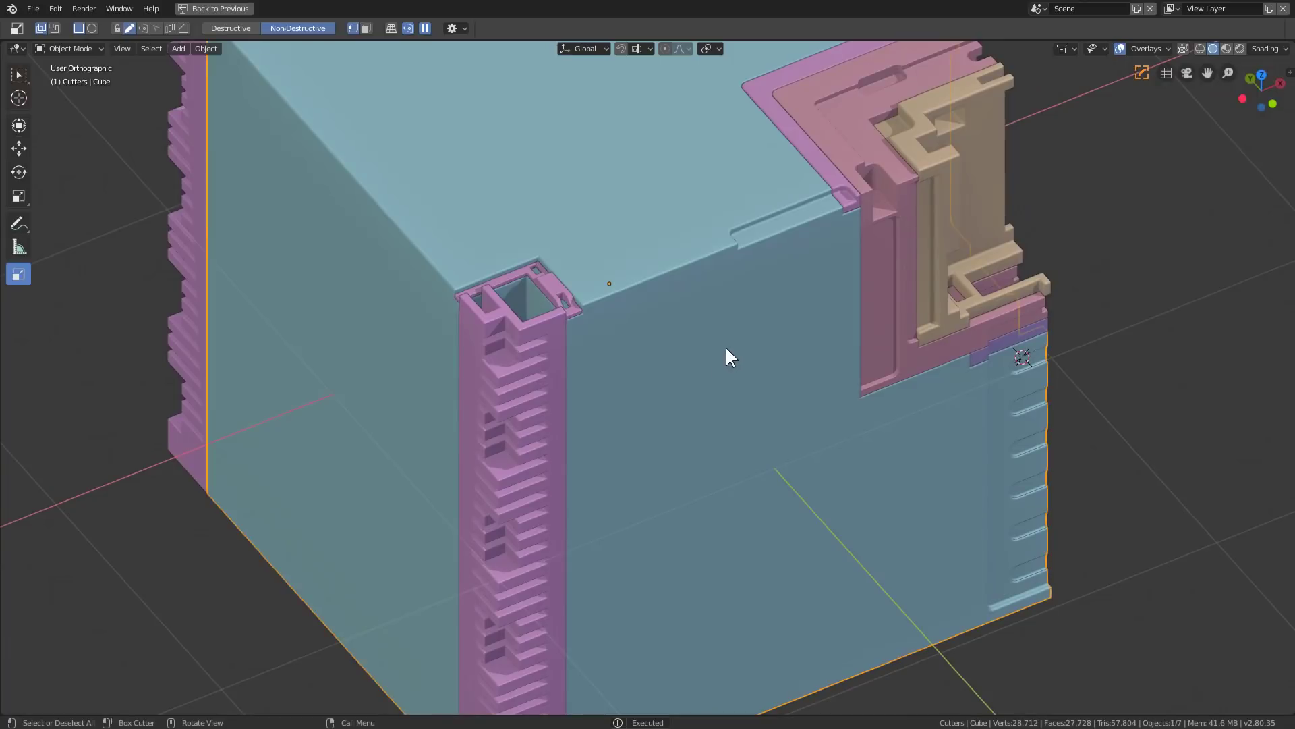
pyautogui.moveTo(726, 345); pyautogui.dragTo(778, 228, button='middle')
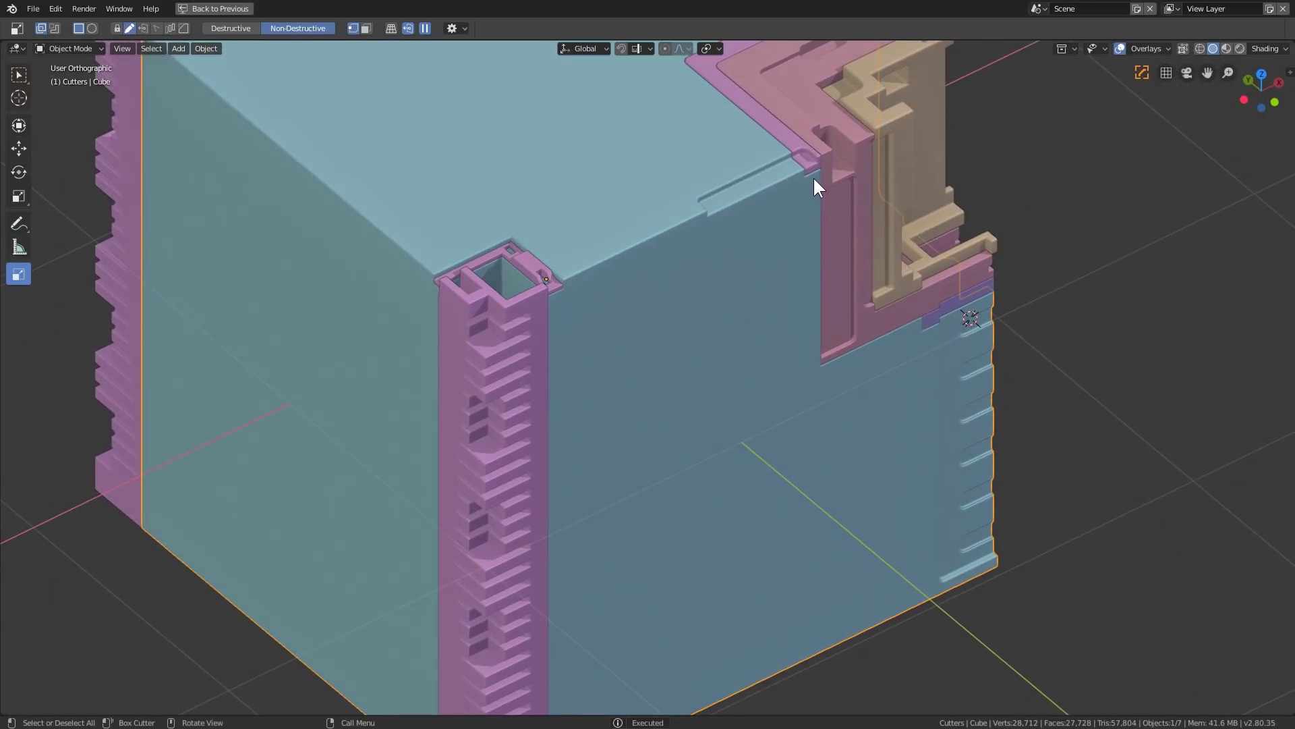
pyautogui.moveTo(813, 179)
pyautogui.mouseDown()
pyautogui.moveTo(791, 282)
pyautogui.moveTo(711, 407)
pyautogui.moveTo(541, 521)
pyautogui.moveTo(525, 501)
pyautogui.mouseUp()
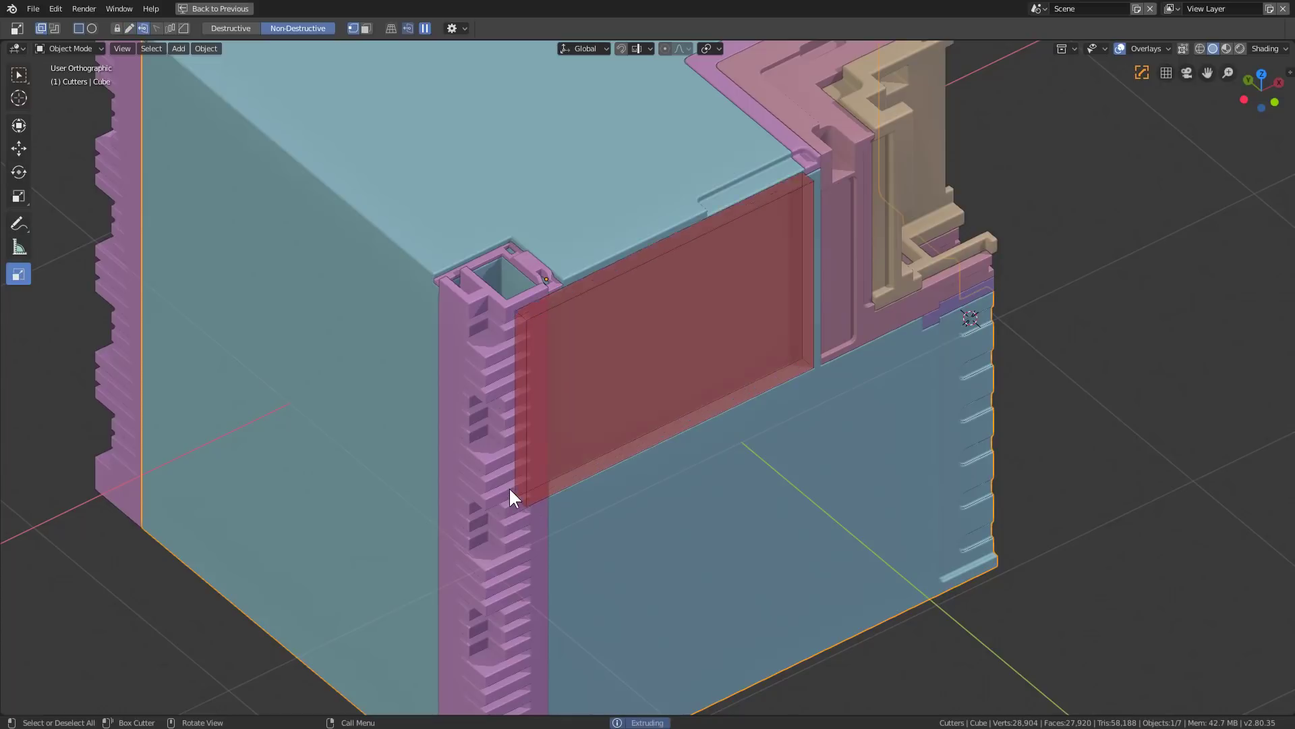
pyautogui.press('x')
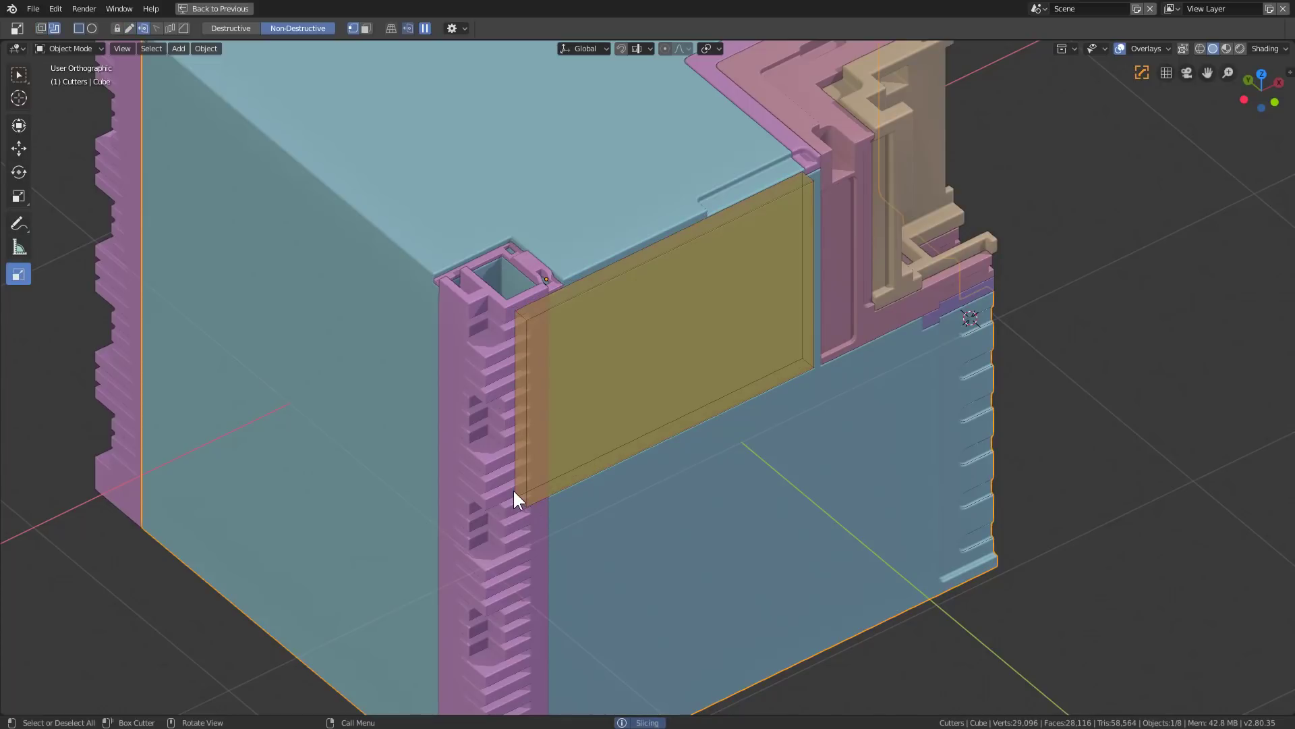
pyautogui.press('b')
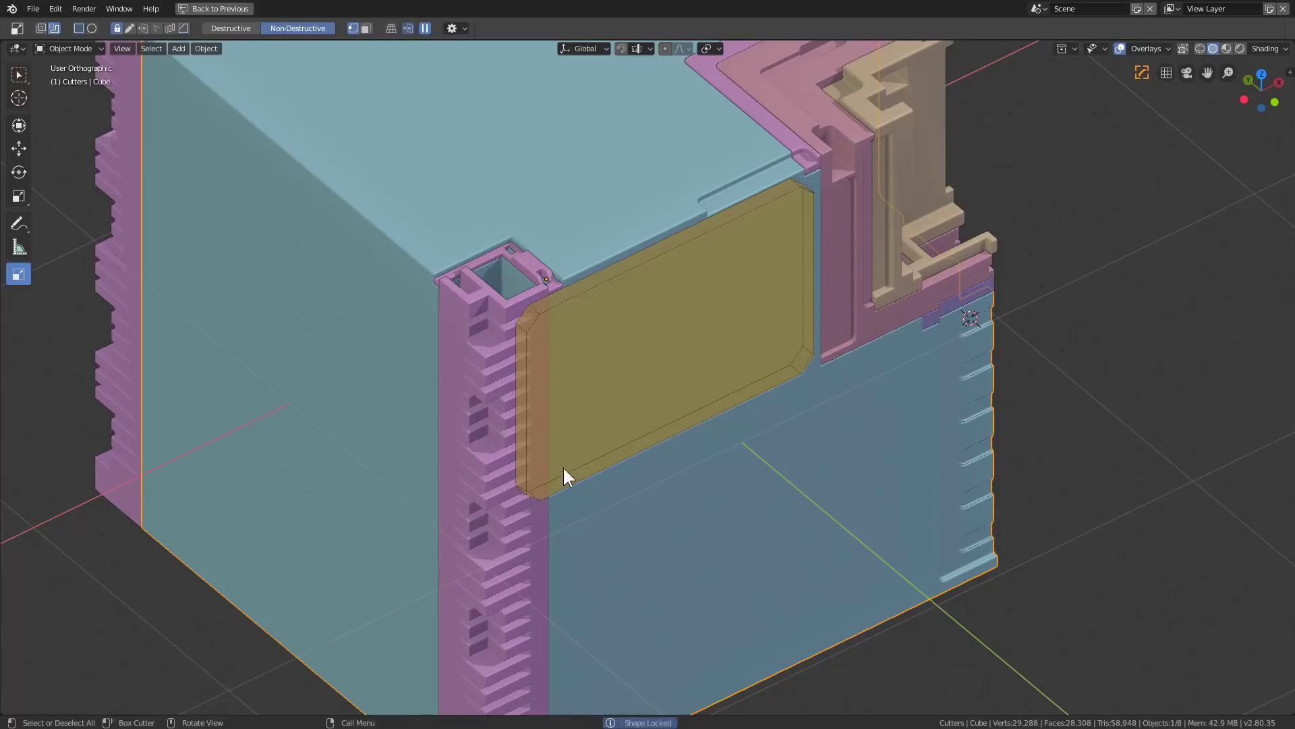
pyautogui.click(667, 309)
# Step: Select the new side panel slice and sharpen it with Hard Ops CSharpen
pyautogui.scroll(2, 702, 323)
pyautogui.moveTo(731, 342); pyautogui.dragTo(698, 366, button='middle')
pyautogui.click(660, 356)
pyautogui.scroll(2, 699, 367)
pyautogui.press('q')
pyautogui.click(679, 335)
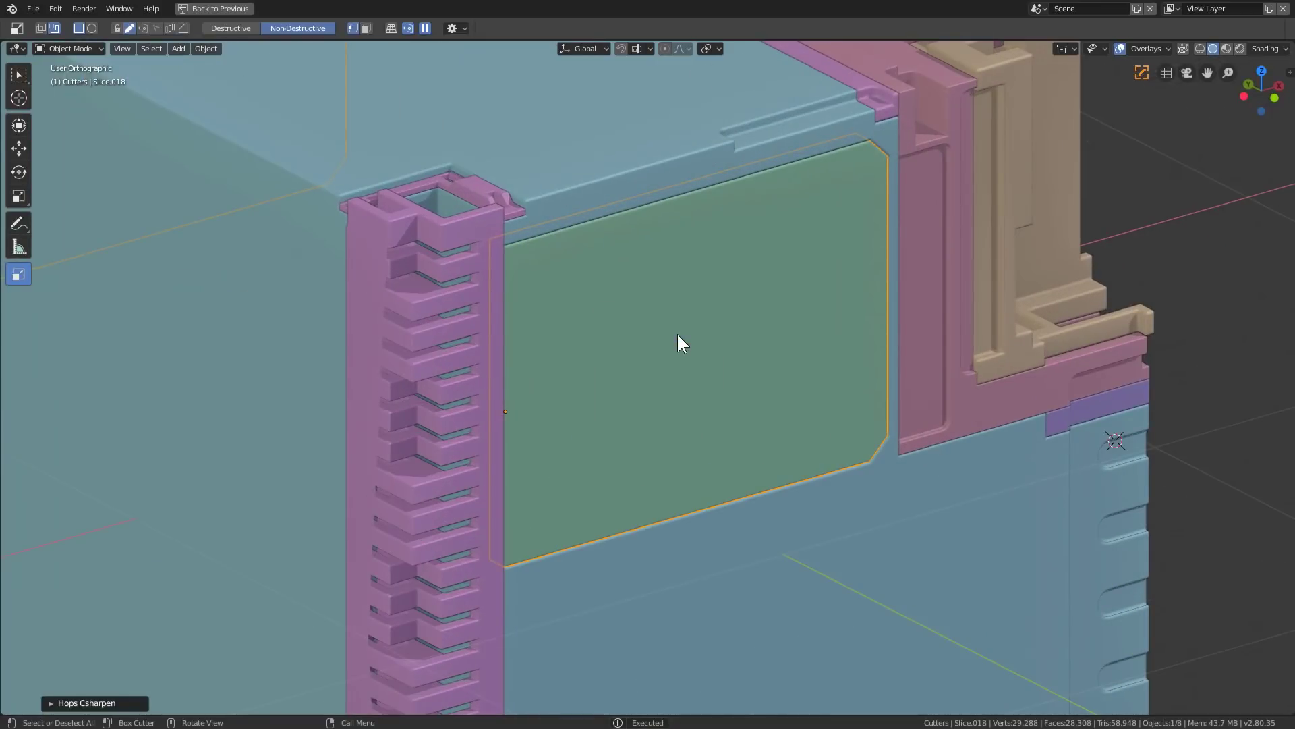
# Step: Isolate the side panel slice in Edit Mode and frame its whole mesh from the top view
pyautogui.press('KP_7')
pyautogui.press('Tab')
pyautogui.click(725, 390)
pyautogui.scroll(3, 665, 396)
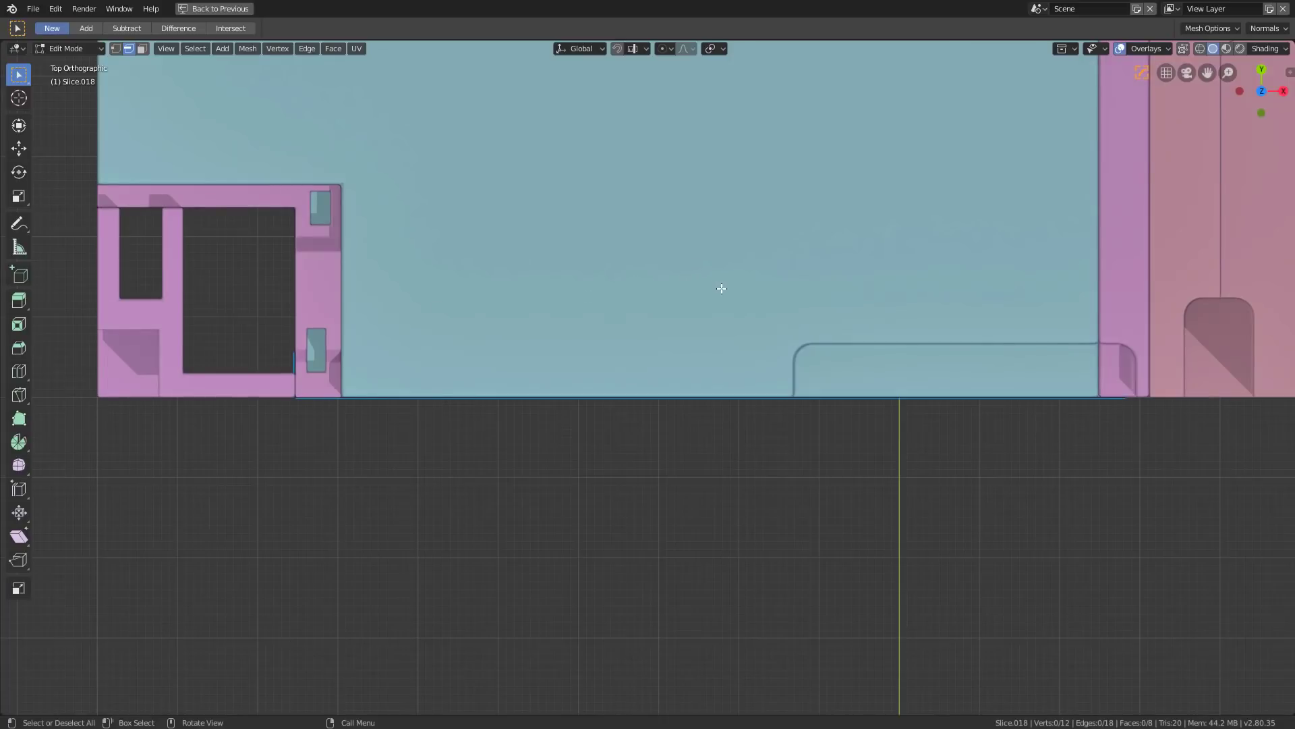
pyautogui.press('KP_Divide')
pyautogui.press('a')
pyautogui.press('KP_Decimal')
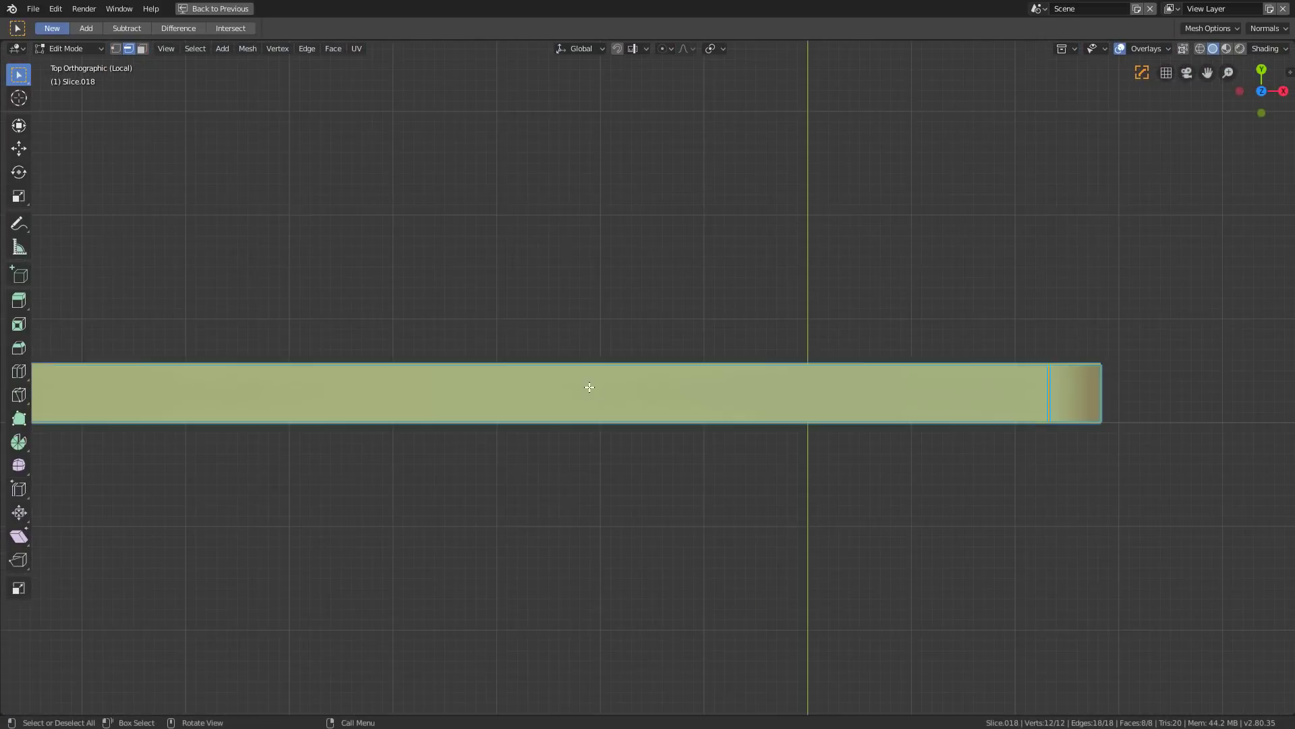
# Step: Turn on X-ray and select all vertices of the panel's inner back face
pyautogui.scroll(-3, 590, 386)
pyautogui.click(437, 354)
pyautogui.moveTo(191, 286); pyautogui.dragTo(1066, 373)
pyautogui.moveTo(812, 419); pyautogui.dragTo(1018, 309, button='middle')
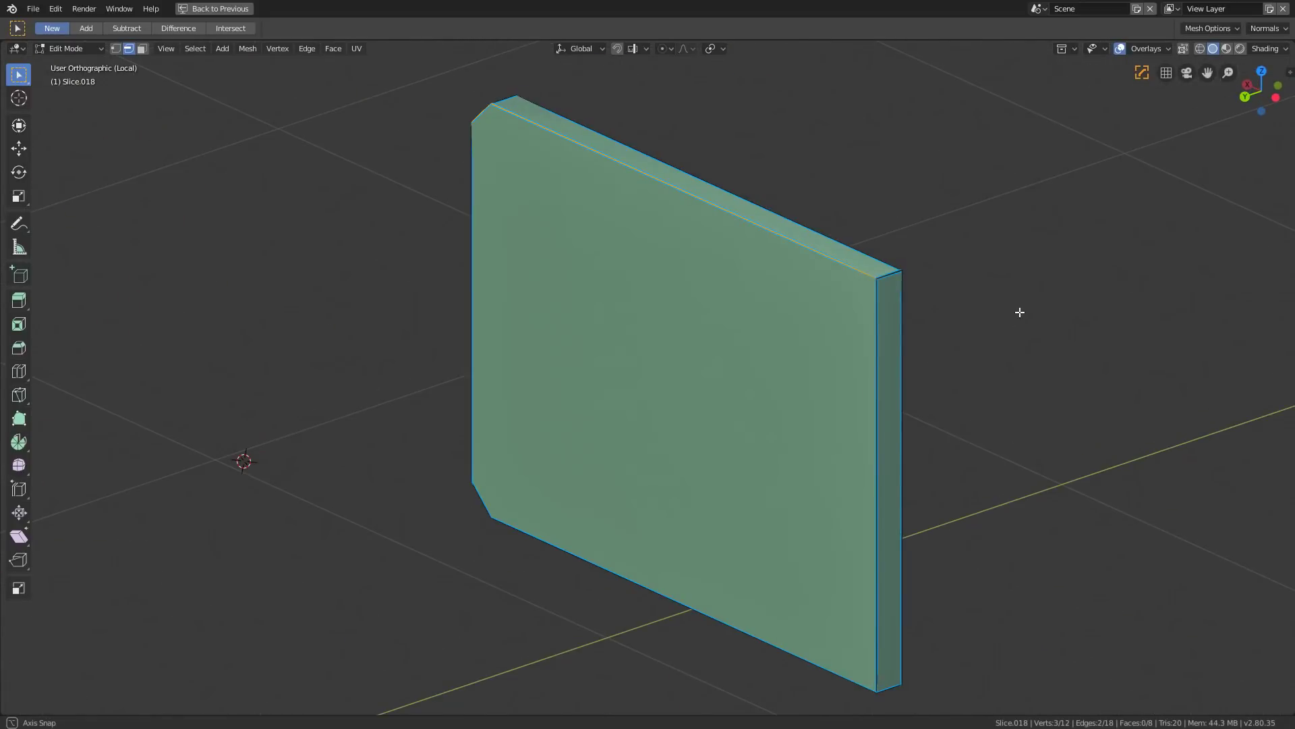
pyautogui.click(1183, 48)
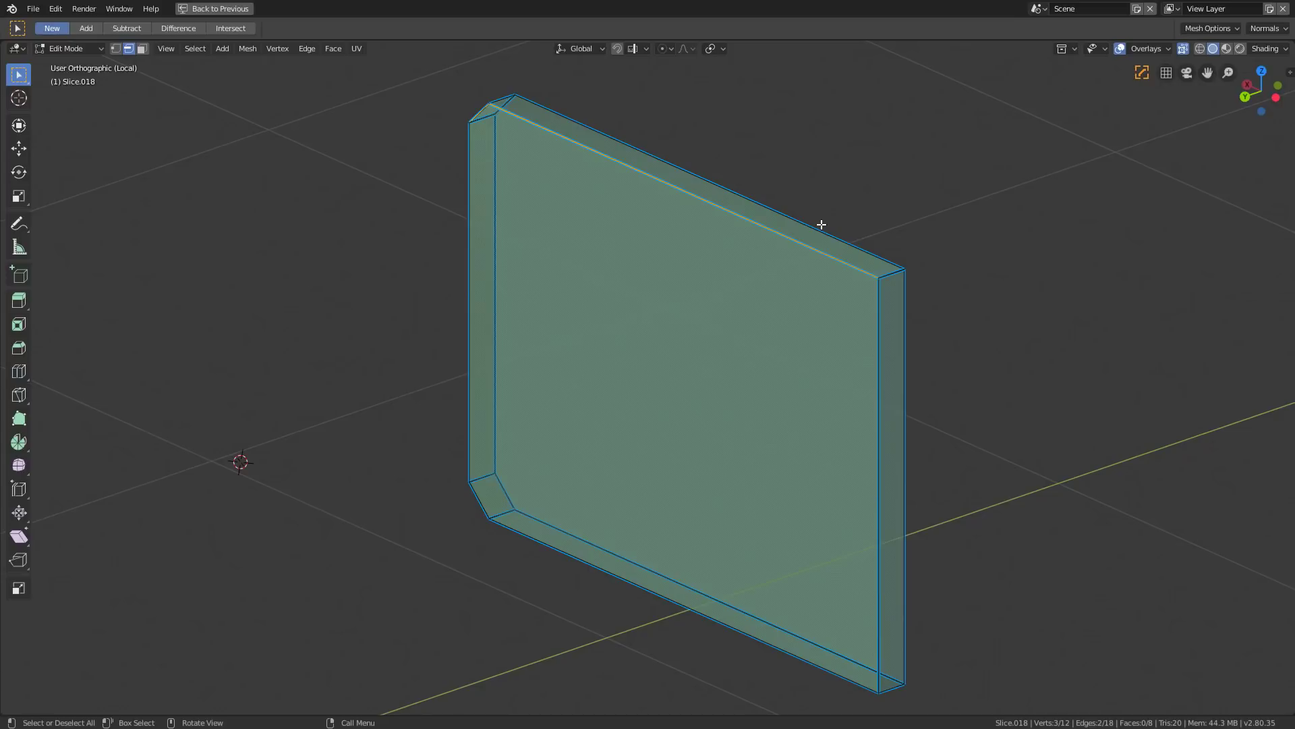
pyautogui.press('KP_7')
pyautogui.moveTo(188, 291); pyautogui.dragTo(1069, 382)
pyautogui.moveTo(728, 418); pyautogui.dragTo(815, 390, button='middle')
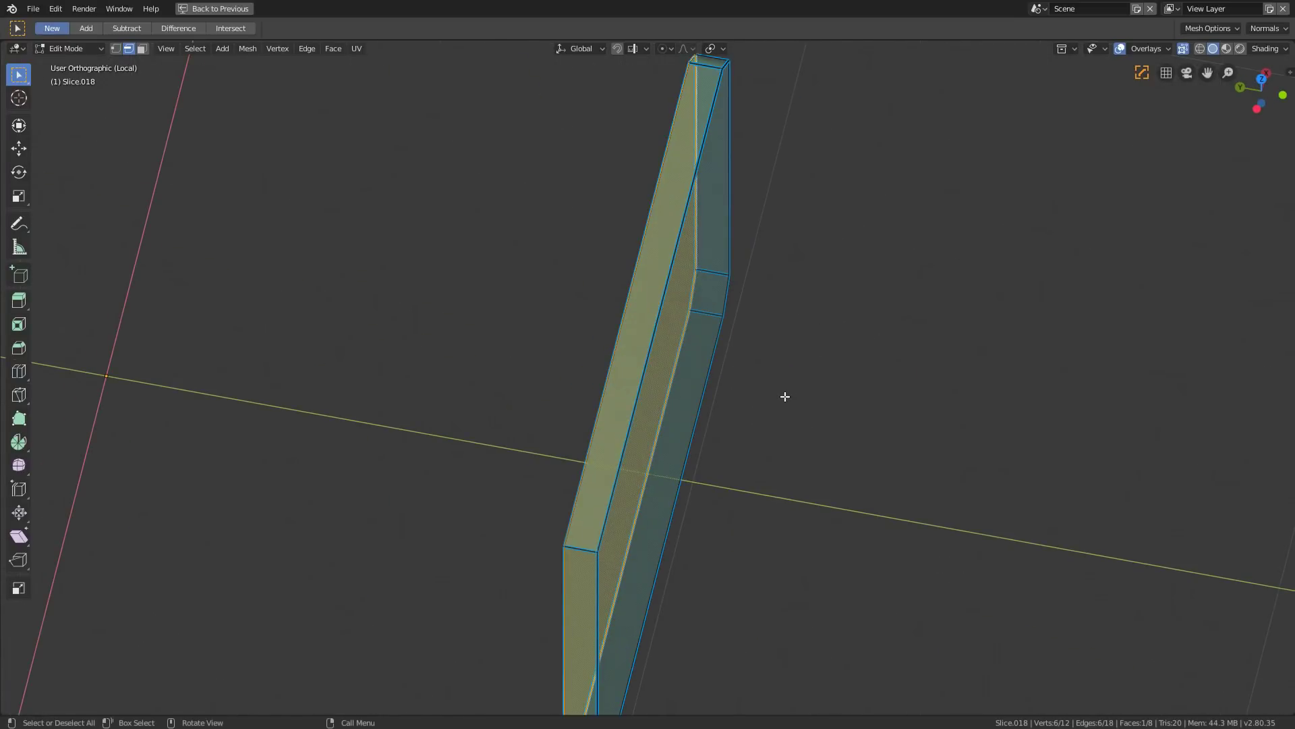
# Step: Return to the full scene and move the selected back face along Y towards the outer face to thin the panel
pyautogui.press('KP_Divide')
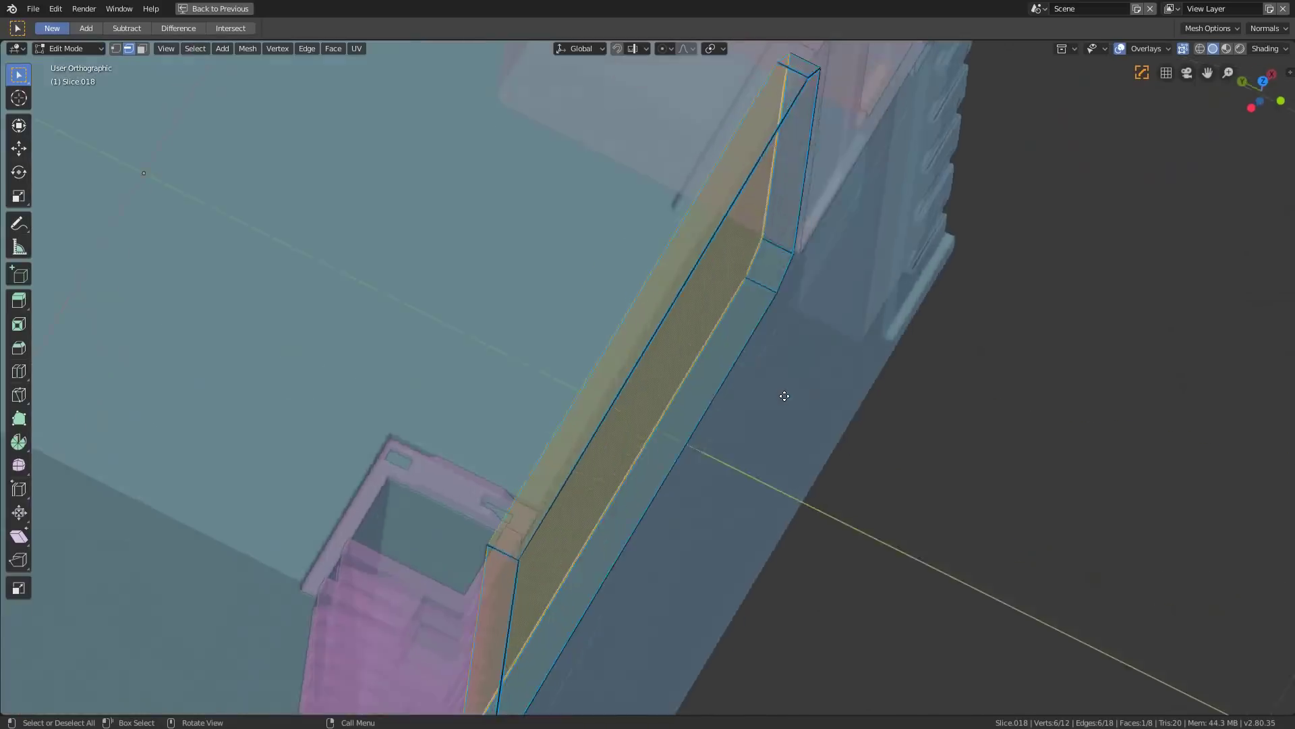
pyautogui.press('KP_7')
pyautogui.press('g')
pyautogui.press('y')
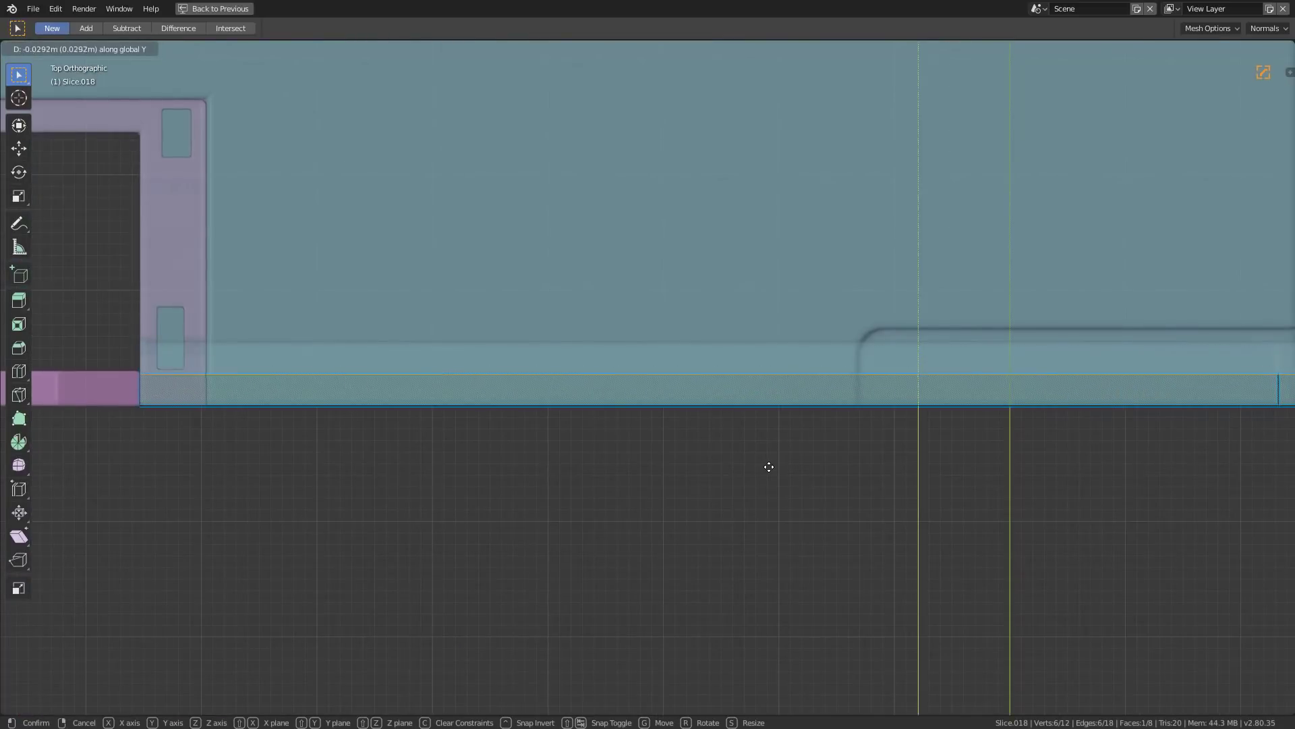
pyautogui.click(772, 470)
pyautogui.press('Tab')
# Step: Reduce the panel's bevel with Hard Ops Bevel Width, turn X-ray off and reselect the panel
pyautogui.press('q')
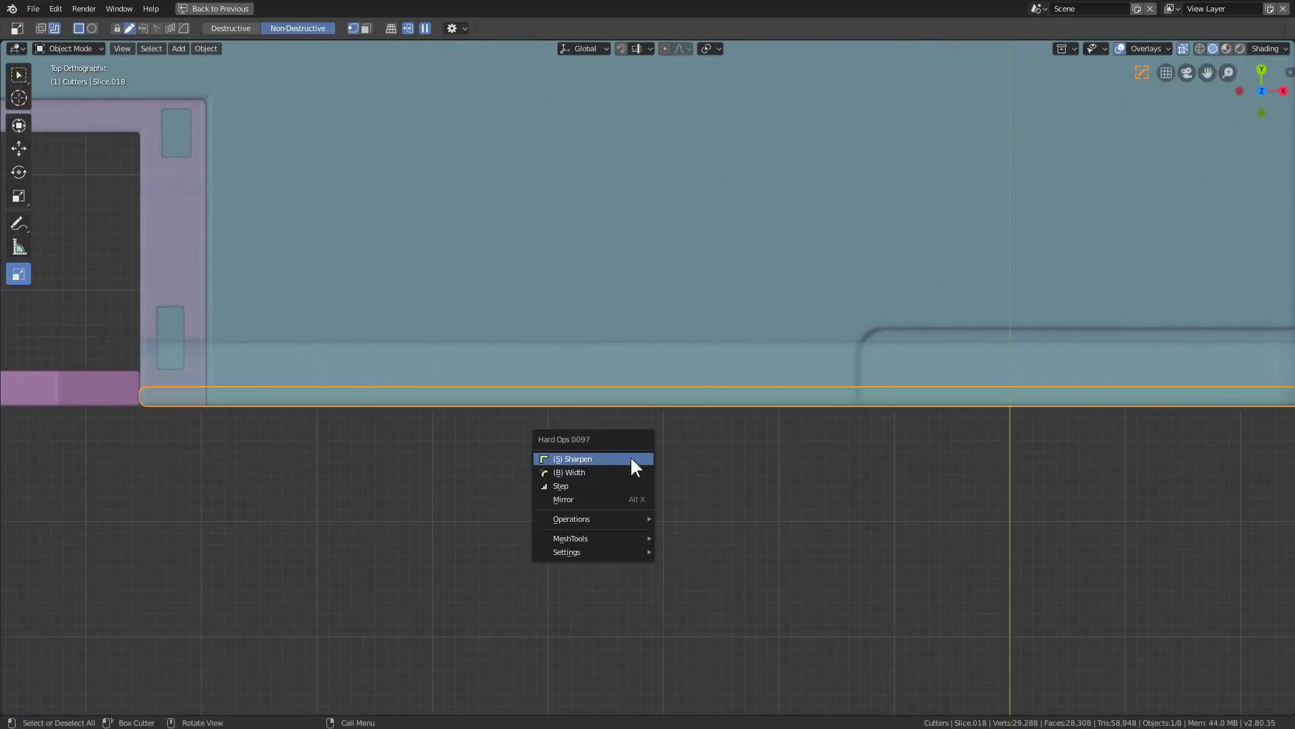
pyautogui.click(613, 472)
pyautogui.click(634, 468)
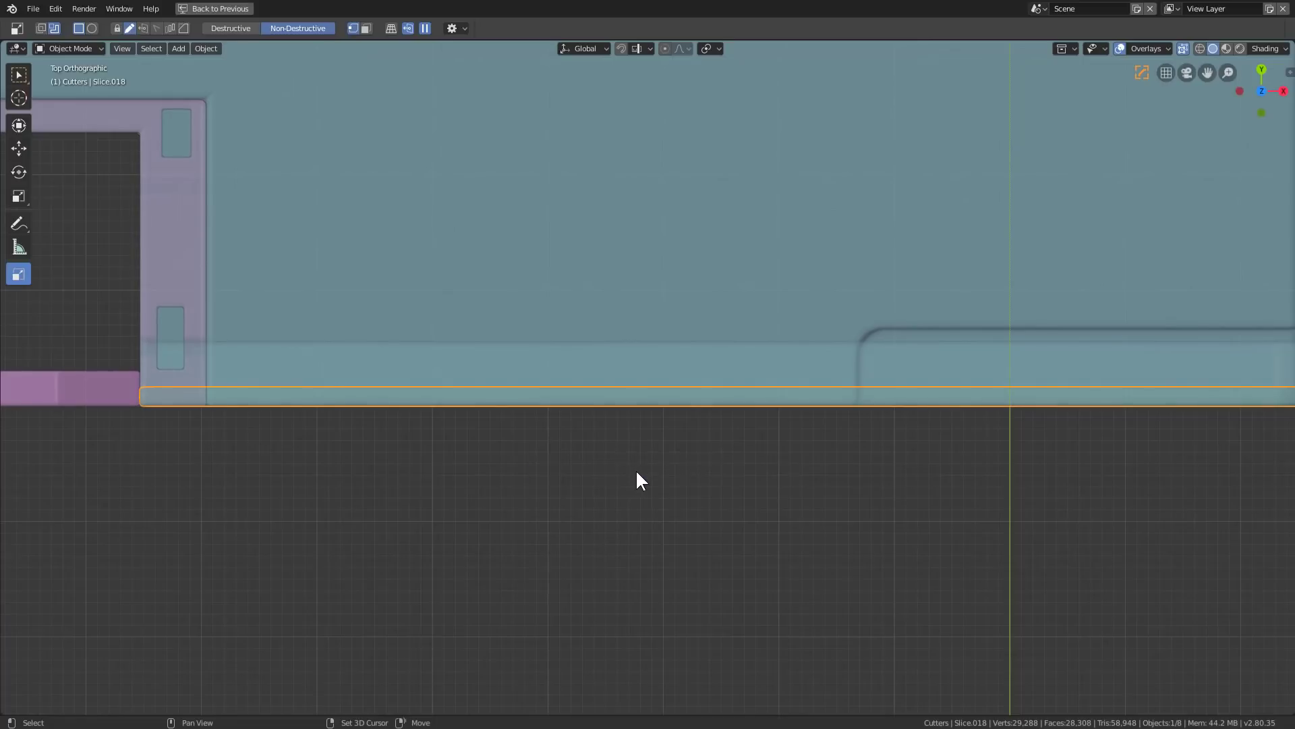
pyautogui.scroll(-3, 675, 469)
pyautogui.moveTo(705, 471); pyautogui.dragTo(945, 198, button='middle')
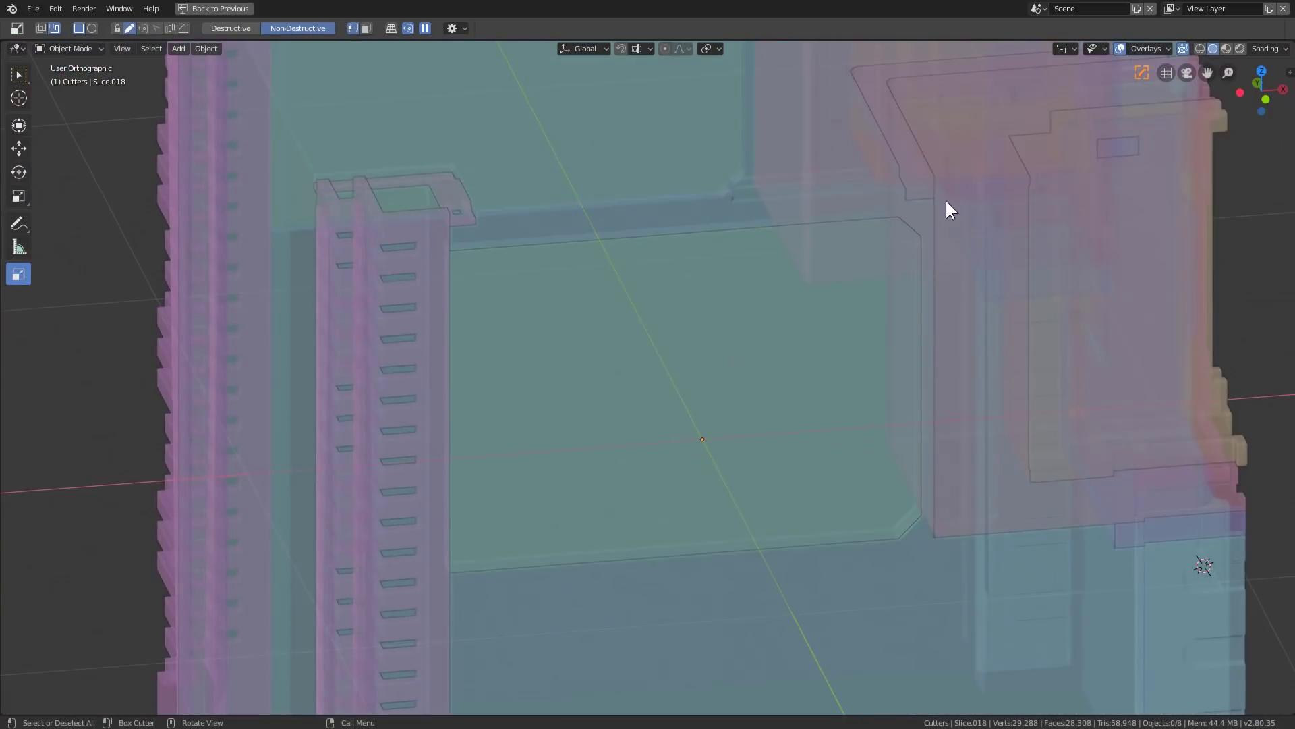
pyautogui.click(1181, 48)
pyautogui.moveTo(703, 379); pyautogui.dragTo(615, 404, button='middle')
pyautogui.click(615, 405)
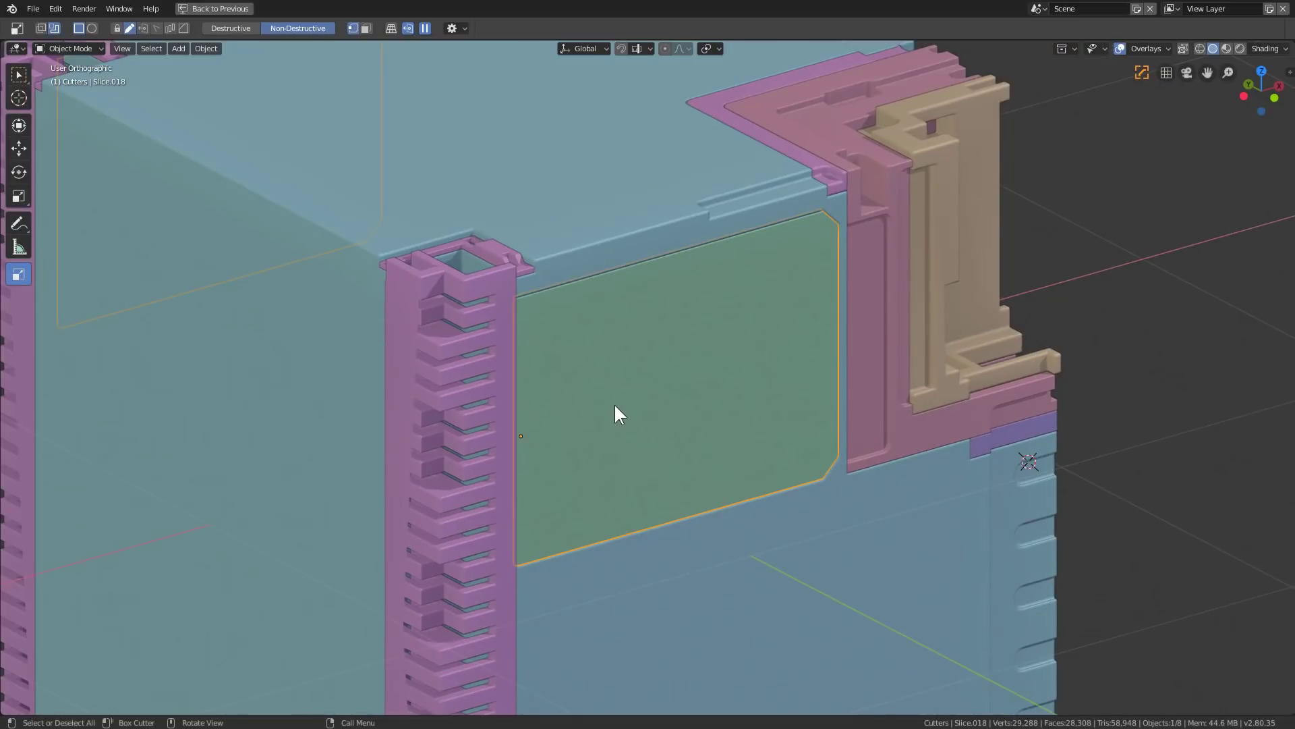
# Step: Try to slice a narrow vertical strip from the panel's edge beside the grooved column
pyautogui.press('KP_1')
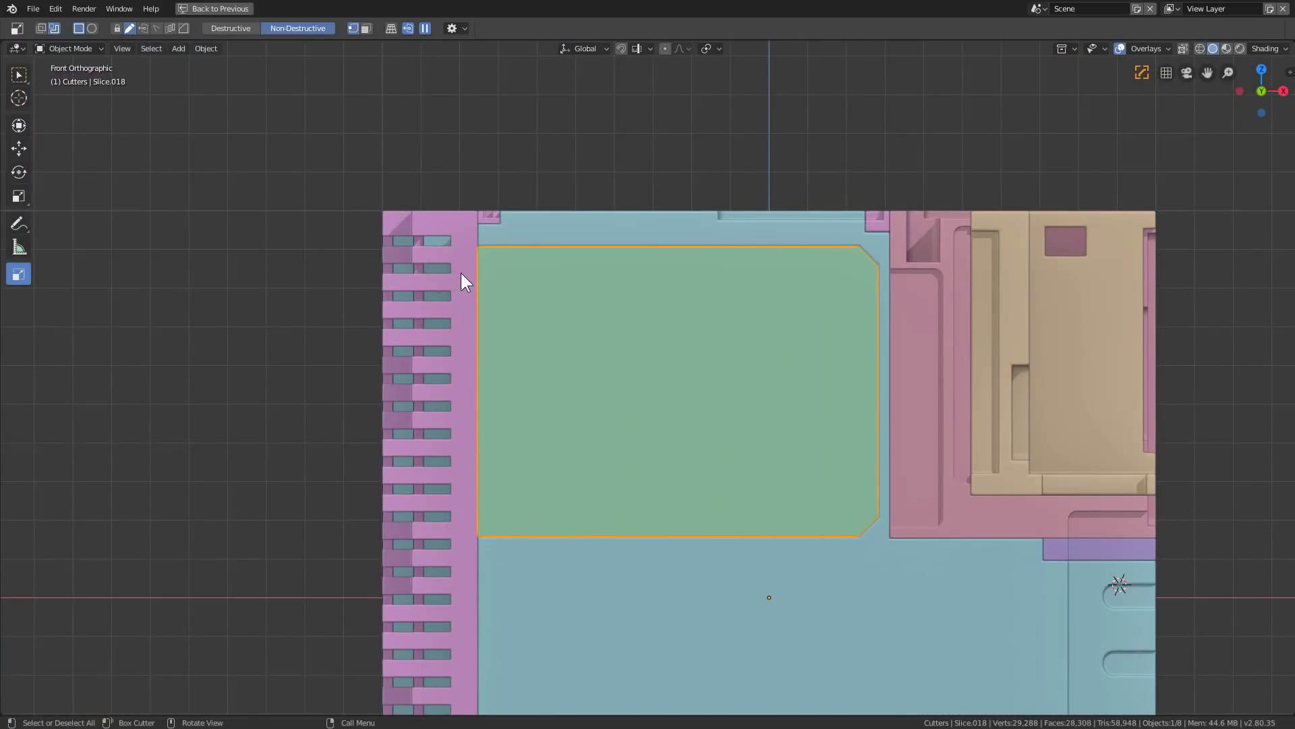
pyautogui.moveTo(492, 333); pyautogui.dragTo(500, 521)
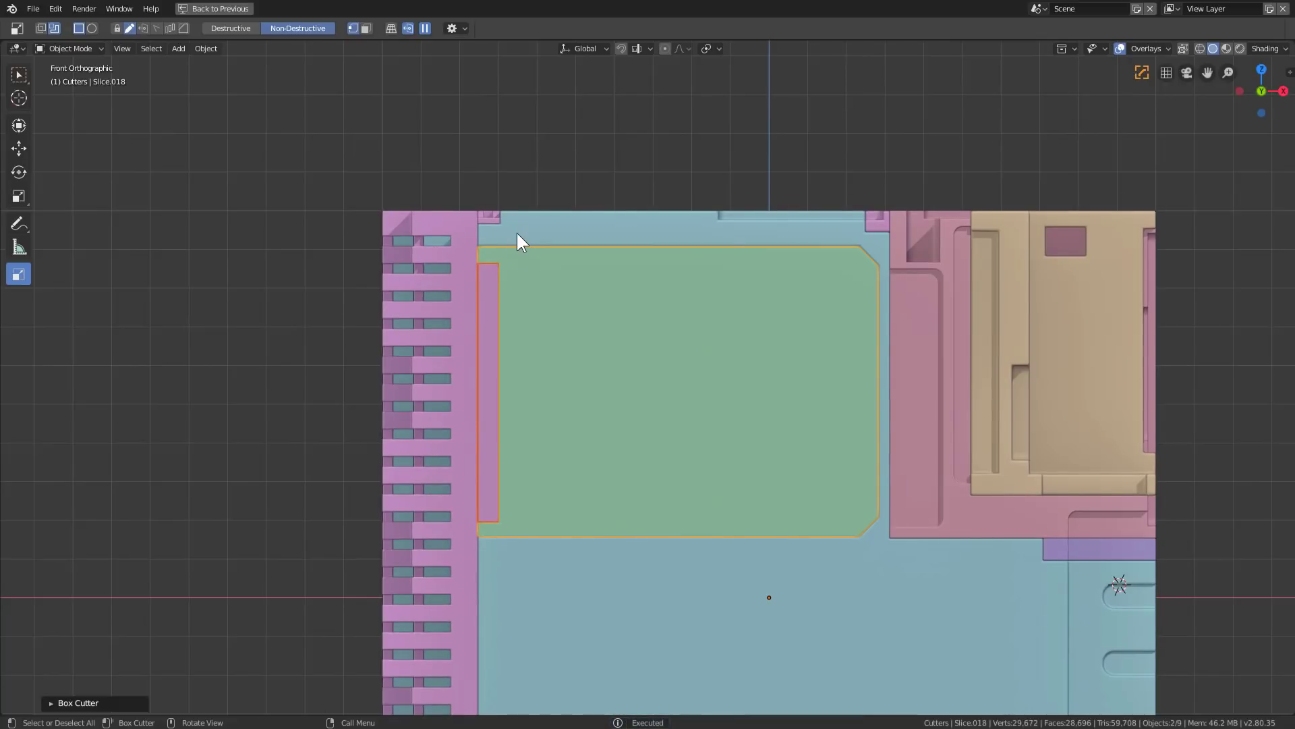
pyautogui.moveTo(516, 234); pyautogui.dragTo(848, 269)
pyautogui.rightClick(848, 268)
pyautogui.moveTo(529, 309); pyautogui.dragTo(573, 342, button='middle')
pyautogui.hotkey('ctrl', 'z')
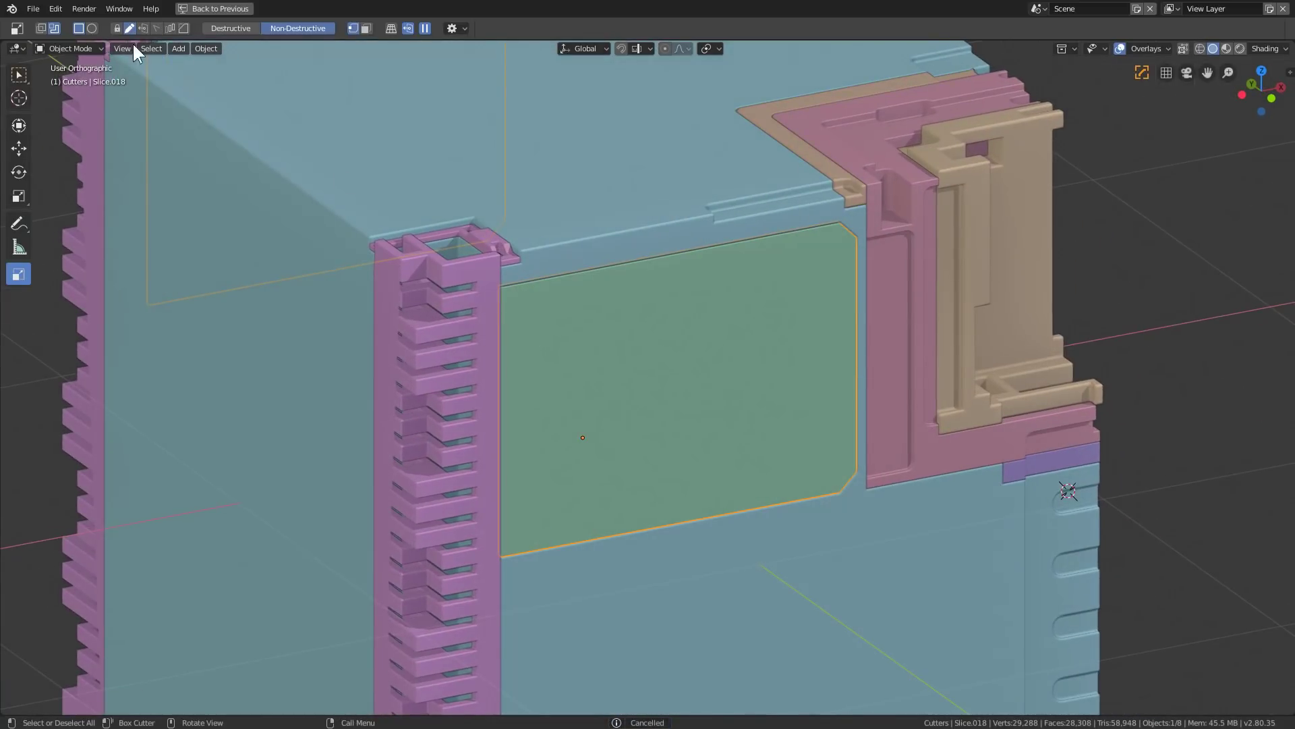
# Step: Cut narrow strips along the panel's column-side and lower edges, plus a vertical array of rectangular holes beside the column-side strip
pyautogui.press('KP_1')
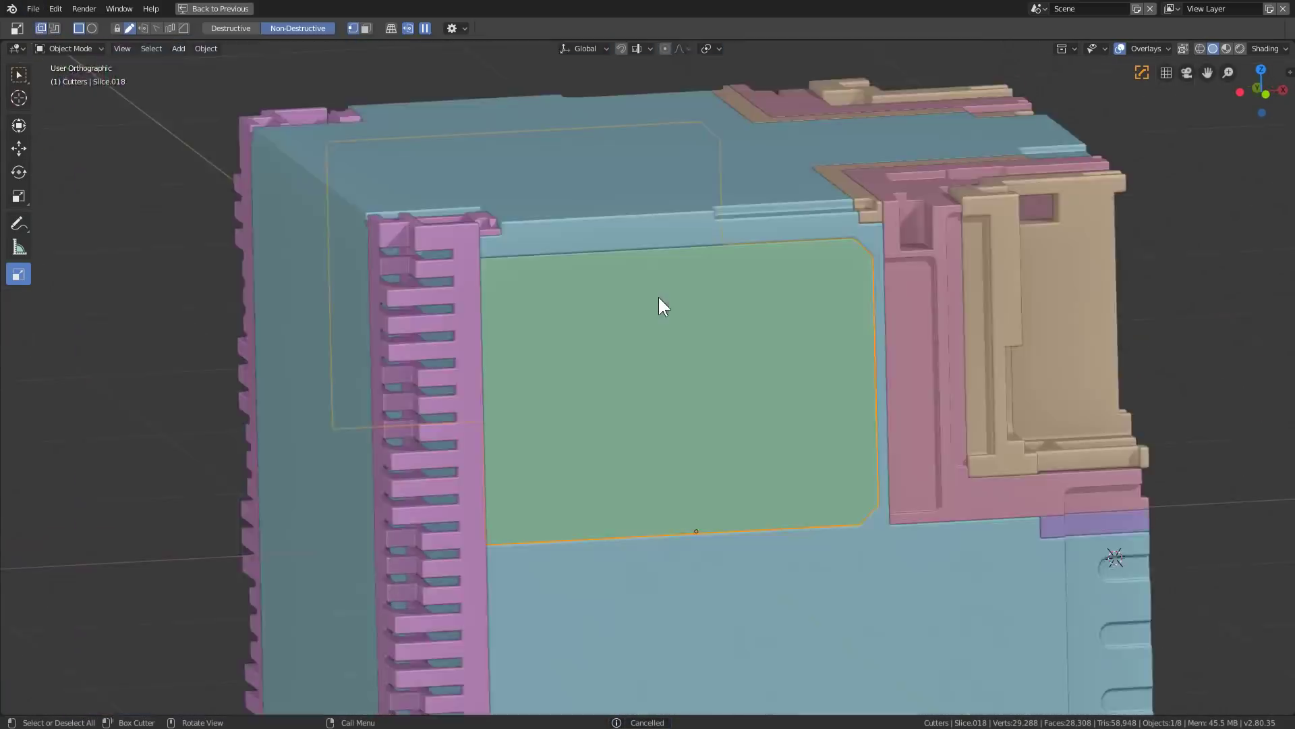
pyautogui.moveTo(462, 254)
pyautogui.mouseDown()
pyautogui.moveTo(496, 528)
pyautogui.moveTo(590, 506)
pyautogui.moveTo(850, 520)
pyautogui.mouseUp()
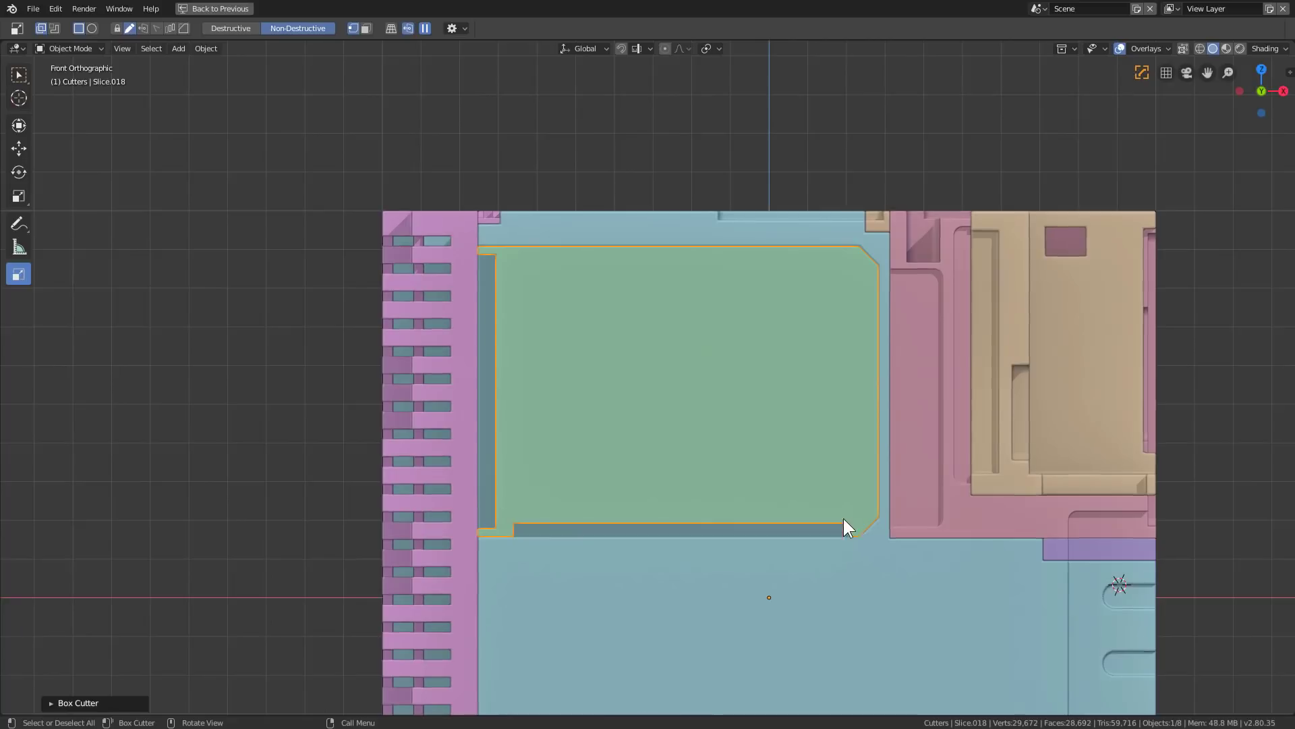
pyautogui.moveTo(509, 257); pyautogui.dragTo(541, 309)
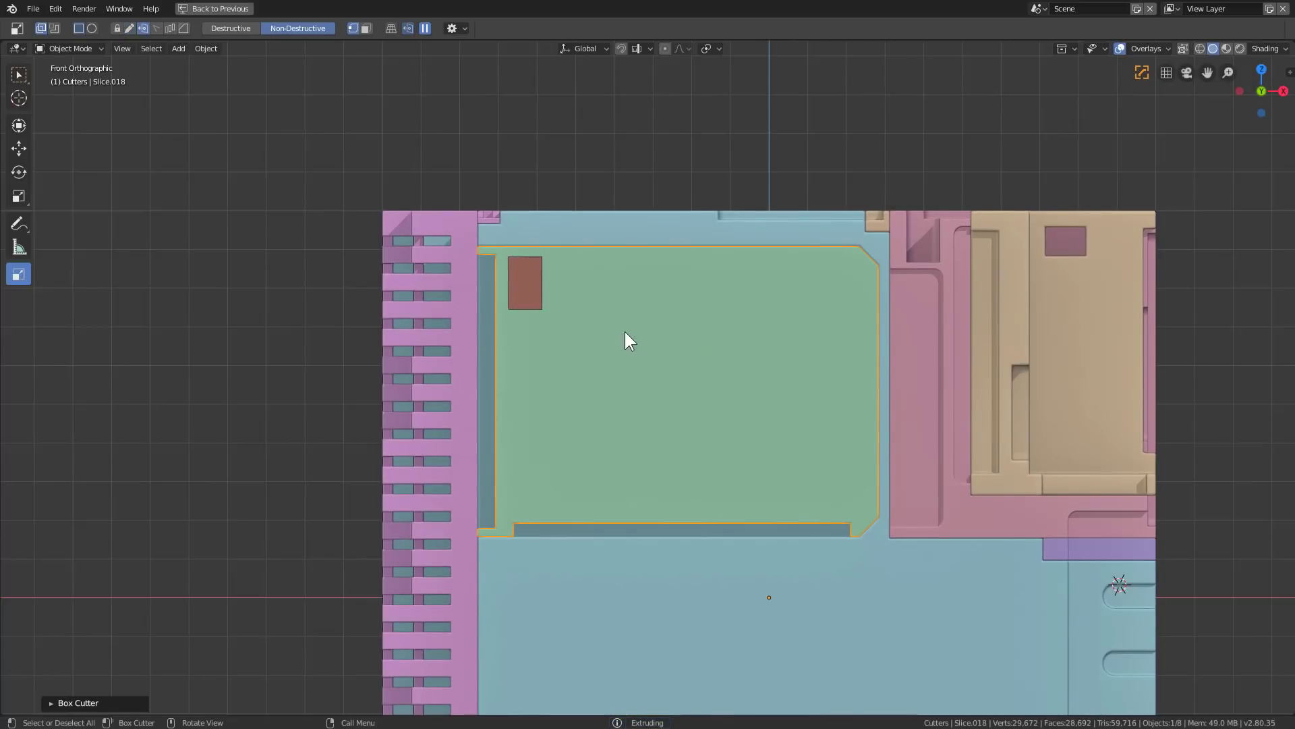
pyautogui.press('v')
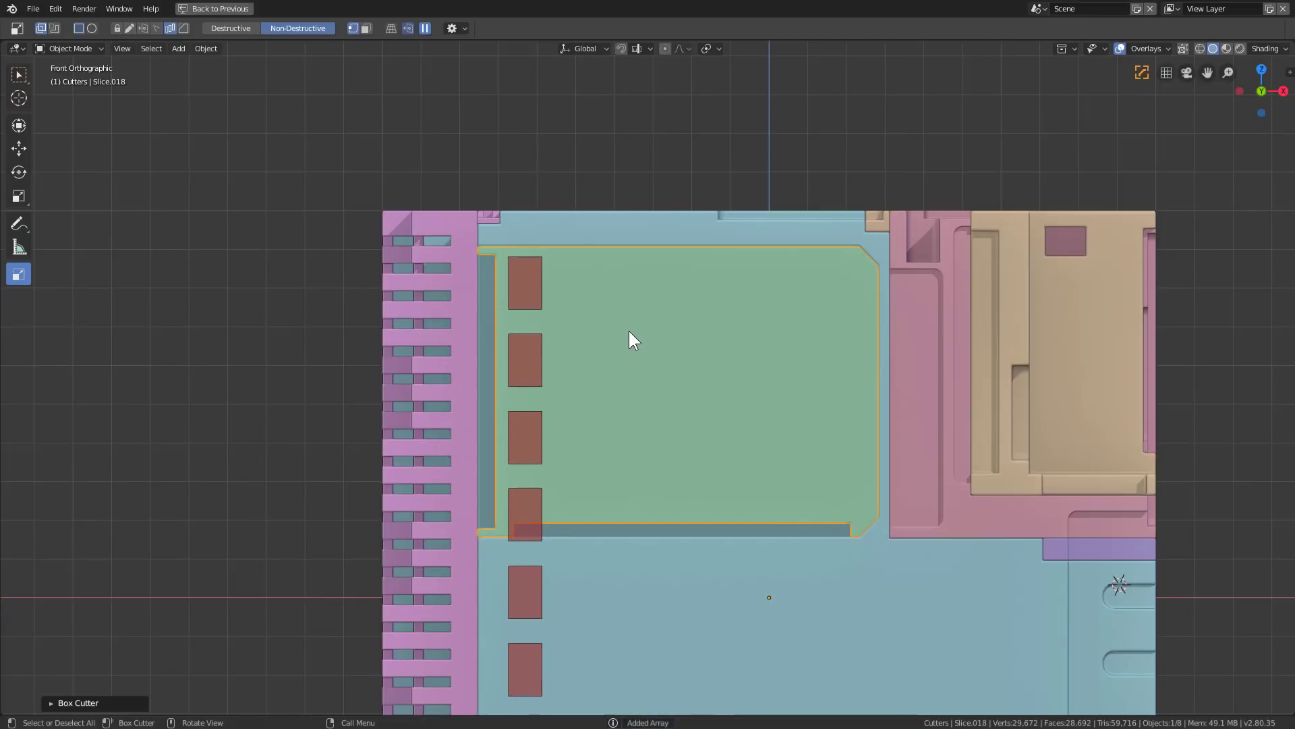
pyautogui.click(533, 347)
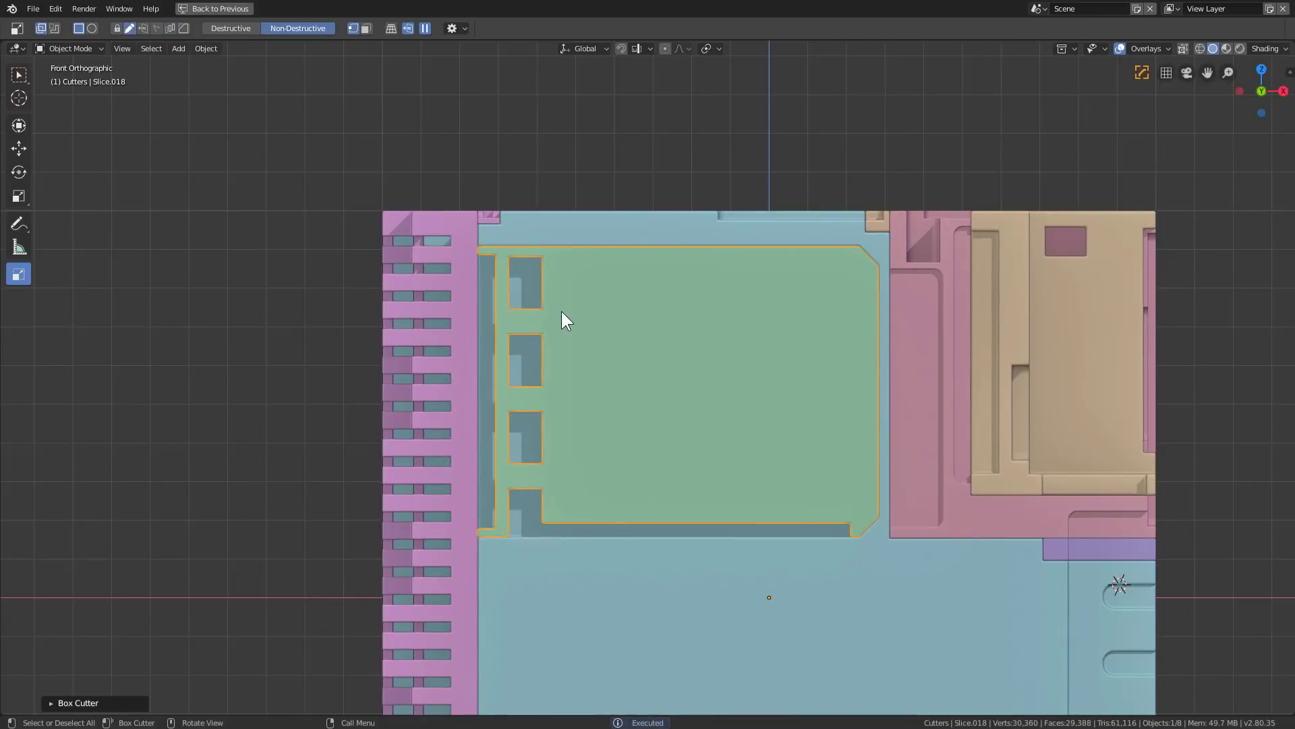
# Step: Try to cut a vertical array of small rectangular slots right beside the larger holes
pyautogui.moveTo(548, 269); pyautogui.dragTo(570, 278)
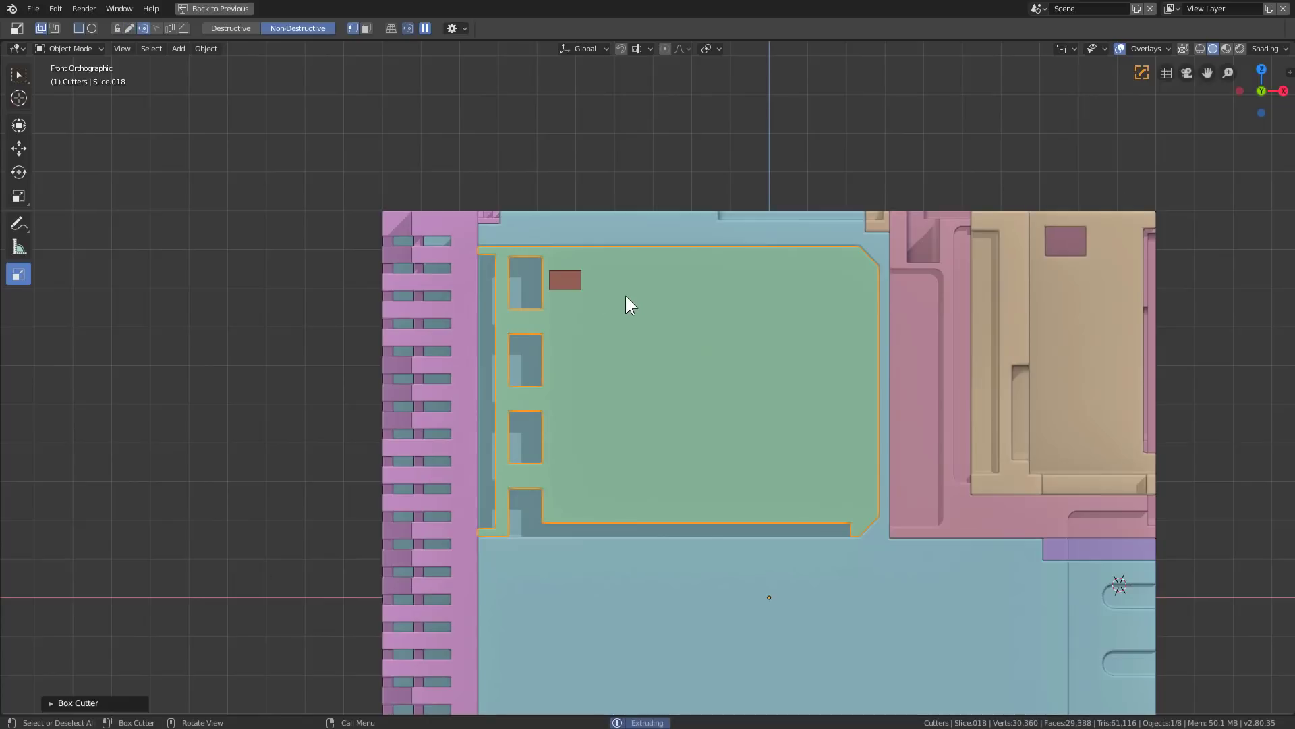
pyautogui.press('v')
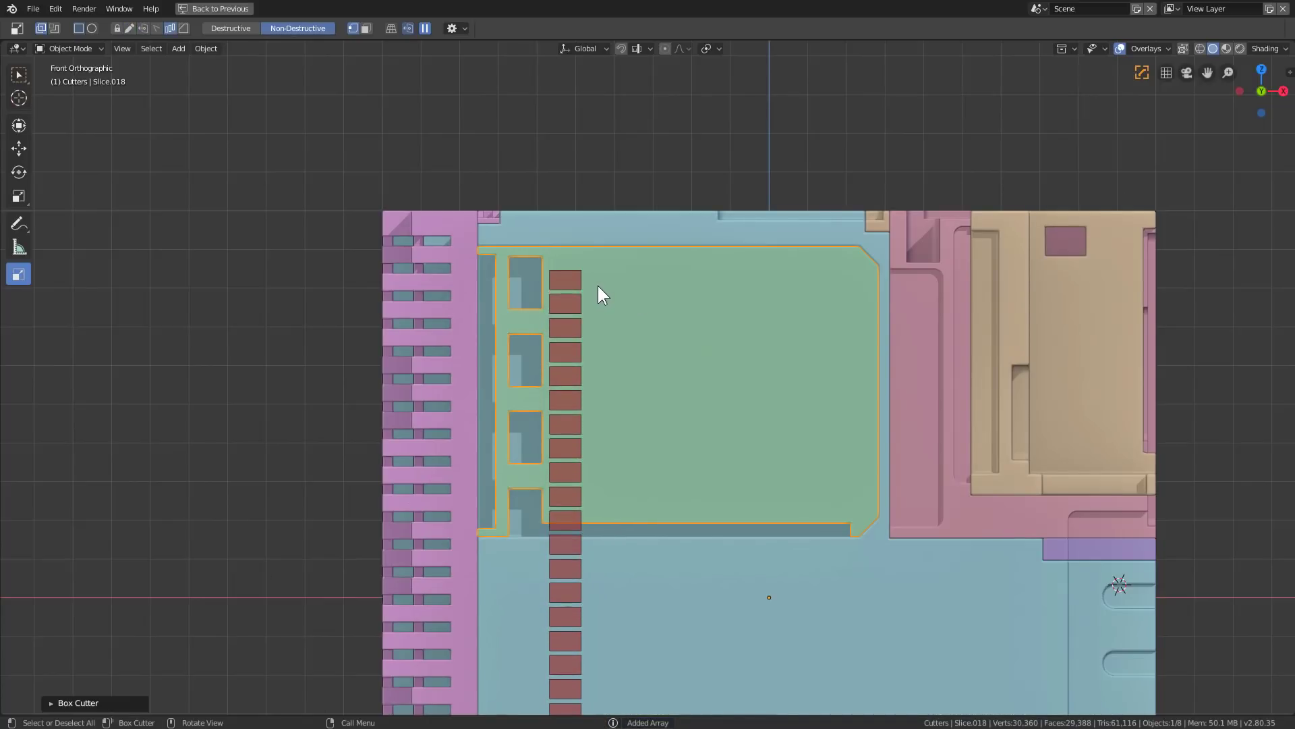
pyautogui.click(565, 283)
pyautogui.scroll(2, 616, 313)
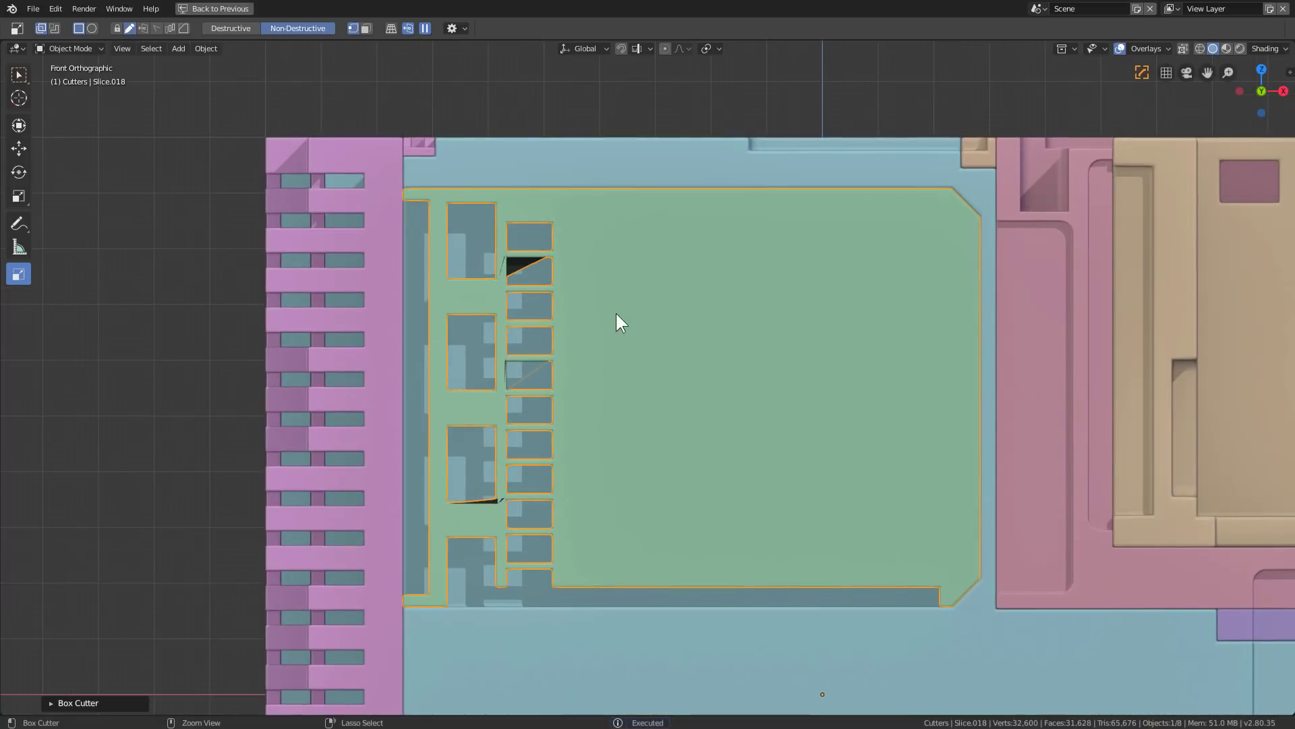
pyautogui.hotkey('ctrl', 'z')
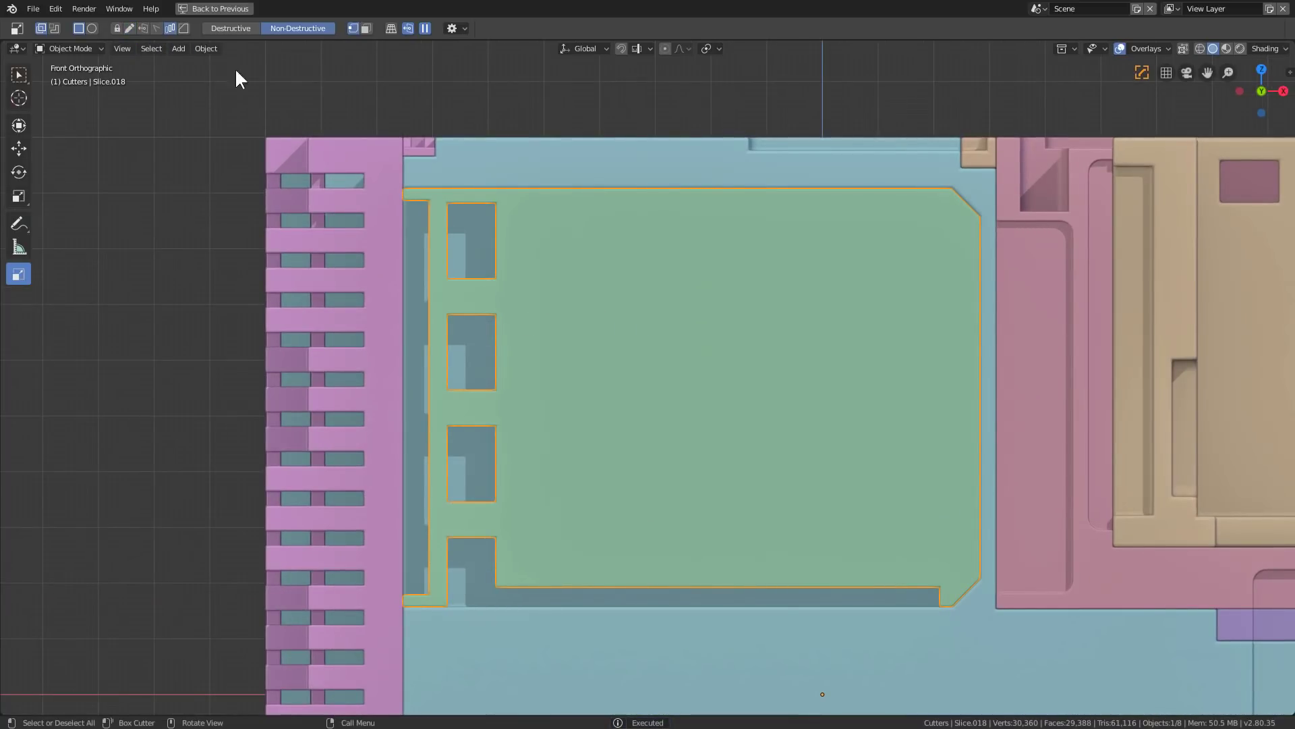
# Step: Cut a vertical array of small rectangular slots into the panel with a wider gap to the larger holes
pyautogui.moveTo(522, 225); pyautogui.dragTo(558, 240)
pyautogui.click(559, 237)
# Step: Knife two constrained vertical cuts through the panel mesh, one at the large holes' outer side and one through the small slots
pyautogui.press('Tab')
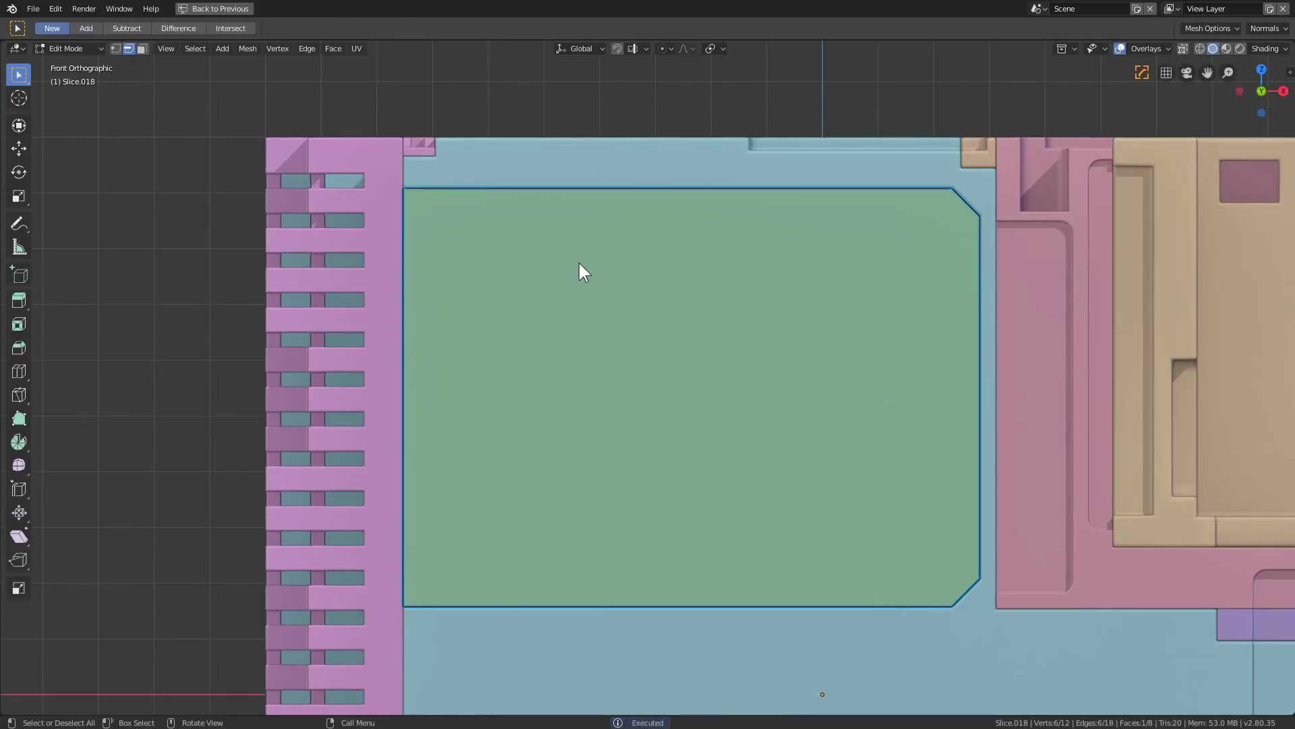
pyautogui.scroll(-2, 556, 263)
pyautogui.press('k')
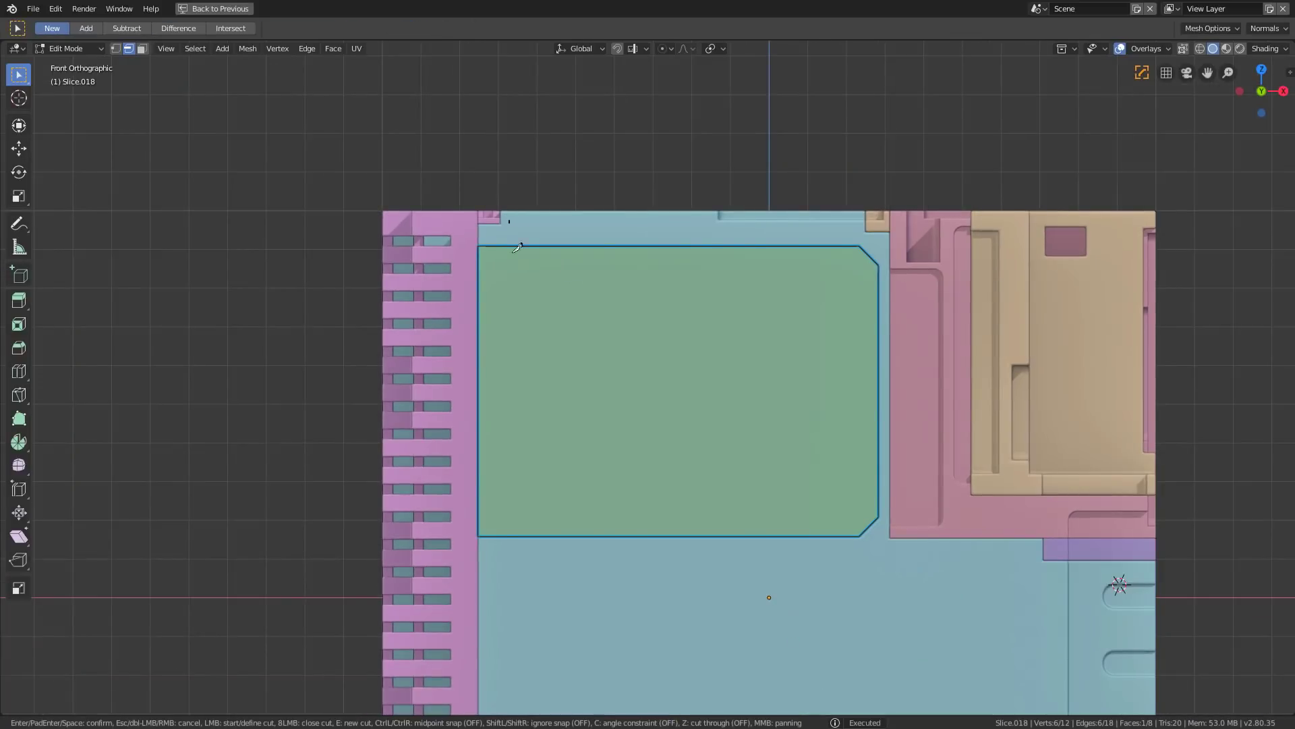
pyautogui.press('c')
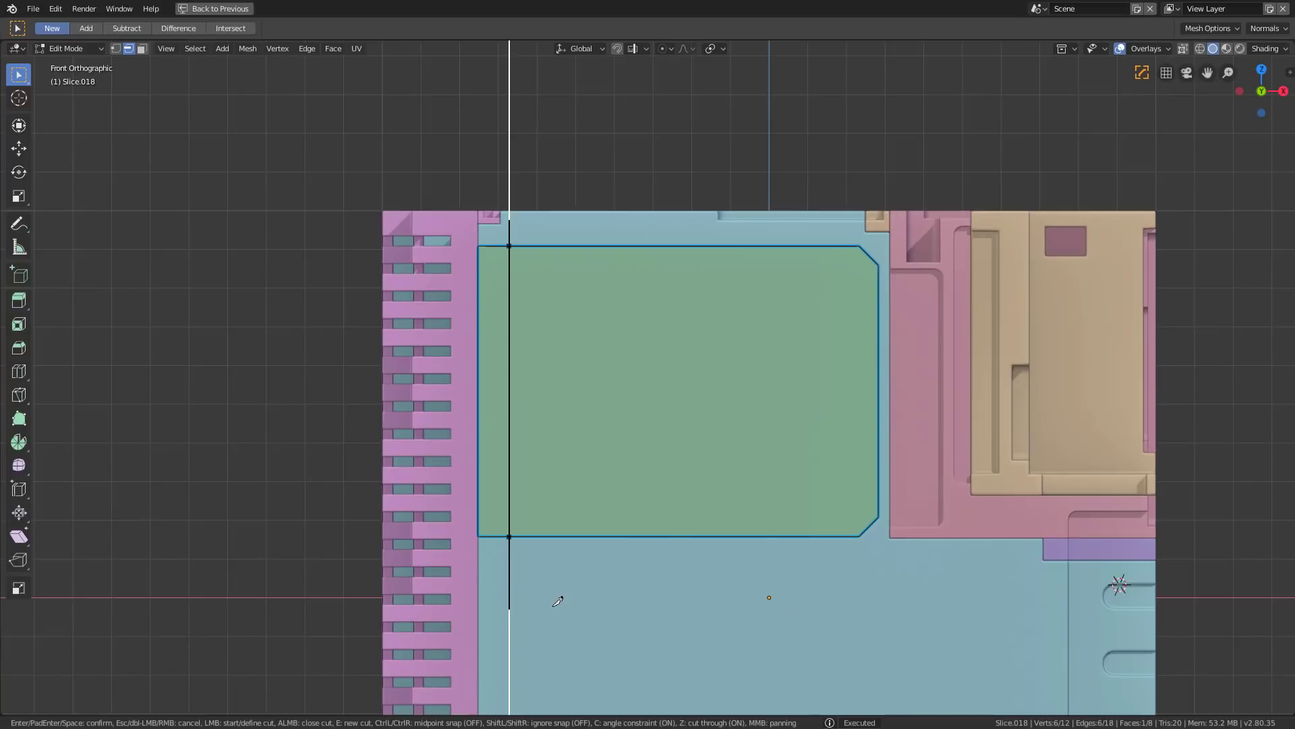
pyautogui.click(558, 601)
pyautogui.press('Return')
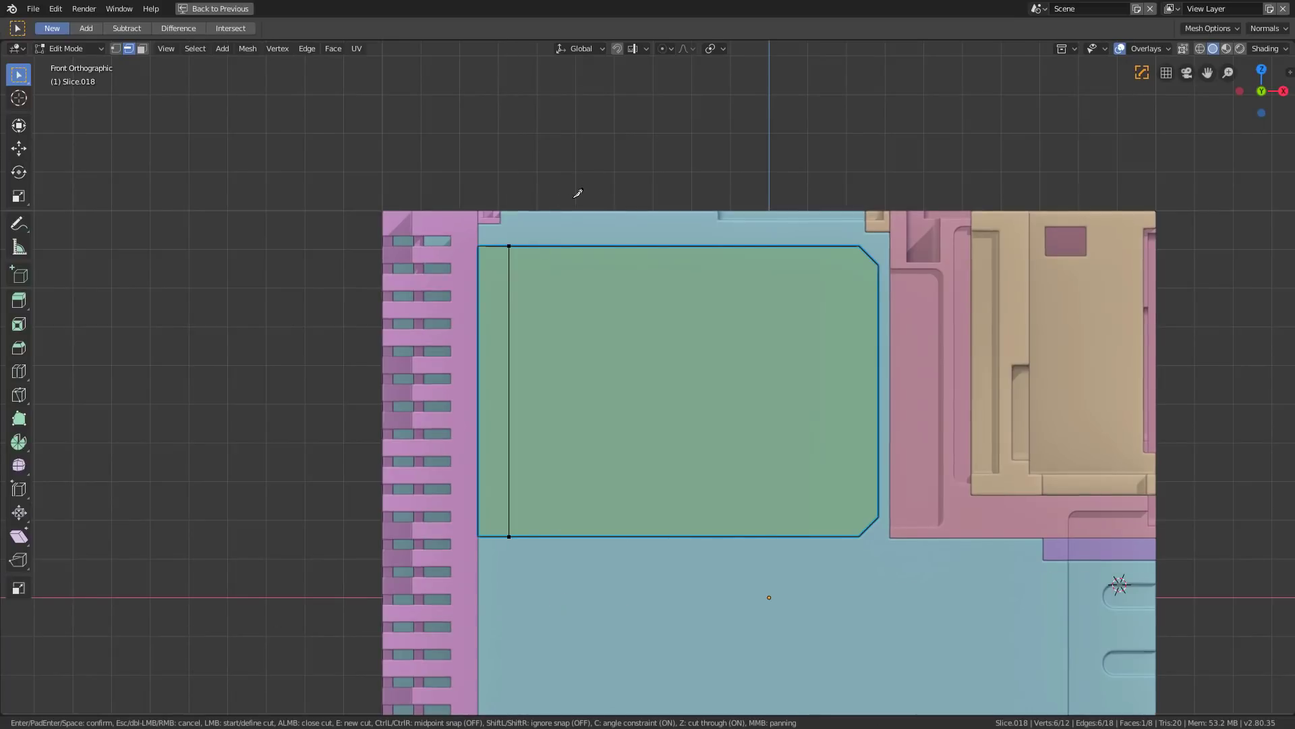
pyautogui.click(575, 246)
pyautogui.click(597, 587)
pyautogui.press('Return')
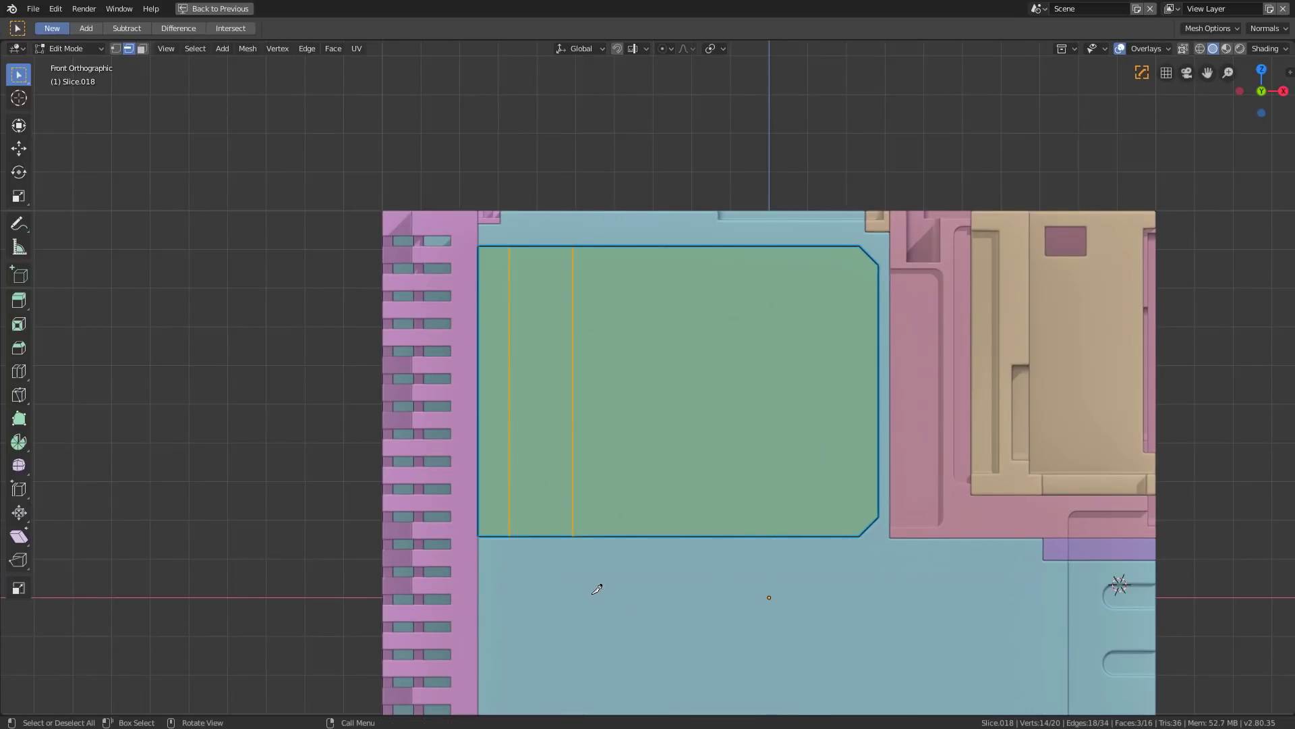
pyautogui.press('Tab')
# Step: Tighten the panel's 3-segment bevel to a width of about 0.001 with Hard Ops Bevel Width
pyautogui.scroll(3, 598, 408)
pyautogui.moveTo(598, 408); pyautogui.dragTo(634, 439, button='middle')
pyautogui.press('q')
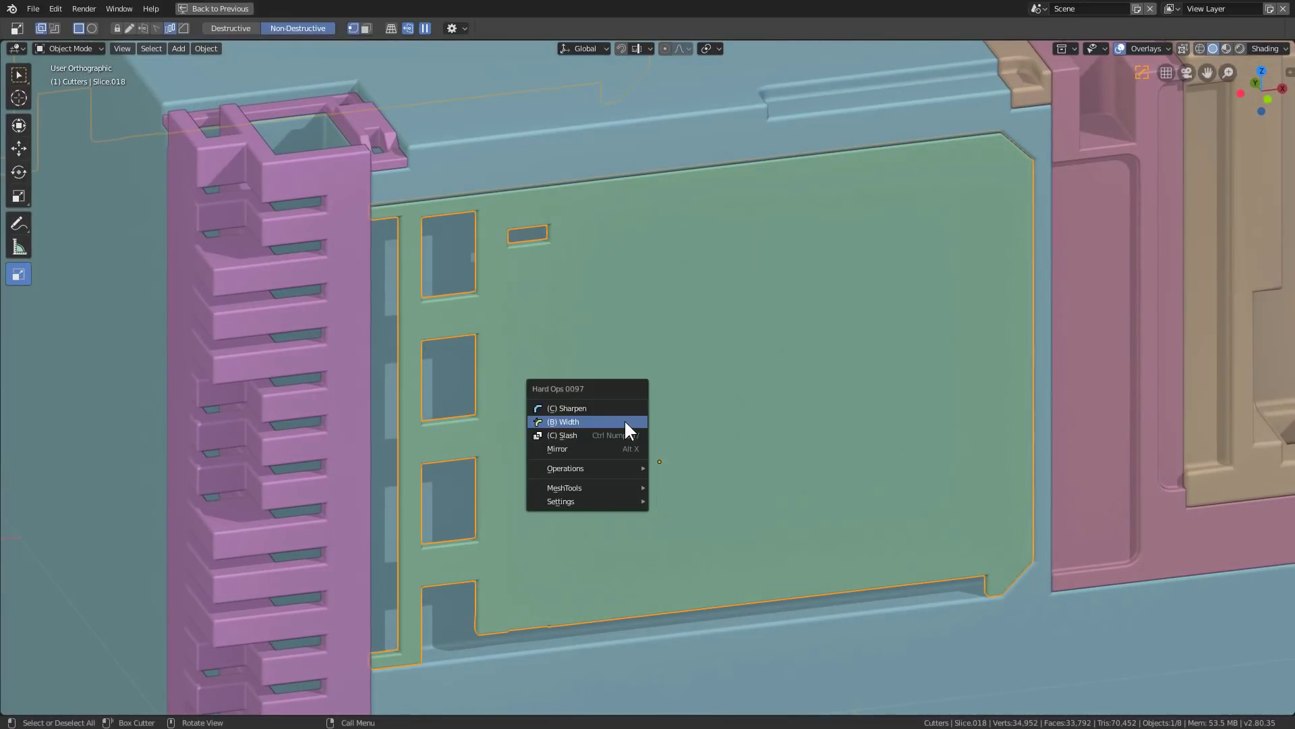
pyautogui.click(563, 421)
pyautogui.scroll(2, 668, 427)
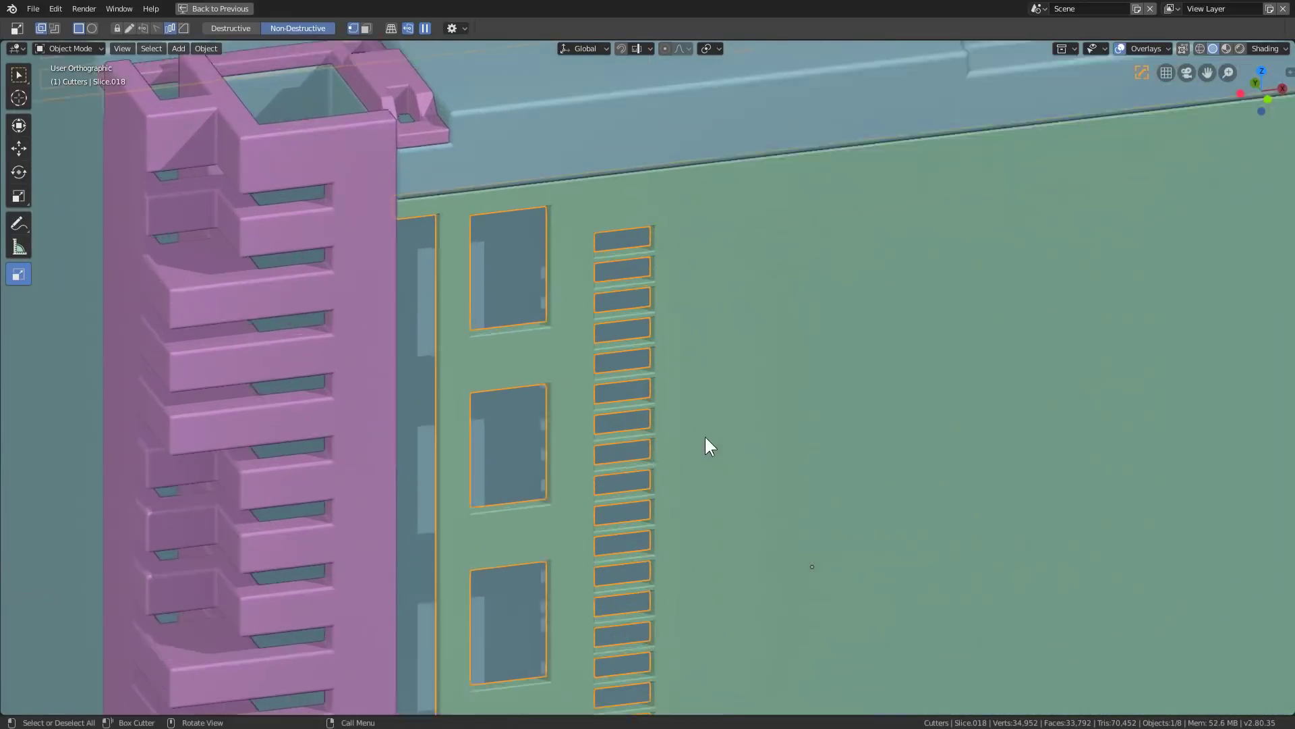
pyautogui.scroll(2, 701, 365)
pyautogui.press('q')
pyautogui.click(717, 290)
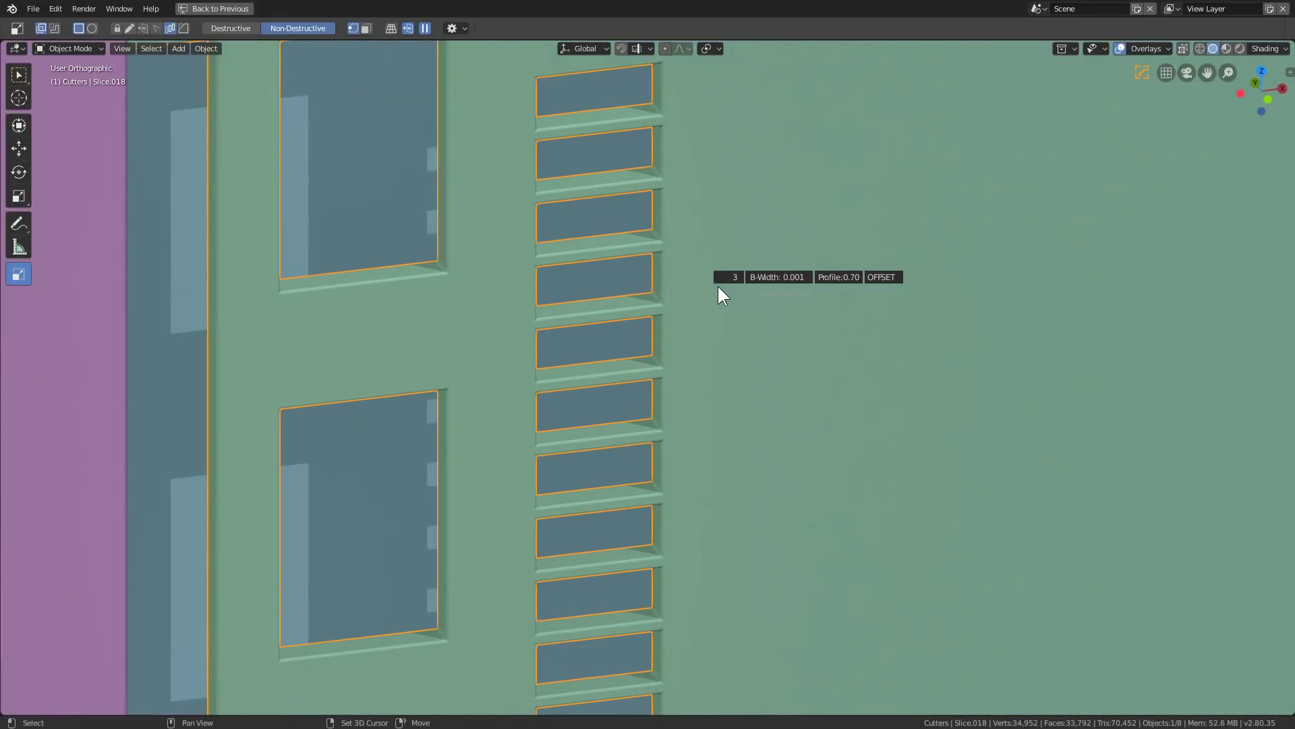
pyautogui.click(718, 286)
# Step: Cut a vertical array of long horizontal slots across the panel's open area beyond the small slots
pyautogui.scroll(-4, 729, 337)
pyautogui.moveTo(743, 398)
pyautogui.mouseDown(button='middle')
pyautogui.moveTo(746, 442)
pyautogui.moveTo(731, 399)
pyautogui.mouseUp(button='middle')
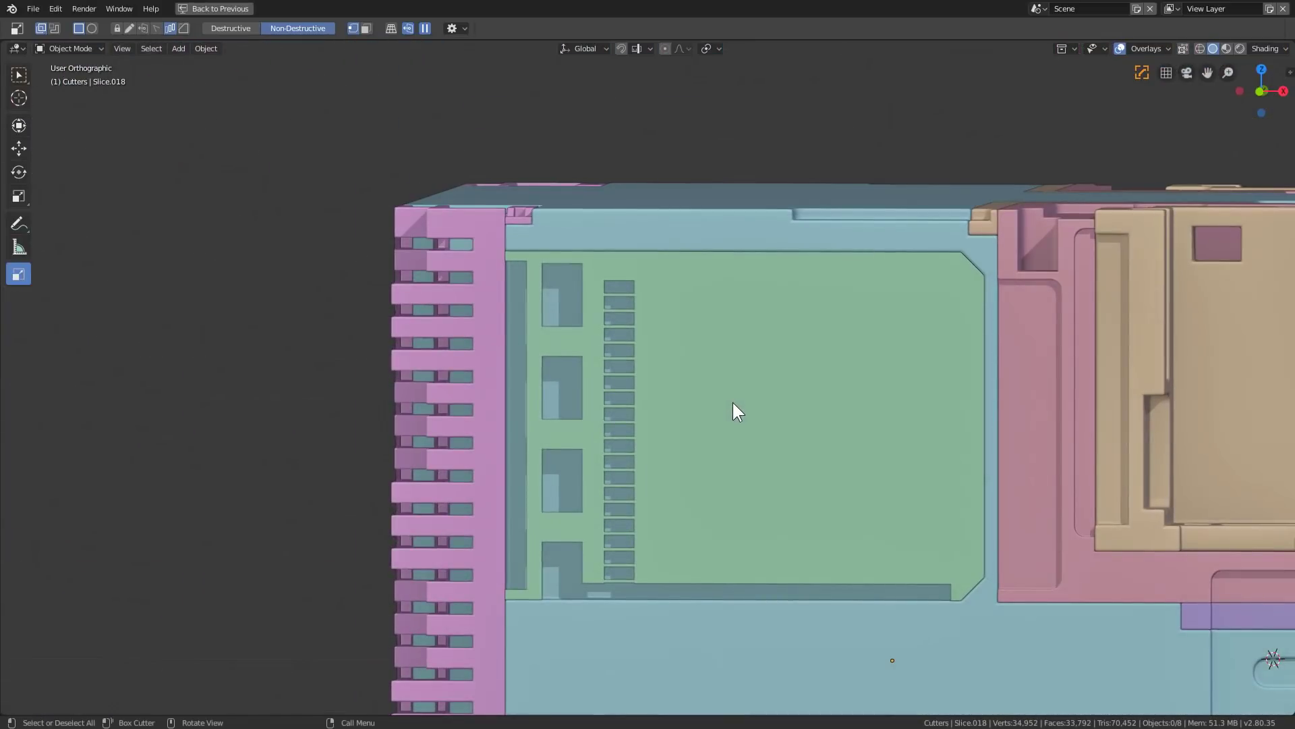
pyautogui.press('KP_1')
pyautogui.click(732, 402)
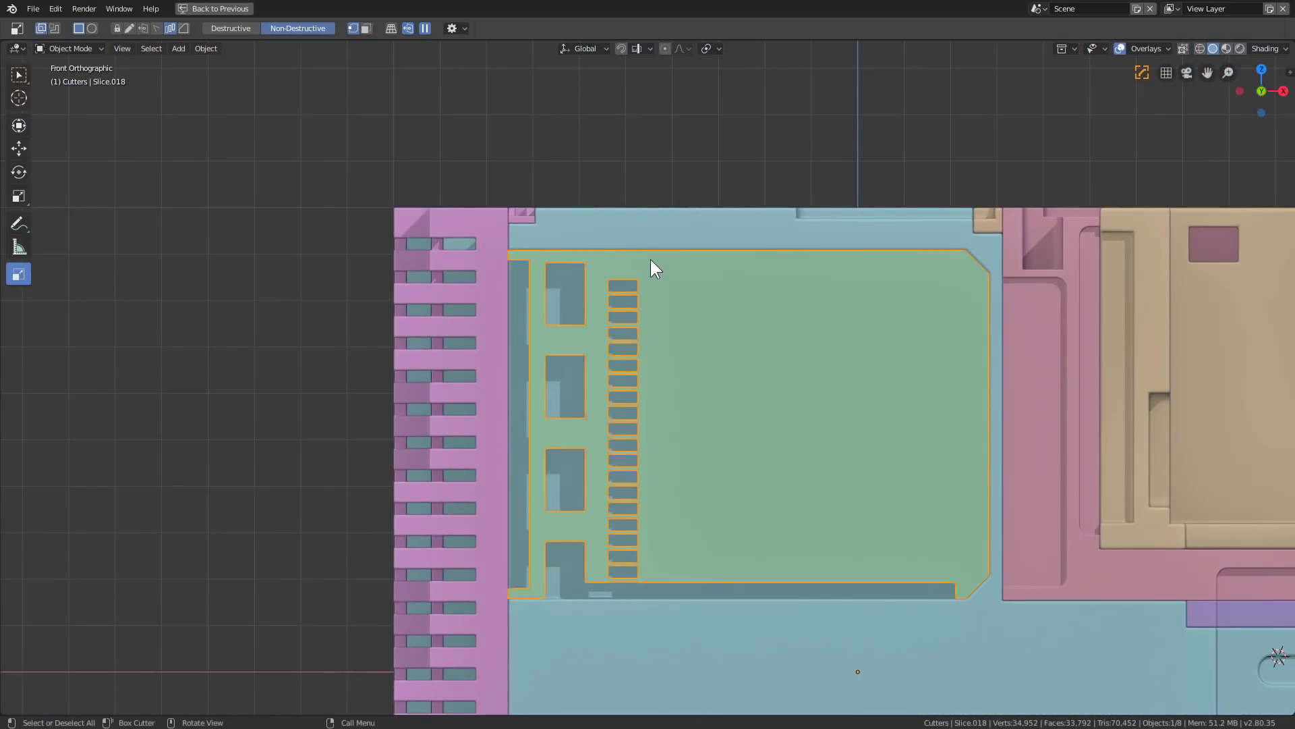
pyautogui.moveTo(648, 259)
pyautogui.mouseDown()
pyautogui.moveTo(787, 303)
pyautogui.moveTo(926, 302)
pyautogui.moveTo(931, 291)
pyautogui.moveTo(935, 301)
pyautogui.mouseUp()
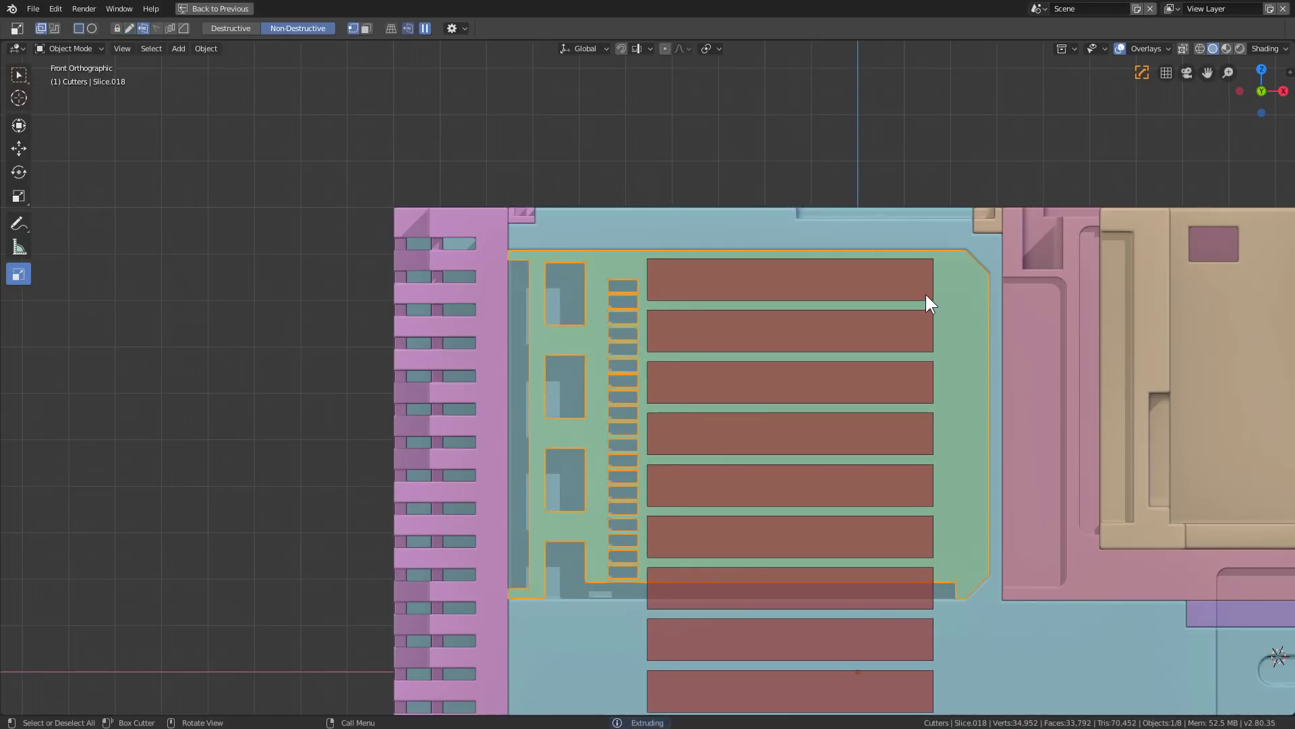
pyautogui.click(928, 297)
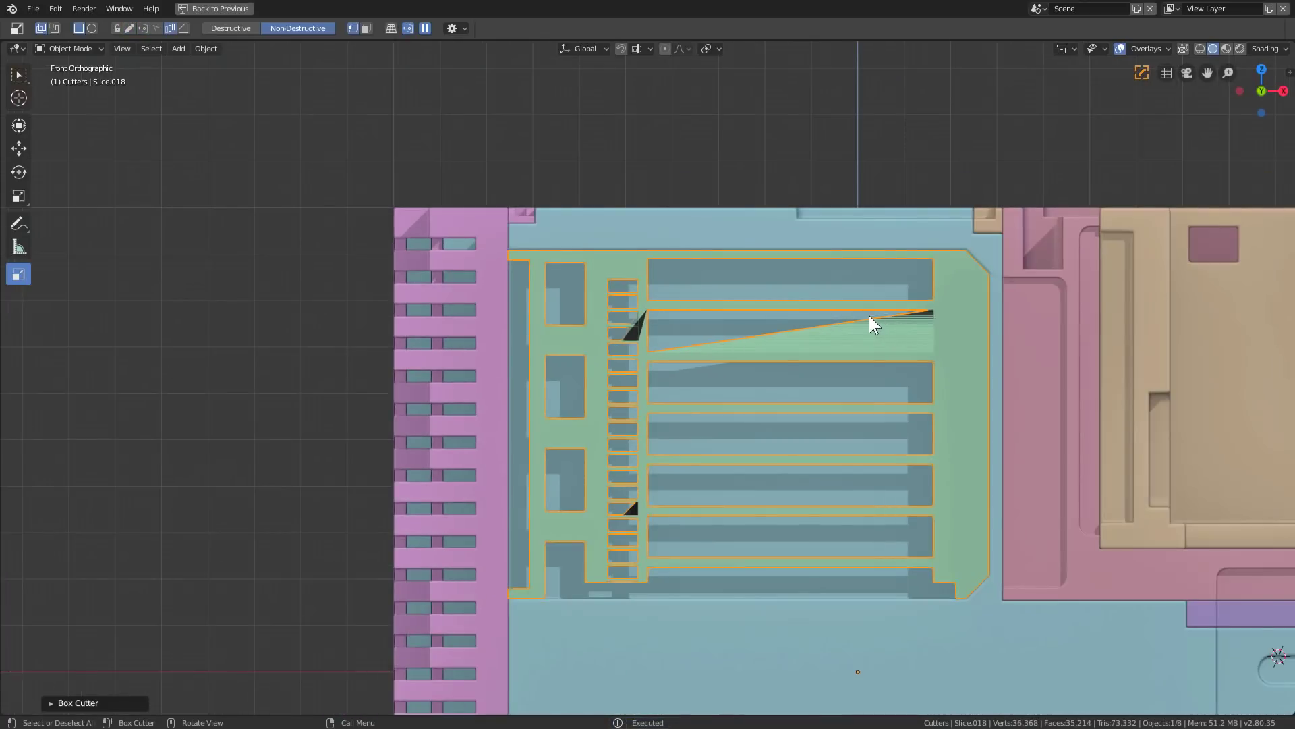
# Step: Knife one constrained vertical cut through the panel mesh, crossing the area of the long horizontal slots
pyautogui.press('Tab')
pyautogui.press('k')
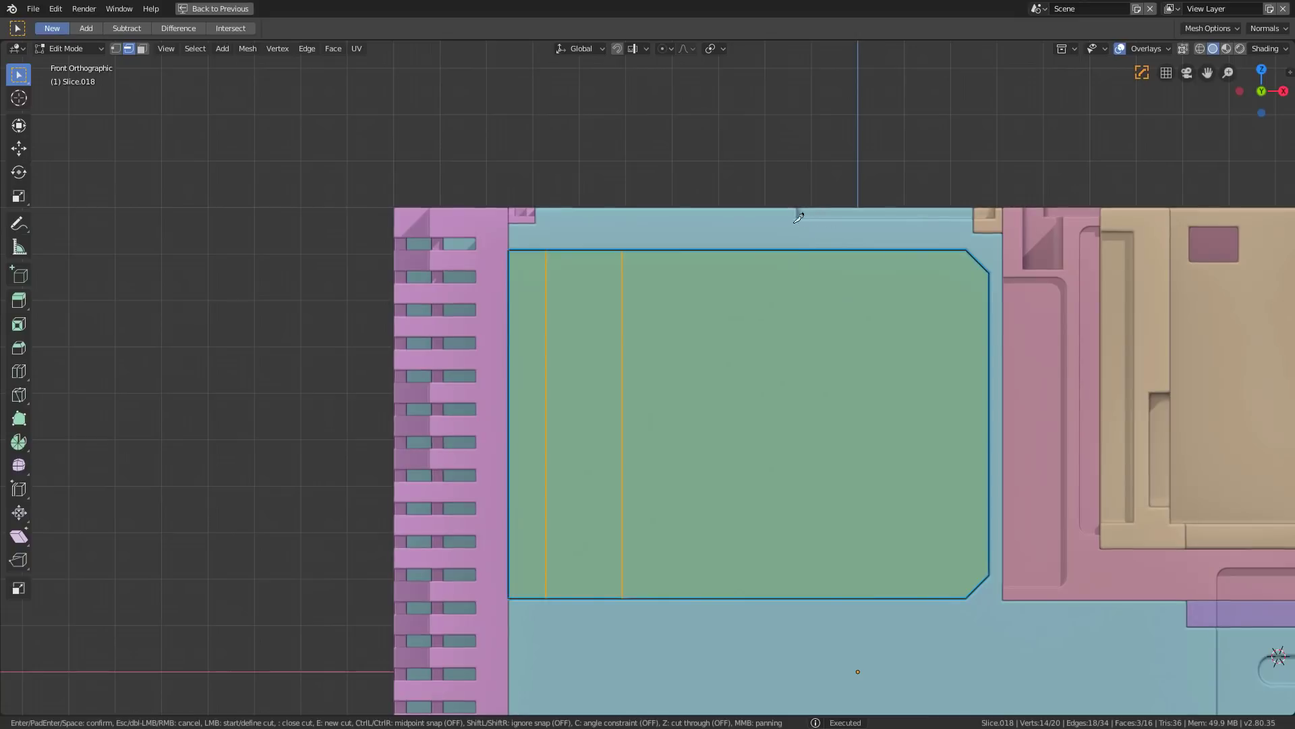
pyautogui.click(793, 218)
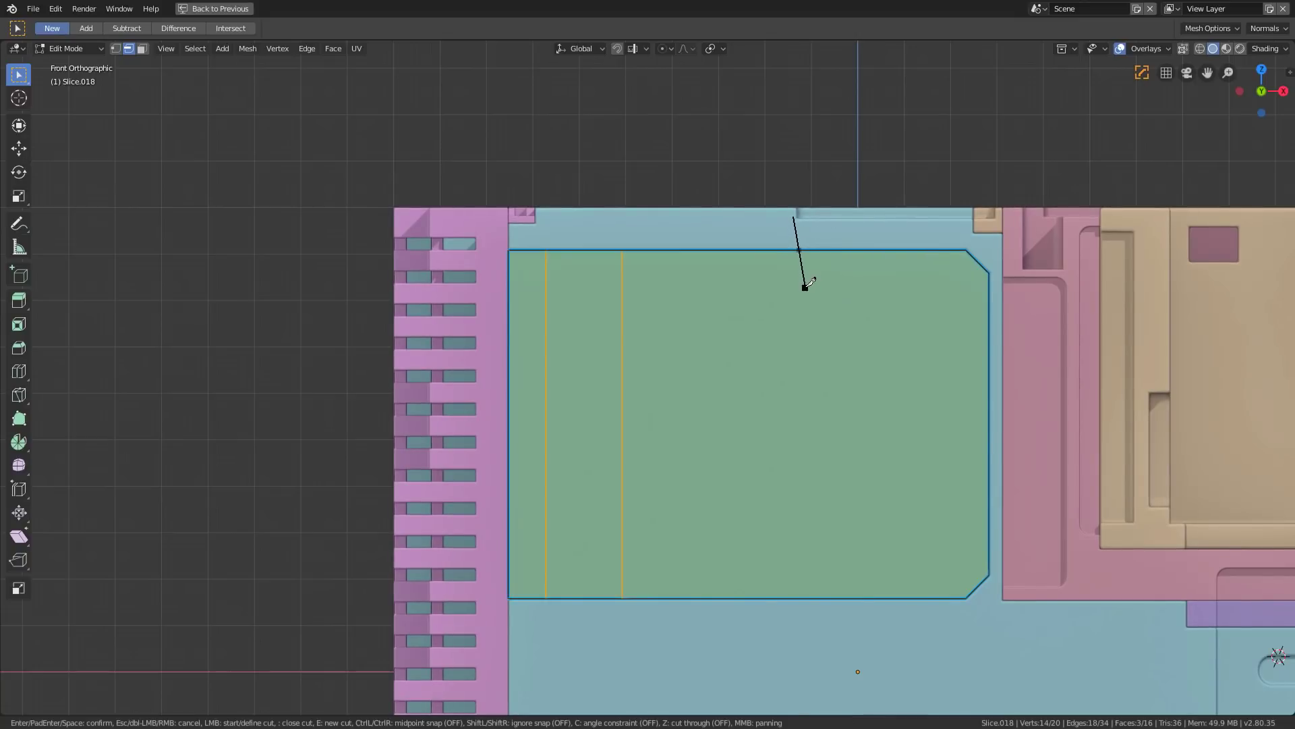
pyautogui.press('c')
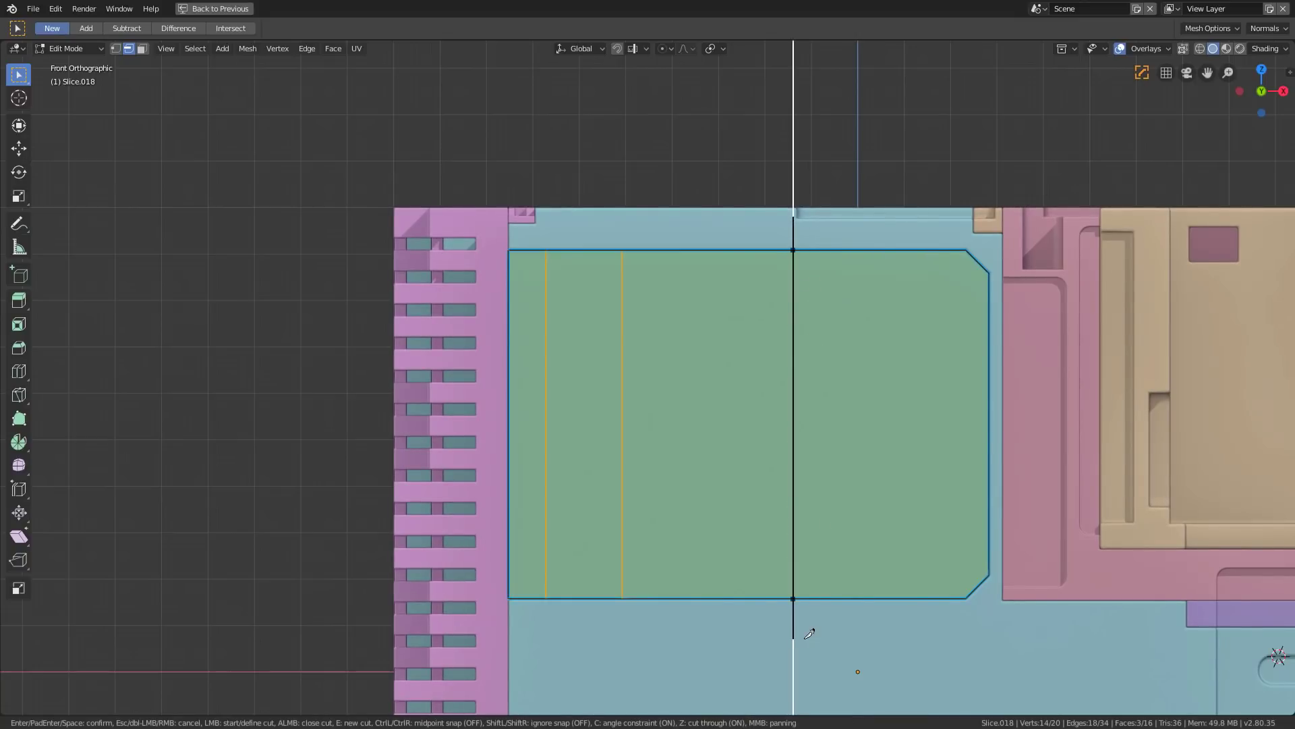
pyautogui.press('Escape')
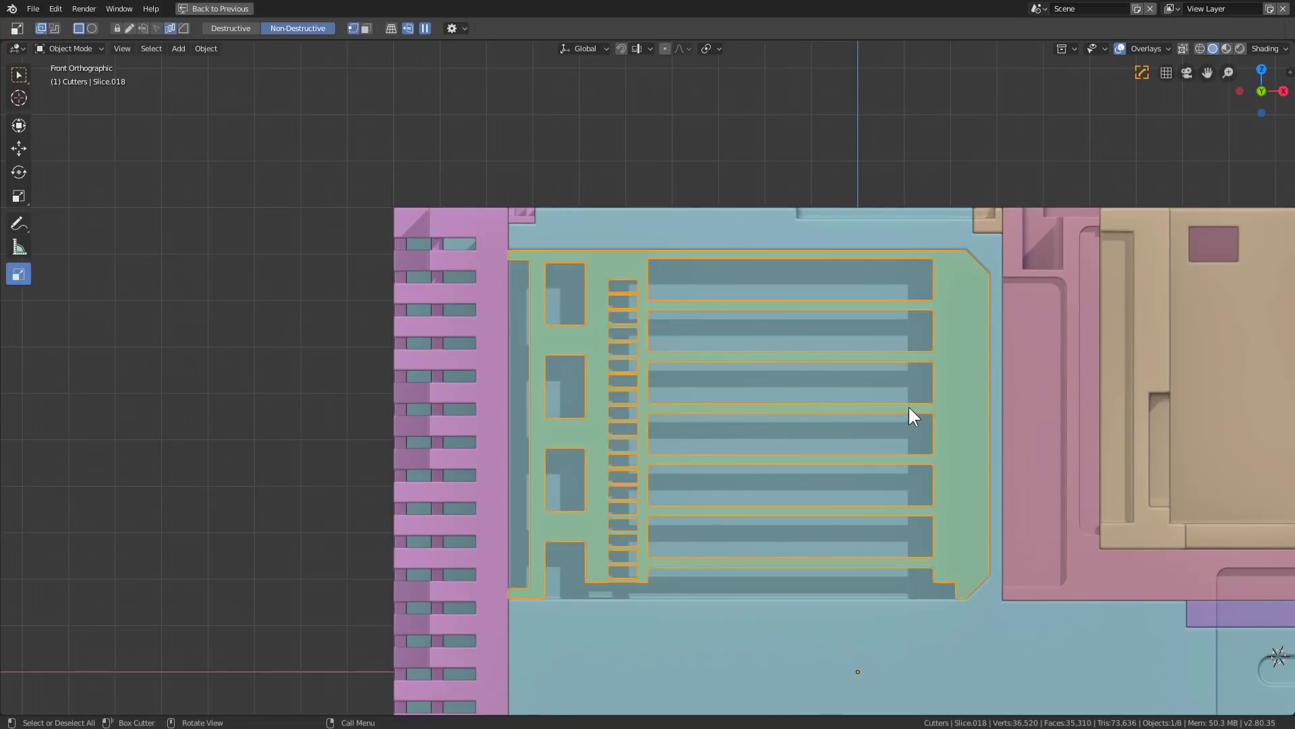
# Step: Cut a vertical array of rectangular holes into the panel's open end beside the chamfered corners
pyautogui.keyDown('shift'); pyautogui.moveTo(962, 438); pyautogui.dragTo(687, 425, button='middle'); pyautogui.keyUp('shift')
pyautogui.scroll(2, 688, 424)
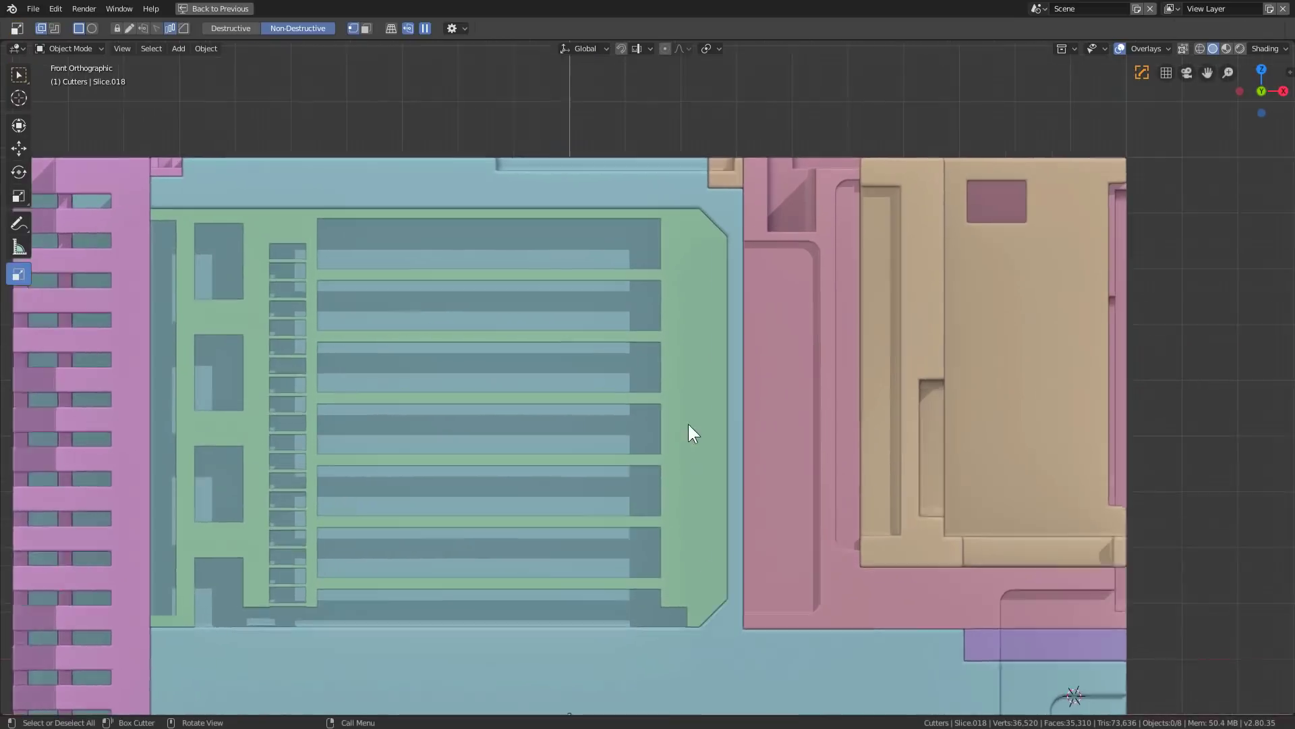
pyautogui.moveTo(667, 212); pyautogui.dragTo(736, 322)
pyautogui.scroll(-1, 699, 332)
pyautogui.moveTo(699, 332); pyautogui.dragTo(516, 321, button='middle')
pyautogui.scroll(3, 722, 345)
pyautogui.scroll(2, 517, 321)
pyautogui.click(517, 321)
pyautogui.scroll(-3, 675, 317)
pyautogui.moveTo(706, 347); pyautogui.dragTo(677, 376, button='middle')
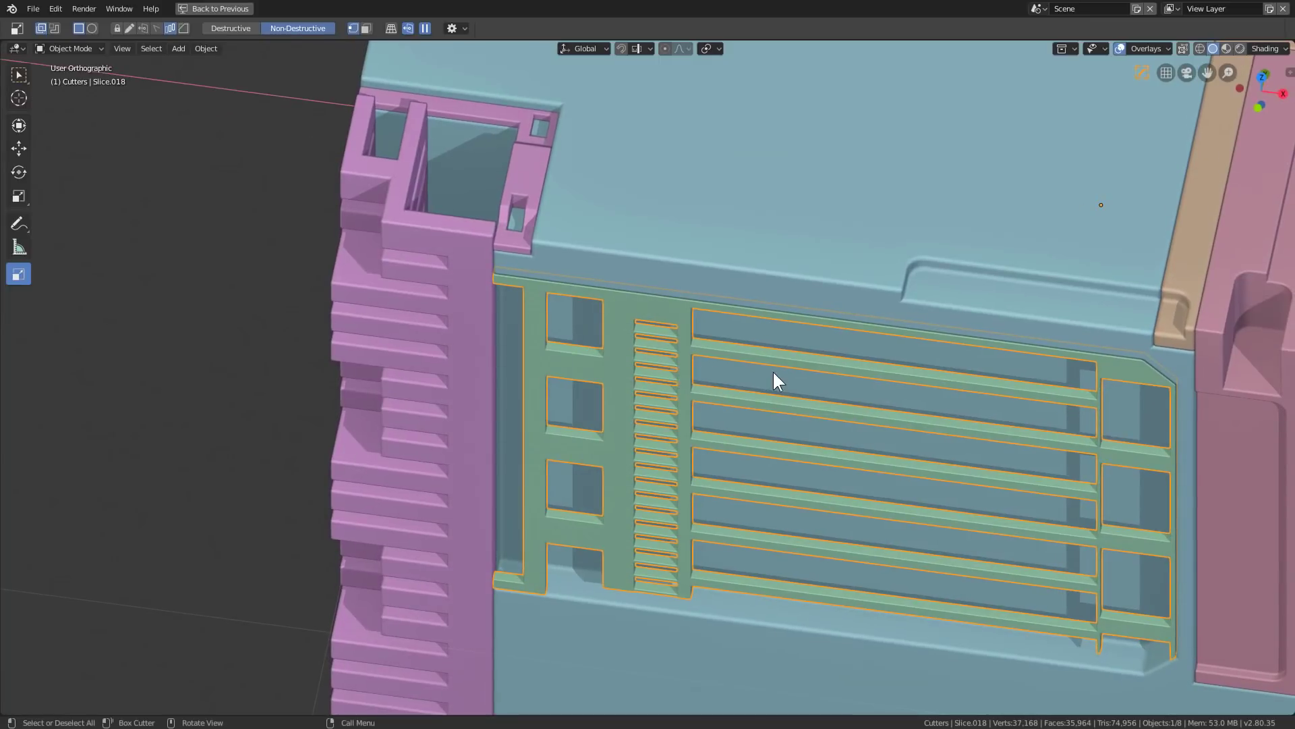
# Step: Cut single shallow vertical grooves, without an array, down the large-hole column and the small-slot column of the panel
pyautogui.moveTo(776, 376); pyautogui.dragTo(742, 387, button='middle')
pyautogui.scroll(3, 633, 466)
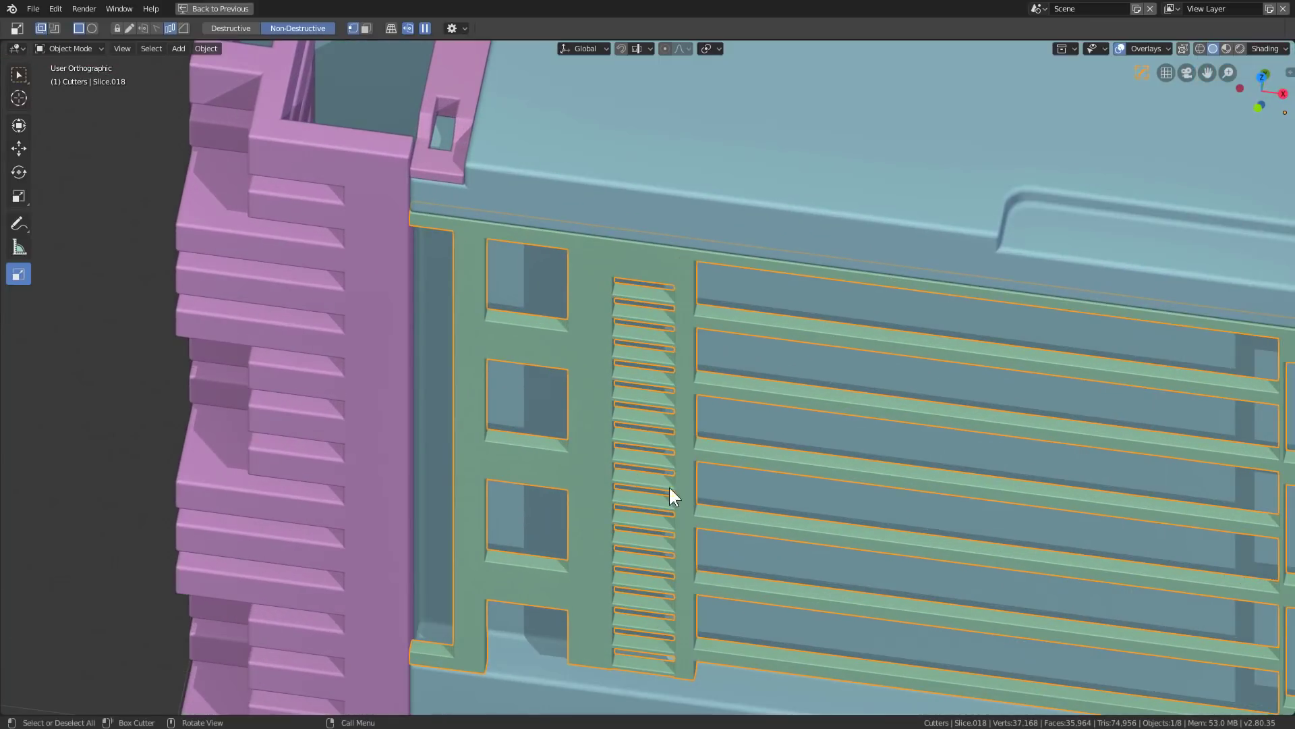
pyautogui.moveTo(694, 620); pyautogui.dragTo(595, 370, button='middle')
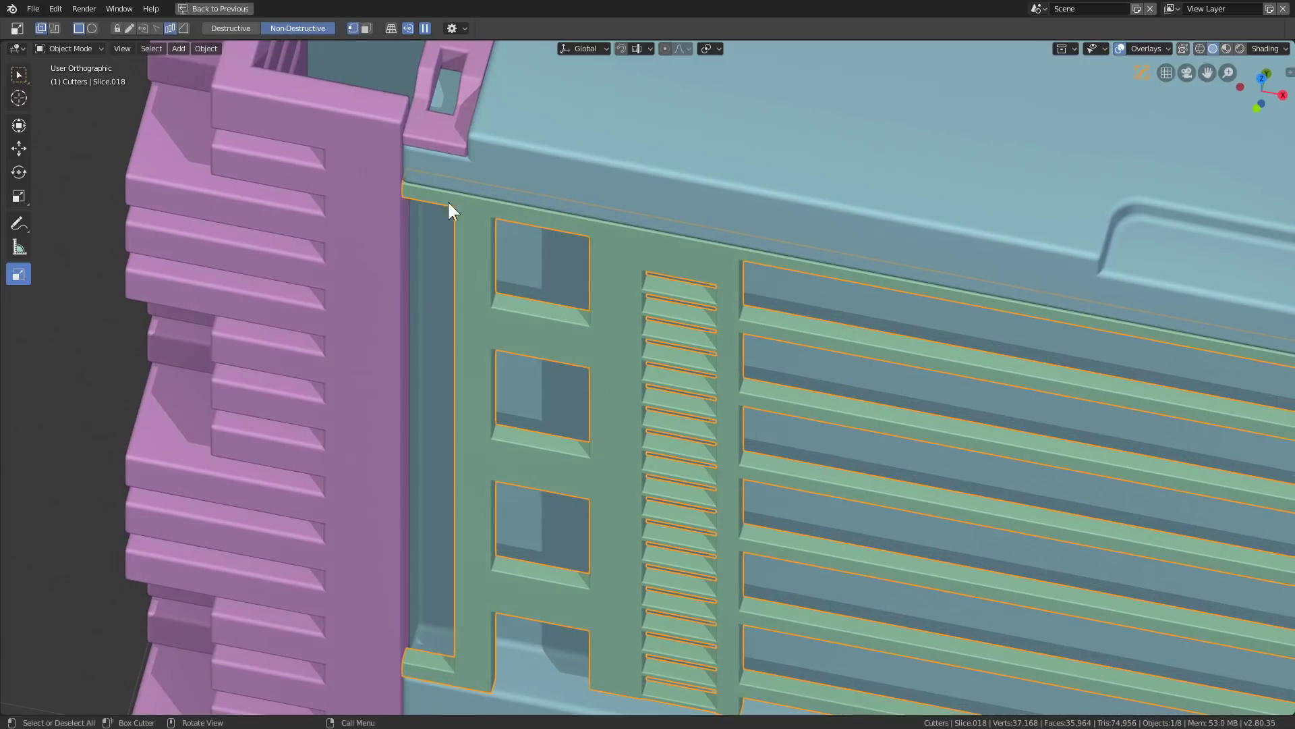
pyautogui.click(130, 28)
pyautogui.moveTo(526, 197); pyautogui.dragTo(568, 227)
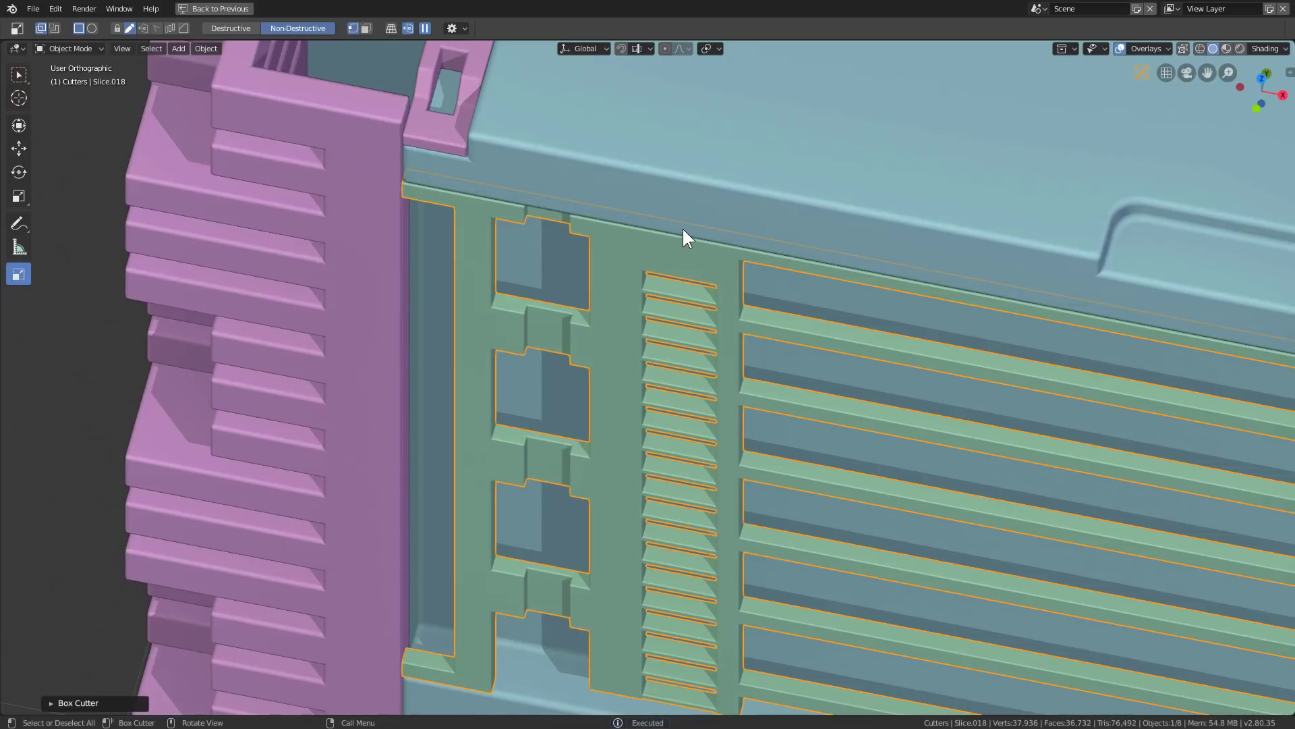
pyautogui.moveTo(682, 230); pyautogui.dragTo(691, 244)
pyautogui.moveTo(833, 300)
pyautogui.keyDown('shift'); pyautogui.mouseDown(button='middle')
pyautogui.moveTo(556, 279)
pyautogui.moveTo(504, 224)
pyautogui.mouseUp(button='middle'); pyautogui.keyUp('shift')
# Step: Cut shallow vertical recesses across the long slots, the end holes and the strip beside the pink column
pyautogui.moveTo(507, 222); pyautogui.dragTo(997, 355)
pyautogui.keyDown('shift'); pyautogui.moveTo(827, 353); pyautogui.dragTo(564, 240, button='middle'); pyautogui.keyUp('shift')
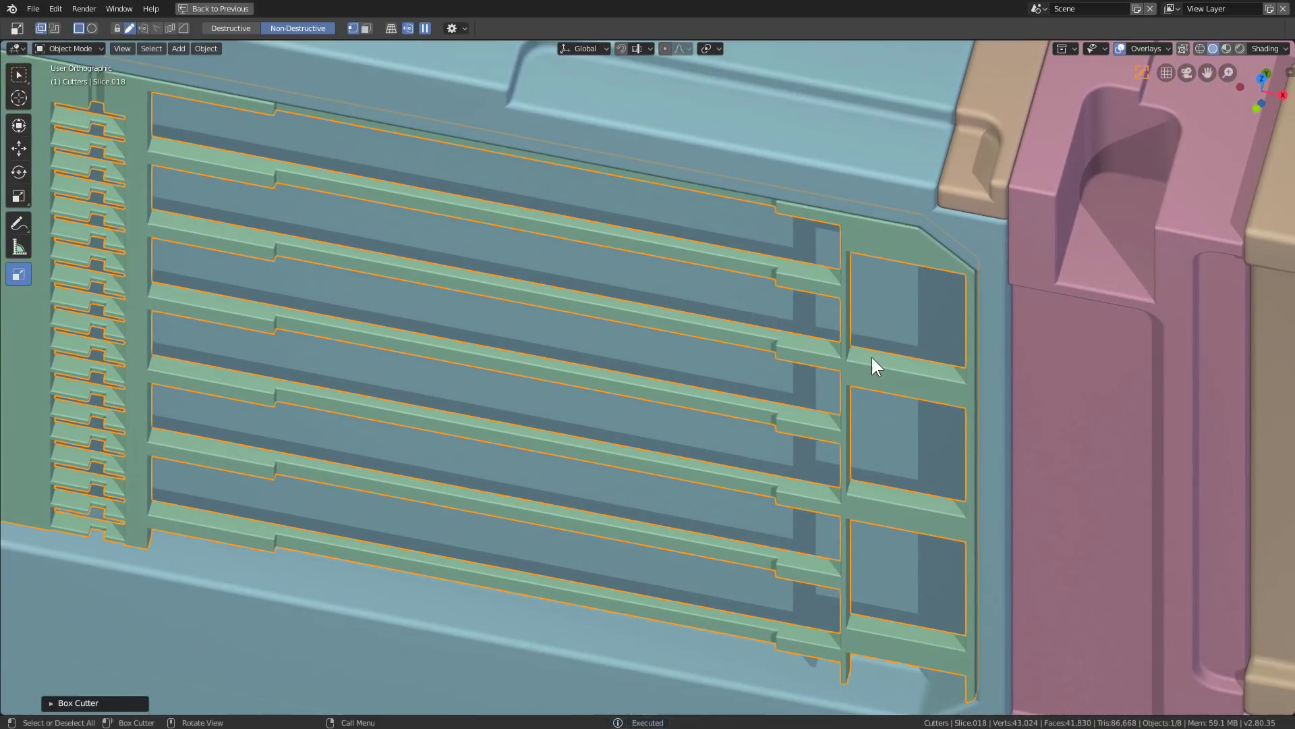
pyautogui.moveTo(878, 357); pyautogui.dragTo(954, 396)
pyautogui.scroll(-1, 763, 397)
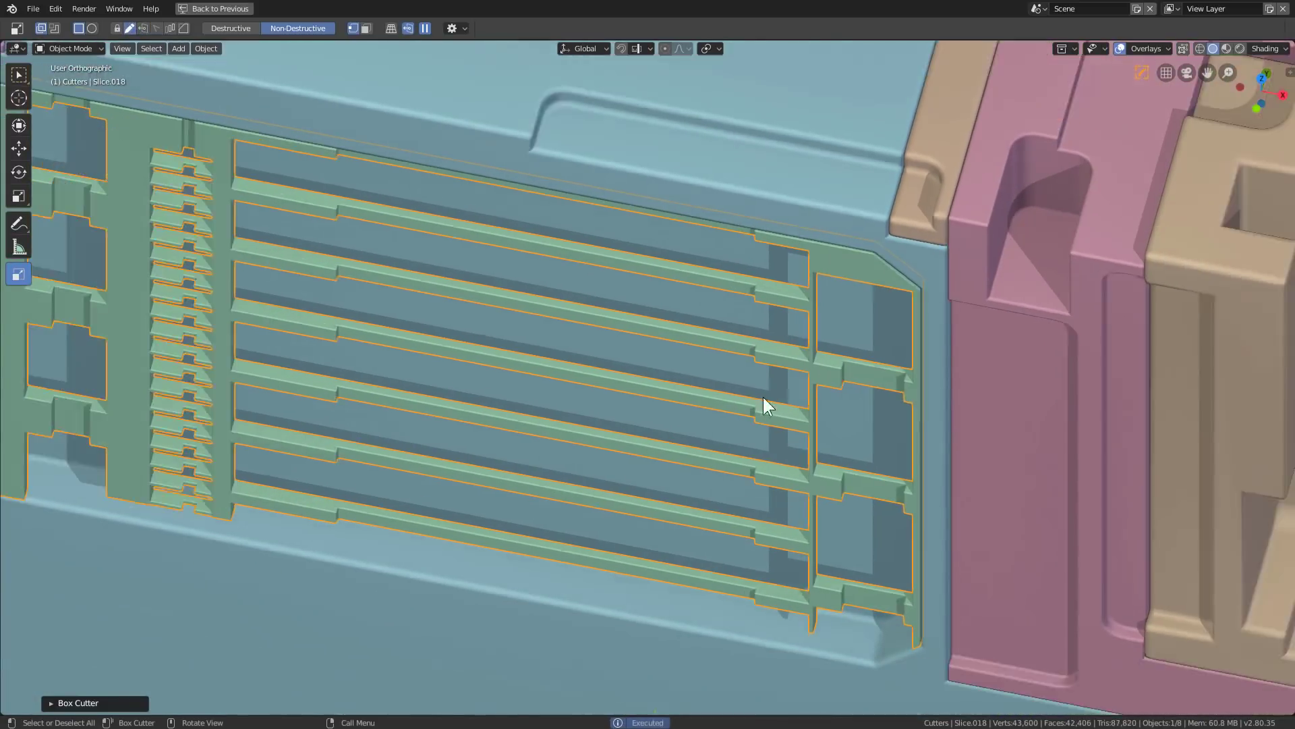
pyautogui.scroll(-4, 763, 396)
pyautogui.scroll(7, 888, 324)
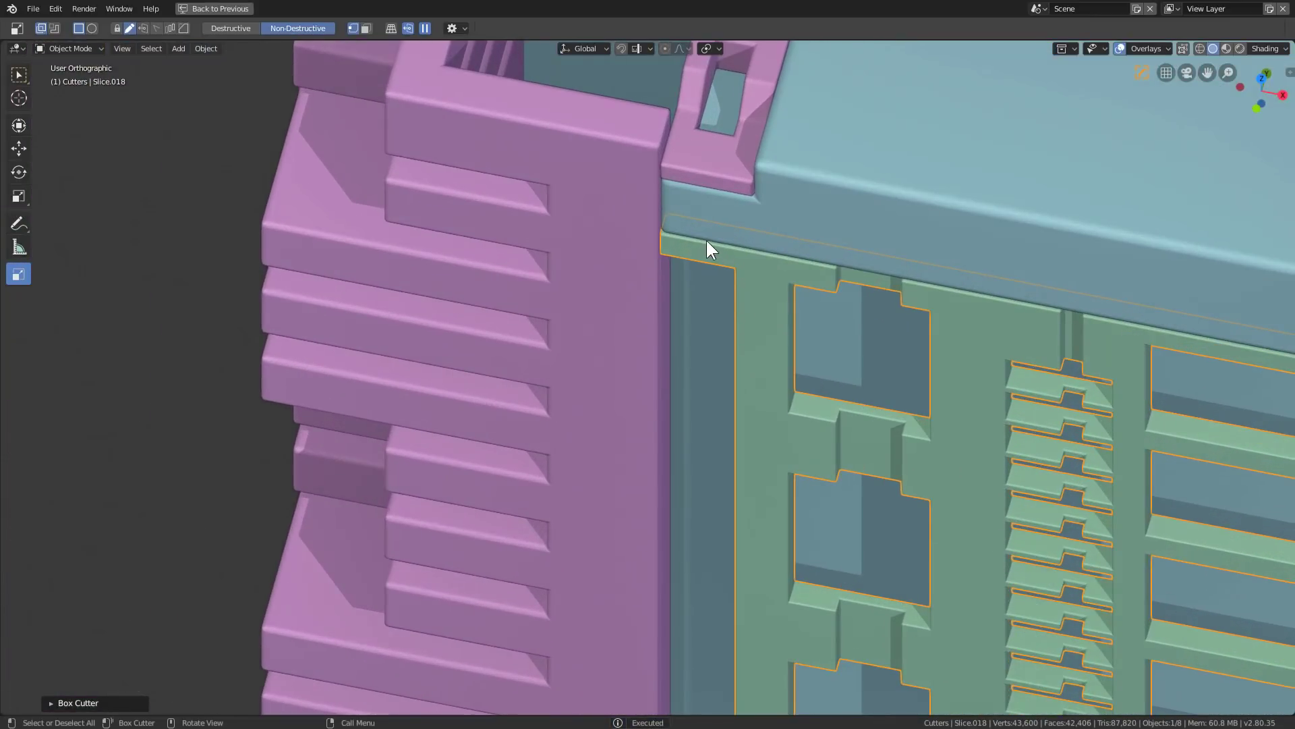
pyautogui.moveTo(695, 231); pyautogui.dragTo(758, 272)
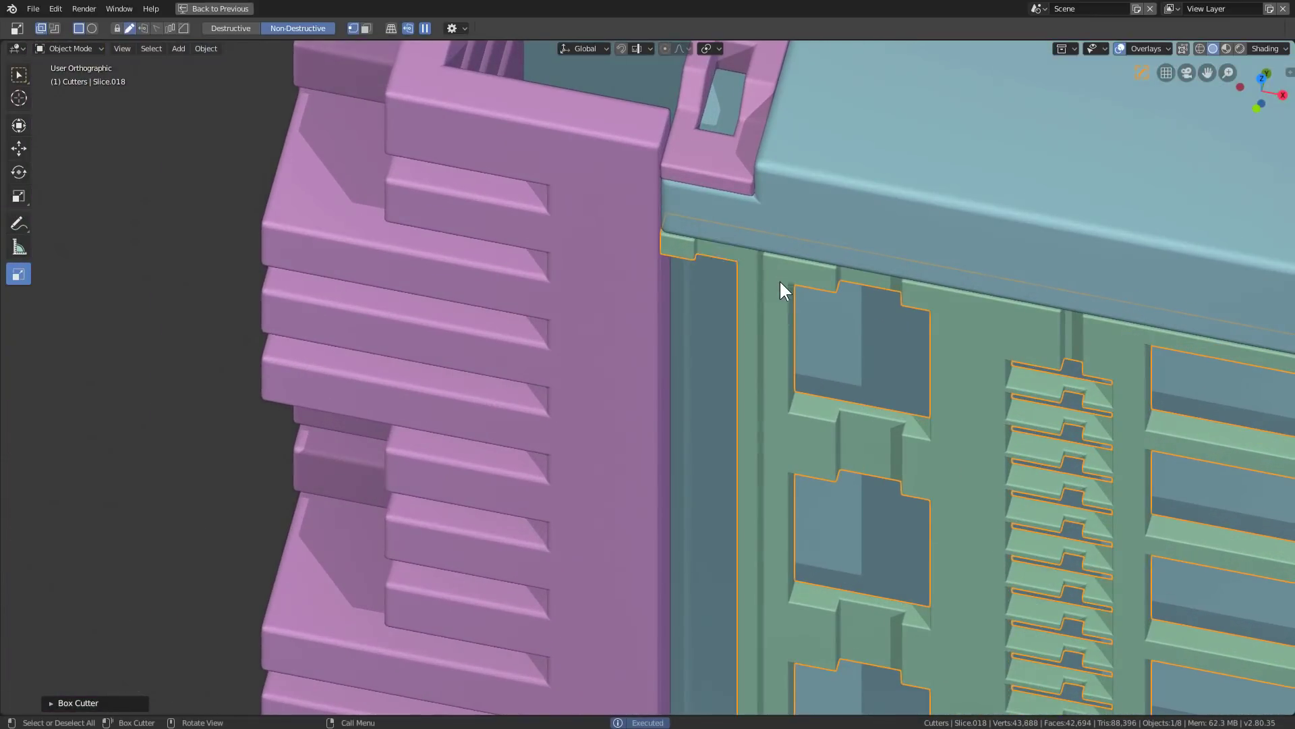
# Step: Examine the finished slotted panel up close and within the whole cube
pyautogui.scroll(-3, 779, 280)
pyautogui.scroll(-2, 807, 378)
pyautogui.moveTo(657, 434); pyautogui.dragTo(784, 376, button='middle')
pyautogui.scroll(4, 714, 410)
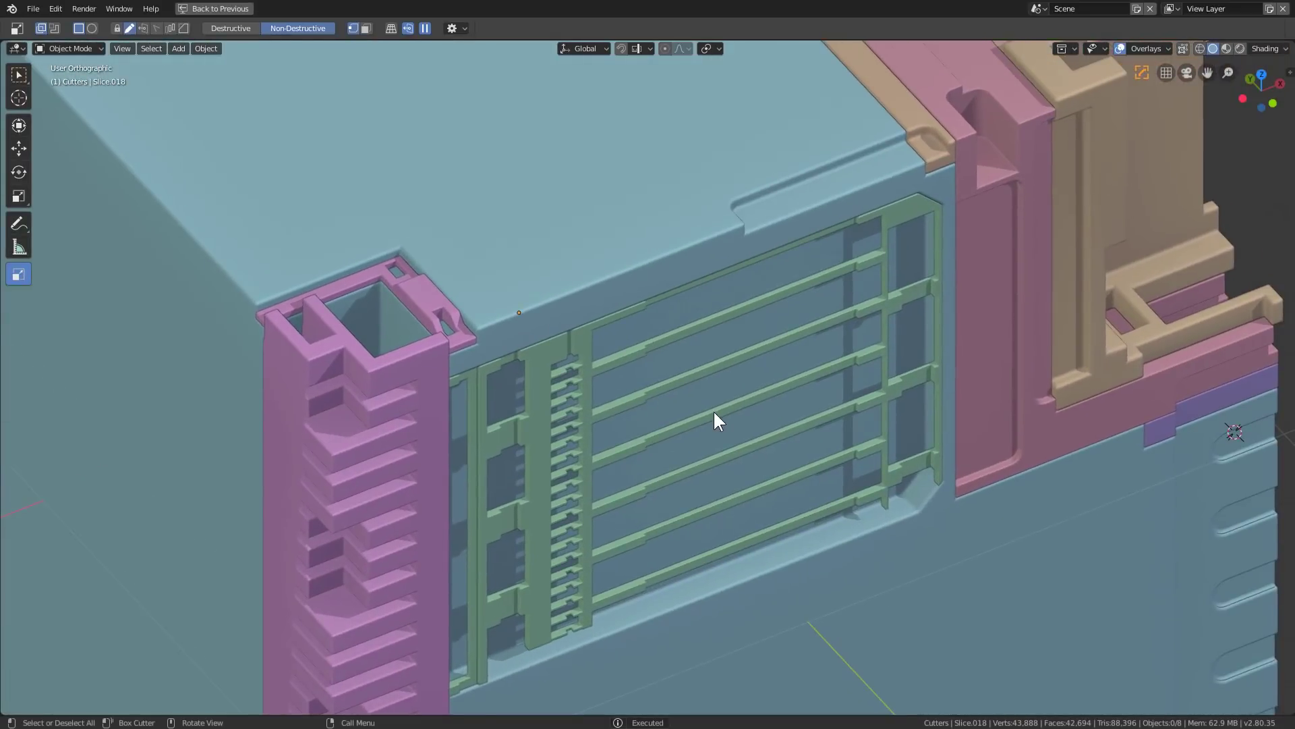
pyautogui.scroll(-3, 714, 410)
pyautogui.moveTo(691, 392); pyautogui.dragTo(669, 414, button='middle')
pyautogui.press('a')
pyautogui.scroll(-2, 710, 399)
pyautogui.hotkey('alt', 'a')
# Step: Slice a tall rectangular panel out of the cube's lower front face, beside the column of rounded slots
pyautogui.click(670, 414)
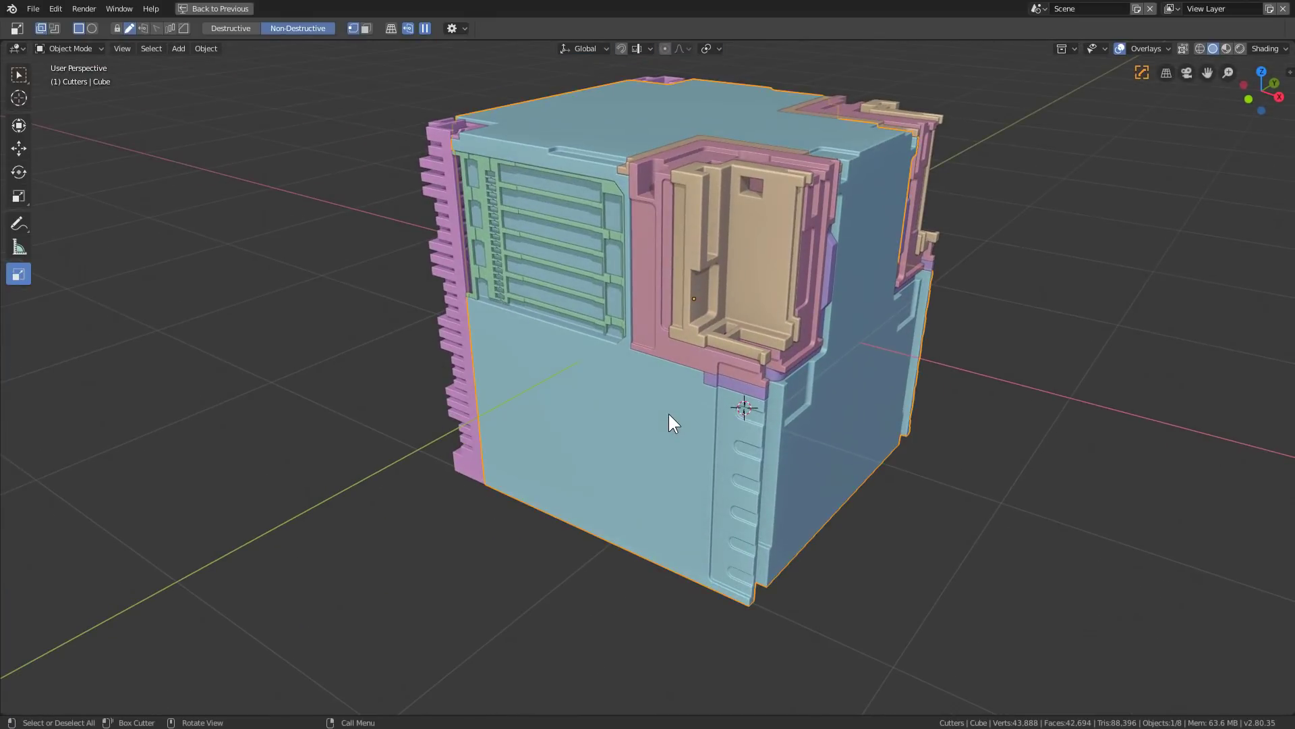
pyautogui.scroll(3, 627, 405)
pyautogui.moveTo(586, 396); pyautogui.dragTo(483, 407, button='middle')
pyautogui.scroll(-1, 683, 451)
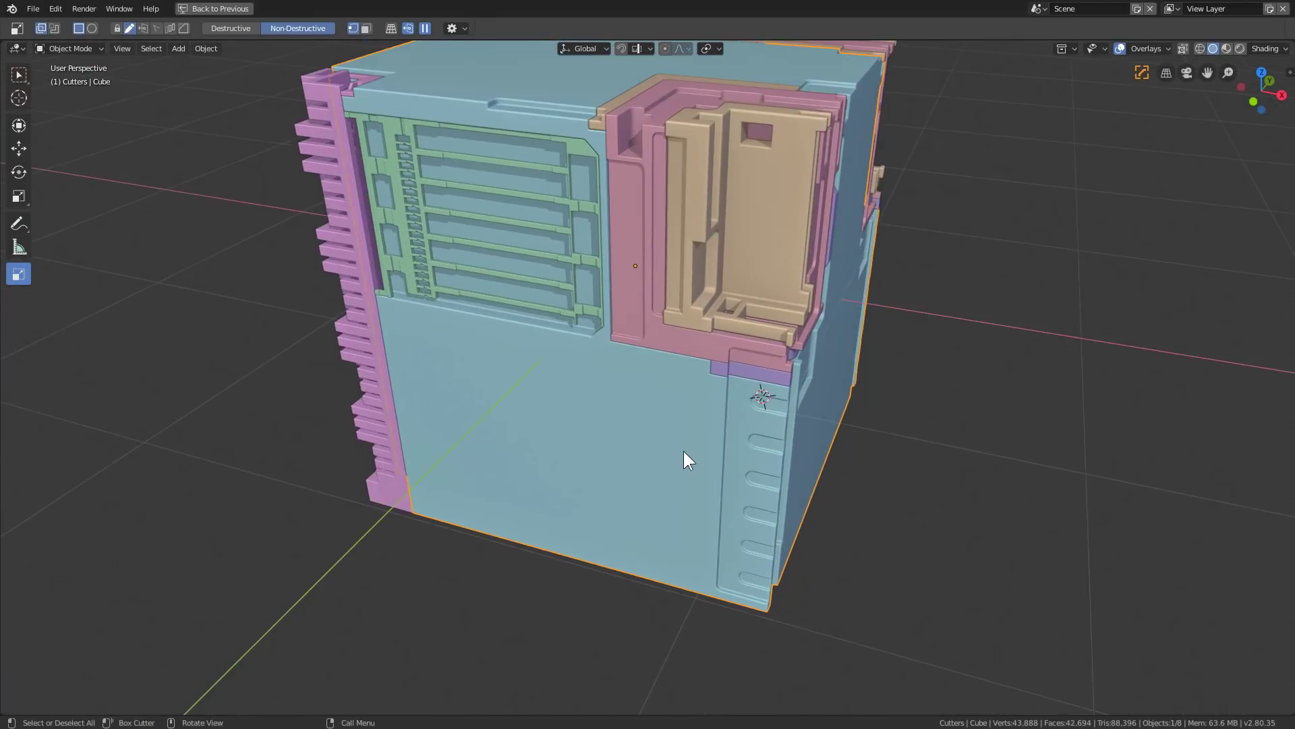
pyautogui.moveTo(682, 450); pyautogui.dragTo(642, 417, button='middle')
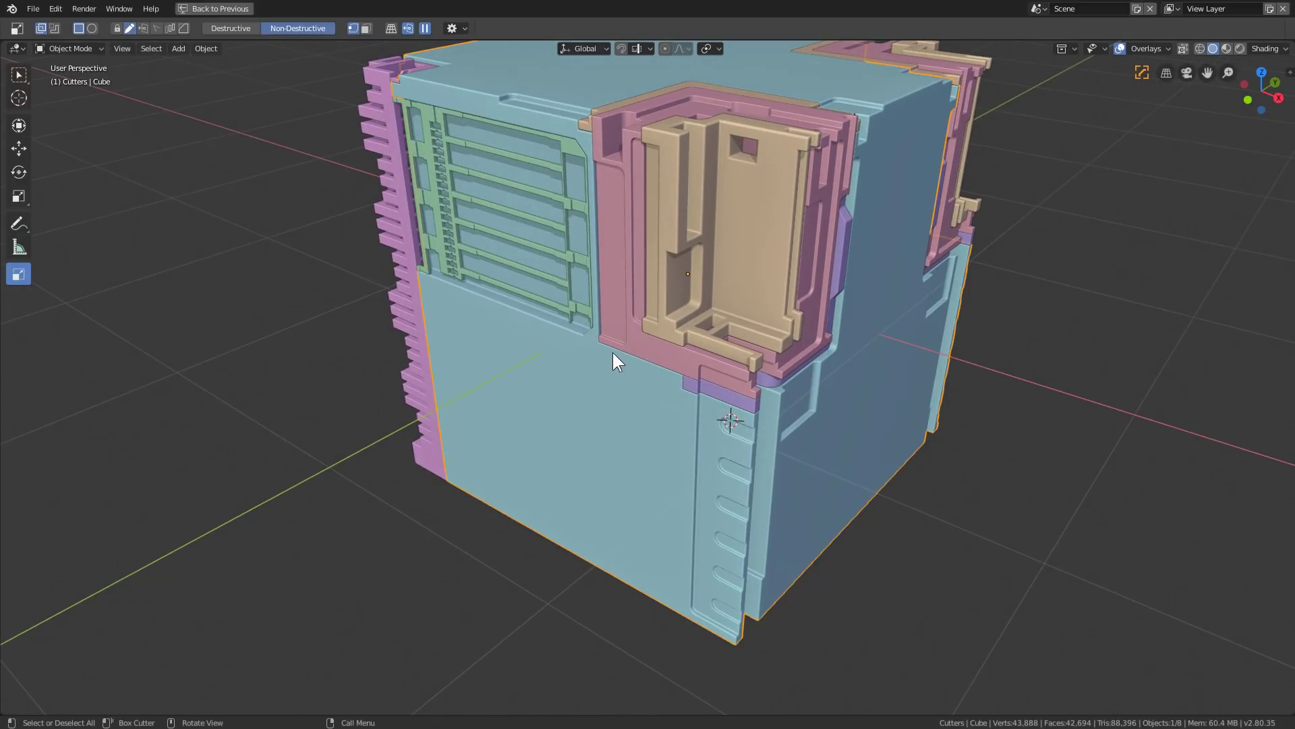
pyautogui.moveTo(611, 352)
pyautogui.mouseDown()
pyautogui.moveTo(695, 549)
pyautogui.moveTo(700, 636)
pyautogui.mouseUp()
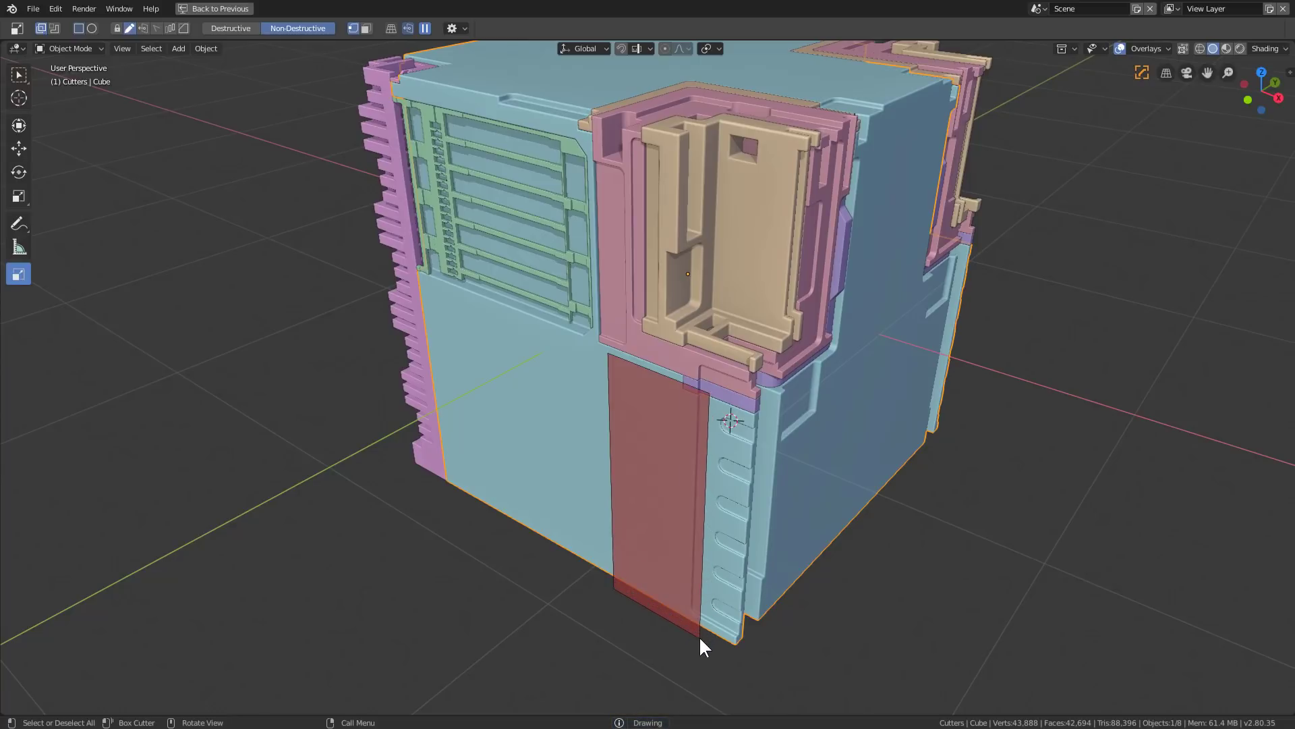
pyautogui.click(732, 593)
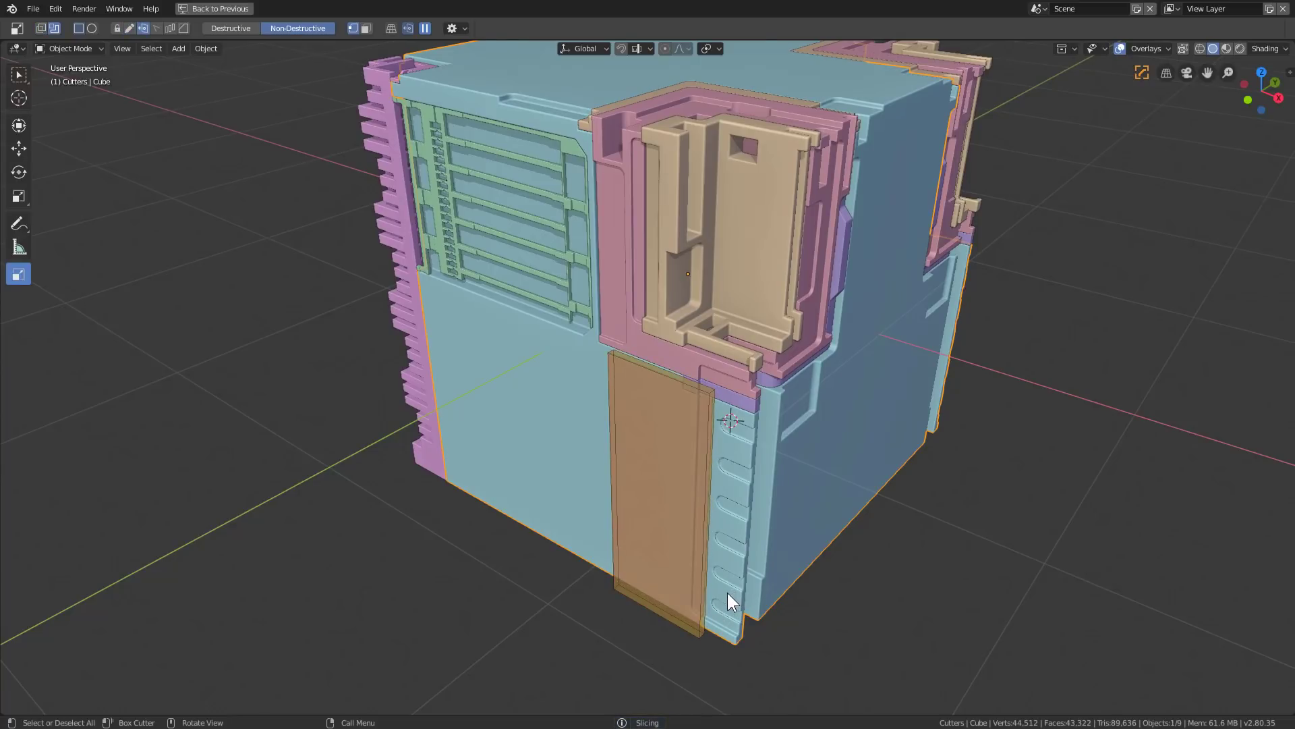
pyautogui.scroll(5, 715, 465)
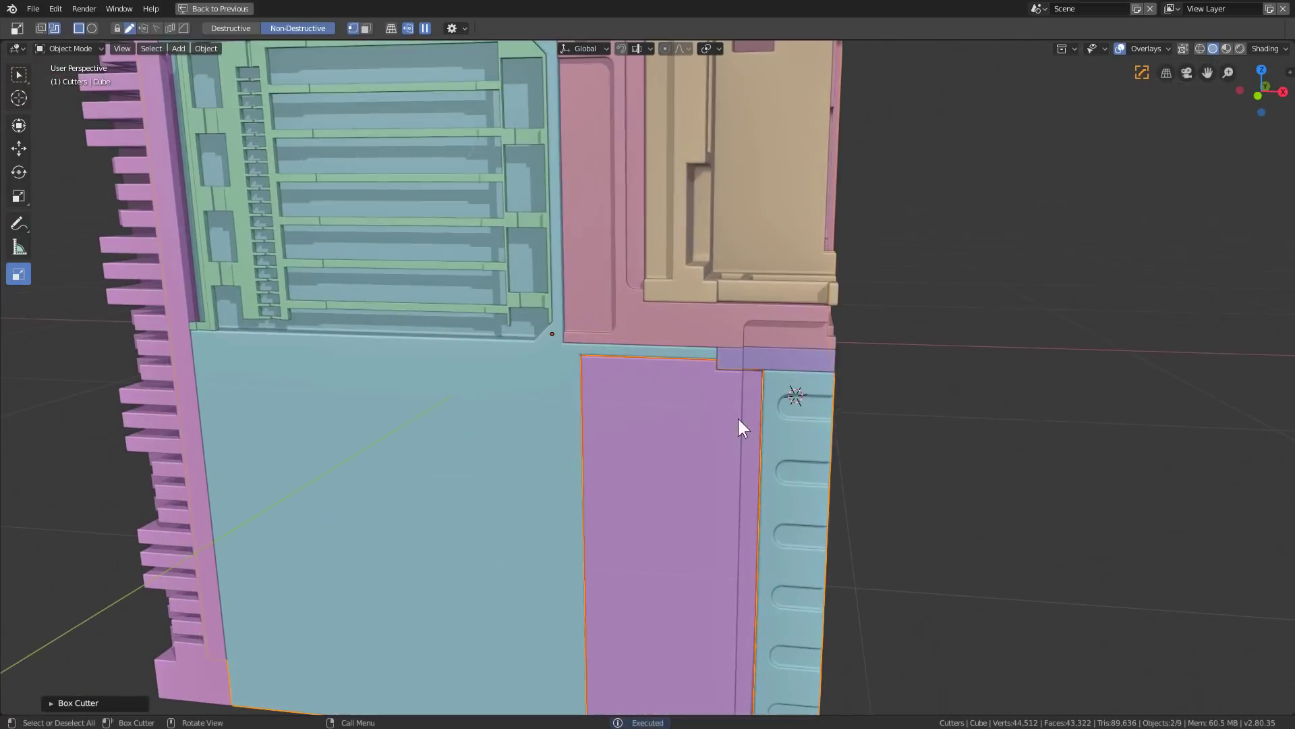
# Step: Sharpen the new lower panel with Hard Ops and set its 3-segment bevel width to about 0.002
pyautogui.click(739, 419)
pyautogui.moveTo(705, 425); pyautogui.dragTo(725, 455, button='middle')
pyautogui.scroll(4, 688, 429)
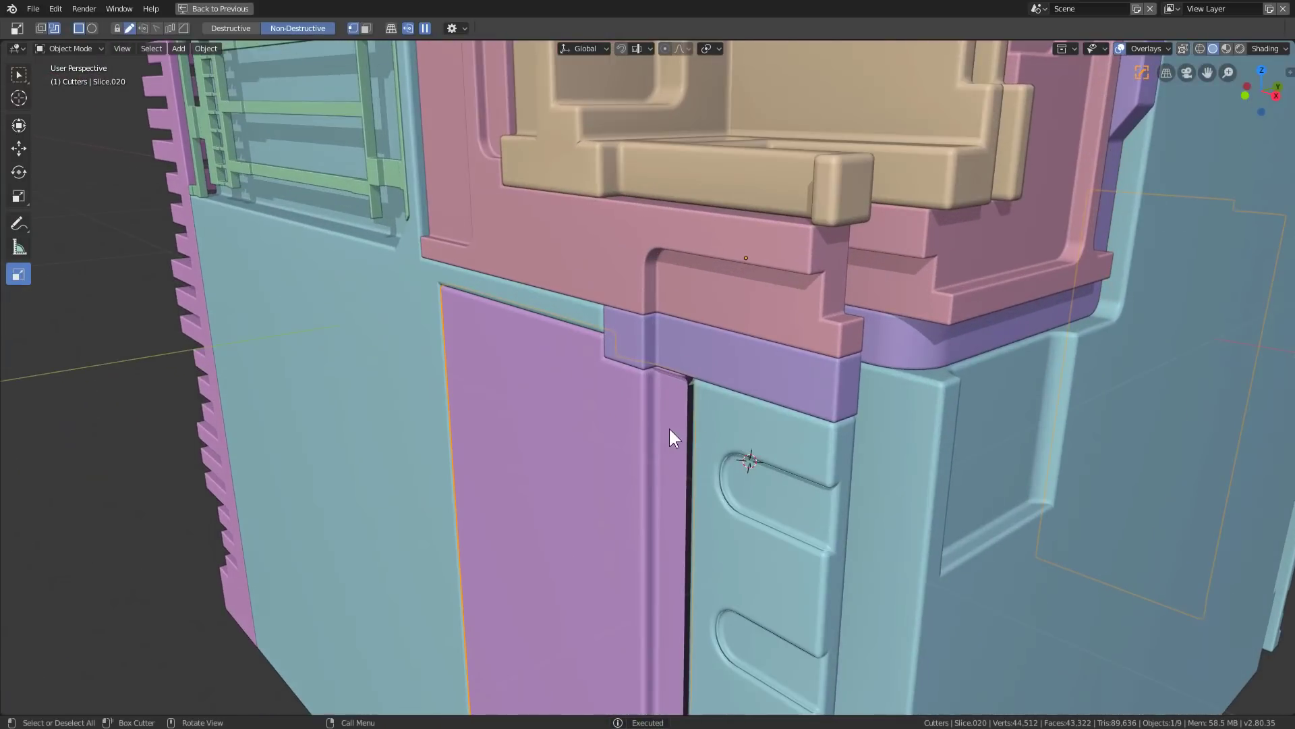
pyautogui.scroll(4, 669, 428)
pyautogui.press('q')
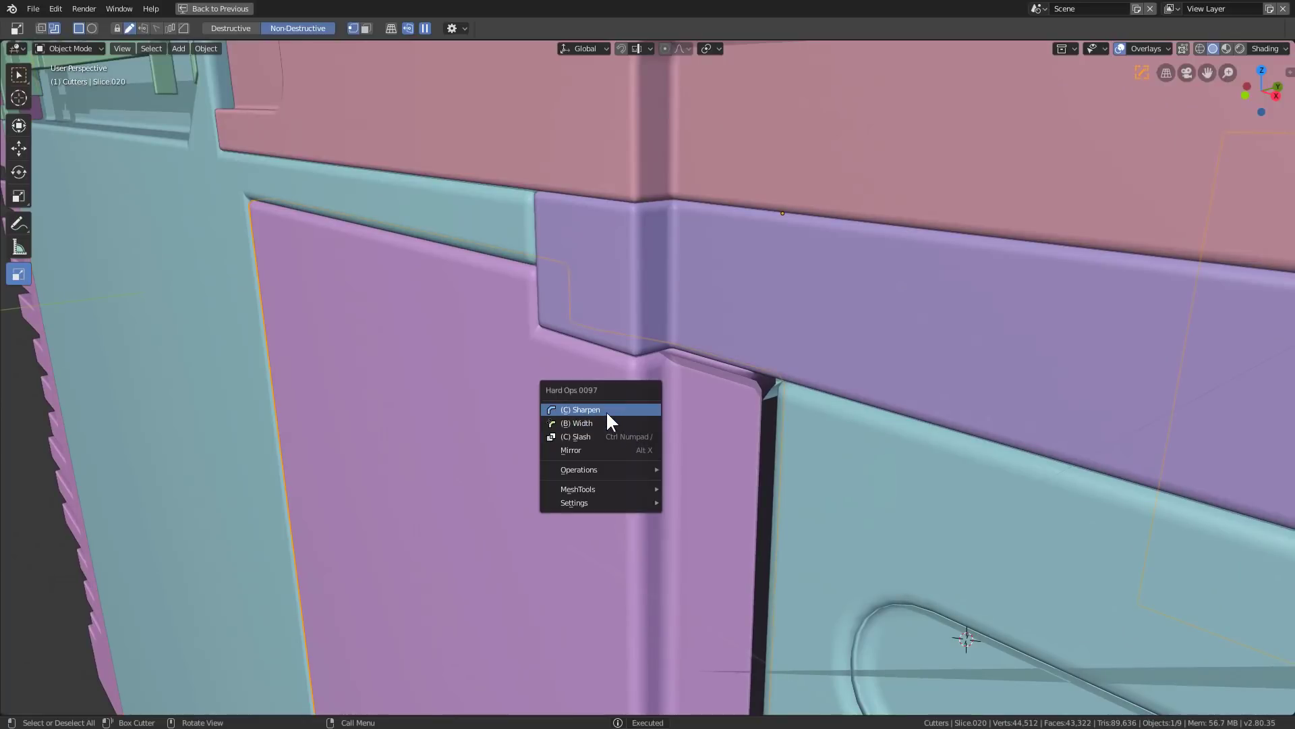
pyautogui.click(607, 412)
pyautogui.press('q')
pyautogui.click(678, 418)
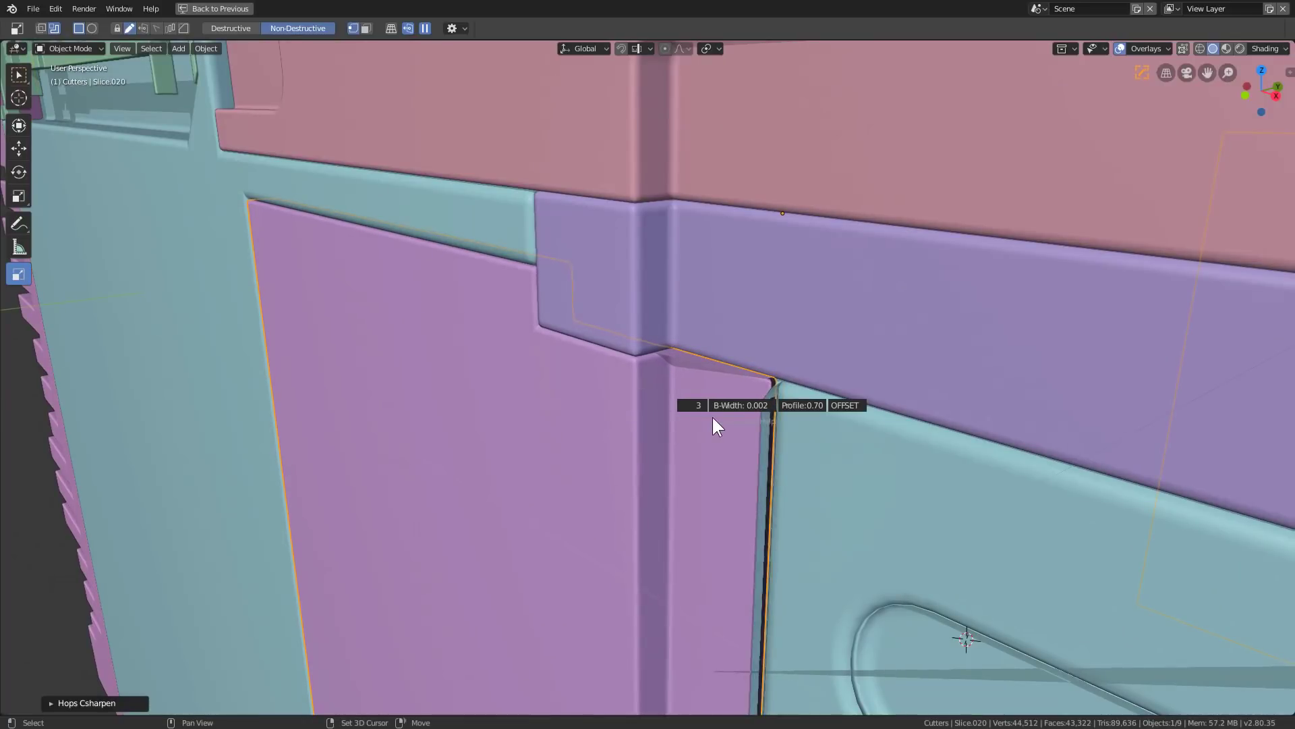
# Step: Isolate the lower panel and thicken it by moving its back face about 0.01 m along the global Y axis
pyautogui.press('KP_Divide')
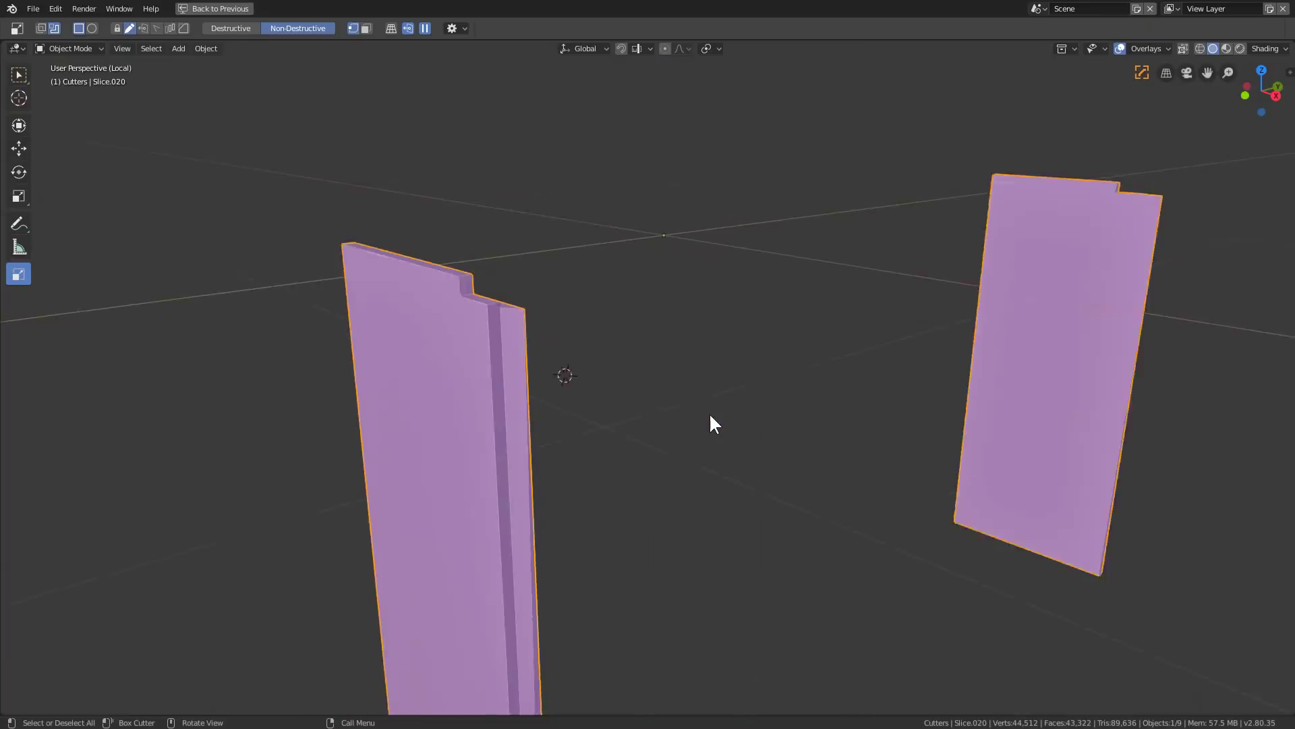
pyautogui.scroll(5, 508, 429)
pyautogui.moveTo(565, 433); pyautogui.dragTo(515, 382, button='middle')
pyautogui.press('Tab')
pyautogui.press('3')
pyautogui.click(480, 383)
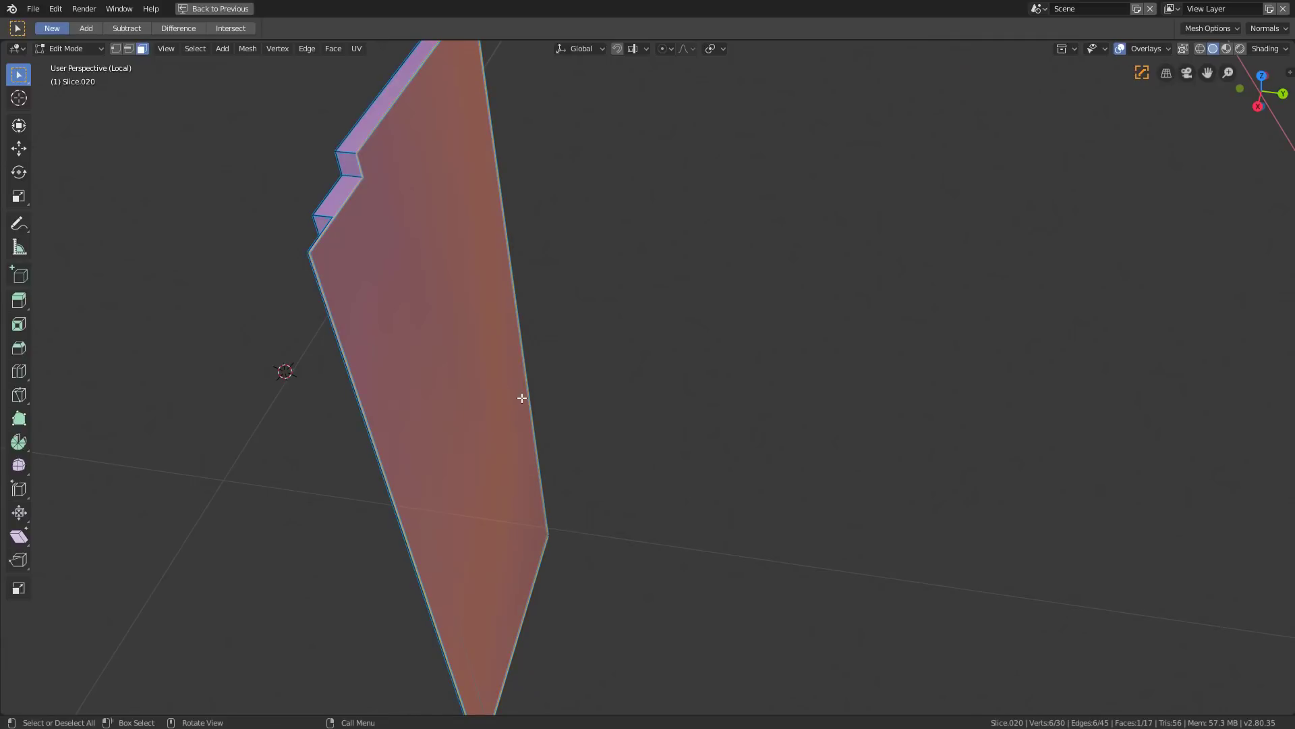
pyautogui.press('g')
pyautogui.press('y')
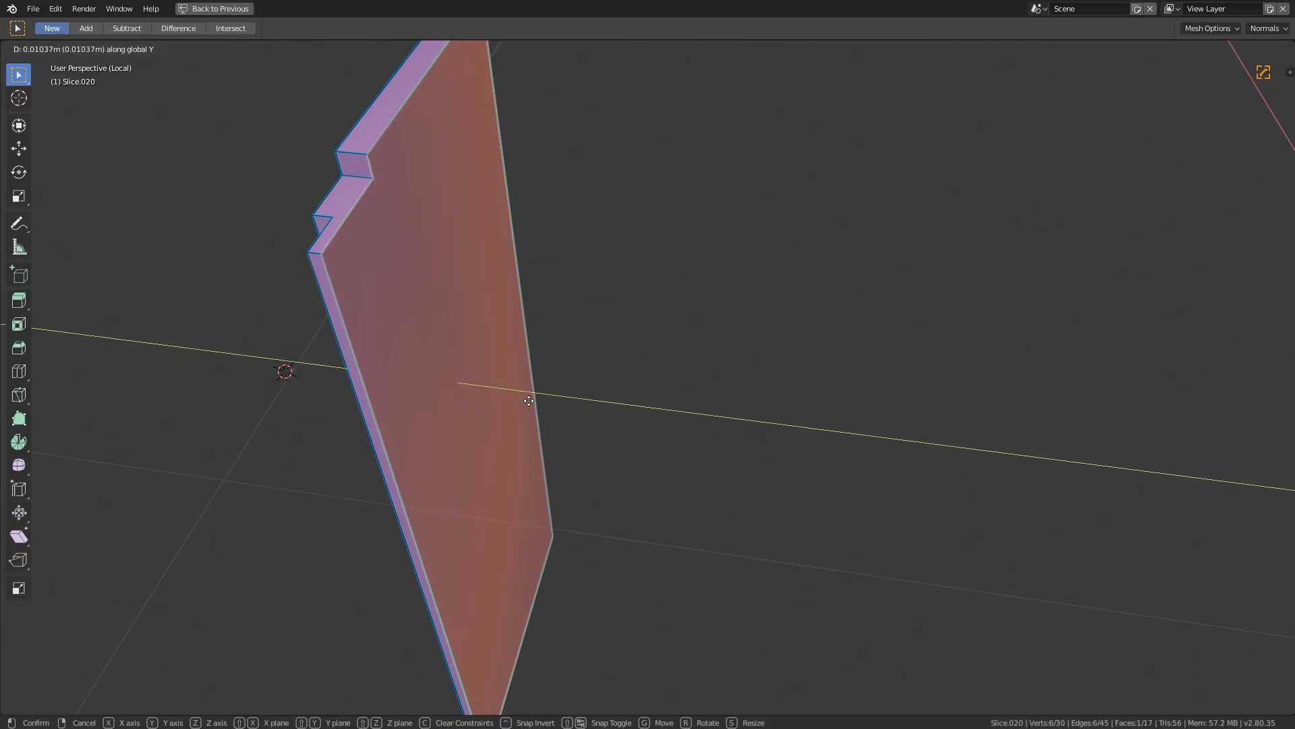
pyautogui.click(533, 405)
pyautogui.press('Tab')
pyautogui.moveTo(528, 406); pyautogui.dragTo(654, 440, button='middle')
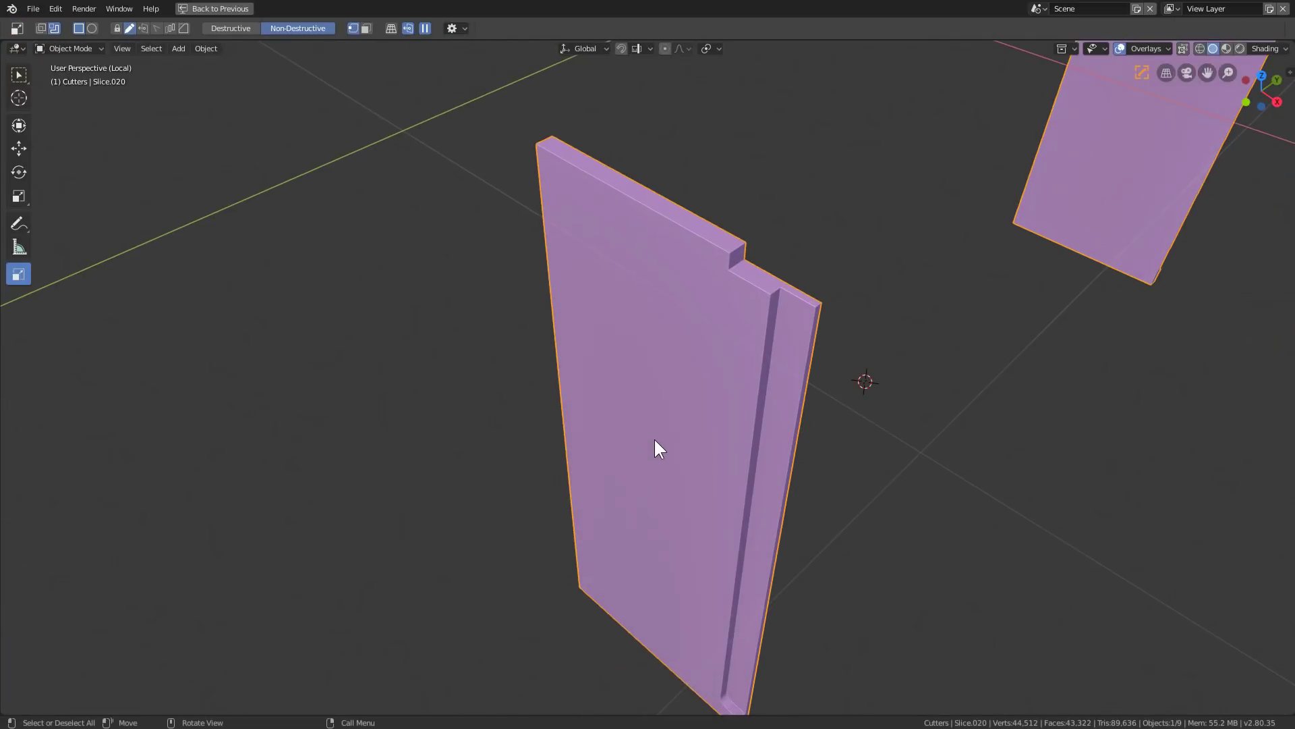
pyautogui.press('KP_Divide')
pyautogui.scroll(-8, 677, 474)
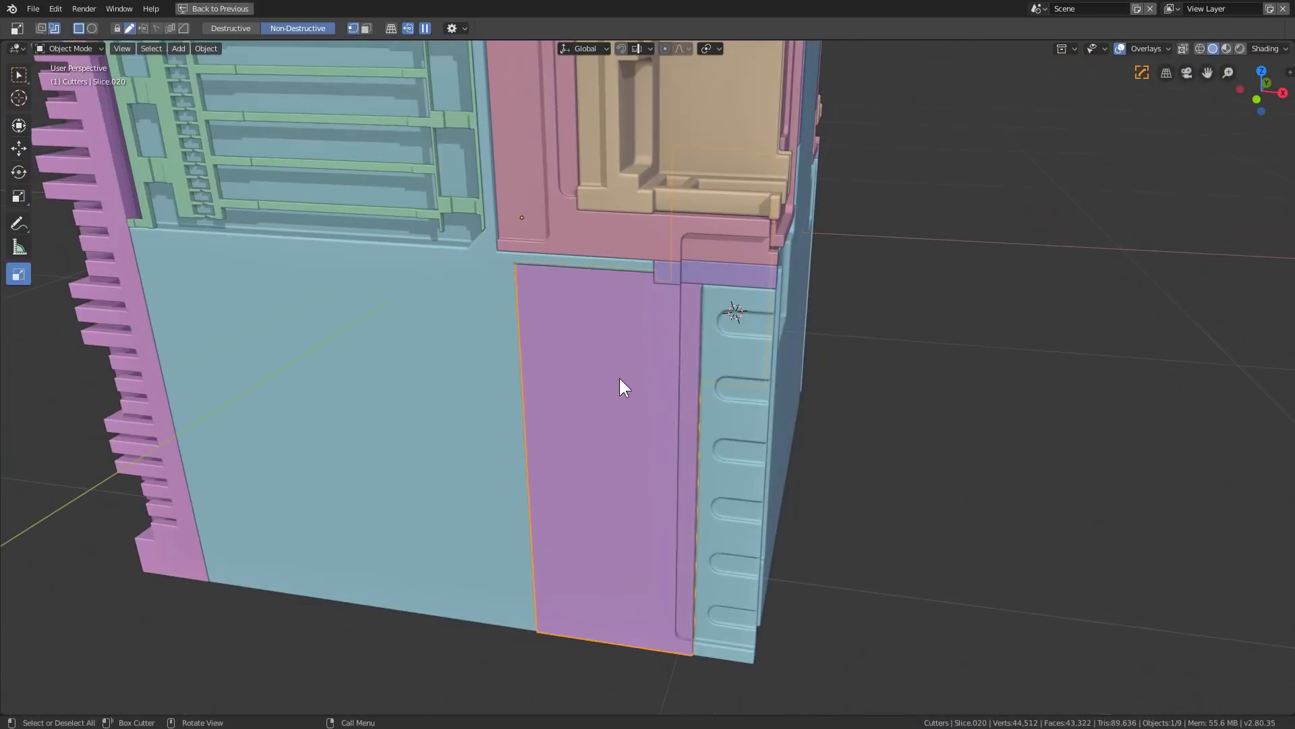
# Step: Slice a narrow vertical strip off the lower panel on the side next to the rounded slots
pyautogui.moveTo(620, 378); pyautogui.dragTo(658, 346, button='middle')
pyautogui.press('KP_1')
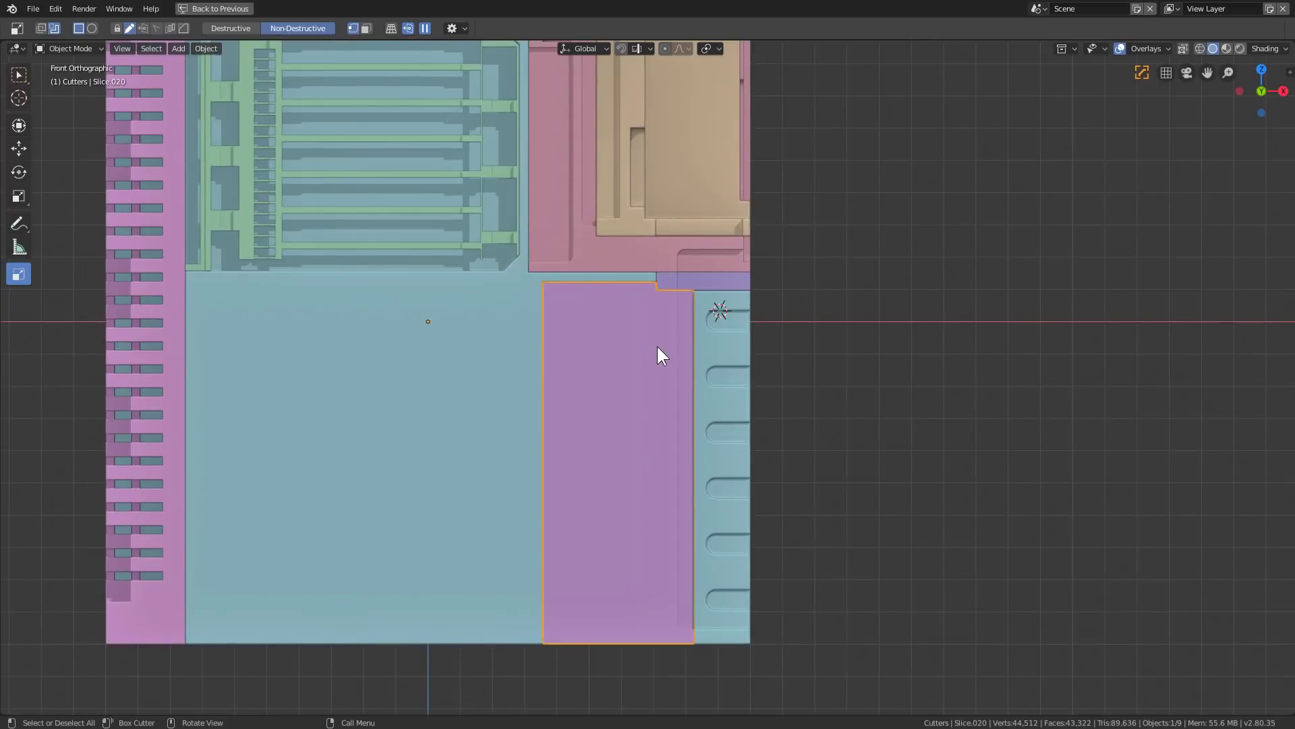
pyautogui.moveTo(836, 203)
pyautogui.mouseDown()
pyautogui.moveTo(750, 483)
pyautogui.moveTo(635, 691)
pyautogui.moveTo(655, 686)
pyautogui.mouseUp()
pyautogui.scroll(2, 698, 442)
pyautogui.scroll(-2, 918, 202)
pyautogui.moveTo(897, 153)
pyautogui.mouseDown()
pyautogui.moveTo(604, 711)
pyautogui.moveTo(654, 724)
pyautogui.mouseUp()
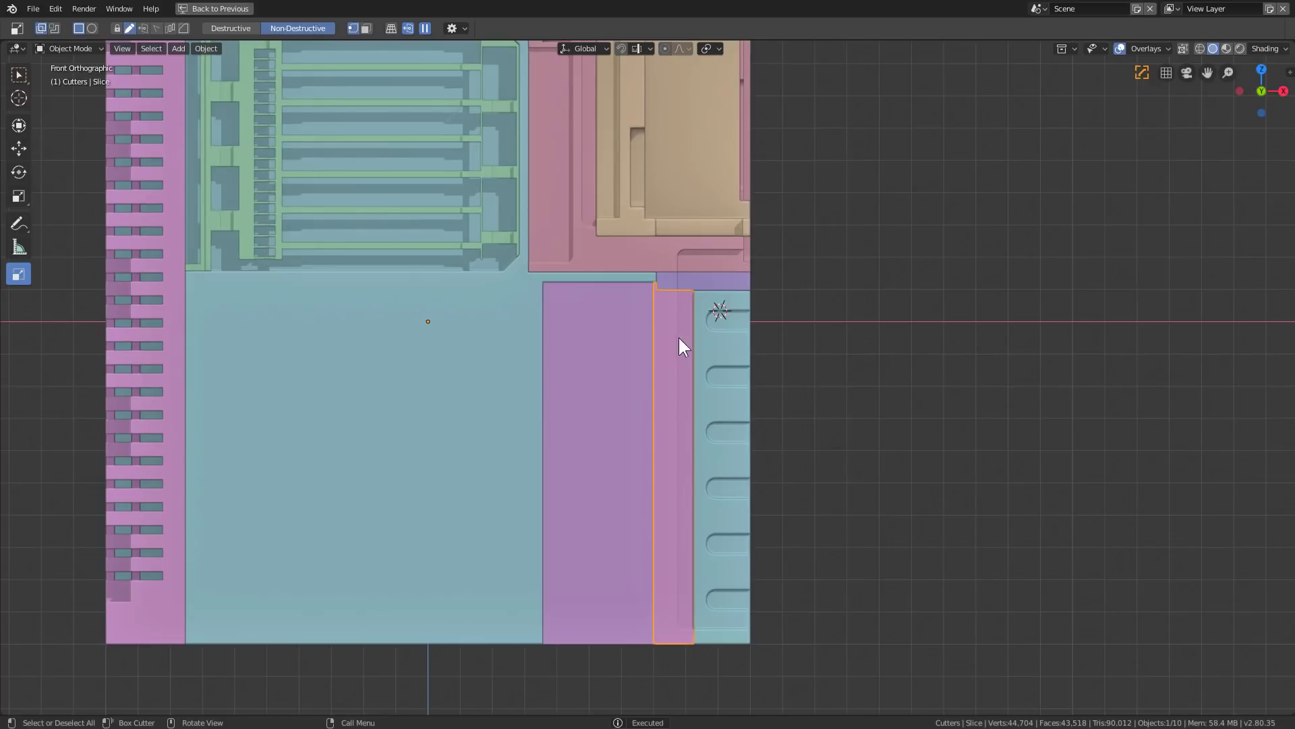
# Step: Cut a vertical array of small rectangular holes down the full height of the narrow strip
pyautogui.moveTo(660, 298)
pyautogui.mouseDown()
pyautogui.moveTo(688, 314)
pyautogui.moveTo(693, 352)
pyautogui.moveTo(683, 327)
pyautogui.moveTo(630, 311)
pyautogui.moveTo(682, 362)
pyautogui.mouseUp()
pyautogui.press('v')
pyautogui.press('Tab')
pyautogui.moveTo(681, 363); pyautogui.dragTo(658, 395, button='middle')
# Step: Cut a widely spaced vertical array of small notches into the wider lower panel's free vertical edge
pyautogui.click(614, 397)
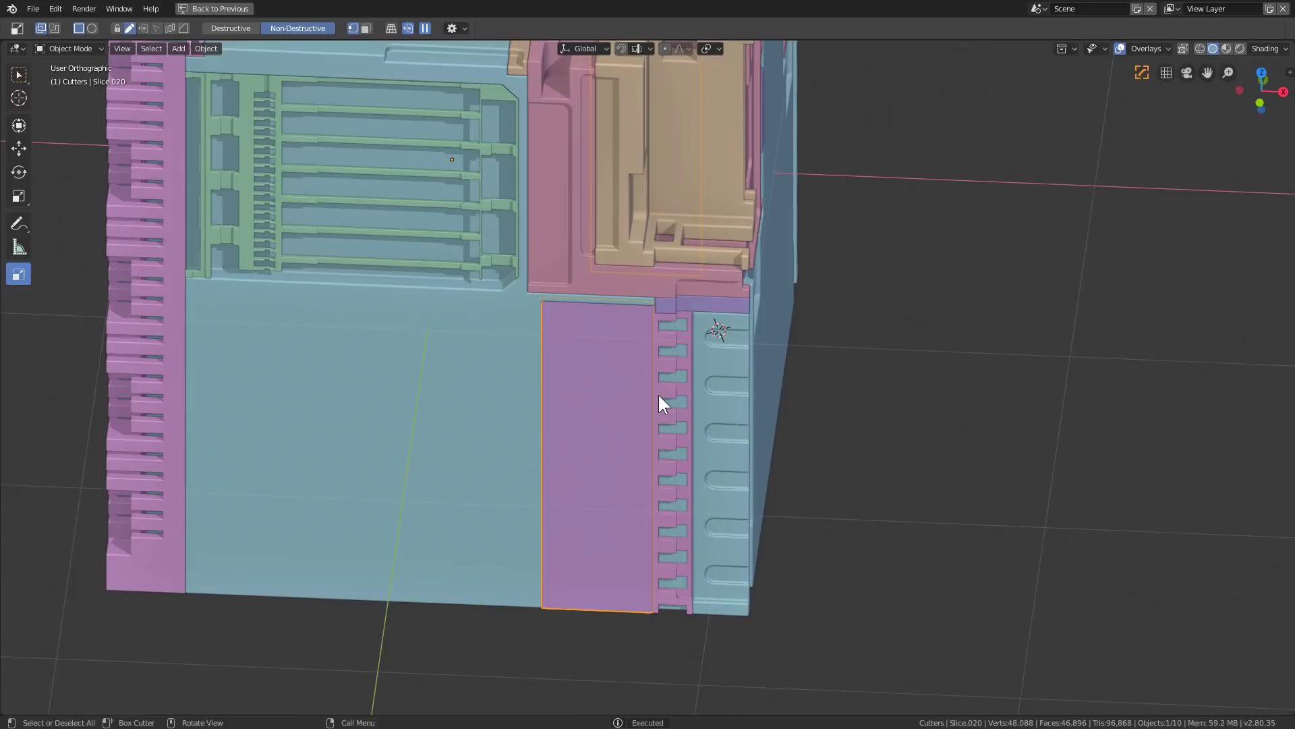
pyautogui.press('KP_1')
pyautogui.moveTo(554, 290); pyautogui.dragTo(535, 310)
pyautogui.press('v')
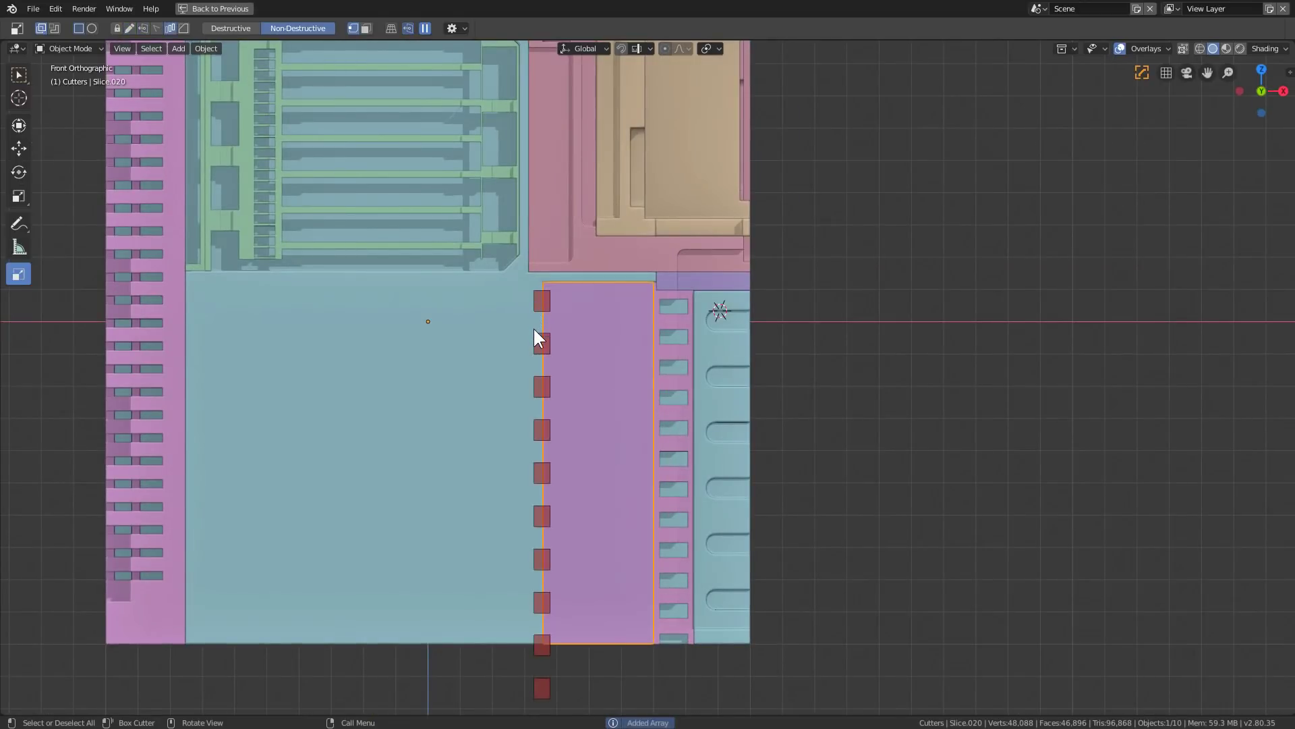
pyautogui.click(453, 330)
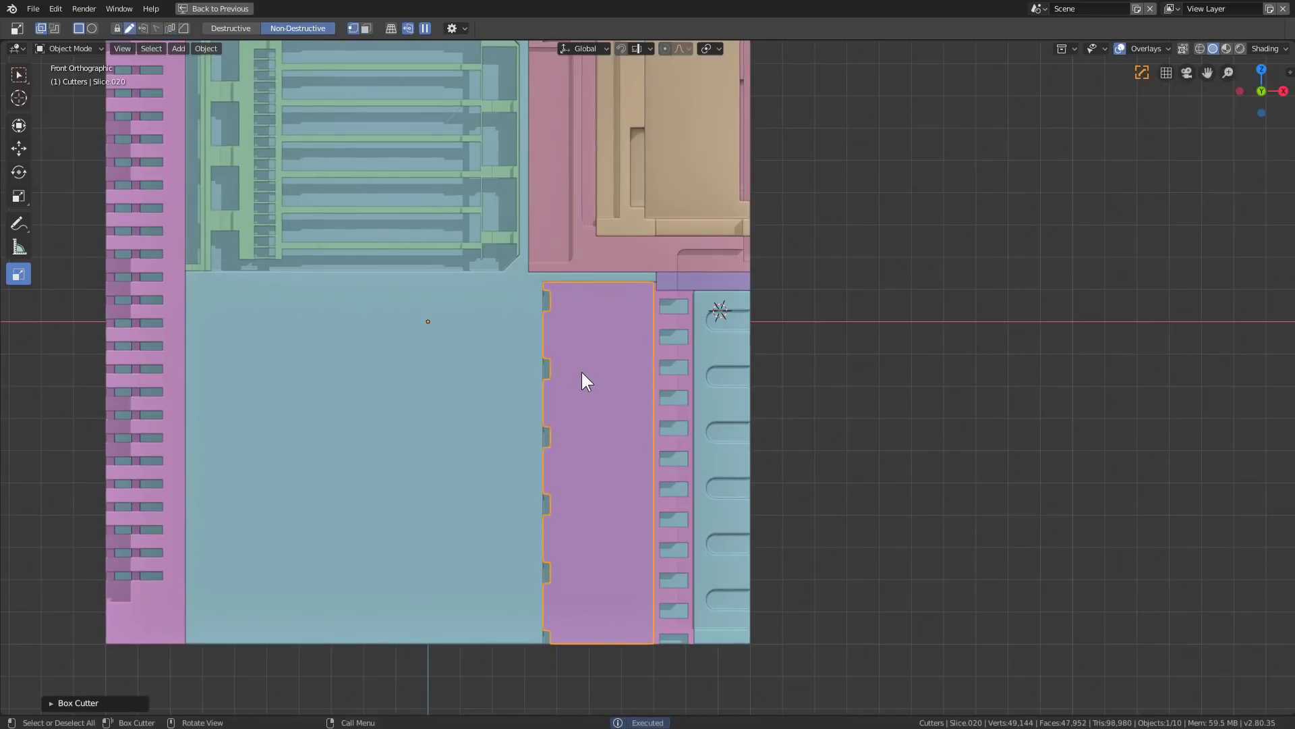
# Step: Cut a wide shallow notch into the upper edge of the wider lower panel from a raised view
pyautogui.press('KP_8')
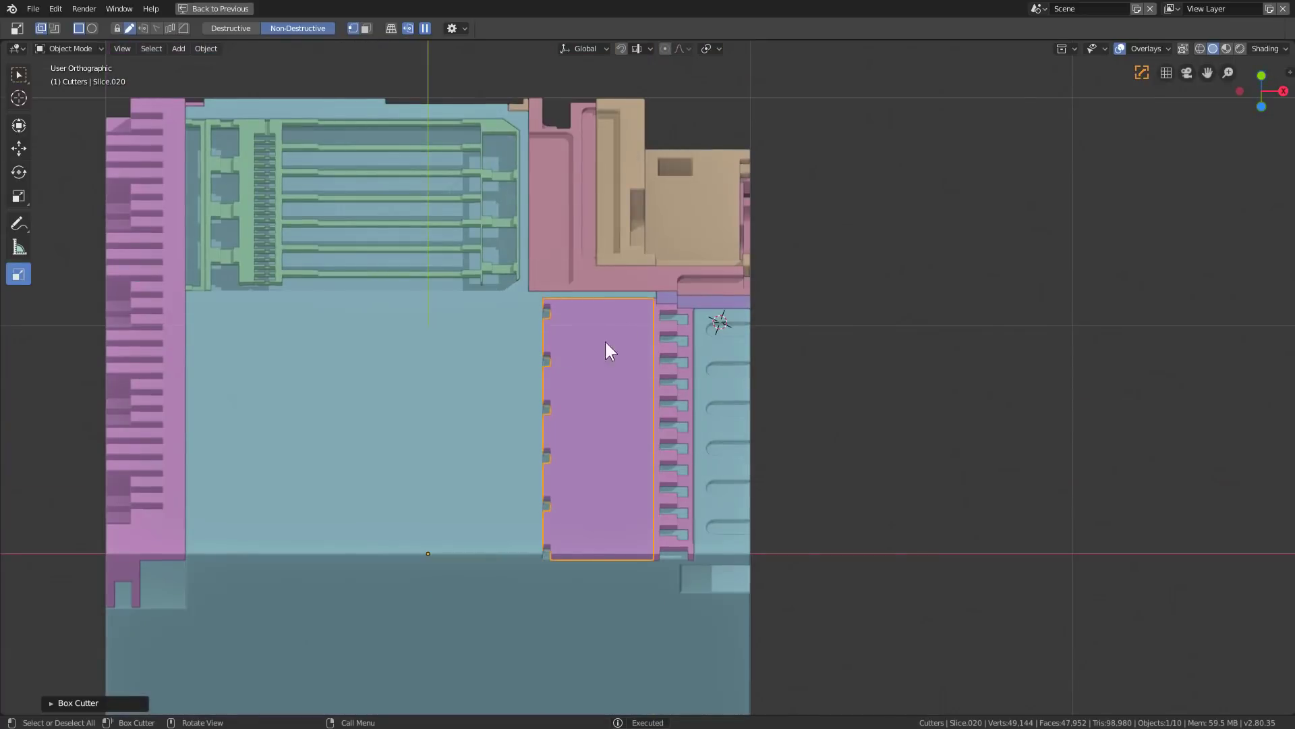
pyautogui.scroll(3, 605, 341)
pyautogui.moveTo(516, 209)
pyautogui.mouseDown()
pyautogui.moveTo(565, 240)
pyautogui.moveTo(633, 252)
pyautogui.mouseUp()
pyautogui.press('KP_1')
pyautogui.scroll(-2, 612, 274)
pyautogui.scroll(2, 613, 275)
pyautogui.press('KP_8')
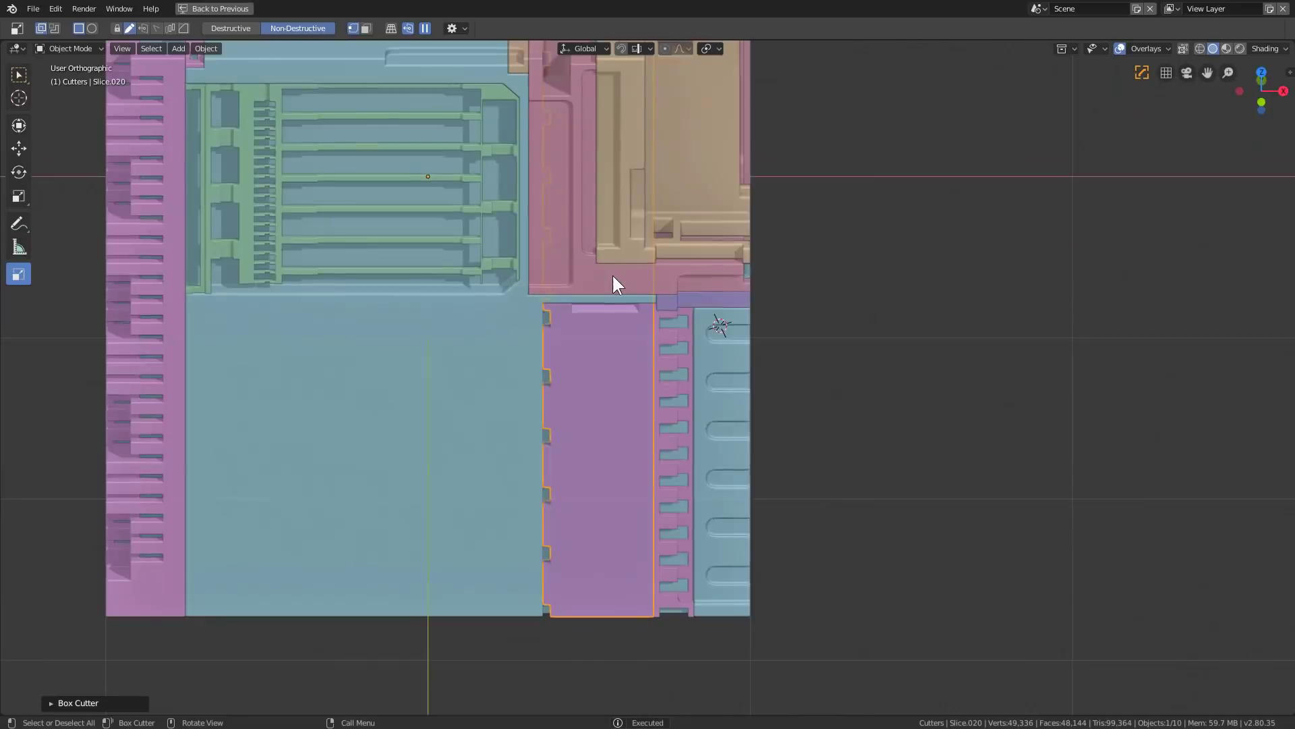
# Step: Cut a wide shallow notch into the lower edge of the wider lower panel
pyautogui.moveTo(570, 588); pyautogui.dragTo(640, 567)
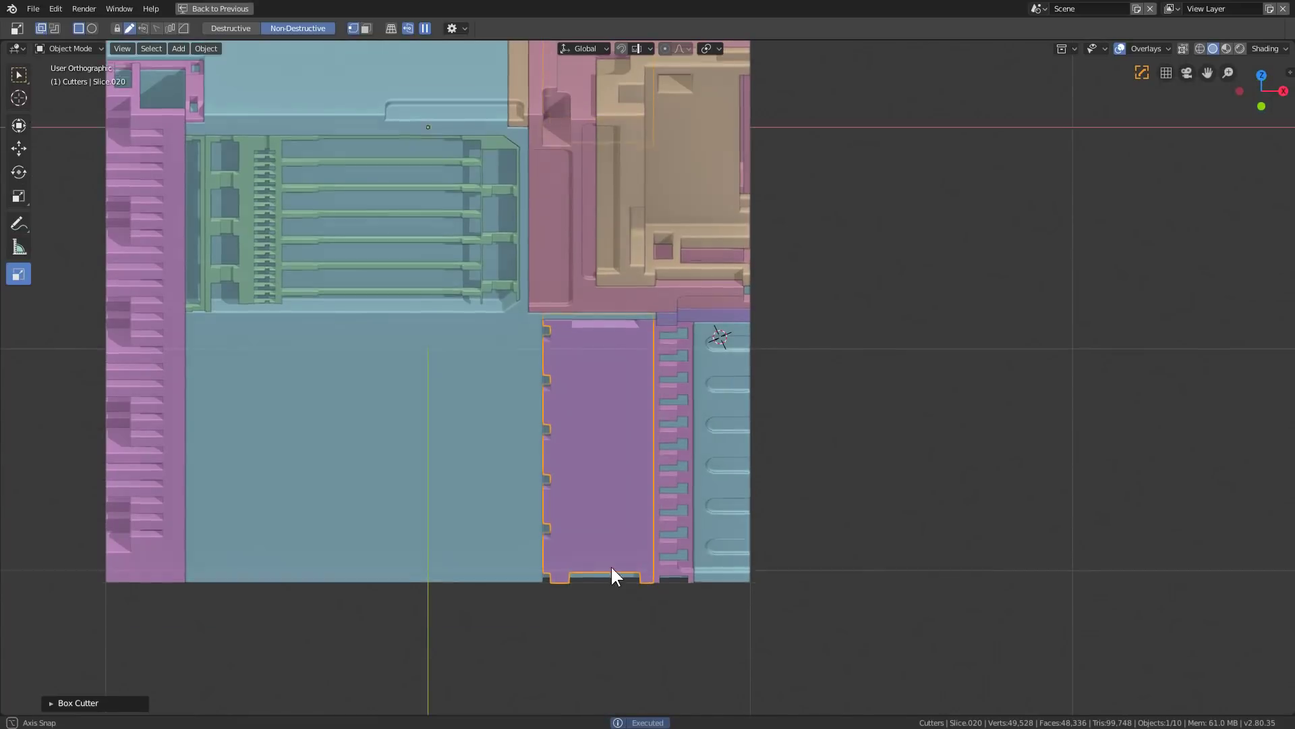
pyautogui.moveTo(610, 565); pyautogui.dragTo(613, 483, button='middle')
pyautogui.press('KP_1')
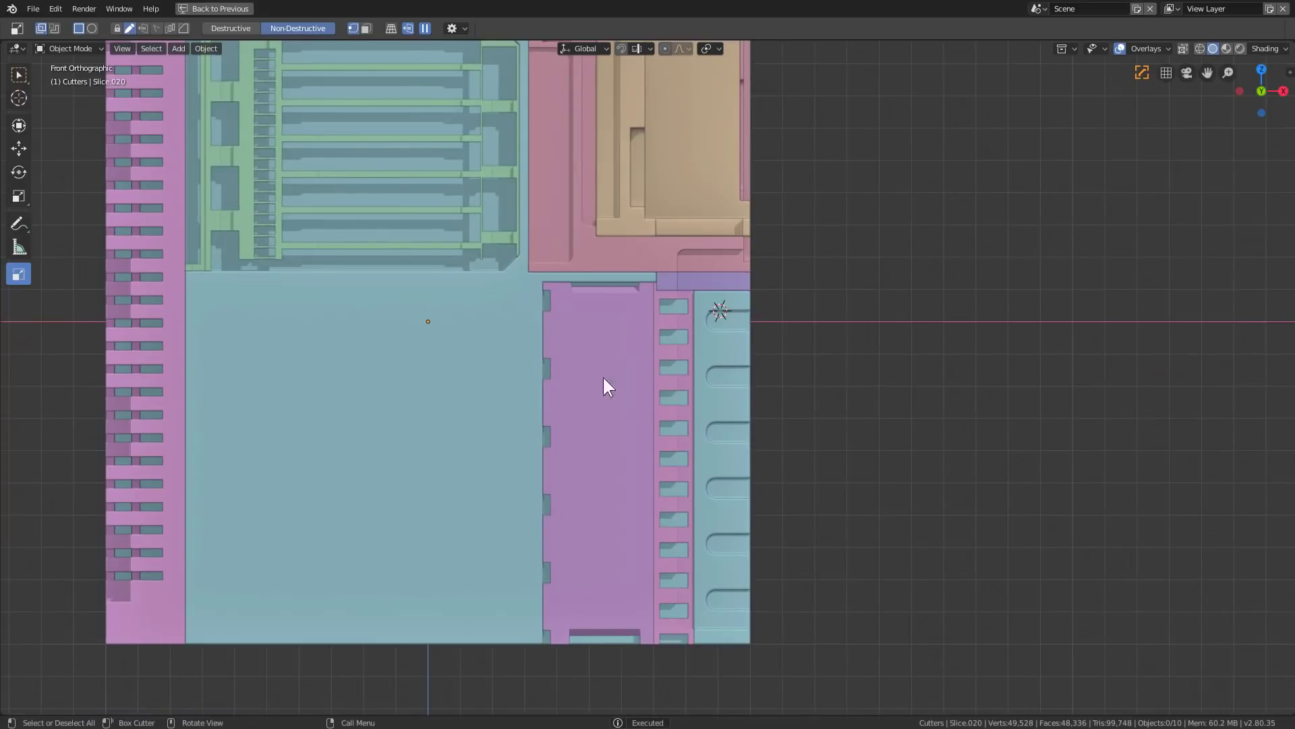
# Step: Cut a vertical array of wide horizontal slots down the full height of the wider lower panel
pyautogui.keyDown('shift'); pyautogui.rightClick(577, 303); pyautogui.keyUp('shift')
pyautogui.click(566, 299)
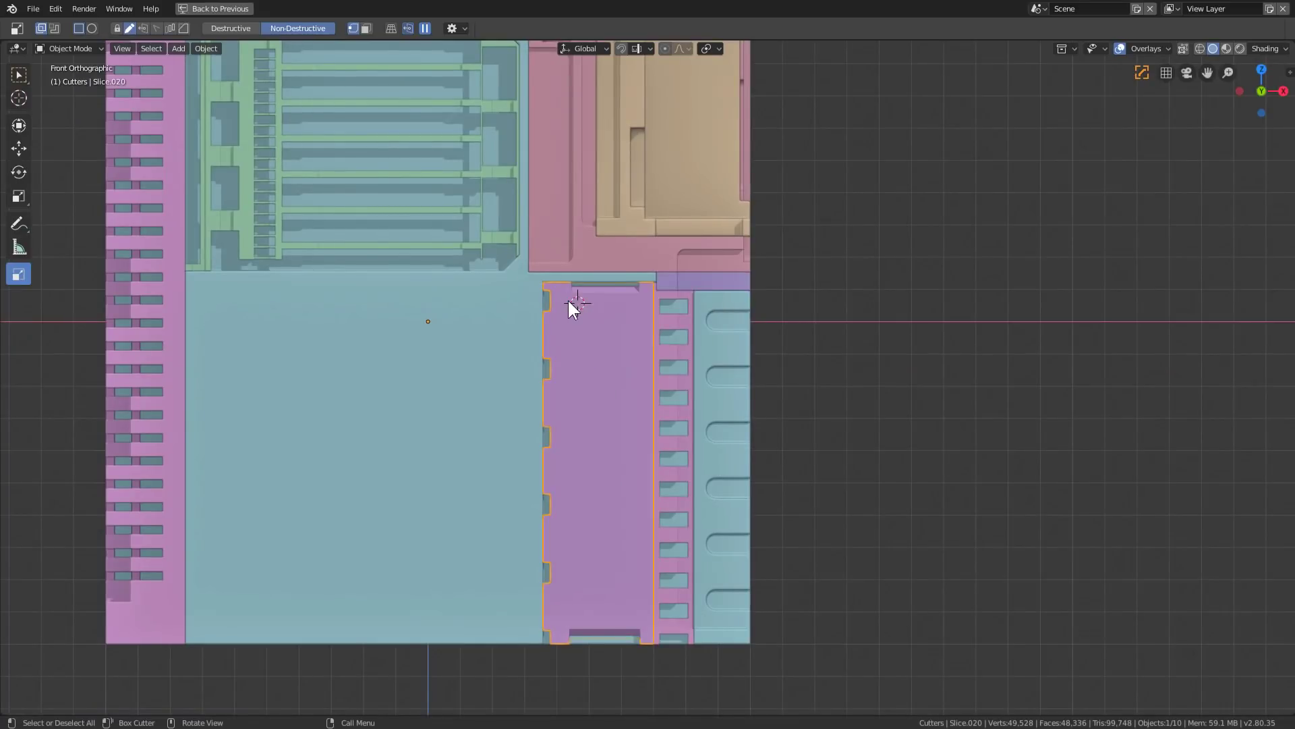
pyautogui.moveTo(568, 301); pyautogui.dragTo(641, 313)
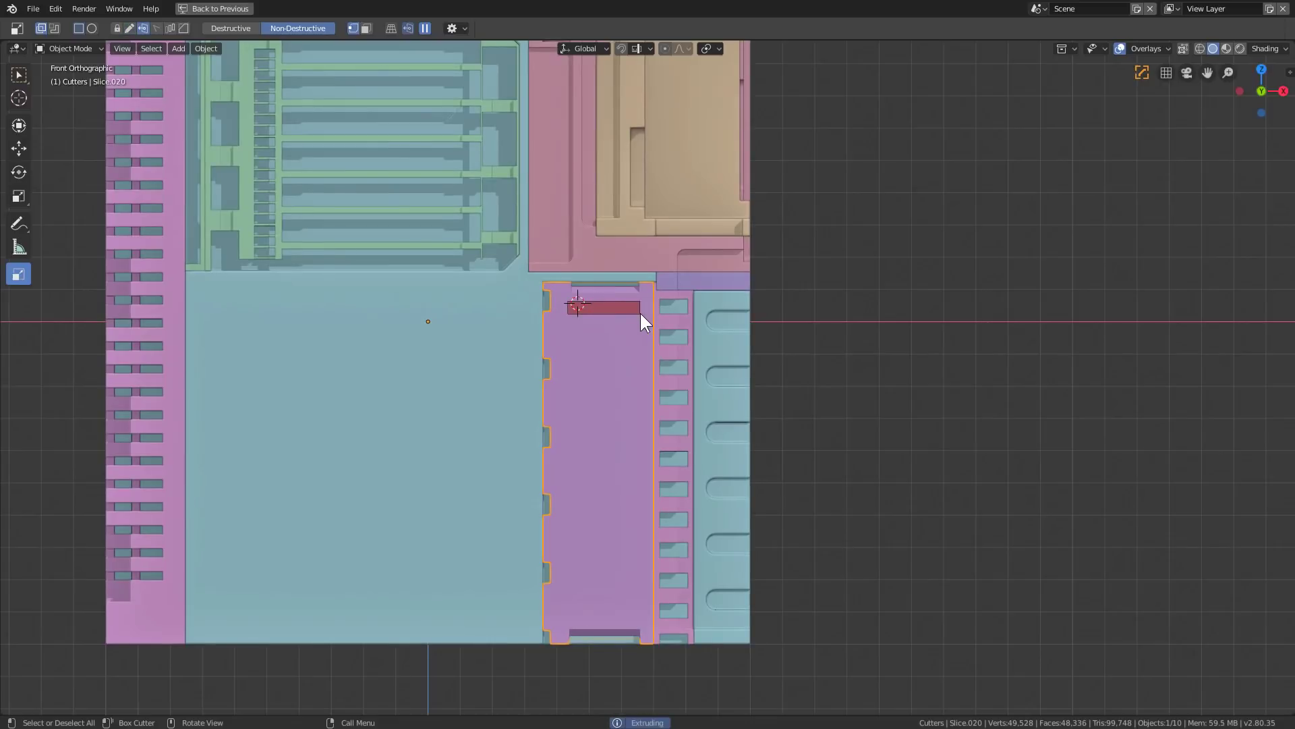
pyautogui.press('v')
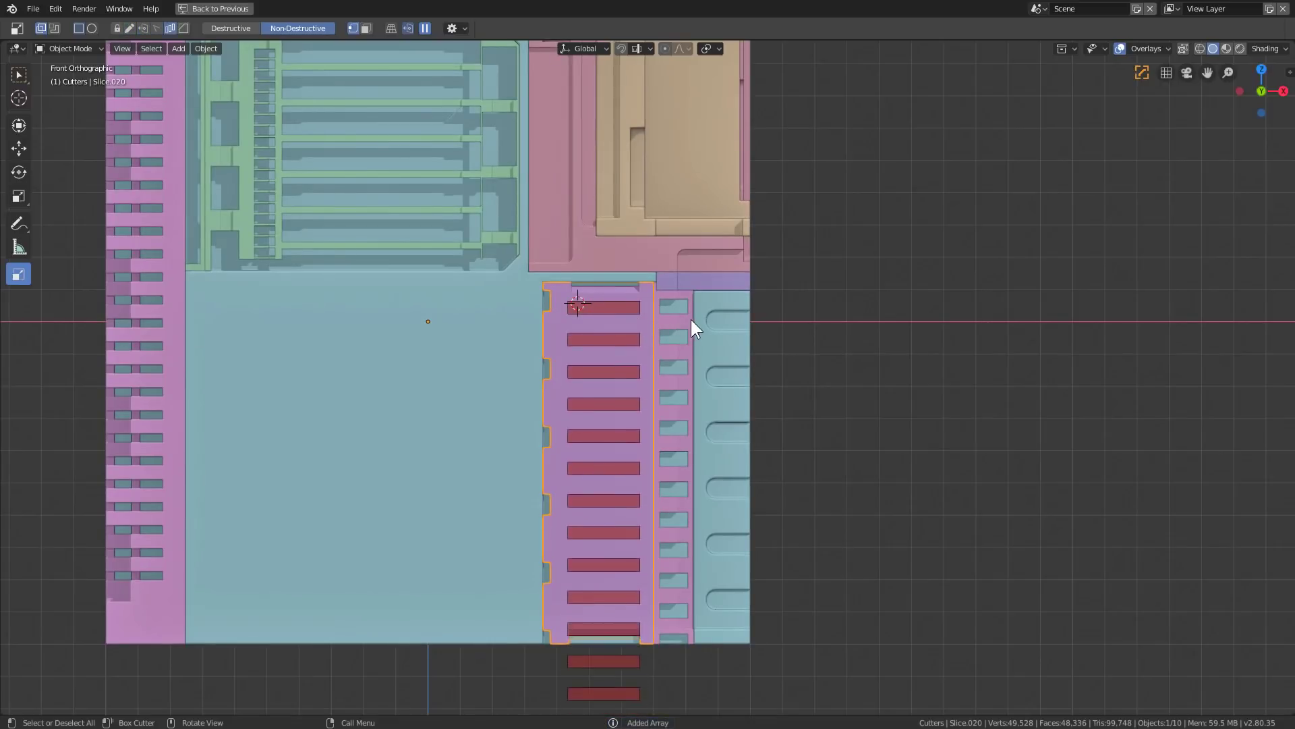
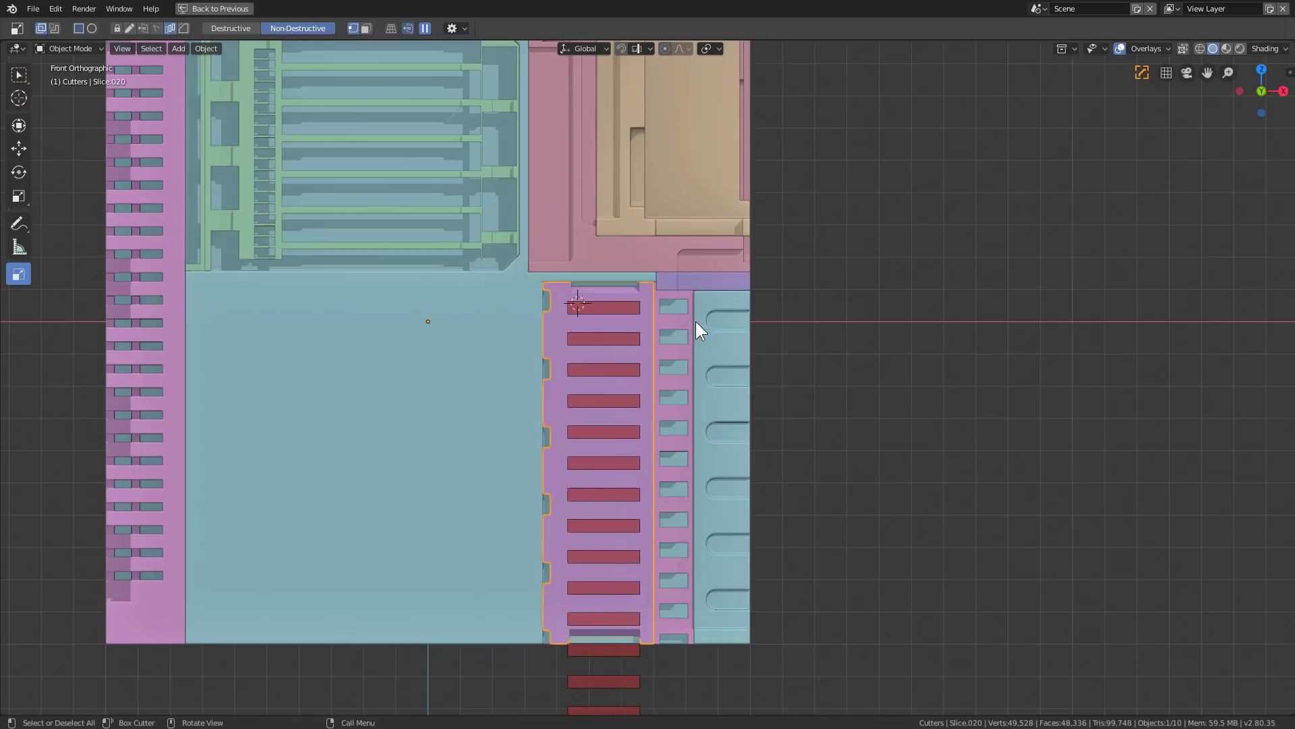
pyautogui.scroll(-4, 695, 321)
pyautogui.scroll(1, 695, 321)
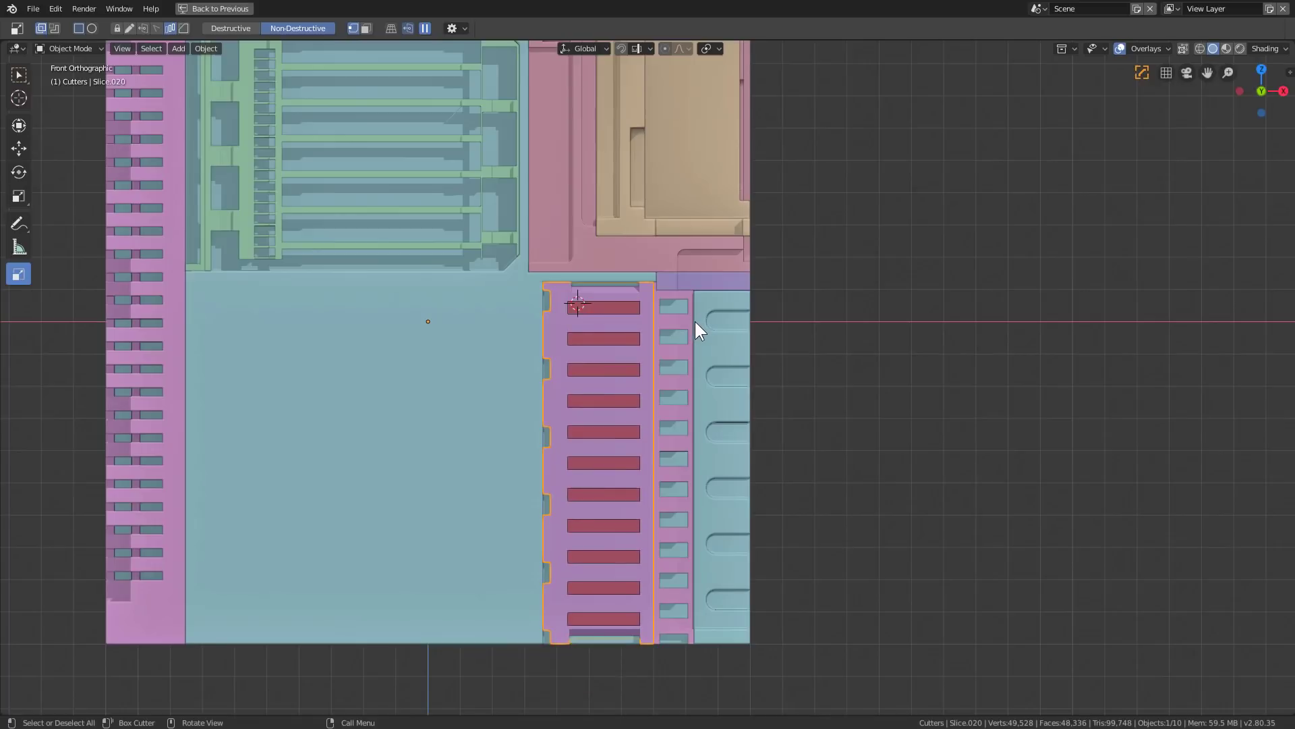
pyautogui.click(611, 335)
# Step: Try to cut a large rectangle across the upper part of the slotted panel
pyautogui.moveTo(611, 334); pyautogui.dragTo(624, 383, button='middle')
pyautogui.scroll(4, 628, 358)
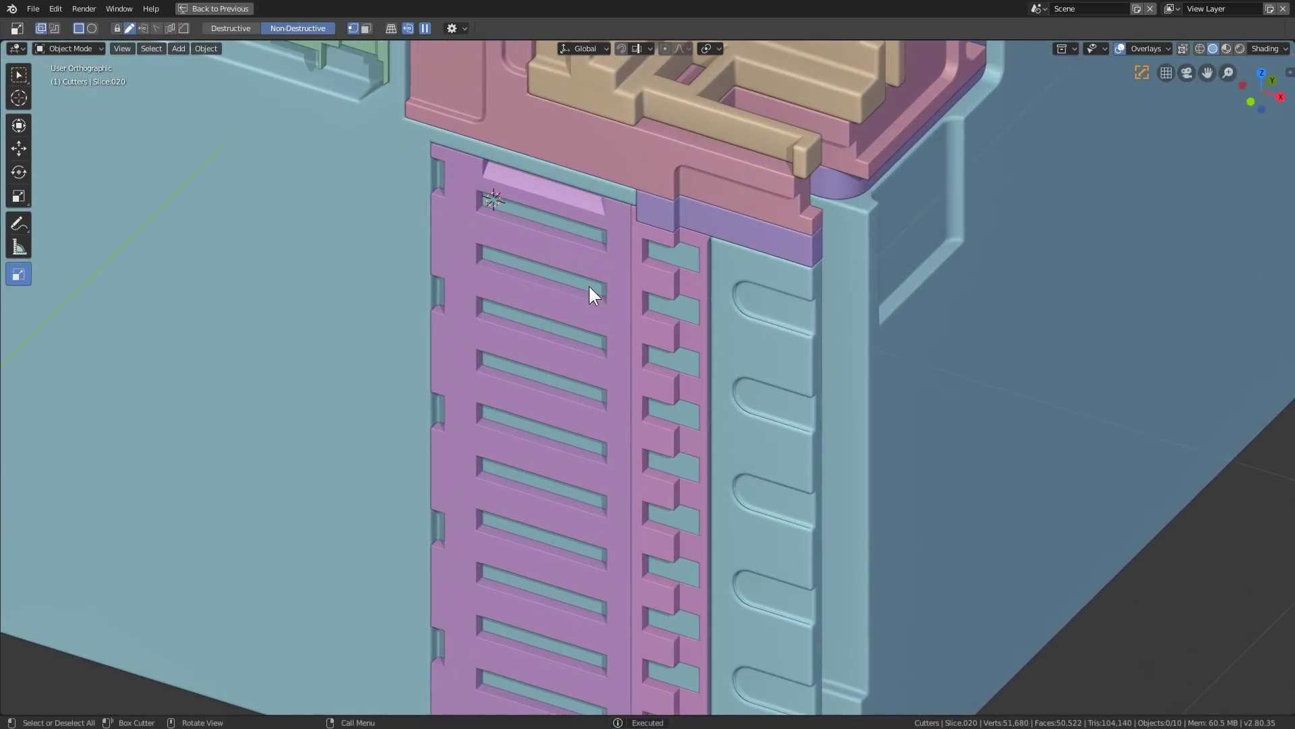
pyautogui.click(595, 269)
pyautogui.keyDown('shift'); pyautogui.moveTo(614, 302); pyautogui.dragTo(659, 368, button='middle'); pyautogui.keyUp('shift')
pyautogui.scroll(1, 659, 368)
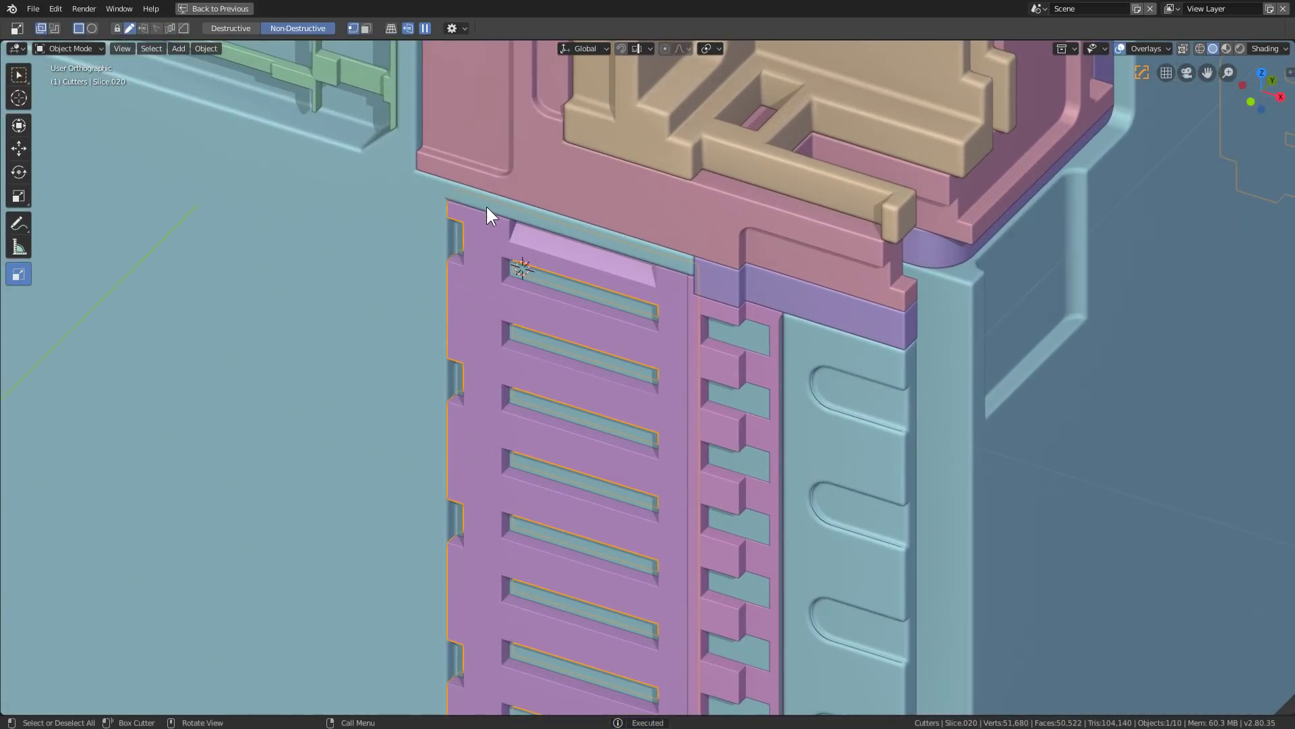
pyautogui.moveTo(488, 206); pyautogui.dragTo(658, 297)
pyautogui.moveTo(490, 205); pyautogui.dragTo(639, 307)
pyautogui.click(610, 281)
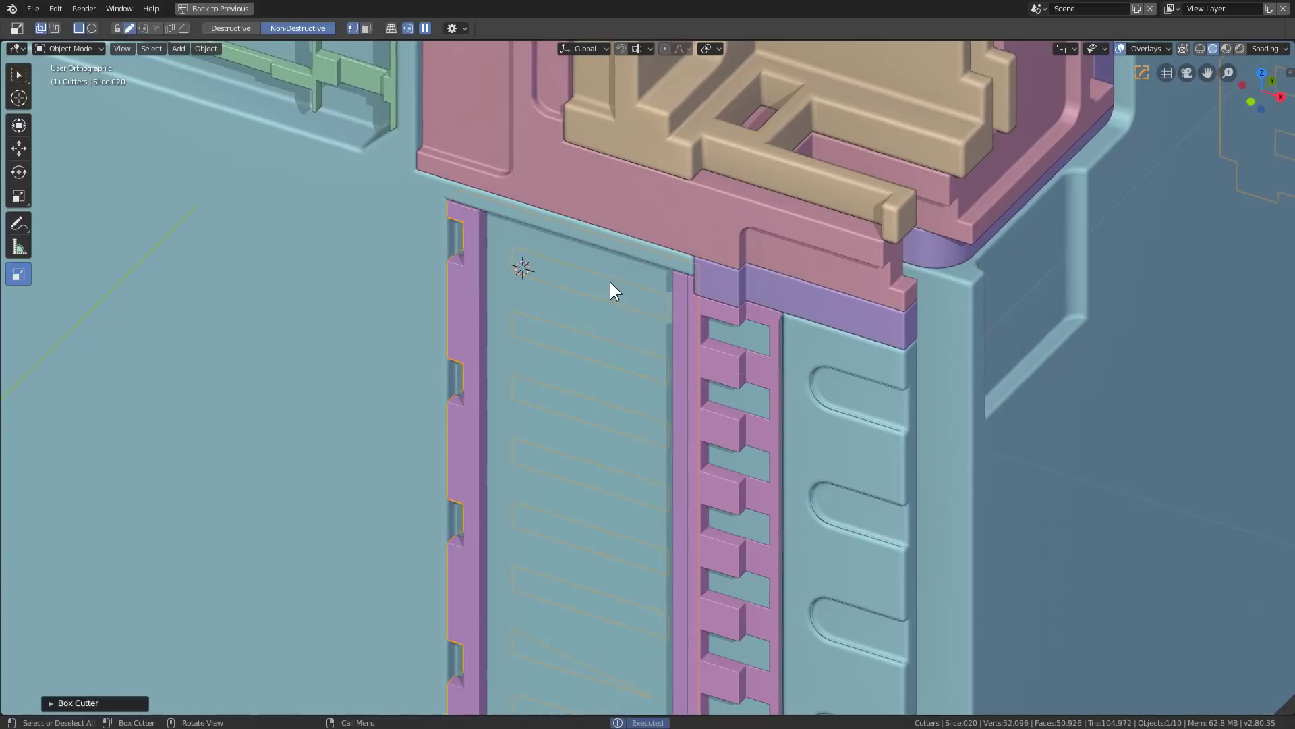
pyautogui.scroll(6, 610, 281)
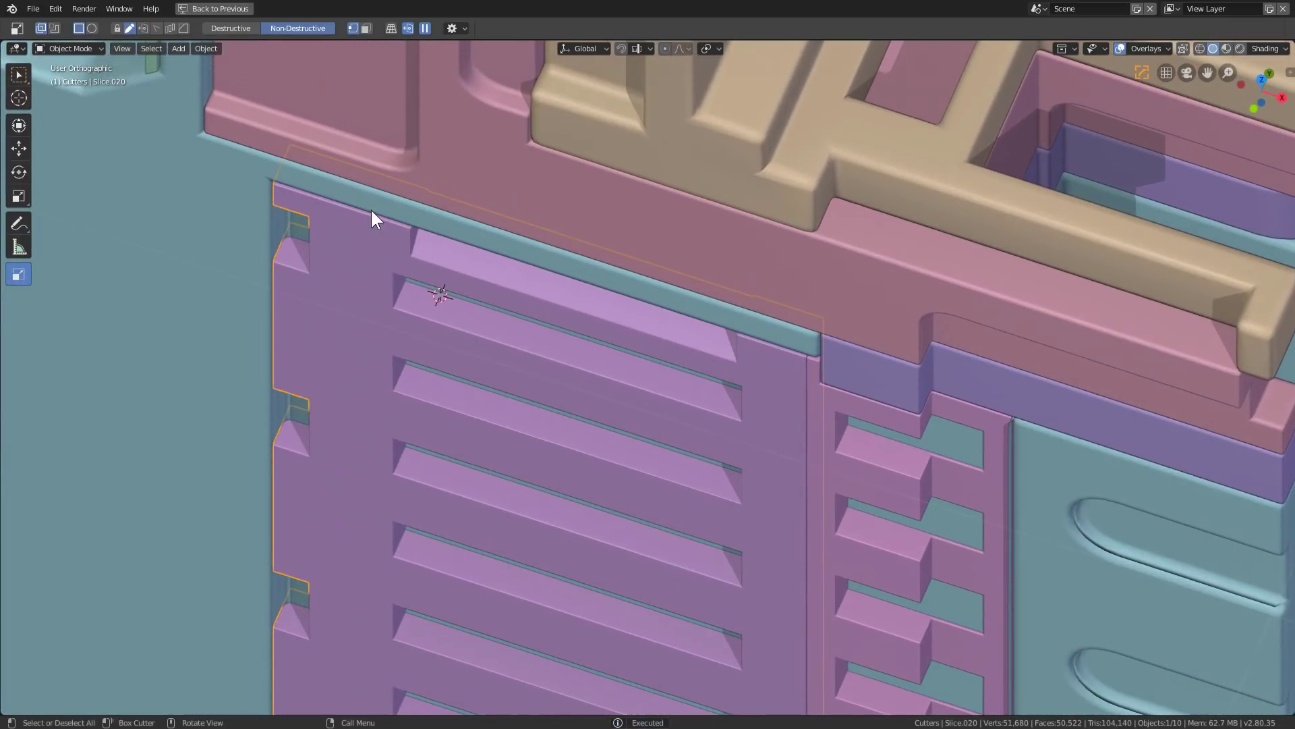
# Step: Cut a shallow rectangular recess over the slotted panel, starting at its upper edge
pyautogui.moveTo(372, 212)
pyautogui.mouseDown()
pyautogui.moveTo(500, 306)
pyautogui.moveTo(751, 404)
pyautogui.moveTo(363, 297)
pyautogui.mouseUp()
pyautogui.scroll(-6, 448, 313)
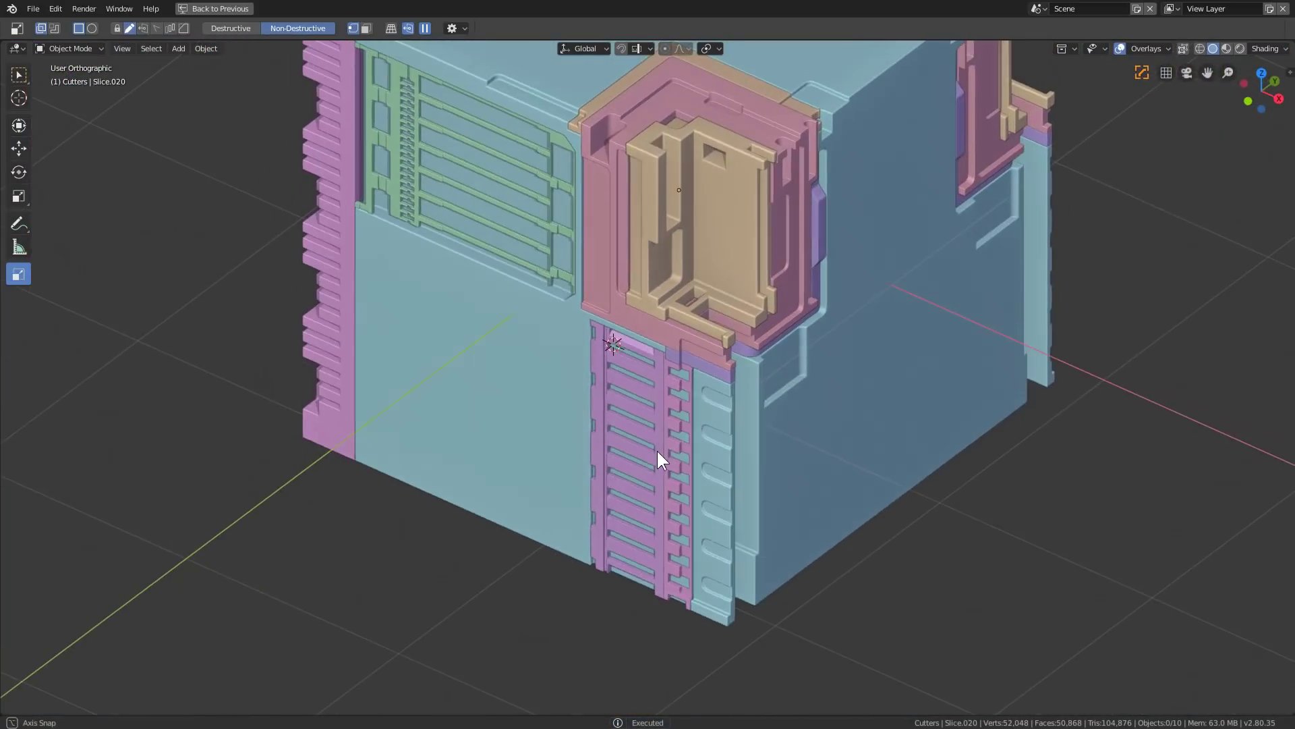
pyautogui.scroll(-5, 657, 451)
# Step: Examine the main cube's base mesh in edit mode and return to object mode
pyautogui.click(723, 418)
pyautogui.scroll(6, 625, 275)
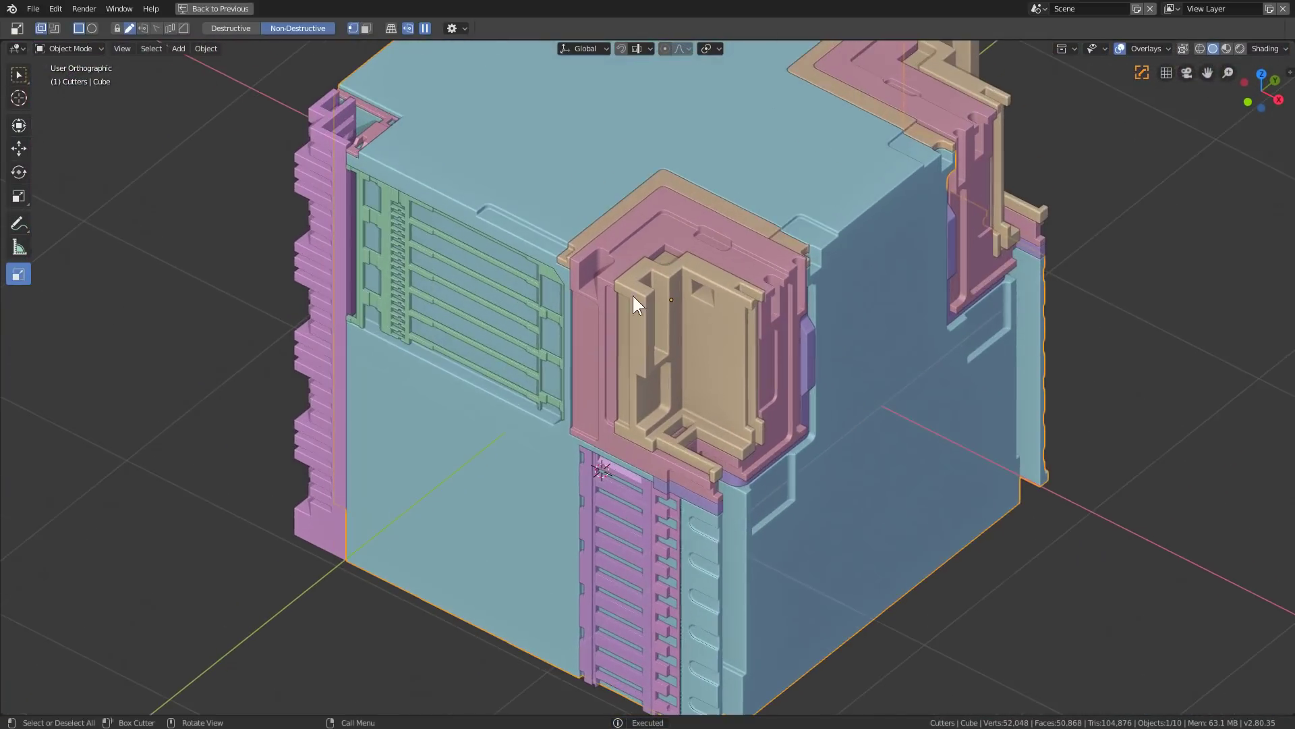
pyautogui.moveTo(629, 216); pyautogui.dragTo(642, 289, button='middle')
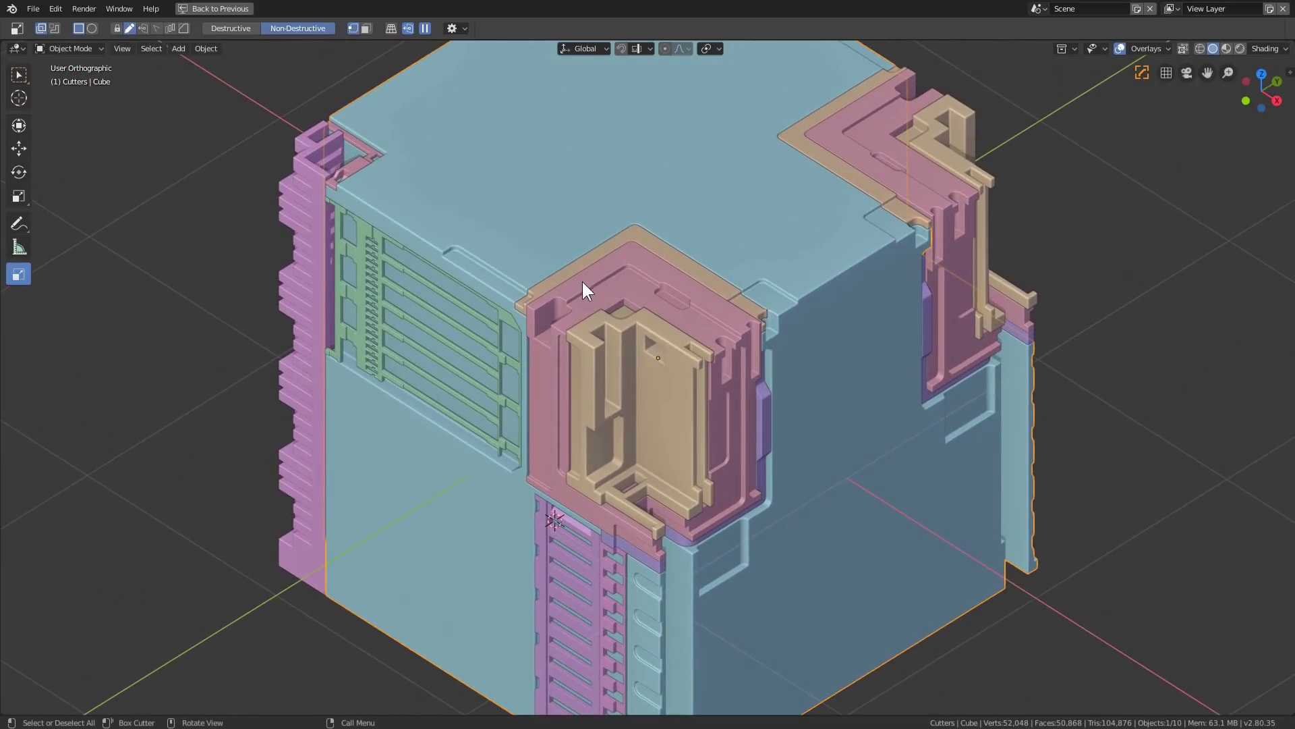
pyautogui.moveTo(582, 281); pyautogui.dragTo(517, 272, button='middle')
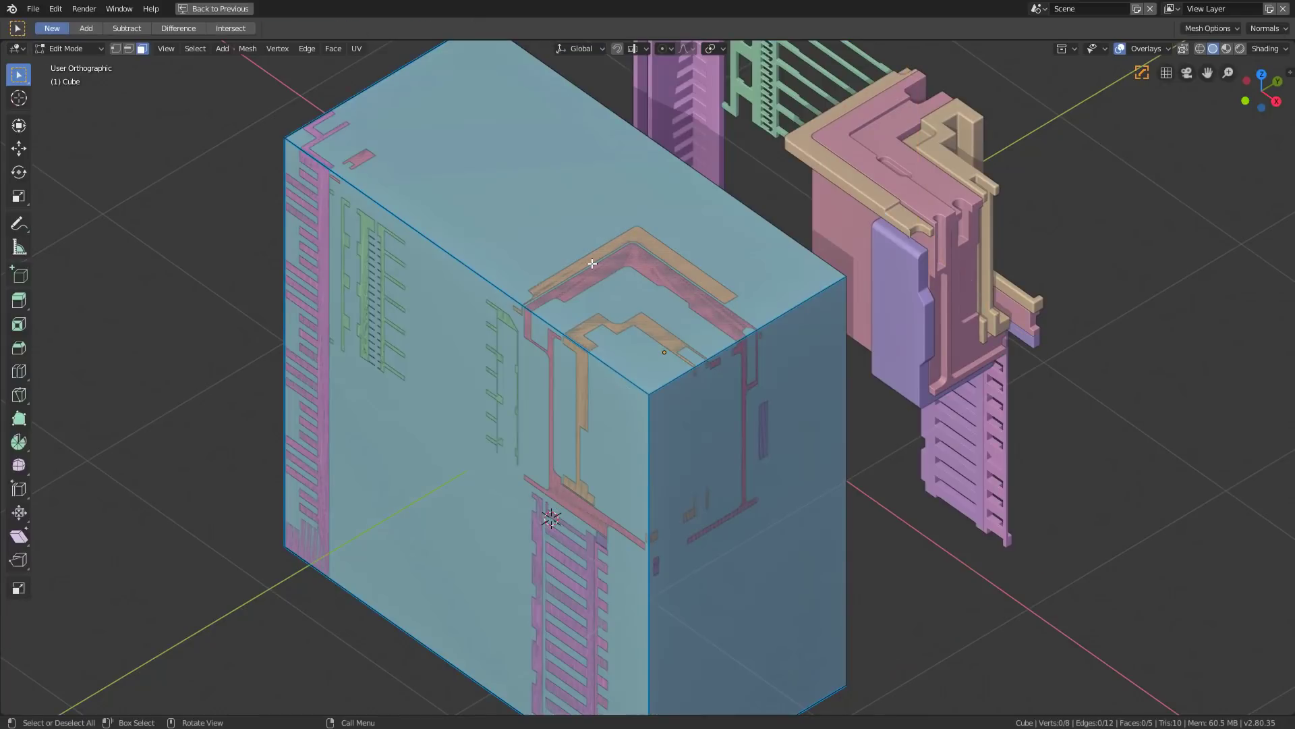
pyautogui.moveTo(647, 317); pyautogui.dragTo(662, 329, button='middle')
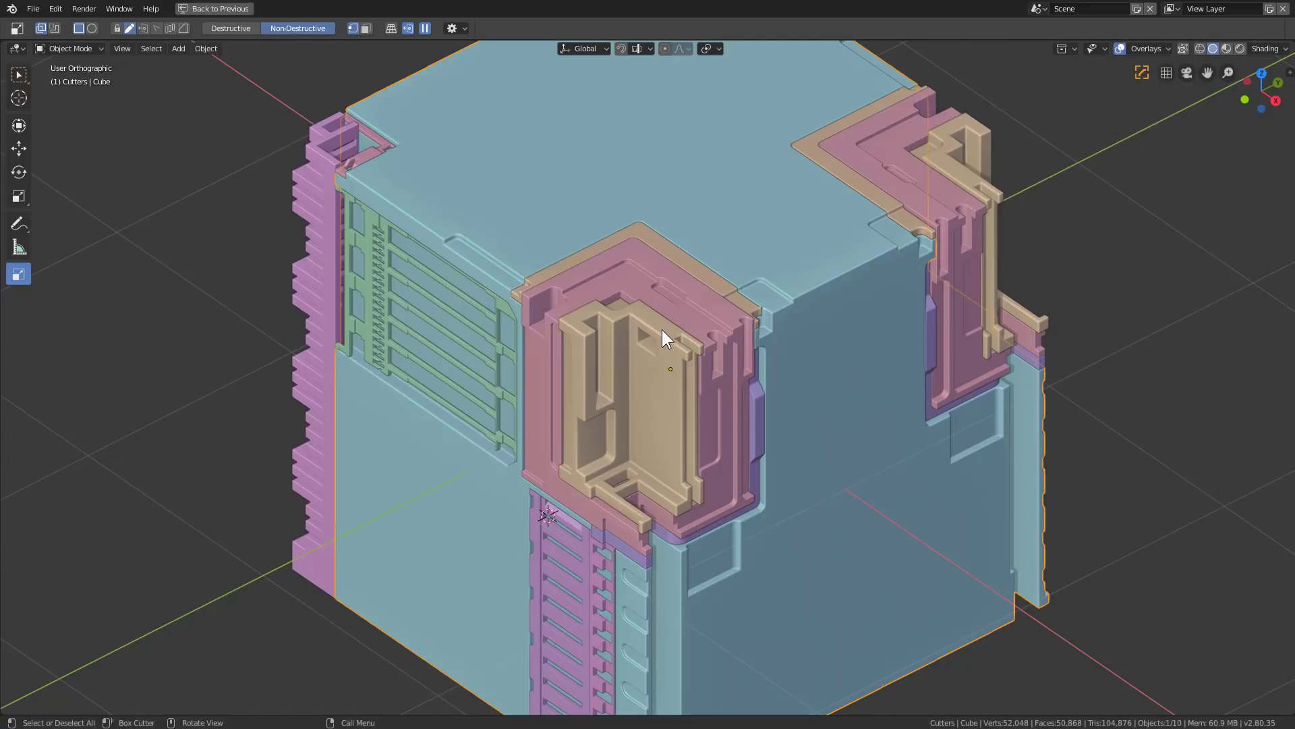
# Step: Slice a tall rectangular insert out of the tan corner frame's inner wall
pyautogui.scroll(3, 658, 350)
pyautogui.click(647, 374)
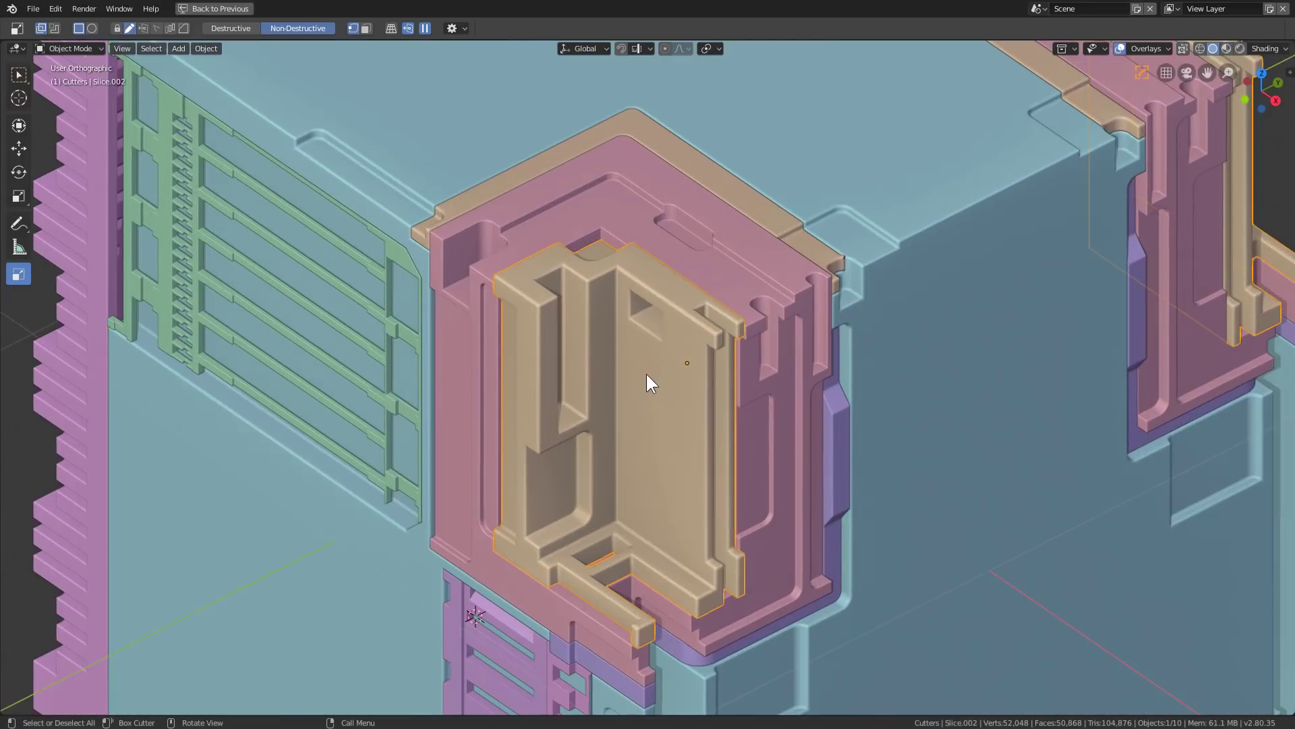
pyautogui.scroll(1, 627, 350)
pyautogui.moveTo(621, 328)
pyautogui.mouseDown()
pyautogui.moveTo(665, 512)
pyautogui.moveTo(704, 598)
pyautogui.mouseUp()
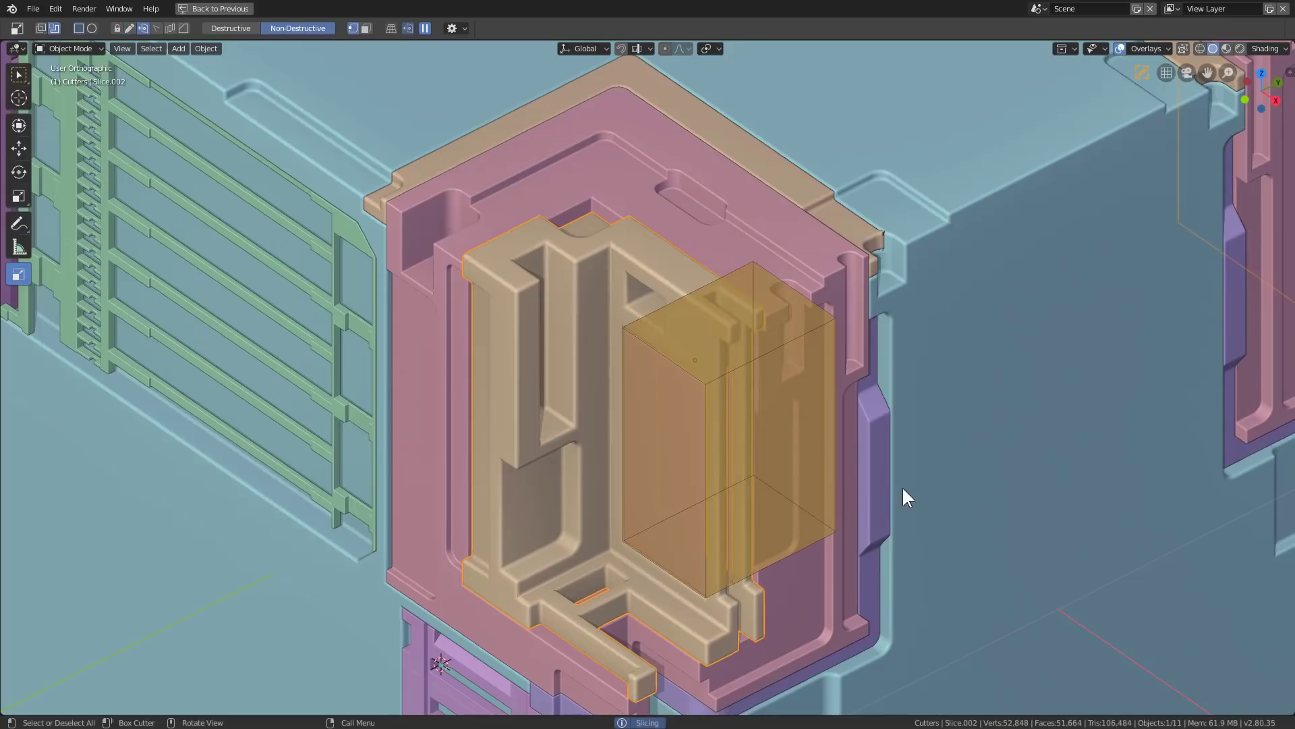
pyautogui.click(768, 478)
# Step: Sharpen the sliced rectangular insert with Hard Ops
pyautogui.click(639, 463)
pyautogui.keyDown('alt'); pyautogui.click(676, 458); pyautogui.keyUp('alt')
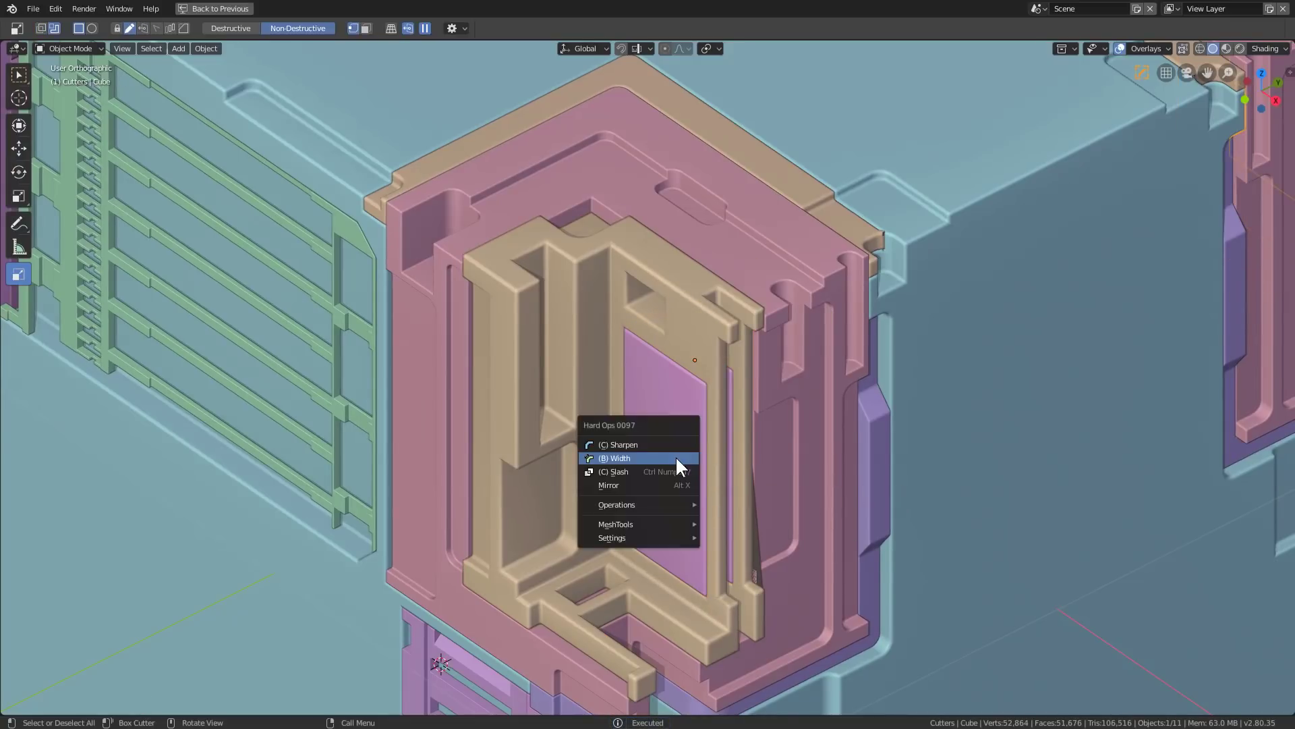
pyautogui.click(675, 456)
pyautogui.press('q')
pyautogui.click(645, 413)
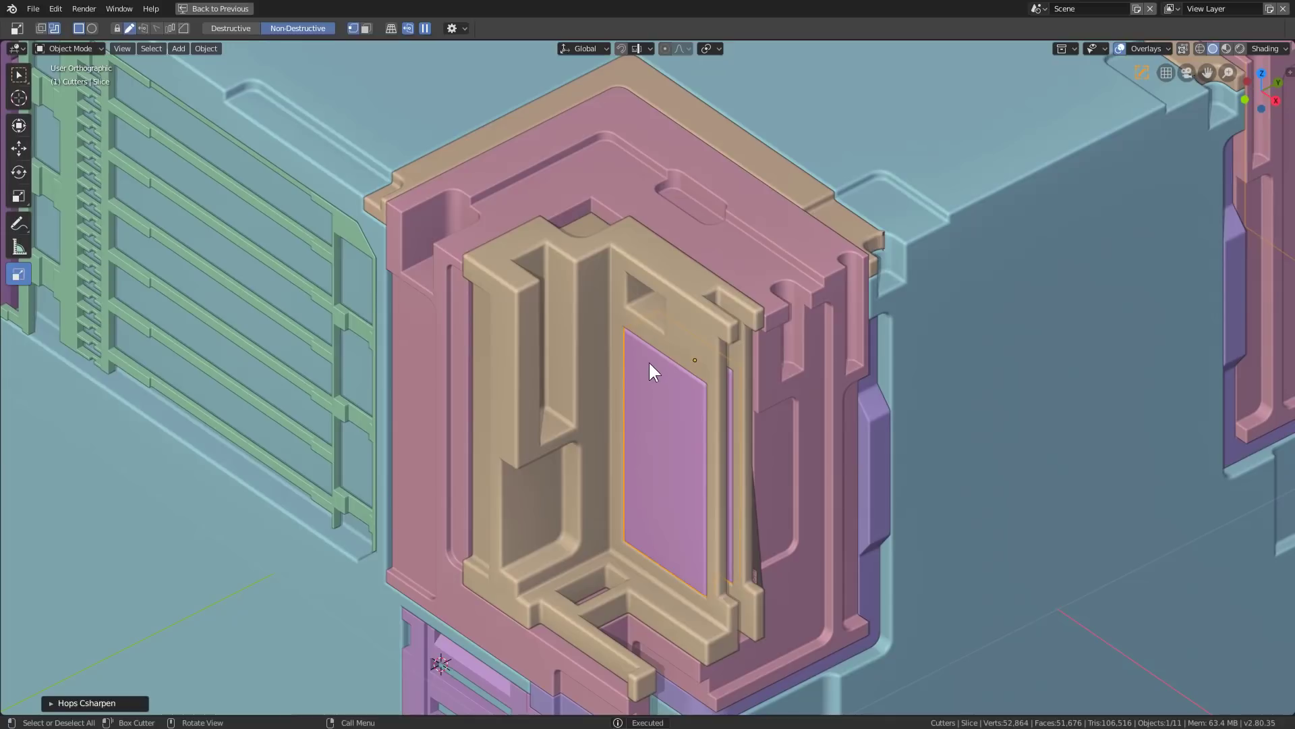
# Step: Cut a tall rectangular pocket into the insert and a tall notch into its inner vertical edge
pyautogui.moveTo(649, 363)
pyautogui.mouseDown()
pyautogui.moveTo(739, 544)
pyautogui.moveTo(749, 601)
pyautogui.mouseUp()
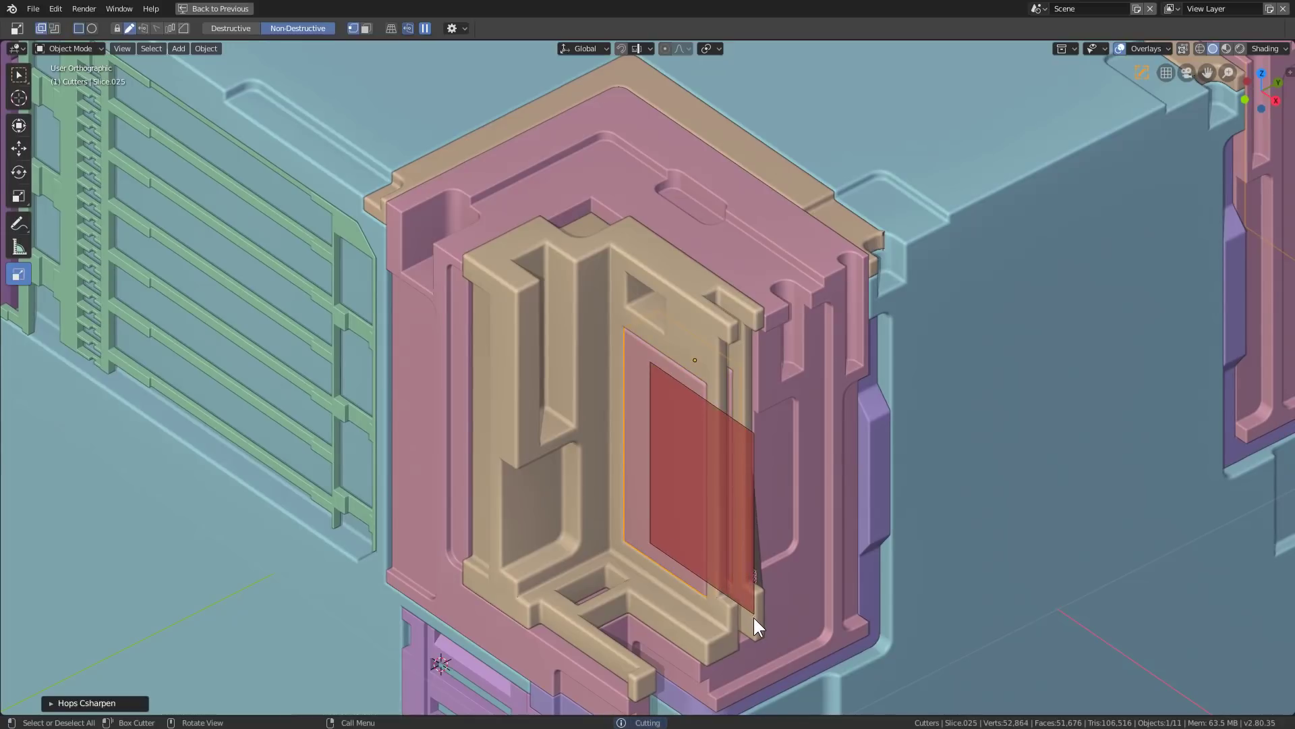
pyautogui.click(755, 617)
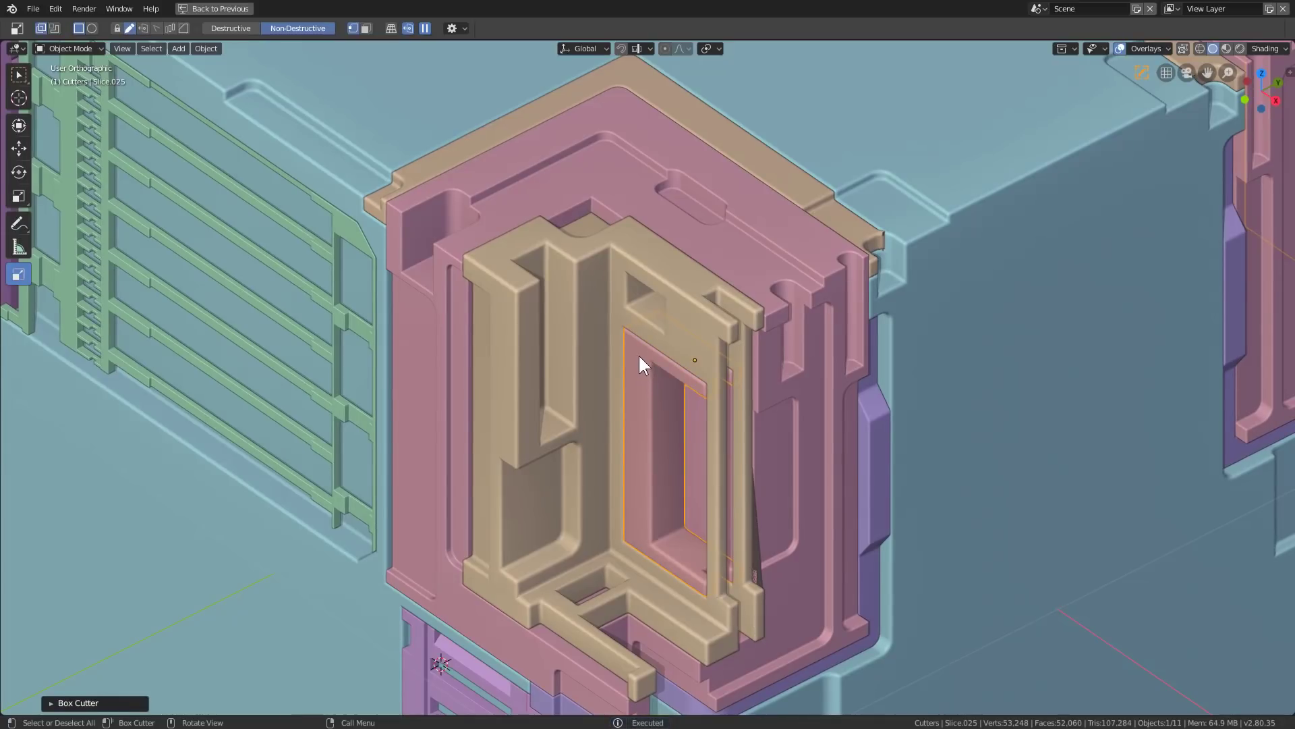
pyautogui.moveTo(638, 355)
pyautogui.mouseDown()
pyautogui.moveTo(572, 529)
pyautogui.moveTo(579, 501)
pyautogui.mouseUp()
pyautogui.click(646, 525)
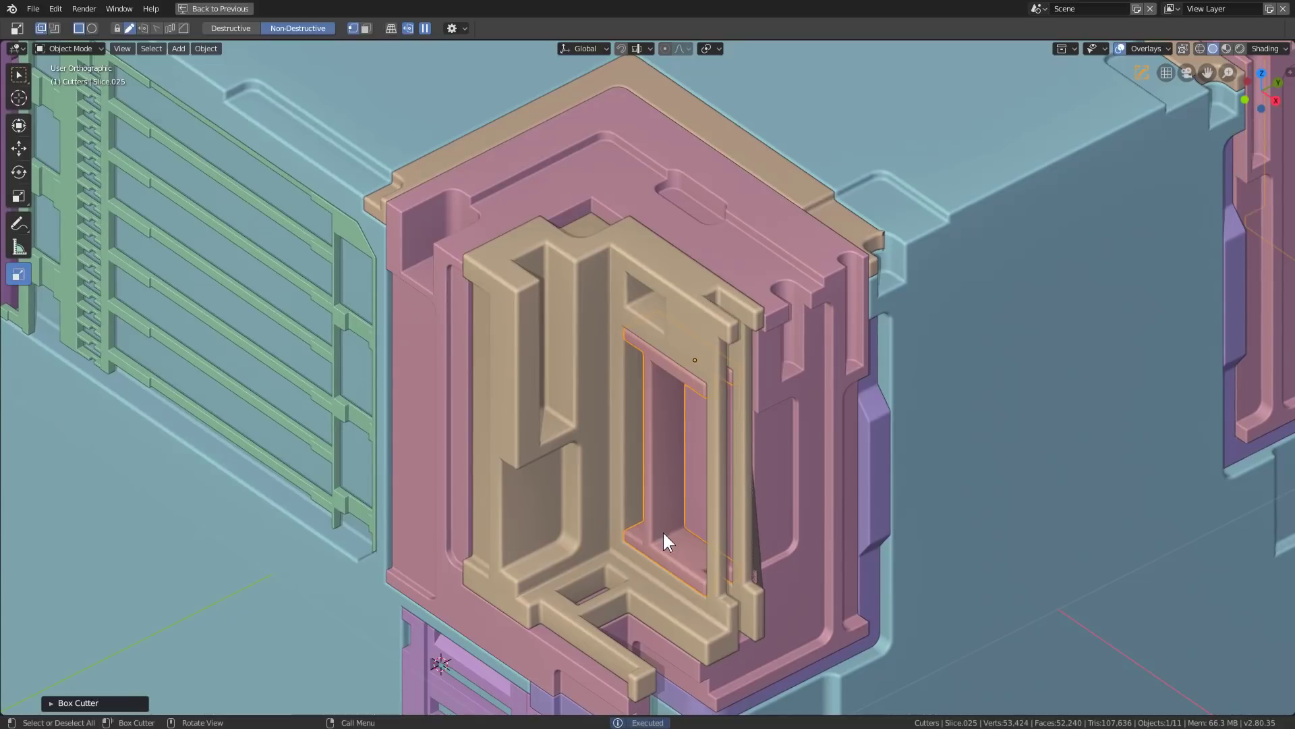
# Step: Cut a narrow vertical slot inside the insert's pocket
pyautogui.moveTo(659, 517); pyautogui.dragTo(677, 382)
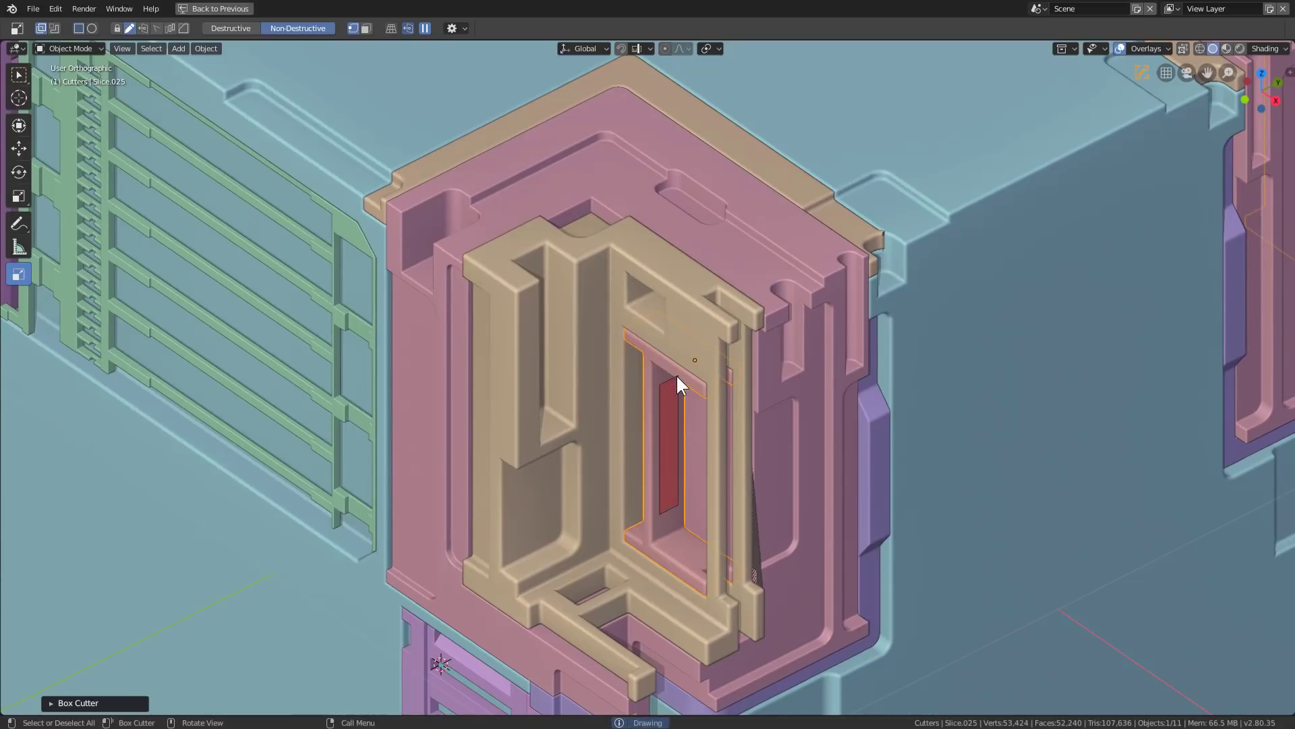
pyautogui.click(677, 378)
pyautogui.scroll(-2, 682, 489)
pyautogui.scroll(3, 679, 495)
# Step: Set the insert's bevel width to 0.007 with Hard Ops
pyautogui.rightClick(687, 500)
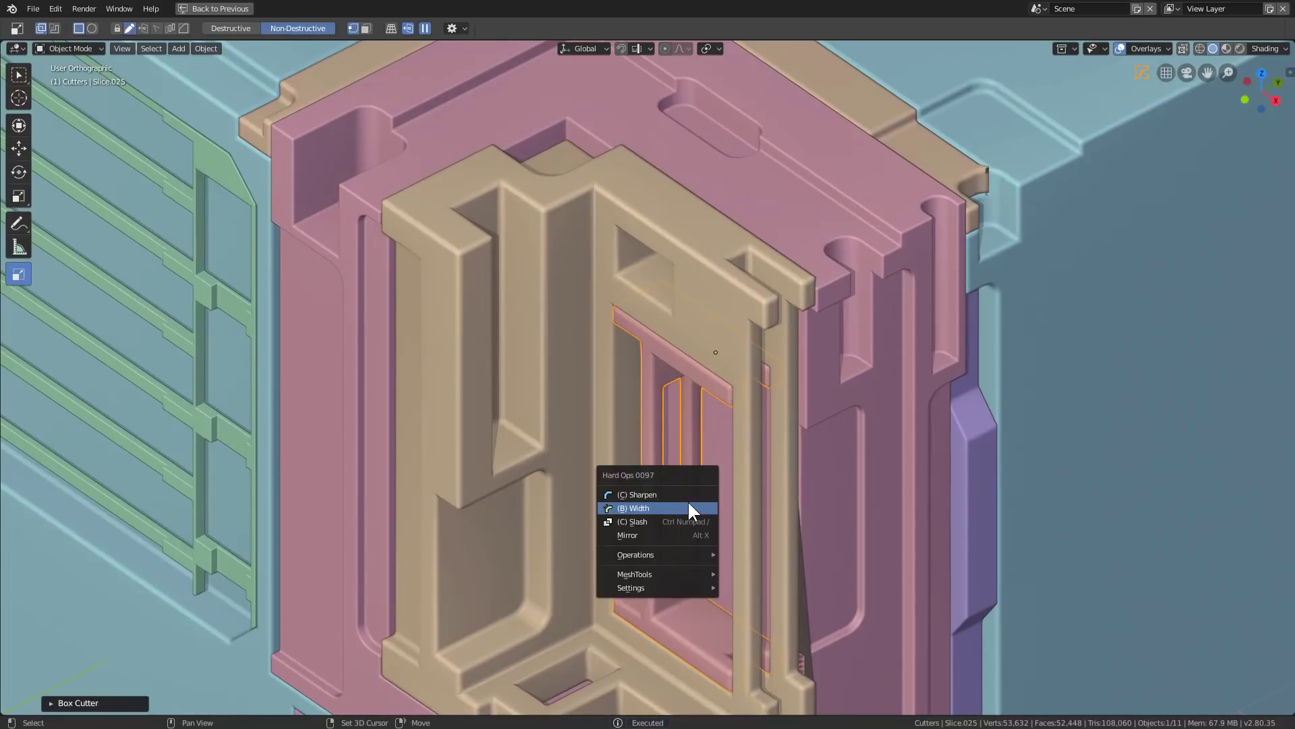
pyautogui.click(692, 502)
pyautogui.click(703, 503)
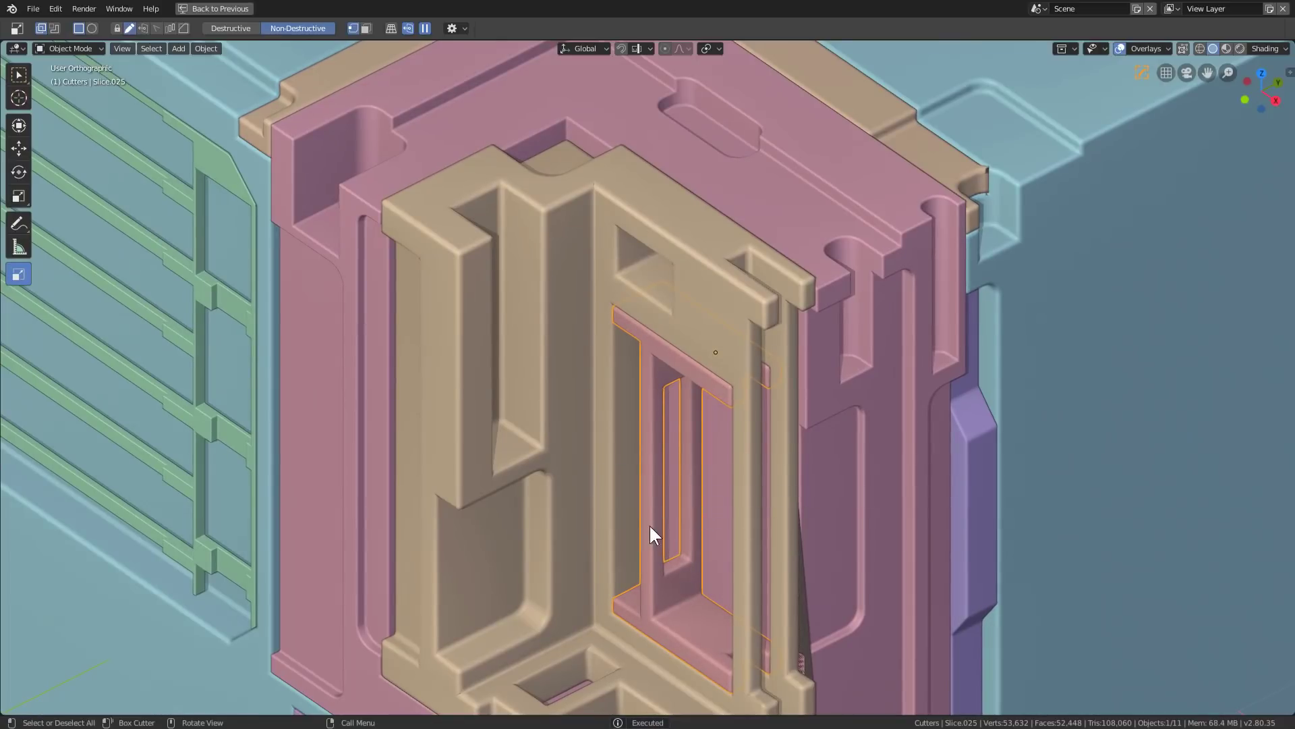
pyautogui.moveTo(649, 523); pyautogui.dragTo(752, 501, button='middle')
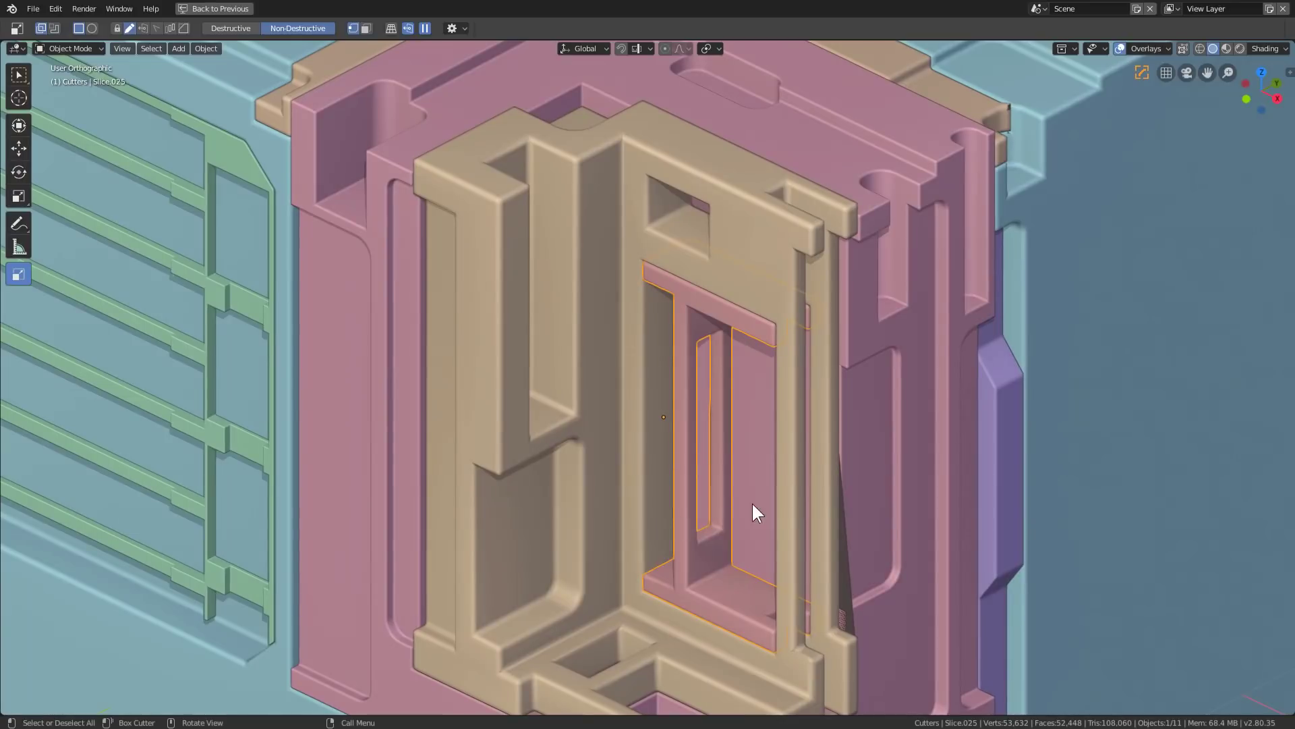
pyautogui.rightClick(748, 502)
pyautogui.click(751, 503)
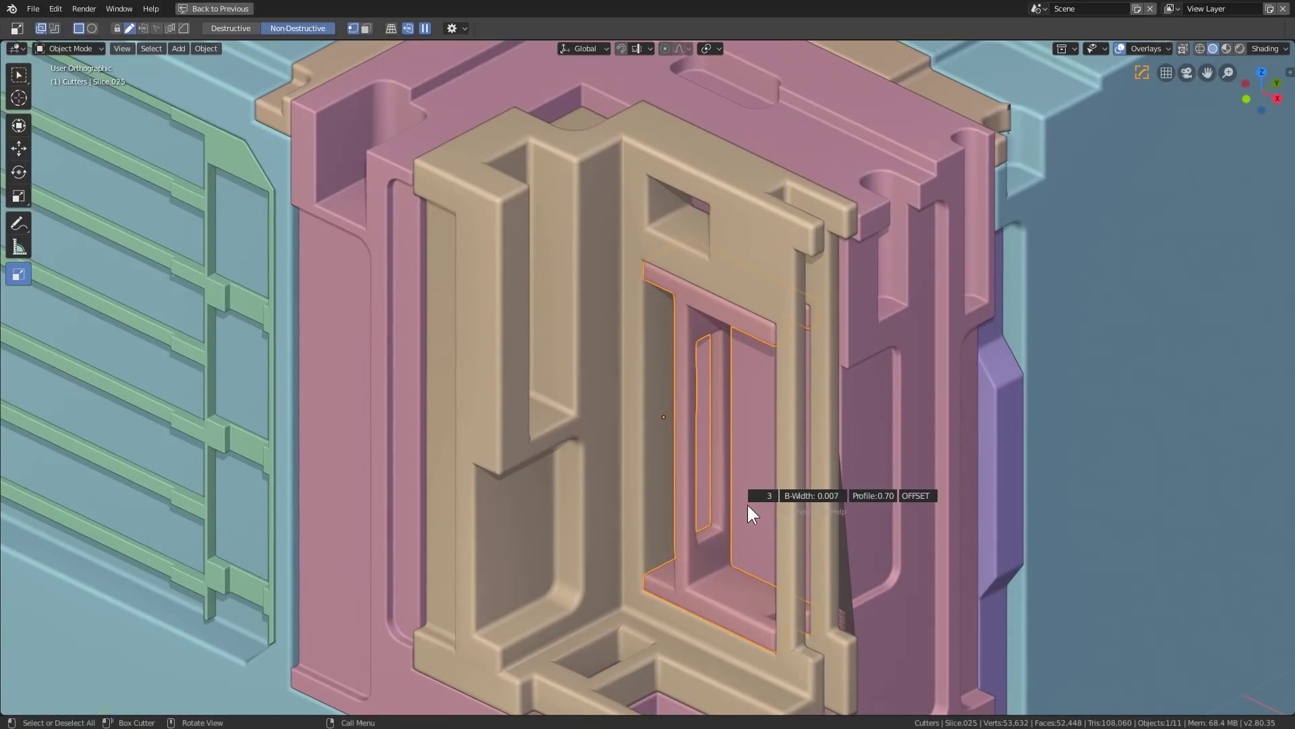
pyautogui.click(747, 504)
# Step: Set the tan corner frame's bevel width to 0.006 with Hard Ops
pyautogui.scroll(-2, 753, 514)
pyautogui.click(783, 568)
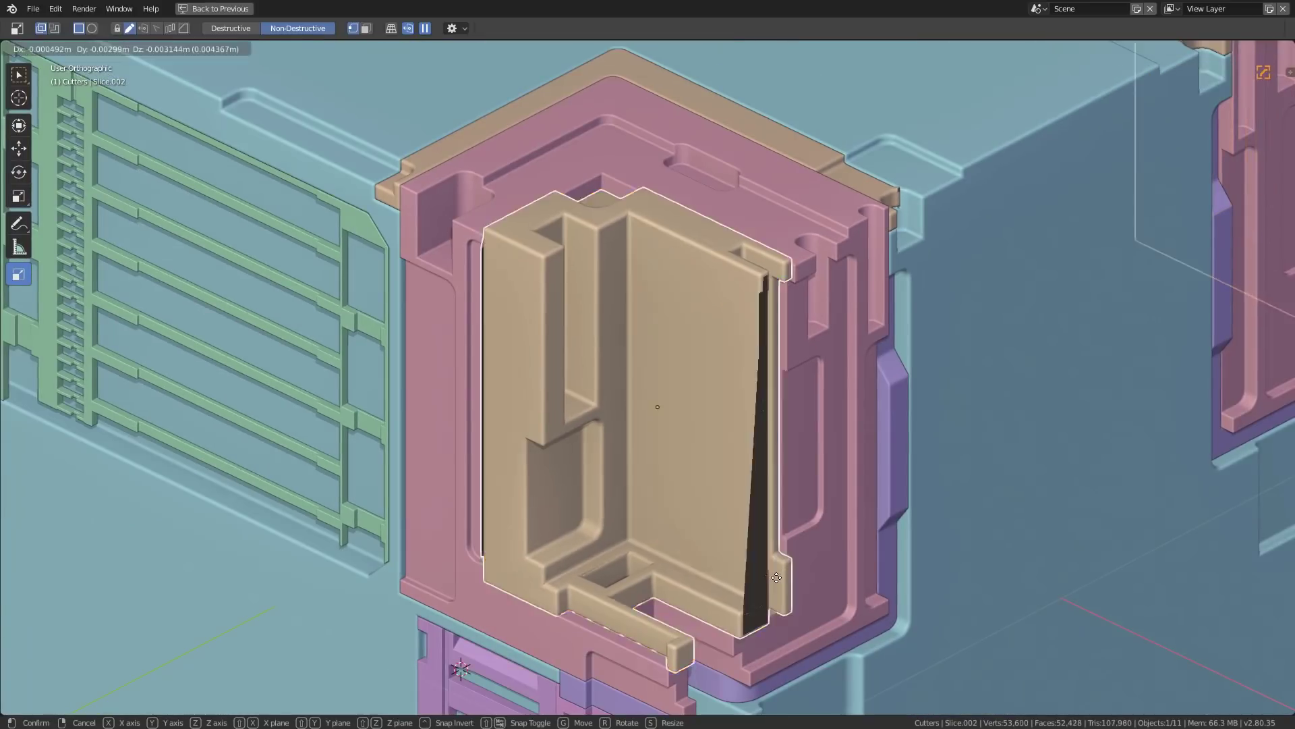
pyautogui.rightClick(818, 521)
pyautogui.click(823, 521)
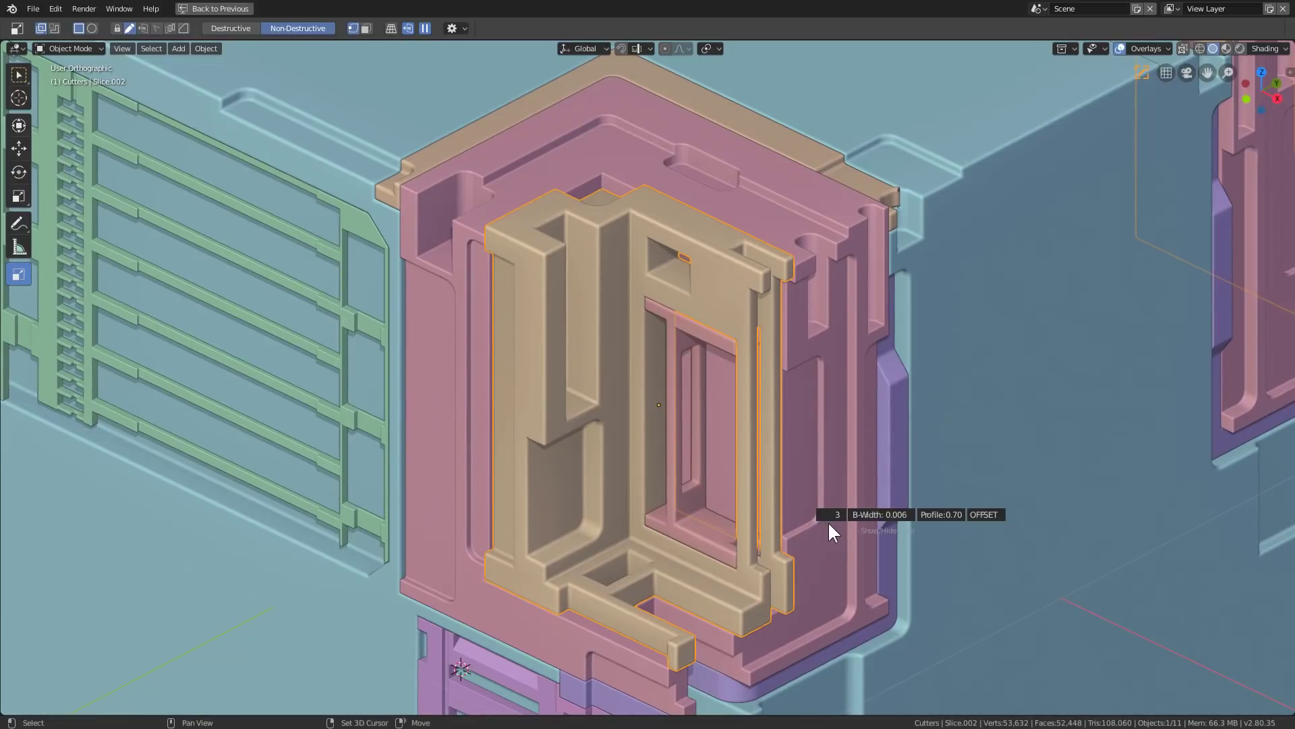
pyautogui.click(828, 521)
# Step: Cut a narrow rectangular slot into the thin tan corner trim next to its step on the cube's upper face
pyautogui.scroll(-4, 828, 521)
pyautogui.moveTo(722, 462); pyautogui.dragTo(740, 463, button='middle')
pyautogui.scroll(2, 650, 399)
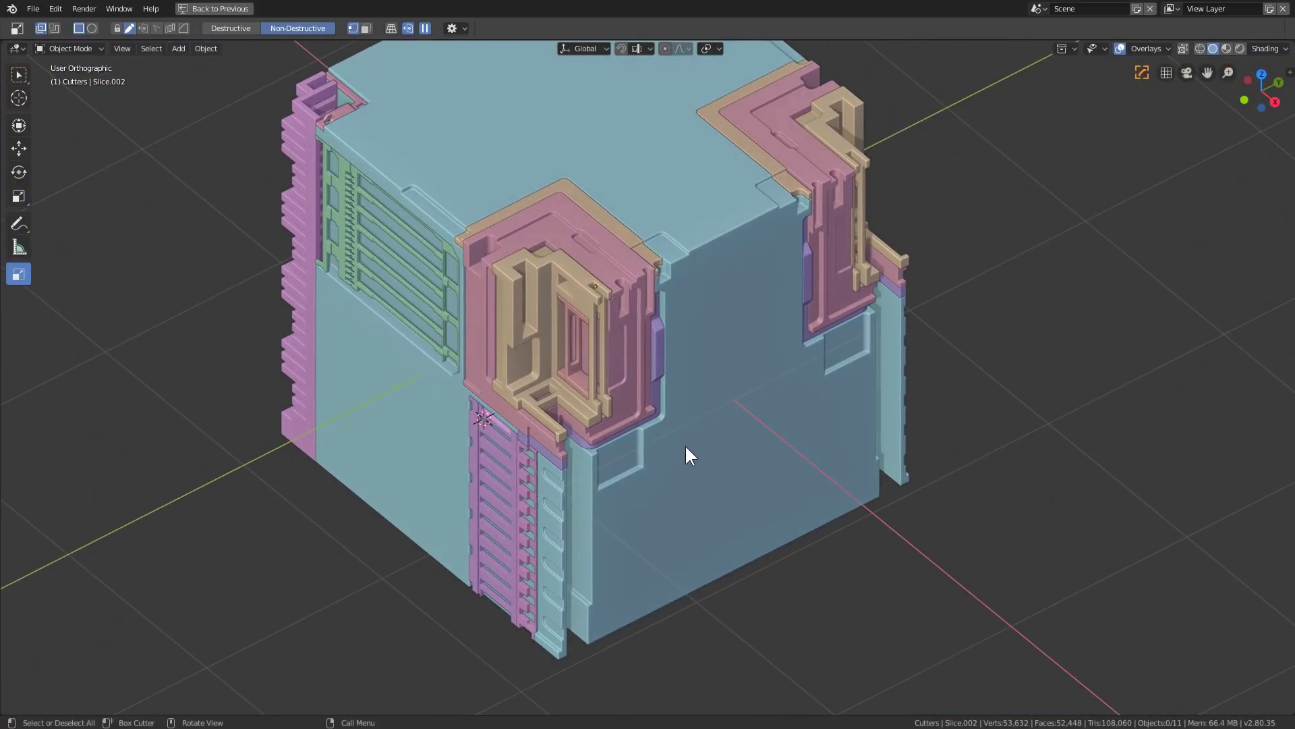
pyautogui.click(704, 304)
pyautogui.scroll(2, 702, 324)
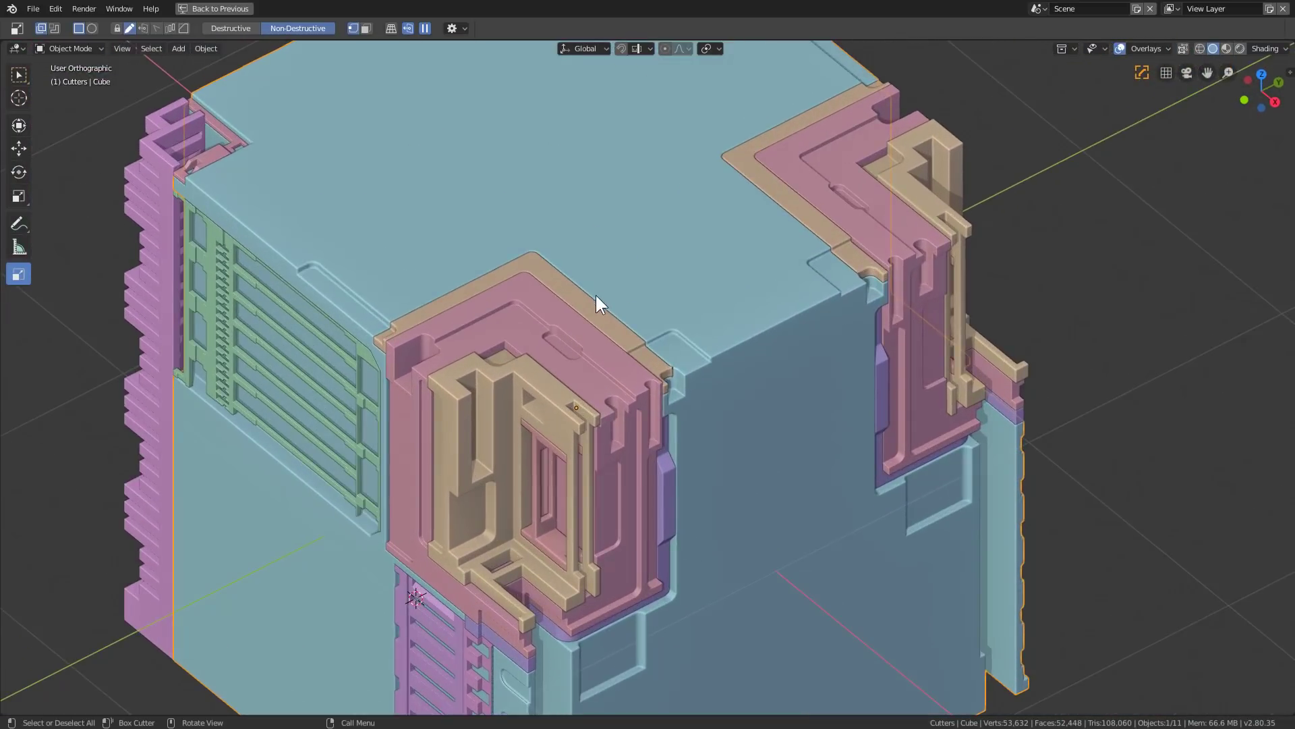
pyautogui.click(587, 307)
pyautogui.scroll(3, 594, 304)
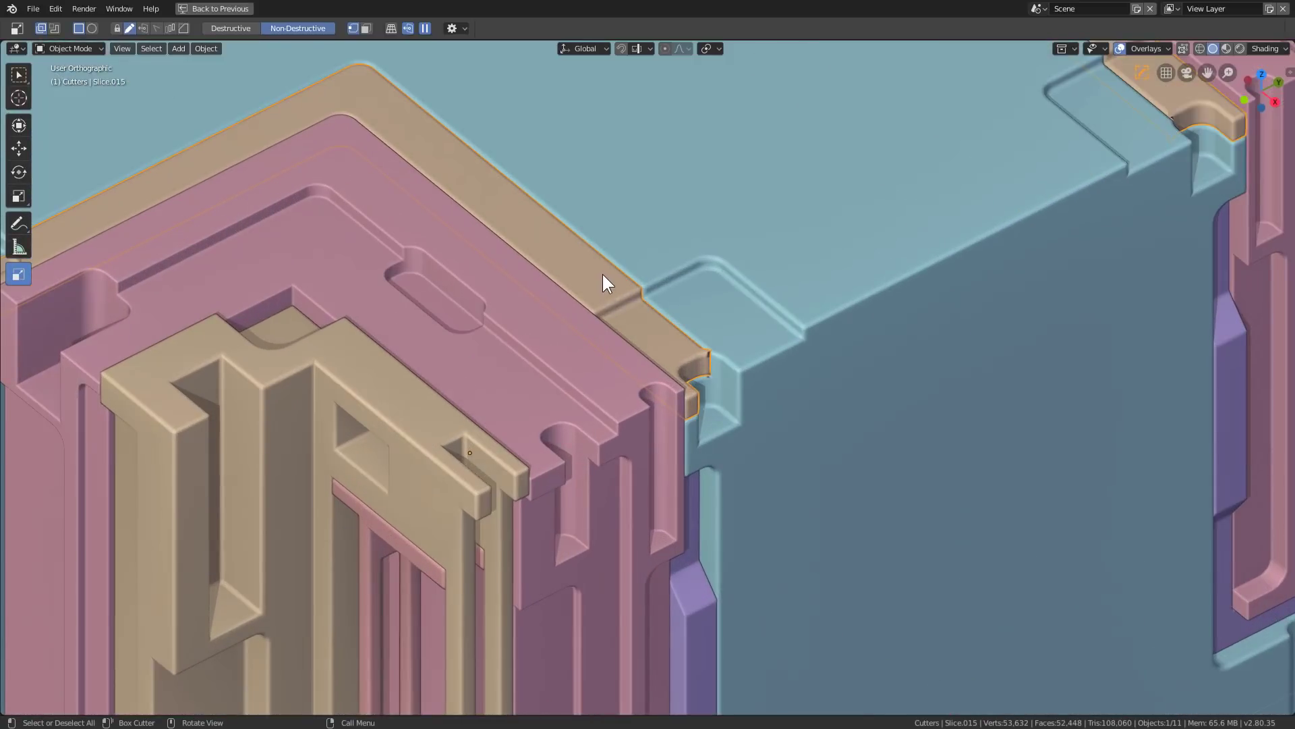
pyautogui.moveTo(602, 275)
pyautogui.mouseDown()
pyautogui.moveTo(639, 344)
pyautogui.moveTo(647, 338)
pyautogui.moveTo(656, 422)
pyautogui.moveTo(682, 402)
pyautogui.mouseUp()
pyautogui.scroll(3, 681, 403)
# Step: Dissolve the extra vertical edge at the outer end of the tan corner trim's rounded notch
pyautogui.press('Tab')
pyautogui.scroll(3, 648, 425)
pyautogui.press('Tab')
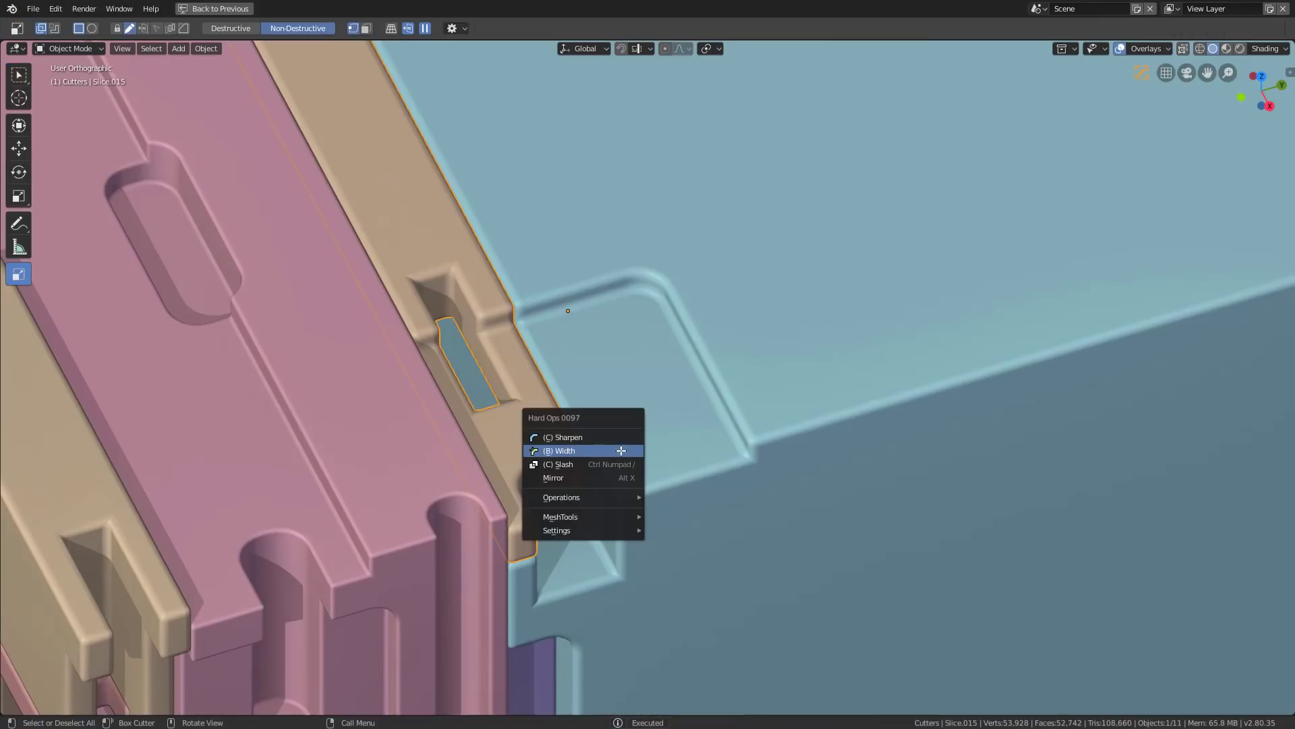
pyautogui.click(619, 434)
pyautogui.scroll(3, 707, 409)
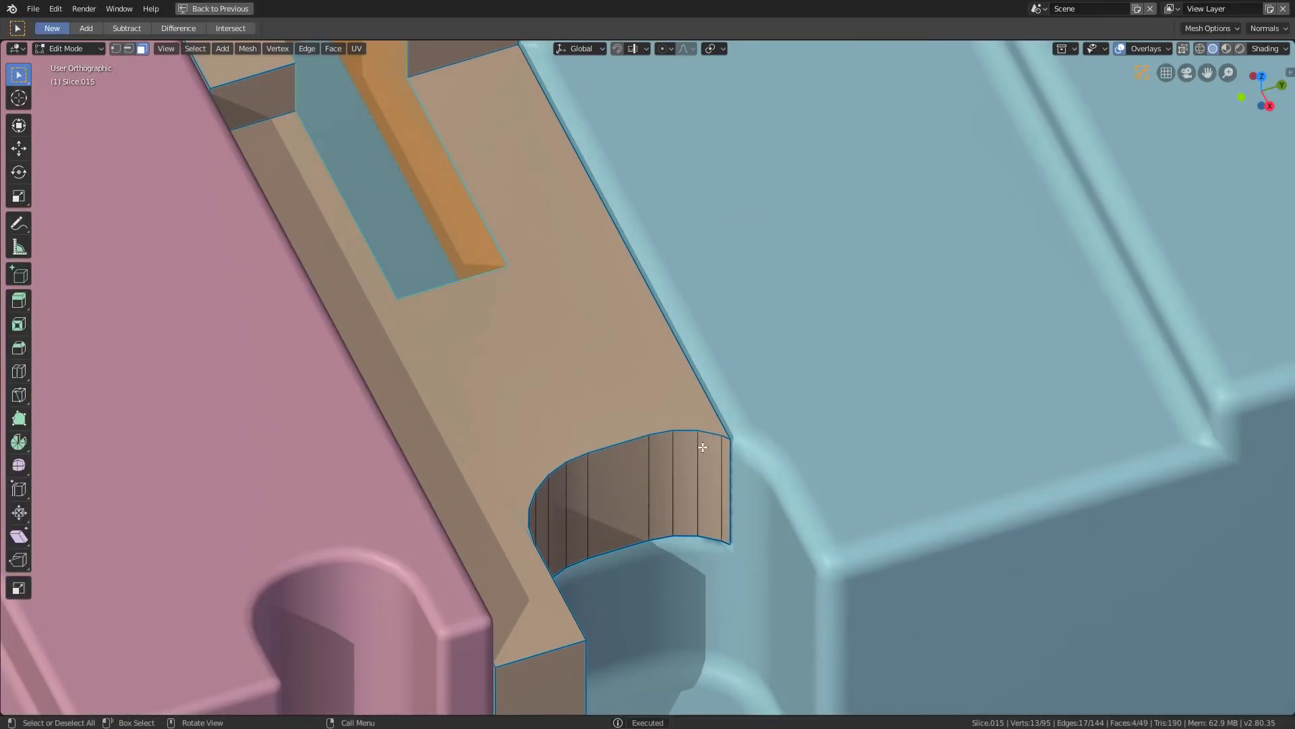
pyautogui.click(719, 456)
pyautogui.scroll(2, 719, 455)
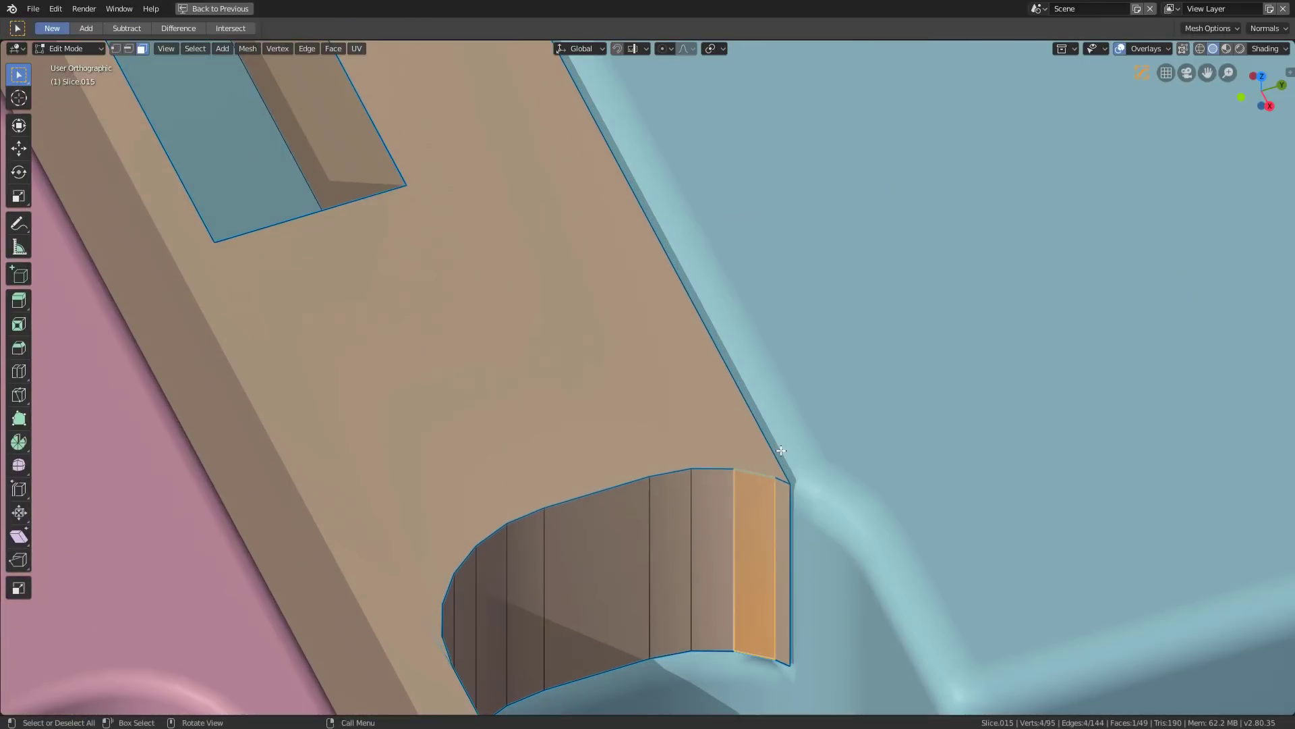
pyautogui.press('2')
pyautogui.click(788, 521)
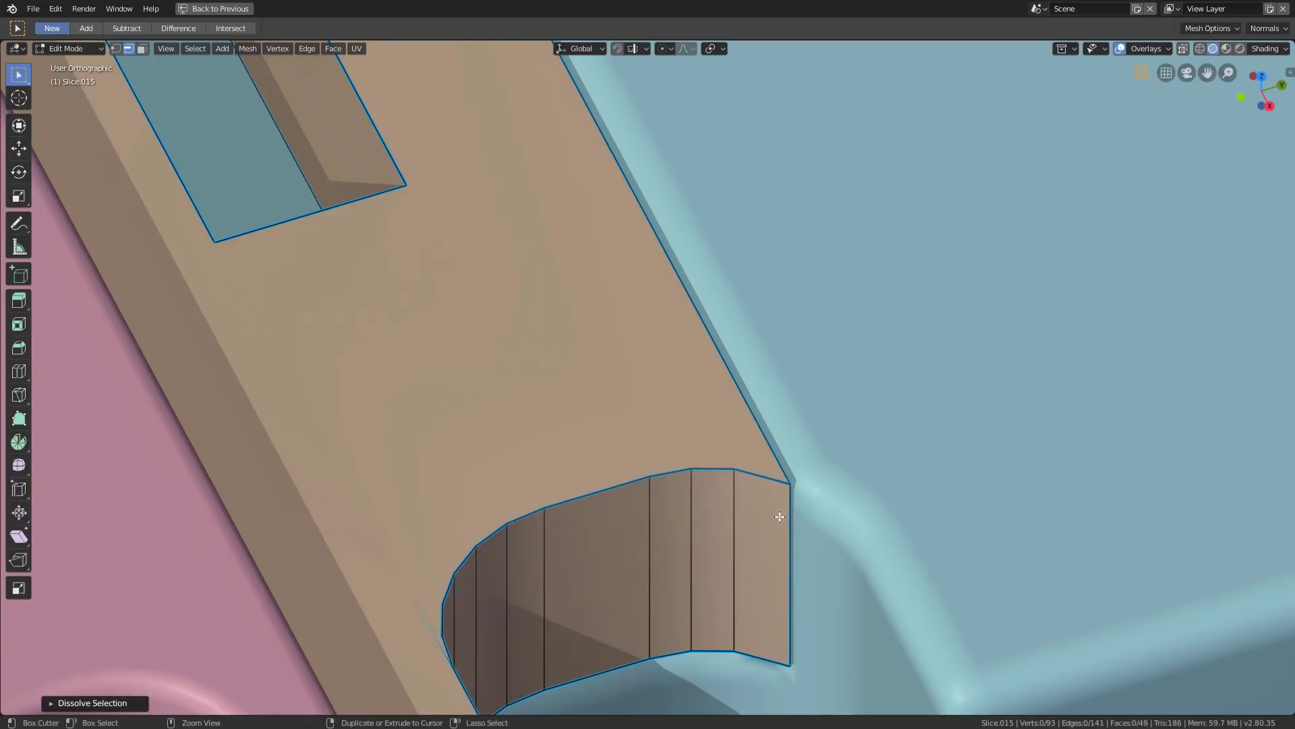
# Step: Set the tan corner trim's bevel width to 0.006 with Hard Ops and deselect everything
pyautogui.press('Tab')
pyautogui.press('q')
pyautogui.click(774, 488)
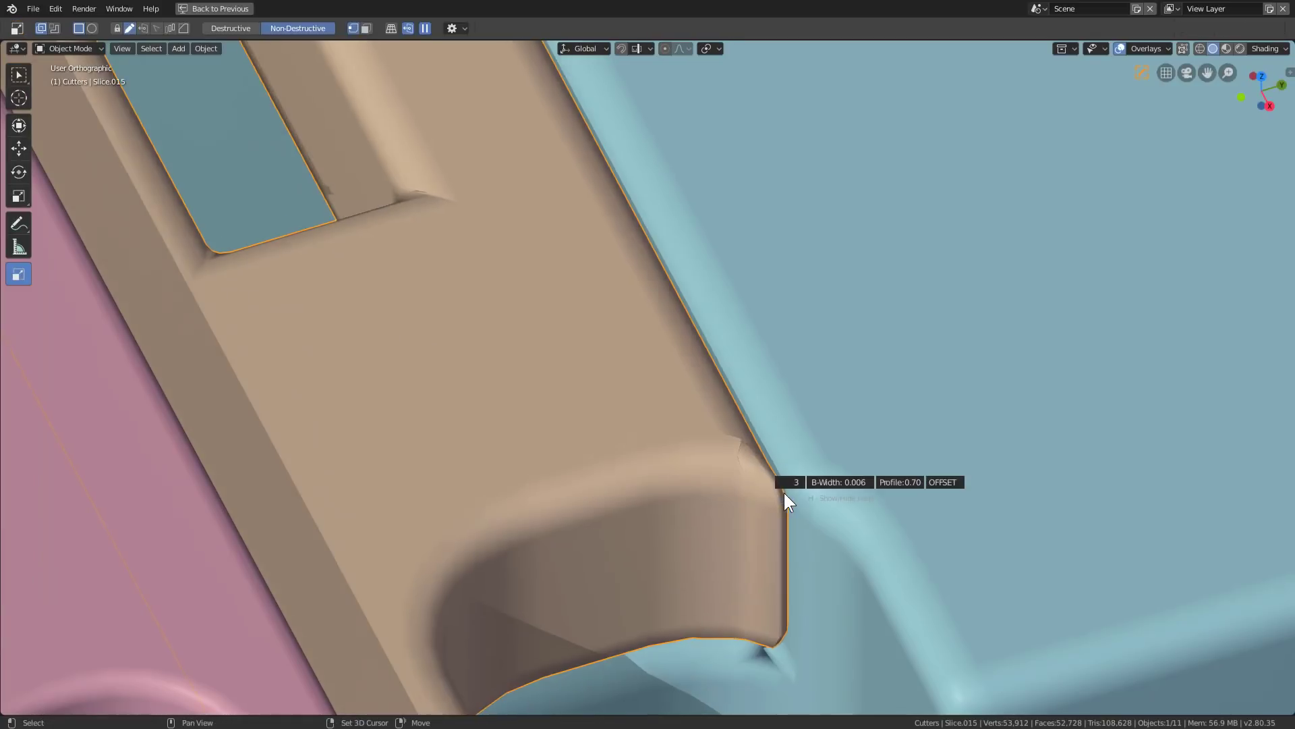
pyautogui.scroll(-10, 690, 402)
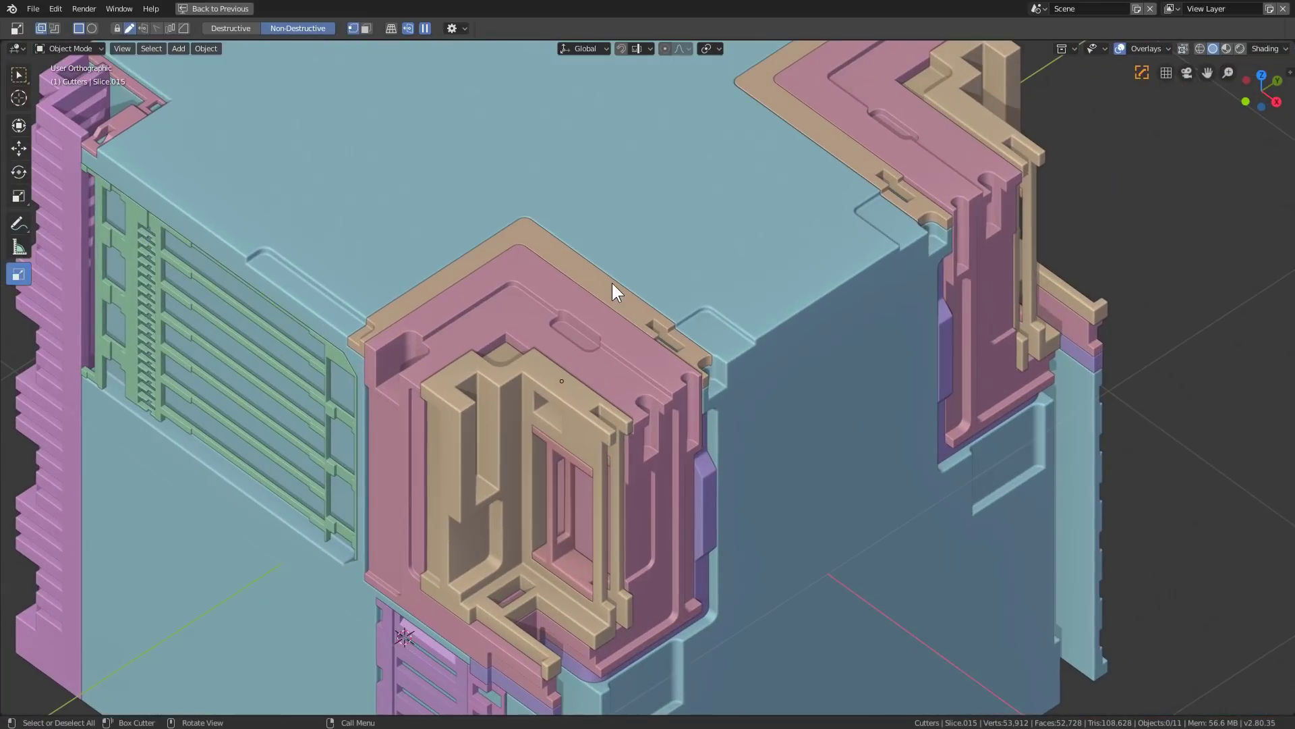
pyautogui.click(612, 282)
pyautogui.scroll(-2, 695, 368)
pyautogui.hotkey('alt', 'a')
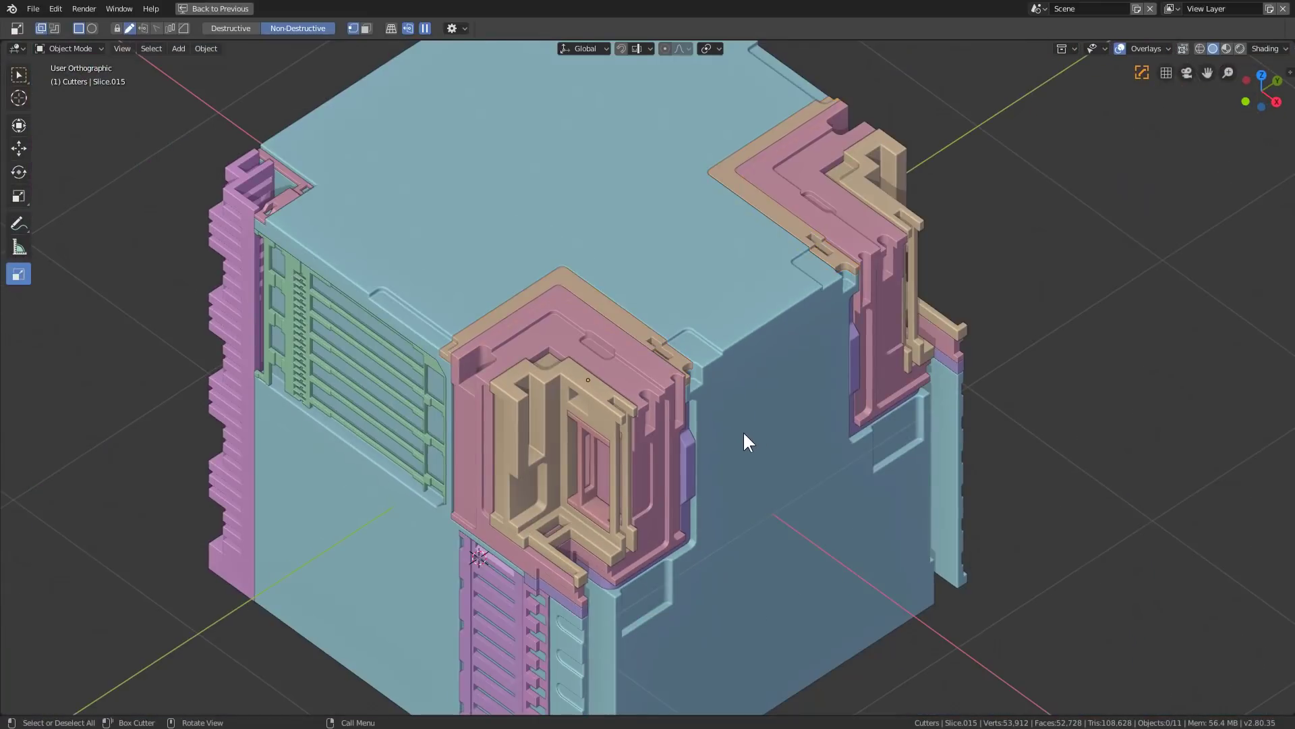
# Step: Cut a small rectangular hole into the cube's shallow edge recess above the green grille
pyautogui.moveTo(743, 431); pyautogui.dragTo(724, 423, button='middle')
pyautogui.click(92, 28)
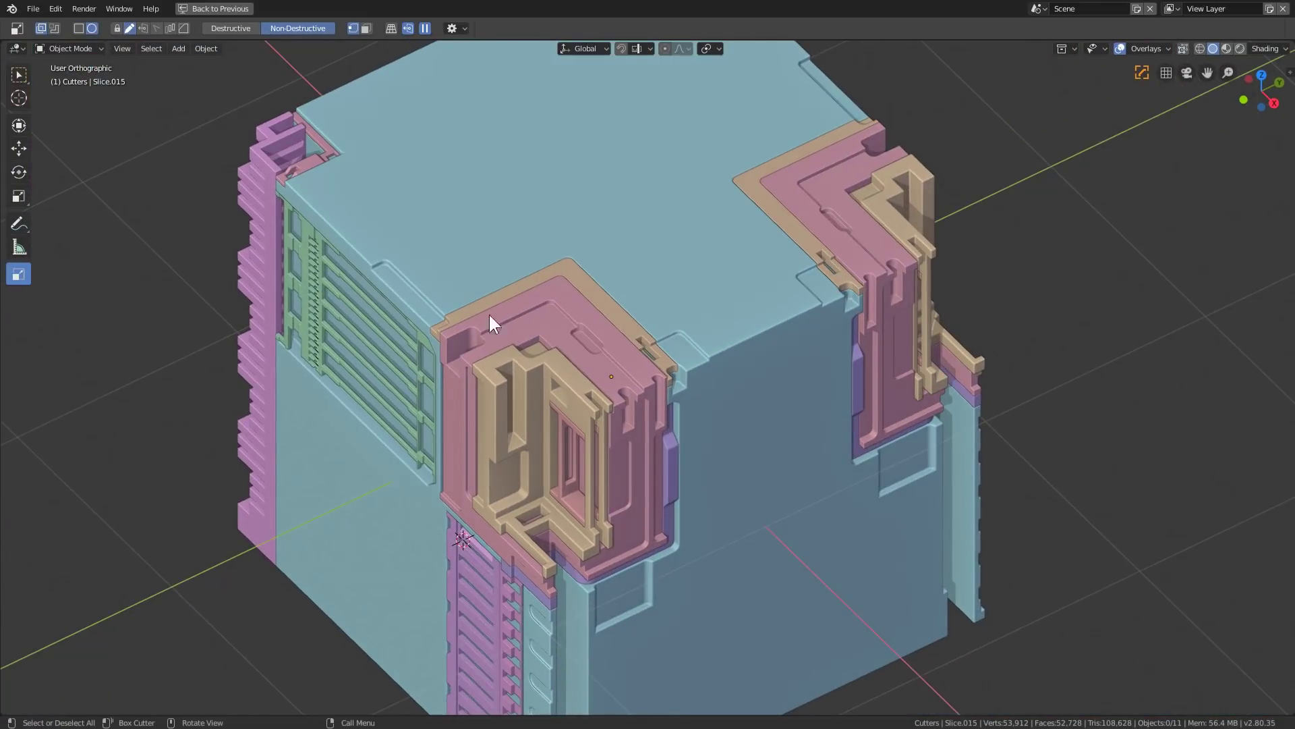
pyautogui.scroll(-3, 566, 365)
pyautogui.scroll(3, 568, 363)
pyautogui.scroll(2, 535, 274)
pyautogui.click(435, 142)
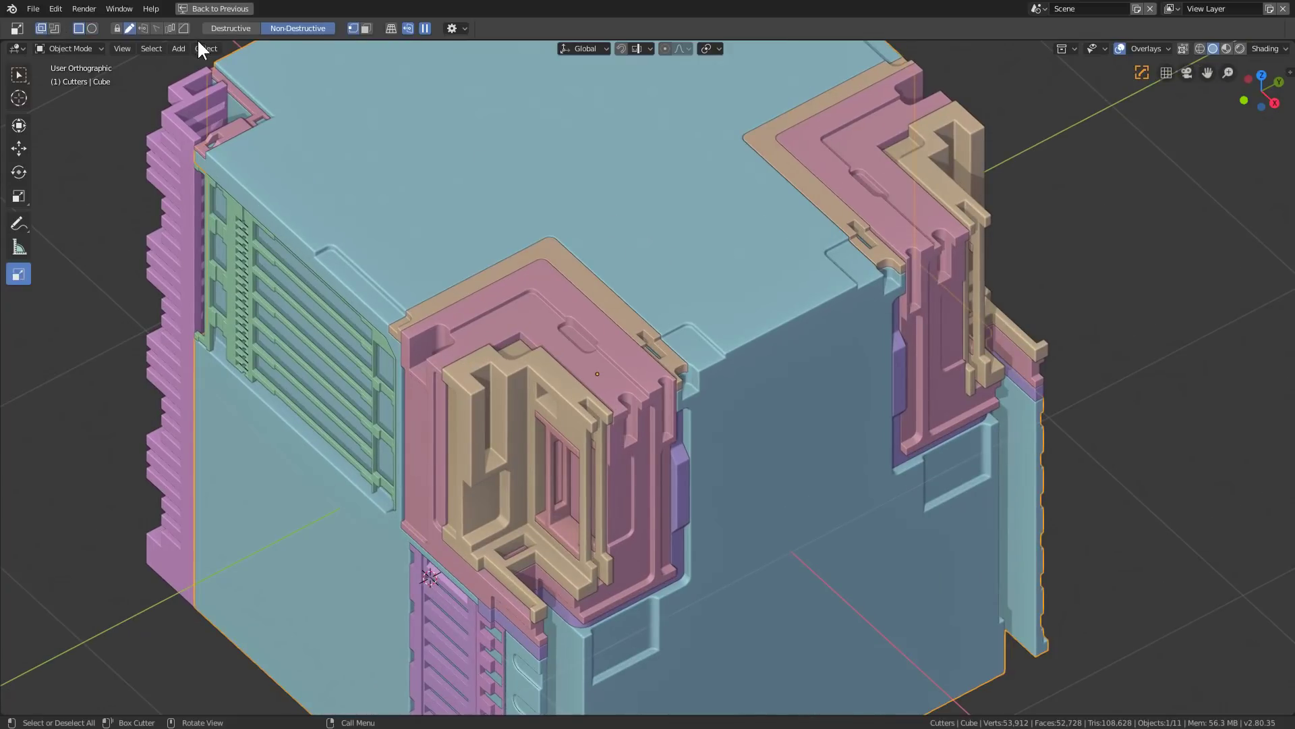
pyautogui.scroll(2, 472, 225)
pyautogui.scroll(3, 423, 271)
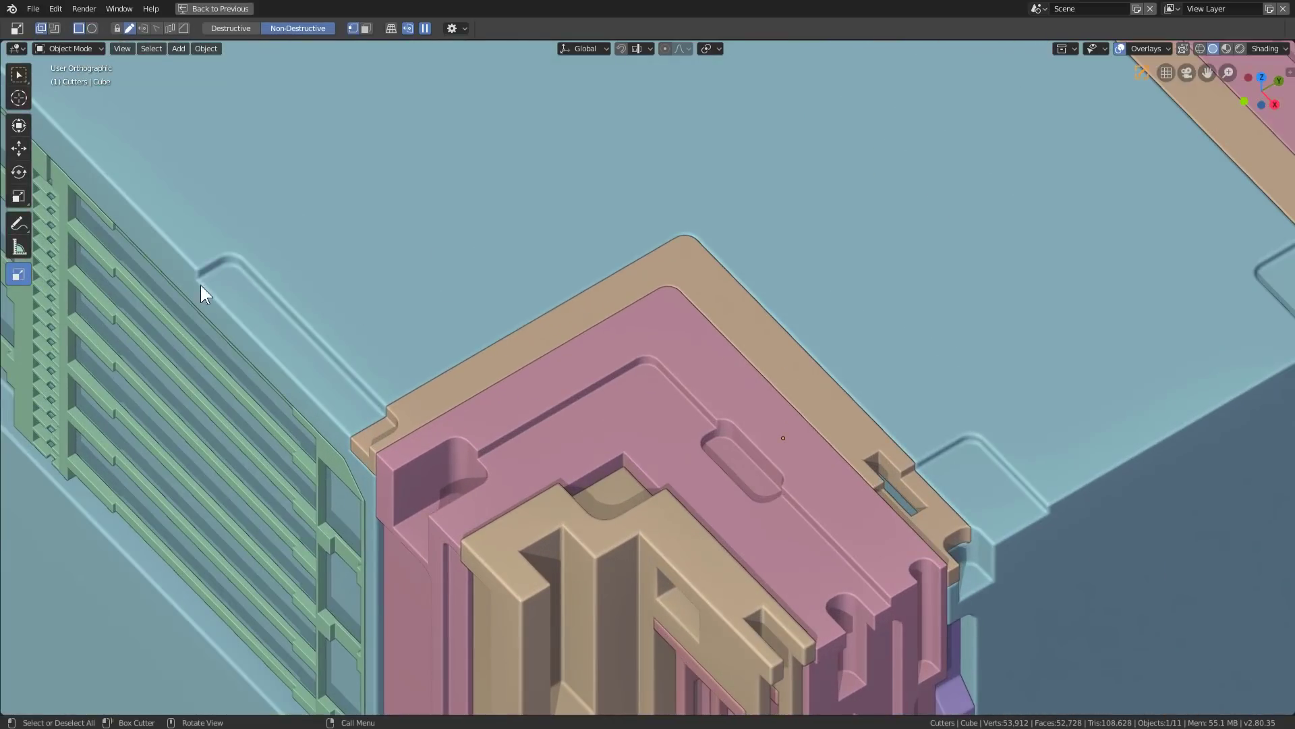
pyautogui.moveTo(234, 284); pyautogui.dragTo(238, 304)
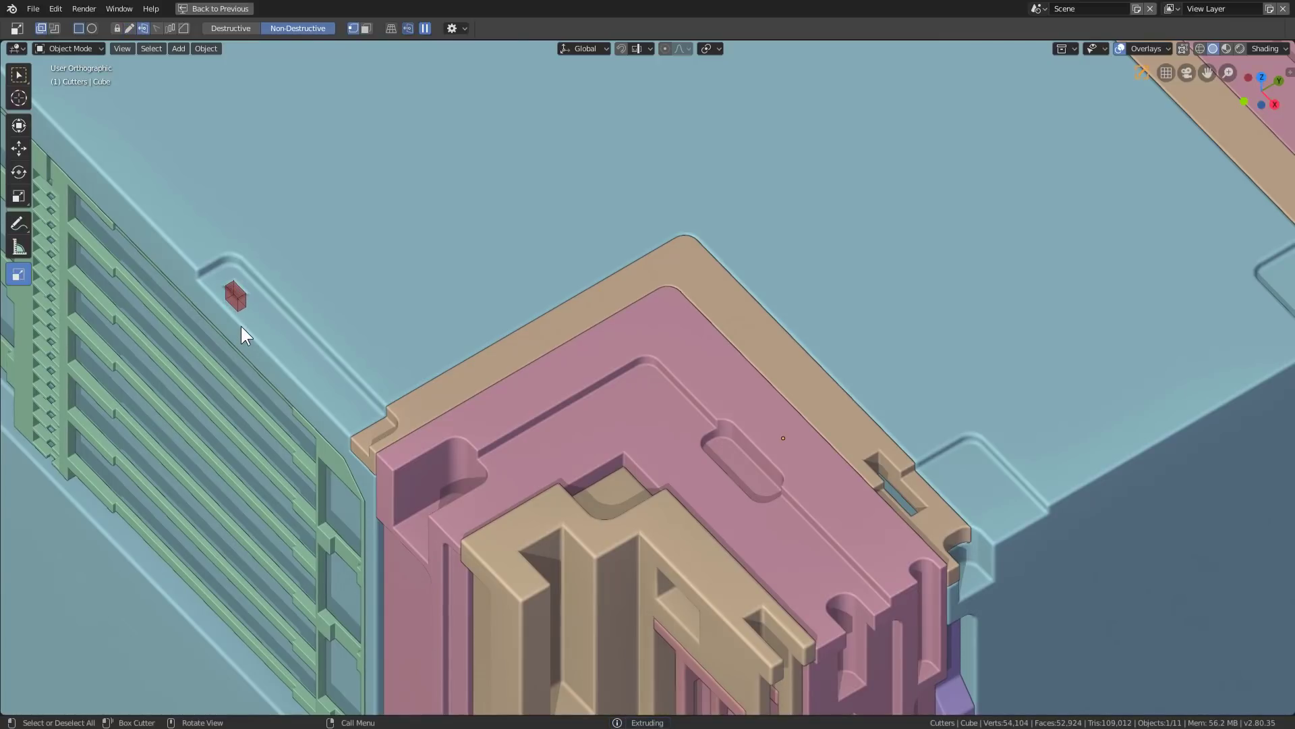
pyautogui.click(240, 322)
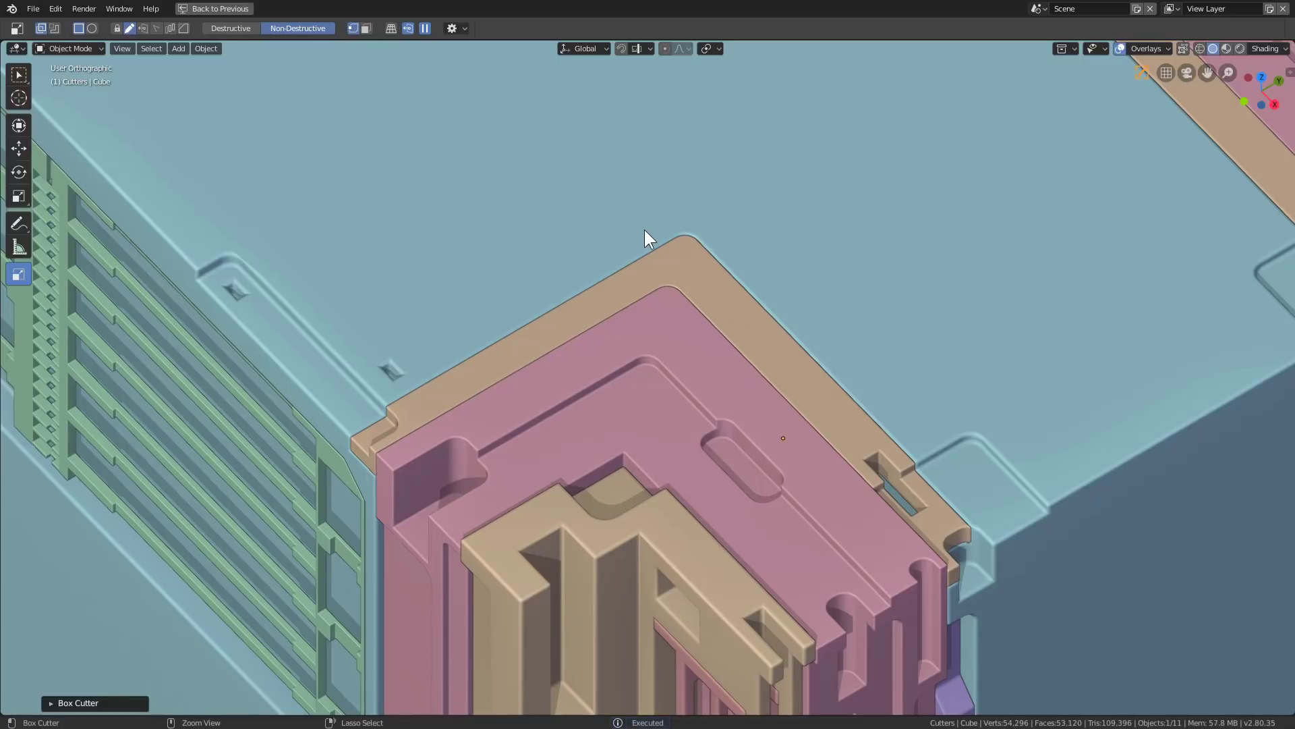
# Step: Repeat the small rectangular cut at spaced points on the cube's upper face around the tan corner trim
pyautogui.moveTo(645, 229); pyautogui.dragTo(653, 241)
pyautogui.moveTo(742, 247); pyautogui.dragTo(752, 259)
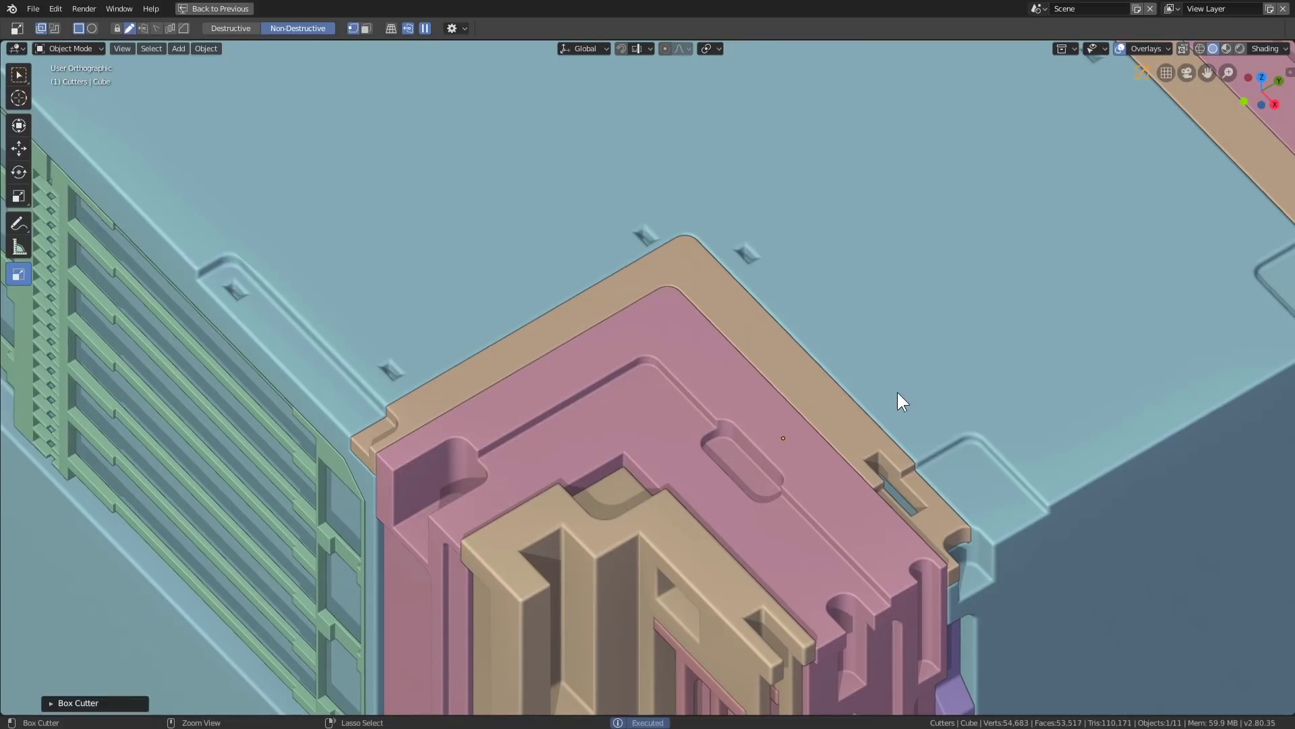
pyautogui.moveTo(888, 391); pyautogui.dragTo(897, 404)
pyautogui.moveTo(1041, 446); pyautogui.dragTo(1049, 459)
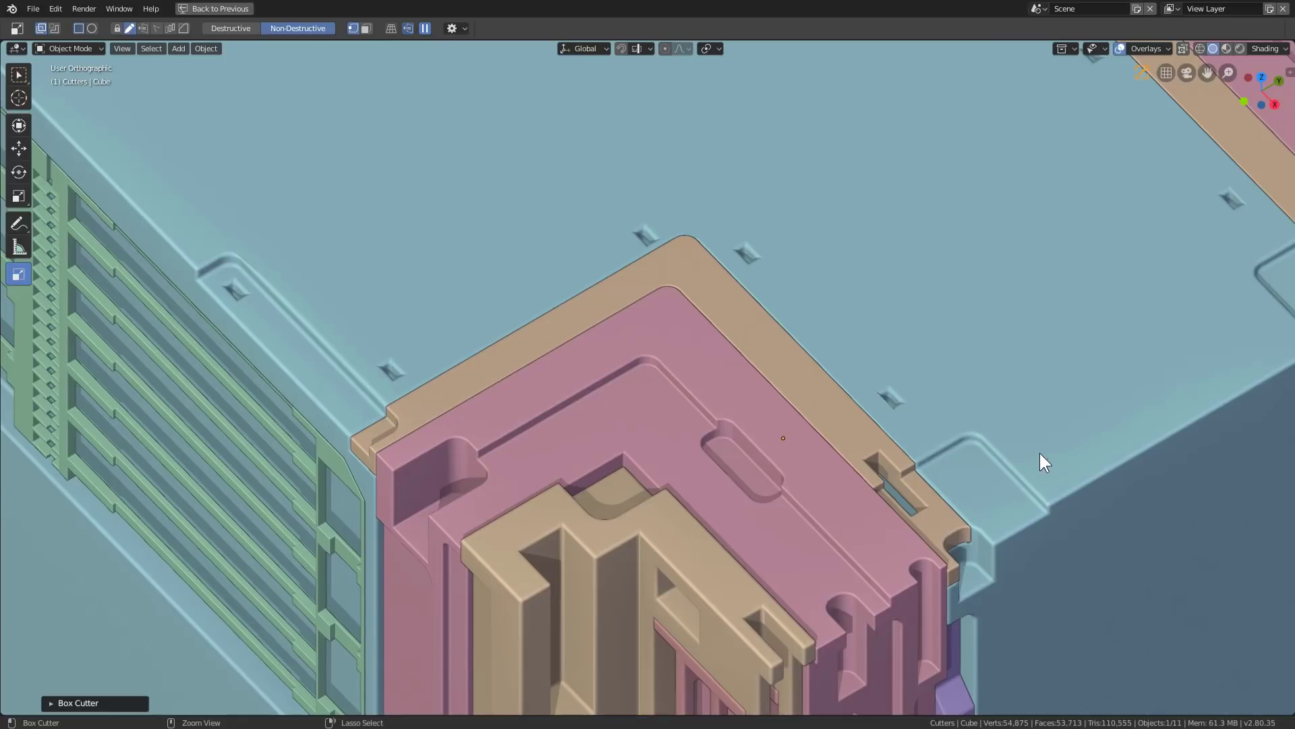
pyautogui.scroll(-3, 622, 290)
# Step: Cut small rectangular holes into the cube's upper face around the far pink corner bracket and along the adjoining edge
pyautogui.keyDown('shift'); pyautogui.moveTo(622, 290); pyautogui.dragTo(779, 403, button='middle'); pyautogui.keyUp('shift')
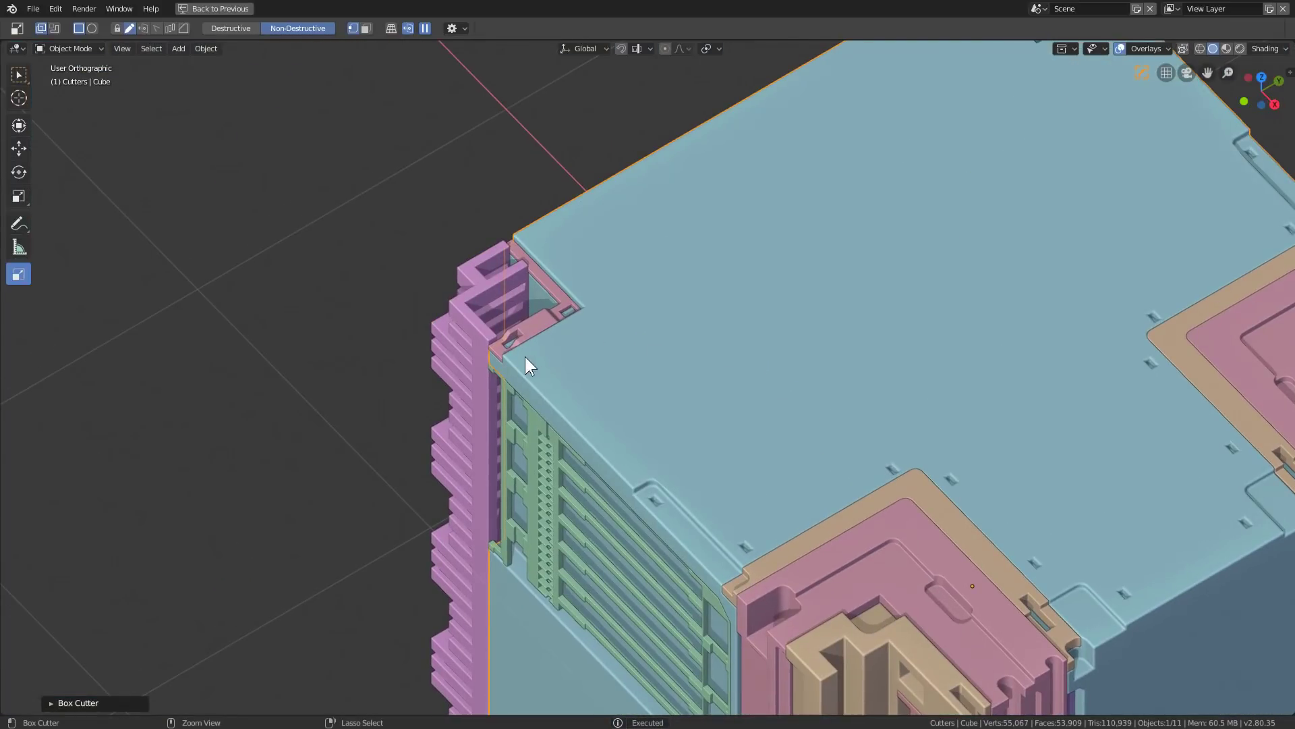
pyautogui.moveTo(537, 353); pyautogui.dragTo(545, 364)
pyautogui.moveTo(611, 317); pyautogui.dragTo(607, 306)
pyautogui.moveTo(543, 237); pyautogui.dragTo(545, 229)
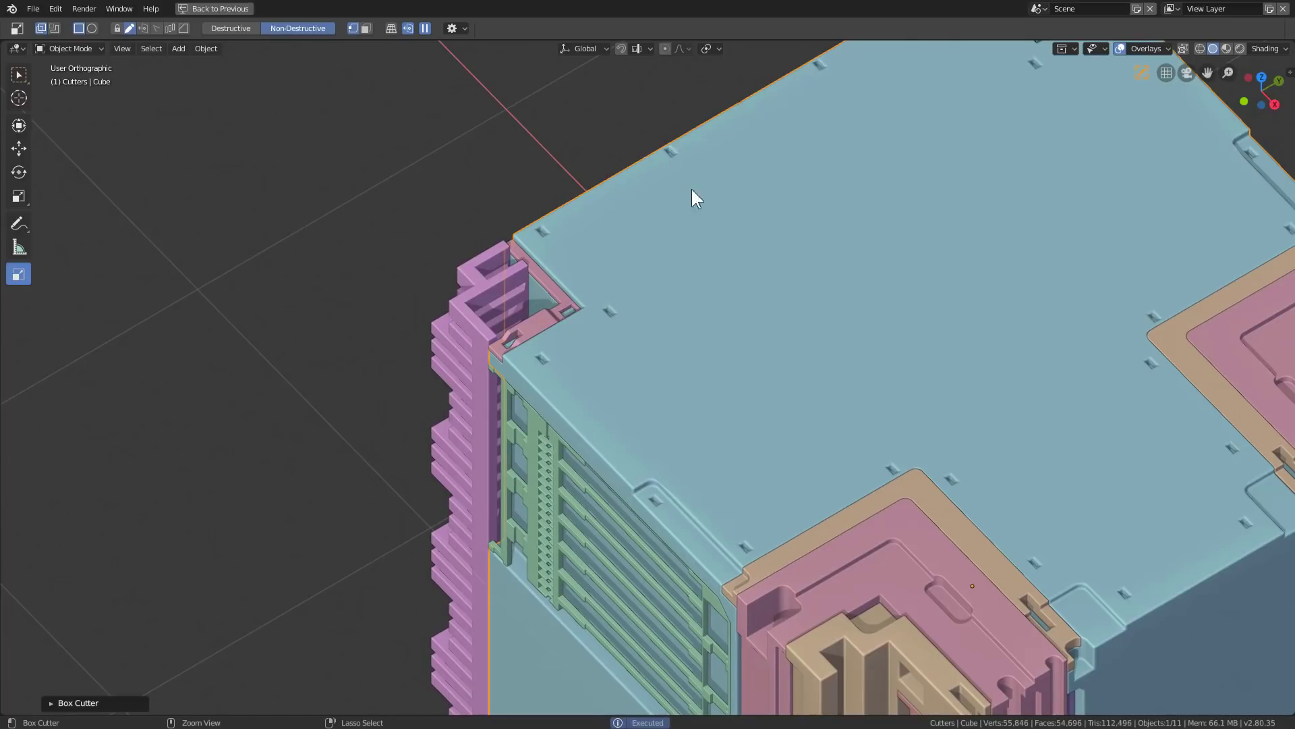
# Step: Cut small rectangular holes down the cube's plain front face beside the purple strip
pyautogui.moveTo(694, 196); pyautogui.dragTo(867, 440, button='middle')
pyautogui.scroll(1, 836, 316)
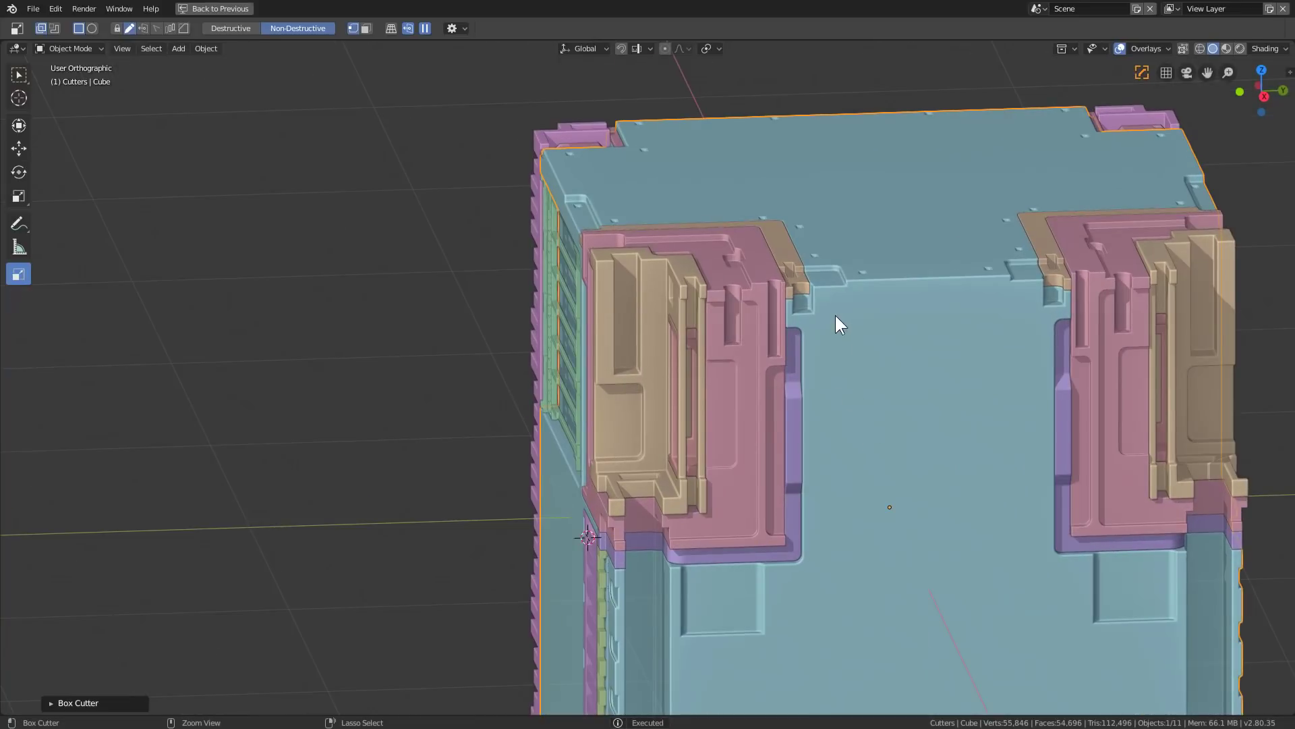
pyautogui.moveTo(831, 303); pyautogui.dragTo(840, 309)
pyautogui.moveTo(813, 382); pyautogui.dragTo(794, 402)
# Step: Cut small rectangular holes inside the front face's shallow square pocket and near the face's lower side edge
pyautogui.keyDown('shift'); pyautogui.scroll(-4, 814, 399); pyautogui.keyUp('shift')
pyautogui.keyDown('shift'); pyautogui.moveTo(732, 494); pyautogui.dragTo(759, 367, button='middle'); pyautogui.keyUp('shift')
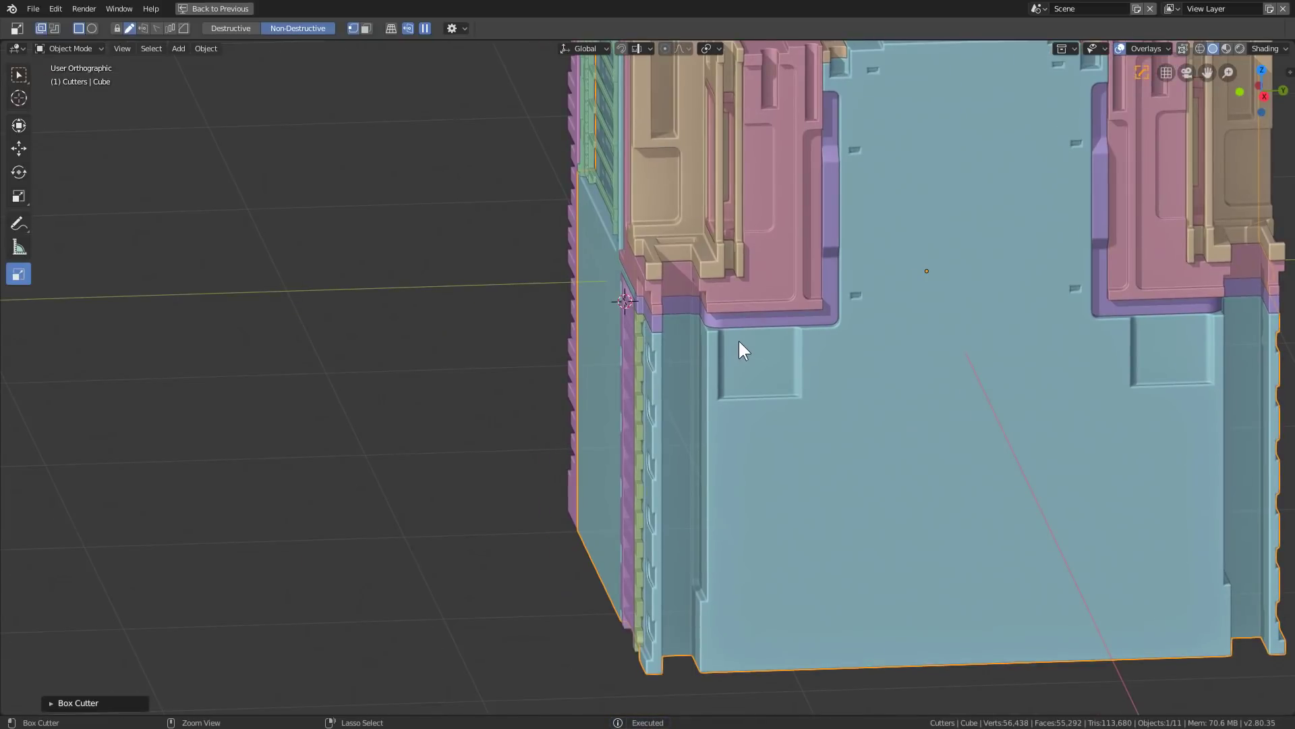
pyautogui.moveTo(739, 342); pyautogui.dragTo(749, 388)
pyautogui.moveTo(618, 434); pyautogui.dragTo(731, 407, button='middle')
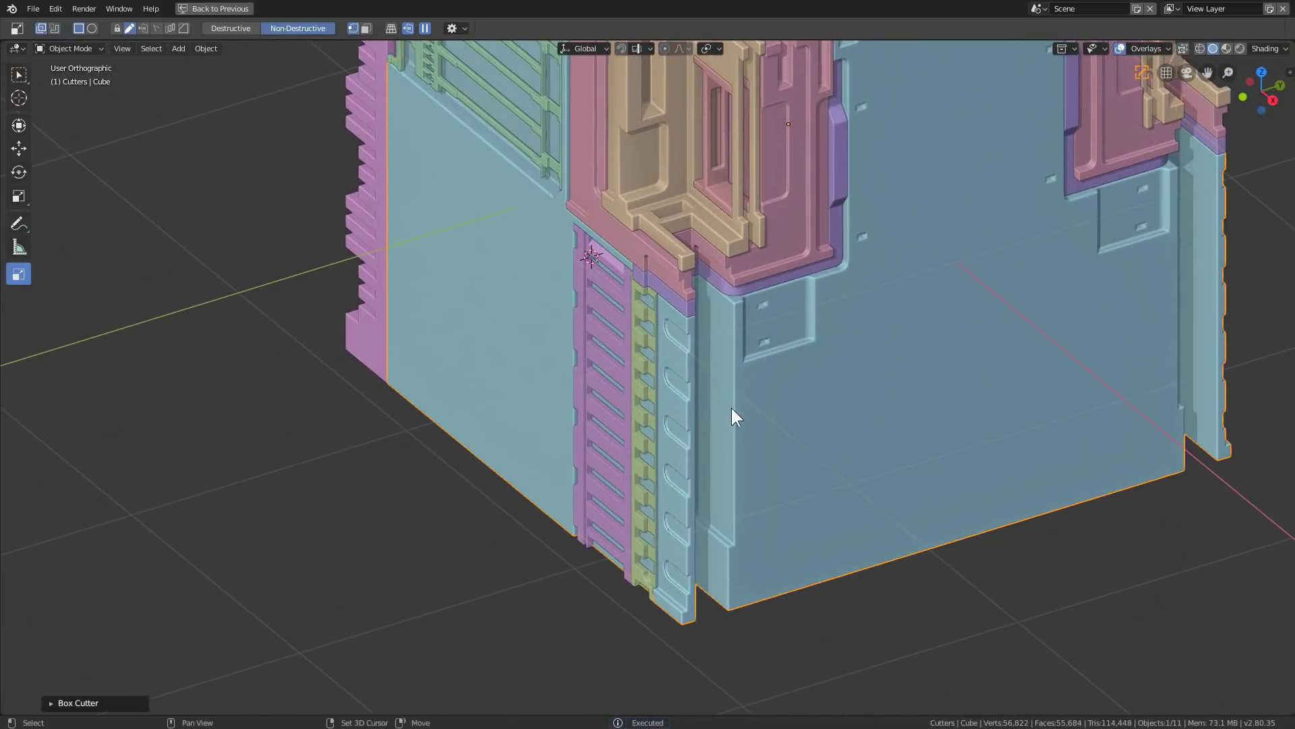
pyautogui.moveTo(748, 402); pyautogui.dragTo(757, 408)
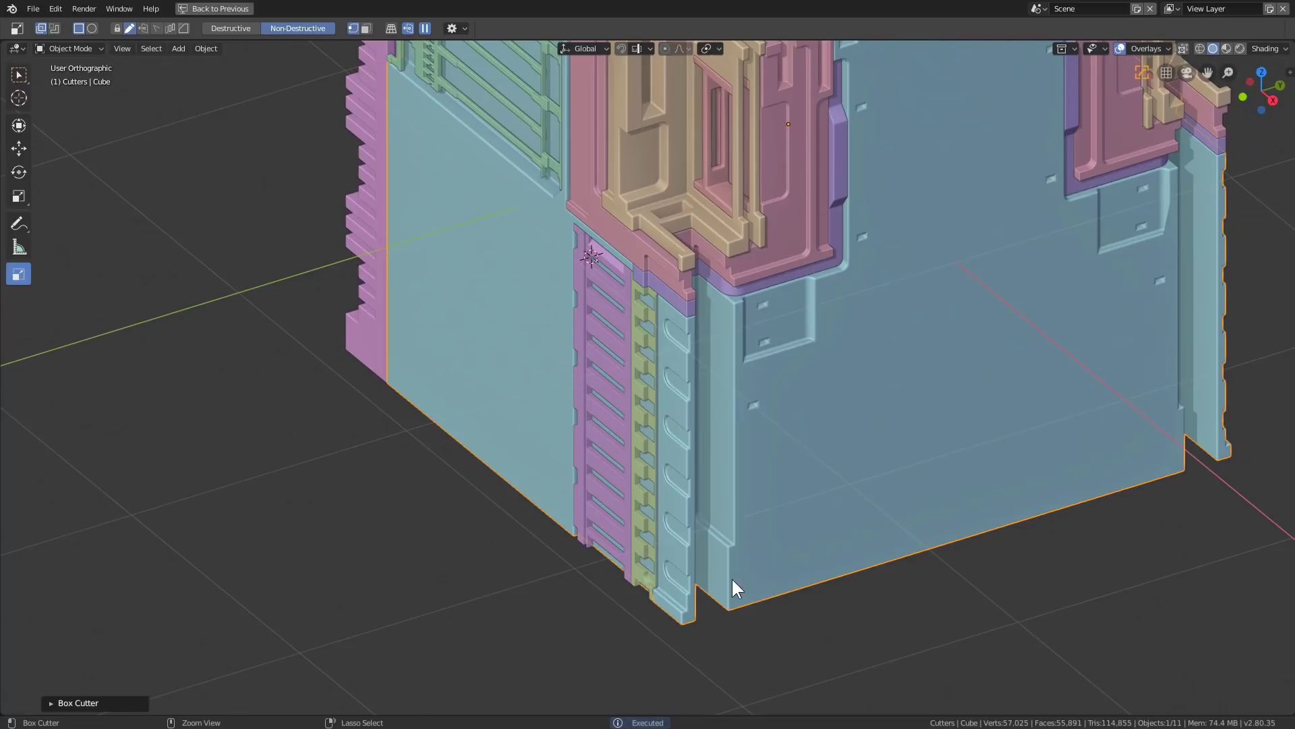
pyautogui.moveTo(744, 590); pyautogui.dragTo(738, 581)
# Step: Cut a small rectangular hole near each corner of the cube's plain side panel below the green grille
pyautogui.moveTo(737, 581); pyautogui.dragTo(570, 276, button='middle')
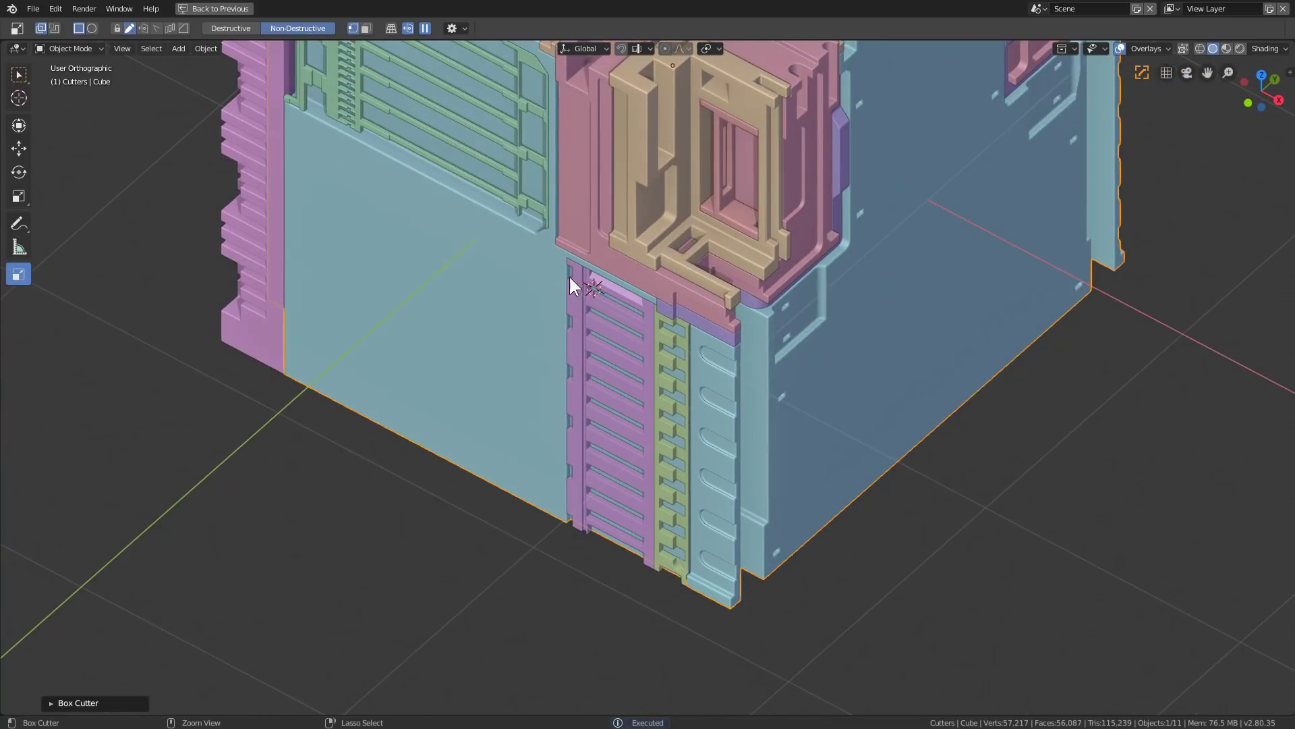
pyautogui.moveTo(548, 265); pyautogui.dragTo(554, 270)
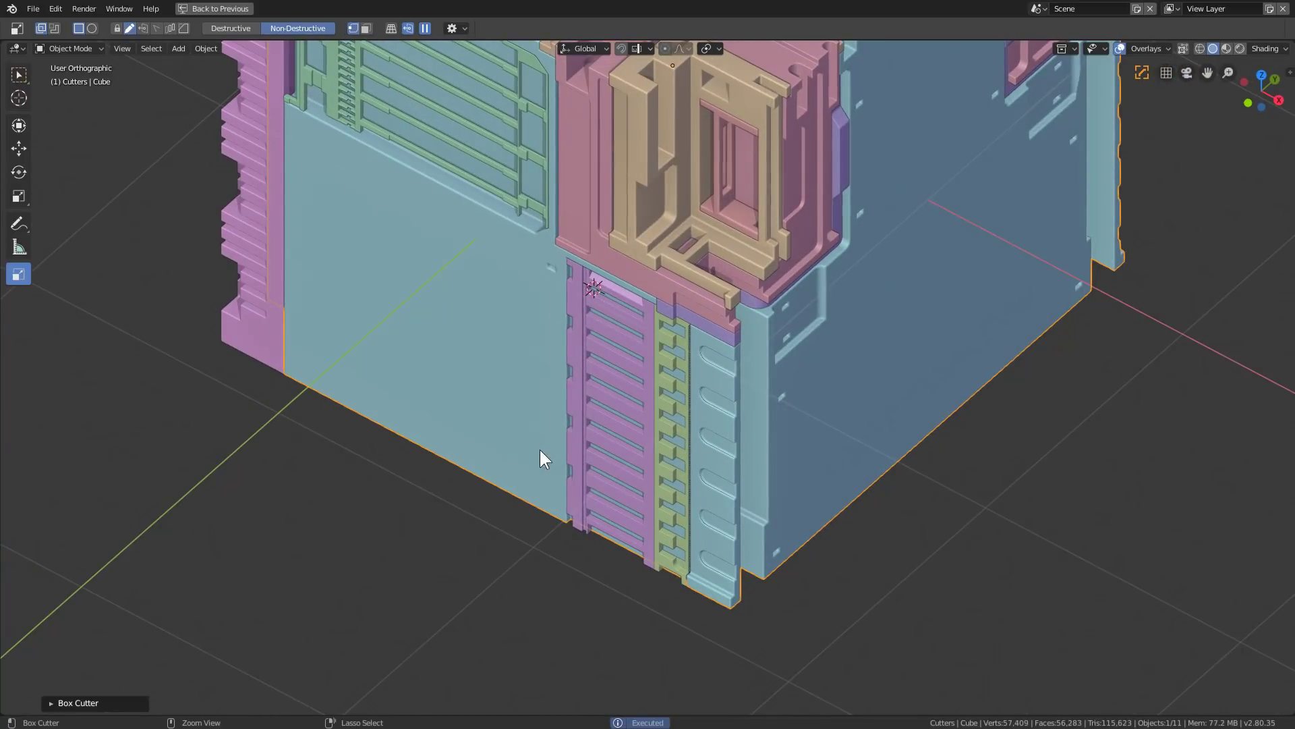
pyautogui.click(552, 498)
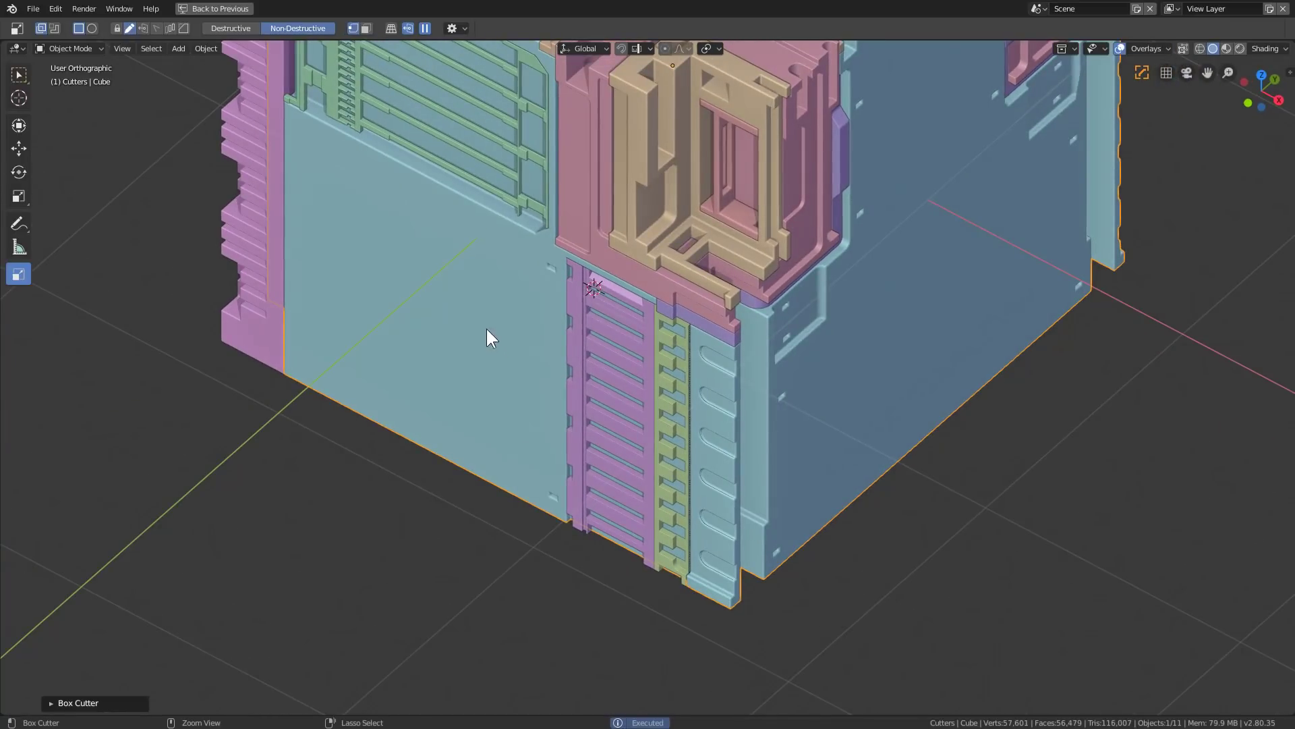
pyautogui.click(298, 125)
# Step: Select the pink corner frame and cut small rectangular holes at both ends of its side panel and into its lower strip
pyautogui.moveTo(787, 346); pyautogui.dragTo(702, 345, button='middle')
pyautogui.scroll(3, 702, 359)
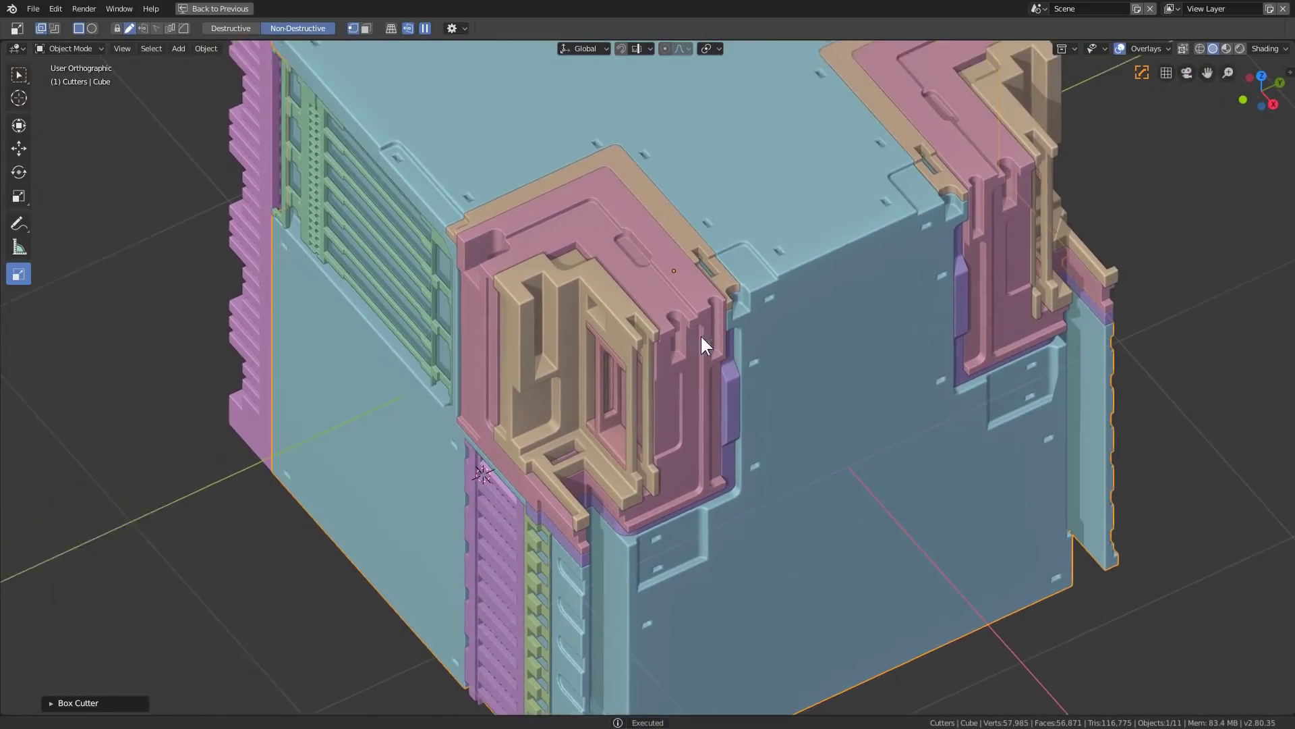
pyautogui.scroll(1, 700, 334)
pyautogui.rightClick(452, 298)
pyautogui.scroll(1, 452, 297)
pyautogui.moveTo(453, 298); pyautogui.dragTo(649, 309, button='middle')
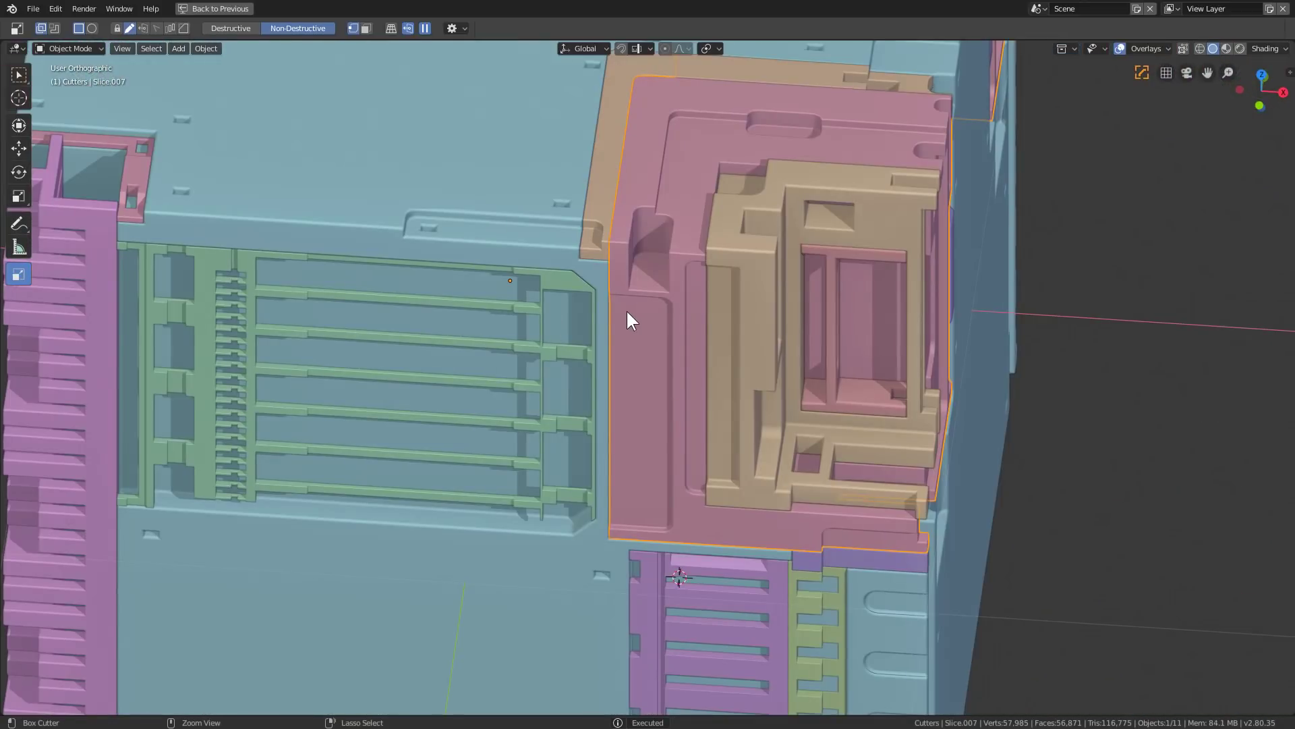
pyautogui.click(628, 314)
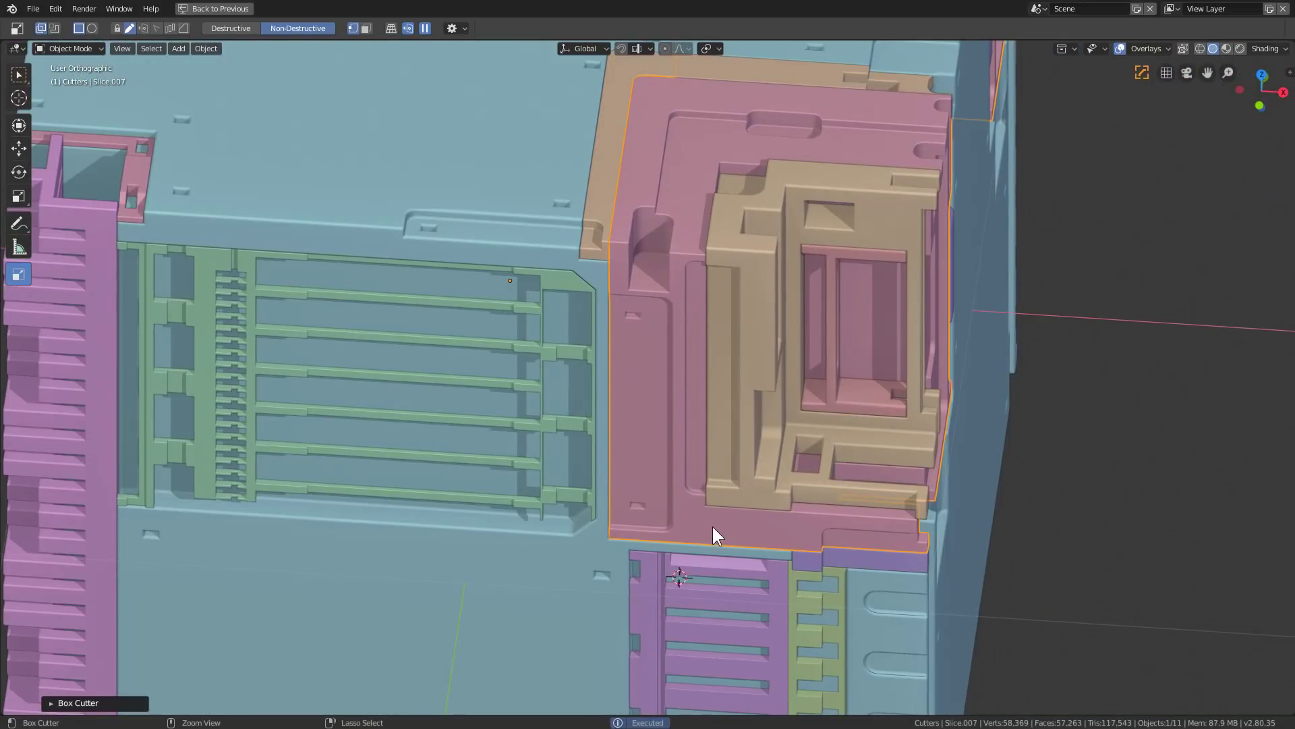
pyautogui.moveTo(724, 530); pyautogui.dragTo(658, 284, button='middle')
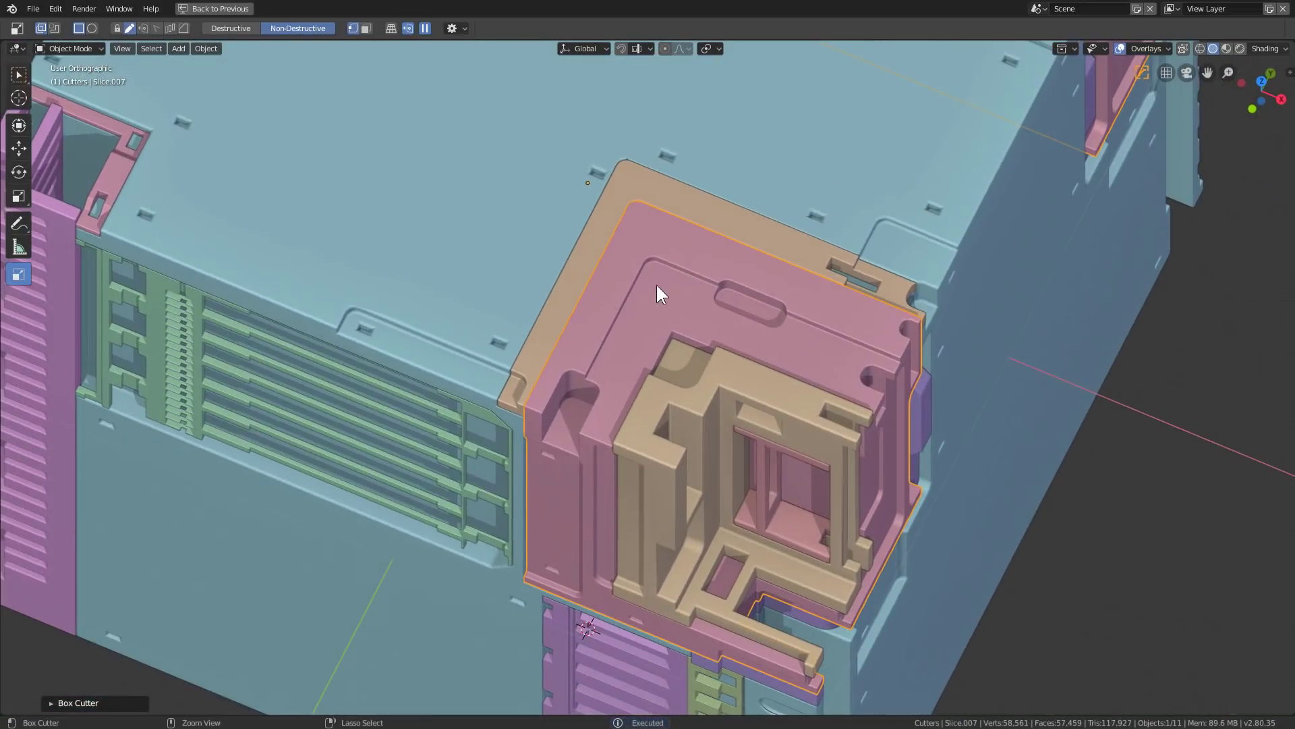
# Step: Cut five small rectangular holes across the pink frame's upper face and its corner pocket
pyautogui.click(638, 339)
pyautogui.click(805, 356)
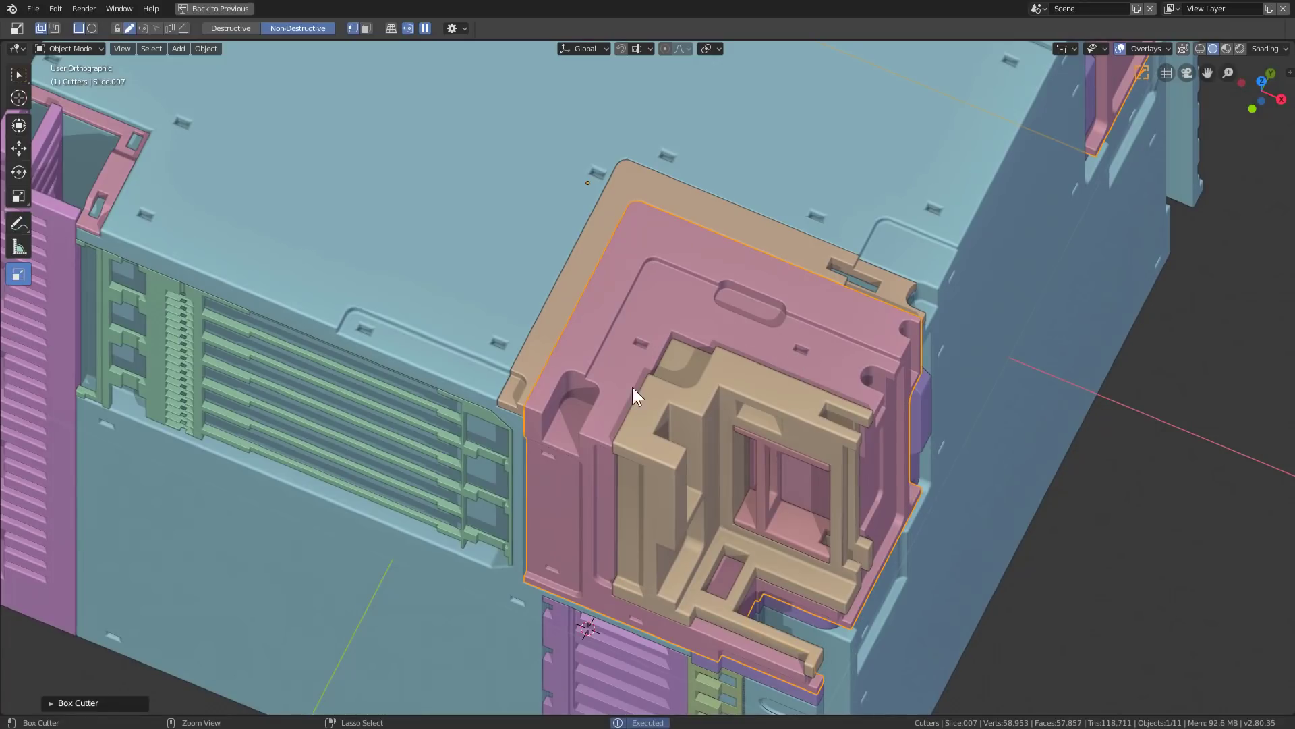
pyautogui.click(566, 430)
pyautogui.click(665, 235)
pyautogui.keyDown('ctrl'); pyautogui.click(828, 309); pyautogui.keyUp('ctrl')
# Step: Select the purple frame and cut two small rectangular holes into its narrow strip above the slotted column
pyautogui.scroll(-2, 904, 412)
pyautogui.moveTo(820, 439); pyautogui.dragTo(748, 432, button='middle')
pyautogui.scroll(-2, 757, 408)
pyautogui.hotkey('alt', 'a')
pyautogui.moveTo(589, 482); pyautogui.dragTo(676, 524, button='middle')
pyautogui.click(678, 523)
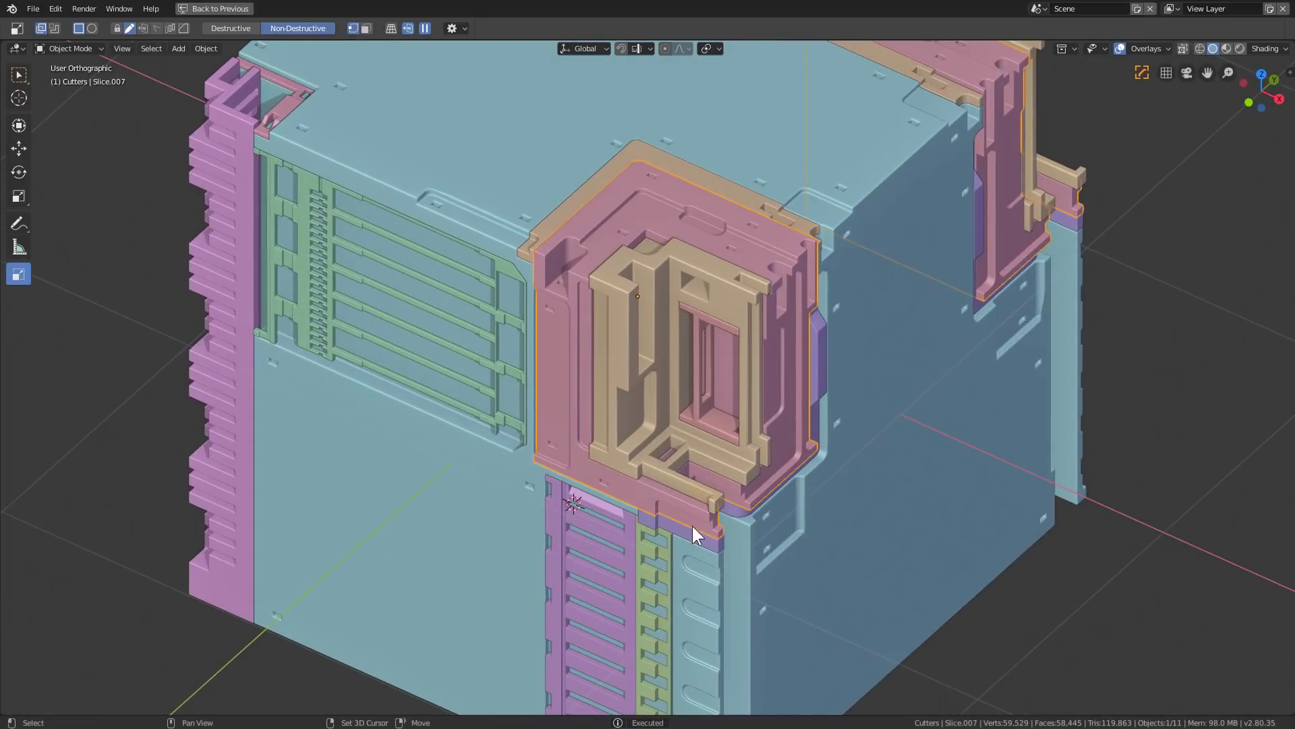
pyautogui.scroll(6, 692, 525)
pyautogui.scroll(4, 653, 309)
pyautogui.keyDown('ctrl'); pyautogui.moveTo(657, 312); pyautogui.dragTo(685, 339); pyautogui.keyUp('ctrl')
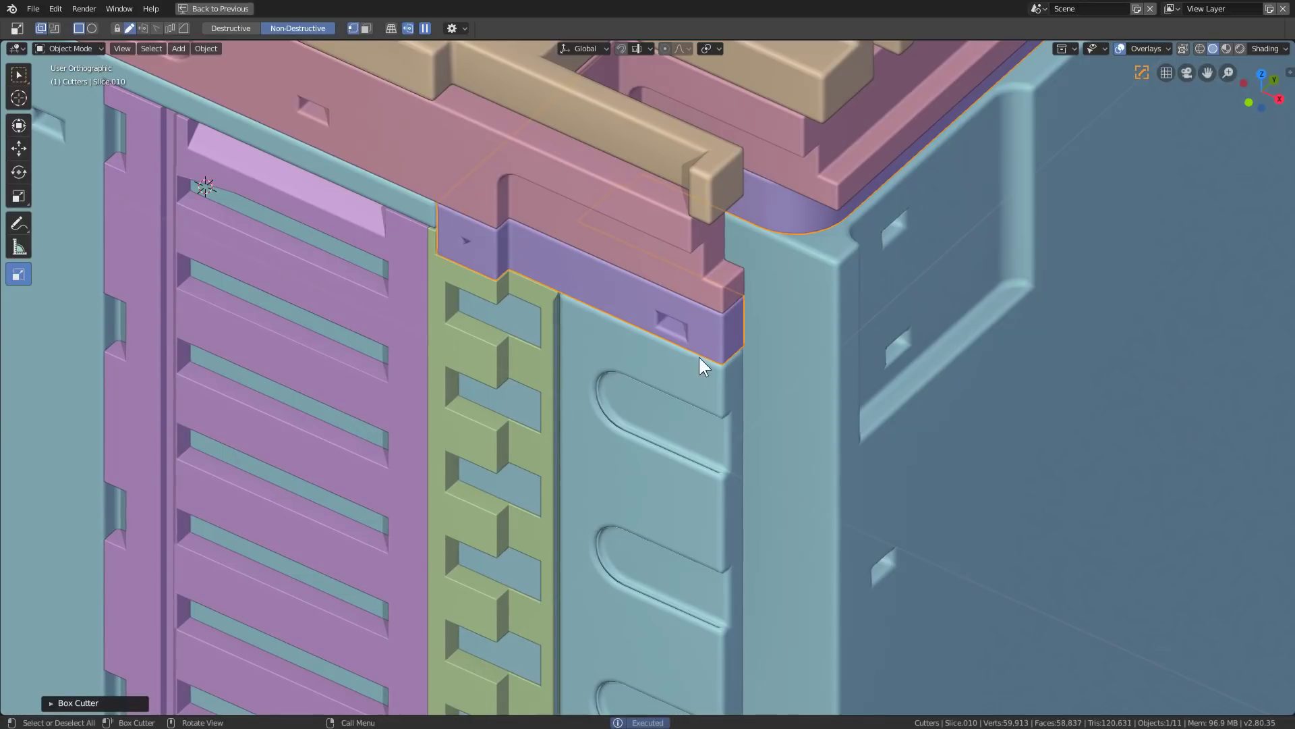
pyautogui.keyDown('ctrl'); pyautogui.moveTo(561, 284); pyautogui.dragTo(547, 260); pyautogui.keyUp('ctrl')
# Step: Select the main blue cube body and set the cutter shape to a circle
pyautogui.scroll(-2, 708, 313)
pyautogui.scroll(-3, 810, 290)
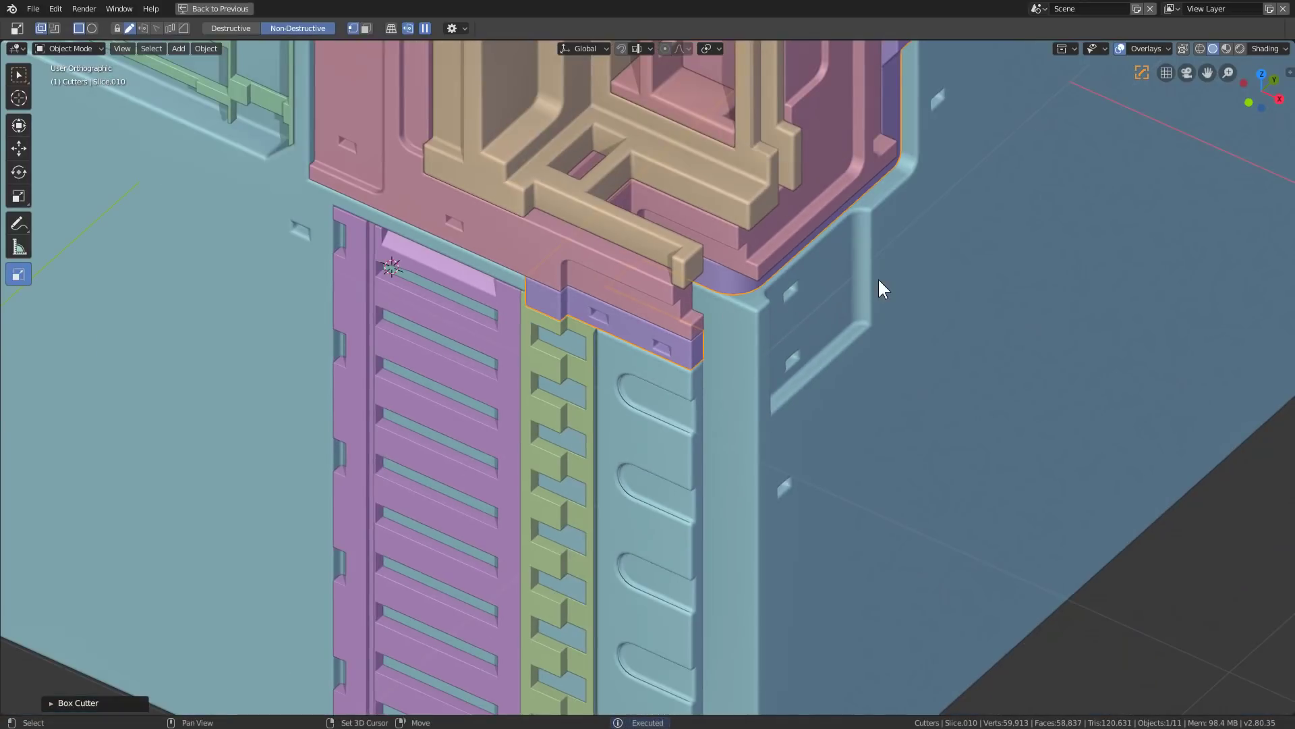
pyautogui.moveTo(877, 283); pyautogui.dragTo(747, 396, button='middle')
pyautogui.click(748, 391)
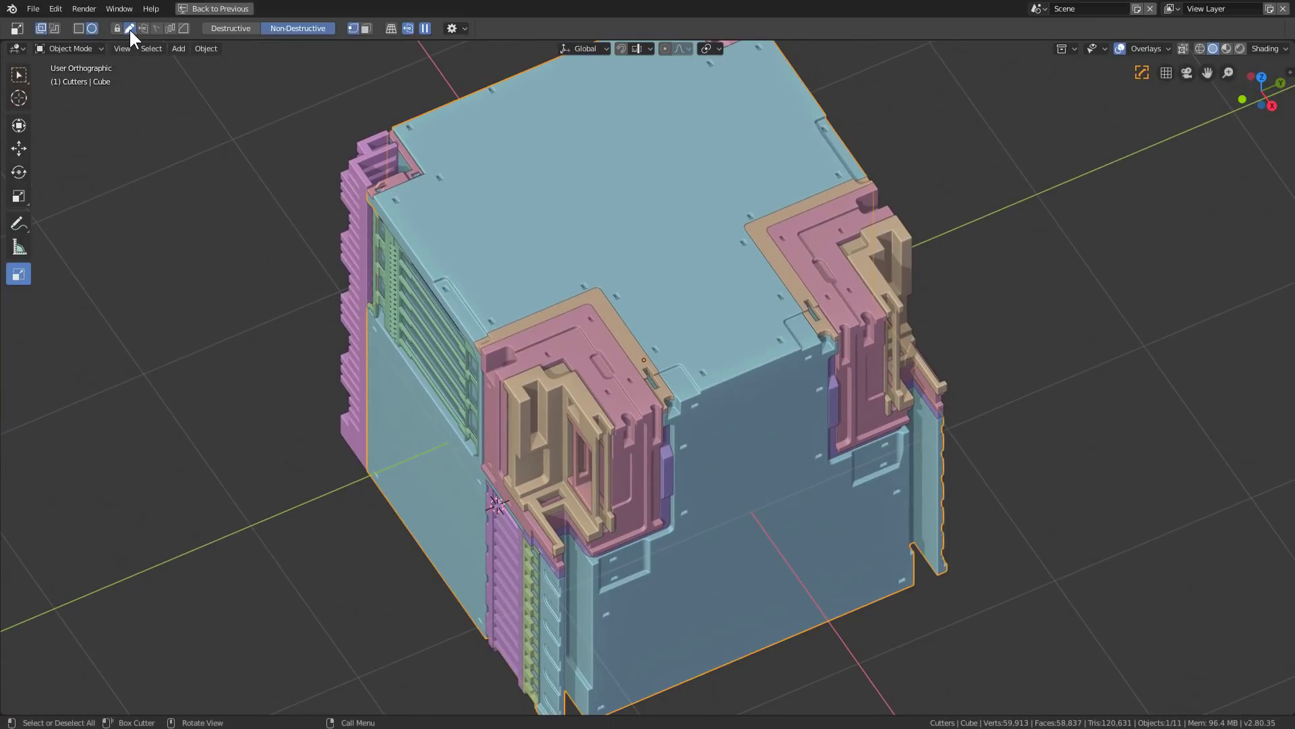
pyautogui.moveTo(626, 334); pyautogui.dragTo(471, 258, button='middle')
pyautogui.scroll(2, 472, 258)
pyautogui.scroll(2, 619, 321)
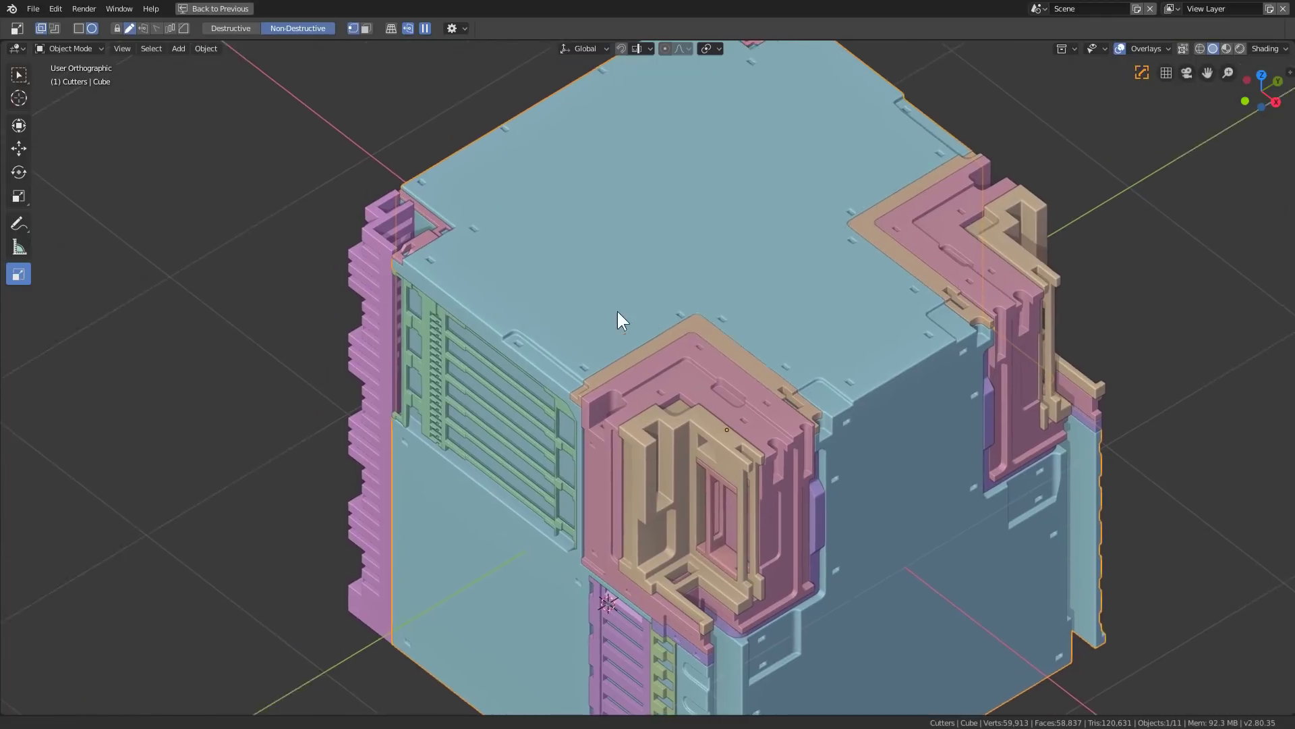
pyautogui.scroll(4, 560, 311)
pyautogui.moveTo(541, 290)
pyautogui.mouseDown()
pyautogui.moveTo(538, 308)
pyautogui.moveTo(554, 294)
pyautogui.mouseUp()
pyautogui.moveTo(576, 337)
pyautogui.mouseDown()
pyautogui.moveTo(596, 358)
pyautogui.moveTo(525, 379)
pyautogui.moveTo(641, 378)
pyautogui.moveTo(639, 423)
pyautogui.moveTo(674, 399)
pyautogui.moveTo(642, 459)
pyautogui.moveTo(692, 425)
pyautogui.moveTo(537, 451)
pyautogui.moveTo(595, 311)
pyautogui.moveTo(524, 294)
pyautogui.moveTo(622, 379)
pyautogui.moveTo(582, 329)
pyautogui.mouseUp()
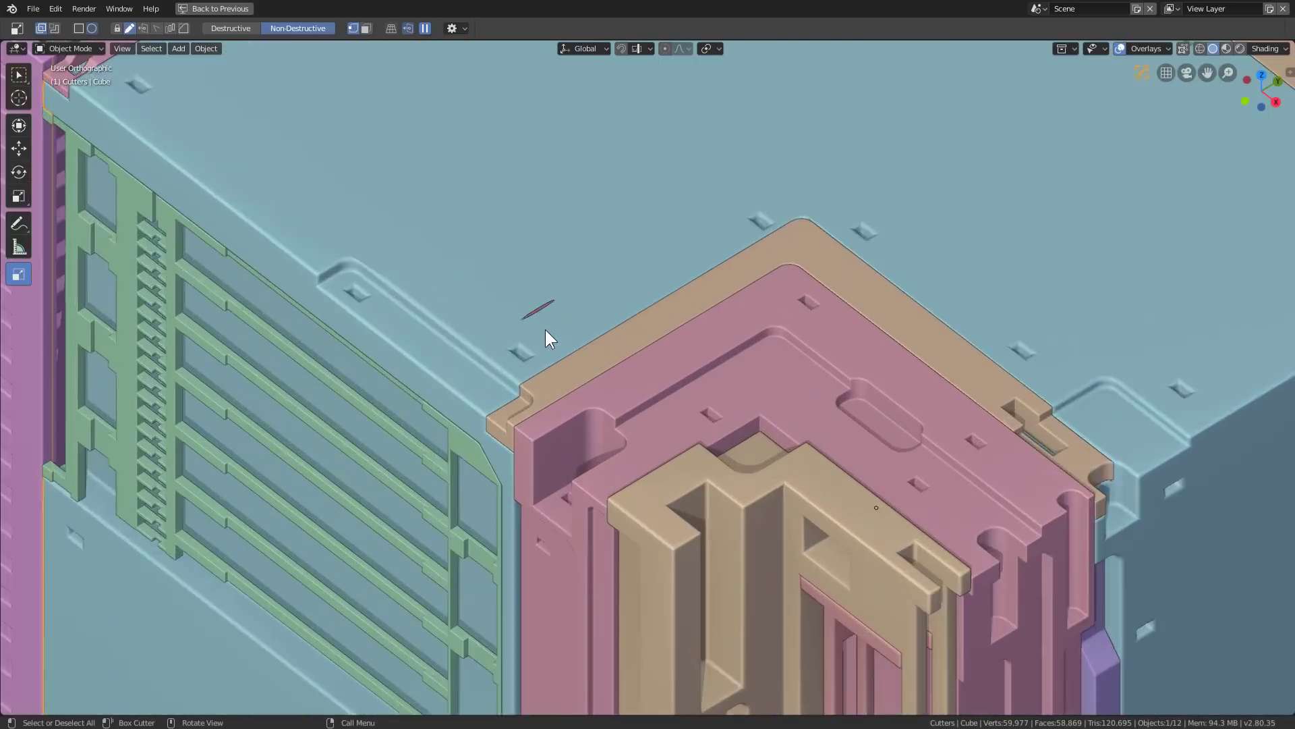
pyautogui.moveTo(546, 329)
pyautogui.mouseDown()
pyautogui.moveTo(572, 305)
pyautogui.moveTo(524, 322)
pyautogui.mouseUp()
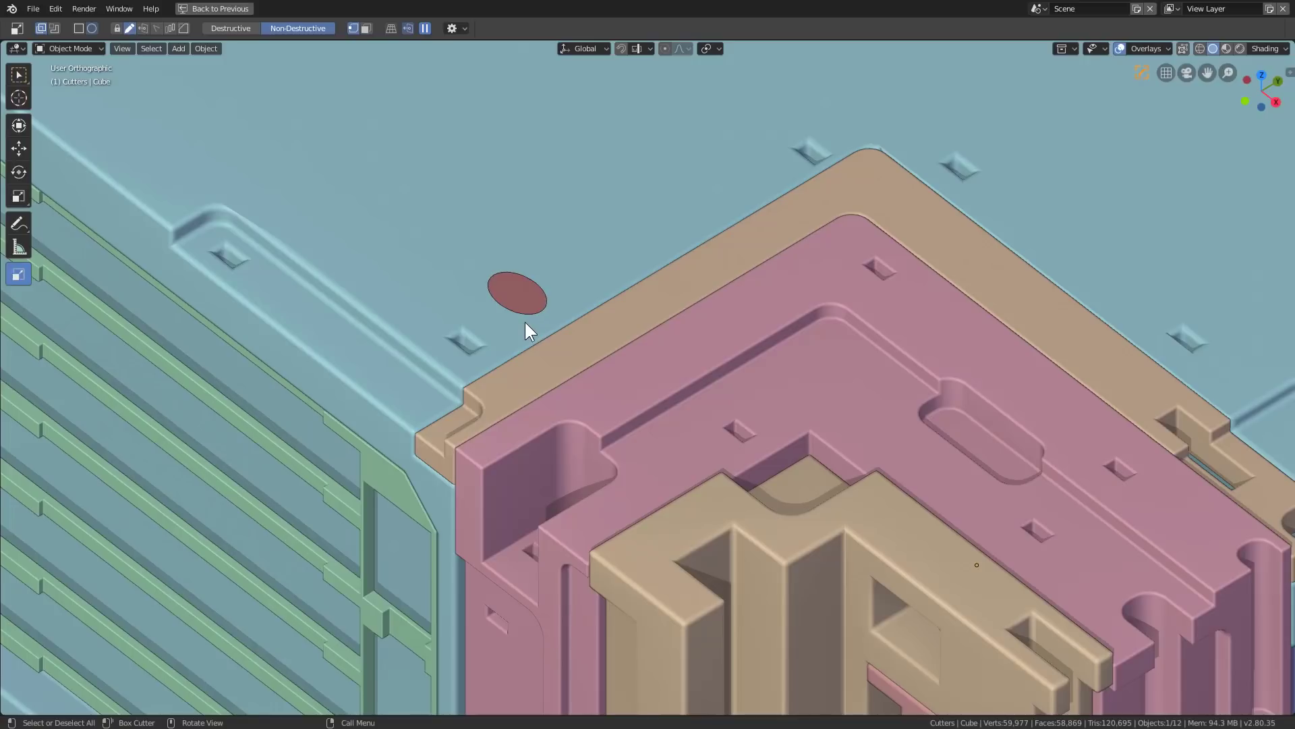
pyautogui.rightClick(525, 322)
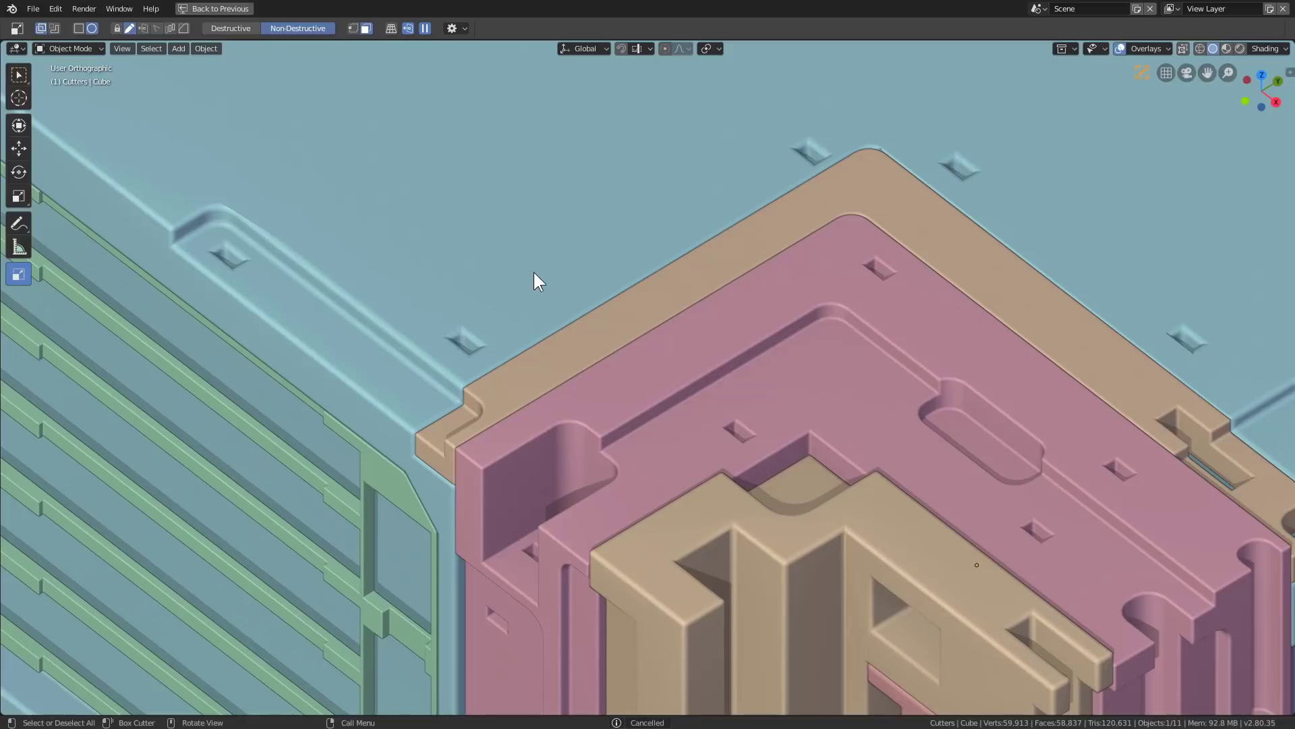
# Step: Cut a small round hole, drawn from its centre, into the cube's top face beside the tan corner trim
pyautogui.moveTo(534, 274); pyautogui.dragTo(538, 275)
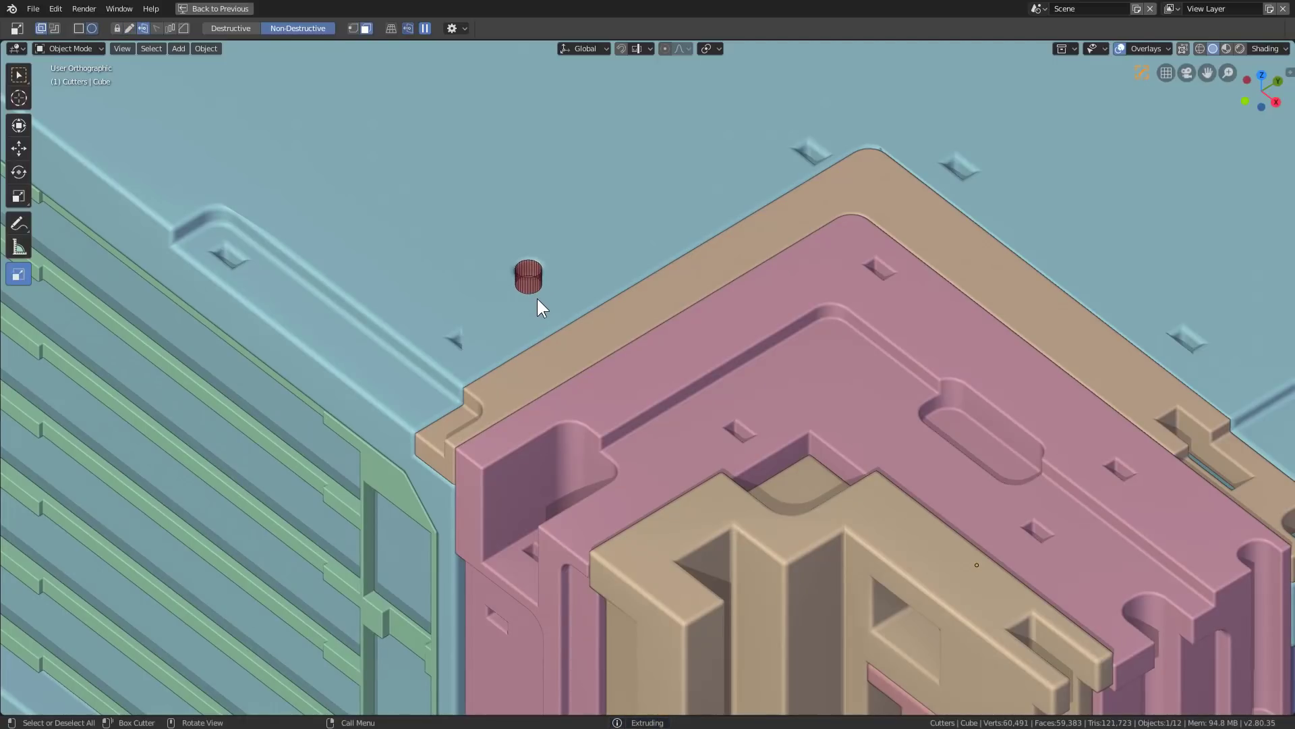
pyautogui.click(575, 249)
# Step: Enter the cube's mesh editing, select all of it and add five evenly spaced horizontal loop cuts
pyautogui.press('Tab')
pyautogui.moveTo(617, 231); pyautogui.dragTo(681, 282, button='middle')
pyautogui.scroll(-4, 682, 282)
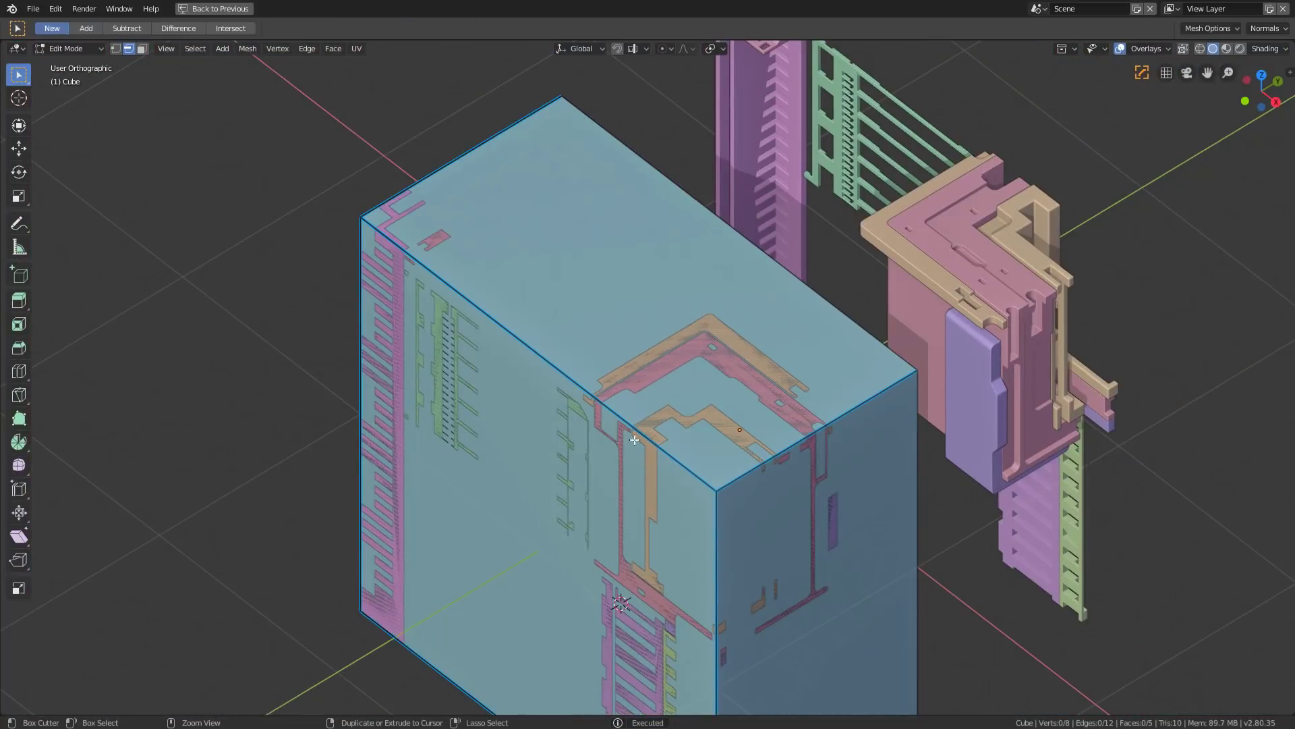
pyautogui.press('a')
pyautogui.scroll(-2, 685, 405)
pyautogui.hotkey('ctrl', 'r')
pyautogui.scroll(2, 688, 523)
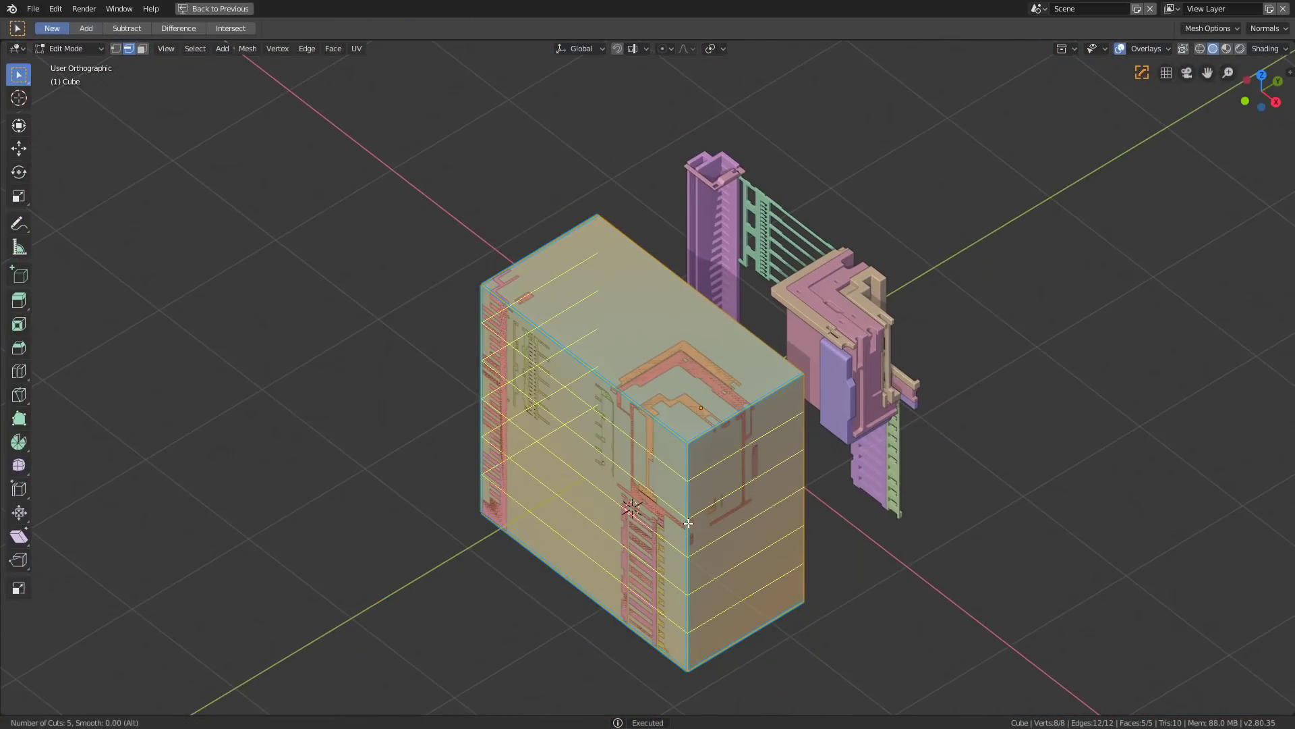
pyautogui.click(688, 523)
pyautogui.rightClick(688, 522)
# Step: Add five centred loop cuts along the block's length and another centred set across its width
pyautogui.hotkey('ctrl', 'r')
pyautogui.scroll(-1, 629, 407)
pyautogui.click(630, 408)
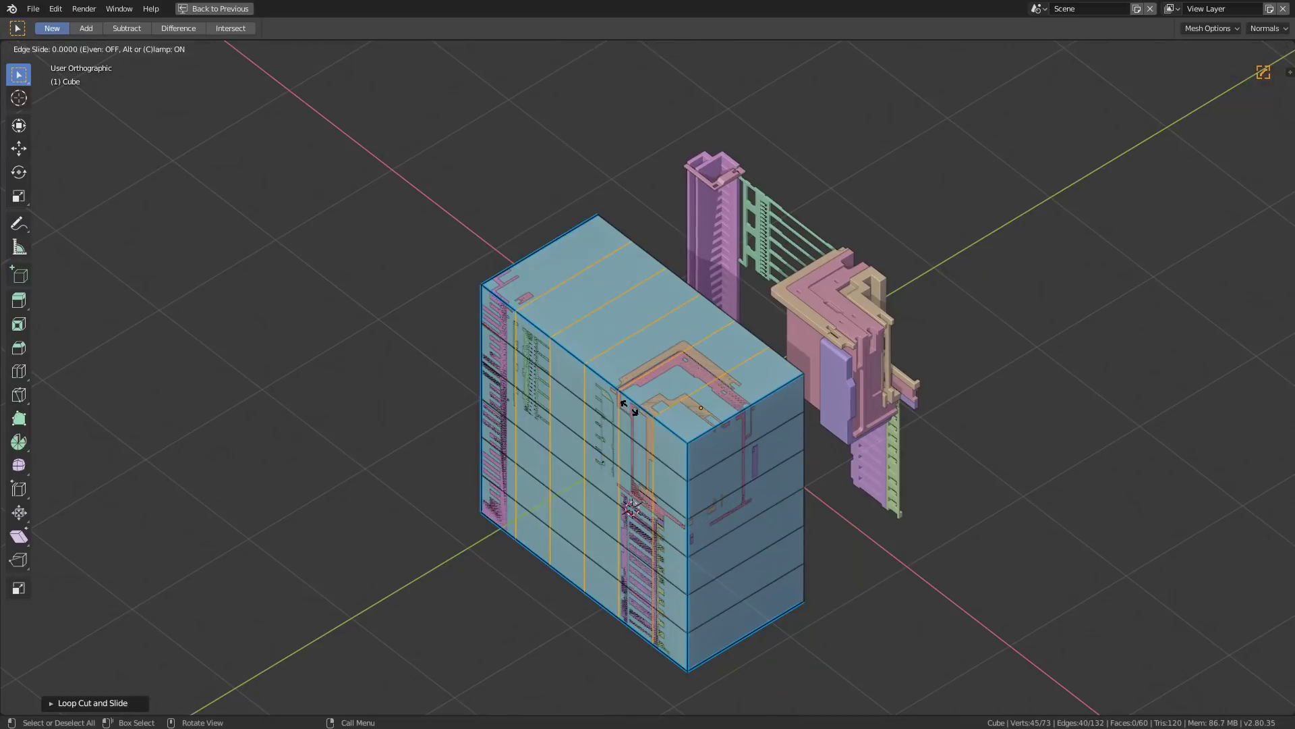
pyautogui.rightClick(629, 407)
pyautogui.hotkey('ctrl', 'r')
pyautogui.scroll(-2, 735, 405)
pyautogui.click(736, 405)
pyautogui.rightClick(735, 405)
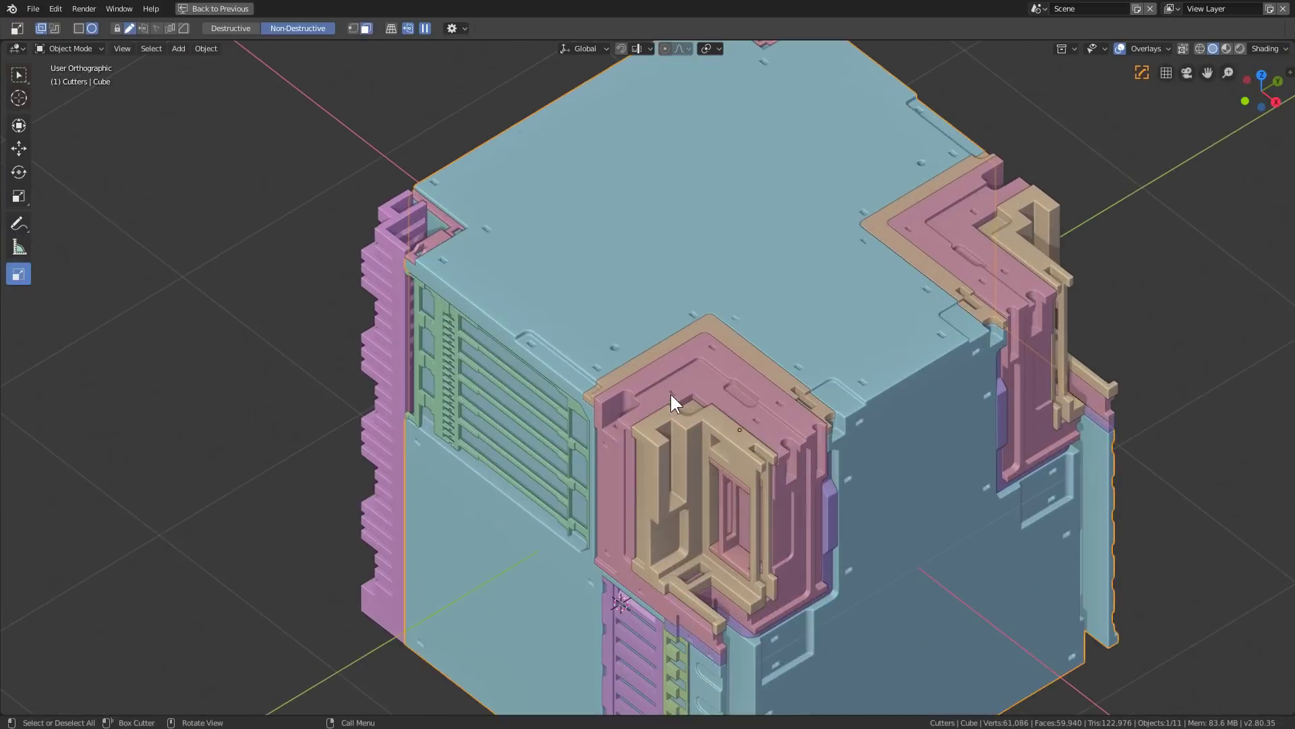
pyautogui.scroll(4, 670, 394)
pyautogui.scroll(2, 698, 398)
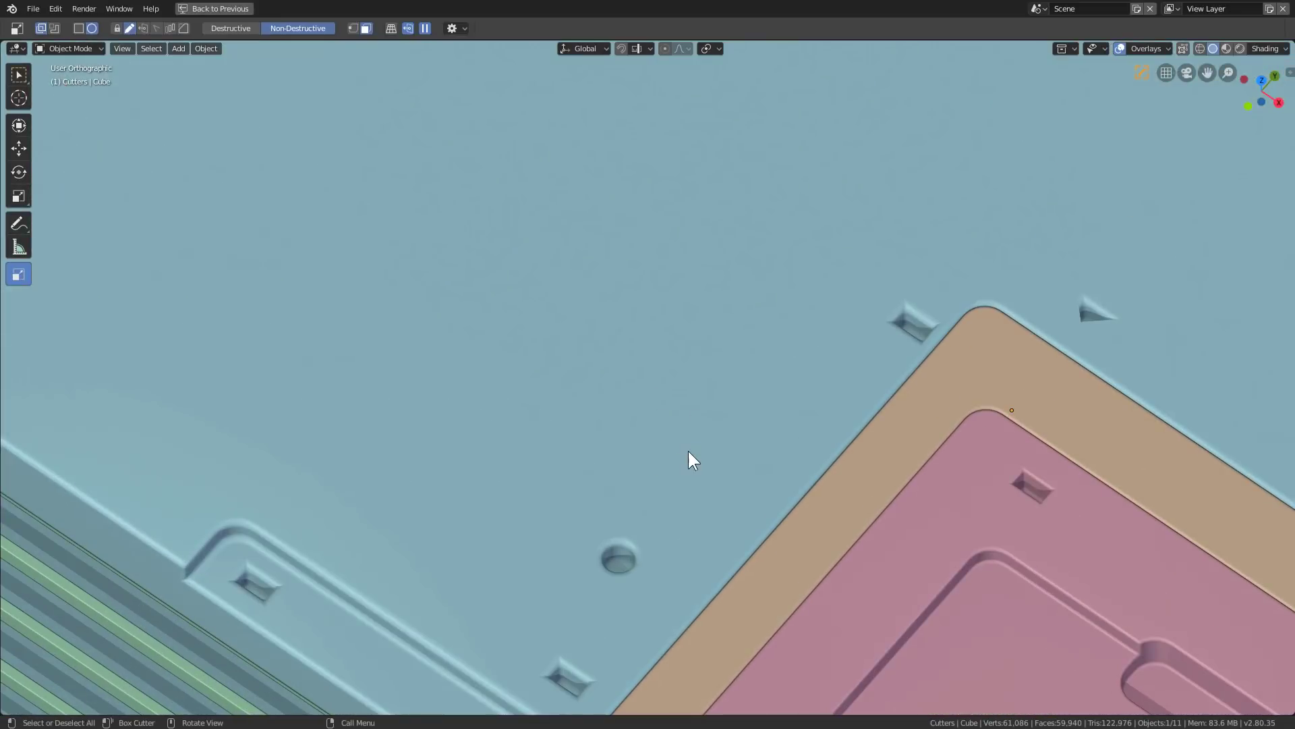
pyautogui.rightClick(690, 455)
pyautogui.click(690, 456)
pyautogui.click(693, 451)
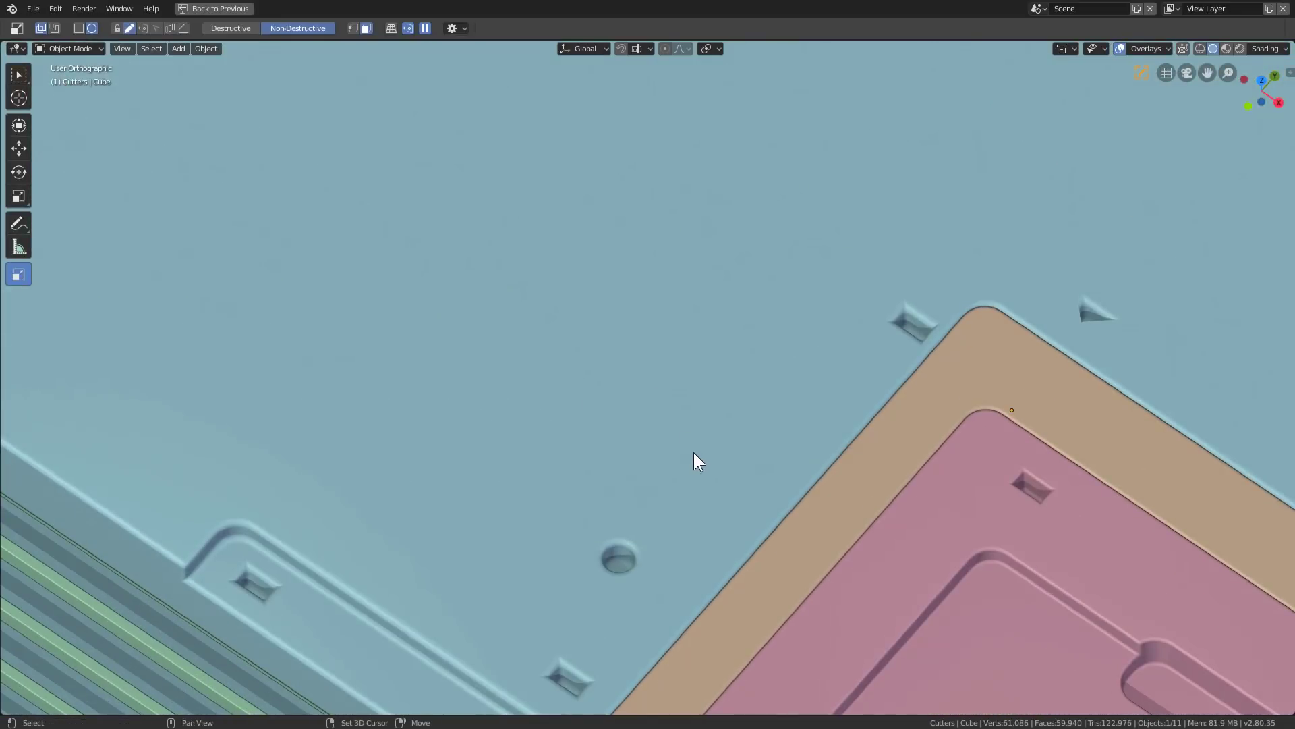
# Step: Select the blue body and cut small round holes into its top face near the notched corner above the green louvres
pyautogui.scroll(-8, 674, 448)
pyautogui.scroll(3, 472, 382)
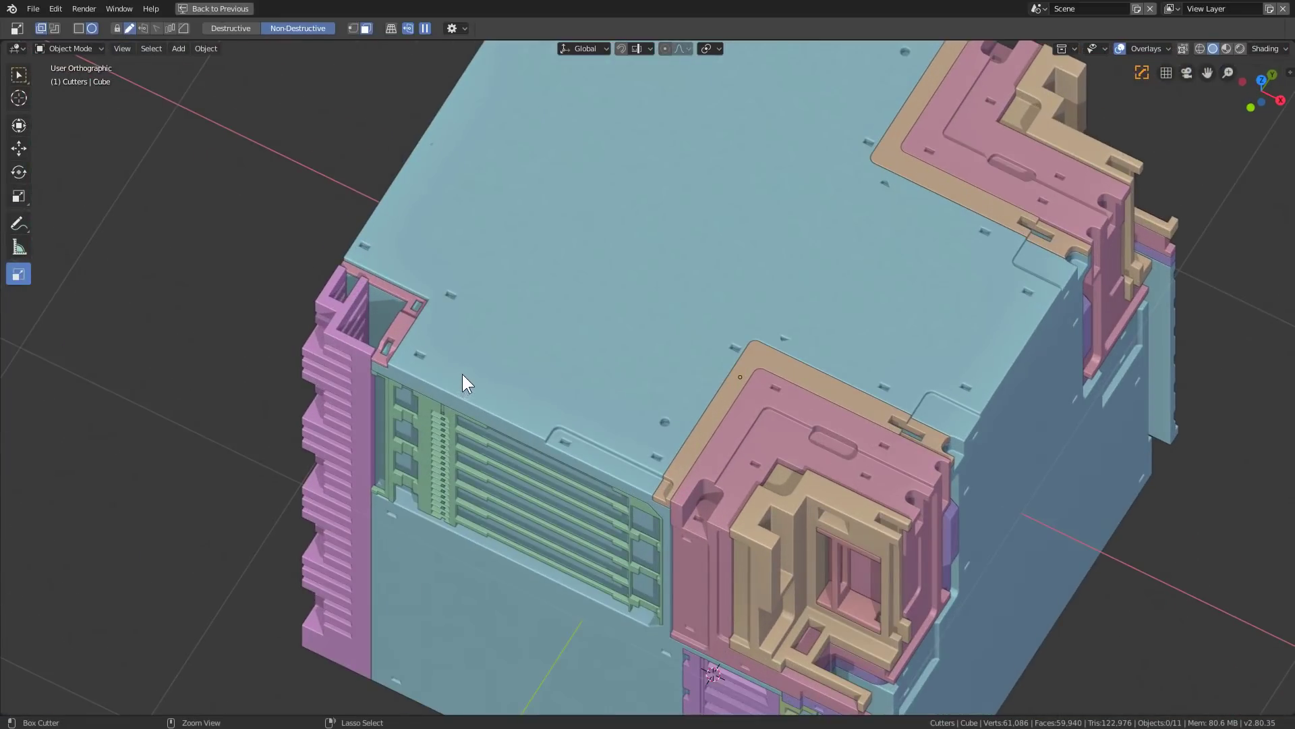
pyautogui.keyDown('shift'); pyautogui.rightClick(467, 375); pyautogui.keyUp('shift')
pyautogui.click(480, 374)
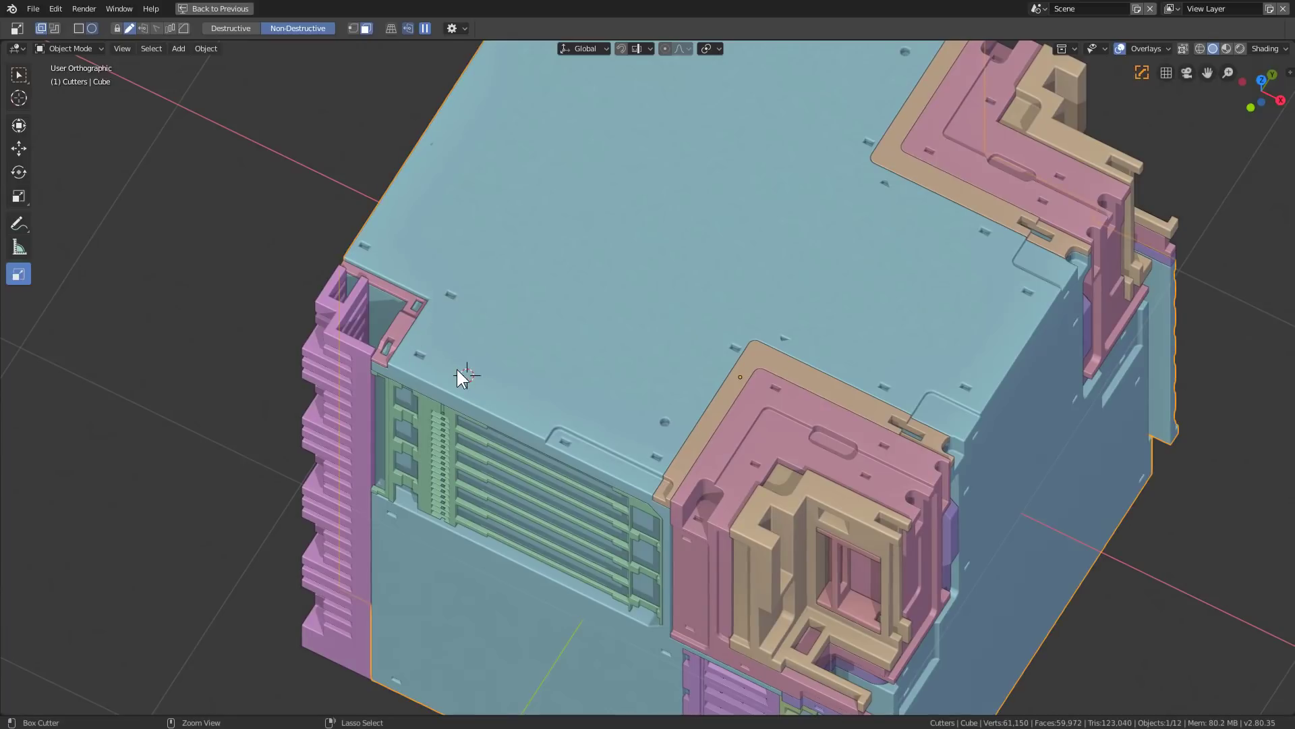
pyautogui.click(456, 370)
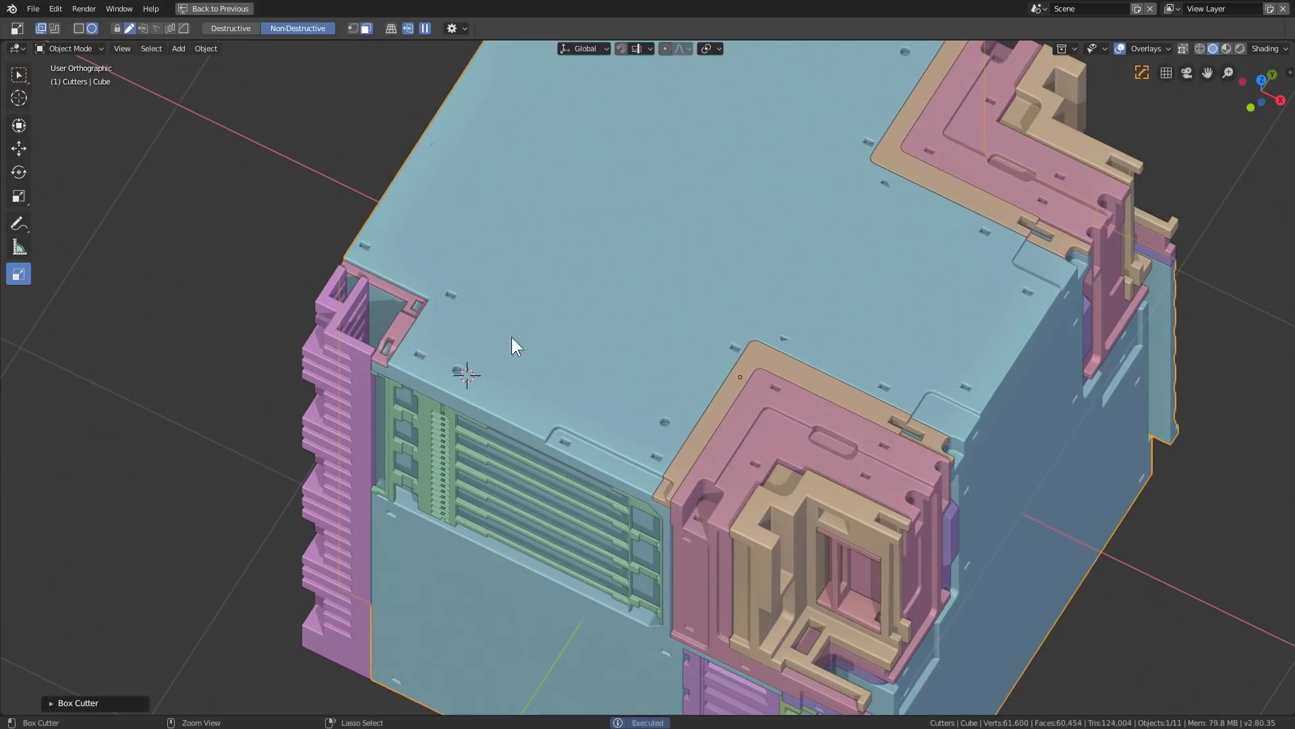
pyautogui.click(400, 262)
# Step: Cut a round hole into the small recessed panel on the top face beside the corner block
pyautogui.moveTo(691, 402); pyautogui.dragTo(798, 359, button='middle')
pyautogui.scroll(4, 727, 392)
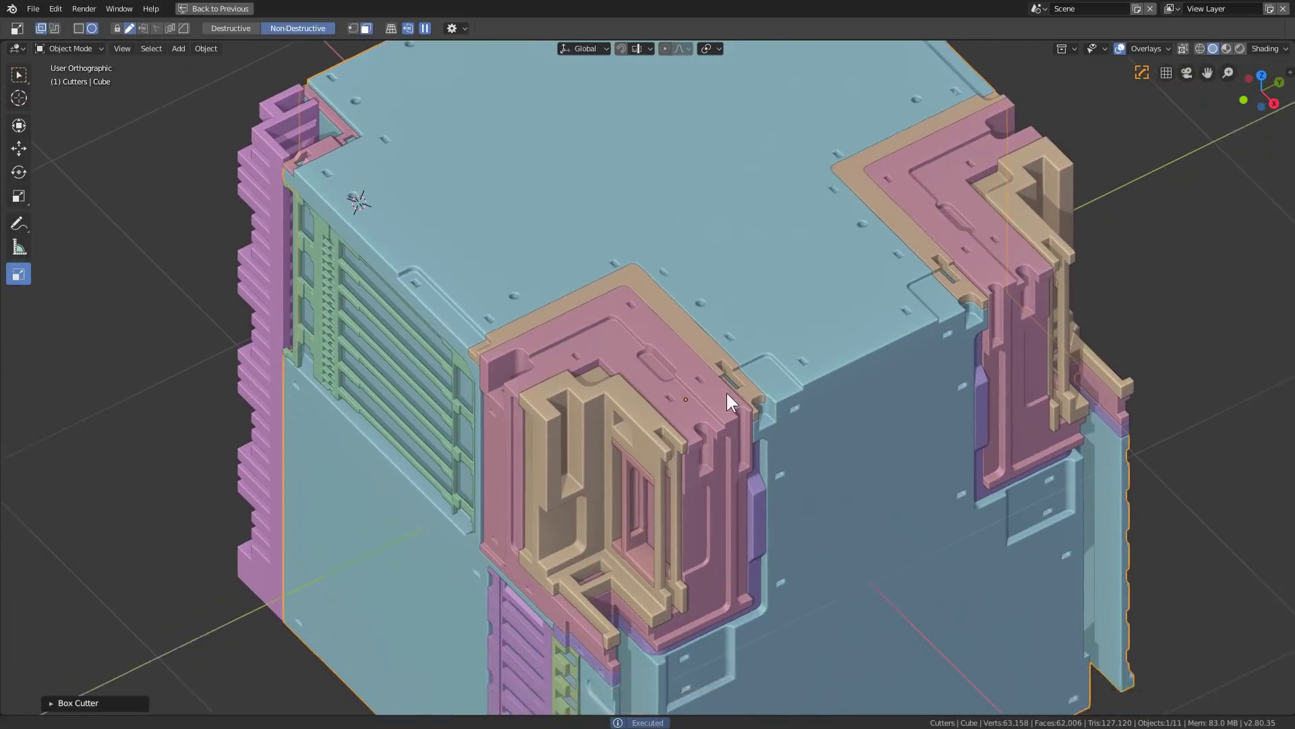
pyautogui.click(674, 298)
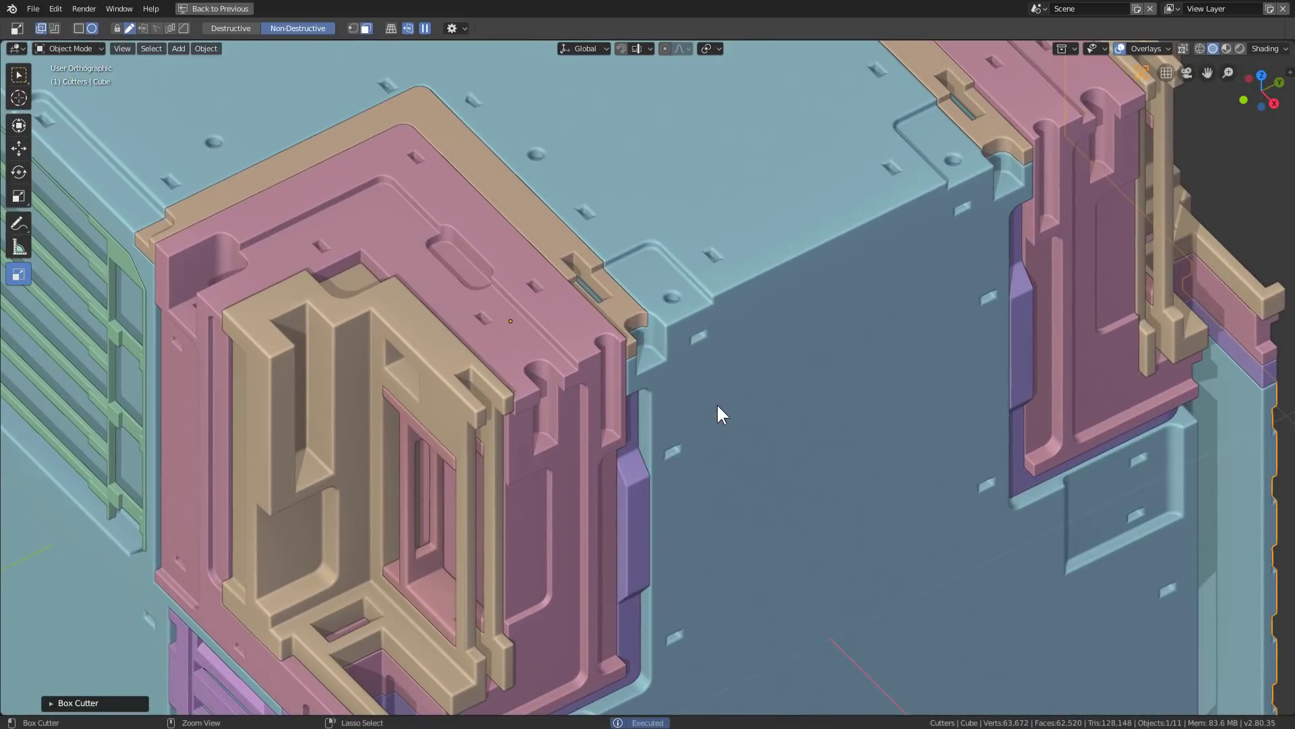
# Step: Cut an upper and a lower round hole into the side face beside the corner block's purple trim
pyautogui.click(673, 399)
pyautogui.moveTo(680, 610); pyautogui.dragTo(579, 259, button='middle')
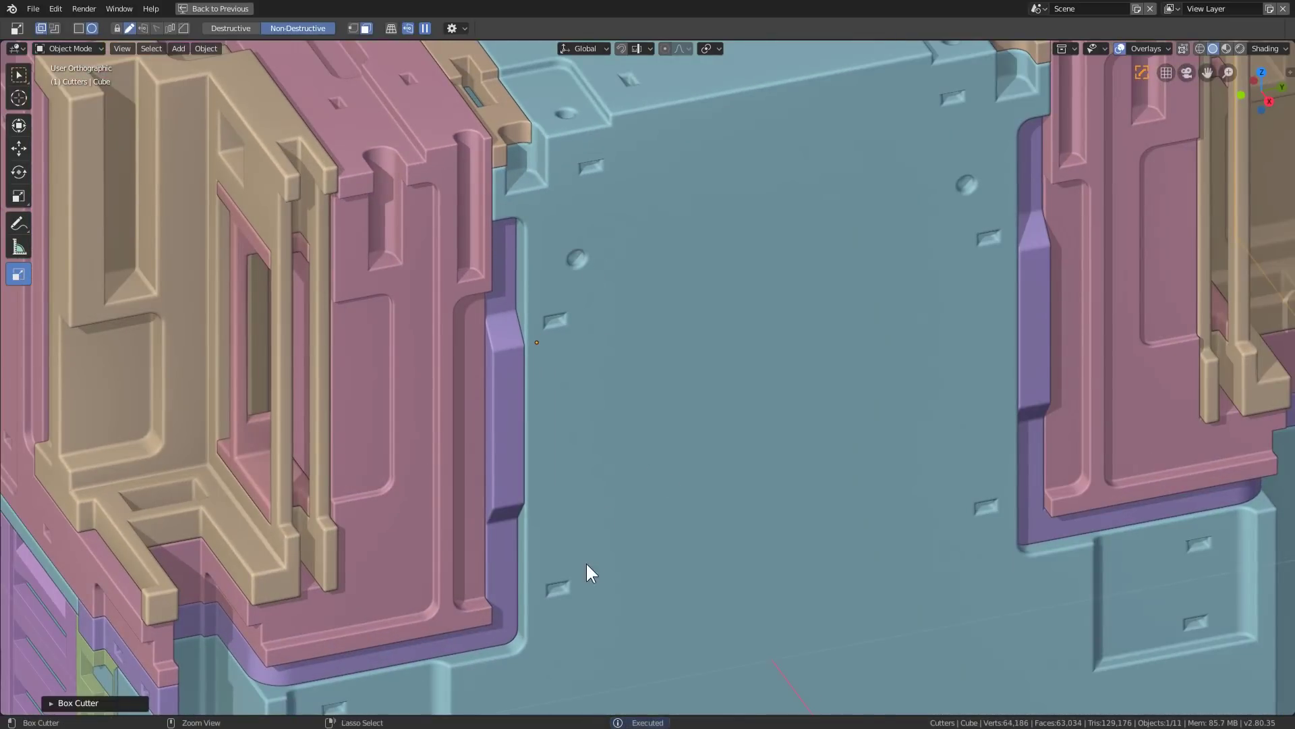
pyautogui.click(577, 537)
pyautogui.scroll(-2, 641, 482)
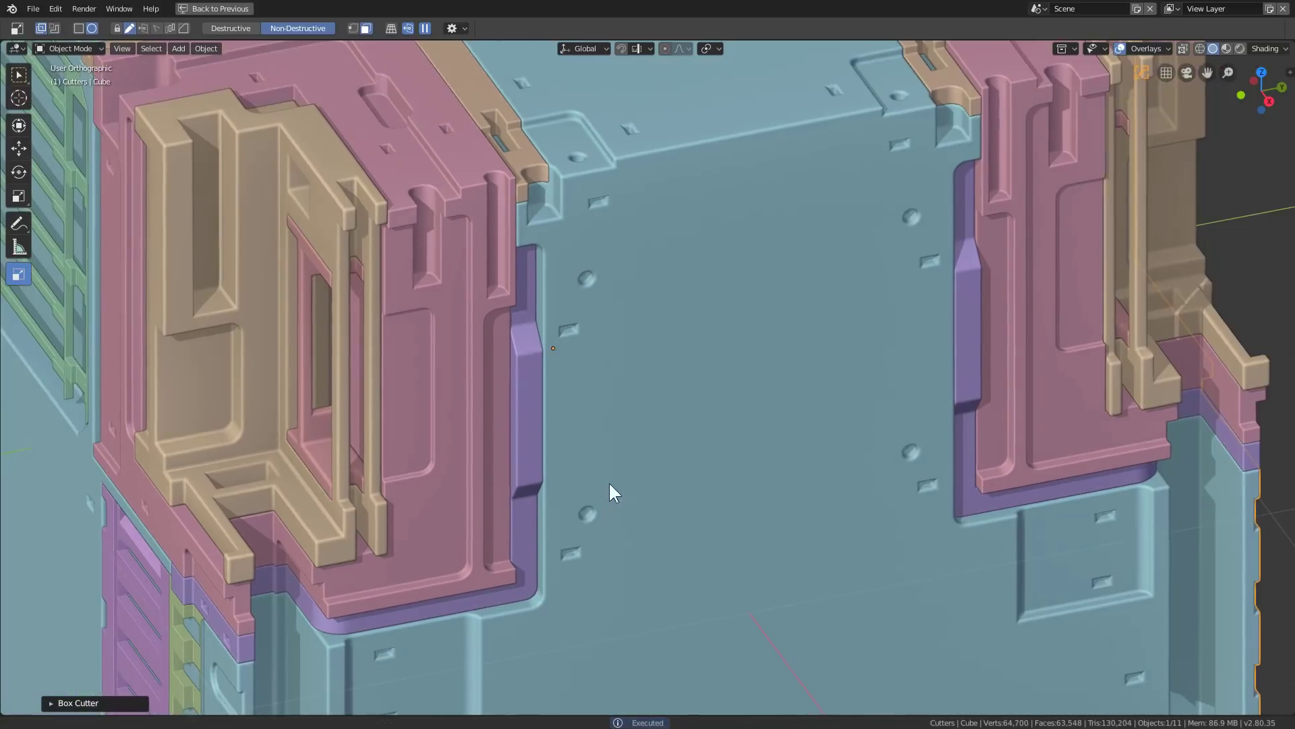
pyautogui.keyDown('shift'); pyautogui.moveTo(610, 488); pyautogui.dragTo(564, 408, button='middle'); pyautogui.keyUp('shift')
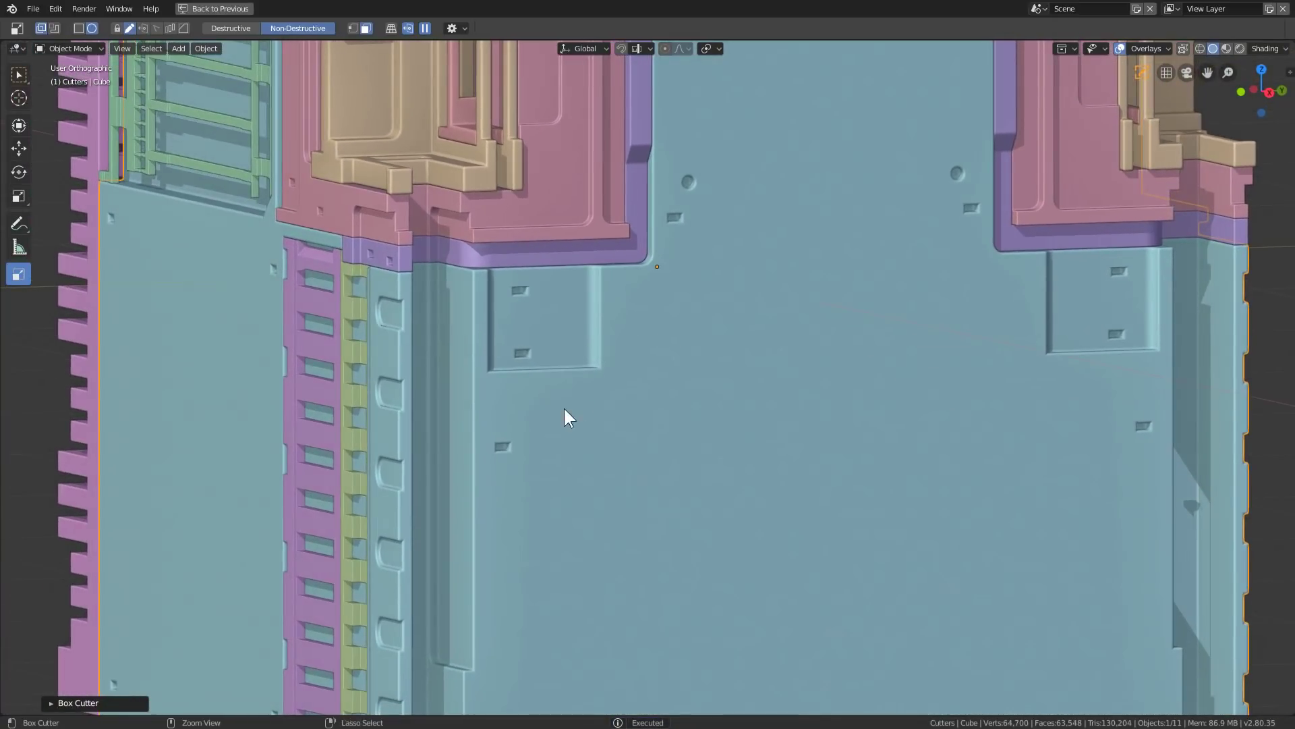
# Step: Cut a round hole above the rectangular notch at the side face's lower corner
pyautogui.click(505, 397)
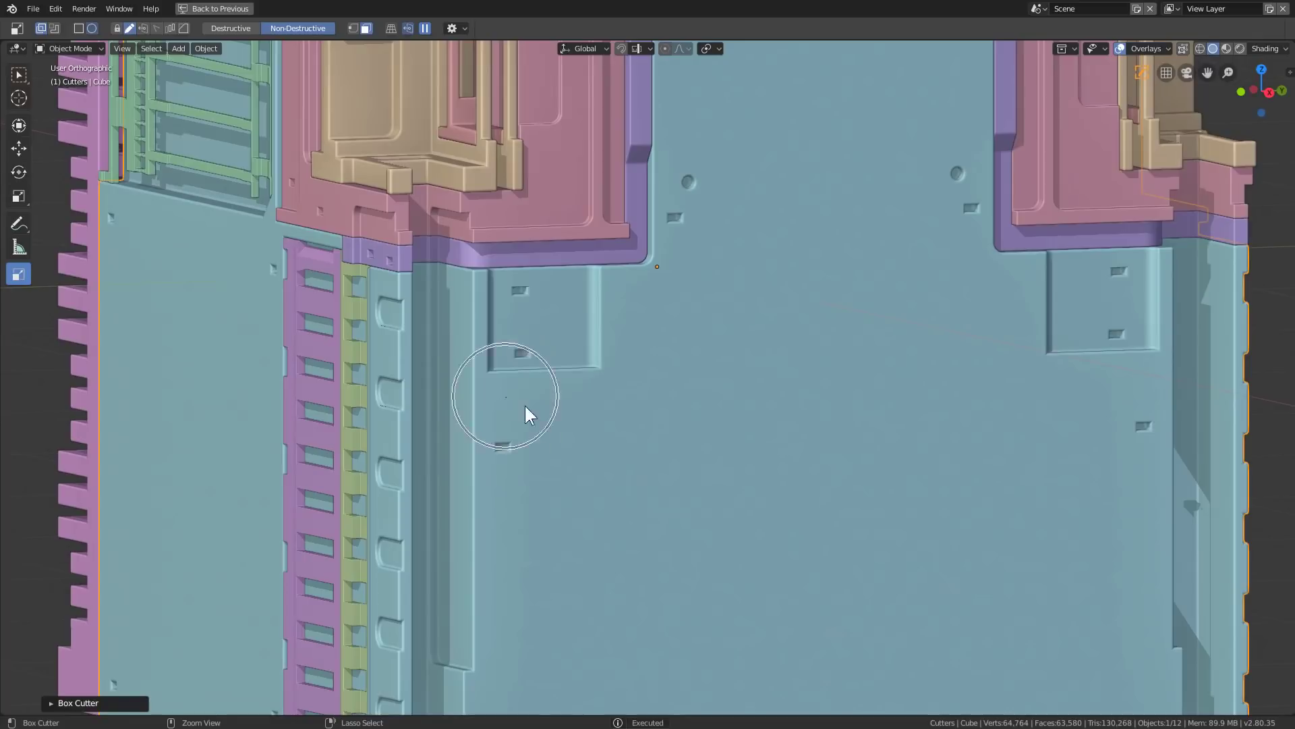
pyautogui.scroll(-3, 558, 498)
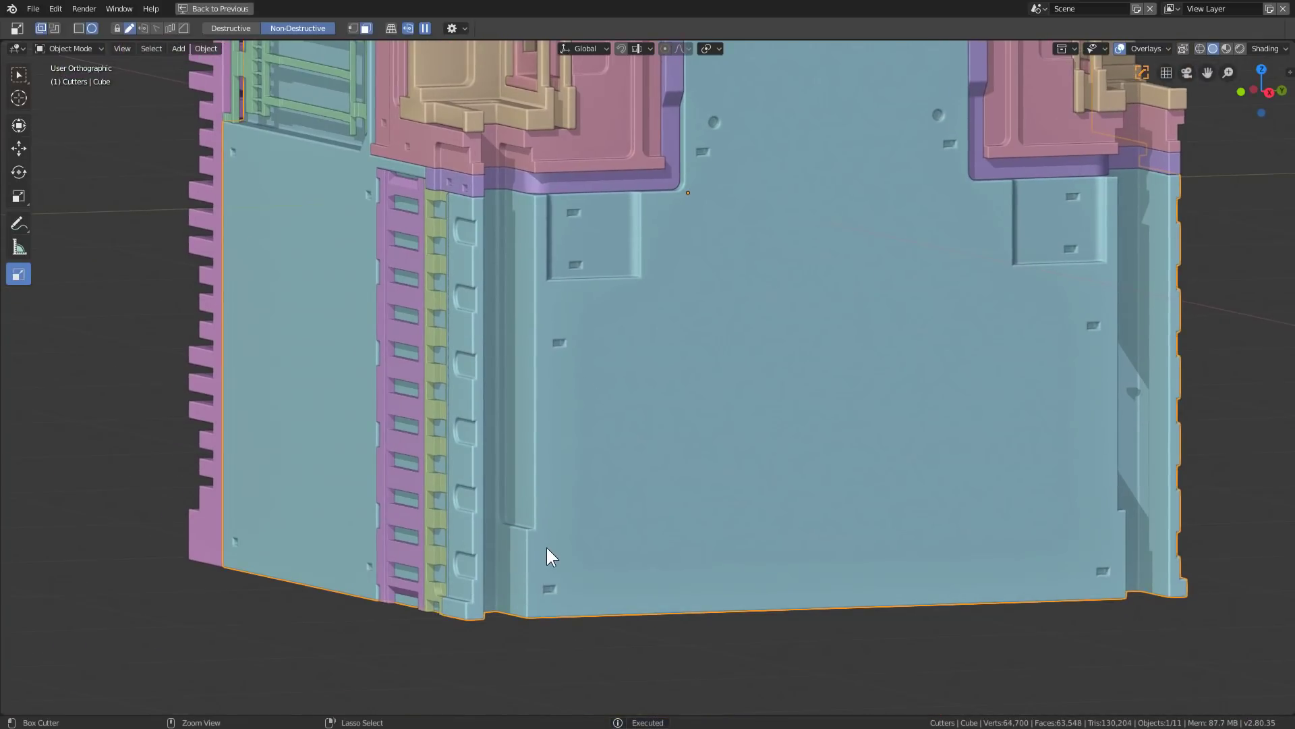
pyautogui.moveTo(451, 337); pyautogui.dragTo(412, 272, button='middle')
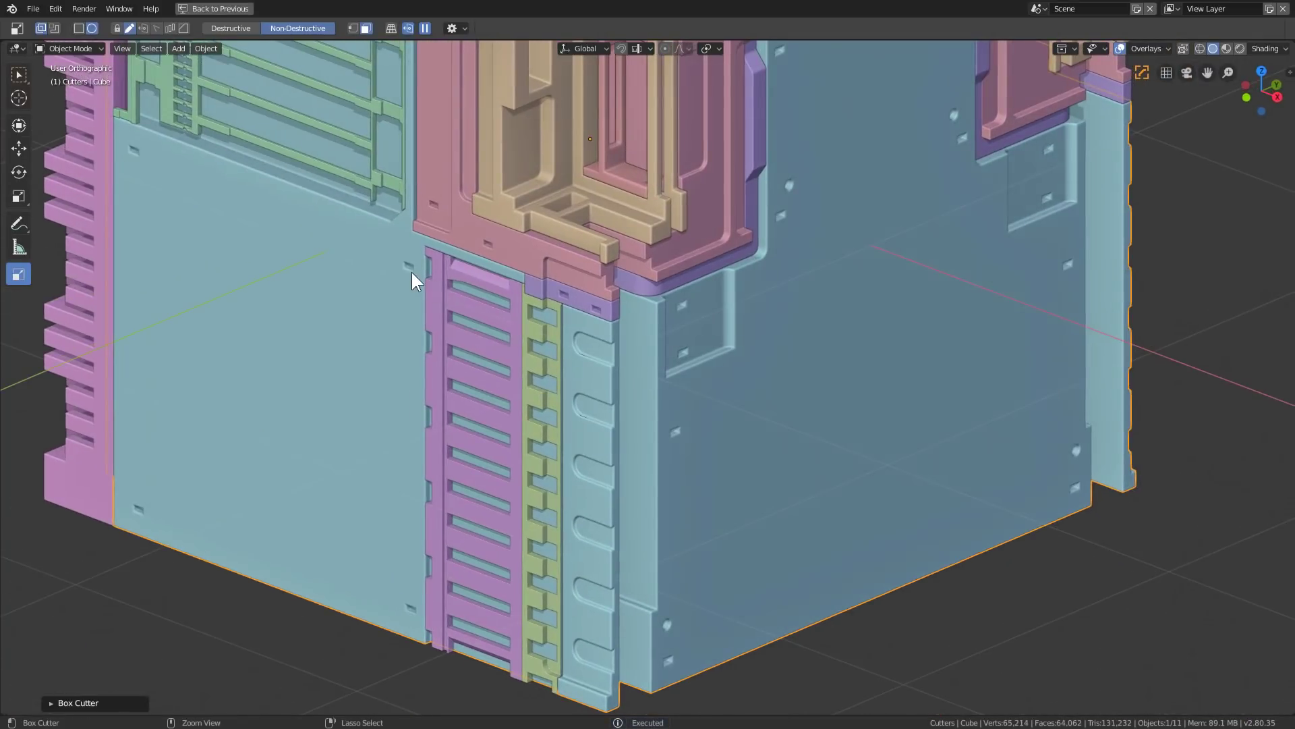
# Step: Cut four small round holes near the corners of the large plain panel below the green louvres
pyautogui.click(405, 300)
pyautogui.click(400, 573)
pyautogui.moveTo(305, 286); pyautogui.dragTo(273, 331, button='middle')
pyautogui.scroll(1, 283, 310)
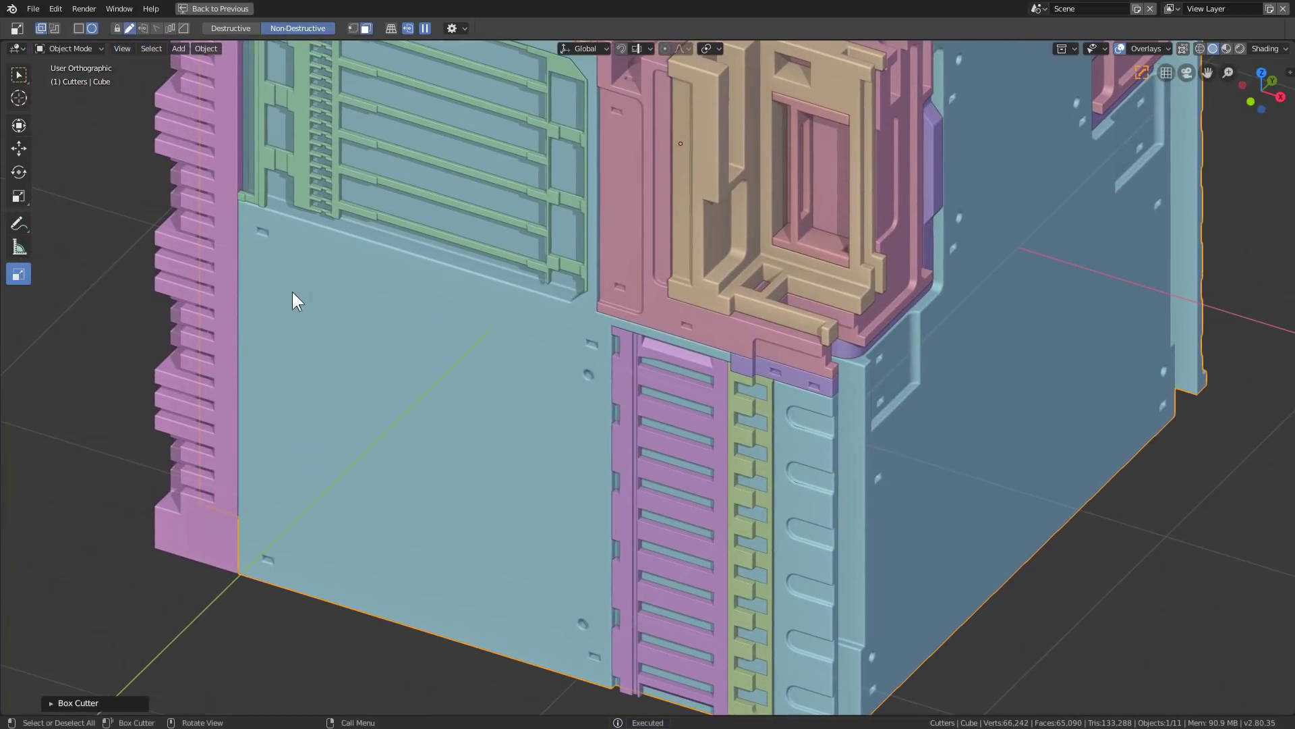
pyautogui.click(263, 279)
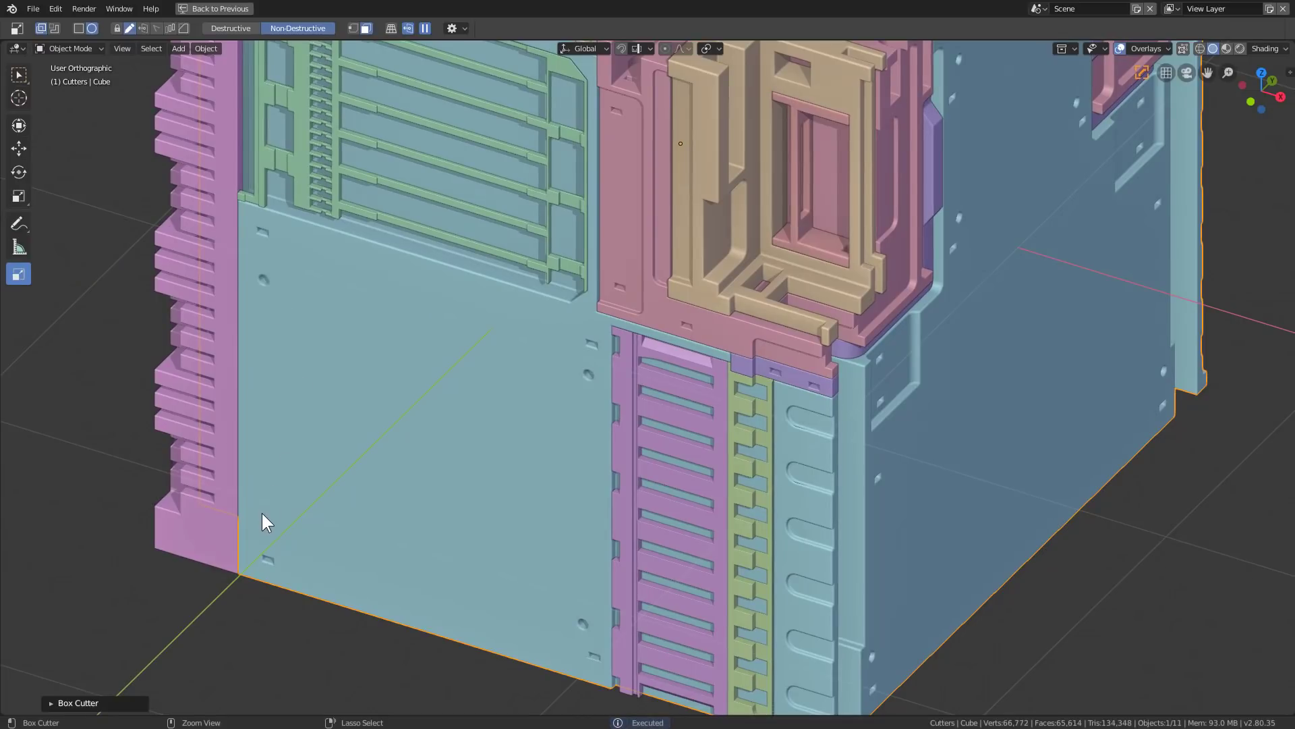
pyautogui.scroll(-2, 472, 357)
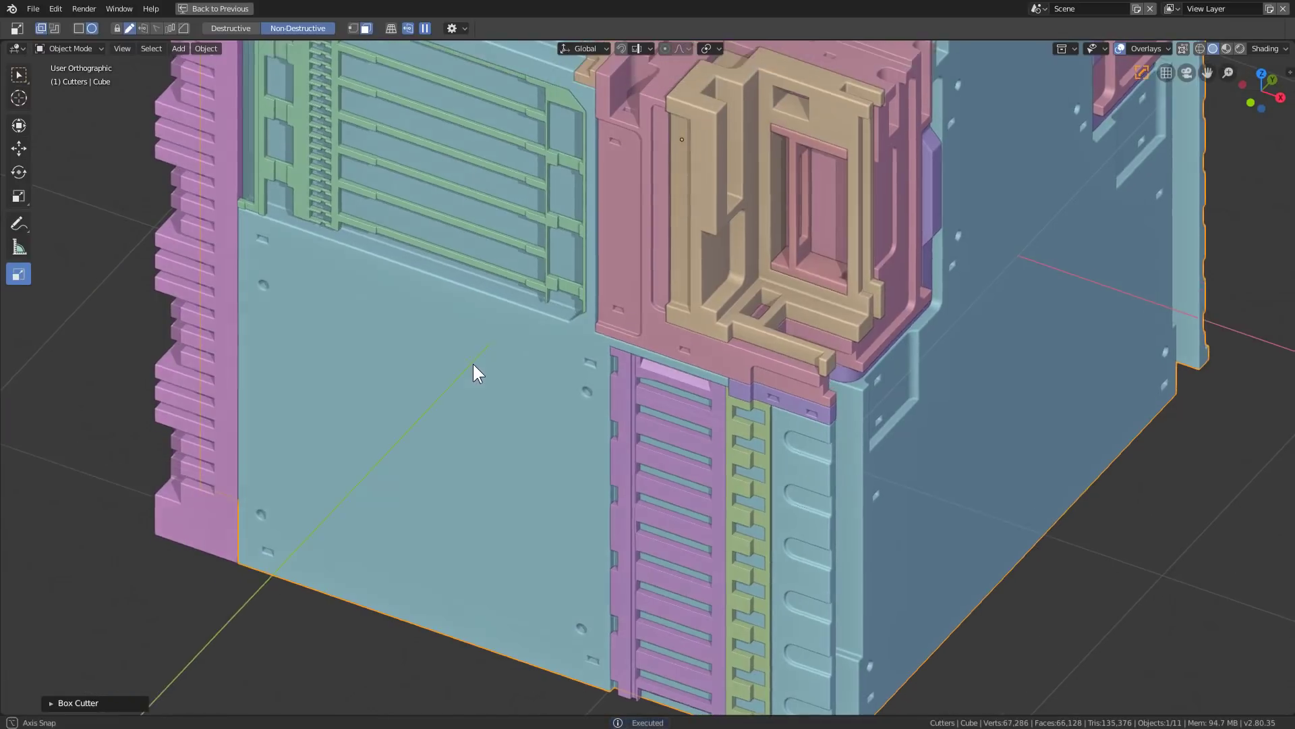
# Step: Select the pink corner block and cut two round holes into its narrow vertical panel
pyautogui.moveTo(473, 363); pyautogui.dragTo(686, 395, button='middle')
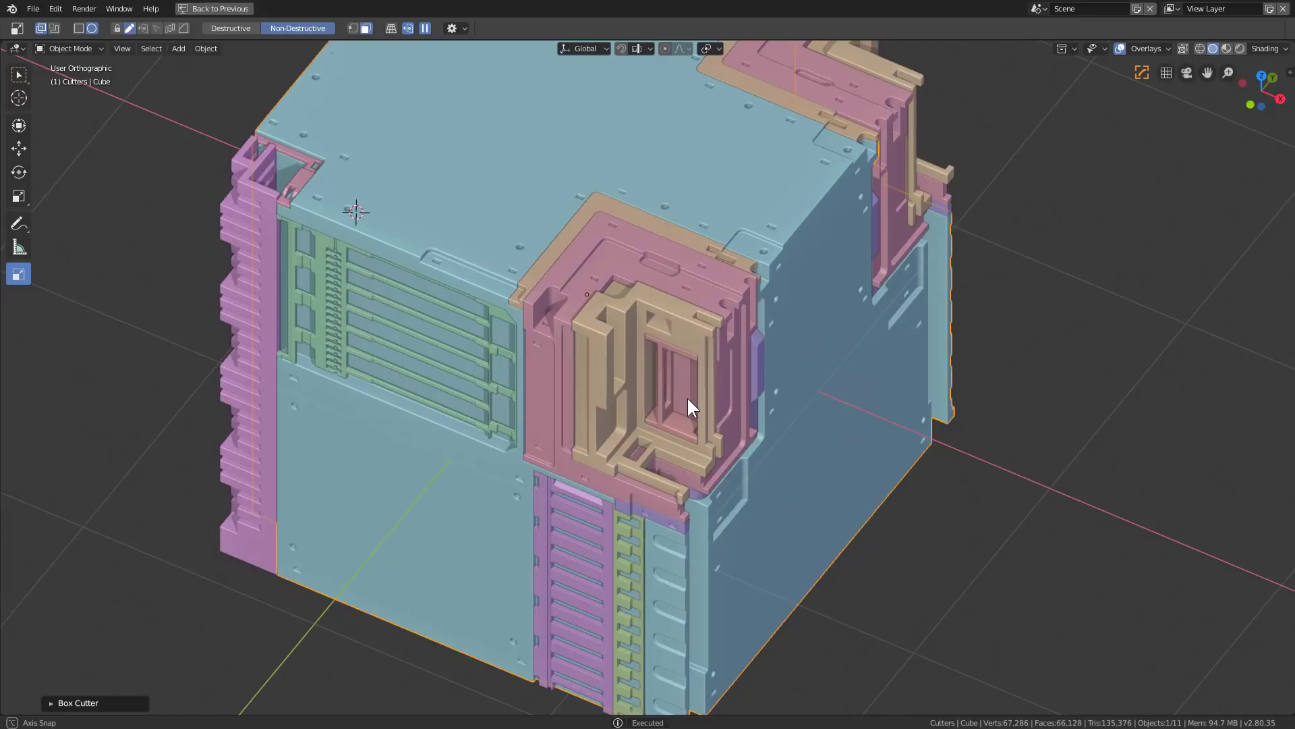
pyautogui.scroll(2, 687, 396)
pyautogui.click(504, 352)
pyautogui.scroll(2, 504, 356)
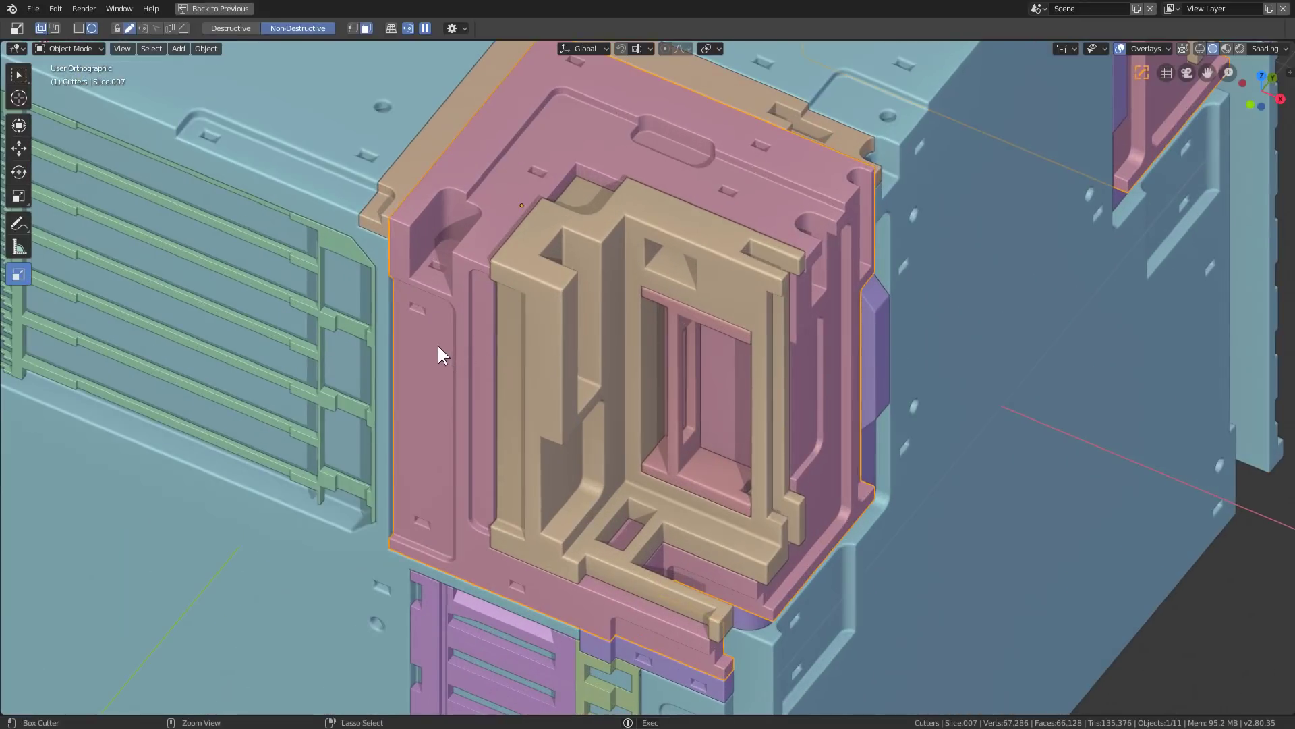
pyautogui.keyDown('ctrl'); pyautogui.click(438, 347); pyautogui.keyUp('ctrl')
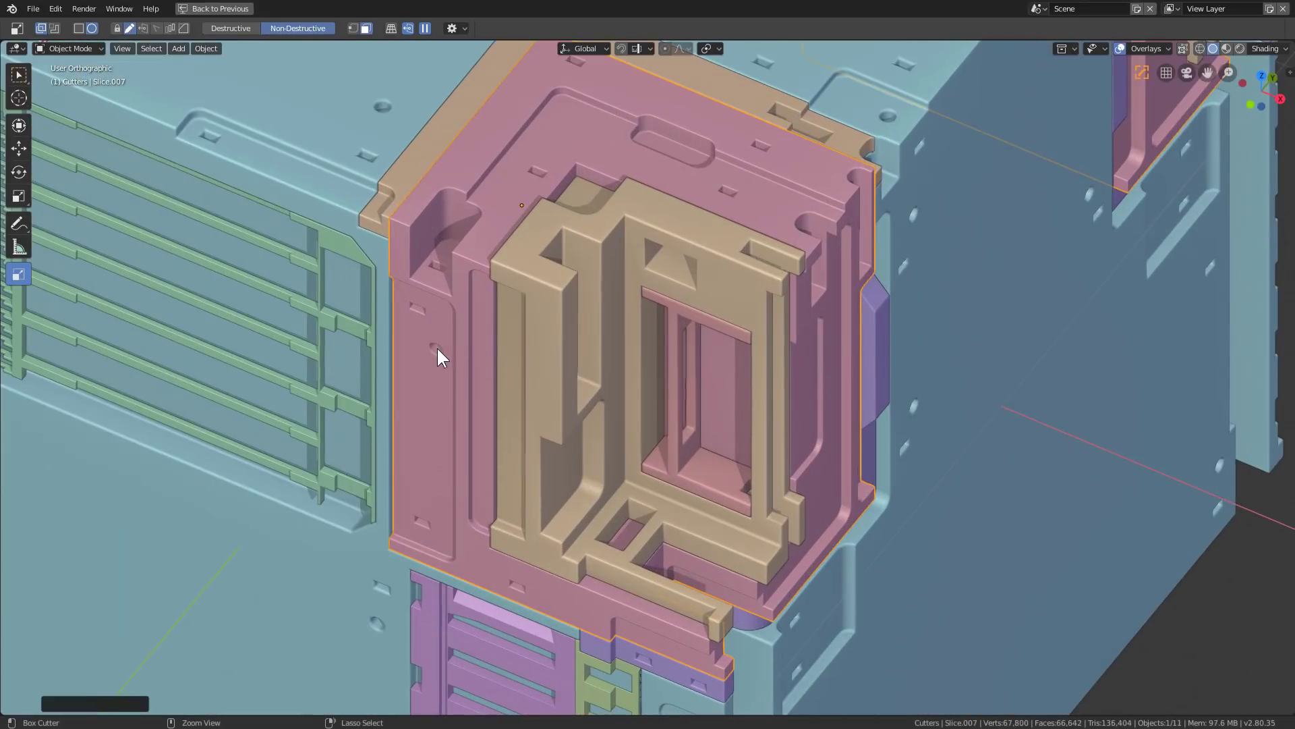
pyautogui.keyDown('ctrl'); pyautogui.click(435, 480); pyautogui.keyUp('ctrl')
# Step: Cut three round holes into the pink corner block's top face and one into the tan border's outer corner
pyautogui.moveTo(537, 423); pyautogui.dragTo(493, 287, button='middle')
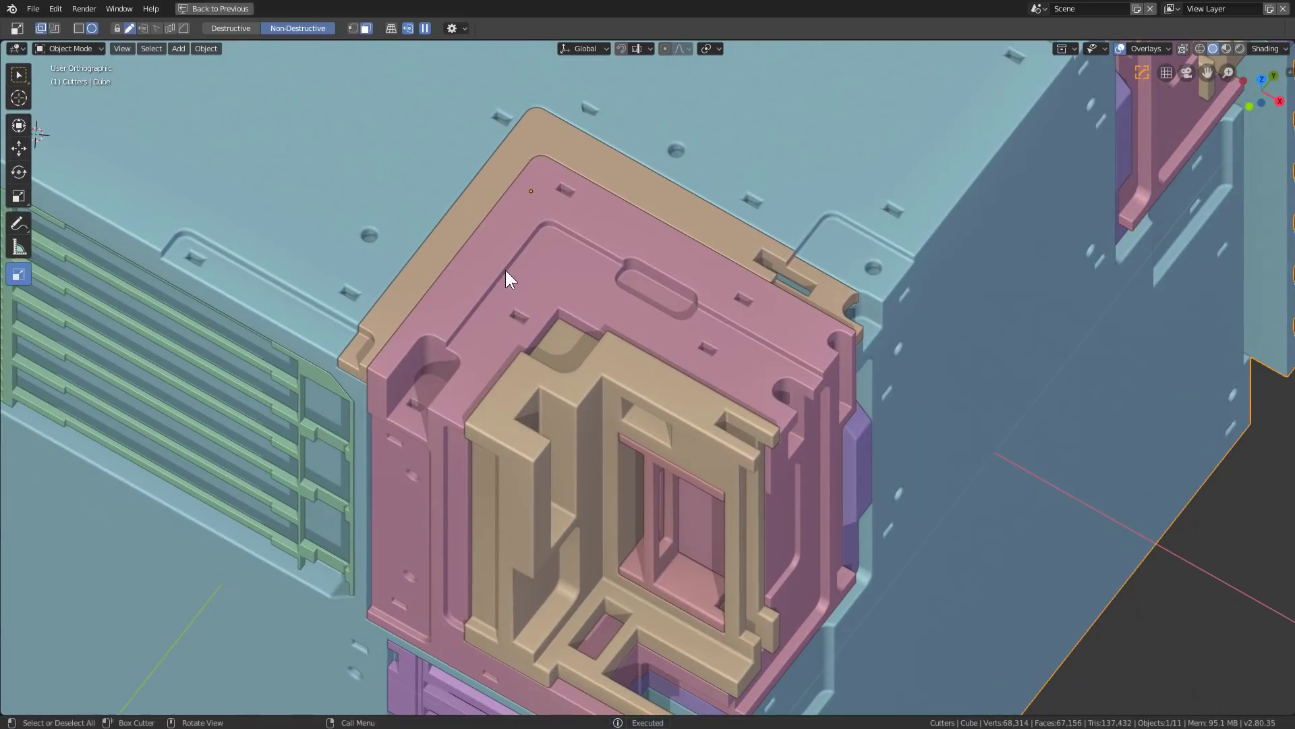
pyautogui.keyDown('ctrl'); pyautogui.click(496, 243); pyautogui.keyUp('ctrl')
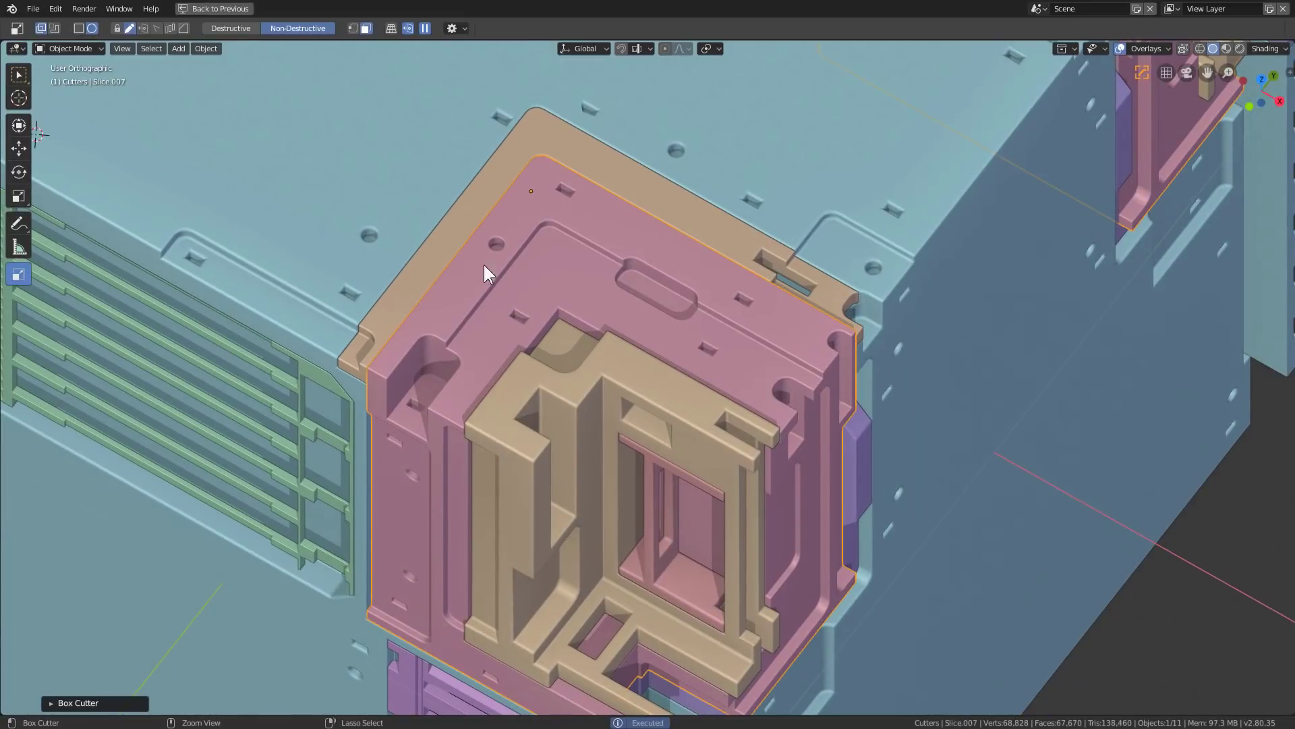
pyautogui.keyDown('ctrl'); pyautogui.click(456, 300); pyautogui.keyUp('ctrl')
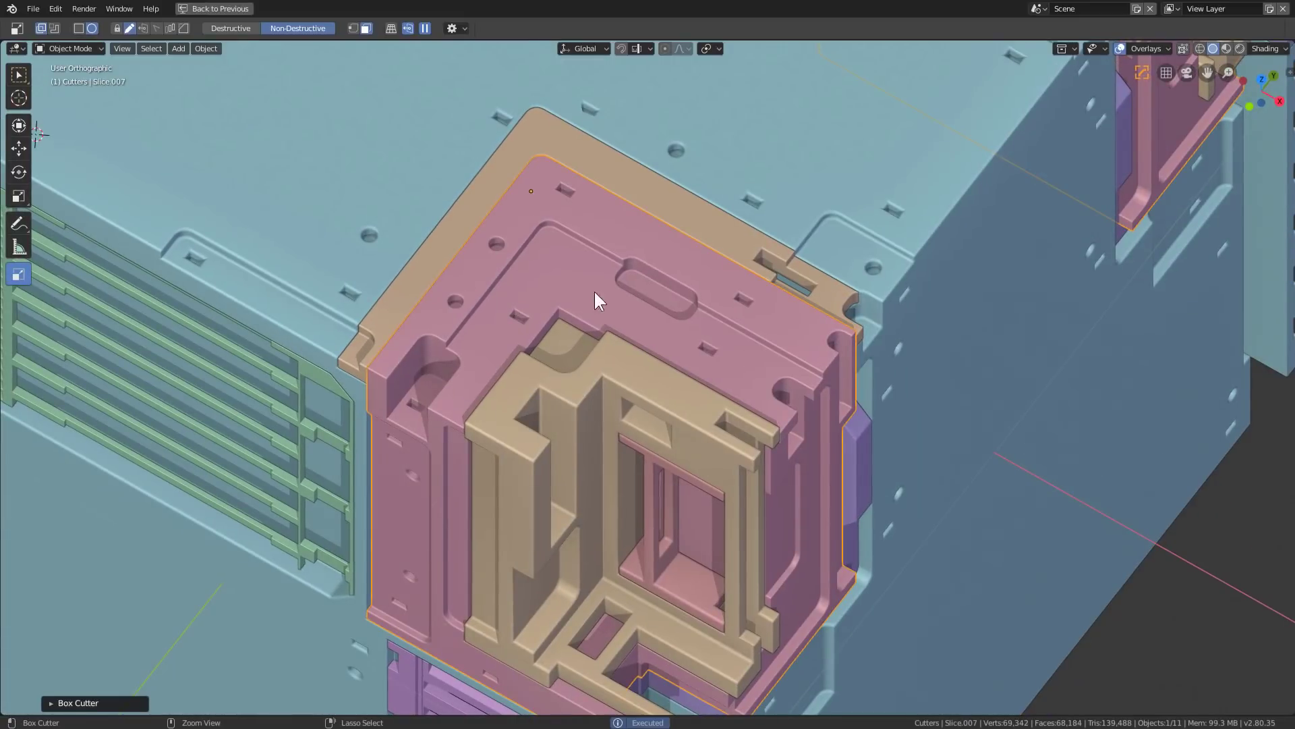
pyautogui.keyDown('ctrl'); pyautogui.click(636, 229); pyautogui.keyUp('ctrl')
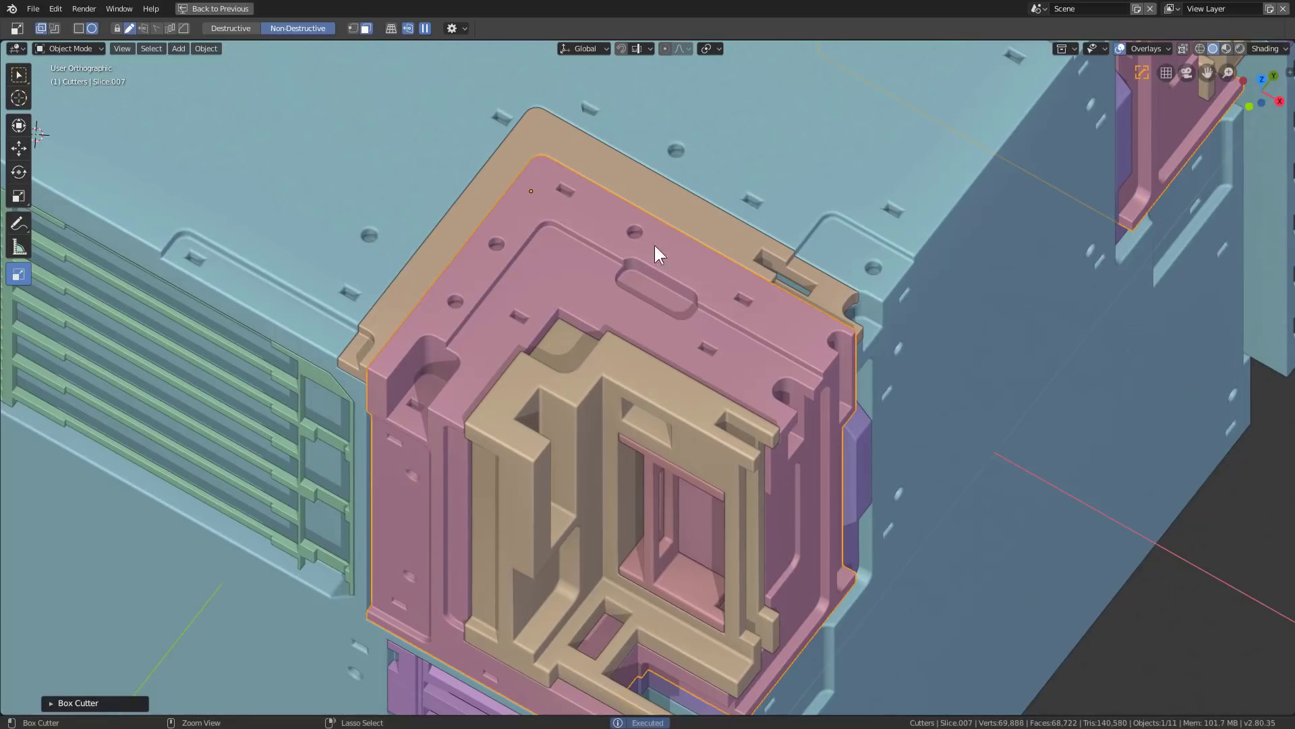
pyautogui.keyDown('ctrl'); pyautogui.click(541, 134); pyautogui.keyUp('ctrl')
pyautogui.scroll(-2, 695, 317)
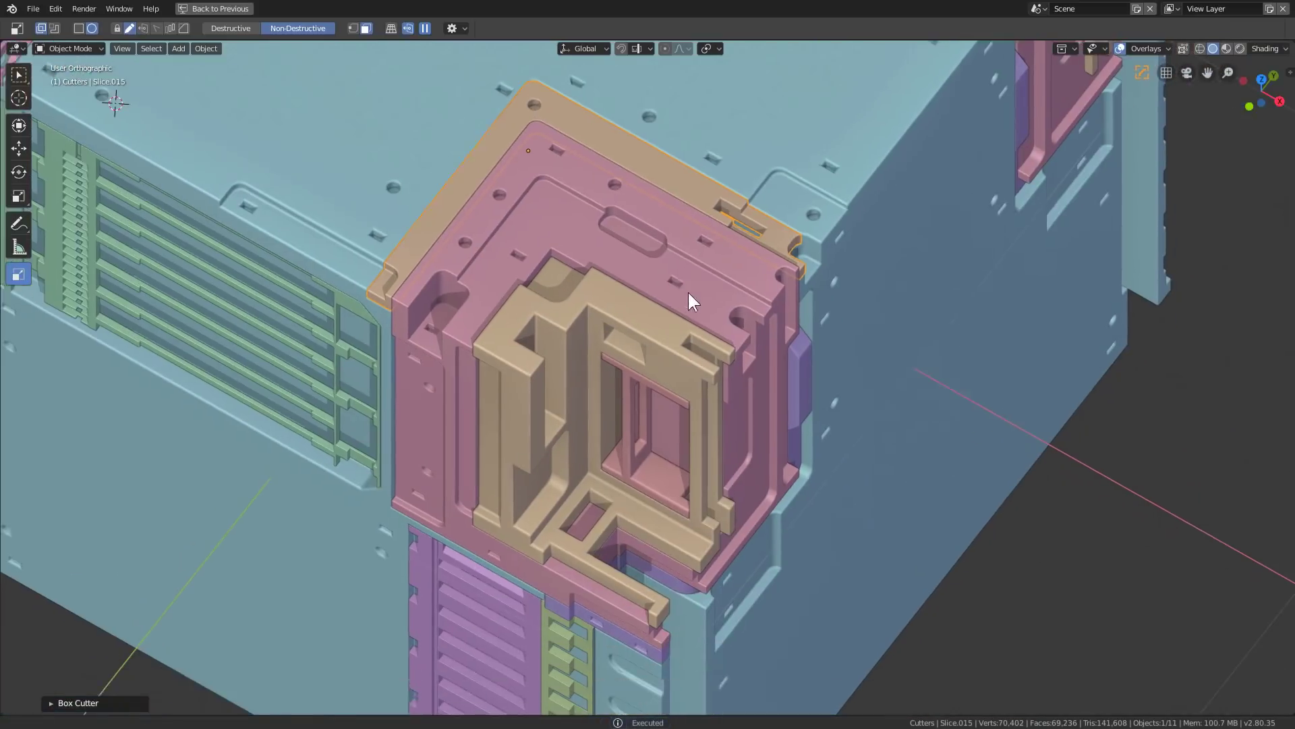
pyautogui.scroll(-2, 697, 383)
# Step: Switch the cutter shape to a box, place the 3D cursor on the top face and select the blue body
pyautogui.moveTo(700, 419); pyautogui.dragTo(690, 371, button='middle')
pyautogui.scroll(2, 711, 339)
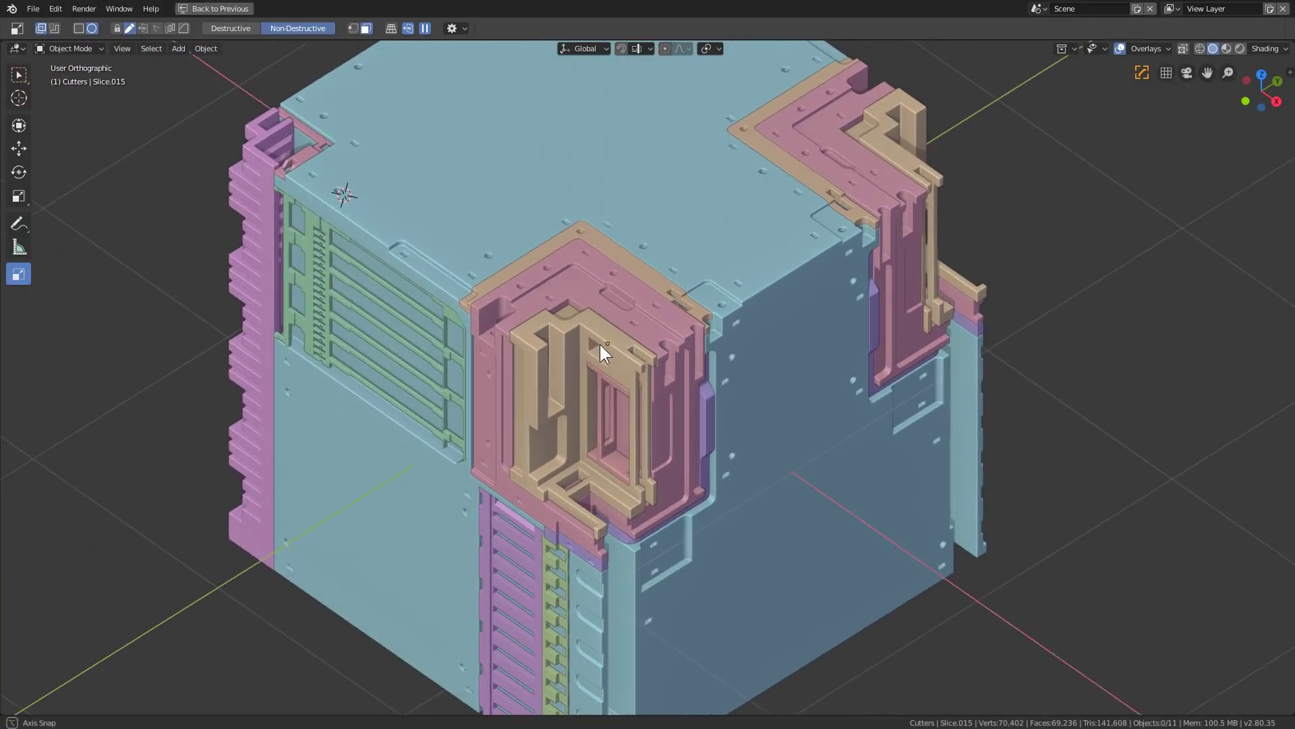
pyautogui.scroll(-2, 646, 374)
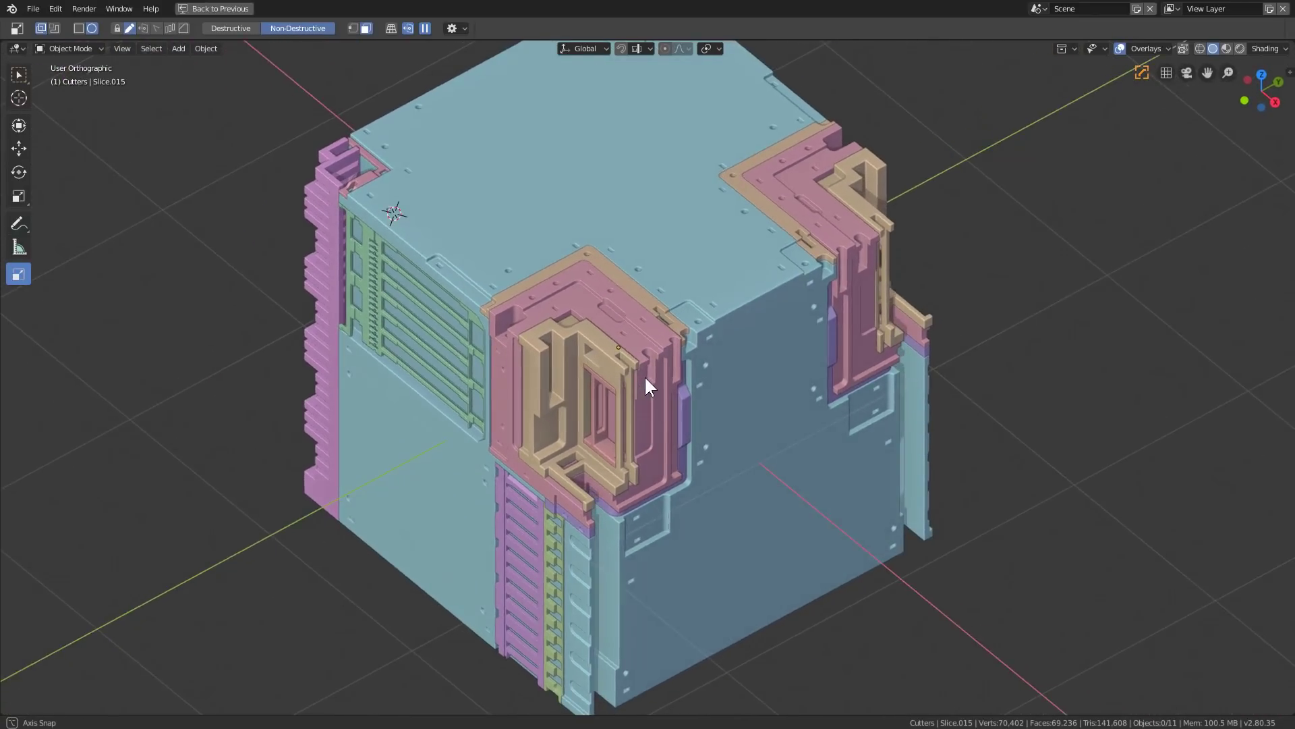
pyautogui.scroll(1, 647, 381)
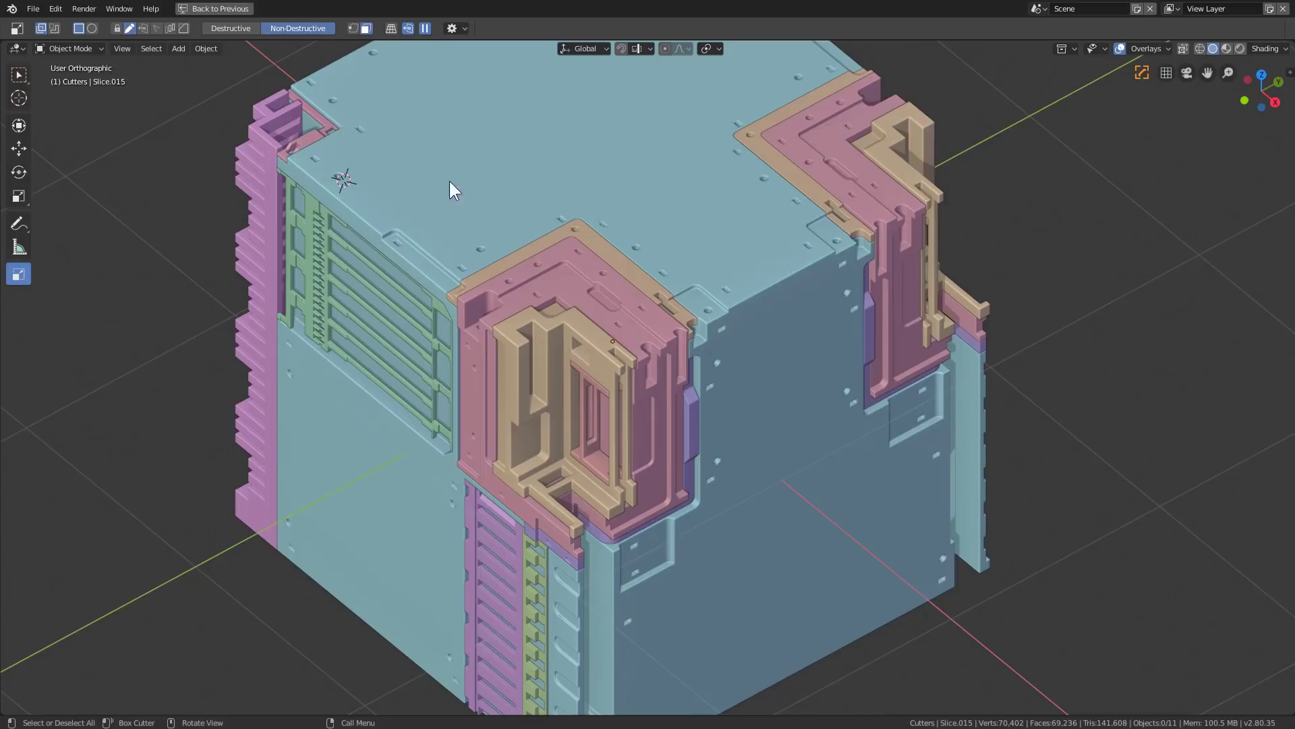
pyautogui.scroll(-1, 697, 406)
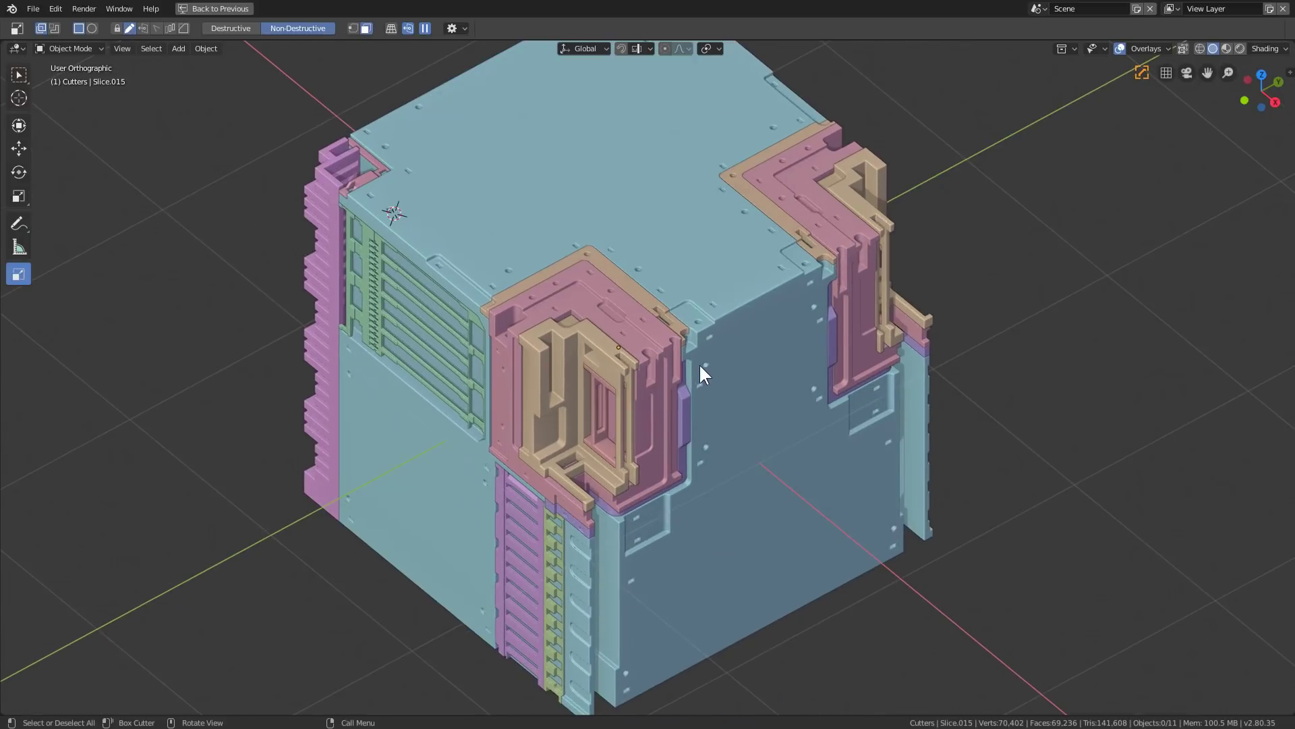
pyautogui.keyDown('shift'); pyautogui.rightClick(597, 204); pyautogui.keyUp('shift')
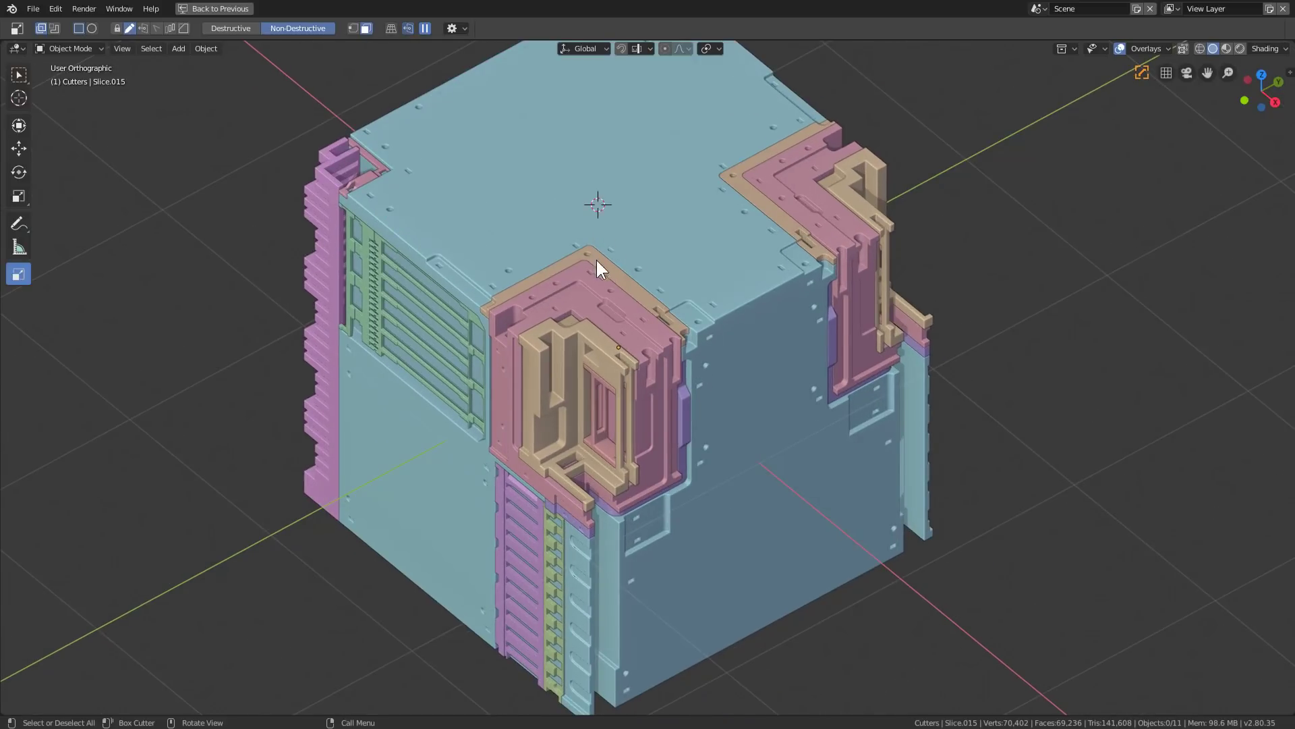
pyautogui.click(608, 223)
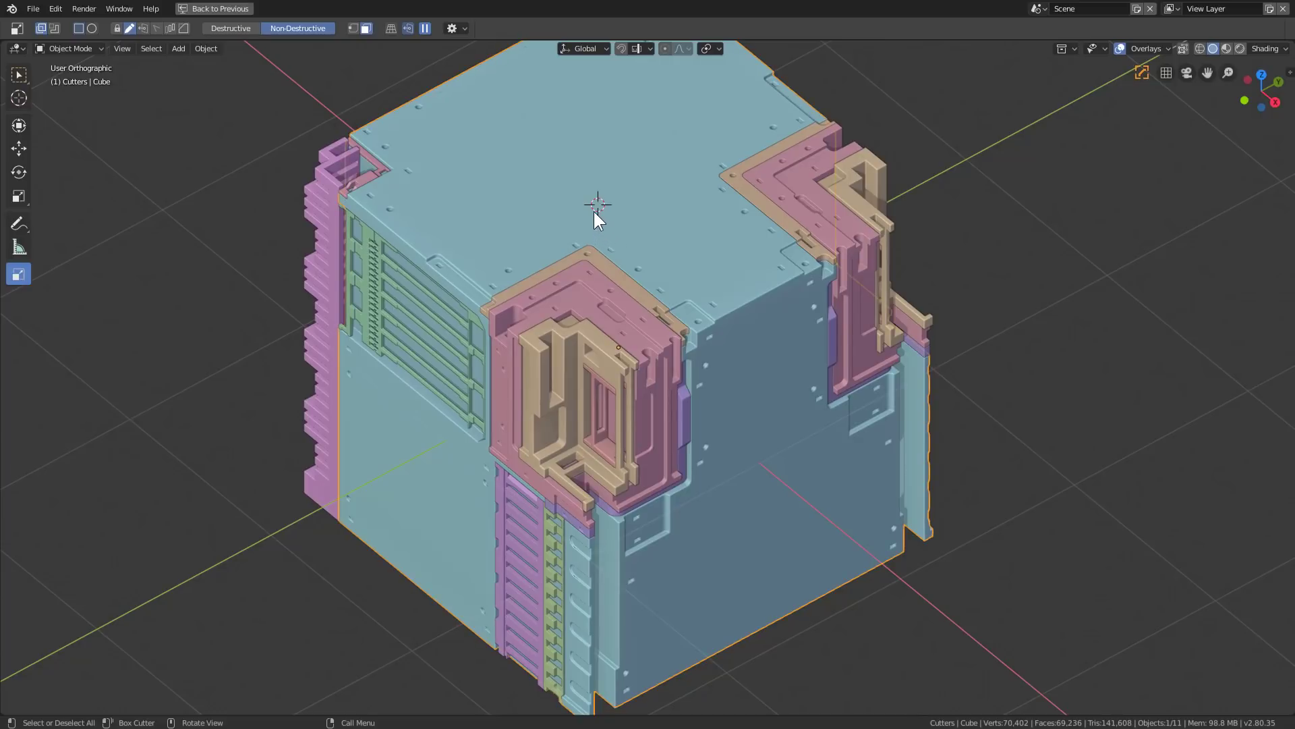
# Step: Set the box to draw from its corner and extrude a slice box around the whole corner block
pyautogui.moveTo(570, 330); pyautogui.dragTo(586, 364)
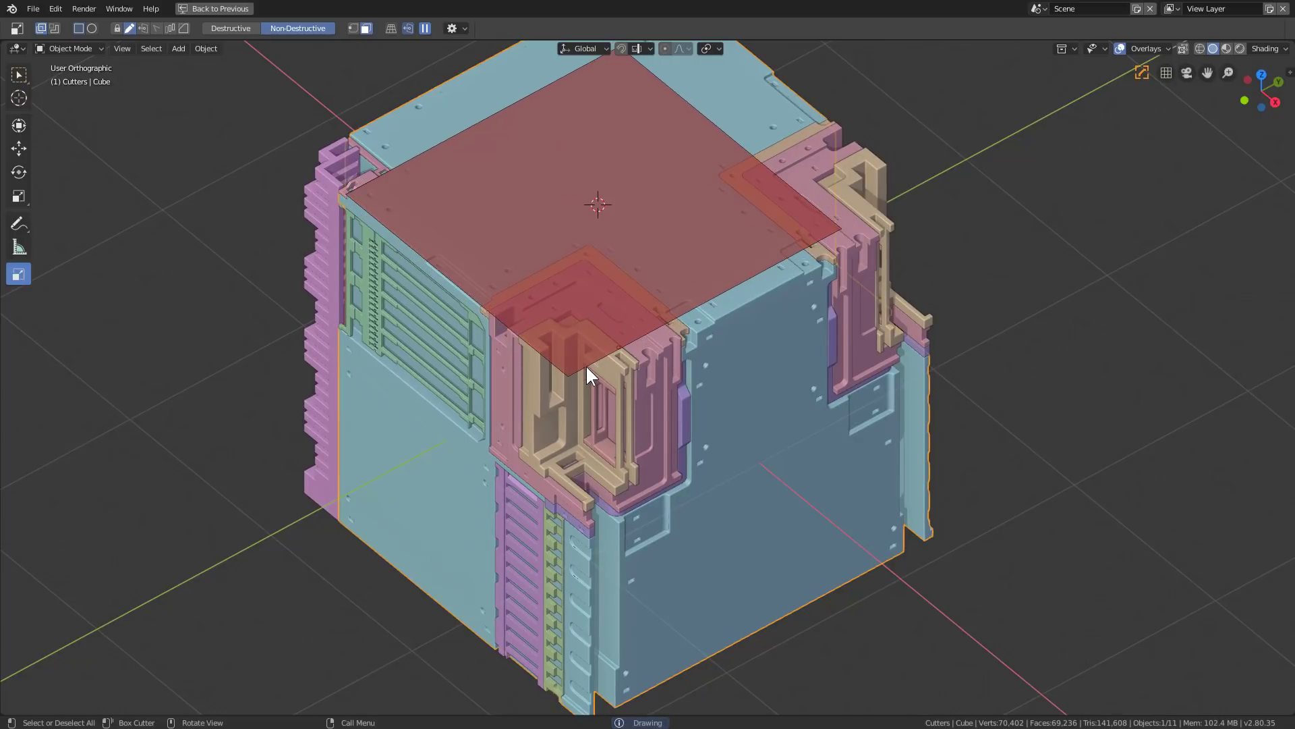
pyautogui.rightClick(585, 364)
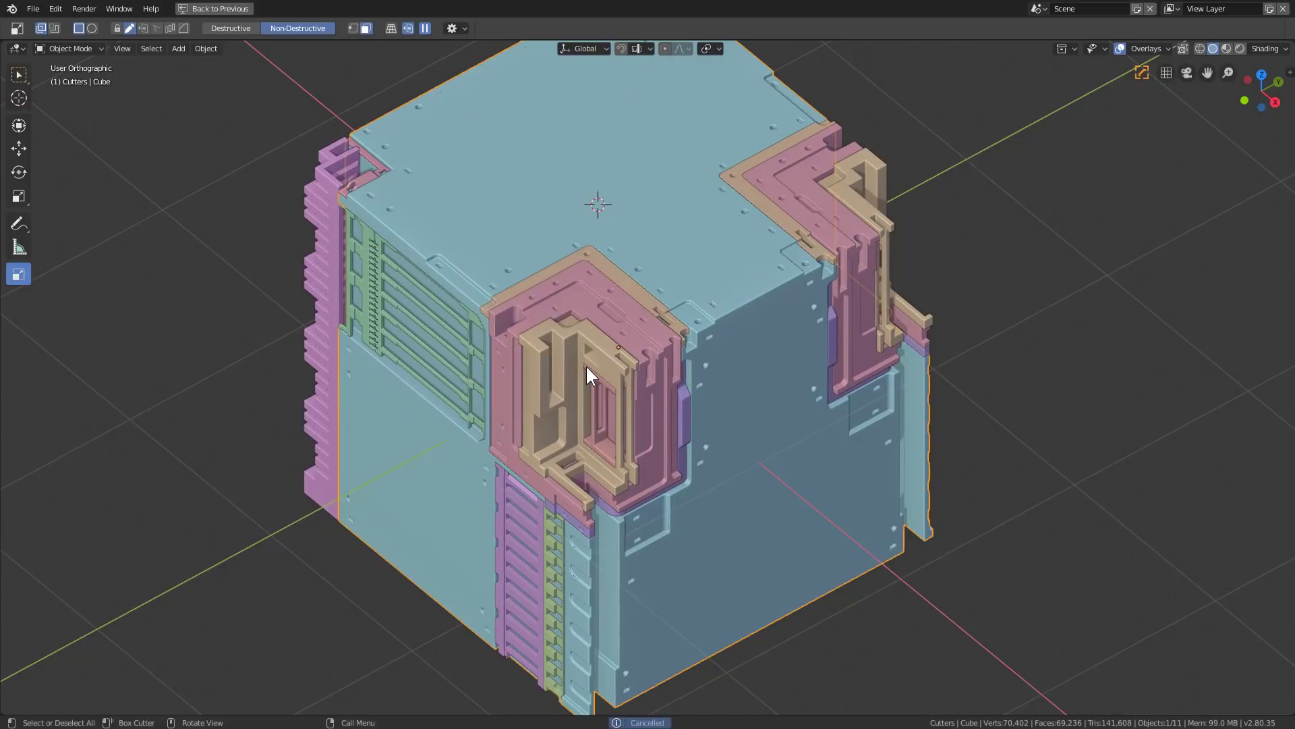
pyautogui.click(353, 28)
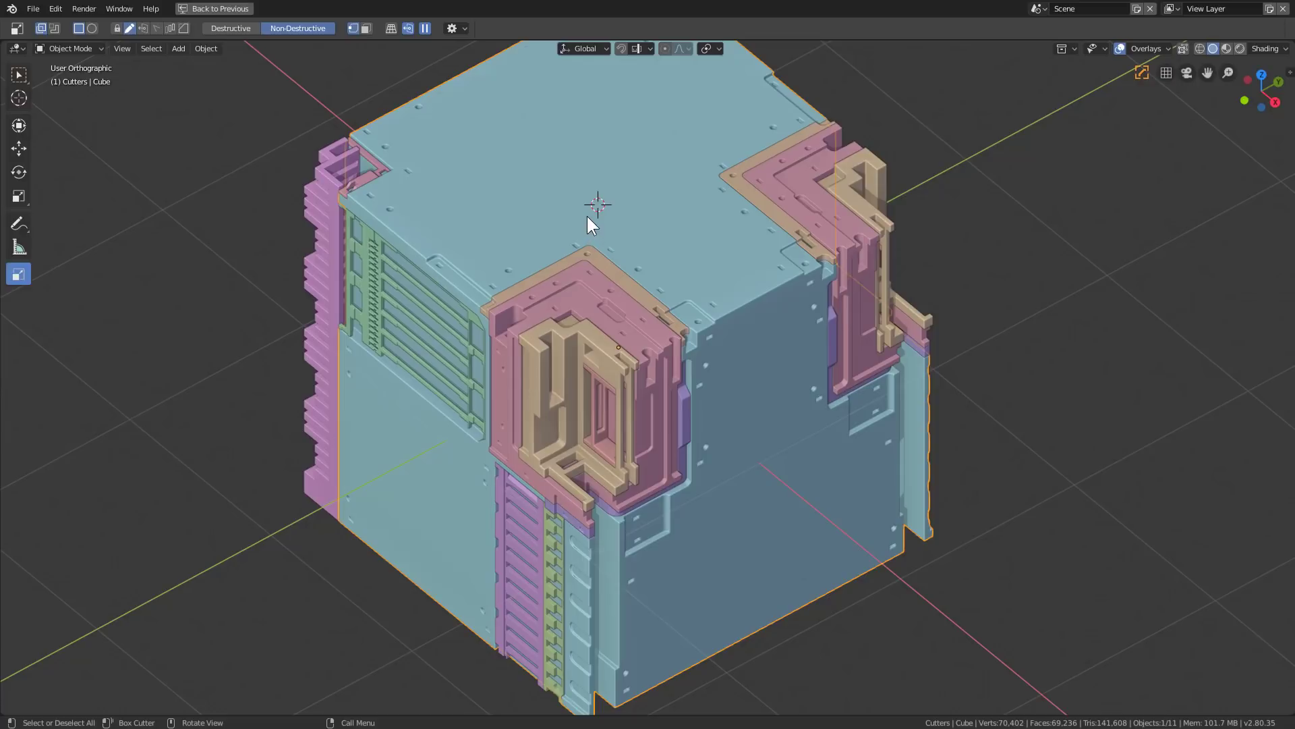
pyautogui.moveTo(612, 302)
pyautogui.mouseDown()
pyautogui.moveTo(651, 382)
pyautogui.moveTo(622, 472)
pyautogui.mouseUp()
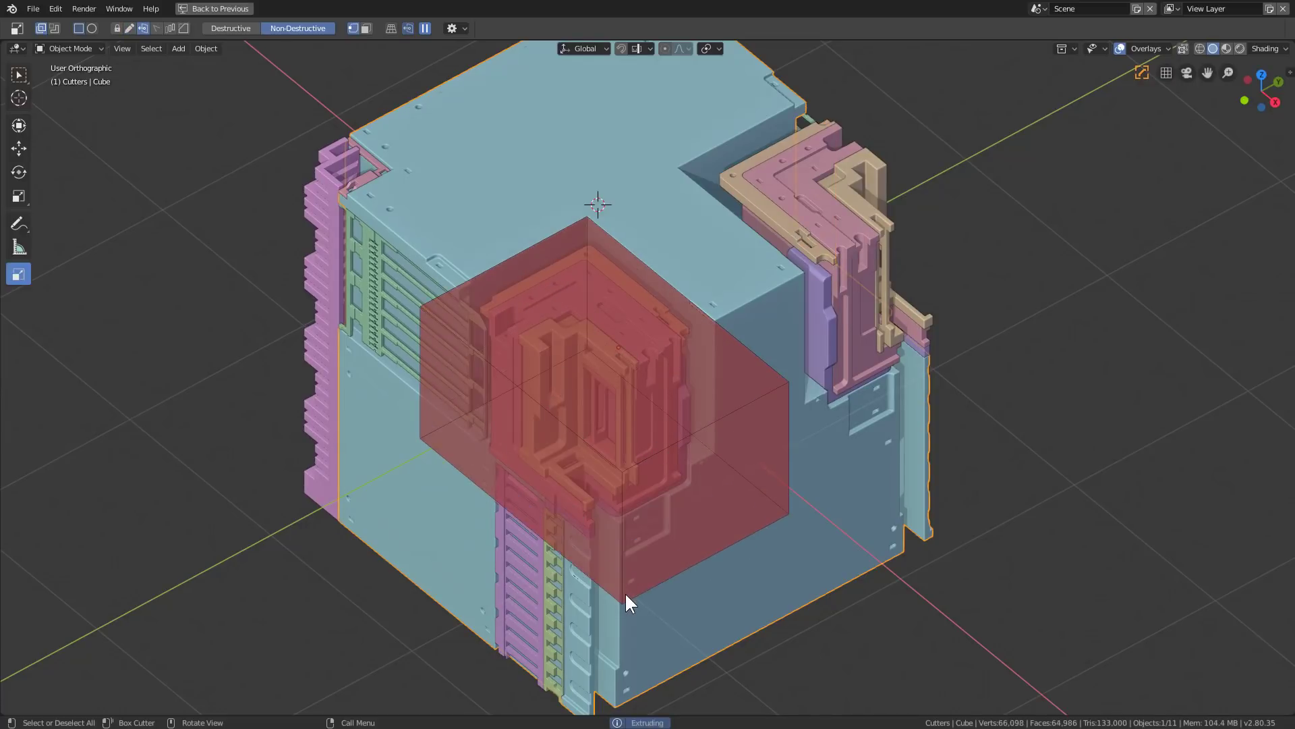
pyautogui.click(625, 624)
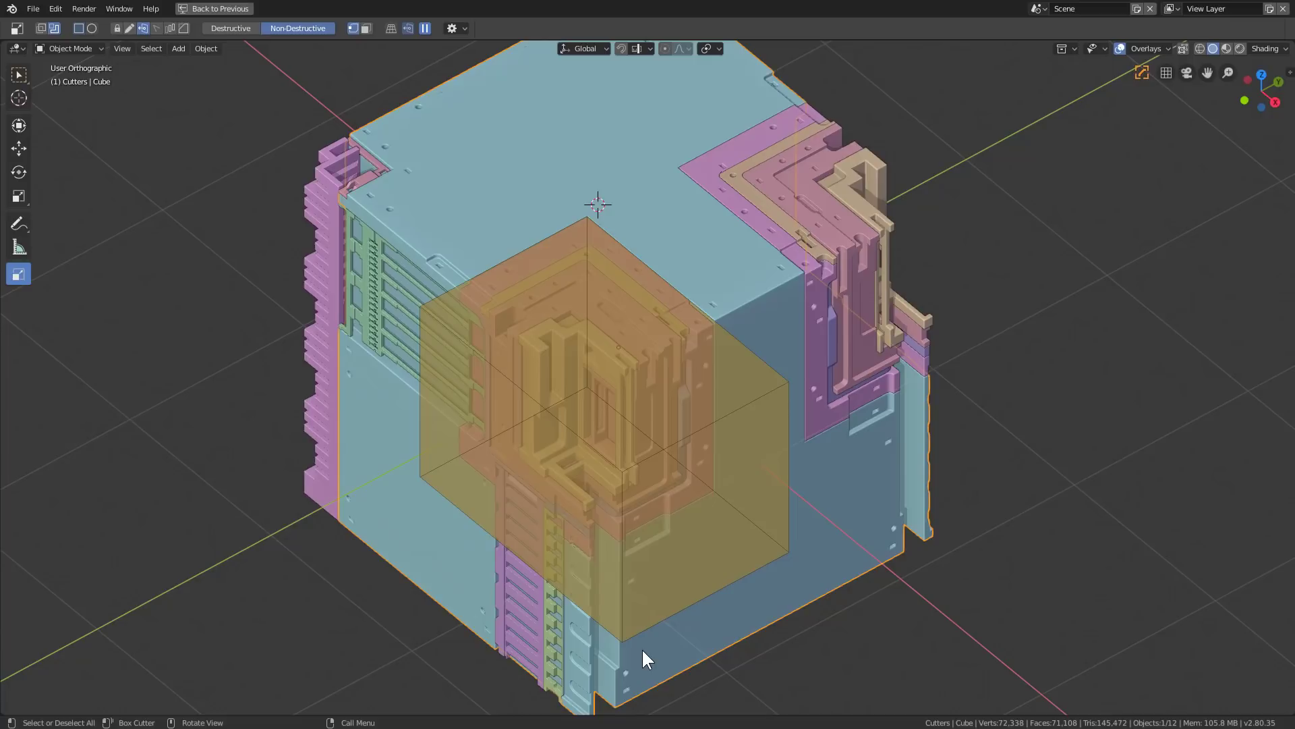
# Step: Lock the slice box's shape and examine its fit around the corner block from above, the sides and the front view
pyautogui.press('Tab')
pyautogui.scroll(4, 637, 380)
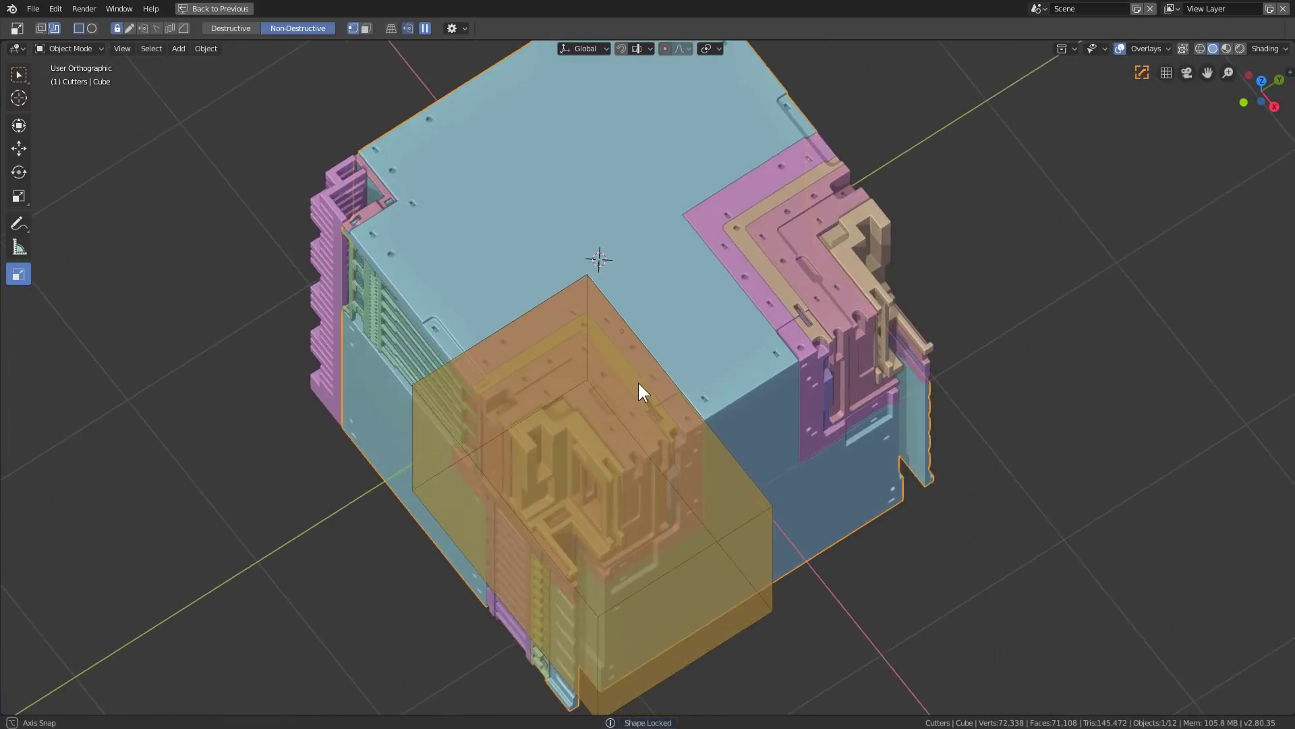
pyautogui.scroll(2, 499, 140)
pyautogui.scroll(5, 503, 144)
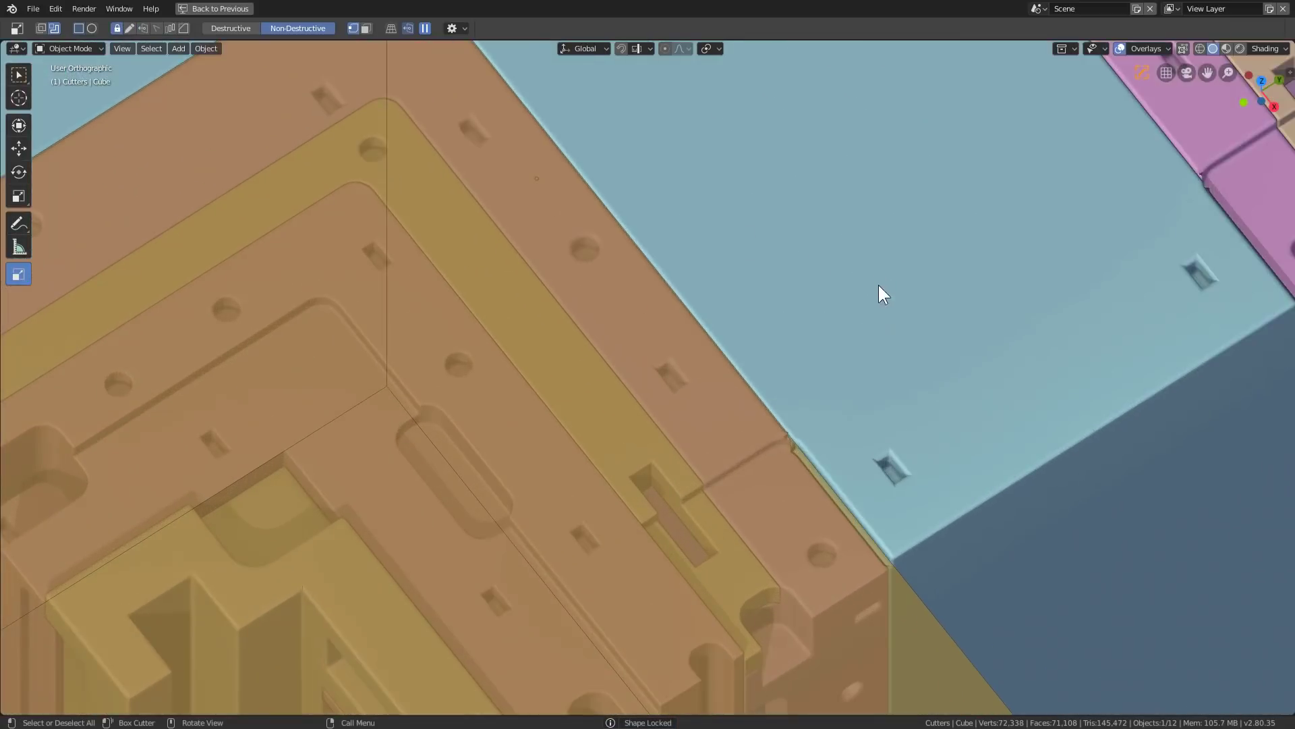
pyautogui.scroll(-8, 830, 435)
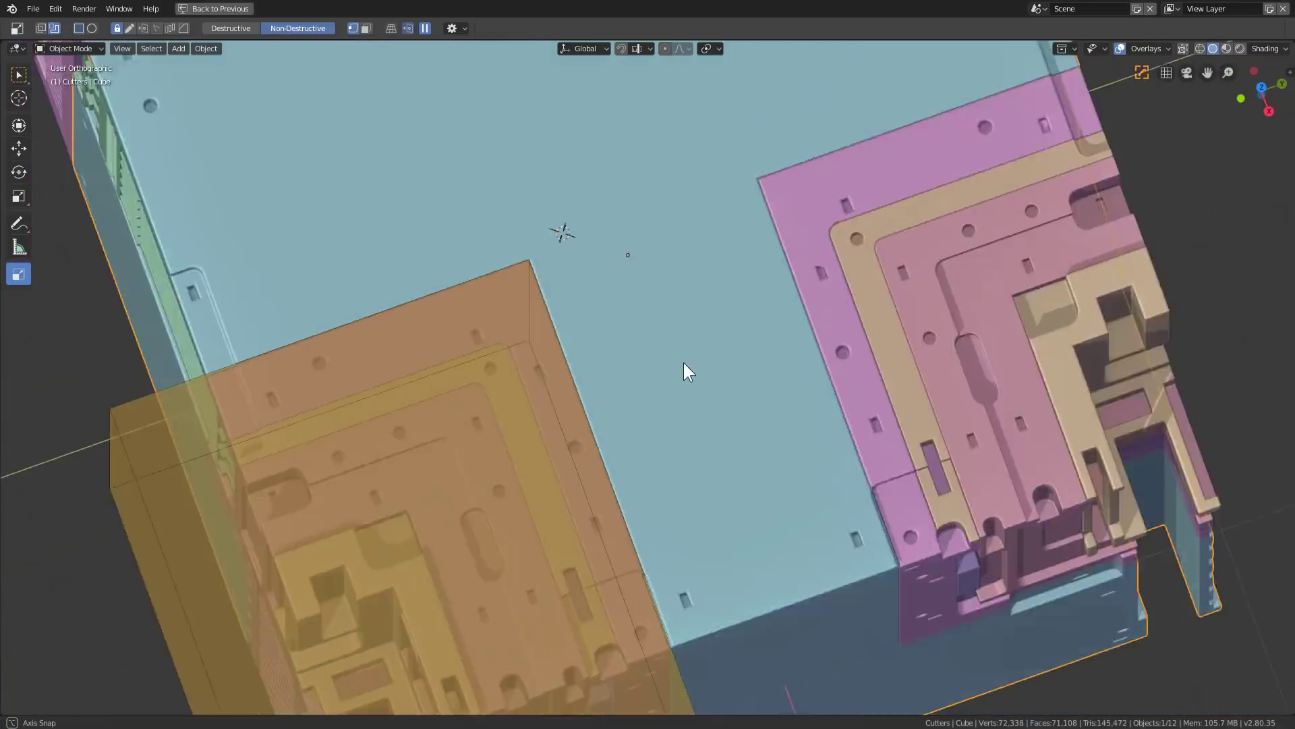
pyautogui.moveTo(683, 363); pyautogui.dragTo(578, 175, button='middle')
pyautogui.scroll(-4, 607, 209)
pyautogui.moveTo(653, 265); pyautogui.dragTo(749, 358, button='middle')
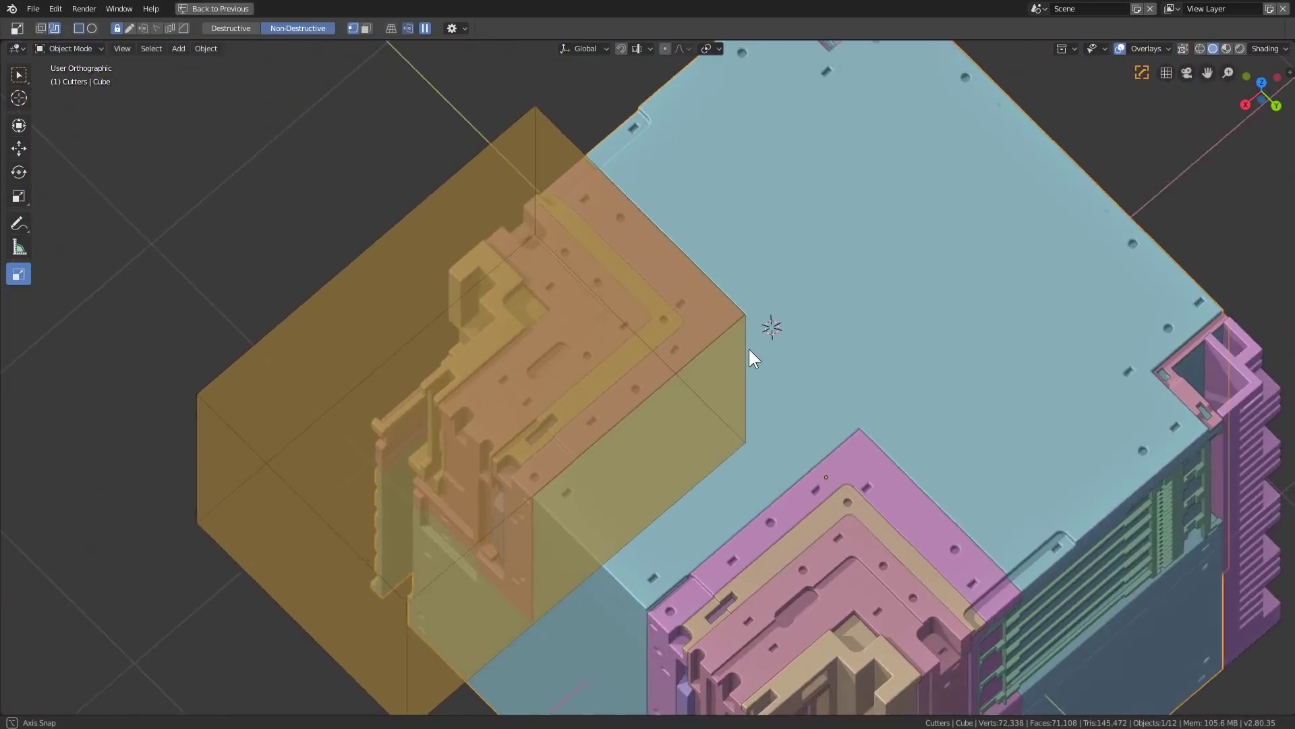
pyautogui.scroll(5, 527, 287)
pyautogui.moveTo(635, 371); pyautogui.dragTo(895, 247, button='middle')
pyautogui.scroll(-4, 887, 265)
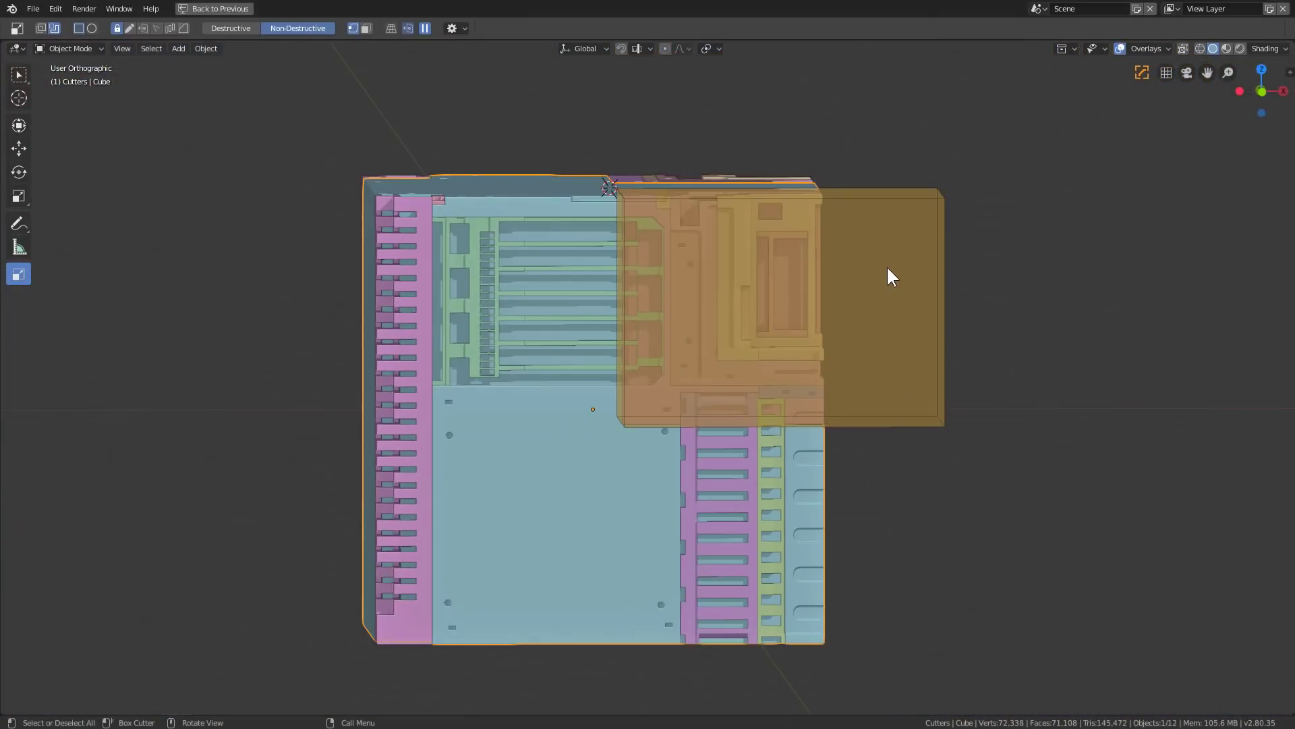
pyautogui.scroll(3, 887, 265)
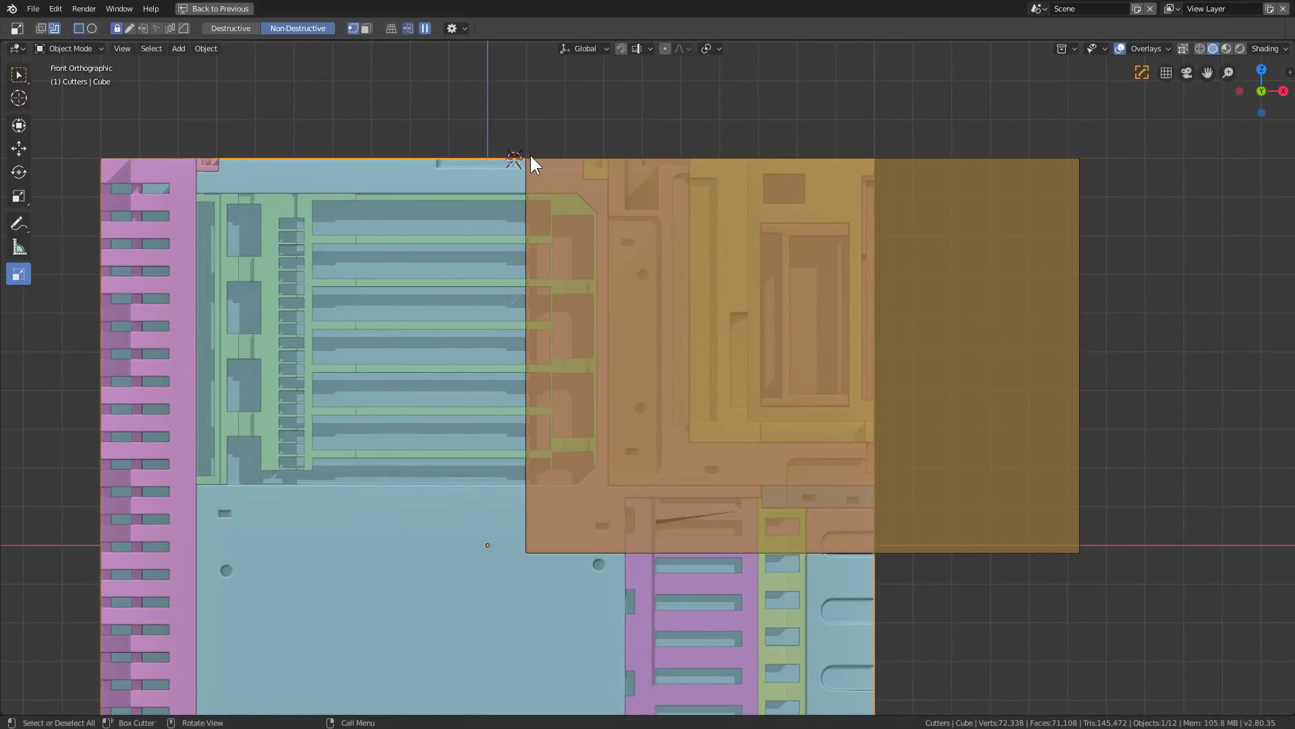
# Step: Try to apply the locked slice box to the blue body and undo the cut
pyautogui.click(531, 157)
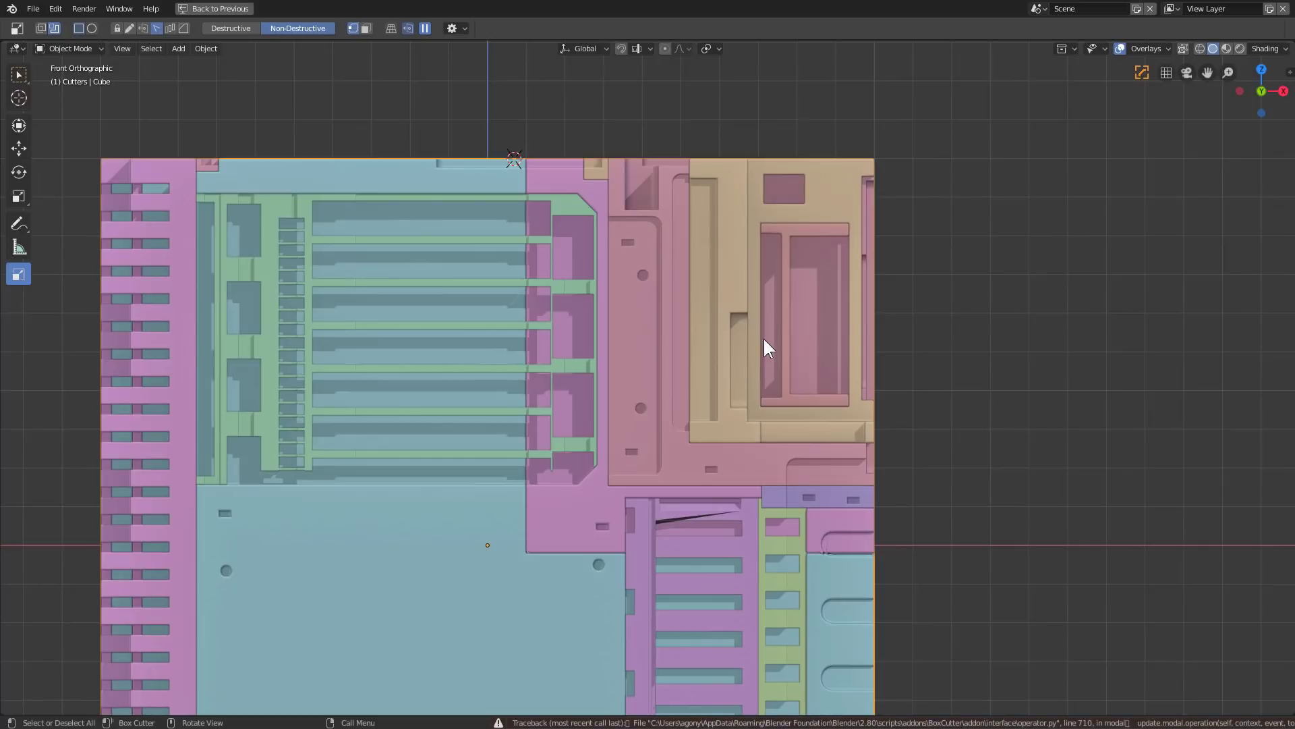
pyautogui.moveTo(757, 343); pyautogui.dragTo(730, 360, button='middle')
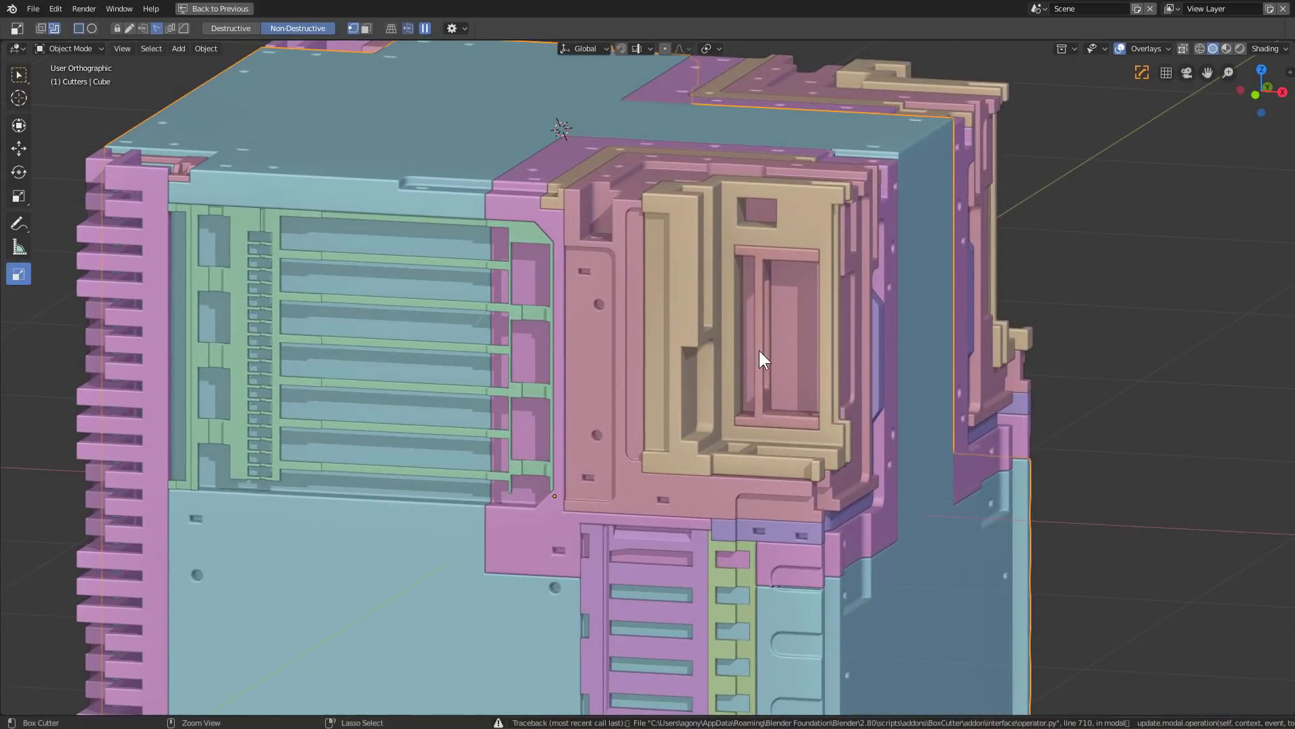
pyautogui.hotkey('ctrl', 'z')
# Step: Redraw the slice box from the top face around the corner block and slice a separate panel out of the blue body
pyautogui.moveTo(743, 324); pyautogui.dragTo(659, 221, button='middle')
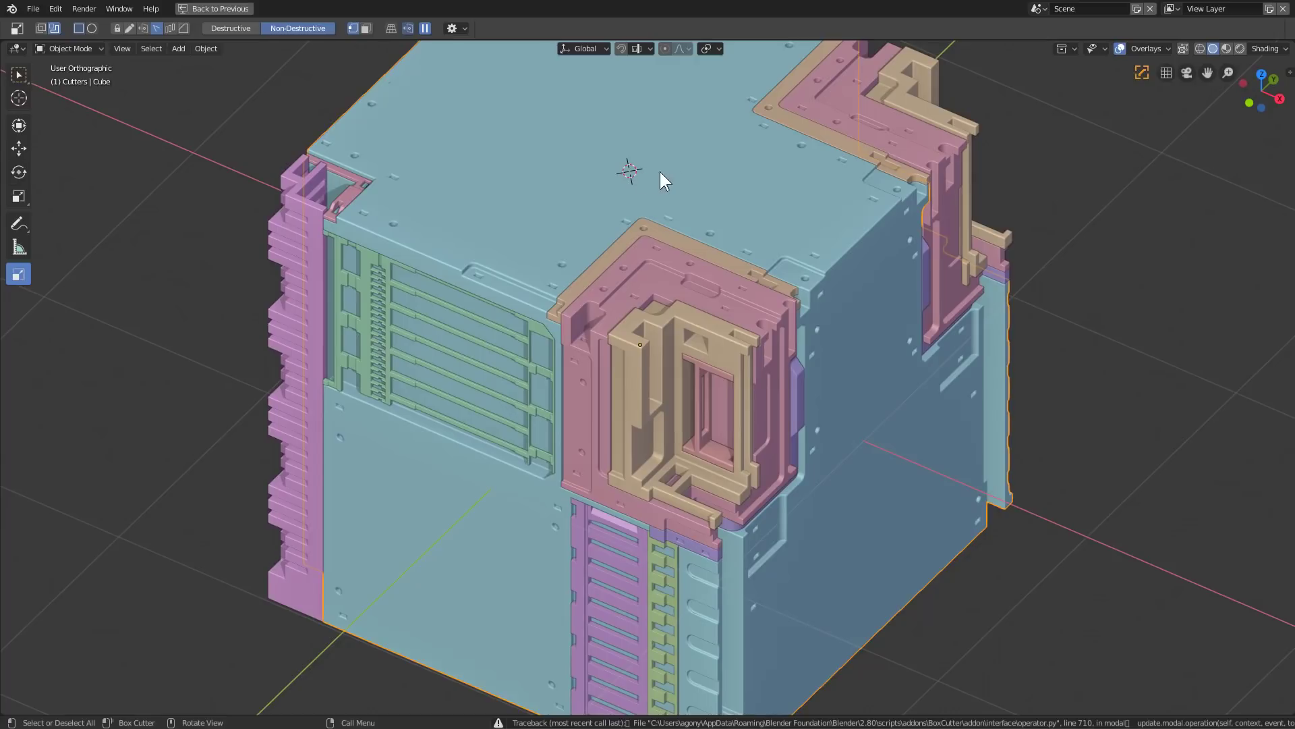
pyautogui.moveTo(685, 371); pyautogui.dragTo(727, 453)
pyautogui.moveTo(732, 556); pyautogui.dragTo(730, 533, button='middle')
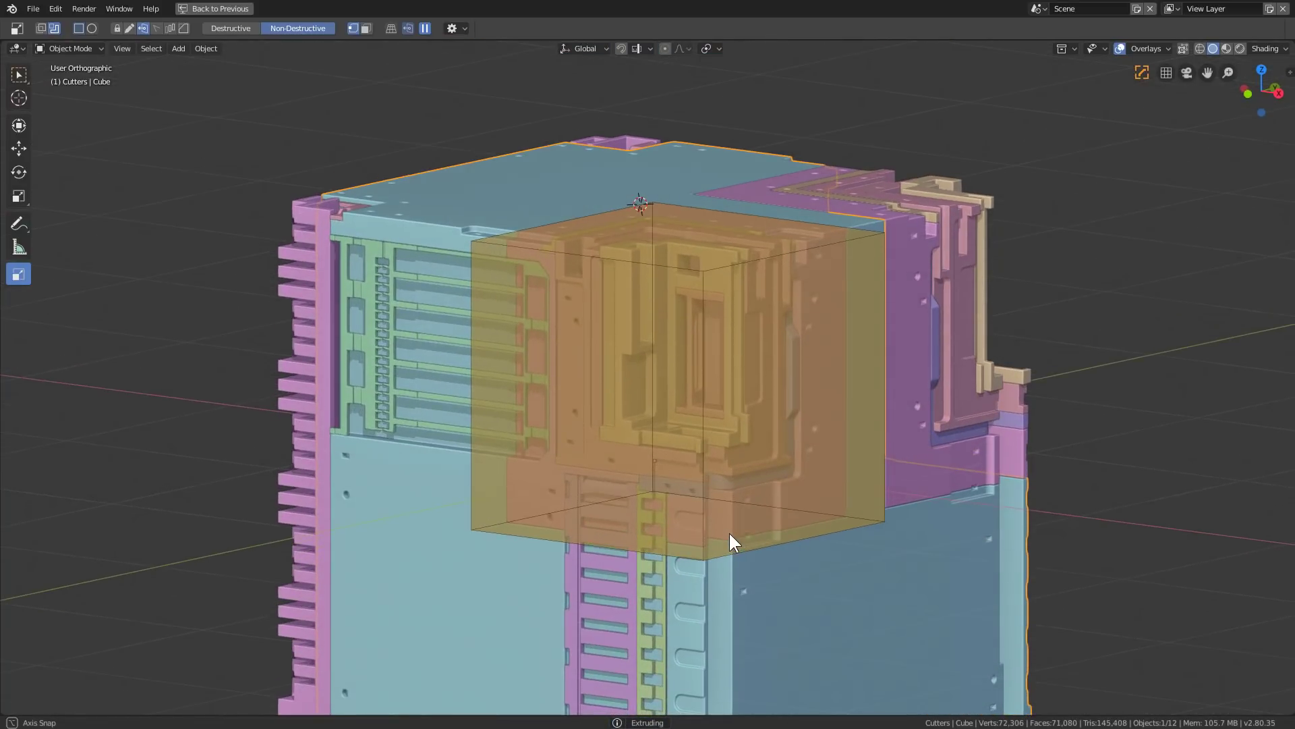
pyautogui.click(730, 533)
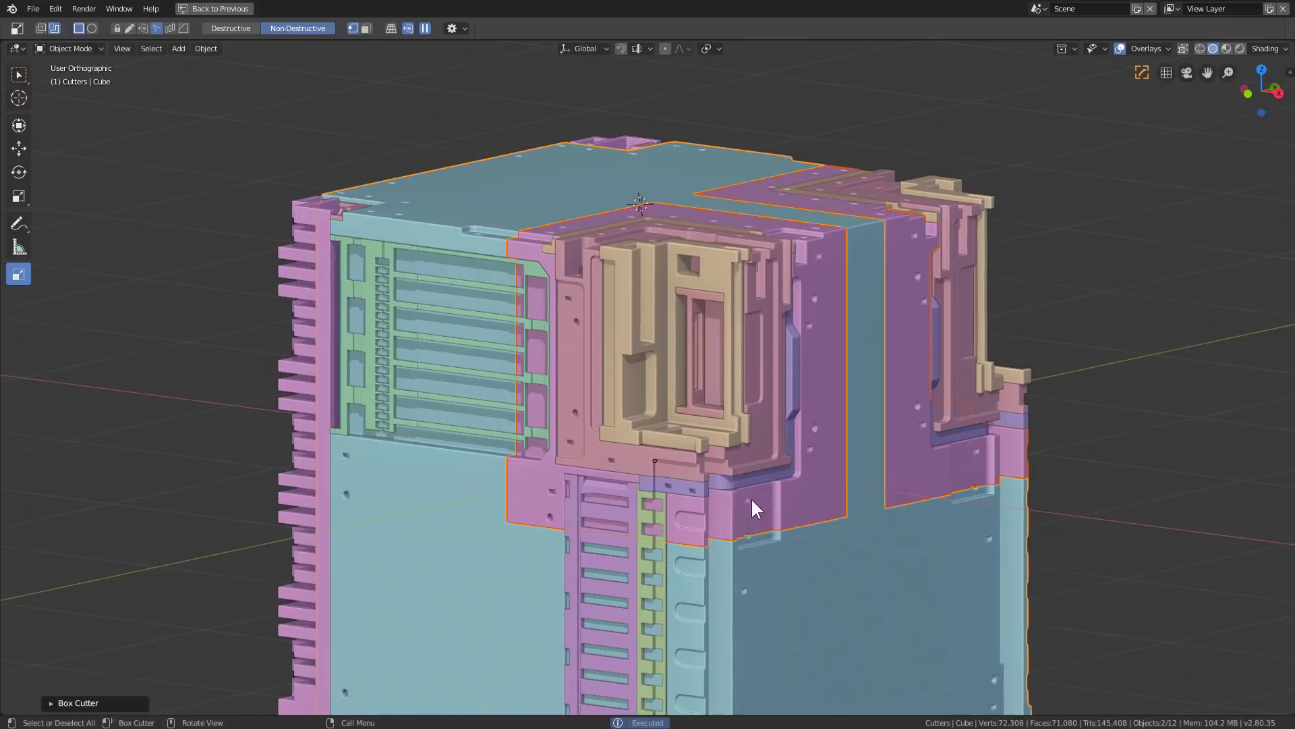
# Step: Select only the newly sliced panel and cut a long, narrow box recess along its vertical edge beside the blue gap
pyautogui.moveTo(751, 496); pyautogui.dragTo(799, 358, button='middle')
pyautogui.hotkey('alt', 'a')
pyautogui.click(788, 365)
pyautogui.scroll(3, 799, 358)
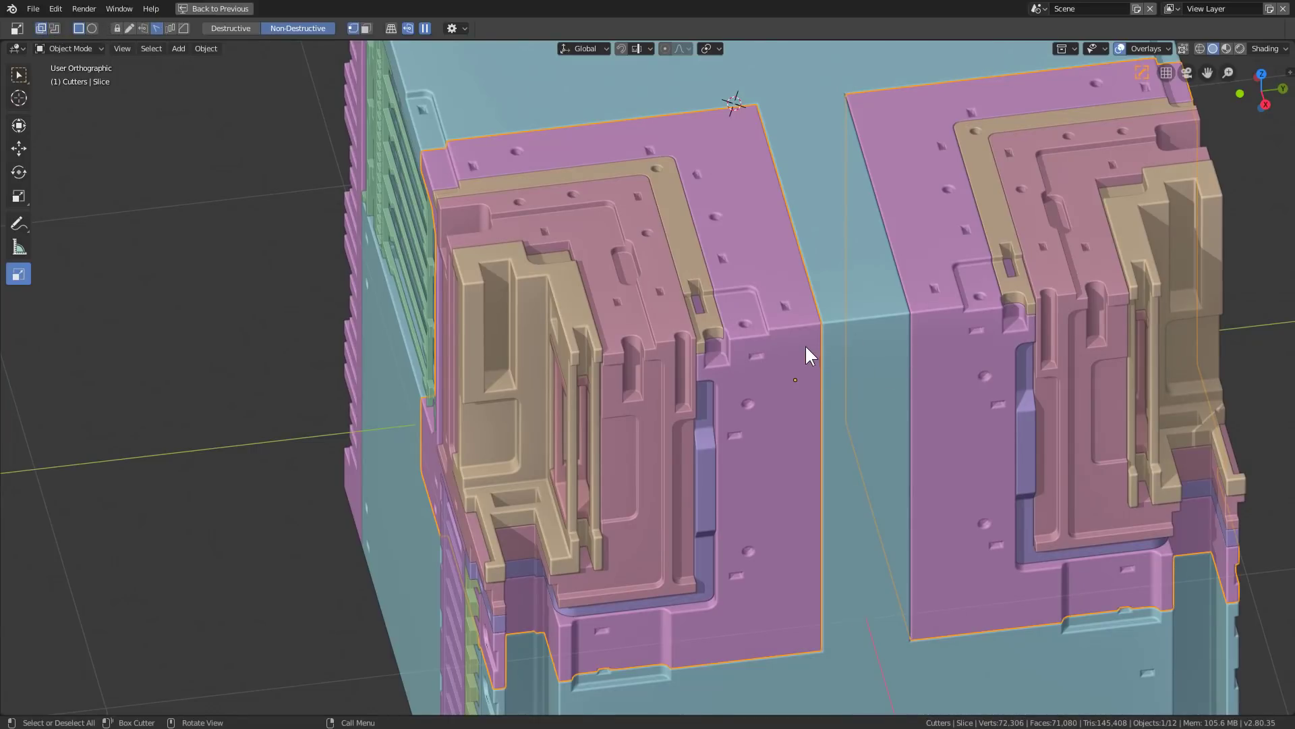
pyautogui.moveTo(806, 345)
pyautogui.mouseDown()
pyautogui.moveTo(835, 390)
pyautogui.moveTo(856, 561)
pyautogui.moveTo(849, 639)
pyautogui.moveTo(851, 623)
pyautogui.mouseUp()
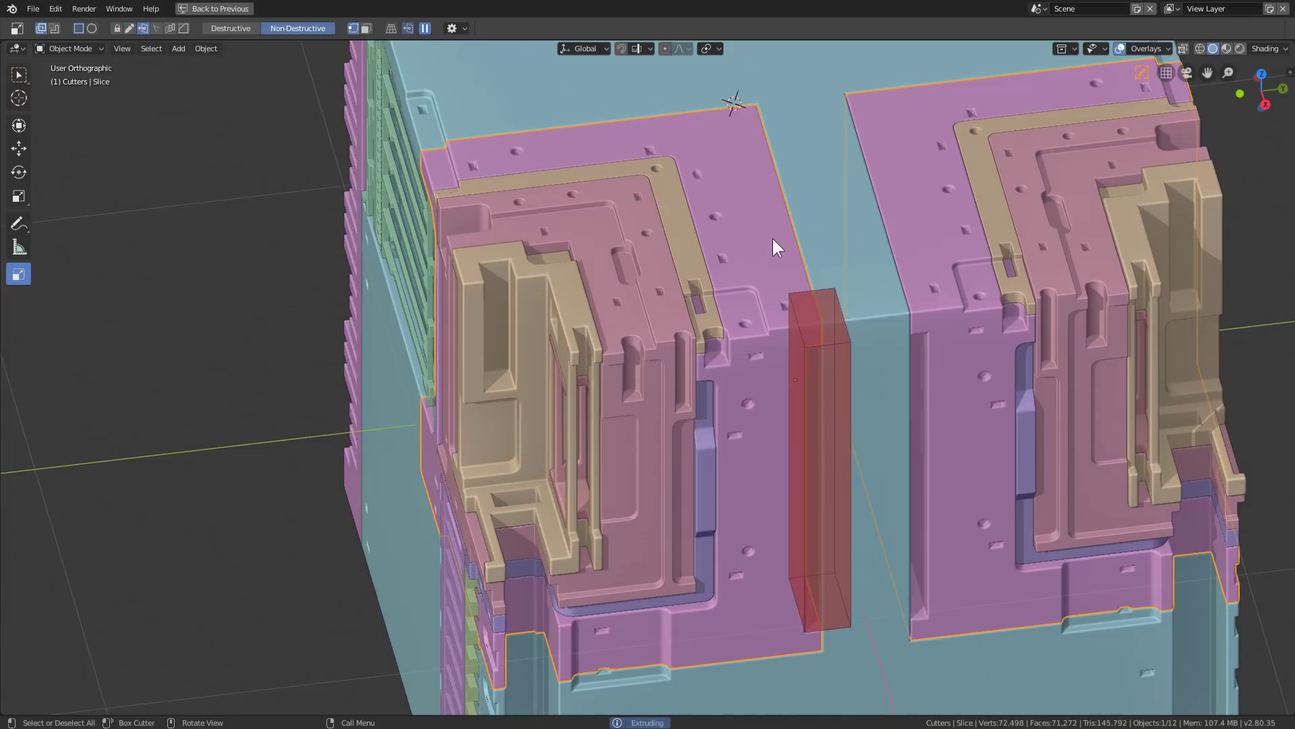
pyautogui.moveTo(665, 96); pyautogui.dragTo(683, 129, button='middle')
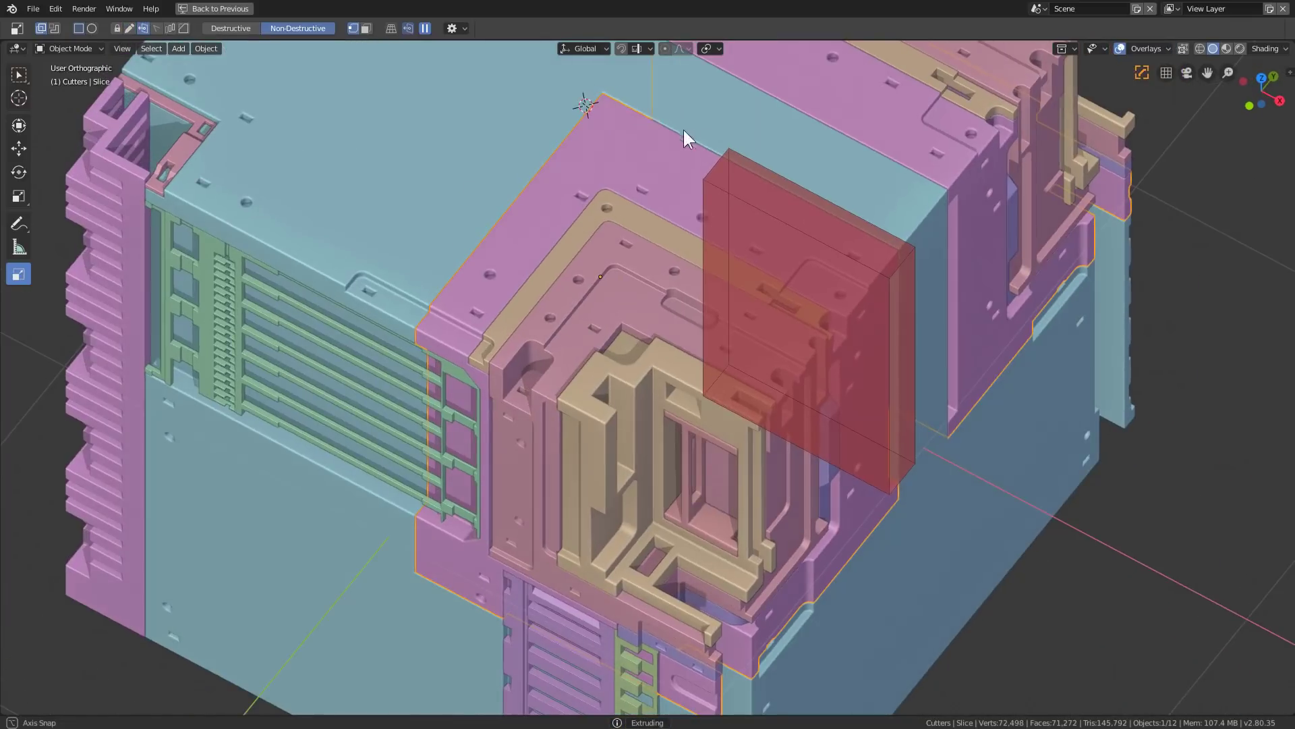
pyautogui.click(533, 98)
# Step: Cut small box notches at the upper and lower ends of the recess on the sliced panel's vertical edge
pyautogui.moveTo(954, 387); pyautogui.dragTo(840, 357, button='middle')
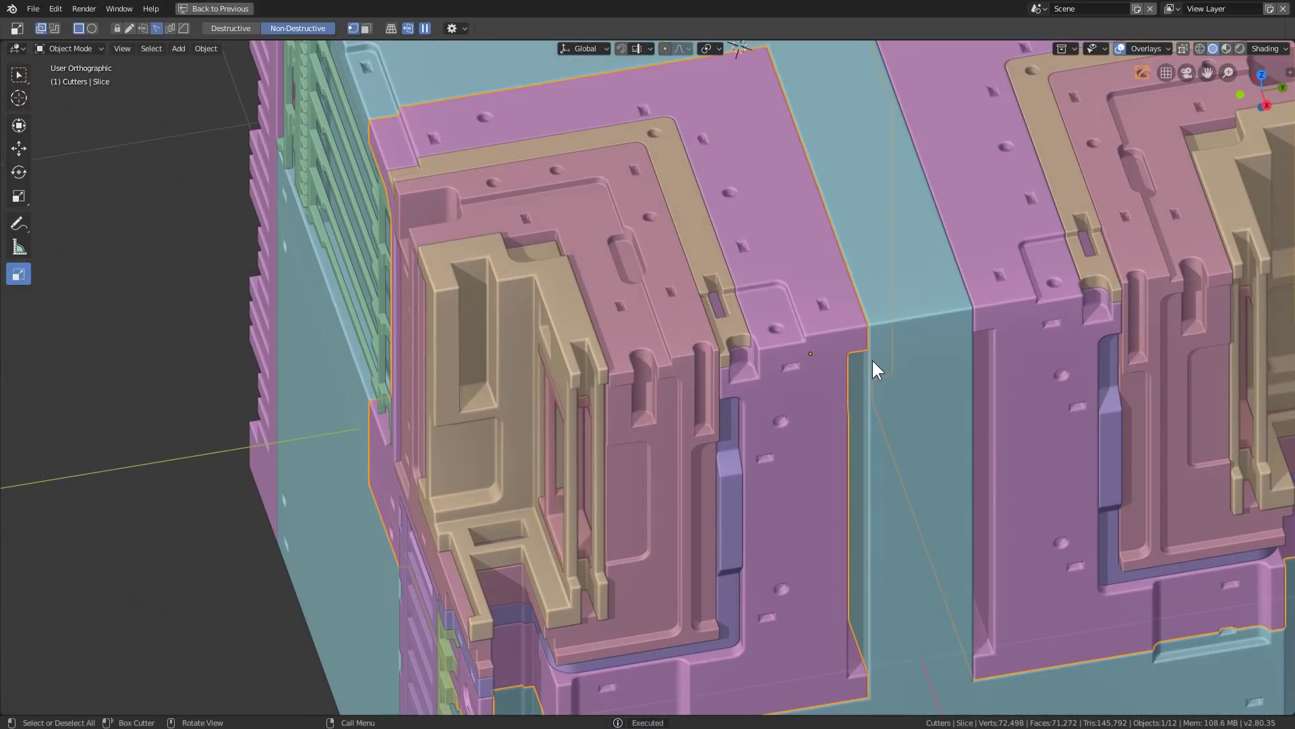
pyautogui.click(872, 358)
pyautogui.scroll(3, 836, 355)
pyautogui.moveTo(853, 347); pyautogui.dragTo(889, 358)
pyautogui.scroll(-4, 844, 405)
pyautogui.scroll(3, 705, 580)
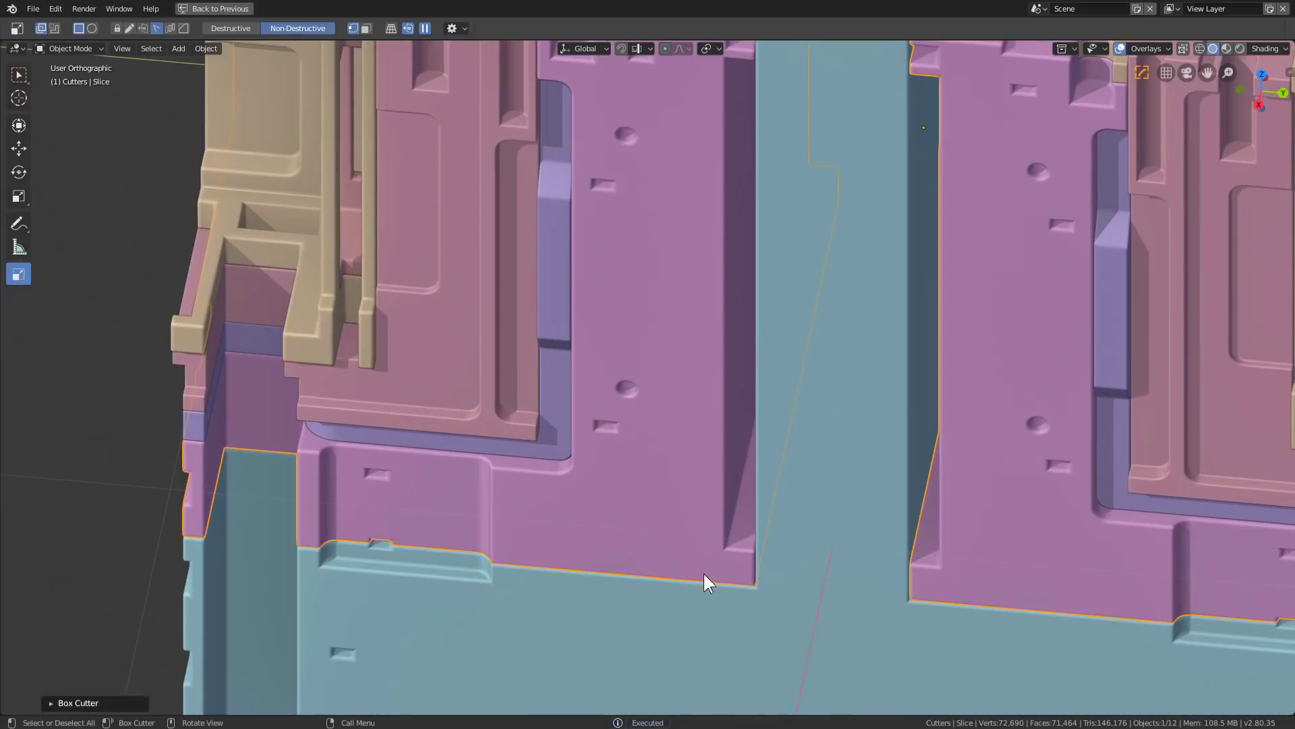
pyautogui.moveTo(727, 560)
pyautogui.mouseDown()
pyautogui.moveTo(749, 577)
pyautogui.moveTo(785, 576)
pyautogui.mouseUp()
# Step: Cut two more small notches along the sliced panel's recessed vertical edge, one in its upper and one in its lower part
pyautogui.scroll(-4, 731, 514)
pyautogui.moveTo(732, 514); pyautogui.dragTo(779, 294, button='middle')
pyautogui.scroll(3, 778, 294)
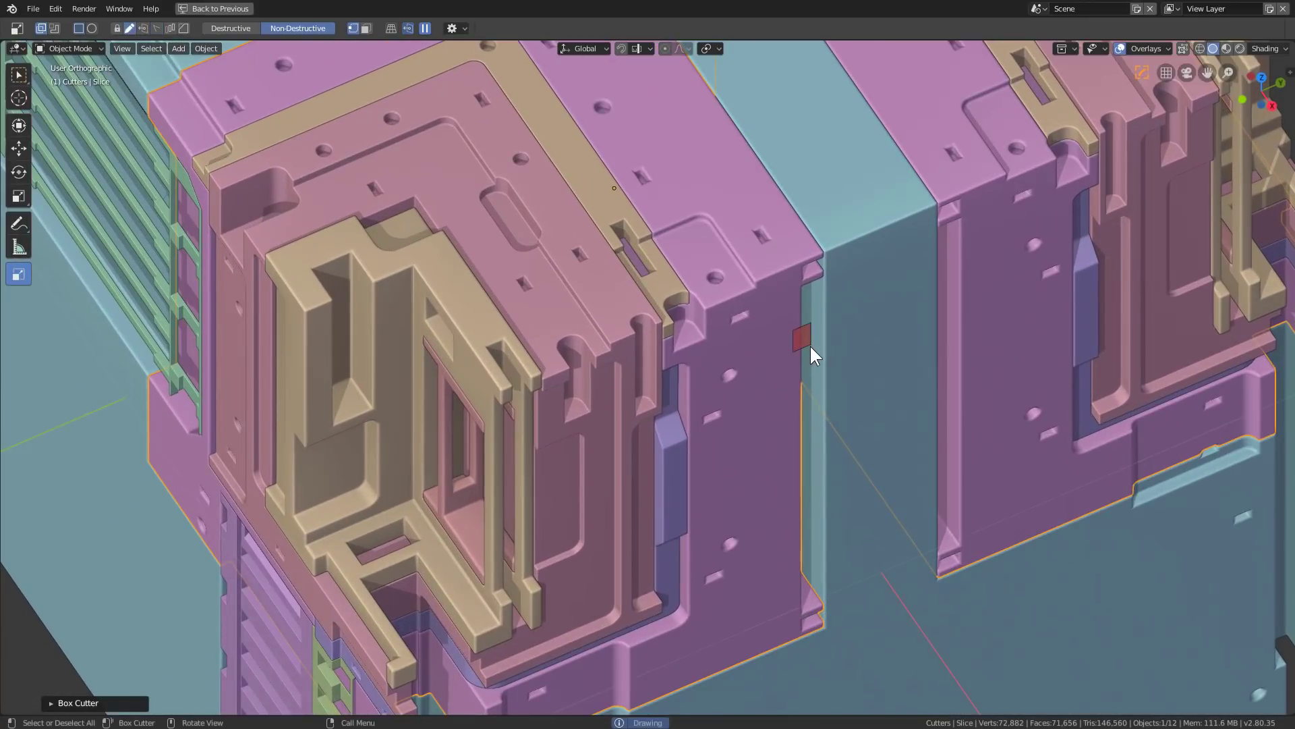
pyautogui.scroll(-3, 812, 352)
pyautogui.moveTo(812, 352); pyautogui.dragTo(673, 386, button='middle')
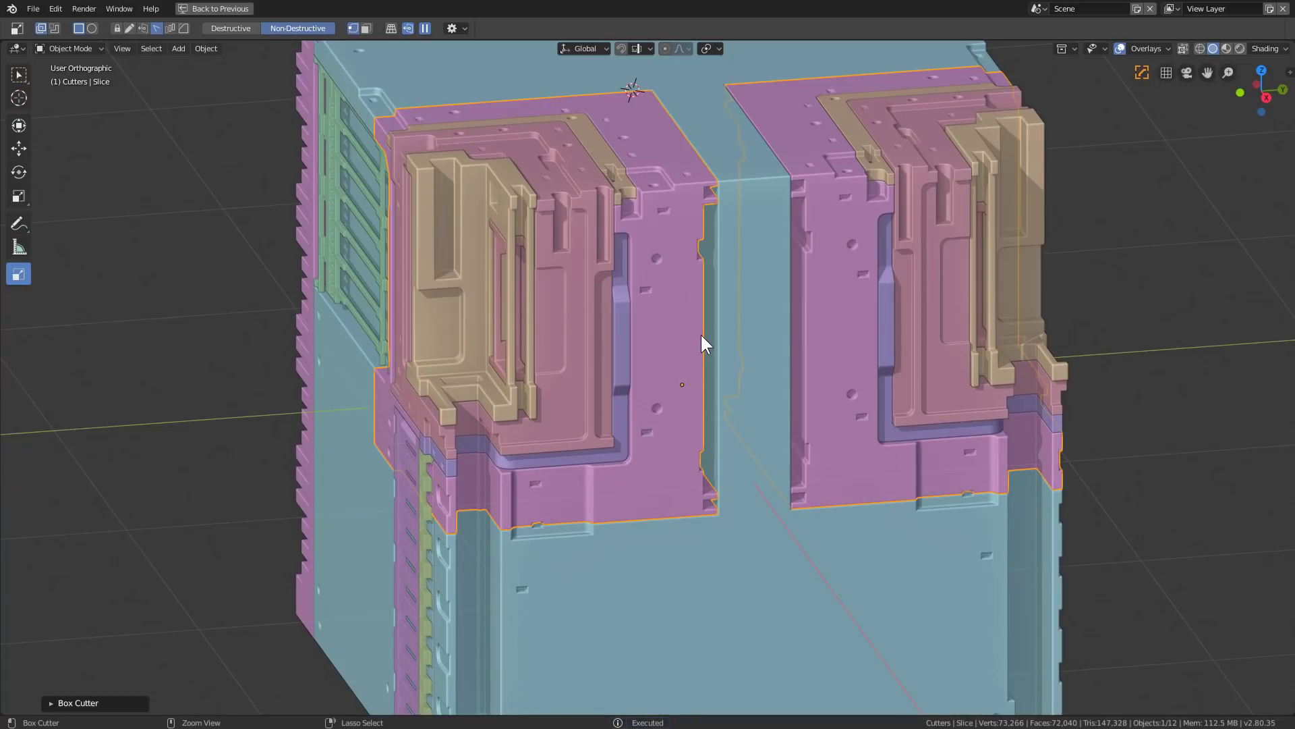
# Step: Cut small box notches along the sliced panel's lower edge above the plain blue side face
pyautogui.moveTo(624, 416); pyautogui.dragTo(706, 318, button='middle')
pyautogui.scroll(3, 718, 503)
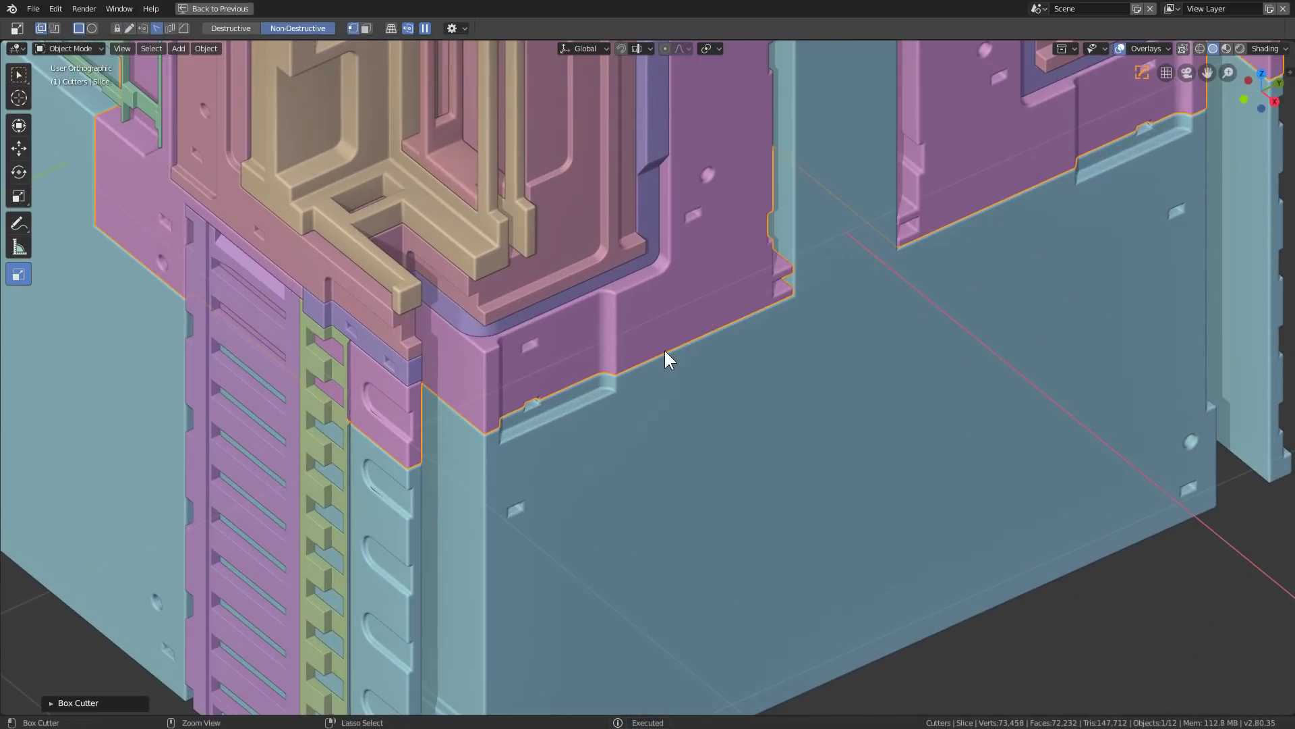
pyautogui.keyDown('ctrl'); pyautogui.click(726, 319); pyautogui.keyUp('ctrl')
pyautogui.scroll(-2, 723, 340)
pyautogui.keyDown('shift'); pyautogui.moveTo(643, 356); pyautogui.dragTo(665, 413, button='middle'); pyautogui.keyUp('shift')
pyautogui.moveTo(675, 406); pyautogui.dragTo(721, 397, button='middle')
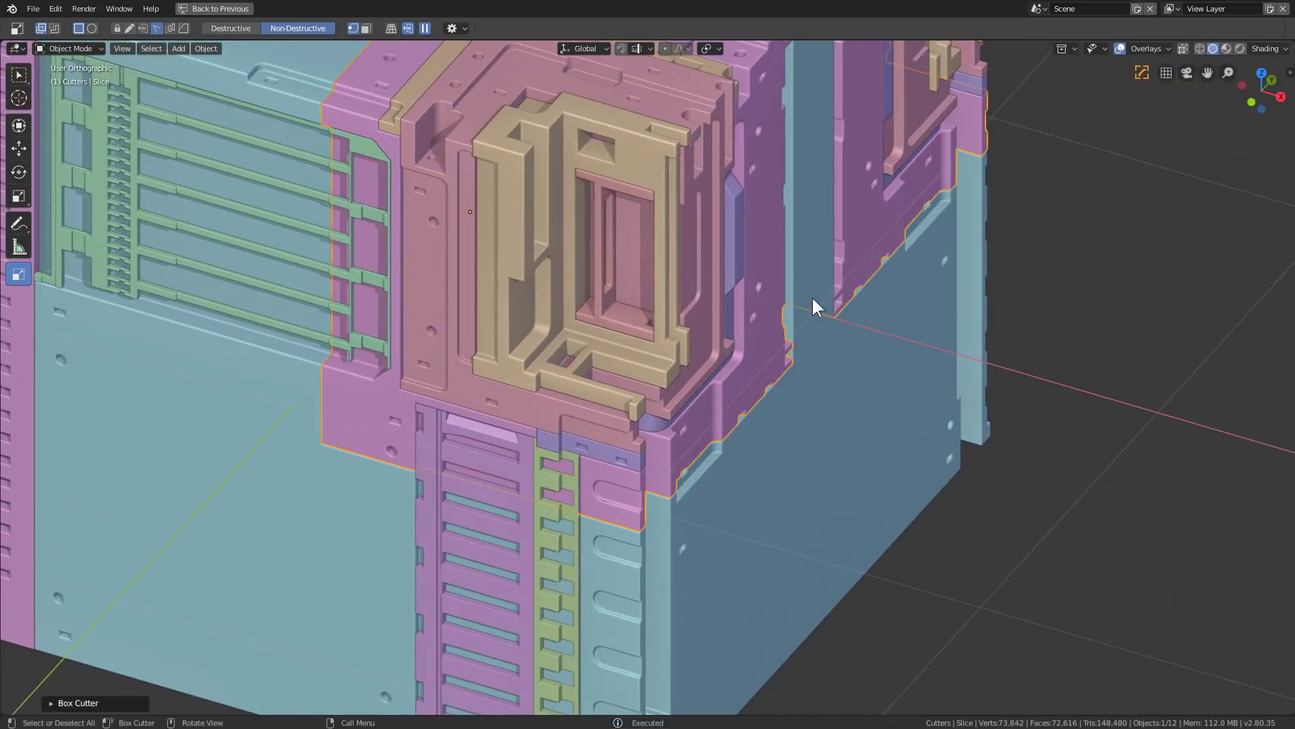
# Step: Cut a long, narrow recess along the sliced panel's top edge, from the inner corner near the 3D cursor towards the green grille
pyautogui.moveTo(813, 299); pyautogui.dragTo(726, 261, button='middle')
pyautogui.scroll(2, 728, 351)
pyautogui.moveTo(731, 448); pyautogui.dragTo(735, 229, button='middle')
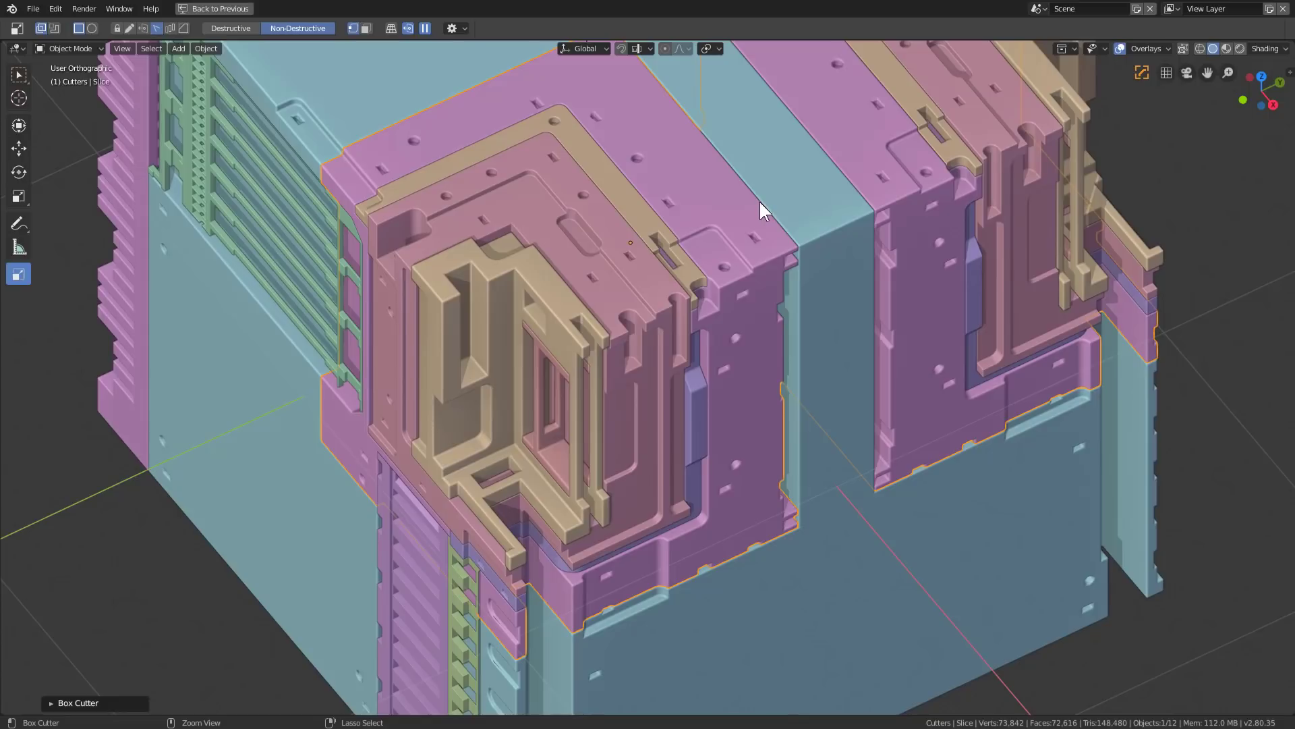
pyautogui.moveTo(761, 198); pyautogui.dragTo(505, 236, button='middle')
pyautogui.scroll(3, 589, 286)
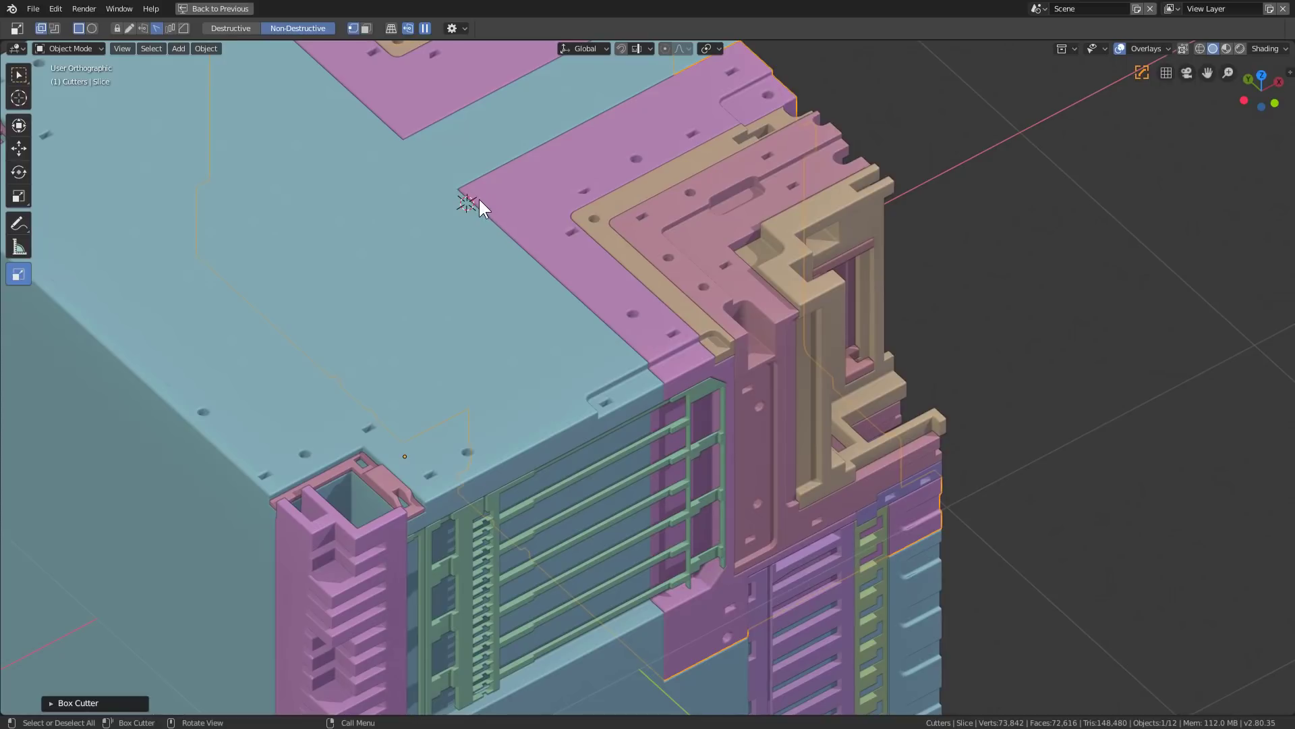
pyautogui.moveTo(479, 200)
pyautogui.mouseDown()
pyautogui.moveTo(534, 294)
pyautogui.moveTo(608, 373)
pyautogui.mouseUp()
pyautogui.moveTo(608, 374); pyautogui.dragTo(492, 302, button='middle')
# Step: Cut a narrow vertical box recess into the sliced panel's side edge next to the green grille
pyautogui.scroll(4, 493, 302)
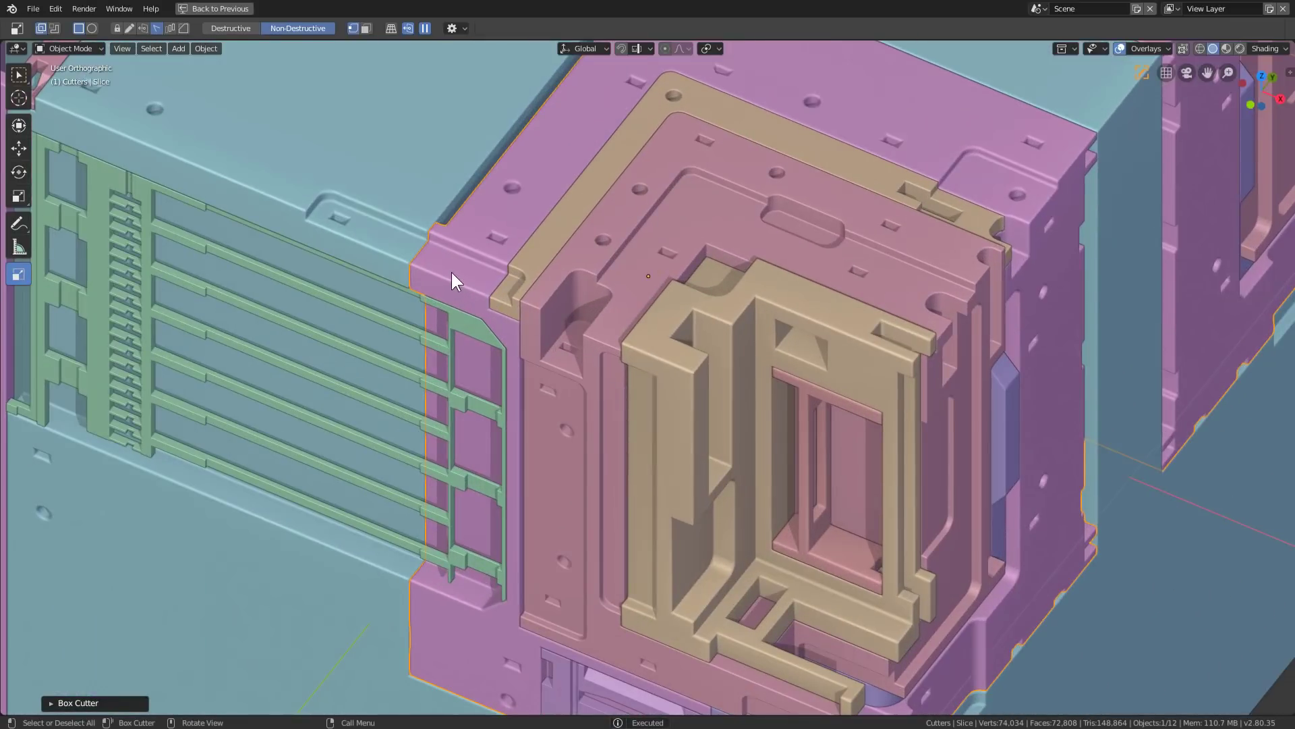
pyautogui.moveTo(440, 264); pyautogui.dragTo(464, 297)
pyautogui.scroll(-5, 472, 505)
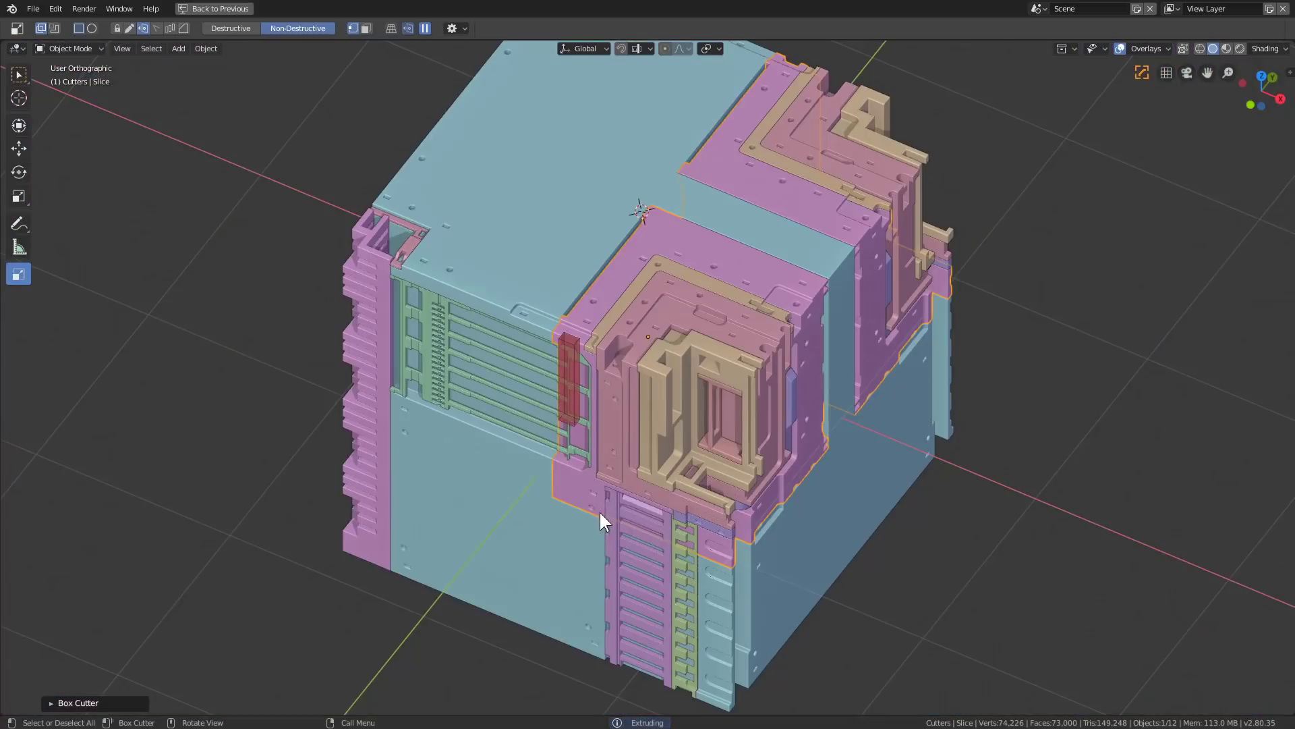
pyautogui.scroll(-6, 600, 513)
pyautogui.click(619, 548)
# Step: Select the sliced panel and cut a long, narrow recess along its top edge beside the blue gap
pyautogui.scroll(7, 620, 549)
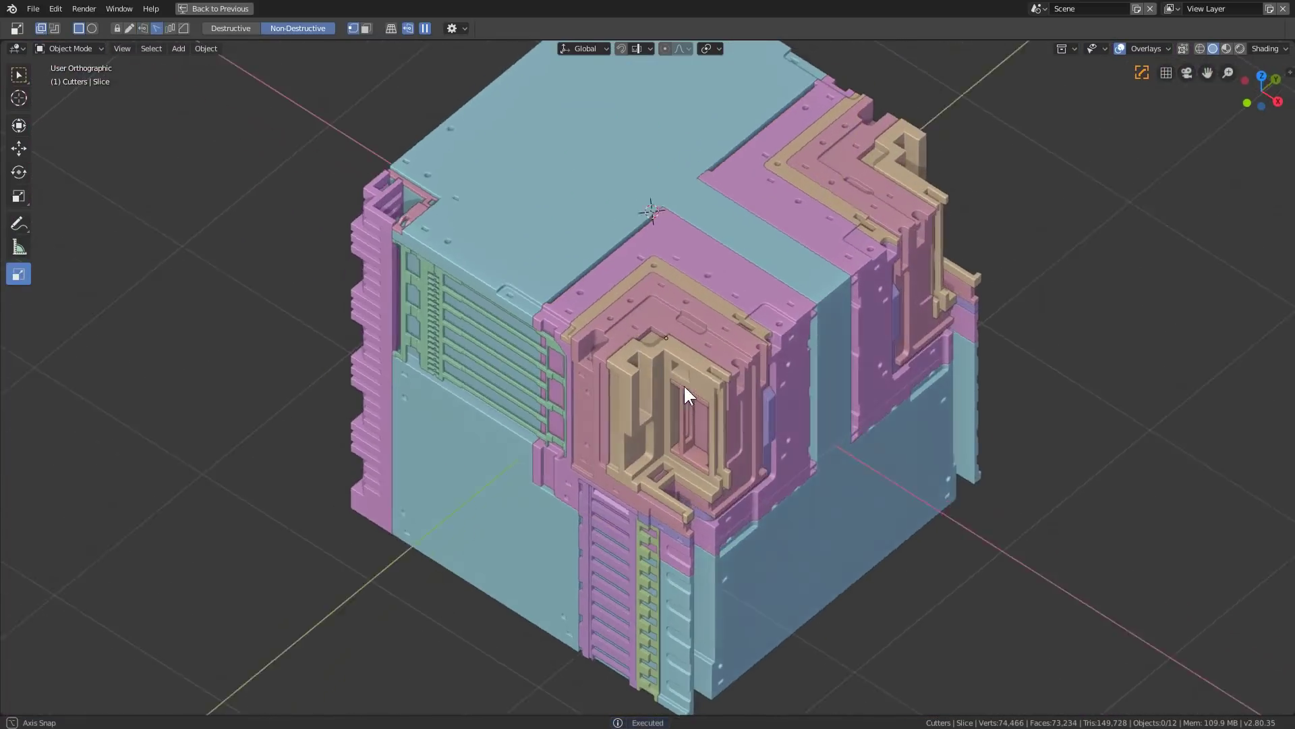
pyautogui.moveTo(683, 383); pyautogui.dragTo(774, 473, button='middle')
pyautogui.scroll(5, 772, 414)
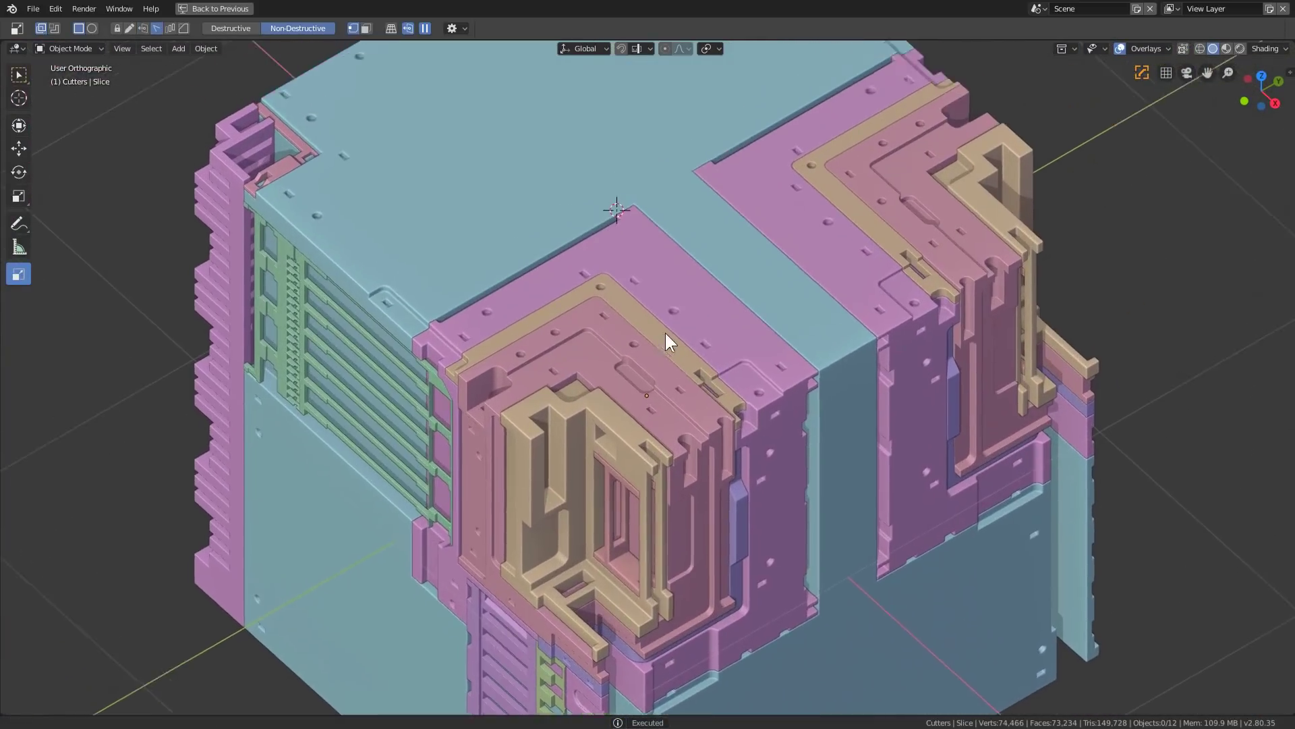
pyautogui.scroll(2, 666, 334)
pyautogui.click(625, 201)
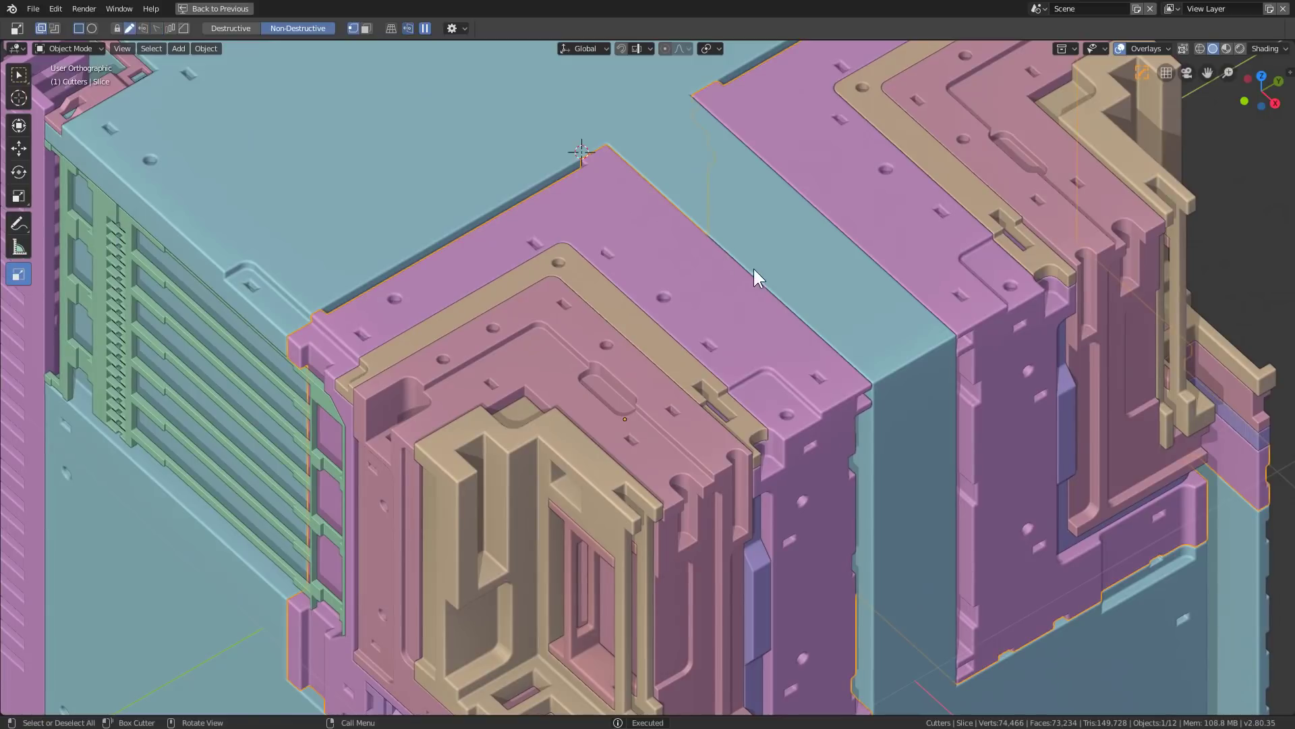
pyautogui.moveTo(630, 172); pyautogui.dragTo(830, 325)
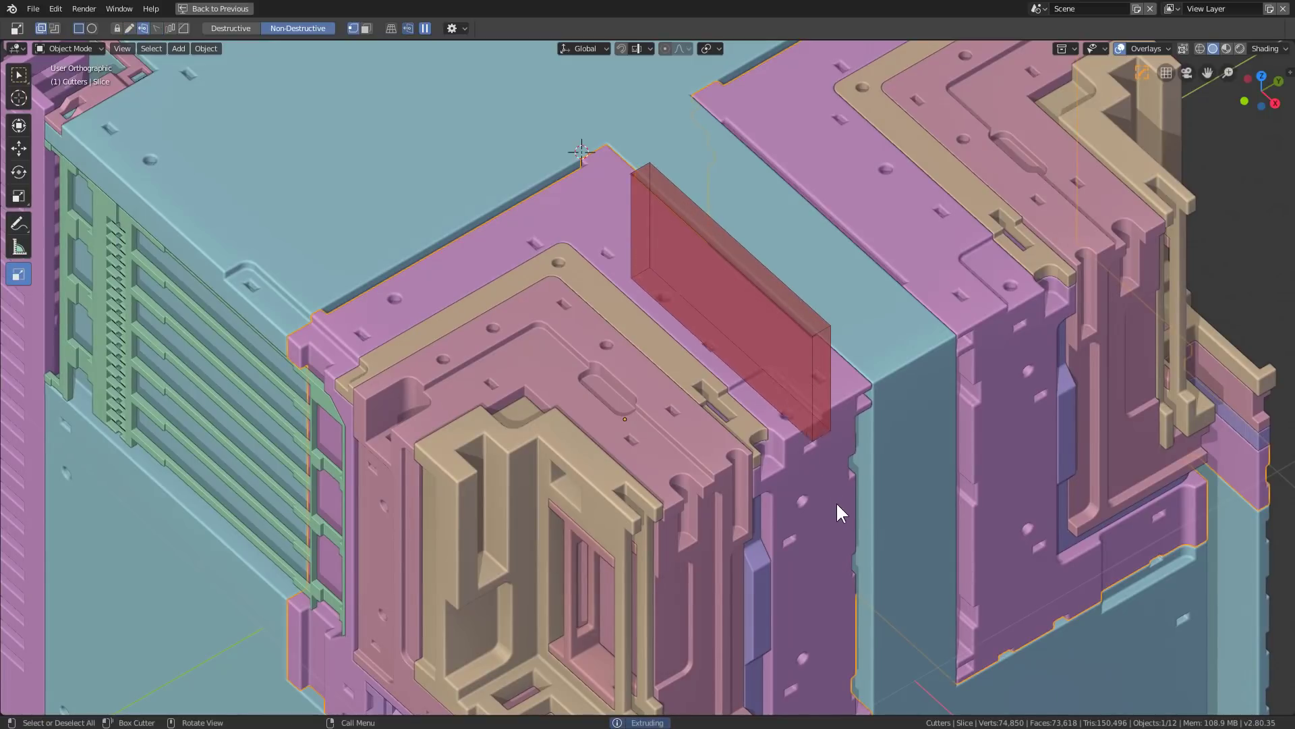
pyautogui.click(823, 400)
# Step: Select the blue body and slice a tall rectangular panel out of its side face below the corner block
pyautogui.scroll(-4, 809, 398)
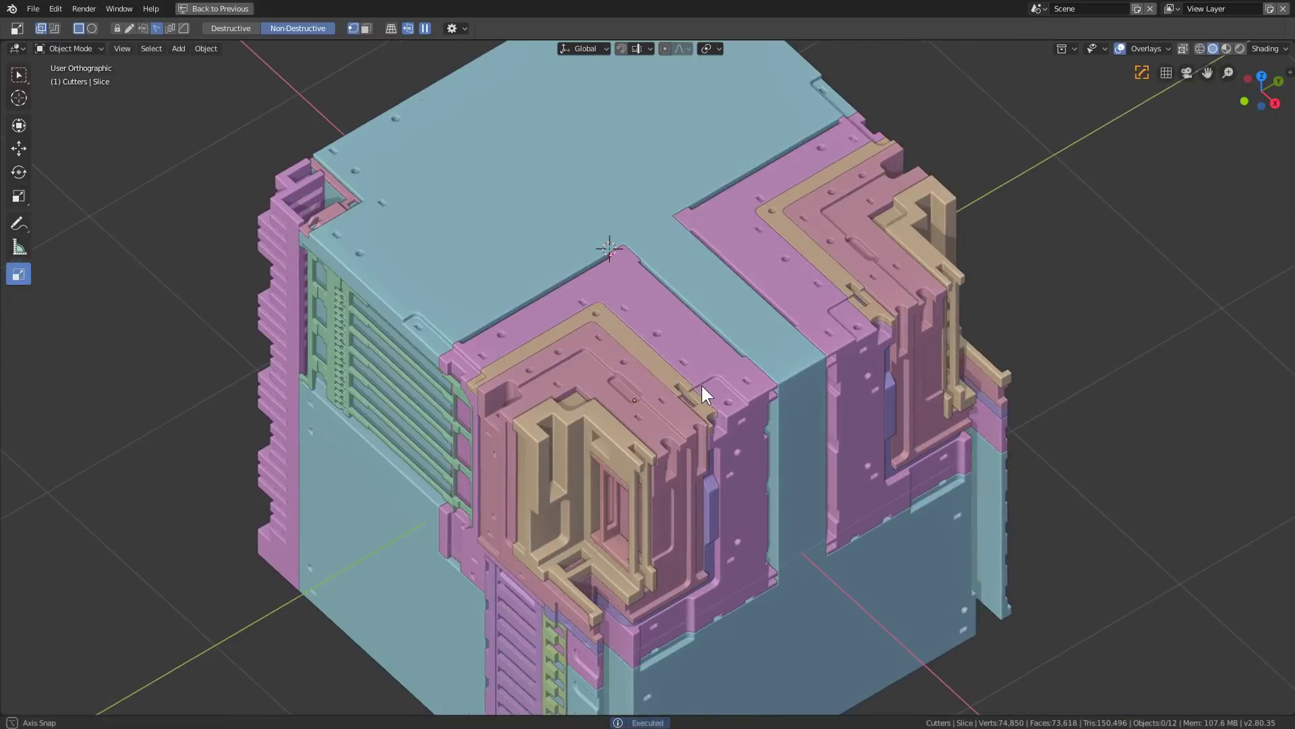
pyautogui.scroll(-4, 702, 385)
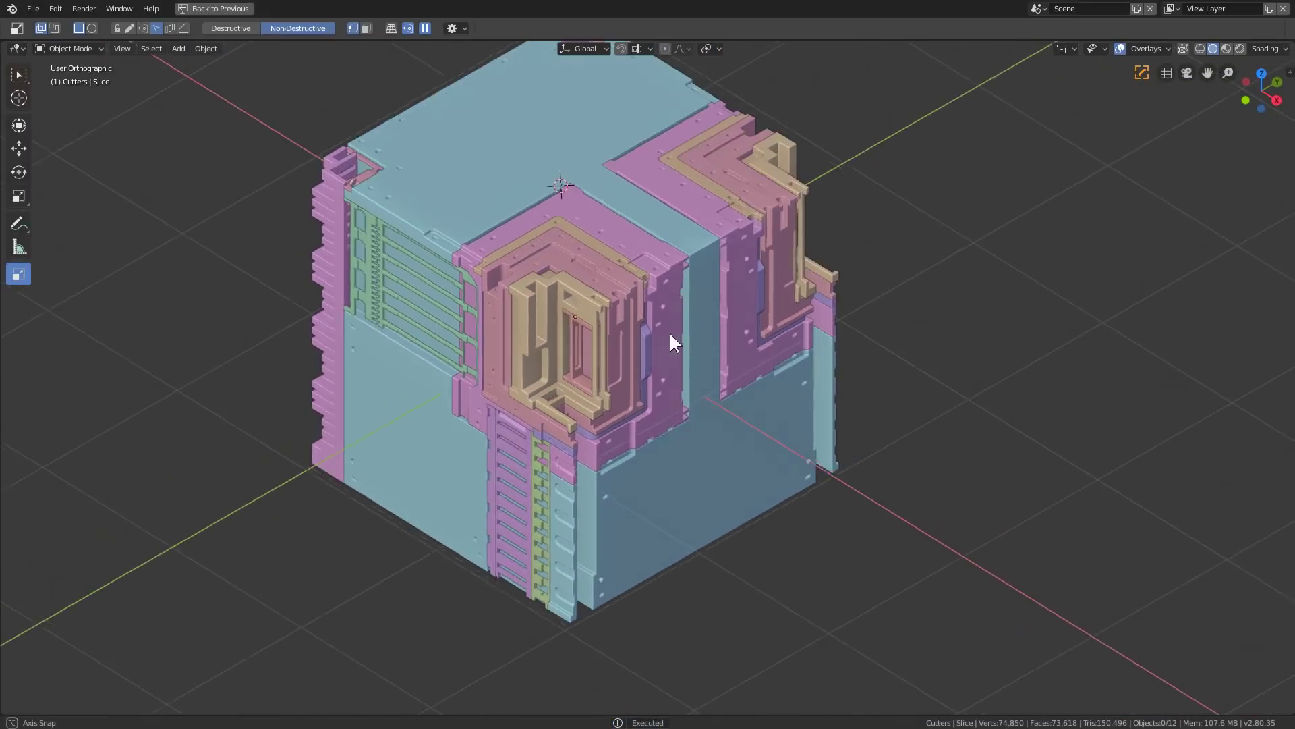
pyautogui.moveTo(669, 330); pyautogui.dragTo(597, 517, button='middle')
pyautogui.scroll(4, 596, 517)
pyautogui.click(641, 403)
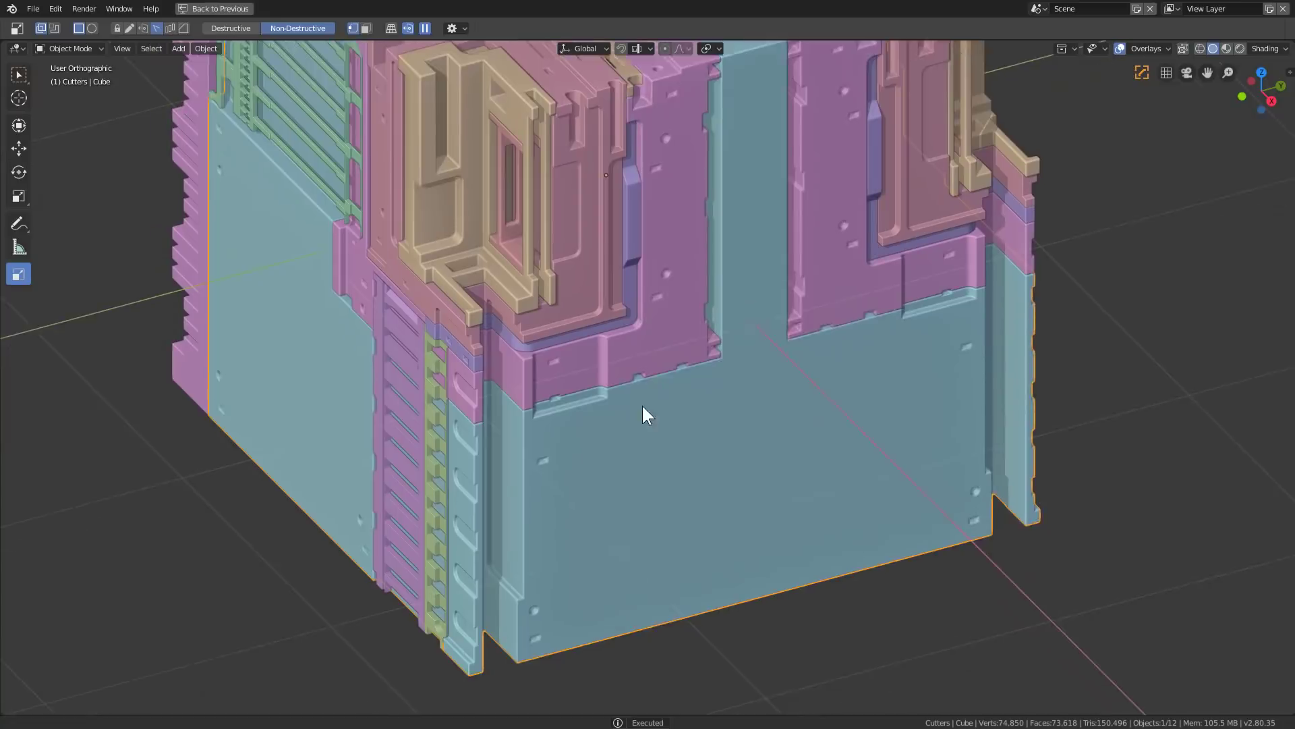
pyautogui.keyDown('shift'); pyautogui.moveTo(642, 404); pyautogui.dragTo(664, 330, button='middle'); pyautogui.keyUp('shift')
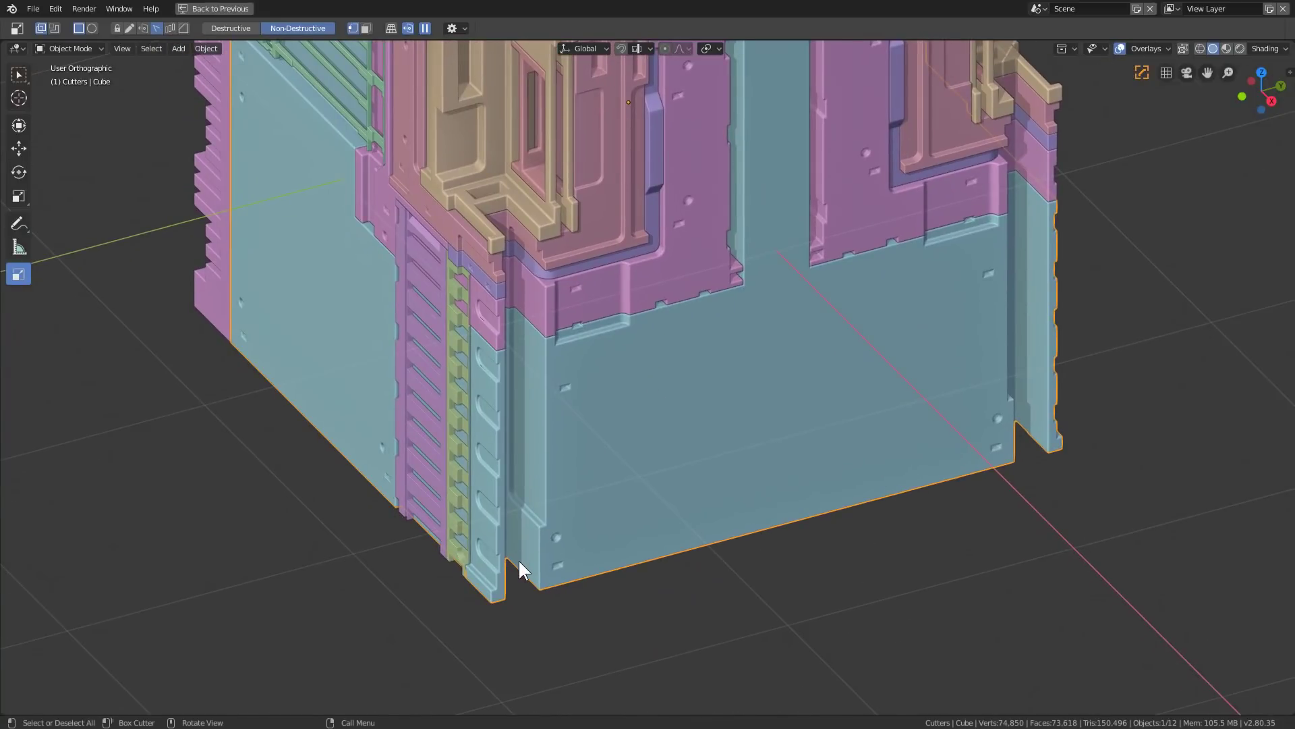
pyautogui.moveTo(520, 560); pyautogui.dragTo(567, 383)
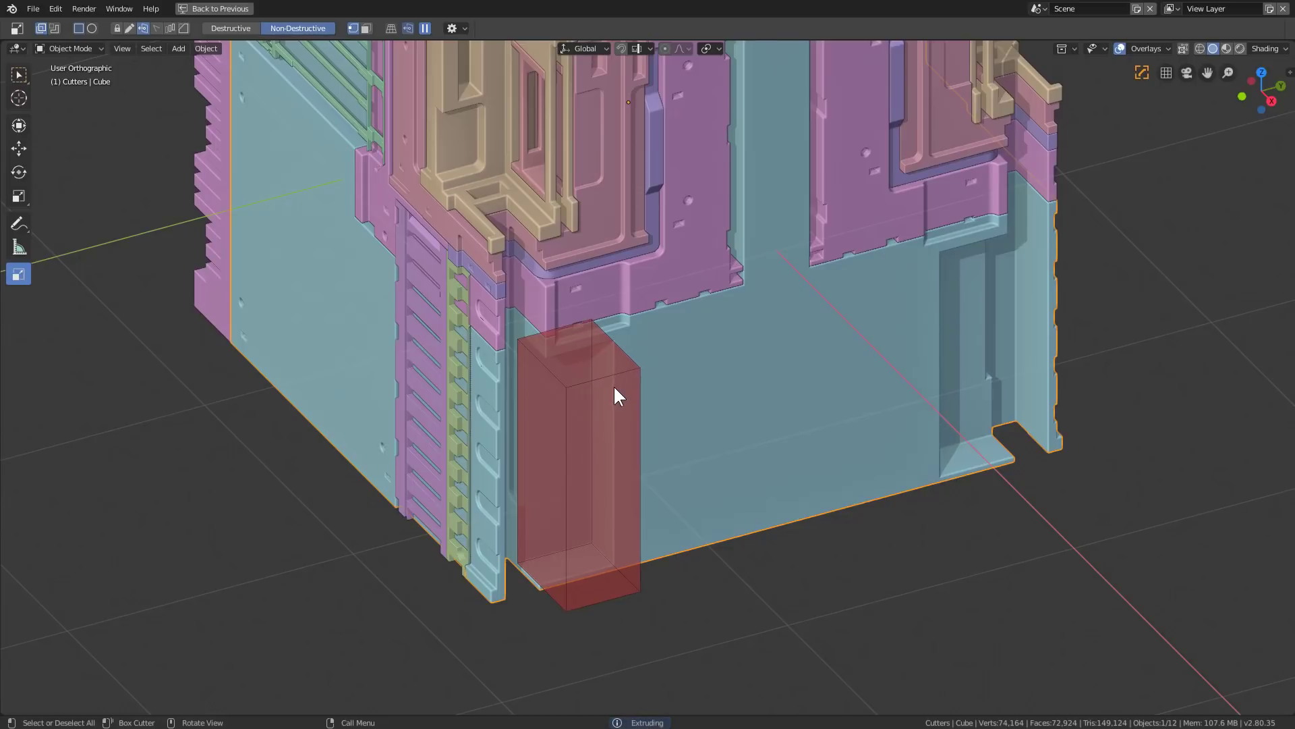
pyautogui.click(614, 387)
# Step: Add a mesh cube at the 3D cursor and scale it down to a small block on the body's top face
pyautogui.moveTo(627, 405); pyautogui.dragTo(597, 412, button='middle')
pyautogui.hotkey('shift', 'a')
pyautogui.moveTo(643, 430)
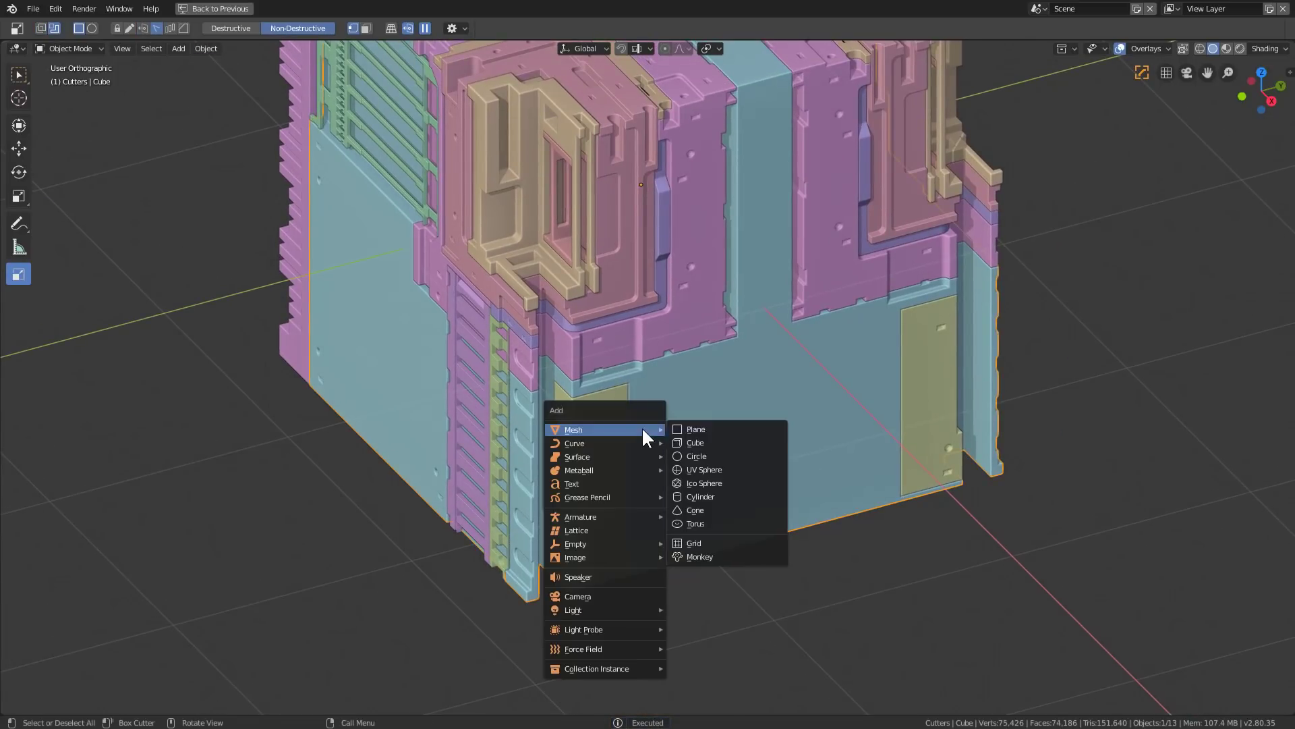
pyautogui.click(695, 443)
pyautogui.press('s')
pyautogui.click(694, 474)
pyautogui.scroll(1, 694, 474)
pyautogui.moveTo(693, 474); pyautogui.dragTo(690, 431, button='middle')
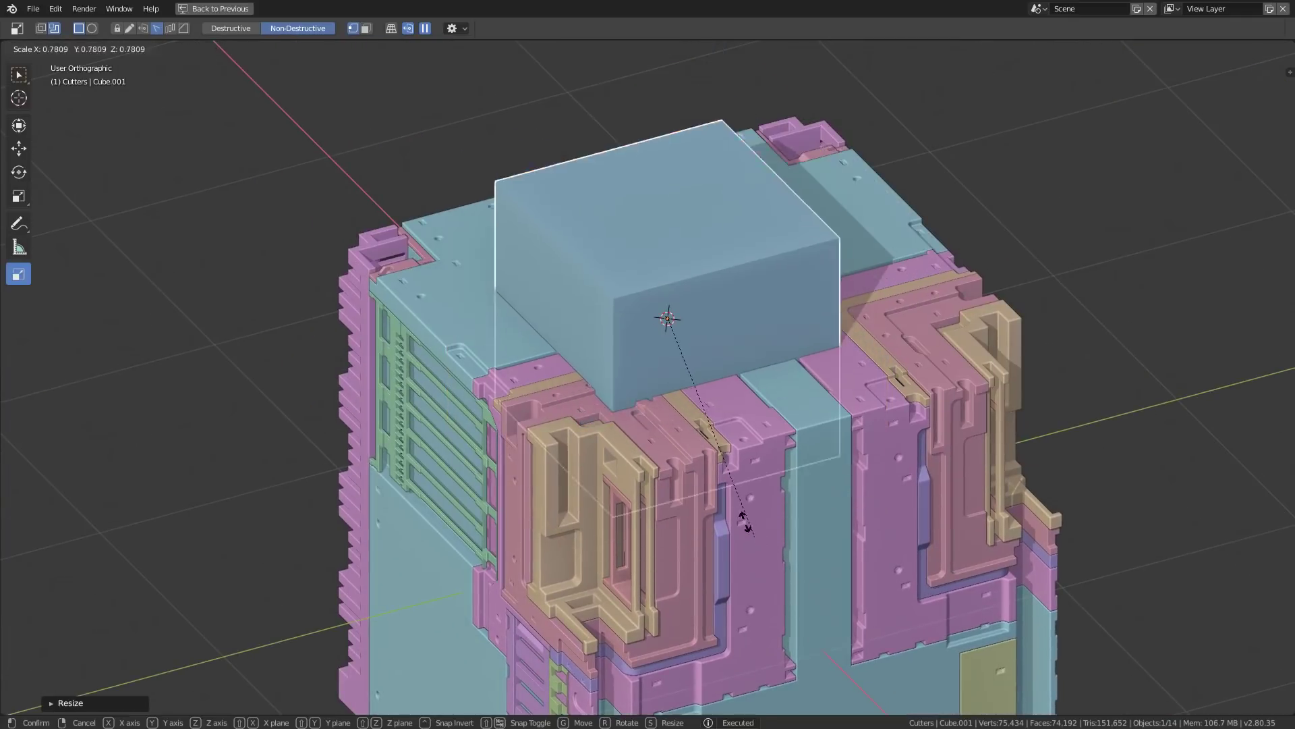
pyautogui.press('s')
pyautogui.click(689, 431)
# Step: Extrude one side face of the small cube, and extrude the new section's adjacent side face to form an L-shaped block
pyautogui.press('Tab')
pyautogui.press('3')
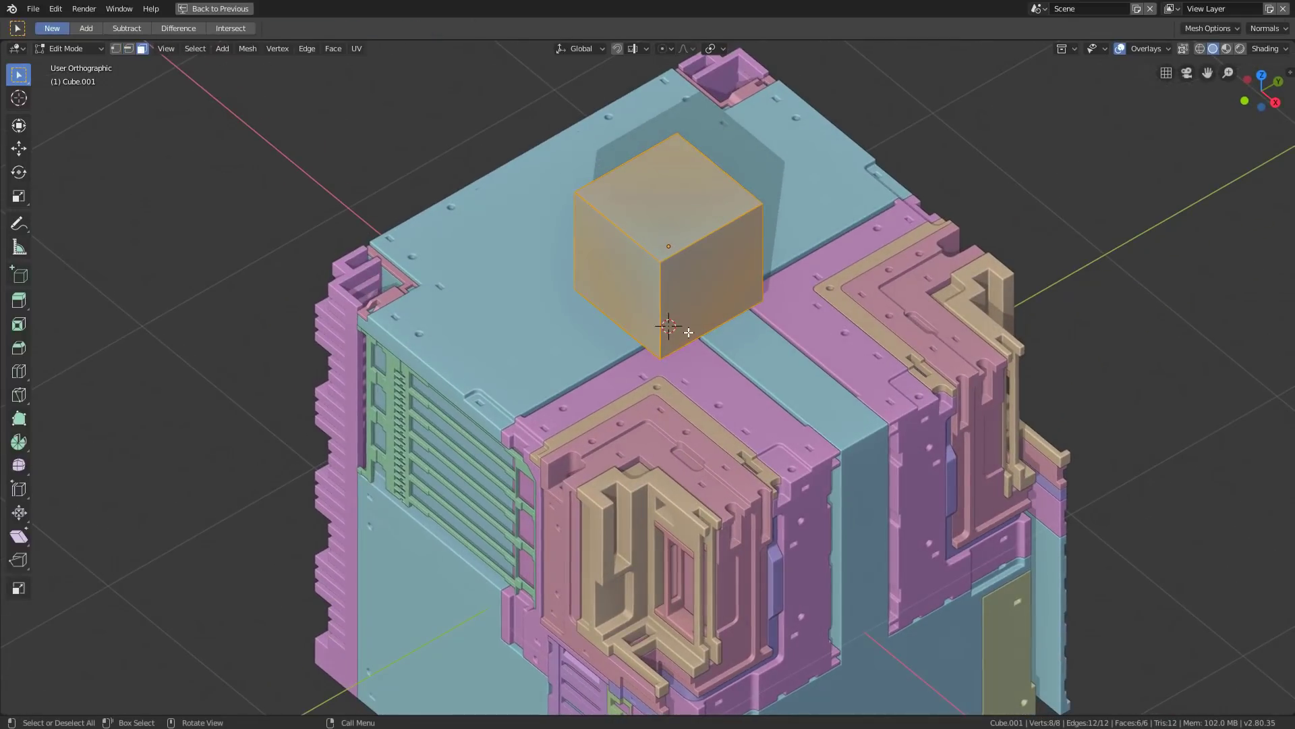
pyautogui.click(691, 307)
pyautogui.press('e')
pyautogui.click(759, 380)
pyautogui.press('e')
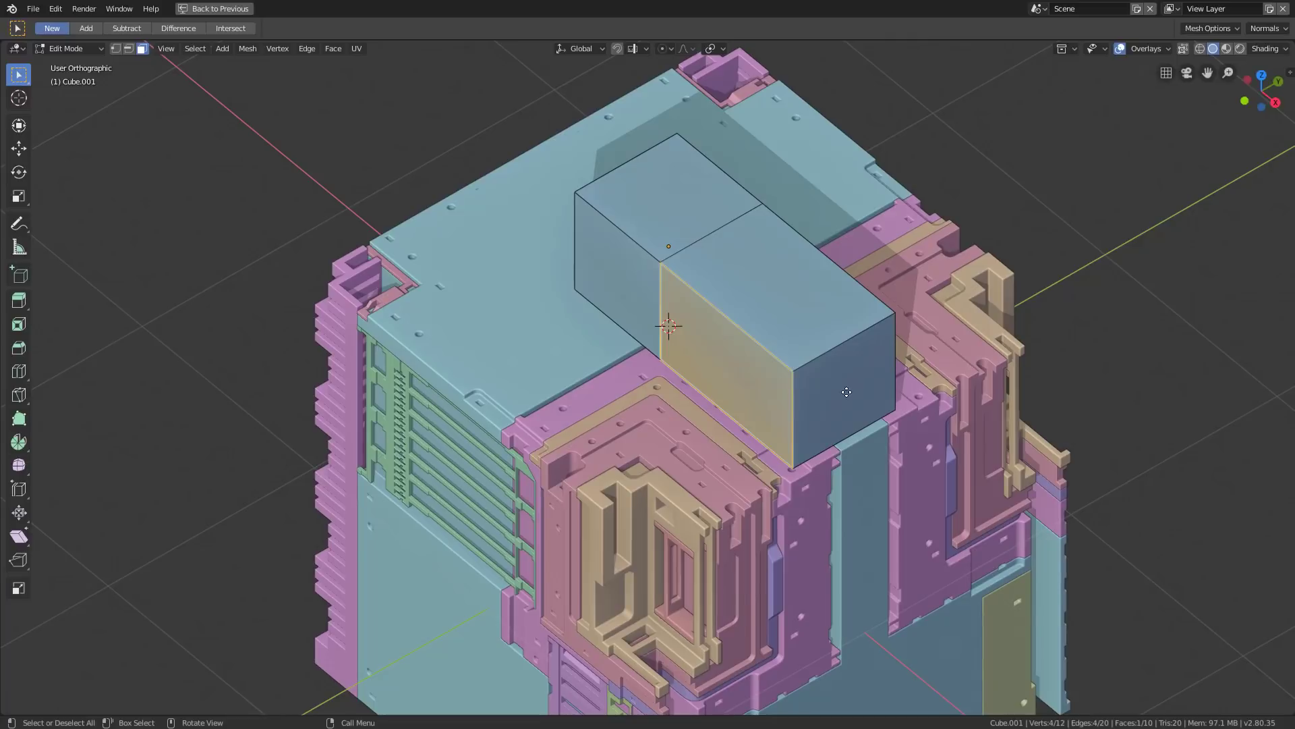
pyautogui.click(763, 385)
# Step: Slide the vertical edge beside the L-shaped block's inner corner along X to turn the step into an angled transition
pyautogui.moveTo(763, 384); pyautogui.dragTo(747, 442, button='middle')
pyautogui.scroll(1, 747, 442)
pyautogui.press('2')
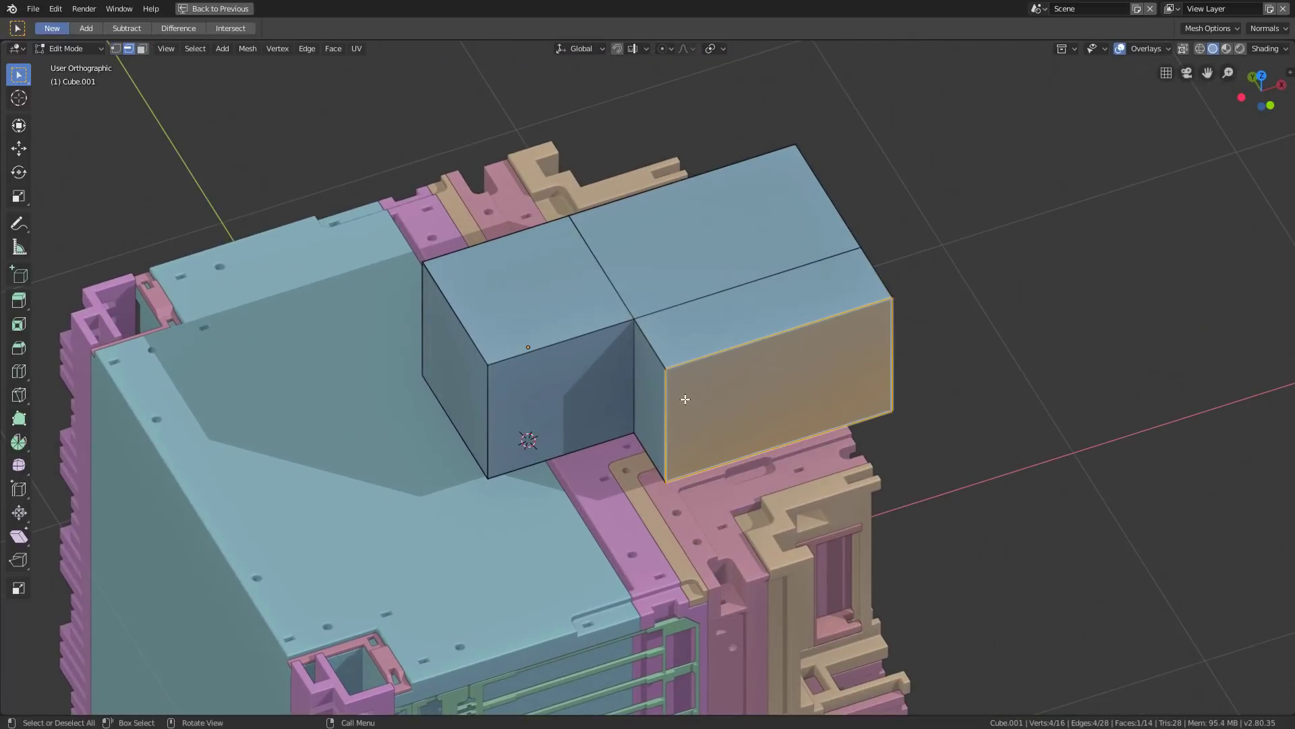
pyautogui.click(677, 393)
pyautogui.press('g')
pyautogui.press('x')
pyautogui.click(723, 361)
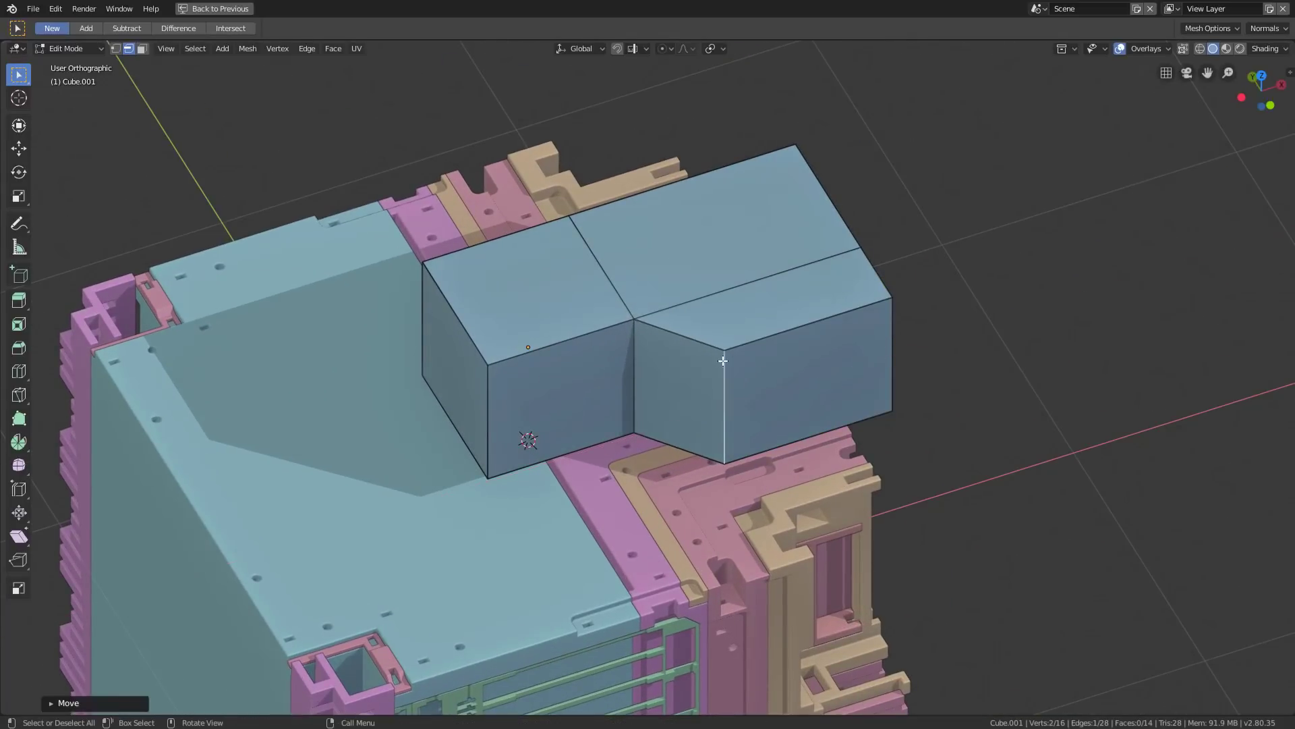
pyautogui.scroll(-2, 837, 380)
pyautogui.press('Tab')
# Step: Clean up the block's redundant edges with the Hard Ops Limited Dissolve operation
pyautogui.moveTo(670, 391); pyautogui.dragTo(674, 394, button='middle')
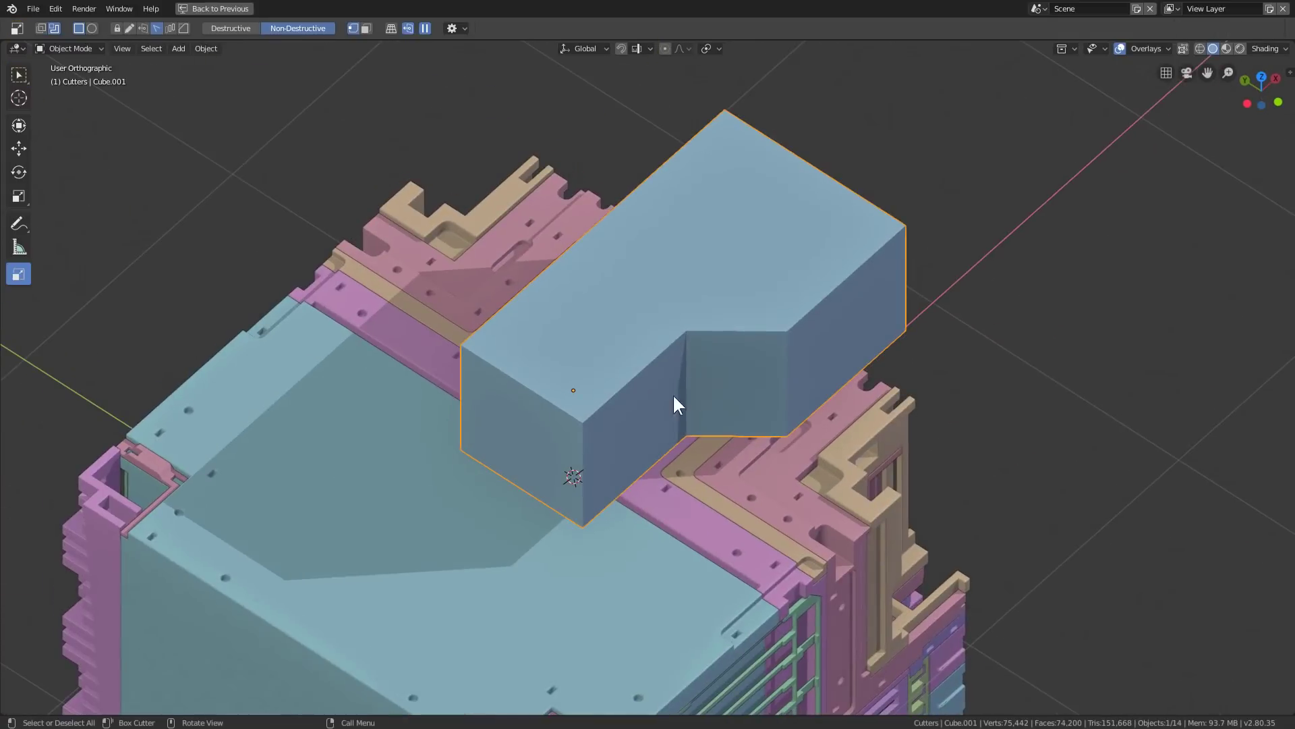
pyautogui.press('q')
pyautogui.moveTo(770, 471)
pyautogui.click(810, 404)
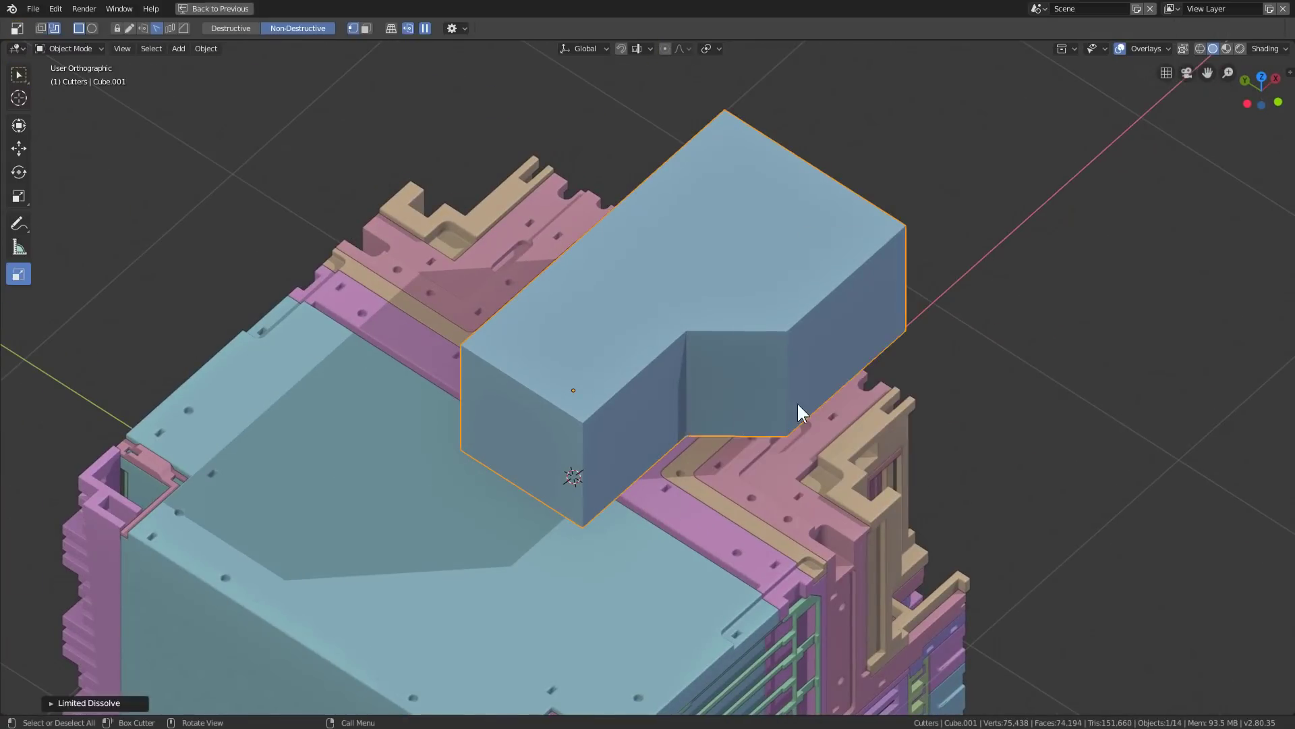
# Step: Bevel the two vertical corner edges at the narrow end of the L-shaped block with a single-segment chamfer
pyautogui.click(585, 452)
pyautogui.keyDown('shift'); pyautogui.click(464, 410); pyautogui.keyUp('shift')
pyautogui.moveTo(784, 447); pyautogui.dragTo(694, 452, button='middle')
pyautogui.hotkey('ctrl', 'b')
pyautogui.click(742, 472)
pyautogui.press('Tab')
# Step: Bevel the two vertical edges bordering the block's angled face with a narrow single-segment chamfer
pyautogui.scroll(-2, 739, 479)
pyautogui.scroll(3, 743, 447)
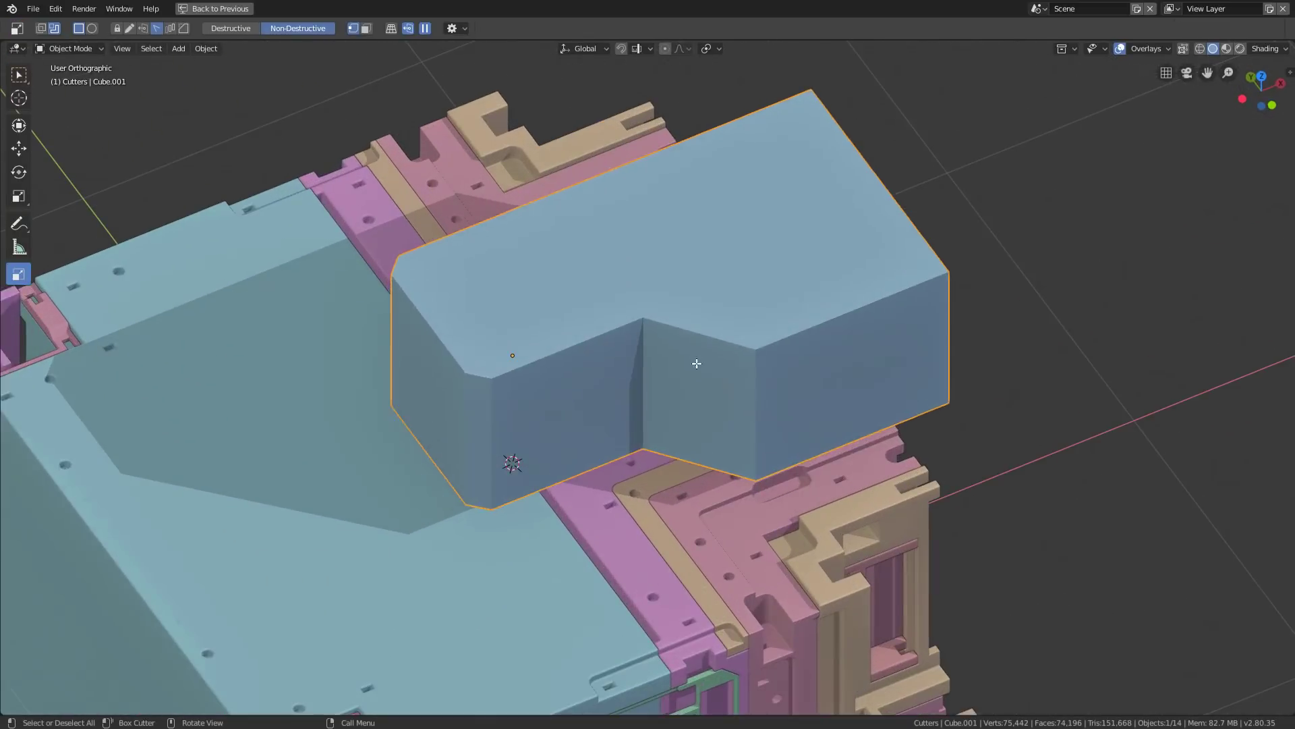
pyautogui.press('Tab')
pyautogui.keyDown('shift'); pyautogui.click(757, 405); pyautogui.keyUp('shift')
pyautogui.hotkey('ctrl', 'b')
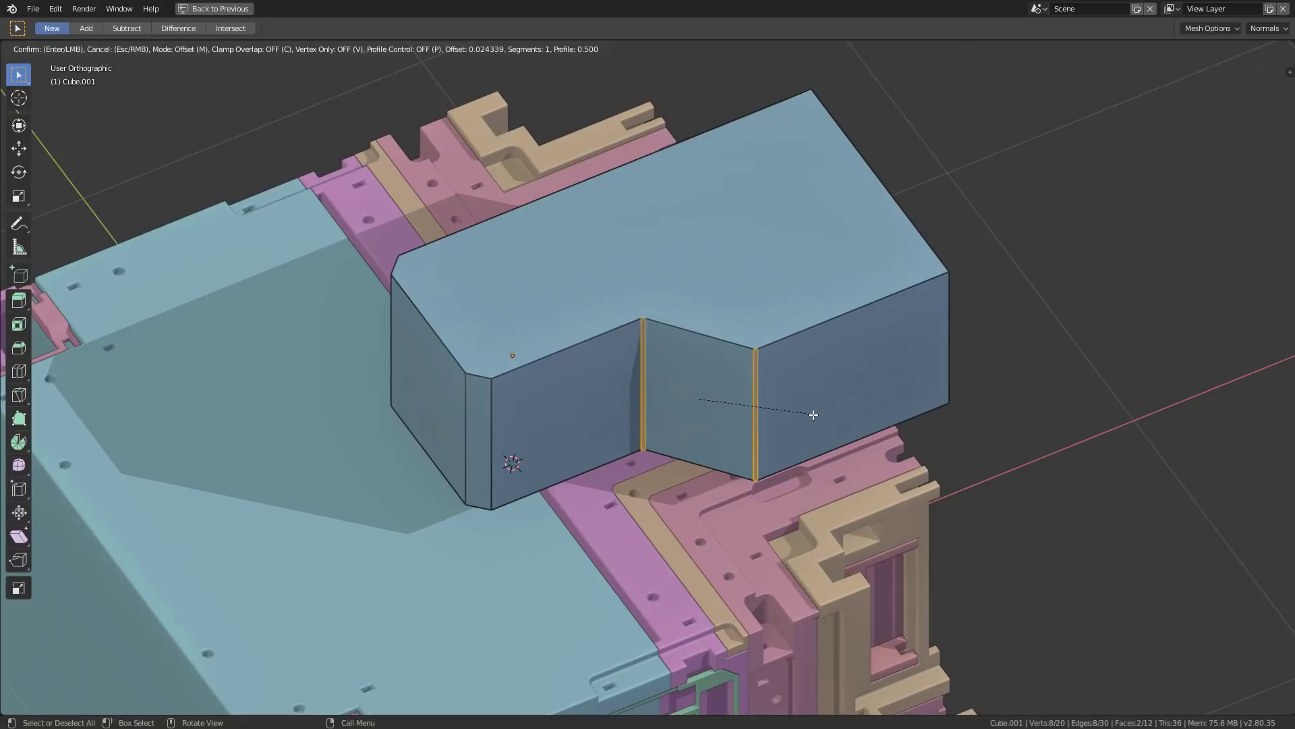
pyautogui.click(827, 416)
pyautogui.press('Tab')
# Step: Rotate the block by 90 degrees twice in the top view
pyautogui.scroll(-3, 617, 458)
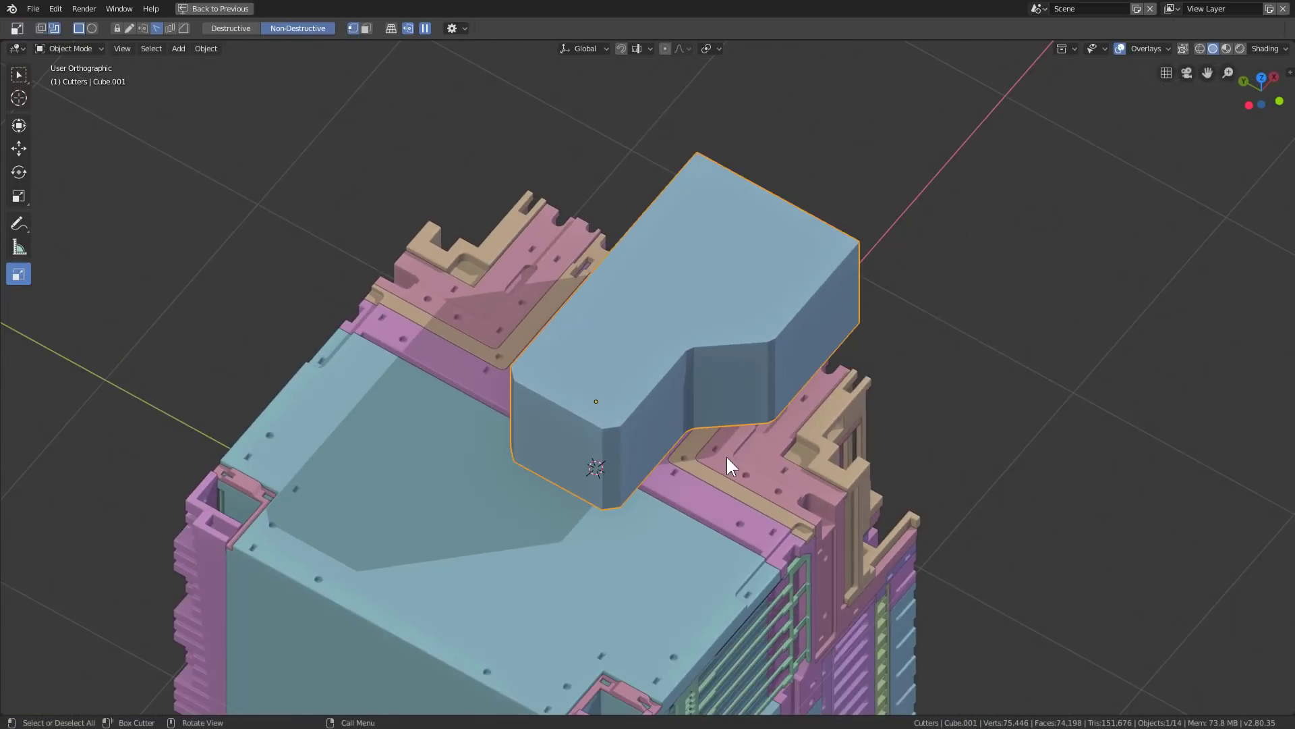
pyautogui.press('KP_7')
pyautogui.write('r90')
pyautogui.press('Return')
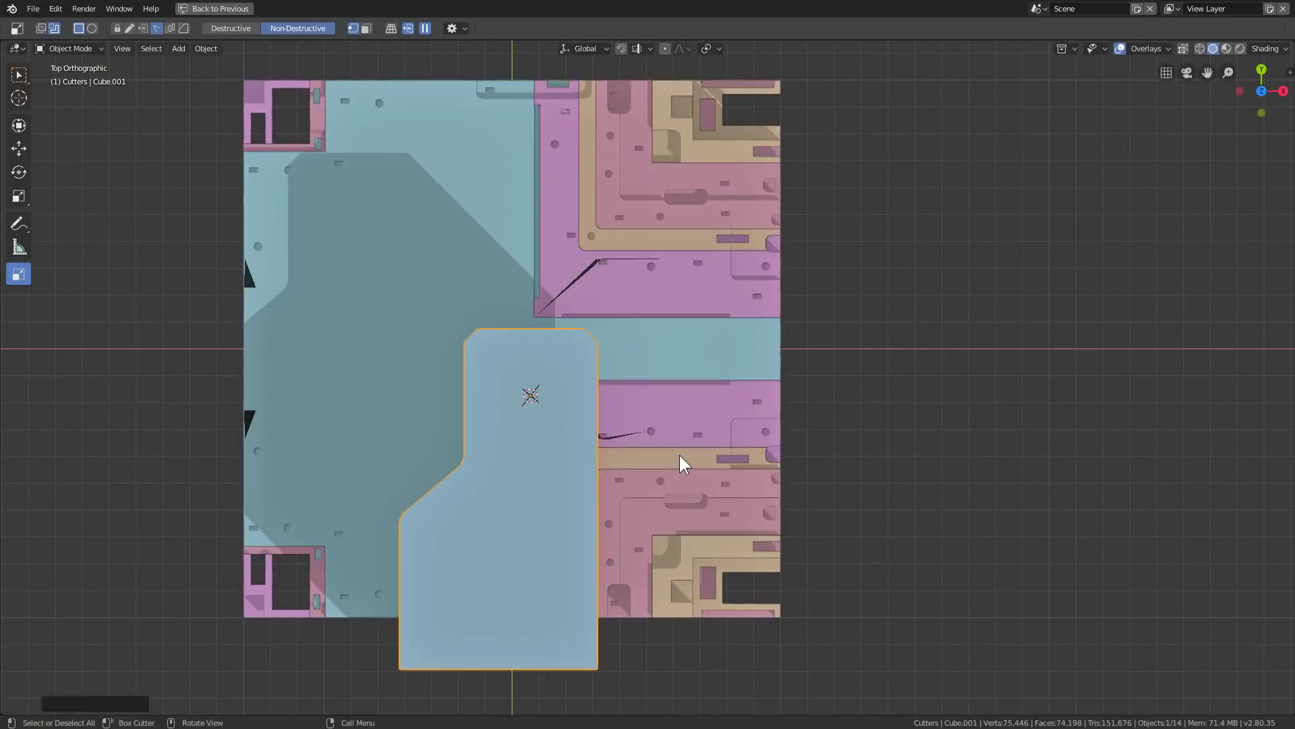
pyautogui.write('r90')
pyautogui.press('Return')
# Step: Scale the block down slightly and place it across the body's outer top edge, opposite the layered corner panels
pyautogui.press('s')
pyautogui.click(626, 403)
pyautogui.press('g')
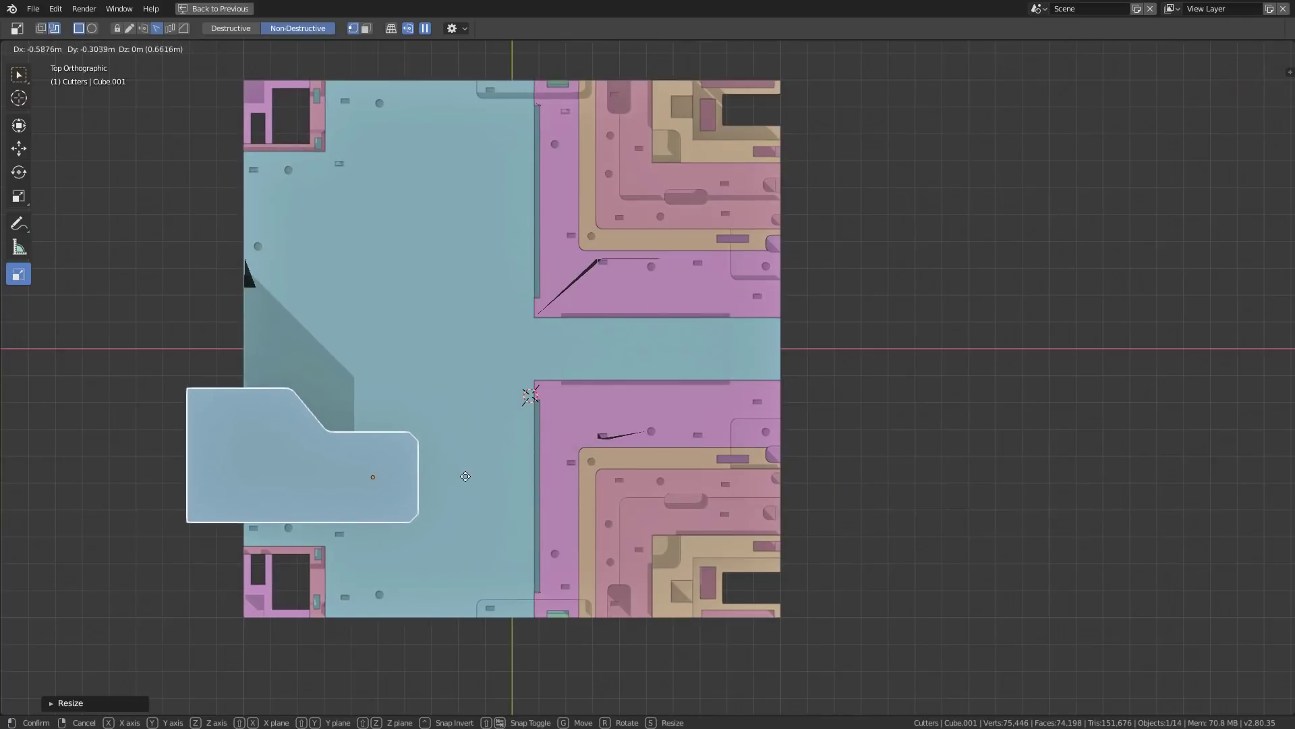
pyautogui.click(476, 476)
# Step: Lower the block along Z until its base sinks slightly into the body's top face
pyautogui.moveTo(484, 470); pyautogui.dragTo(758, 436, button='middle')
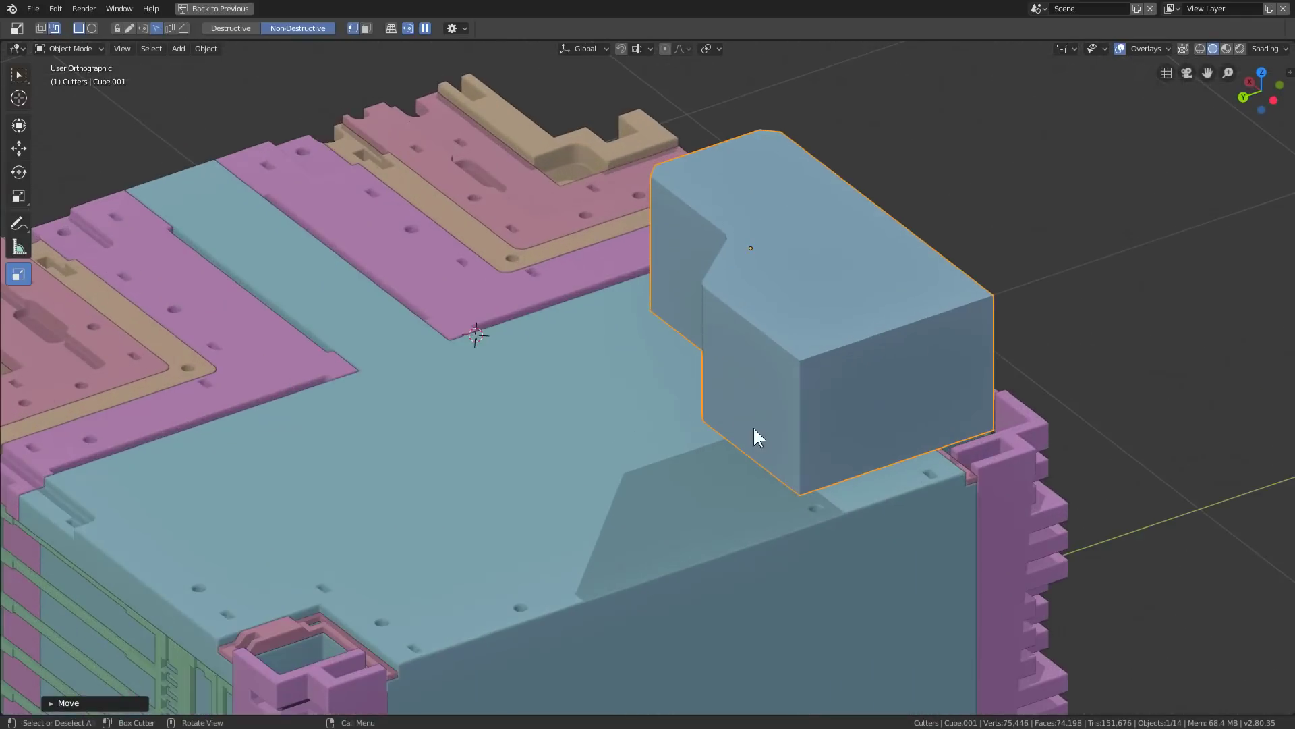
pyautogui.scroll(3, 617, 347)
pyautogui.moveTo(618, 348); pyautogui.dragTo(770, 402, button='middle')
pyautogui.scroll(-5, 581, 416)
pyautogui.scroll(5, 770, 402)
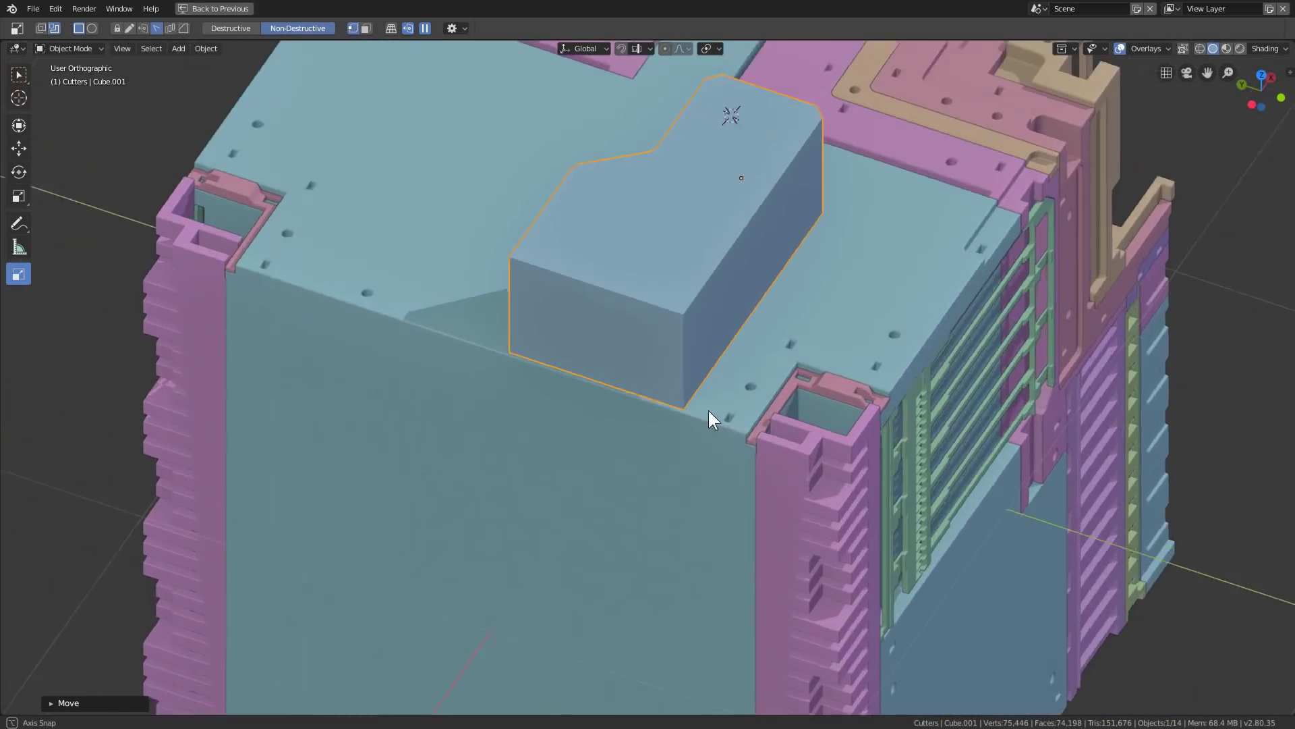
pyautogui.press('g')
pyautogui.press('z')
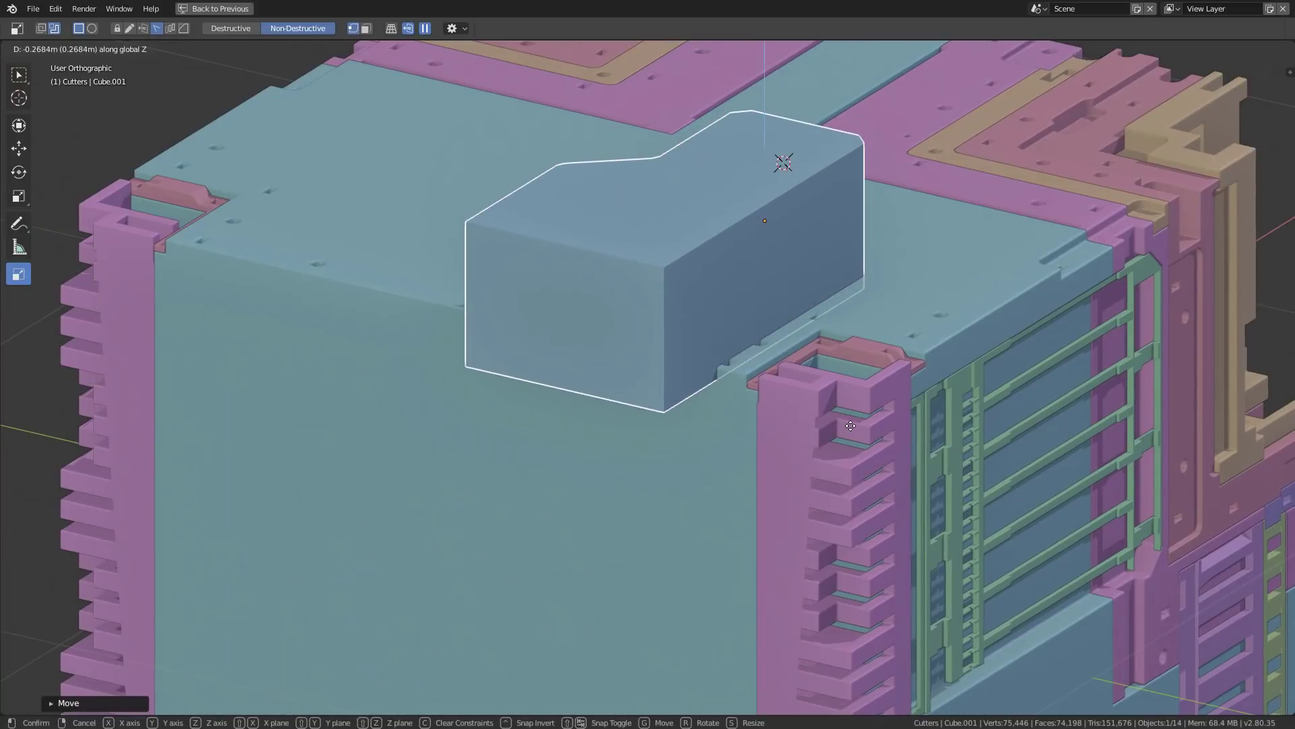
pyautogui.click(828, 365)
# Step: Shift the block along X so that its wide end overhangs the body's top edge
pyautogui.moveTo(828, 365); pyautogui.dragTo(847, 428, button='middle')
pyautogui.scroll(3, 848, 427)
pyautogui.press('g')
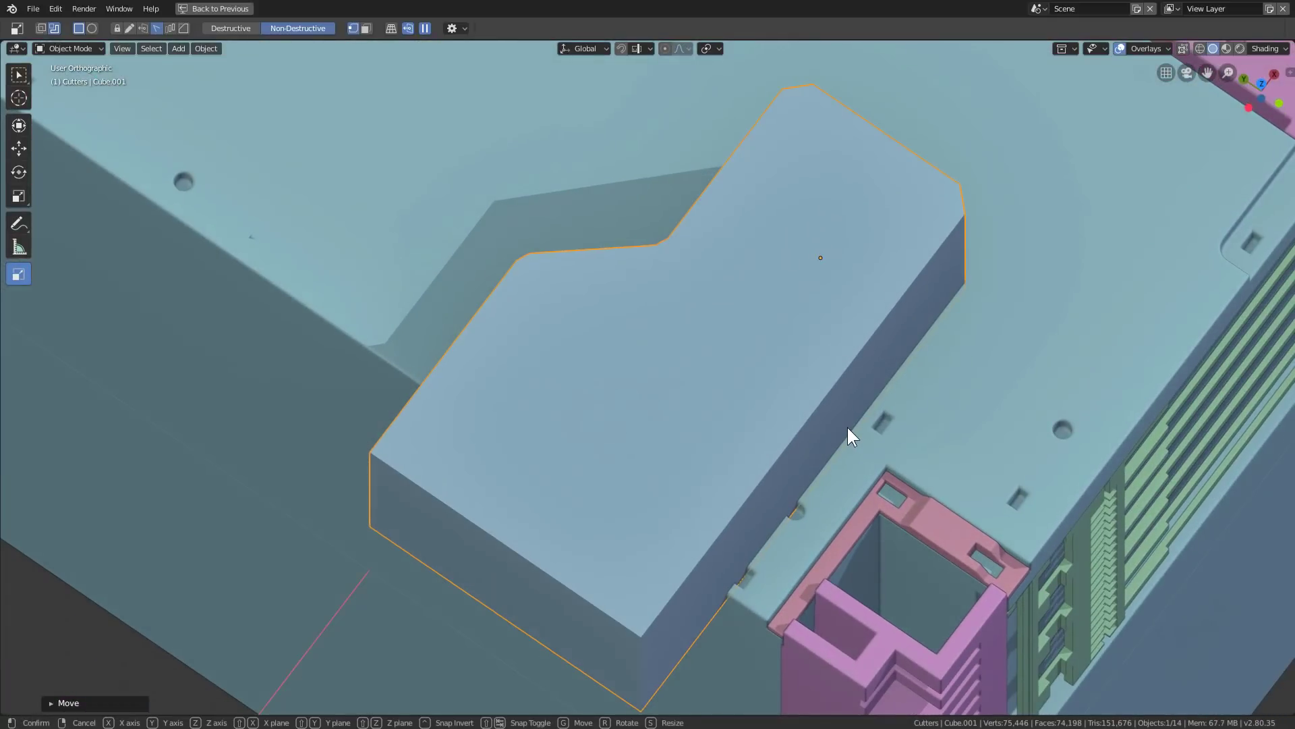
pyautogui.press('x')
pyautogui.click(841, 417)
# Step: Lower the block slightly further along Z into the body's top face
pyautogui.scroll(-3, 549, 415)
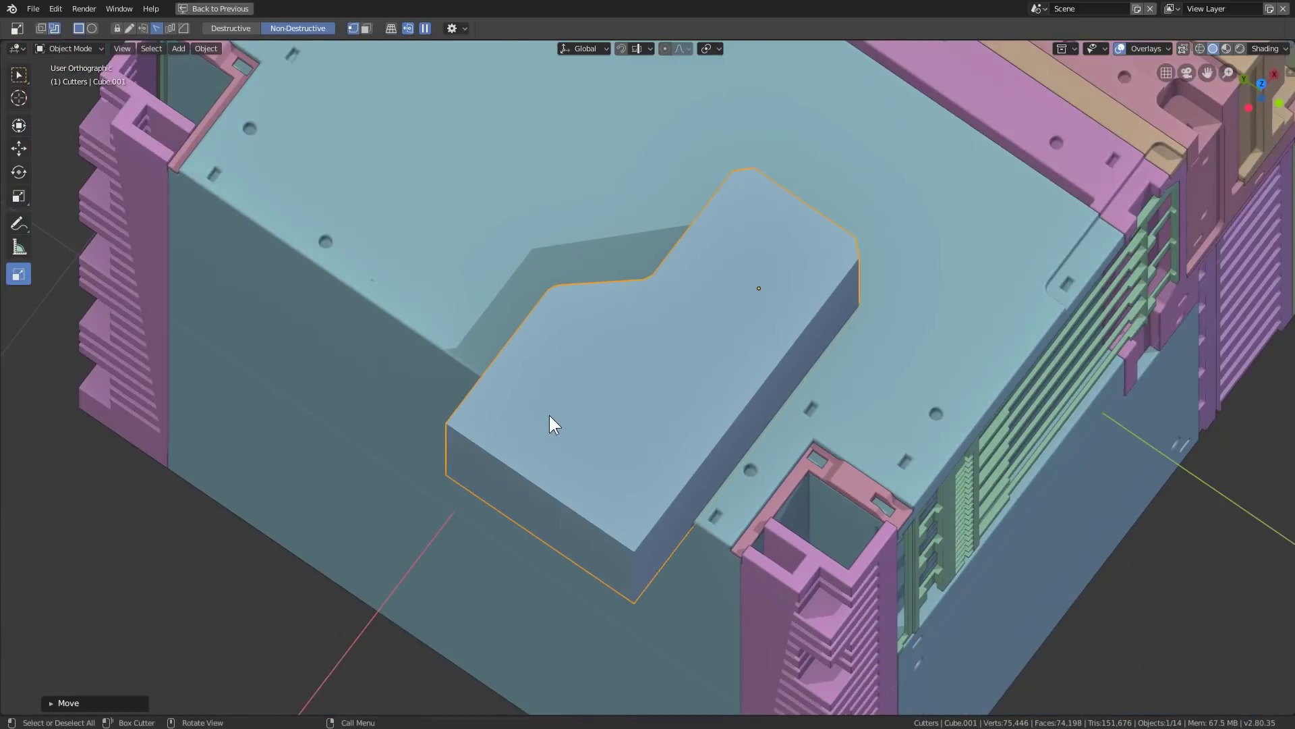
pyautogui.moveTo(550, 415); pyautogui.dragTo(828, 402, button='middle')
pyautogui.scroll(3, 827, 362)
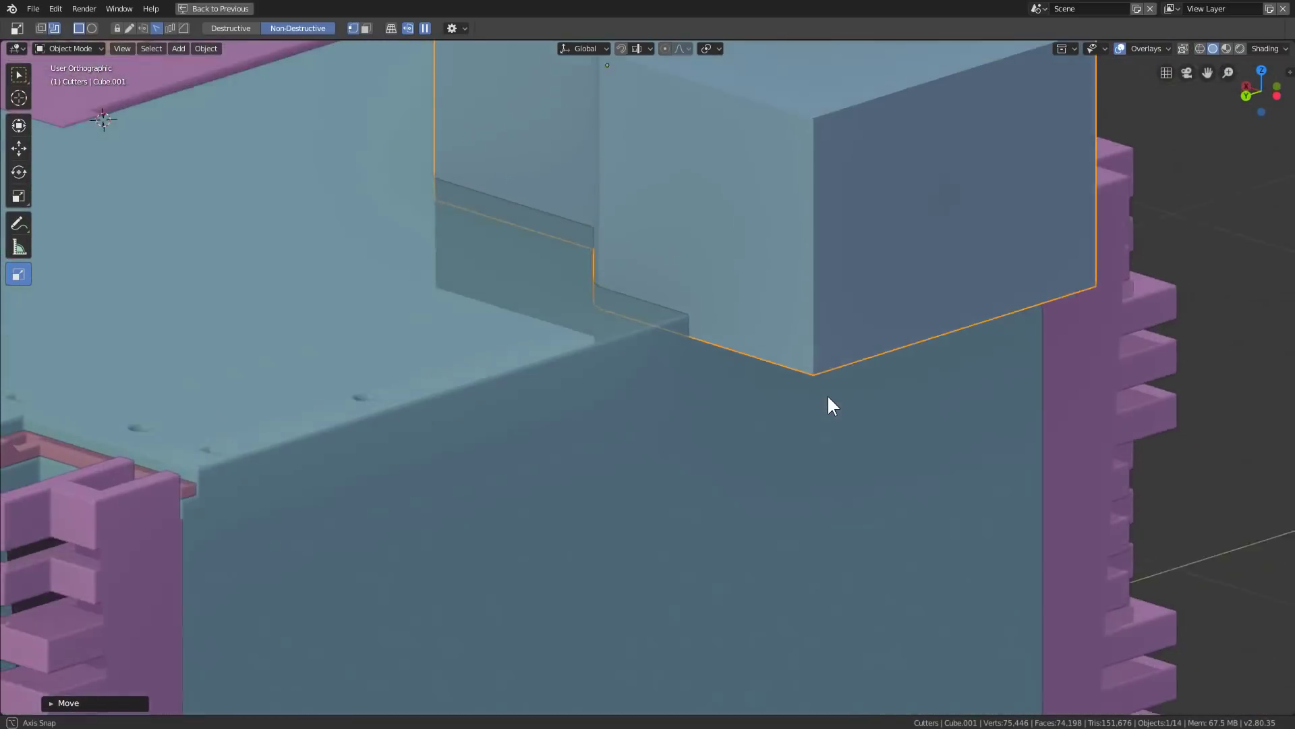
pyautogui.press('g')
pyautogui.click(829, 389)
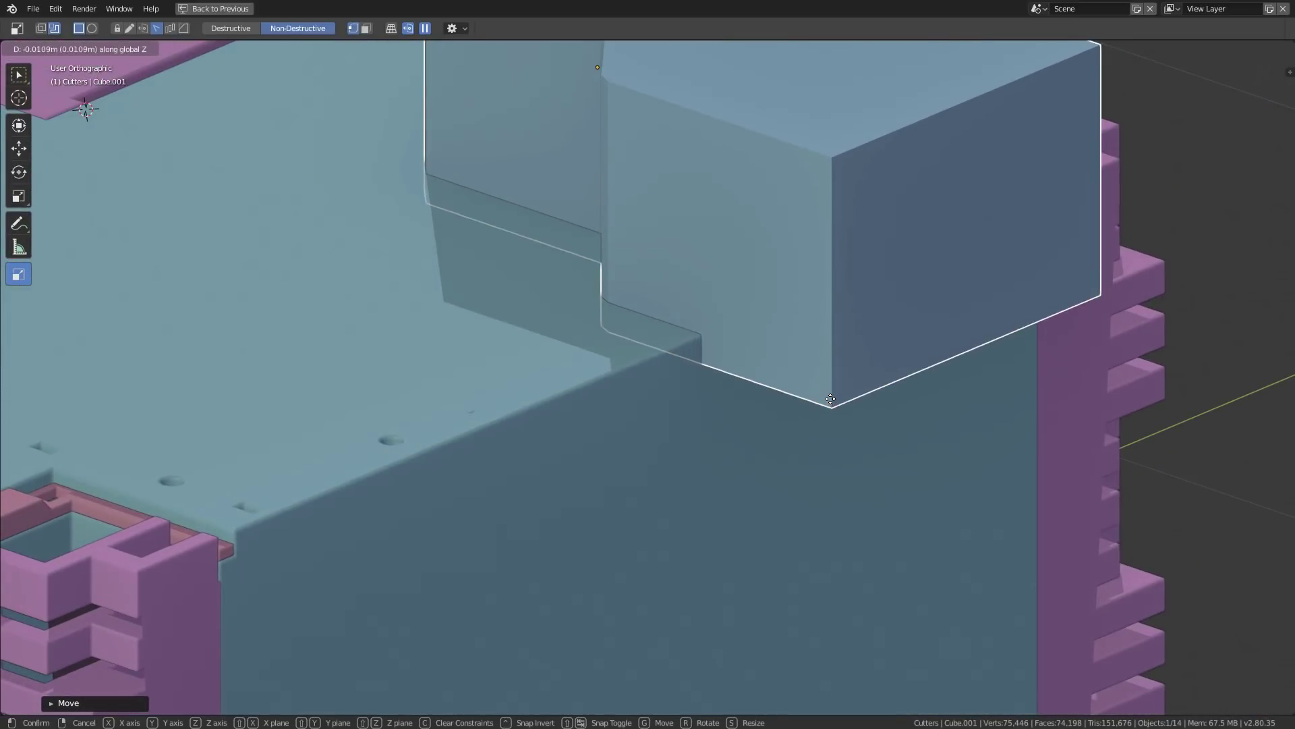
# Step: Try to split the body with the block using the Hard Ops Slash operation
pyautogui.keyDown('shift'); pyautogui.click(599, 398); pyautogui.keyUp('shift')
pyautogui.scroll(-3, 650, 387)
pyautogui.moveTo(653, 398); pyautogui.dragTo(699, 428, button='middle')
pyautogui.click(756, 404)
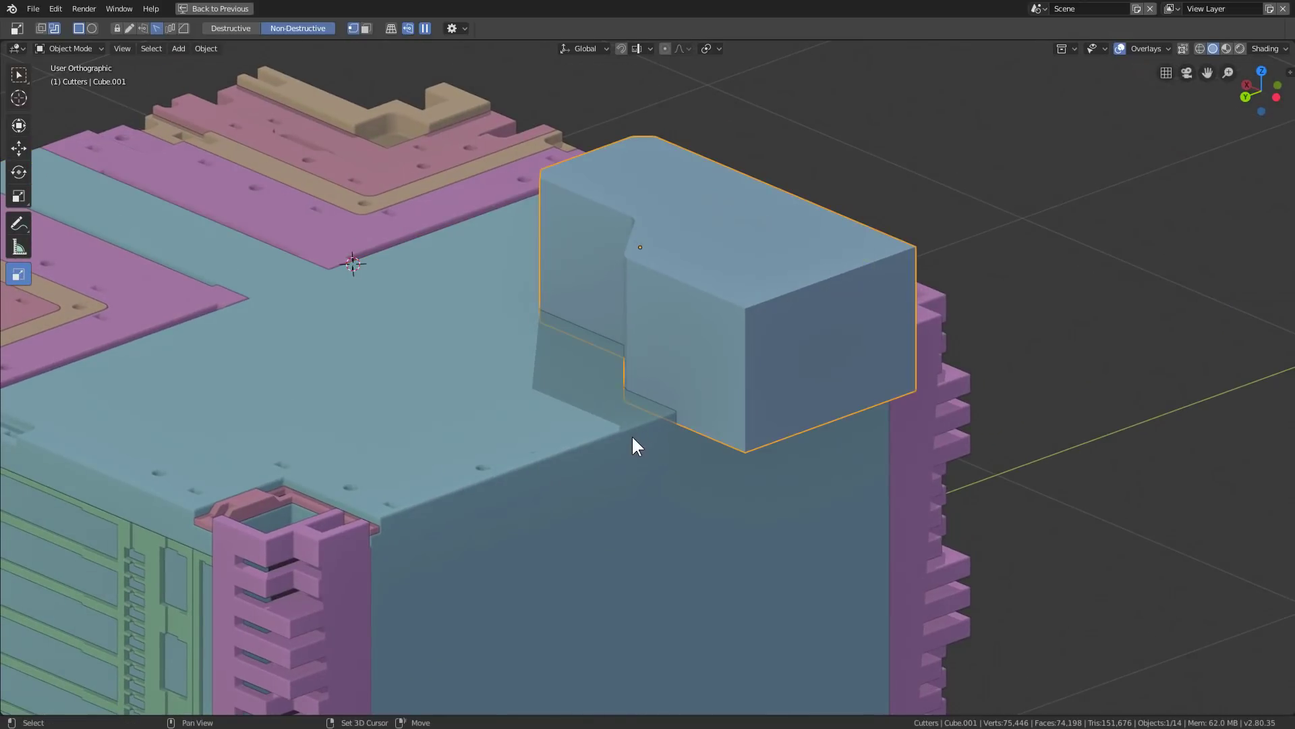
pyautogui.keyDown('shift'); pyautogui.click(633, 439); pyautogui.keyUp('shift')
pyautogui.press('q')
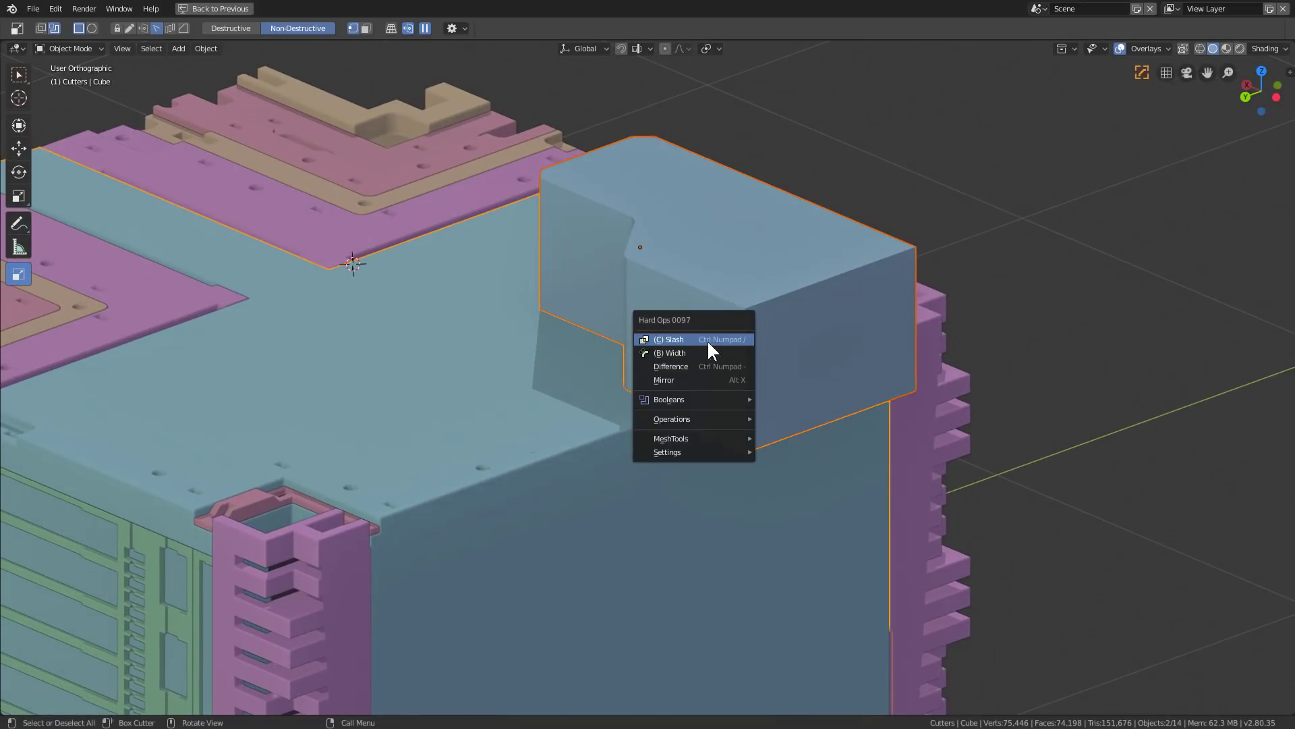
pyautogui.press('c')
pyautogui.moveTo(823, 331); pyautogui.dragTo(755, 344, button='middle')
pyautogui.hotkey('ctrl', 'z')
# Step: Subtract the block from the body with a boolean difference to cut a shallow recess into the top face
pyautogui.click(659, 398)
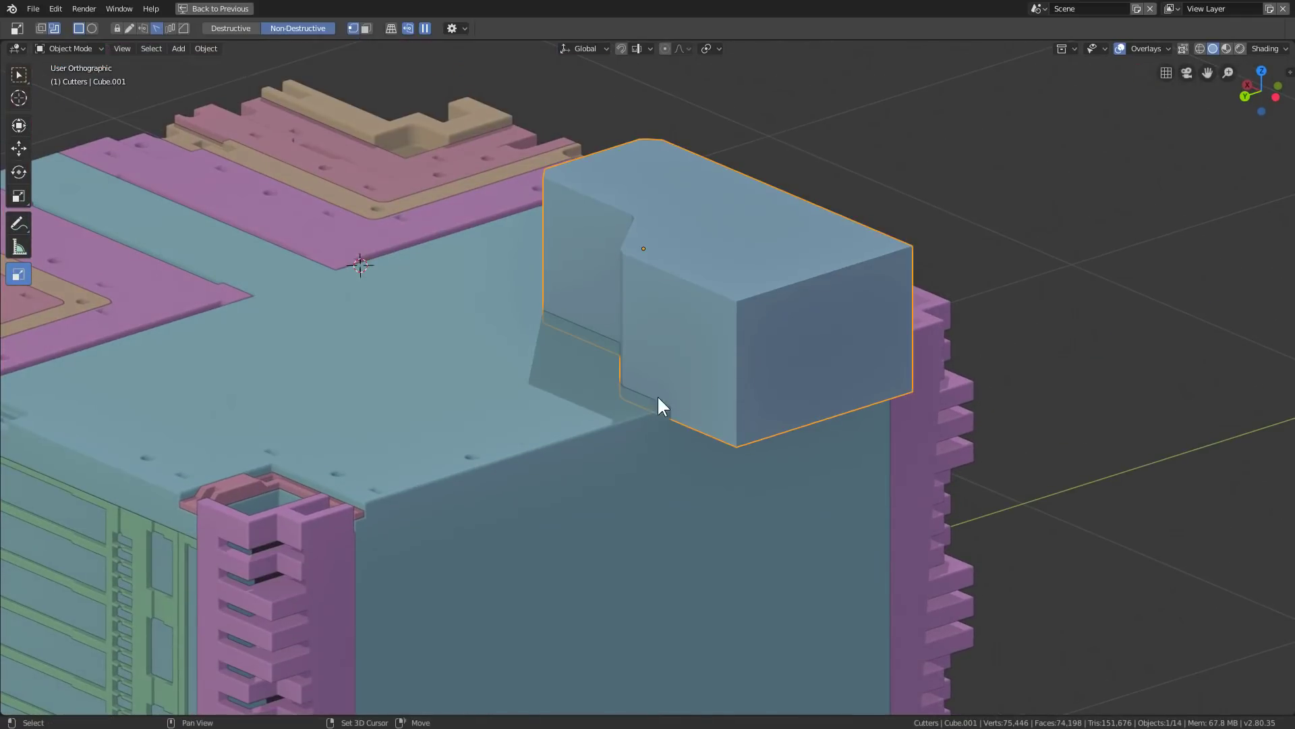
pyautogui.keyDown('shift'); pyautogui.click(626, 419); pyautogui.keyUp('shift')
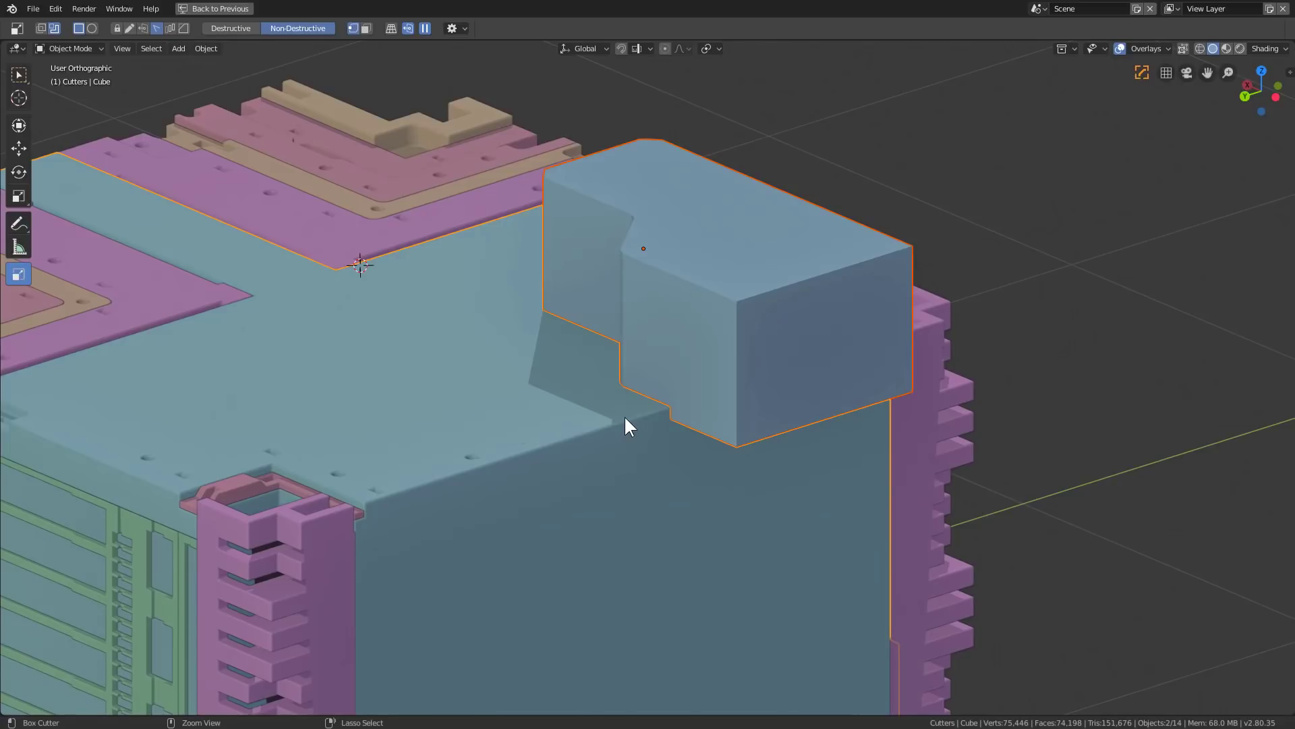
pyautogui.press('ctrl+KP_Subtract')
pyautogui.scroll(2, 764, 337)
pyautogui.moveTo(757, 338)
pyautogui.mouseDown(button='middle')
pyautogui.moveTo(575, 263)
pyautogui.moveTo(677, 402)
pyautogui.moveTo(754, 331)
pyautogui.mouseUp(button='middle')
pyautogui.scroll(3, 753, 331)
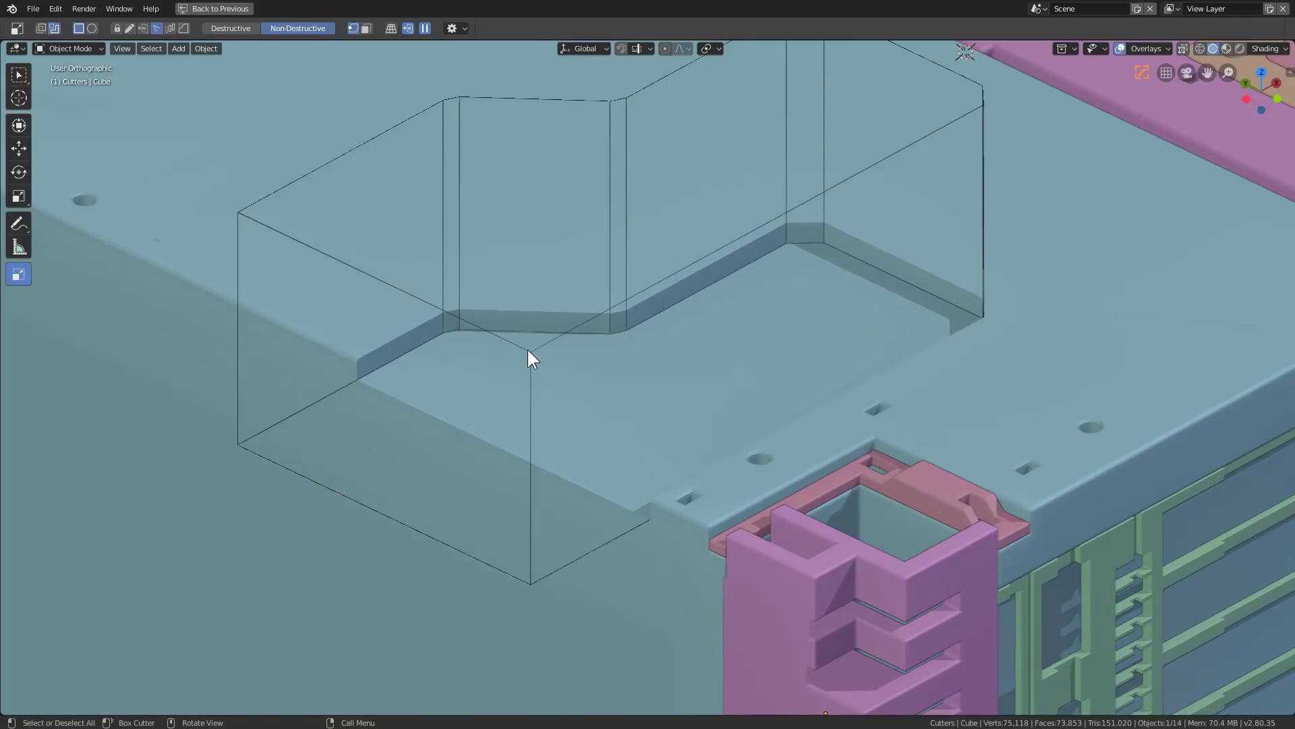
# Step: Select the recess's boolean cutter and tilt it a few degrees about Y so the recess deepens towards the outer edge
pyautogui.moveTo(530, 359); pyautogui.dragTo(297, 142, button='middle')
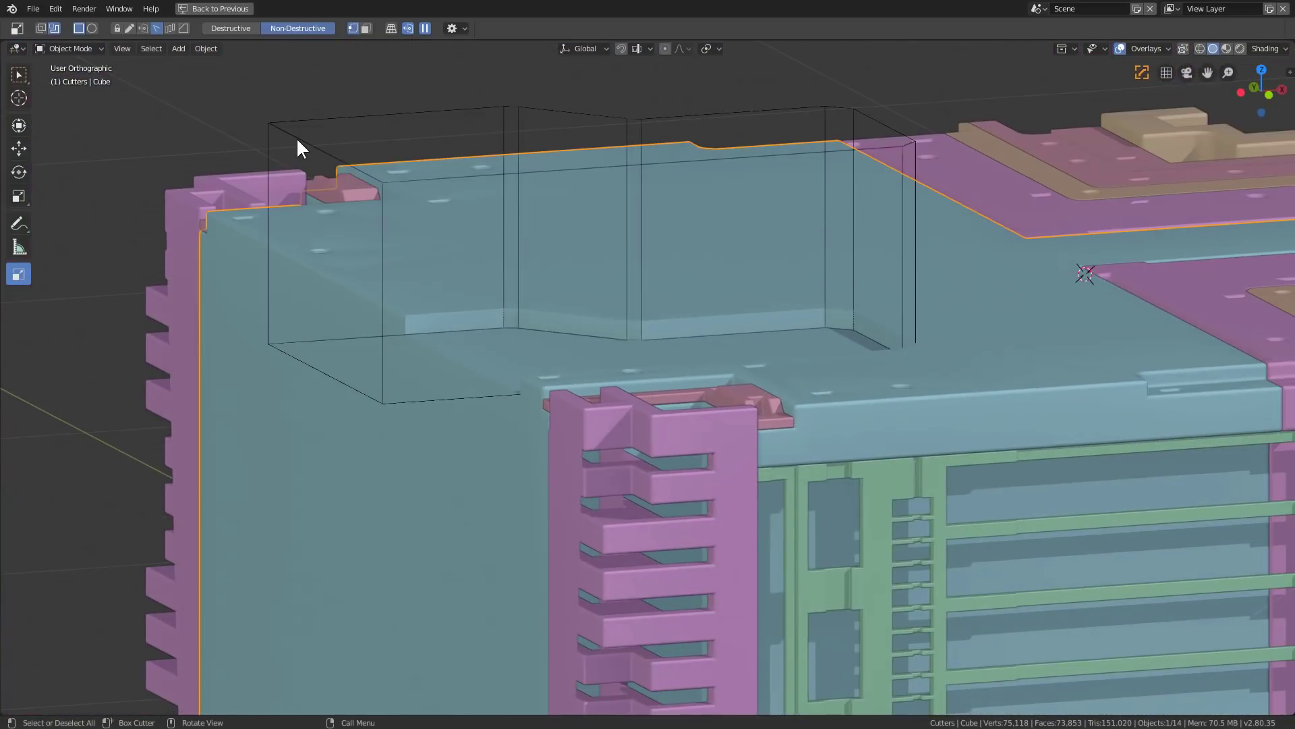
pyautogui.click(297, 140)
pyautogui.moveTo(427, 254); pyautogui.dragTo(945, 342, button='middle')
pyautogui.press('r')
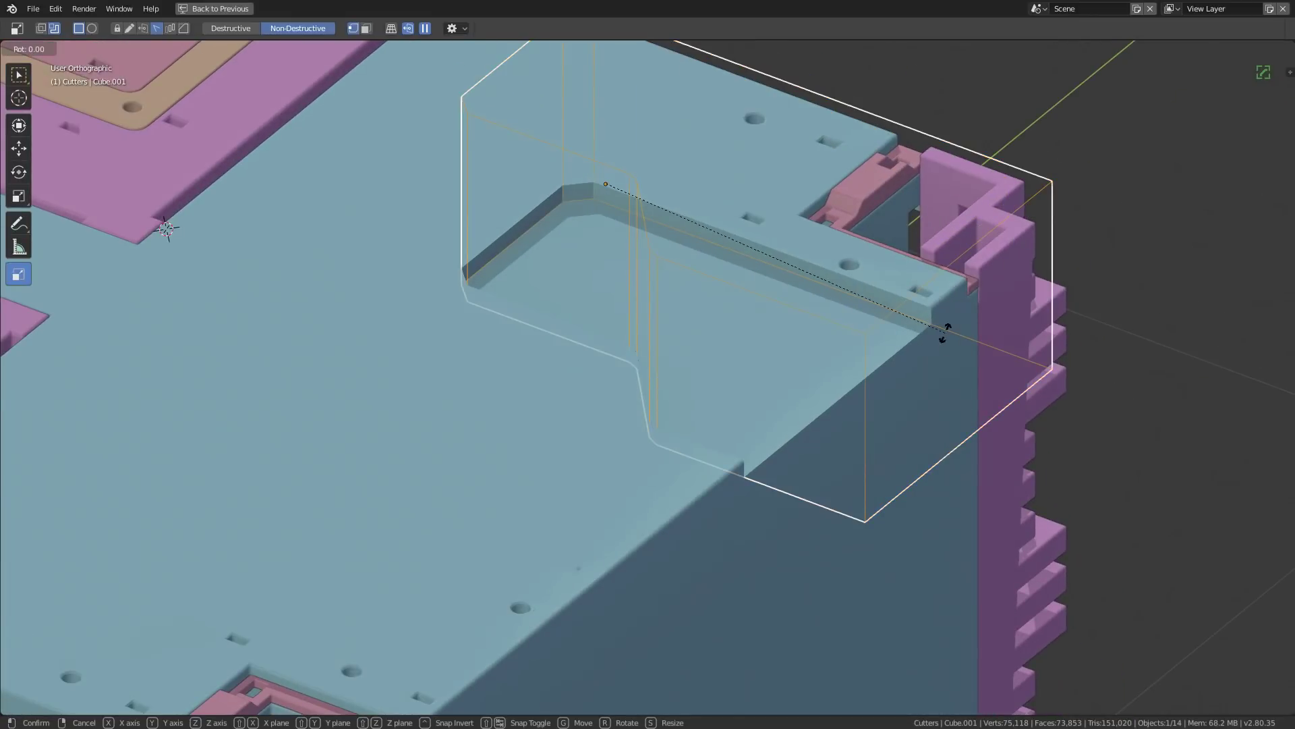
pyautogui.press('y')
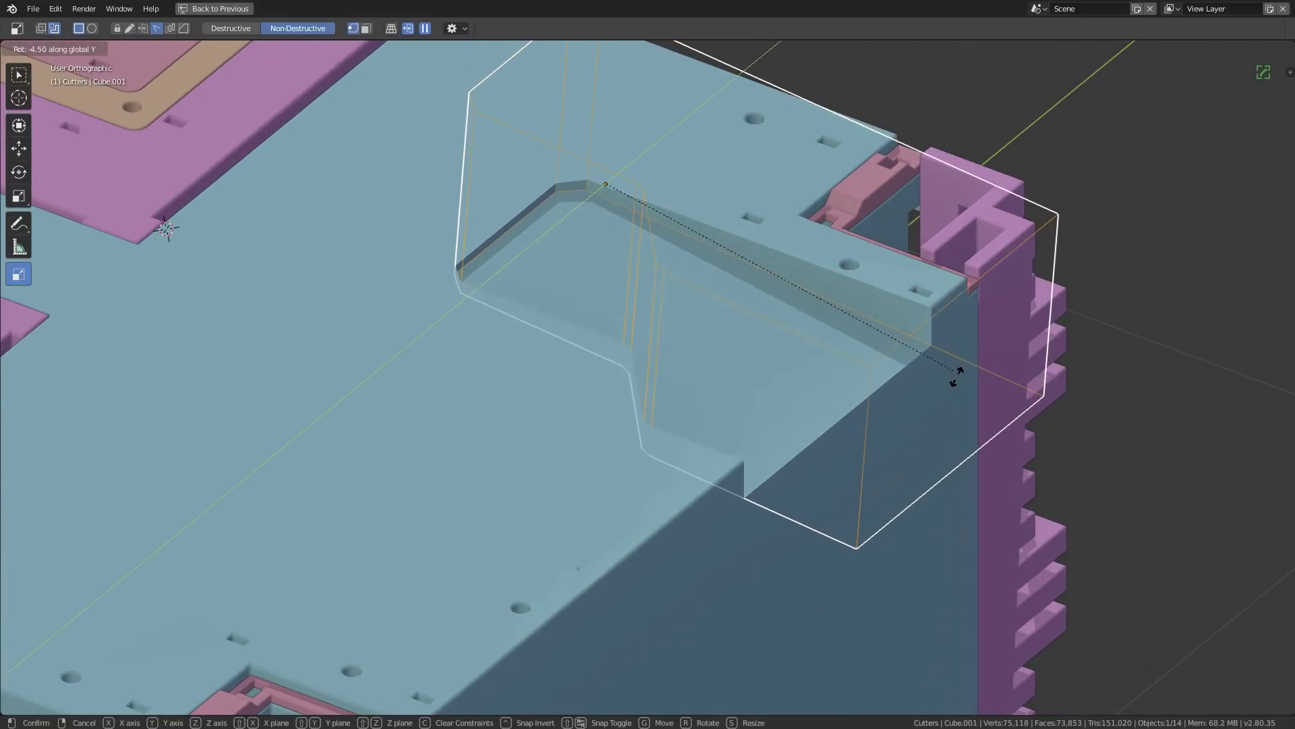
pyautogui.click(954, 387)
# Step: Lower the tilted cutter along Z by about 0.035 m to deepen the sloped recess
pyautogui.press('g')
pyautogui.press('z')
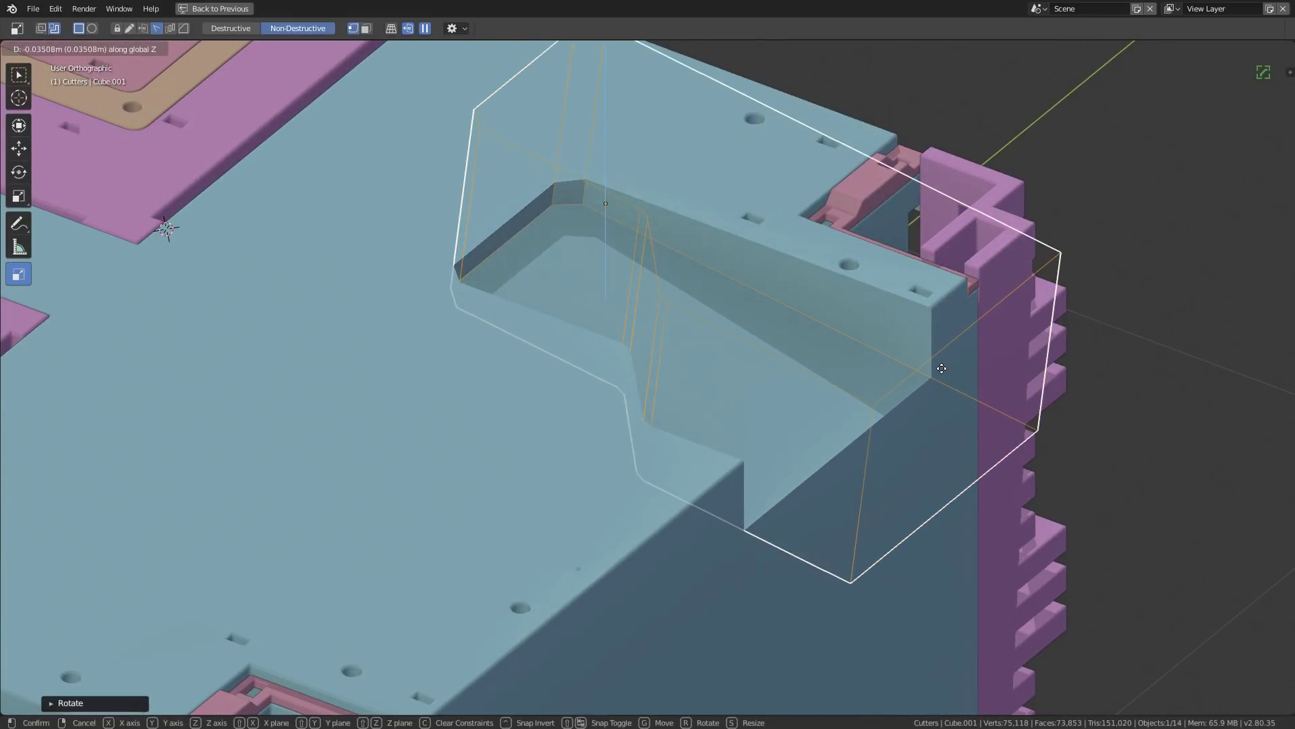
pyautogui.click(941, 363)
pyautogui.moveTo(941, 358); pyautogui.dragTo(789, 365, button='middle')
pyautogui.scroll(-3, 859, 370)
pyautogui.scroll(4, 551, 255)
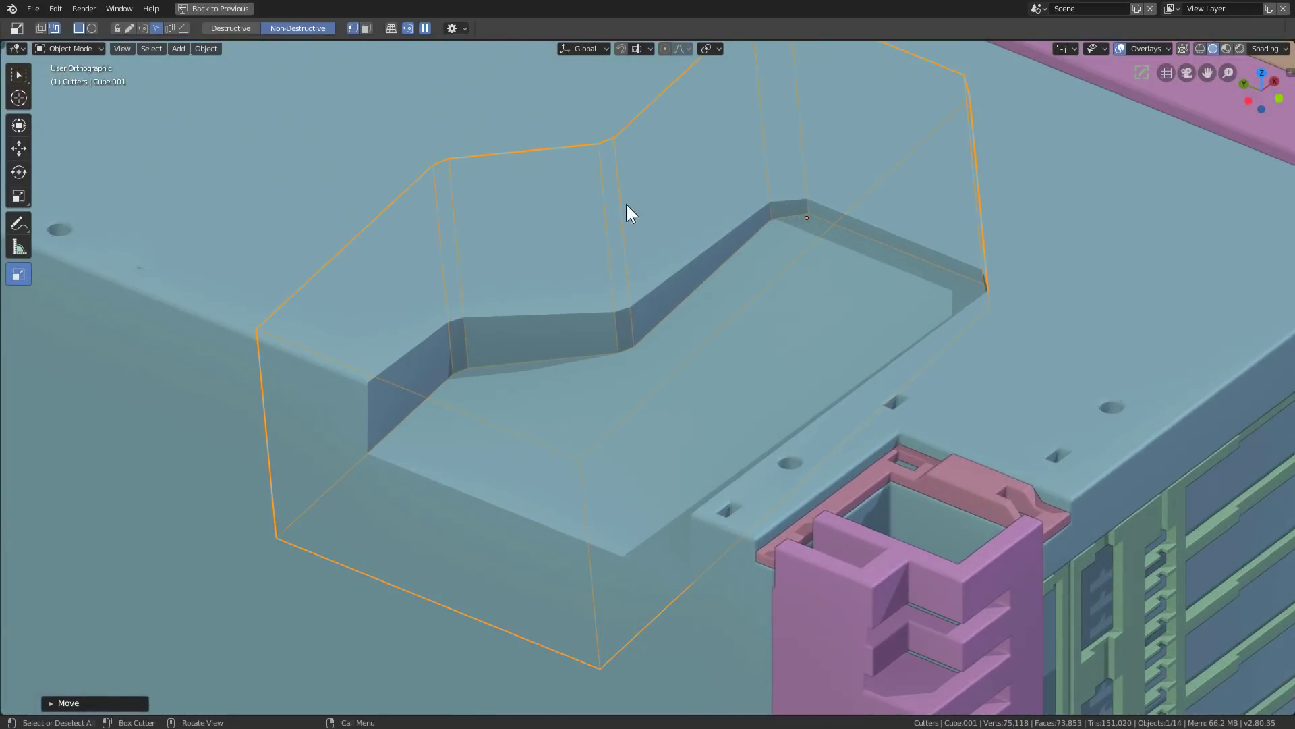
# Step: Try the Hard Ops Slash operation on the body around the tilted recess, and undo it
pyautogui.press('q')
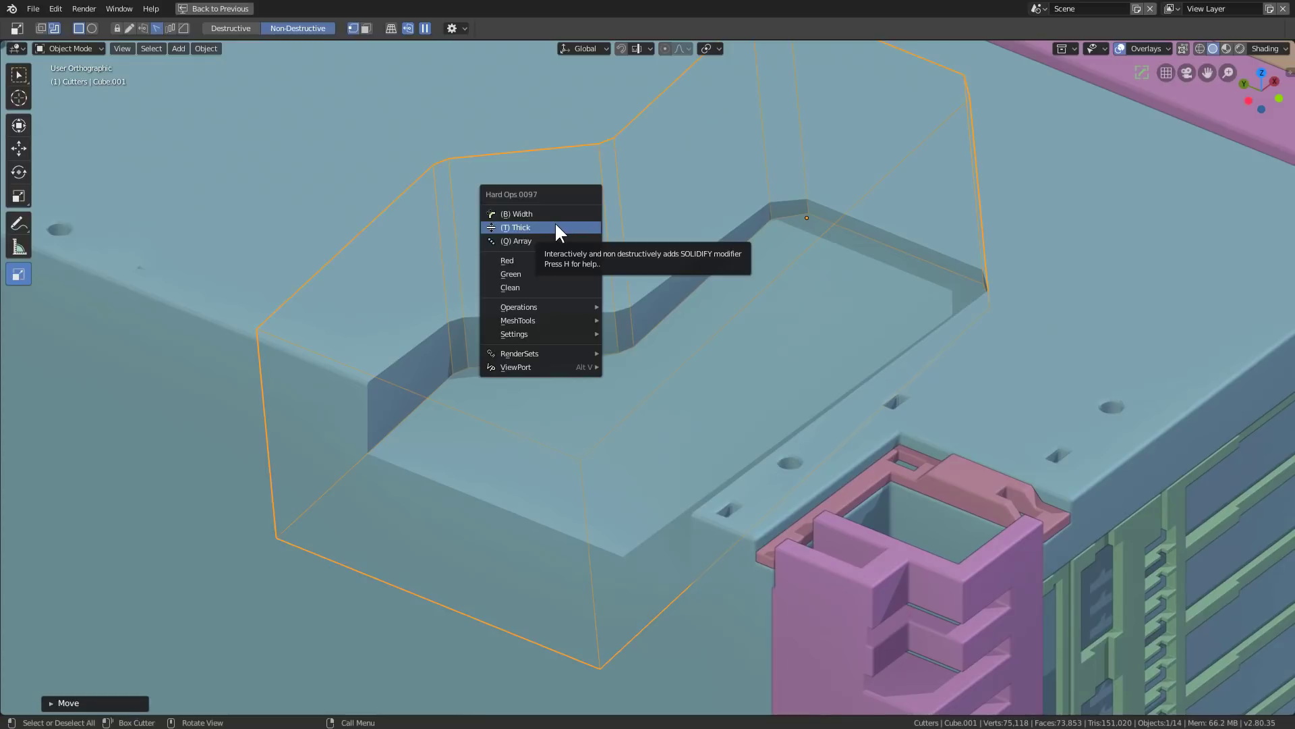
pyautogui.moveTo(1140, 236); pyautogui.dragTo(306, 349, button='middle')
pyautogui.click(314, 327)
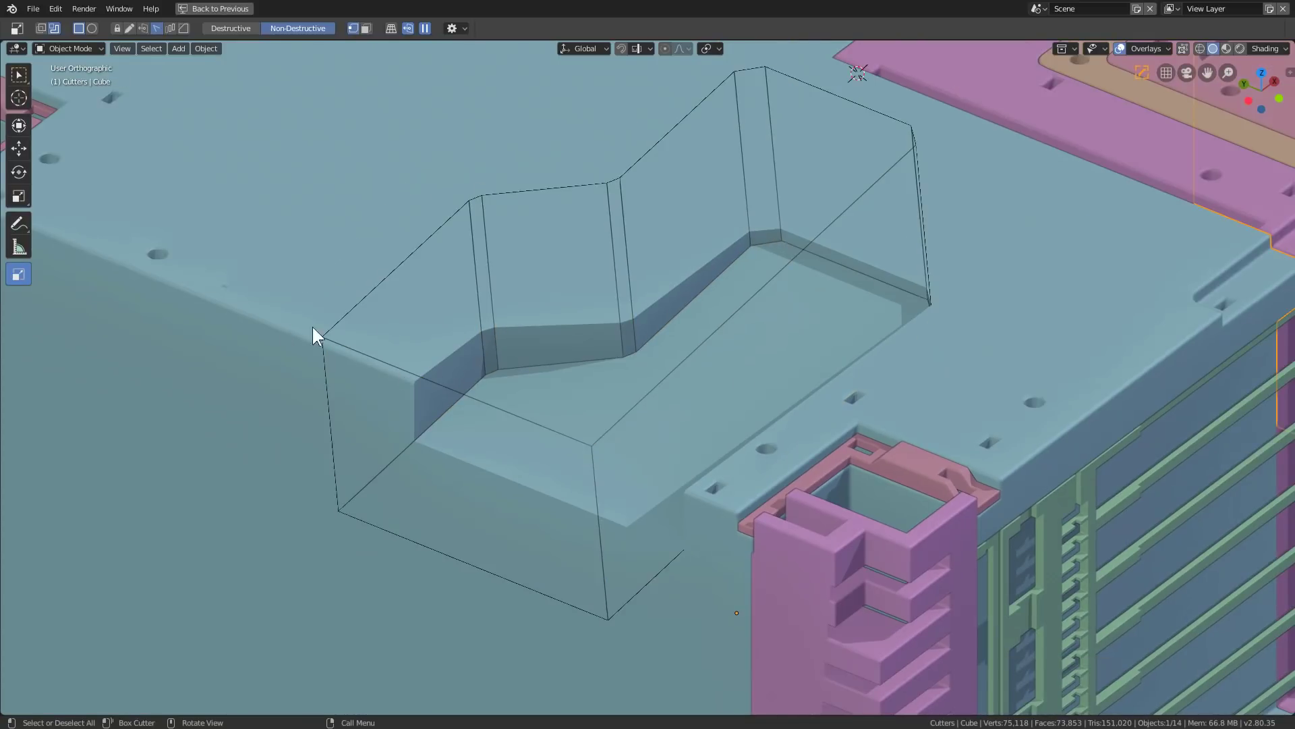
pyautogui.press('q')
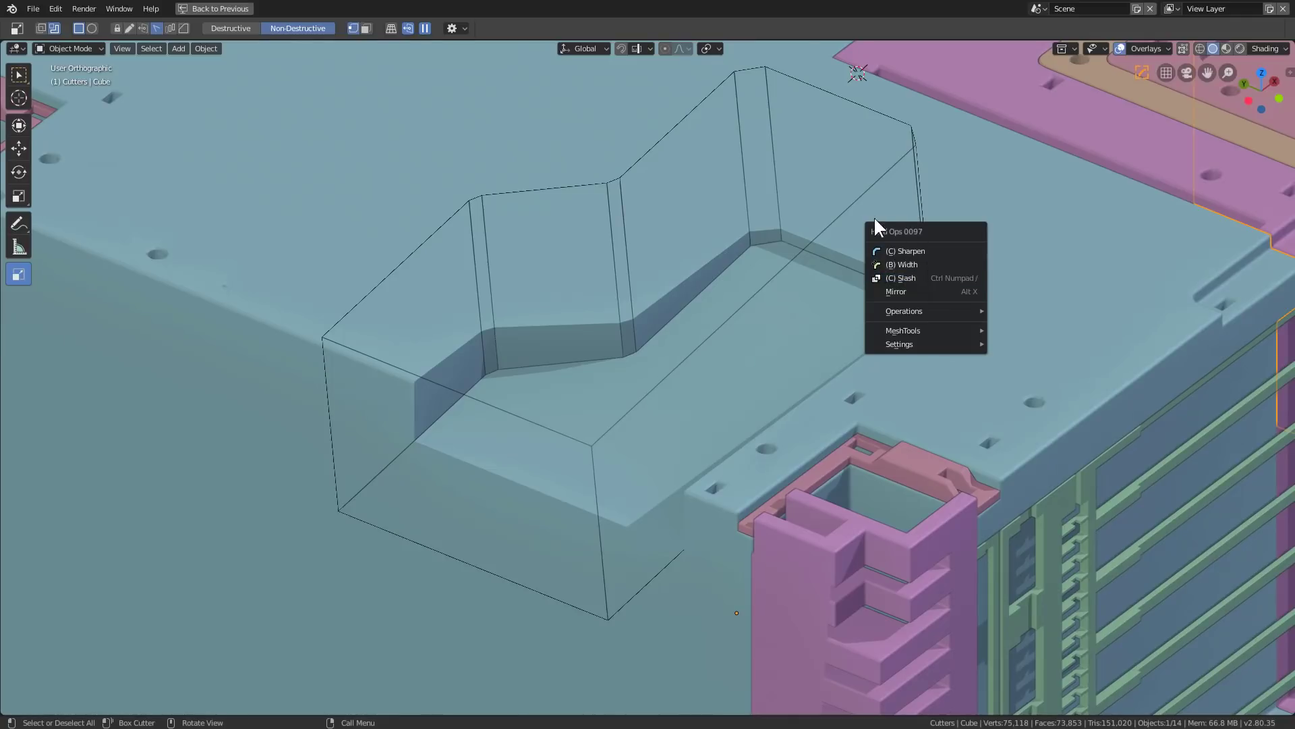
pyautogui.click(926, 277)
pyautogui.scroll(-5, 941, 300)
pyautogui.moveTo(884, 329); pyautogui.dragTo(863, 355, button='middle')
pyautogui.hotkey('ctrl', 'z')
# Step: Give the tilted recess cutter a Hard Ops Thick shell of 0.006 with rim off and offset -1.00, and hide the cutter
pyautogui.scroll(3, 780, 367)
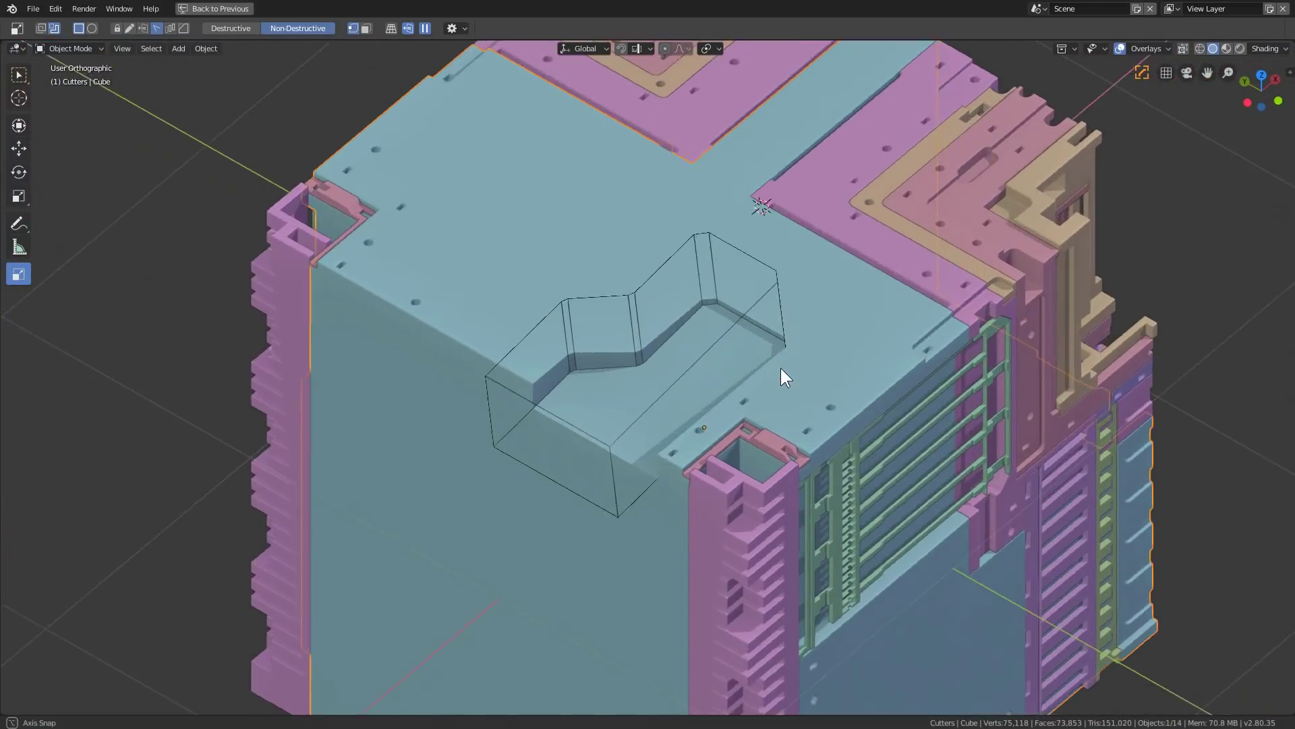
pyautogui.click(803, 258)
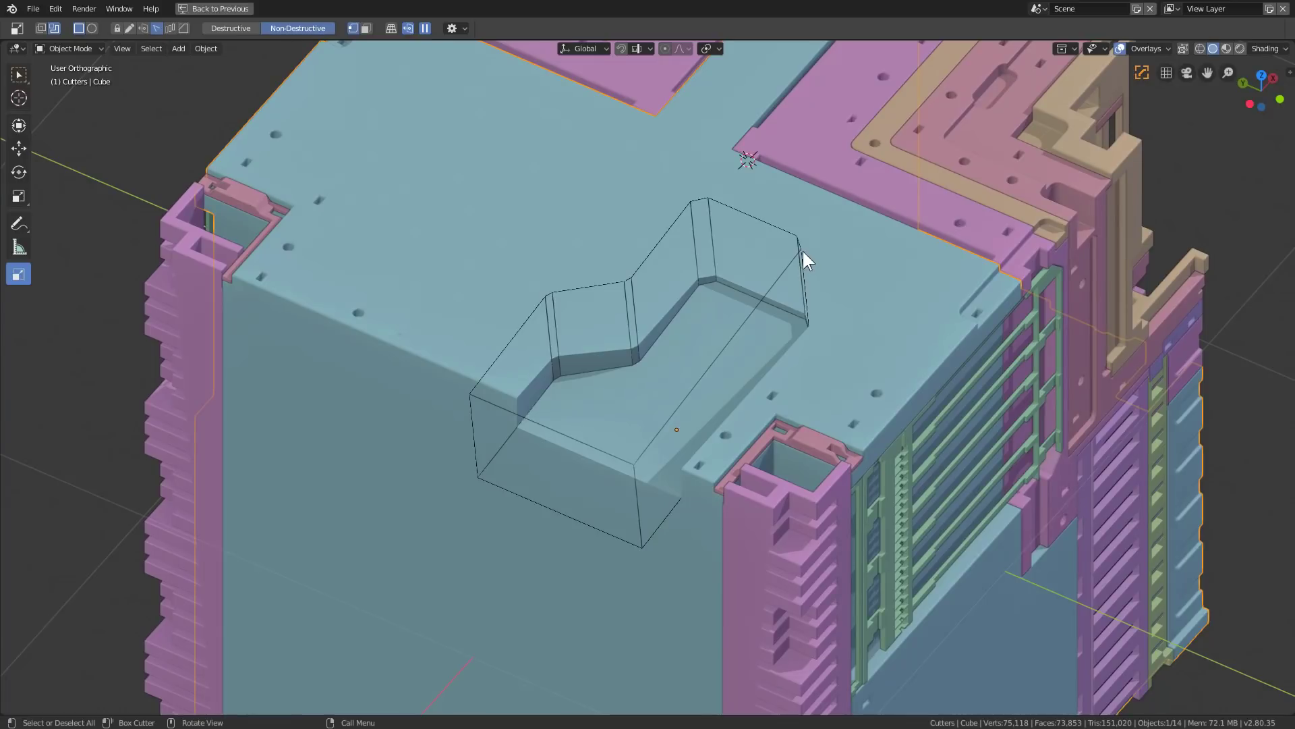
pyautogui.click(804, 253)
pyautogui.scroll(3, 821, 277)
pyautogui.press('q')
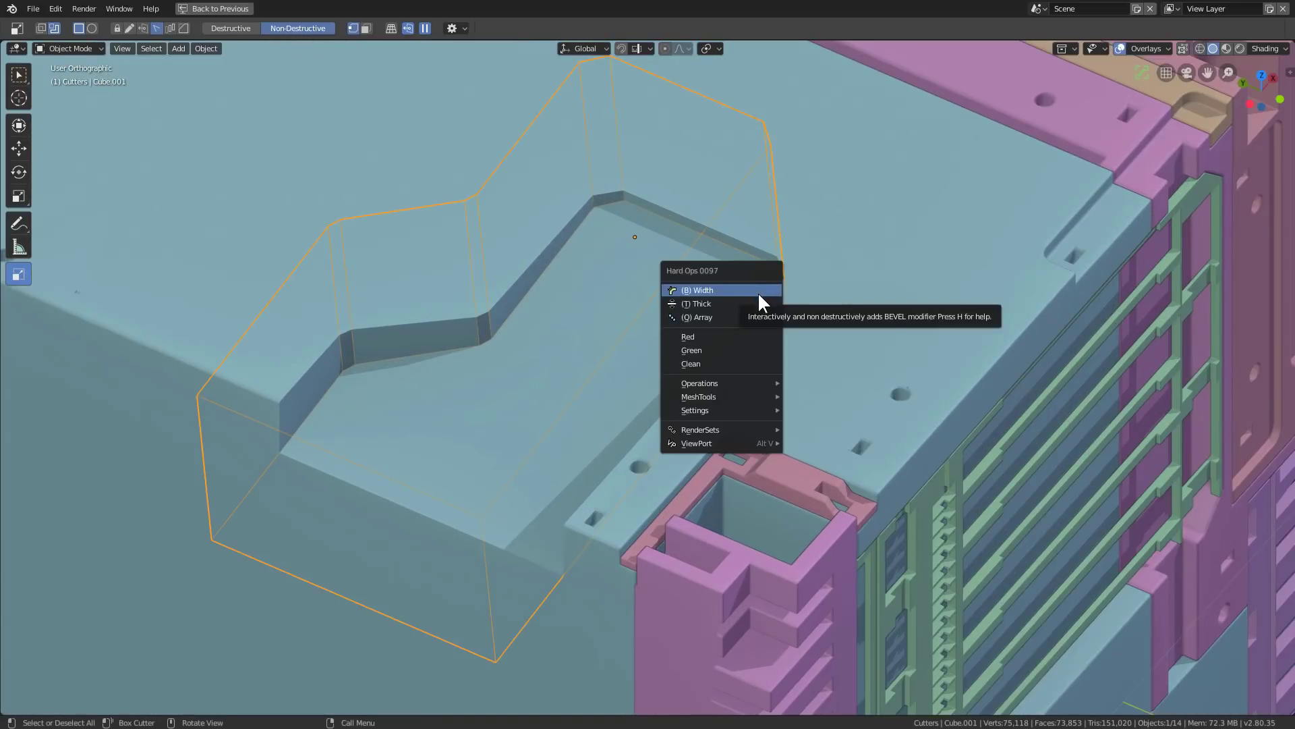
pyautogui.click(755, 299)
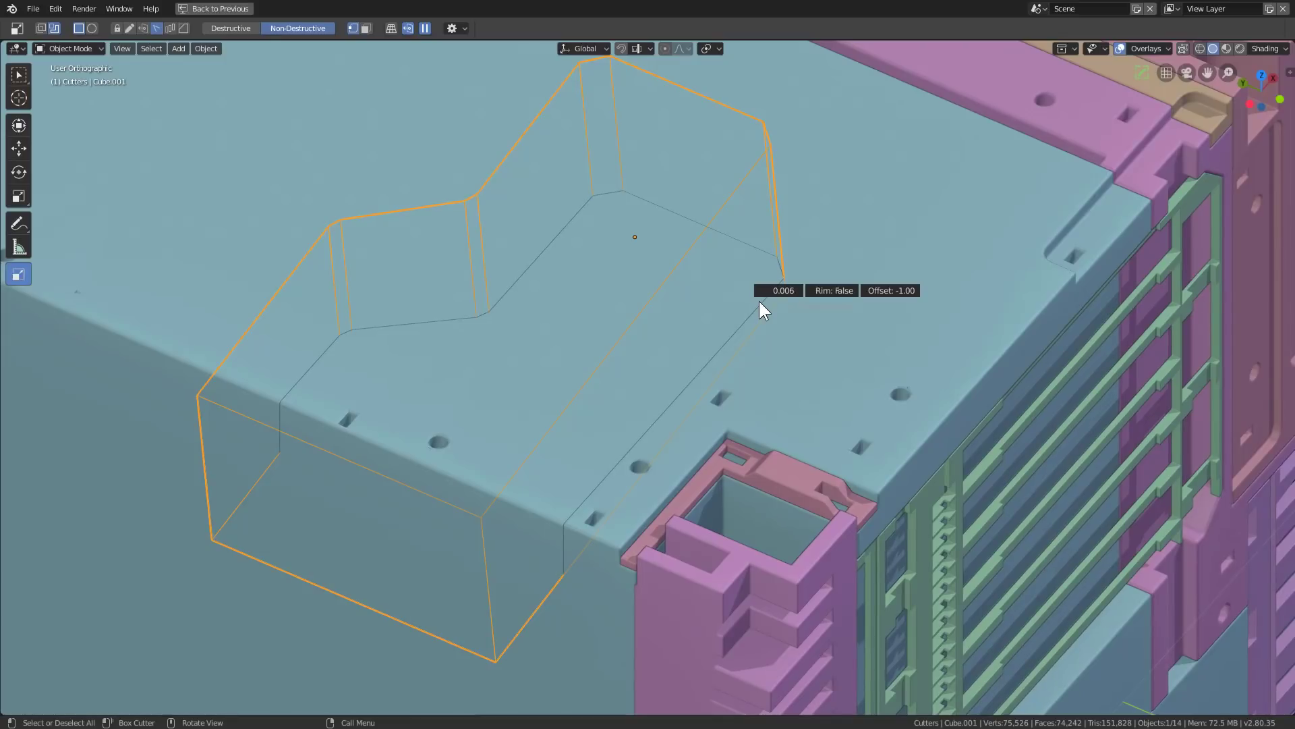
pyautogui.click(760, 301)
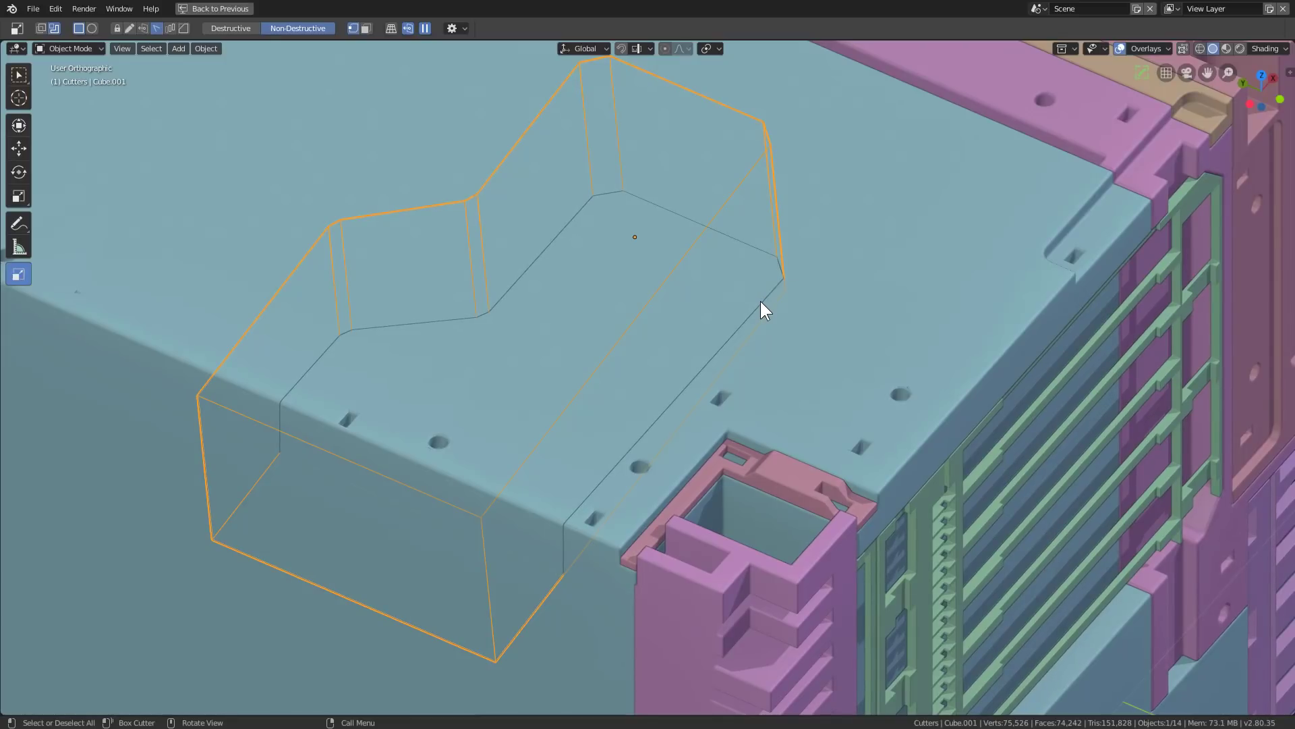
pyautogui.press('h')
# Step: Apply the booleans on the main body with the Hard Ops Sharpen operation
pyautogui.moveTo(747, 310); pyautogui.dragTo(599, 364, button='middle')
pyautogui.scroll(-4, 599, 364)
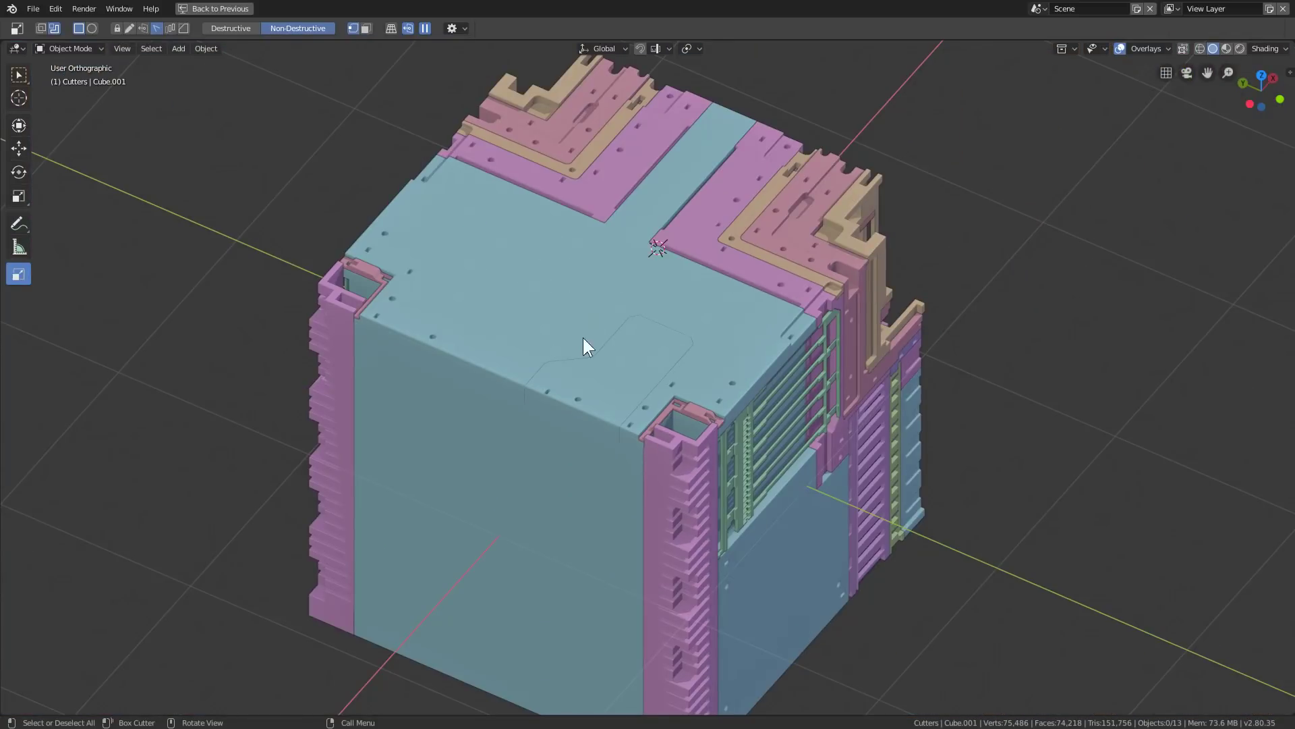
pyautogui.moveTo(638, 398); pyautogui.dragTo(687, 398, button='middle')
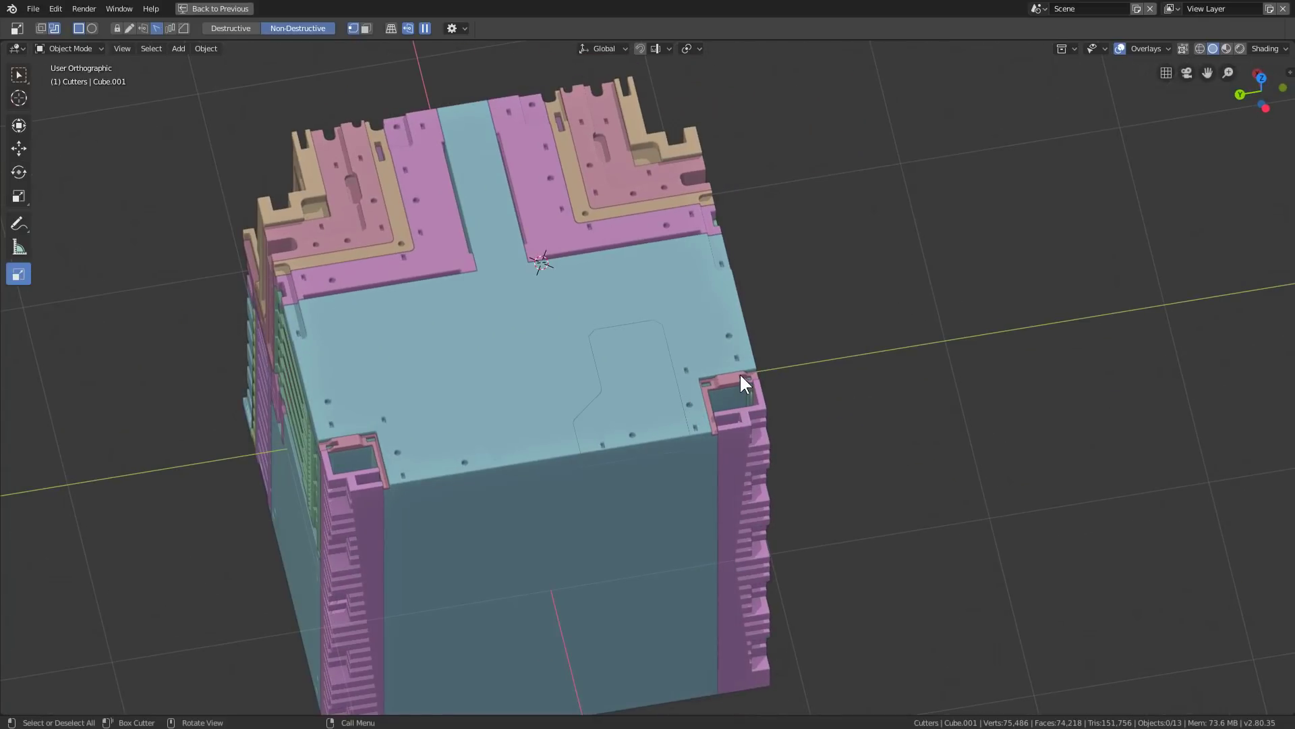
pyautogui.moveTo(708, 351); pyautogui.dragTo(661, 358, button='middle')
pyautogui.click(661, 357)
pyautogui.press('q')
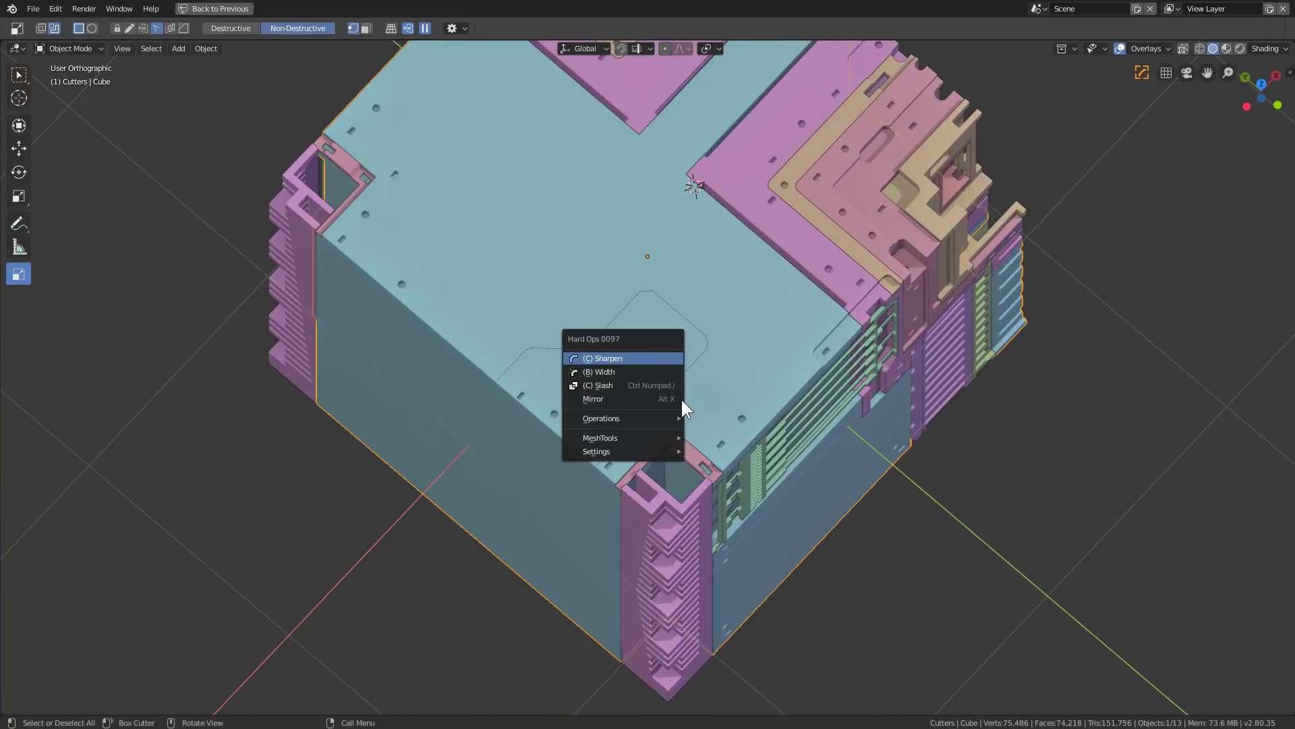
pyautogui.click(661, 358)
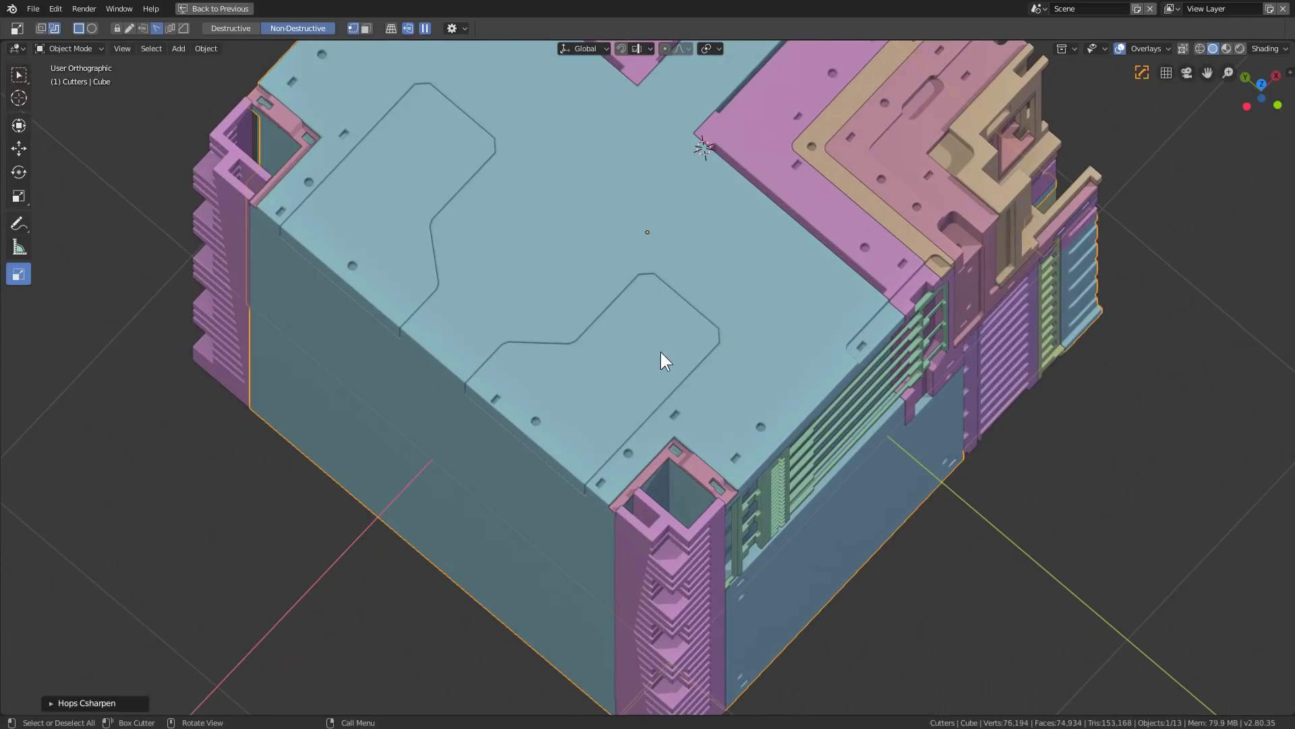
# Step: Separate the linked geometry inside the thin outline groove from the body's mesh into its own panel object
pyautogui.moveTo(661, 361); pyautogui.dragTo(671, 425, button='middle')
pyautogui.scroll(3, 607, 445)
pyautogui.press('Tab')
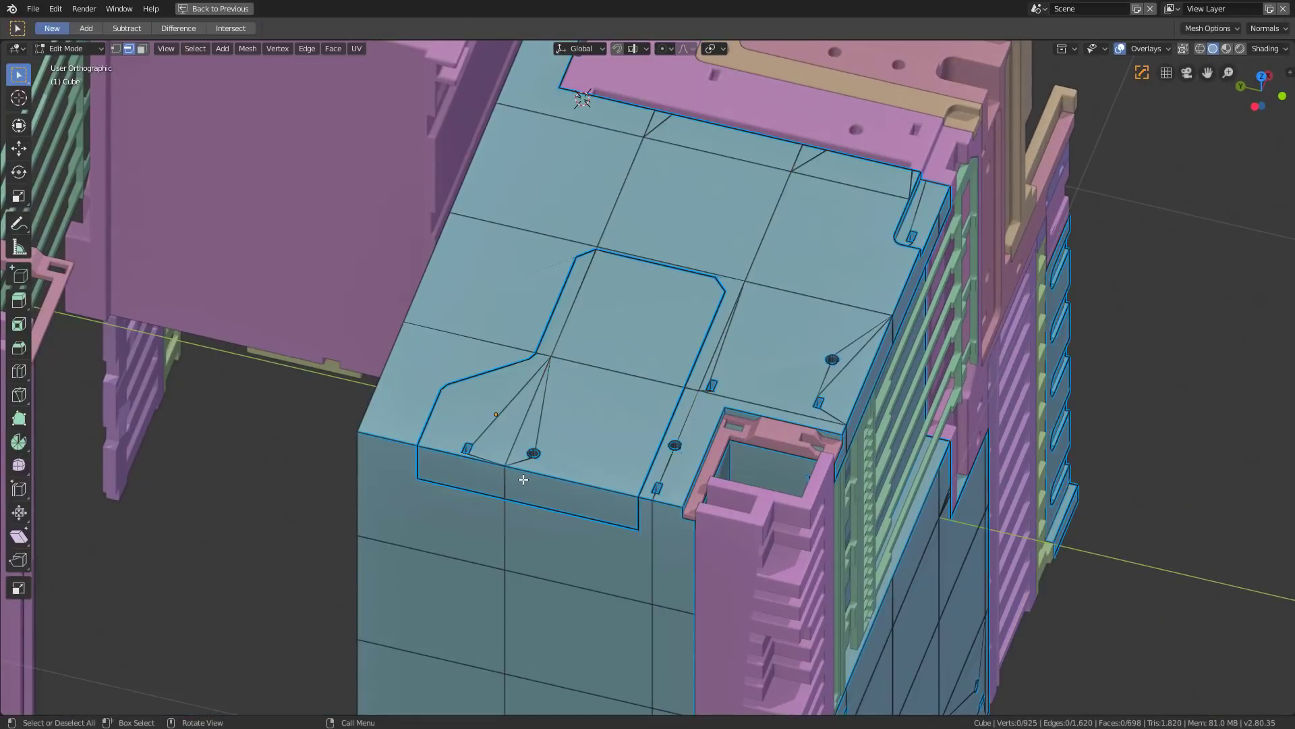
pyautogui.press('l')
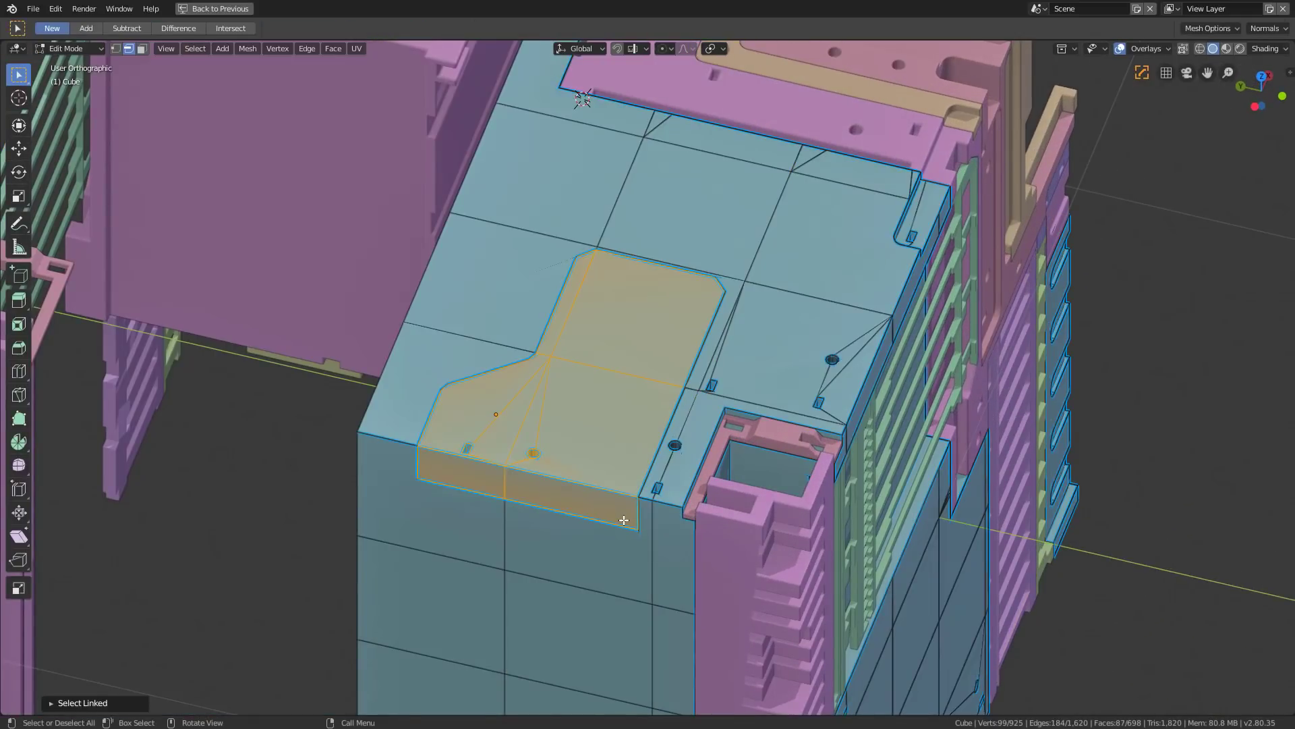
pyautogui.press('g')
pyautogui.press('Escape')
pyautogui.press('p')
pyautogui.click(650, 378)
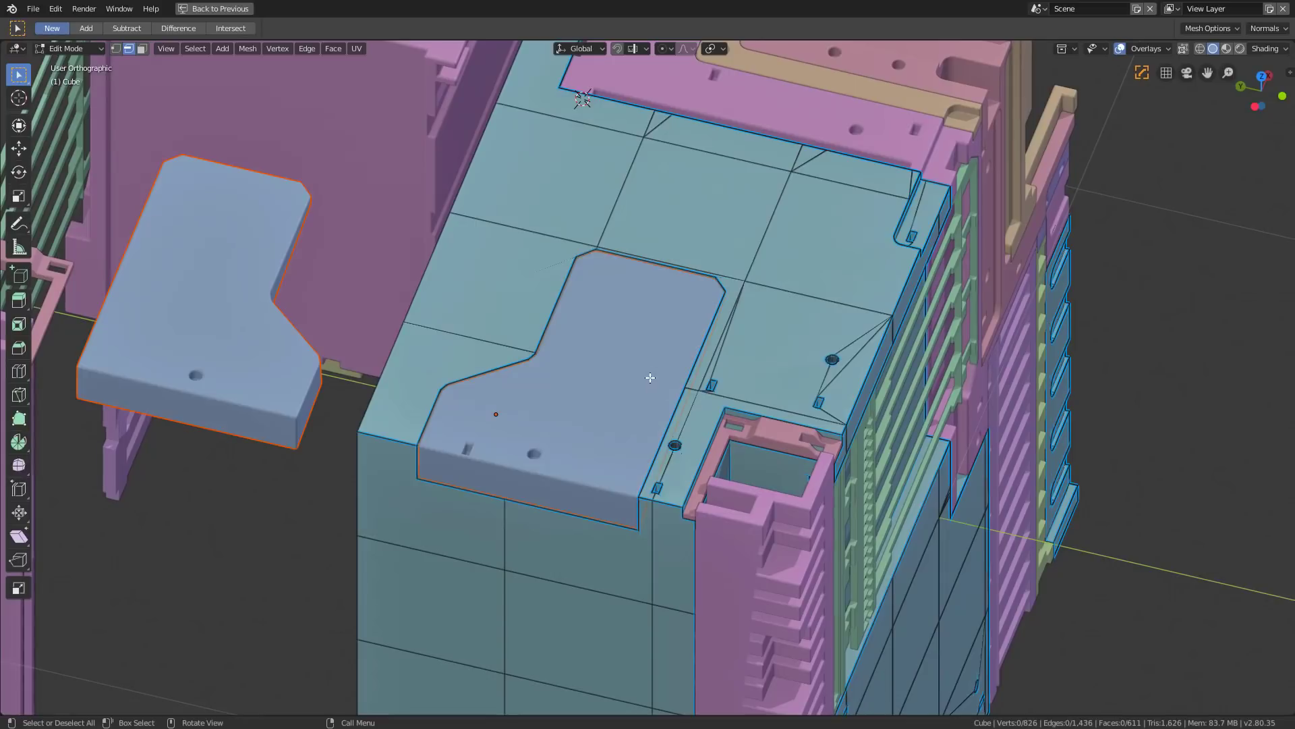
pyautogui.press('Tab')
# Step: Cut a narrow box-shaped strip off the new panel along its long straight edge beside the corner post
pyautogui.moveTo(604, 493); pyautogui.dragTo(593, 499, button='middle')
pyautogui.scroll(3, 654, 411)
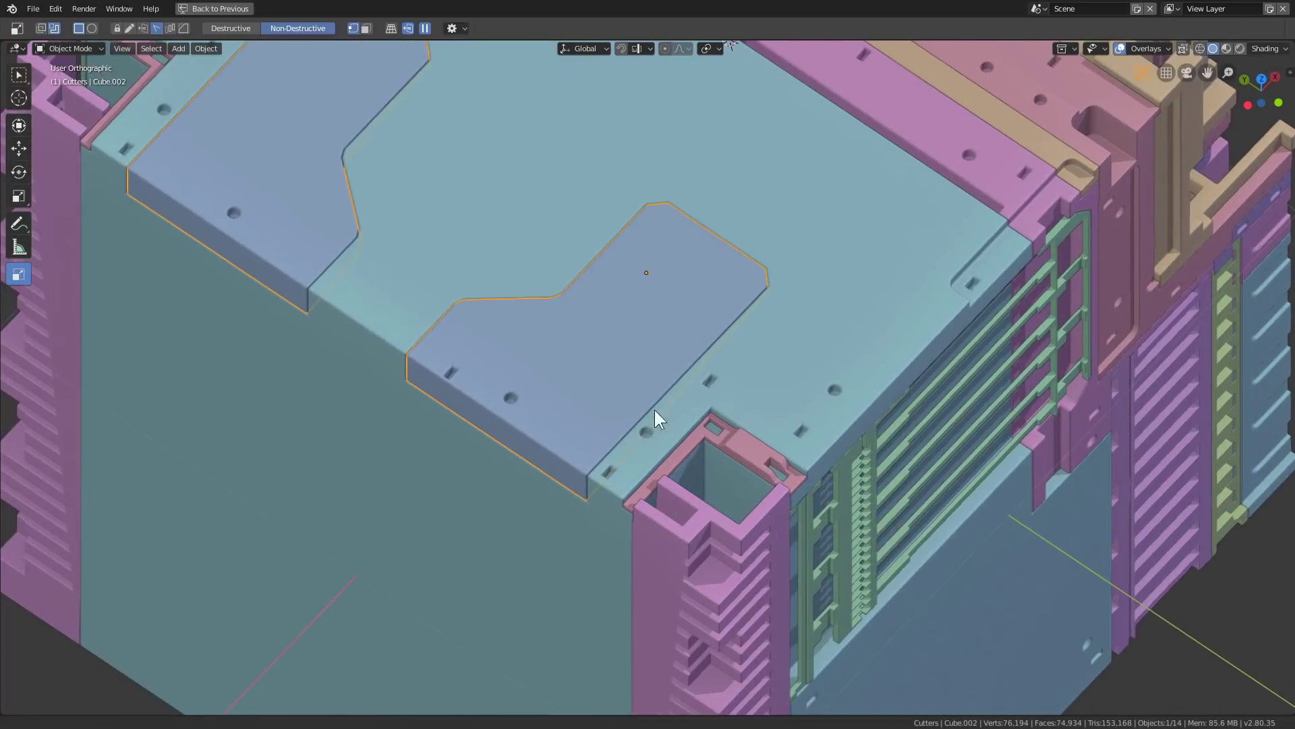
pyautogui.scroll(2, 654, 410)
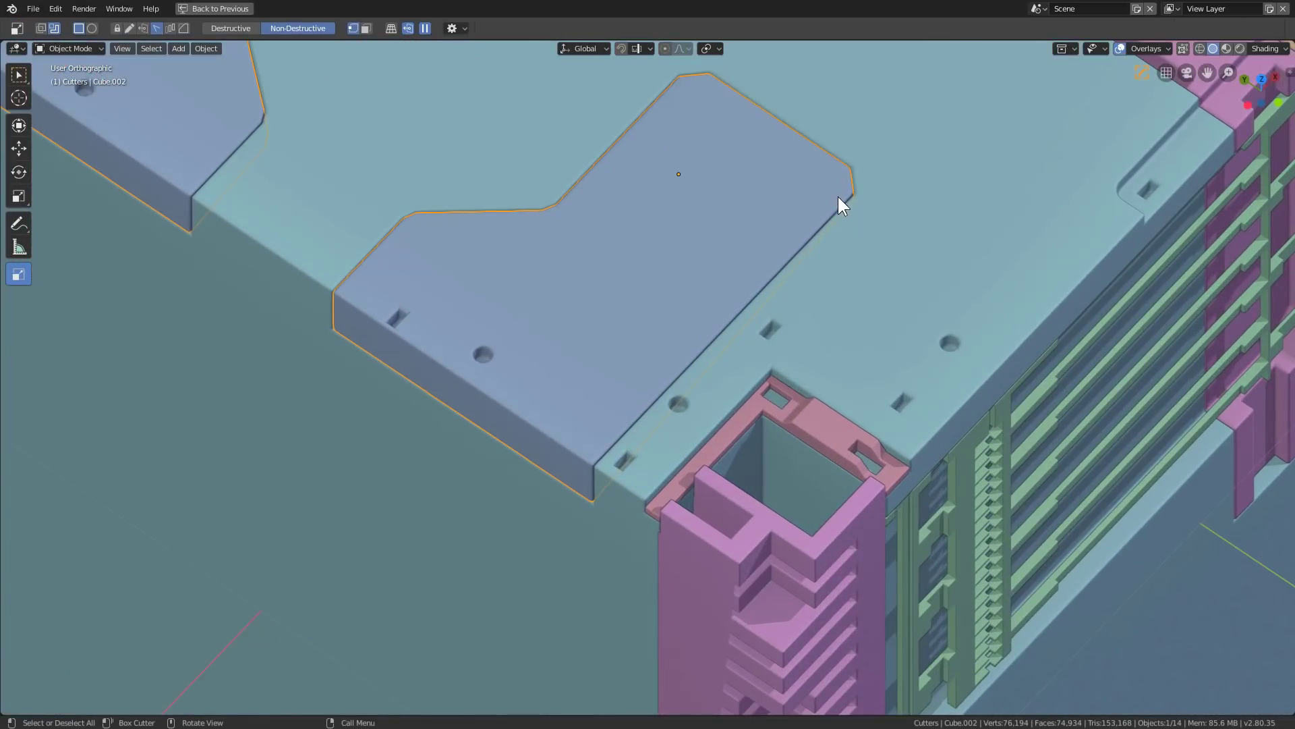
pyautogui.moveTo(838, 196)
pyautogui.mouseDown()
pyautogui.moveTo(794, 285)
pyautogui.moveTo(618, 463)
pyautogui.mouseUp()
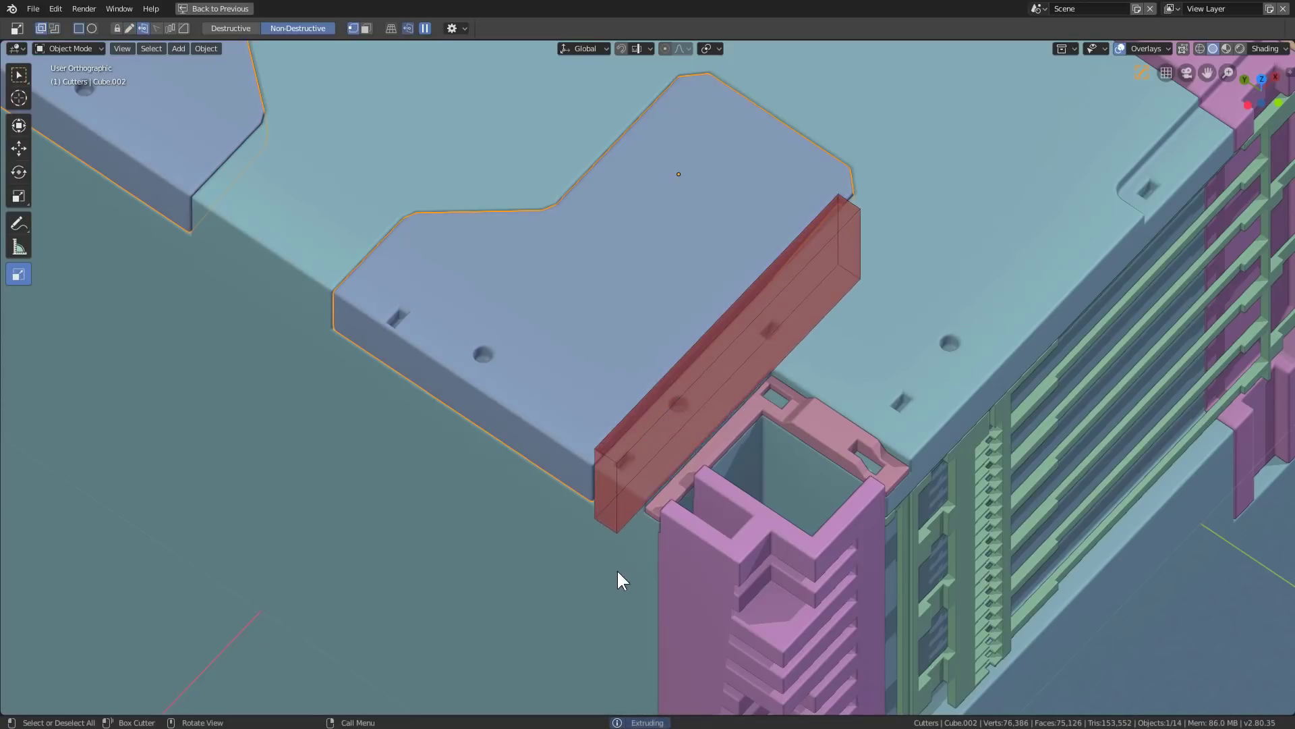
pyautogui.click(611, 473)
# Step: Cut narrow box-shaped notches into the panel's short inner side edge and its chamfered end edge
pyautogui.scroll(-3, 594, 431)
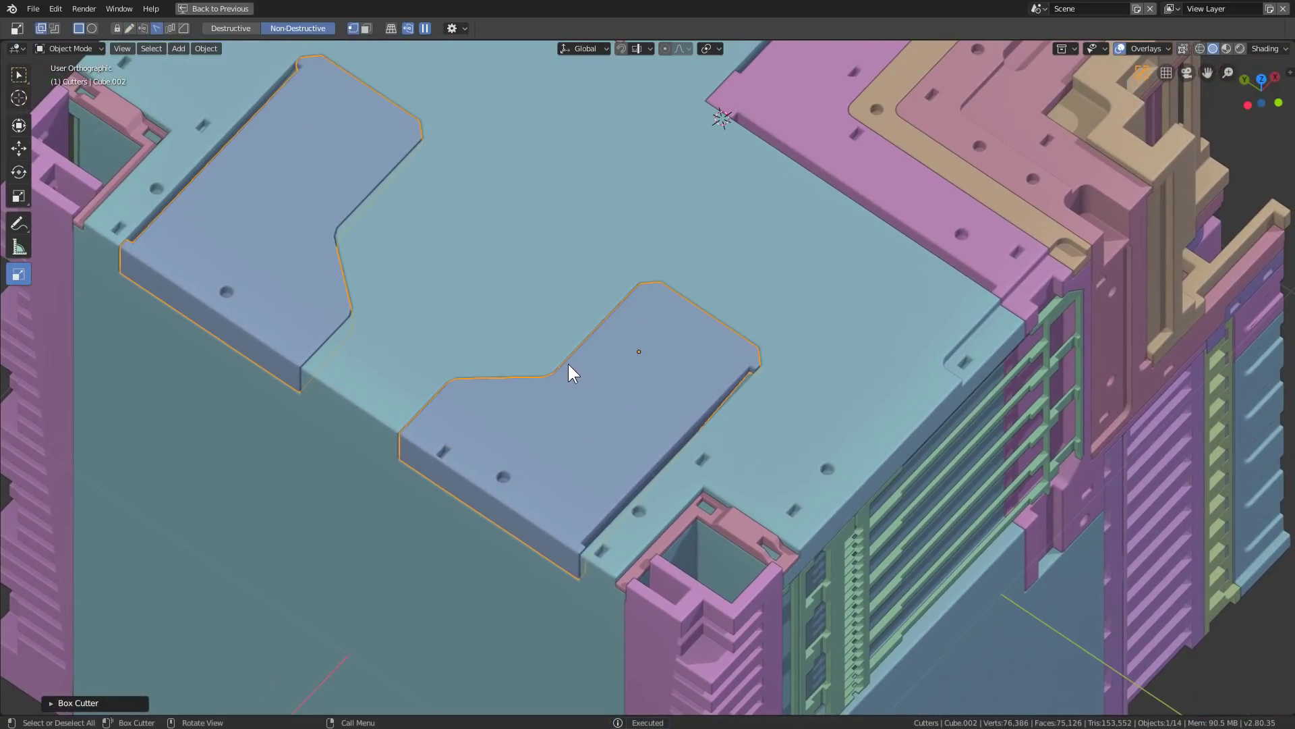
pyautogui.moveTo(568, 364)
pyautogui.mouseDown()
pyautogui.moveTo(622, 266)
pyautogui.moveTo(613, 274)
pyautogui.mouseUp()
pyautogui.click(600, 447)
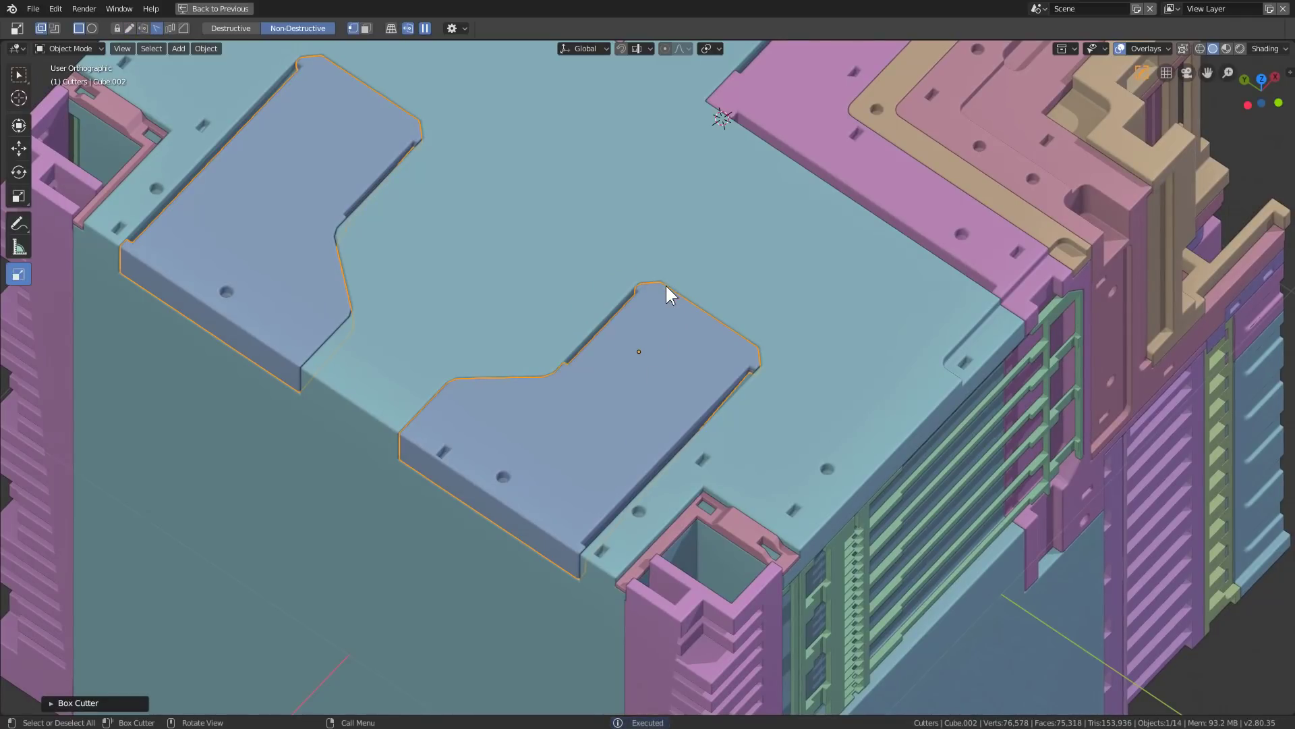
pyautogui.moveTo(663, 292)
pyautogui.mouseDown()
pyautogui.moveTo(759, 273)
pyautogui.moveTo(804, 289)
pyautogui.mouseUp()
pyautogui.click(763, 385)
# Step: Cut a row of six evenly arrayed rectangular slots through the narrow part of the panel
pyautogui.moveTo(725, 391); pyautogui.dragTo(601, 415, button='middle')
pyautogui.scroll(4, 640, 393)
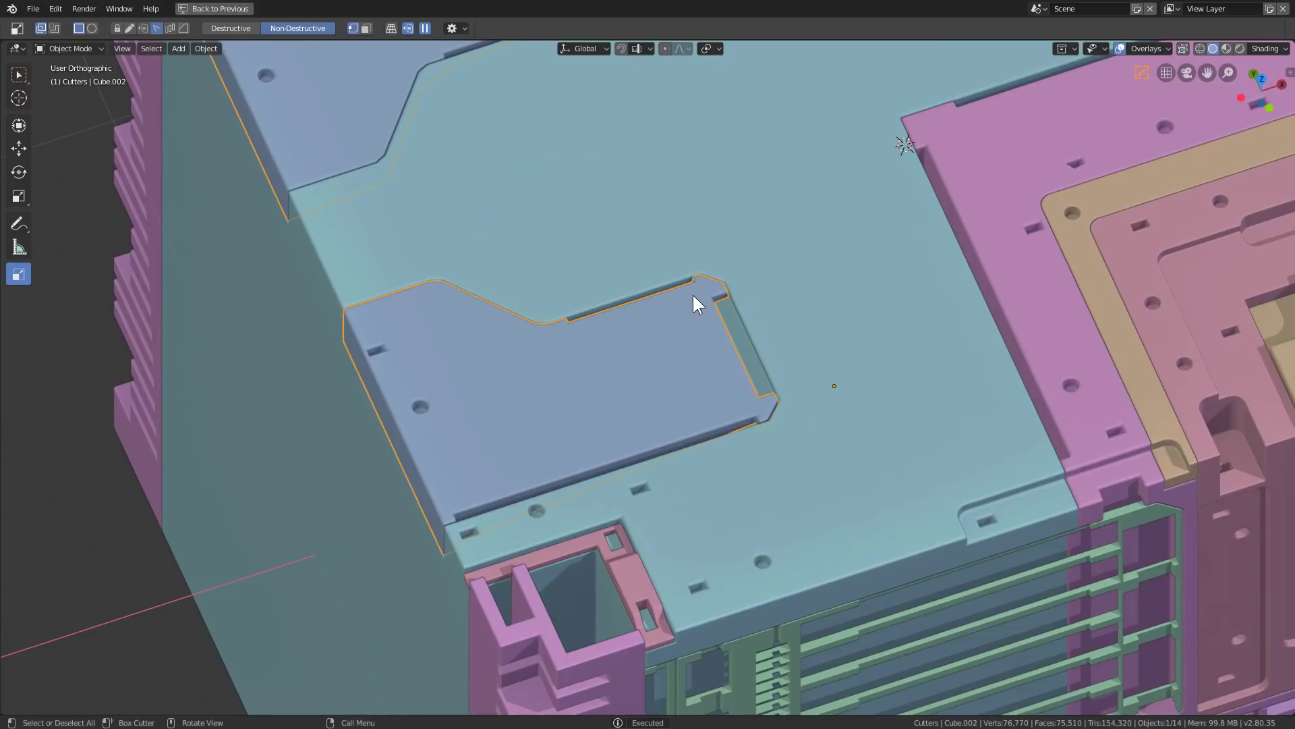
pyautogui.moveTo(694, 294); pyautogui.dragTo(718, 420)
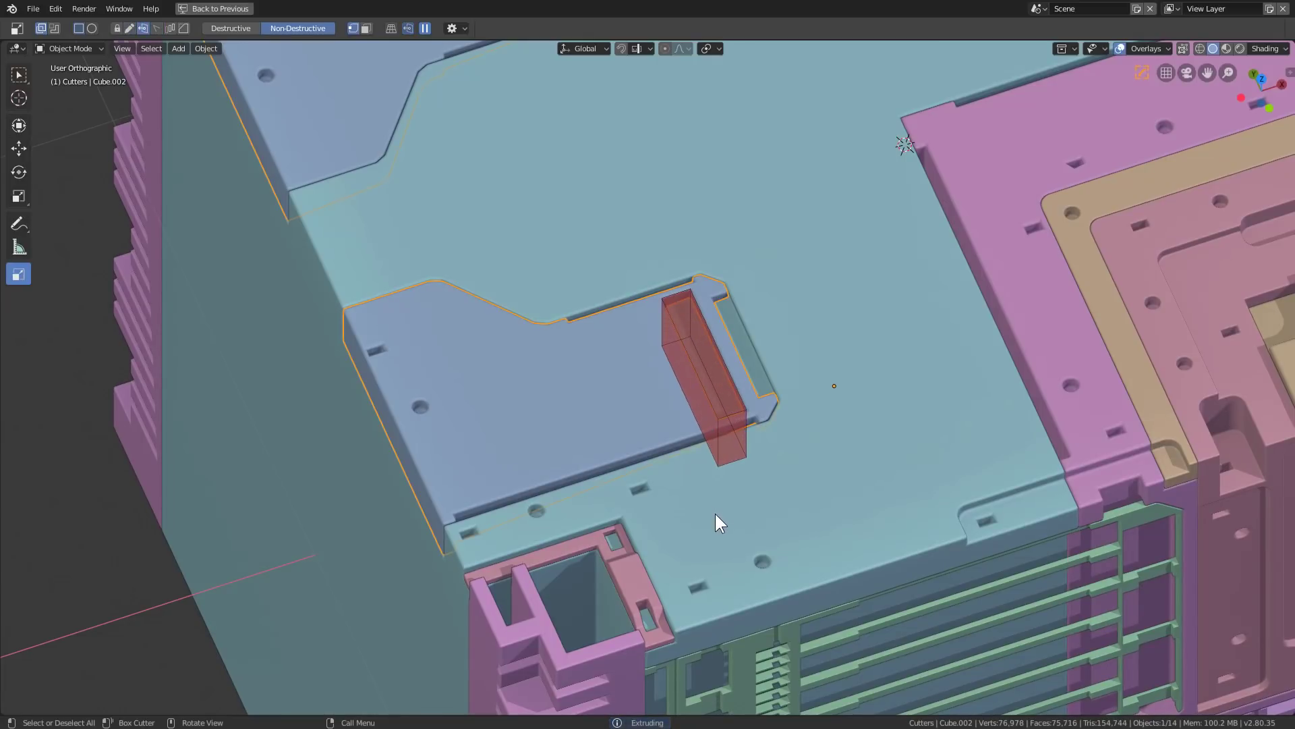
pyautogui.press('v')
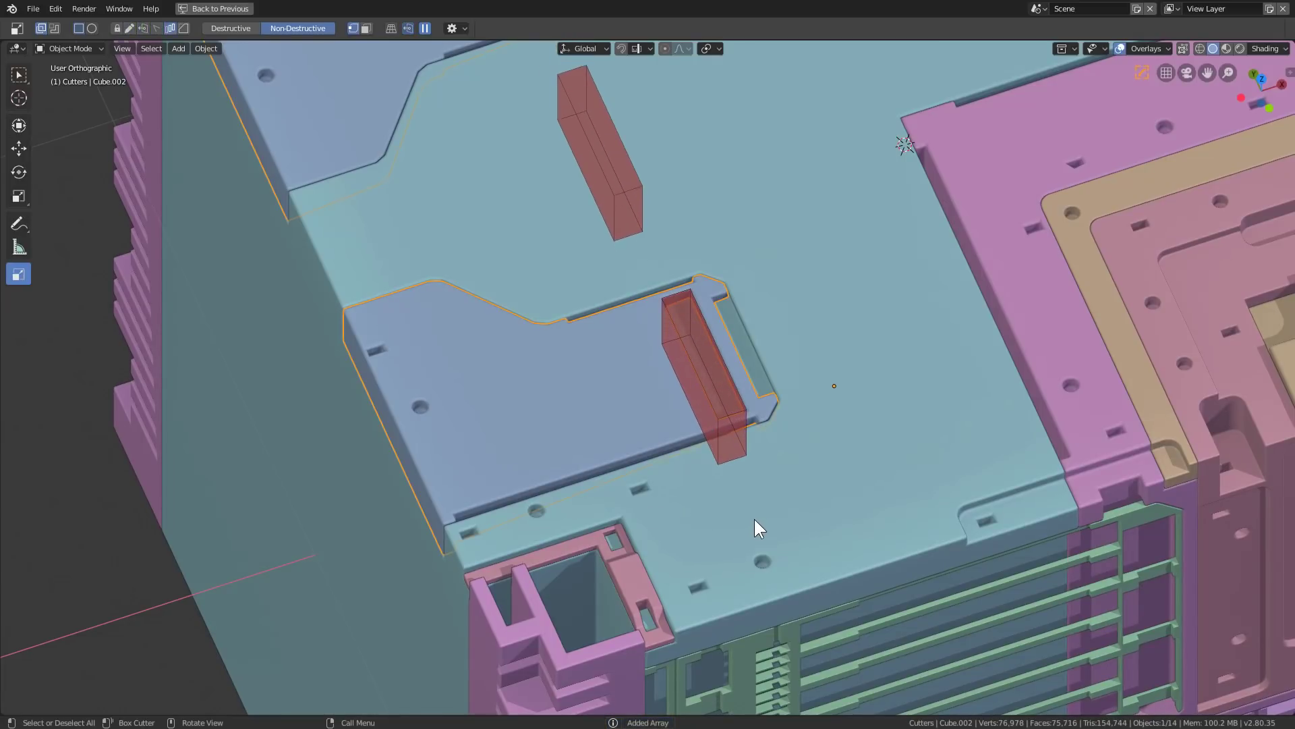
pyautogui.scroll(8, 689, 518)
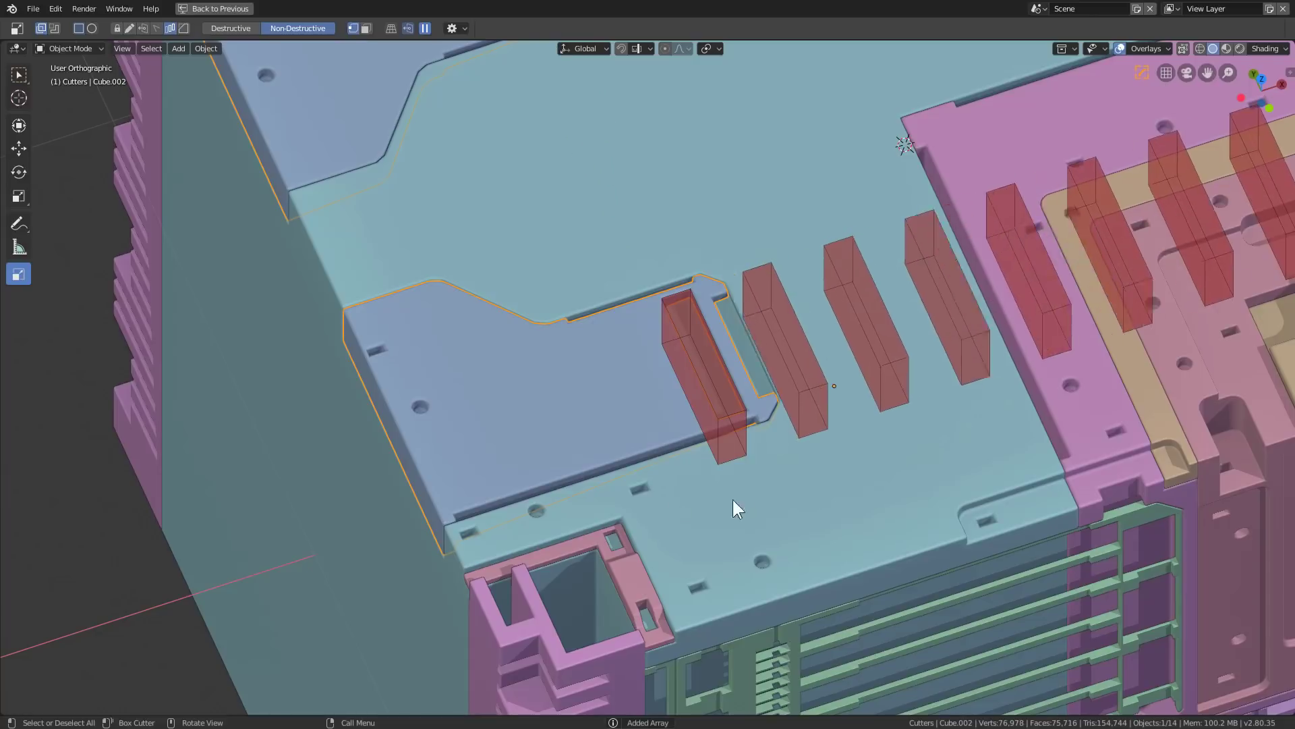
pyautogui.scroll(-7, 970, 498)
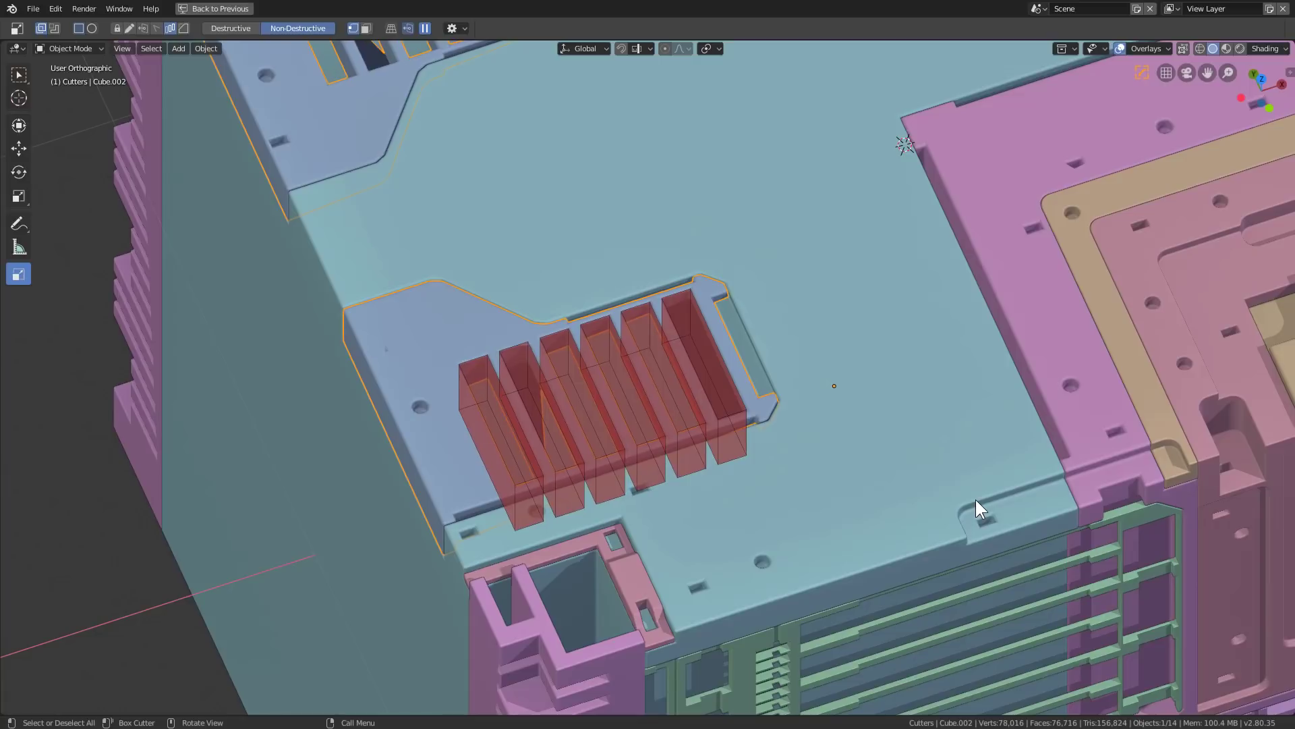
pyautogui.press('Tab')
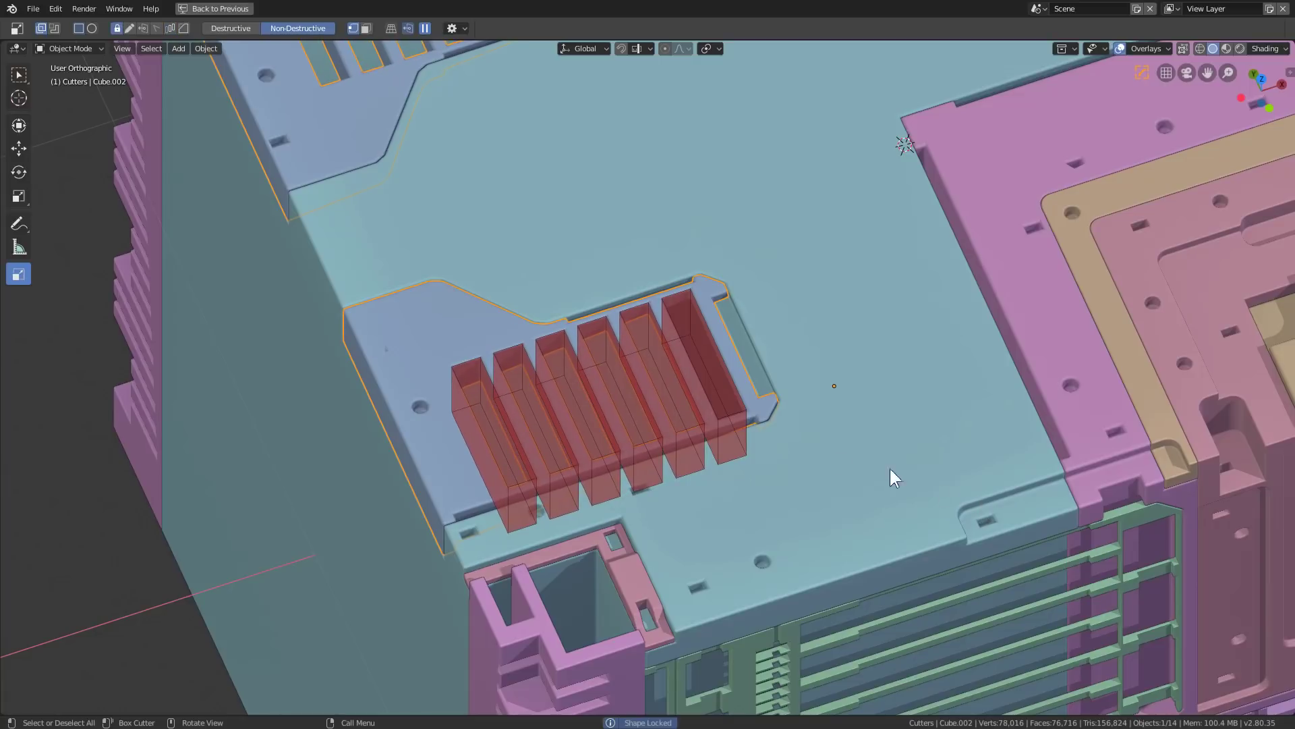
pyautogui.click(477, 462)
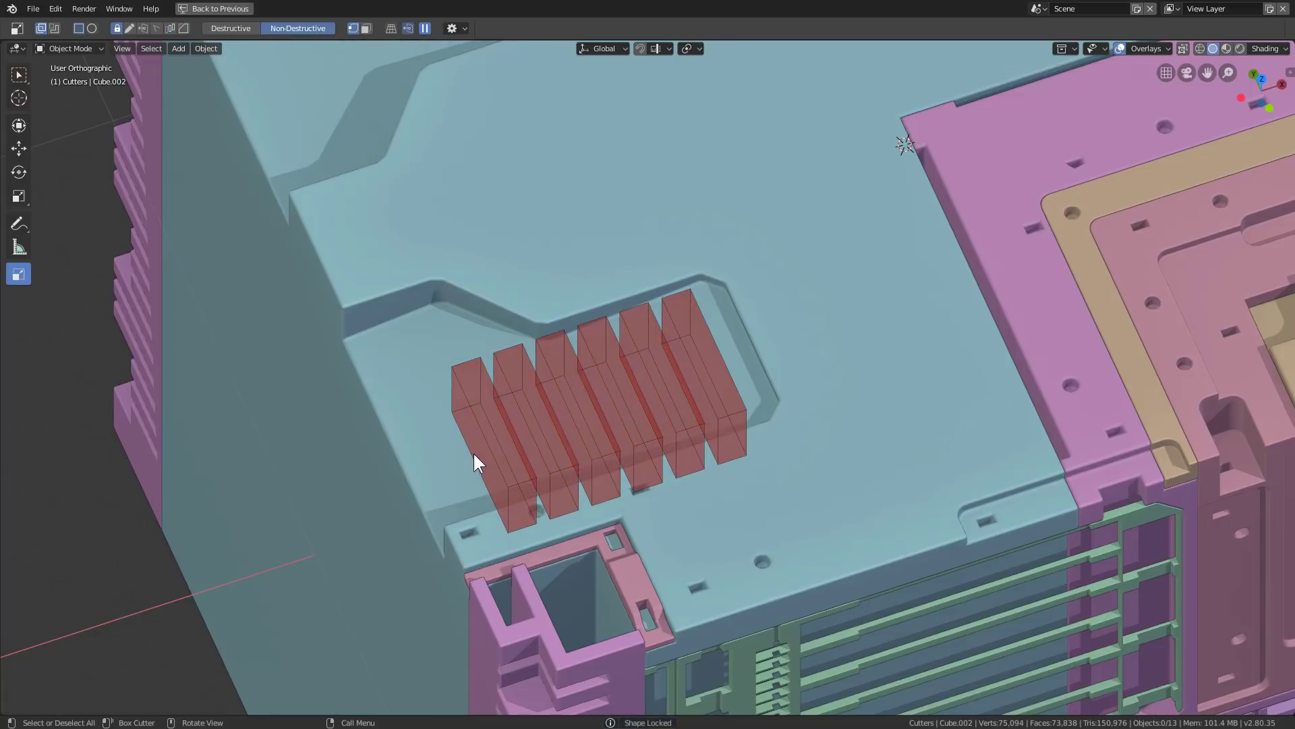
pyautogui.hotkey('alt', 'h')
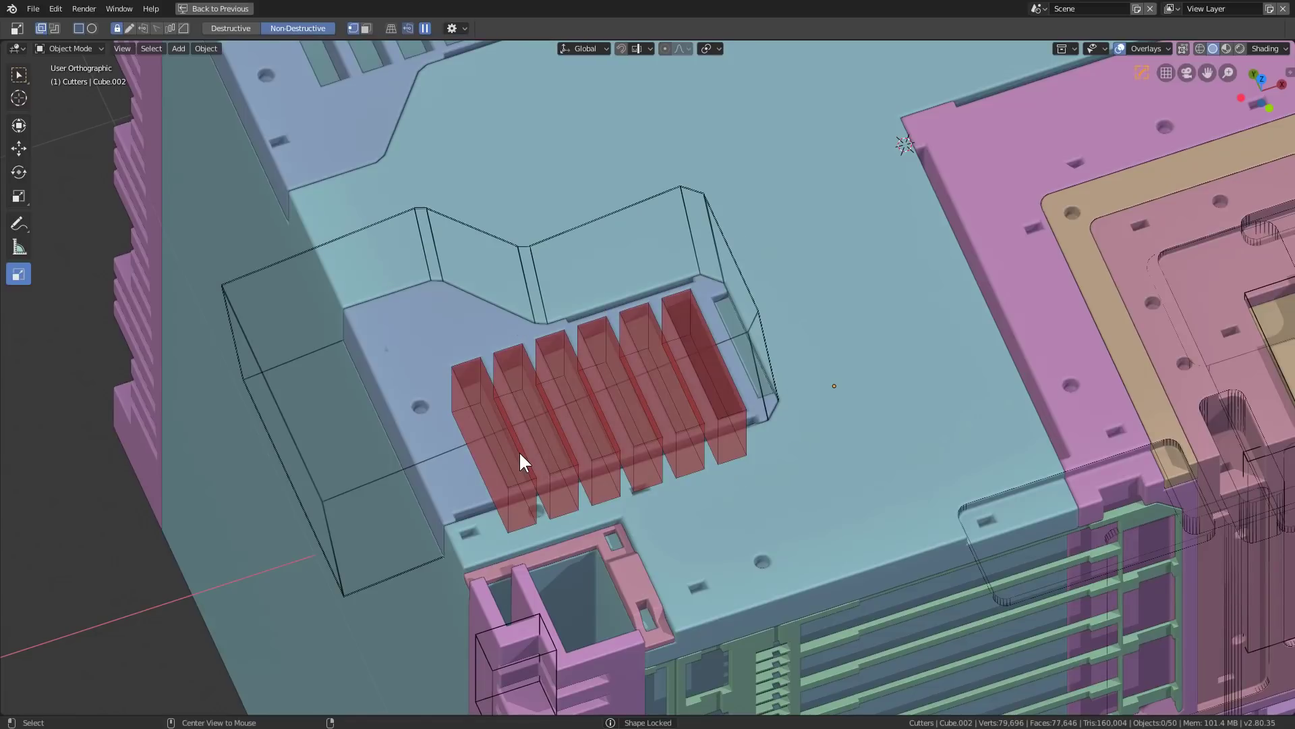
pyautogui.click(572, 467)
# Step: Hide the Cutters collection in the viewport
pyautogui.click(762, 320)
pyautogui.click(760, 318)
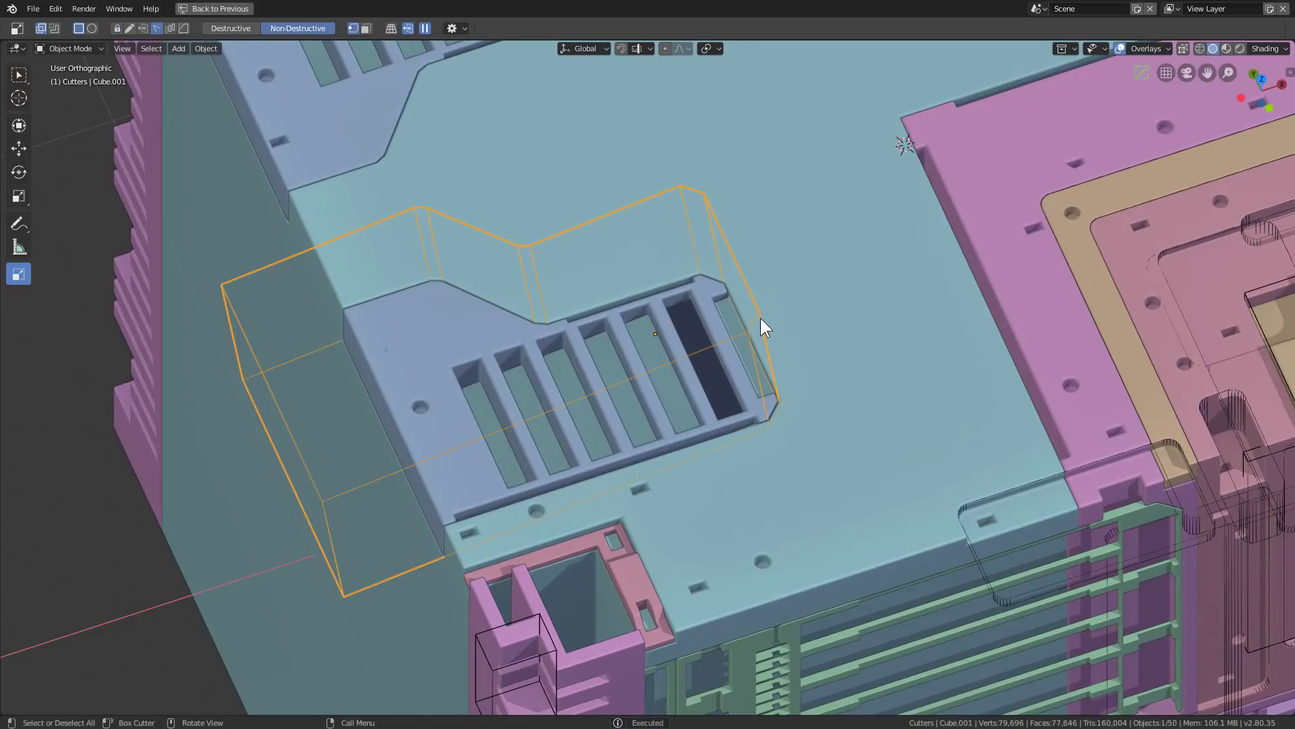
pyautogui.scroll(-6, 832, 378)
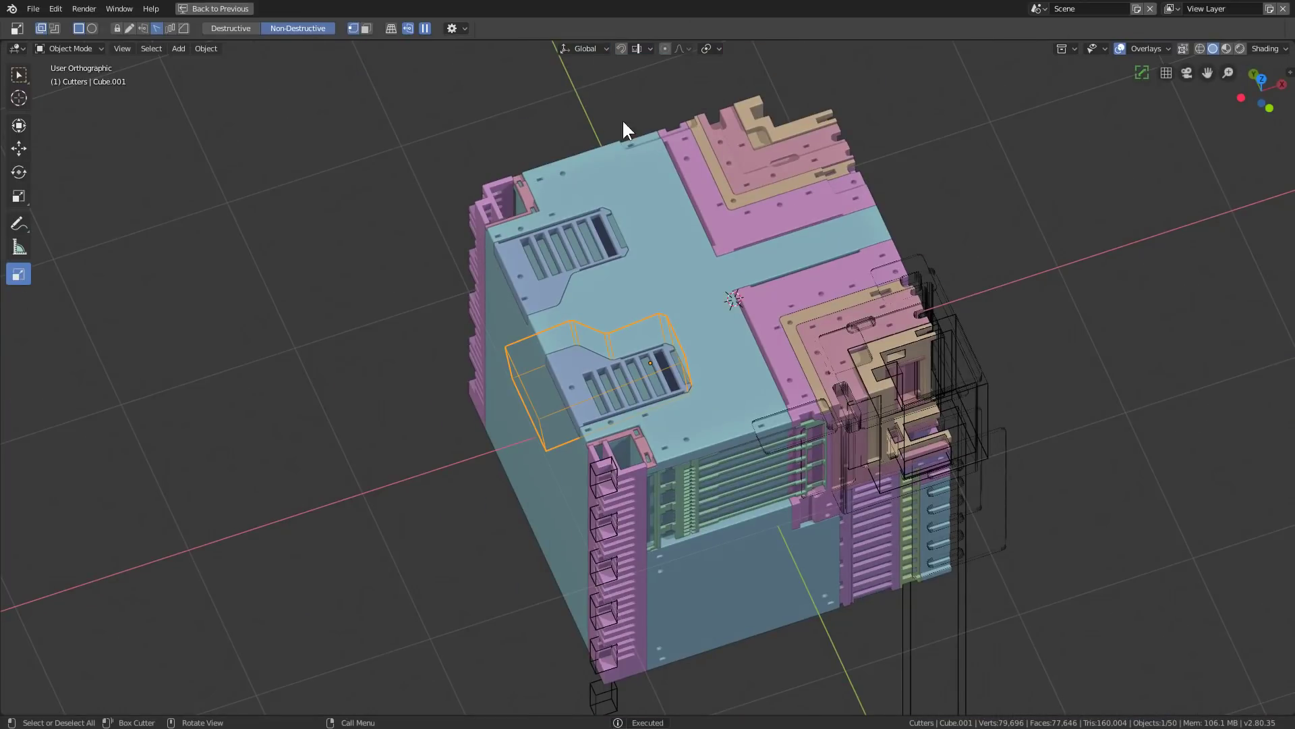
pyautogui.hotkey('ctrl', 'space')
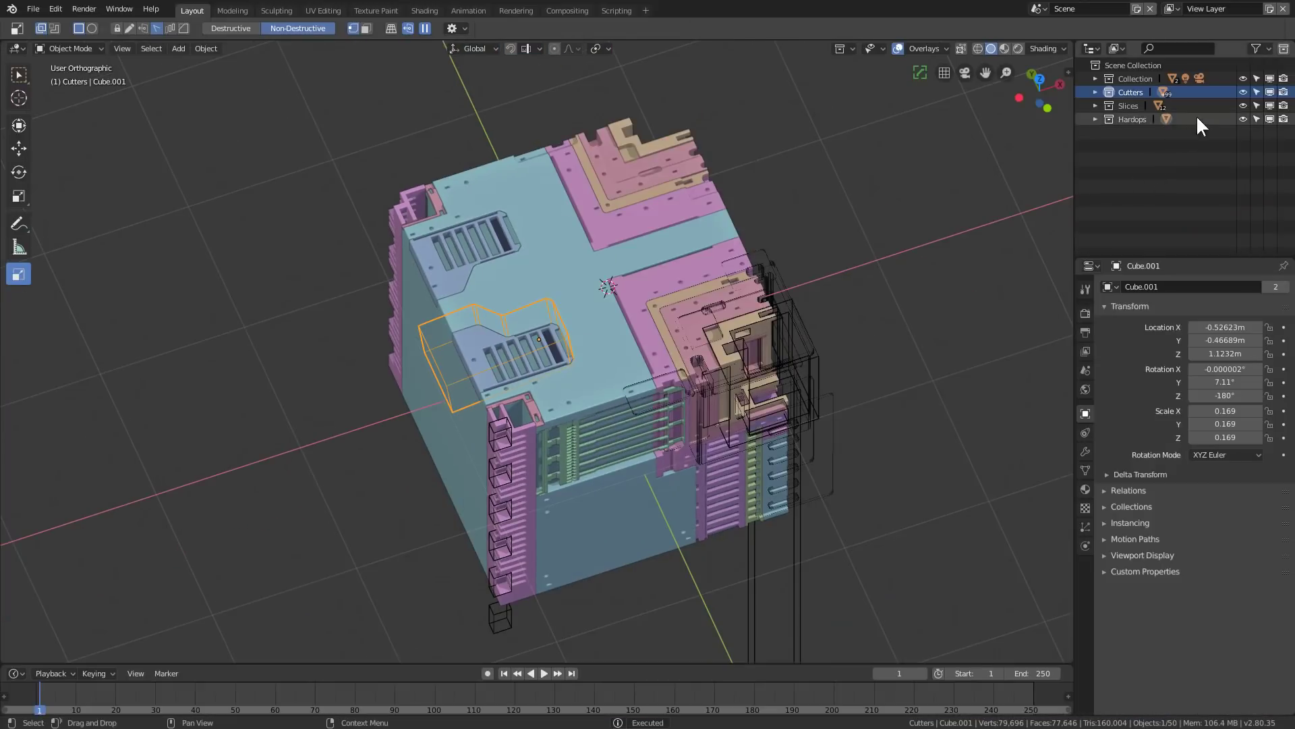
pyautogui.click(1243, 91)
pyautogui.hotkey('ctrl', 'space')
# Step: Knife an angle-constrained, cut-through line along X across the slotted panel's mesh in top view, below its existing lengthwise edge
pyautogui.scroll(5, 678, 381)
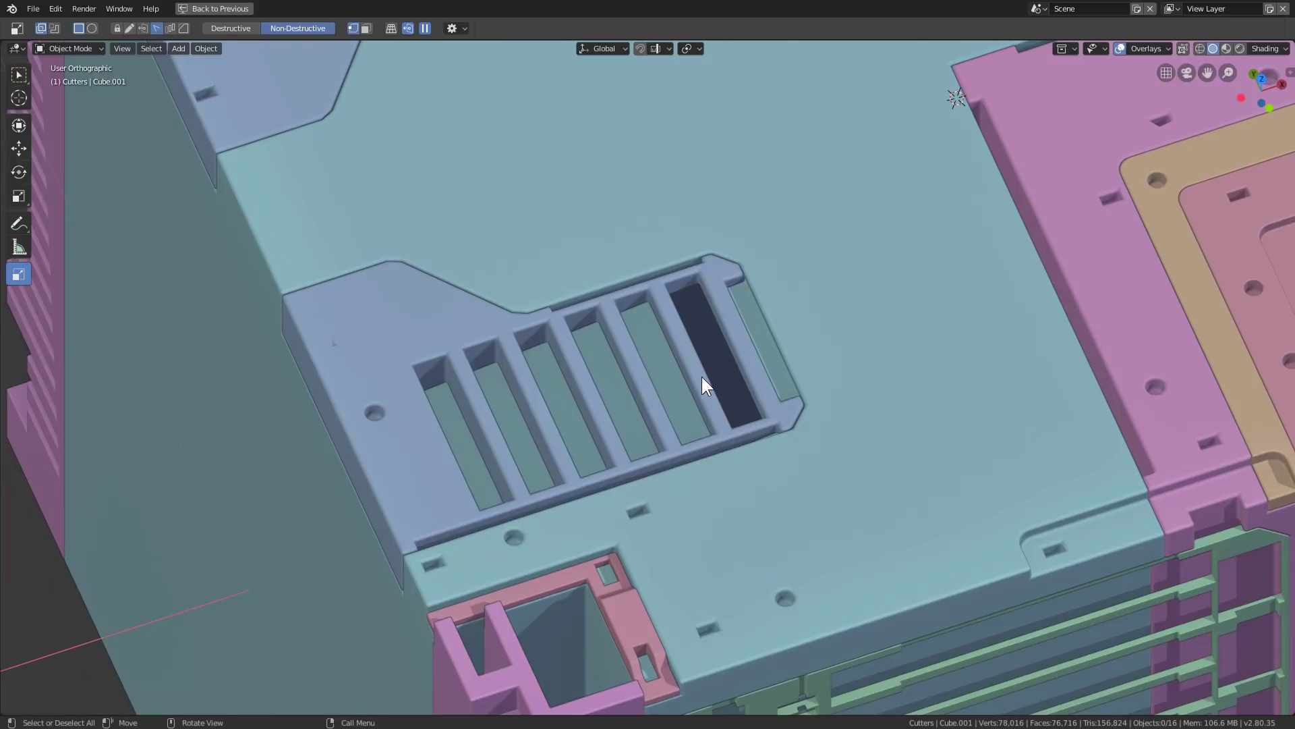
pyautogui.click(701, 379)
pyautogui.moveTo(702, 378); pyautogui.dragTo(686, 444, button='middle')
pyautogui.press('Tab')
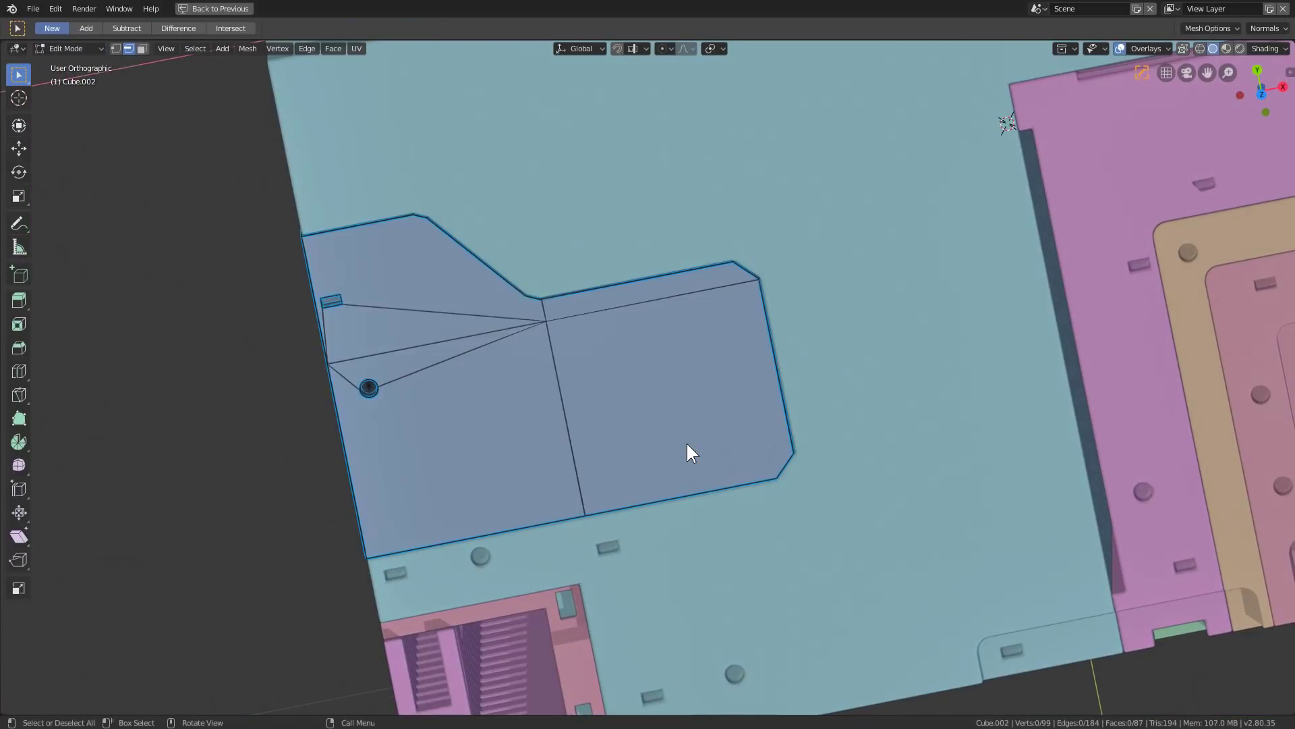
pyautogui.press('KP_7')
pyautogui.press('a')
pyautogui.hotkey('alt', 'a')
pyautogui.press('k')
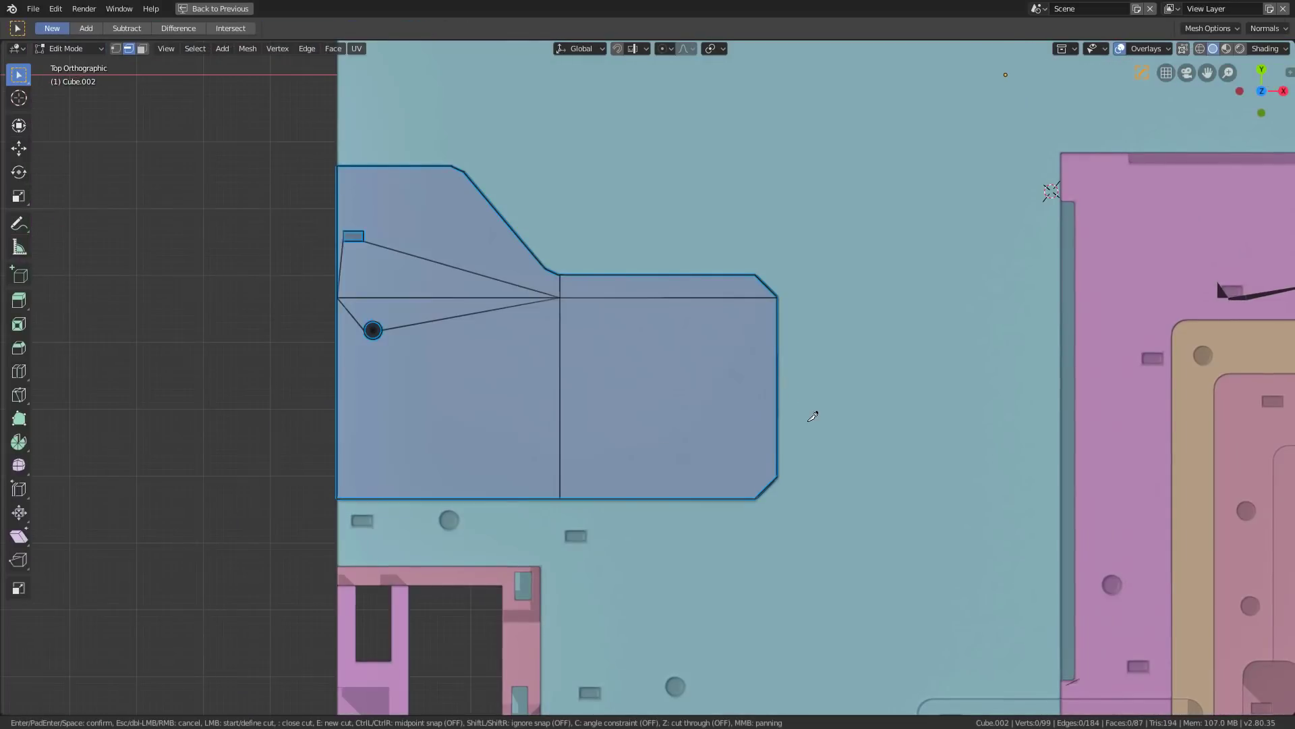
pyautogui.click(811, 420)
pyautogui.press('c')
pyautogui.press('z')
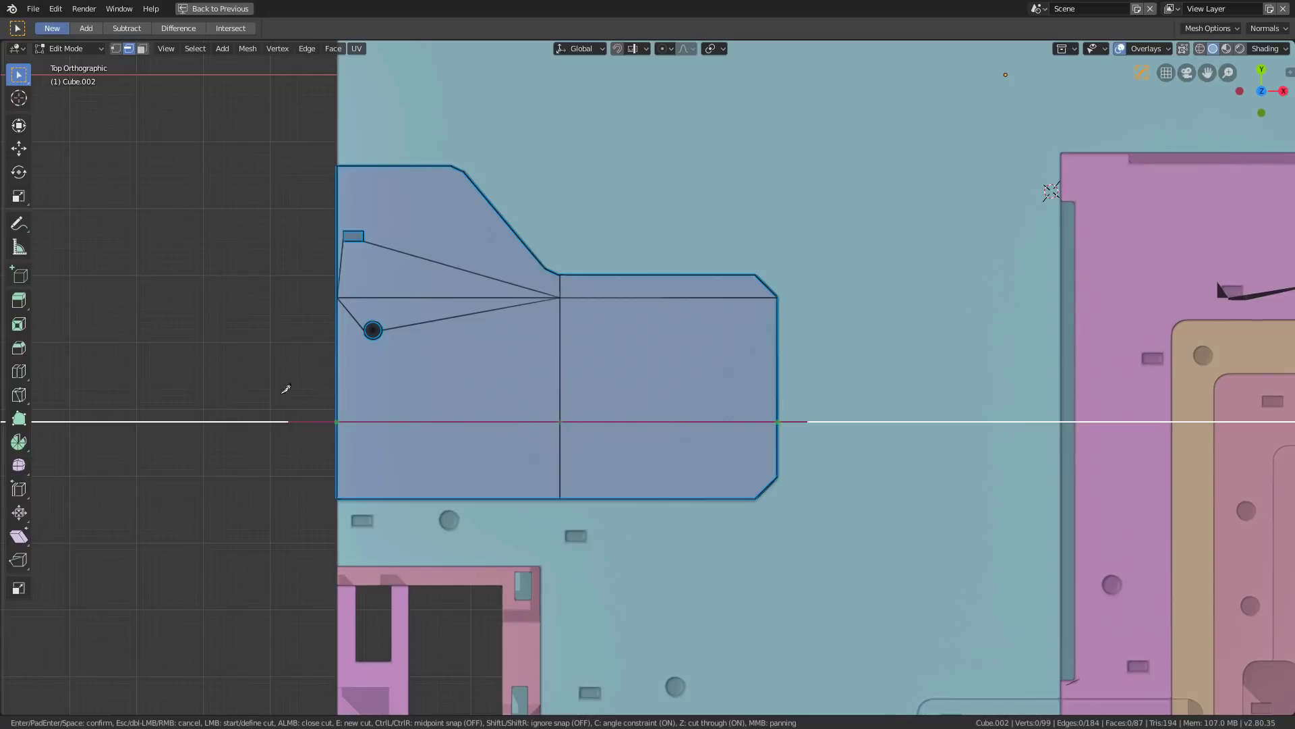
pyautogui.press('Return')
pyautogui.press('Tab')
# Step: Adjust the bevel on the slotted panel with the Hard Ops Width operation
pyautogui.moveTo(304, 426); pyautogui.dragTo(653, 350, button='middle')
pyautogui.scroll(2, 653, 350)
pyautogui.press('q')
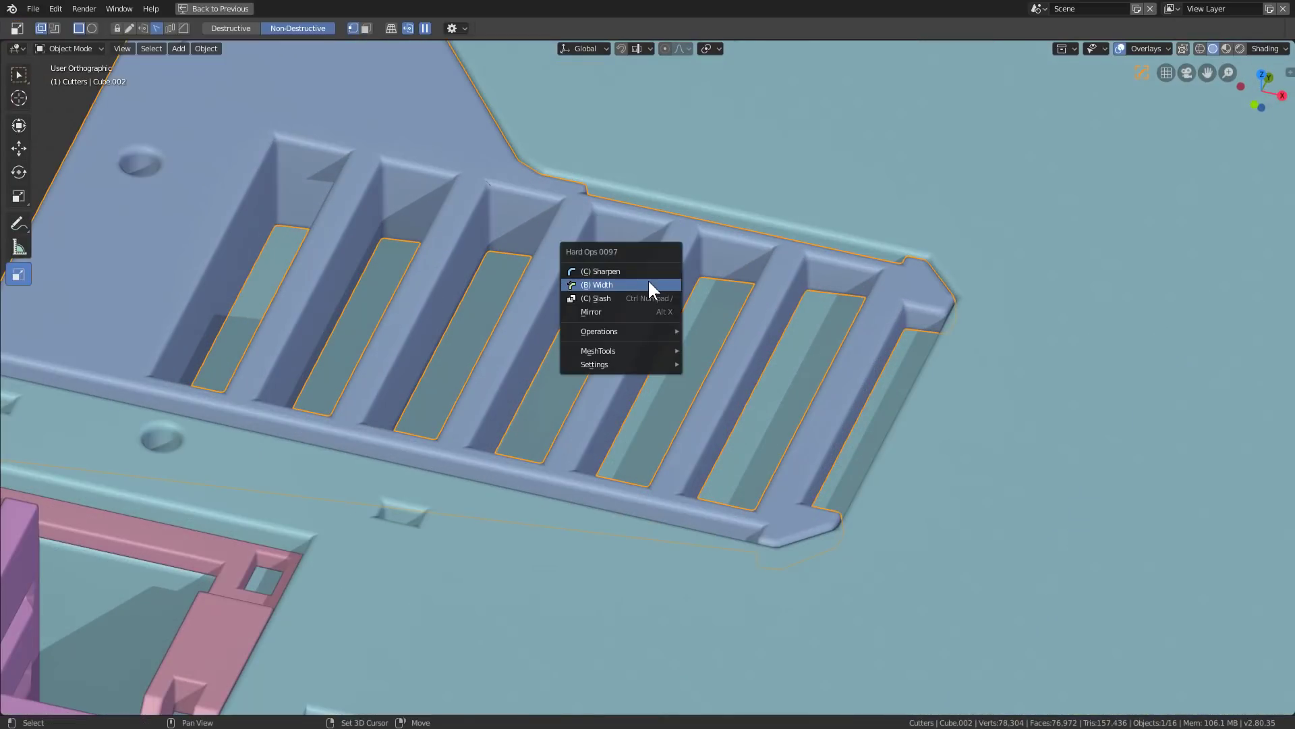
pyautogui.click(651, 282)
pyautogui.click(664, 282)
# Step: Try to box-cut a long rectangular channel lengthwise across the panel's slots
pyautogui.scroll(-4, 528, 311)
pyautogui.moveTo(527, 310); pyautogui.dragTo(582, 351, button='middle')
pyautogui.moveTo(359, 567)
pyautogui.mouseDown()
pyautogui.moveTo(422, 535)
pyautogui.moveTo(427, 547)
pyautogui.mouseUp()
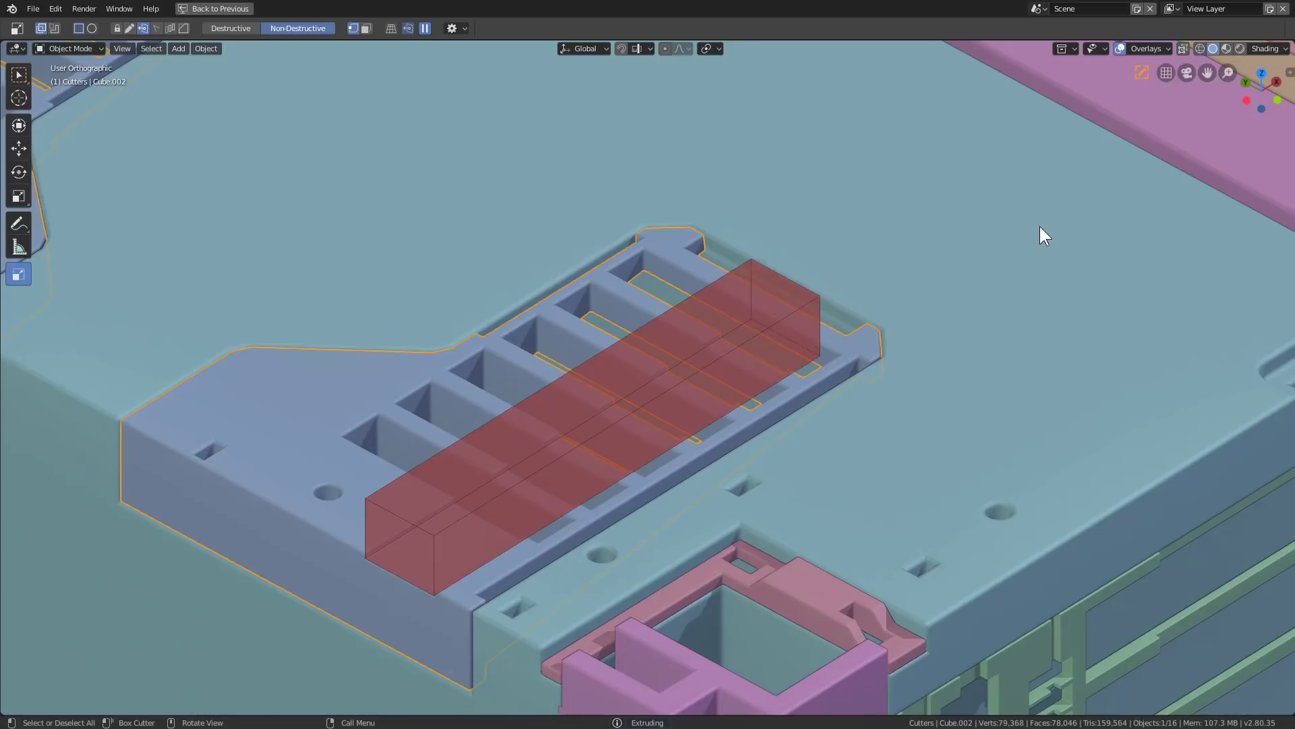
pyautogui.click(1063, 214)
pyautogui.scroll(1, 832, 361)
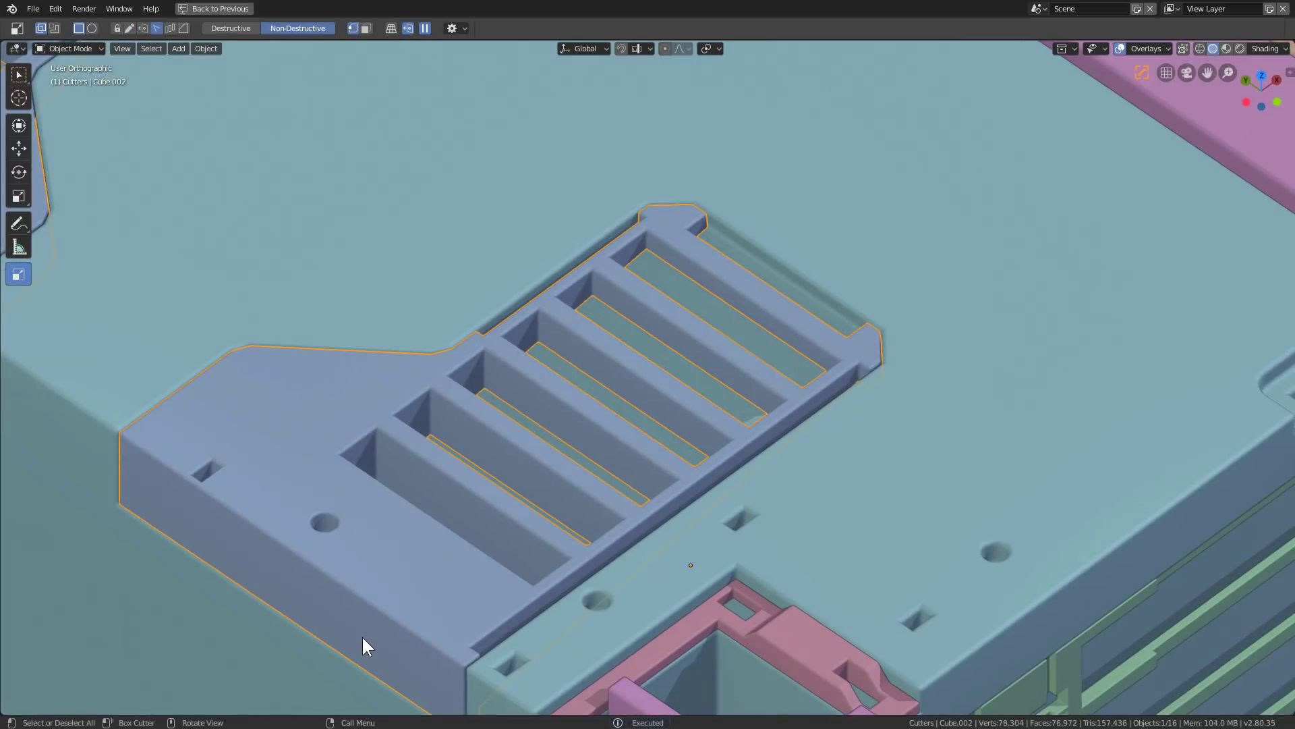
# Step: Box-cut a rectangular channel across the slotted panel's solid end and its nearest slats
pyautogui.moveTo(376, 594)
pyautogui.mouseDown()
pyautogui.moveTo(434, 569)
pyautogui.moveTo(413, 569)
pyautogui.mouseUp()
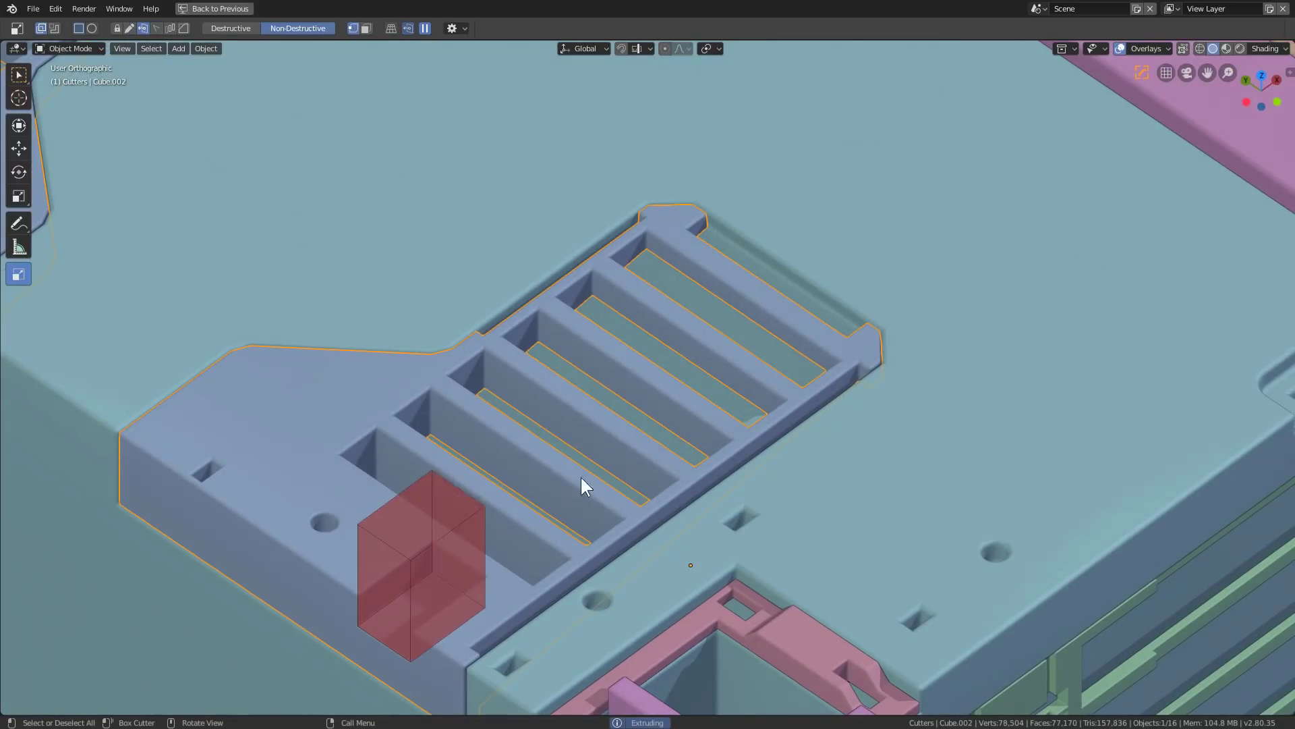
pyautogui.click(759, 402)
pyautogui.moveTo(758, 402)
pyautogui.mouseDown(button='middle')
pyautogui.moveTo(625, 445)
pyautogui.moveTo(586, 492)
pyautogui.moveTo(669, 394)
pyautogui.moveTo(706, 376)
pyautogui.mouseUp(button='middle')
pyautogui.scroll(5, 564, 456)
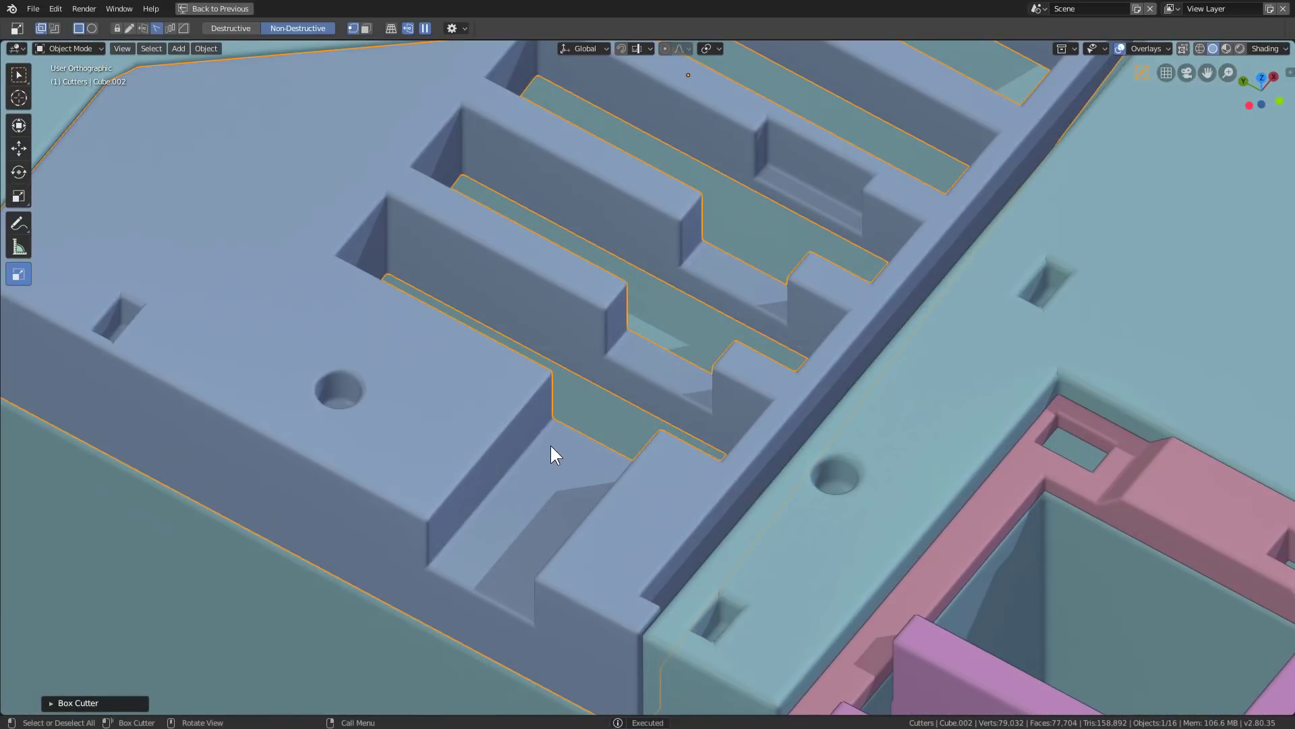
# Step: Box-cut a rectangular pocket into the channel floor at the panel's solid end
pyautogui.moveTo(555, 451)
pyautogui.mouseDown()
pyautogui.moveTo(504, 582)
pyautogui.moveTo(522, 599)
pyautogui.mouseUp()
pyautogui.scroll(-2, 524, 600)
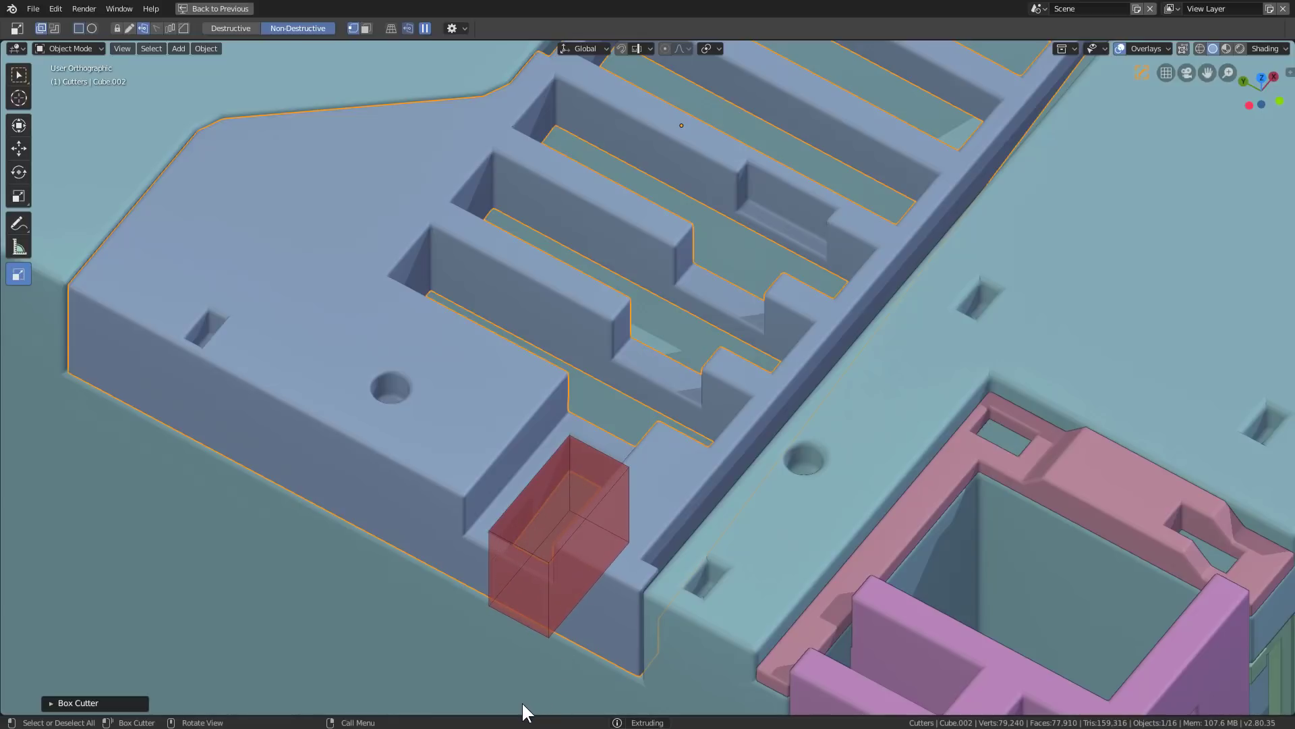
pyautogui.click(520, 701)
# Step: Box-cut a narrow rectangular recess into the raised corner block beside the panel's channel
pyautogui.moveTo(525, 623); pyautogui.dragTo(653, 528, button='middle')
pyautogui.scroll(3, 702, 500)
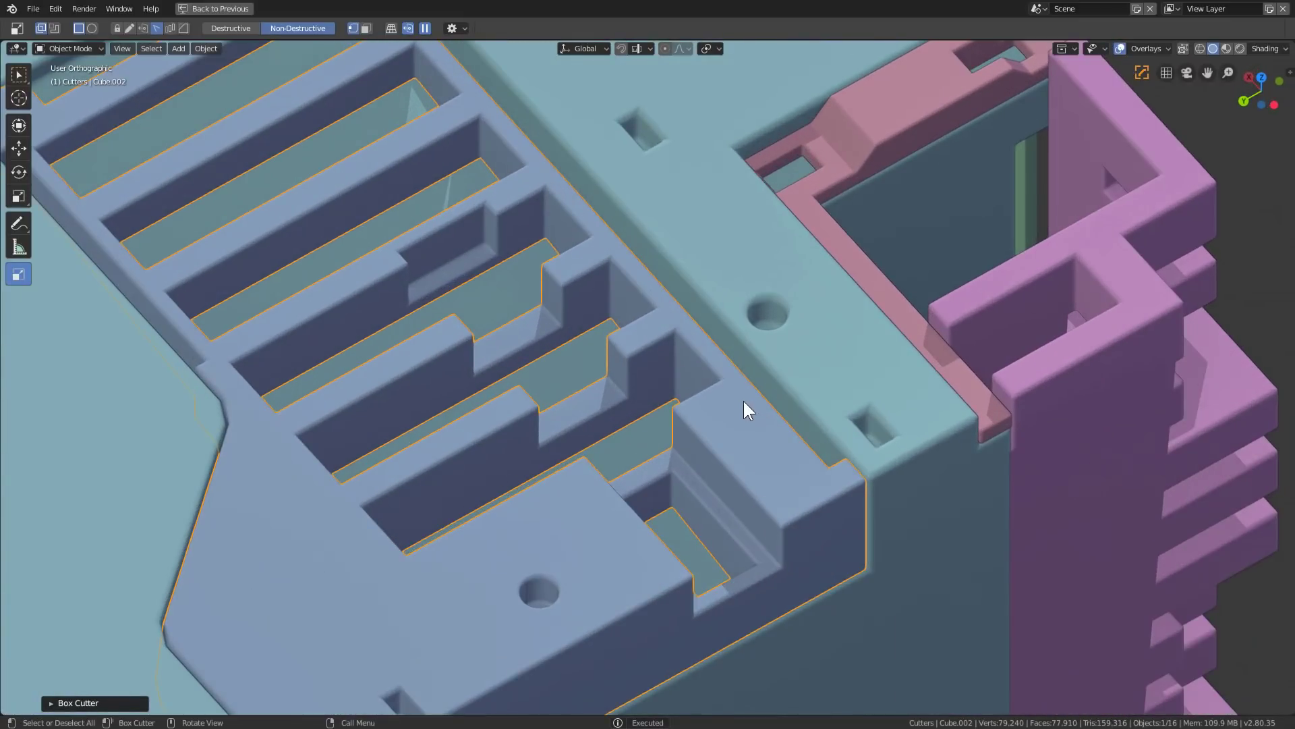
pyautogui.moveTo(759, 457); pyautogui.dragTo(816, 532)
pyautogui.scroll(-4, 823, 600)
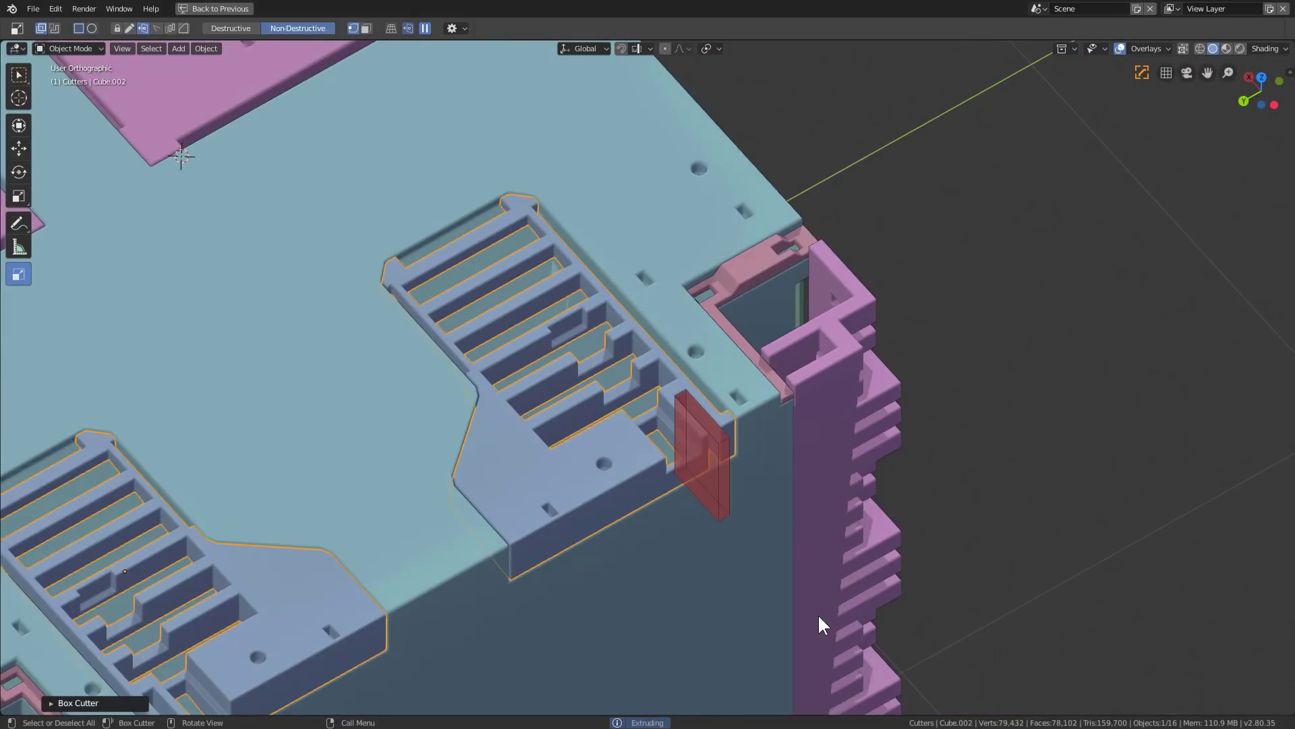
pyautogui.click(713, 531)
pyautogui.moveTo(713, 532); pyautogui.dragTo(693, 356, button='middle')
pyautogui.scroll(-6, 618, 382)
pyautogui.scroll(6, 706, 387)
pyautogui.scroll(-5, 695, 409)
pyautogui.scroll(5, 694, 348)
# Step: Slice the main cube body with a box drawn over the raised panel beside the central strip, extruding it down the side
pyautogui.click(693, 337)
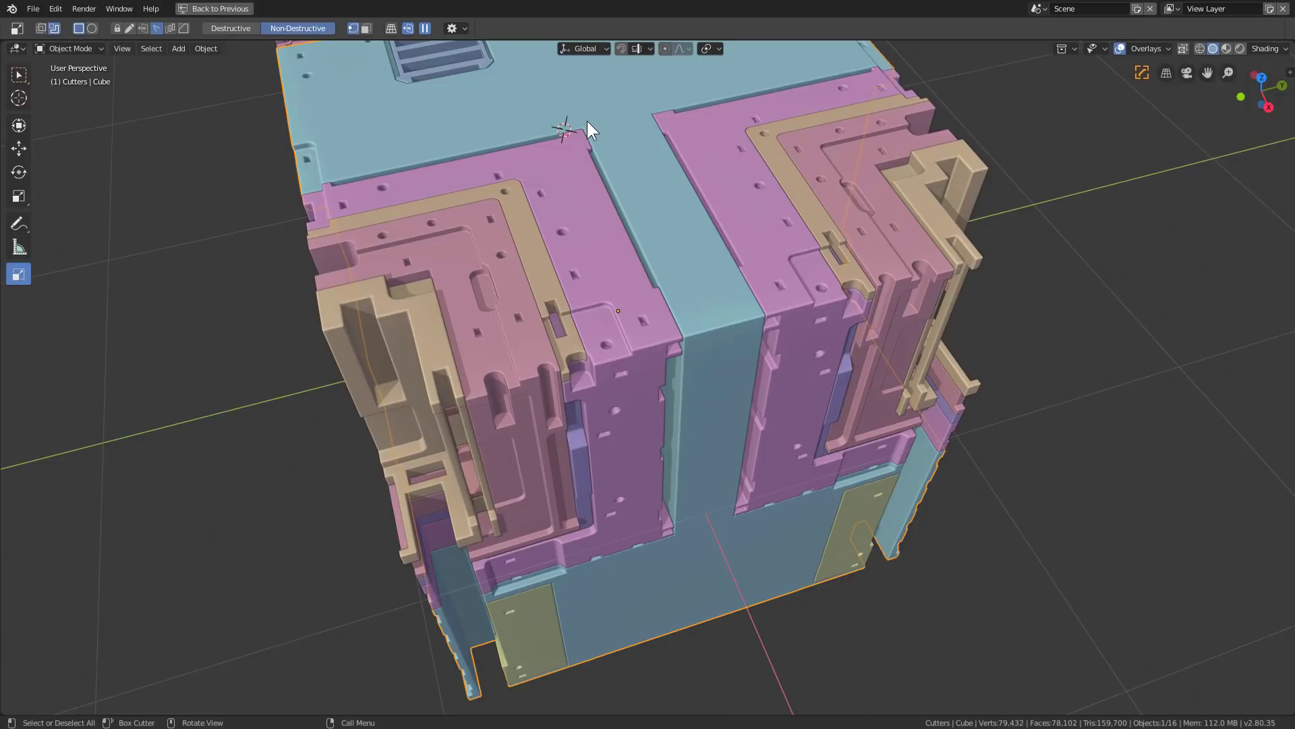
pyautogui.moveTo(584, 124)
pyautogui.mouseDown()
pyautogui.moveTo(589, 213)
pyautogui.moveTo(662, 362)
pyautogui.moveTo(592, 392)
pyautogui.mouseUp()
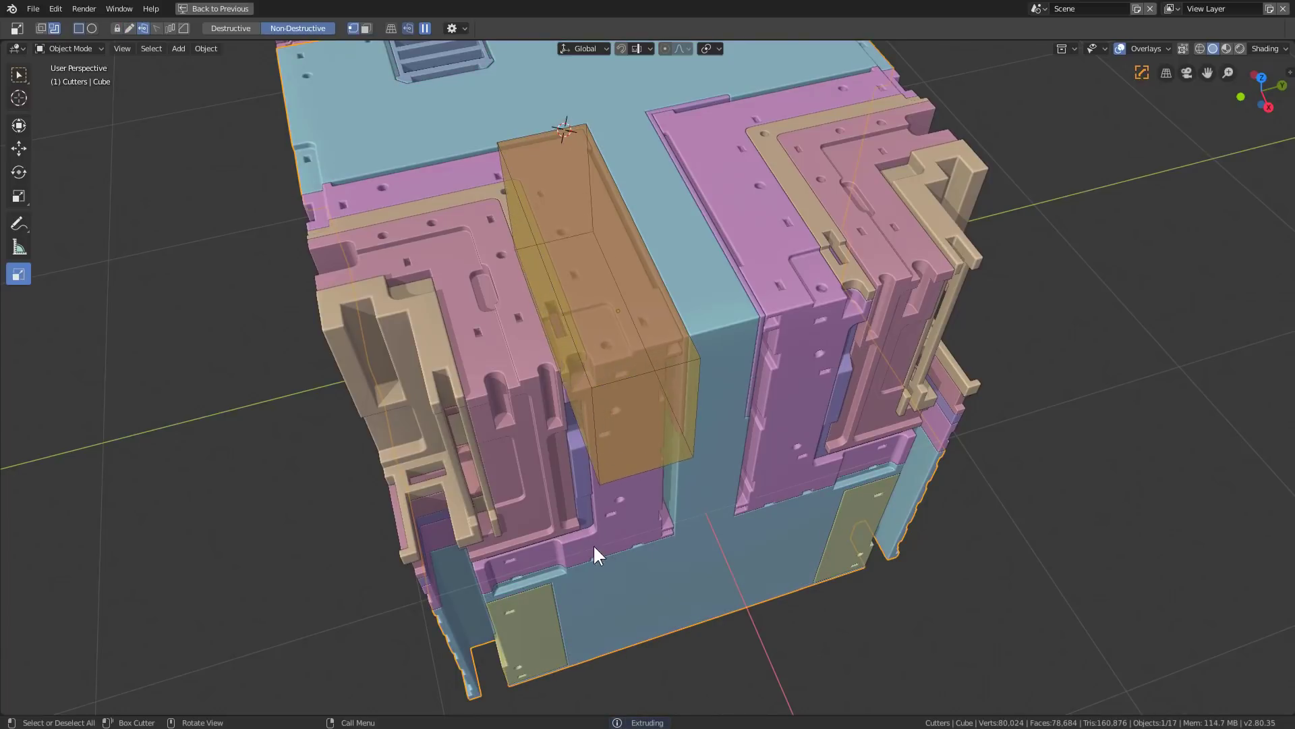
pyautogui.click(596, 574)
# Step: Sharpen the new slice along the central strip with Hard Ops and set its bevel width to about 0.003 with 3 segments
pyautogui.moveTo(702, 452); pyautogui.dragTo(727, 258, button='middle')
pyautogui.scroll(5, 727, 258)
pyautogui.rightClick(727, 259)
pyautogui.click(726, 257)
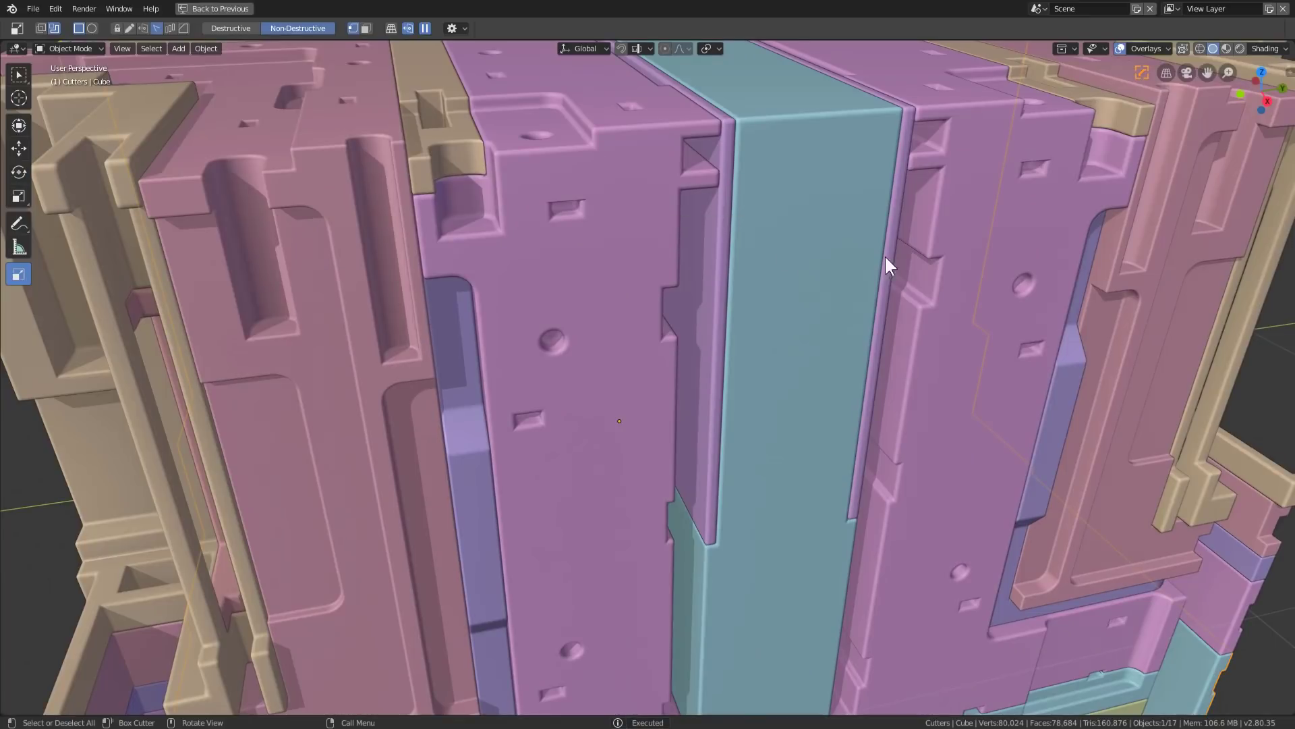
pyautogui.click(699, 253)
pyautogui.press('q')
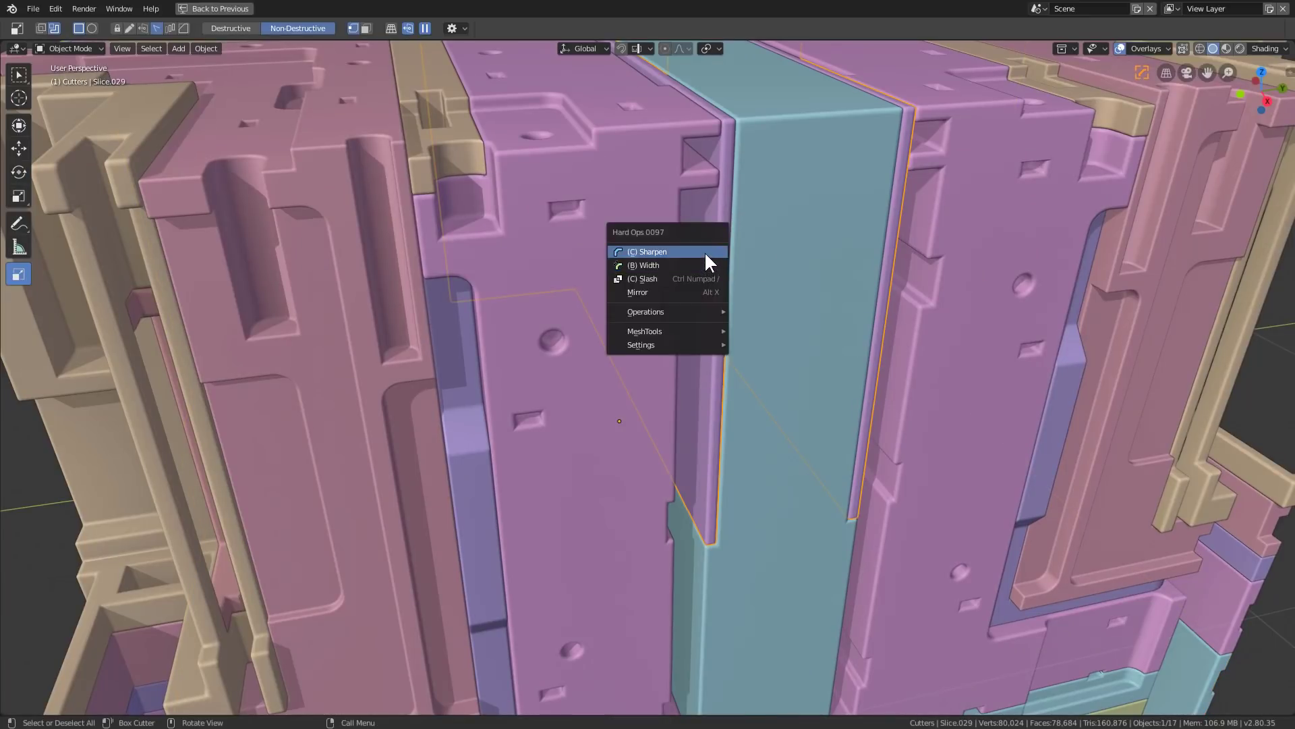
pyautogui.click(705, 251)
pyautogui.press('q')
pyautogui.click(733, 274)
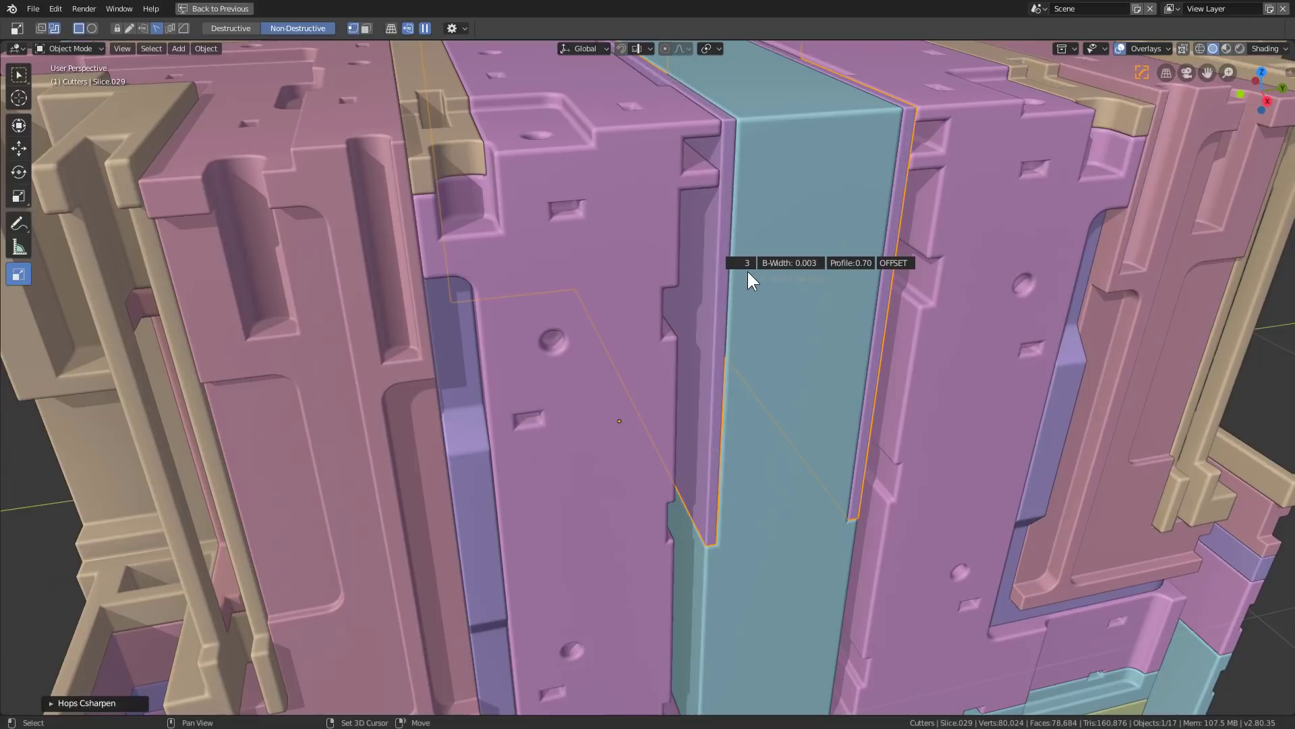
pyautogui.click(748, 271)
# Step: Restore the full workspace layout and check the Slices collection by toggling its visibility off and on
pyautogui.moveTo(742, 270); pyautogui.dragTo(733, 369, button='middle')
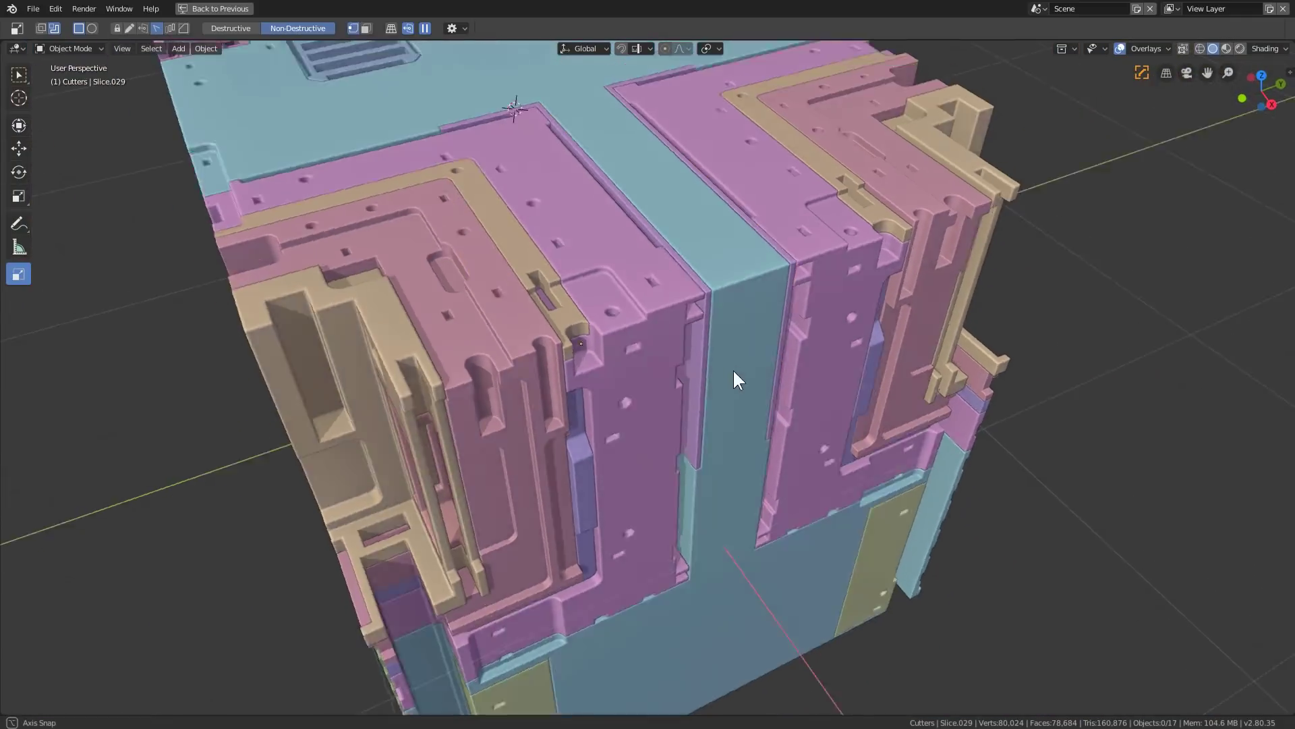
pyautogui.scroll(-6, 733, 369)
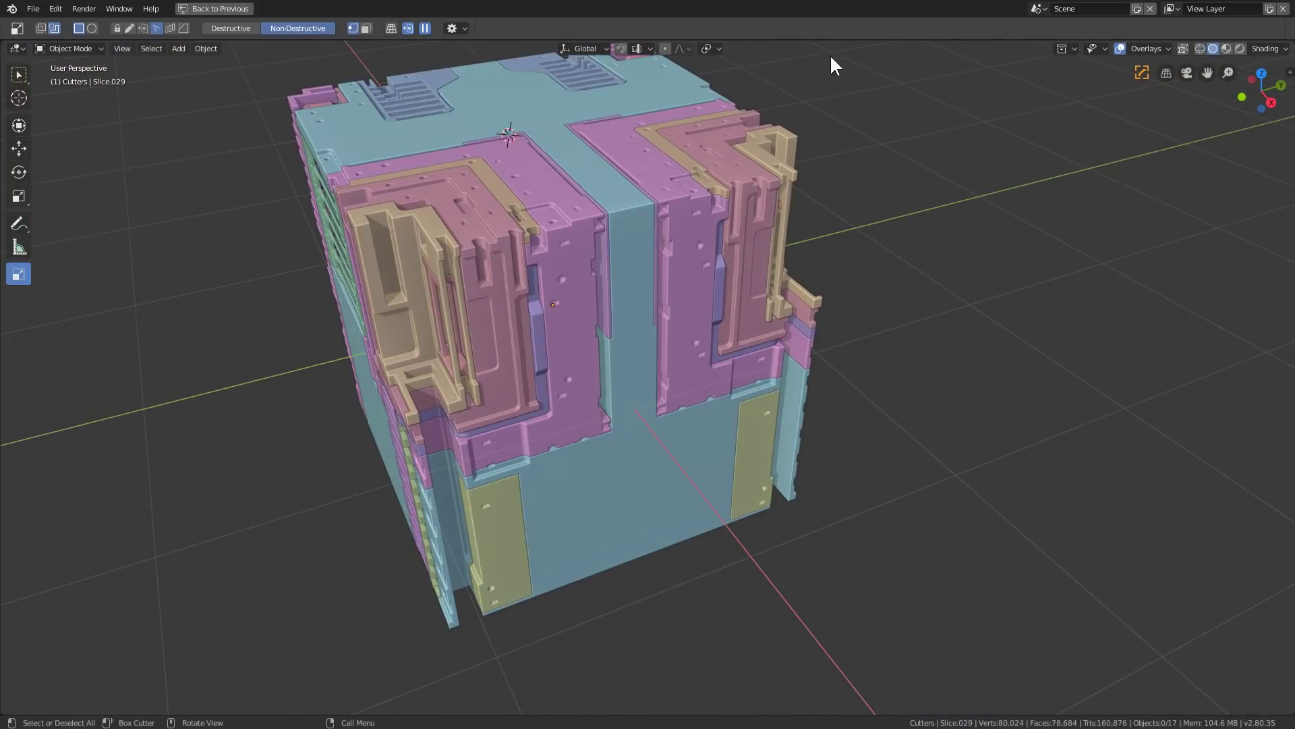
pyautogui.hotkey('ctrl', 'space')
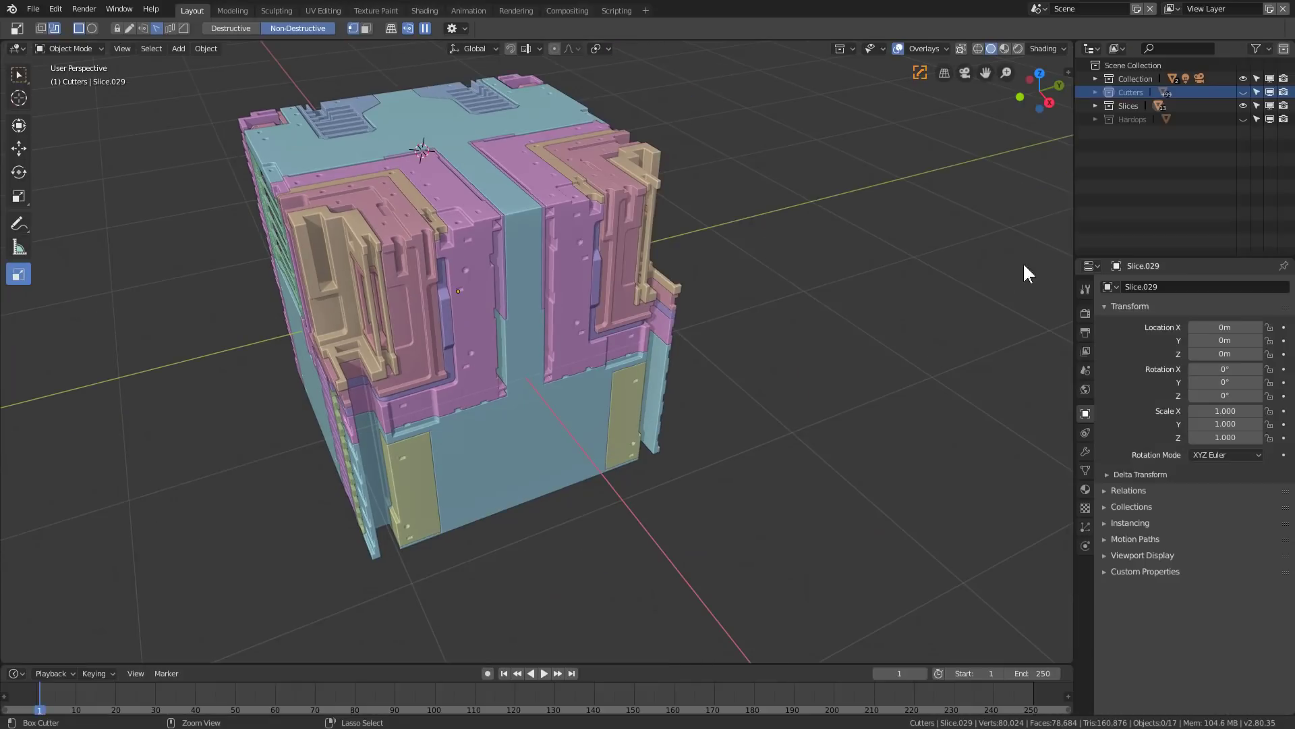
pyautogui.click(1242, 104)
pyautogui.click(1242, 104)
# Step: Try to nest the Slices collection inside Collection
pyautogui.click(1126, 79)
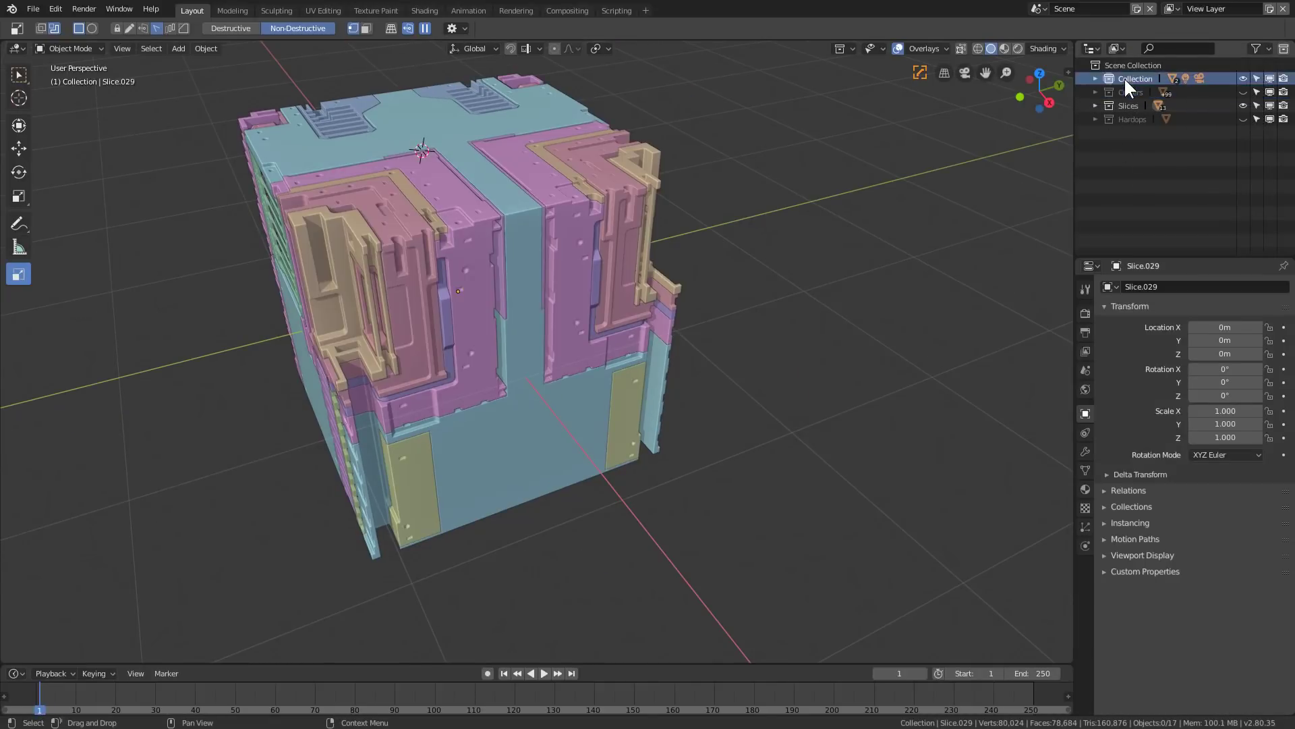
pyautogui.rightClick(1124, 77)
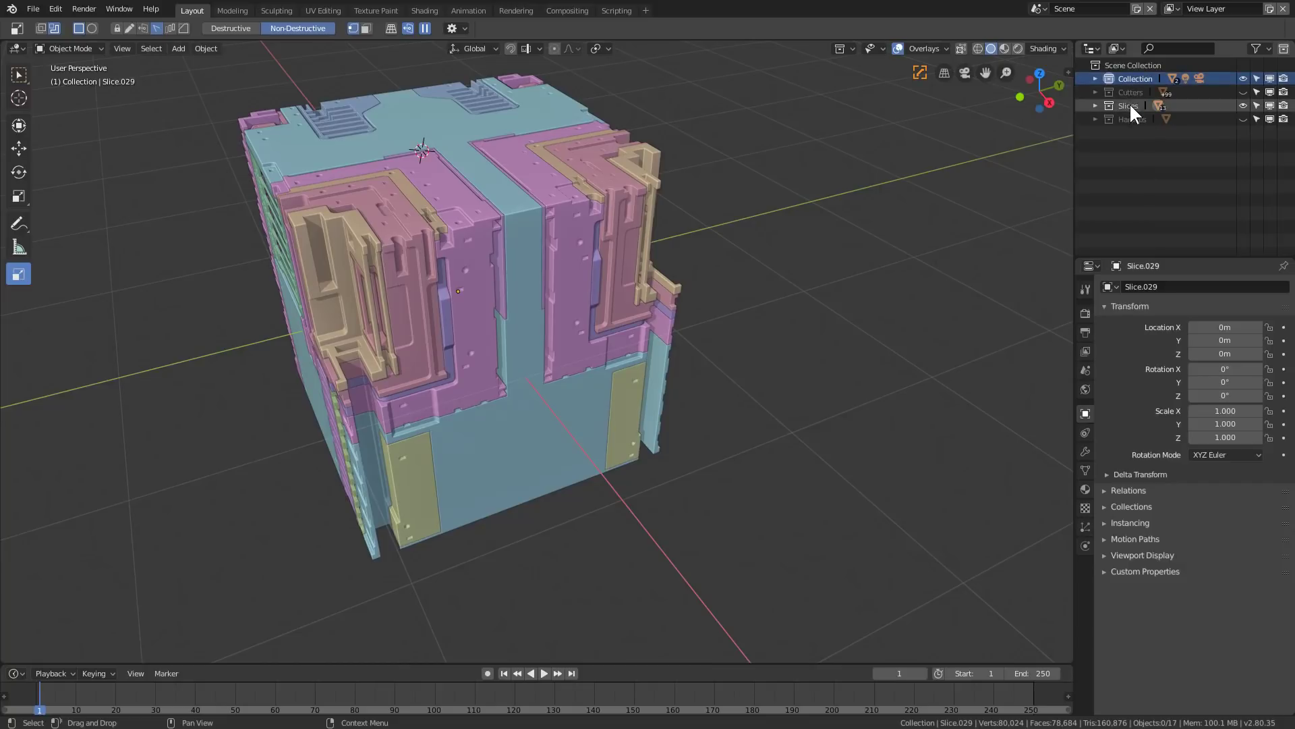
pyautogui.click(1128, 105)
pyautogui.click(1097, 104)
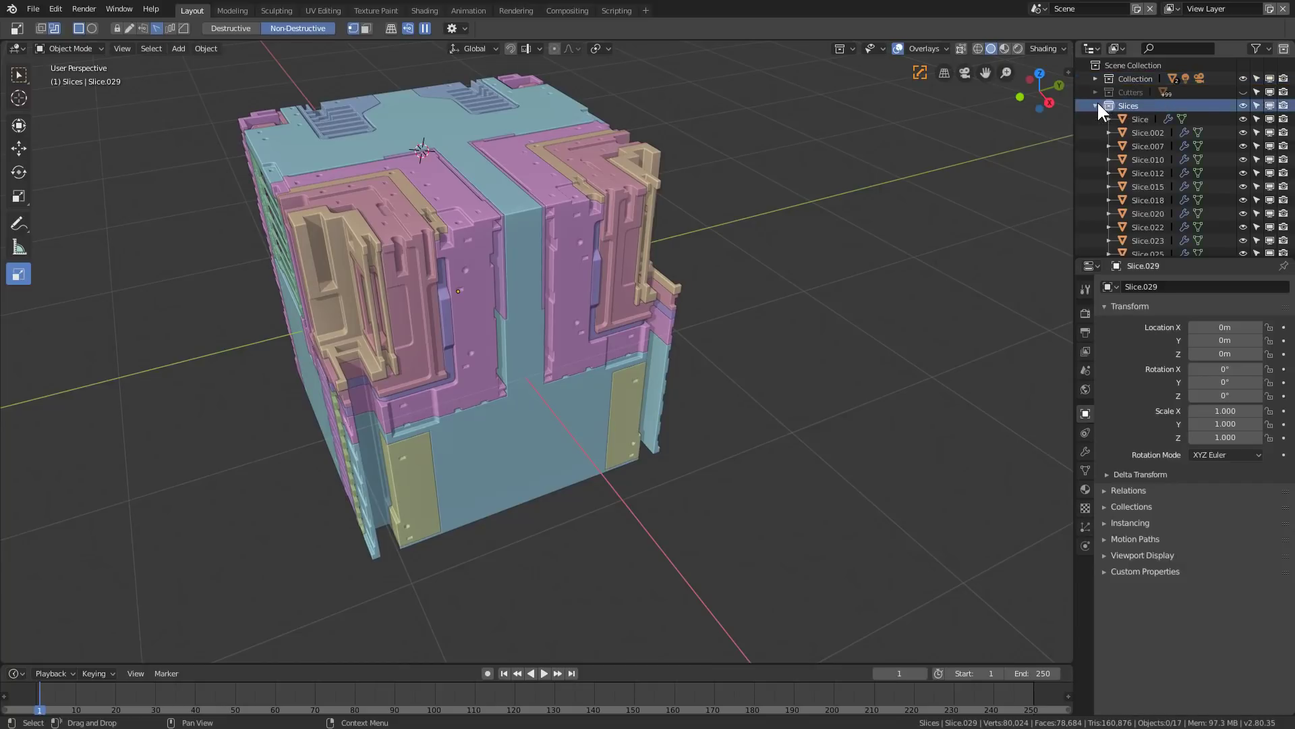
pyautogui.click(1097, 103)
pyautogui.moveTo(1113, 105); pyautogui.dragTo(1124, 77)
pyautogui.hotkey('ctrl', 'z')
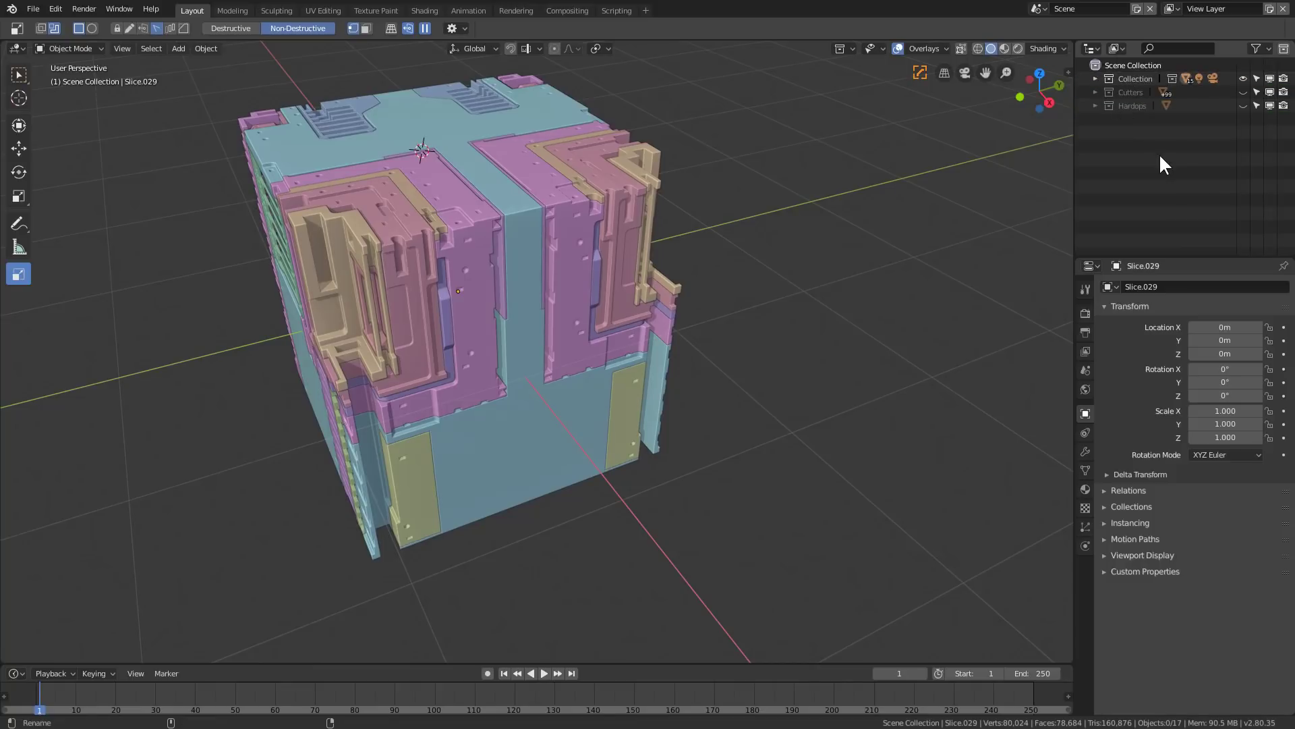
# Step: Create a new empty collection in the scene and isolate it in the viewport
pyautogui.click(1124, 79)
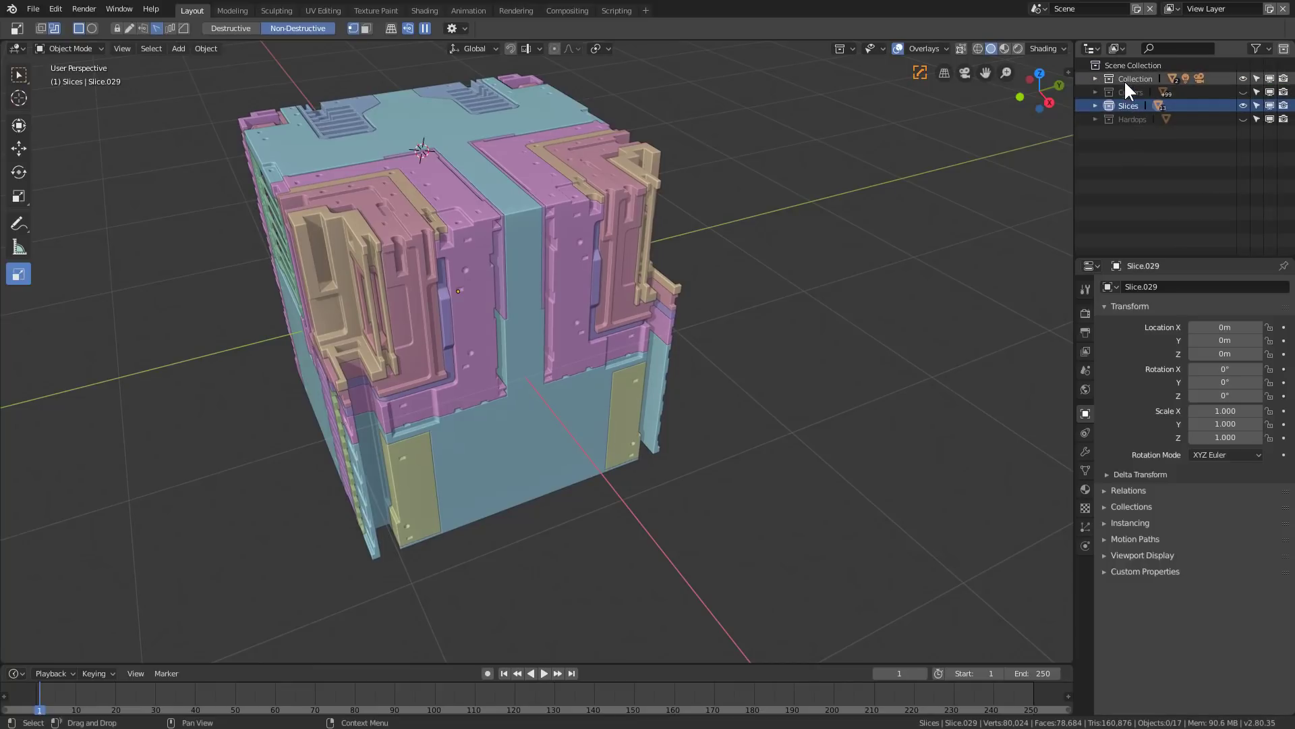
pyautogui.rightClick(1135, 177)
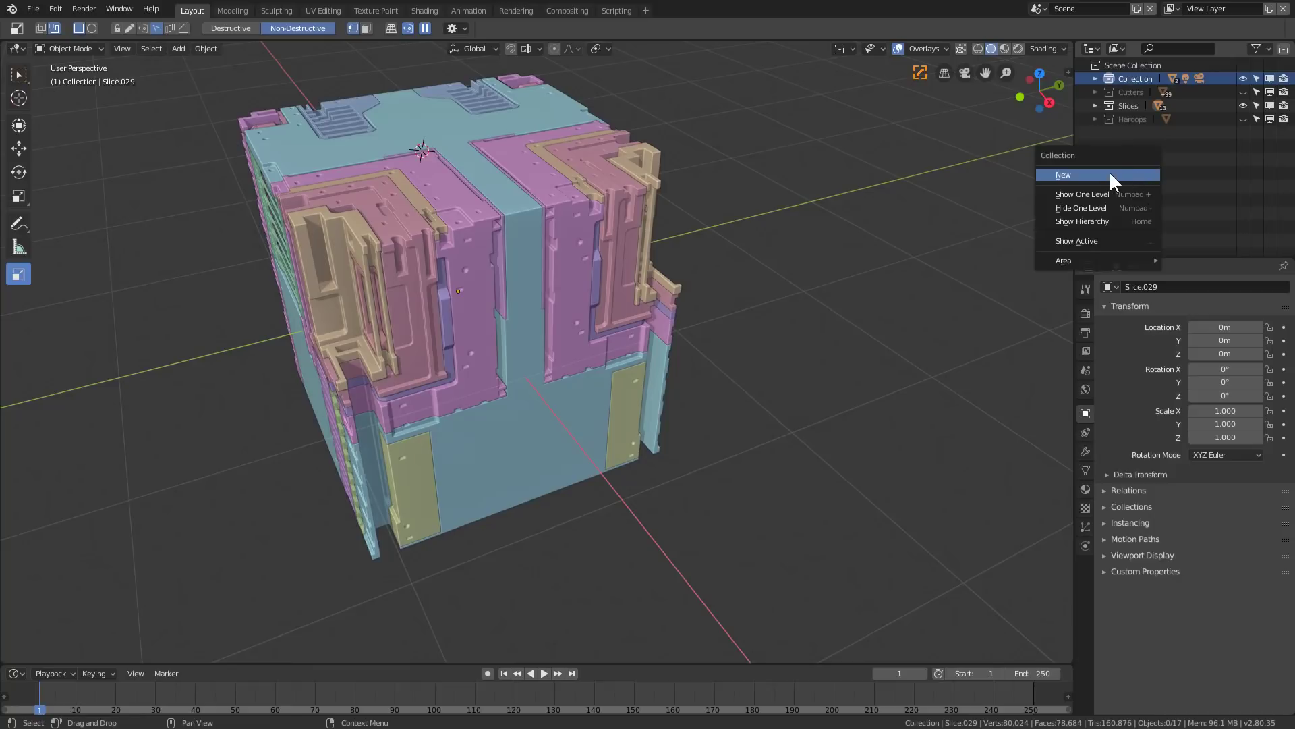
pyautogui.click(1110, 174)
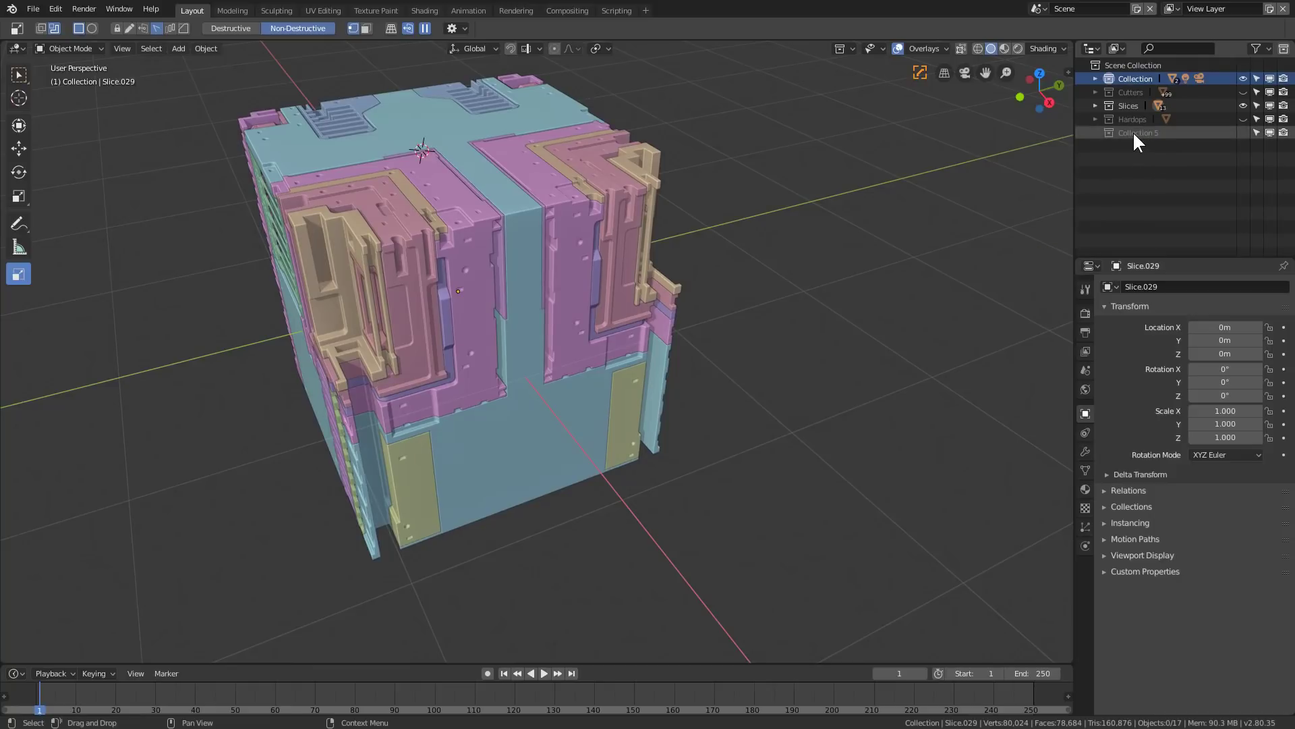
pyautogui.press('5')
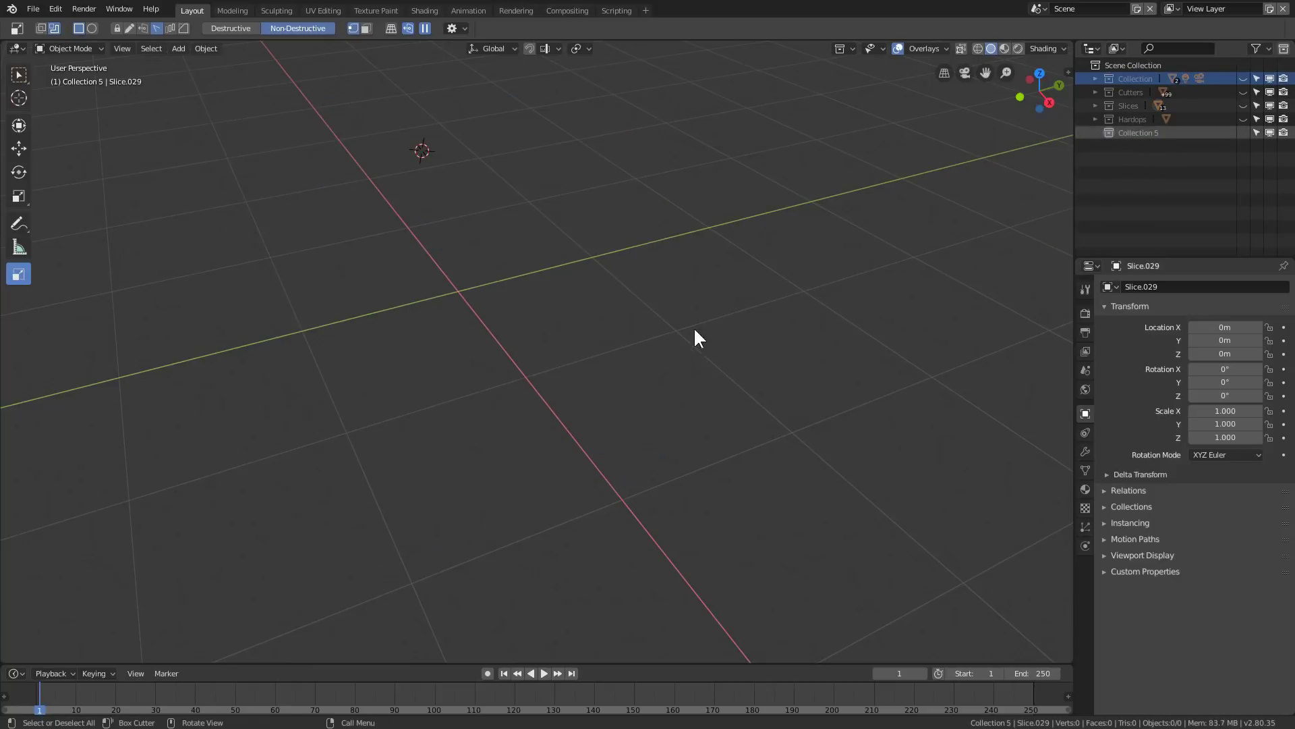
# Step: Snap the 3D cursor to the world origin and add a mesh plane there
pyautogui.moveTo(694, 335)
pyautogui.mouseDown(button='middle')
pyautogui.moveTo(659, 335)
pyautogui.moveTo(731, 336)
pyautogui.moveTo(706, 336)
pyautogui.mouseUp(button='middle')
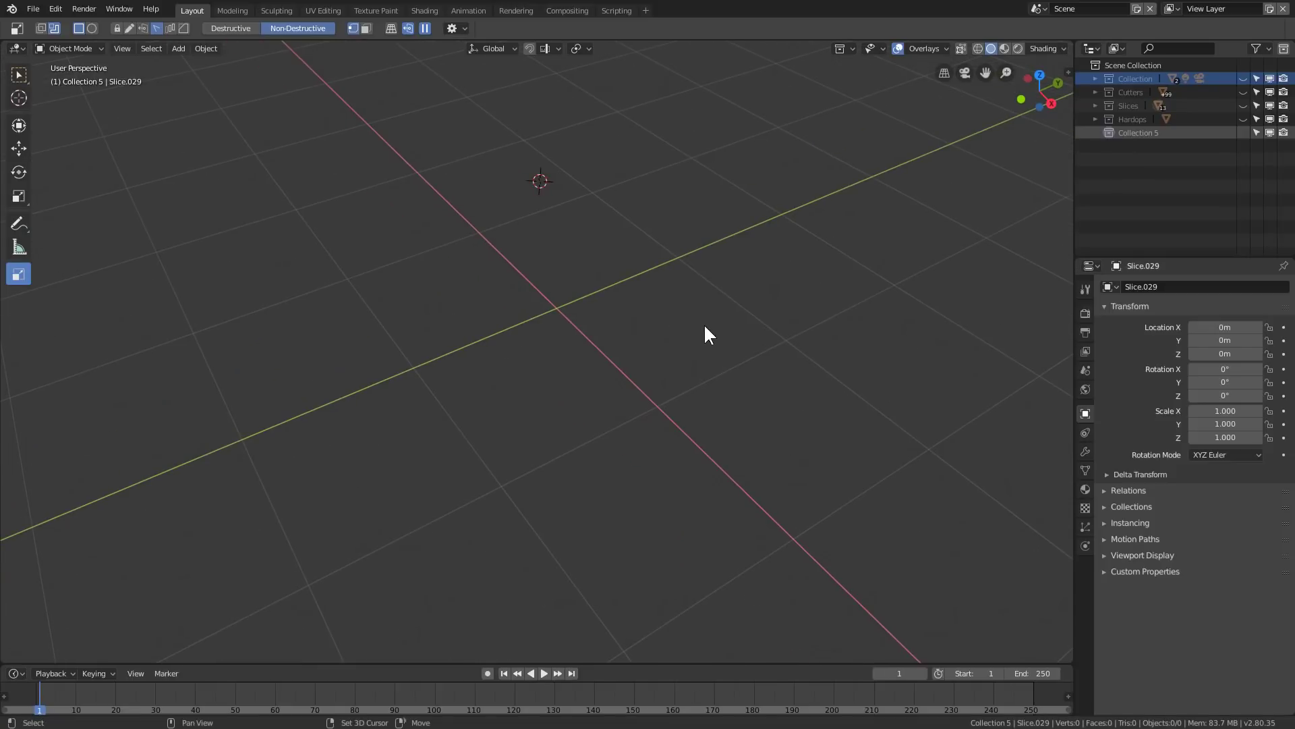
pyautogui.hotkey('shift', 's')
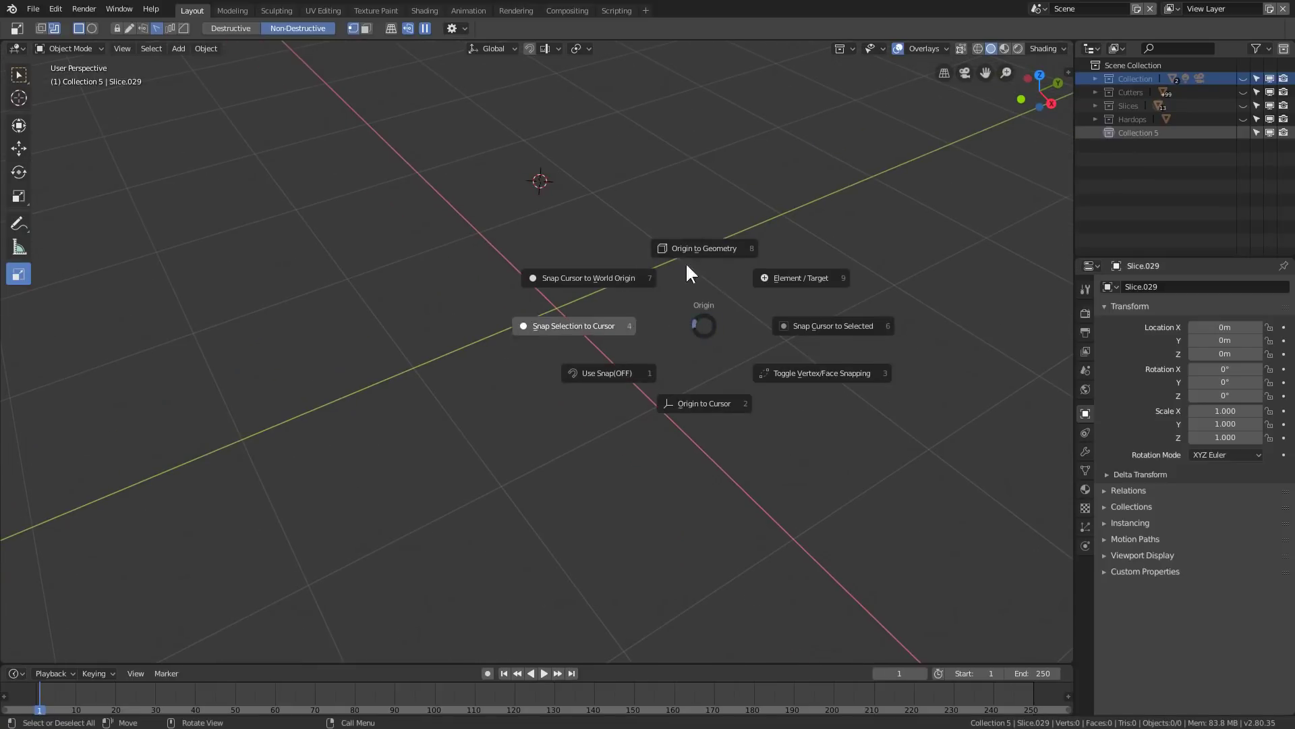
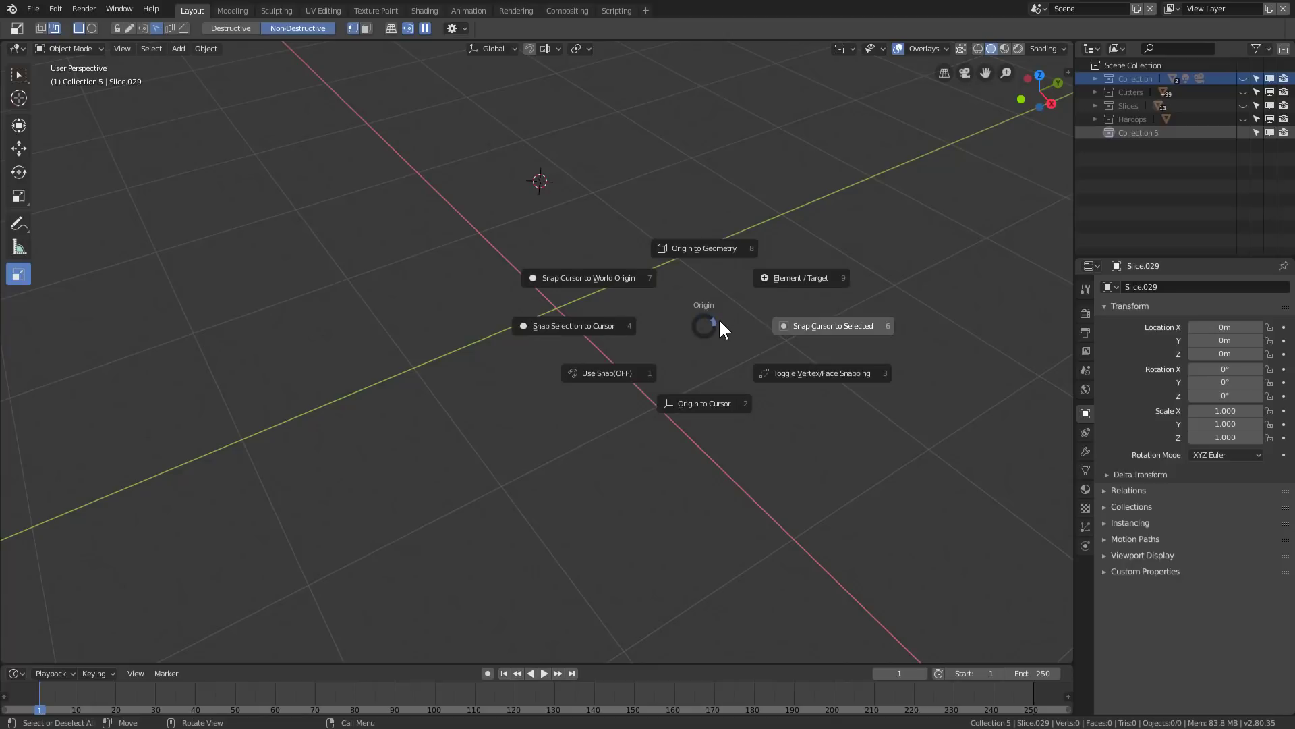
pyautogui.click(618, 282)
pyautogui.hotkey('shift', 'a')
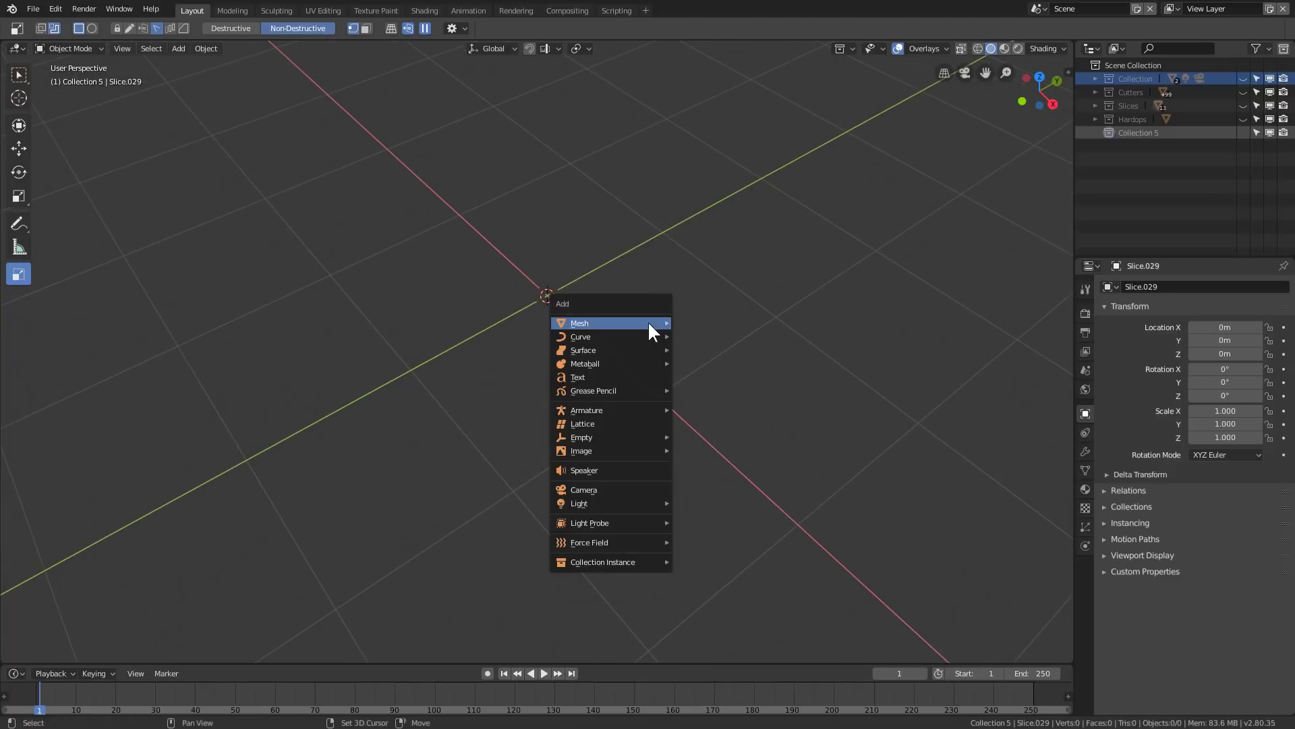
pyautogui.moveTo(647, 321)
pyautogui.click(703, 321)
pyautogui.scroll(3, 662, 350)
# Step: Round the plane's corners with the Hard Ops 2d Bevel, using 12 segments and a width of about 0.279
pyautogui.press('q')
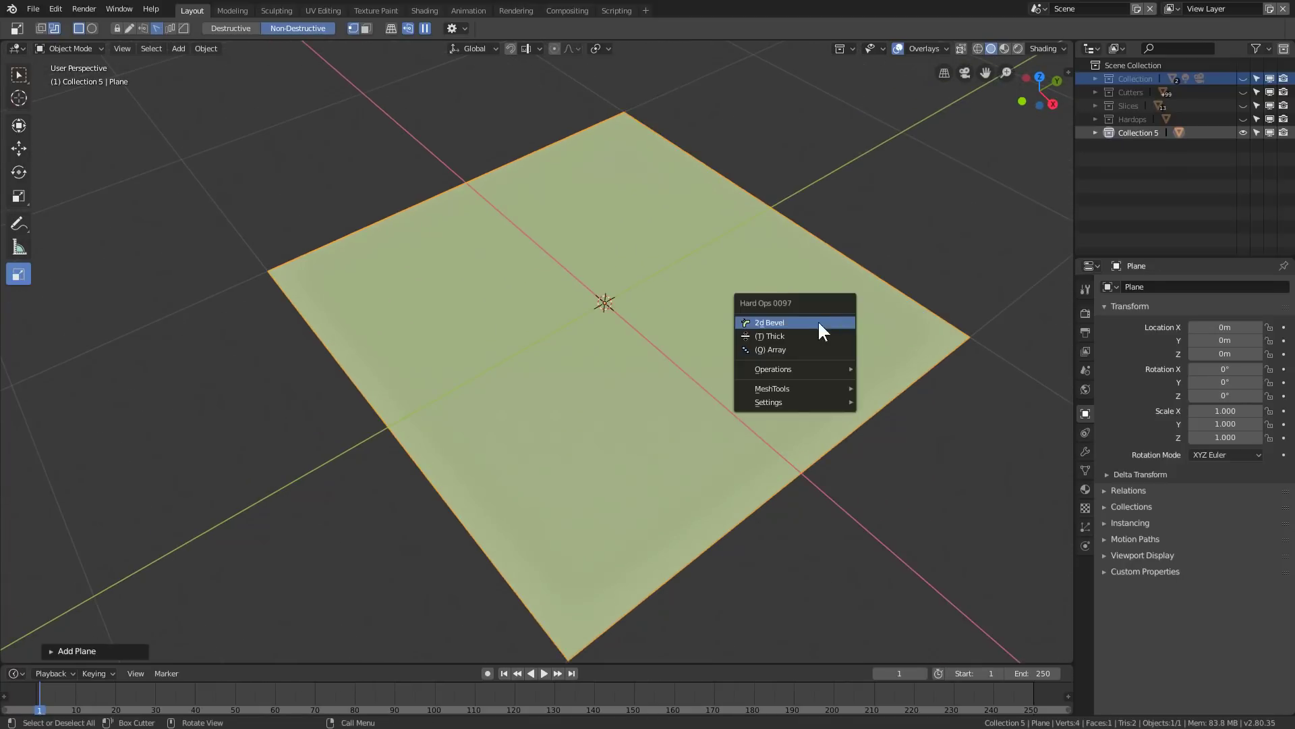
pyautogui.press('KP_Decimal')
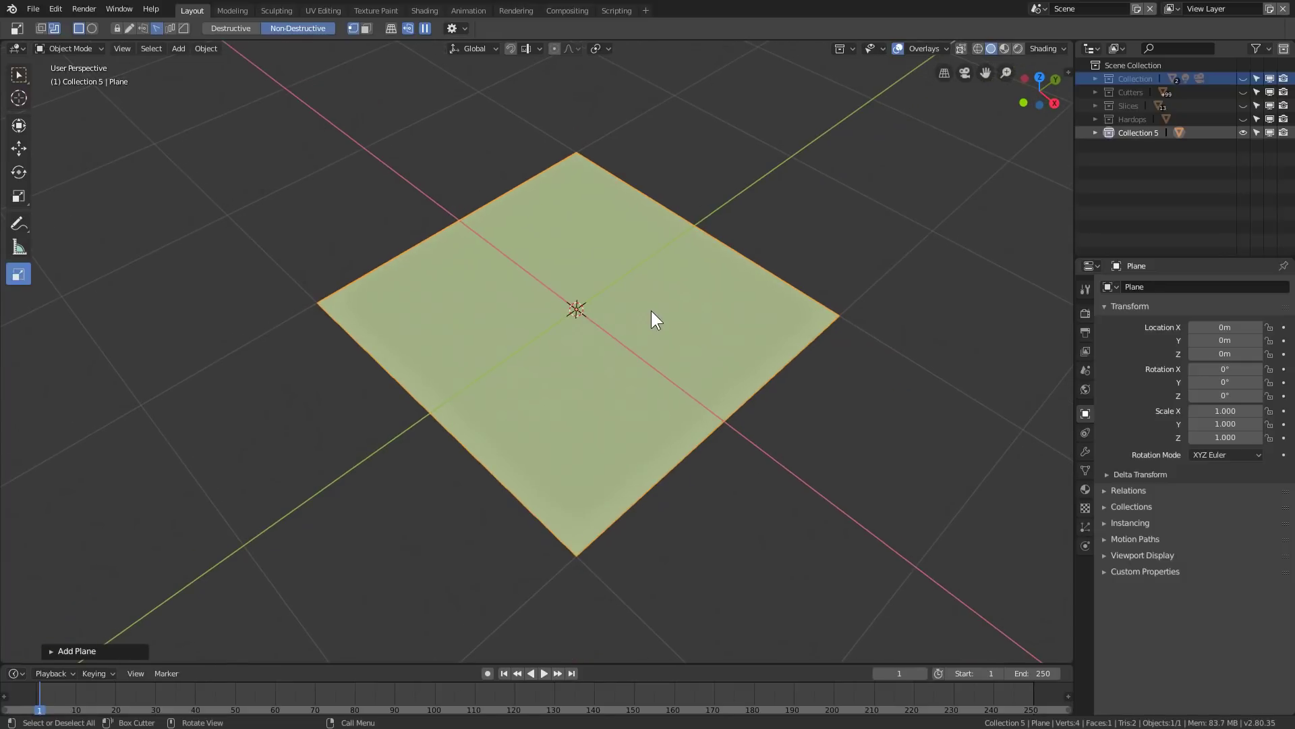
pyautogui.press('q')
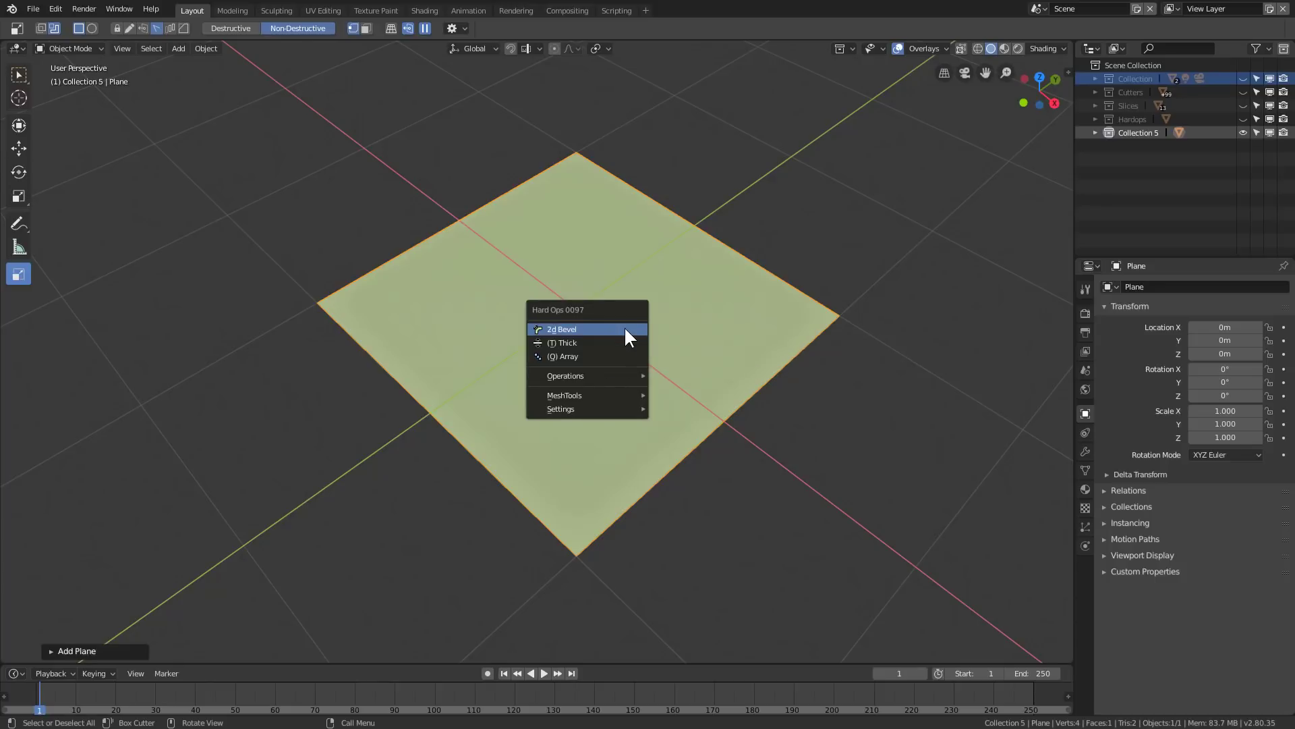
pyautogui.click(624, 329)
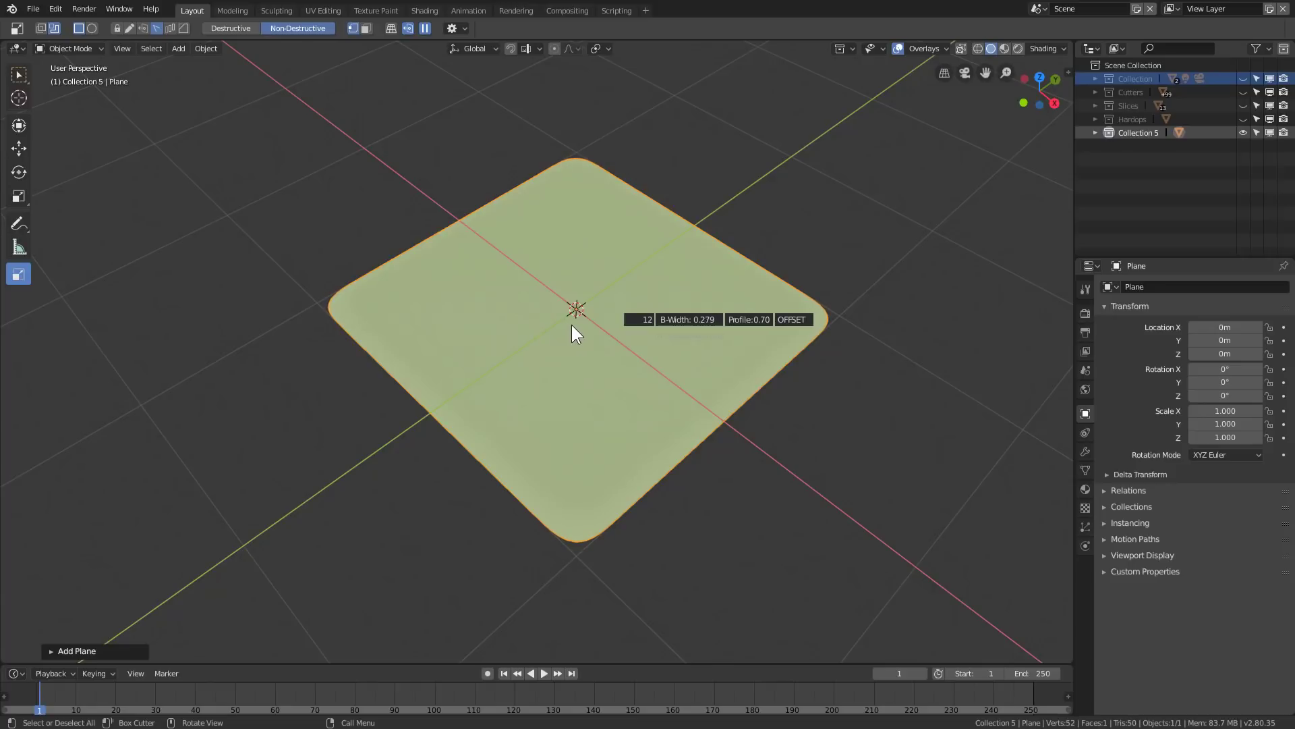
pyautogui.click(572, 327)
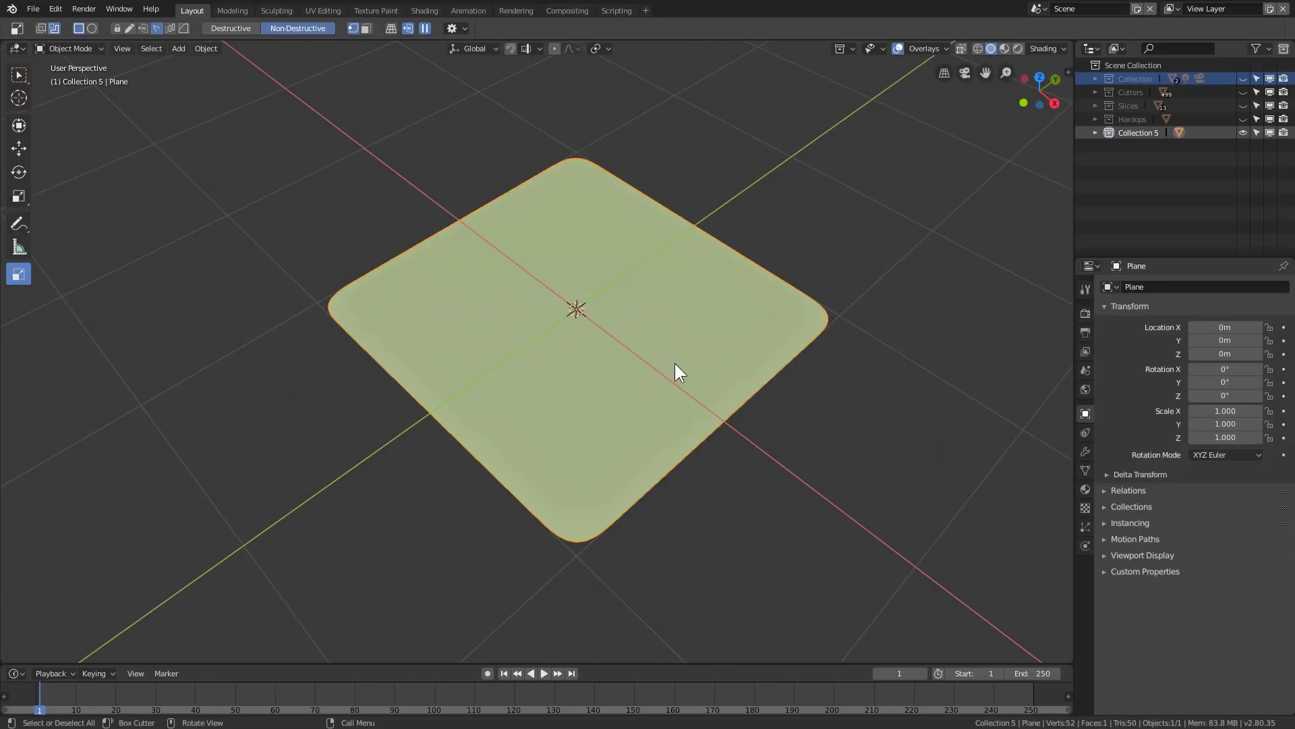
# Step: Convert the rounded plane to a mesh so that its corner bevel becomes real geometry
pyautogui.click(203, 49)
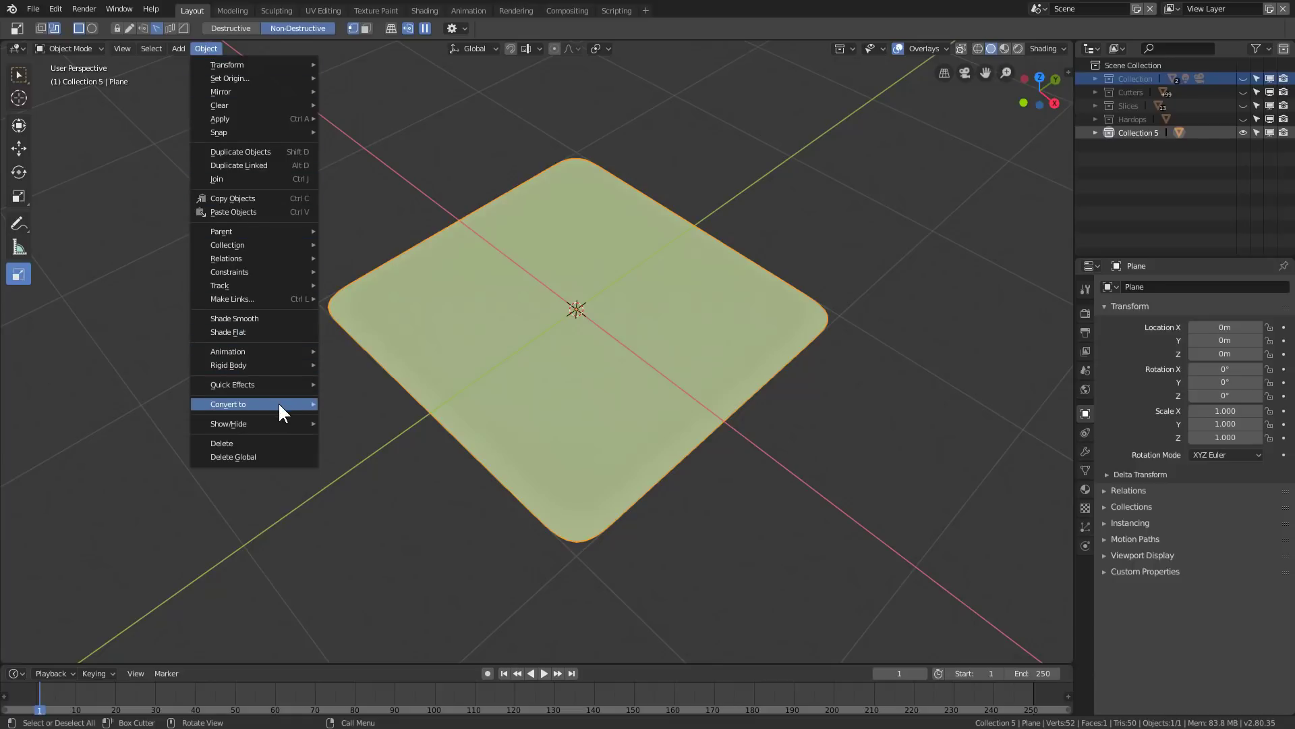
pyautogui.click(337, 417)
pyautogui.moveTo(513, 385); pyautogui.dragTo(528, 347, button='middle')
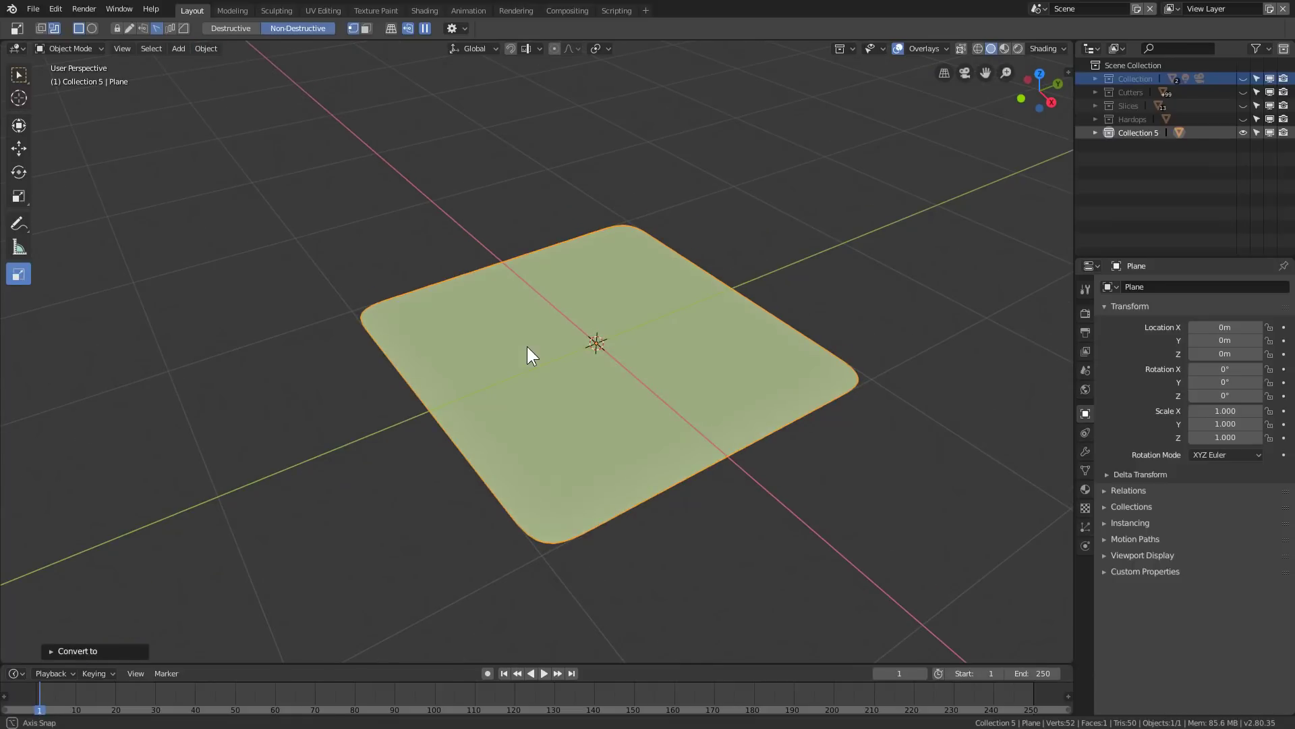
# Step: Inset the plane's whole face in Edit Mode by a thickness of about 0.036
pyautogui.press('a')
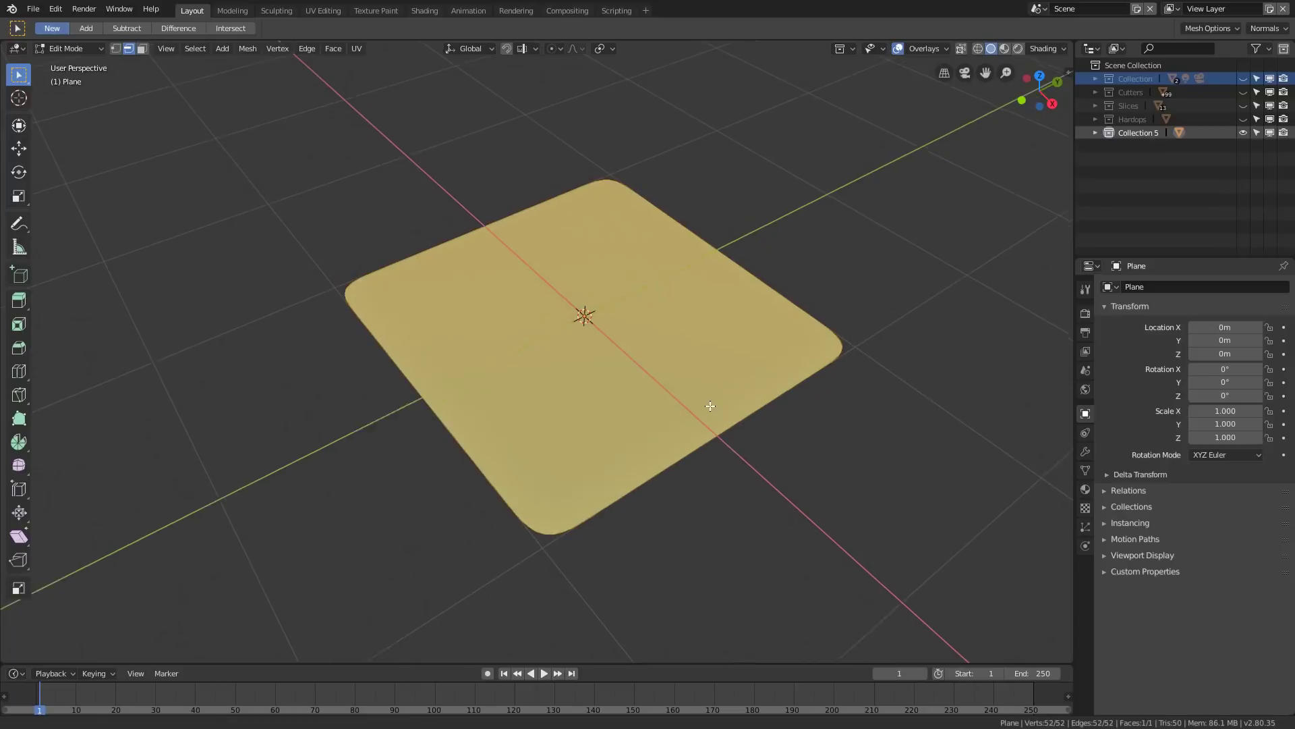
pyautogui.moveTo(708, 405); pyautogui.dragTo(747, 394, button='middle')
pyautogui.press('i')
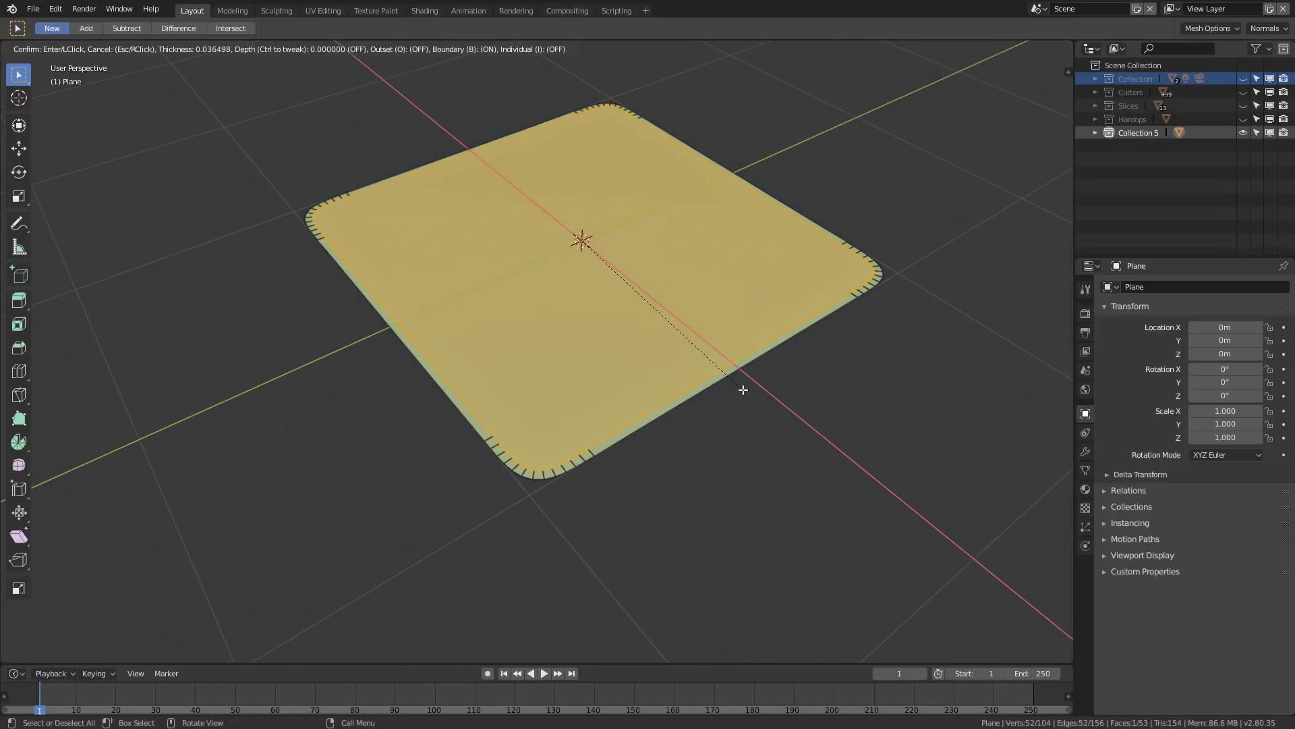
pyautogui.click(742, 389)
pyautogui.moveTo(745, 386); pyautogui.dragTo(729, 389, button='middle')
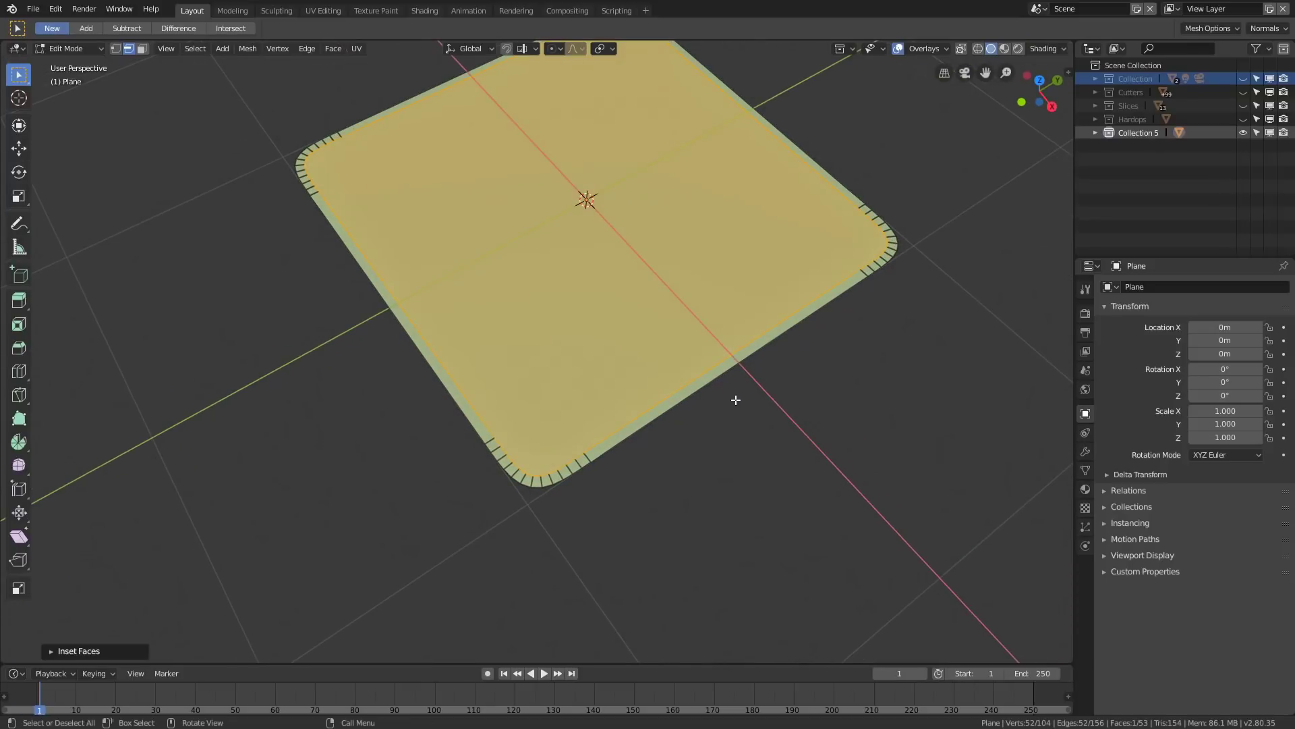
# Step: Scale down the loose inner face inside the rounded border and delete it, leaving only the thin frame
pyautogui.press('s')
pyautogui.click(743, 349)
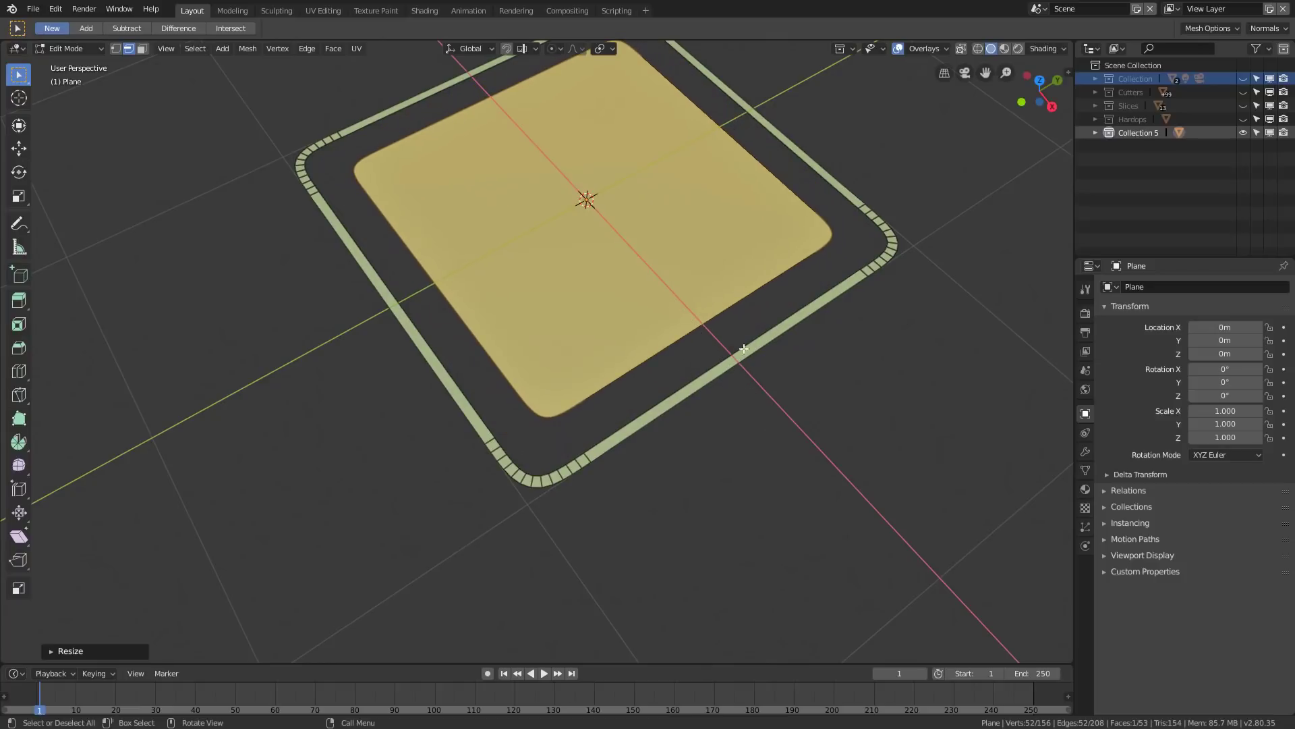
pyautogui.keyDown('alt'); pyautogui.moveTo(743, 348); pyautogui.dragTo(740, 361, button='middle'); pyautogui.keyUp('alt')
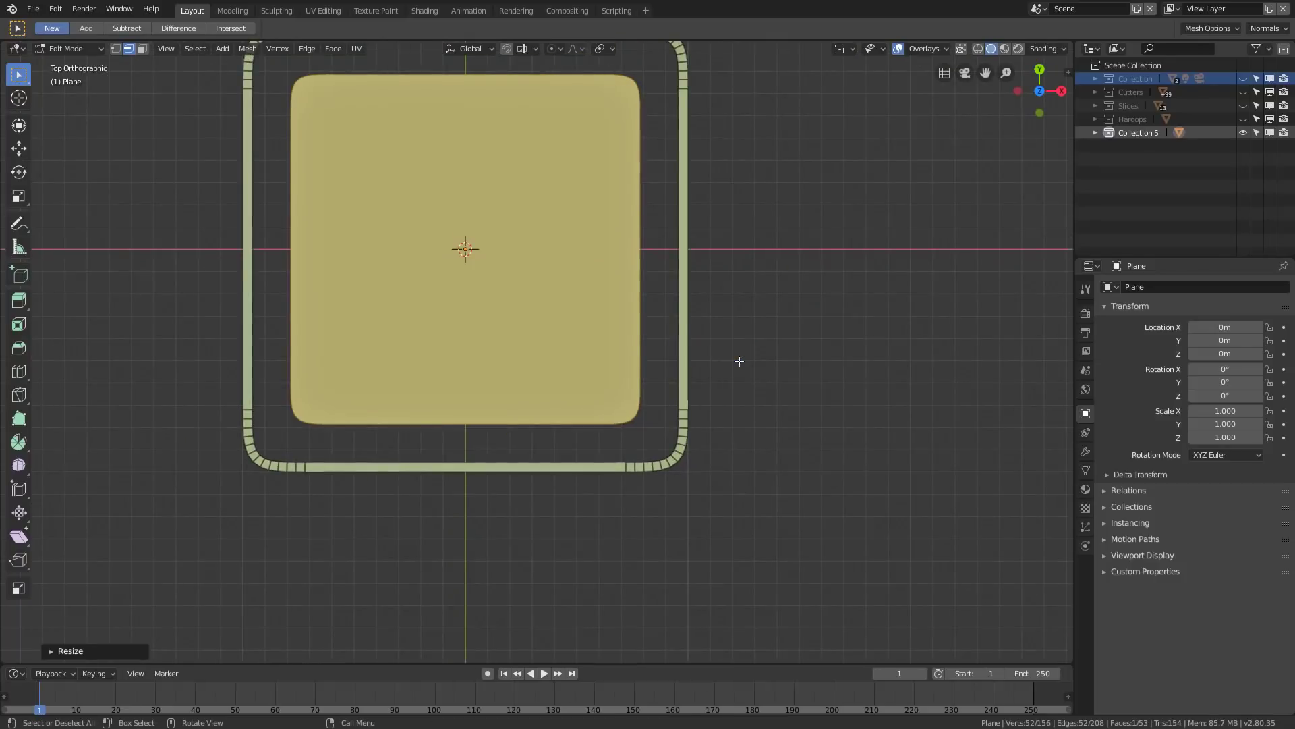
pyautogui.keyDown('shift'); pyautogui.moveTo(495, 257); pyautogui.dragTo(557, 361, button='middle'); pyautogui.keyUp('shift')
pyautogui.scroll(1, 557, 361)
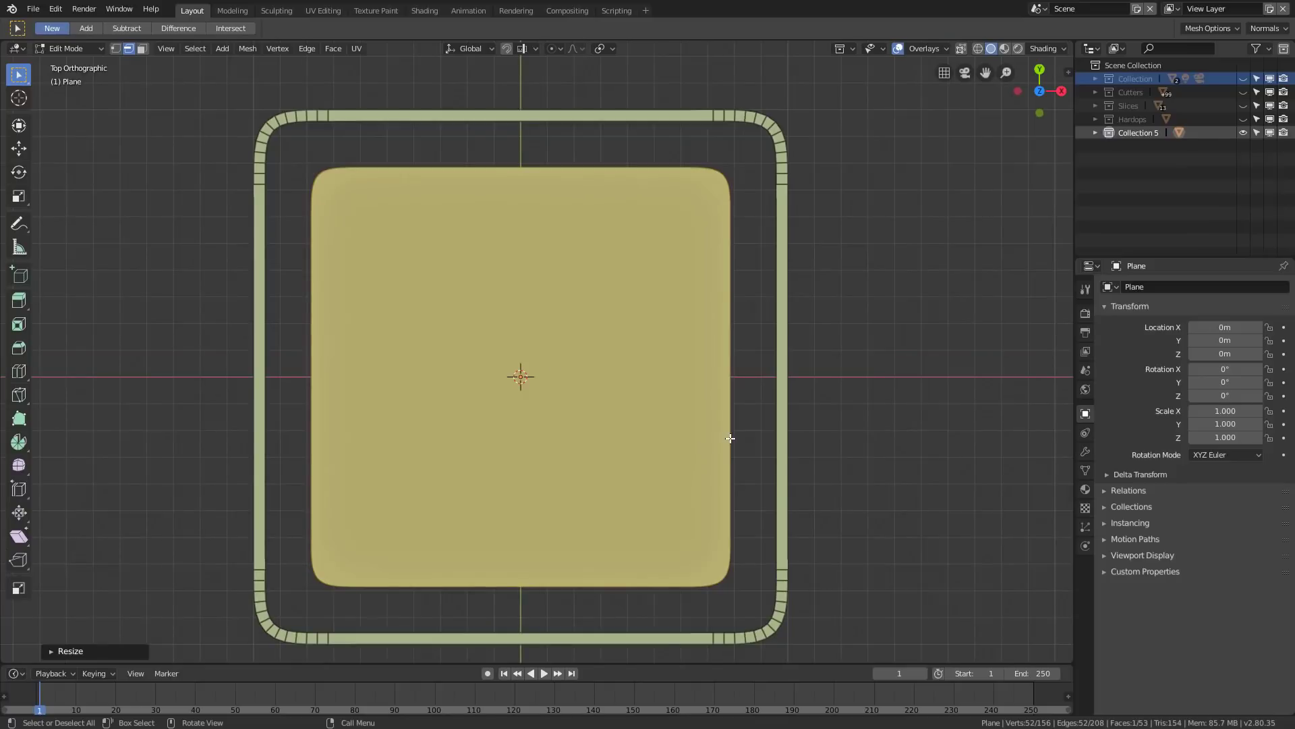
pyautogui.press('x')
pyautogui.click(705, 467)
# Step: Add a plane within the same mesh and scale it to a square that fits inside the rounded frame
pyautogui.hotkey('shift', 'a')
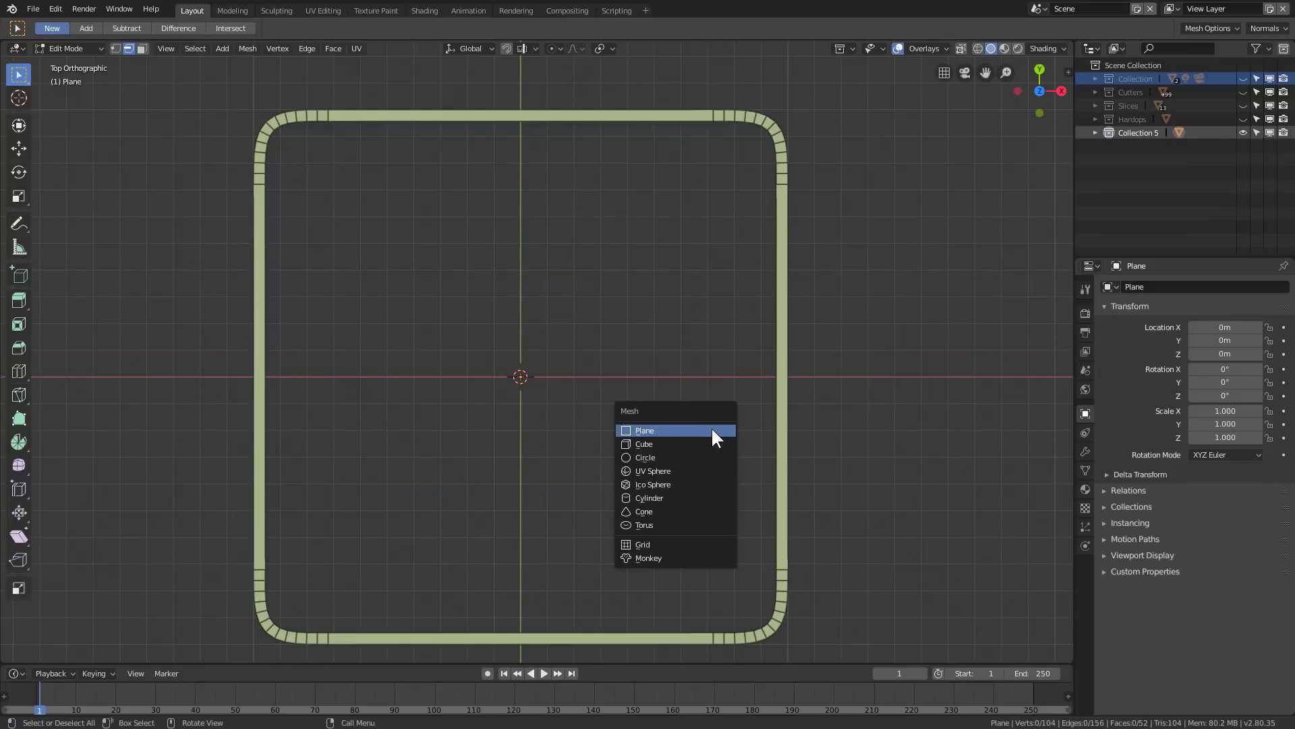
pyautogui.click(711, 430)
pyautogui.press('s')
pyautogui.click(708, 387)
# Step: Split the new square into two triangles by connecting its upper-left and lower-right corner vertices
pyautogui.press('1')
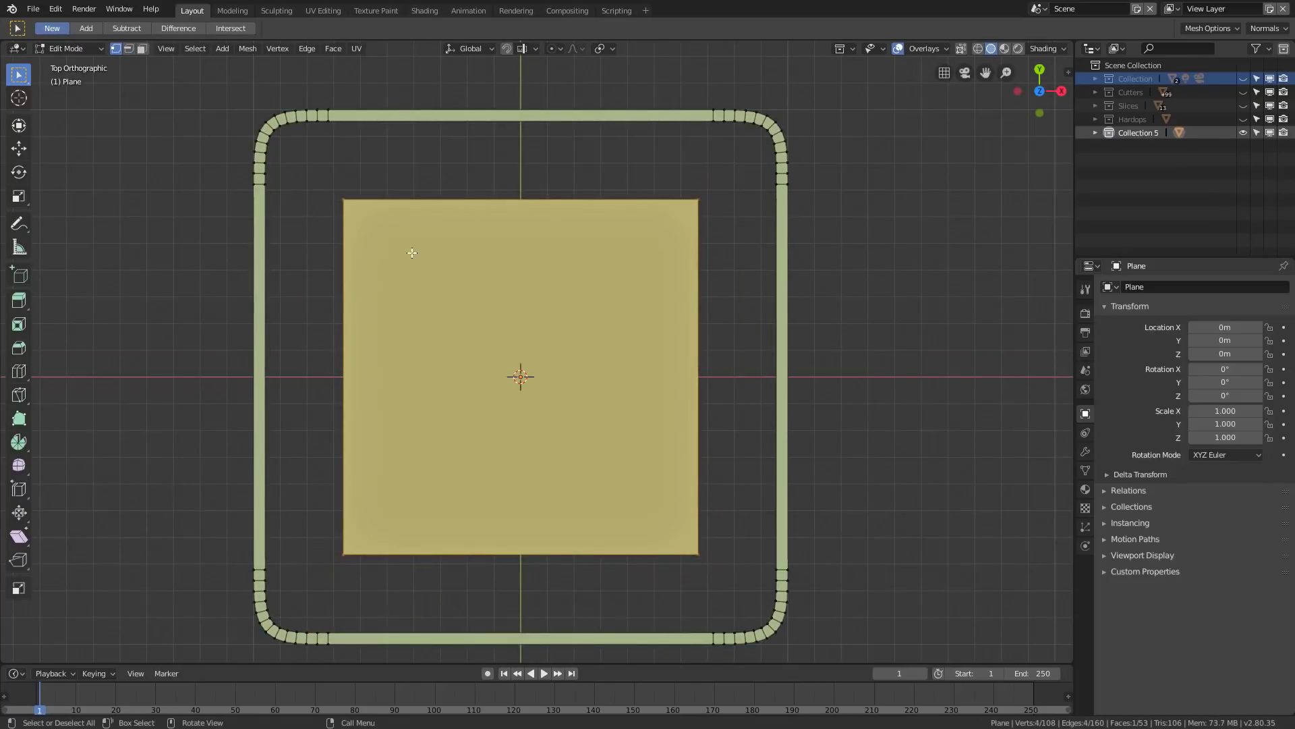
pyautogui.click(342, 198)
pyautogui.keyDown('shift'); pyautogui.click(702, 551); pyautogui.keyUp('shift')
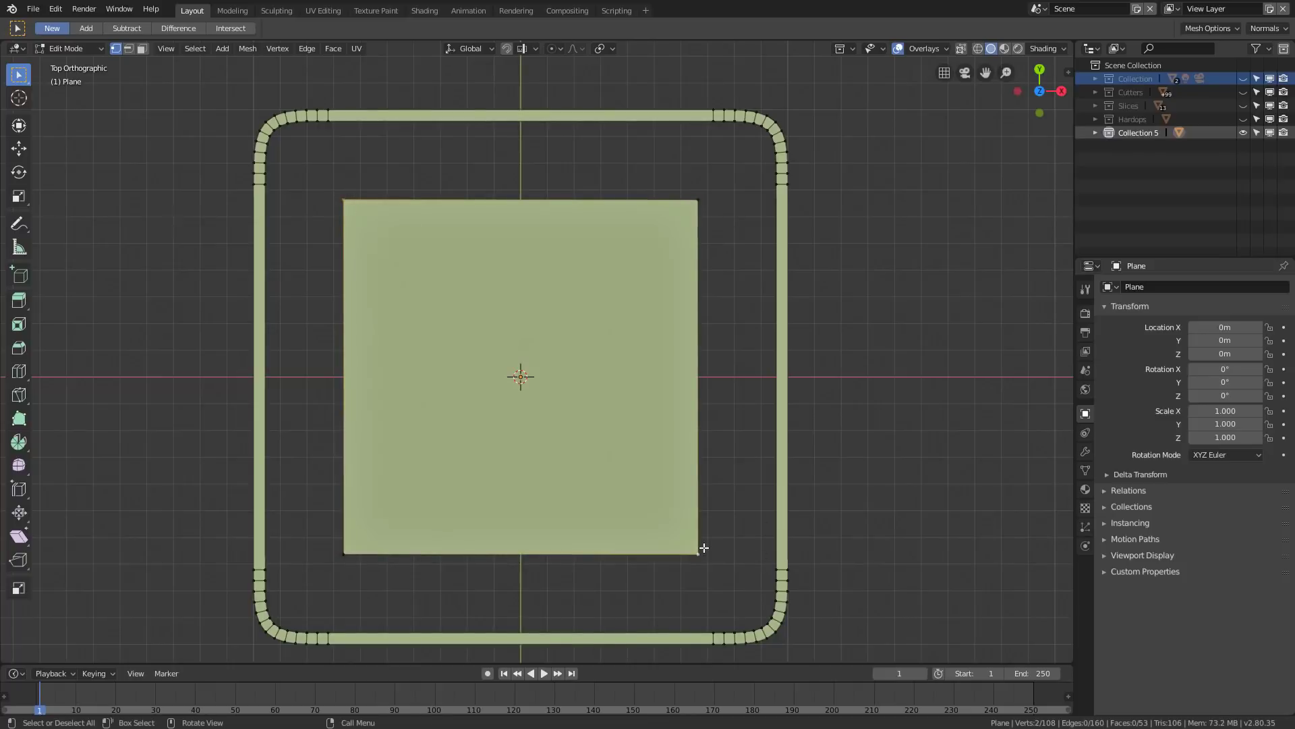
# Step: Split off the upper-right triangle and scale it down around the 3D cursor as pivot point
pyautogui.press('3')
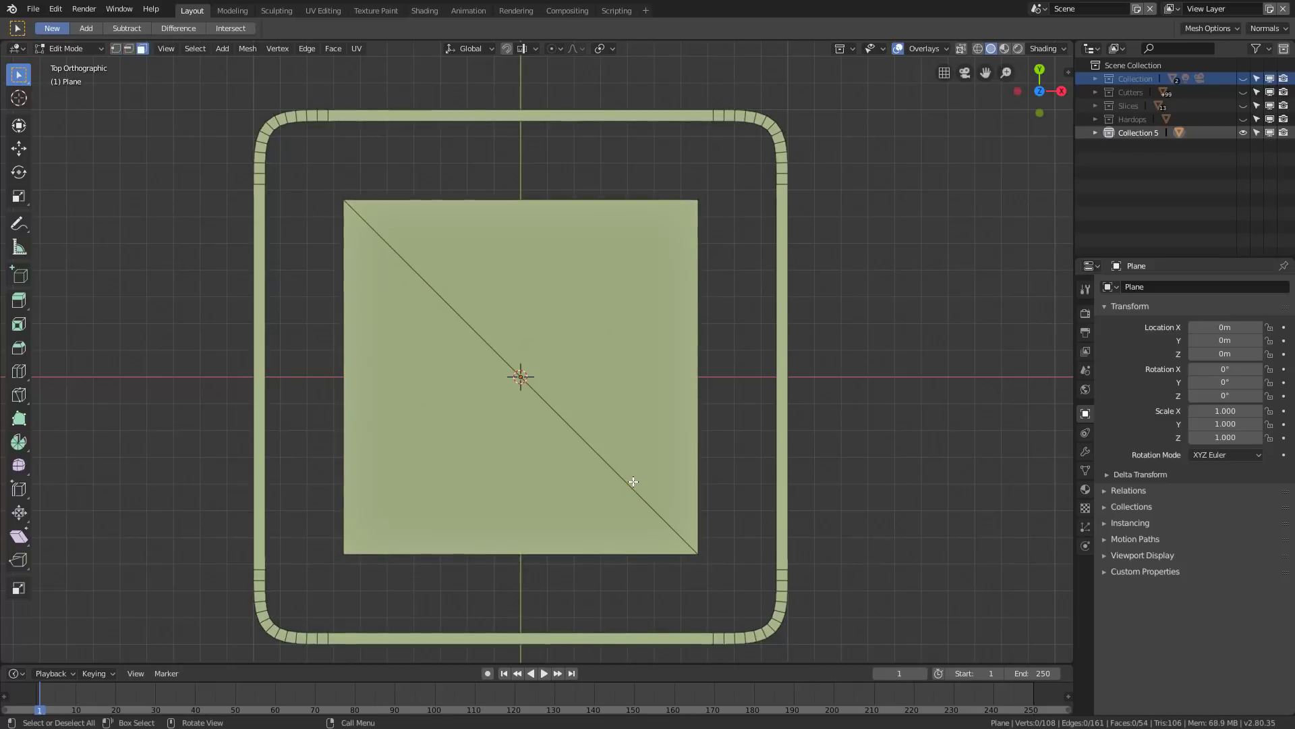
pyautogui.click(592, 356)
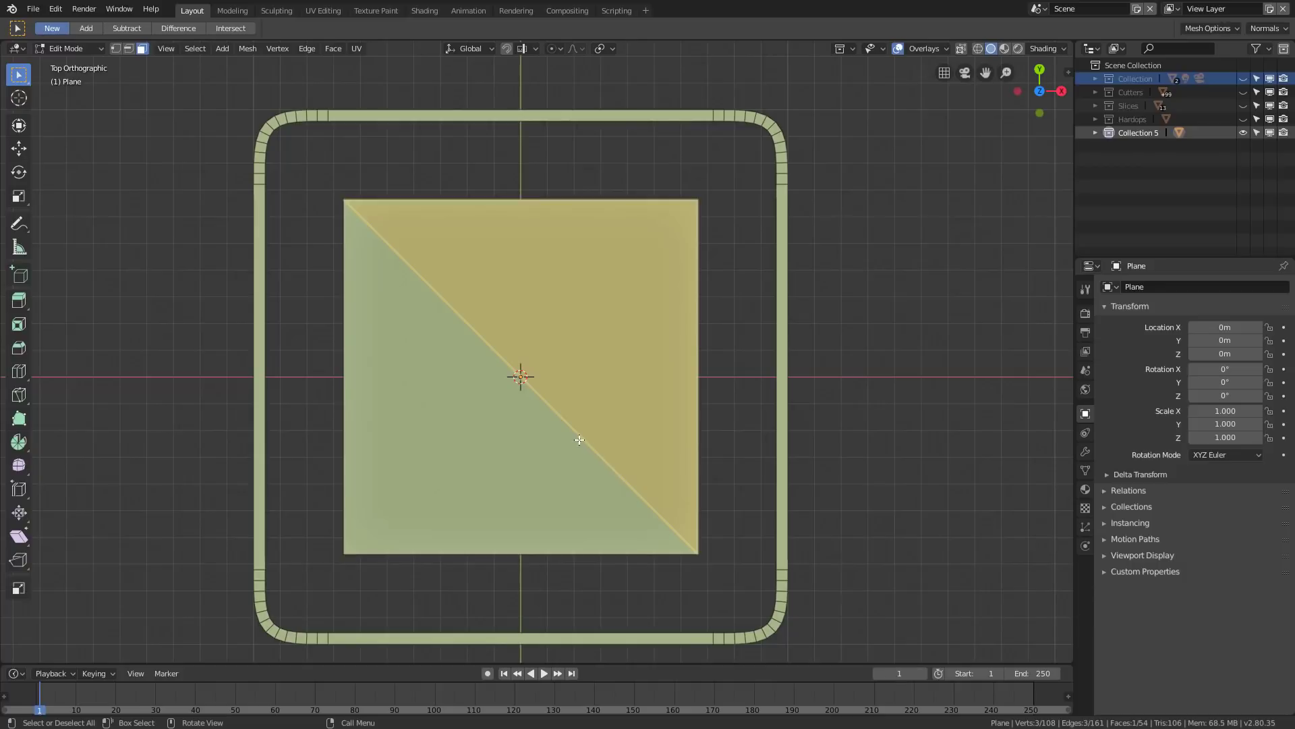
pyautogui.press('.')
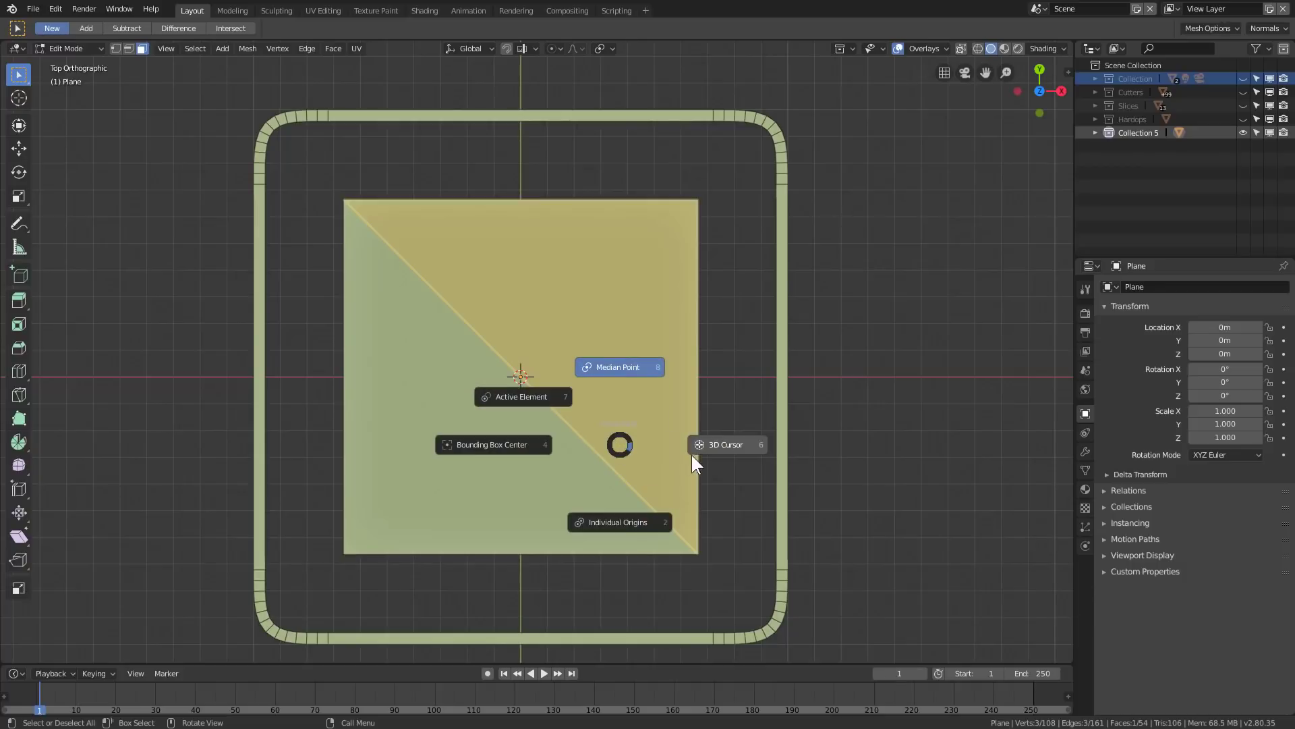
pyautogui.click(722, 444)
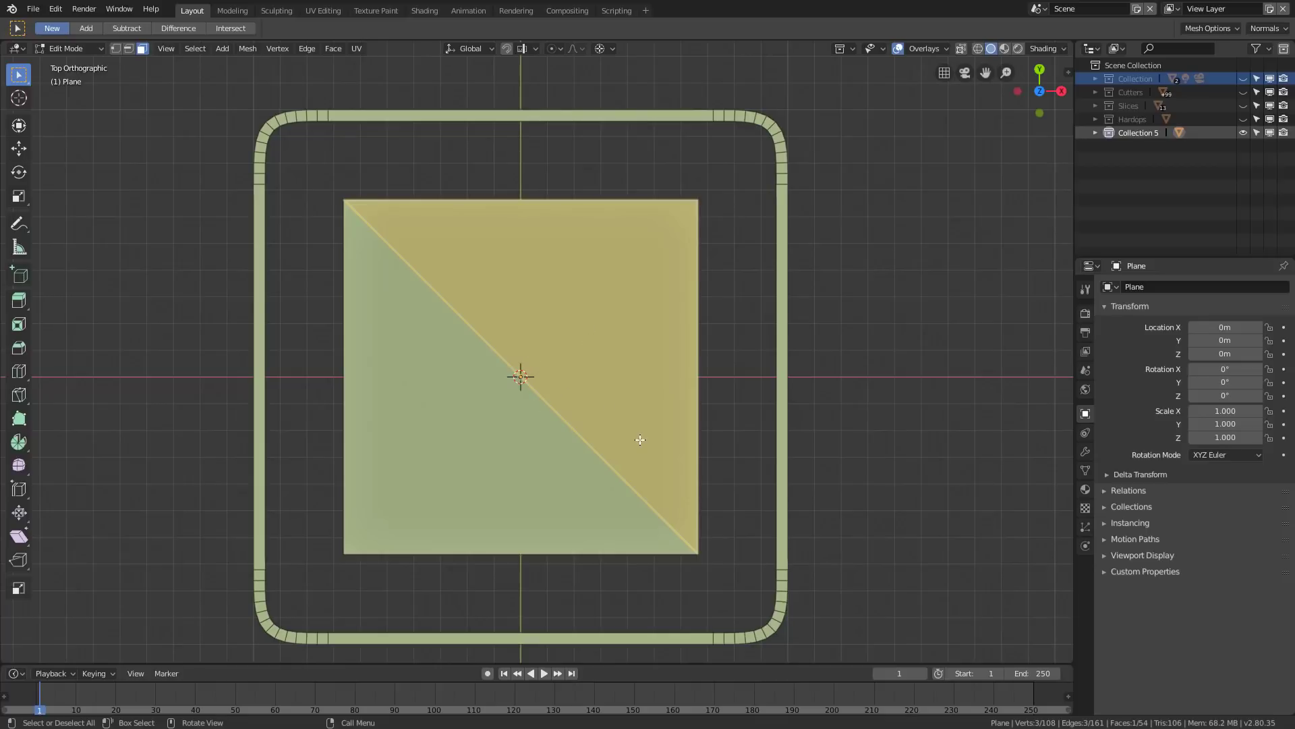
pyautogui.press('y')
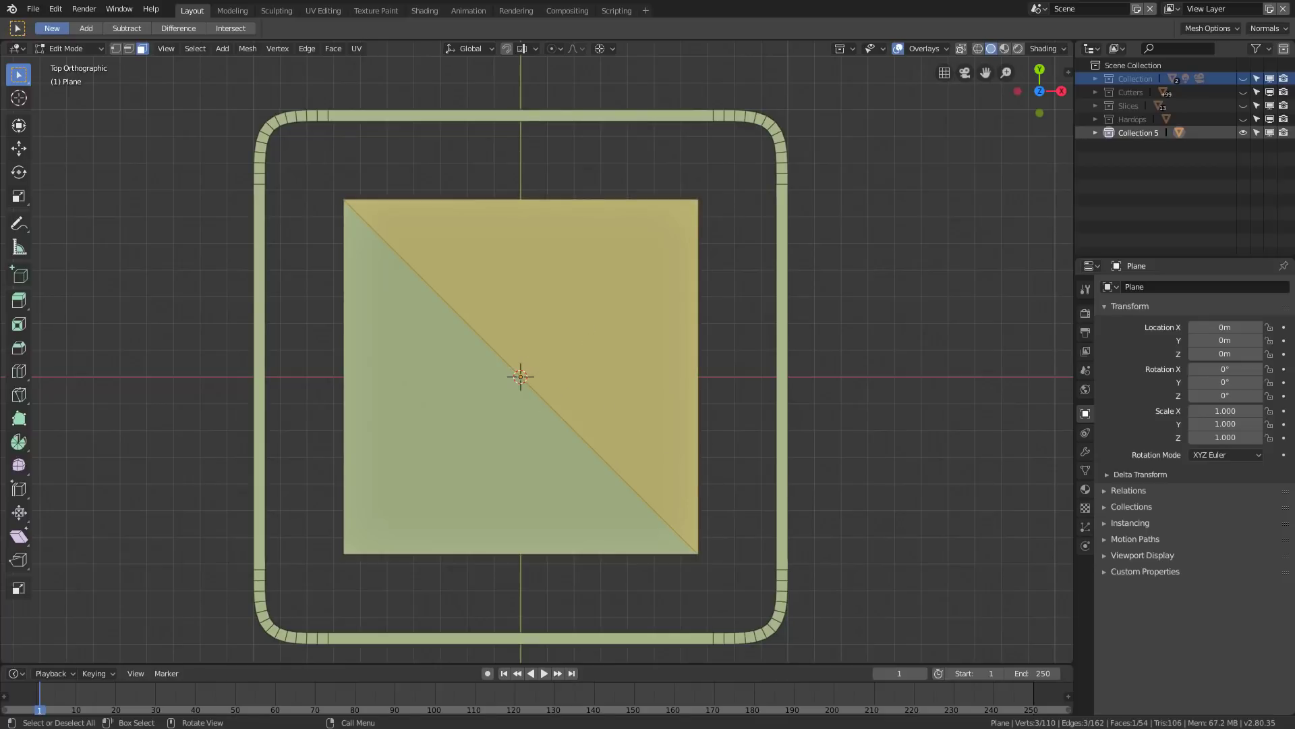
pyautogui.press('s')
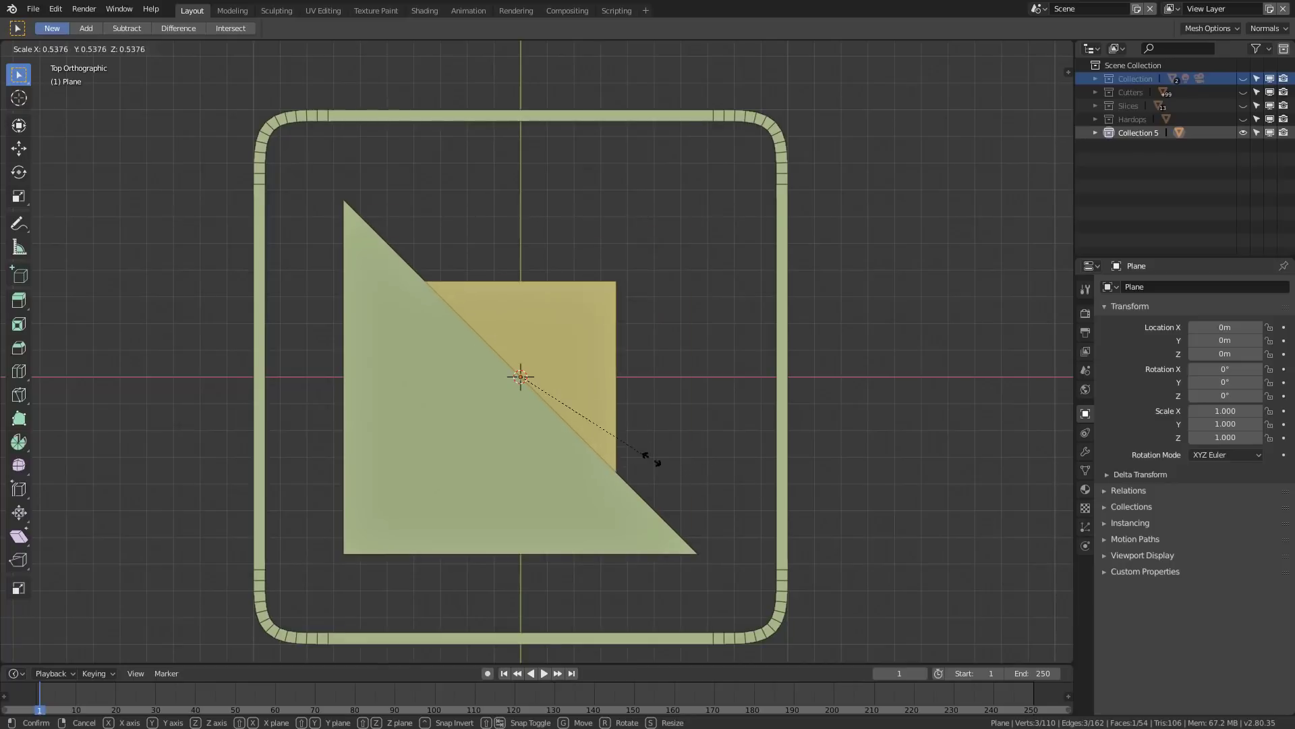
pyautogui.click(704, 493)
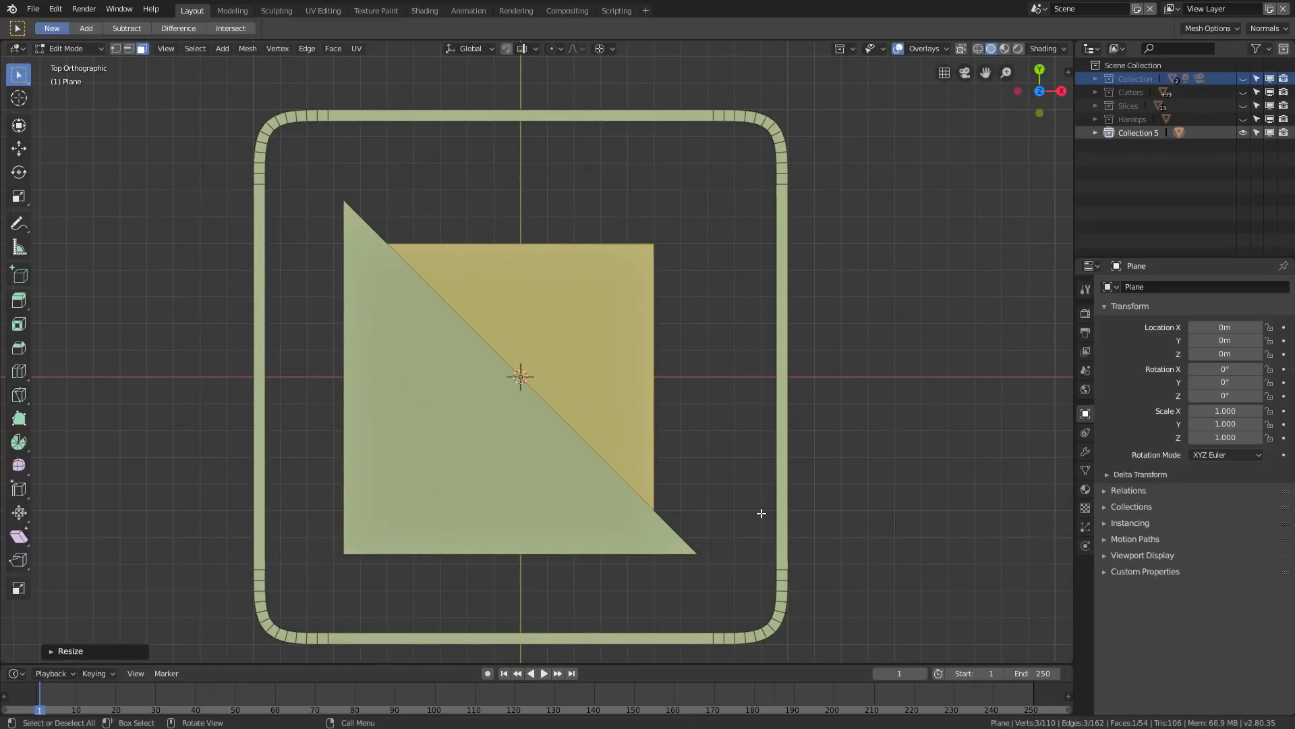
# Step: Inset the smaller triangle by about 0.096, then isolate its linked geometry by hiding everything else
pyautogui.press('i')
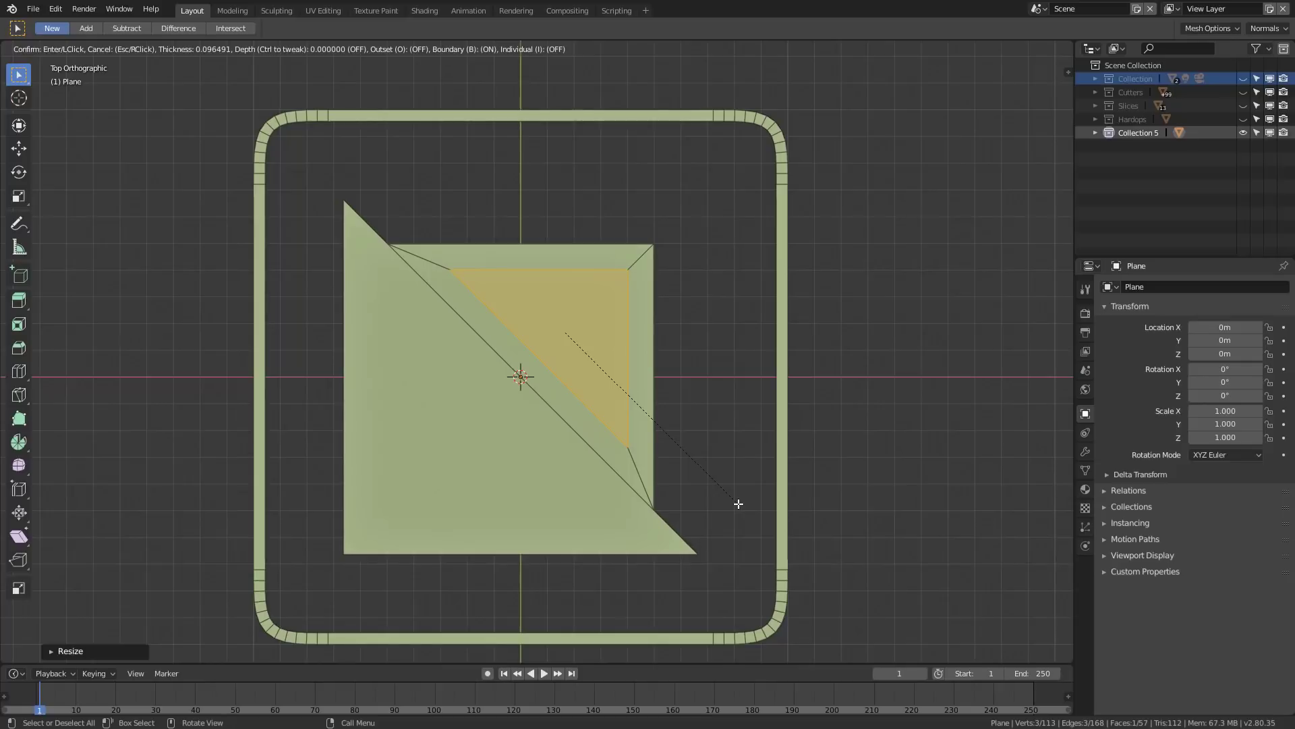
pyautogui.click(739, 504)
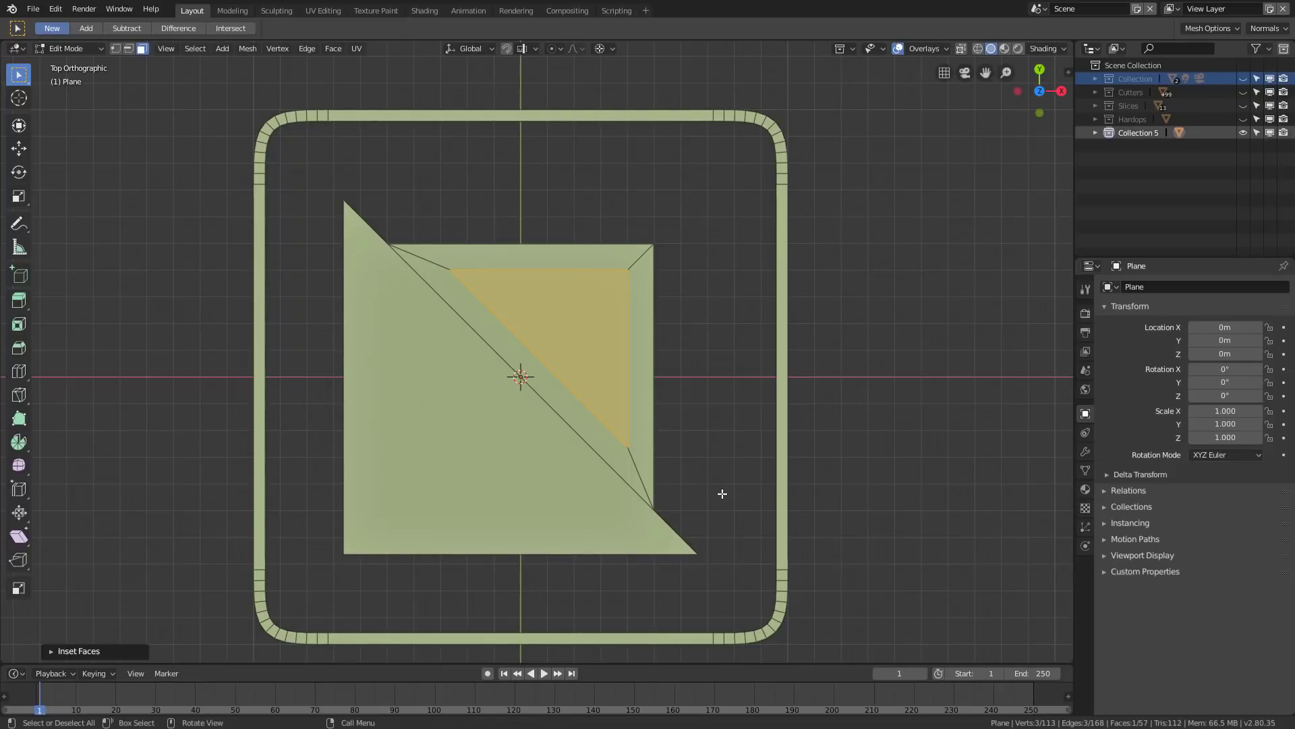
pyautogui.hotkey('ctrl', 'l')
pyautogui.hotkey('shift', 'h')
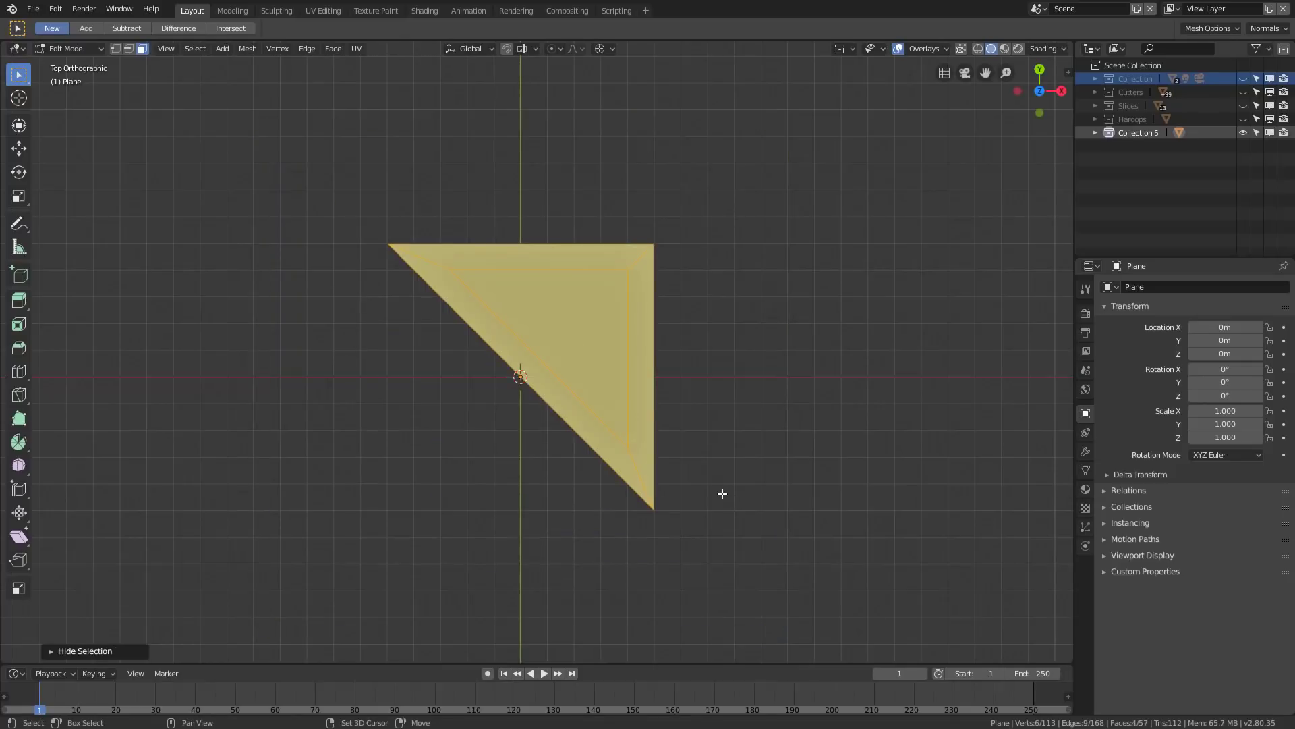
pyautogui.hotkey('alt', 'a')
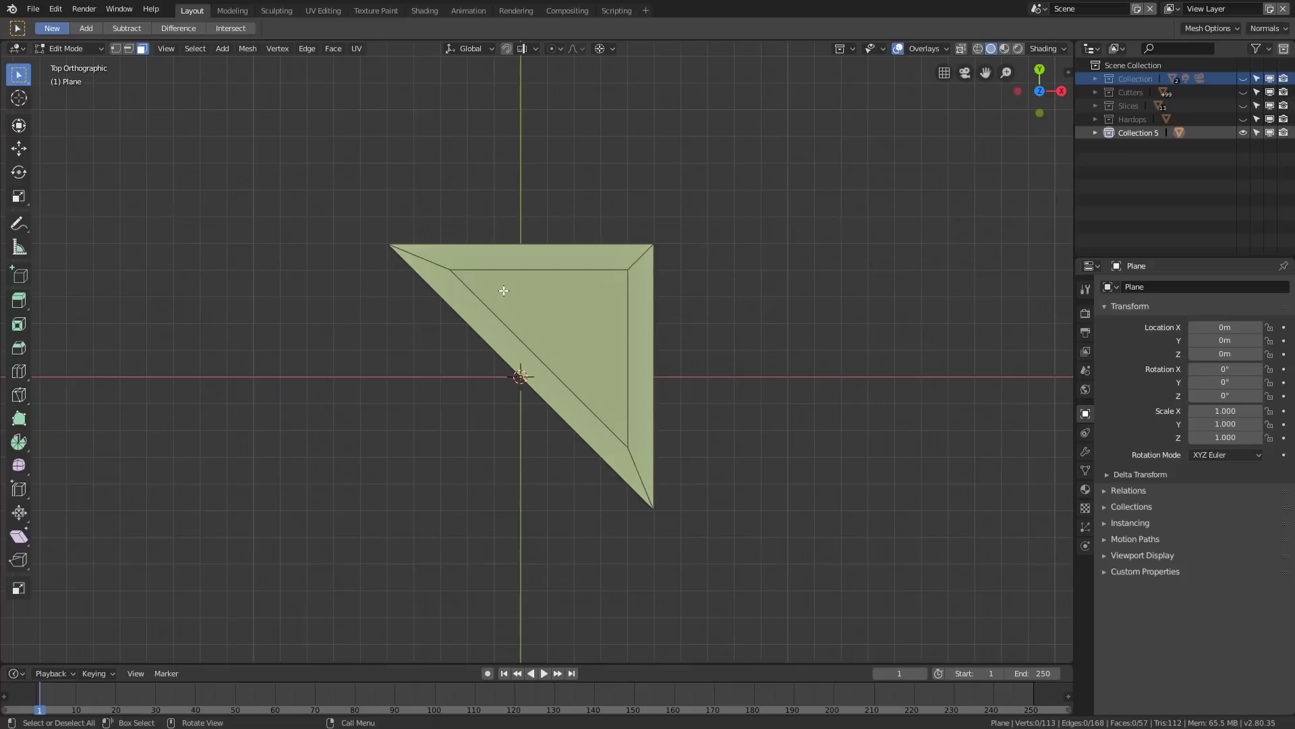
# Step: Knife-cut horizontally and vertically from the inset triangle's two acute corners out to the diagonal edge, using angle constraint
pyautogui.press('k')
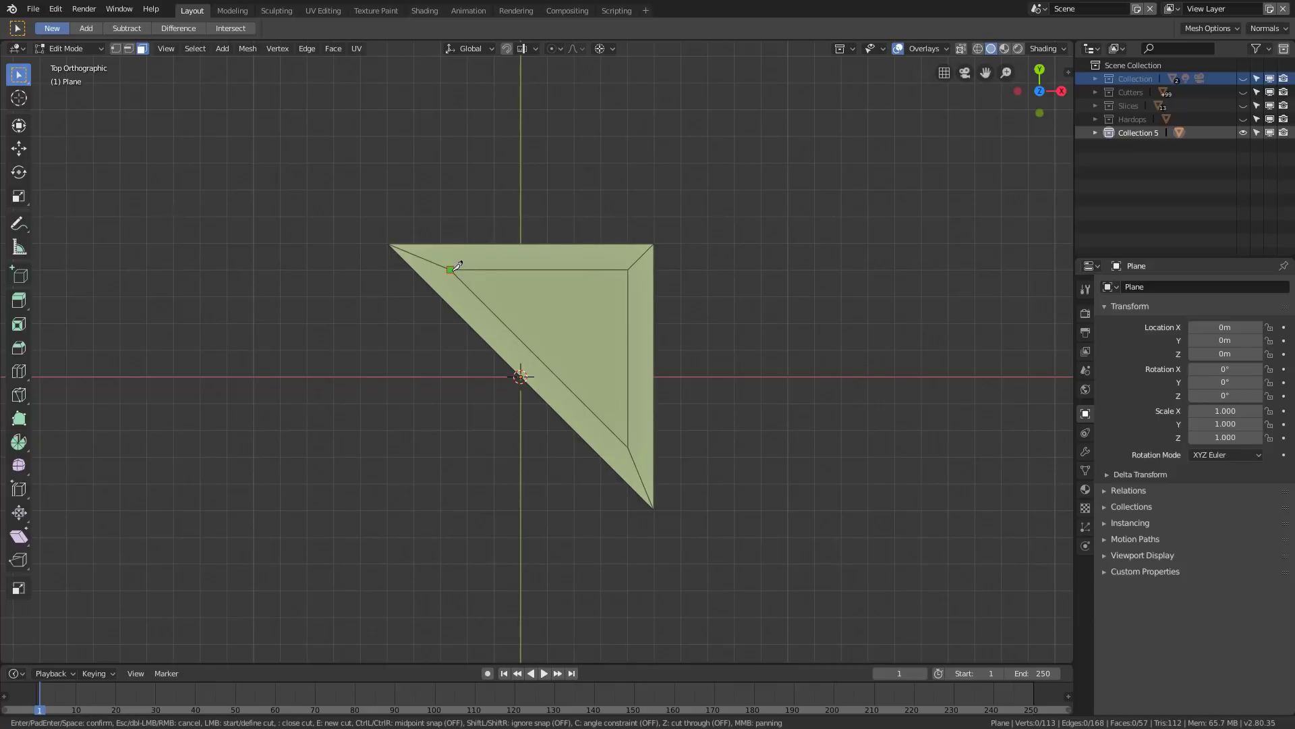
pyautogui.click(451, 268)
pyautogui.press('c')
pyautogui.press('e')
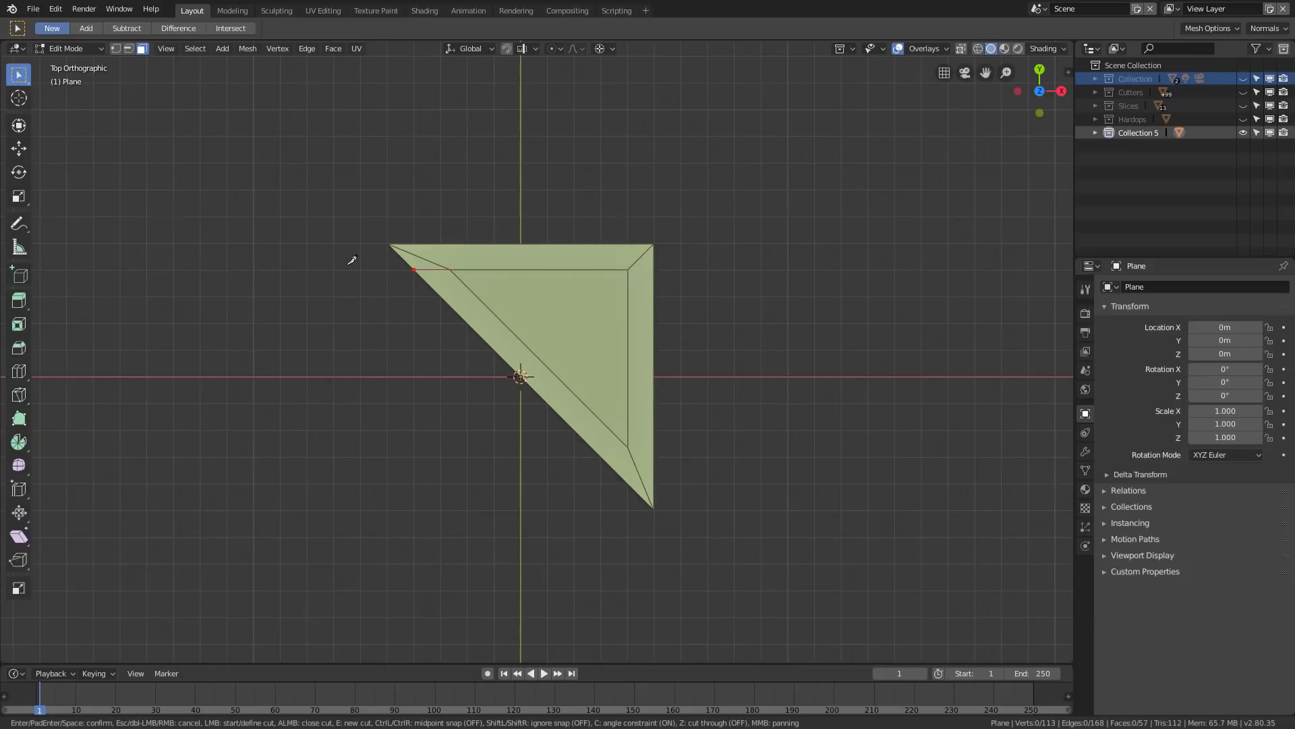
pyautogui.click(629, 446)
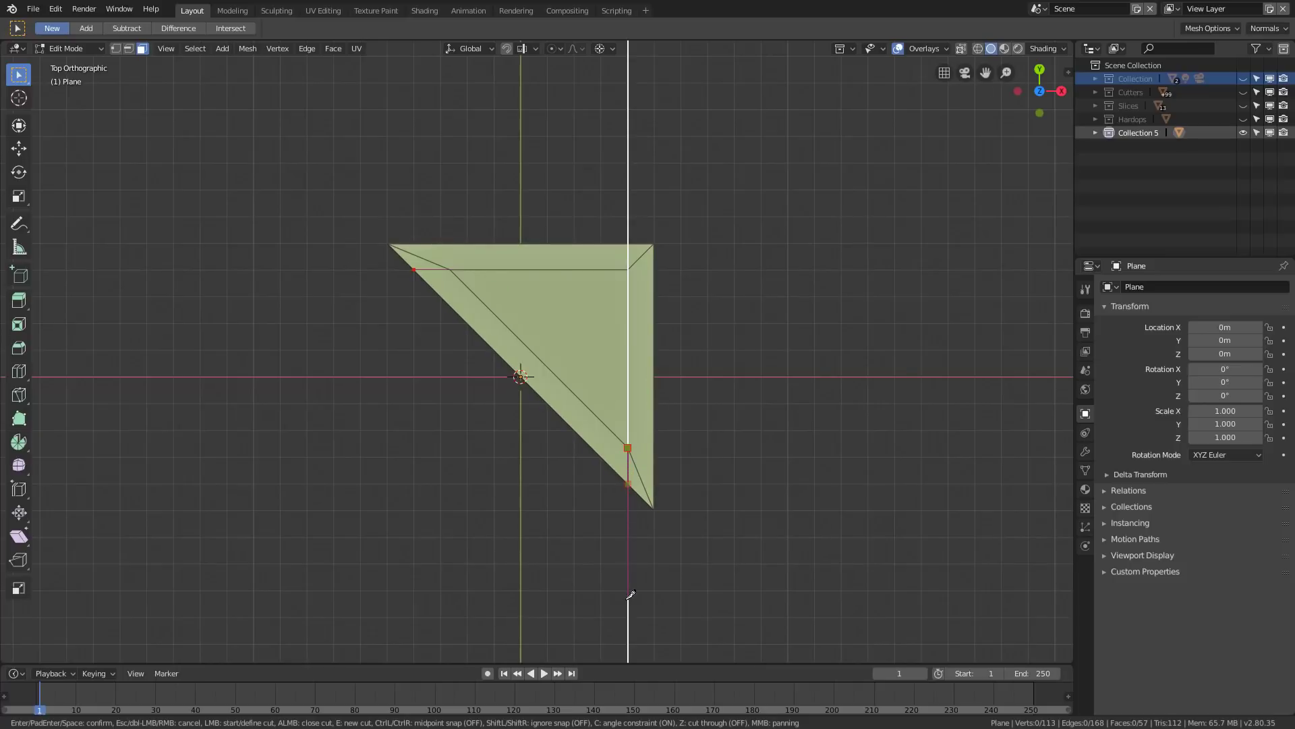
pyautogui.press('Return')
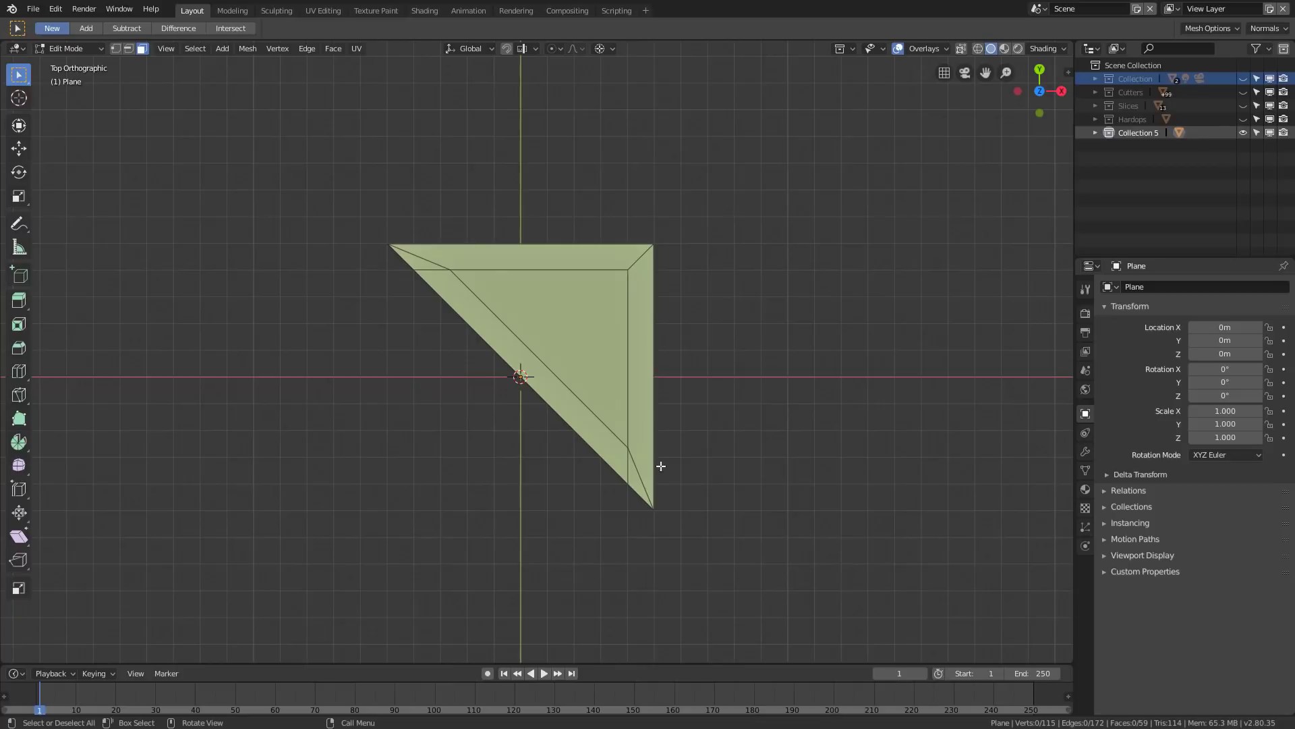
# Step: Delete the diagonal strip and inner triangle faces, and dissolve the leftover inner-edge vertices to leave an L-shaped strip
pyautogui.click(569, 399)
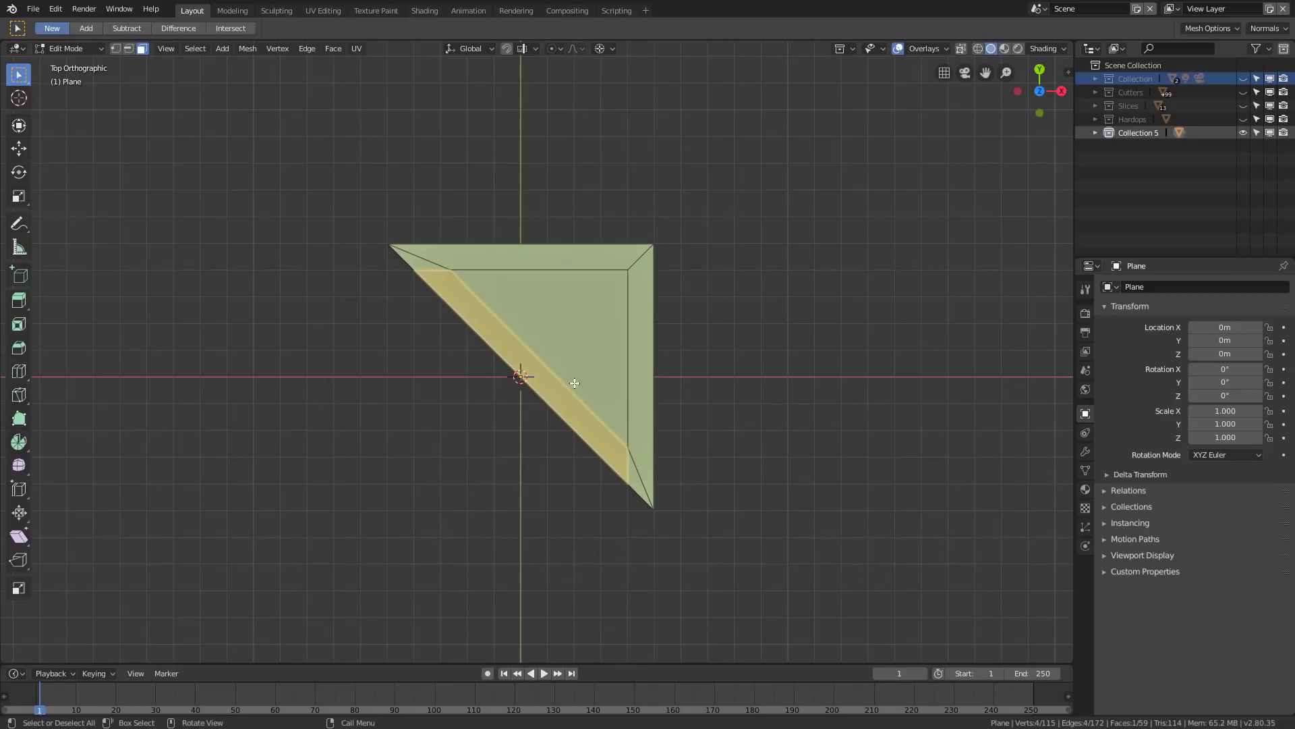
pyautogui.keyDown('shift'); pyautogui.click(590, 355); pyautogui.keyUp('shift')
pyautogui.press('x')
pyautogui.click(598, 343)
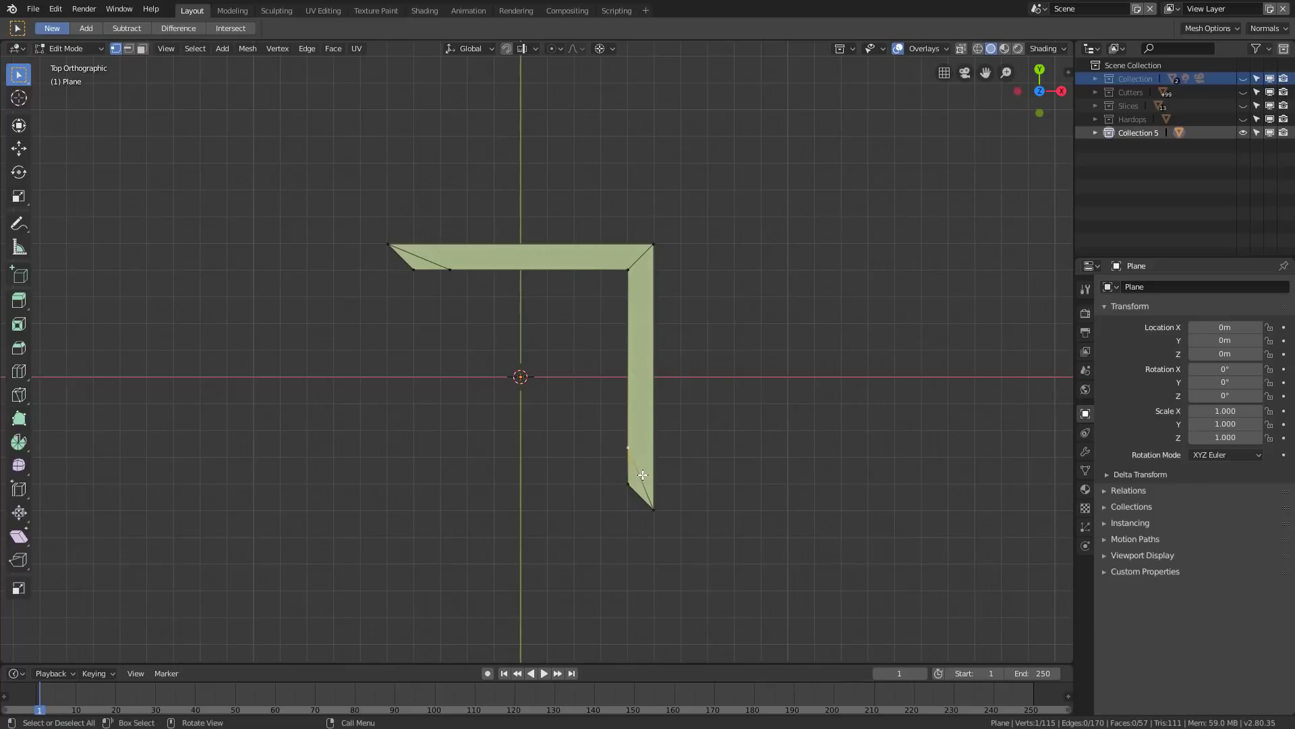
pyautogui.hotkey('ctrl', 'x')
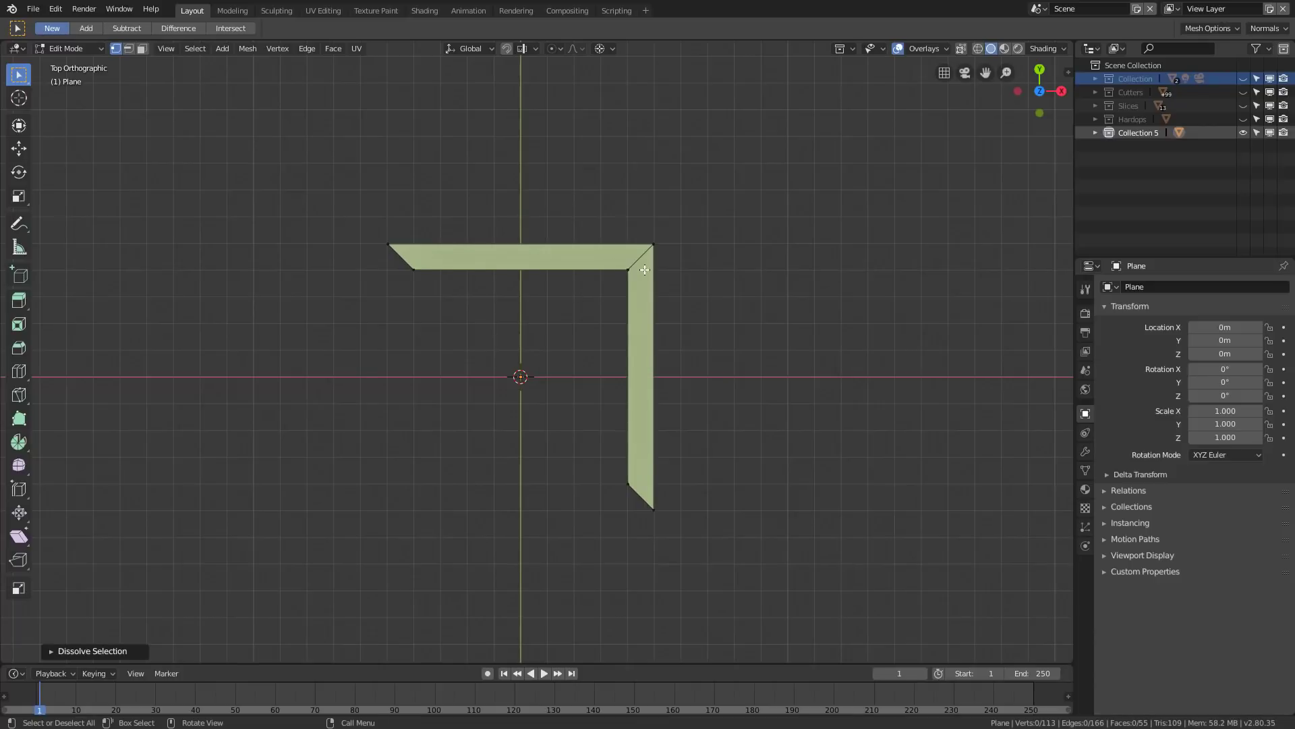
# Step: Loop-cut the L-shaped strip, dissolve its inner edges and stray end vertices into one face, and reveal the hidden geometry
pyautogui.hotkey('ctrl', 'r')
pyautogui.click(646, 271)
pyautogui.click(668, 277)
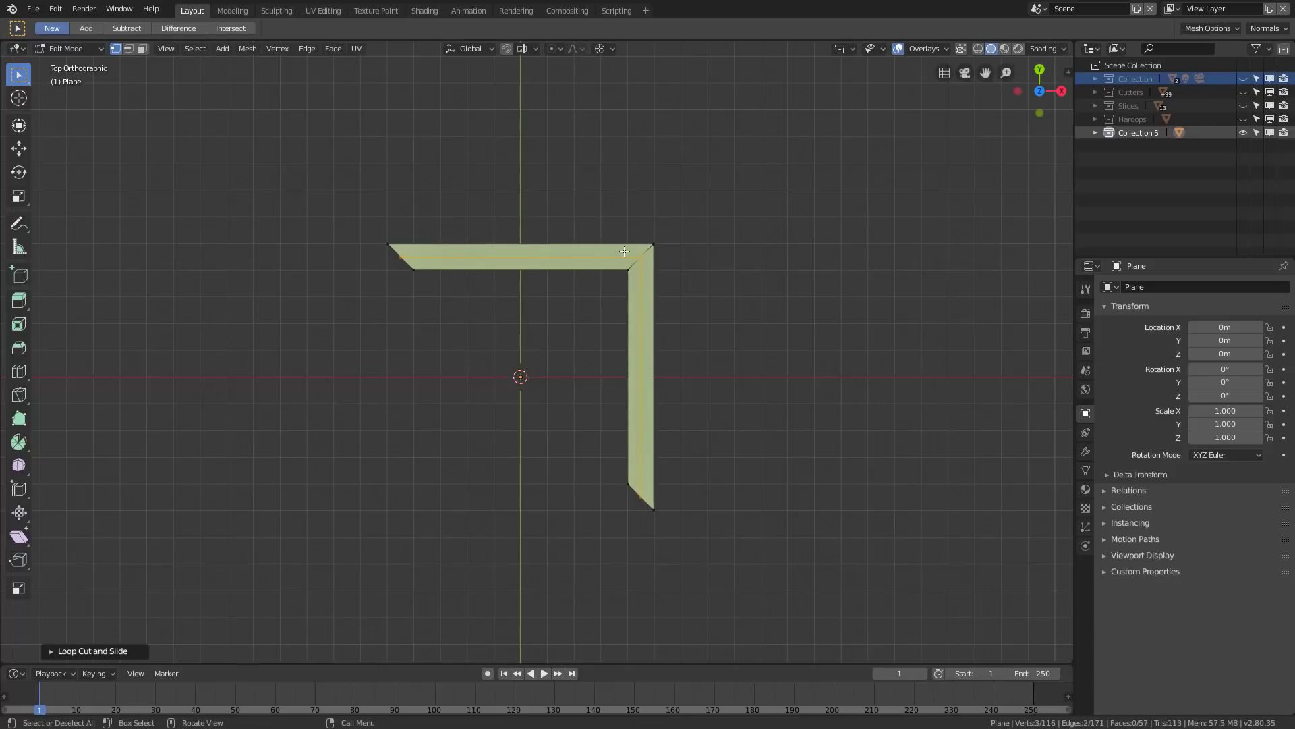
pyautogui.hotkey('ctrl', 'x')
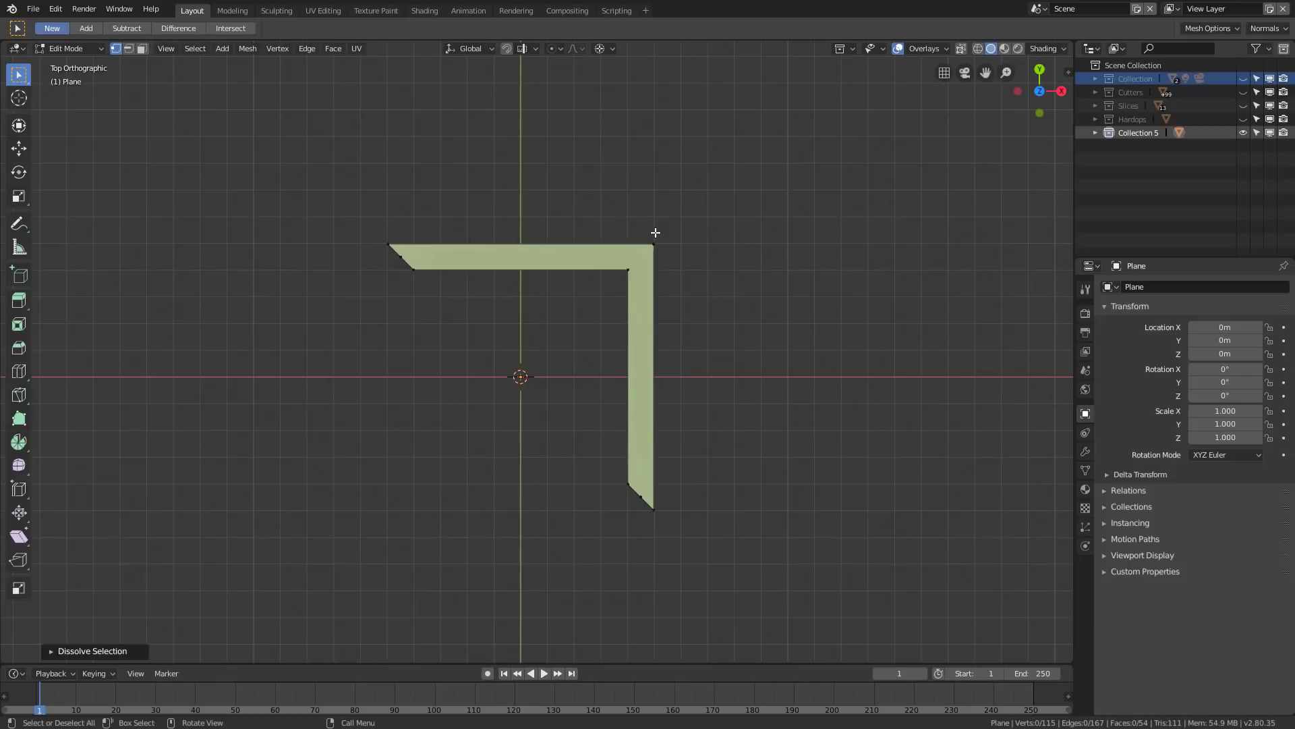
pyautogui.click(642, 500)
pyautogui.hotkey('ctrl', 'x')
pyautogui.click(403, 259)
pyautogui.hotkey('ctrl', 'x')
pyautogui.hotkey('alt', 'h')
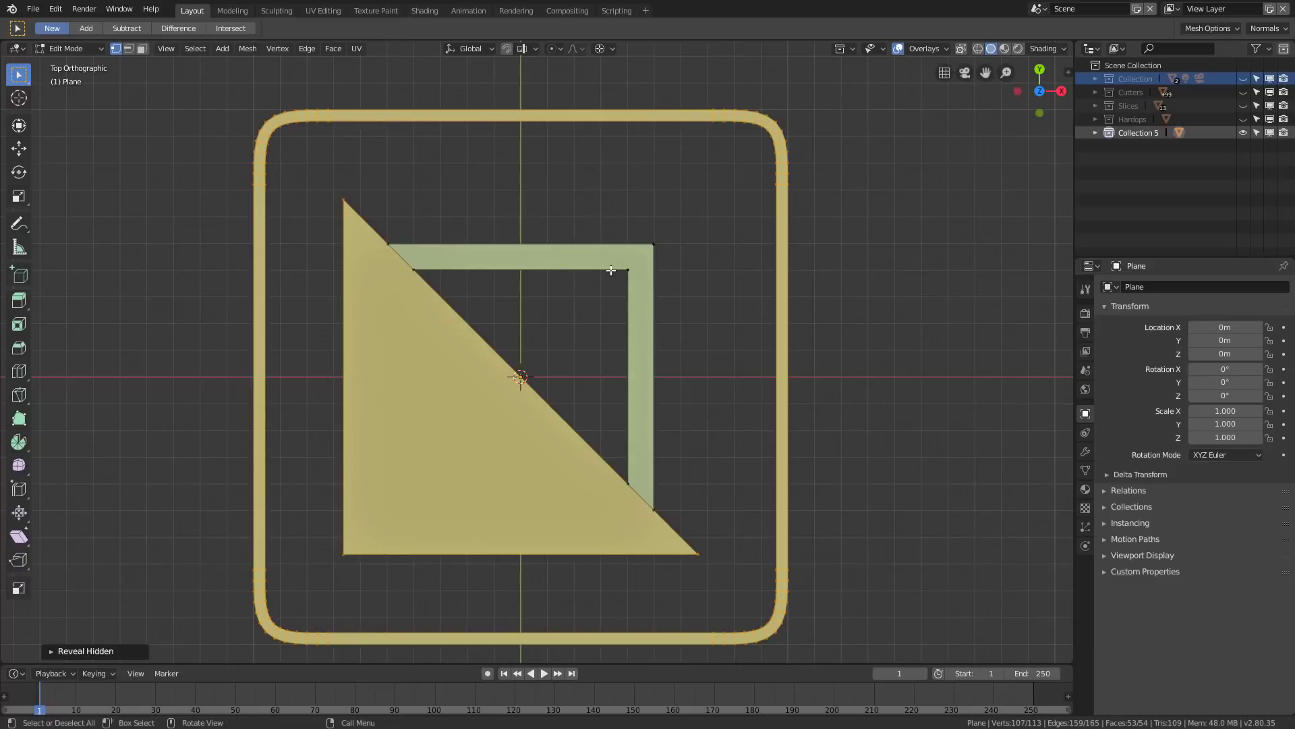
# Step: Select the large triangle's three corner vertices together with the L-shaped strip's outer corner vertex
pyautogui.click(630, 269)
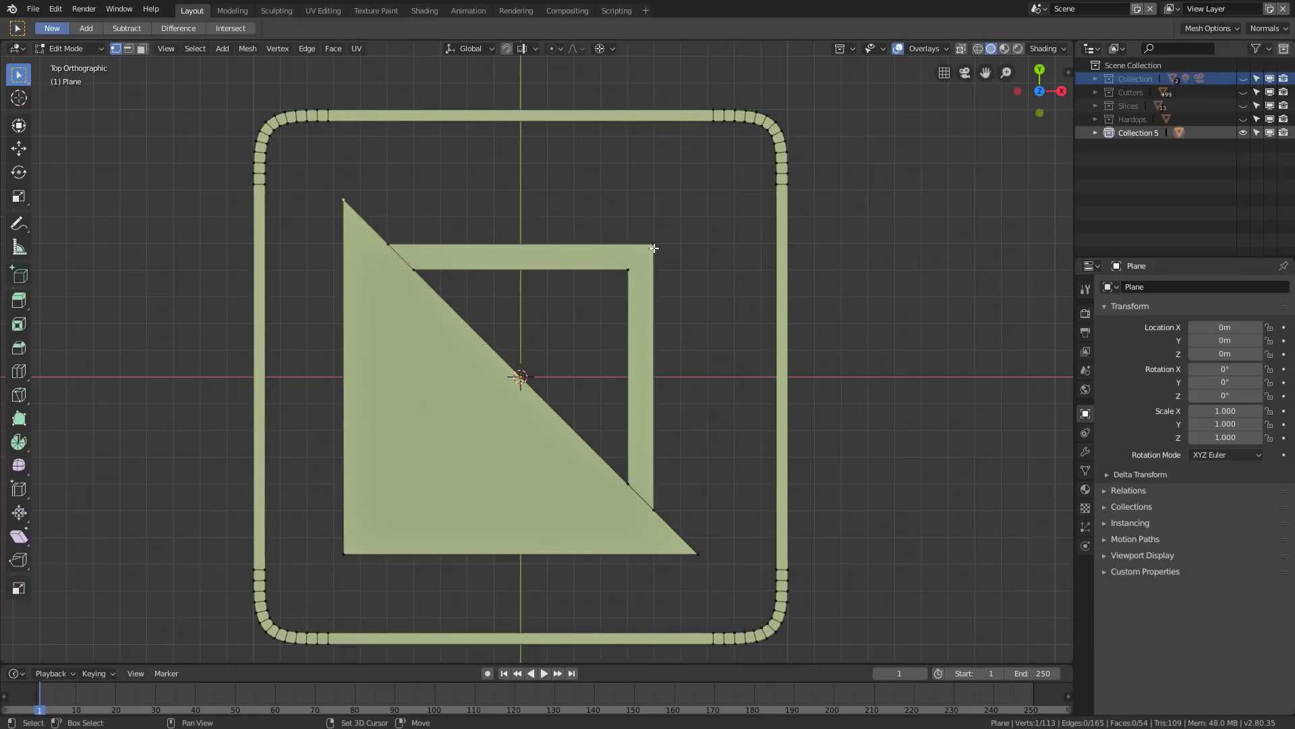
pyautogui.keyDown('shift'); pyautogui.click(654, 247); pyautogui.keyUp('shift')
pyautogui.keyDown('shift'); pyautogui.click(699, 555); pyautogui.keyUp('shift')
pyautogui.keyDown('shift'); pyautogui.click(352, 533); pyautogui.keyUp('shift')
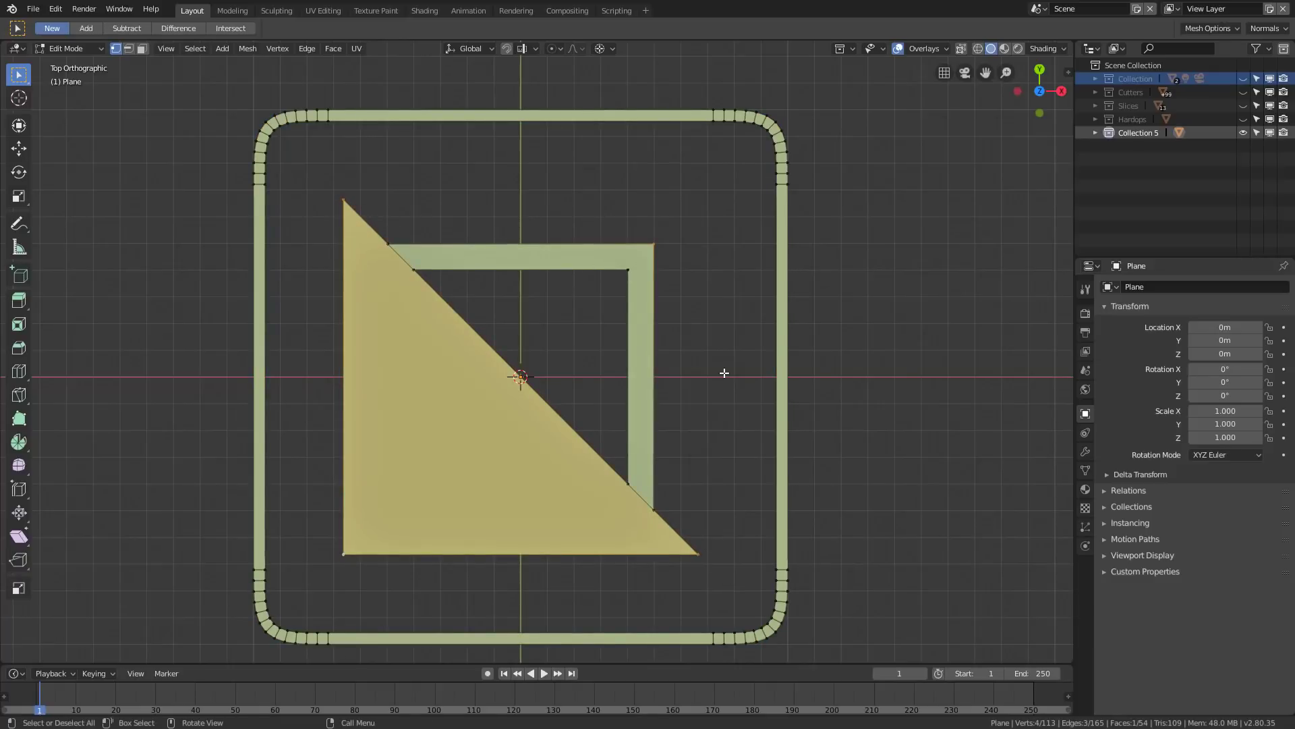
# Step: Try rounding the four selected corners with a multi-segment vertex bevel, and undo it
pyautogui.hotkey('ctrl', 'shift', 'b')
pyautogui.scroll(4, 766, 393)
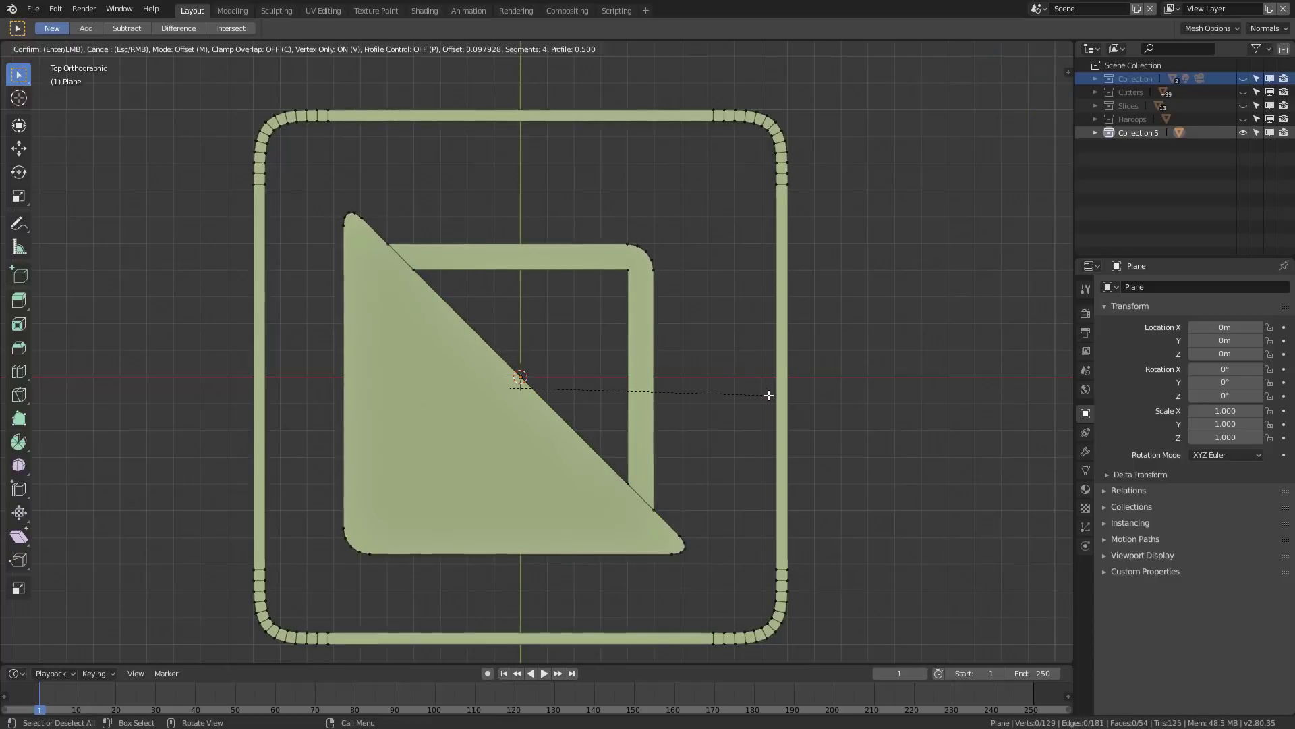
pyautogui.click(766, 391)
pyautogui.hotkey('ctrl', 'z')
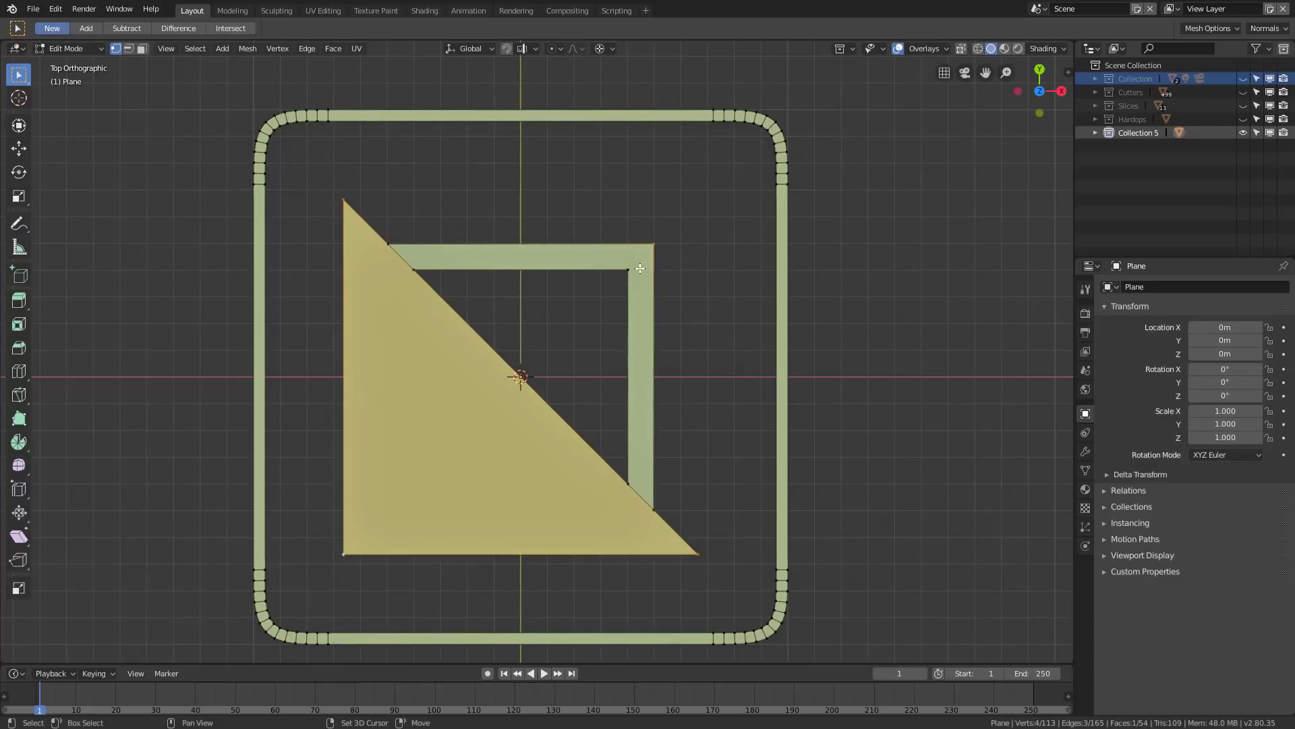
# Step: Add the L-shaped strip's inner corner to the selection and vertex-bevel all five corners with 8 segments and about 0.059 offset
pyautogui.keyDown('shift'); pyautogui.click(636, 269); pyautogui.keyUp('shift')
pyautogui.hotkey('ctrl', 'shift', 'b')
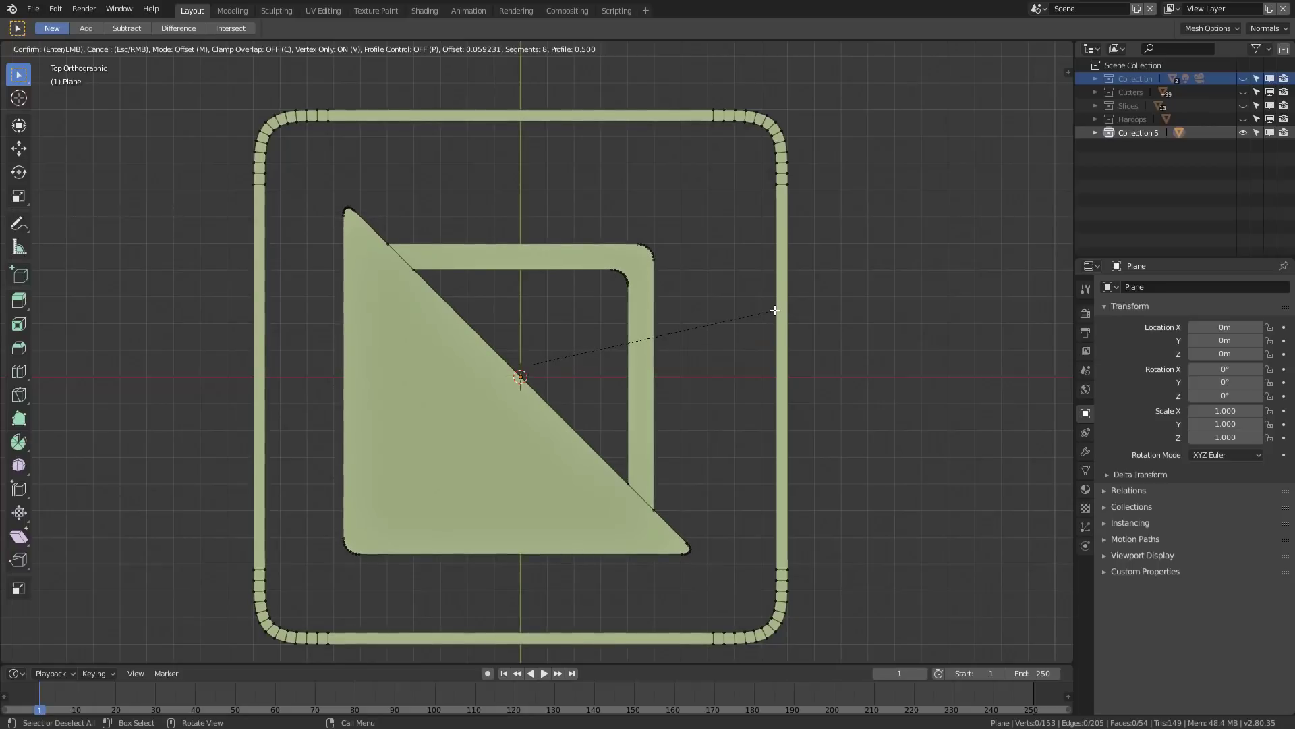
pyautogui.click(775, 309)
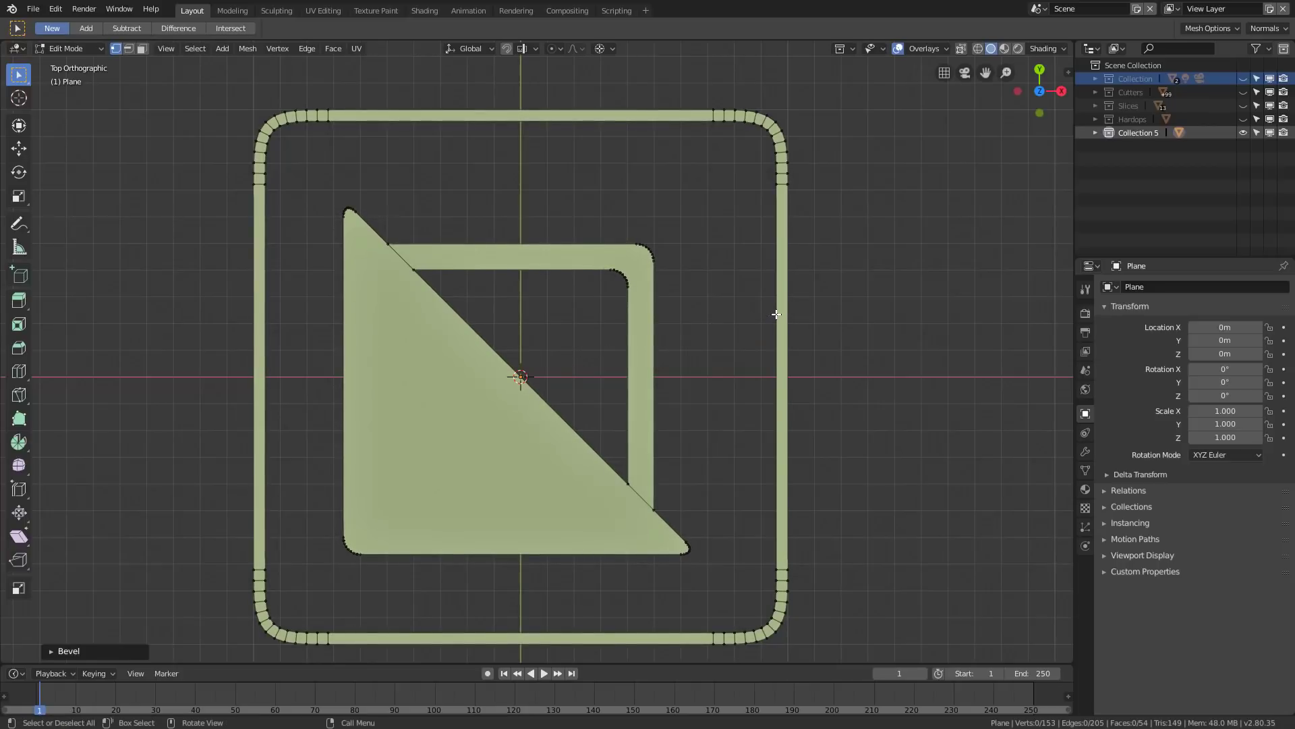
# Step: Thicken the rounded frame by scaling its inner edge loop inward around the 3D cursor
pyautogui.click(899, 360)
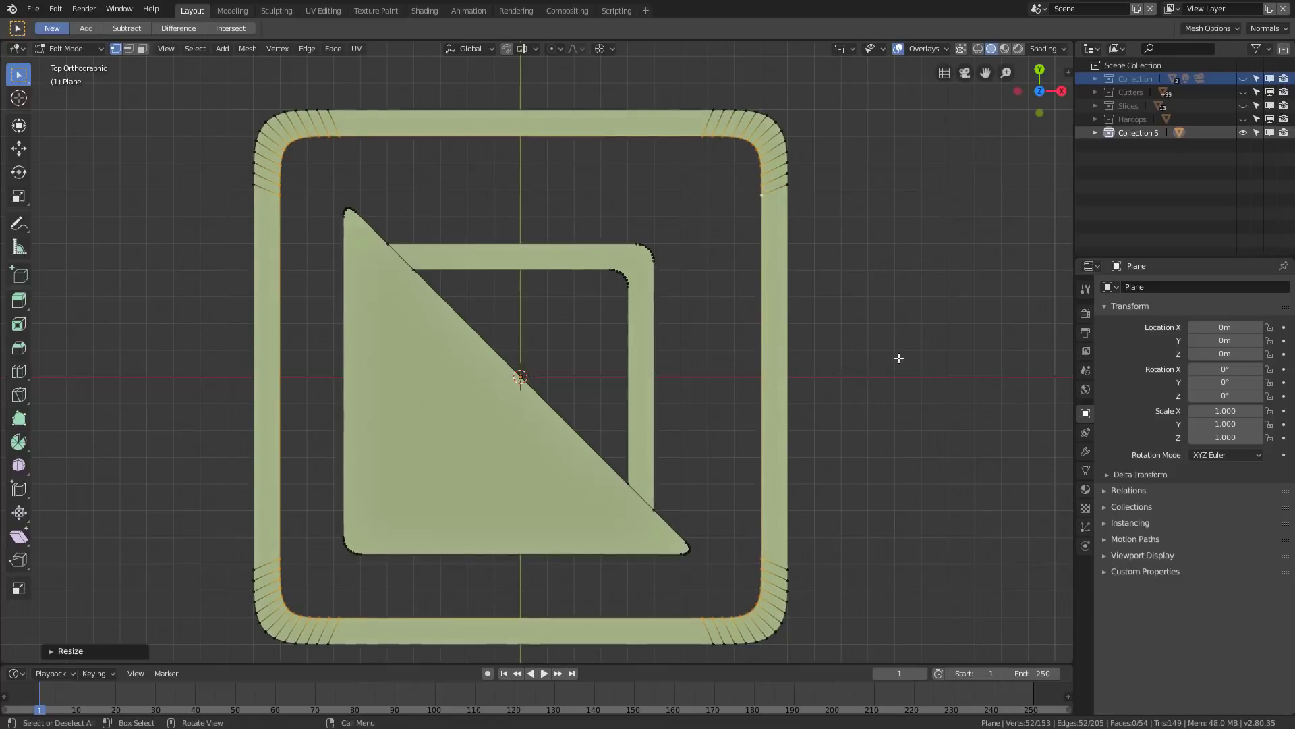
pyautogui.scroll(-1, 760, 308)
pyautogui.hotkey('ctrl', 'z')
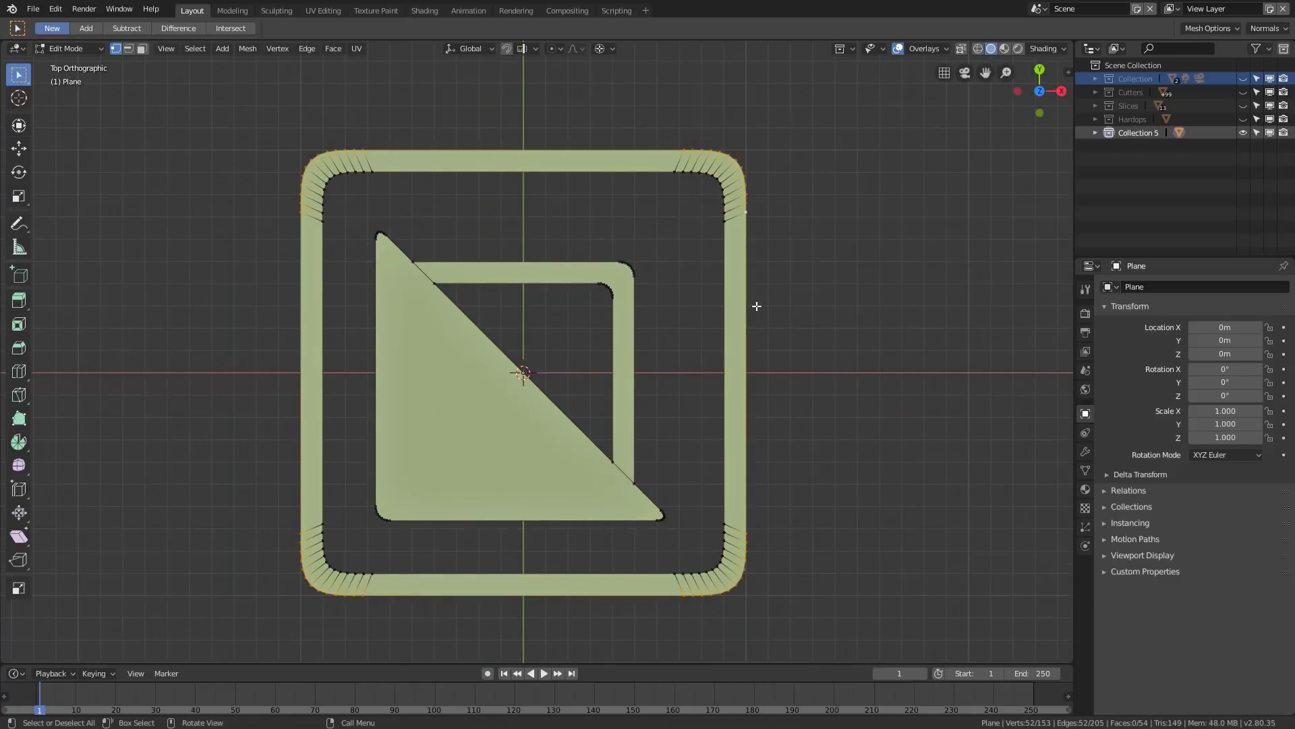
# Step: Separate the frame's selected outer edge loop into its own object and fill it with a face
pyautogui.moveTo(757, 307); pyautogui.dragTo(763, 246, button='middle')
pyautogui.press('p')
pyautogui.click(763, 246)
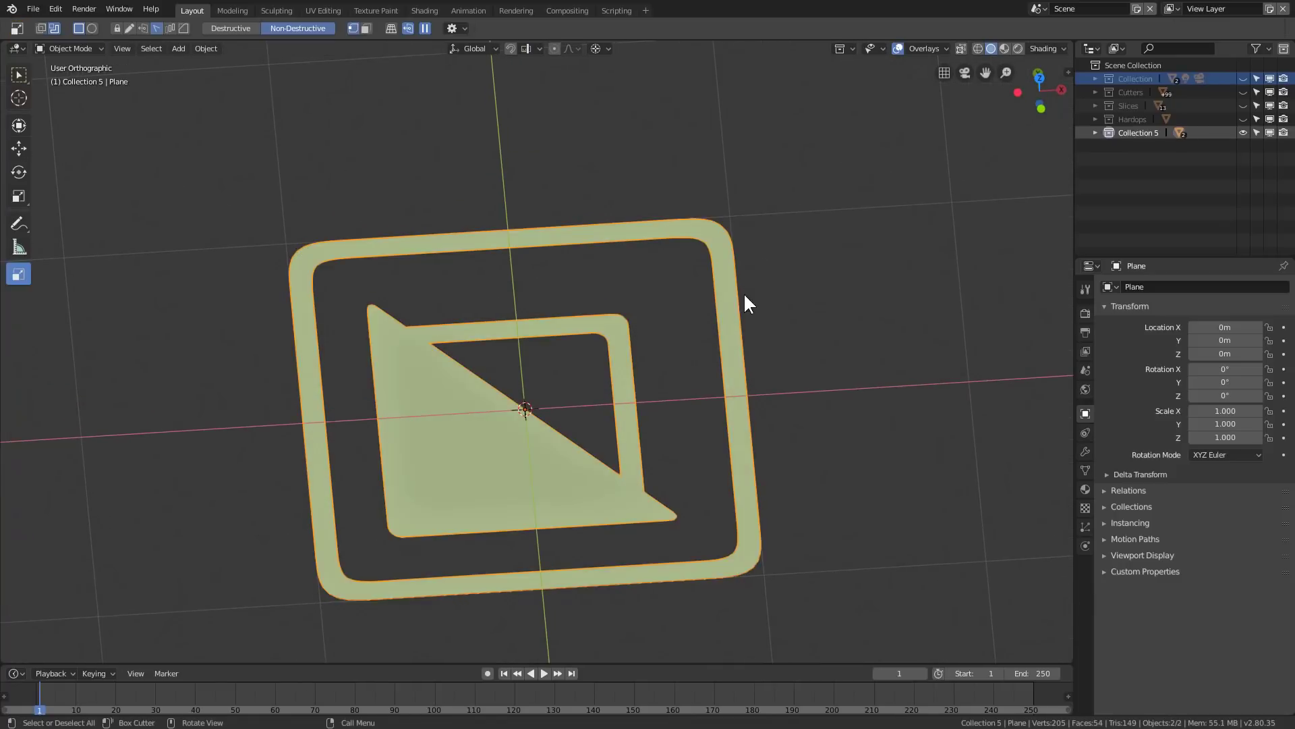
pyautogui.click(739, 294)
pyautogui.press('Tab')
pyautogui.press('Tab')
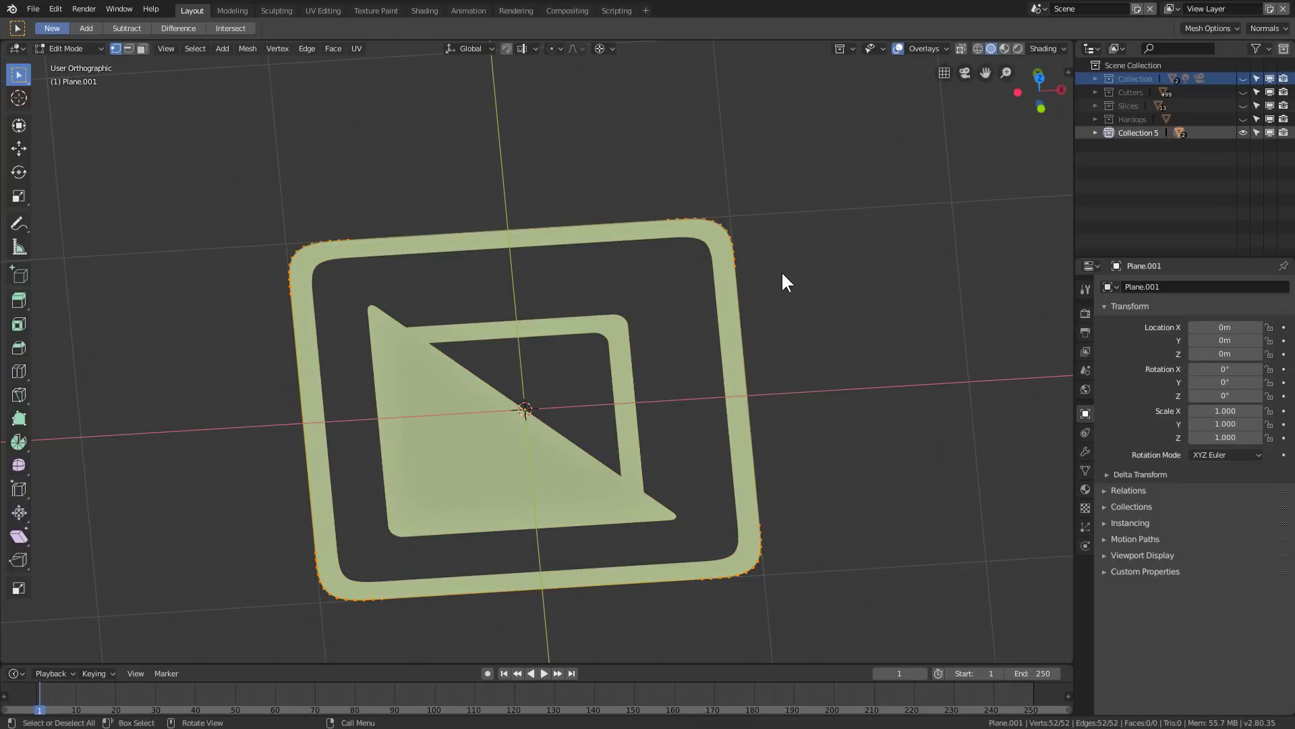
pyautogui.press('f')
pyautogui.press('Tab')
# Step: Thicken the filled square plate with the Hard Ops Thick operation, using about -0.561 m thickness and an offset of 0
pyautogui.press('q')
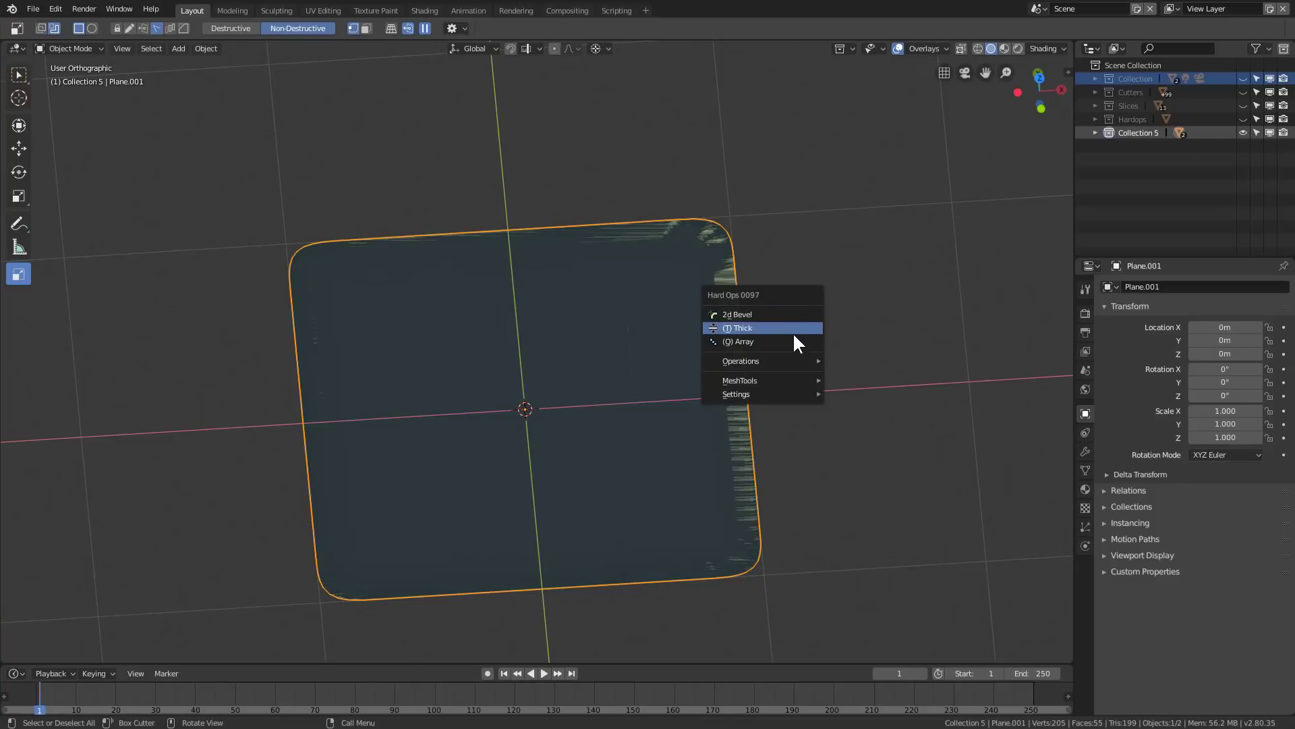
pyautogui.click(792, 328)
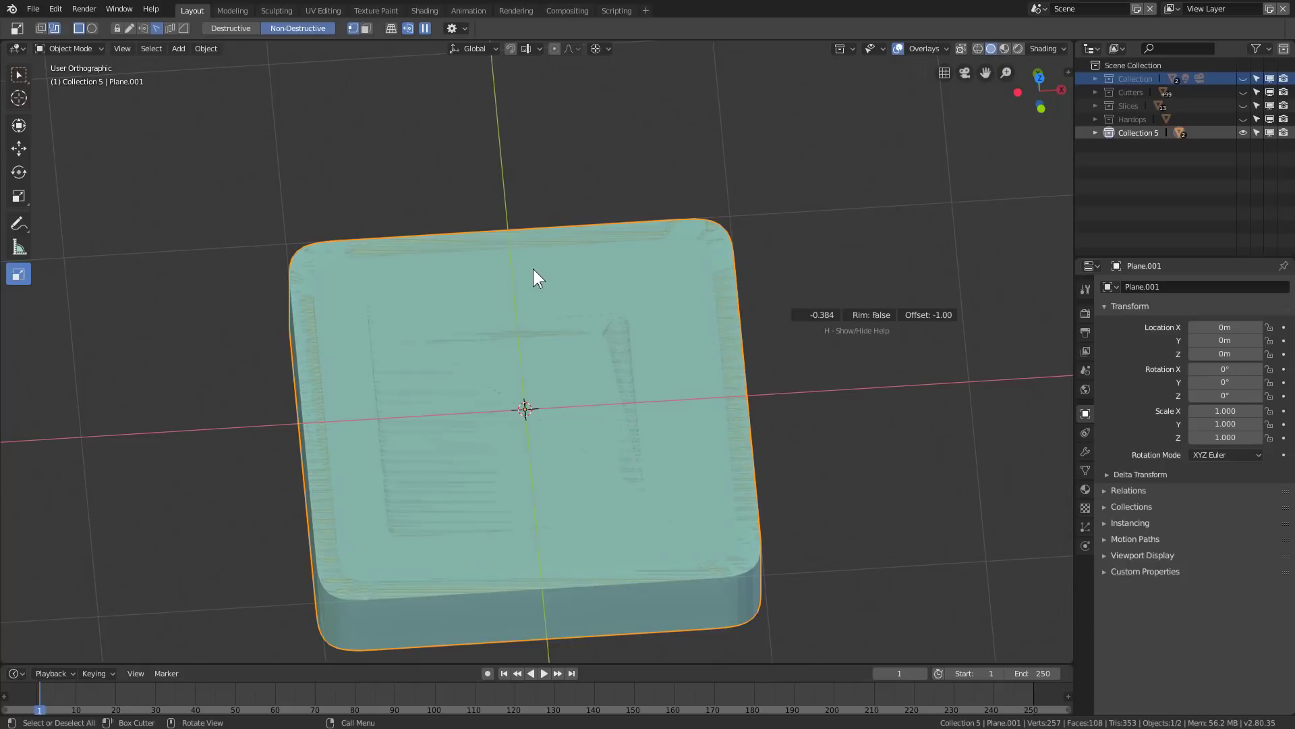
pyautogui.scroll(1, 533, 278)
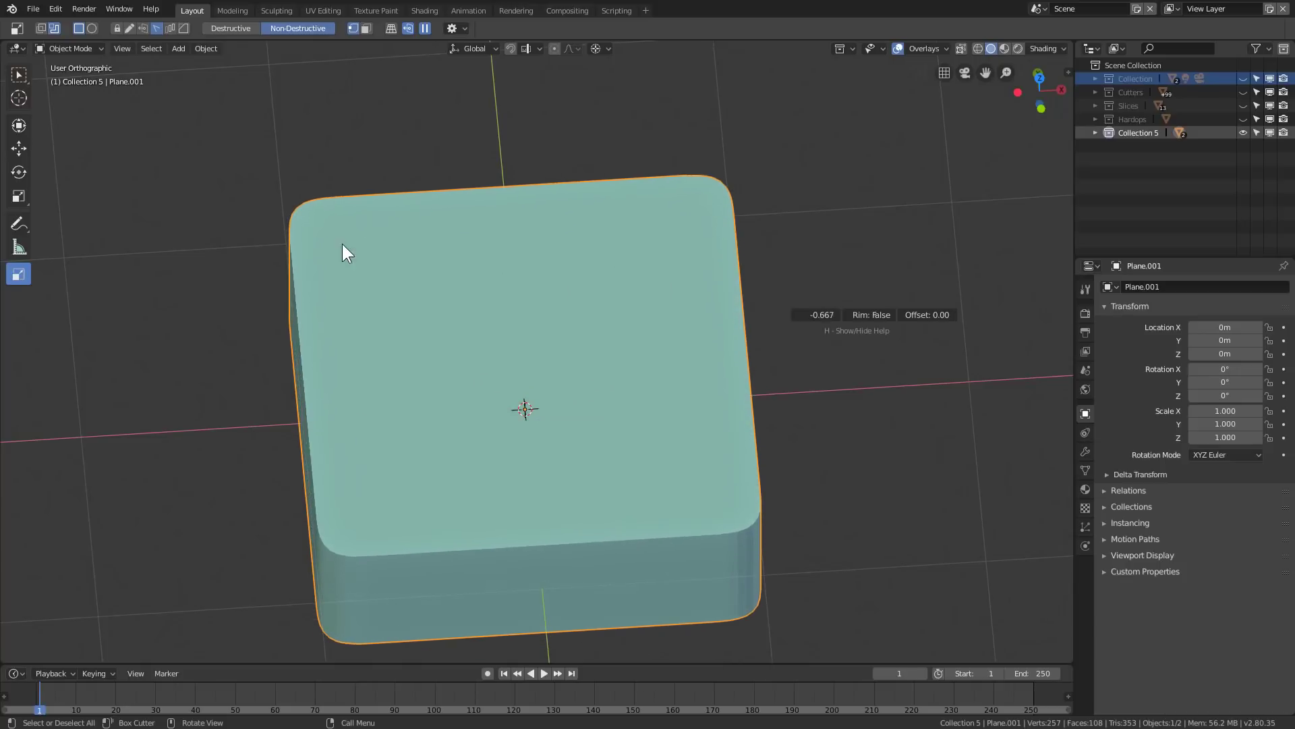
pyautogui.click(538, 370)
pyautogui.moveTo(538, 371); pyautogui.dragTo(585, 352, button='middle')
# Step: Open the Hard Ops helper's Misc options, and set the thickened plate to display as wireframe
pyautogui.hotkey('ctrl', '`')
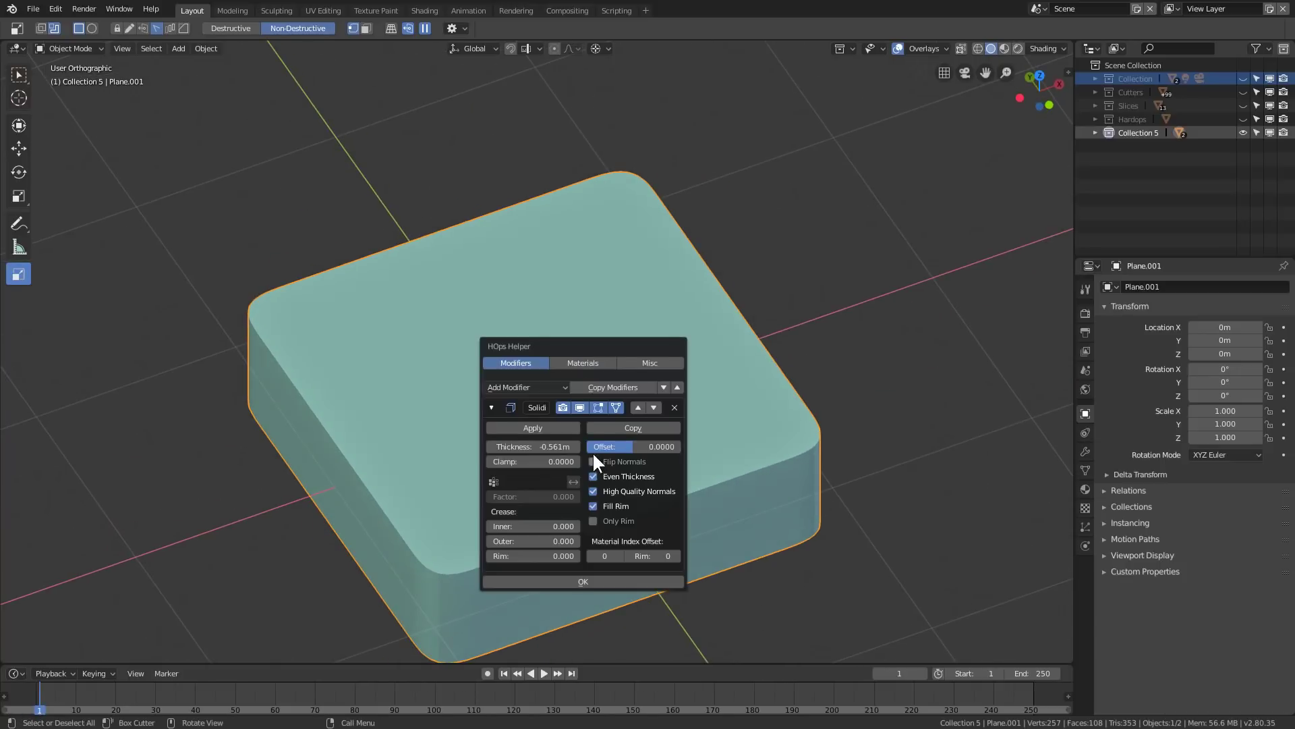
pyautogui.click(648, 363)
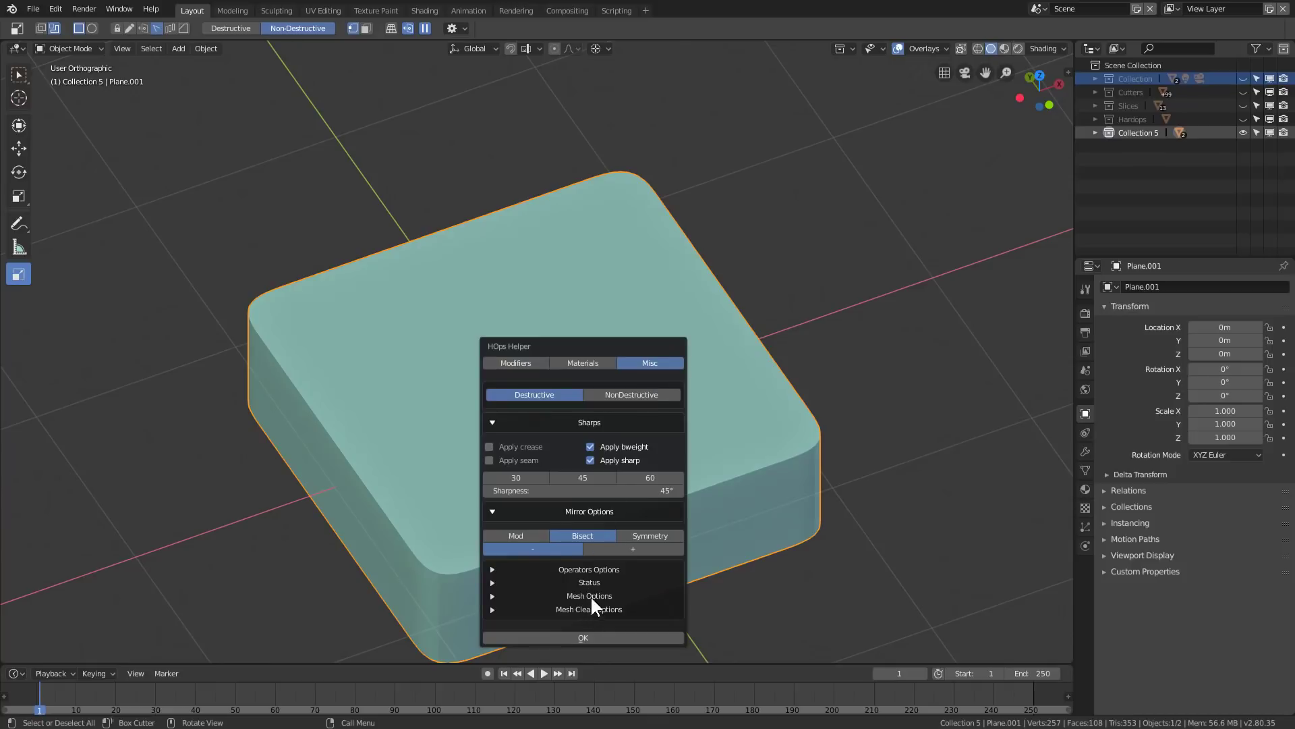
pyautogui.press('q')
pyautogui.moveTo(609, 478)
pyautogui.click(661, 472)
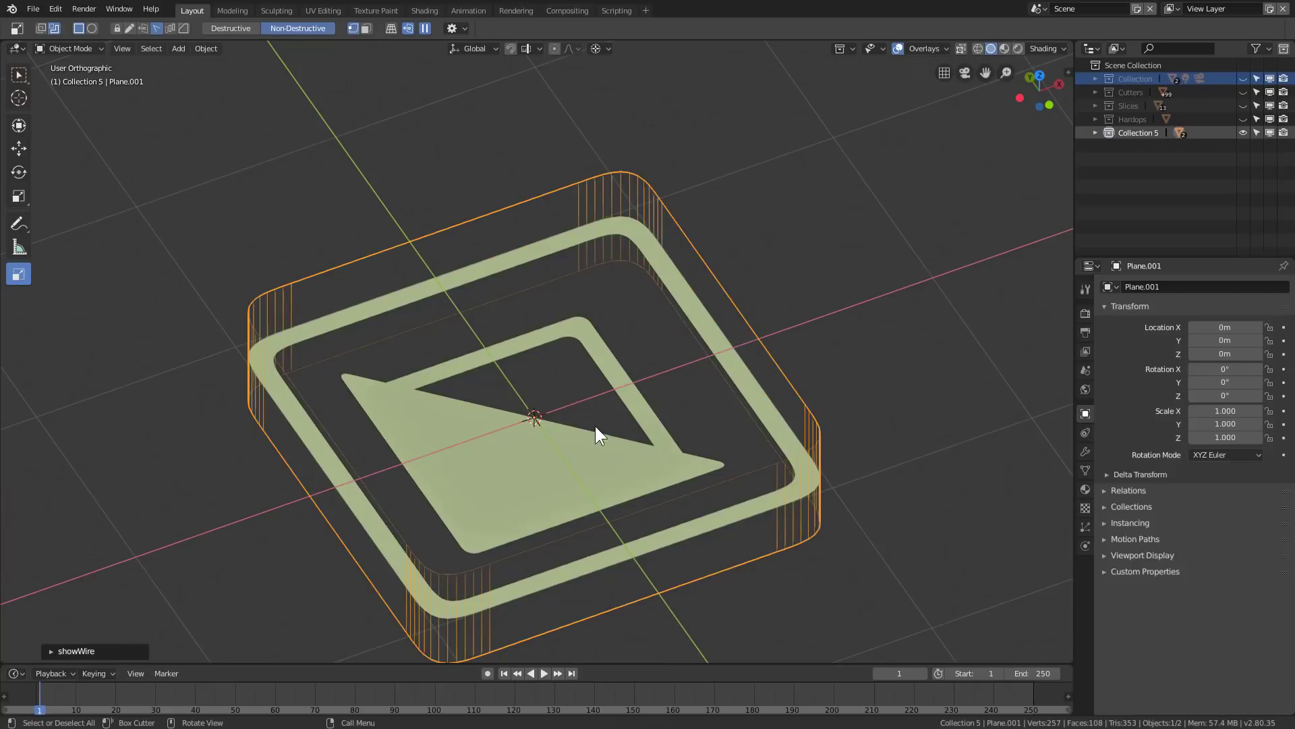
# Step: Thicken the flat emblem with the Thick operation, keeping it shallower than the surrounding wireframe box
pyautogui.moveTo(595, 426); pyautogui.dragTo(601, 402, button='middle')
pyautogui.click(622, 402)
pyautogui.press('q')
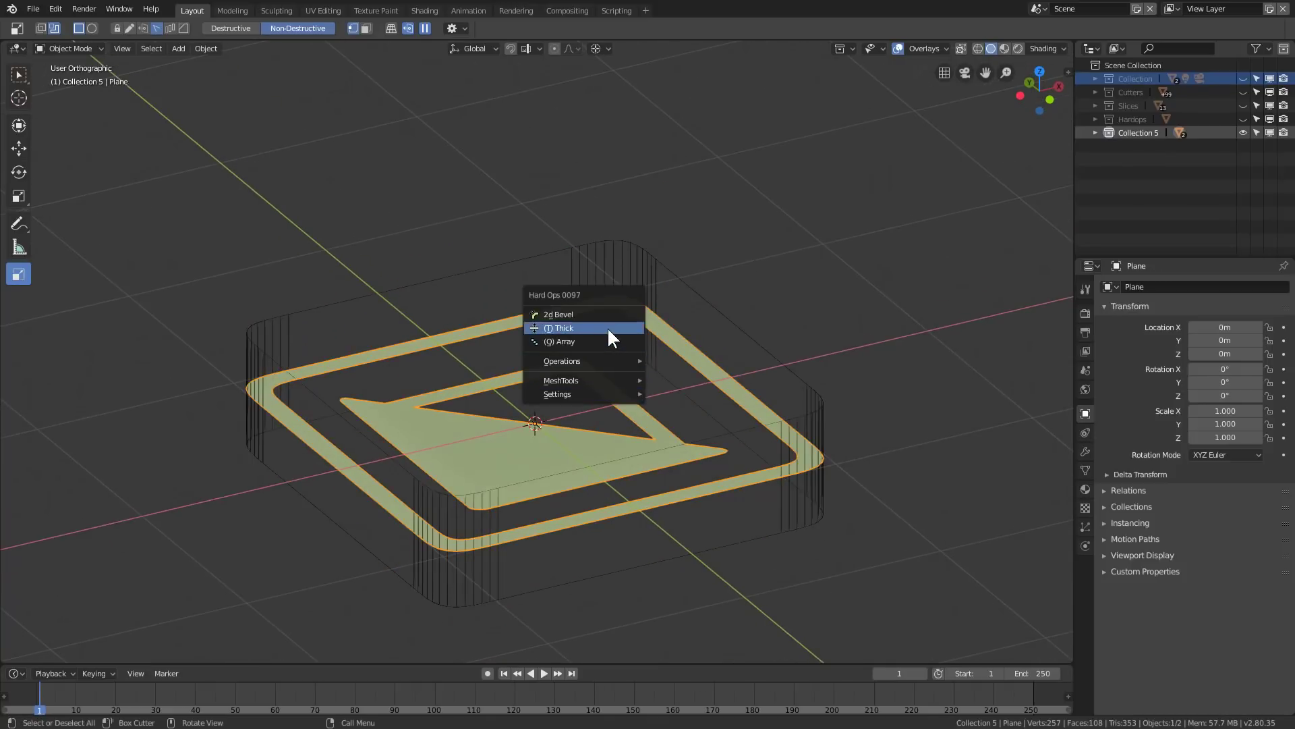
pyautogui.click(609, 328)
pyautogui.click(429, 294)
pyautogui.moveTo(429, 295); pyautogui.dragTo(562, 340, button='middle')
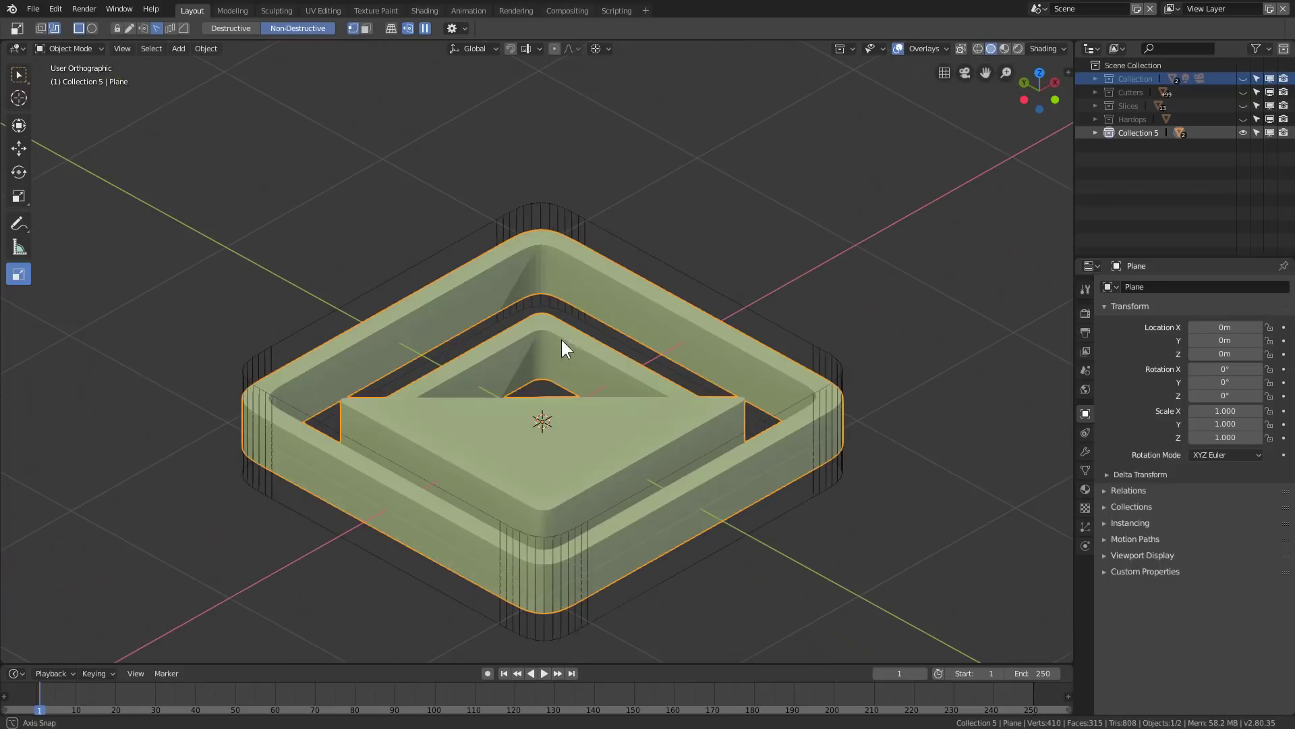
# Step: Parent the emblem to the surrounding wireframe box and leave only the box selected
pyautogui.keyDown('shift'); pyautogui.click(578, 215); pyautogui.keyUp('shift')
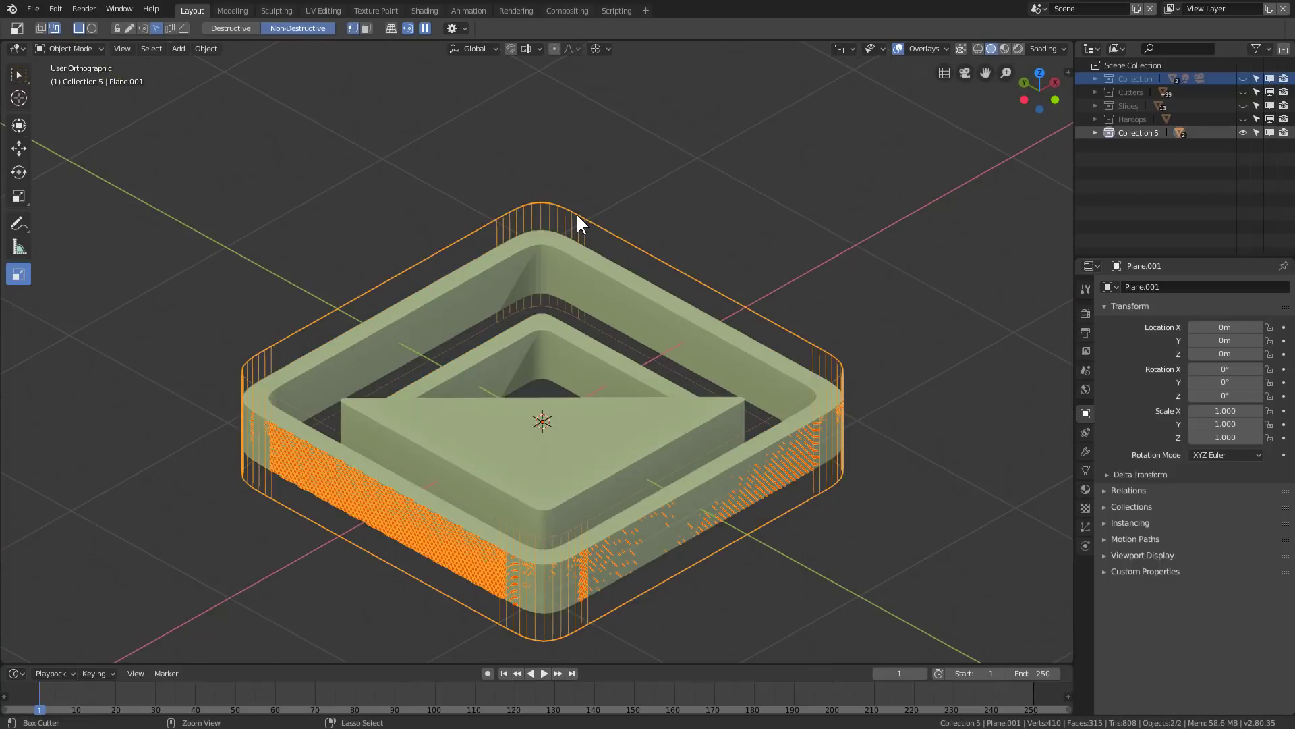
pyautogui.hotkey('ctrl', 'p')
pyautogui.click(573, 226)
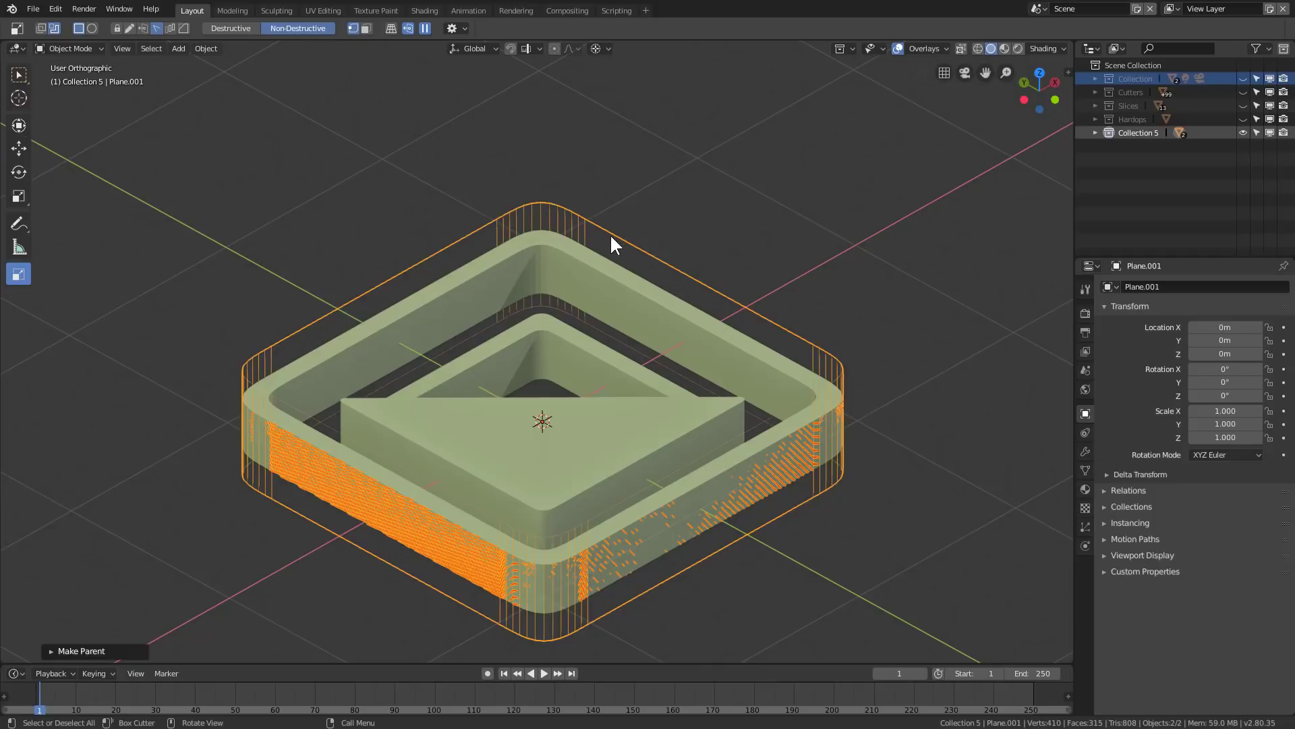
pyautogui.click(610, 233)
pyautogui.press('Tab')
pyautogui.press('Tab')
# Step: Move the wireframe box with its emblem along the Y axis to about -4.82 m
pyautogui.scroll(-6, 641, 257)
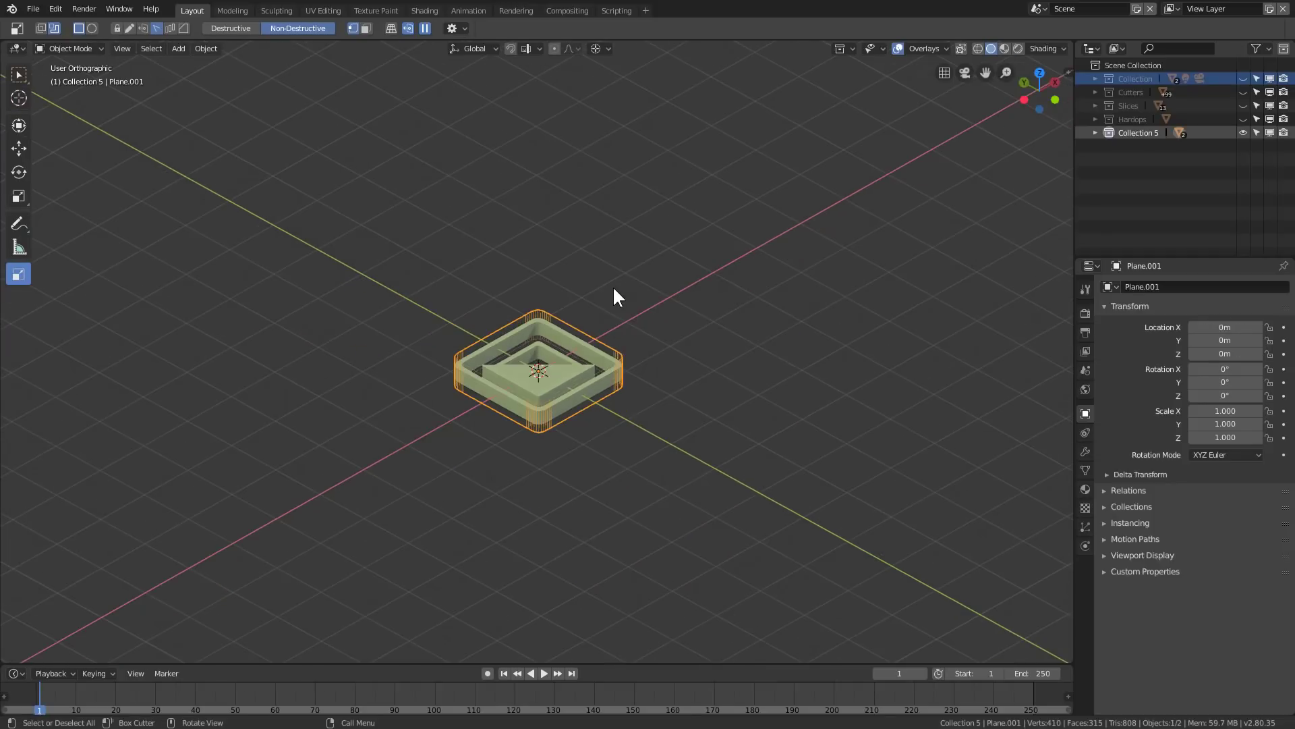
pyautogui.press('g')
pyautogui.press('y')
pyautogui.click(827, 403)
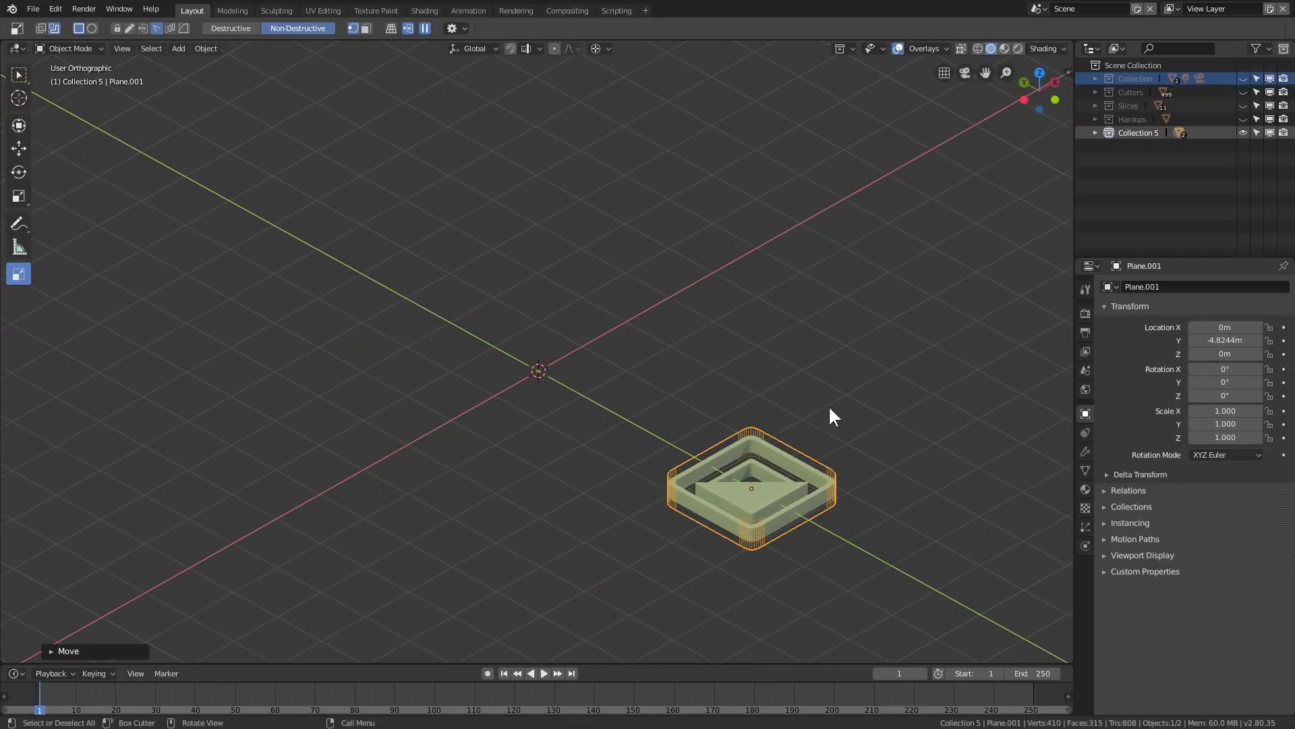
# Step: Unhide the Collection and Slices collections to bring the detailed cube back into view
pyautogui.click(1243, 79)
pyautogui.click(1243, 105)
pyautogui.scroll(2, 871, 339)
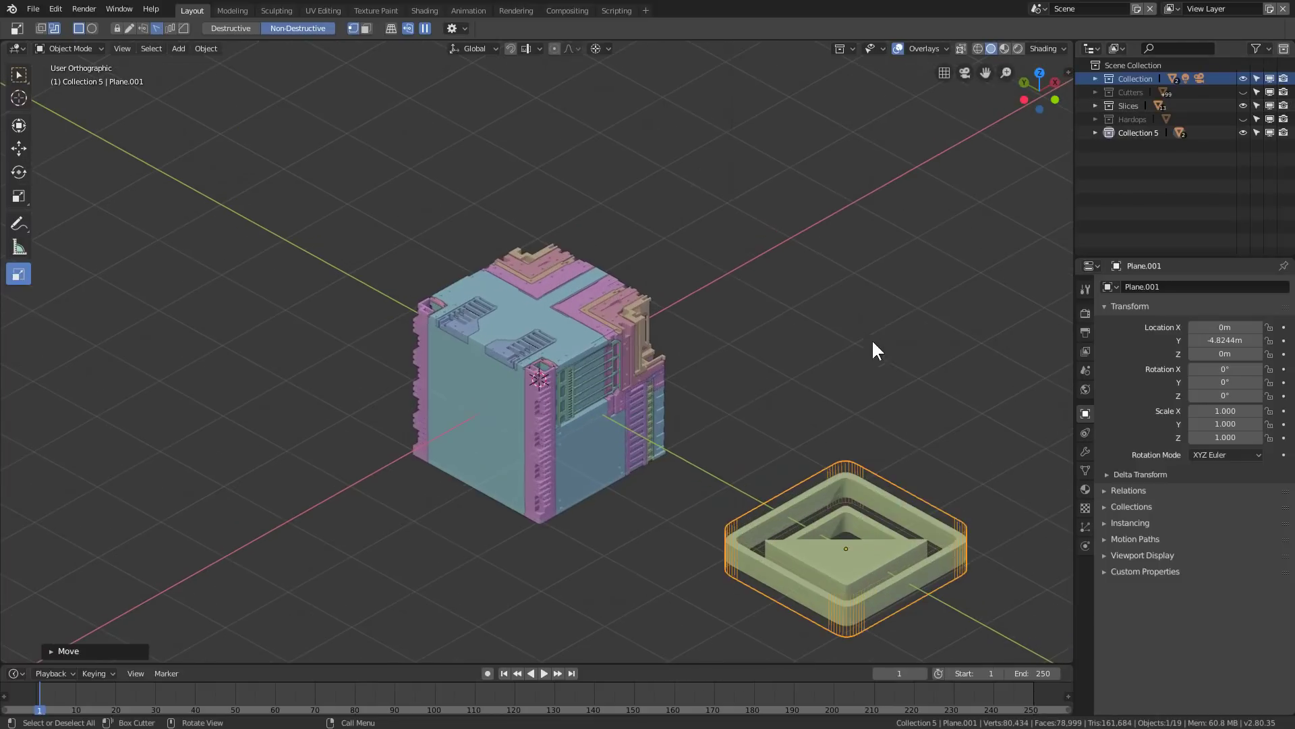
# Step: In top view, place the emblem box beside the cube and rotate it around the 3D cursor in two 90° turns
pyautogui.press('KP_7')
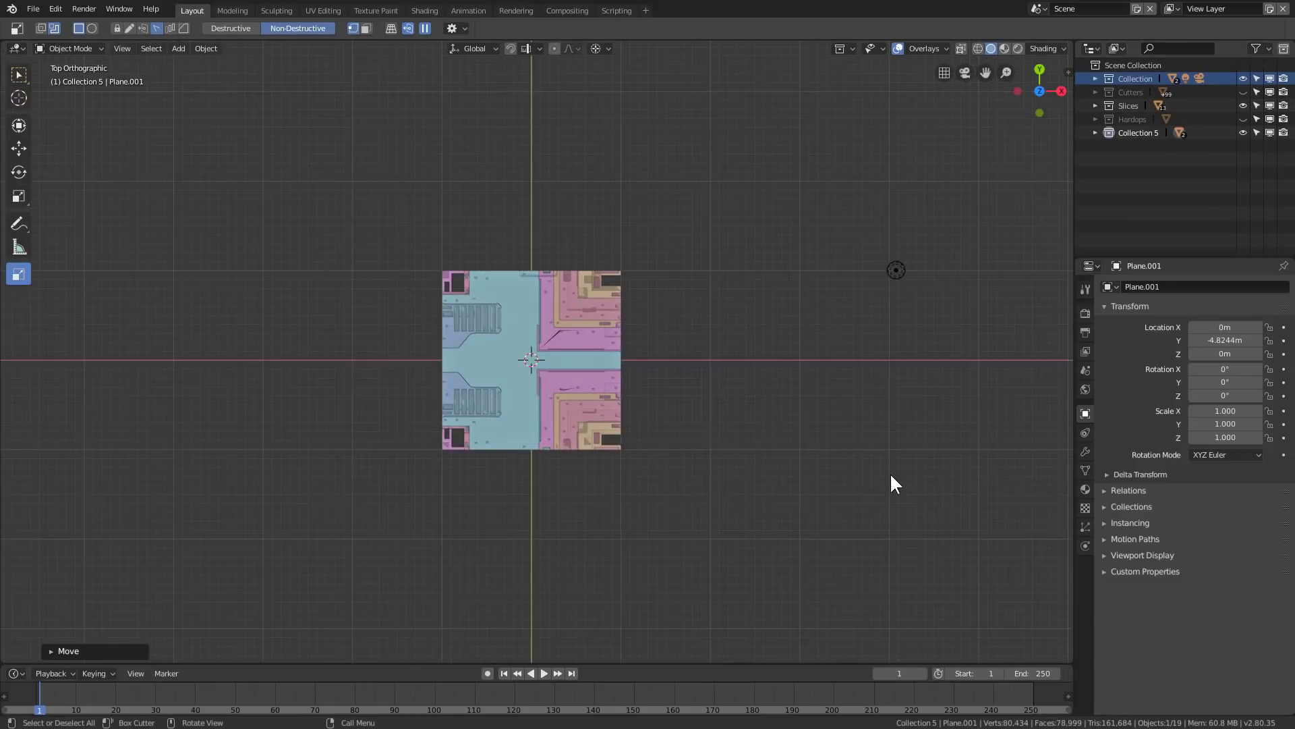
pyautogui.press('g')
pyautogui.click(752, 189)
pyautogui.write('r')
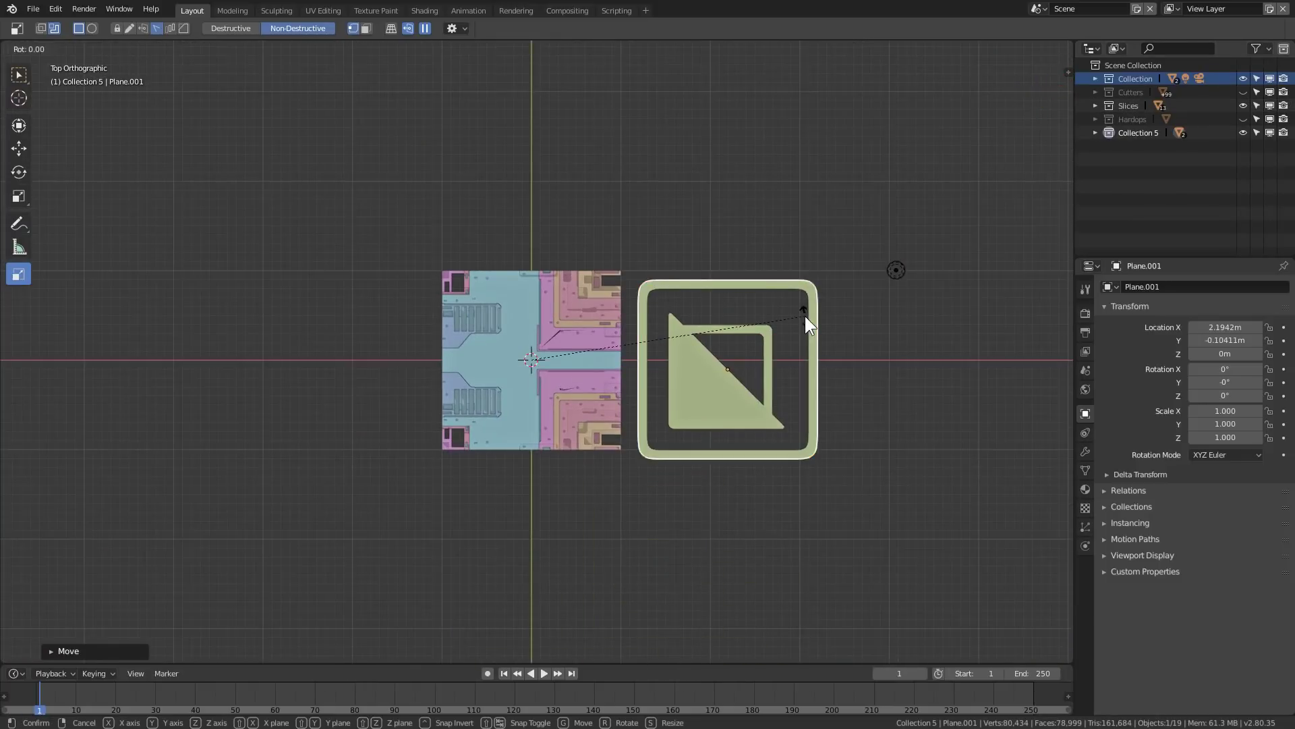
pyautogui.write('90')
pyautogui.press('Return')
pyautogui.write('r90')
pyautogui.press('Return')
pyautogui.press('.')
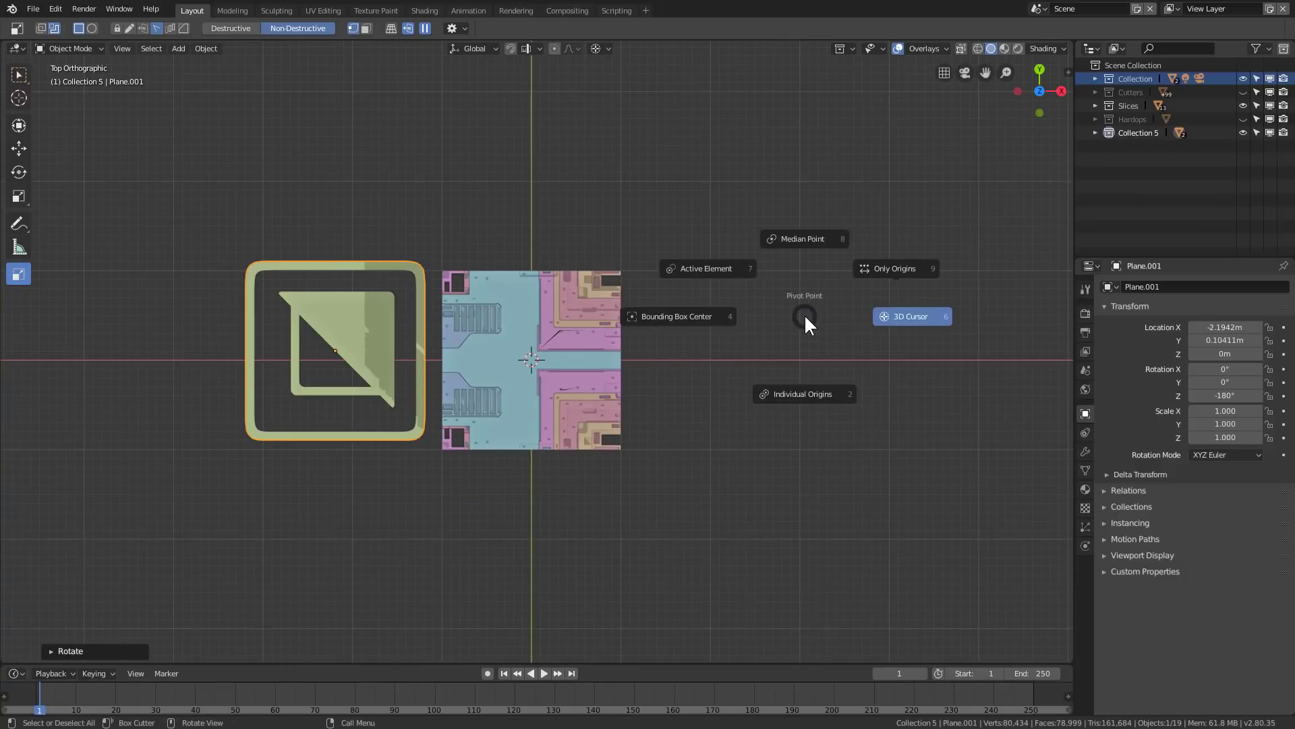
# Step: Switch the pivot point to Bounding Box Center and reposition the emblem box on the X axis at about 1.94 m
pyautogui.click(668, 316)
pyautogui.press('g')
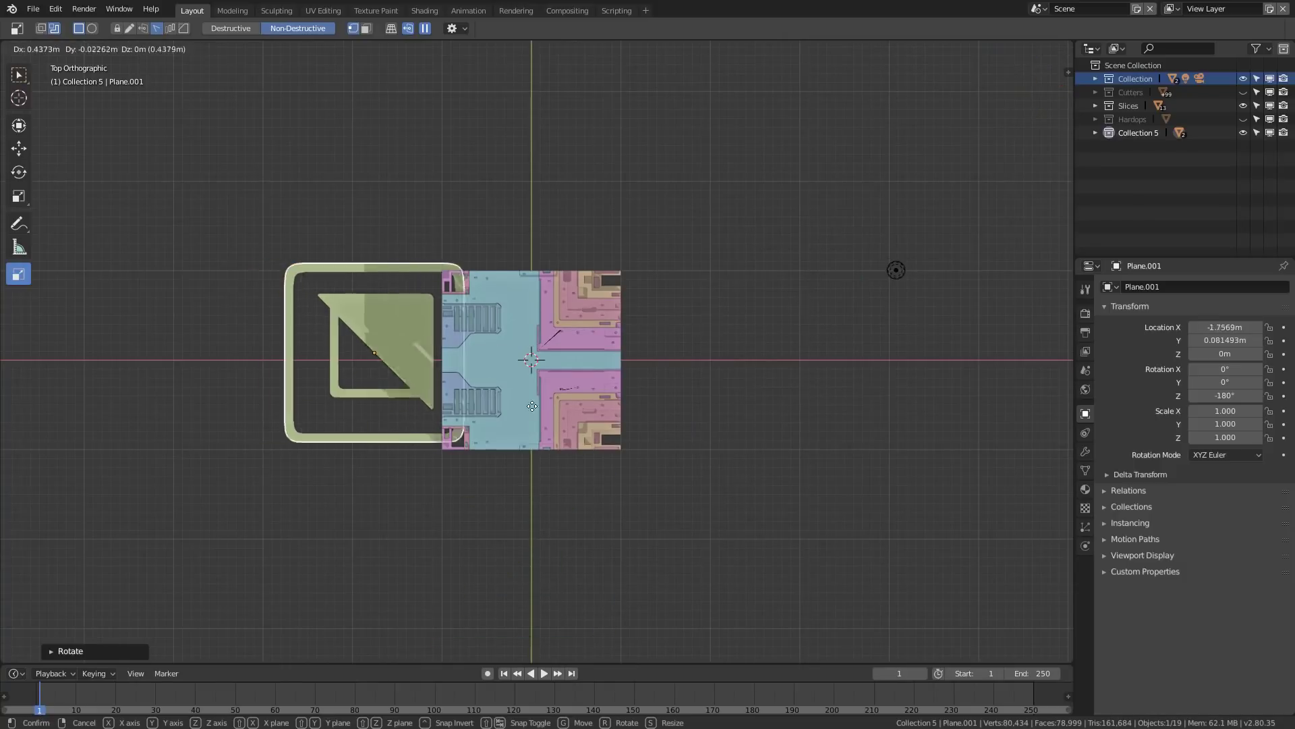
pyautogui.click(772, 399)
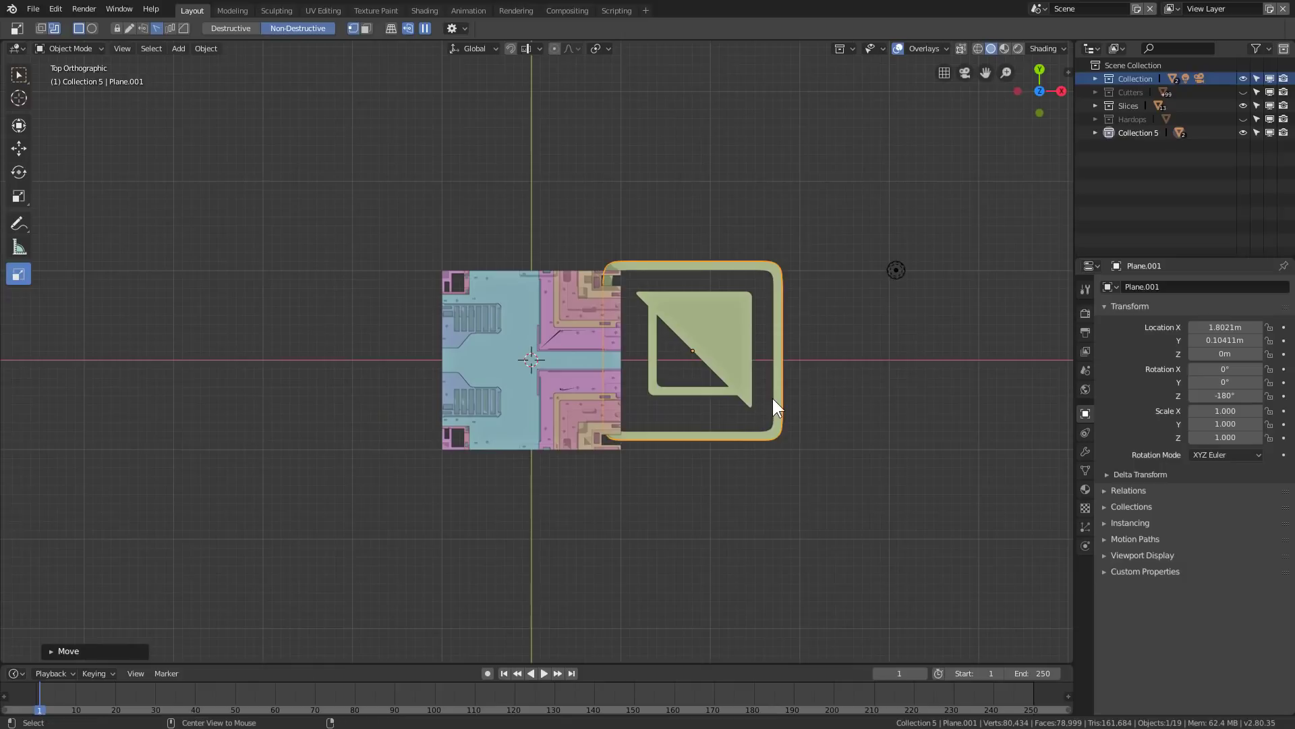
pyautogui.hotkey('alt', 'g')
pyautogui.press('g')
pyautogui.click(758, 401)
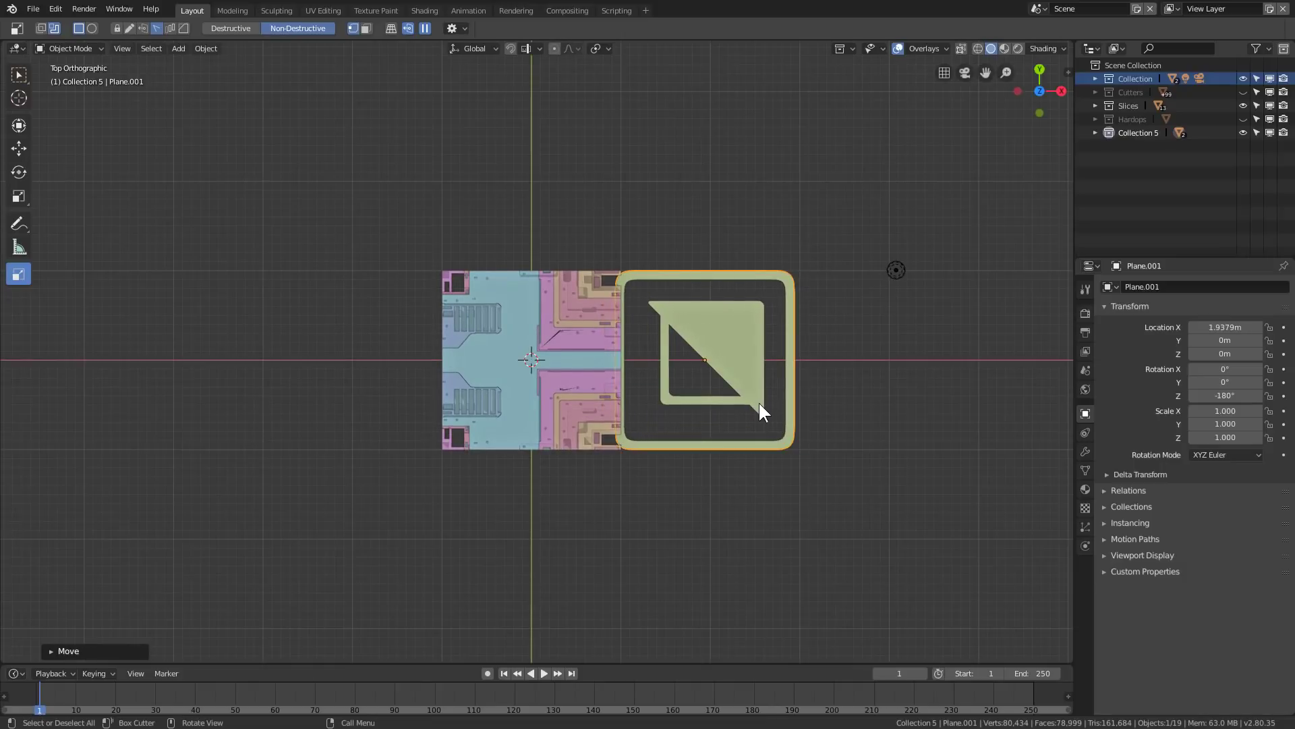
# Step: In right view, rotate the emblem box 90° about X, 90° about Z and 90° about X again to face the cube's side
pyautogui.moveTo(758, 401); pyautogui.dragTo(758, 398, button='middle')
pyautogui.press('KP_3')
pyautogui.write('rx90')
pyautogui.press('Return')
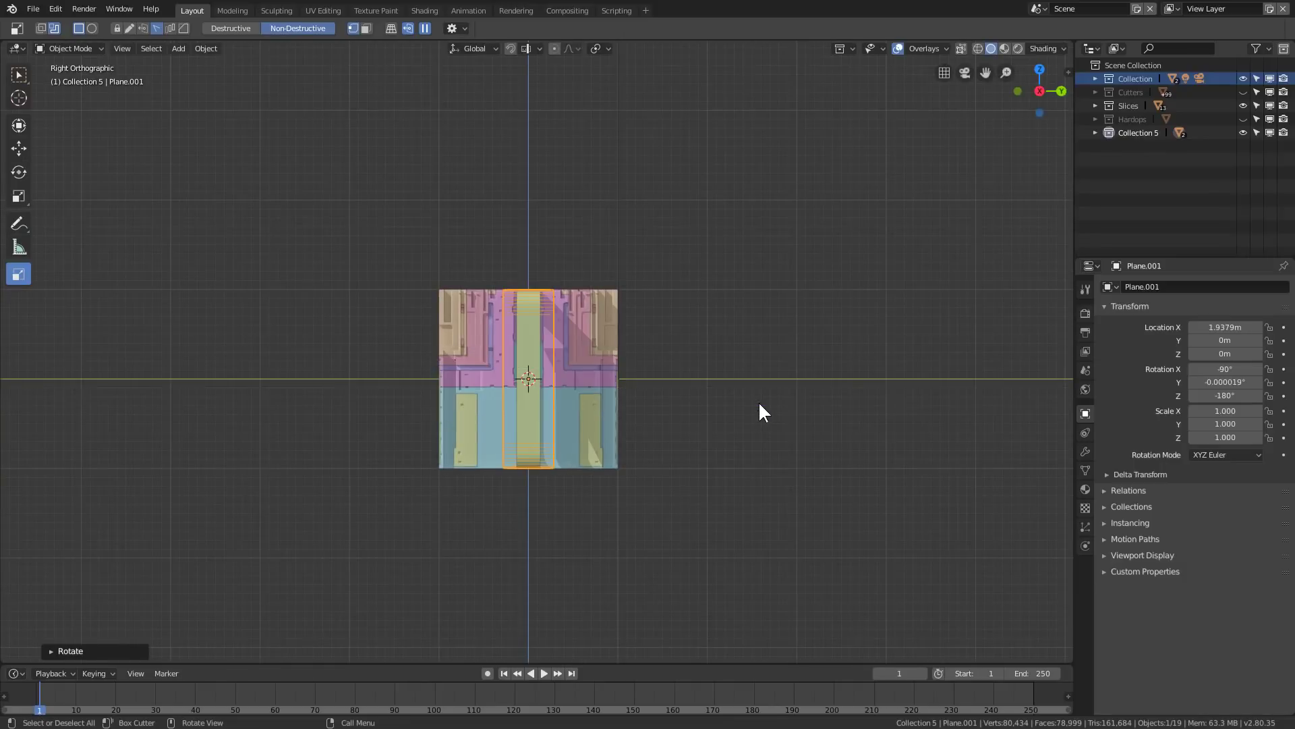
pyautogui.write('rz90')
pyautogui.press('Return')
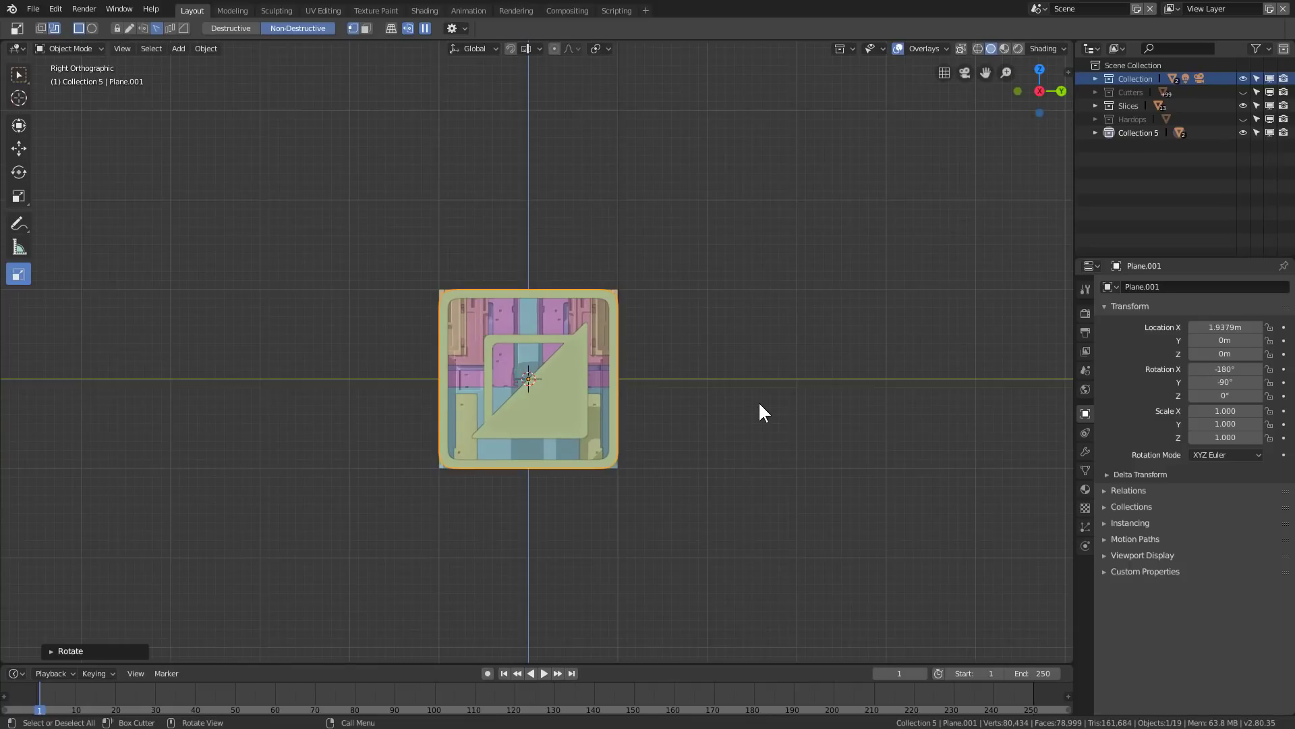
pyautogui.write('rx90')
pyautogui.press('Return')
# Step: Scale the emblem box down to about 0.094 so it fits within the cube's central vertical strip
pyautogui.scroll(5, 811, 436)
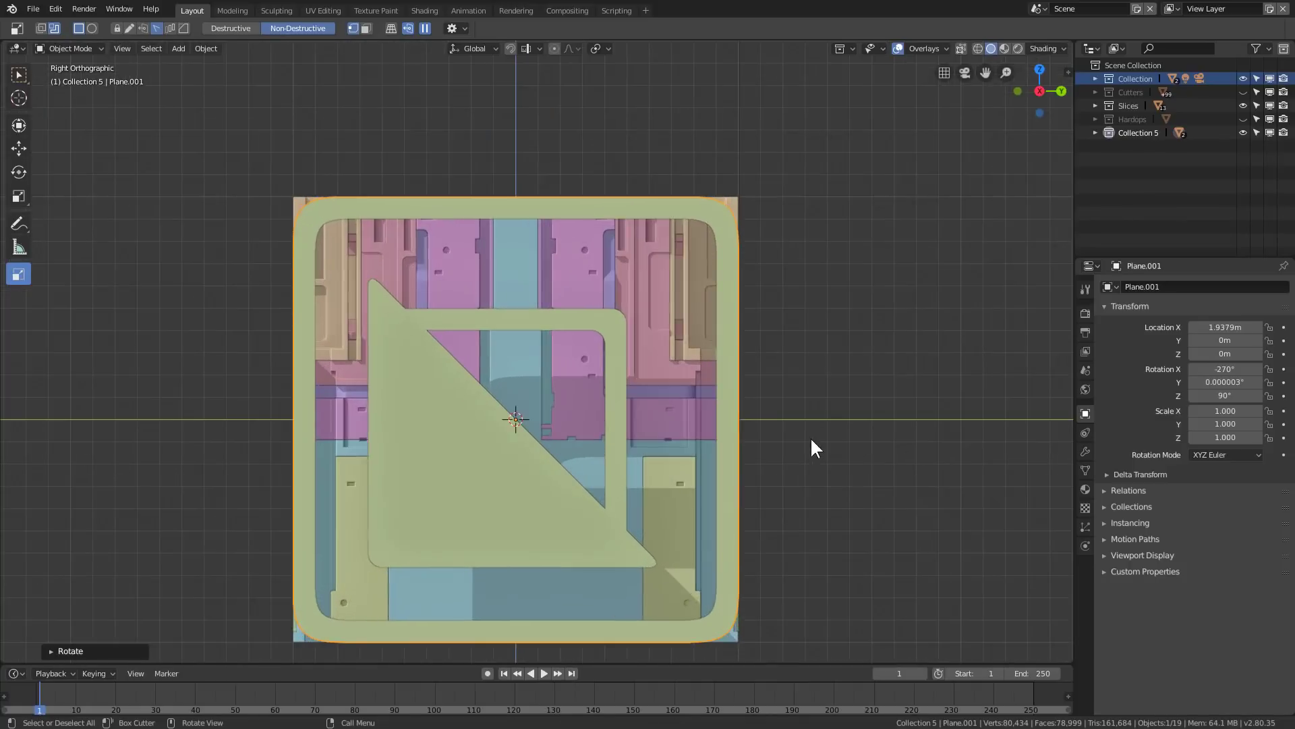
pyautogui.press('s')
pyautogui.scroll(1, 694, 472)
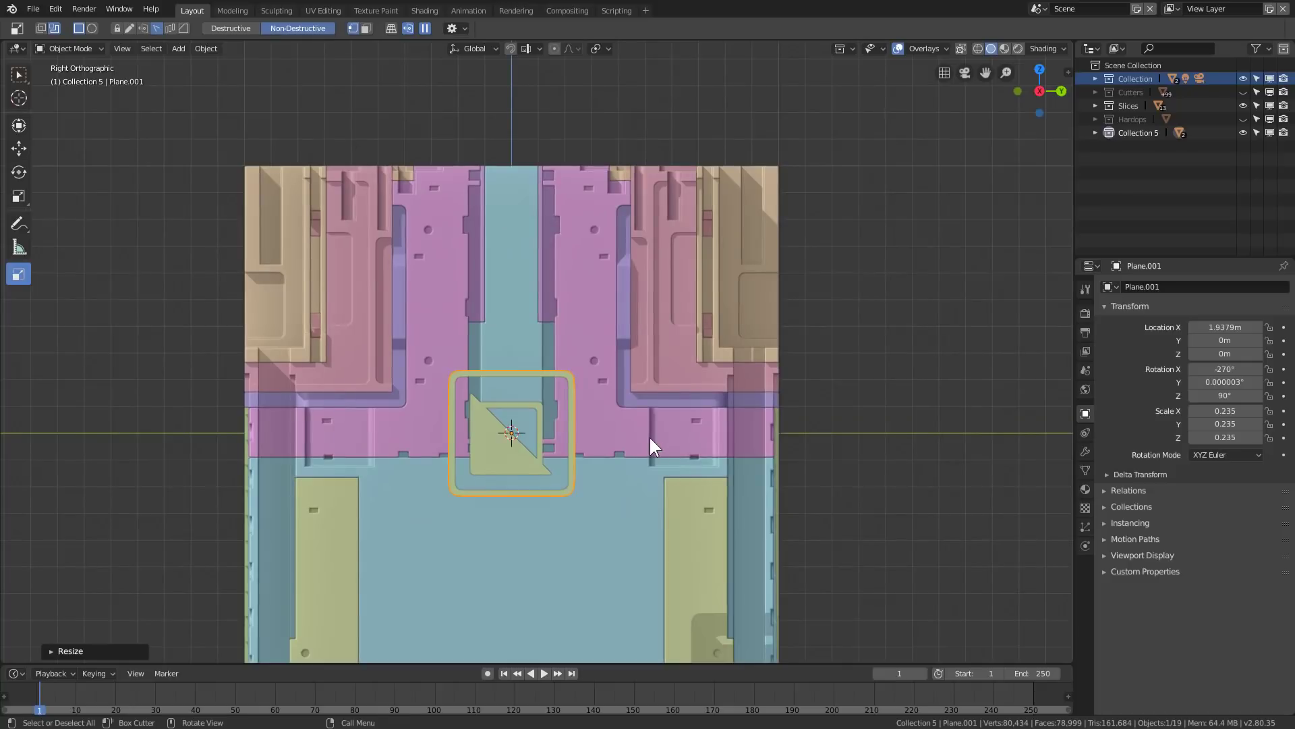
pyautogui.click(565, 426)
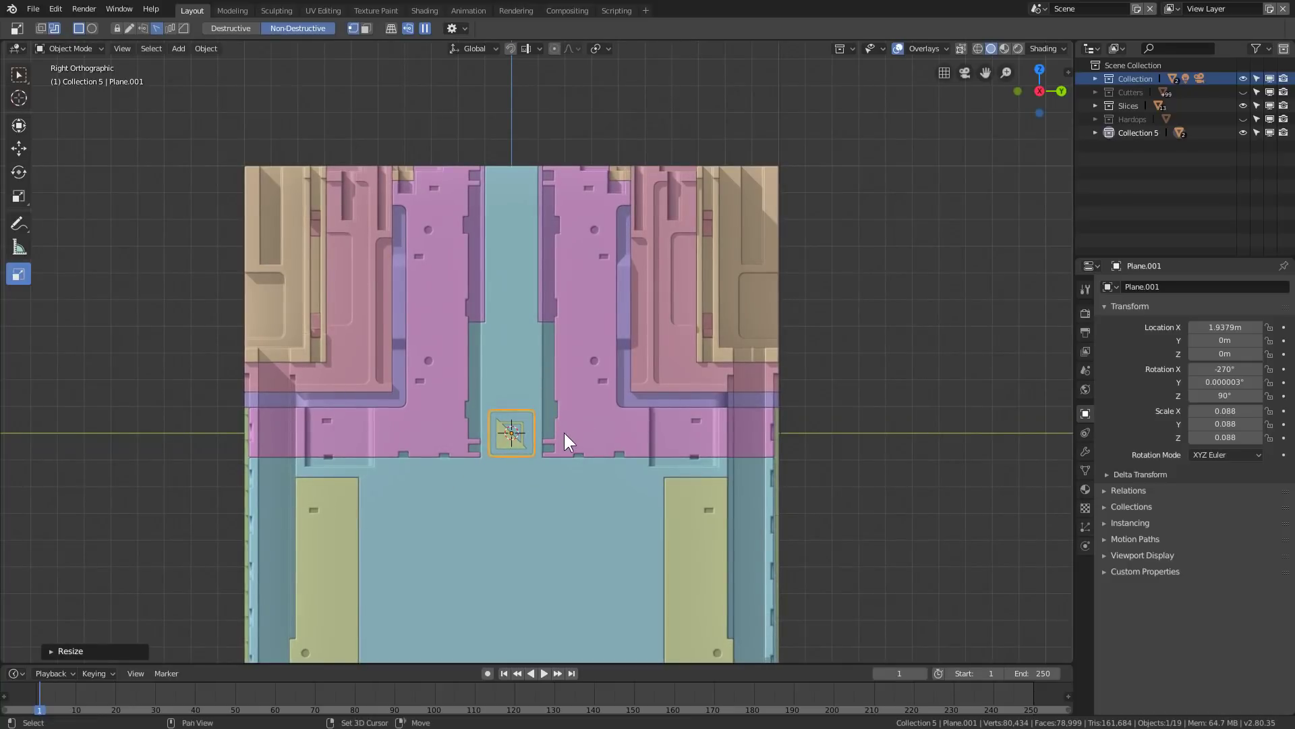
pyautogui.scroll(2, 597, 351)
pyautogui.scroll(3, 598, 351)
pyautogui.press('s')
pyautogui.click(647, 370)
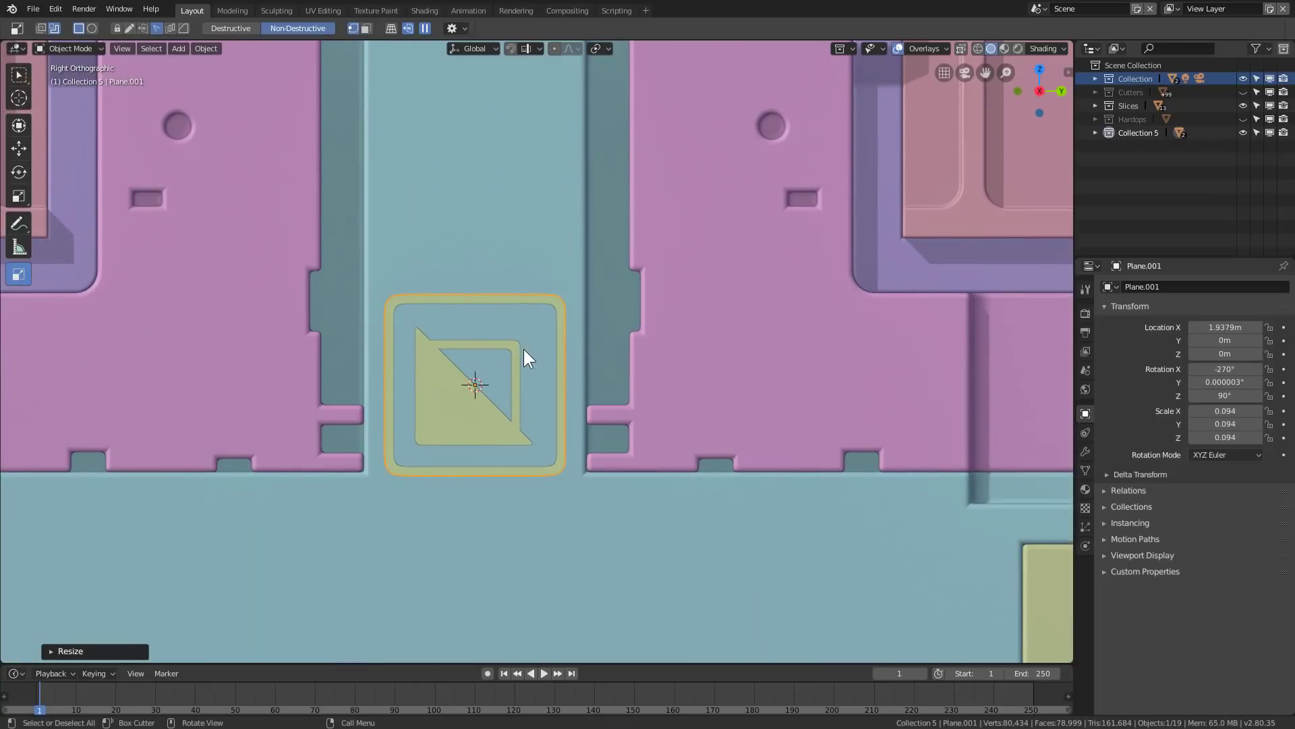
# Step: Move the emblem box along X to about 0.996 m, against the cube's side face
pyautogui.scroll(-3, 529, 348)
pyautogui.moveTo(501, 345); pyautogui.dragTo(642, 454, button='middle')
pyautogui.press('KP_Decimal')
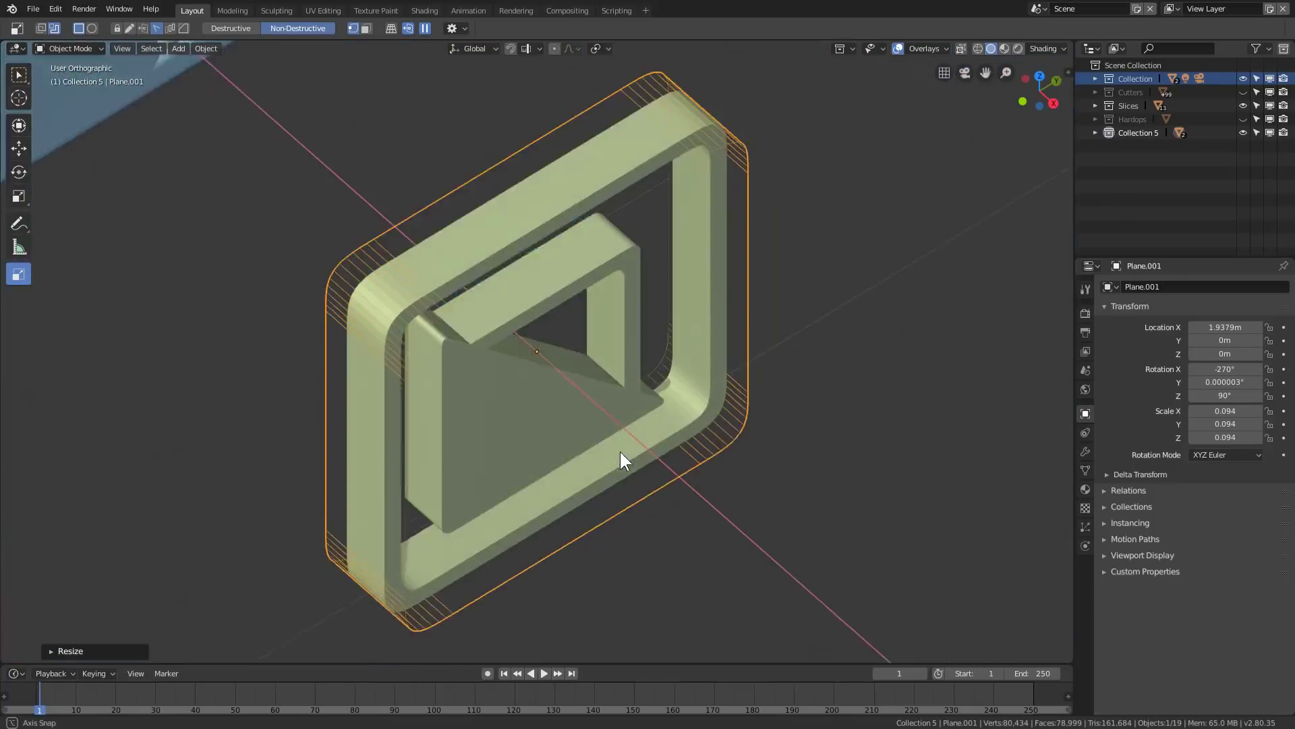
pyautogui.scroll(-2, 624, 438)
pyautogui.scroll(-3, 628, 432)
pyautogui.press('g')
pyautogui.press('x')
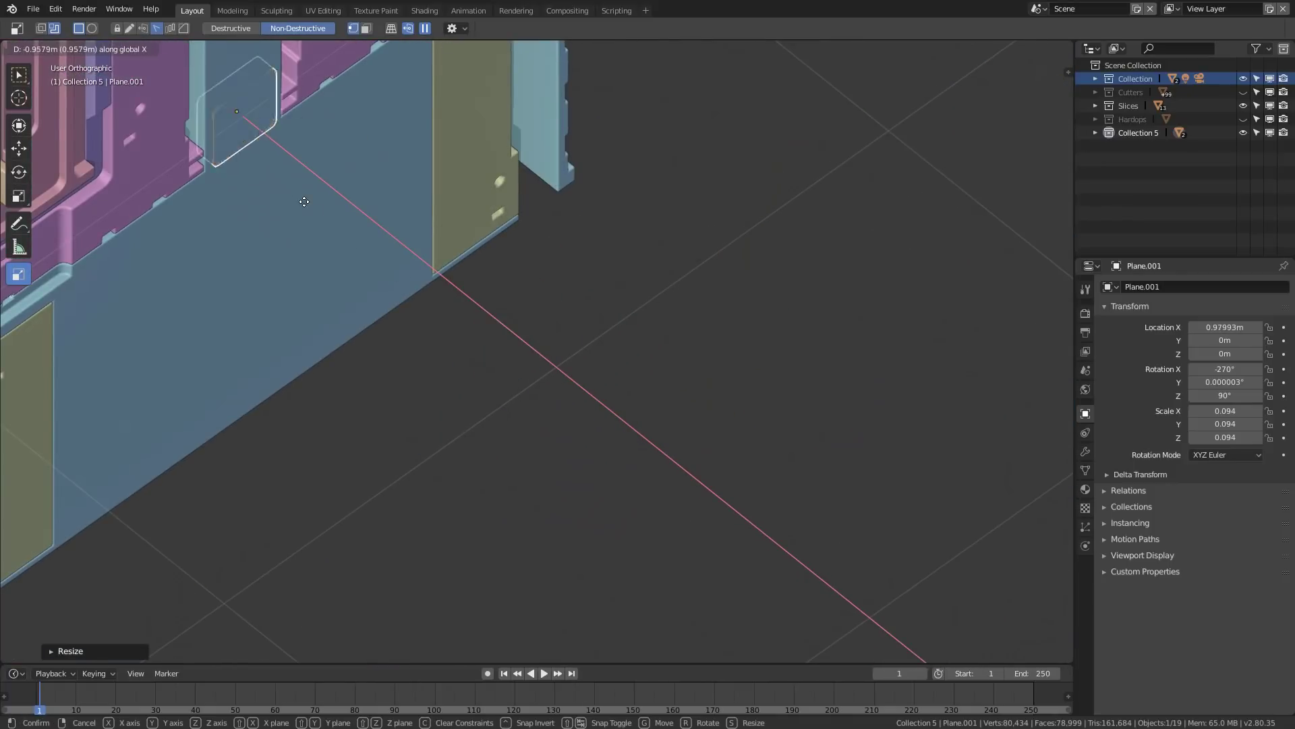
pyautogui.click(311, 209)
# Step: Sink the emblem box slightly further into the side face by moving it along X to about 0.992 m
pyautogui.keyDown('shift'); pyautogui.moveTo(311, 209); pyautogui.dragTo(542, 496, button='middle'); pyautogui.keyUp('shift')
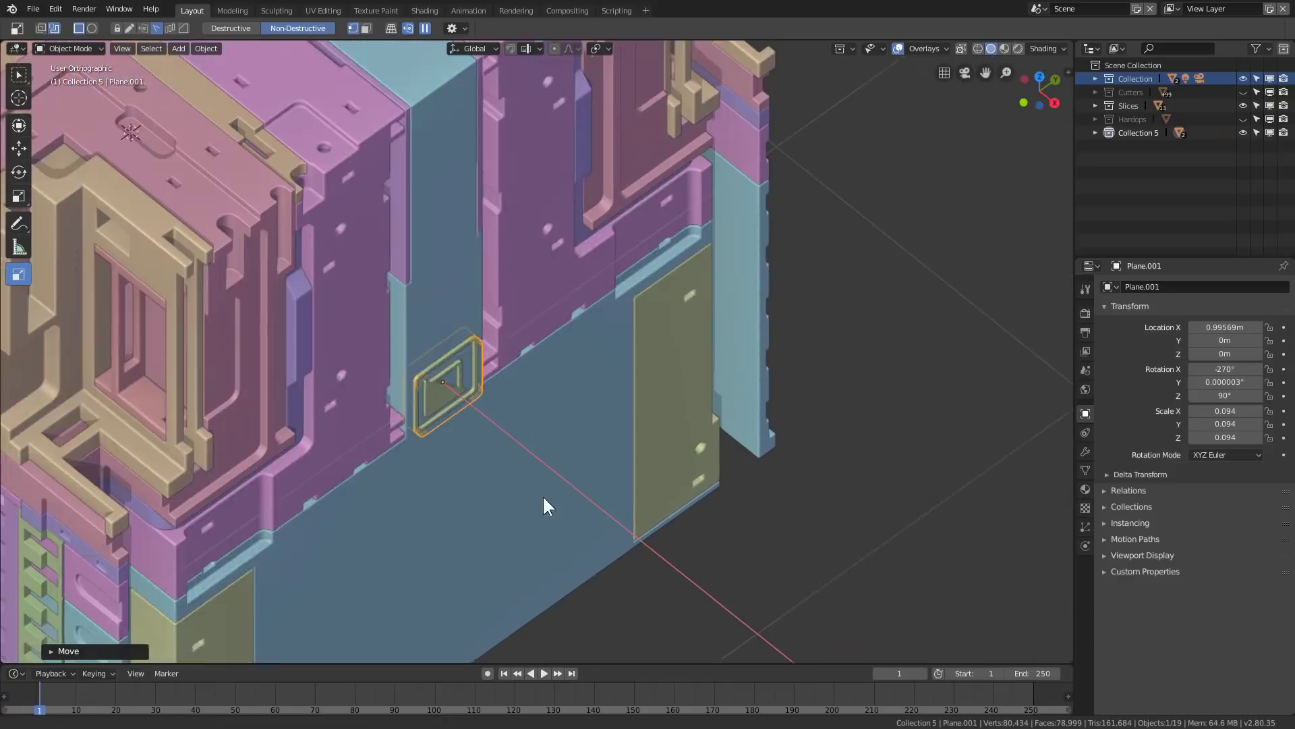
pyautogui.scroll(3, 634, 463)
pyautogui.scroll(2, 636, 467)
pyautogui.press('g')
pyautogui.press('x')
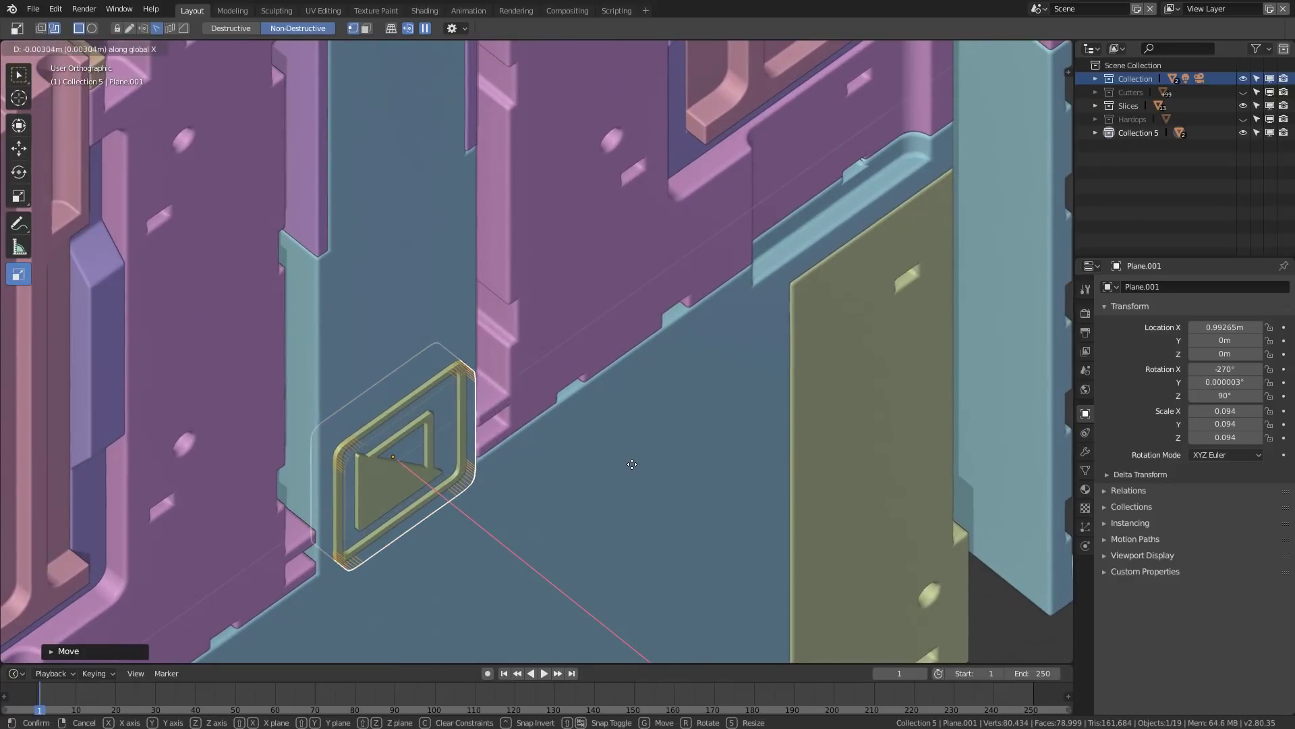
pyautogui.click(632, 464)
# Step: Raise the emblem box along Z to about 0.877 m, near the upper end of the central strip
pyautogui.scroll(-3, 572, 448)
pyautogui.moveTo(572, 448)
pyautogui.mouseDown(button='middle')
pyautogui.moveTo(581, 483)
pyautogui.moveTo(544, 468)
pyautogui.moveTo(558, 443)
pyautogui.moveTo(587, 463)
pyautogui.mouseUp(button='middle')
pyautogui.scroll(1, 587, 463)
pyautogui.press('g')
pyautogui.press('z')
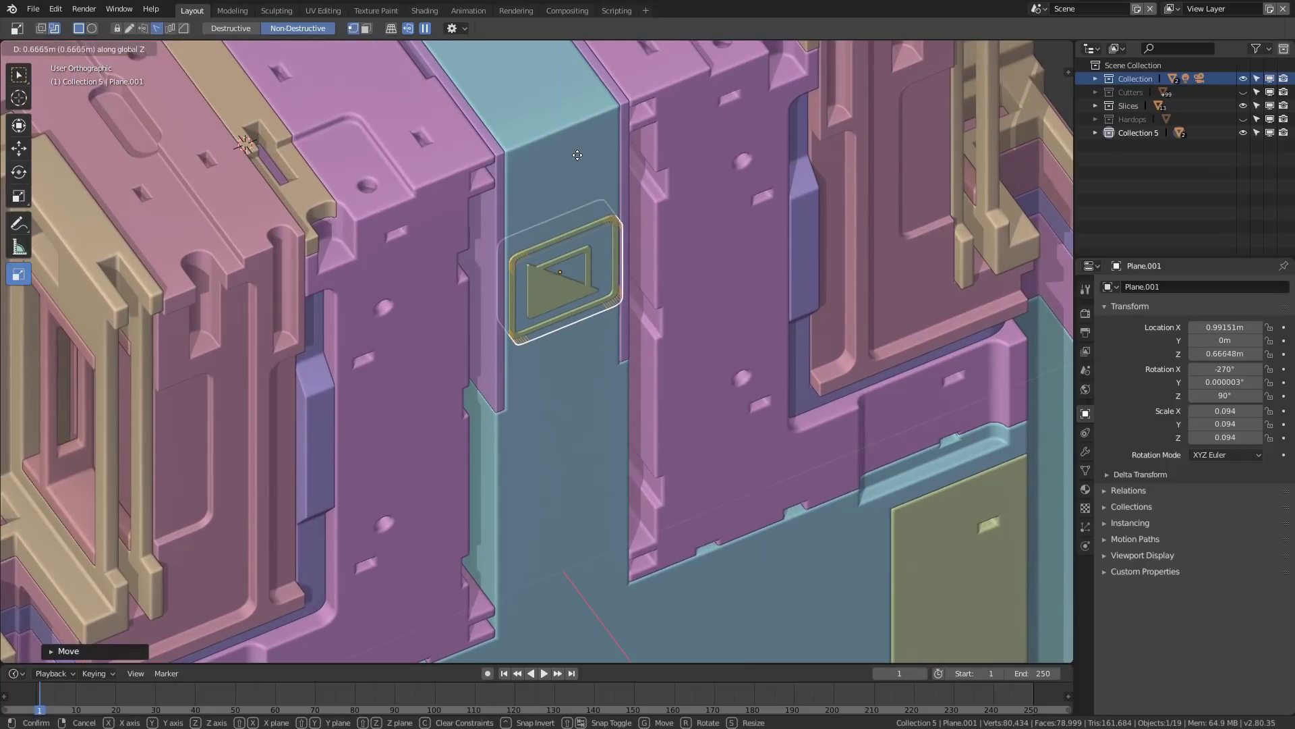
pyautogui.click(584, 88)
# Step: Scale the emblem box down to about 0.084 to leave a margin inside the strip's edges
pyautogui.moveTo(584, 88); pyautogui.dragTo(638, 402, button='middle')
pyautogui.scroll(2, 677, 446)
pyautogui.press('s')
pyautogui.click(677, 446)
pyautogui.scroll(3, 641, 398)
pyautogui.press('s')
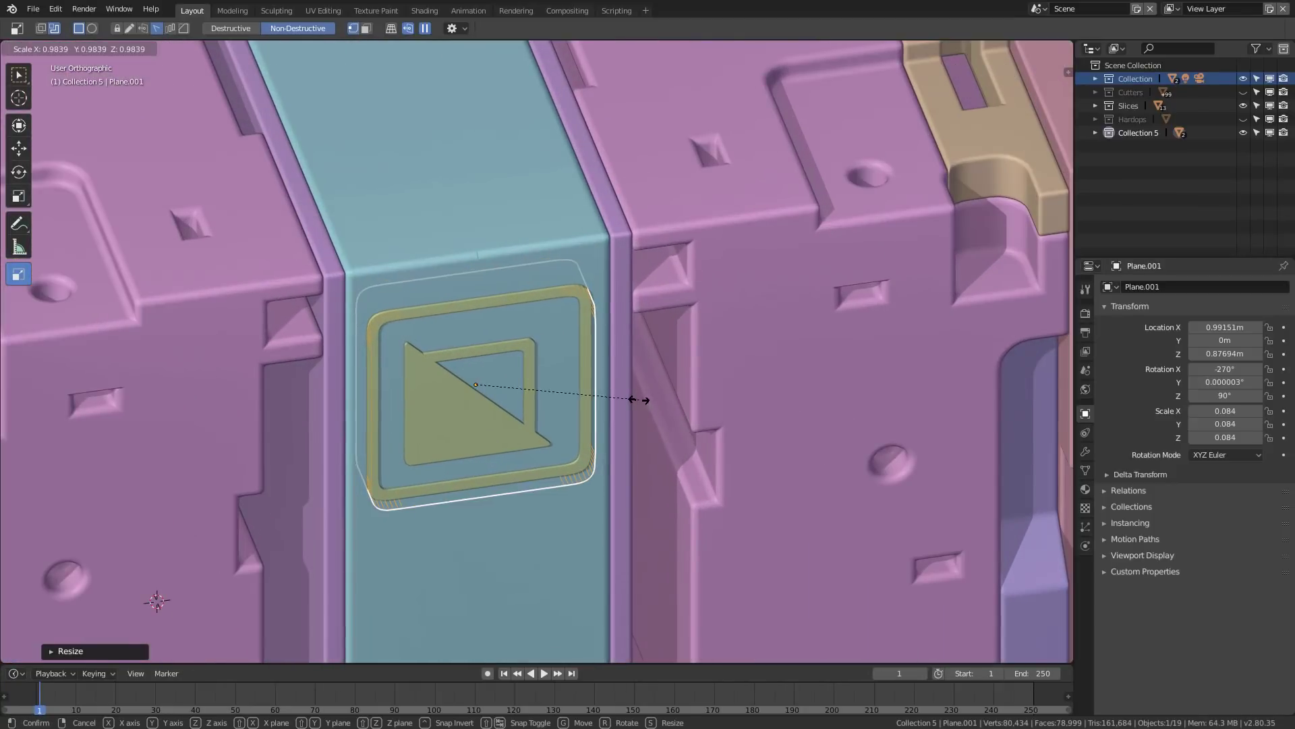
pyautogui.click(529, 377)
# Step: Cut the emblem's wireframe box out of the cube's central strip with a Boolean difference
pyautogui.moveTo(529, 376); pyautogui.dragTo(699, 405, button='middle')
pyautogui.hotkey('alt', 'a')
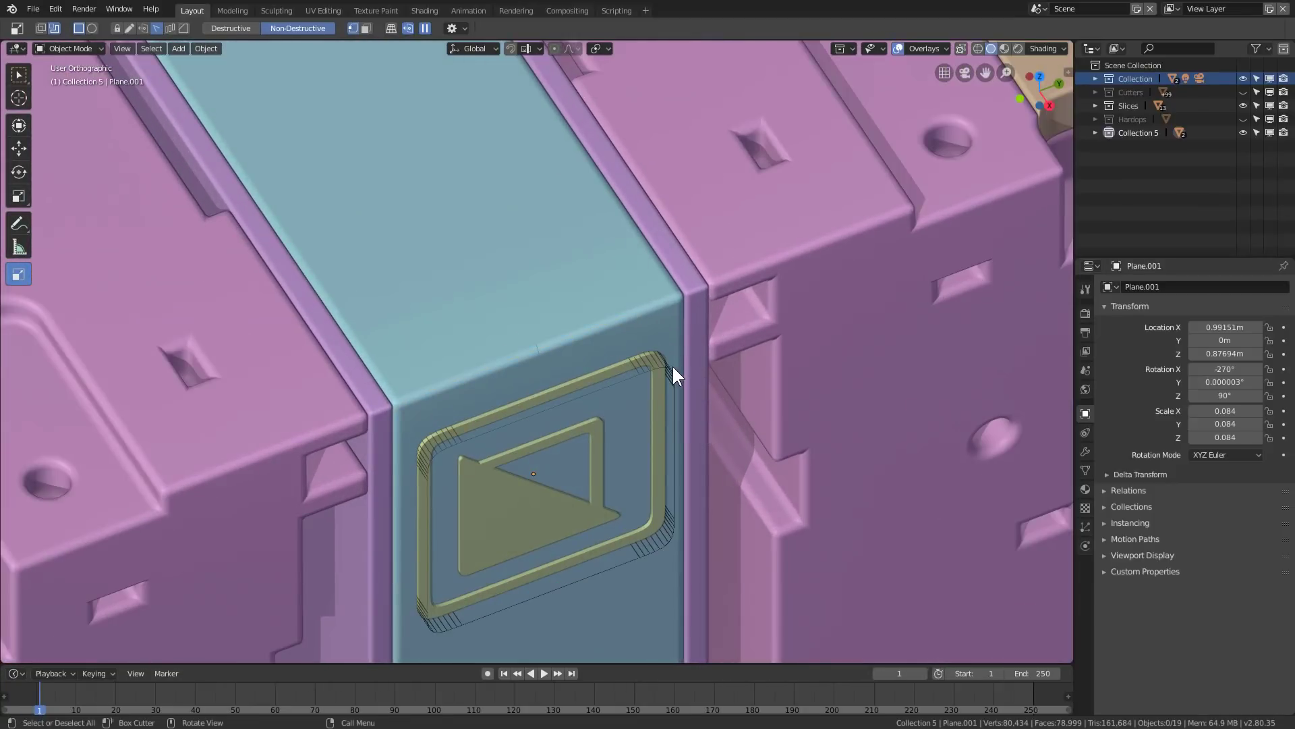
pyautogui.click(671, 366)
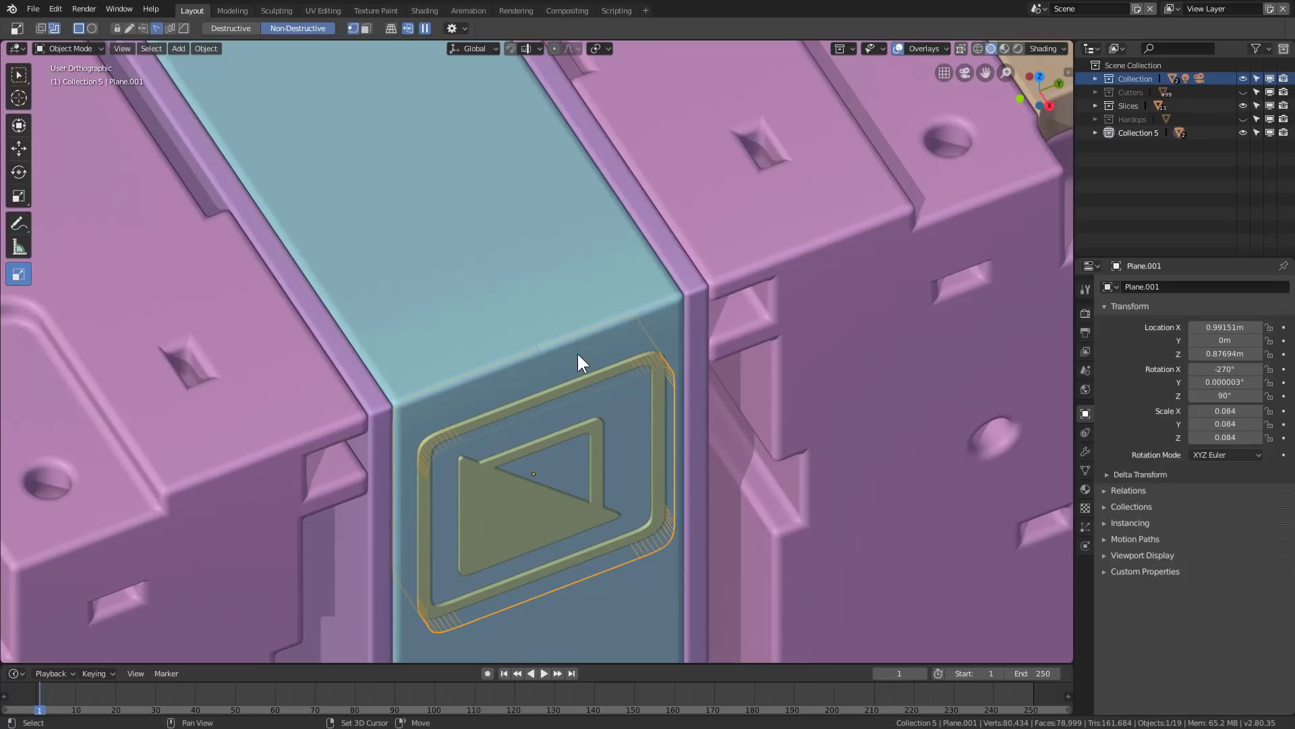
pyautogui.keyDown('shift'); pyautogui.click(520, 294); pyautogui.keyUp('shift')
pyautogui.press('ctrl+KP_Subtract')
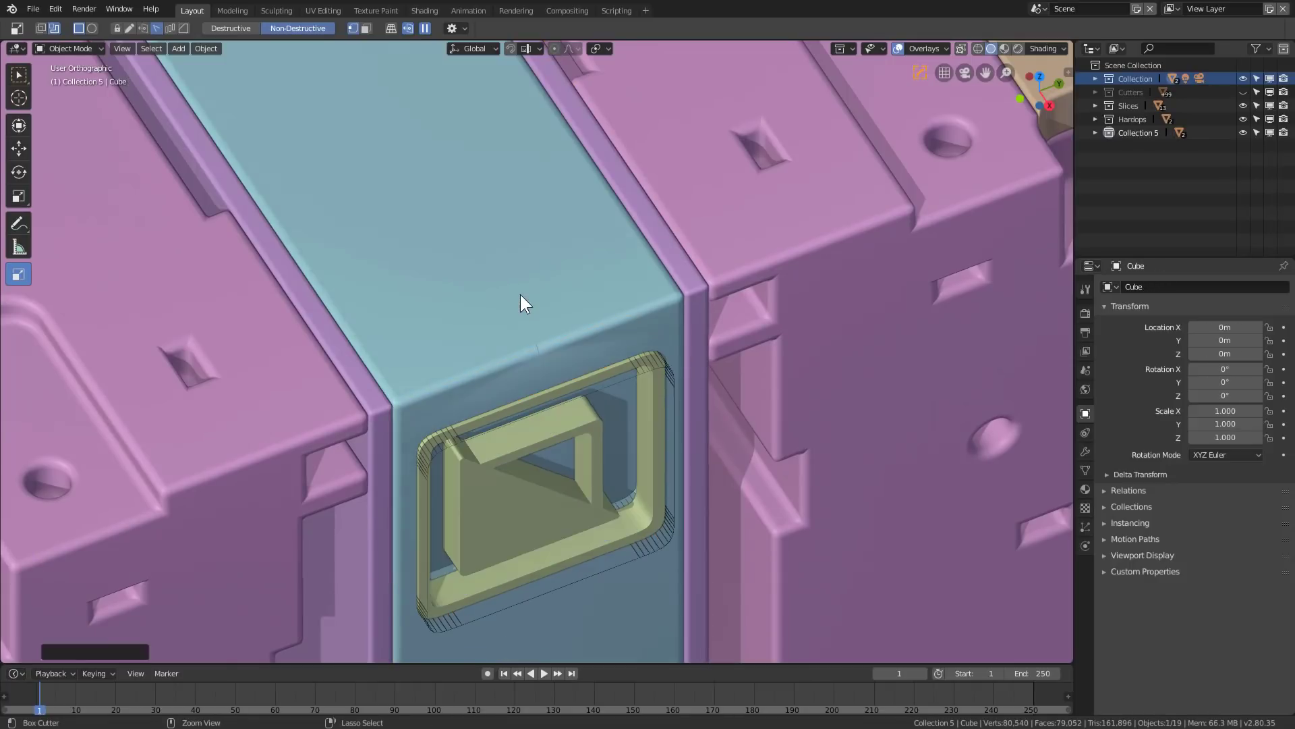
pyautogui.hotkey('alt', 'a')
# Step: Apply the cube's Y-axis mirror modifier
pyautogui.scroll(-4, 637, 381)
pyautogui.moveTo(637, 380); pyautogui.dragTo(416, 228, button='middle')
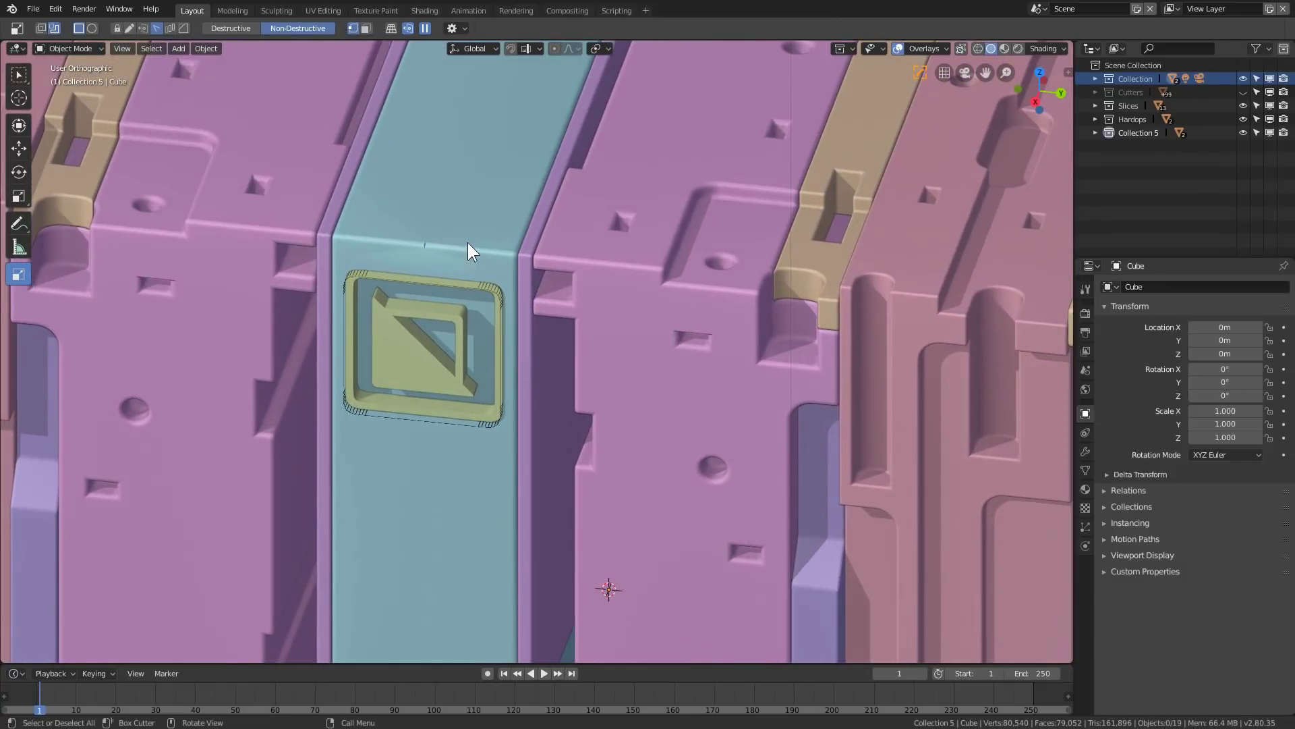
pyautogui.hotkey('ctrl', '`')
pyautogui.click(406, 255)
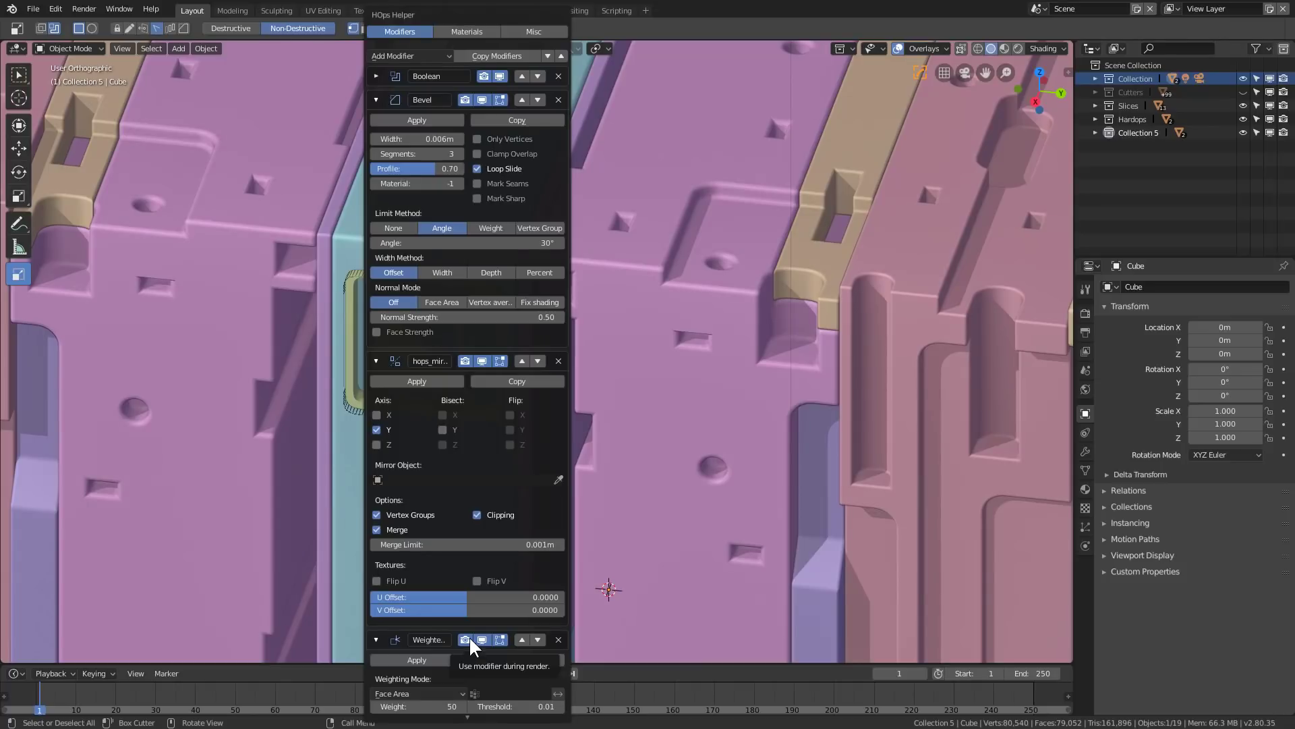
pyautogui.click(407, 382)
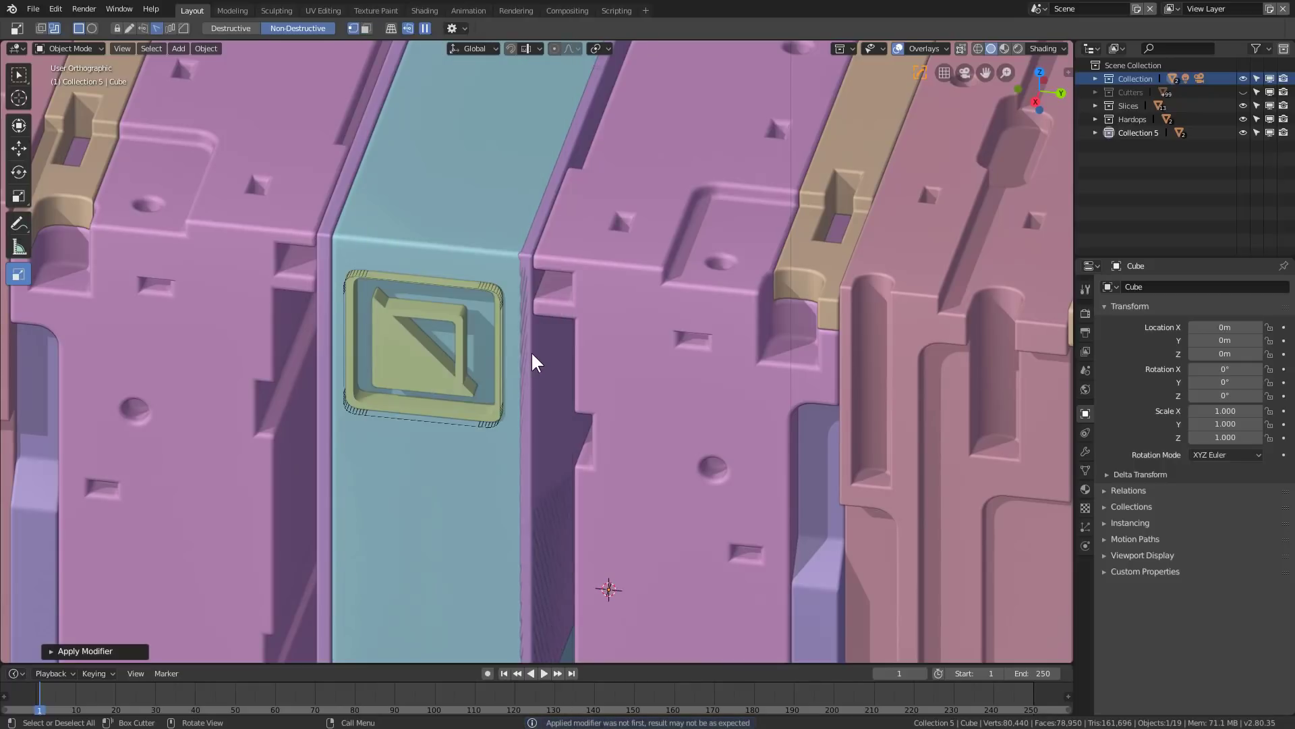
# Step: Re-sharpen the cube and the thin slice bordering the central strip with the Hard Ops Sharpen operation
pyautogui.press('q')
pyautogui.click(484, 352)
pyautogui.moveTo(485, 351); pyautogui.dragTo(595, 359, button='middle')
pyautogui.press('q')
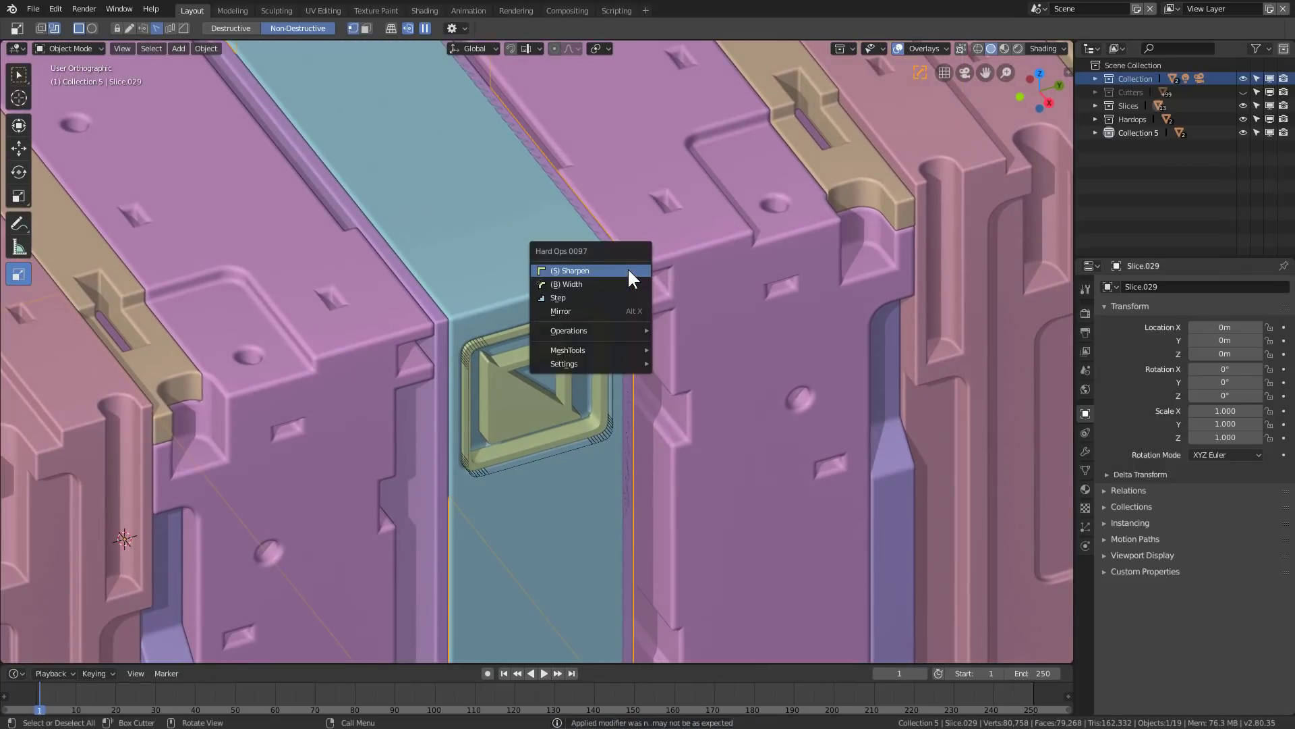
pyautogui.click(626, 276)
pyautogui.moveTo(625, 279); pyautogui.dragTo(530, 310, button='middle')
# Step: Mirror the cube across the Y axis and move the mirror modifier above the weighted normal modifier
pyautogui.click(530, 311)
pyautogui.scroll(-2, 530, 310)
pyautogui.click(444, 212)
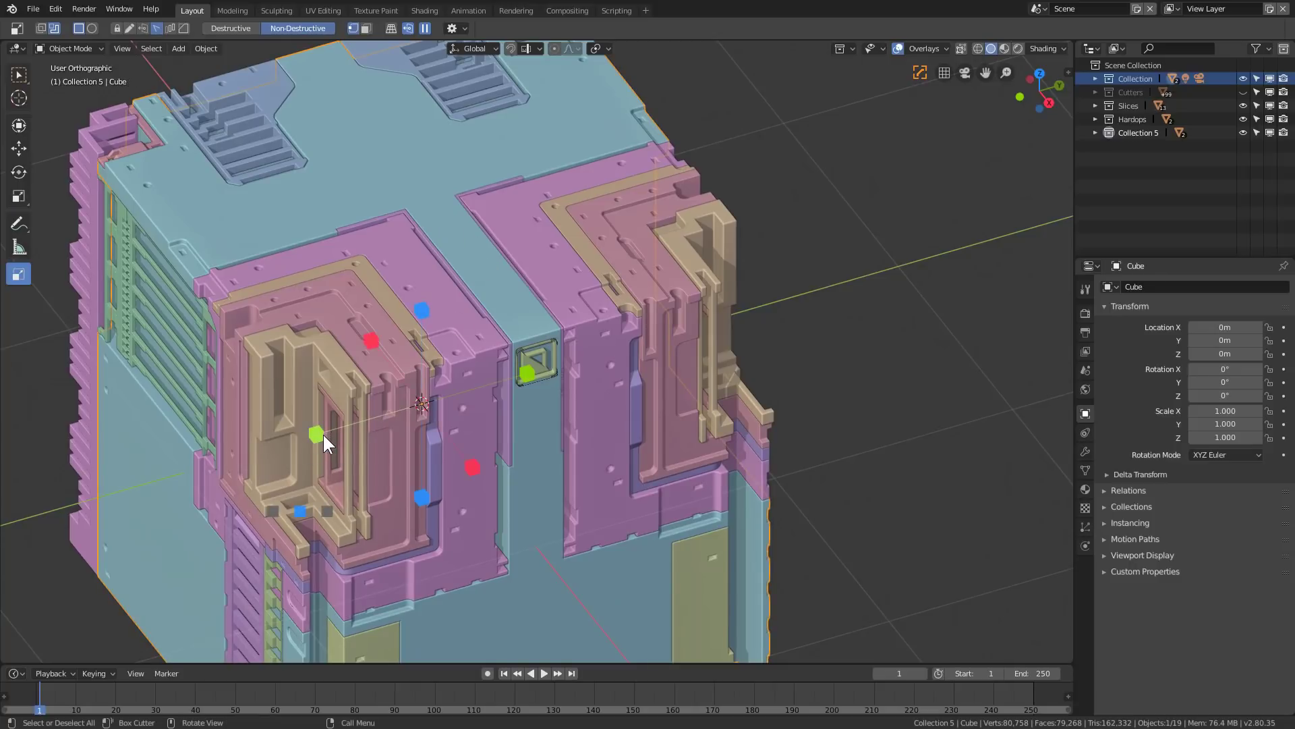
pyautogui.click(322, 435)
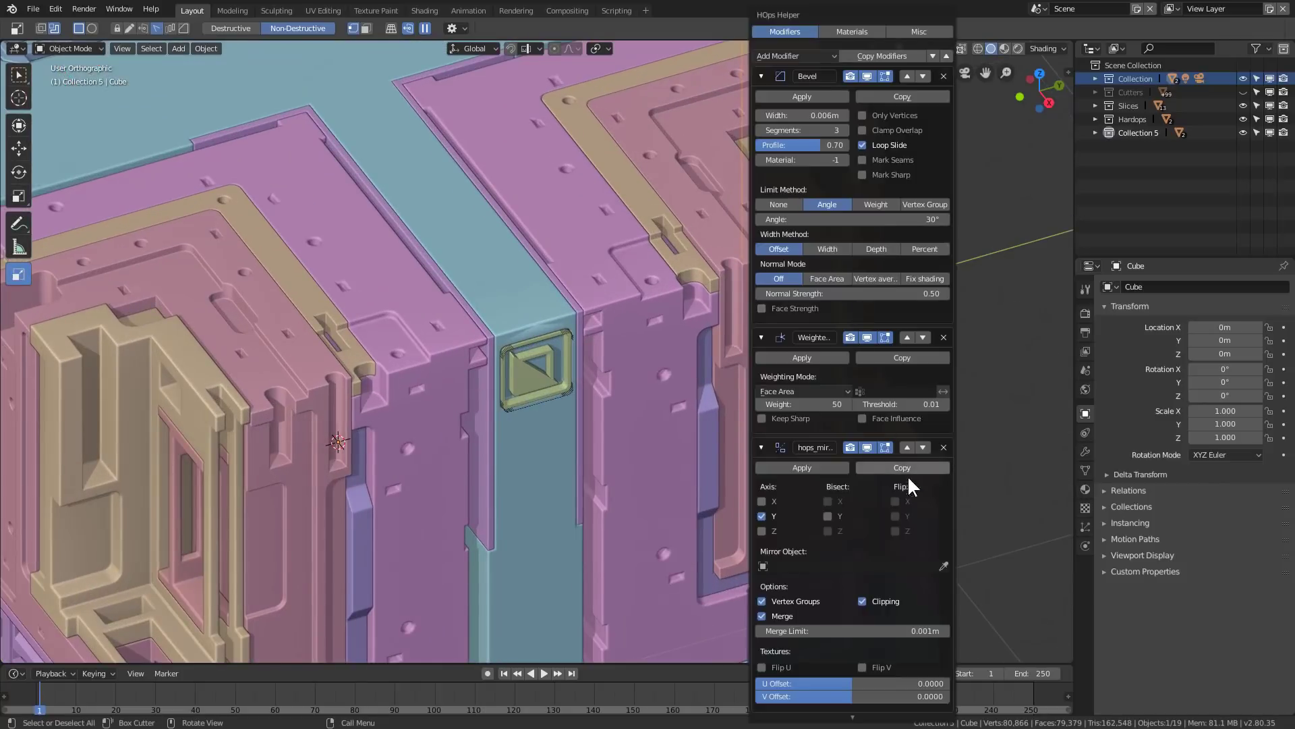
pyautogui.click(907, 447)
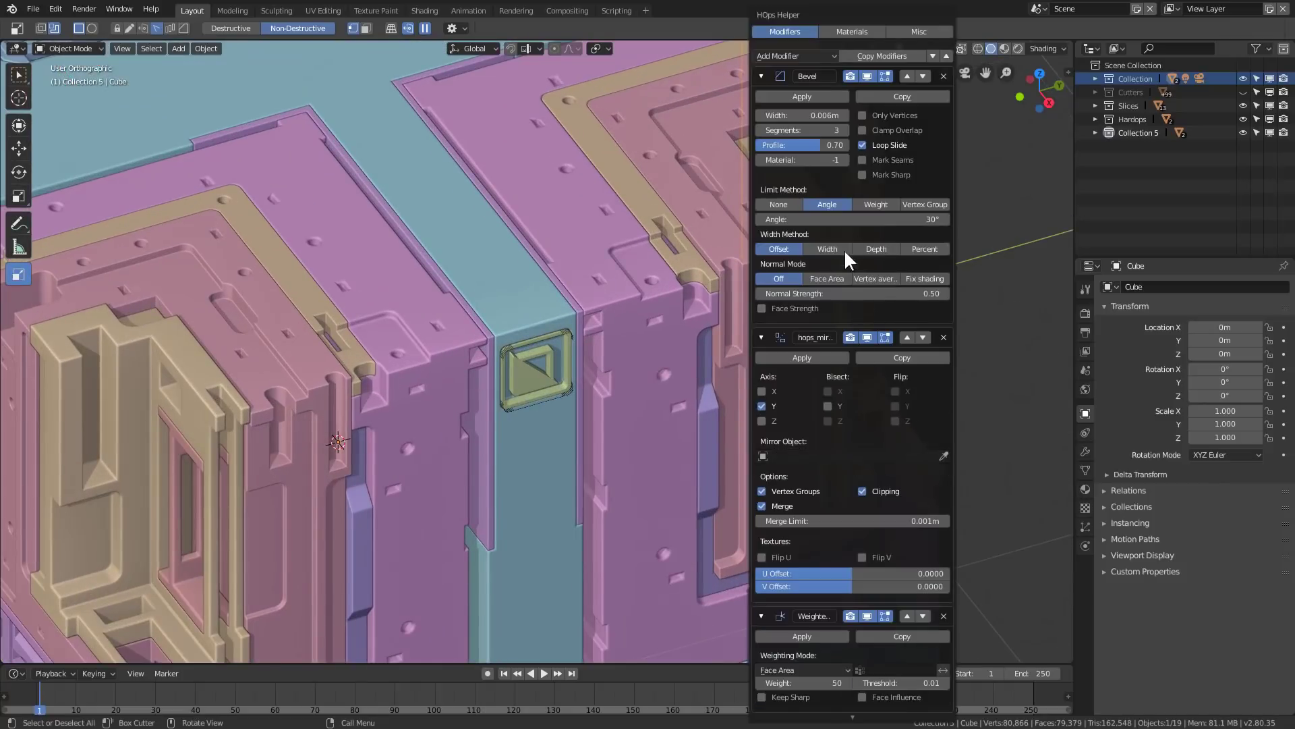
pyautogui.click(761, 75)
pyautogui.click(761, 100)
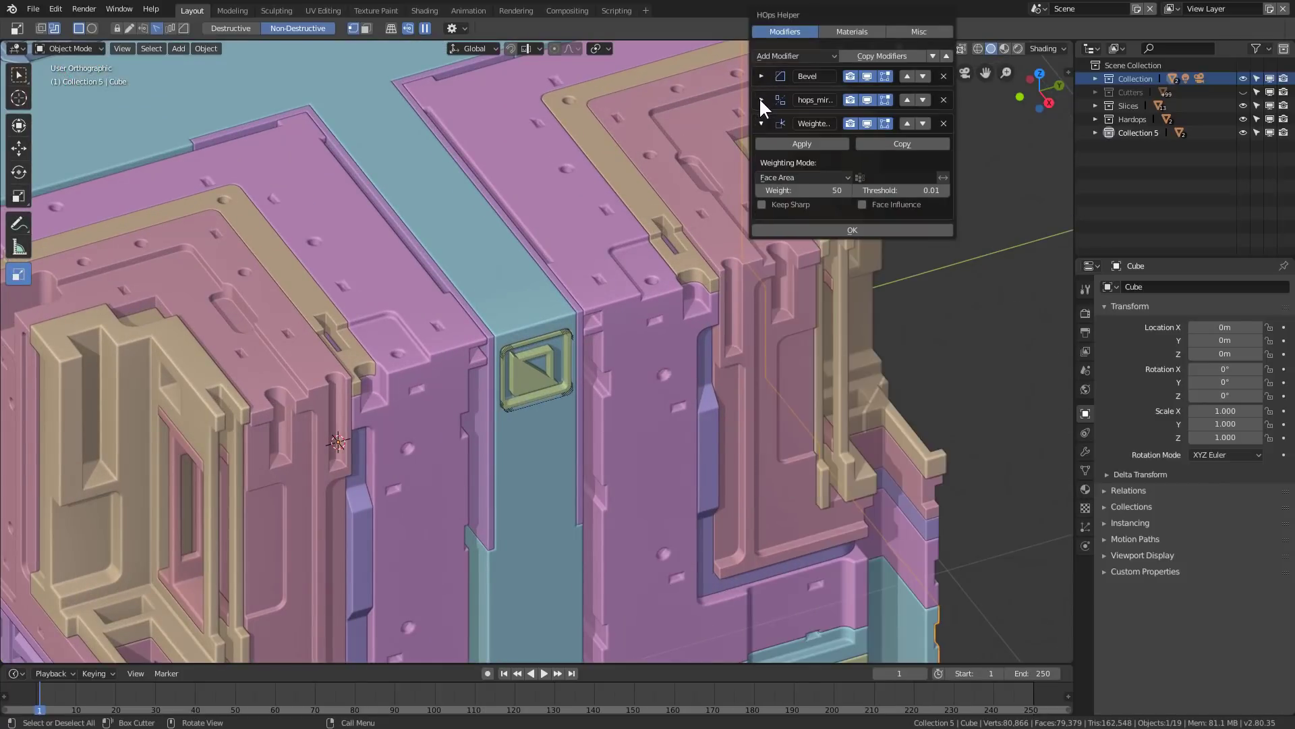
pyautogui.click(762, 120)
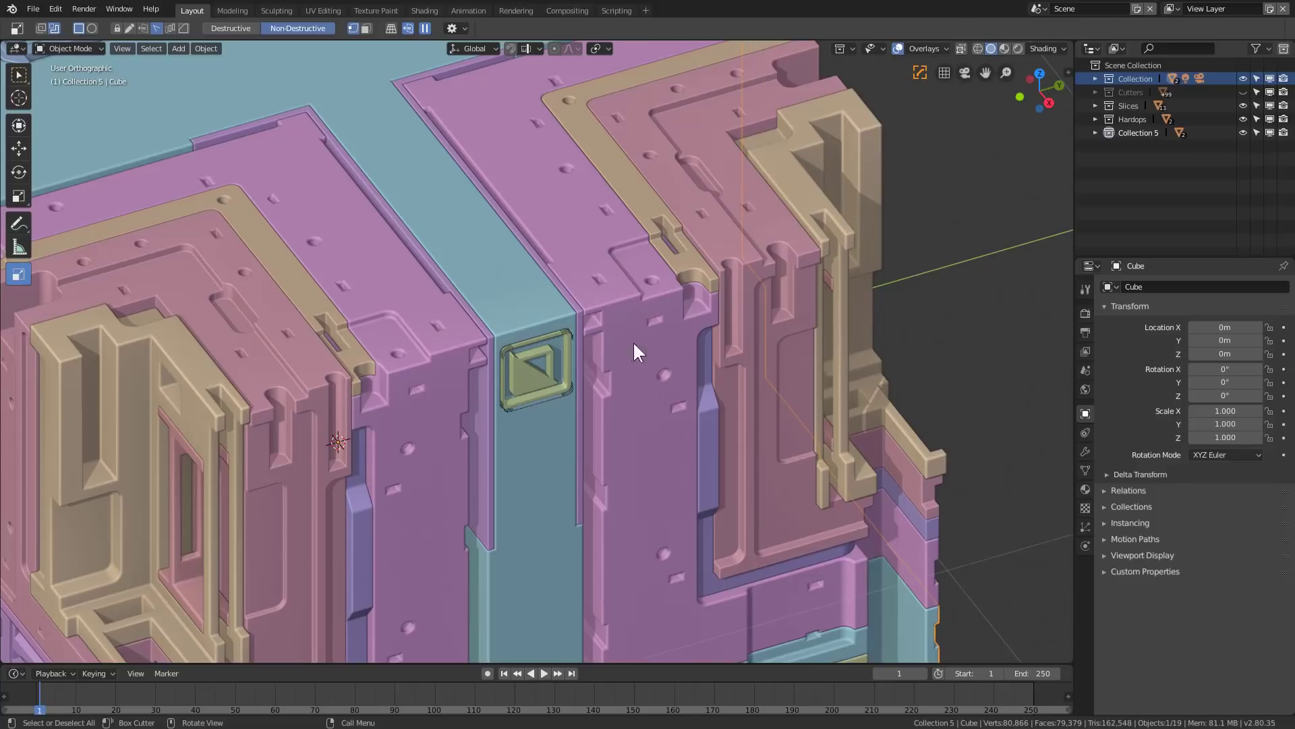
# Step: Hide the wireframe cutter box around the emblem
pyautogui.scroll(4, 633, 342)
pyautogui.moveTo(633, 341); pyautogui.dragTo(695, 298, button='middle')
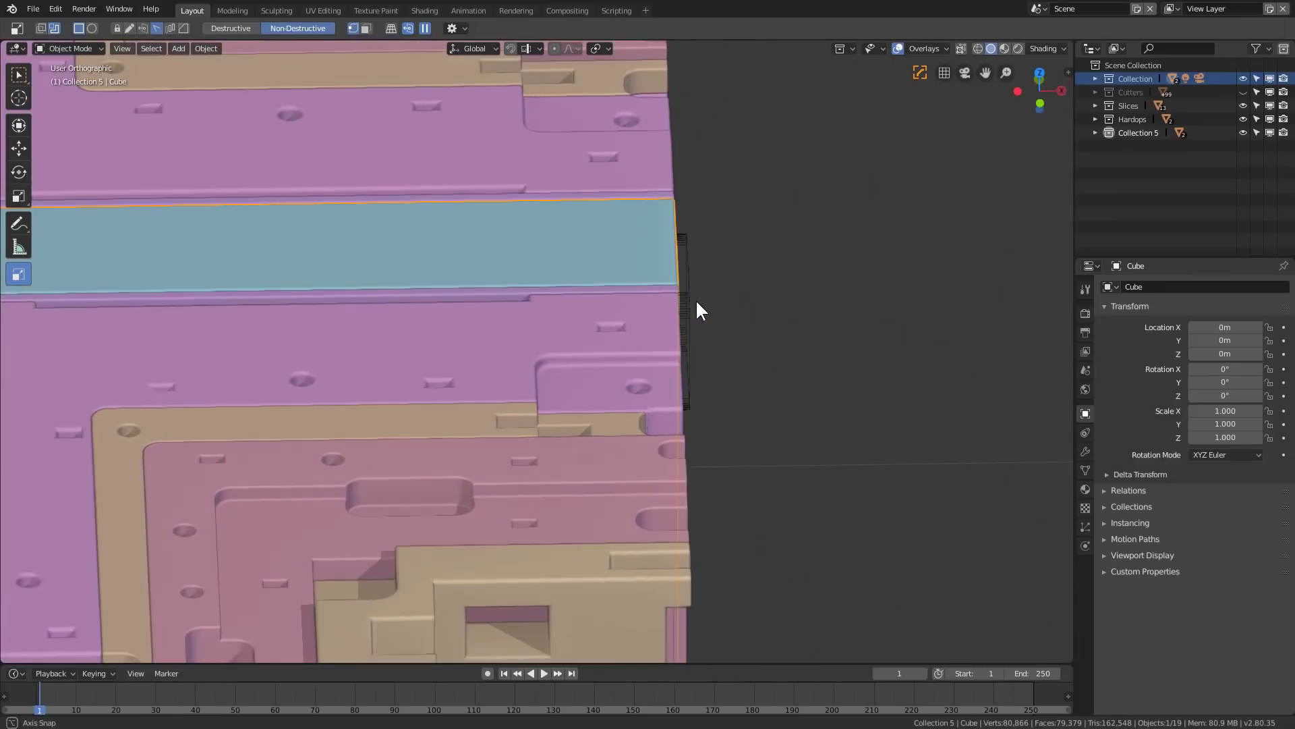
pyautogui.click(689, 237)
pyautogui.press('h')
# Step: Sharpen the emblem inside the new recess with Hard Ops Sharpen
pyautogui.moveTo(694, 246); pyautogui.dragTo(577, 251, button='middle')
pyautogui.scroll(5, 544, 363)
pyautogui.click(545, 330)
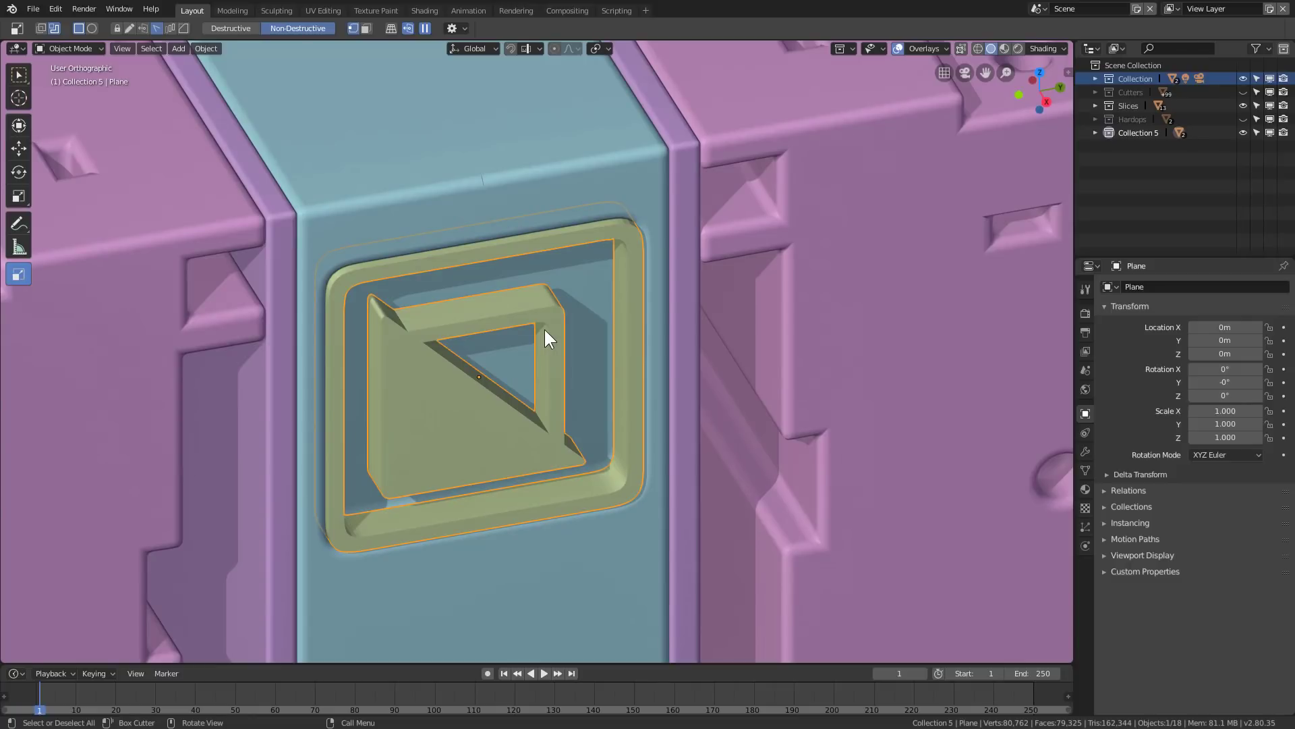
pyautogui.press('q')
pyautogui.click(525, 326)
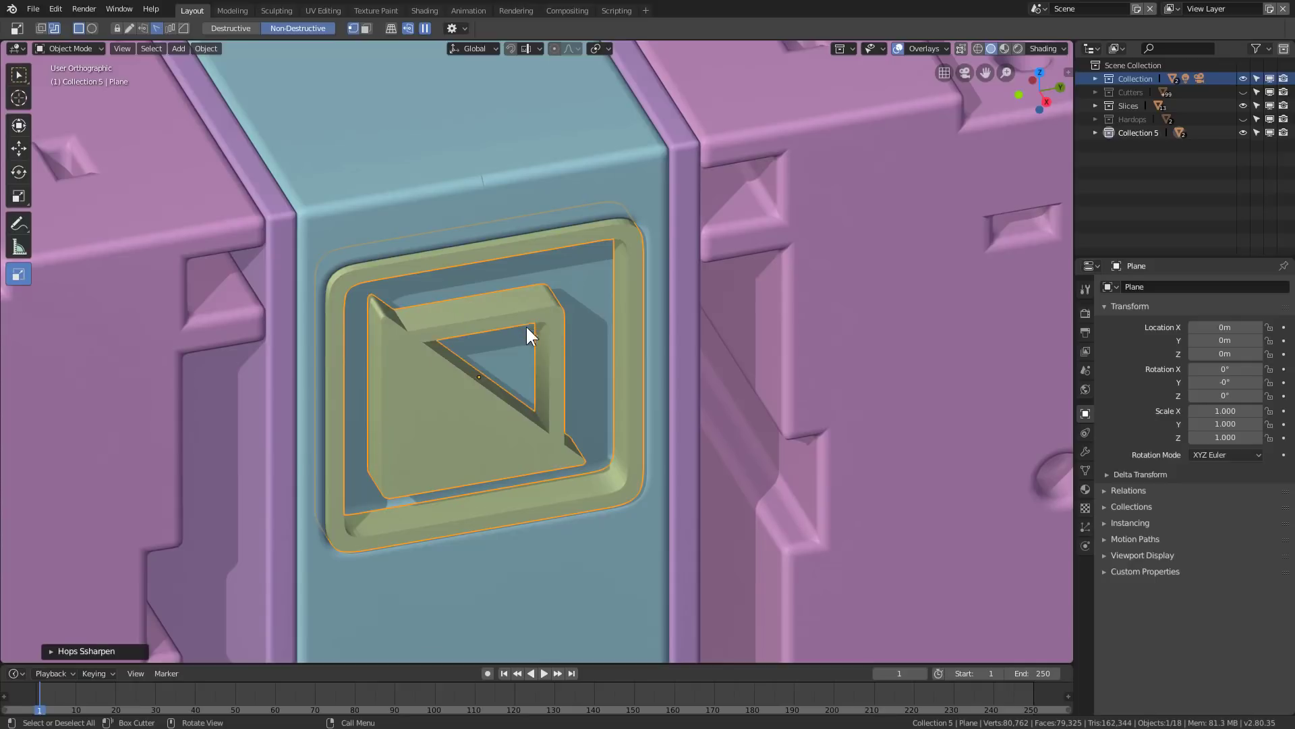
# Step: Move the emblem along X so it sinks deeper into the recess of the central strip
pyautogui.moveTo(525, 326); pyautogui.dragTo(738, 444, button='middle')
pyautogui.press('g')
pyautogui.press('x')
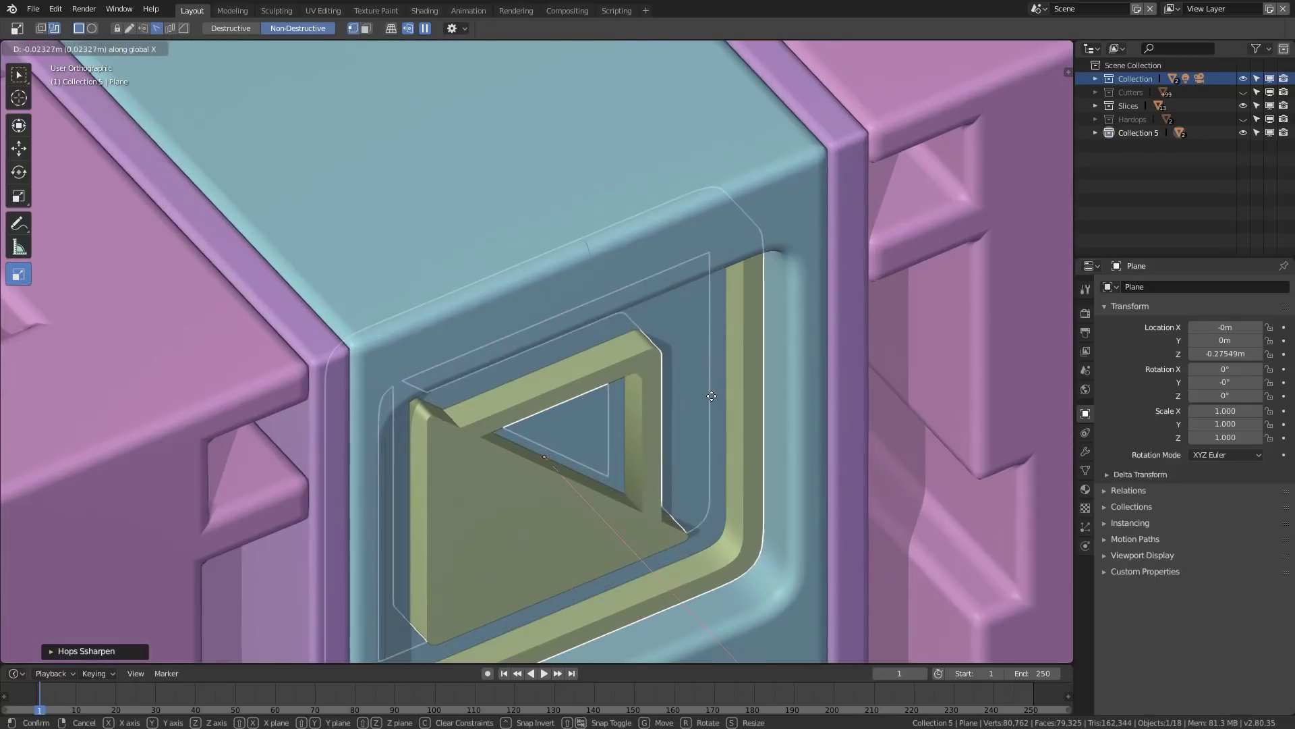
pyautogui.click(728, 409)
pyautogui.scroll(-4, 730, 411)
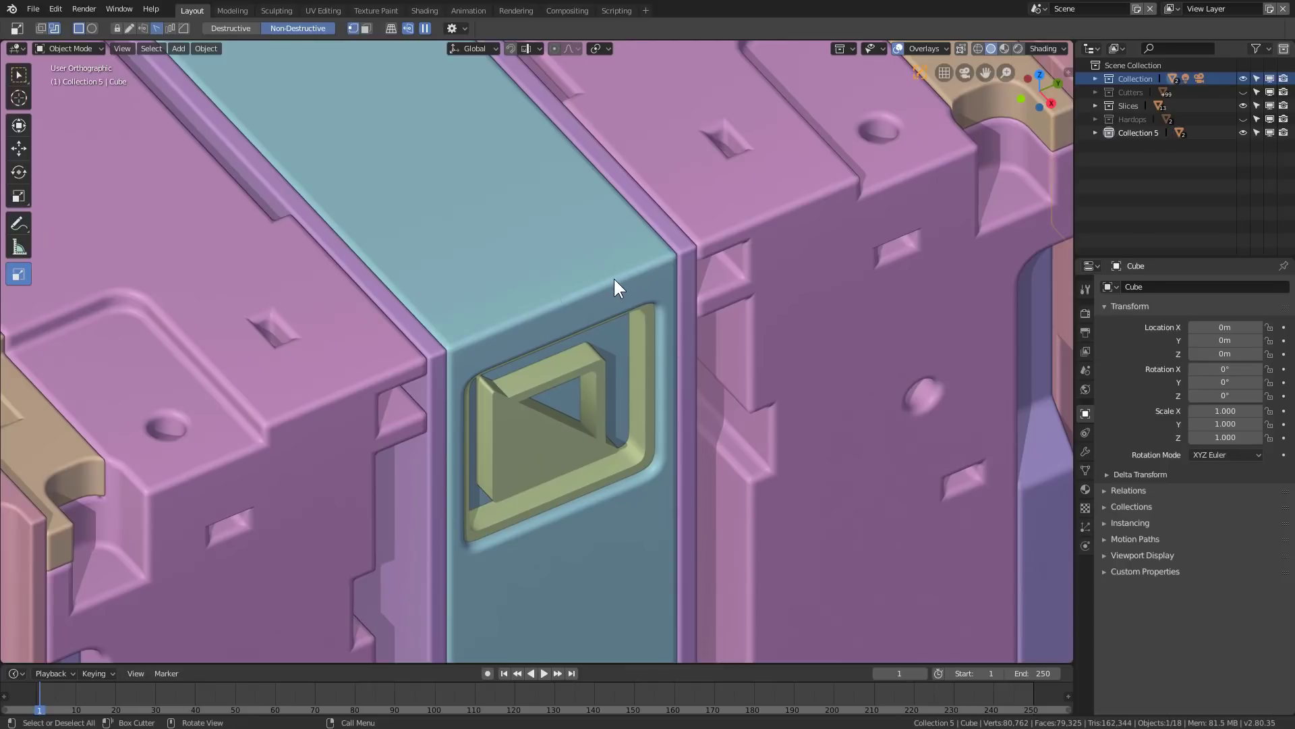
# Step: Adjust the cube's bevel width to about 0.004 with three segments, and clear the selection
pyautogui.press('q')
pyautogui.click(593, 290)
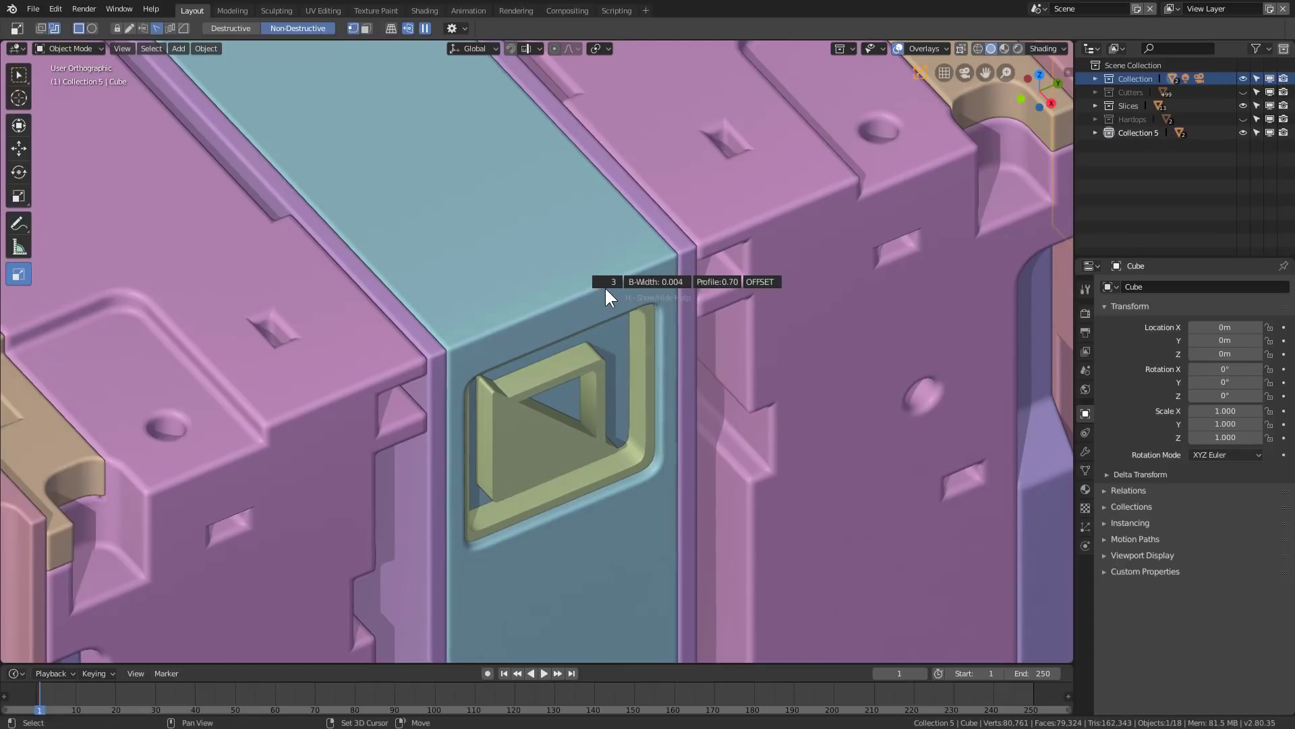
pyautogui.click(601, 285)
pyautogui.scroll(-10, 596, 351)
pyautogui.moveTo(591, 425); pyautogui.dragTo(521, 362, button='middle')
pyautogui.hotkey('alt', 'a')
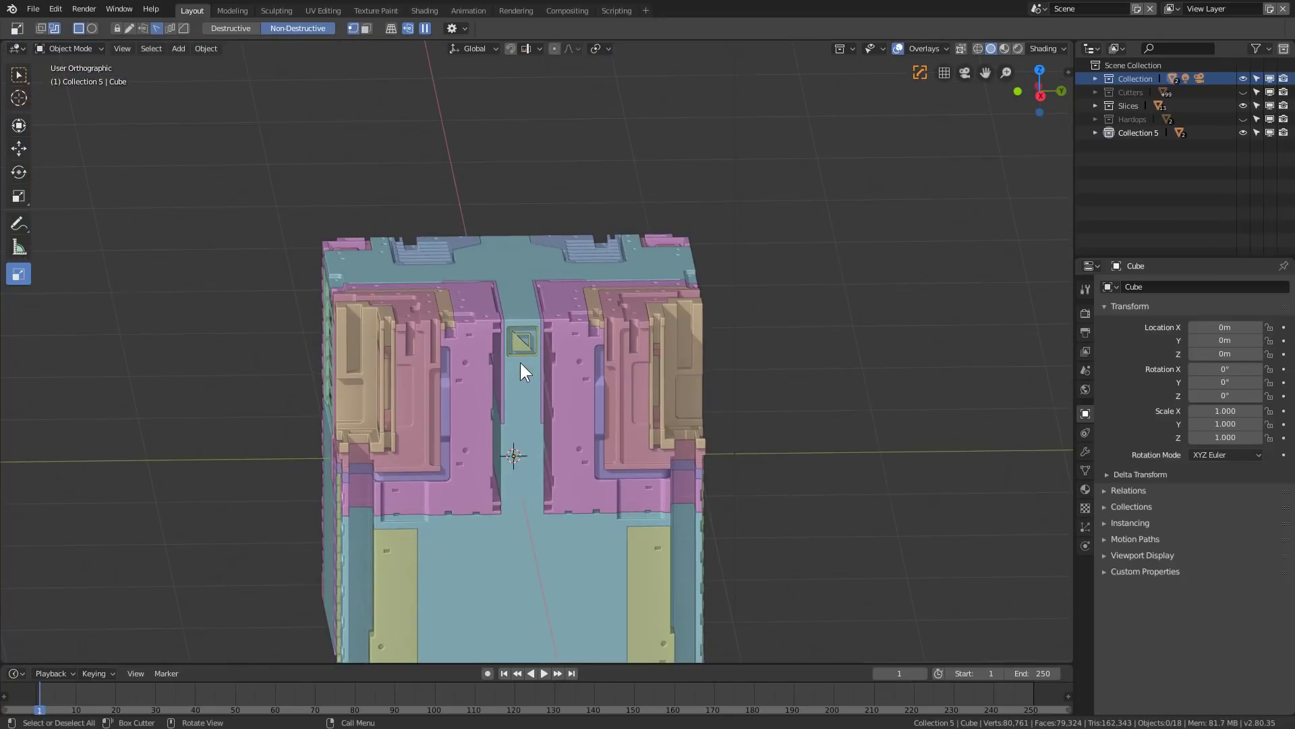
# Step: Switch to the front perspective view and select the purple slice with the horizontal slots below the corner block
pyautogui.press('KP_1')
pyautogui.press('KP_5')
pyautogui.keyDown('shift'); pyautogui.moveTo(512, 467); pyautogui.dragTo(567, 232, button='middle'); pyautogui.keyUp('shift')
pyautogui.scroll(3, 569, 270)
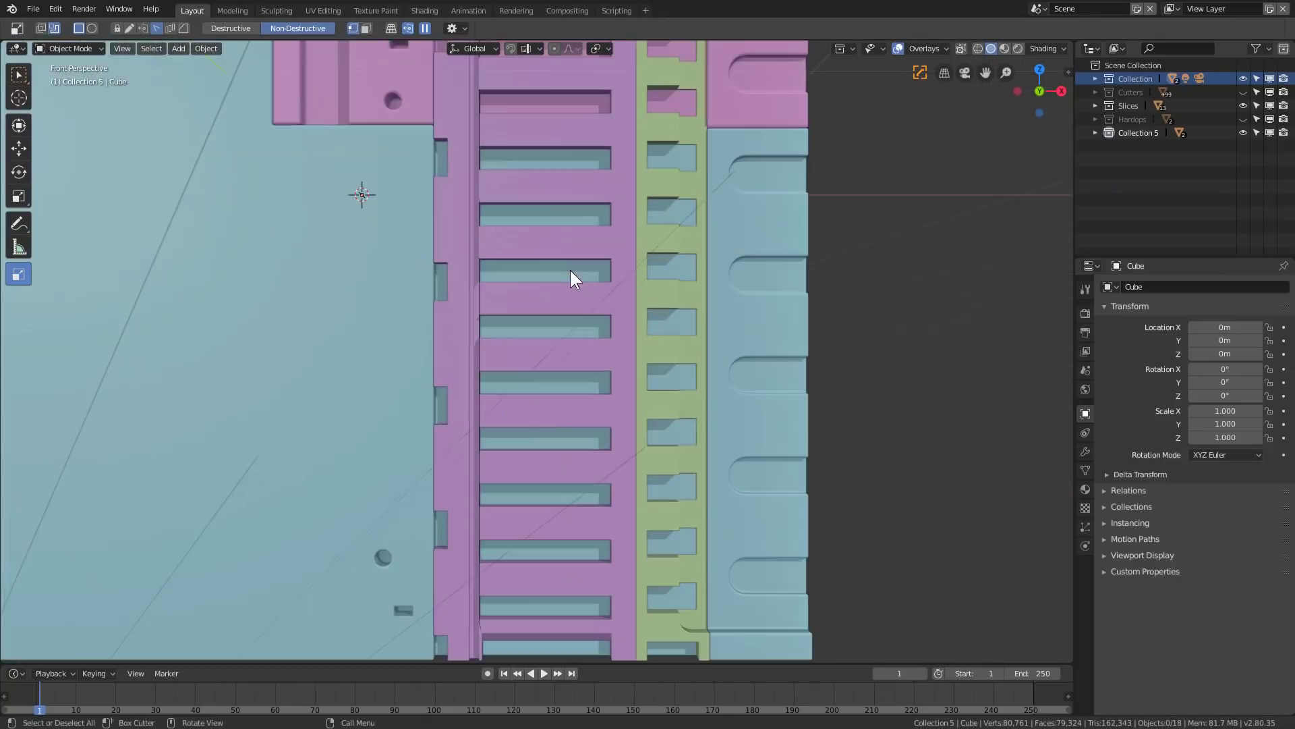
pyautogui.keyDown('shift'); pyautogui.moveTo(594, 186); pyautogui.dragTo(594, 379, button='middle'); pyautogui.keyUp('shift')
pyautogui.scroll(2, 532, 422)
pyautogui.scroll(-1, 530, 421)
pyautogui.click(505, 398)
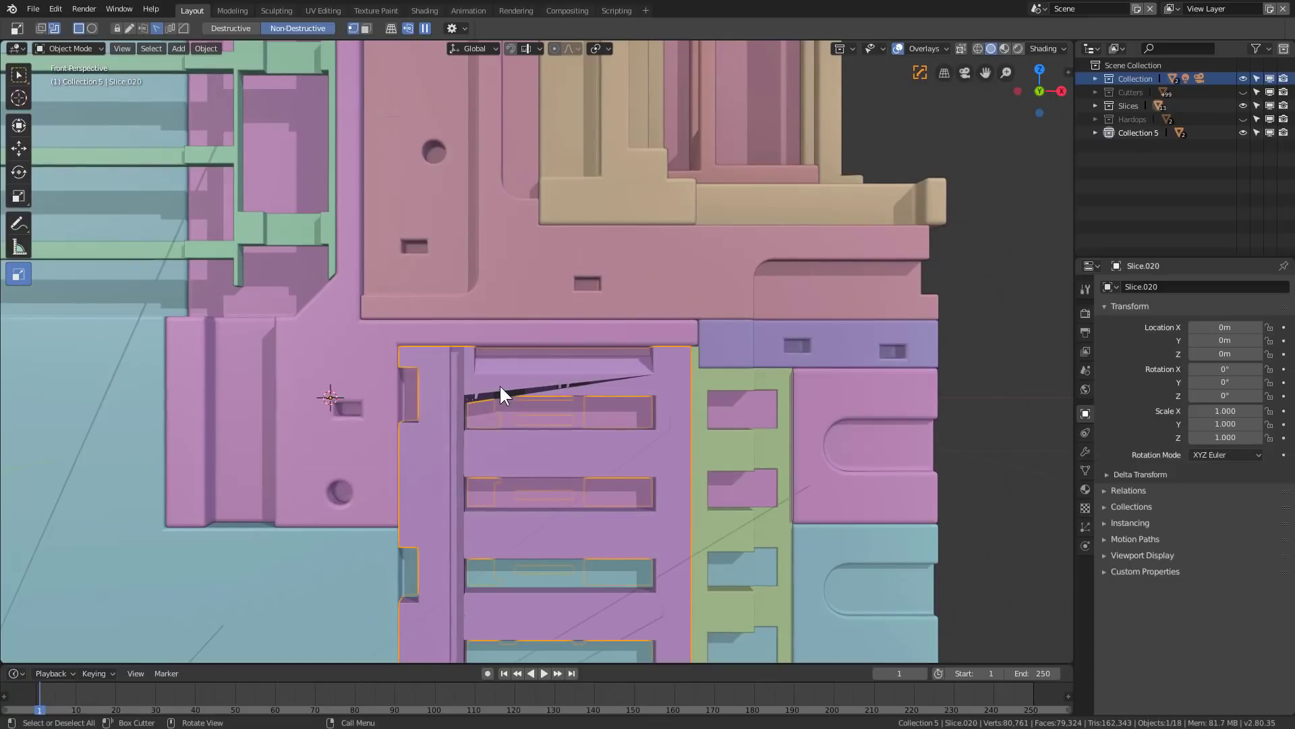
# Step: Try adjusting the slotted slice's bevel width towards zero to remove the shading artifact above its first slot
pyautogui.press('q')
pyautogui.click(503, 394)
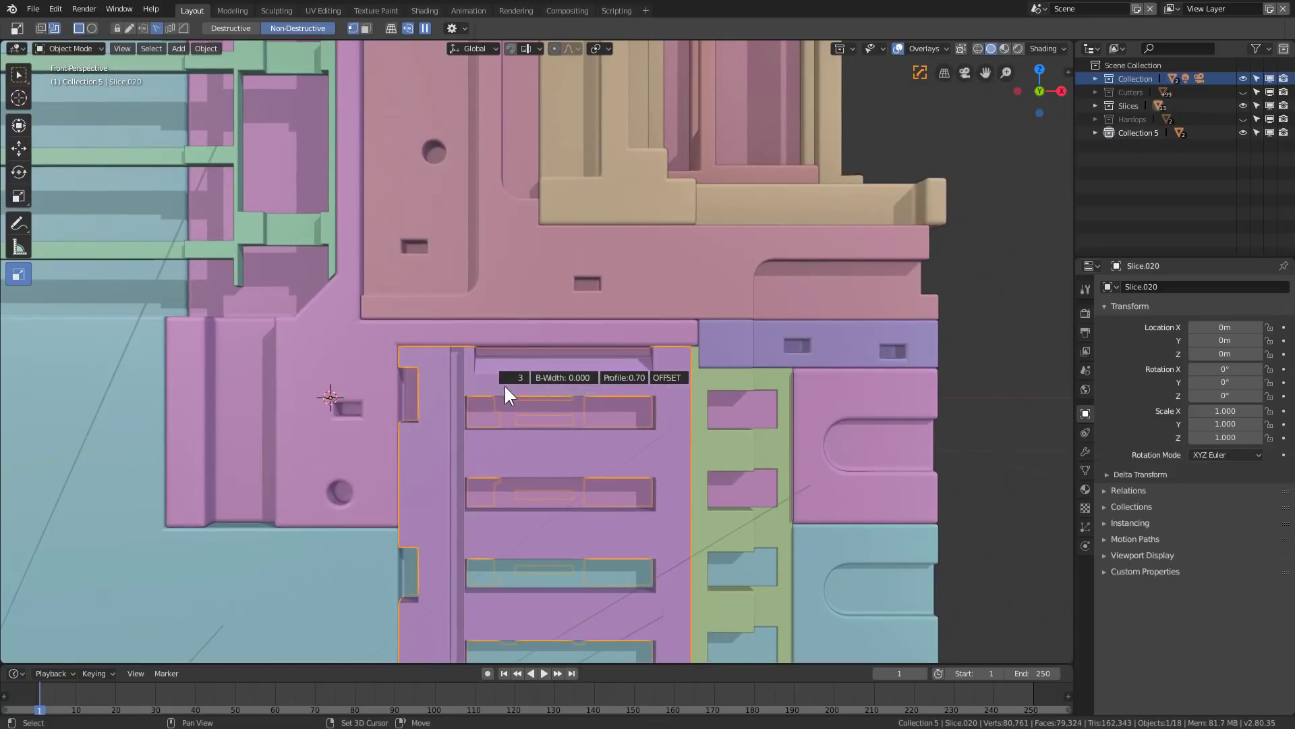
pyautogui.click(508, 391)
pyautogui.scroll(3, 506, 404)
pyautogui.scroll(-1, 493, 384)
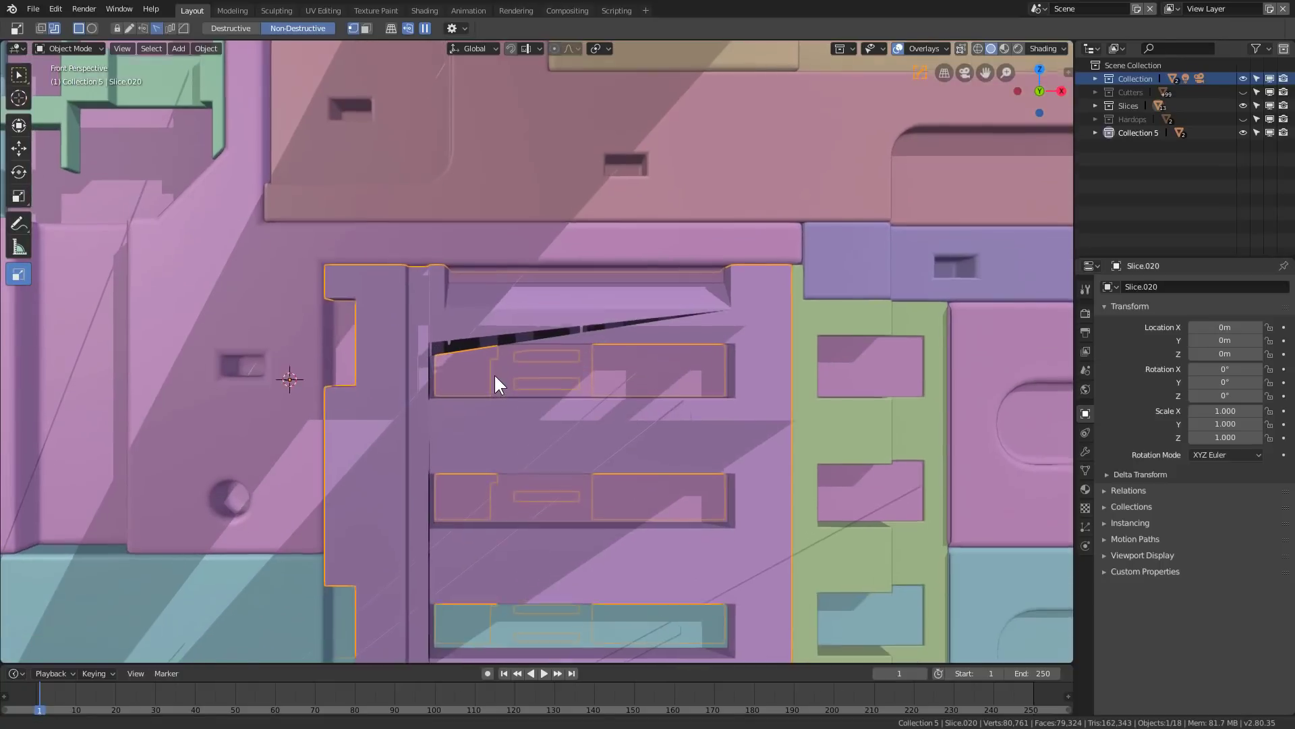
pyautogui.scroll(-2, 495, 375)
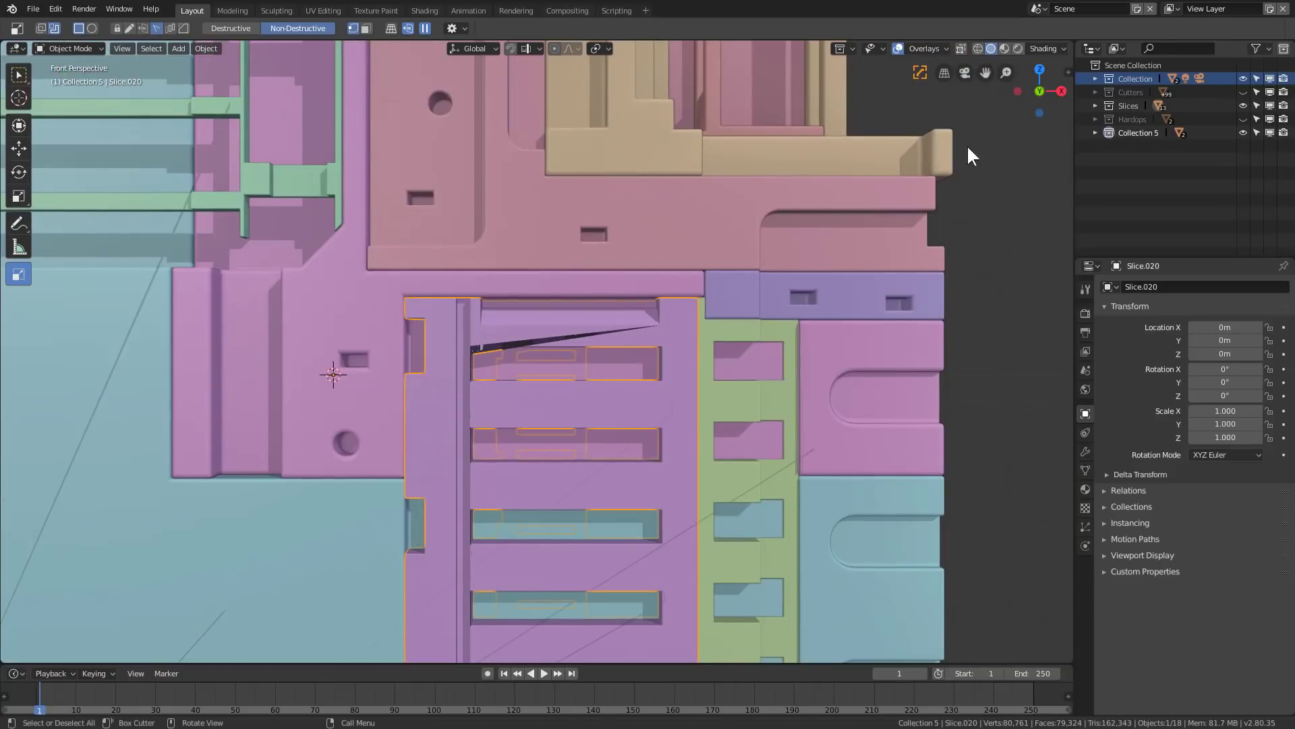
# Step: Show the Cutters collection, expand it, and enable its disabled cutters in the viewport
pyautogui.click(1242, 91)
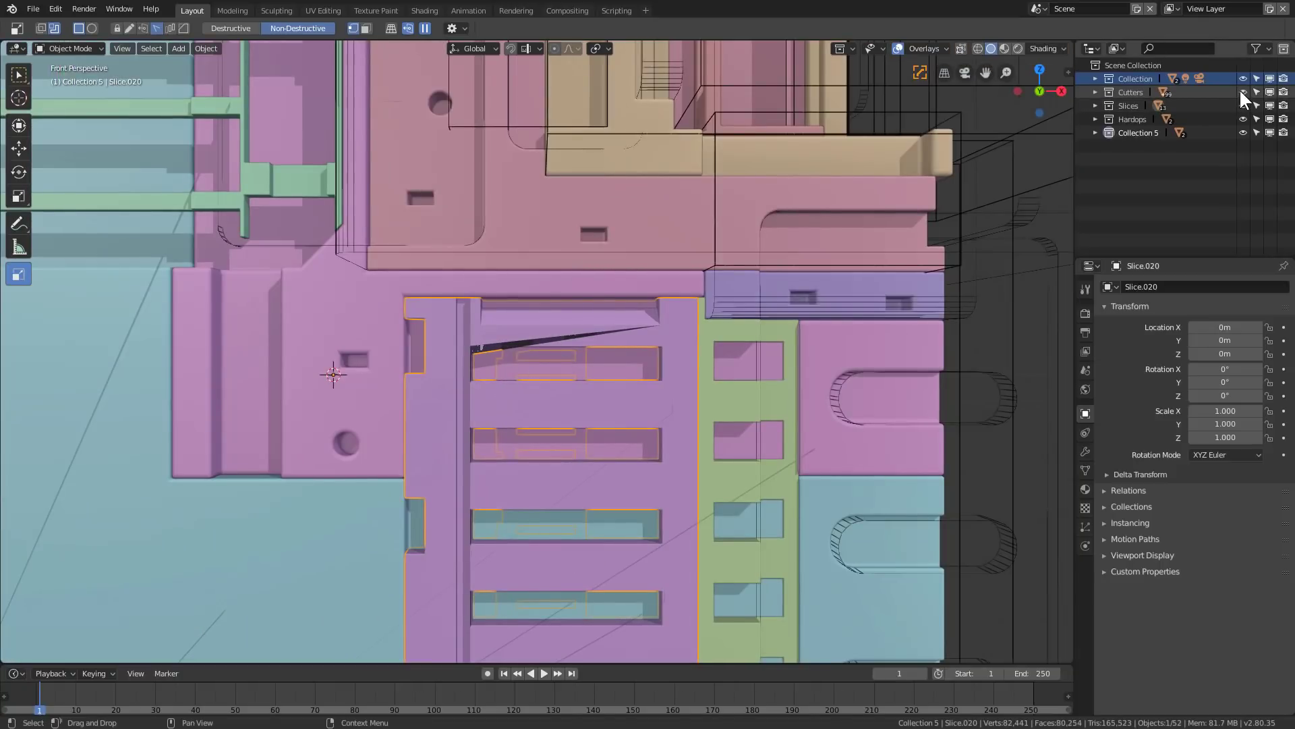
pyautogui.click(1095, 92)
pyautogui.scroll(-8, 1151, 172)
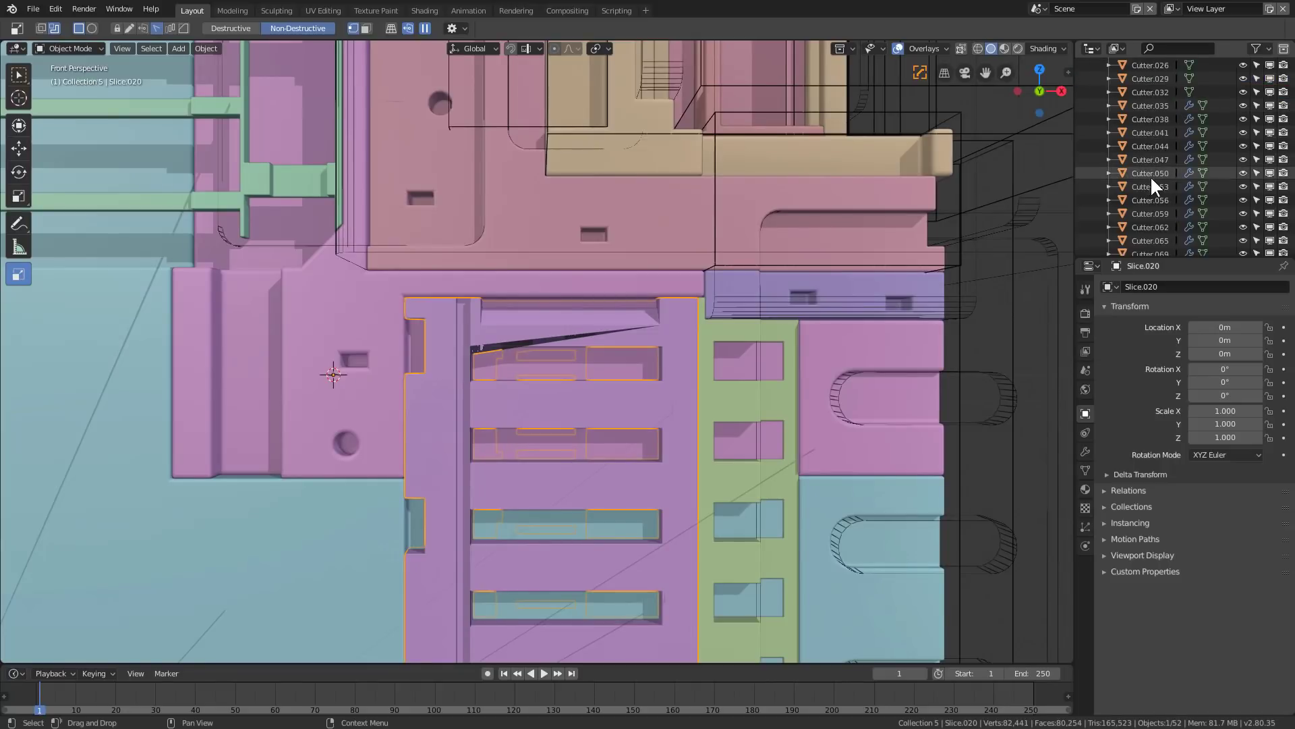
pyautogui.moveTo(1272, 164); pyautogui.dragTo(1274, 254)
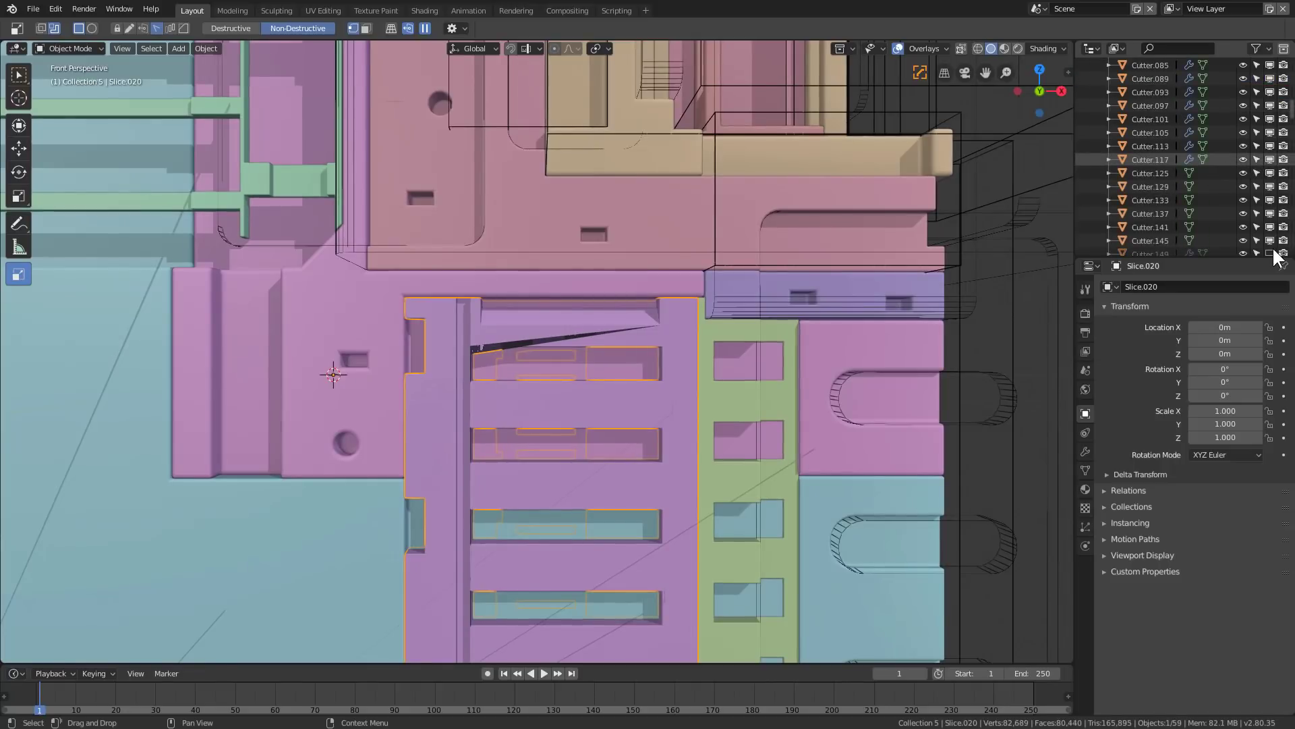
pyautogui.scroll(-5, 1268, 202)
pyautogui.moveTo(1268, 79); pyautogui.dragTo(1274, 255)
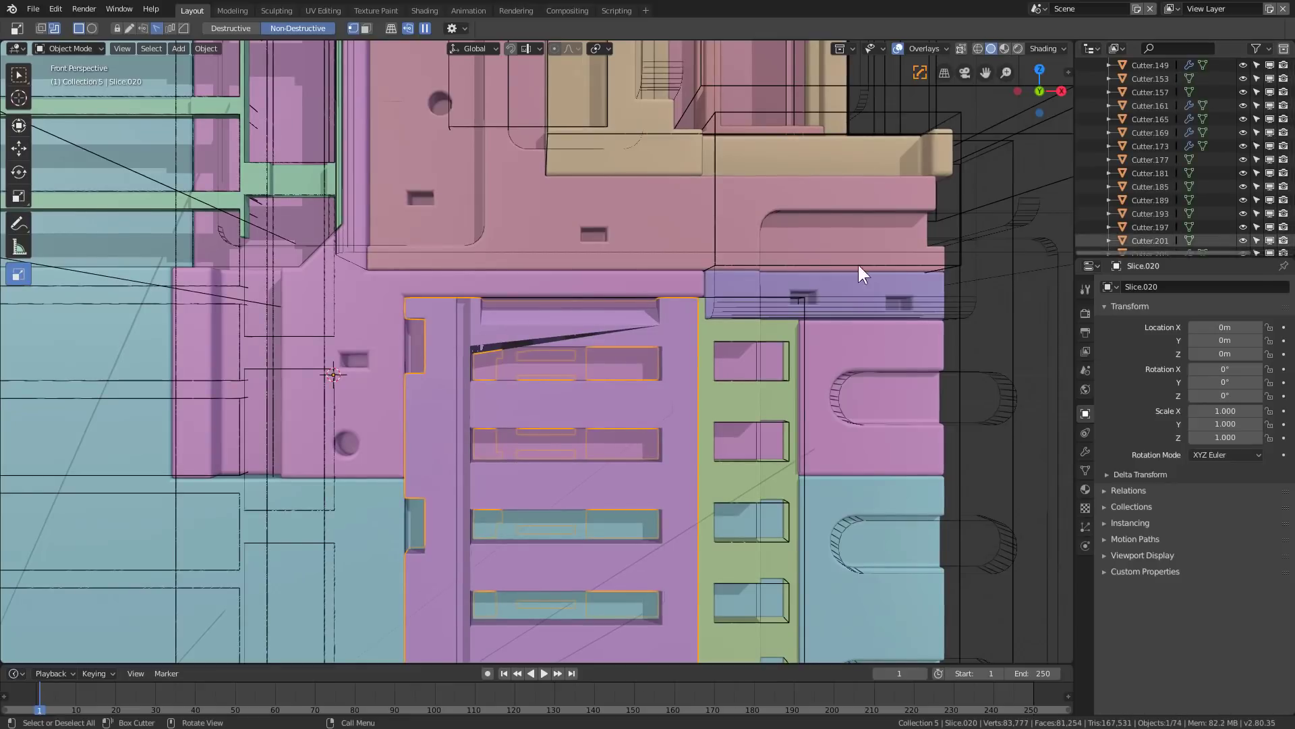
# Step: Go through the slotted slice's Booleans with Bool Scroll and select the cutter that makes its horizontal slots
pyautogui.press('q')
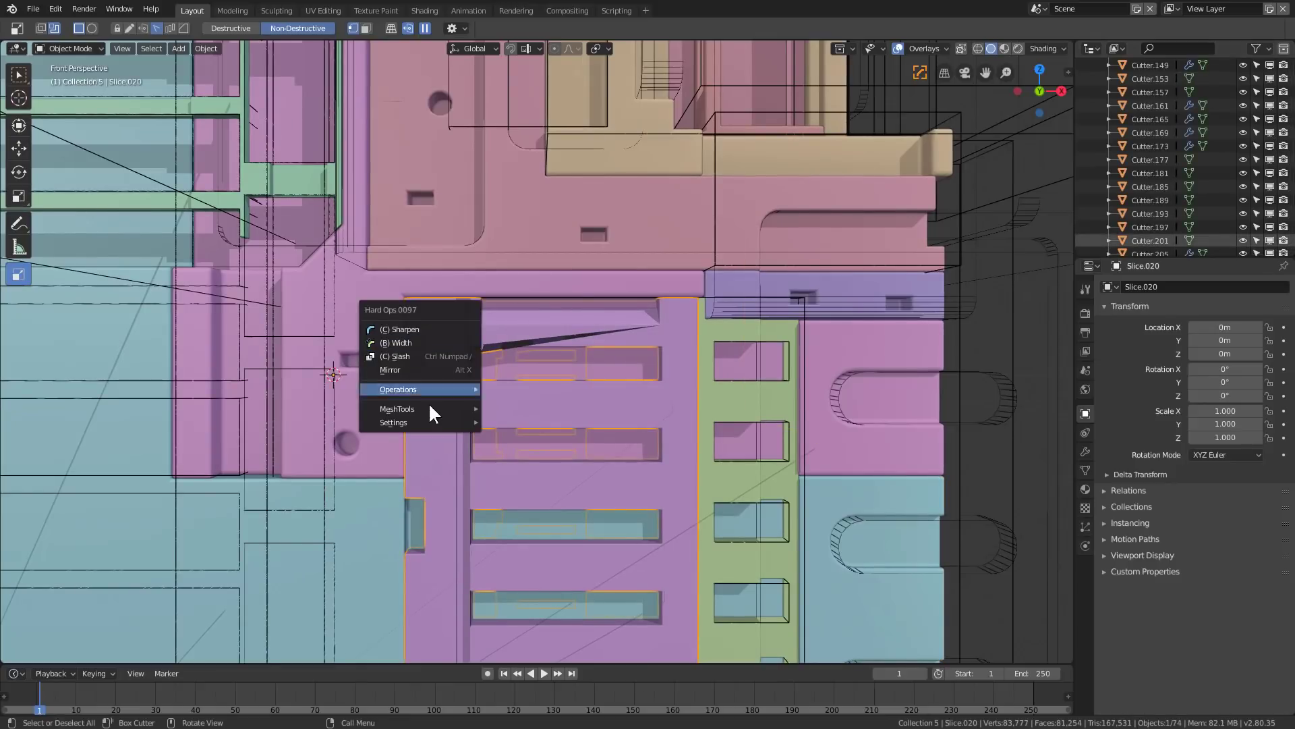
pyautogui.moveTo(438, 388)
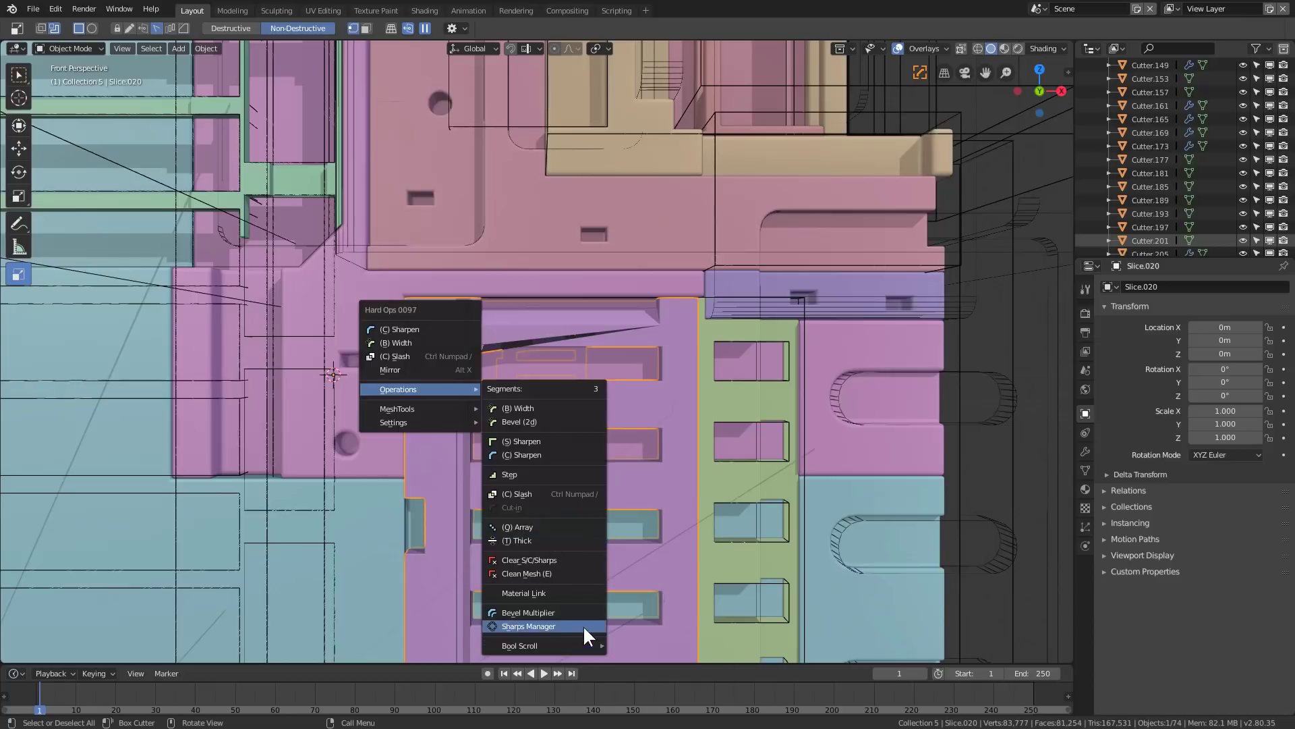
pyautogui.moveTo(596, 646)
pyautogui.click(652, 674)
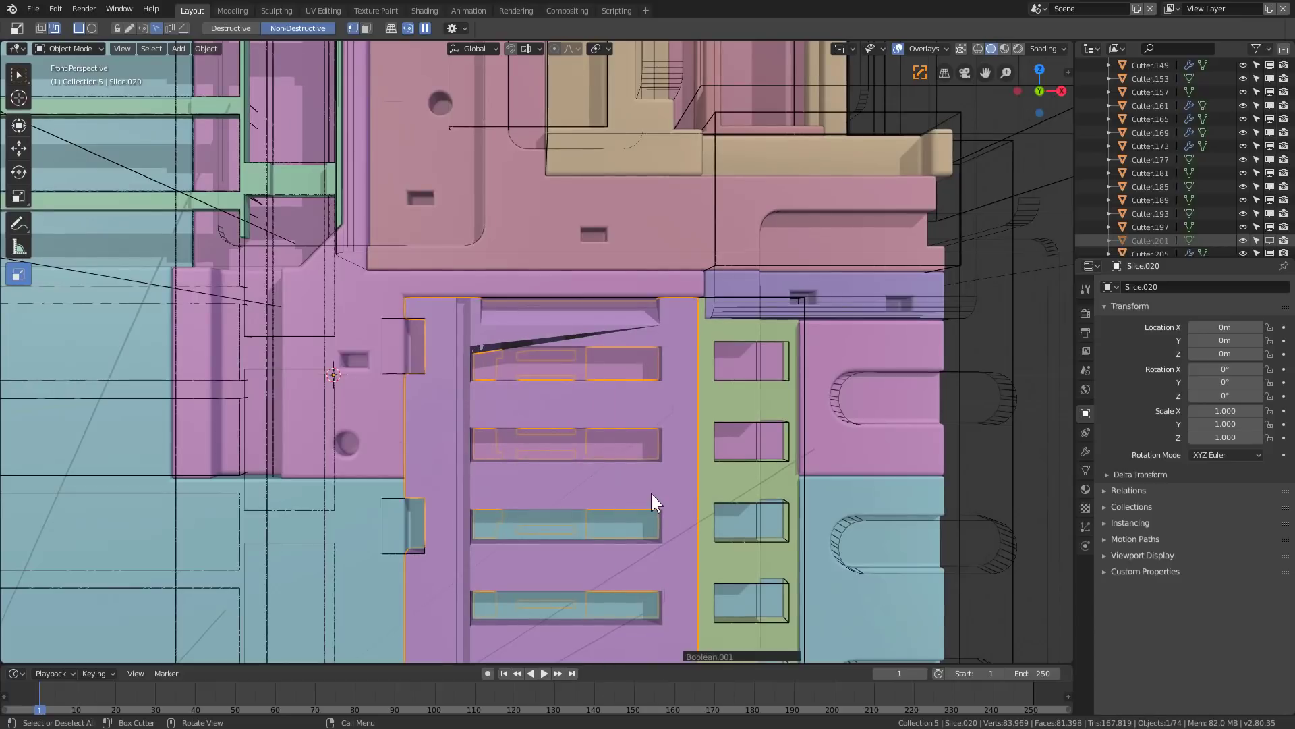
pyautogui.scroll(-3, 652, 494)
pyautogui.click(652, 493)
# Step: Move the horizontal slot cutter along X to about 0.450 m to clear the artifact on the slotted slice
pyautogui.moveTo(666, 476); pyautogui.dragTo(642, 511, button='middle')
pyautogui.press('KP_Decimal')
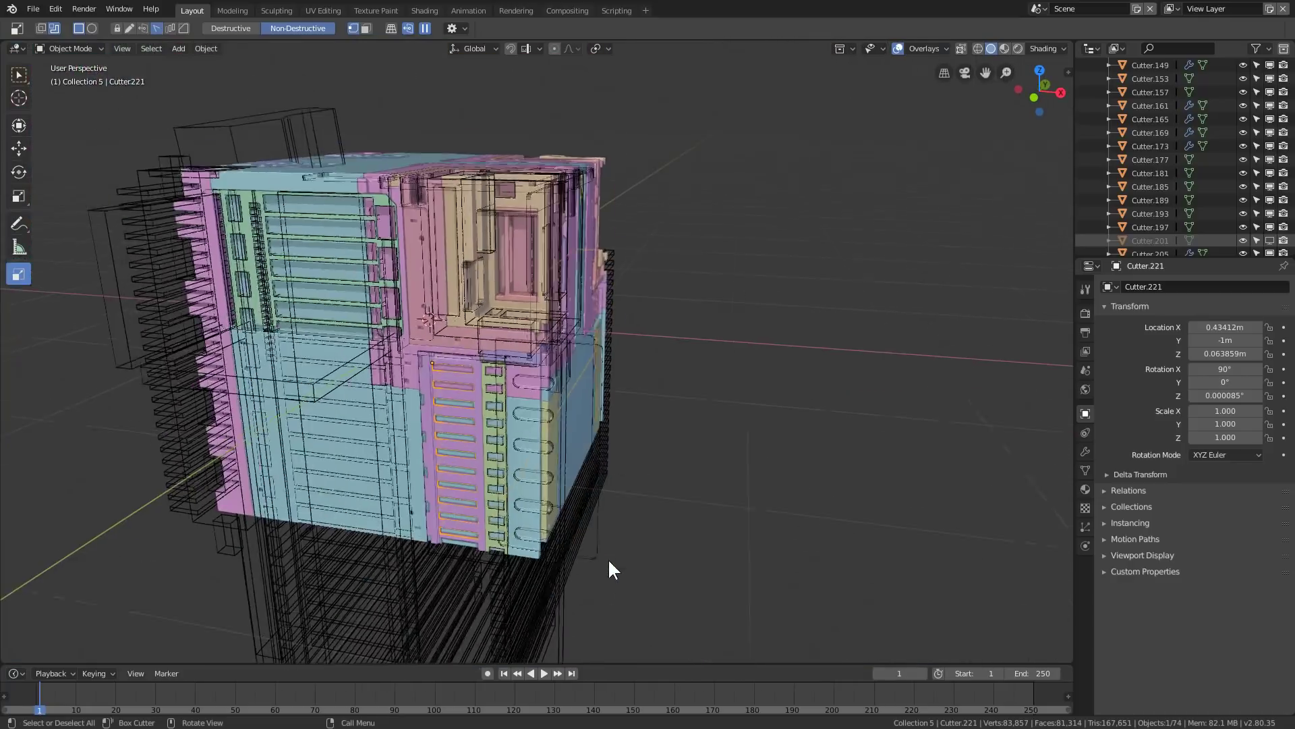
pyautogui.scroll(5, 439, 489)
pyautogui.scroll(2, 500, 476)
pyautogui.scroll(3, 528, 448)
pyautogui.scroll(-3, 528, 448)
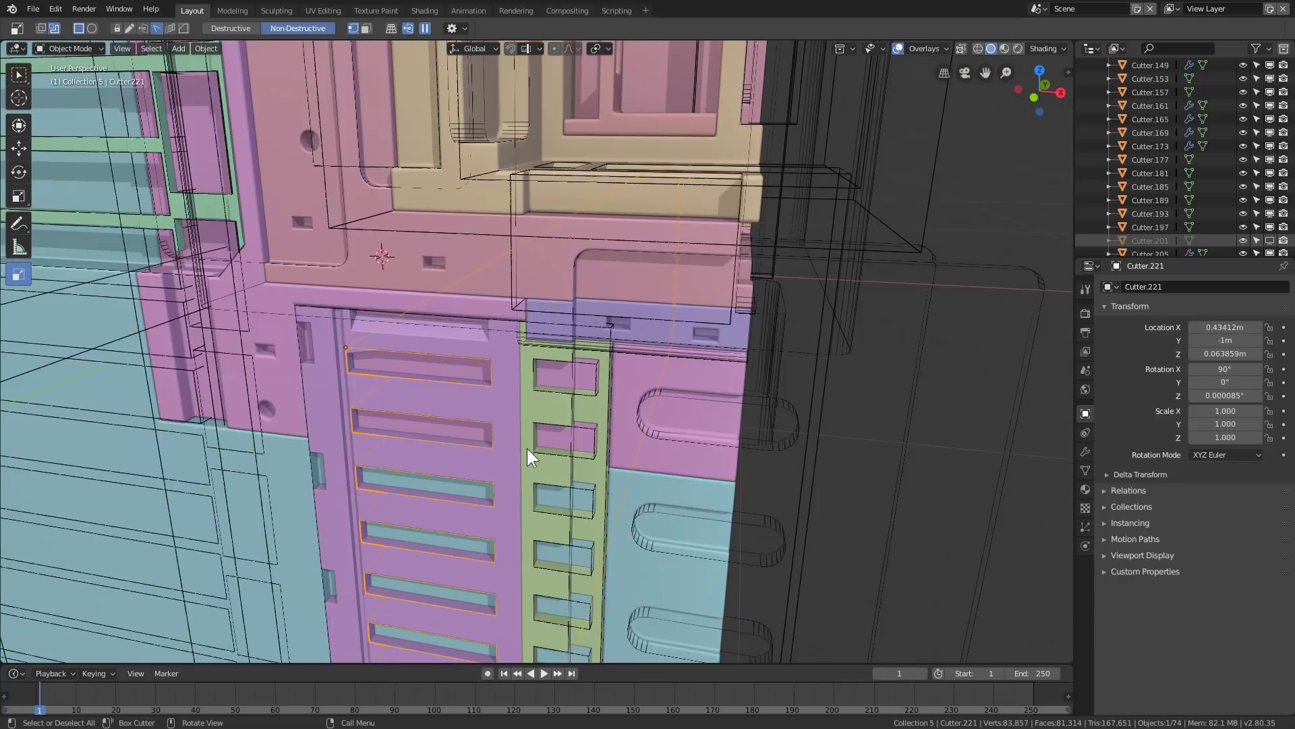
pyautogui.press('g')
pyautogui.click(530, 451)
pyautogui.scroll(-3, 552, 468)
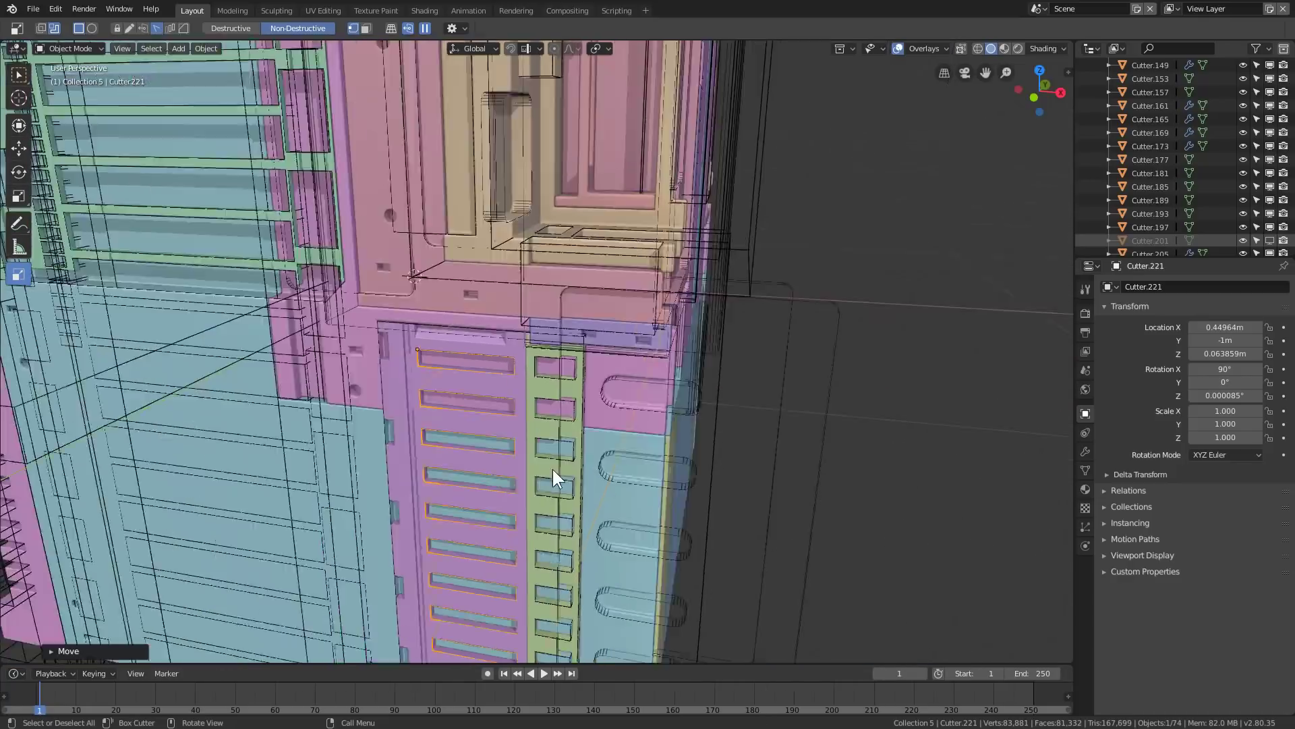
pyautogui.scroll(-3, 556, 472)
pyautogui.moveTo(645, 415); pyautogui.dragTo(682, 398, button='middle')
pyautogui.scroll(10, 1258, 106)
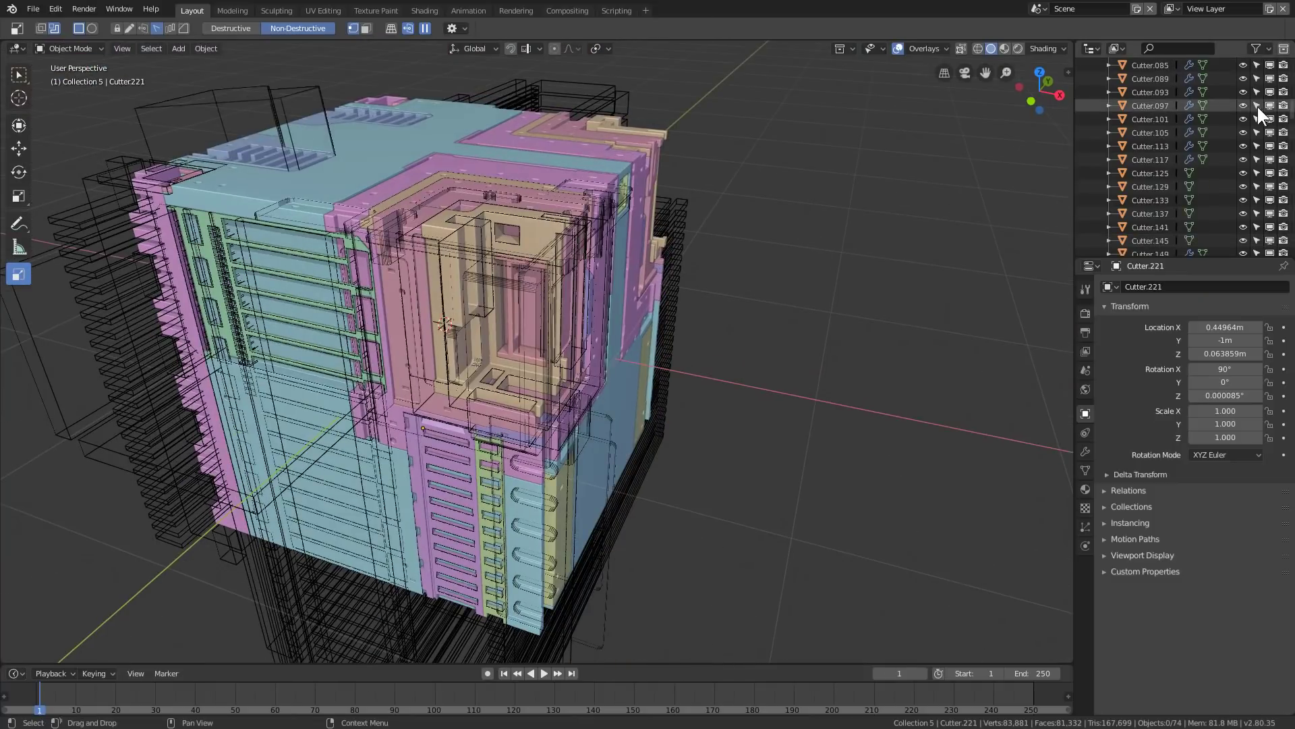
# Step: Collapse and hide the Cutters collection, hide the Hardops collection, and switch the viewport to LookDev shading with nothing selected
pyautogui.scroll(3, 1260, 88)
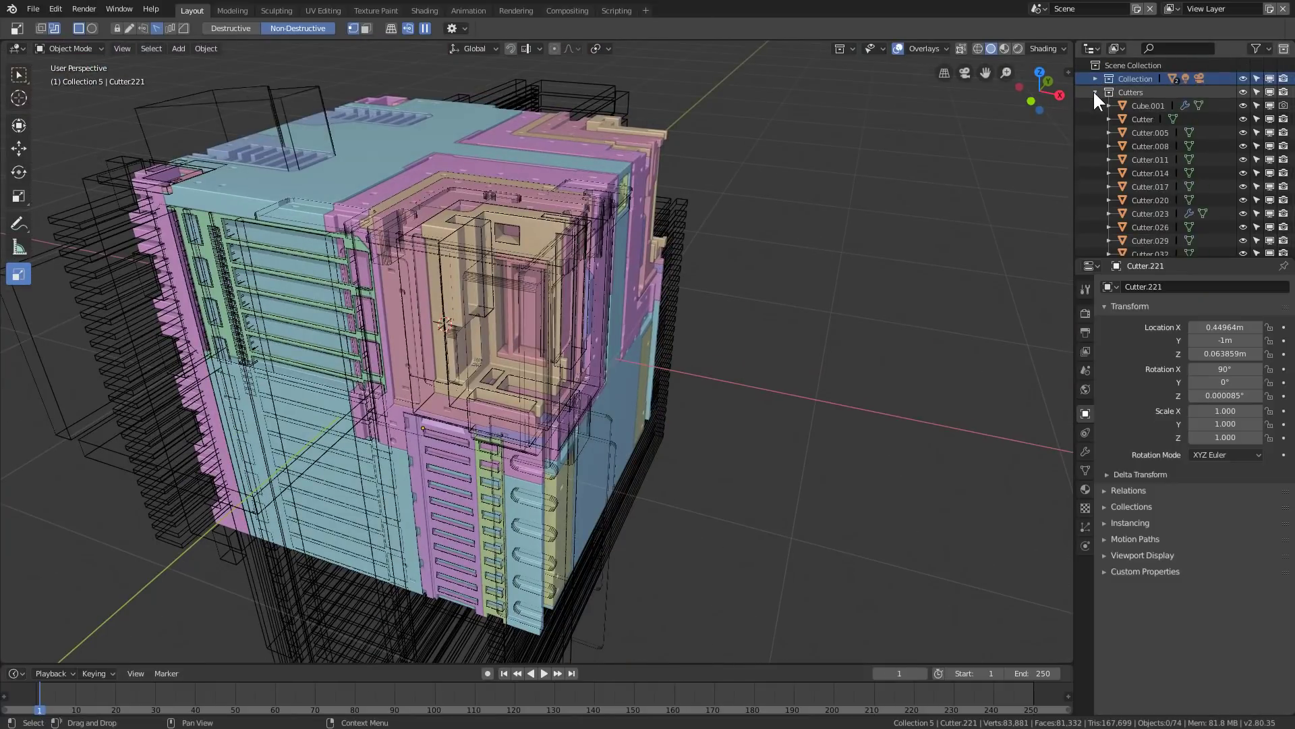
pyautogui.click(1095, 92)
pyautogui.click(1243, 91)
pyautogui.click(1244, 120)
pyautogui.moveTo(572, 330); pyautogui.dragTo(603, 352, button='middle')
pyautogui.press('a')
pyautogui.hotkey('alt', 'a')
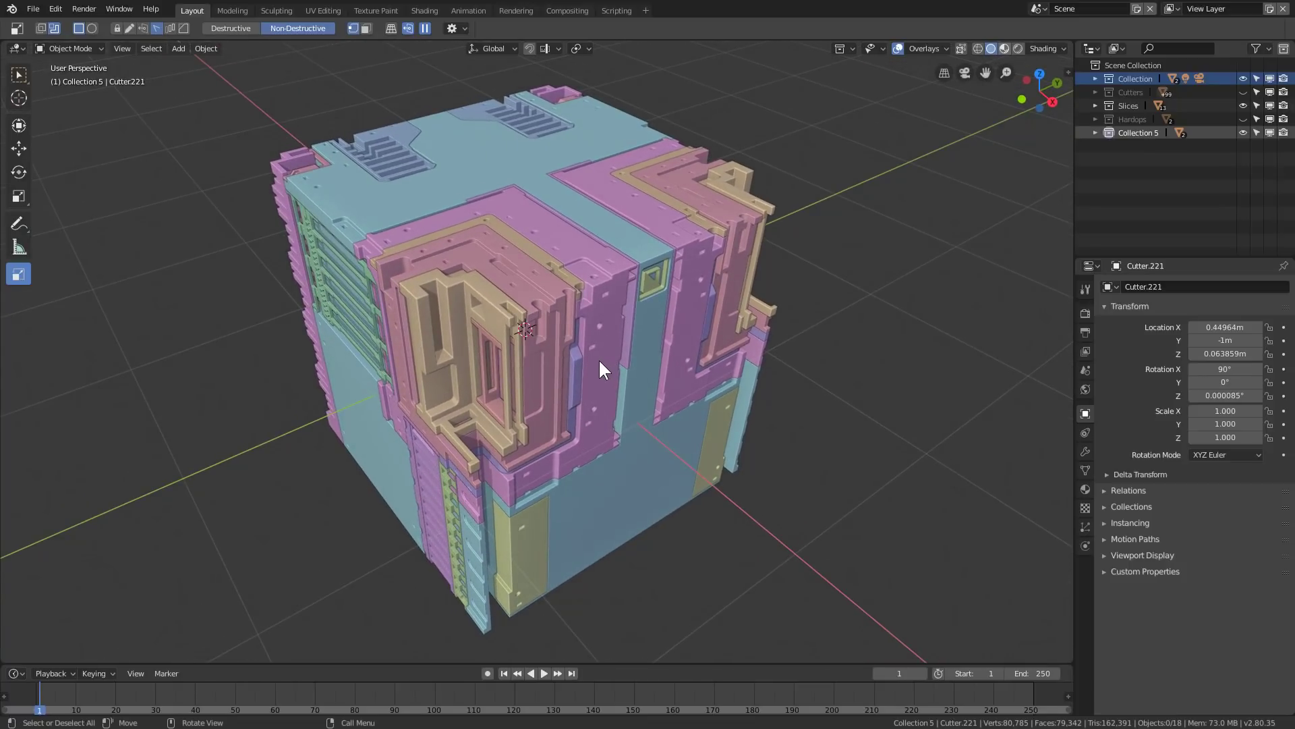
pyautogui.press('z')
pyautogui.moveTo(599, 361); pyautogui.dragTo(607, 365, button='middle')
# Step: Save the scene as bc_77_cuts2_1.blend in the current folder
pyautogui.hotkey('ctrl', 's')
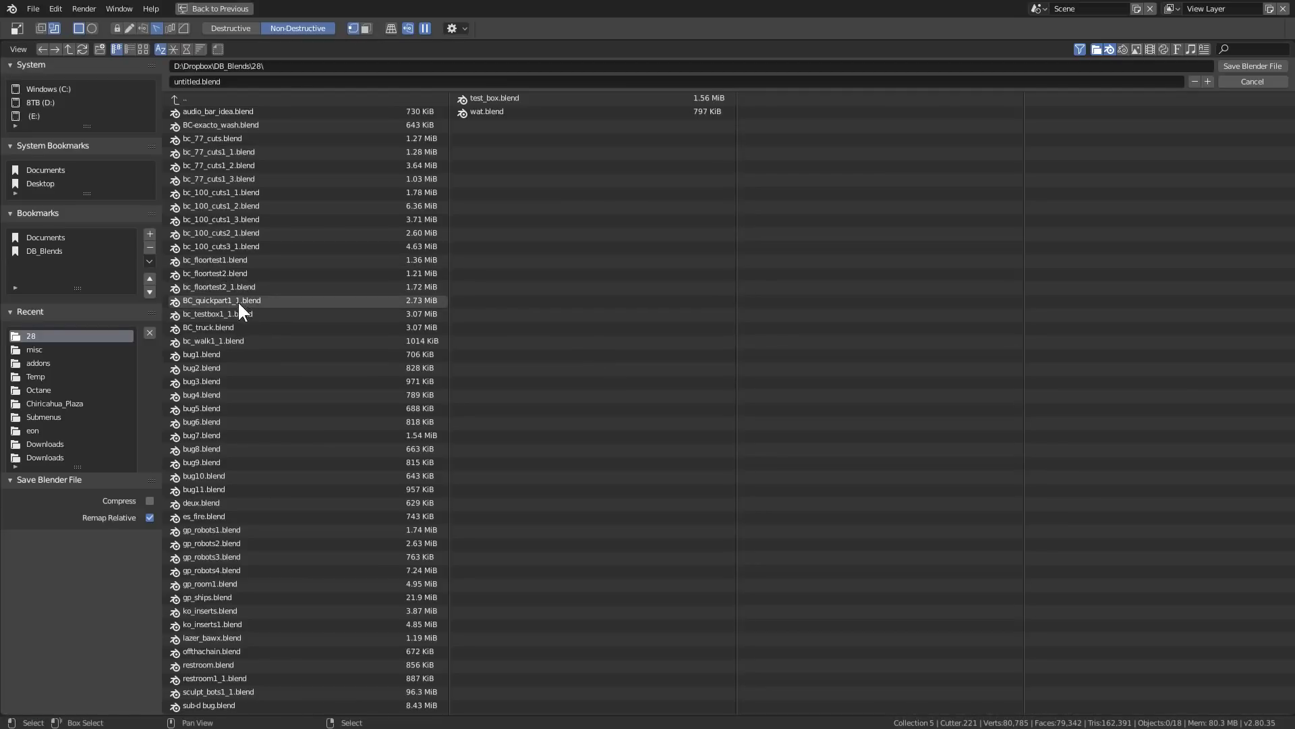
pyautogui.click(225, 179)
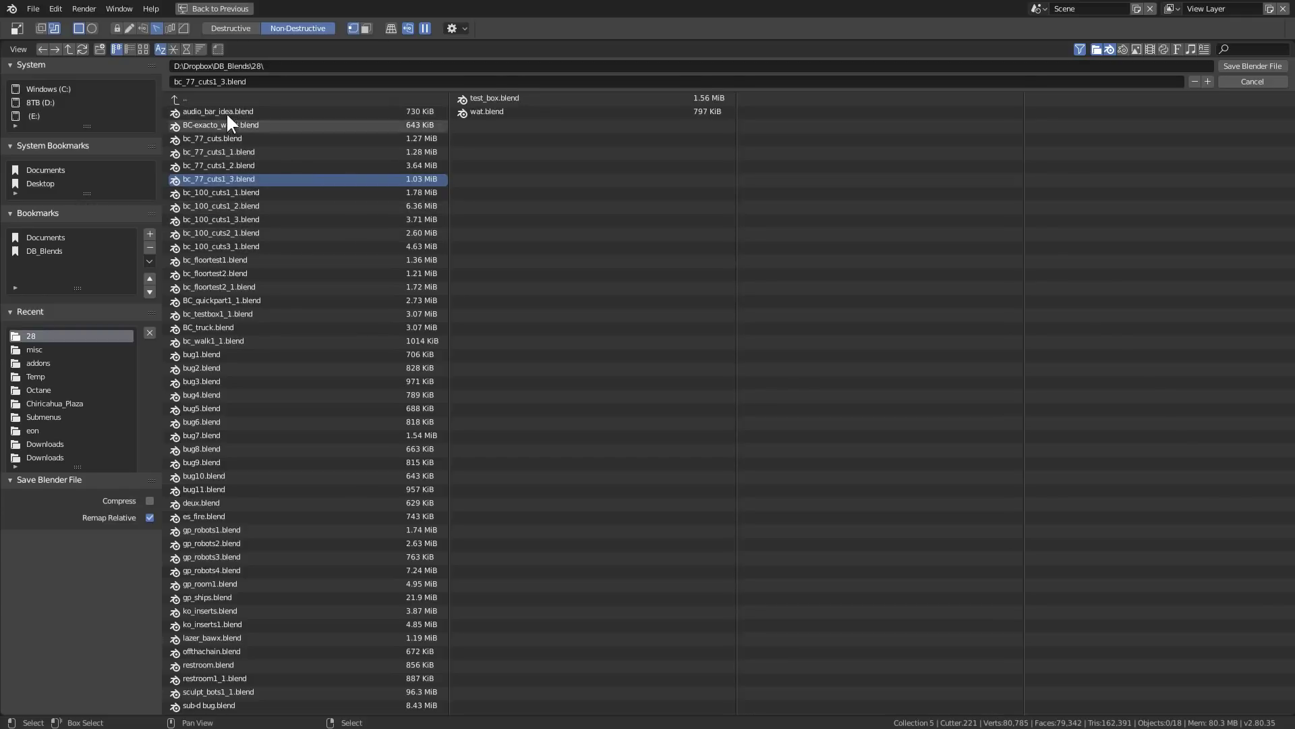
pyautogui.click(229, 82)
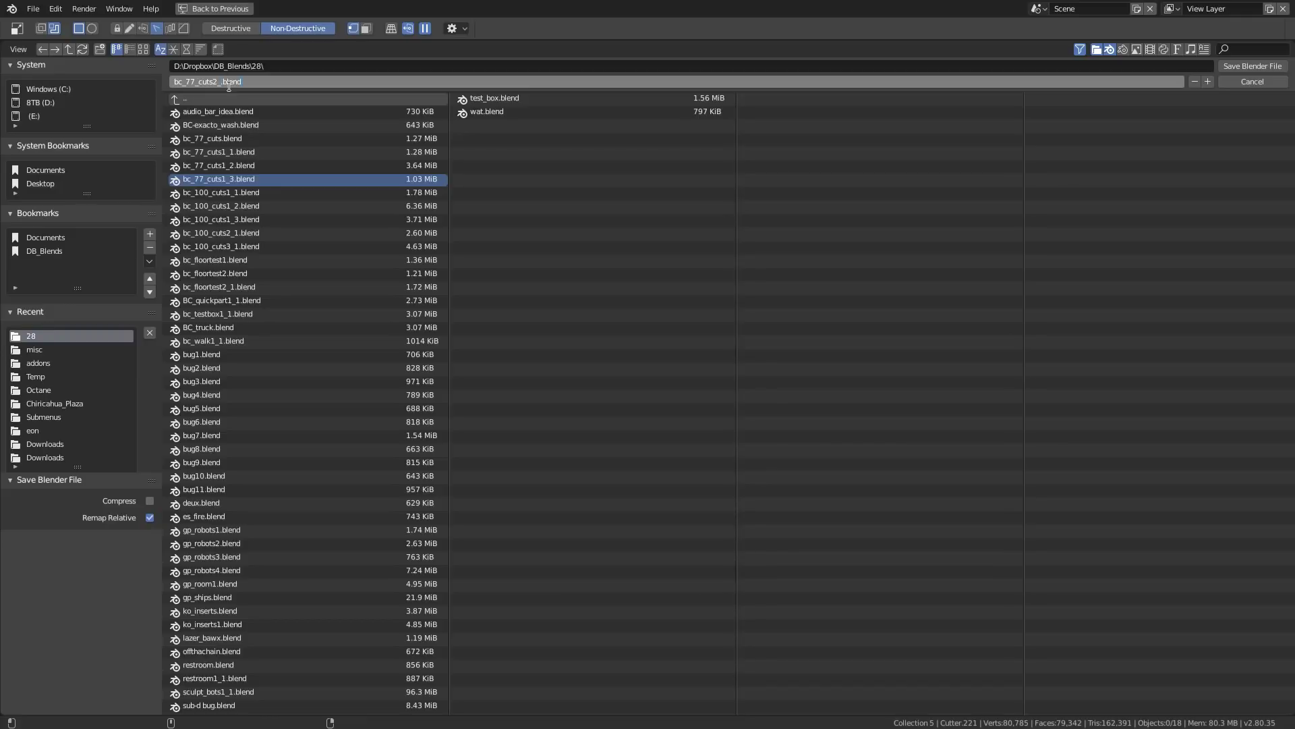
pyautogui.press('Return')
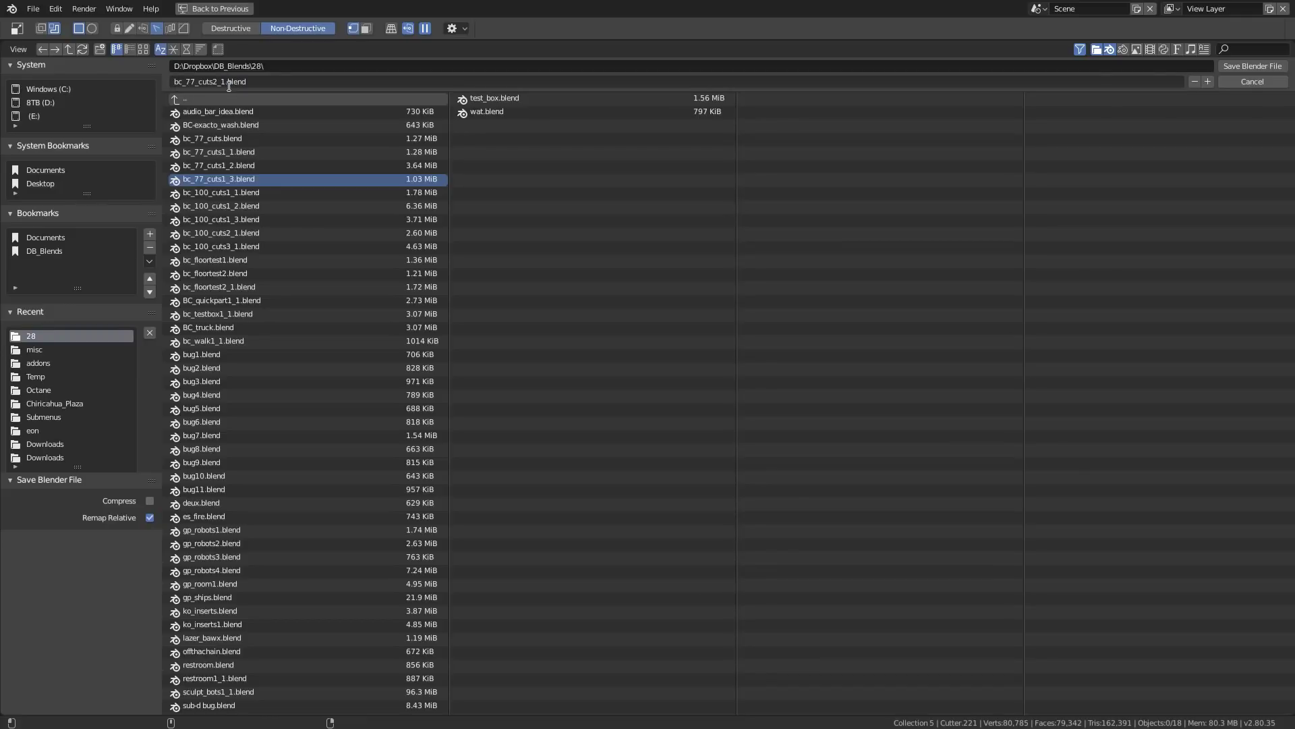
# Step: In the top slice's mesh, move the vertex beside the small rectangular hole along Y away from the hole to clear the shading artifact
pyautogui.moveTo(645, 370); pyautogui.dragTo(628, 395, button='middle')
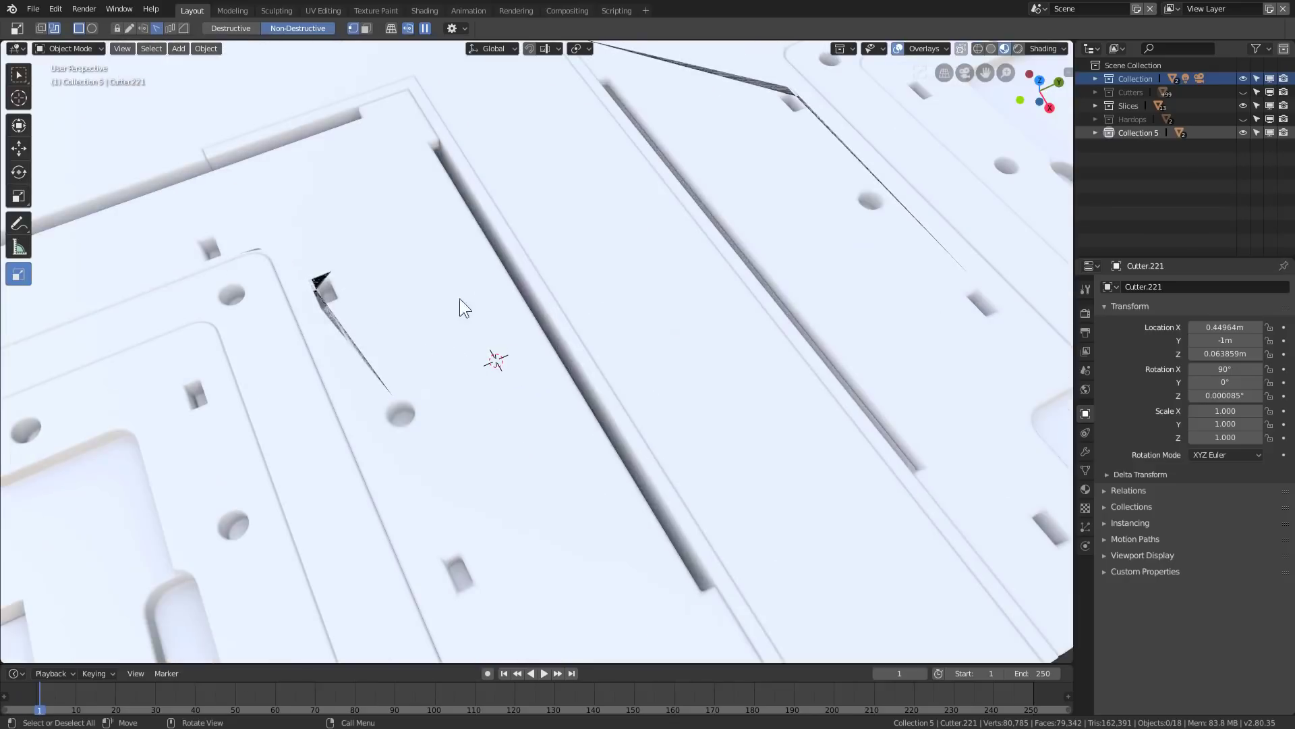
pyautogui.click(428, 318)
pyautogui.press('Tab')
pyautogui.scroll(2, 419, 317)
pyautogui.keyDown('shift'); pyautogui.moveTo(418, 317); pyautogui.dragTo(442, 329, button='middle'); pyautogui.keyUp('shift')
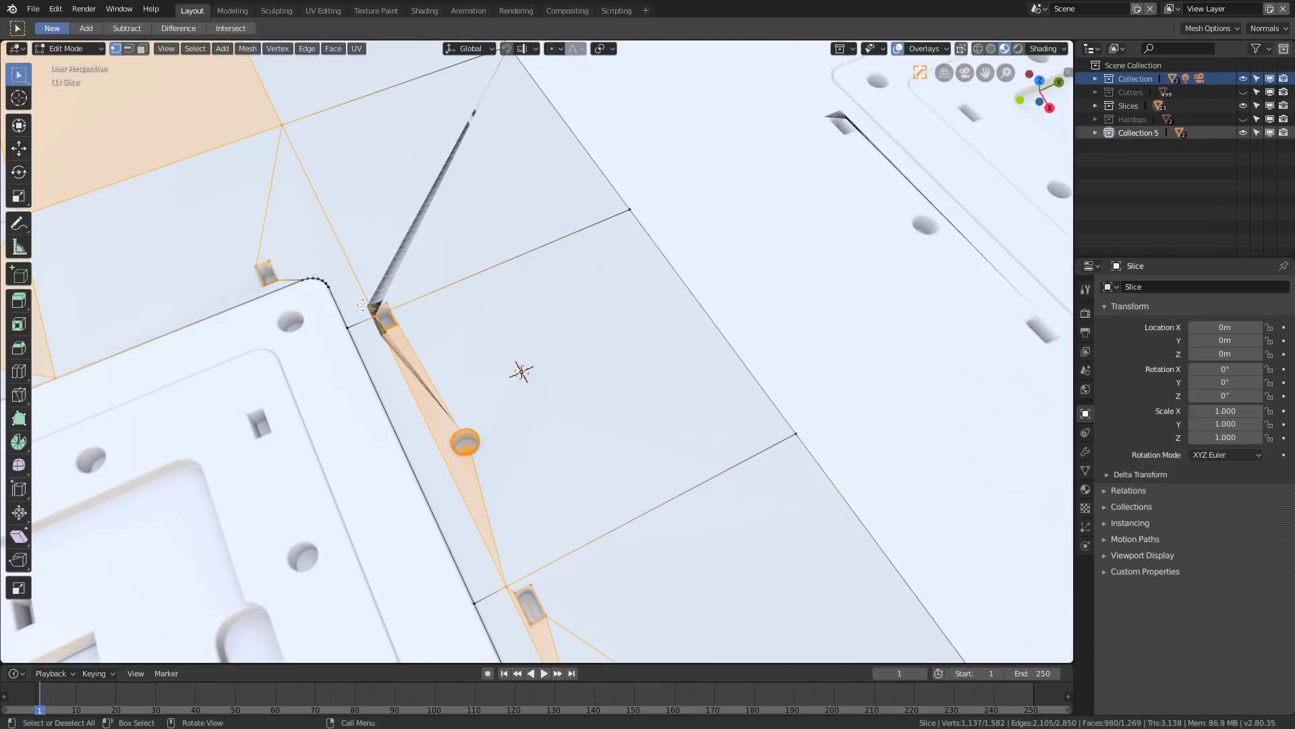
pyautogui.click(449, 332)
pyautogui.press('g')
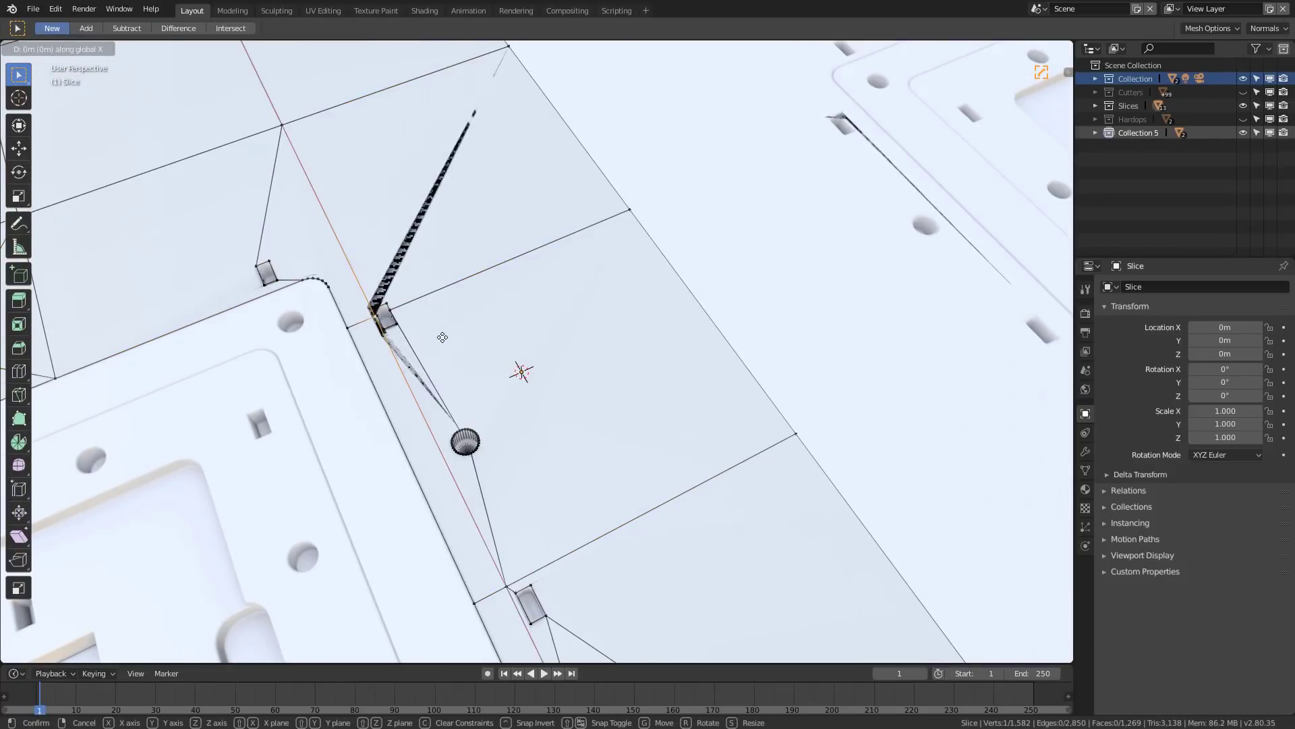
pyautogui.press('y')
pyautogui.click(440, 339)
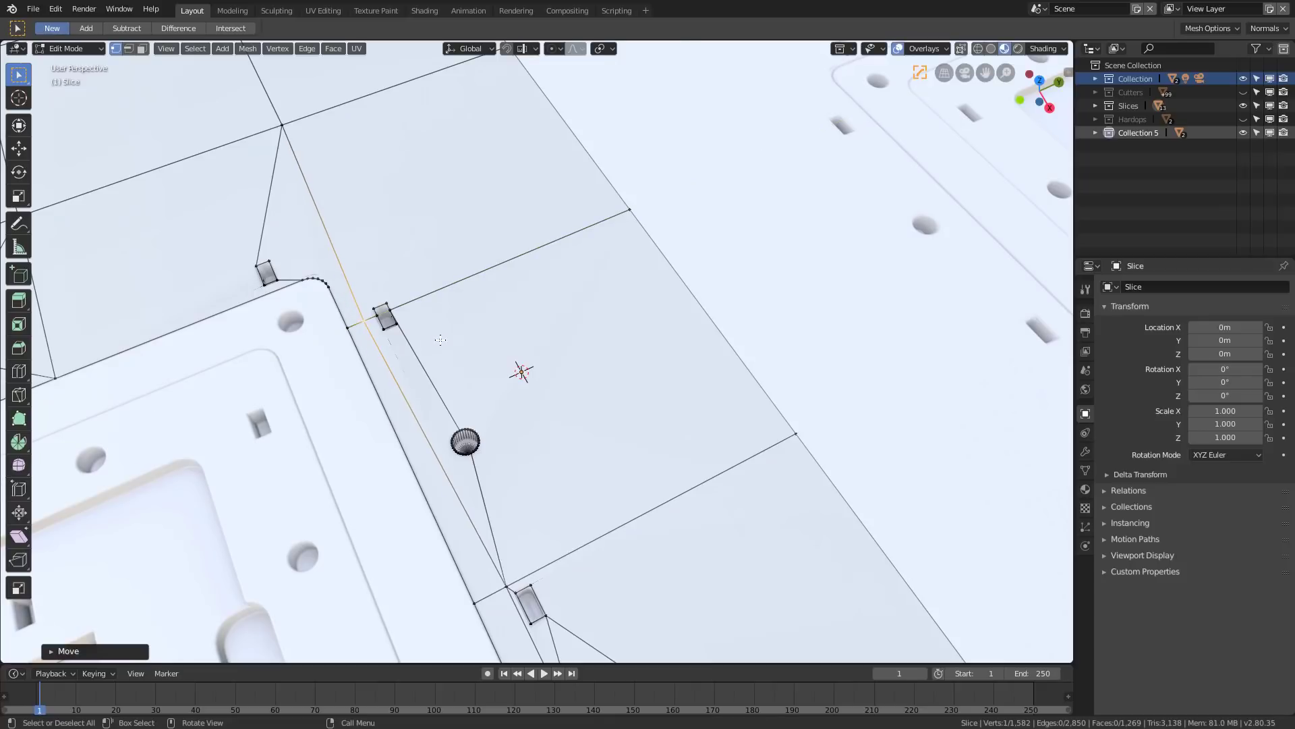
pyautogui.press('Tab')
pyautogui.press('Tab')
pyautogui.scroll(3, 450, 338)
pyautogui.scroll(-3, 333, 305)
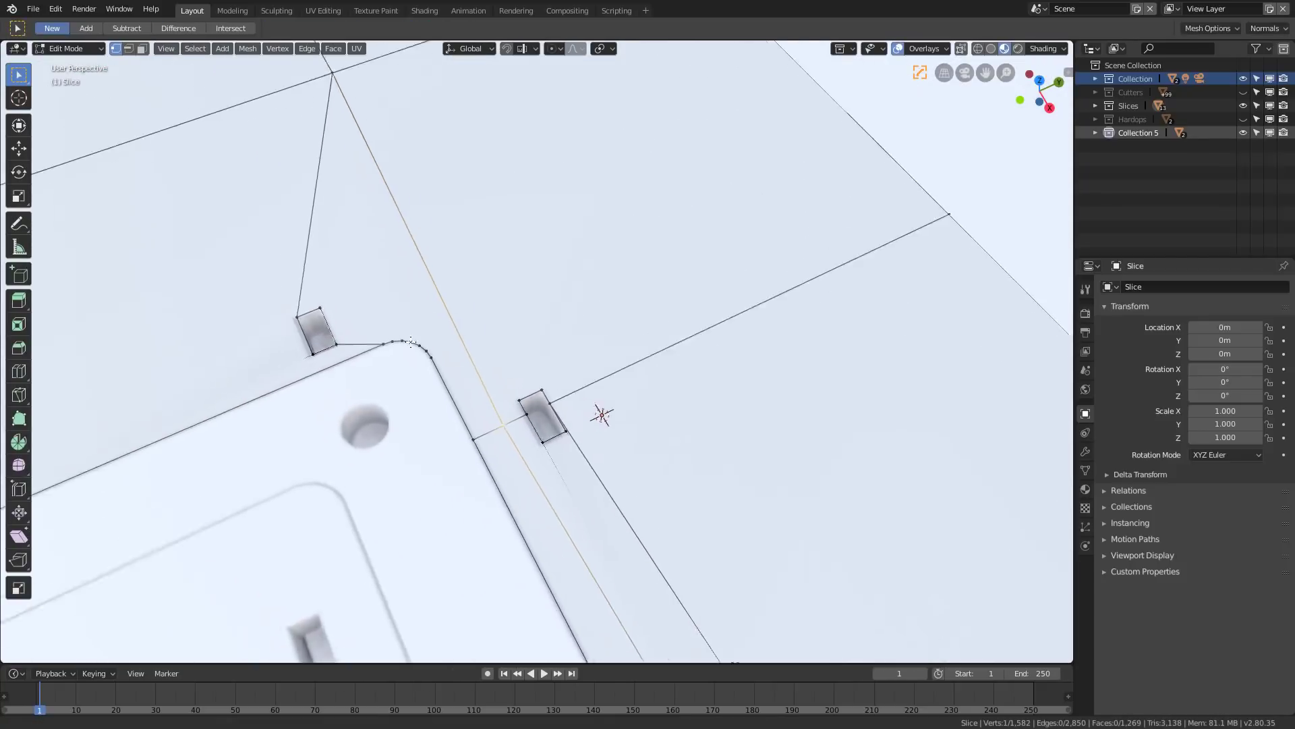
pyautogui.scroll(4, 602, 414)
pyautogui.scroll(-1, 410, 331)
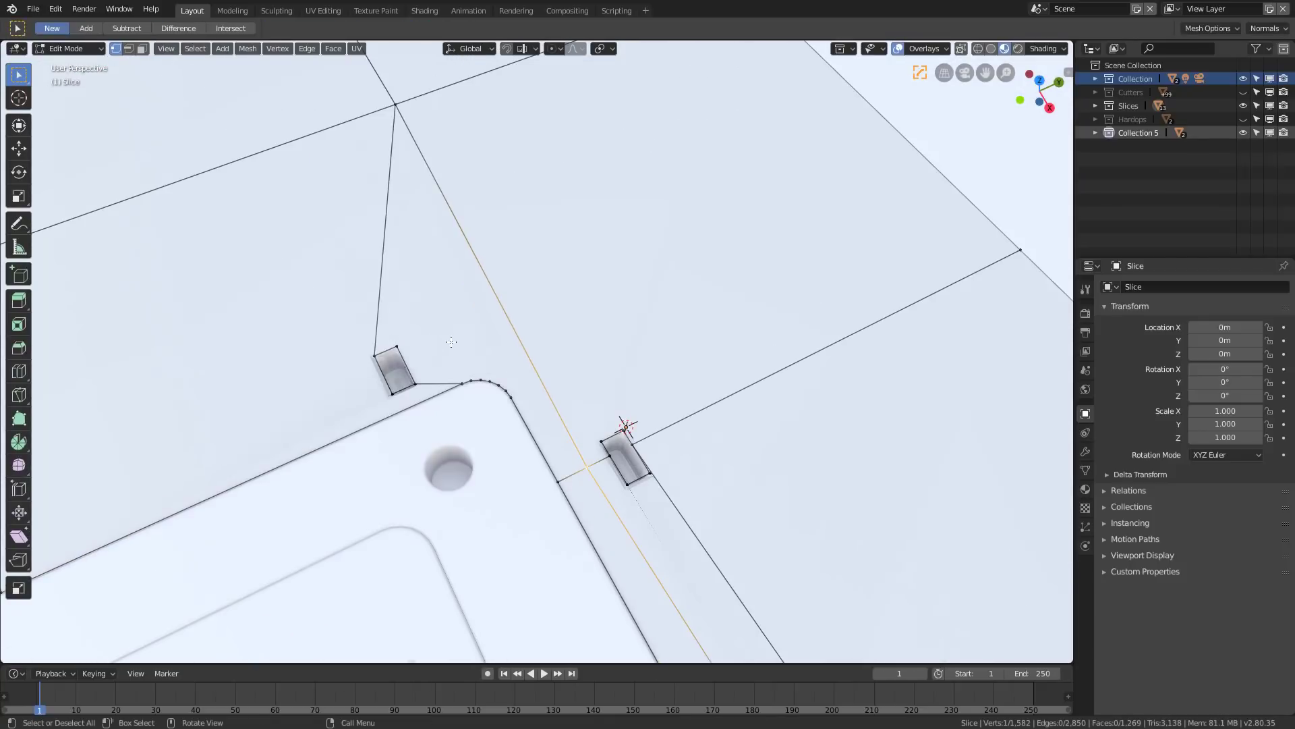
# Step: In top view, knife-cut edges from the nearby grid edge through the rectangular hole by the rounded corner to the recessed panel's side
pyautogui.press('KP_7')
pyautogui.scroll(-8, 708, 347)
pyautogui.scroll(6, 767, 456)
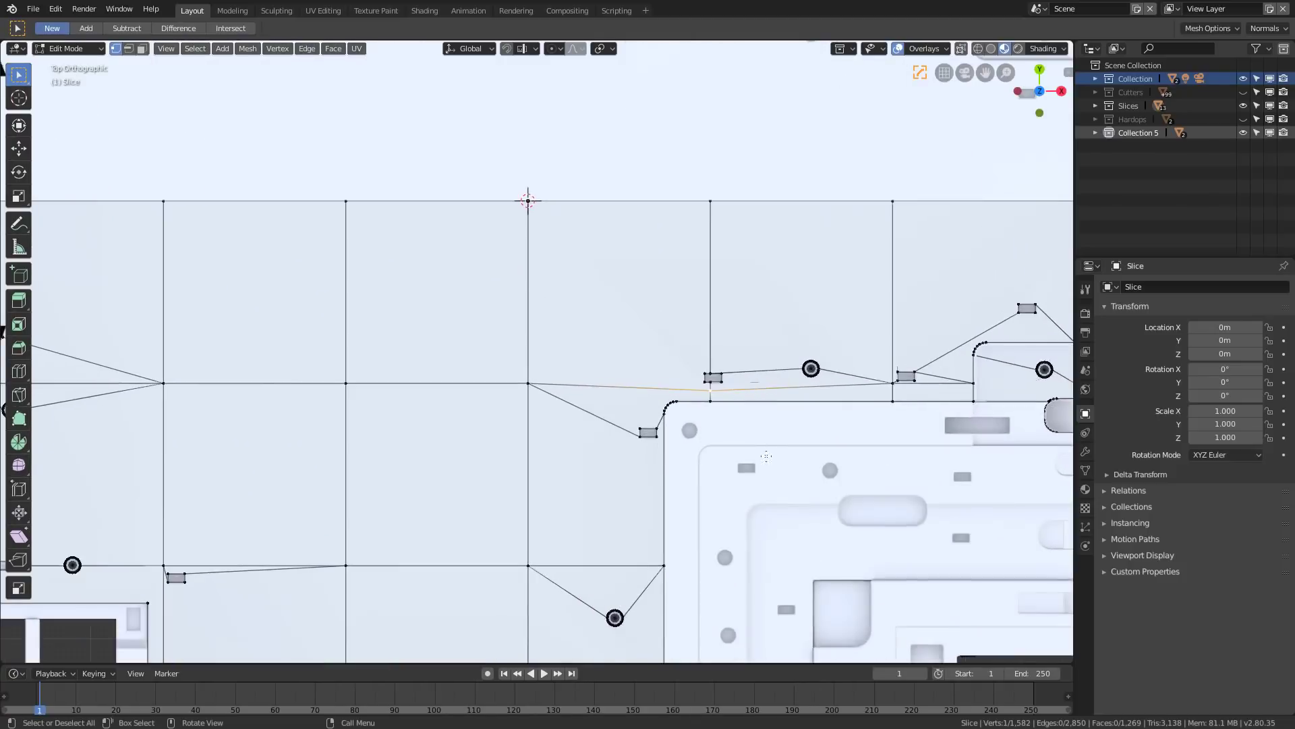
pyautogui.scroll(4, 767, 456)
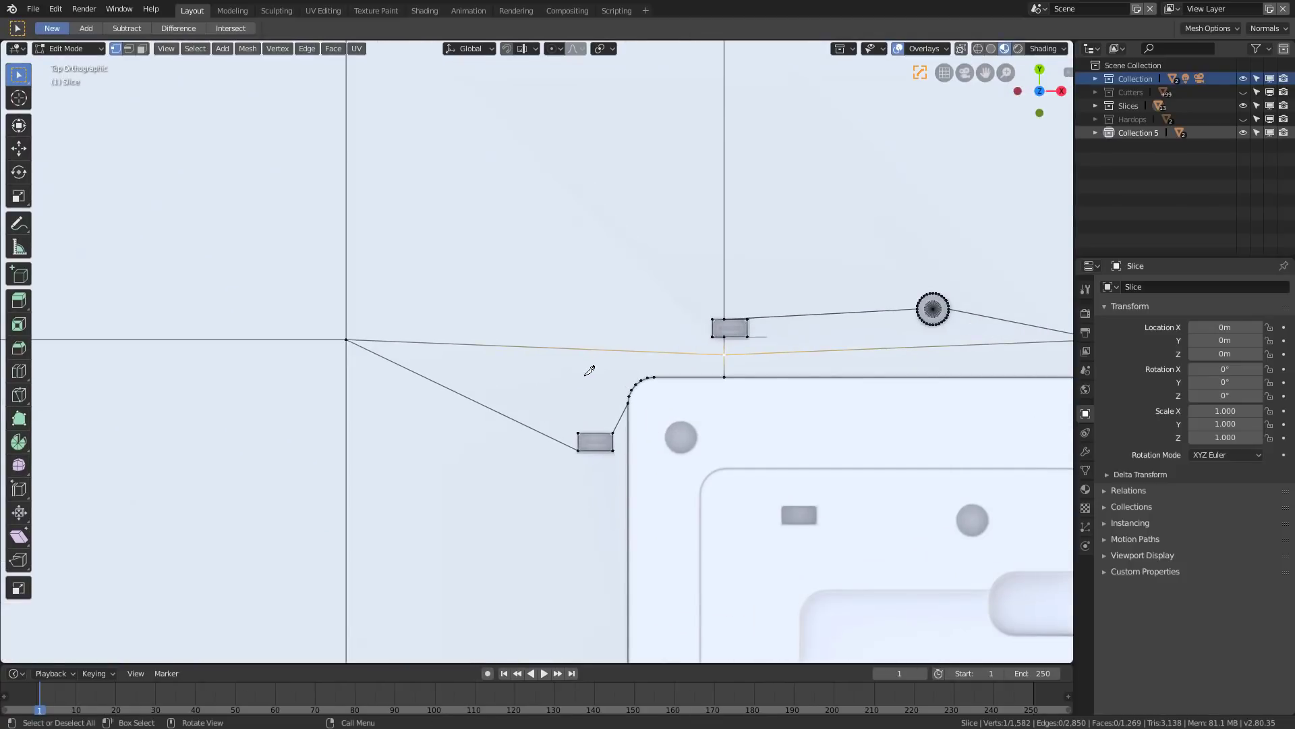
pyautogui.press('k')
pyautogui.click(594, 350)
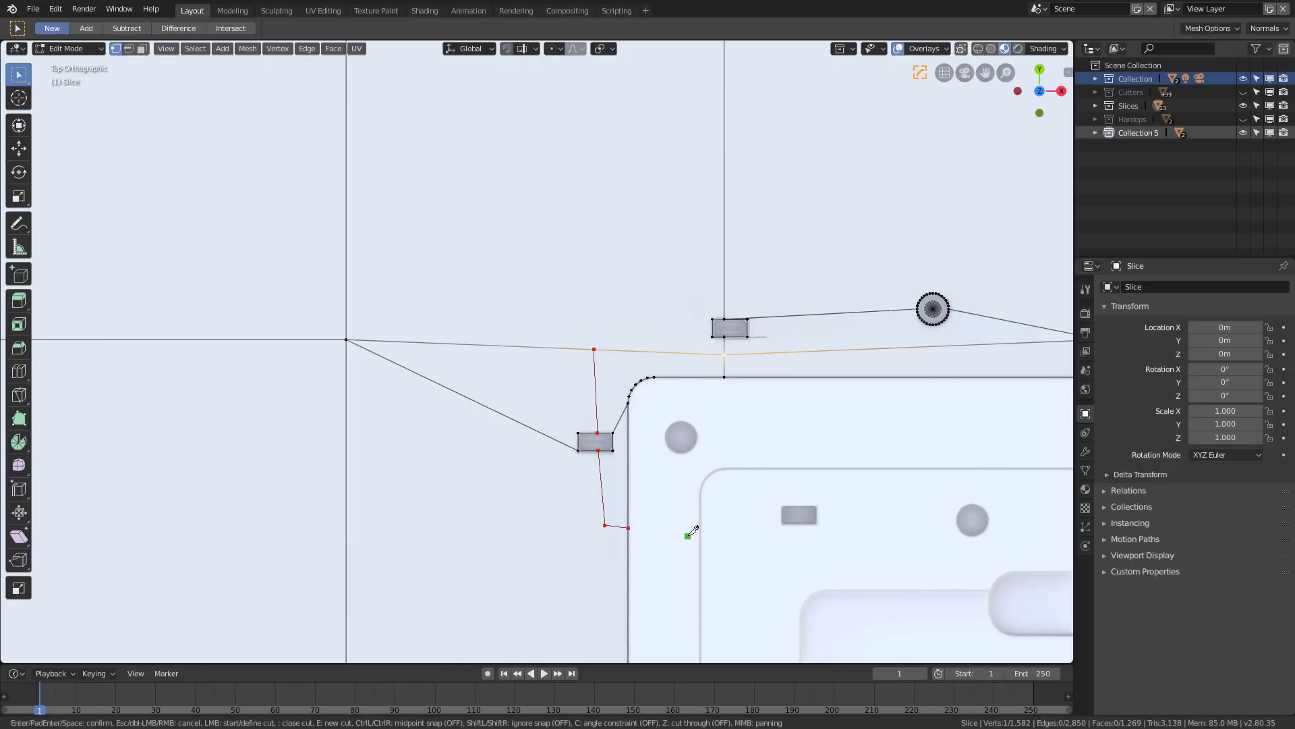
pyautogui.press('Return')
# Step: Dissolve the edge joining that rectangular hole to the rounded corner, then leave Edit Mode and deselect the slice
pyautogui.press('Tab')
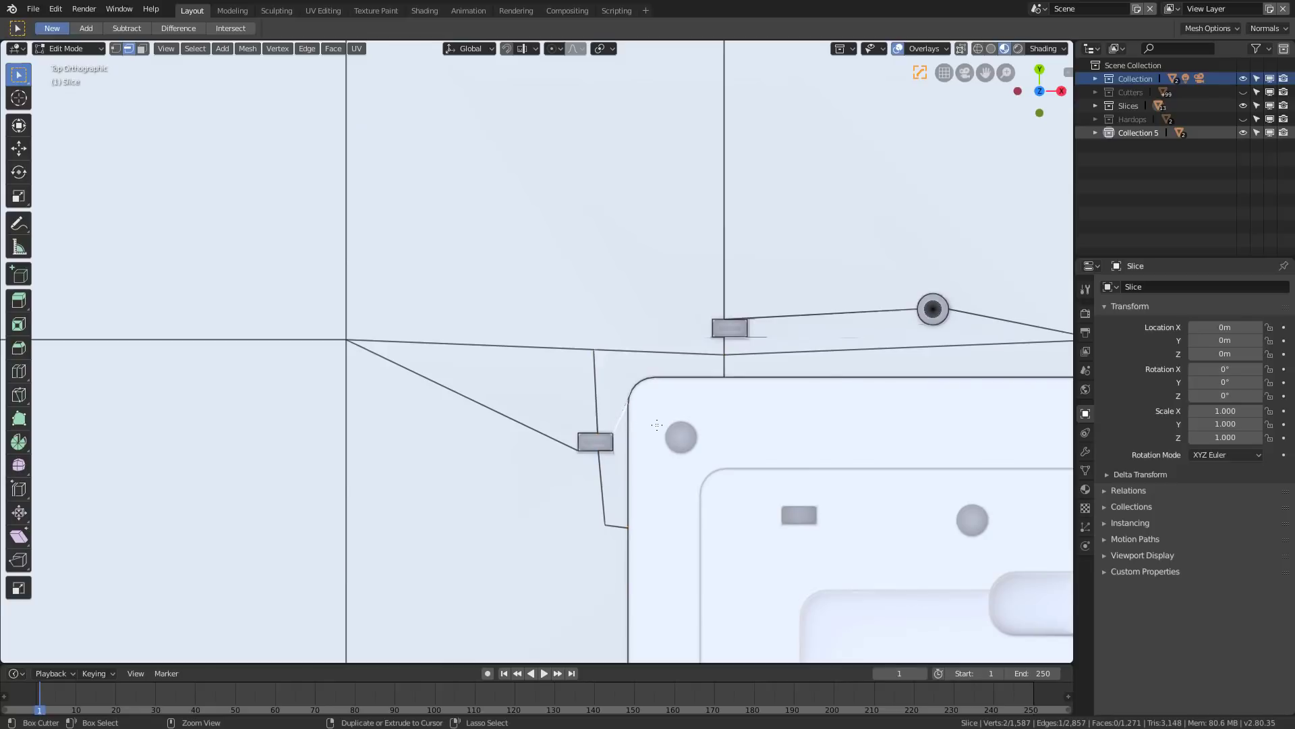
pyautogui.scroll(-3, 443, 159)
pyautogui.moveTo(443, 159); pyautogui.dragTo(585, 458, button='middle')
pyautogui.press('Tab')
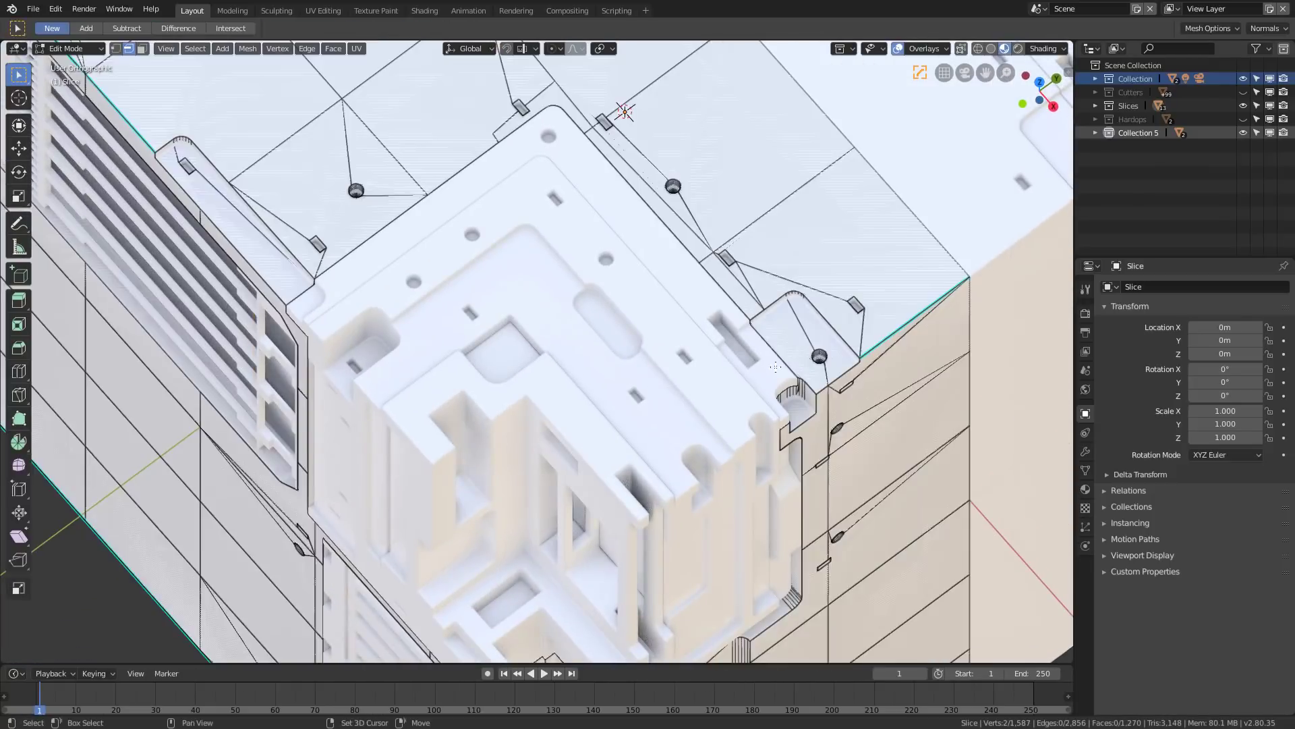
pyautogui.scroll(4, 621, 453)
pyautogui.scroll(2, 598, 405)
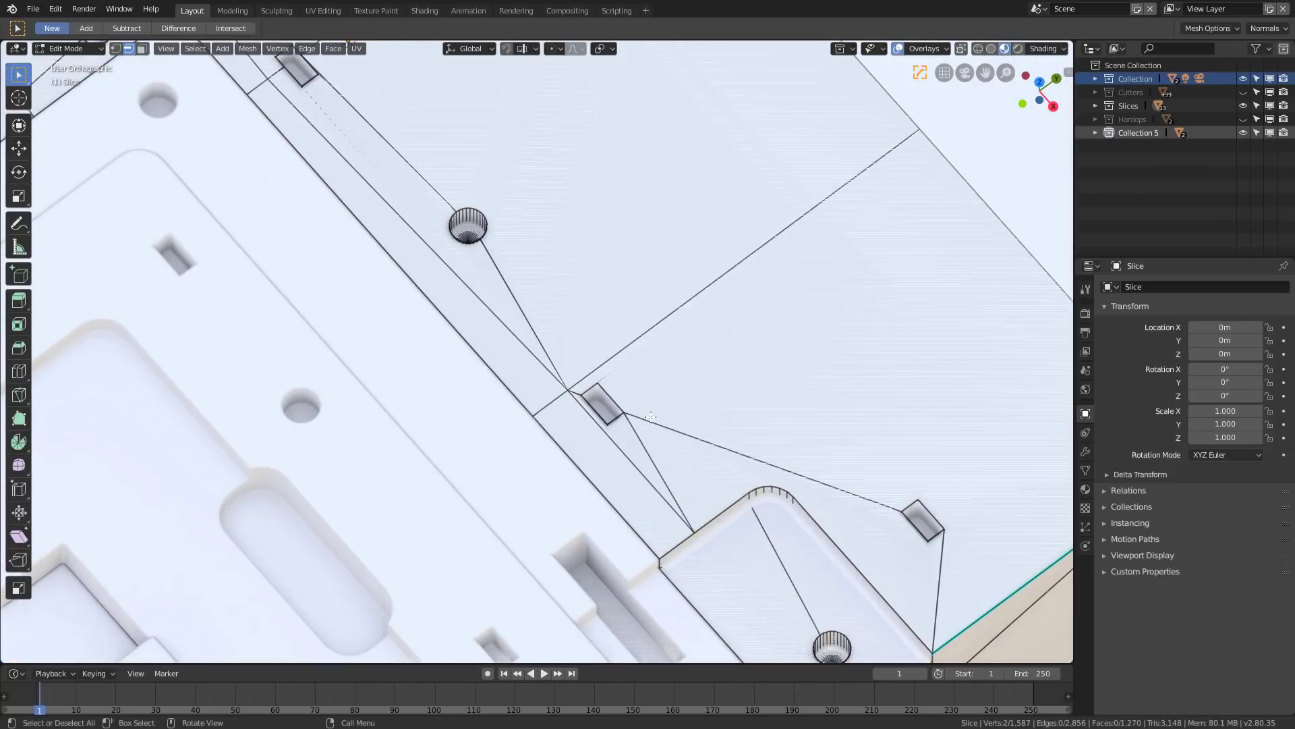
pyautogui.scroll(-6, 664, 434)
pyautogui.press('Tab')
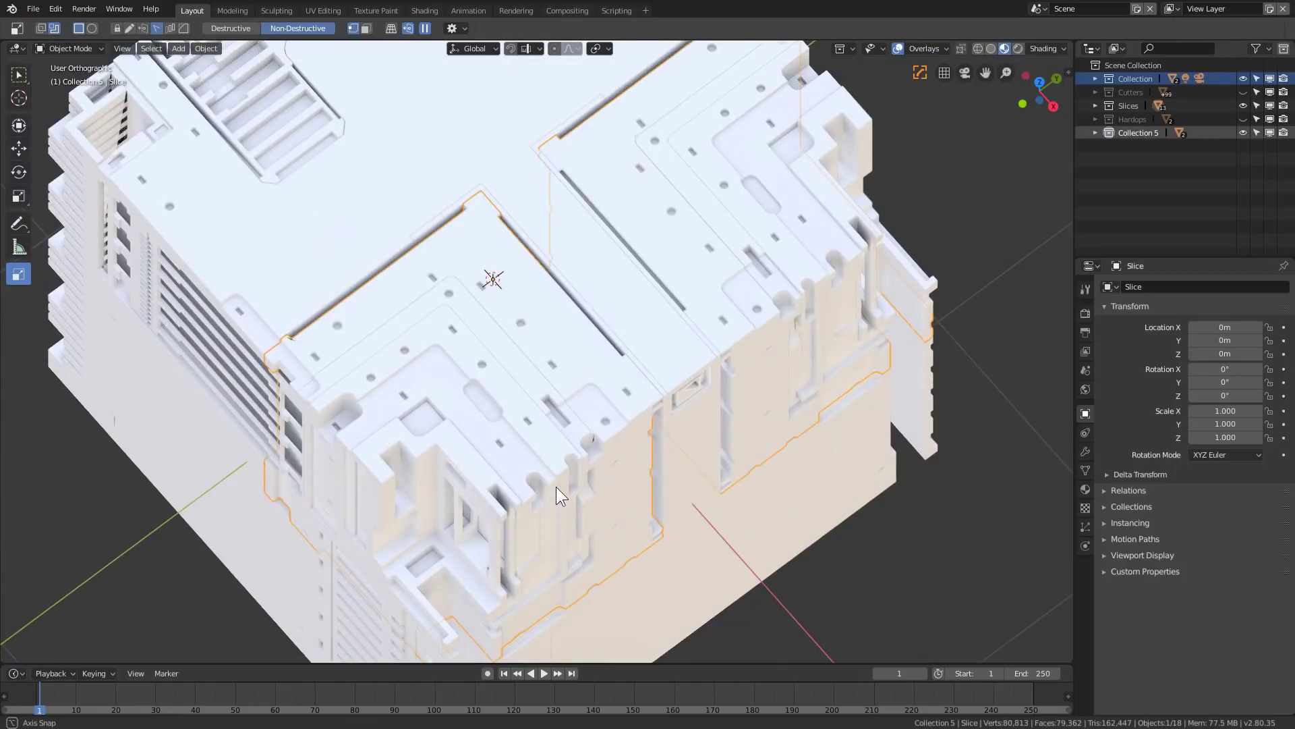
pyautogui.scroll(2, 560, 472)
pyautogui.hotkey('alt', 'a')
# Step: On the main cube's front face, knife-cut a path from its left border through the lower-left round hole, around through the rectangular hole, and back
pyautogui.moveTo(565, 459); pyautogui.dragTo(609, 399, button='middle')
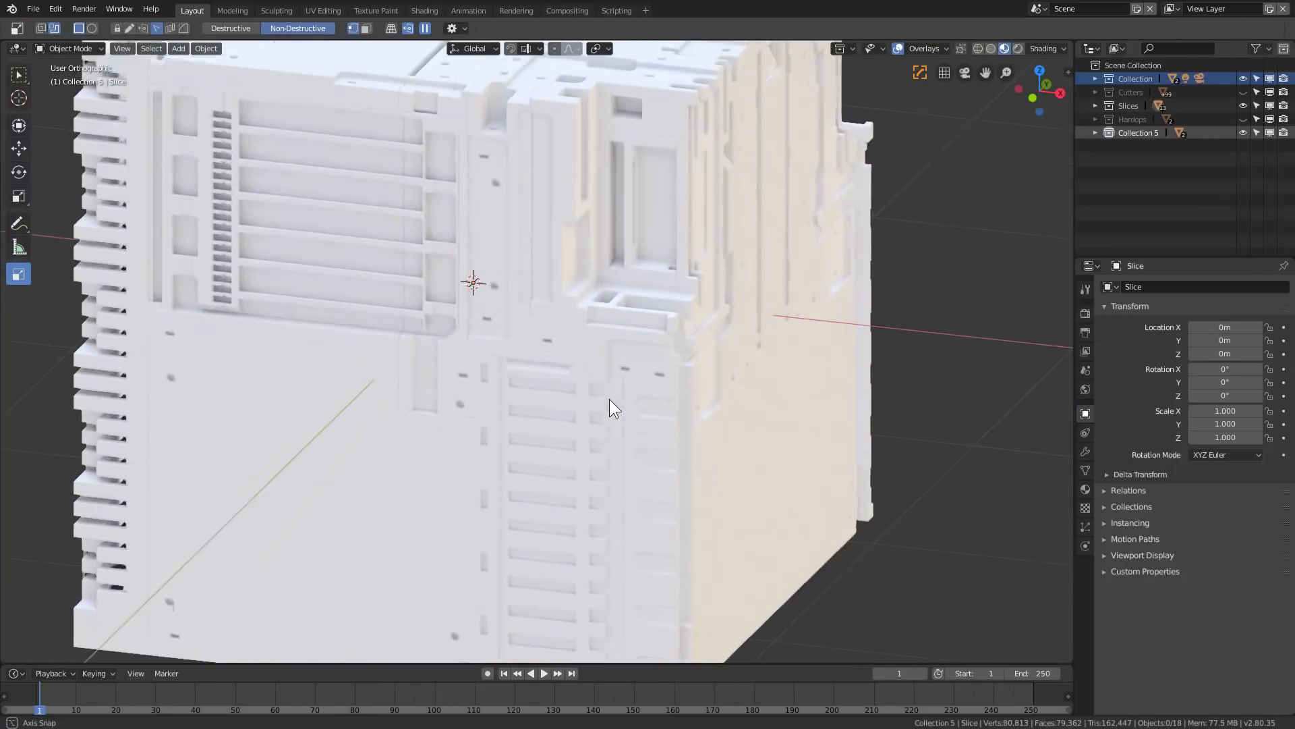
pyautogui.keyDown('shift'); pyautogui.moveTo(416, 488); pyautogui.dragTo(456, 417, button='middle'); pyautogui.keyUp('shift')
pyautogui.scroll(2, 456, 417)
pyautogui.click(466, 402)
pyautogui.press('Tab')
pyautogui.scroll(2, 519, 387)
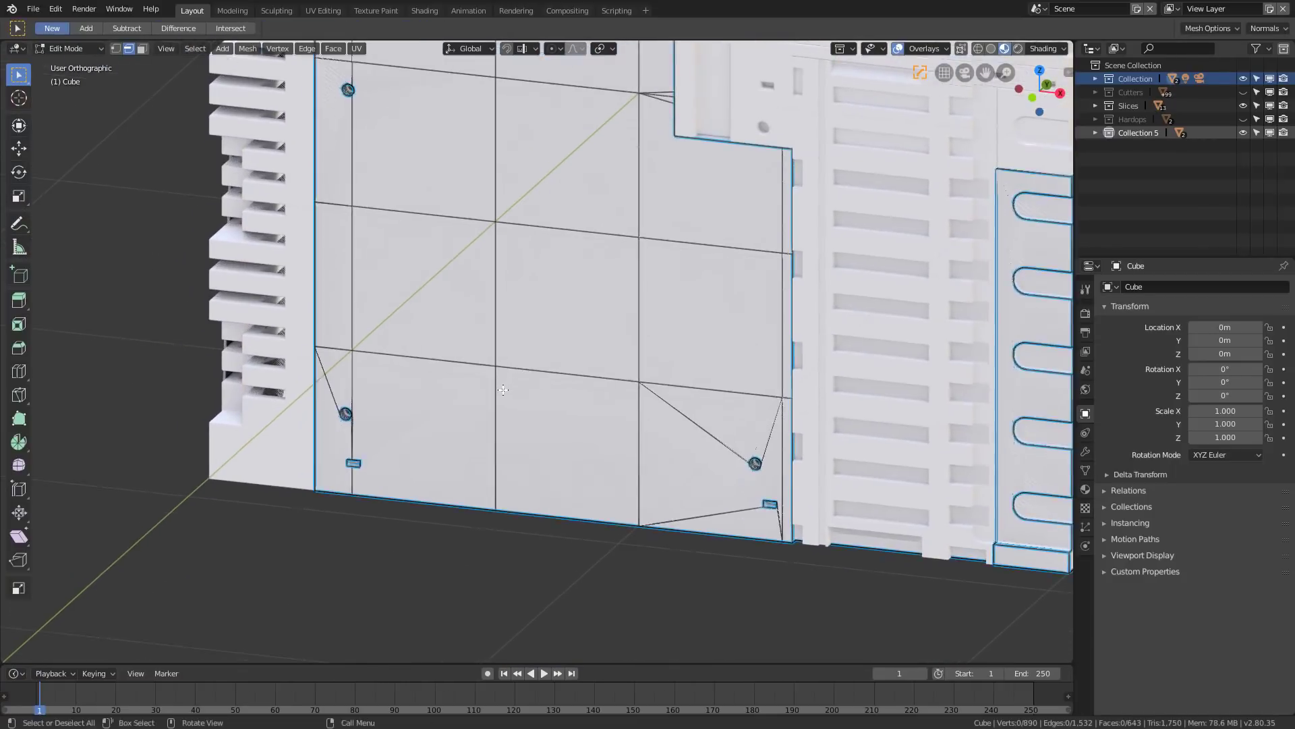
pyautogui.press('KP_1')
pyautogui.keyDown('shift'); pyautogui.moveTo(518, 387); pyautogui.dragTo(559, 384, button='middle'); pyautogui.keyUp('shift')
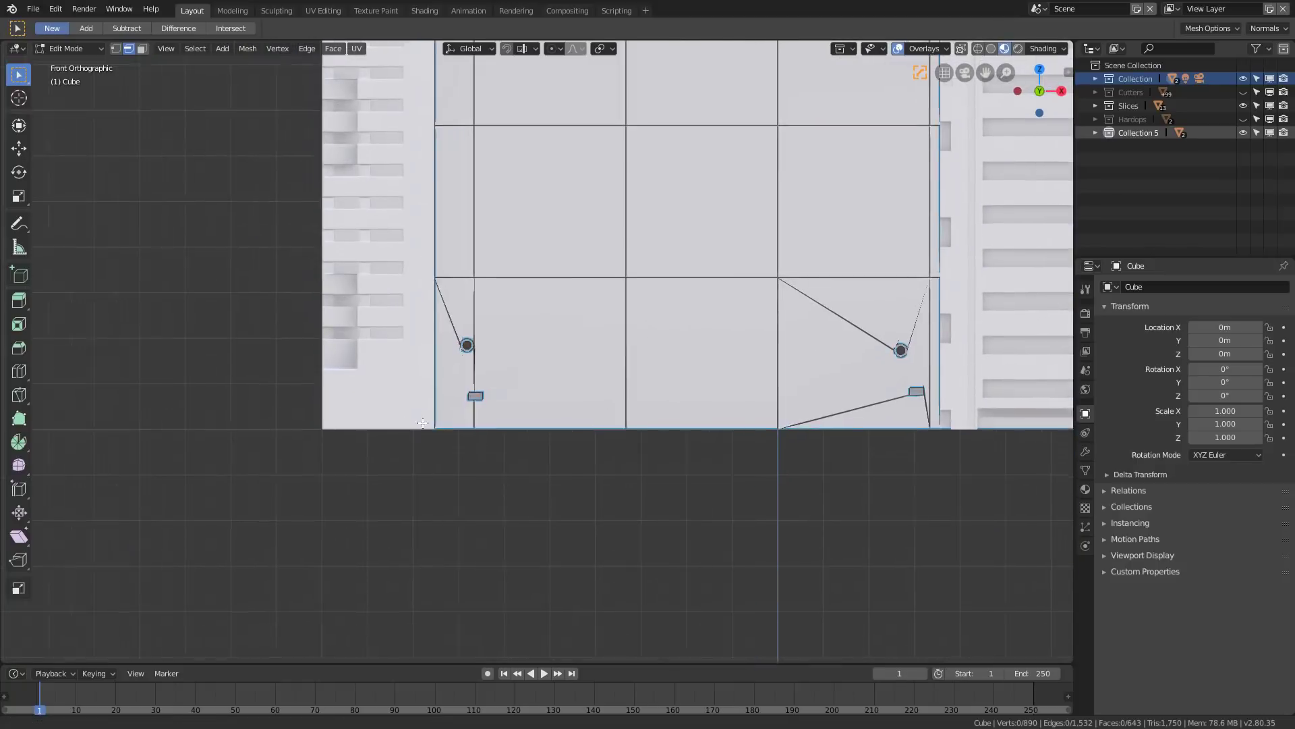
pyautogui.scroll(7, 401, 351)
pyautogui.press('k')
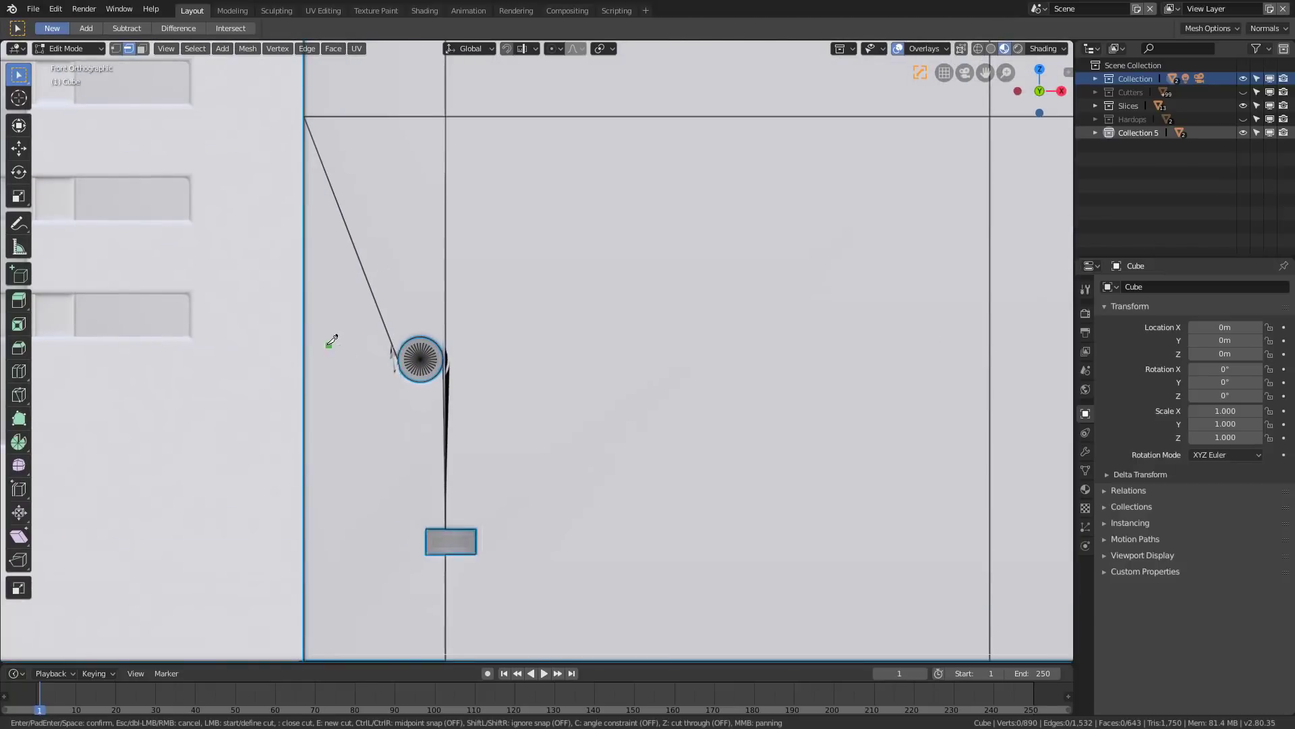
pyautogui.click(304, 357)
pyautogui.click(397, 358)
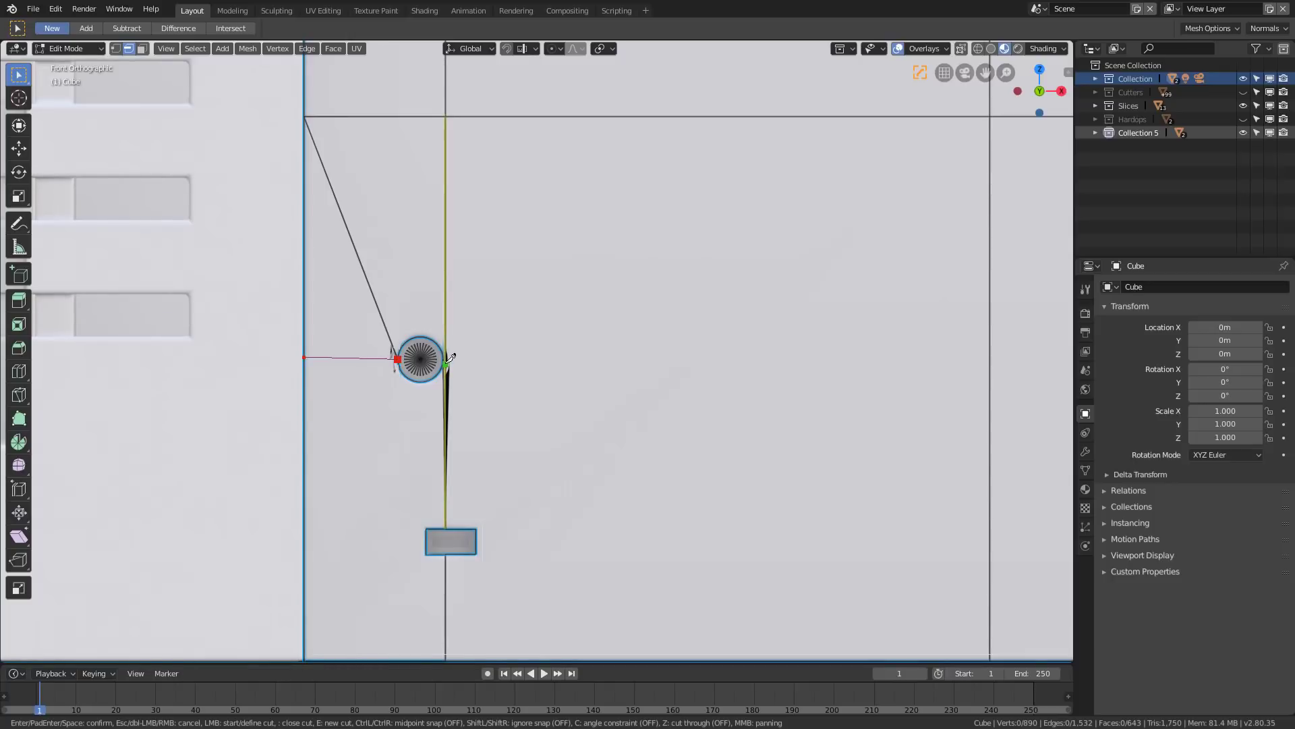
pyautogui.click(445, 360)
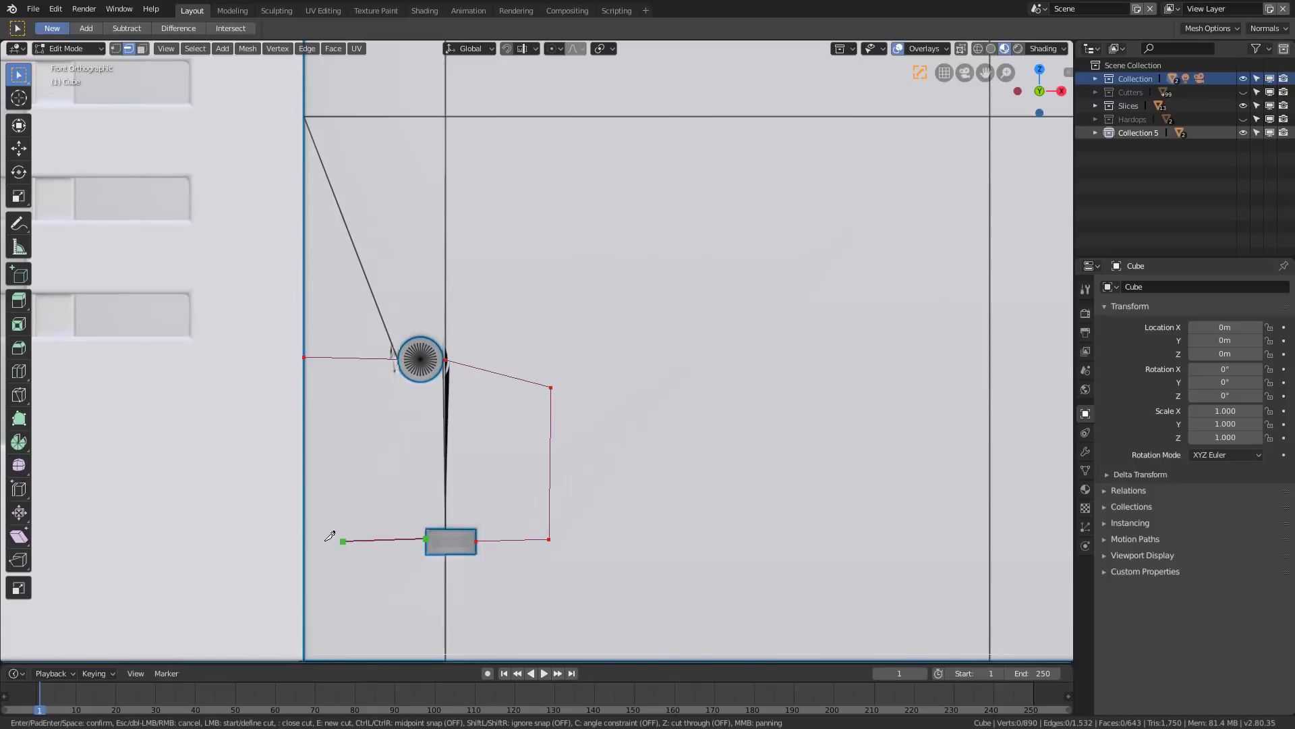
pyautogui.click(304, 539)
pyautogui.press('Return')
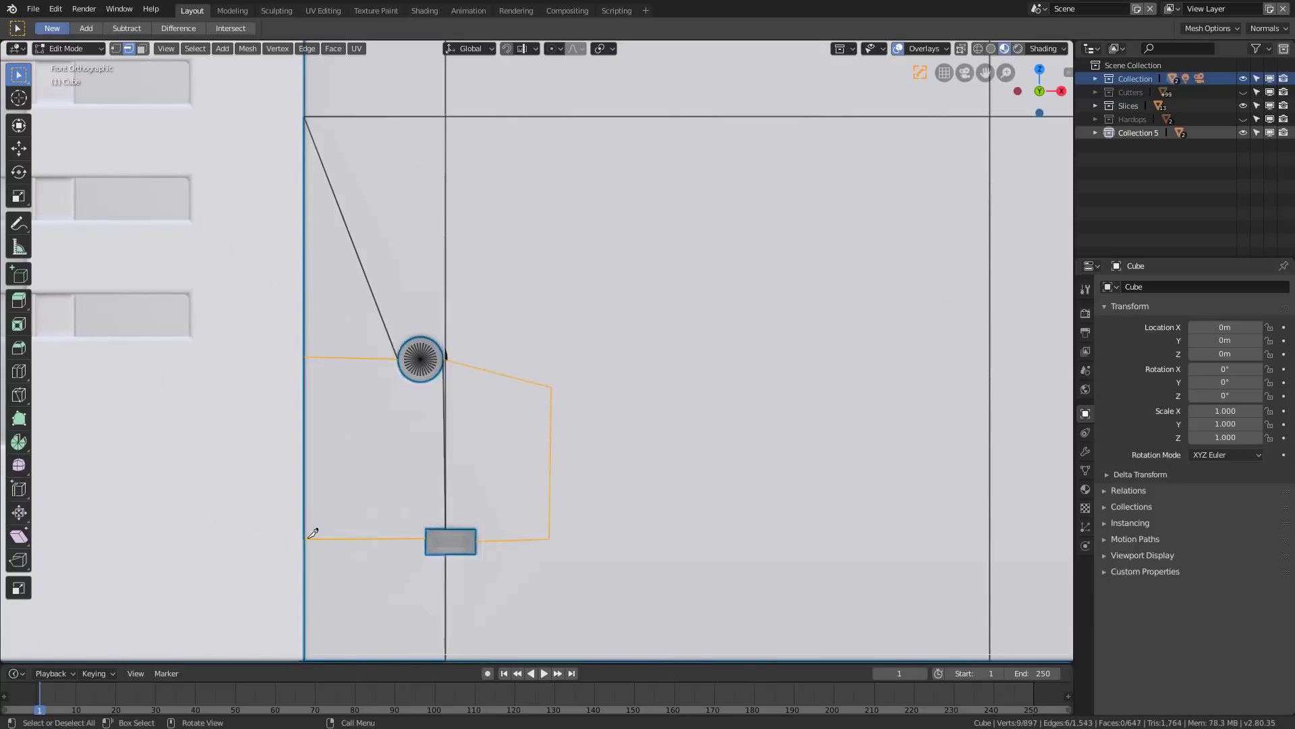
# Step: Move the new slanted edge beside the lower-left round hole along X, farther away from the hole
pyautogui.scroll(4, 392, 332)
pyautogui.click(356, 368)
pyautogui.press('g')
pyautogui.press('x')
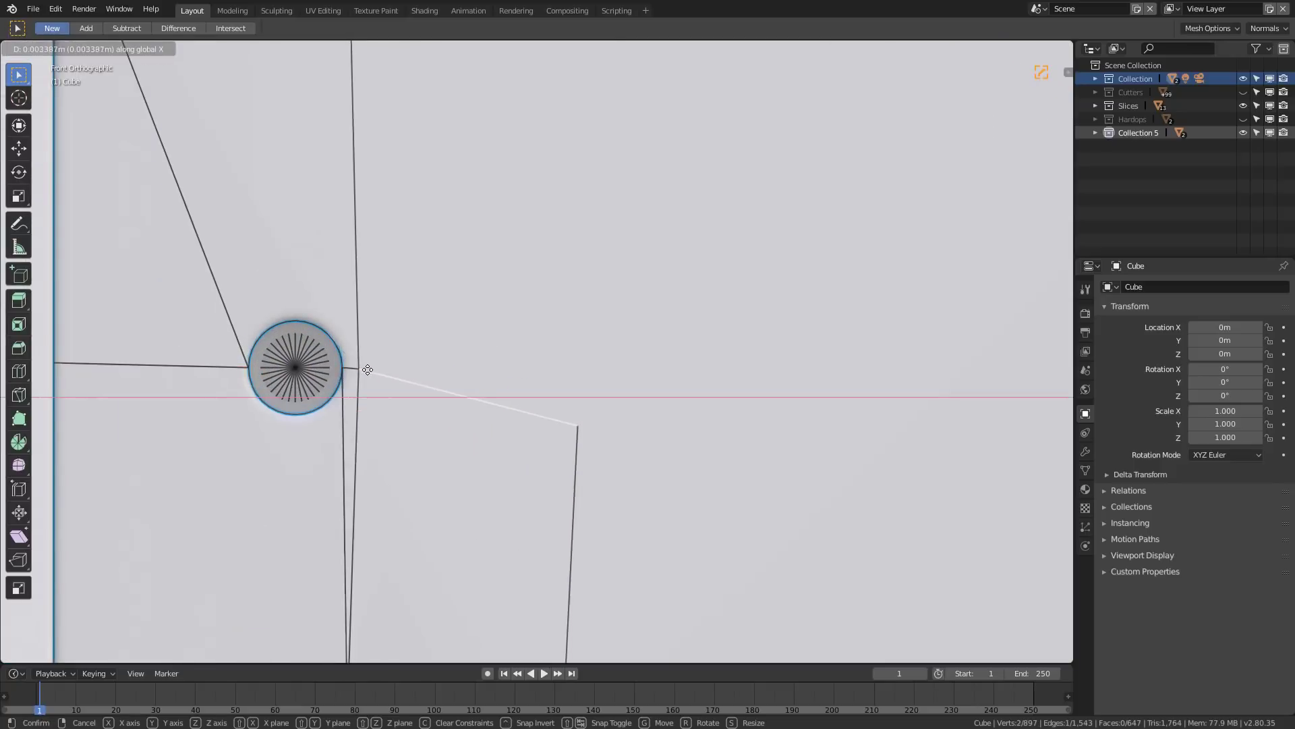
pyautogui.press('Escape')
pyautogui.press('g')
pyautogui.press('x')
pyautogui.click(540, 398)
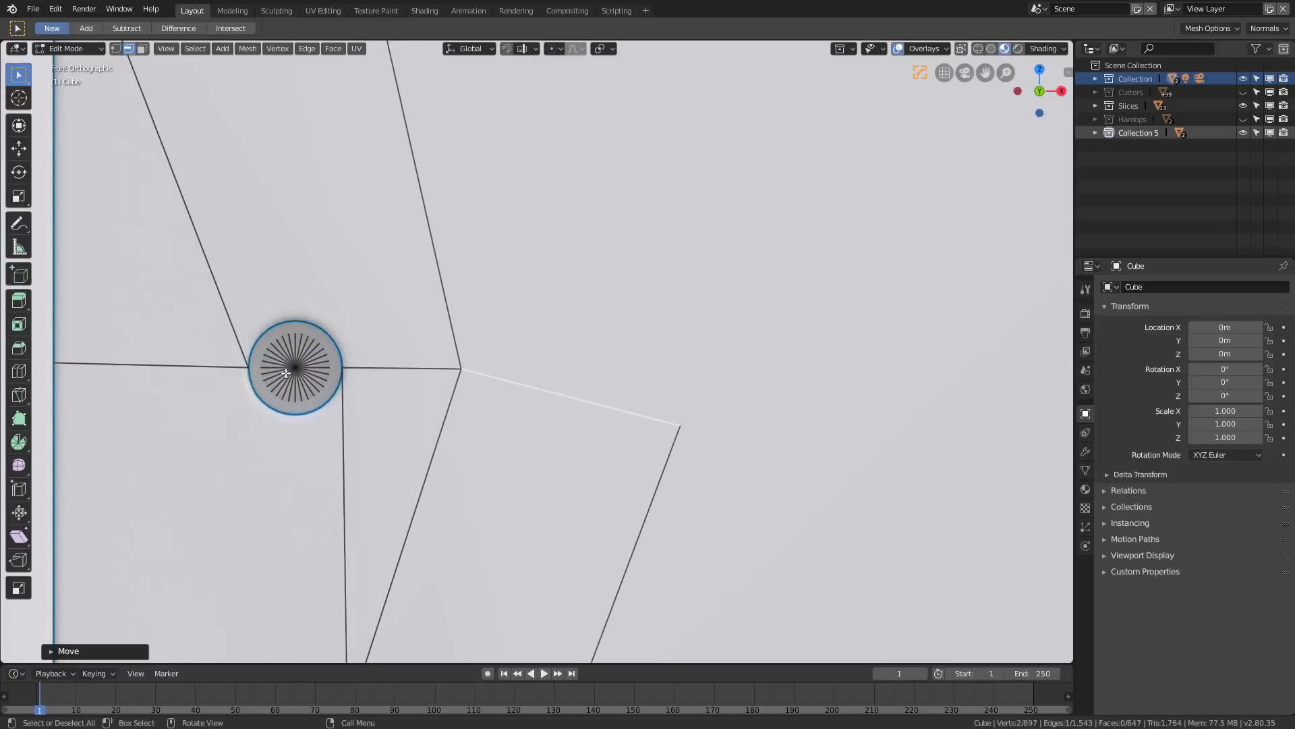
pyautogui.scroll(-2, 273, 361)
# Step: Dissolve the diagonal edge running up from the lower-left round hole and the edge linking it to the rectangular hole, then exit Edit Mode
pyautogui.hotkey('ctrl', 'z')
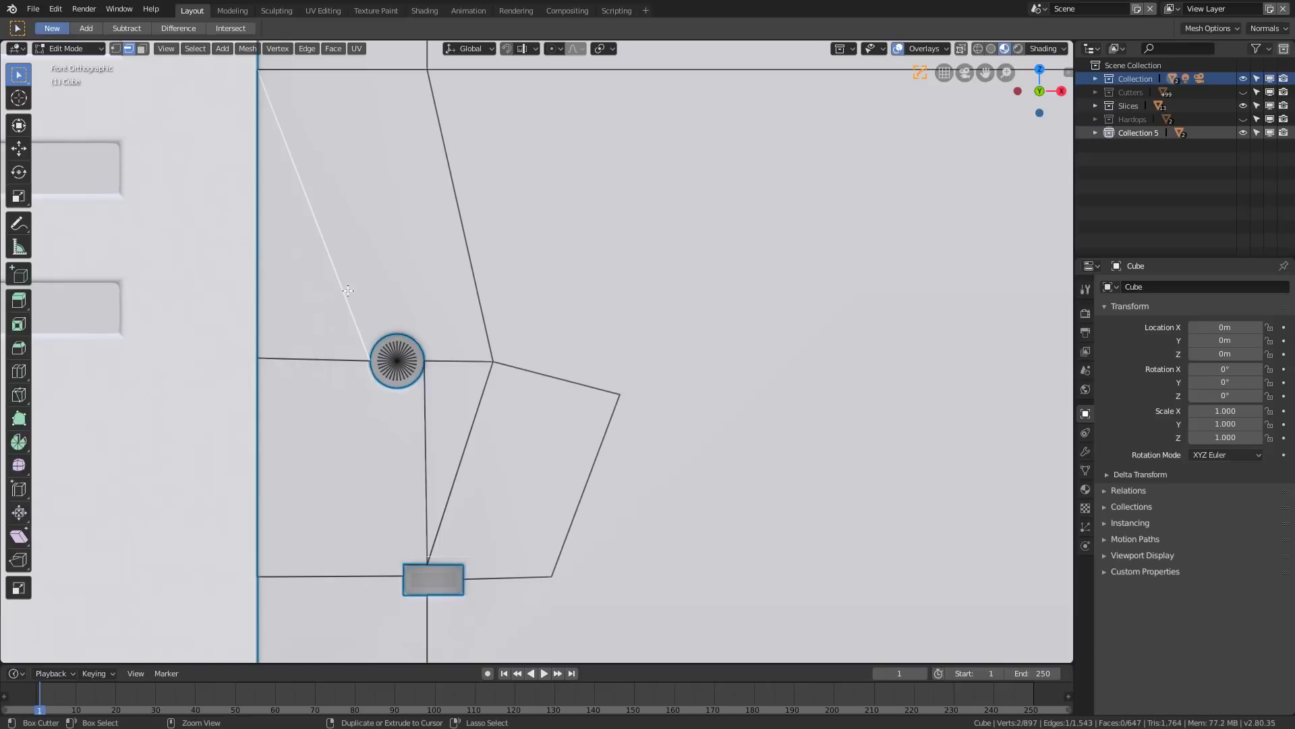
pyautogui.hotkey('ctrl', 'shift', 'z')
pyautogui.hotkey('ctrl', 'z')
pyautogui.hotkey('ctrl', 'z')
pyautogui.hotkey('ctrl', 'shift', 'z')
pyautogui.click(425, 421)
pyautogui.hotkey('ctrl', 'x')
pyautogui.scroll(-6, 426, 421)
pyautogui.press('Tab')
pyautogui.keyDown('shift'); pyautogui.moveTo(728, 377); pyautogui.dragTo(358, 481, button='middle'); pyautogui.keyUp('shift')
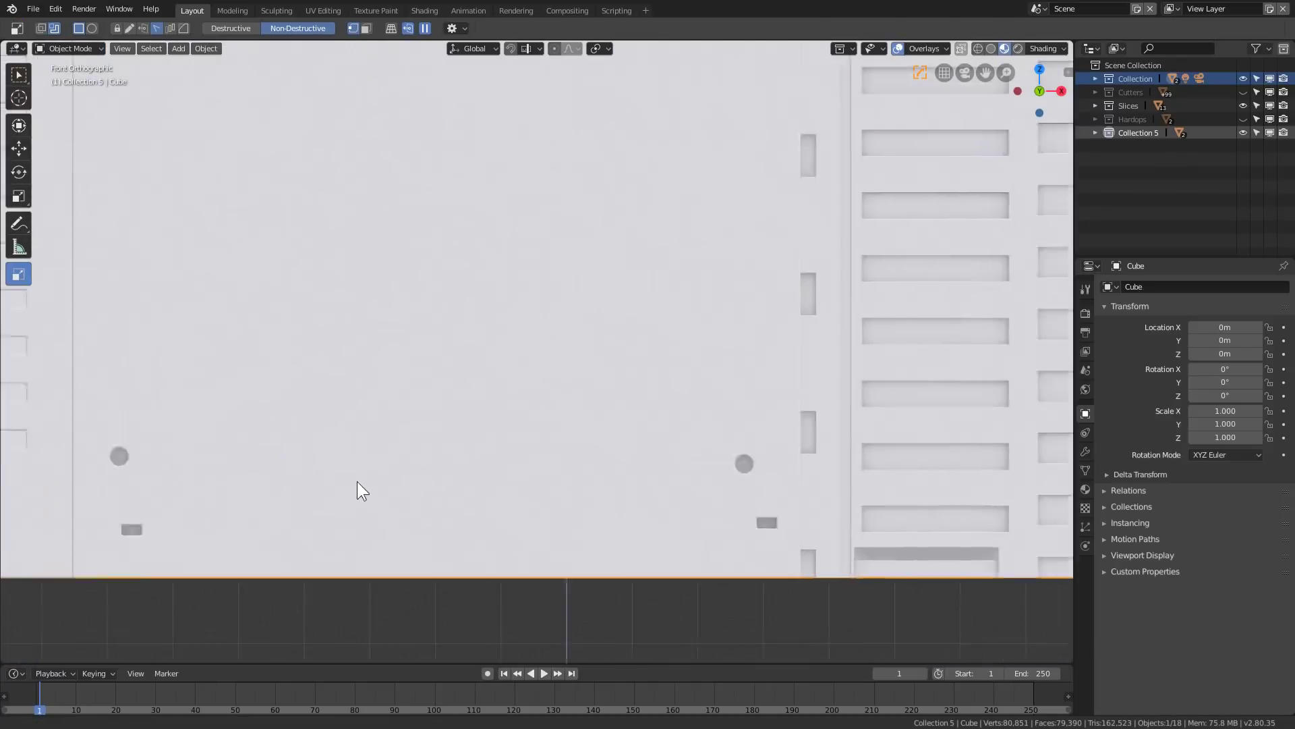
pyautogui.scroll(-3, 357, 481)
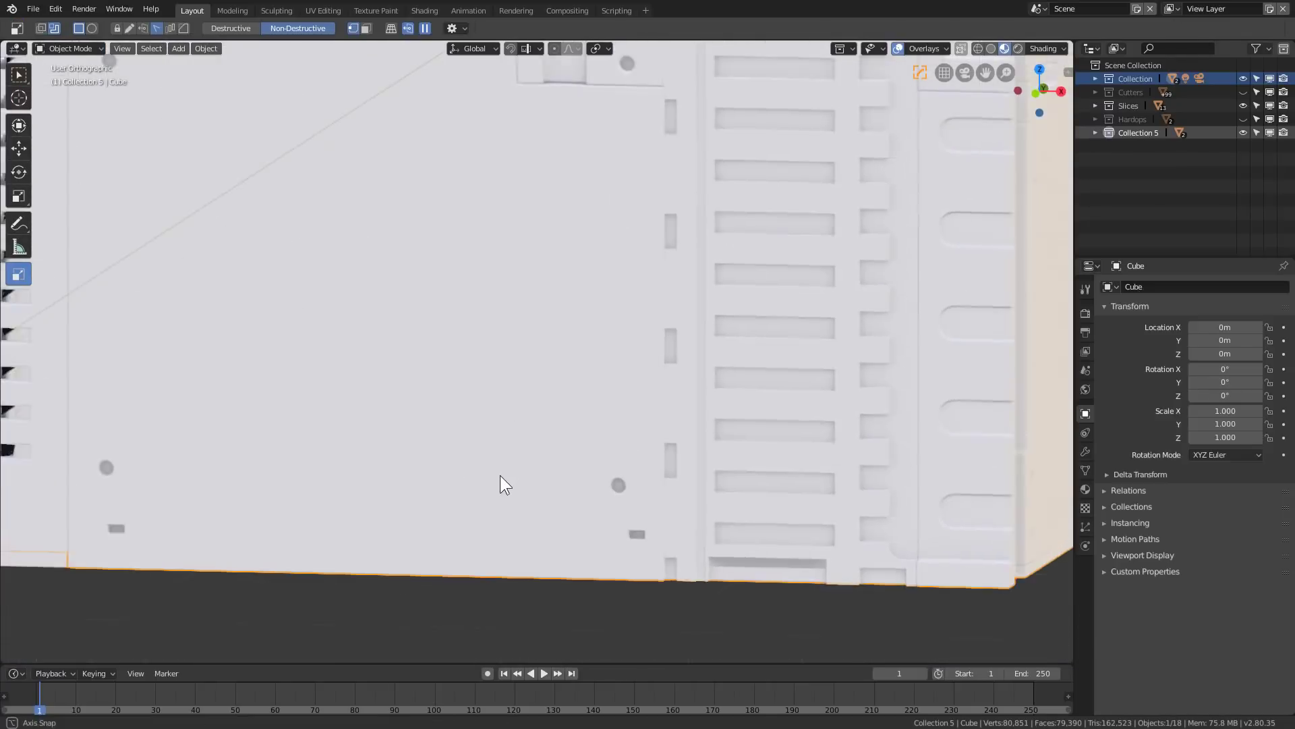
# Step: On the main cube's front face, knife-cut a path from the horizontal edge through the lower-right round and rectangular holes to the bottom border
pyautogui.press('Tab')
pyautogui.moveTo(497, 483); pyautogui.dragTo(520, 451, button='middle')
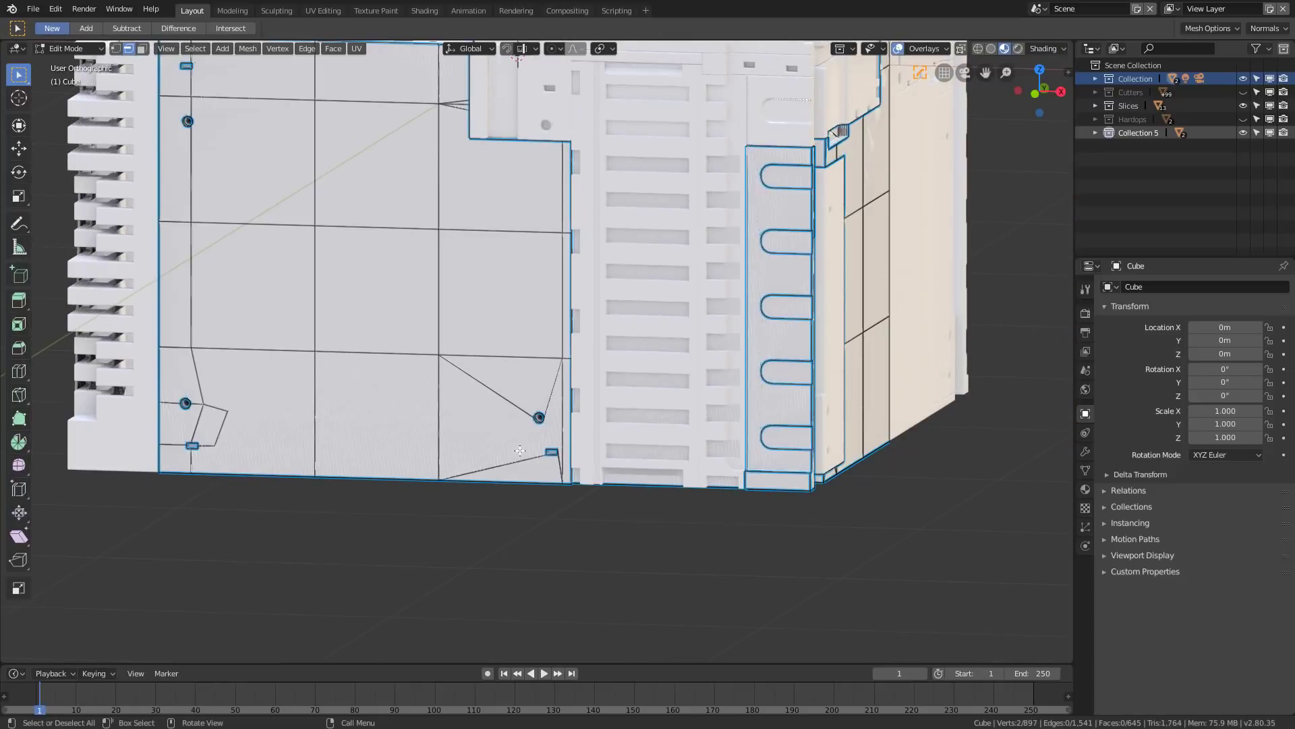
pyautogui.press('KP_1')
pyautogui.scroll(10, 611, 394)
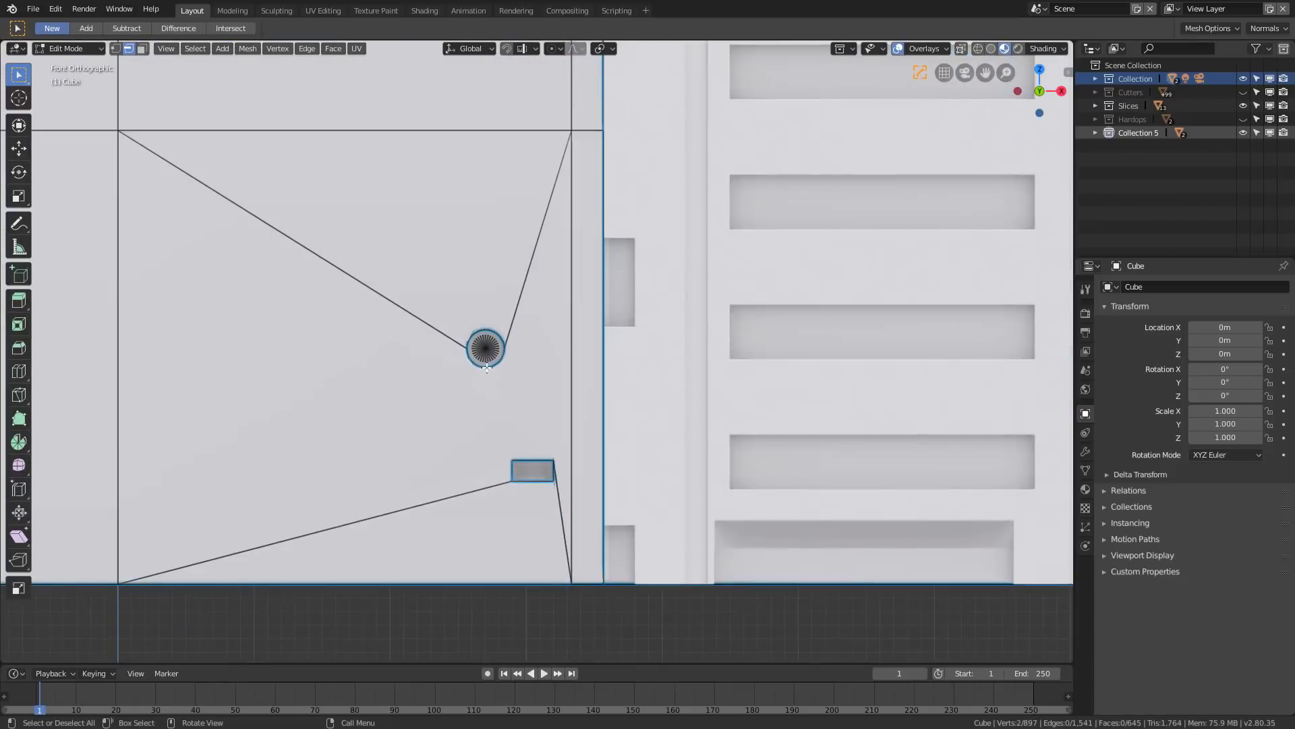
pyautogui.press('k')
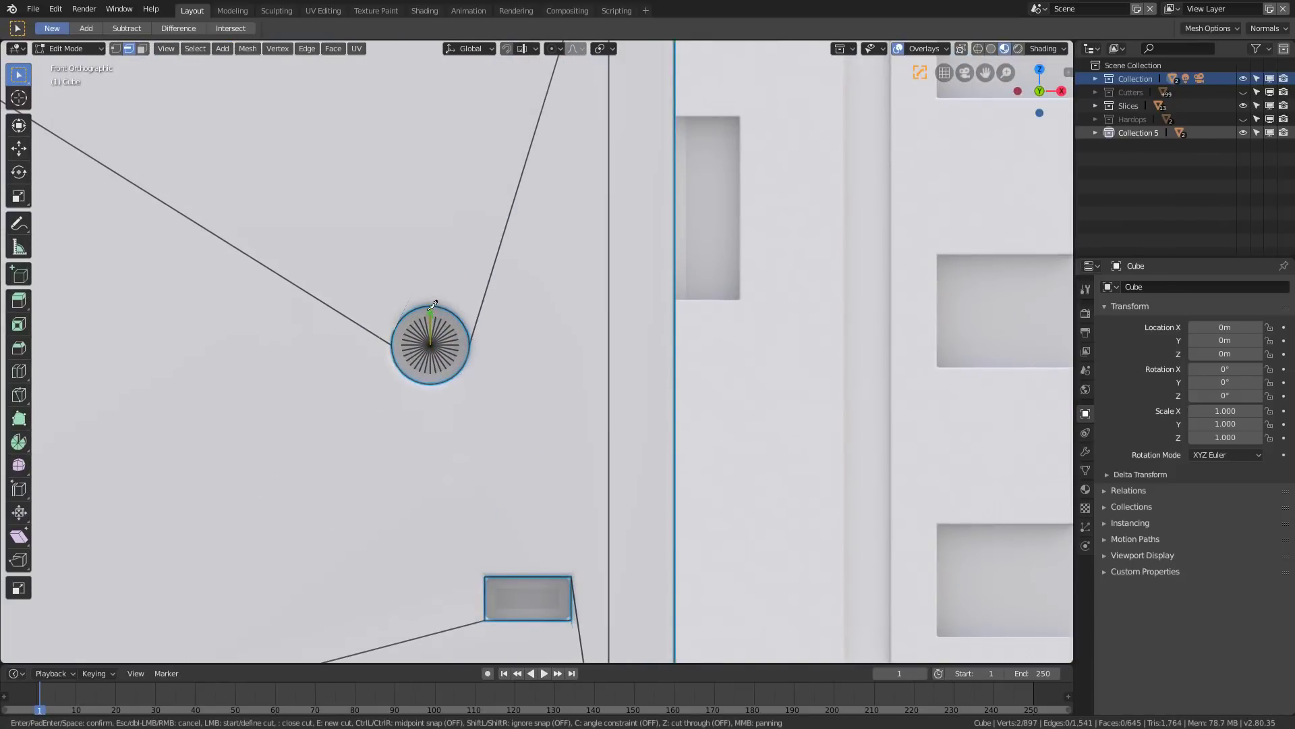
pyautogui.scroll(-5, 445, 228)
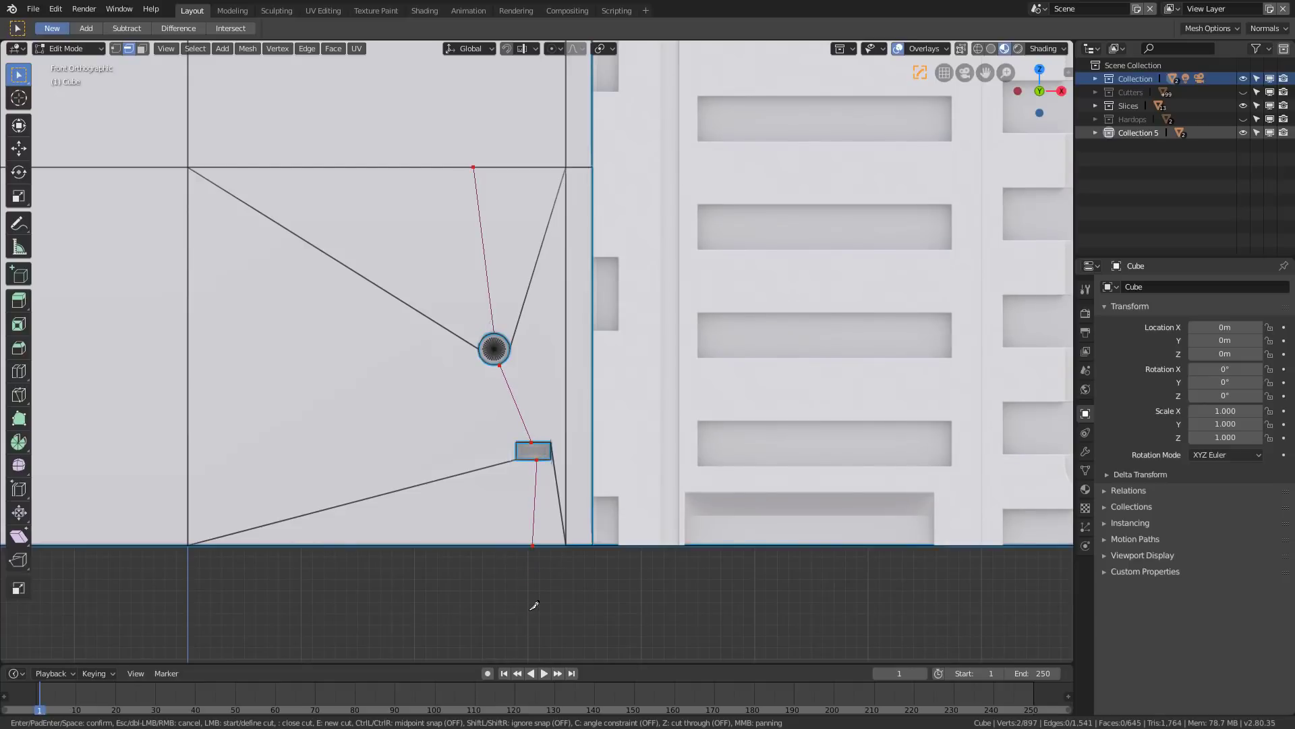
pyautogui.press('Return')
# Step: Dissolve the long diagonal edges running left from the lower-right round and rectangular holes, along with the link between the two holes
pyautogui.click(483, 482)
pyautogui.hotkey('ctrl', 'x')
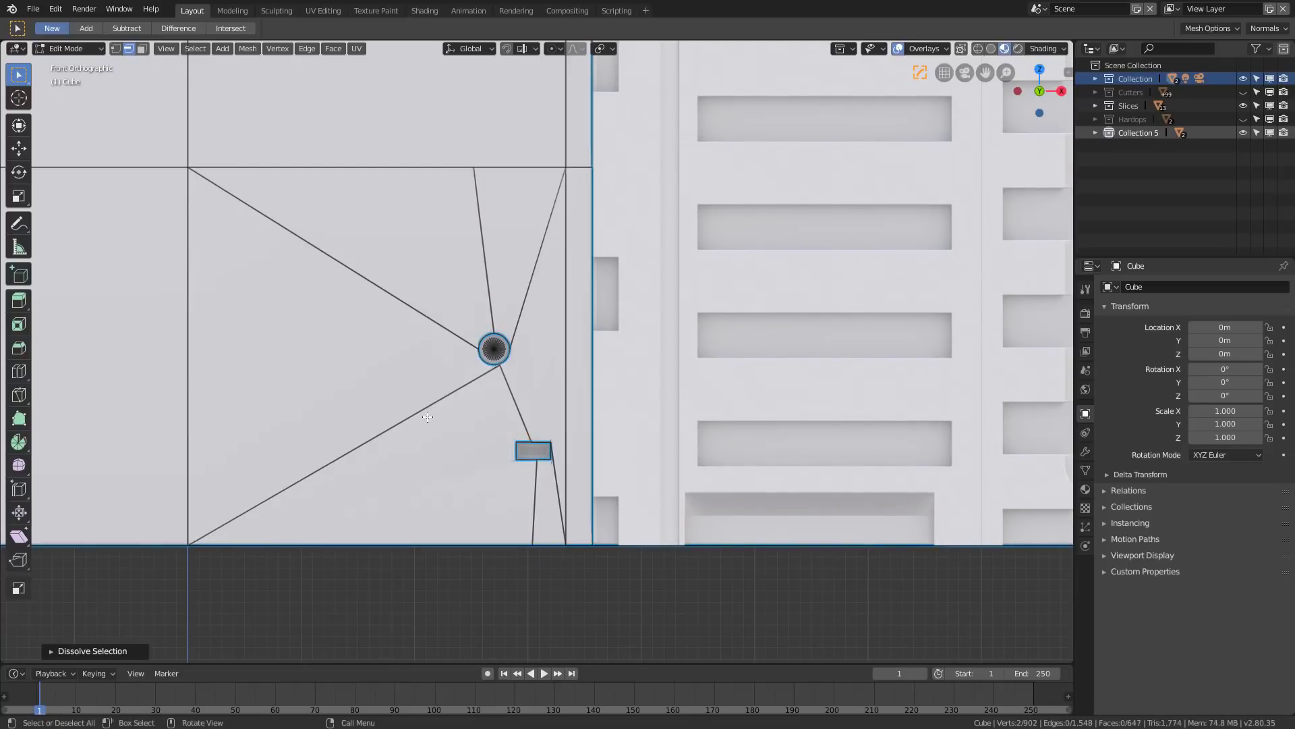
pyautogui.click(405, 417)
pyautogui.hotkey('ctrl', 'x')
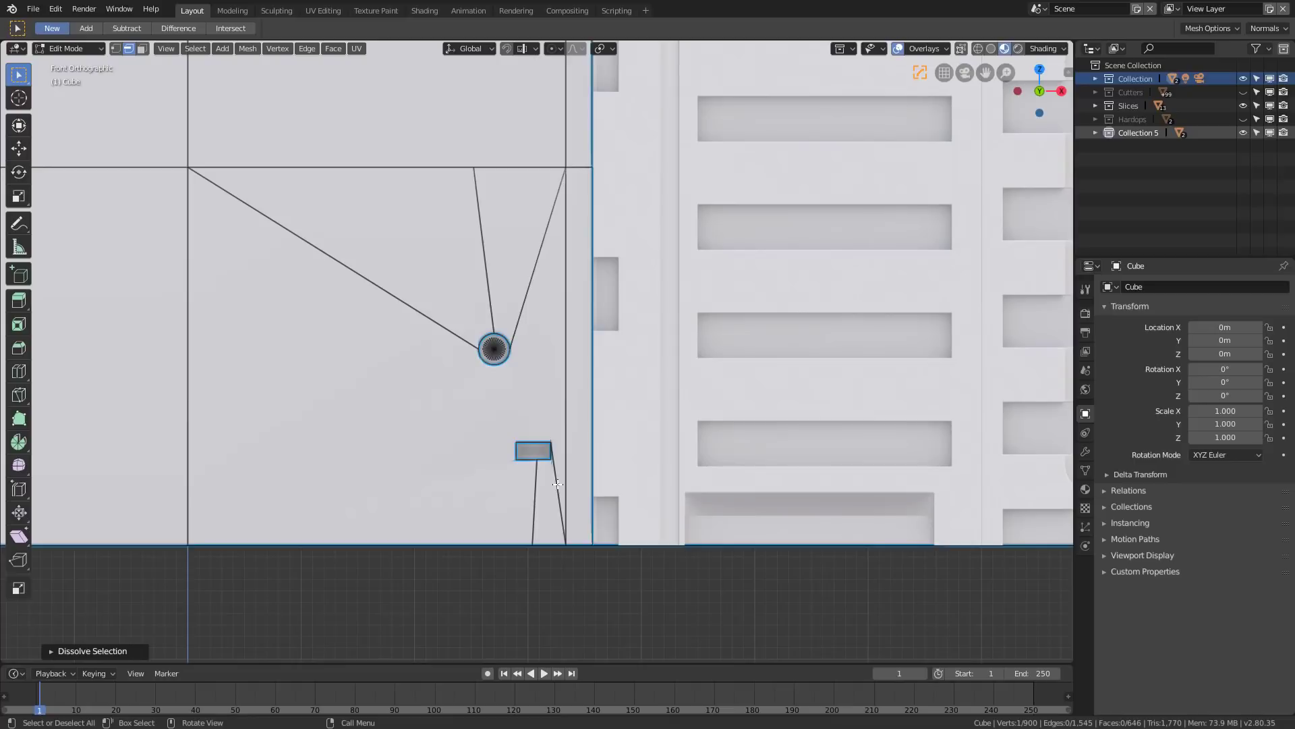
pyautogui.click(558, 484)
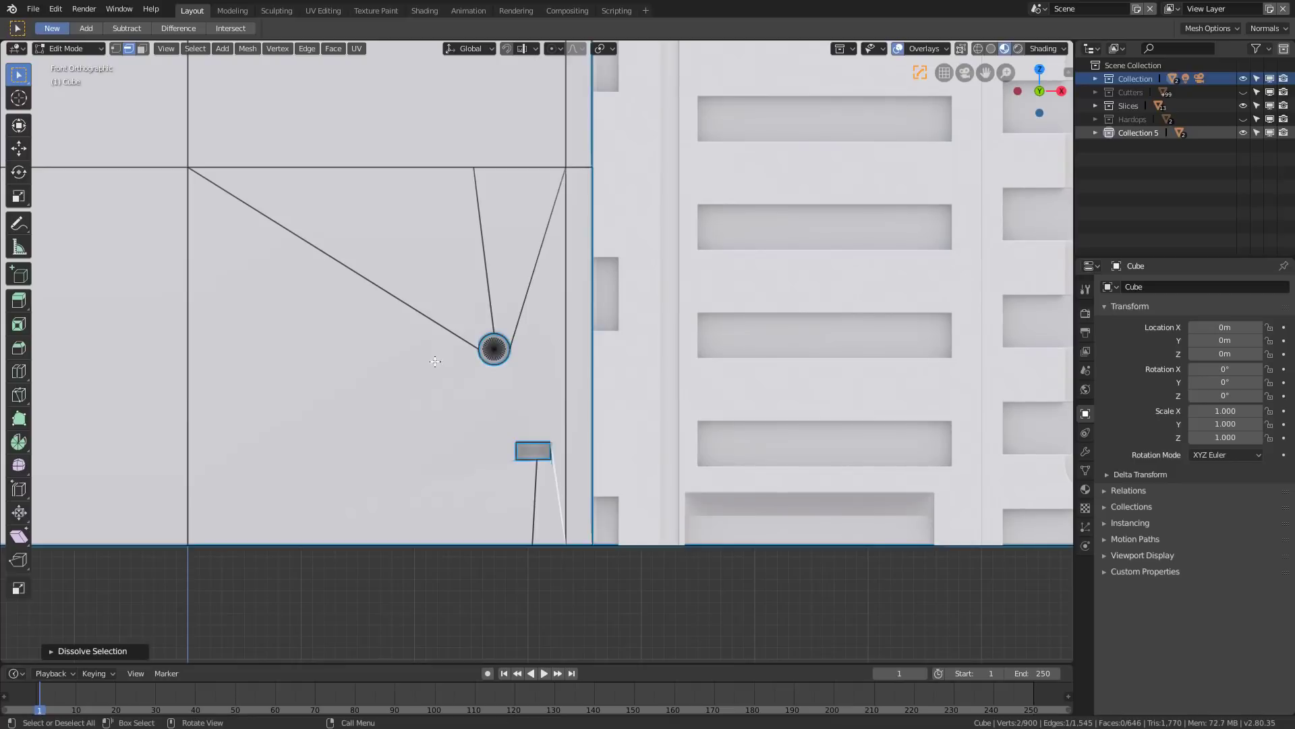
pyautogui.click(423, 319)
pyautogui.hotkey('ctrl', 'x')
# Step: Knife-cut a new edge from the top of the lower-right rectangular hole to the bottom of the round hole above it
pyautogui.click(538, 257)
pyautogui.scroll(3, 471, 429)
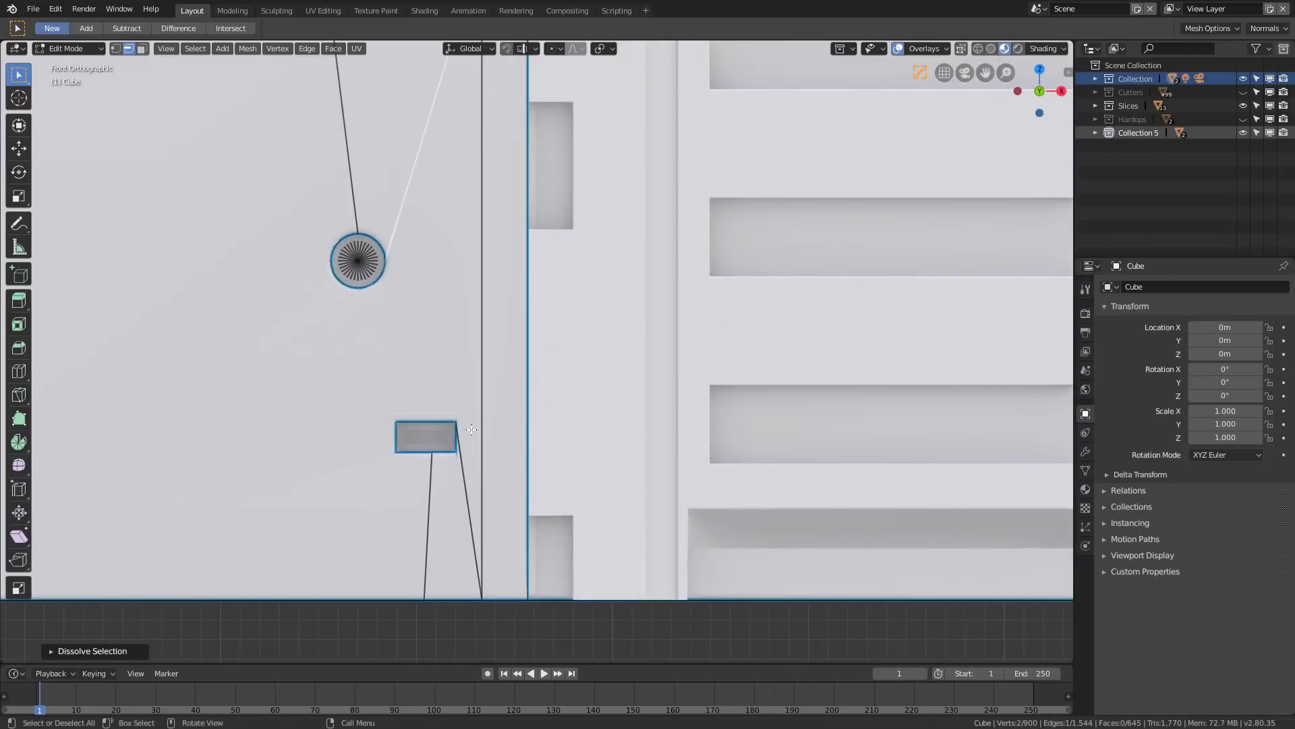
pyautogui.press('k')
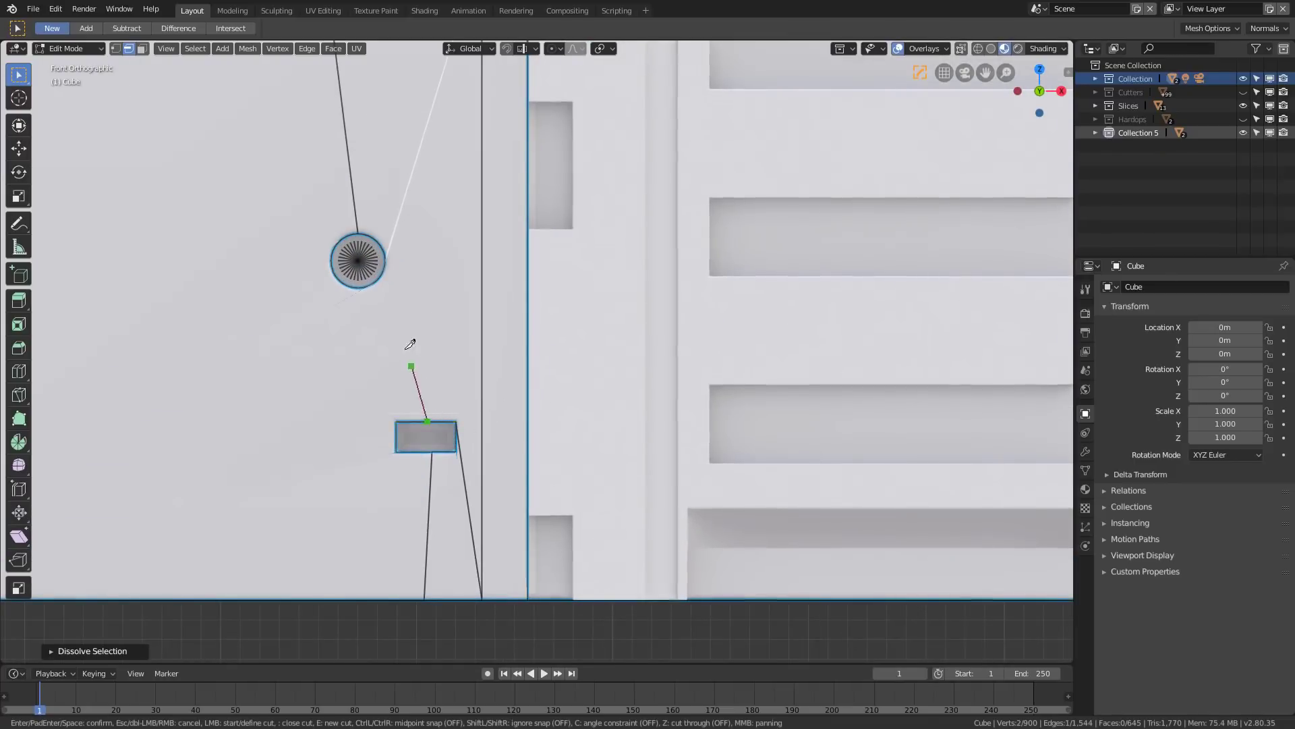
pyautogui.click(366, 279)
pyautogui.press('Return')
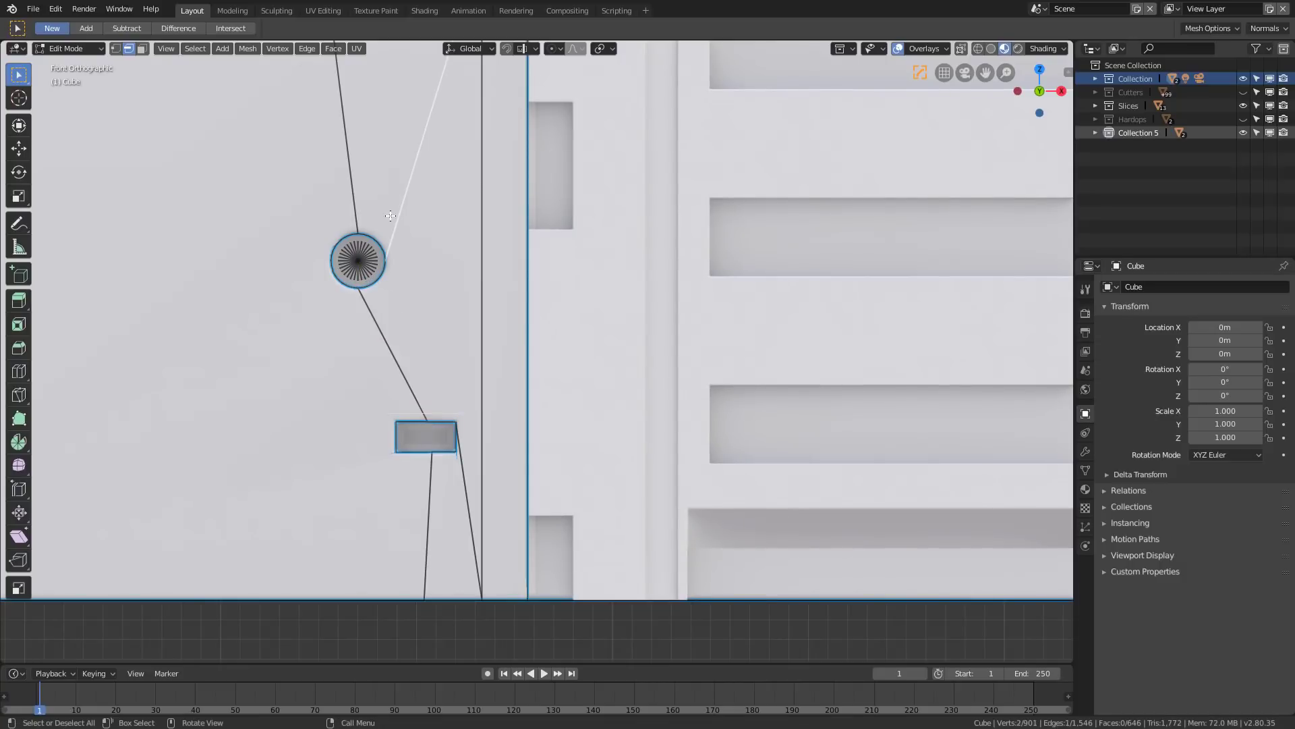
# Step: Dissolve the two slanted edges on the right side of the lower-right round and rectangular holes, then exit Edit Mode
pyautogui.hotkey('ctrl', 'x')
pyautogui.click(467, 487)
pyautogui.hotkey('ctrl', 'x')
pyautogui.scroll(-4, 525, 311)
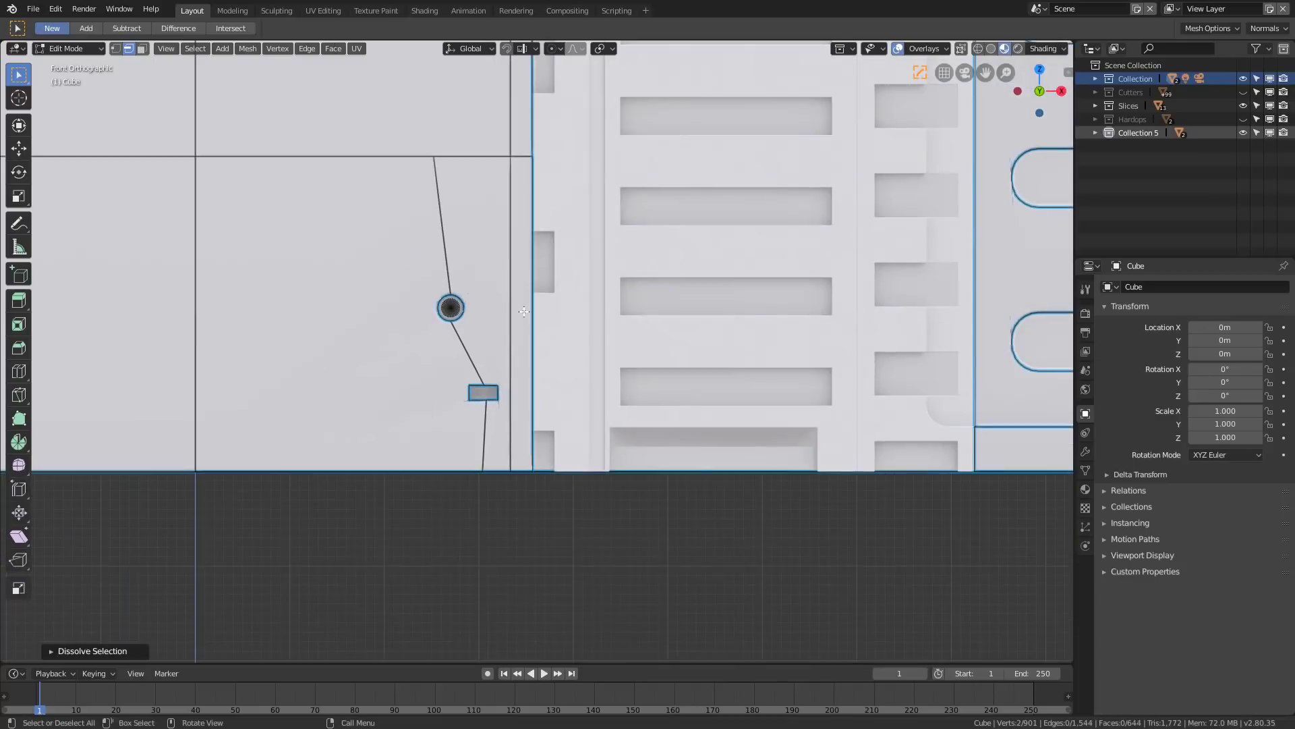
pyautogui.scroll(-5, 524, 311)
pyautogui.press('Tab')
# Step: Check the whole cube from a corner angle and save the file
pyautogui.moveTo(636, 332); pyautogui.dragTo(553, 395, button='middle')
pyautogui.scroll(2, 564, 488)
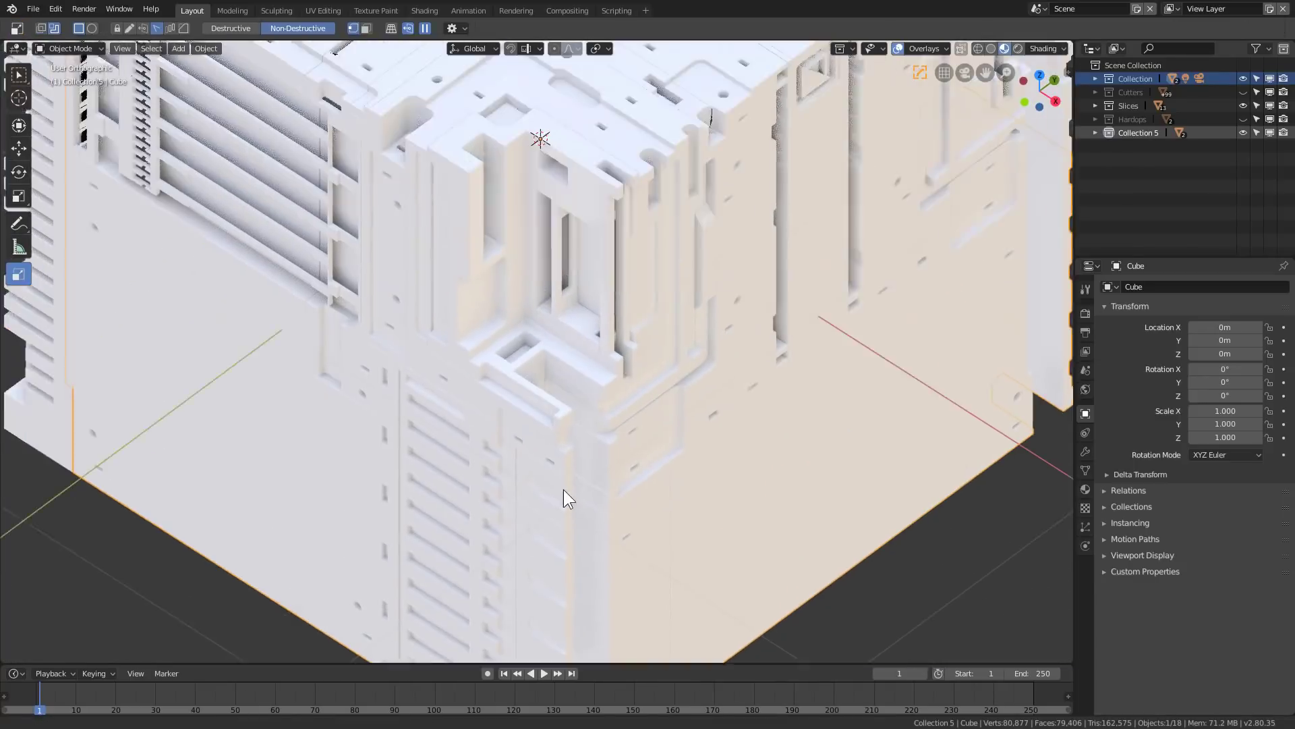
pyautogui.scroll(-3, 564, 489)
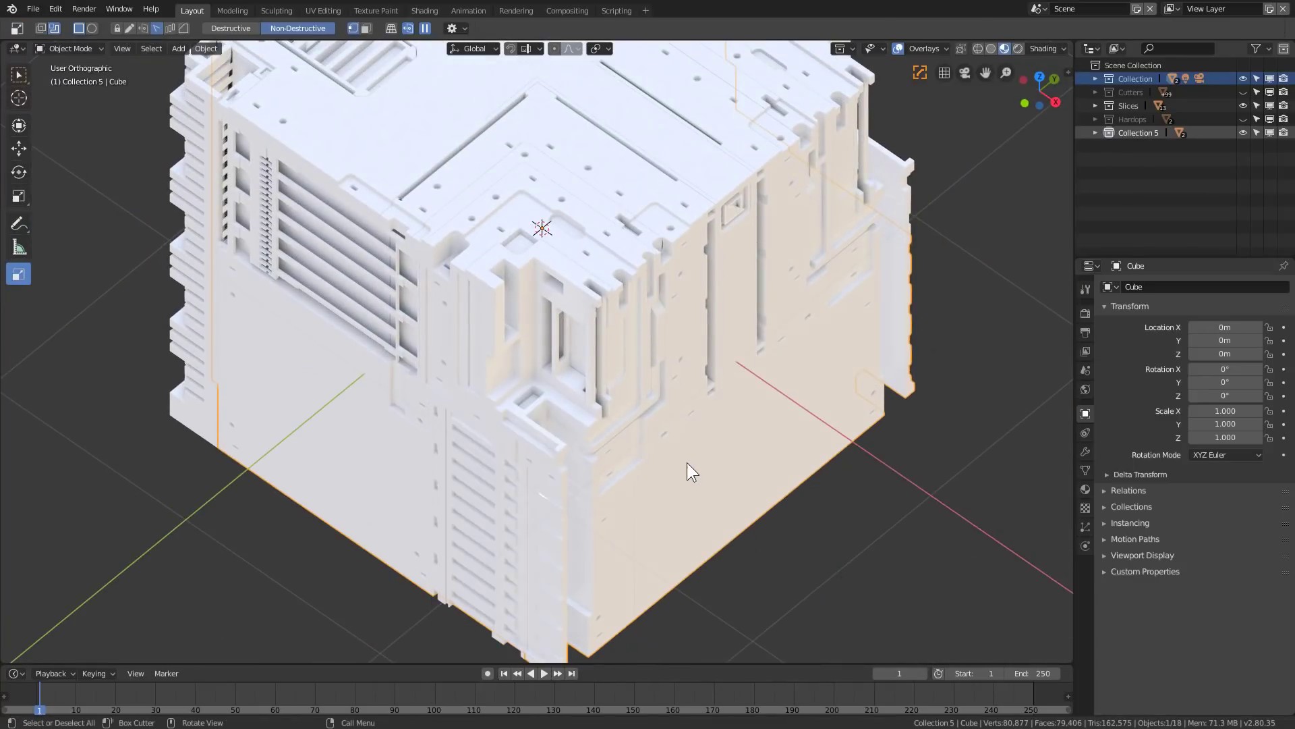
pyautogui.scroll(-2, 672, 465)
pyautogui.moveTo(666, 462); pyautogui.dragTo(628, 499, button='middle')
pyautogui.scroll(-2, 623, 490)
pyautogui.hotkey('ctrl', 's')
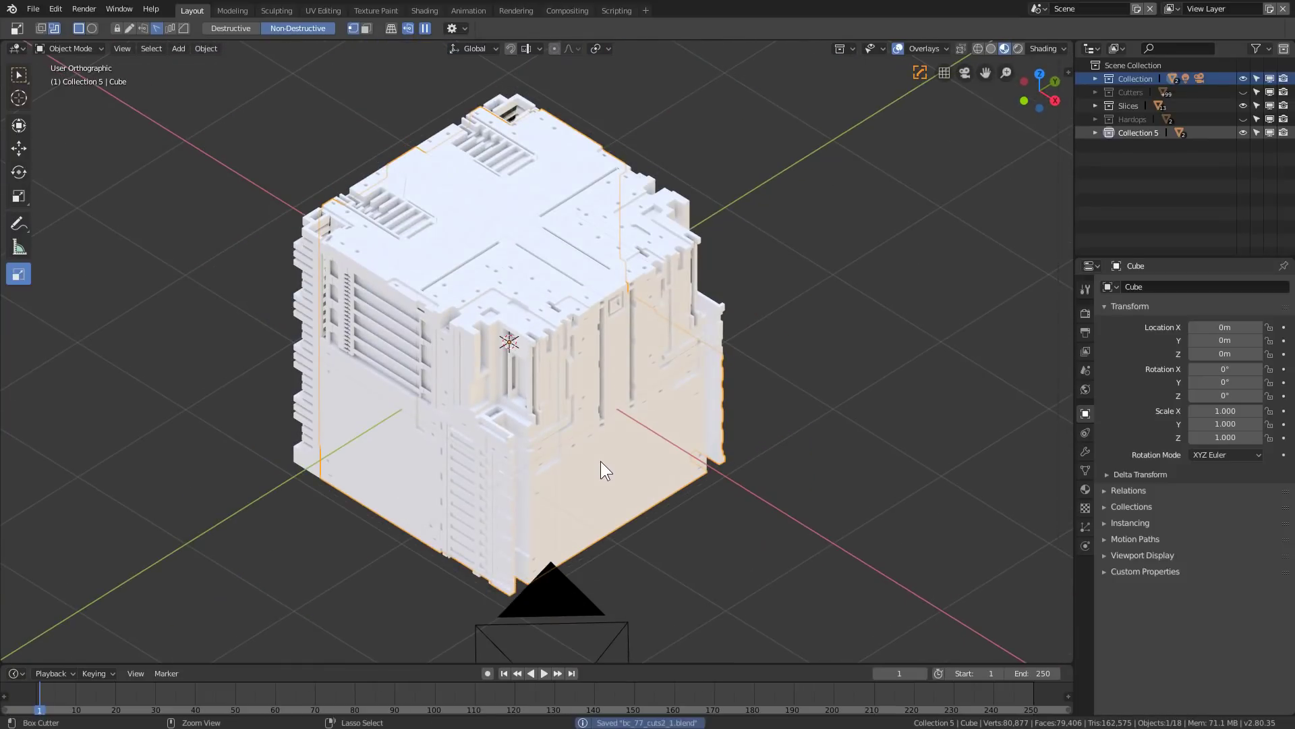
# Step: Set the cube material's Metallic to 1 and Roughness to about 0.241, then deselect everything
pyautogui.click(1086, 490)
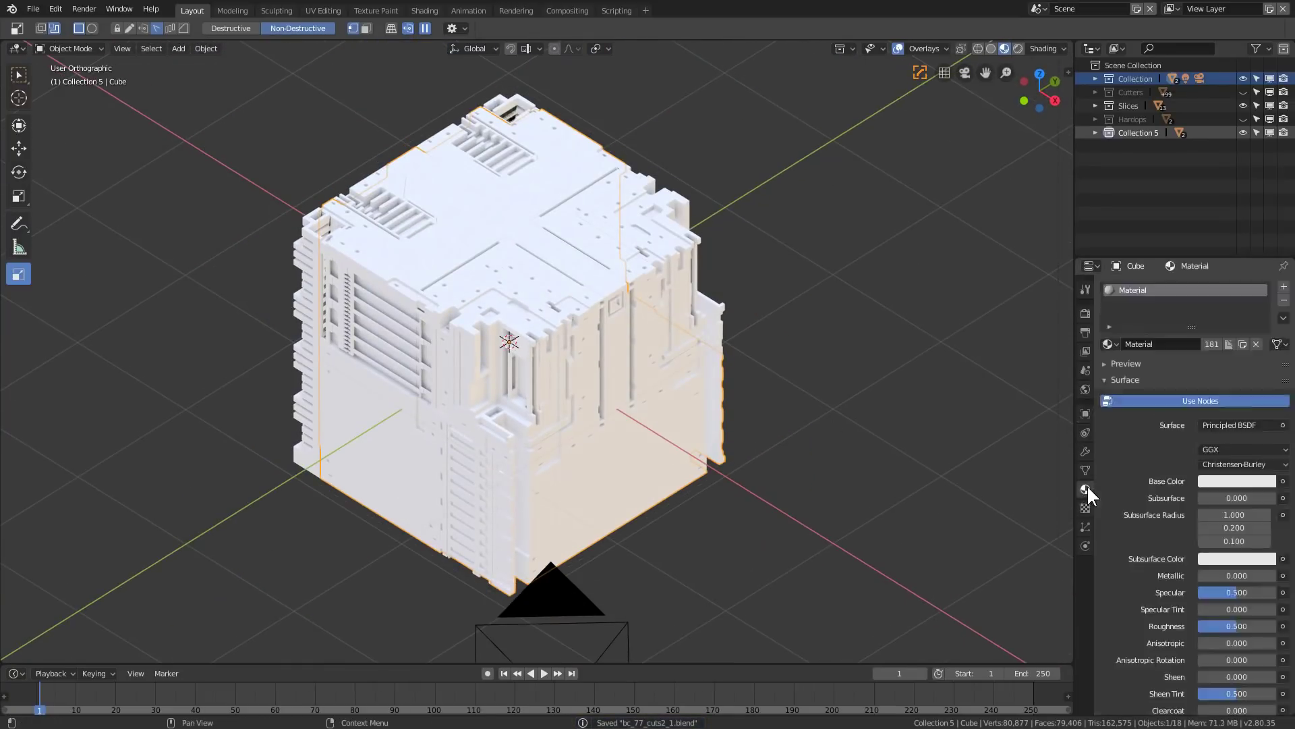
pyautogui.click(1208, 574)
pyautogui.write('1')
pyautogui.press('Return')
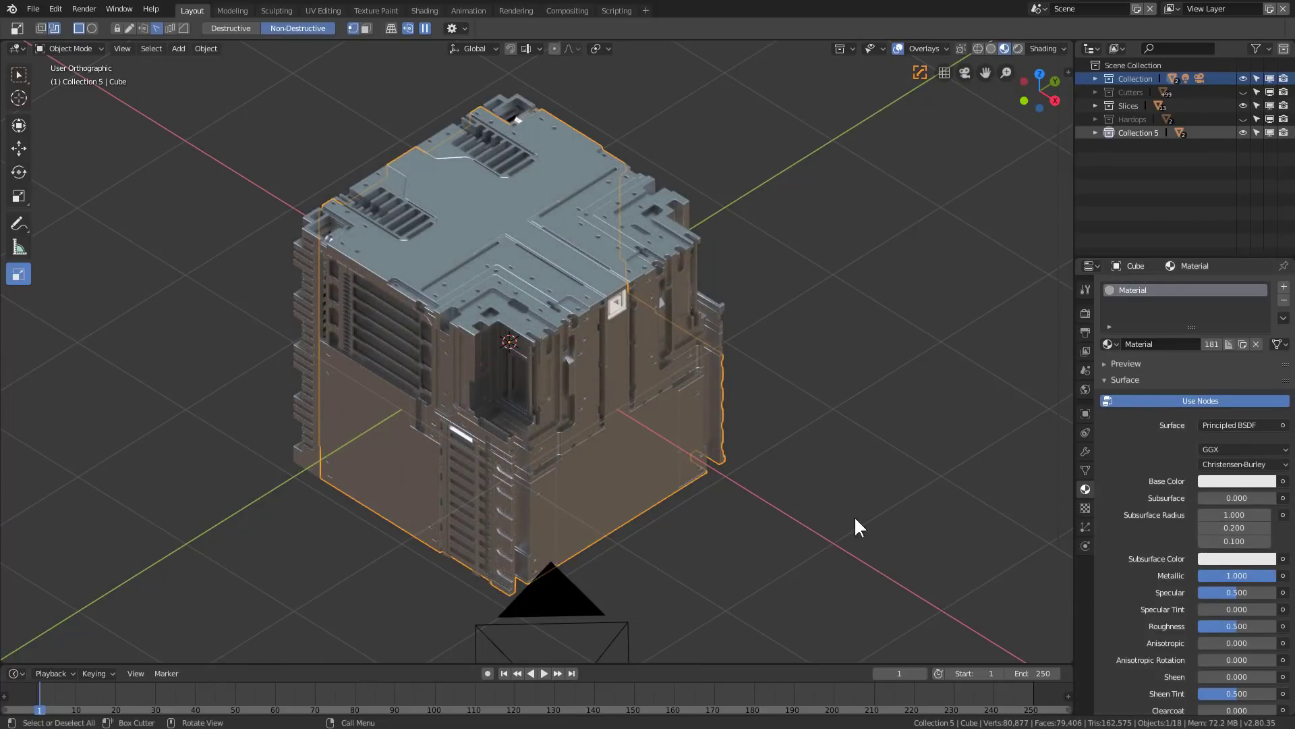
pyautogui.moveTo(1209, 620); pyautogui.dragTo(1186, 620)
pyautogui.moveTo(557, 438); pyautogui.dragTo(581, 469, button='middle')
pyautogui.hotkey('alt', 'a')
# Step: Select the white panel in the rounded recess on the cube's side and scale it along X to about 0.26
pyautogui.scroll(5, 605, 434)
pyautogui.scroll(-2, 601, 452)
pyautogui.scroll(5, 581, 472)
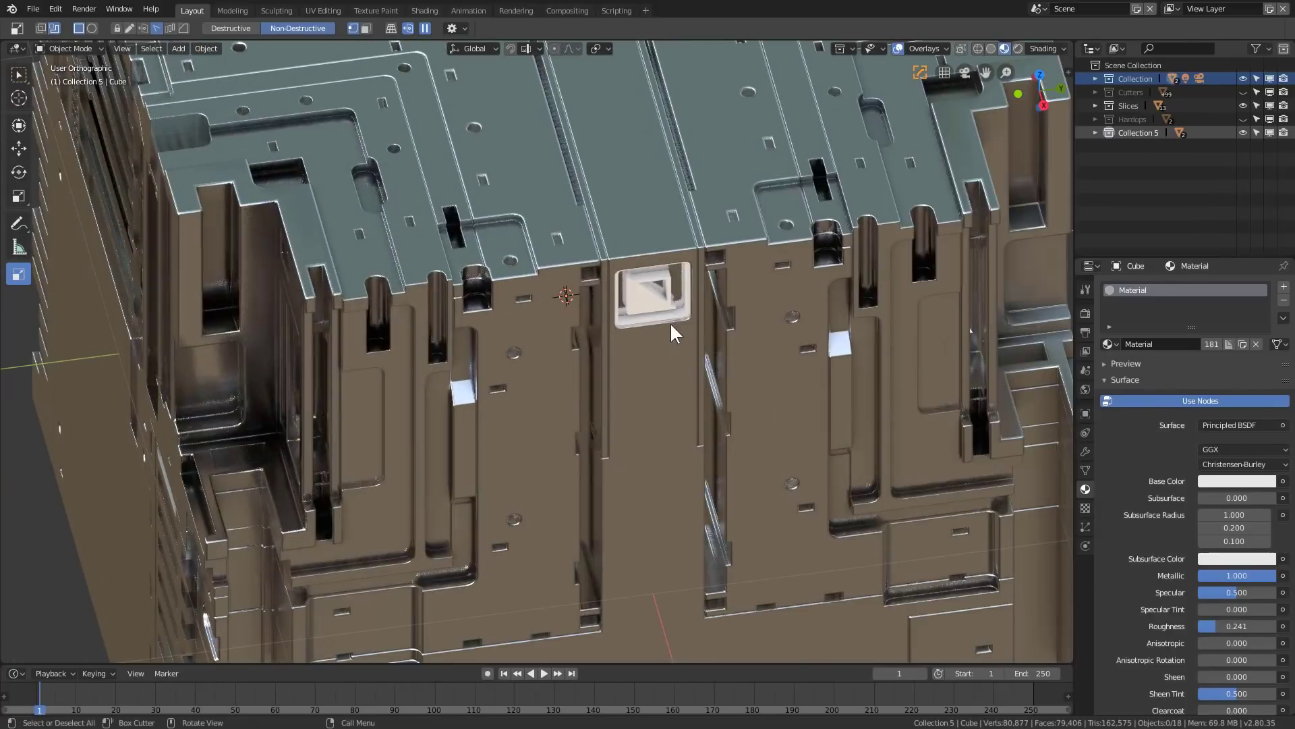
pyautogui.click(648, 293)
pyautogui.scroll(3, 701, 408)
pyautogui.keyDown('shift'); pyautogui.moveTo(695, 328); pyautogui.dragTo(791, 467, button='middle'); pyautogui.keyUp('shift')
pyautogui.scroll(6, 702, 451)
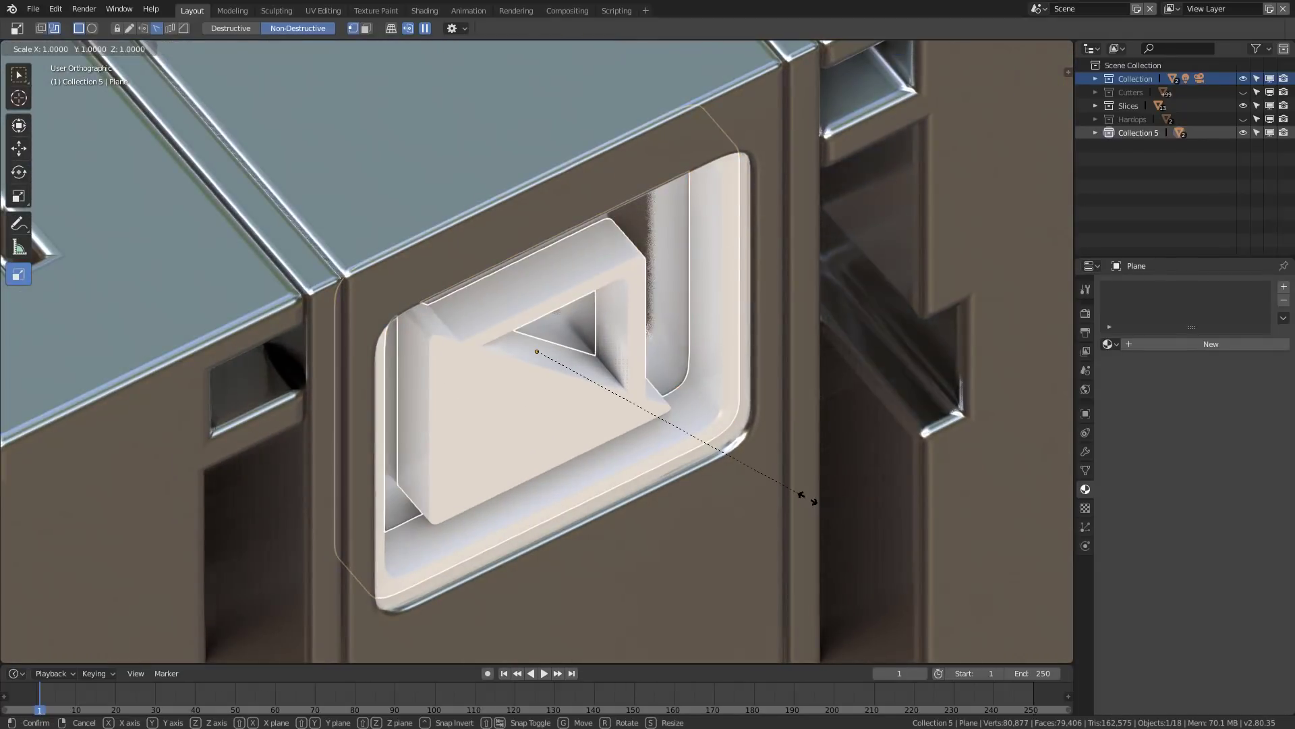
pyautogui.press('s')
pyautogui.press('x')
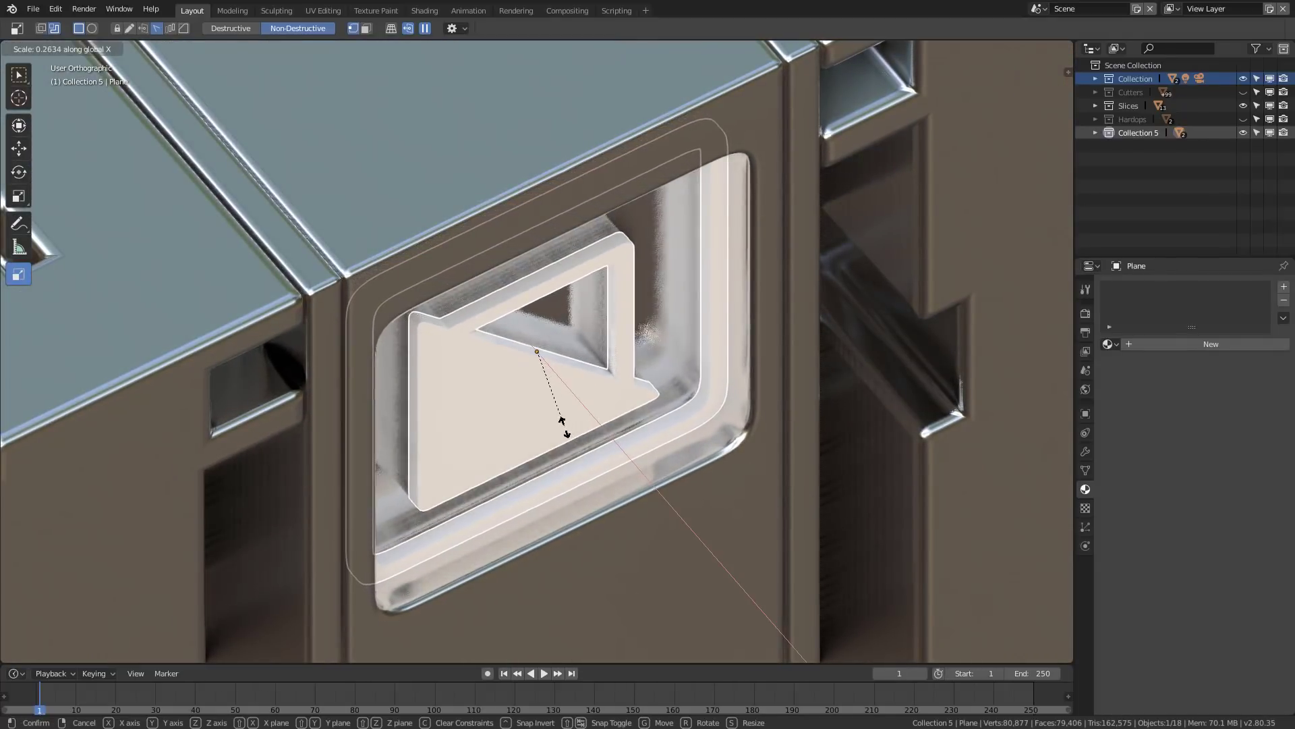
pyautogui.click(570, 445)
# Step: Link the main cube's material to the white recessed panel
pyautogui.keyDown('shift'); pyautogui.click(716, 563); pyautogui.keyUp('shift')
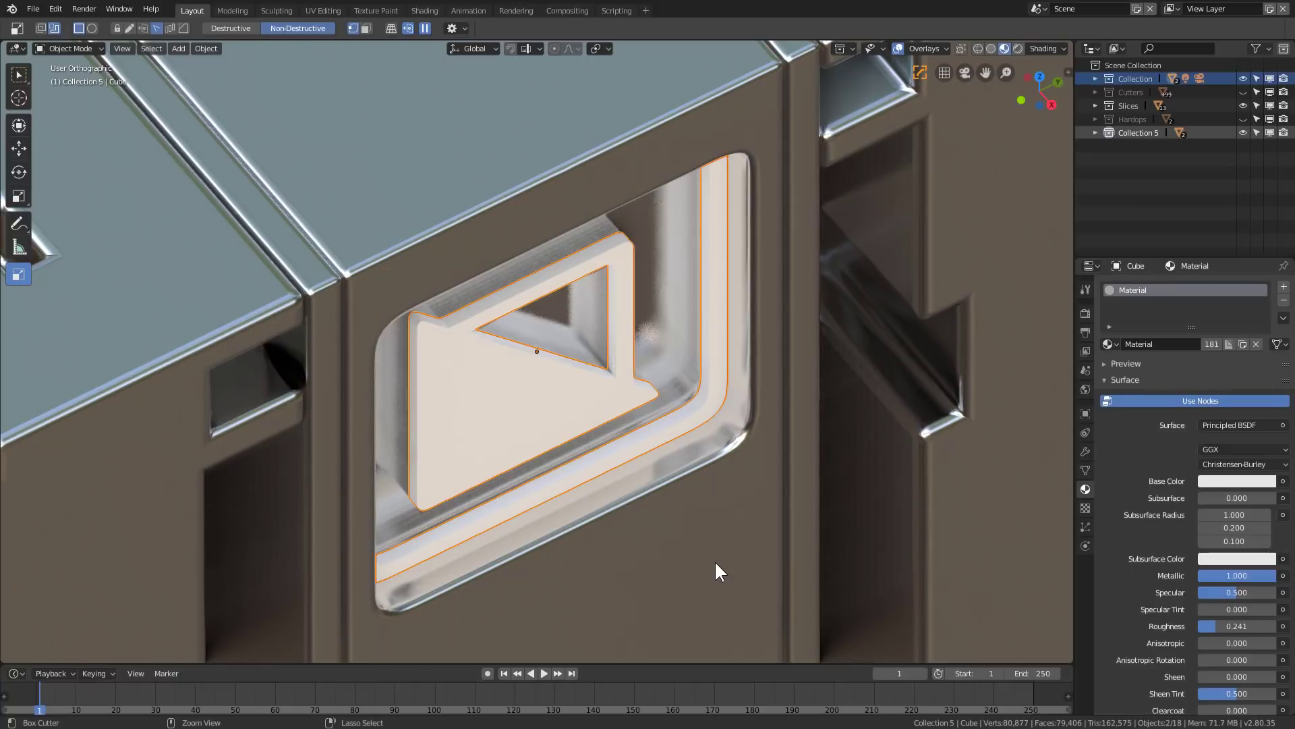
pyautogui.hotkey('ctrl', 'l')
pyautogui.press('Down')
pyautogui.press('Down')
pyautogui.press('Return')
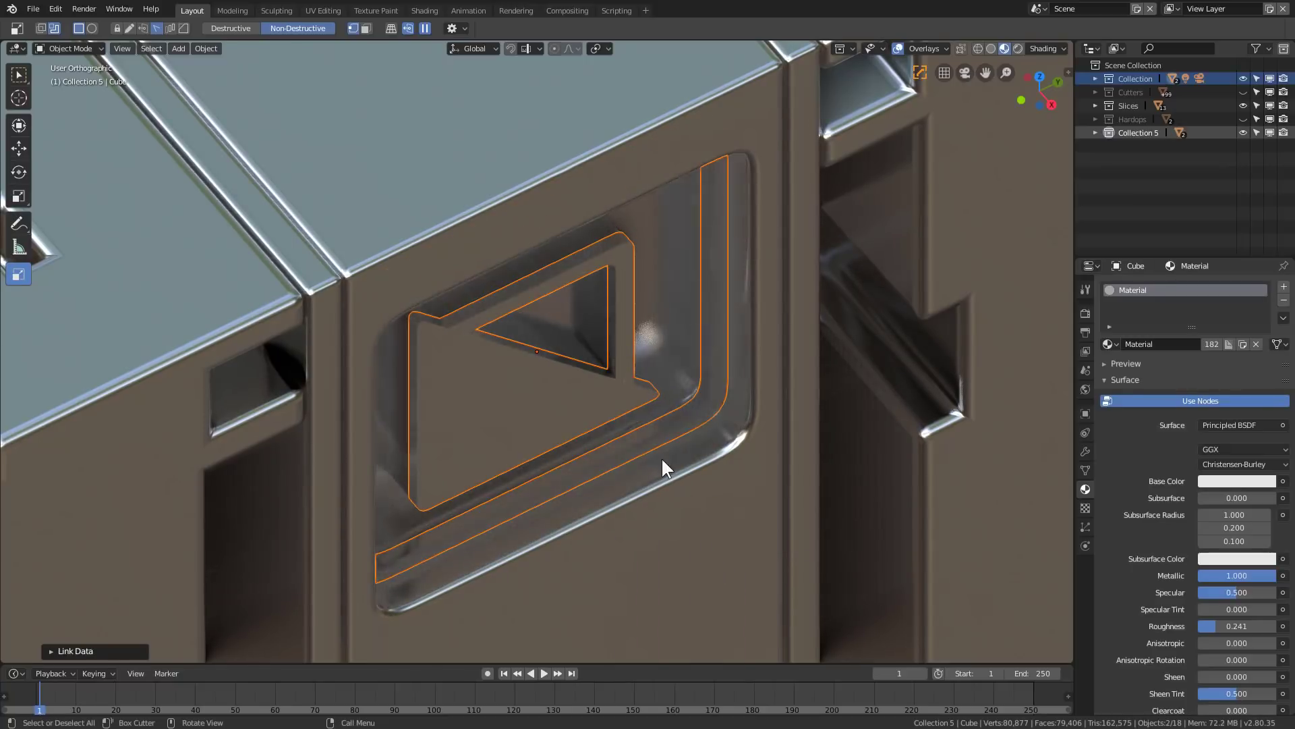
# Step: Scale the recessed panel slightly thinner along X and move it about 0.009 m outward along X
pyautogui.click(563, 393)
pyautogui.click(573, 403)
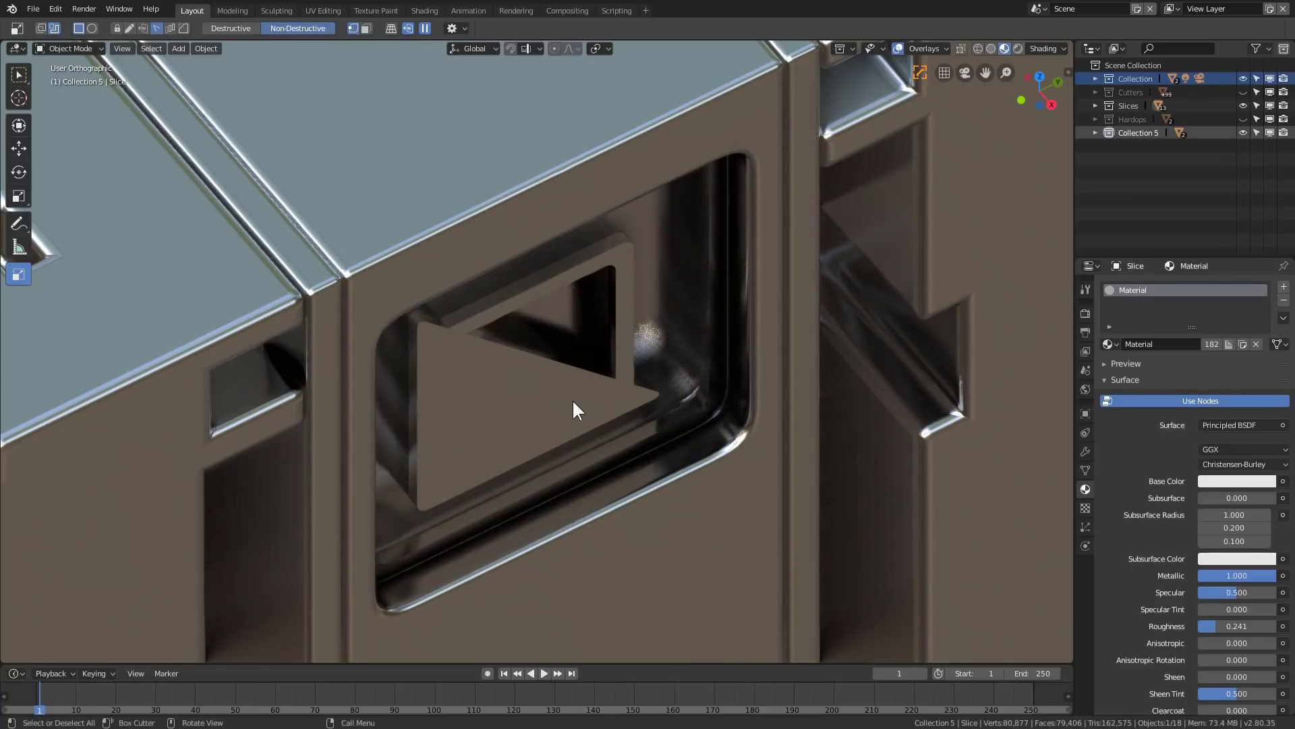
pyautogui.click(583, 409)
pyautogui.press('s')
pyautogui.press('x')
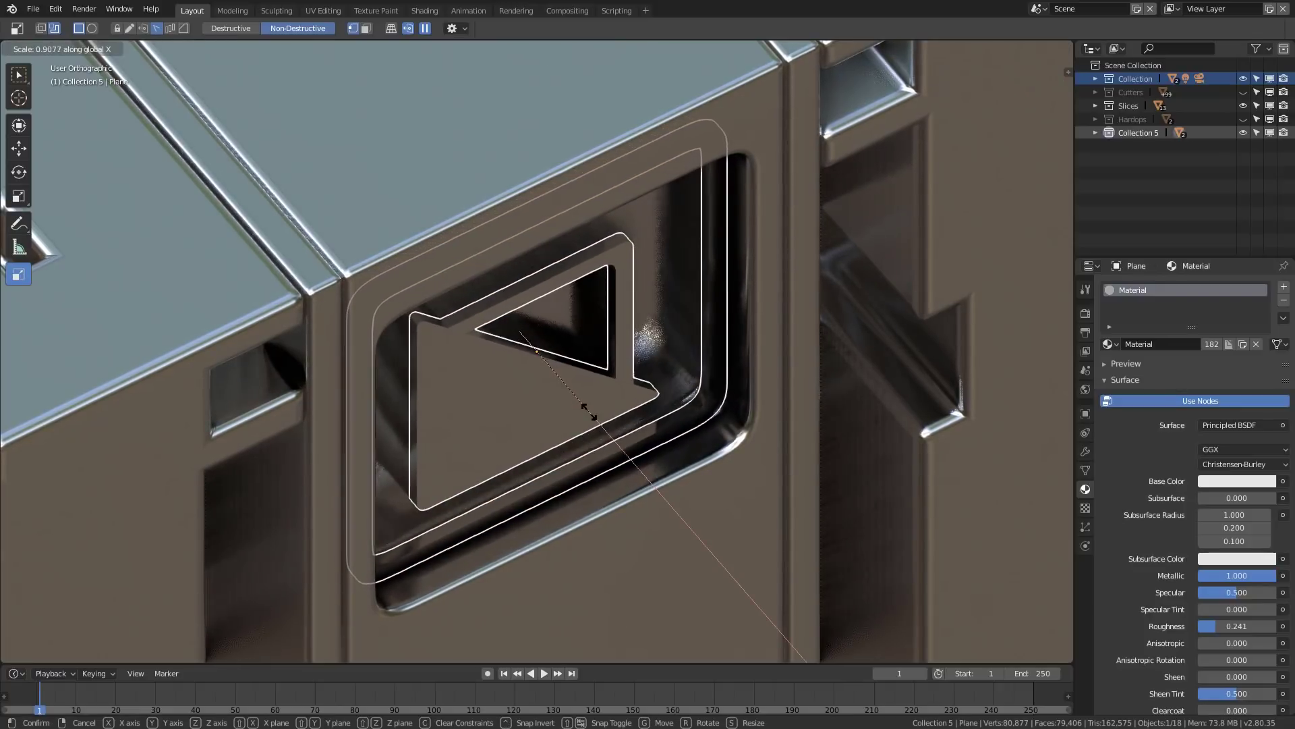
pyautogui.click(582, 411)
pyautogui.press('g')
pyautogui.press('x')
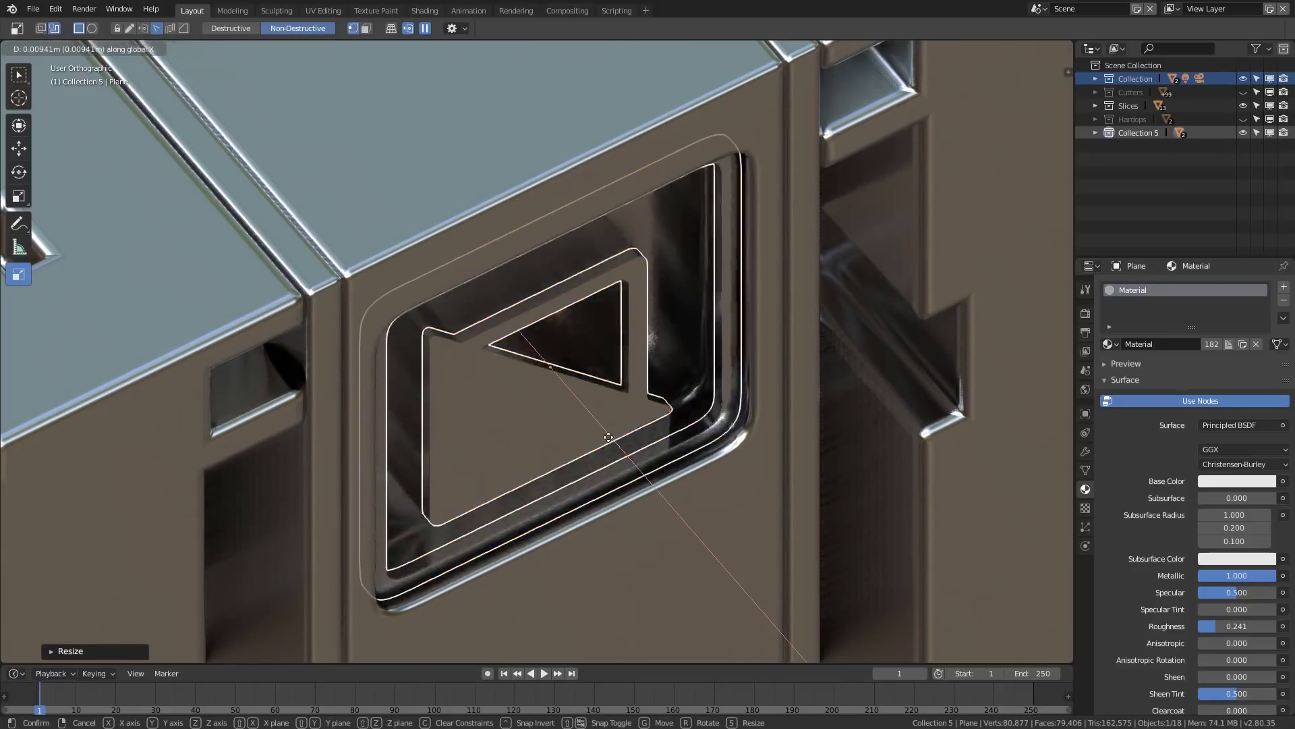
pyautogui.click(604, 430)
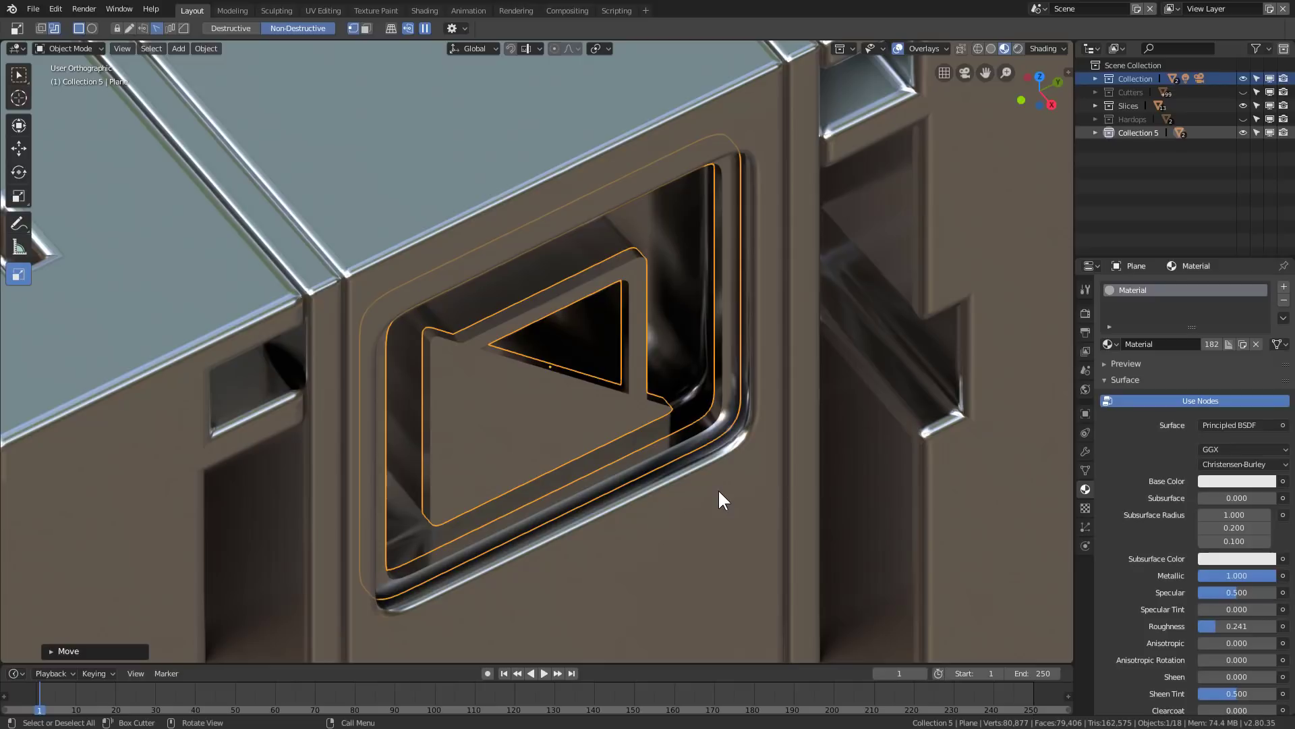
# Step: Duplicate the recessed panel and place the copy slightly behind the original along X
pyautogui.scroll(1, 718, 488)
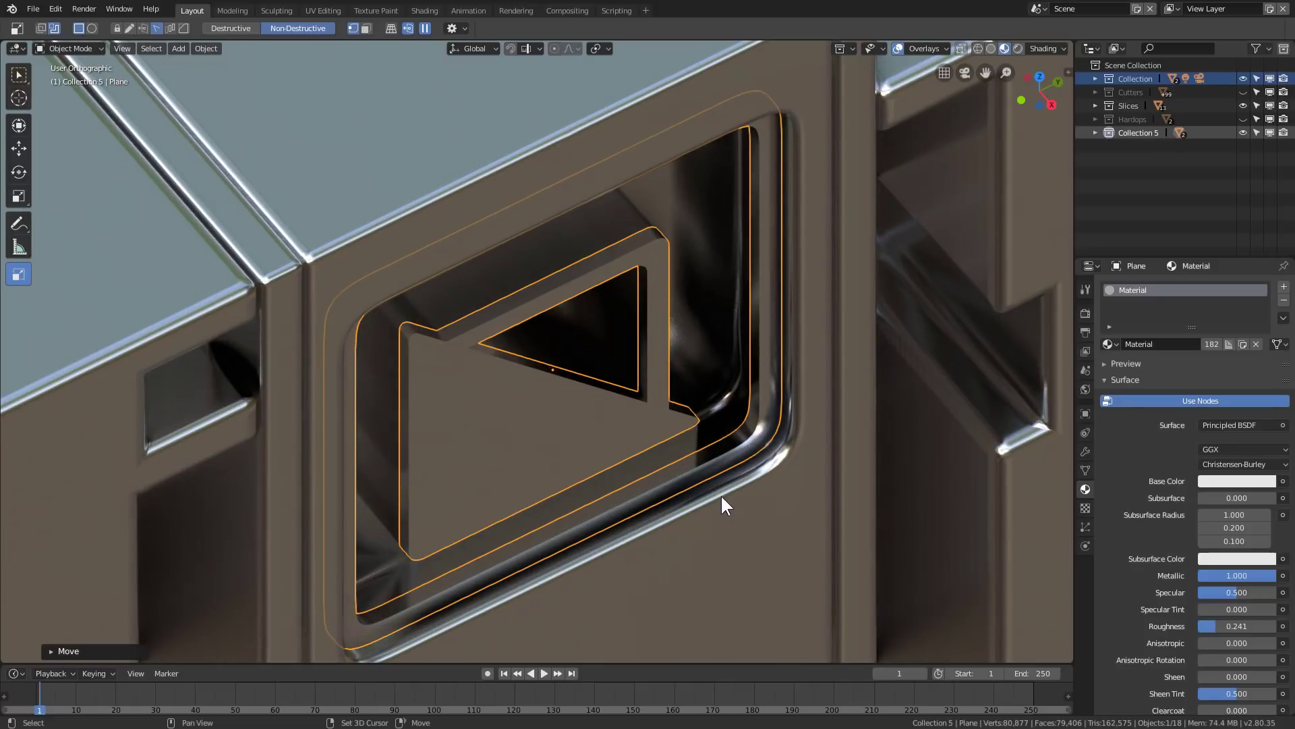
pyautogui.hotkey('shift', 'd')
pyautogui.press('x')
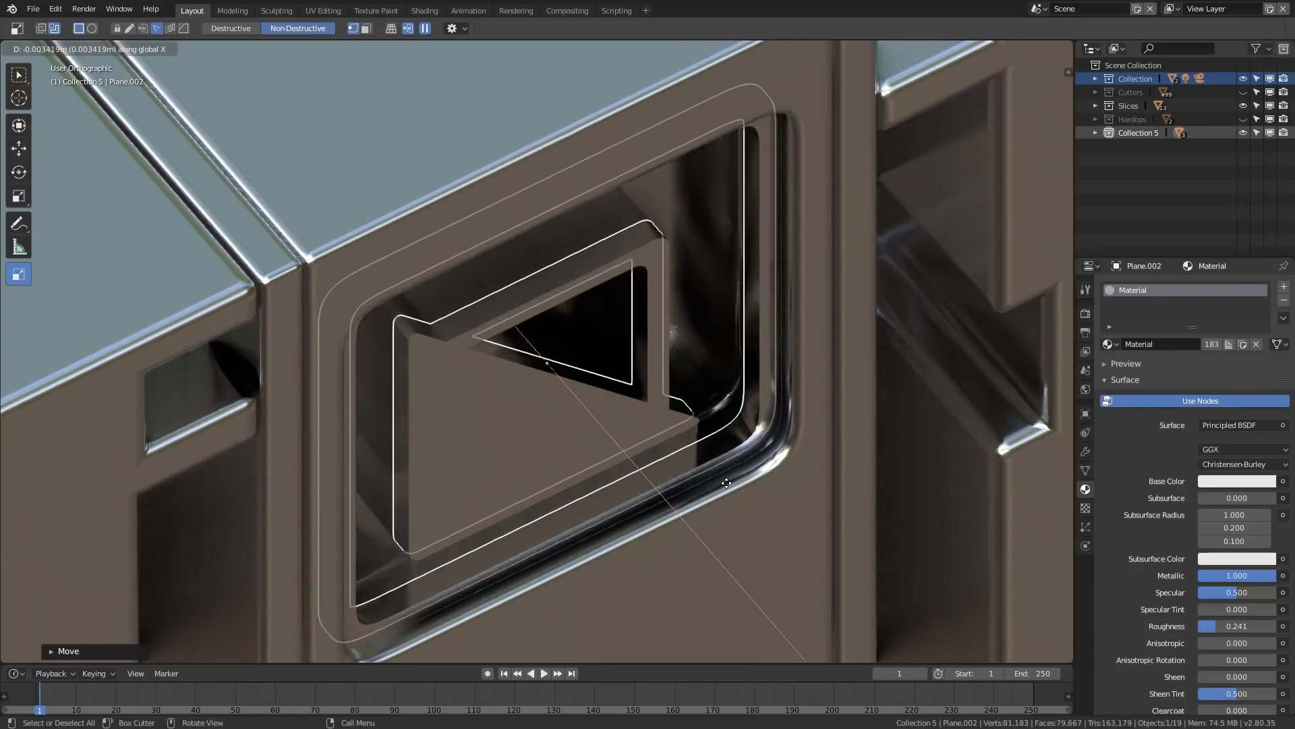
pyautogui.click(716, 471)
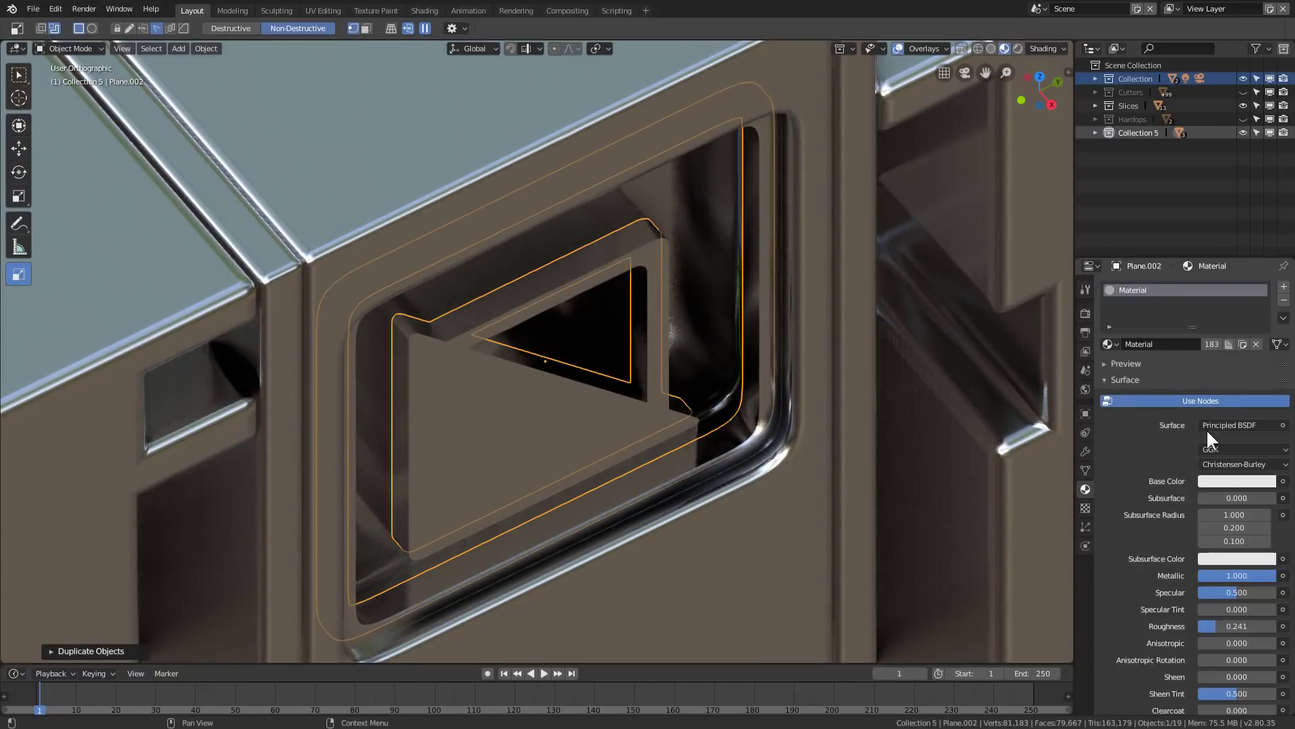
# Step: Make the duplicated panel's material a single-user copy, change its surface to Emission and set the strength to 8
pyautogui.click(1212, 344)
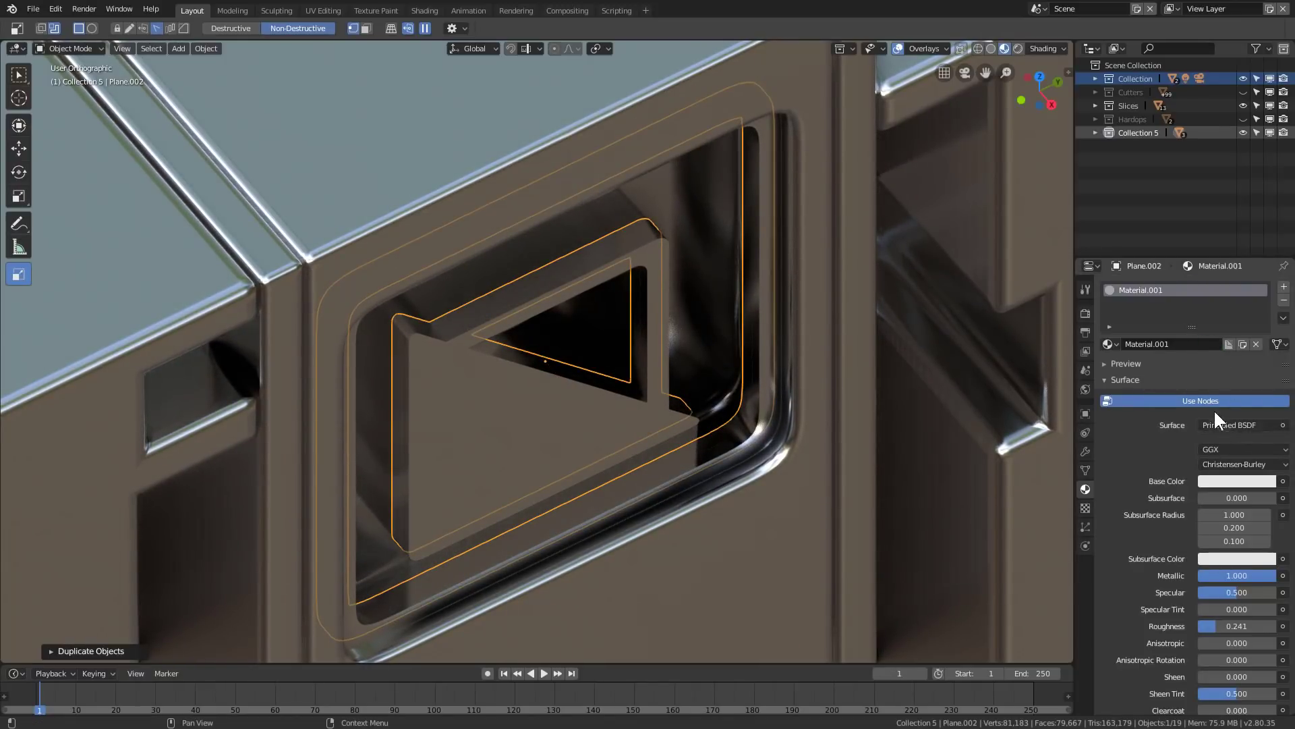
pyautogui.click(1223, 425)
pyautogui.click(1131, 157)
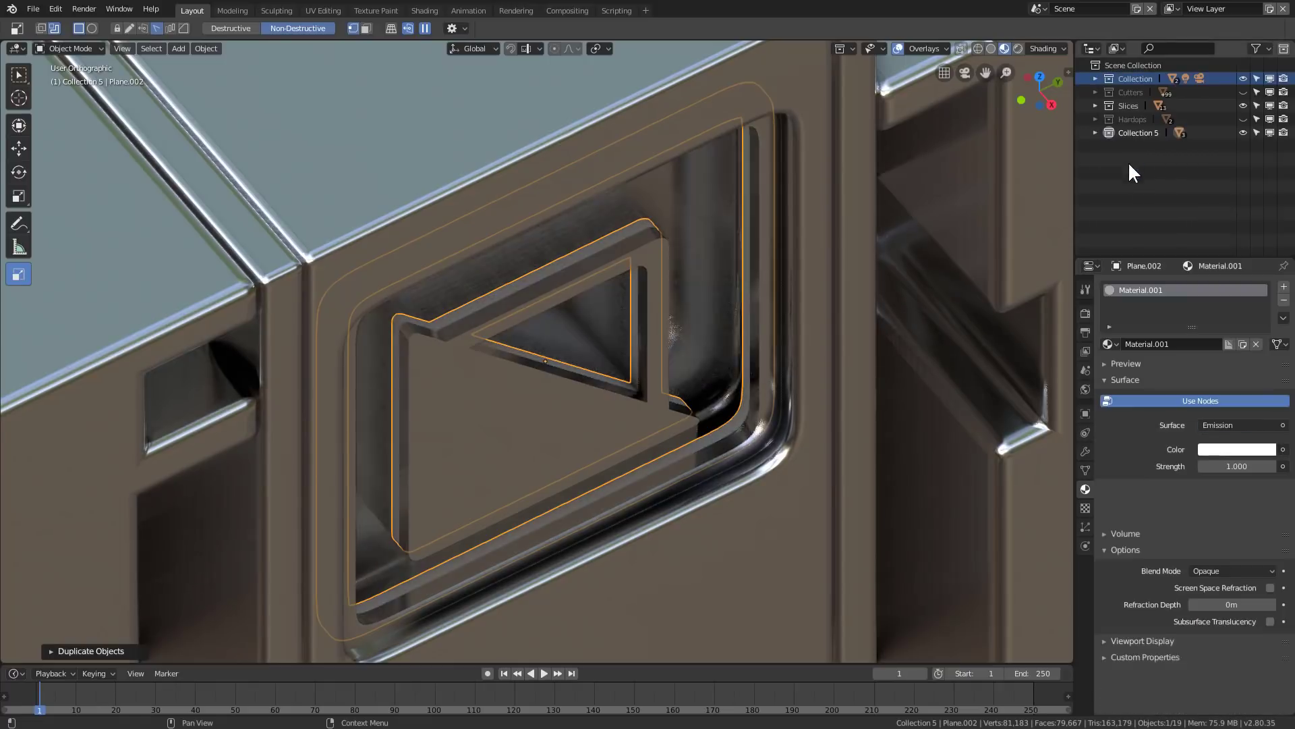
pyautogui.click(1236, 466)
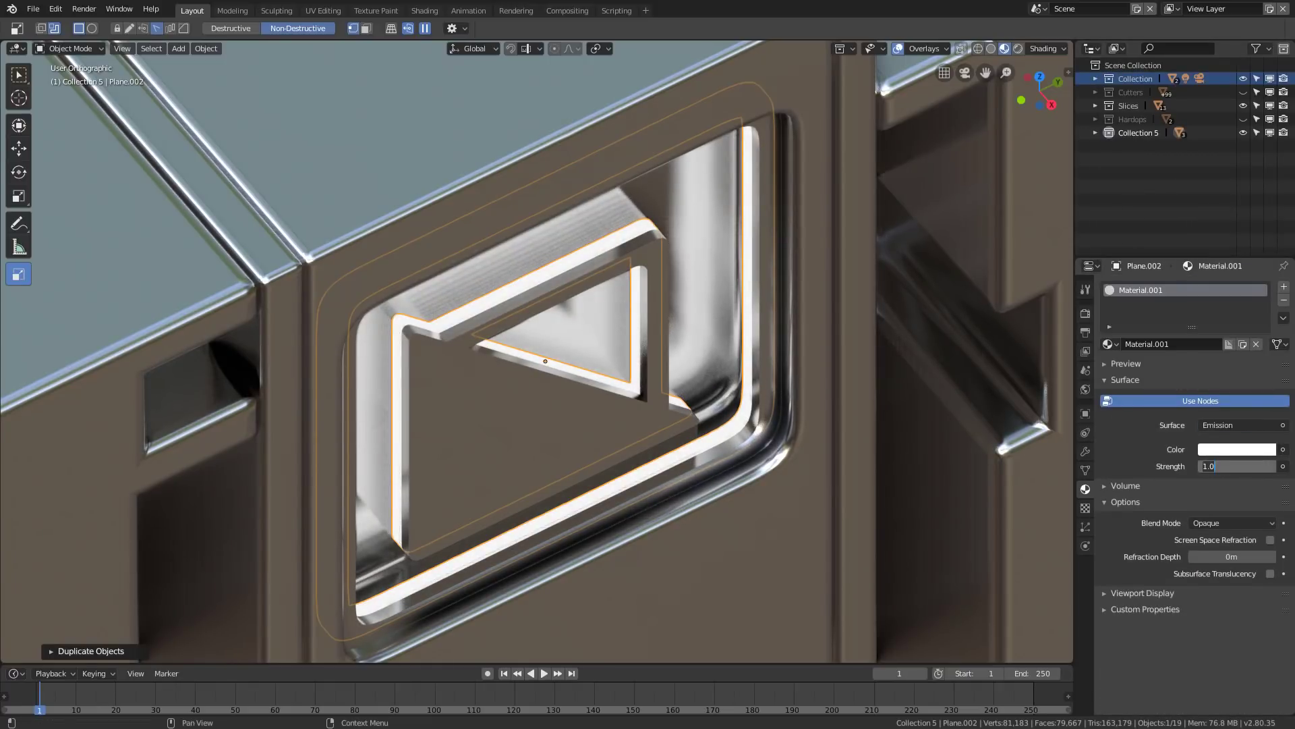
pyautogui.write('8')
pyautogui.press('Return')
# Step: Select the slice forming the cube's notched upper corner, then save the file
pyautogui.scroll(-5, 473, 499)
pyautogui.moveTo(568, 529); pyautogui.dragTo(530, 444, button='middle')
pyautogui.scroll(2, 529, 481)
pyautogui.scroll(-3, 530, 485)
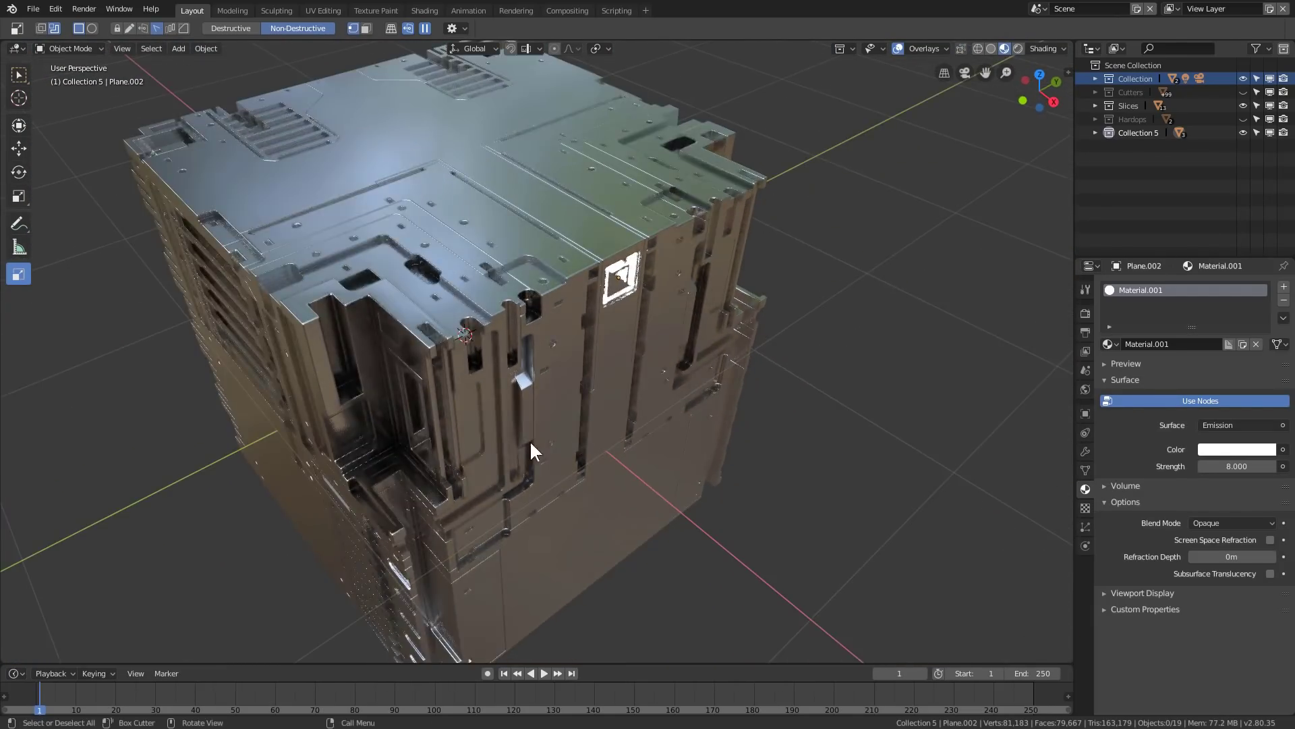
pyautogui.scroll(3, 530, 450)
pyautogui.click(457, 334)
pyautogui.scroll(3, 533, 388)
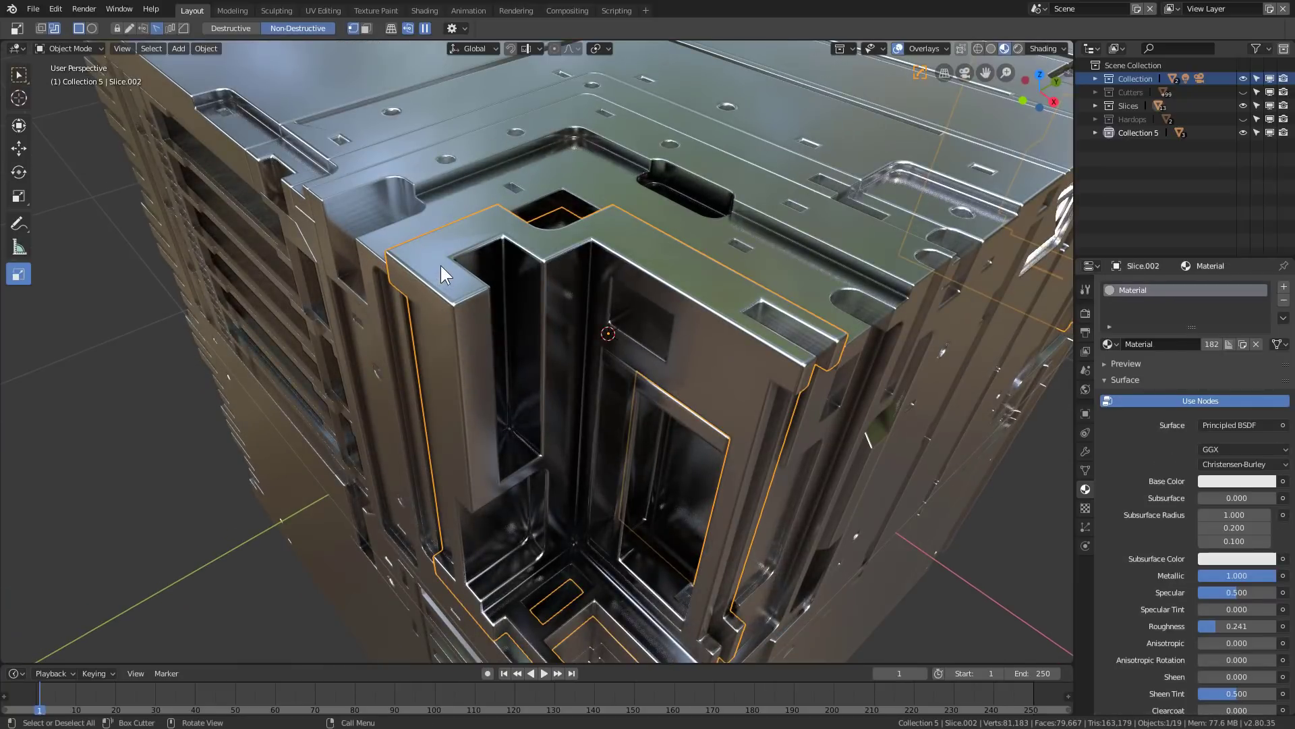
pyautogui.moveTo(440, 265); pyautogui.dragTo(444, 317, button='middle')
pyautogui.hotkey('ctrl', 's')
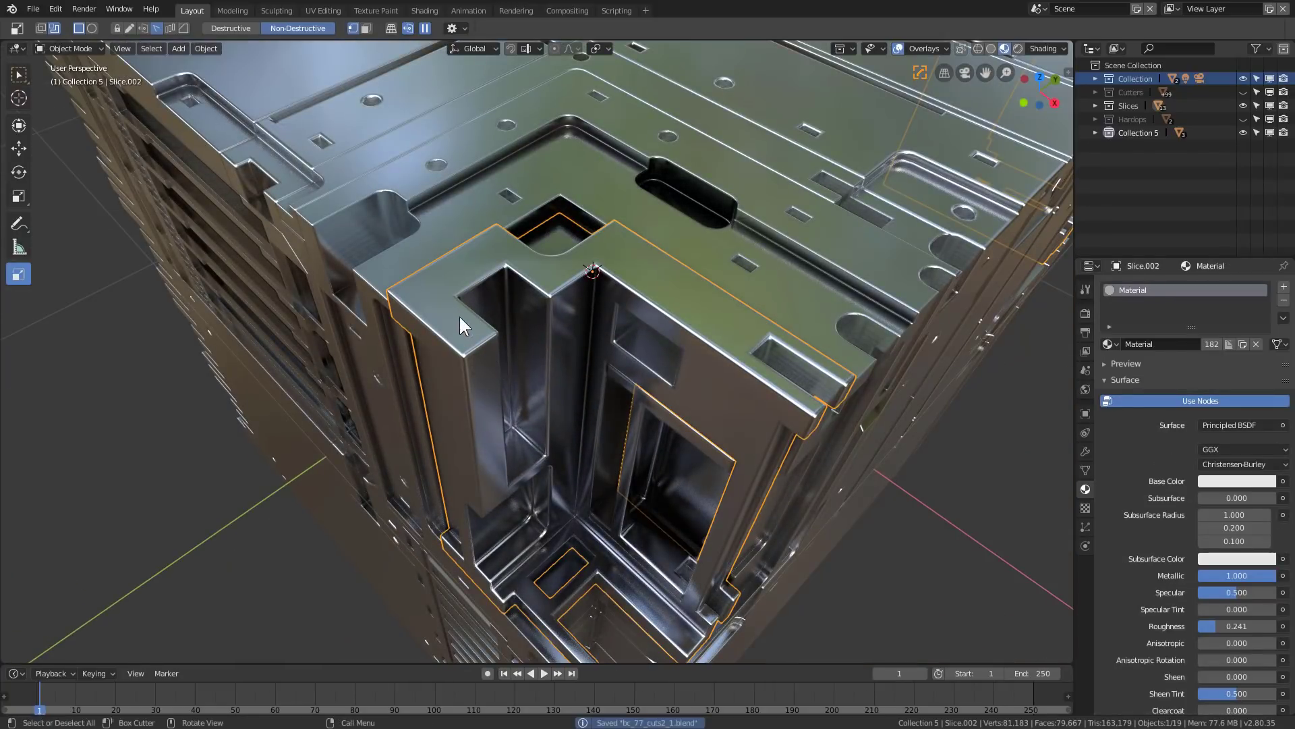
# Step: Box-cut a narrow rectangular slot down through the slice's top, just in front of its existing vertical recess
pyautogui.moveTo(452, 309); pyautogui.dragTo(483, 354)
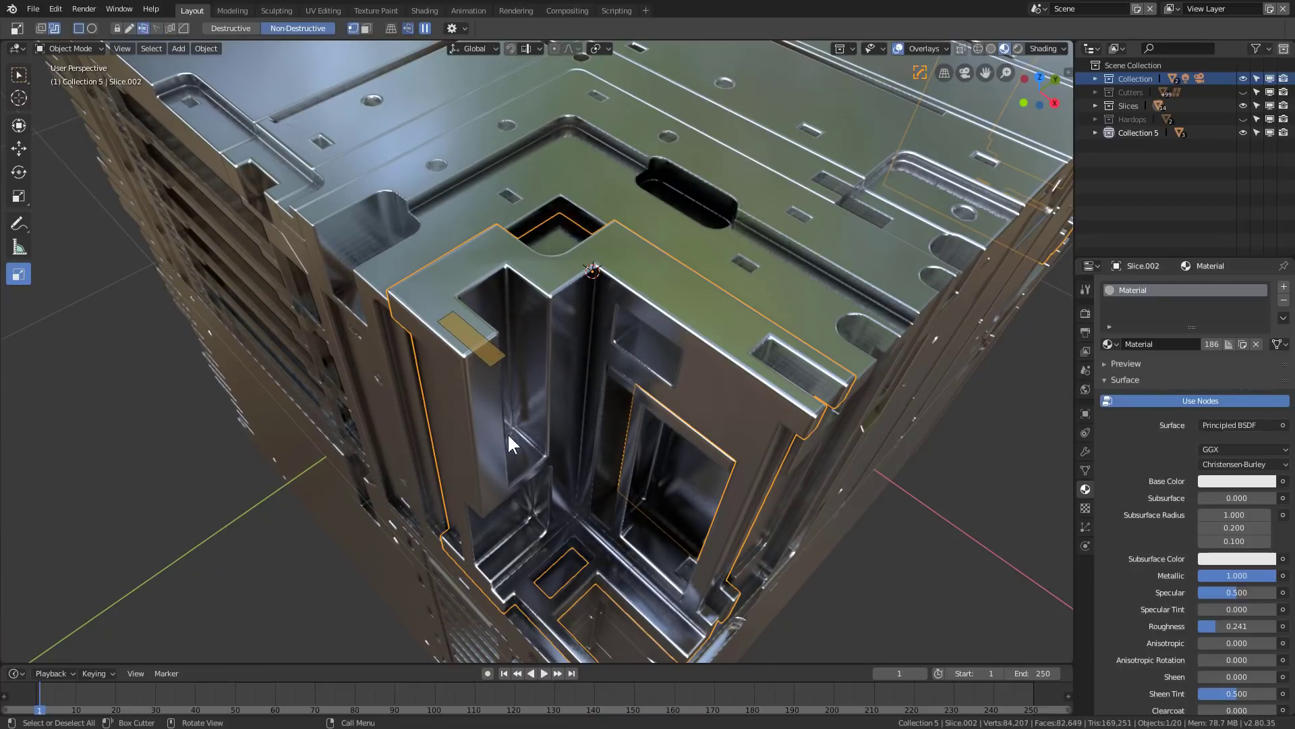
pyautogui.press('x')
pyautogui.moveTo(537, 525)
pyautogui.mouseDown(button='middle')
pyautogui.moveTo(519, 473)
pyautogui.moveTo(519, 536)
pyautogui.mouseUp(button='middle')
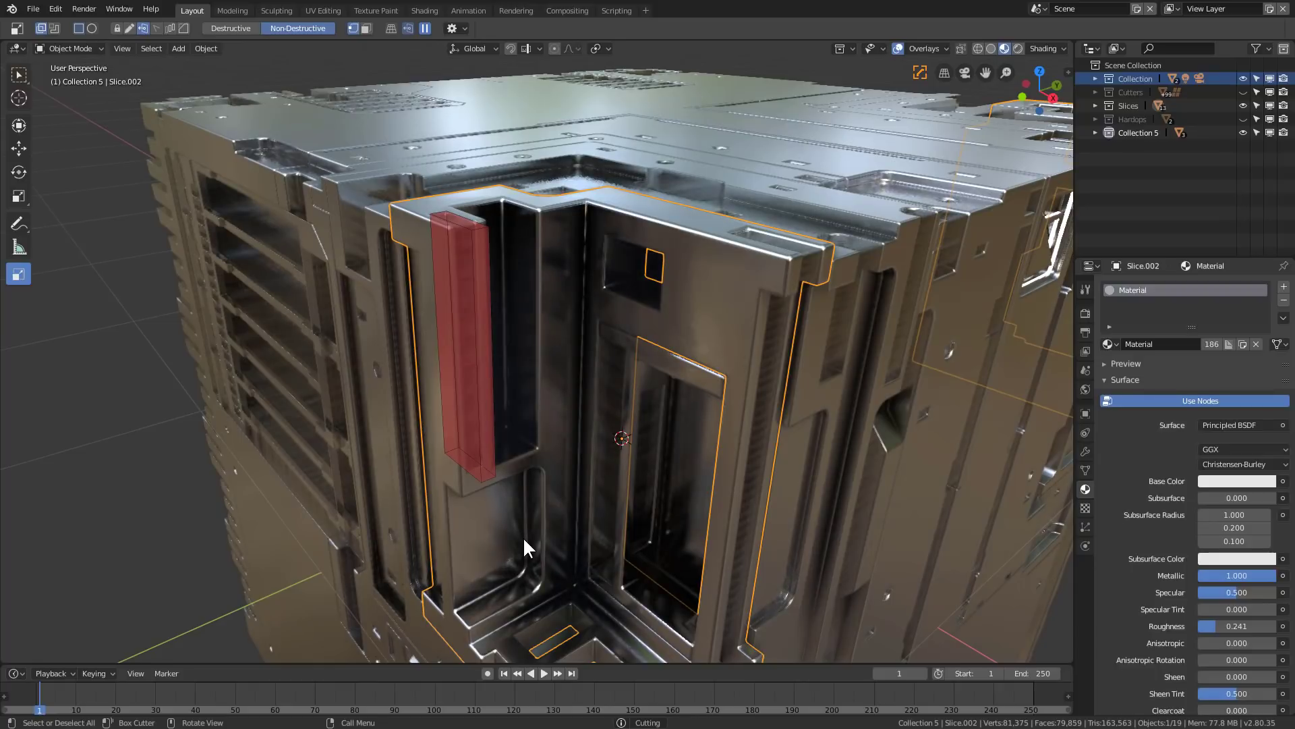
pyautogui.click(537, 436)
# Step: Cut two more rectangular pockets into the slice's top edges, one along each arm of the notched corner
pyautogui.moveTo(537, 436)
pyautogui.mouseDown(button='middle')
pyautogui.moveTo(575, 424)
pyautogui.moveTo(529, 446)
pyautogui.moveTo(617, 286)
pyautogui.mouseUp(button='middle')
pyautogui.moveTo(634, 285); pyautogui.dragTo(511, 375)
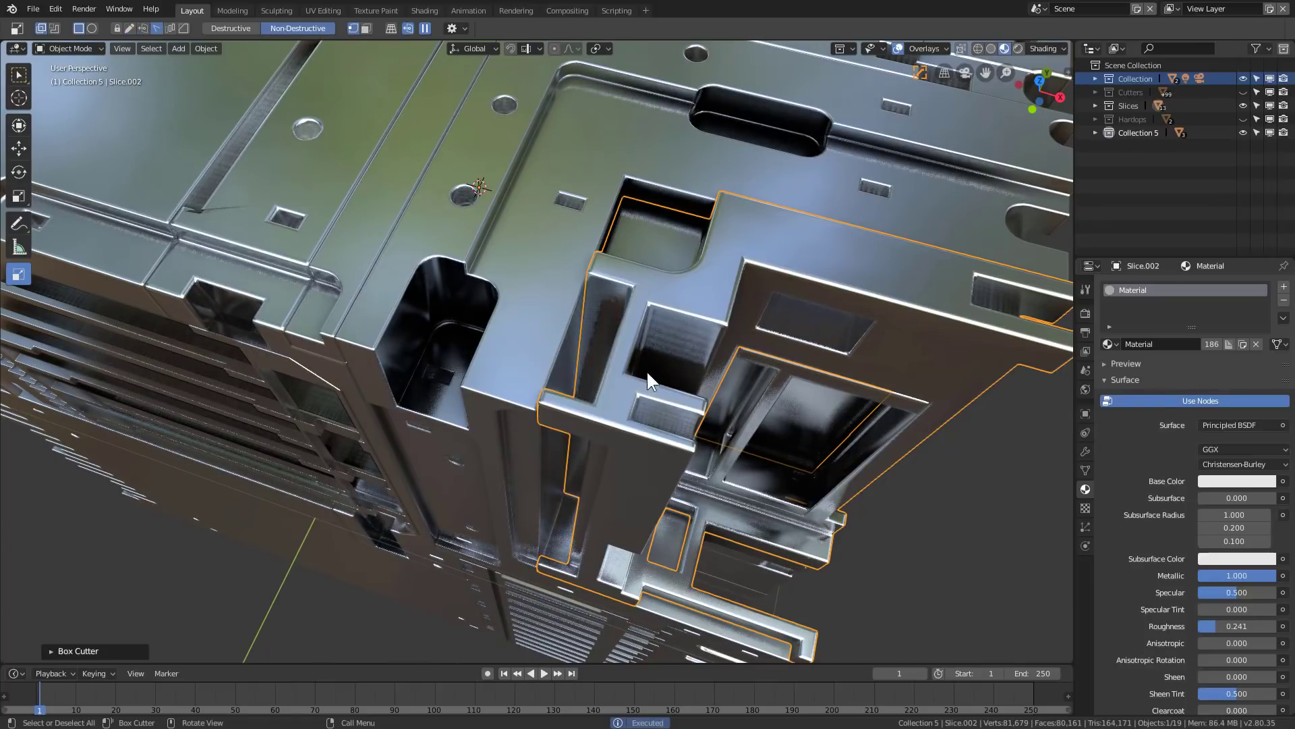
pyautogui.moveTo(682, 388); pyautogui.dragTo(479, 338, button='middle')
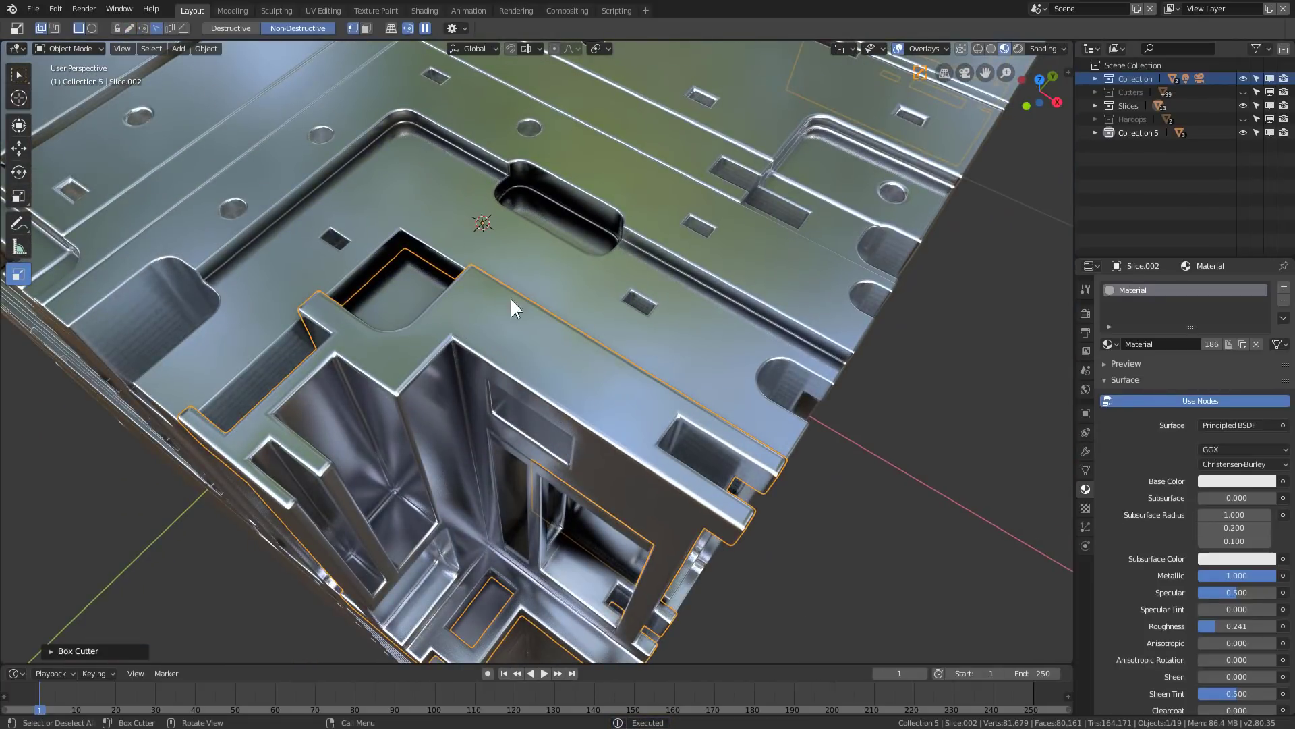
pyautogui.moveTo(511, 300)
pyautogui.mouseDown()
pyautogui.moveTo(601, 262)
pyautogui.moveTo(665, 295)
pyautogui.moveTo(706, 340)
pyautogui.mouseUp()
# Step: Set the slice's bevel width to 0.005 with the Hard Ops width tool
pyautogui.press('q')
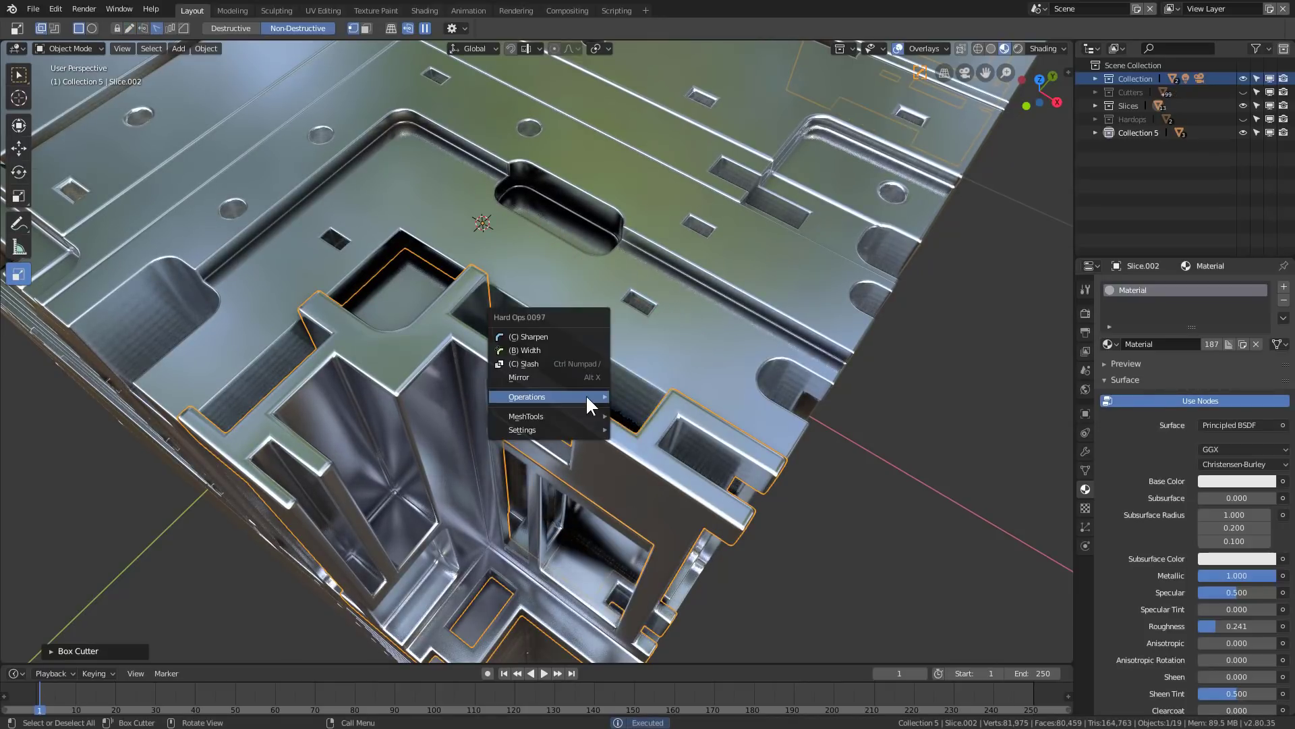
pyautogui.click(572, 350)
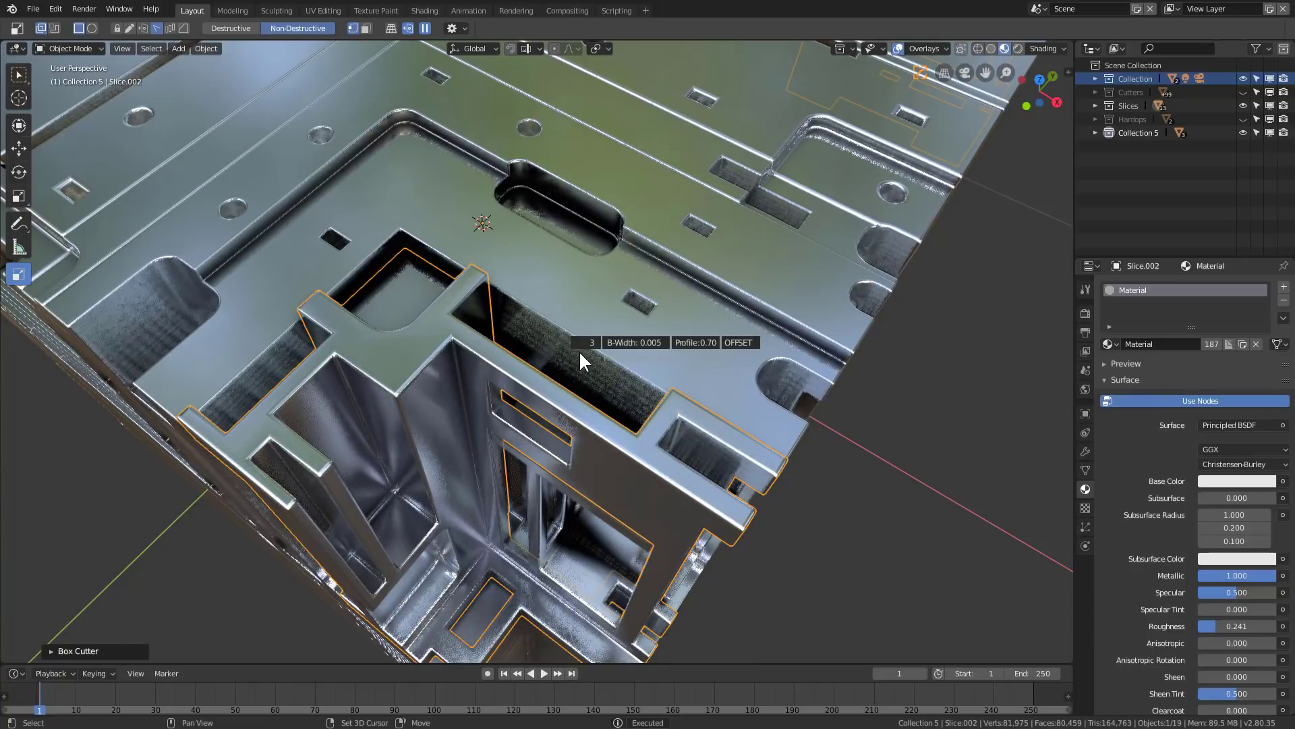
pyautogui.click(579, 350)
# Step: Add an Irradiance Volume light probe around the cube and scale it up well beyond the cube's sides
pyautogui.scroll(-5, 580, 405)
pyautogui.moveTo(581, 439); pyautogui.dragTo(595, 413, button='middle')
pyautogui.hotkey('shift', 'a')
pyautogui.moveTo(618, 409)
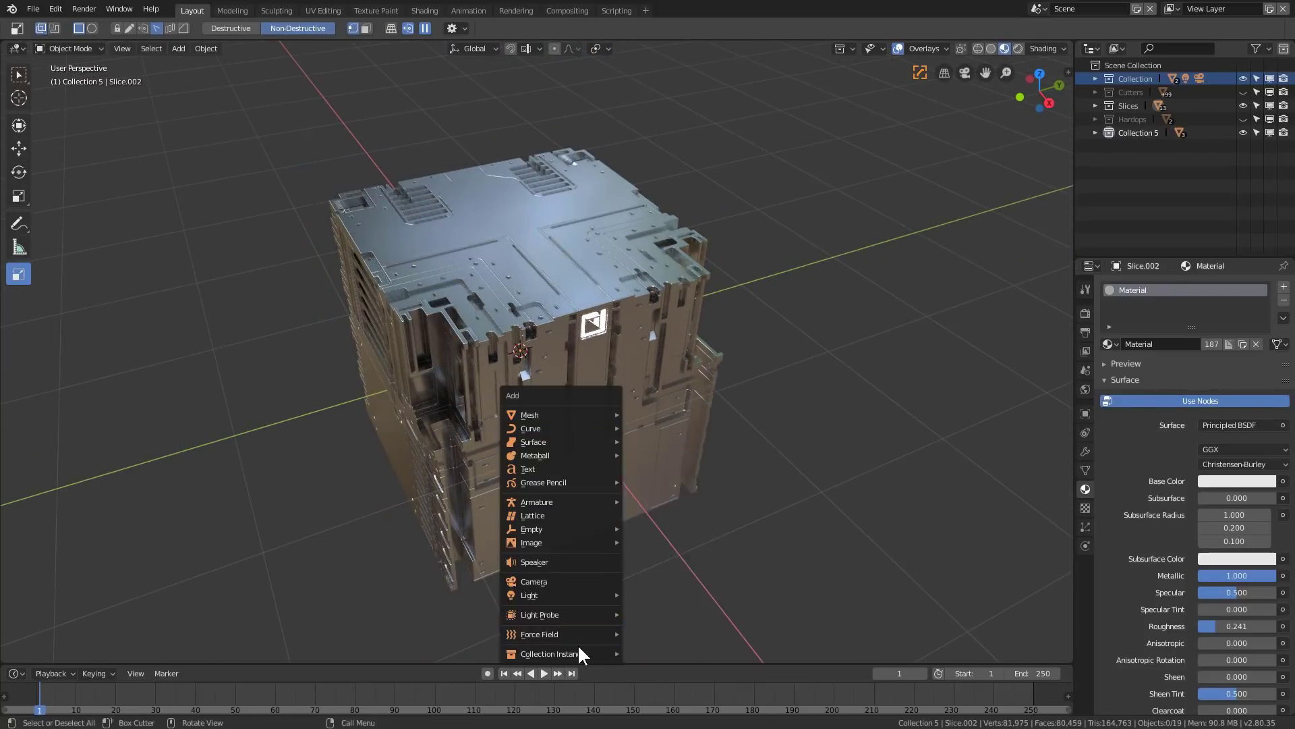
pyautogui.moveTo(576, 614)
pyautogui.click(664, 643)
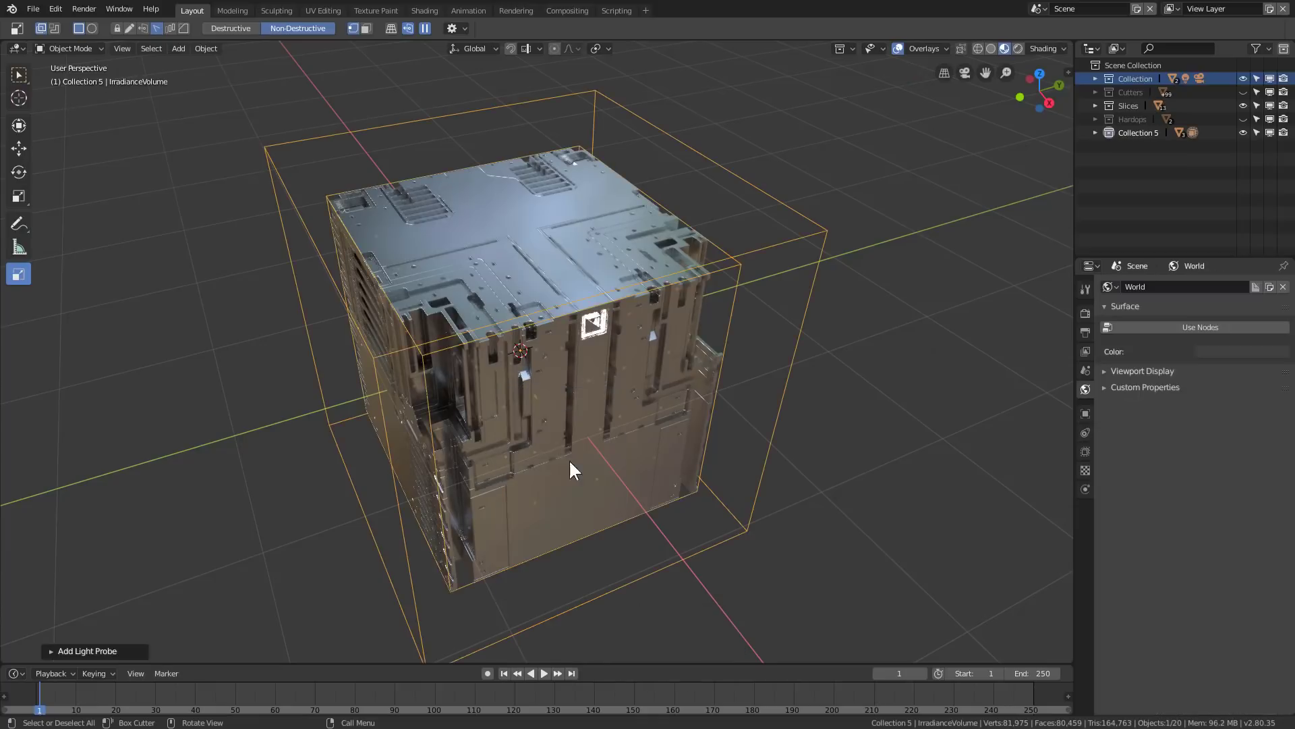
pyautogui.press('s')
pyautogui.click(702, 430)
# Step: Add a Reflection Cubemap light probe and scale it up until it extends far beyond the cube
pyautogui.hotkey('shift', 'a')
pyautogui.moveTo(702, 432)
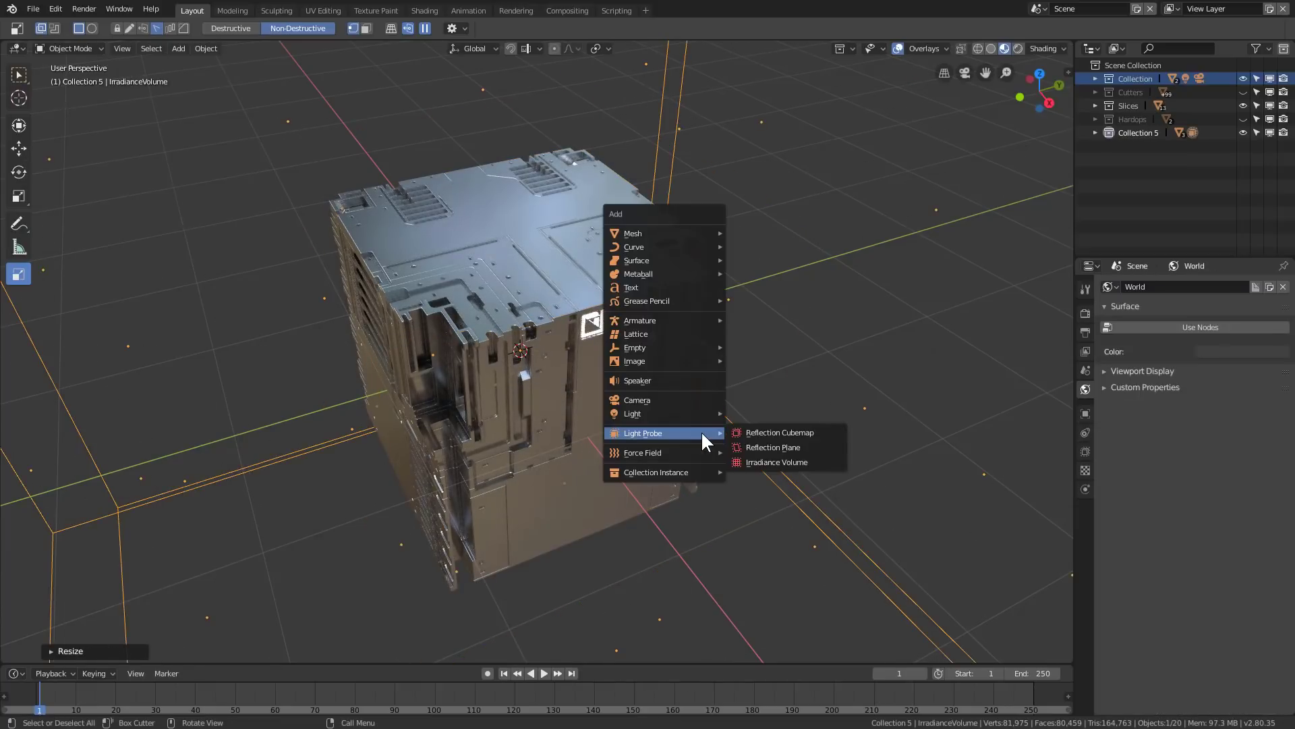
pyautogui.click(776, 432)
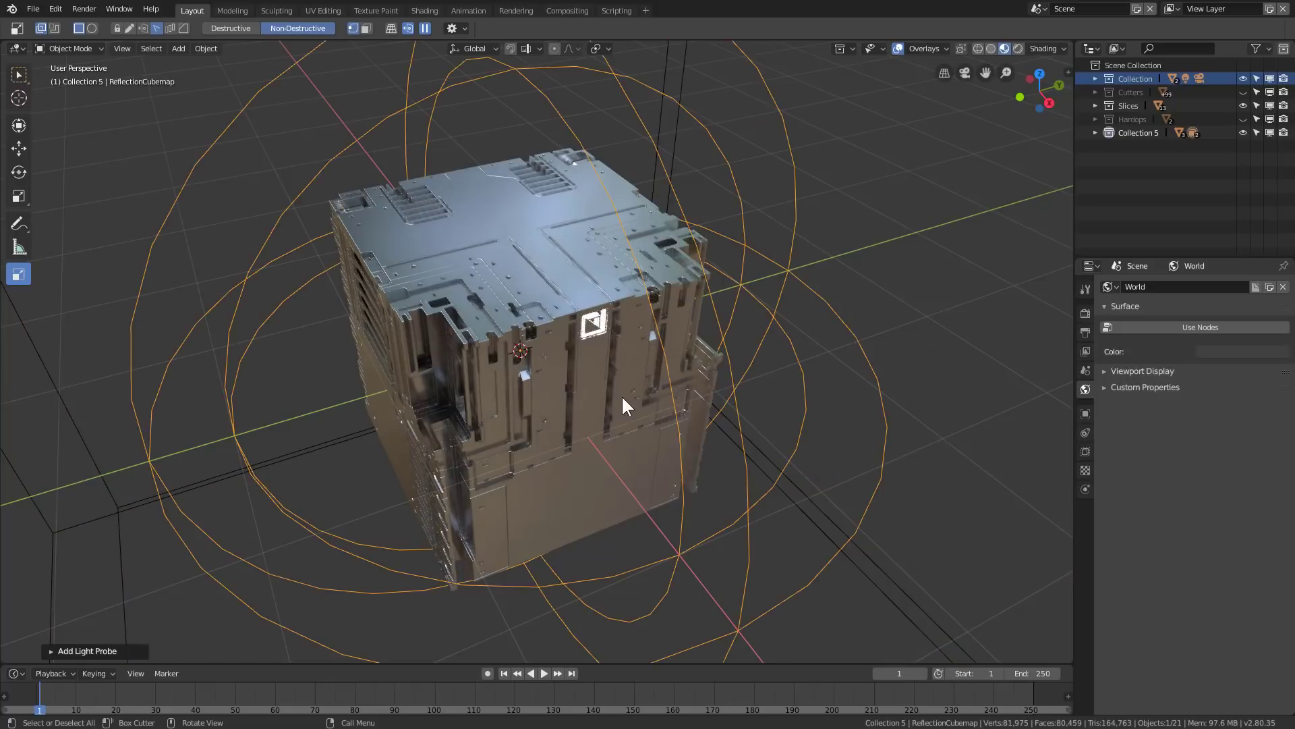
pyautogui.press('s')
pyautogui.click(969, 541)
pyautogui.scroll(-2, 587, 385)
pyautogui.press('s')
pyautogui.click(703, 423)
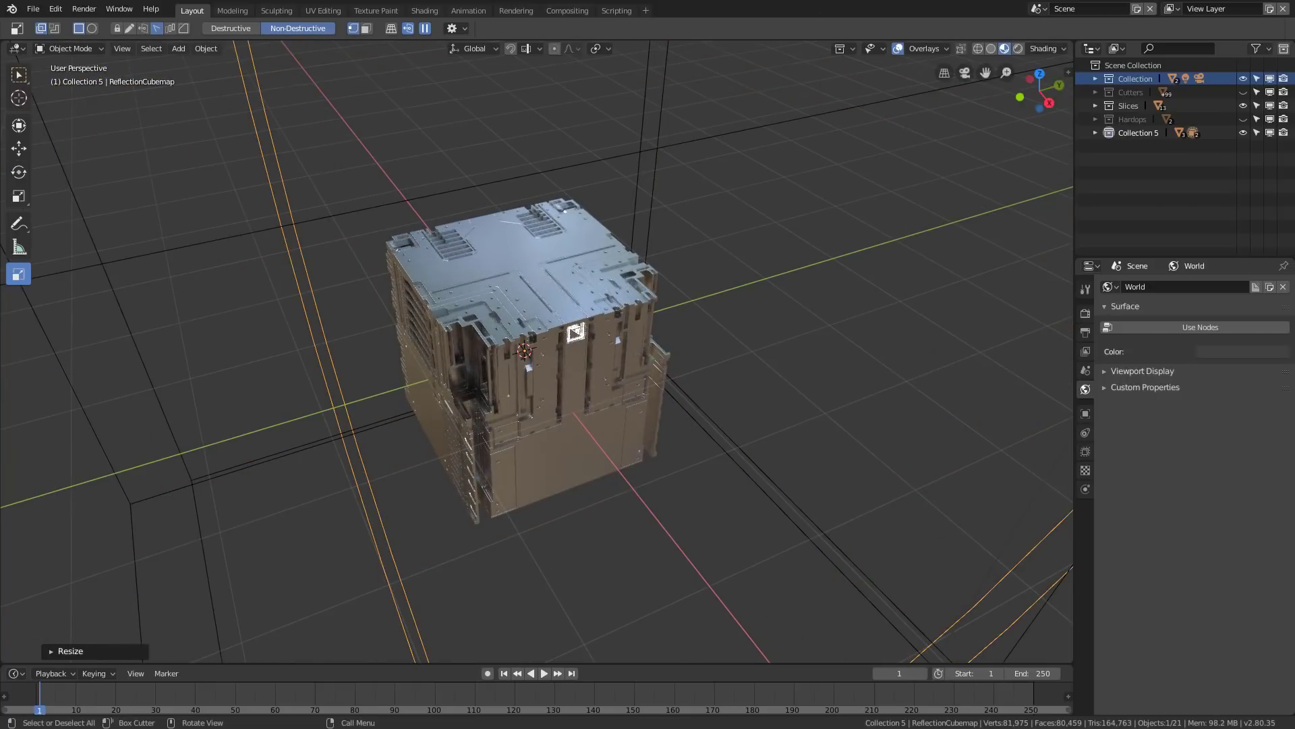
# Step: Hide light probe objects in the viewport through the object type visibility settings
pyautogui.click(875, 49)
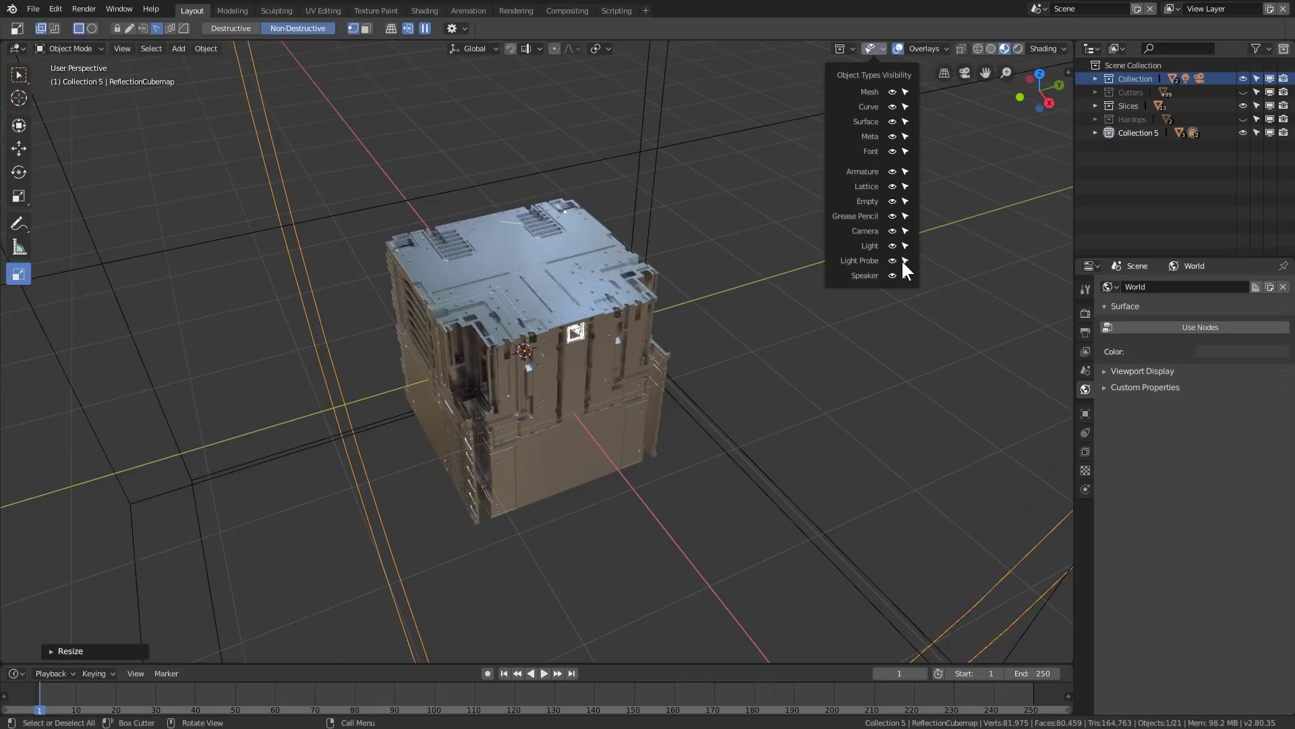
pyautogui.click(893, 261)
pyautogui.scroll(3, 524, 419)
pyautogui.moveTo(527, 373); pyautogui.dragTo(601, 293, button='middle')
pyautogui.scroll(4, 601, 293)
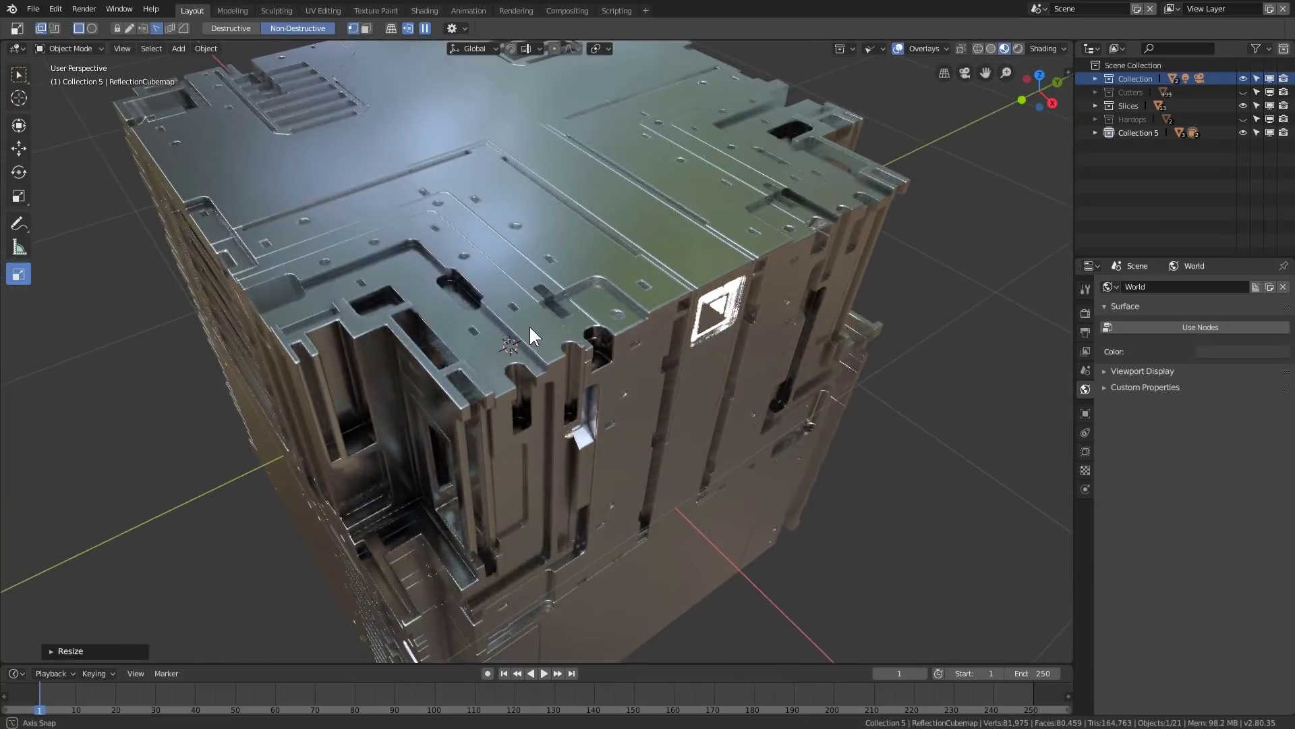
# Step: Select the main cube body and make its material a single-user copy
pyautogui.click(499, 296)
pyautogui.scroll(-3, 499, 296)
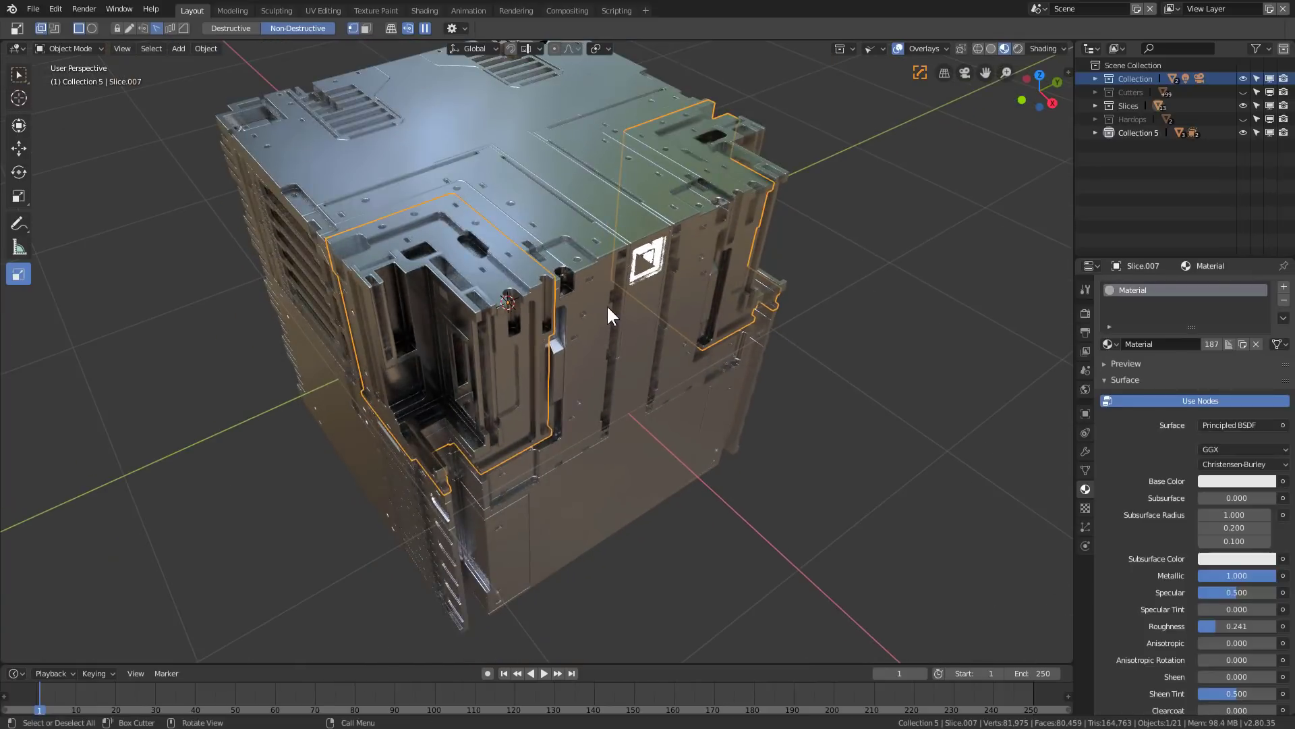
pyautogui.click(646, 504)
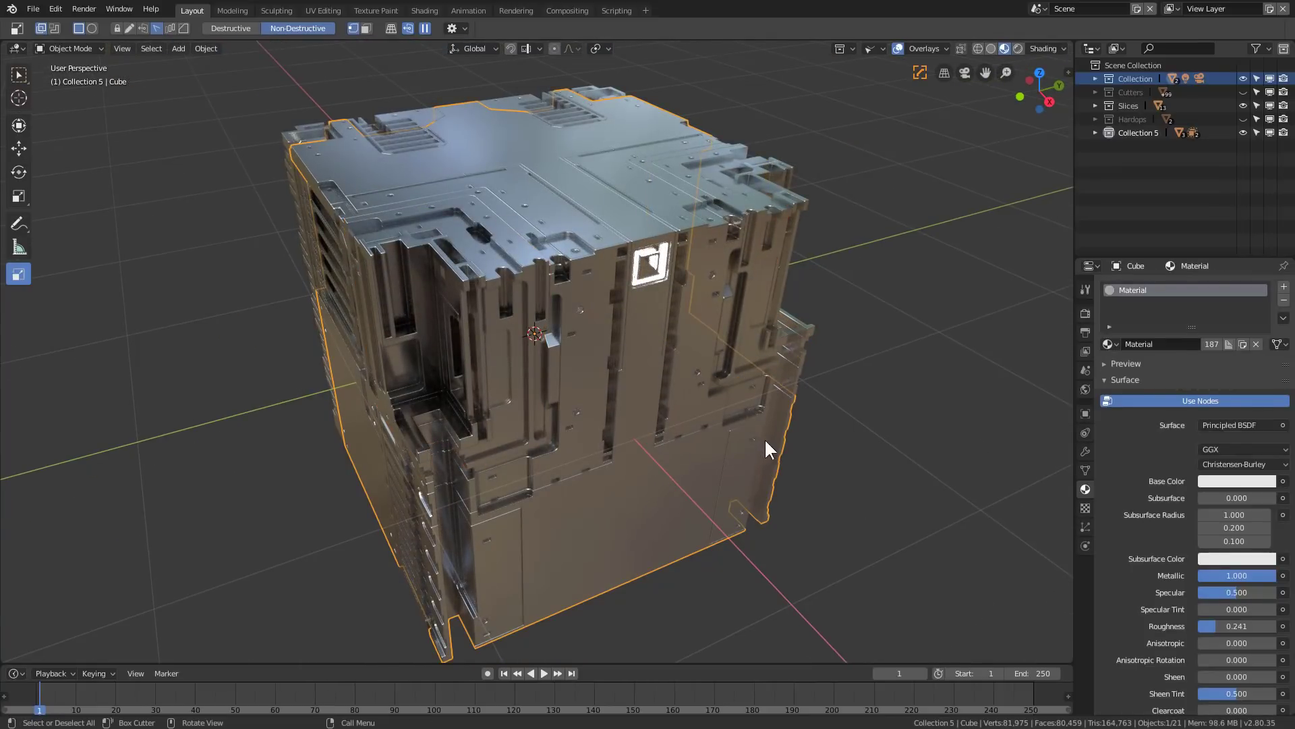
pyautogui.click(1212, 343)
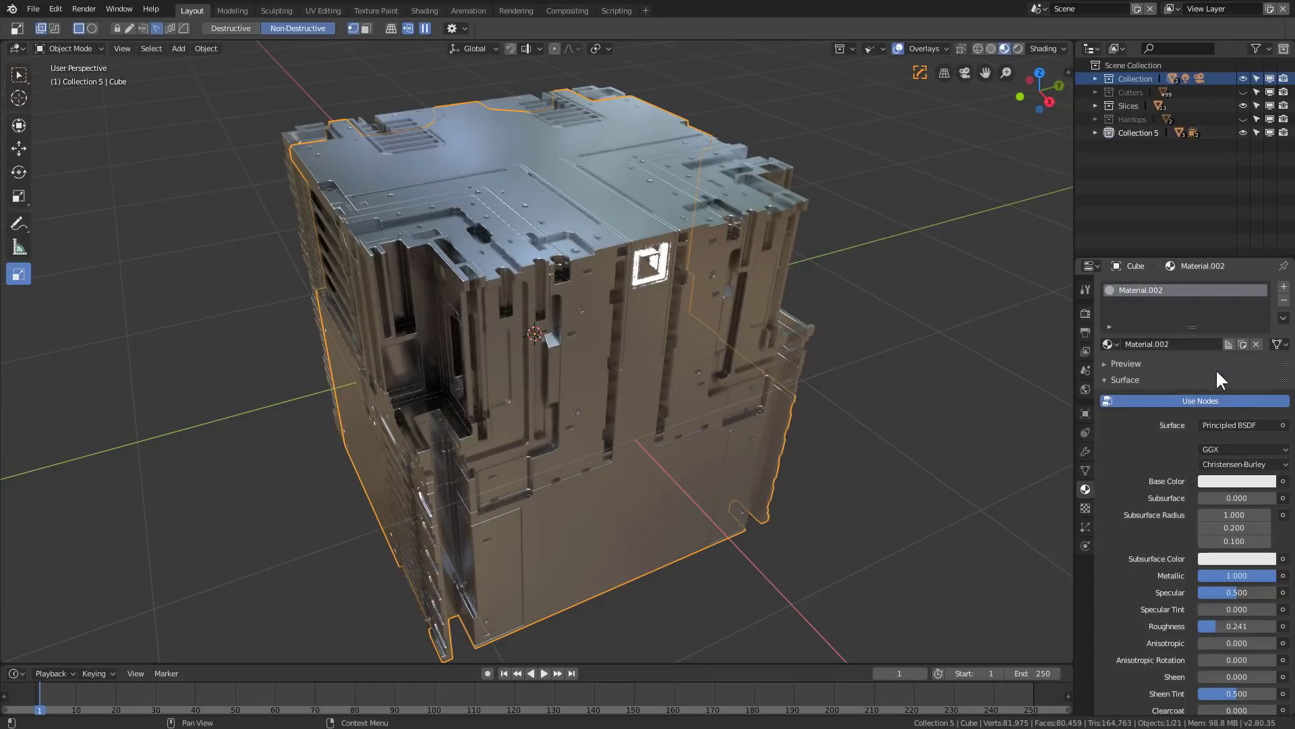
# Step: Set the base color of the cube body's material to a saturated orange-red
pyautogui.click(1240, 481)
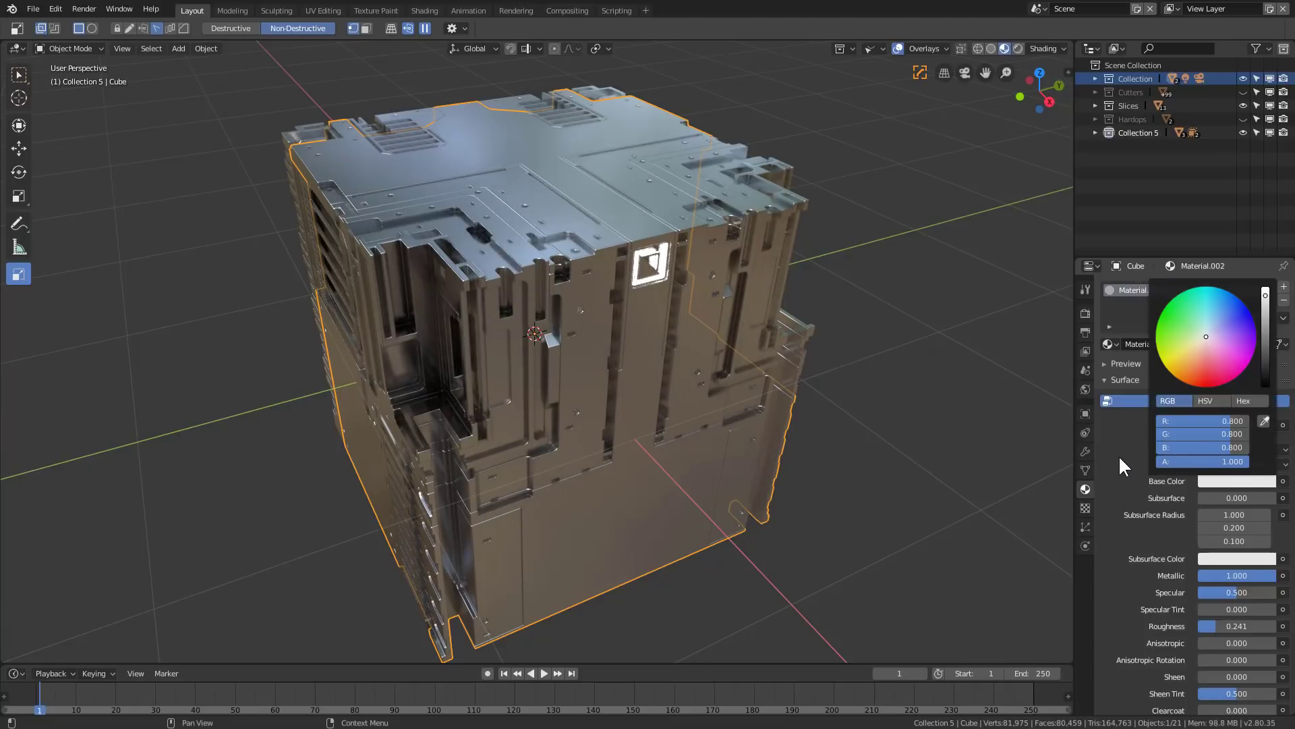
pyautogui.click(1224, 484)
pyautogui.click(1209, 358)
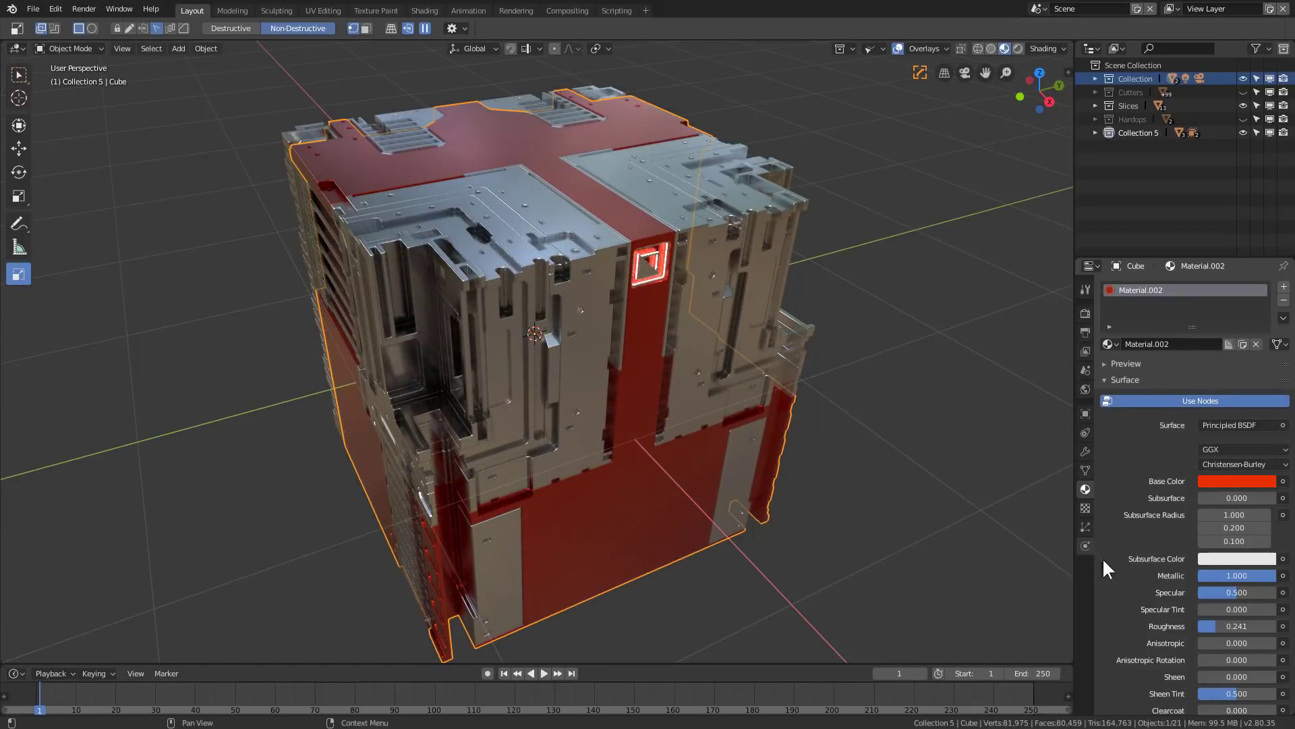
# Step: Set the cube body material's metallic to 0.000 and its roughness to 0.481
pyautogui.moveTo(1250, 574); pyautogui.dragTo(1201, 574)
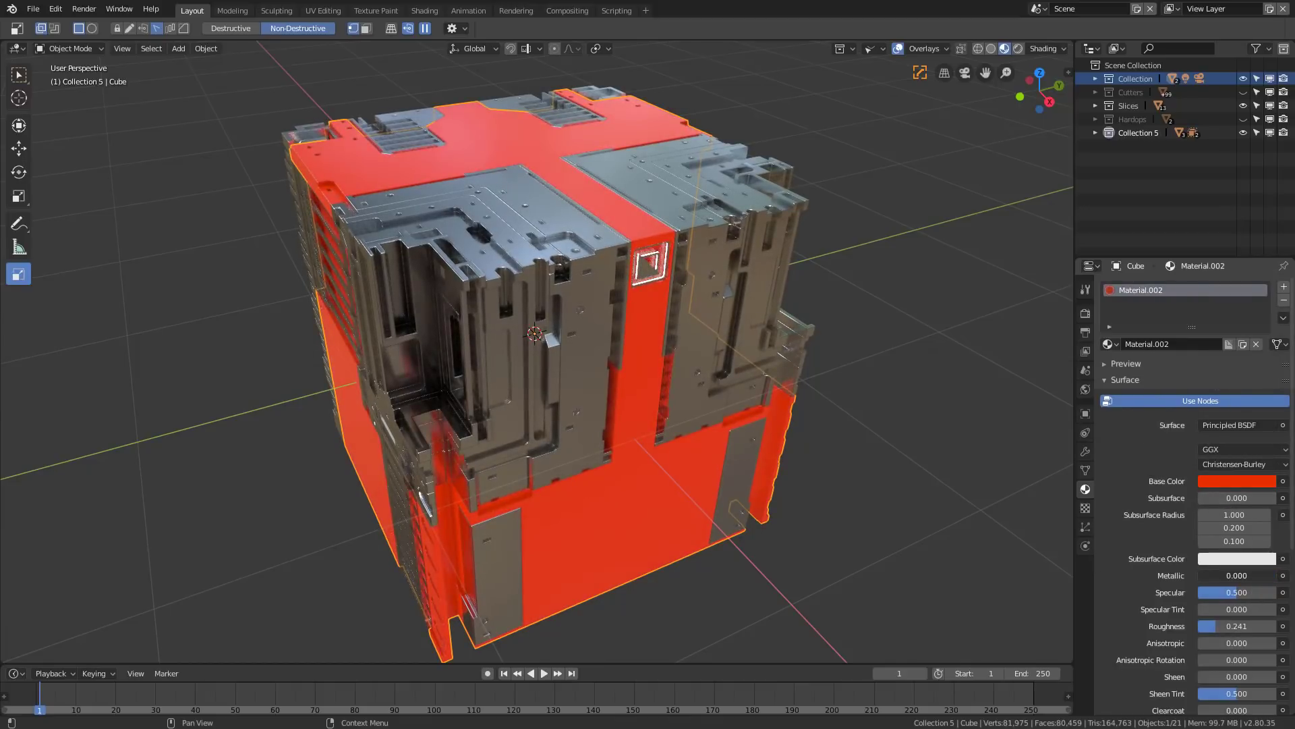
pyautogui.scroll(-2, 1213, 622)
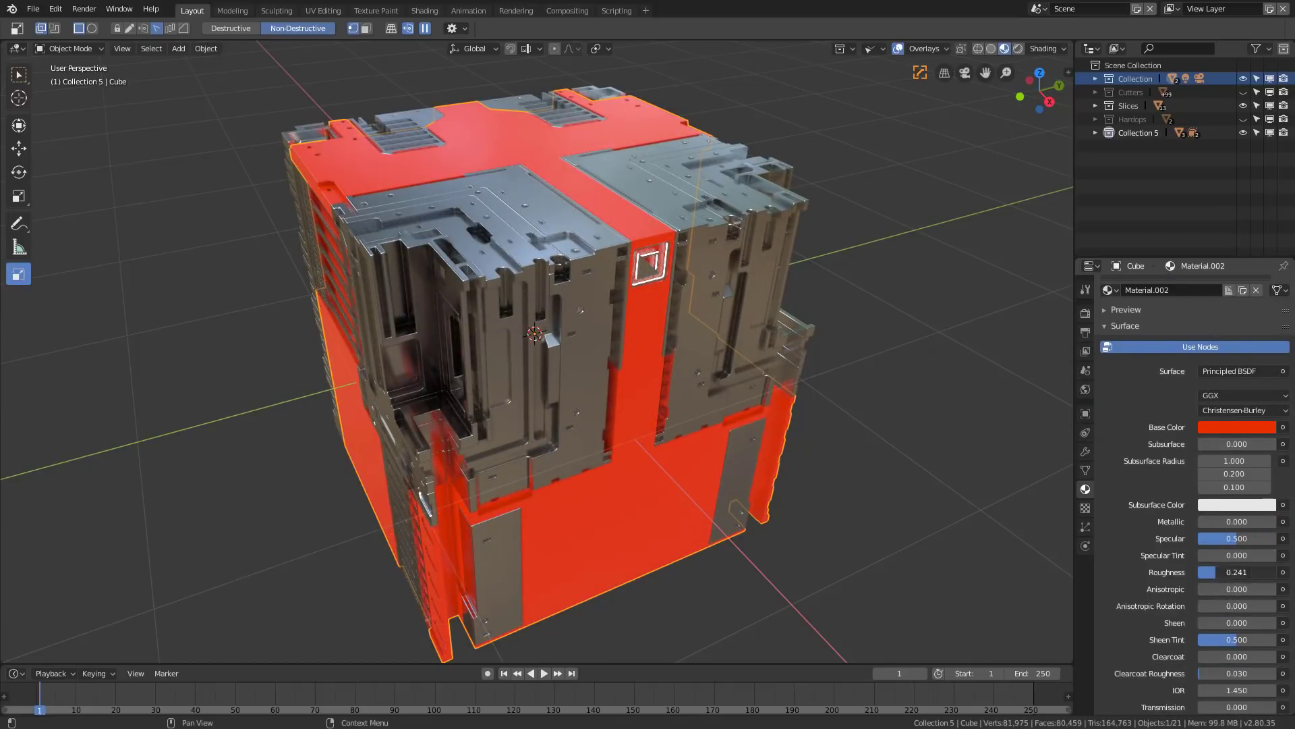
pyautogui.moveTo(1236, 572); pyautogui.dragTo(1255, 572)
pyautogui.scroll(-4, 1229, 589)
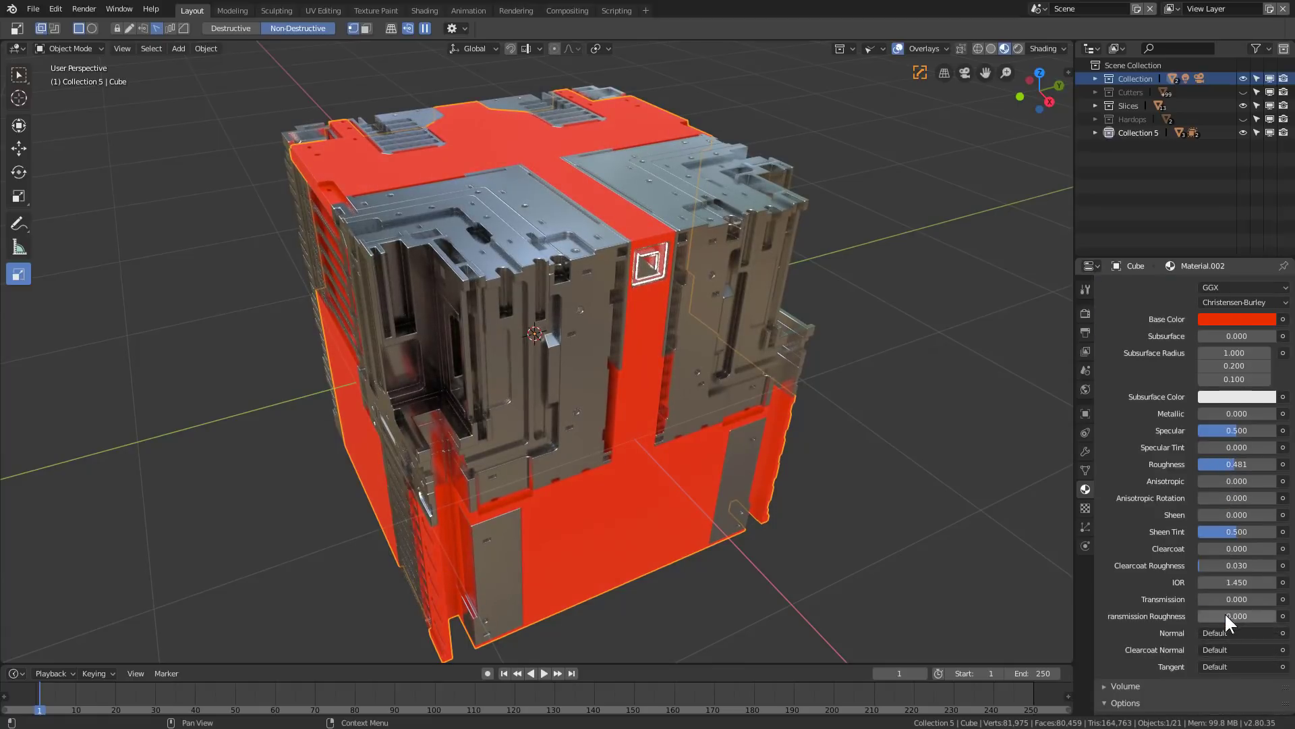
# Step: Save the file, and set the body material's clearcoat to 1.000 with a clearcoat roughness of 0.132
pyautogui.moveTo(1208, 599); pyautogui.dragTo(1187, 598)
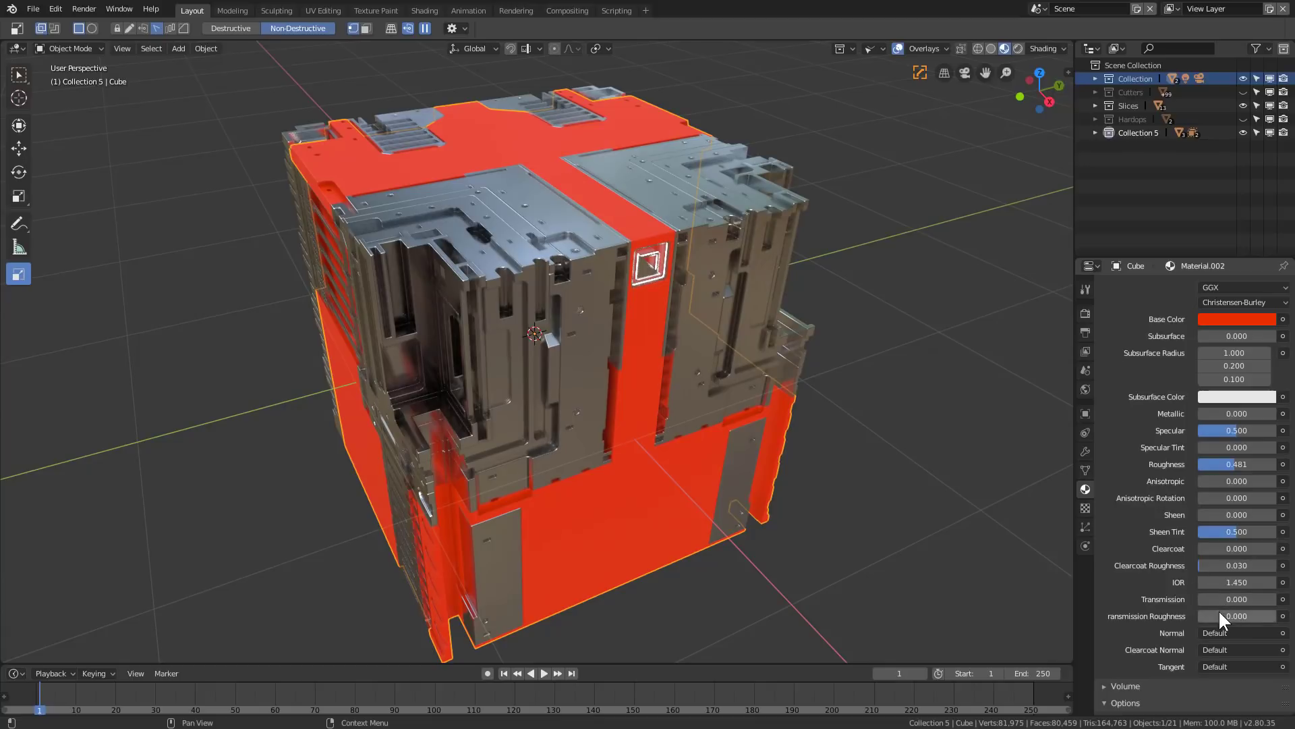
pyautogui.hotkey('ctrl', 's')
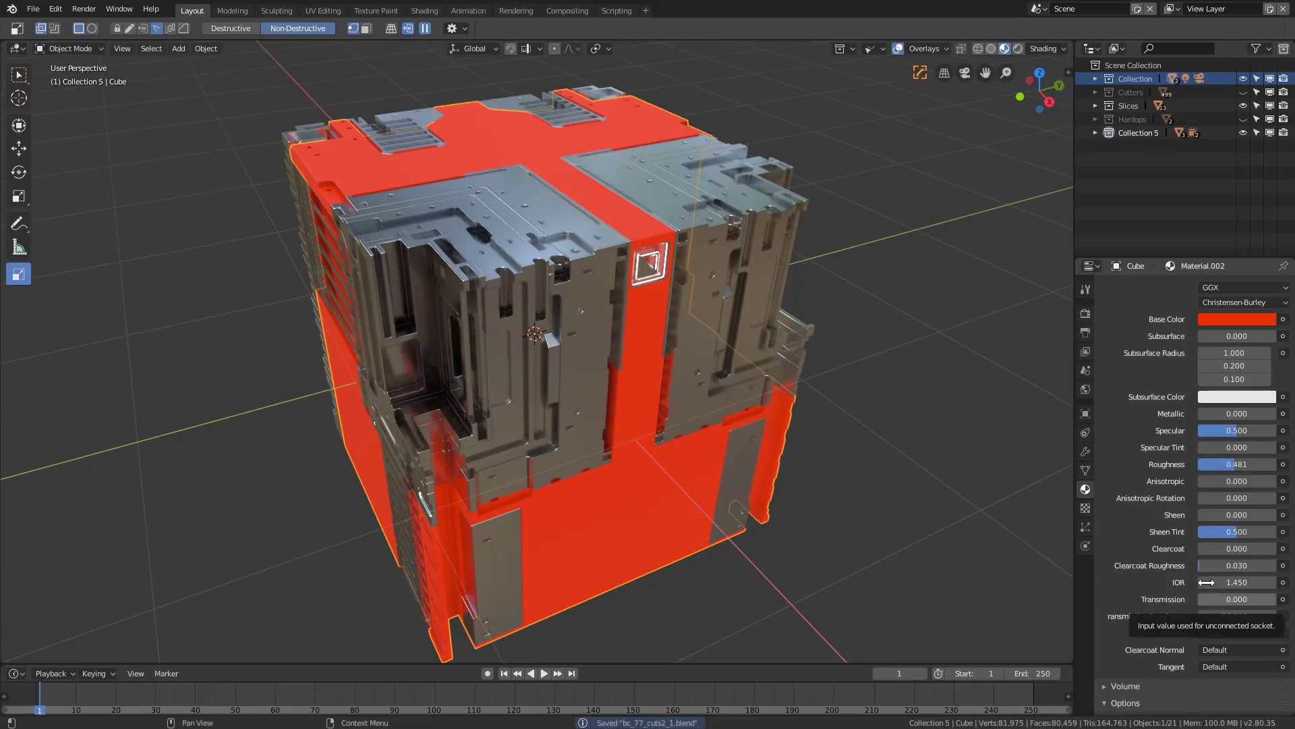
pyautogui.moveTo(1205, 549)
pyautogui.mouseDown()
pyautogui.moveTo(1273, 550)
pyautogui.moveTo(1210, 564)
pyautogui.mouseUp()
pyautogui.moveTo(634, 394); pyautogui.dragTo(740, 382, button='middle')
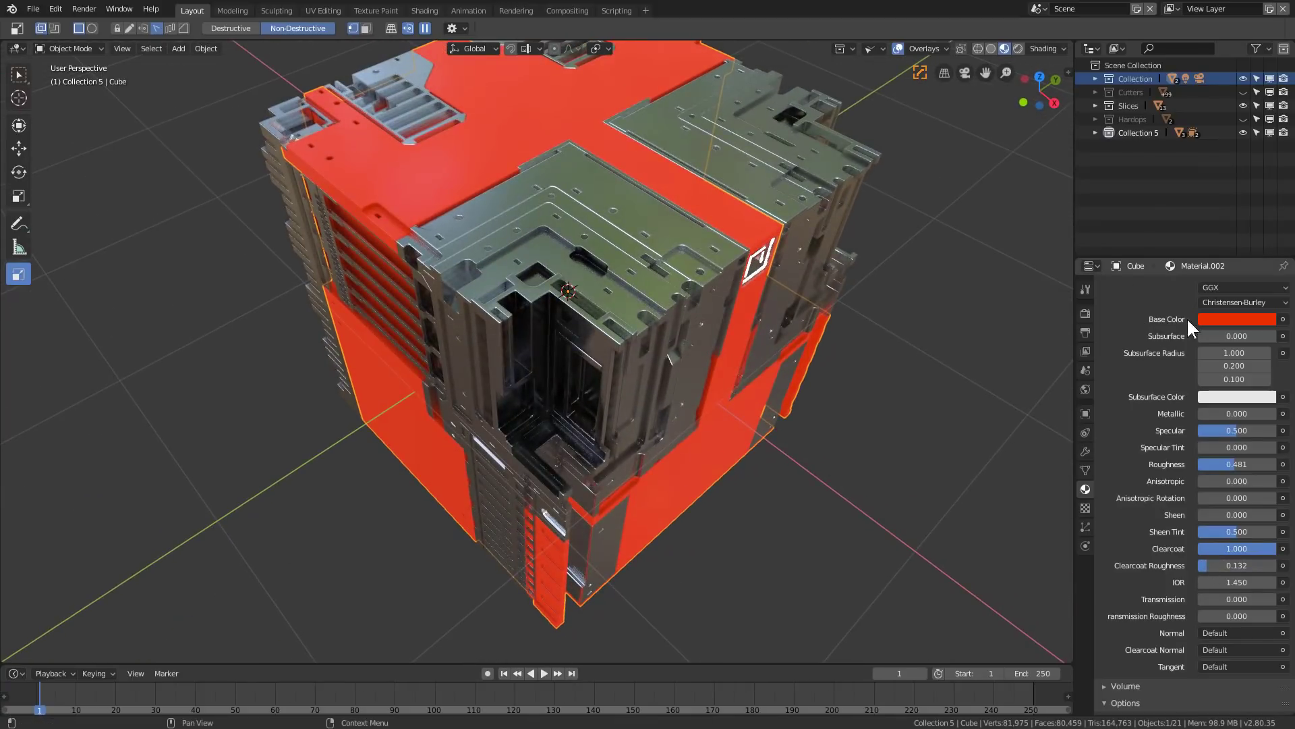
# Step: Change the cube body's base color to a dark neutral grey by setting saturation to 0.000 and lowering the value
pyautogui.click(1207, 321)
pyautogui.click(1215, 237)
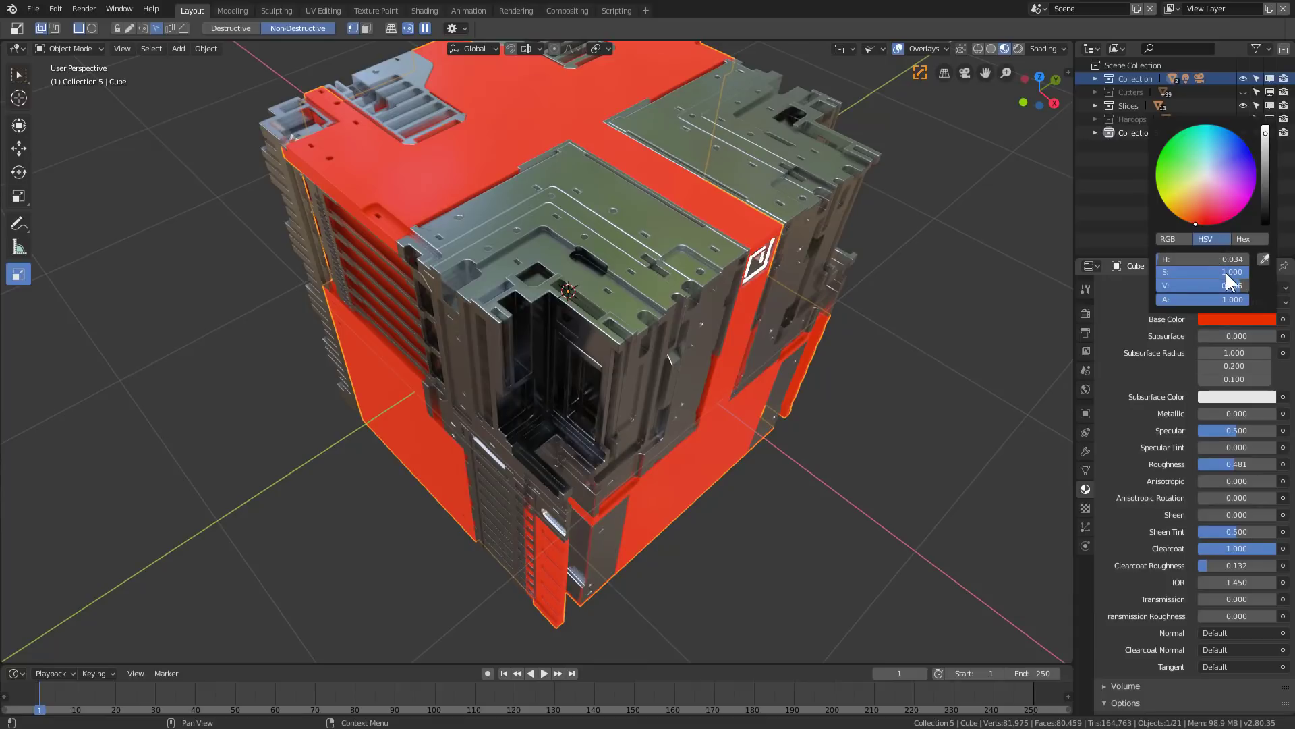
pyautogui.moveTo(1225, 271); pyautogui.dragTo(1147, 272)
pyautogui.click(1252, 317)
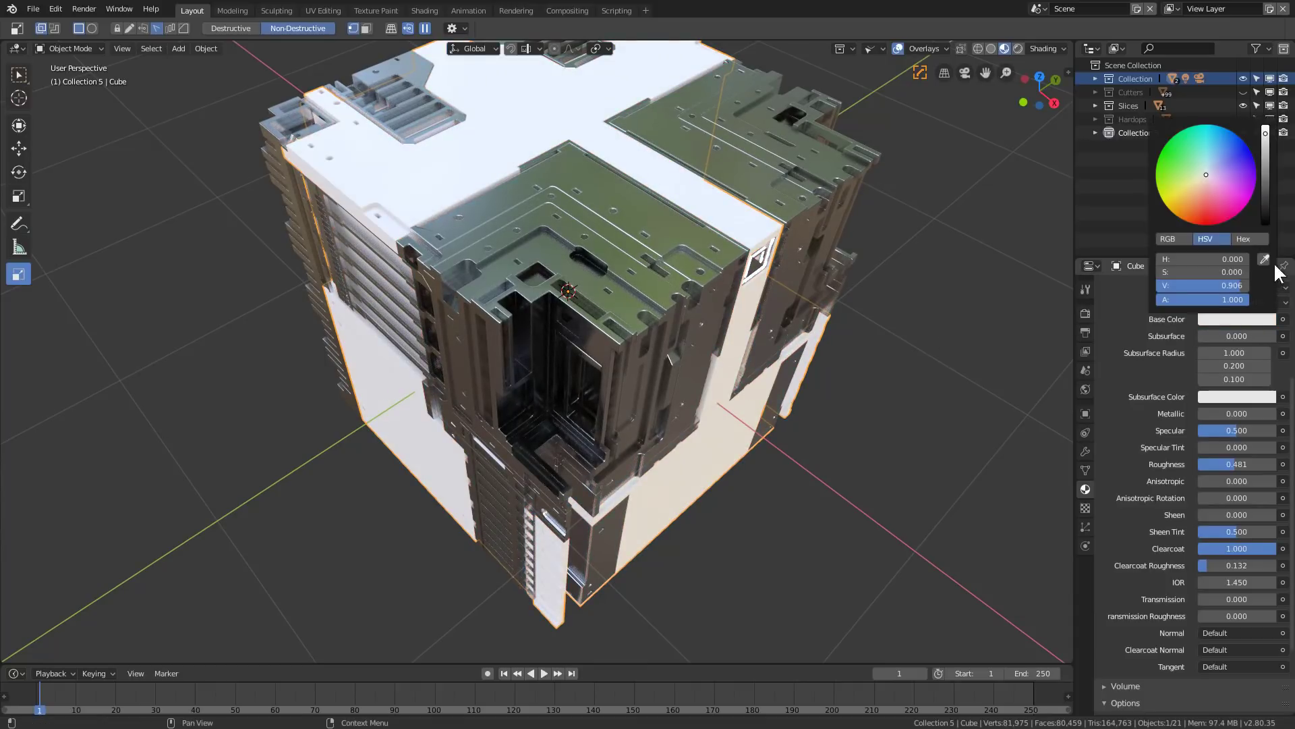
pyautogui.moveTo(1266, 138); pyautogui.dragTo(1261, 201)
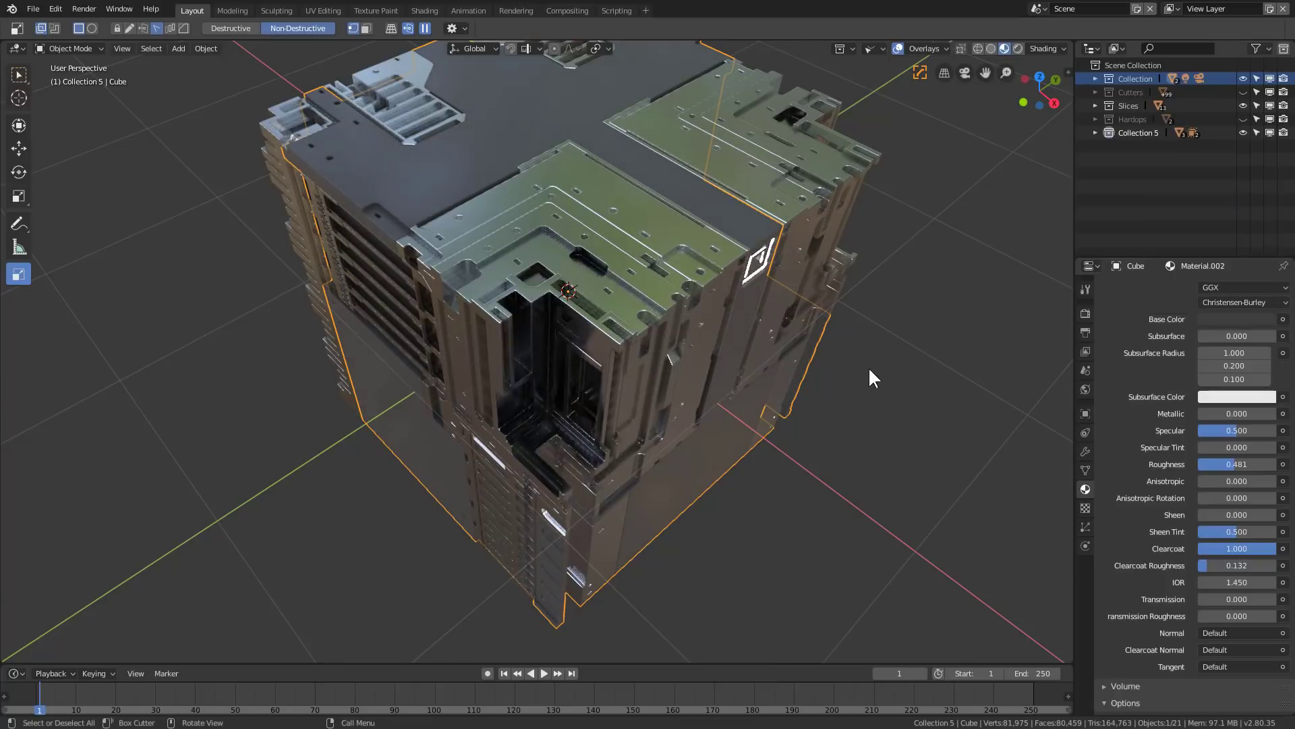
pyautogui.moveTo(868, 367); pyautogui.dragTo(769, 341, button='middle')
pyautogui.scroll(-5, 769, 324)
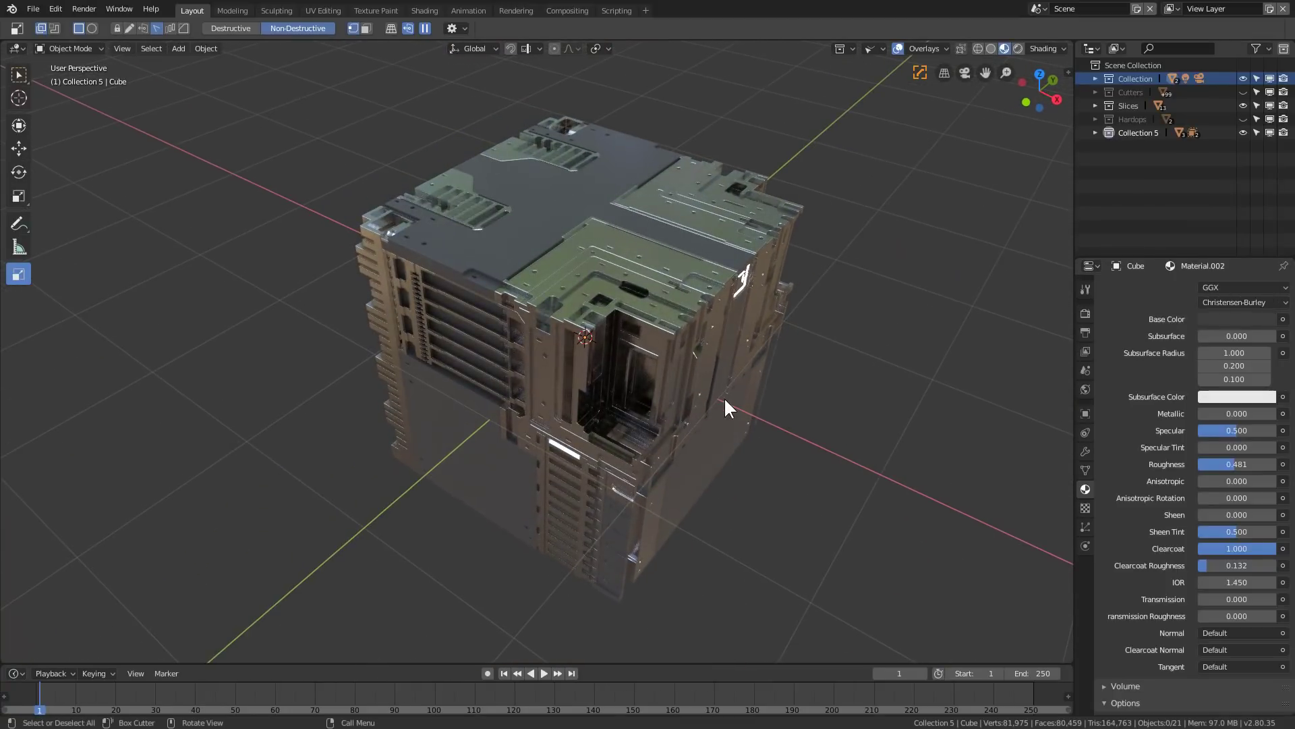
pyautogui.moveTo(625, 377); pyautogui.dragTo(615, 540, button='middle')
# Step: In front view, slice a thin strip off the bottom of the cube body with Box Cutter in slice mode
pyautogui.click(621, 504)
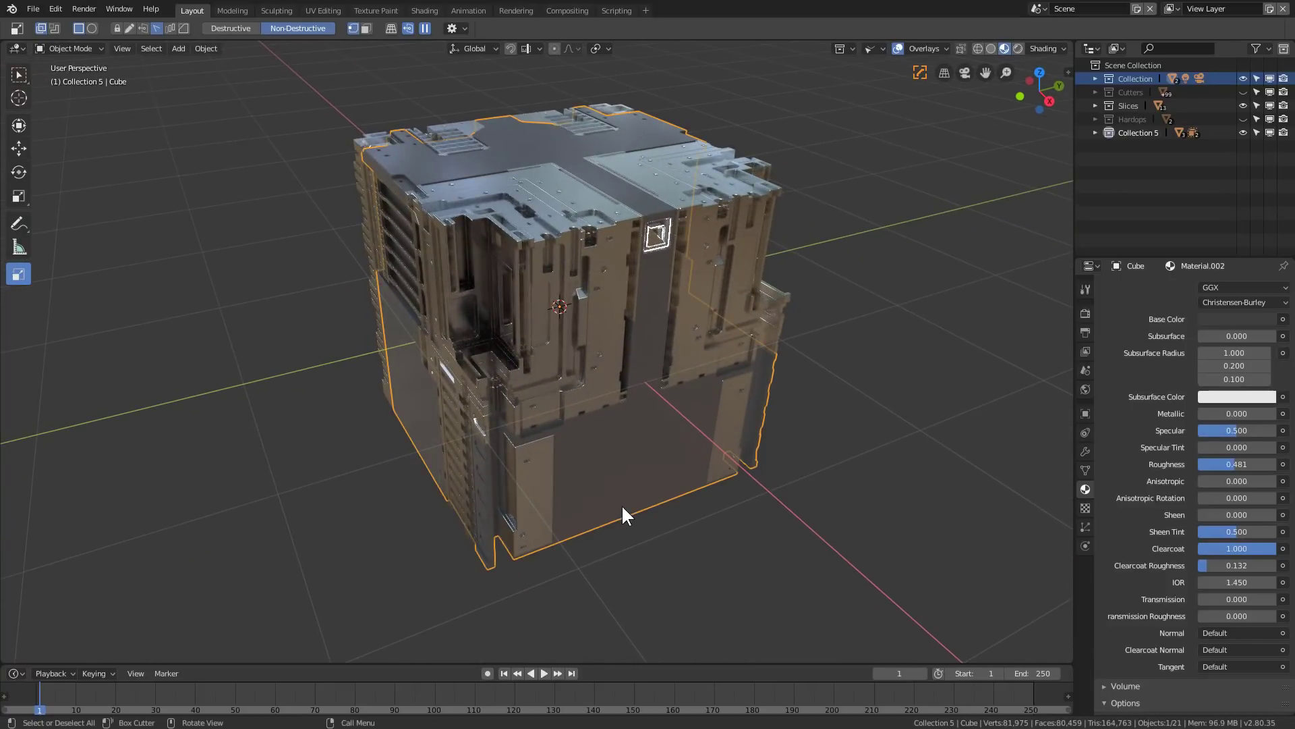
pyautogui.press('KP_1')
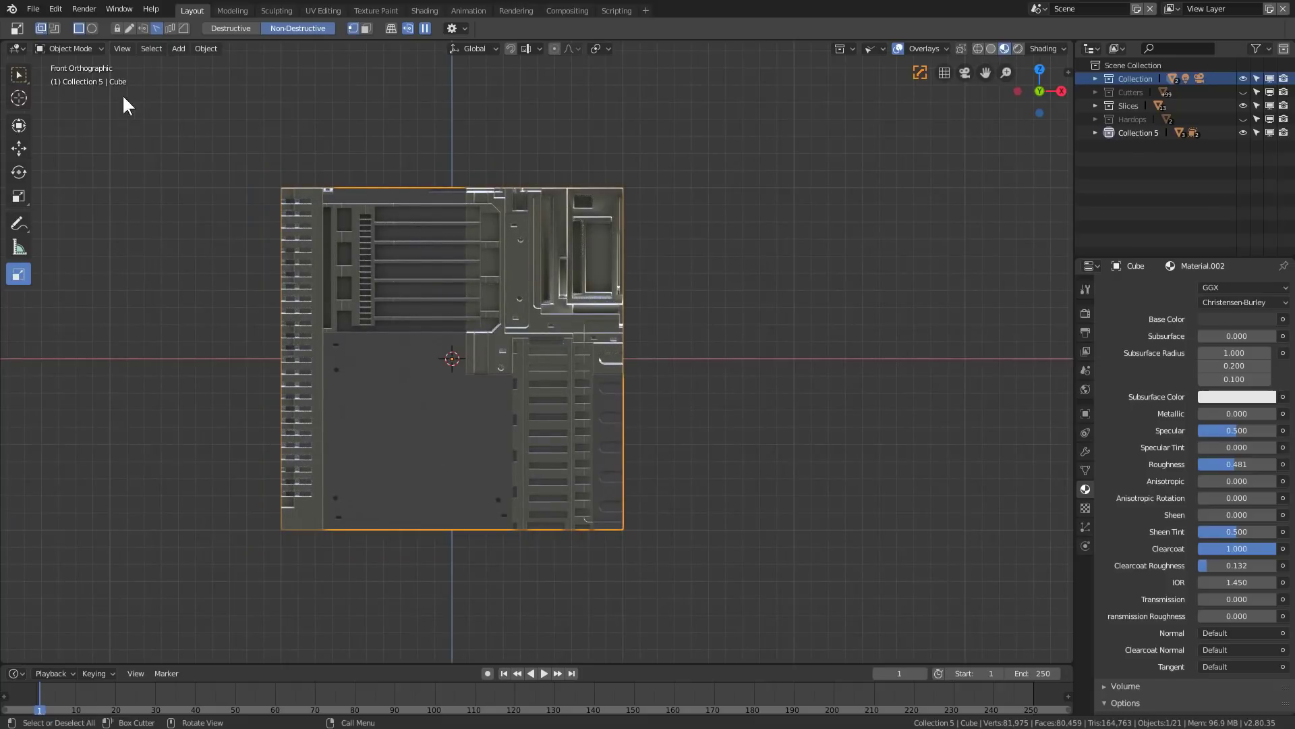
pyautogui.click(54, 29)
pyautogui.moveTo(573, 579)
pyautogui.mouseDown()
pyautogui.moveTo(260, 523)
pyautogui.moveTo(290, 526)
pyautogui.mouseUp()
pyautogui.scroll(4, 500, 499)
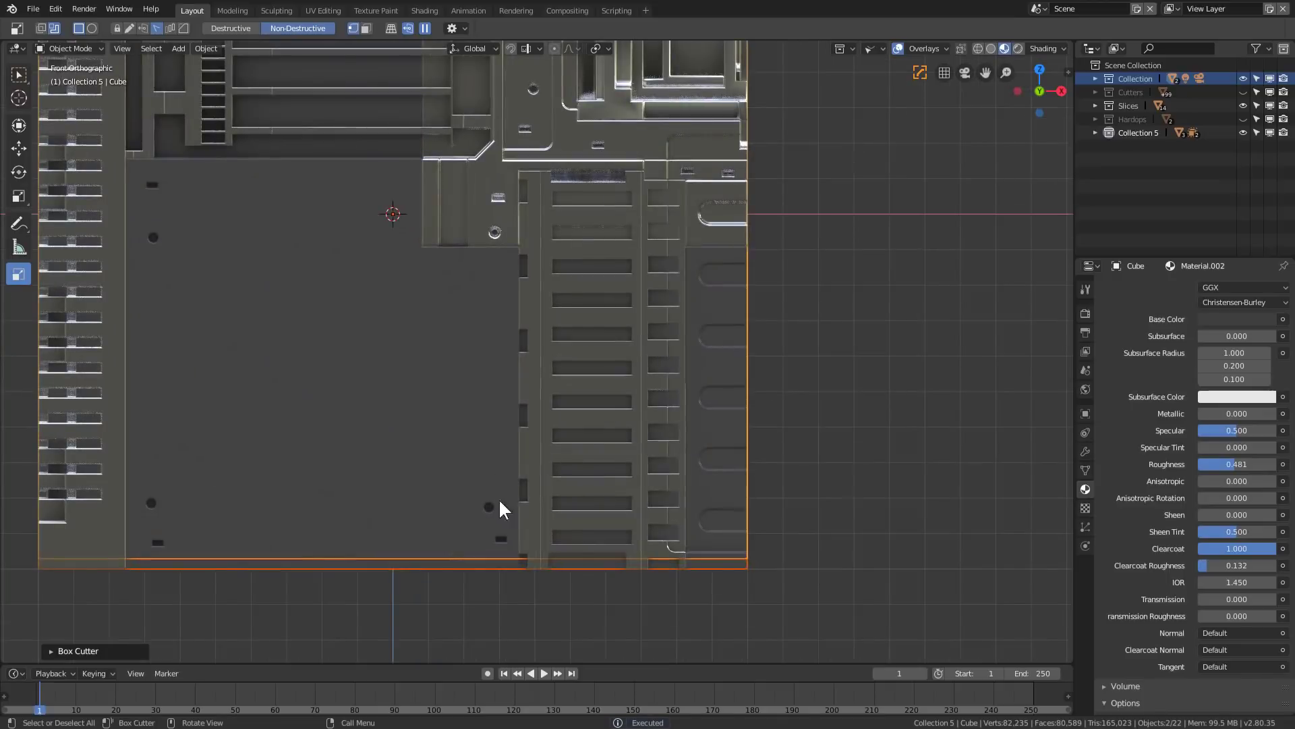
# Step: Apply the HardOps Csharpen operation to the bottom slice and to the main cube body
pyautogui.press('q')
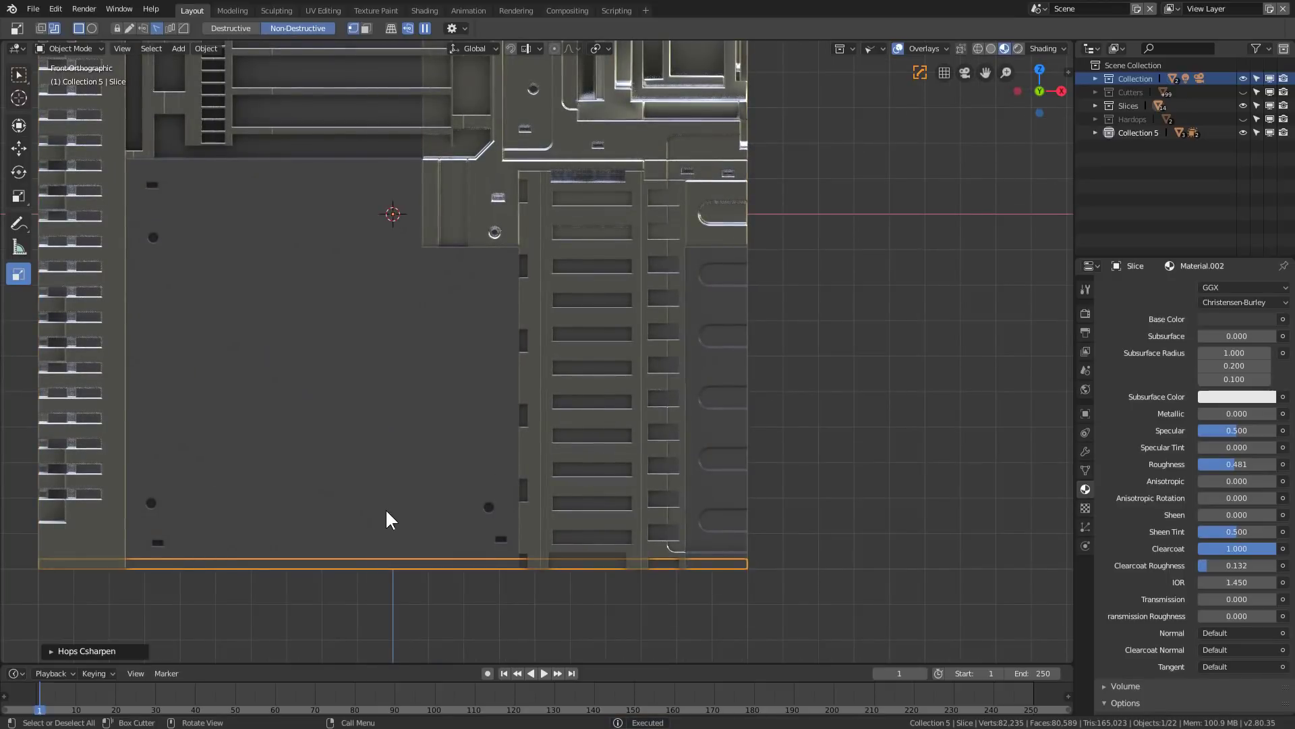
pyautogui.click(386, 518)
pyautogui.press('q')
pyautogui.click(428, 562)
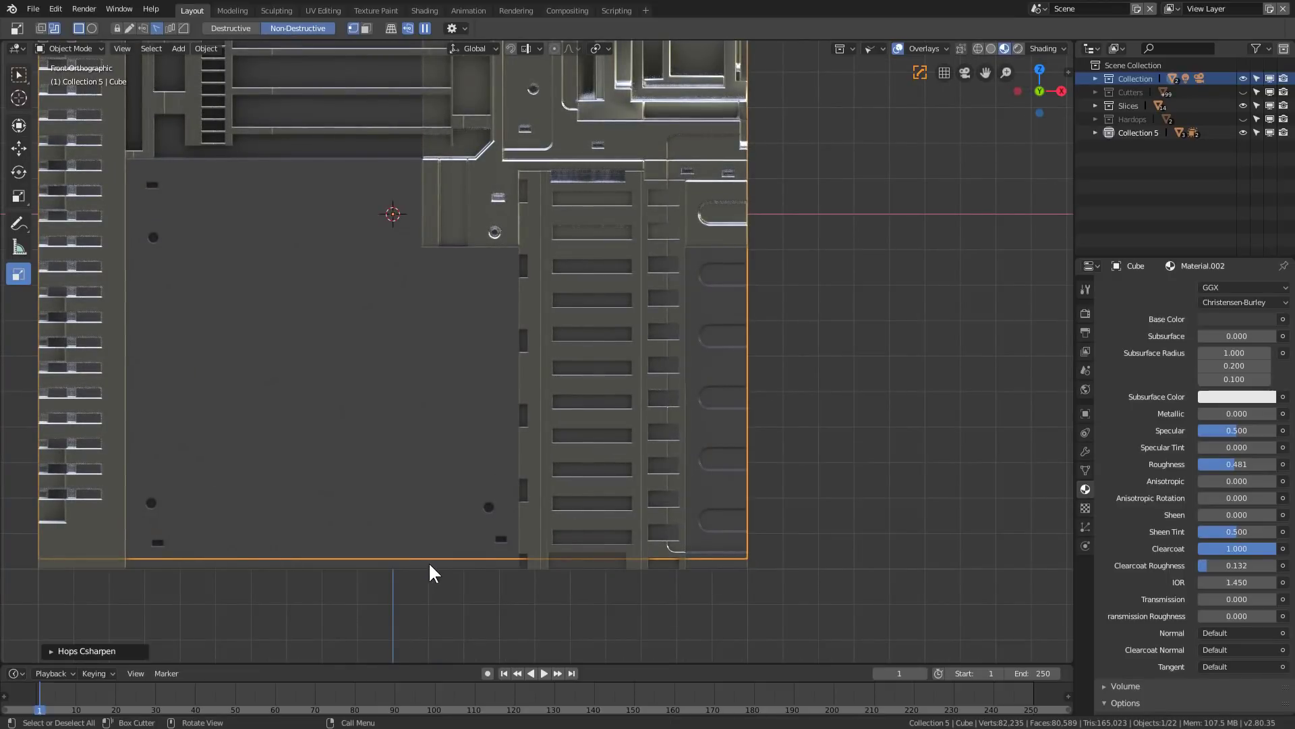
# Step: Select the thin bottom slice of the cube and make its material a single-user copy
pyautogui.moveTo(428, 561); pyautogui.dragTo(581, 429, button='middle')
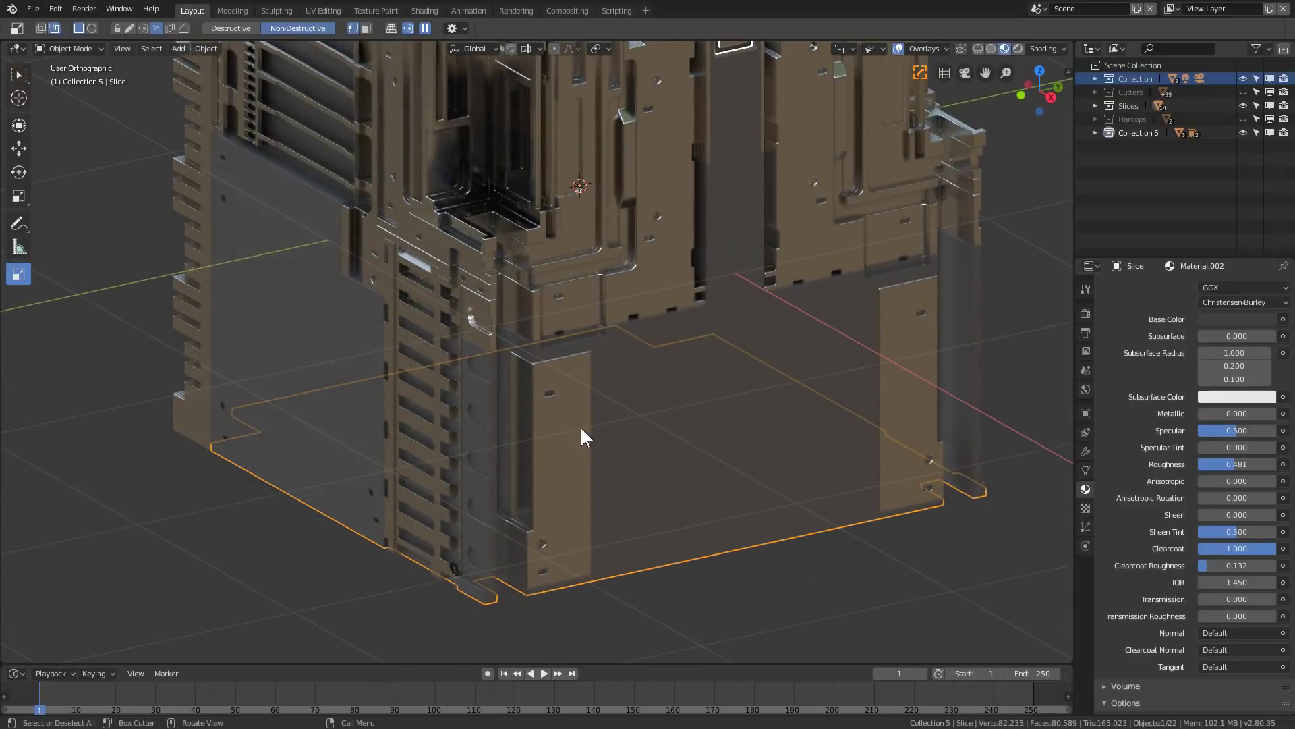
pyautogui.click(584, 271)
pyautogui.click(488, 602)
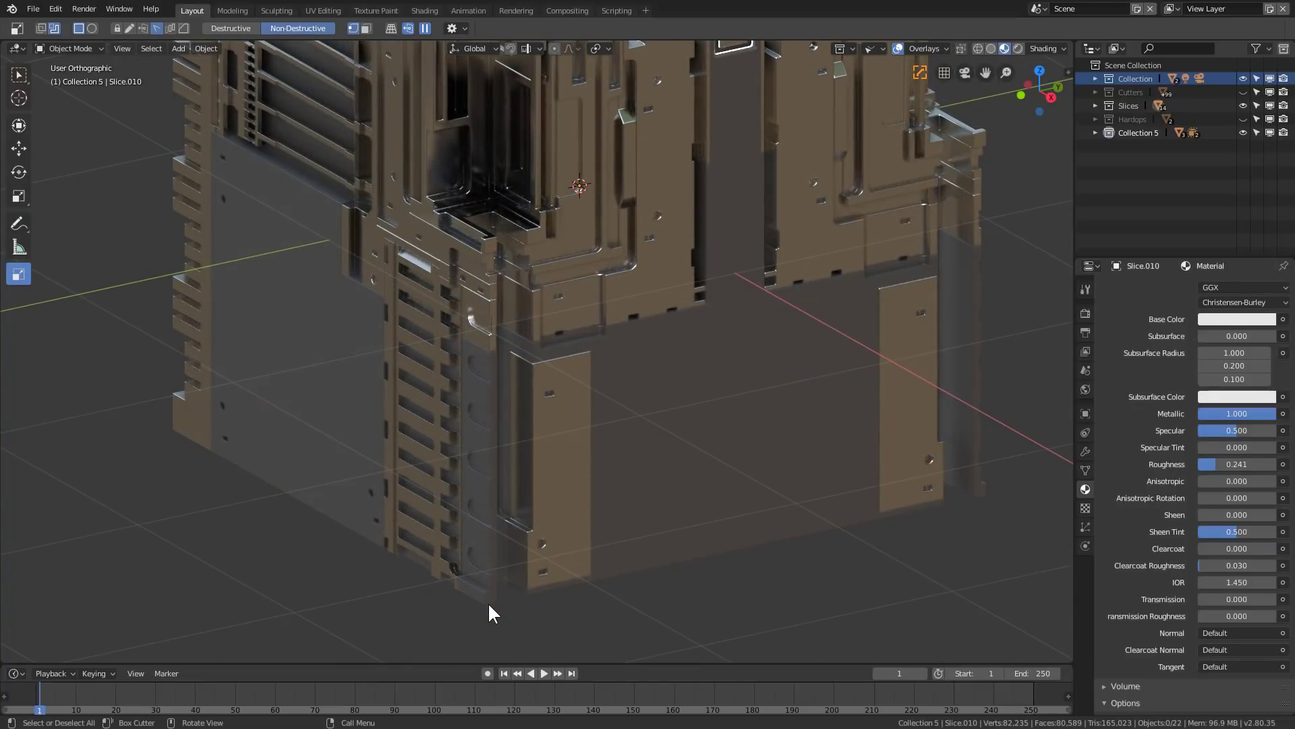
pyautogui.click(487, 602)
pyautogui.scroll(5, 1207, 338)
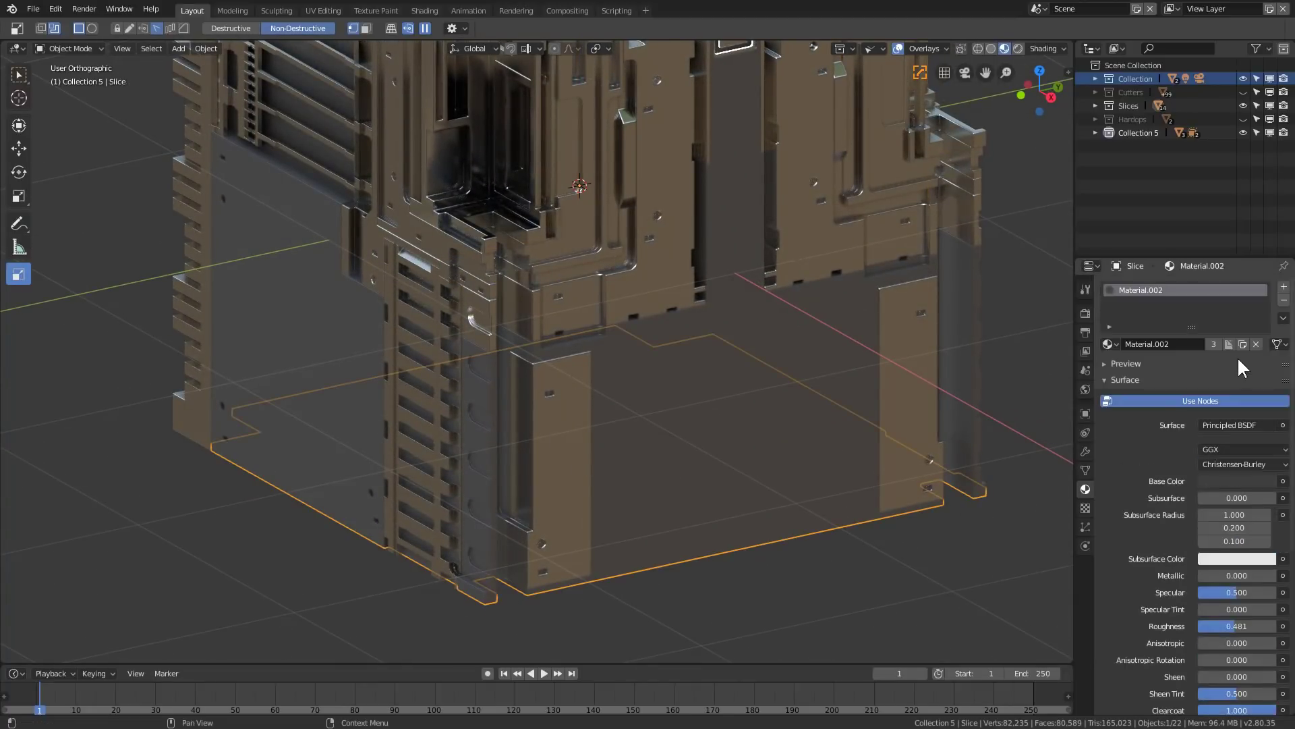
pyautogui.click(1214, 344)
# Step: Set the bottom slice material's metallic to 1.000 and roughness to 0.185, and deselect everything
pyautogui.moveTo(1222, 575); pyautogui.dragTo(1282, 574)
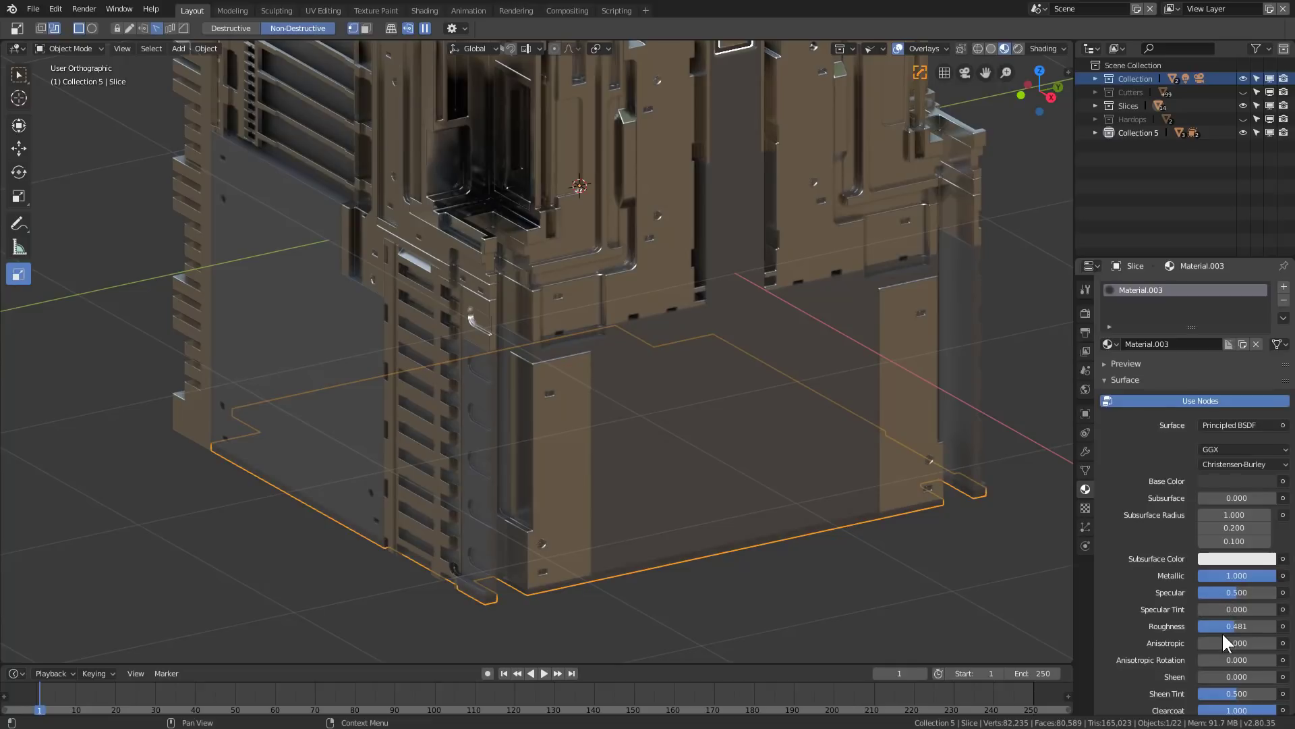
pyautogui.moveTo(1236, 627); pyautogui.dragTo(1215, 626)
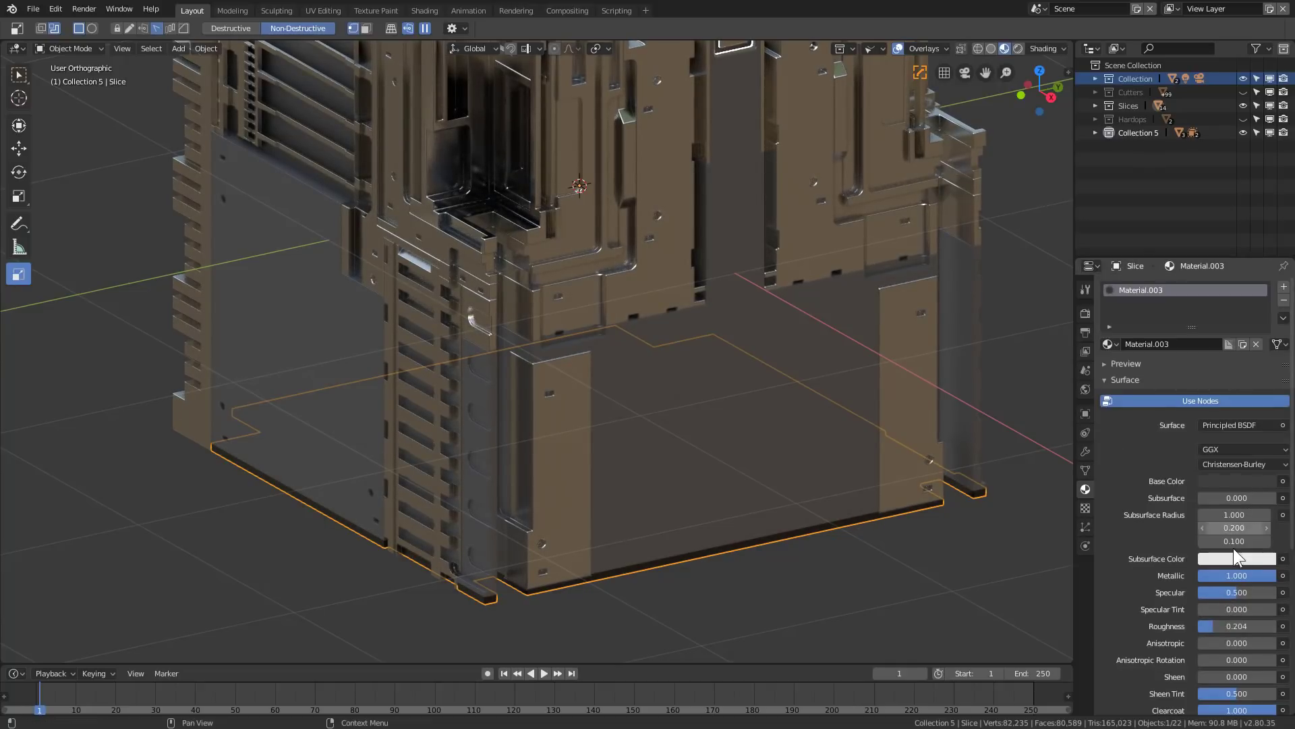
pyautogui.moveTo(1218, 626); pyautogui.dragTo(1214, 626)
pyautogui.scroll(-1, 838, 471)
pyautogui.hotkey('alt', 'a')
pyautogui.moveTo(838, 471); pyautogui.dragTo(680, 313, button='middle')
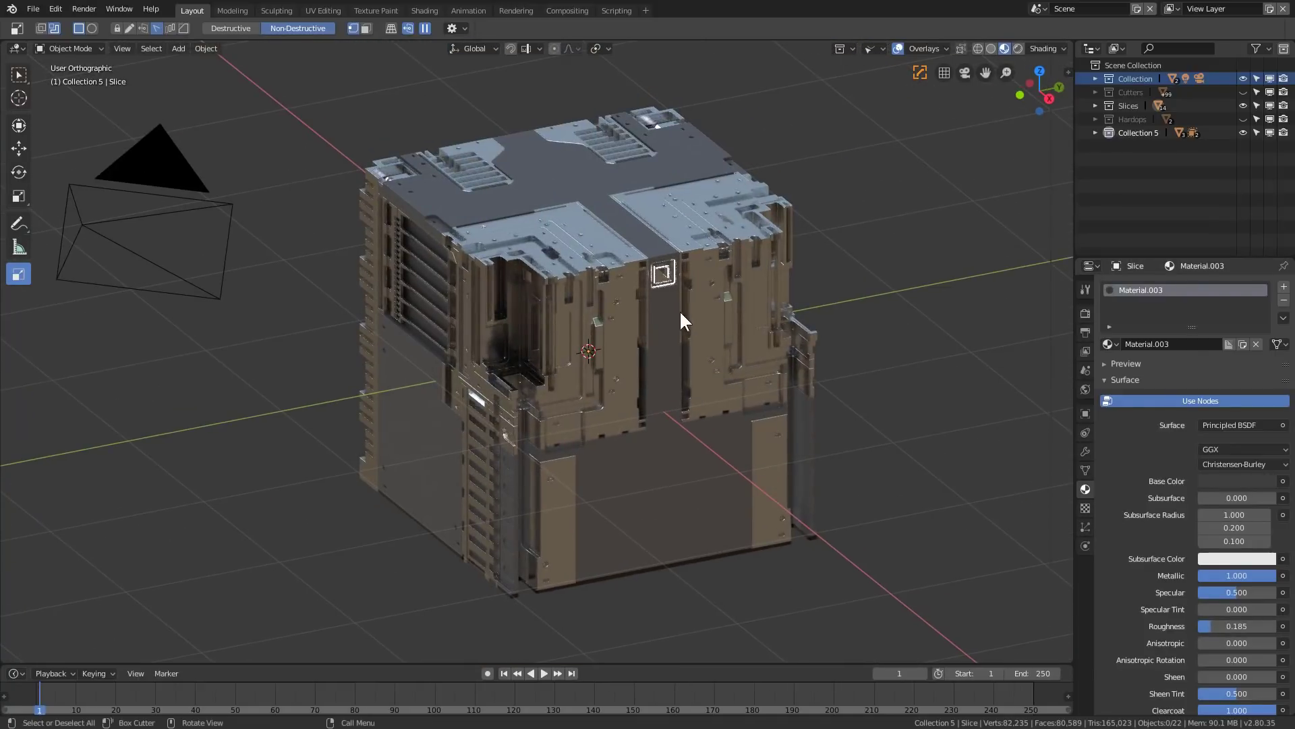
# Step: In top view, slice a thin strip off the cube body's negative X side with Box Cutter
pyautogui.click(645, 230)
pyautogui.scroll(1, 668, 309)
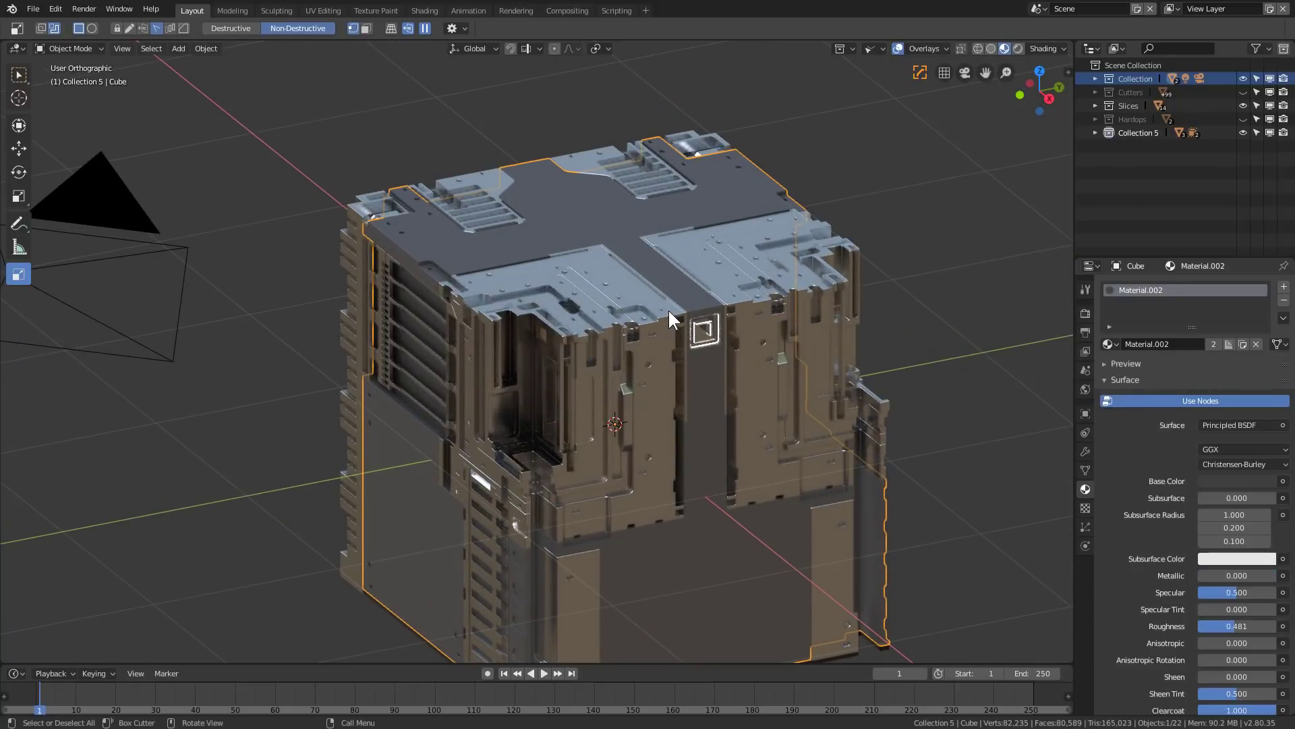
pyautogui.press('KP_7')
pyautogui.keyDown('shift'); pyautogui.moveTo(709, 321); pyautogui.dragTo(813, 382, button='middle'); pyautogui.keyUp('shift')
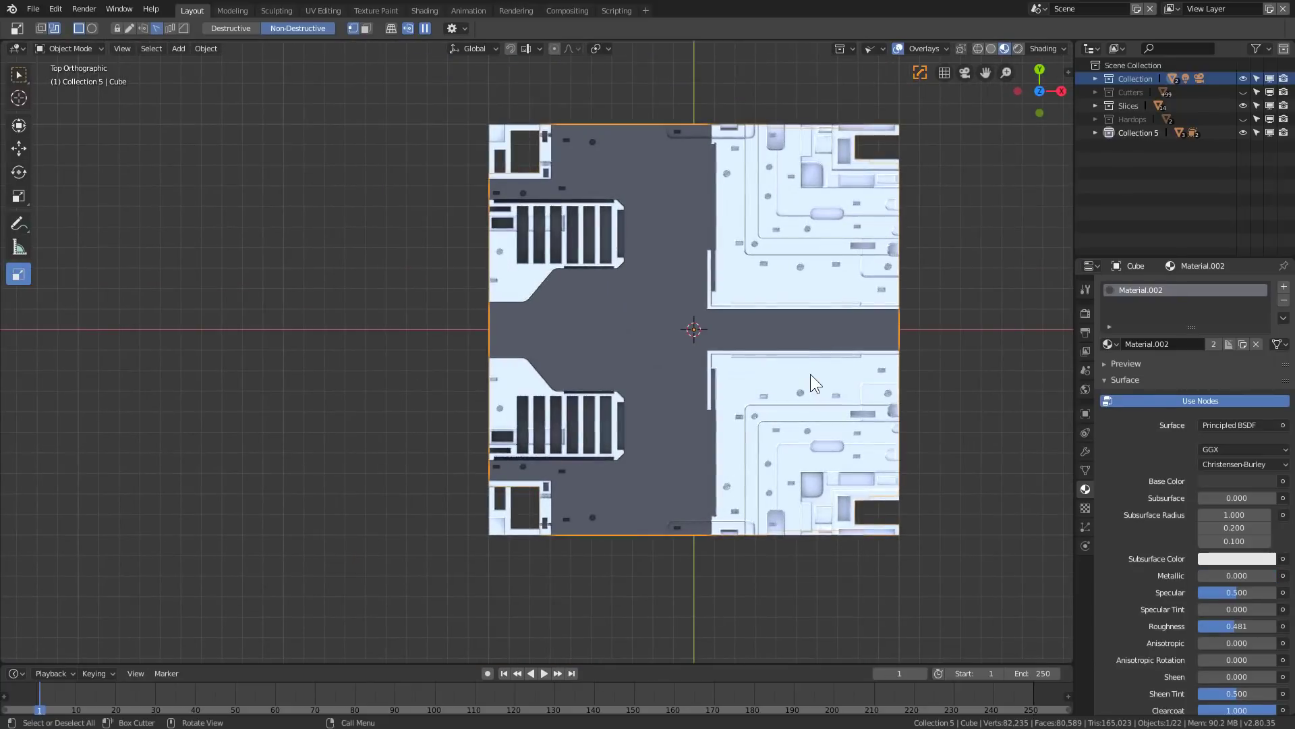
pyautogui.moveTo(446, 111)
pyautogui.mouseDown()
pyautogui.moveTo(501, 496)
pyautogui.moveTo(502, 585)
pyautogui.moveTo(490, 584)
pyautogui.mouseUp()
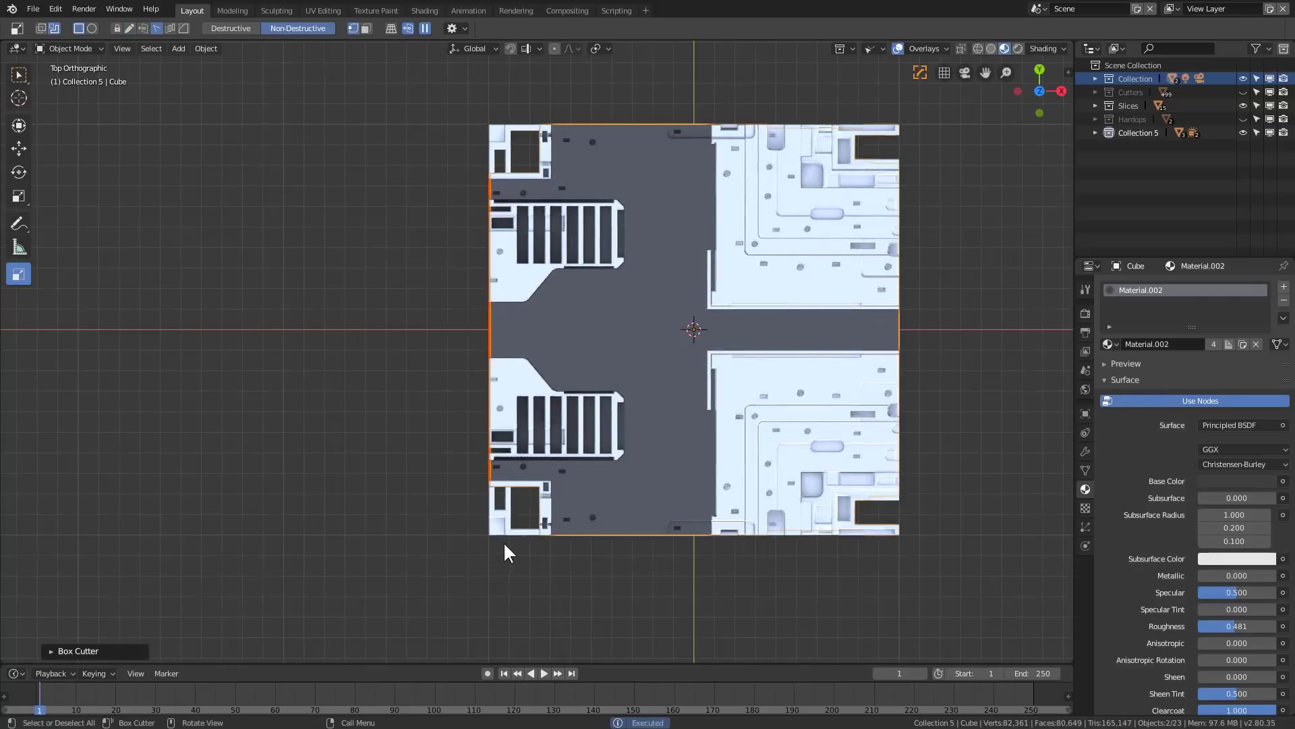
# Step: Link the bottom slice's material to the new side strip, and clear the selection
pyautogui.moveTo(503, 541); pyautogui.dragTo(586, 463, button='middle')
pyautogui.moveTo(639, 378); pyautogui.dragTo(564, 504, button='middle')
pyautogui.keyDown('shift'); pyautogui.click(597, 508); pyautogui.keyUp('shift')
pyautogui.hotkey('ctrl', 'l')
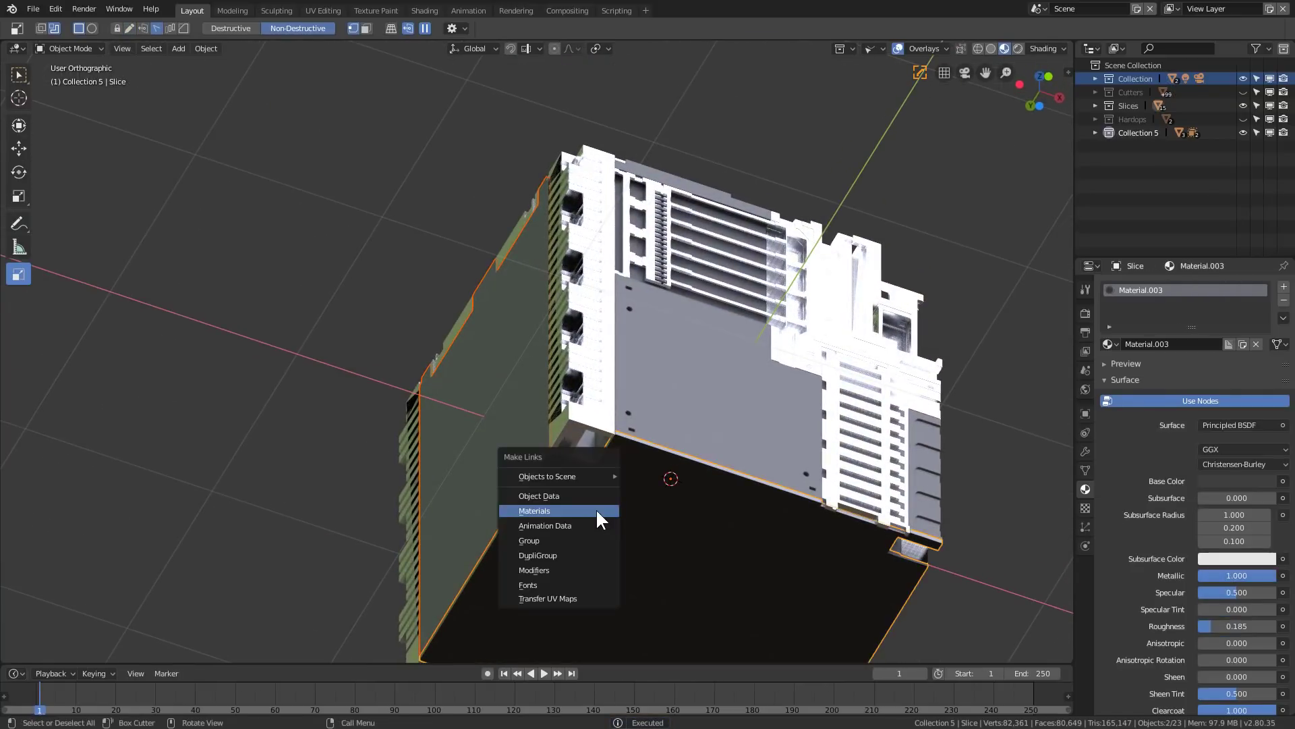
pyautogui.click(596, 513)
pyautogui.hotkey('alt', 'a')
# Step: Select the upper corner panel slice of the cube and save the file
pyautogui.moveTo(617, 330); pyautogui.dragTo(584, 437, button='middle')
pyautogui.click(572, 385)
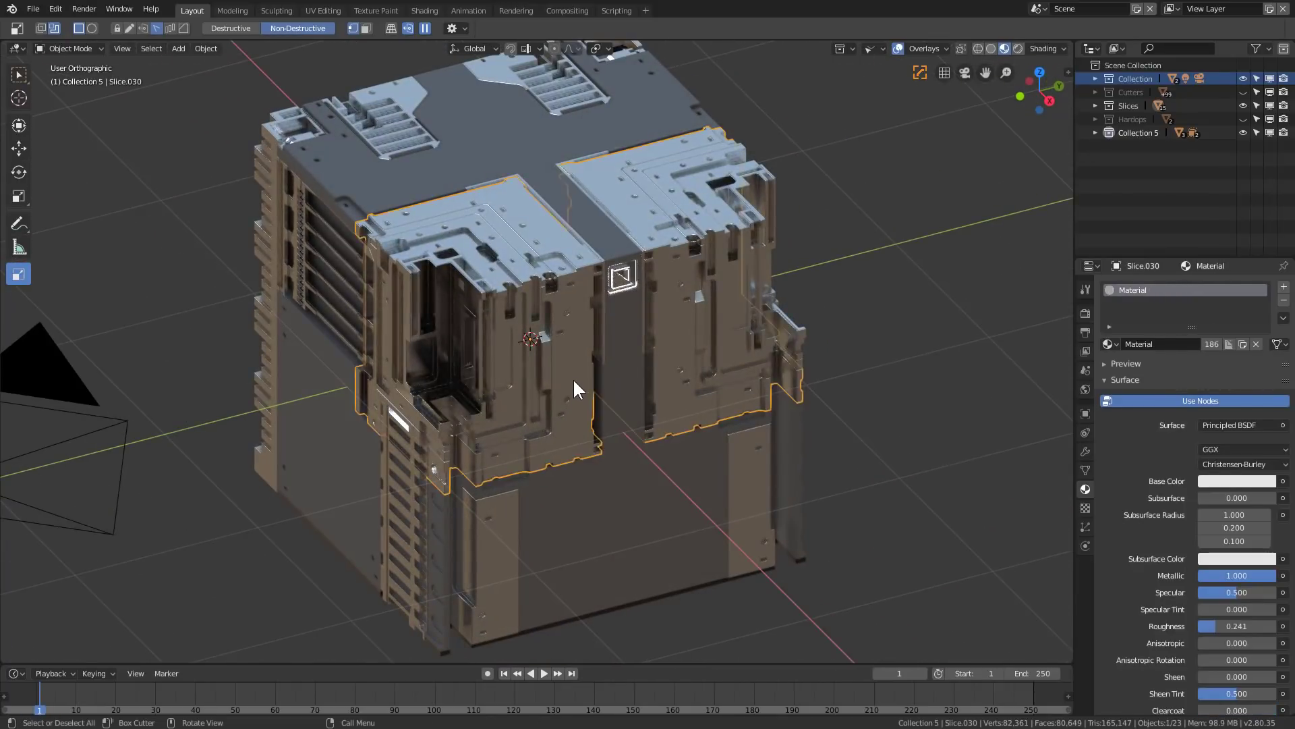
pyautogui.scroll(5, 577, 390)
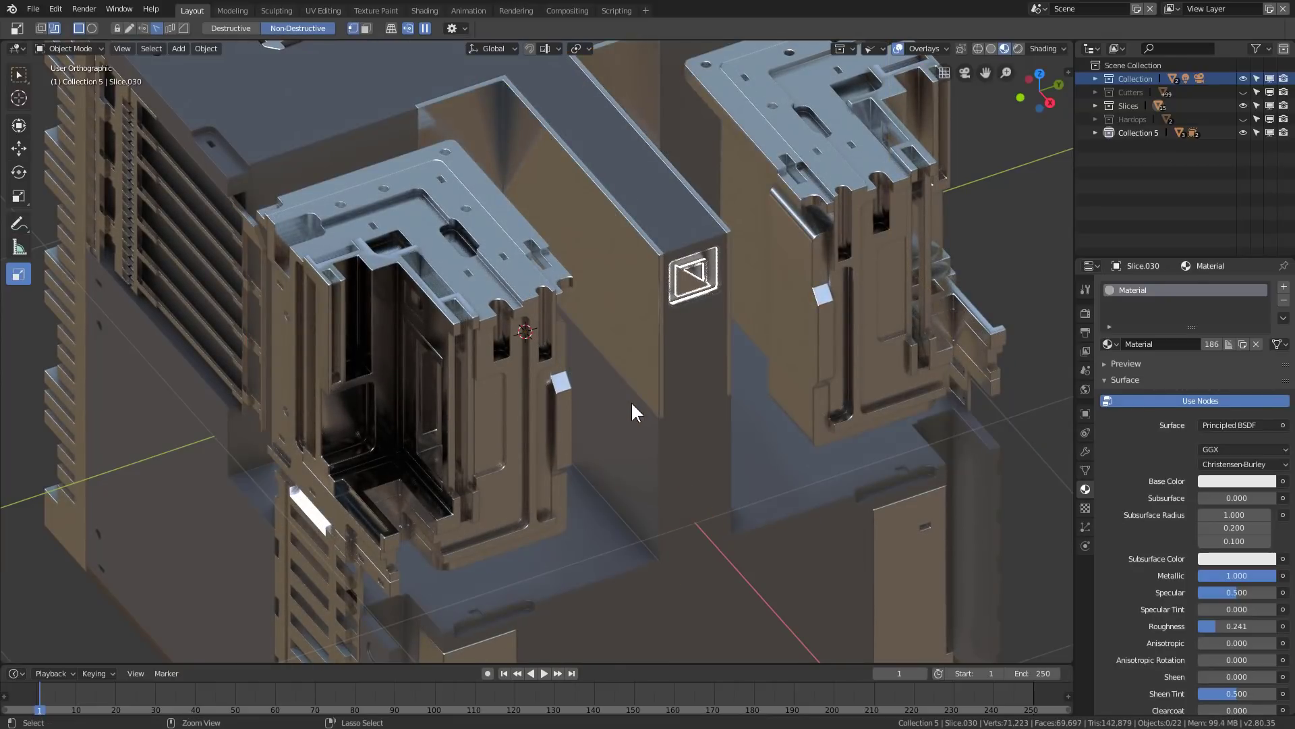
pyautogui.hotkey('ctrl', 's')
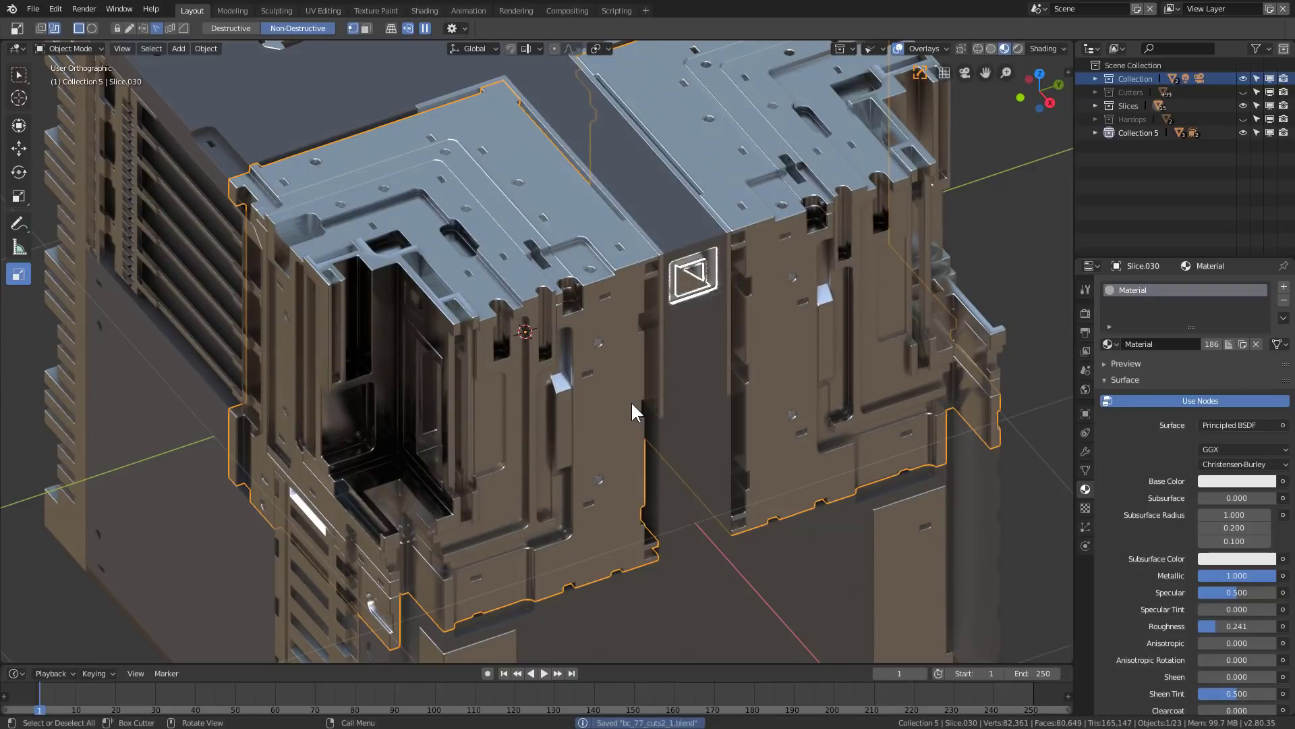
# Step: Make the upper corner slice's material single-user, darken its base color to value 0.420, and set roughness to 0.185
pyautogui.click(1218, 343)
pyautogui.click(1227, 479)
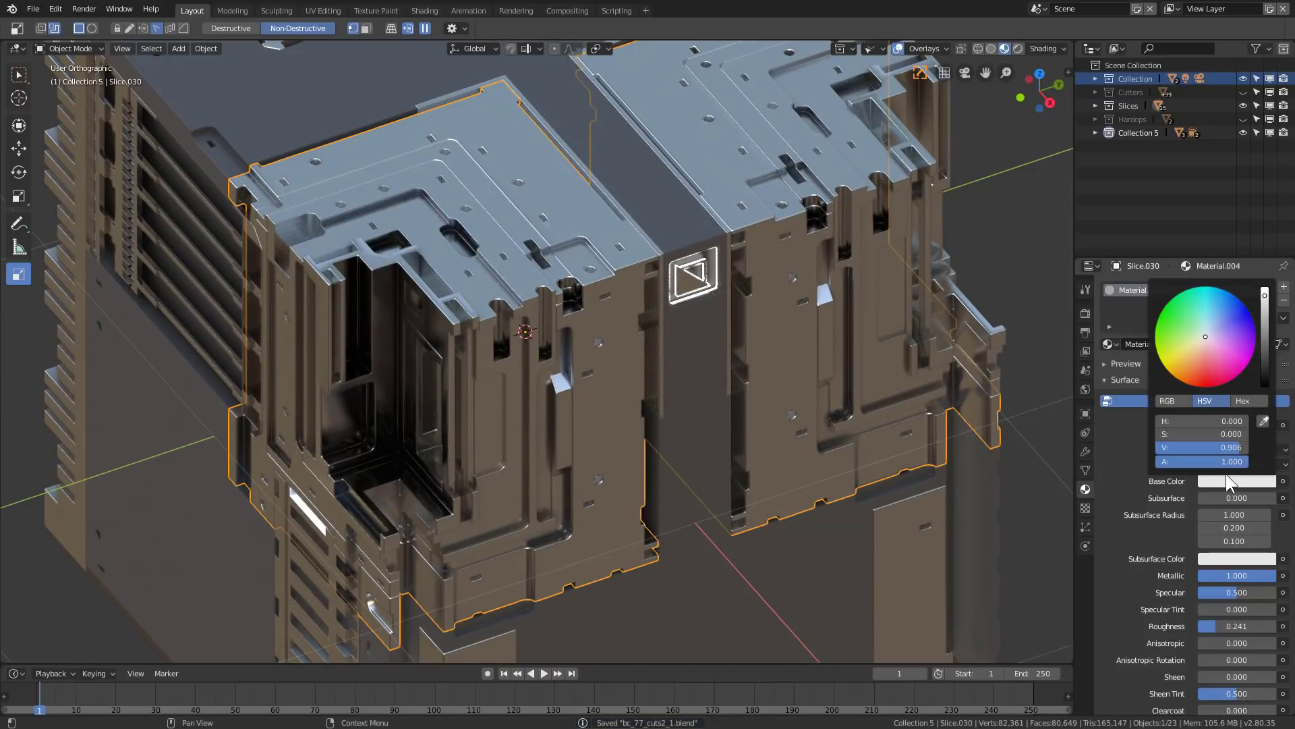
pyautogui.click(1264, 345)
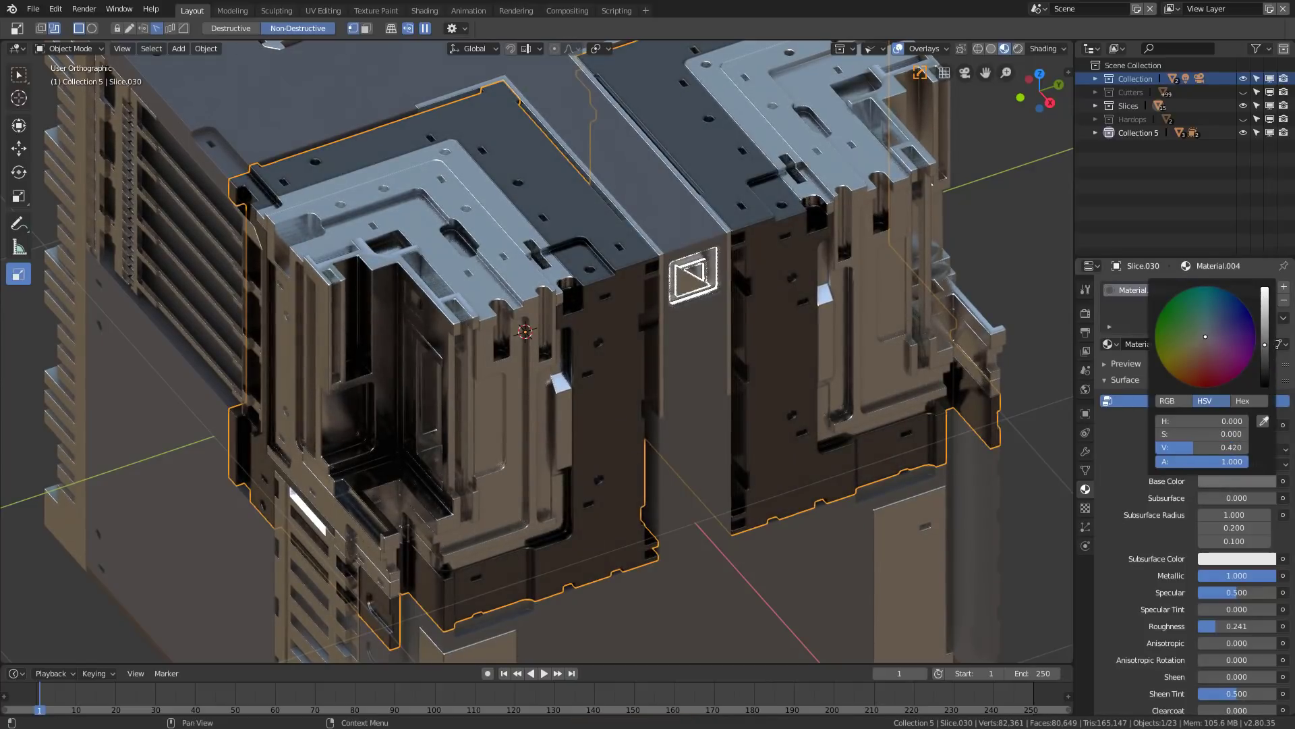
pyautogui.moveTo(1229, 626); pyautogui.dragTo(1226, 626)
# Step: Open the upper corner slice's mesh in Edit Mode and frame the recessed corner of its top face in top view
pyautogui.scroll(4, 791, 266)
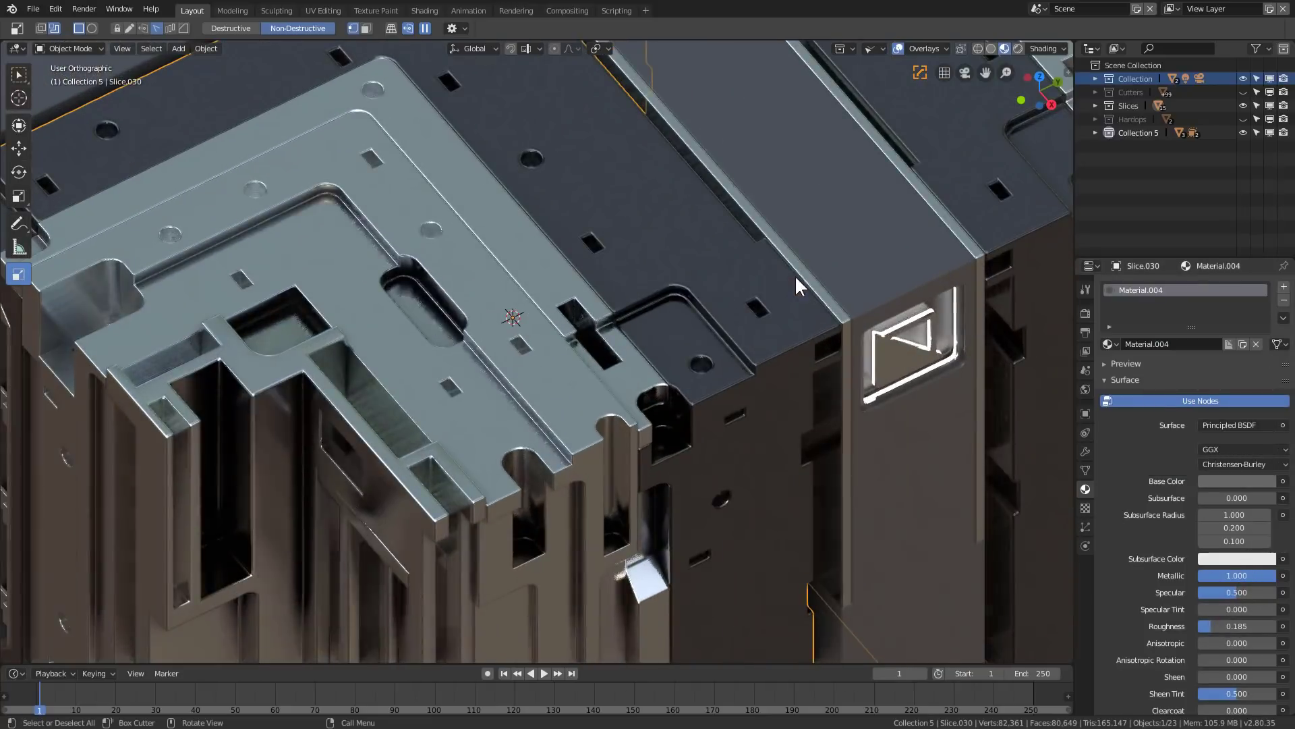
pyautogui.moveTo(734, 335); pyautogui.dragTo(842, 385, button='middle')
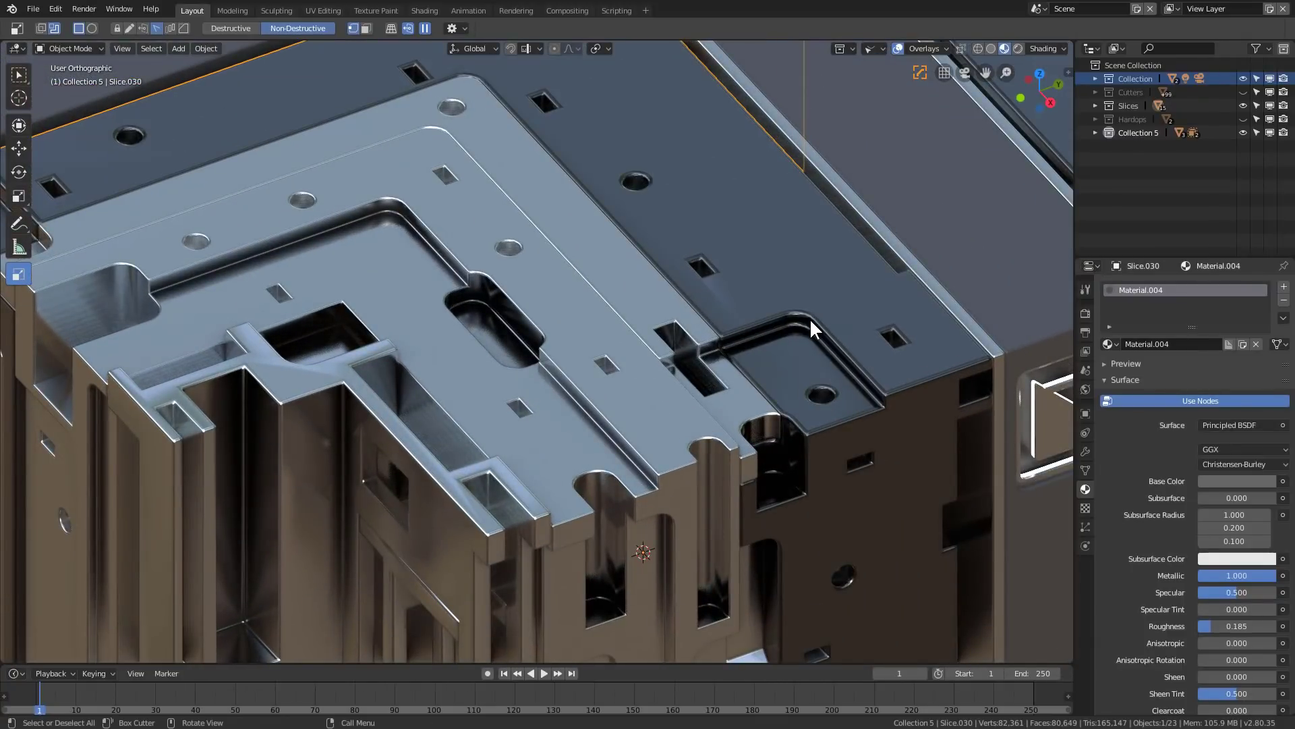
pyautogui.press('Tab')
pyautogui.scroll(4, 702, 399)
pyautogui.keyDown('shift'); pyautogui.moveTo(810, 317); pyautogui.dragTo(661, 474, button='middle'); pyautogui.keyUp('shift')
pyautogui.scroll(2, 661, 474)
pyautogui.scroll(3, 661, 475)
pyautogui.scroll(-12, 694, 508)
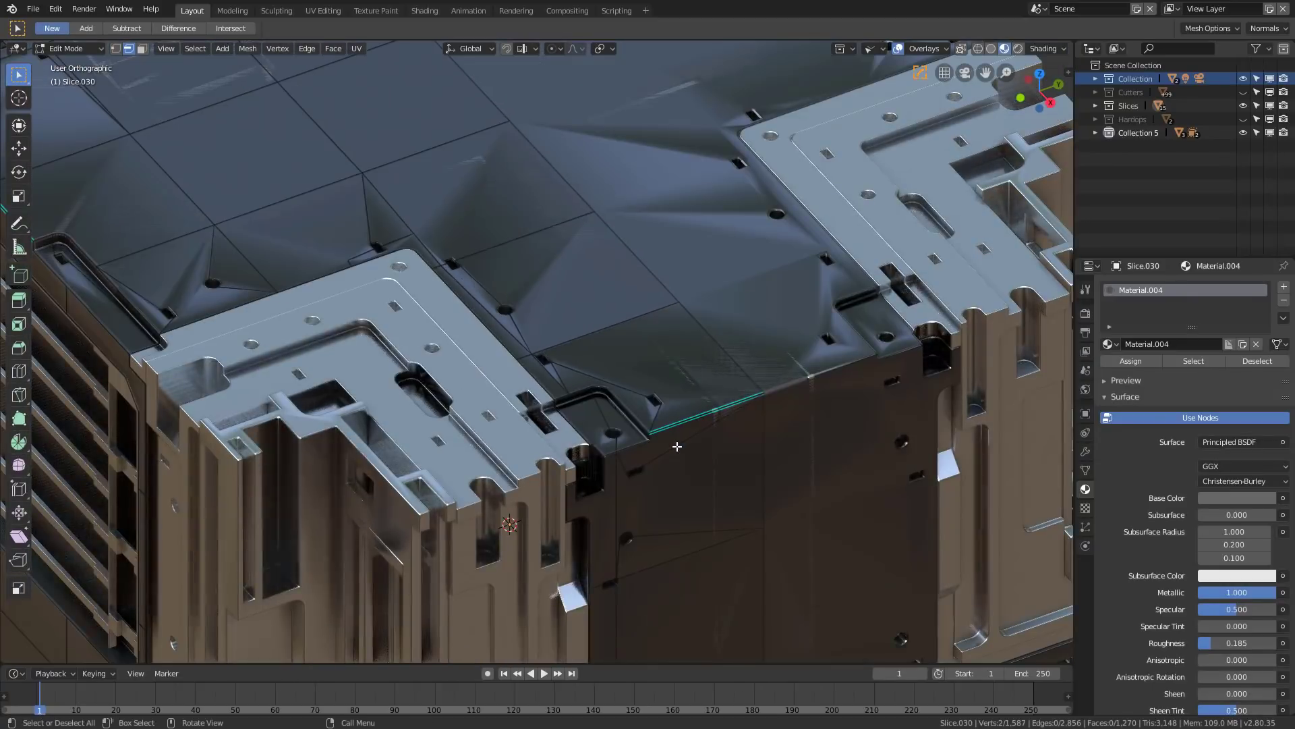
pyautogui.press('KP_7')
pyautogui.keyDown('shift'); pyautogui.moveTo(677, 446); pyautogui.dragTo(653, 430, button='middle'); pyautogui.keyUp('shift')
pyautogui.scroll(3, 682, 414)
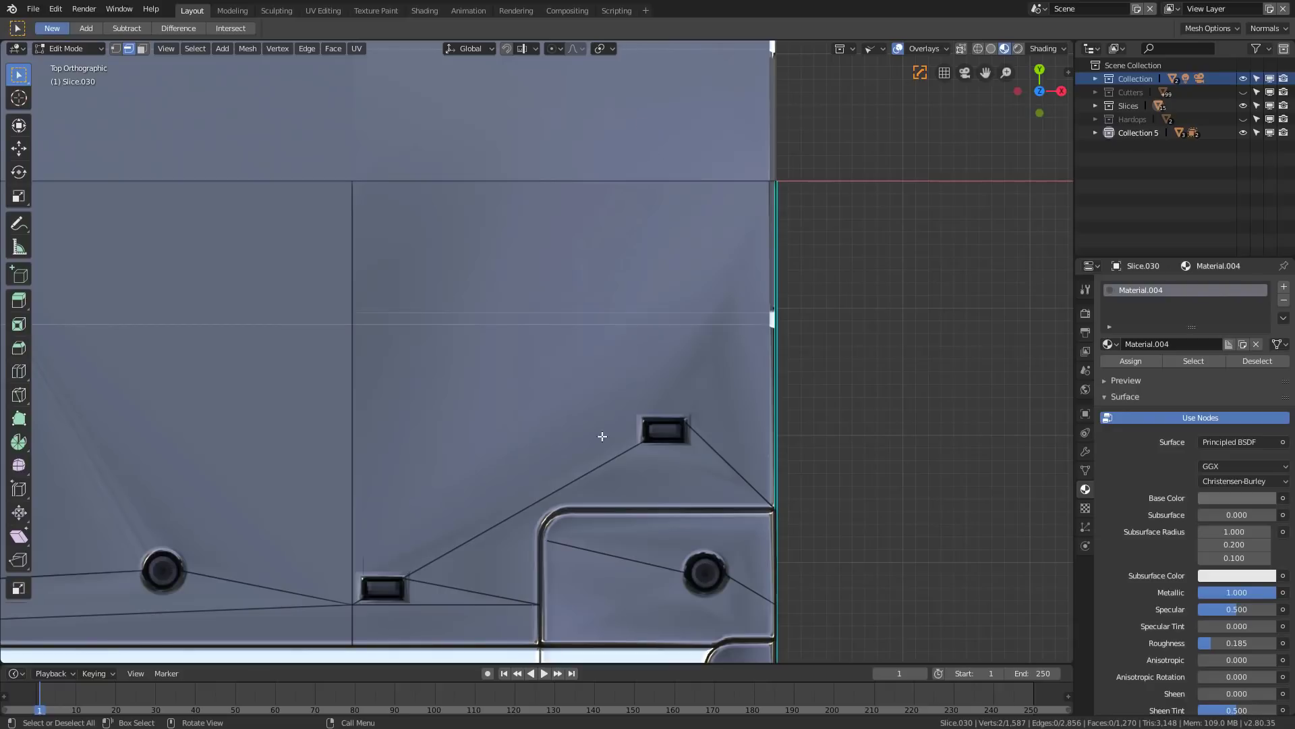
pyautogui.press('k')
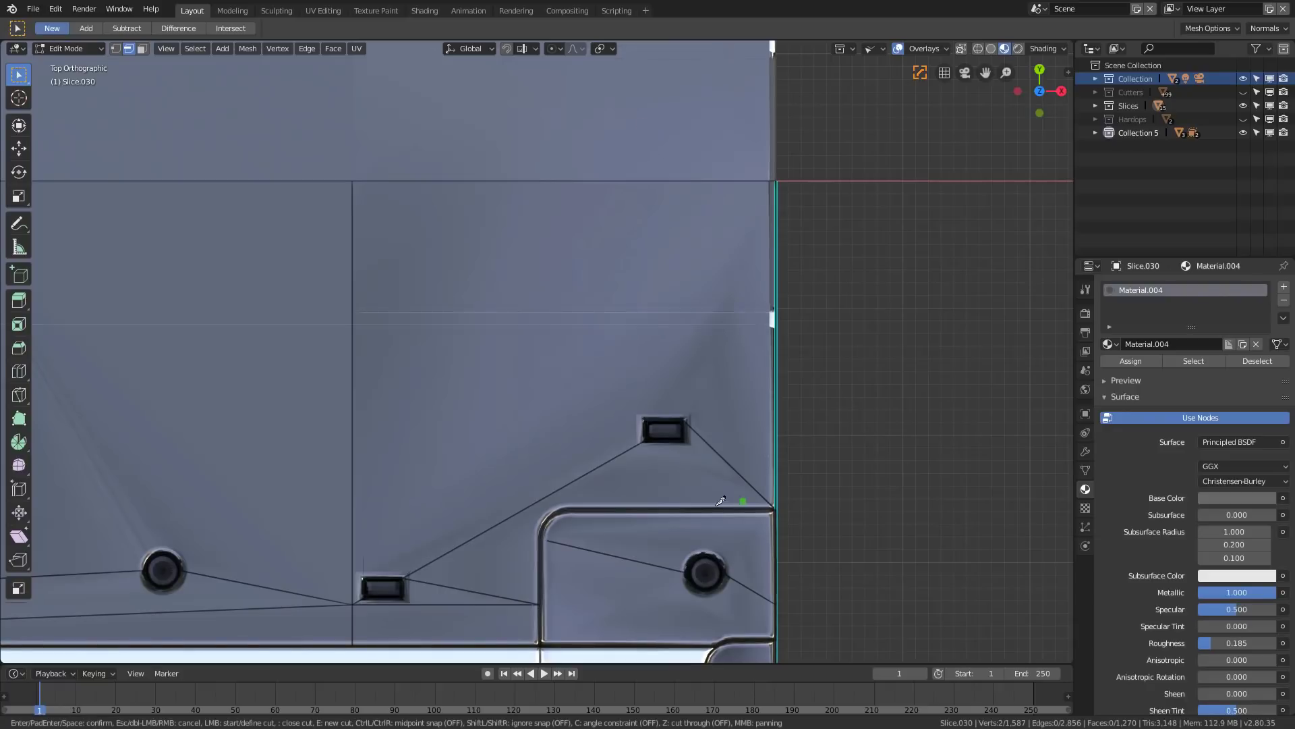
pyautogui.click(669, 510)
pyautogui.press('c')
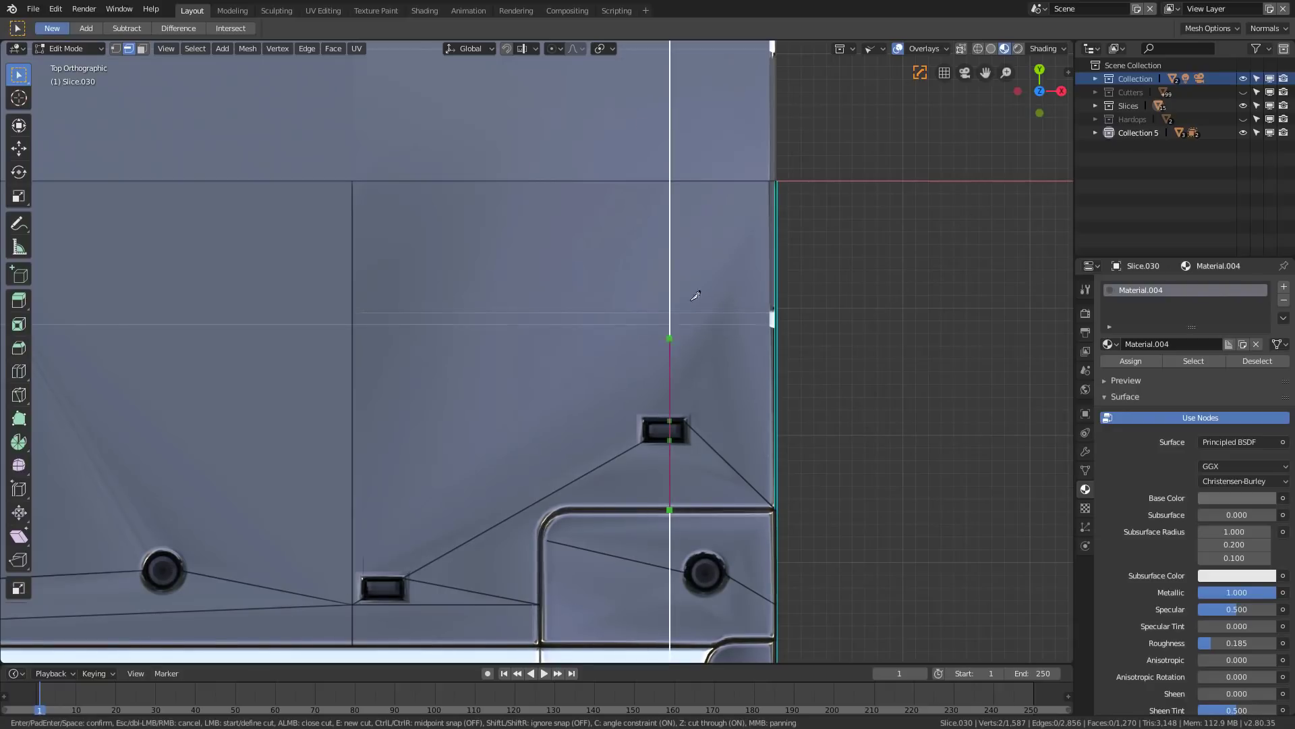
pyautogui.press('z')
pyautogui.press('Escape')
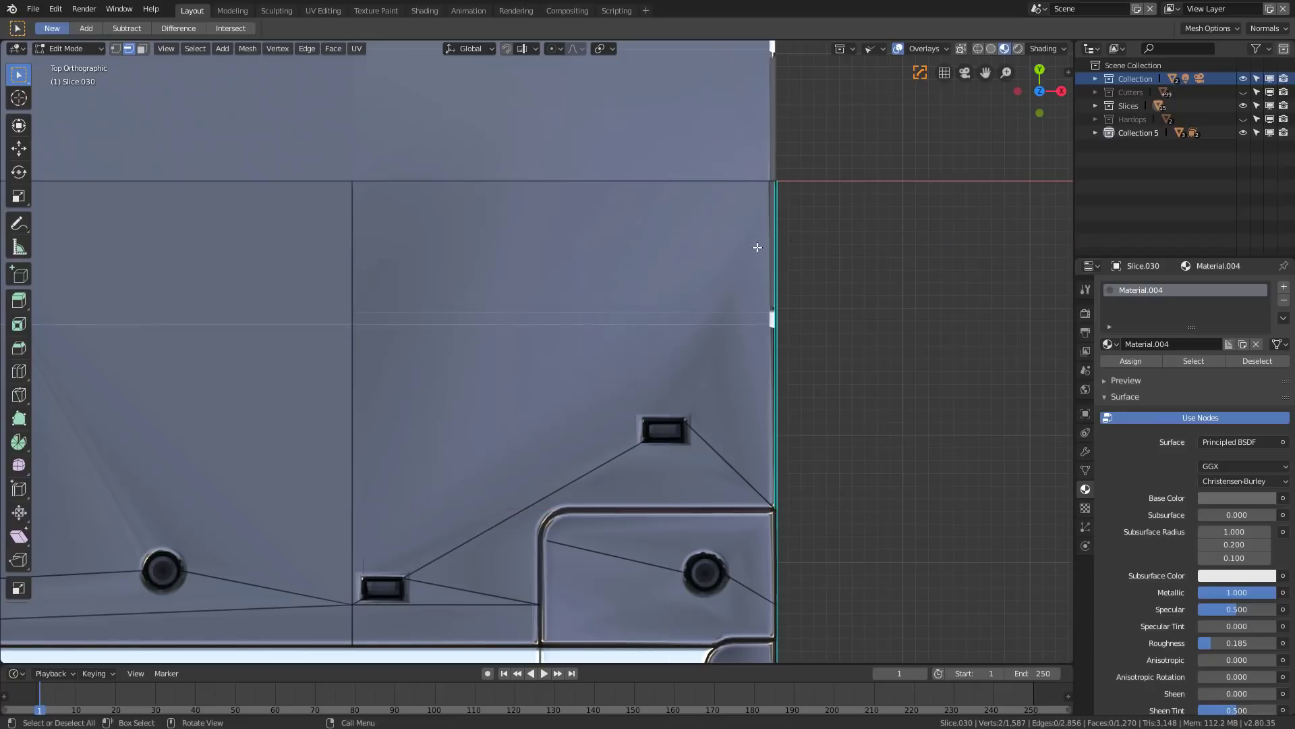
# Step: Knife-cut the top face along Y from the corner recess edge through the small rectangular hole, and along X across the face
pyautogui.press('k')
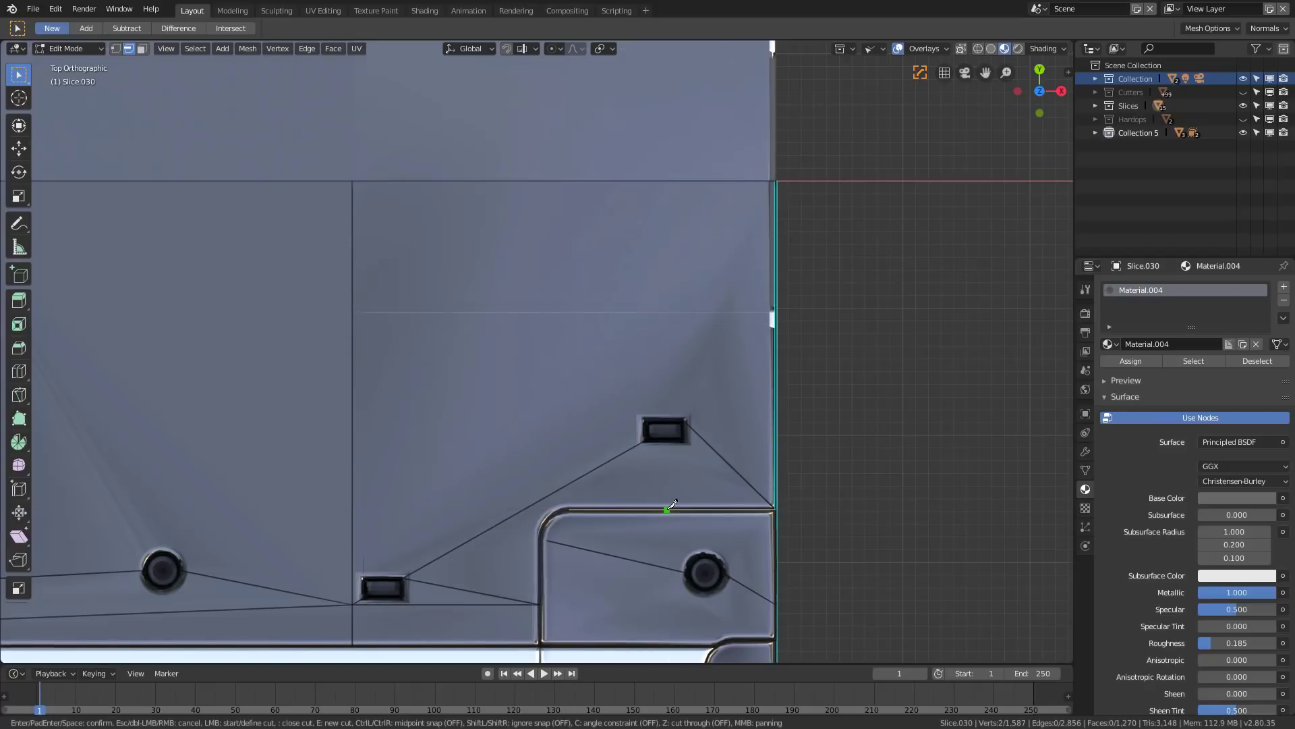
pyautogui.click(667, 510)
pyautogui.press('c')
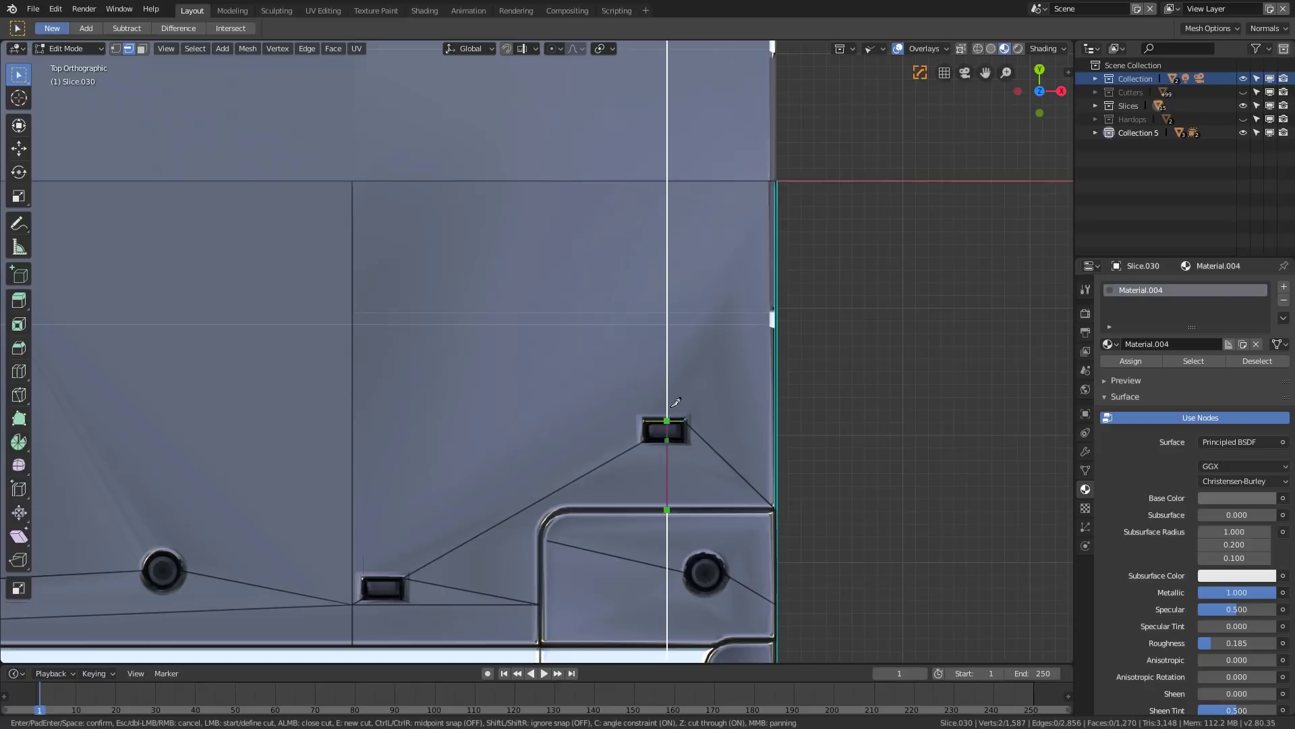
pyautogui.click(678, 301)
pyautogui.press('Return')
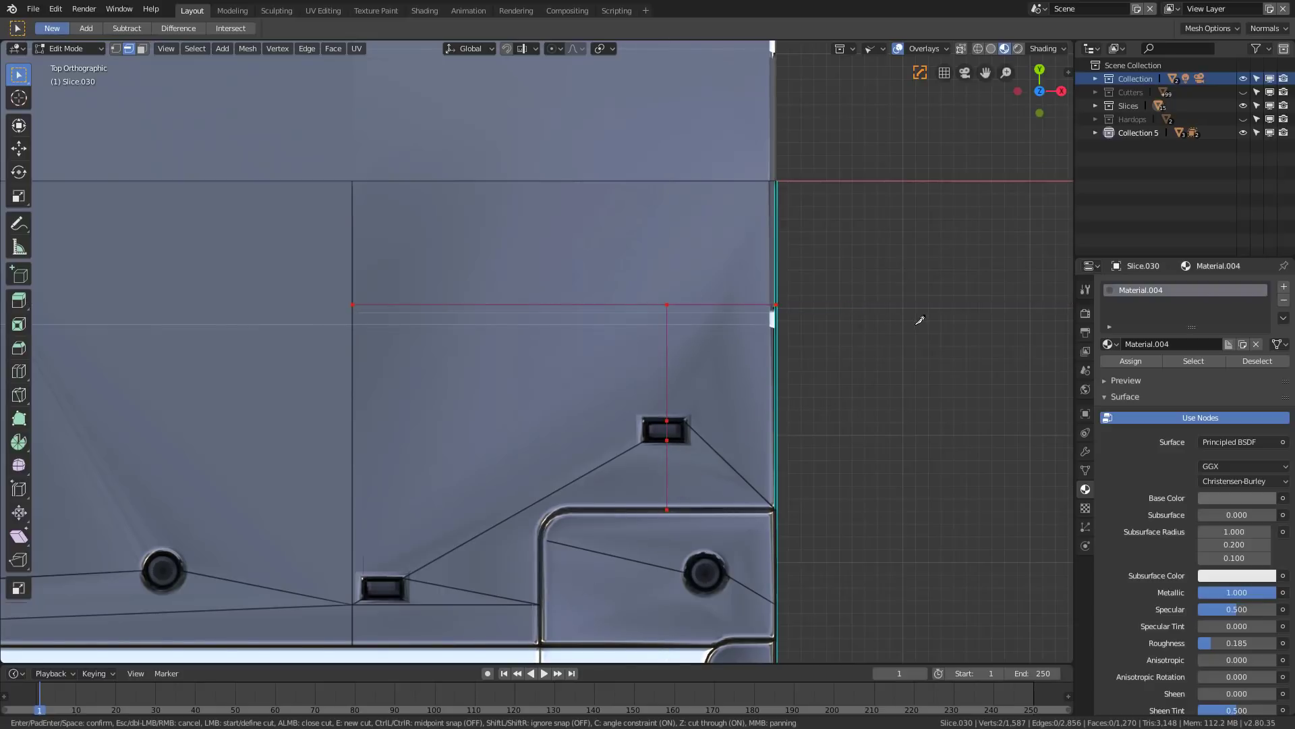
# Step: Dissolve the two old diagonal edges that meet the small rectangular hole beside the corner recess
pyautogui.moveTo(919, 318); pyautogui.dragTo(824, 558, button='middle')
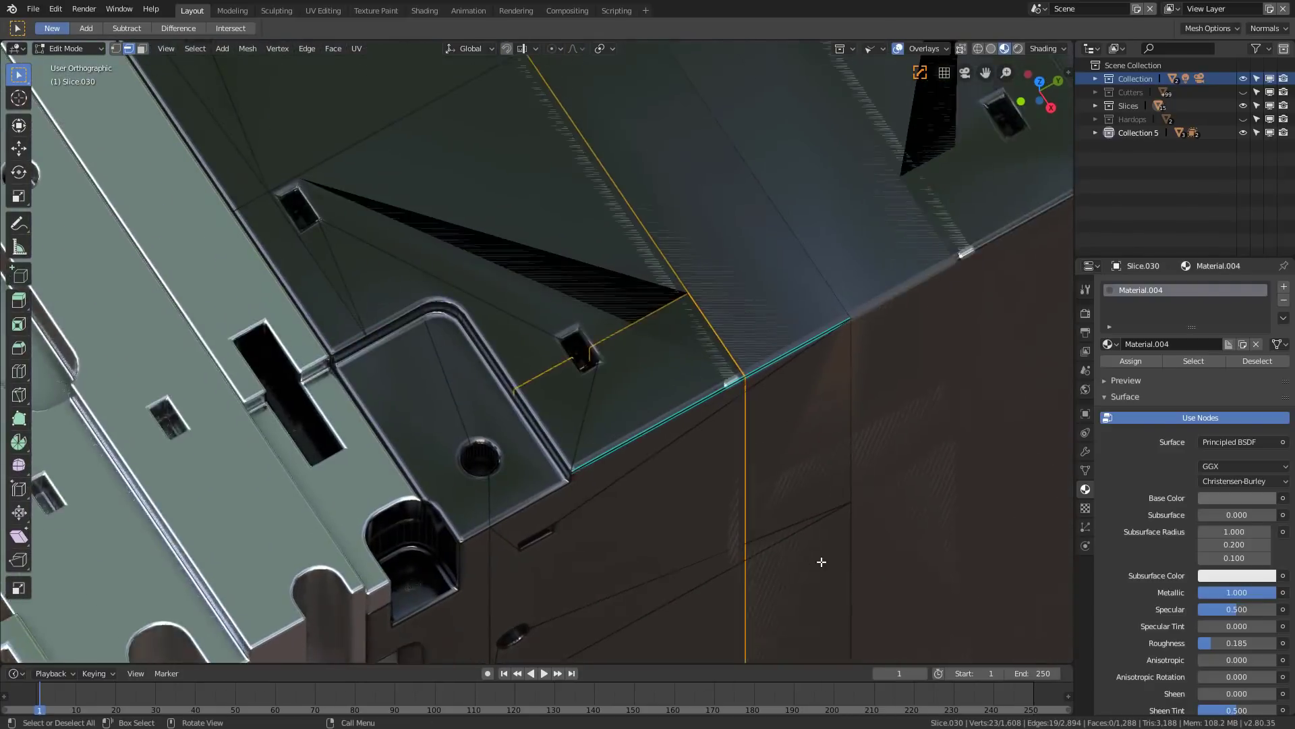
pyautogui.scroll(3, 703, 355)
pyautogui.hotkey('alt', 'a')
pyautogui.click(631, 405)
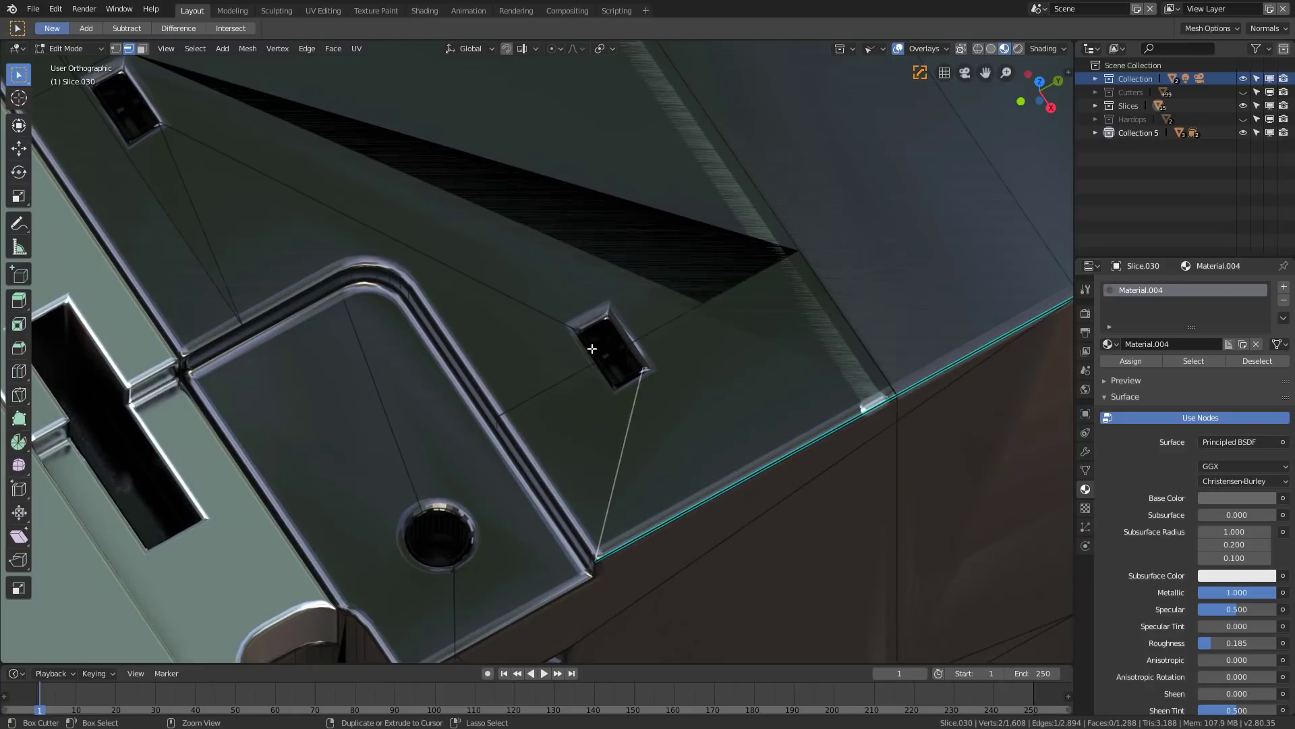
pyautogui.hotkey('ctrl', 'x')
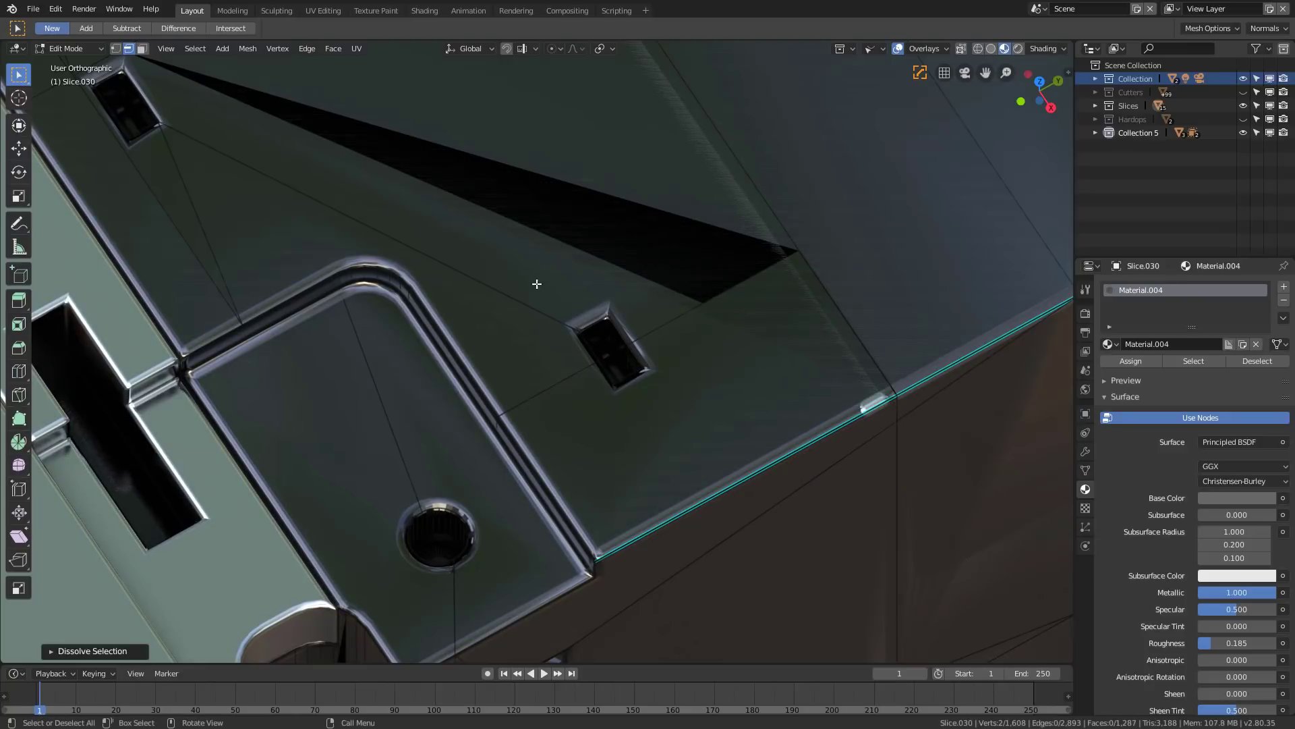
pyautogui.click(537, 284)
pyautogui.hotkey('ctrl', 'x')
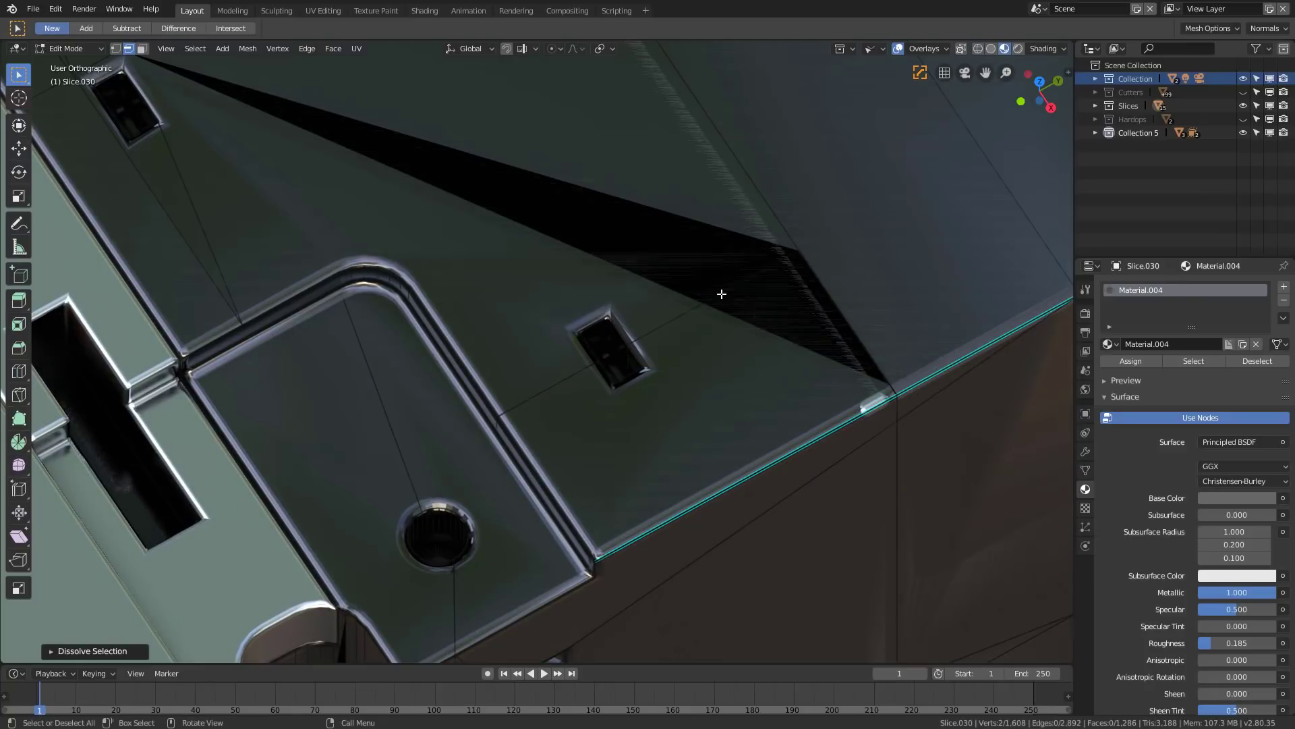
# Step: Slide the knife cut's corner vertex toward the small rectangular hole, shift it slightly along global X, and return to Object Mode
pyautogui.click(806, 286)
pyautogui.hotkey('ctrl', 'Tab')
pyautogui.press('1')
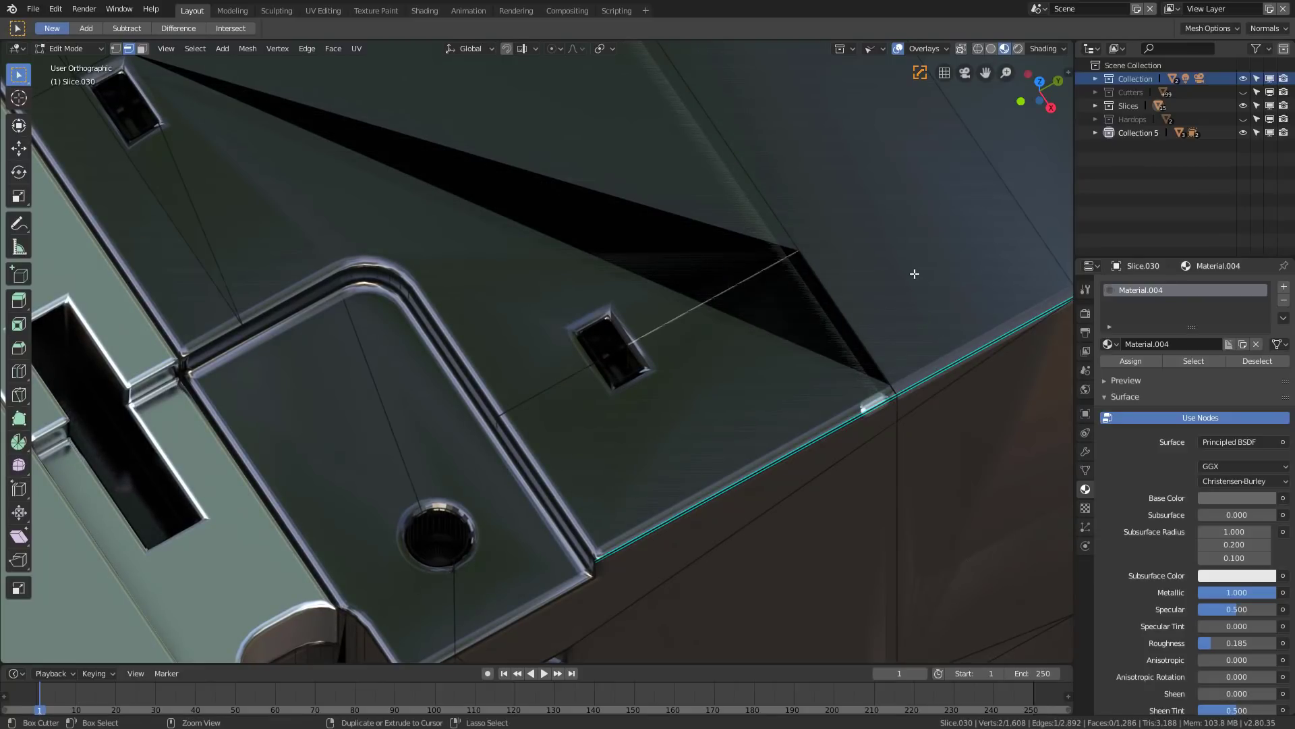
pyautogui.click(807, 251)
pyautogui.hotkey('ctrl', 'x')
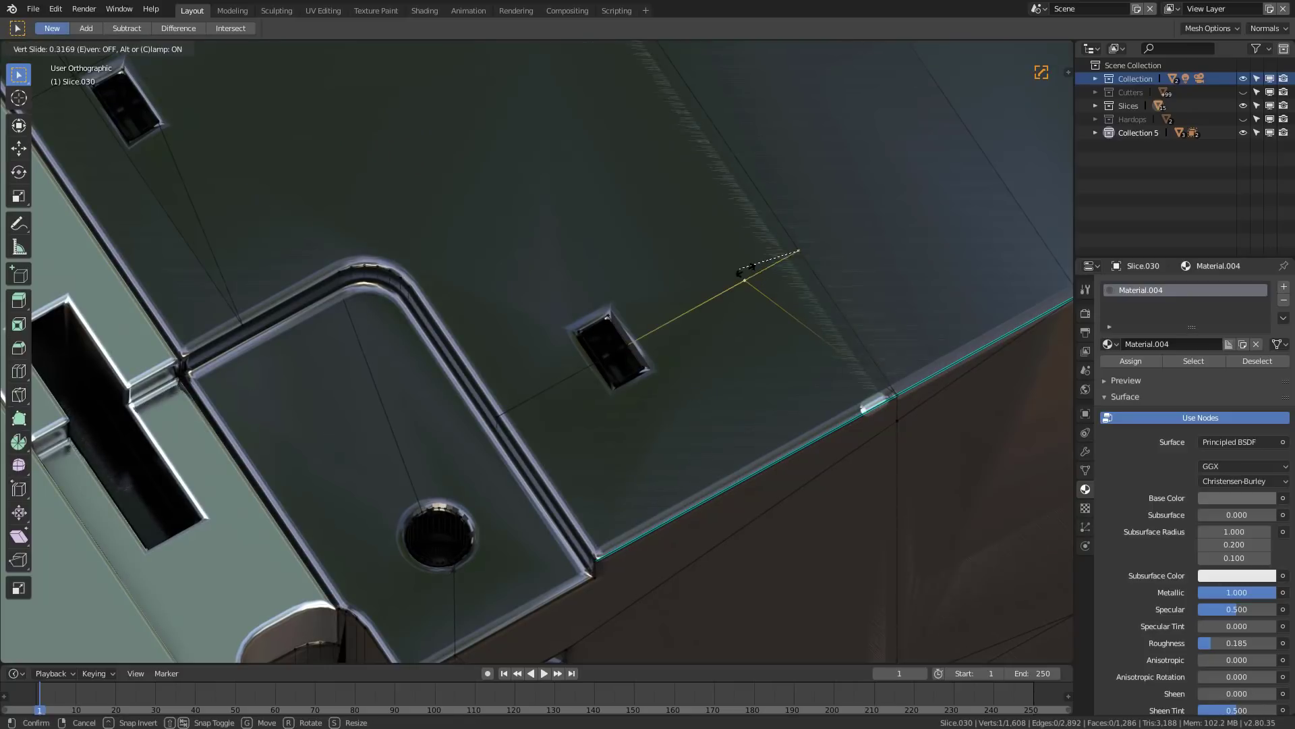
pyautogui.hotkey('ctrl', 'z')
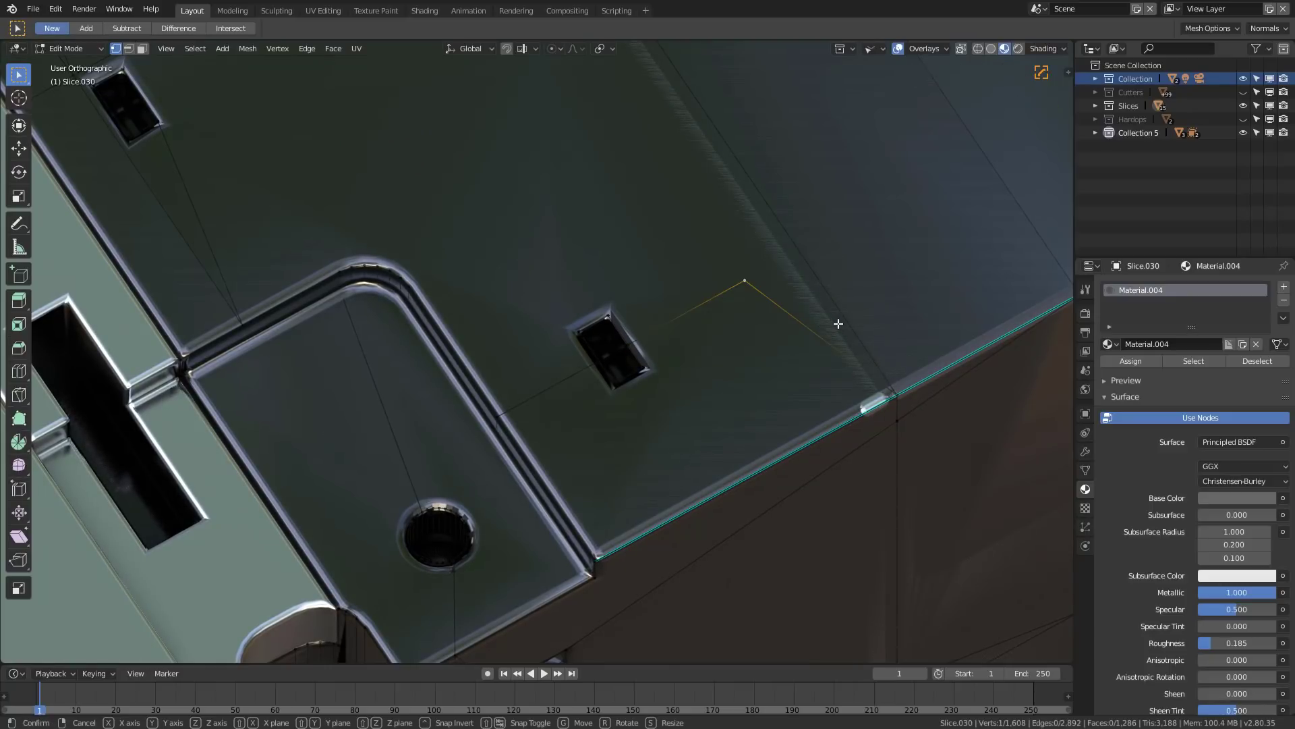
pyautogui.press('g')
pyautogui.press('x')
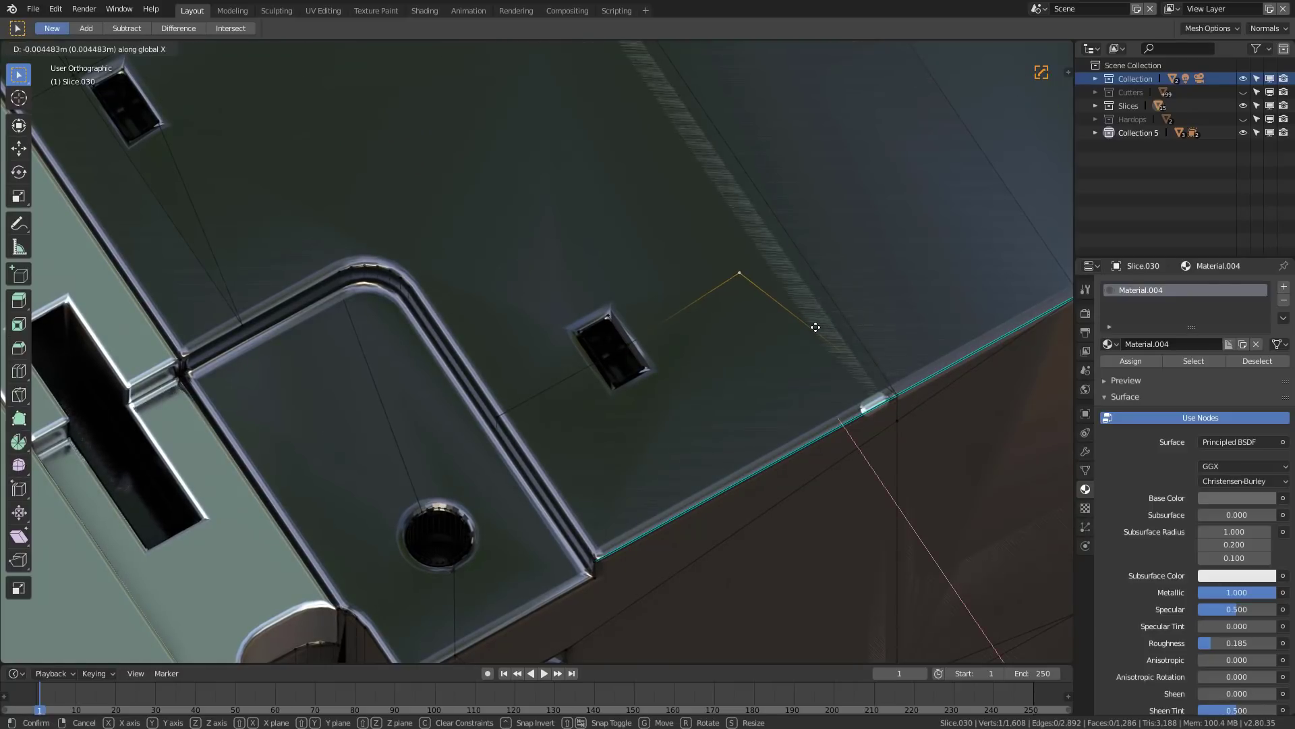
pyautogui.click(814, 328)
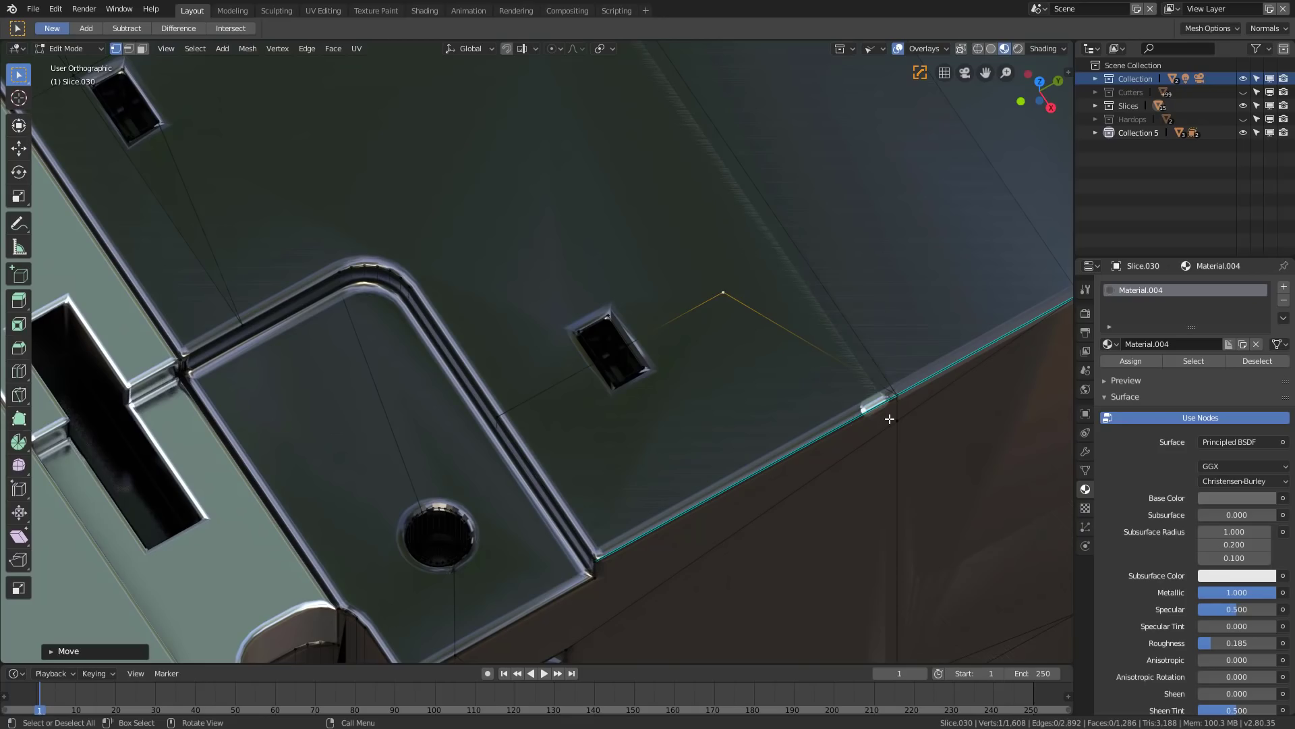
pyautogui.hotkey('ctrl', 'x')
pyautogui.scroll(-5, 810, 419)
pyautogui.scroll(-5, 810, 418)
pyautogui.press('Tab')
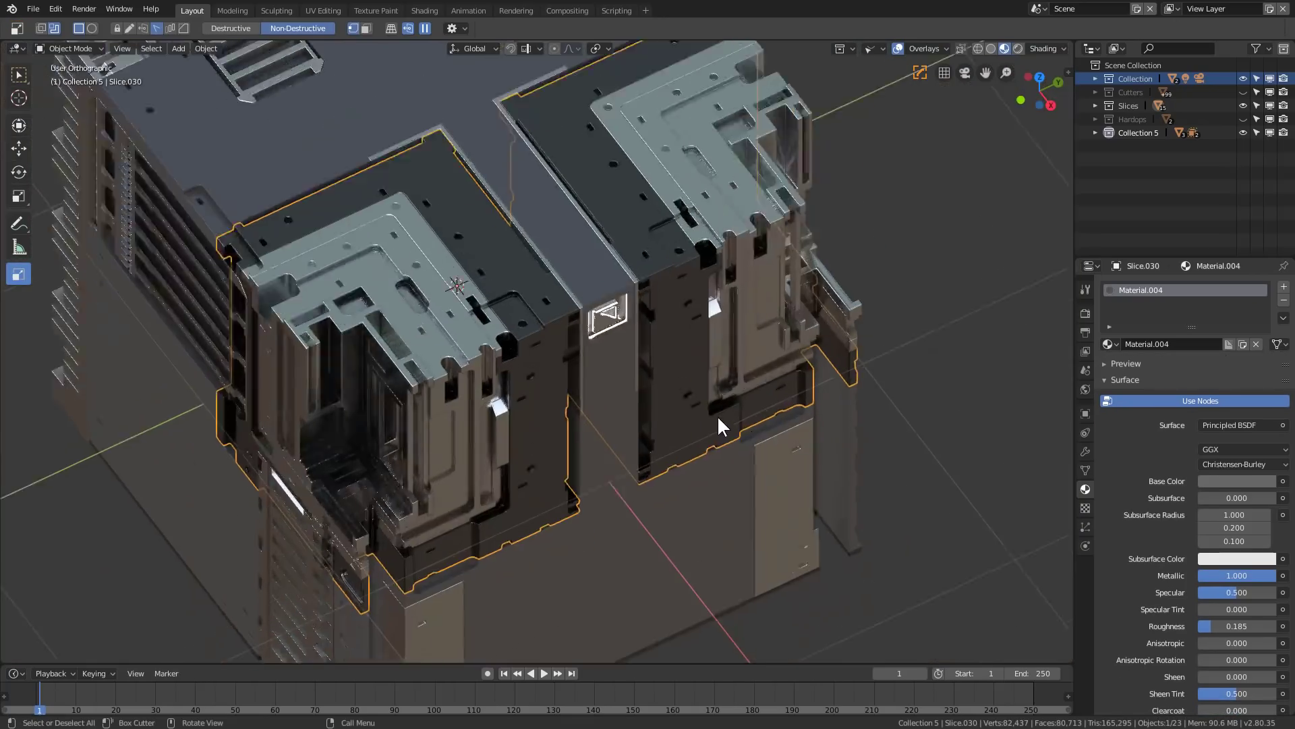
# Step: Move the two vertices between the neighbouring rectangular hole and the light panel's edge about -0.02 m along global Y
pyautogui.scroll(4, 678, 413)
pyautogui.moveTo(571, 392); pyautogui.dragTo(590, 492, button='middle')
pyautogui.scroll(8, 585, 482)
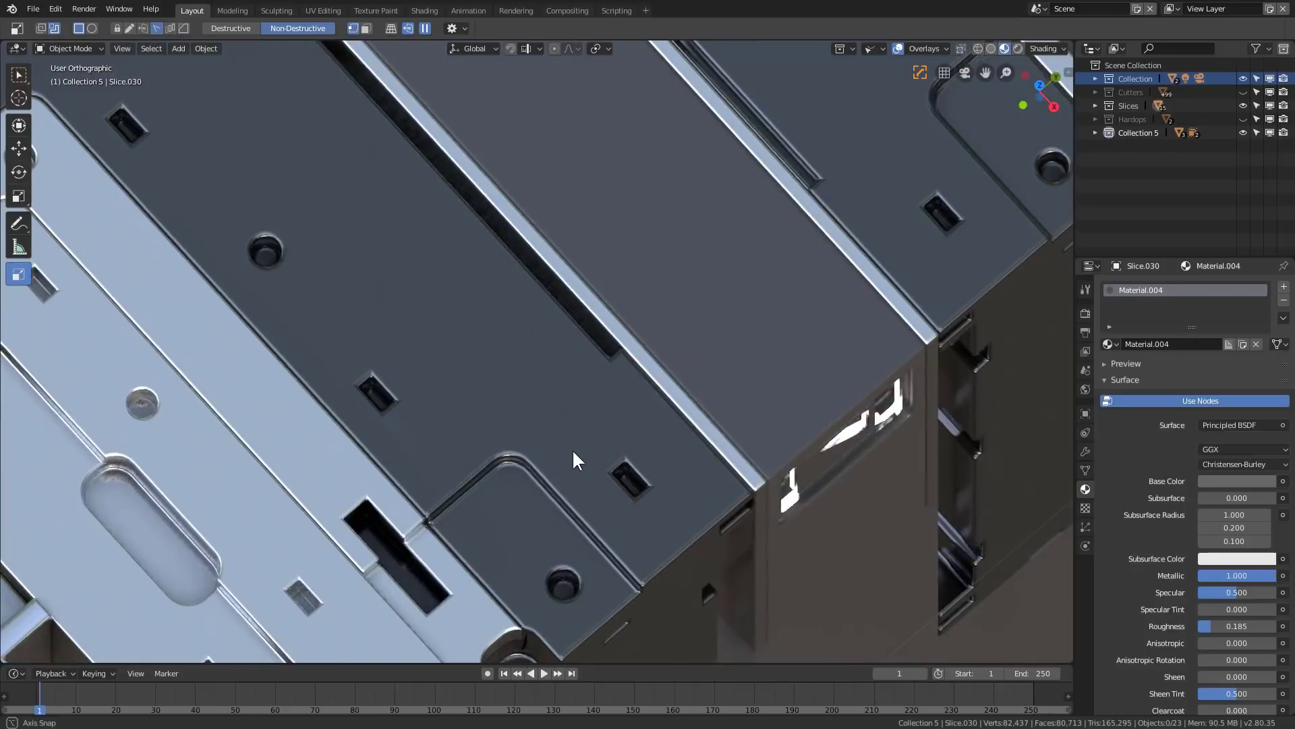
pyautogui.press('Tab')
pyautogui.scroll(3, 442, 524)
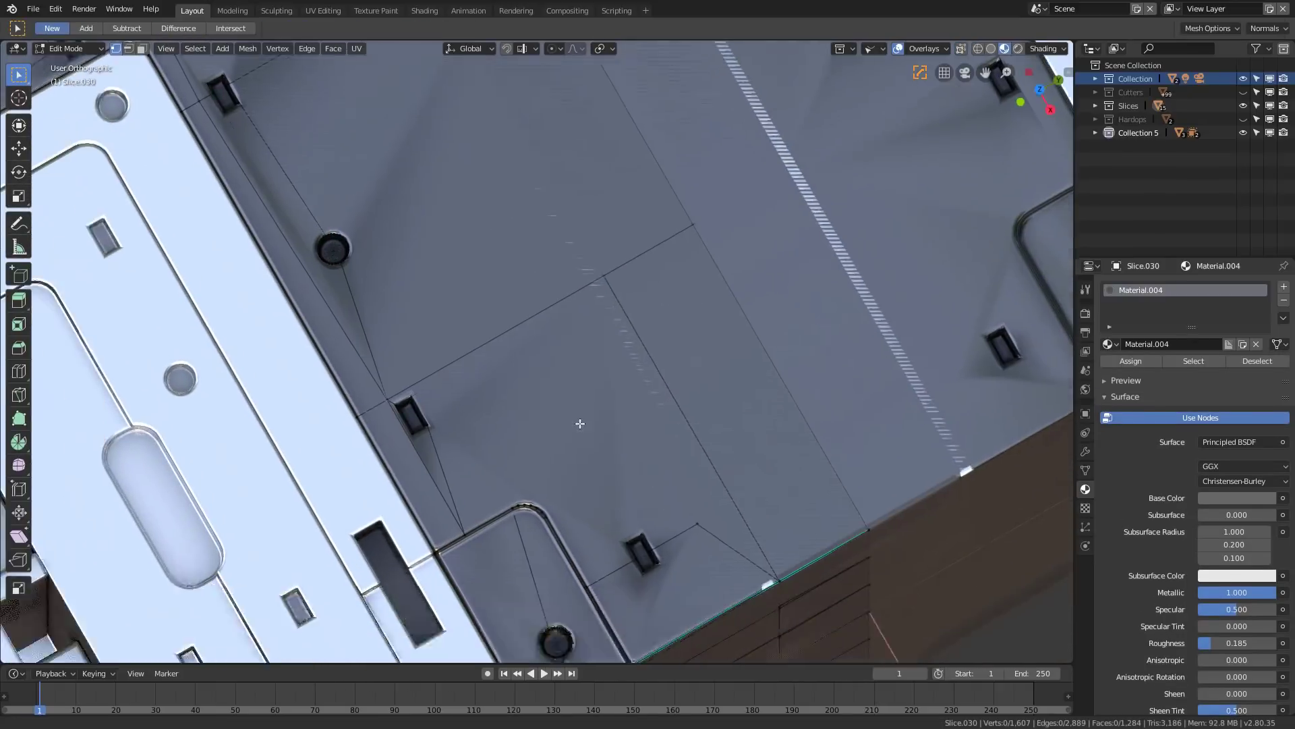
pyautogui.click(565, 550)
pyautogui.keyDown('shift'); pyautogui.click(446, 356); pyautogui.keyUp('shift')
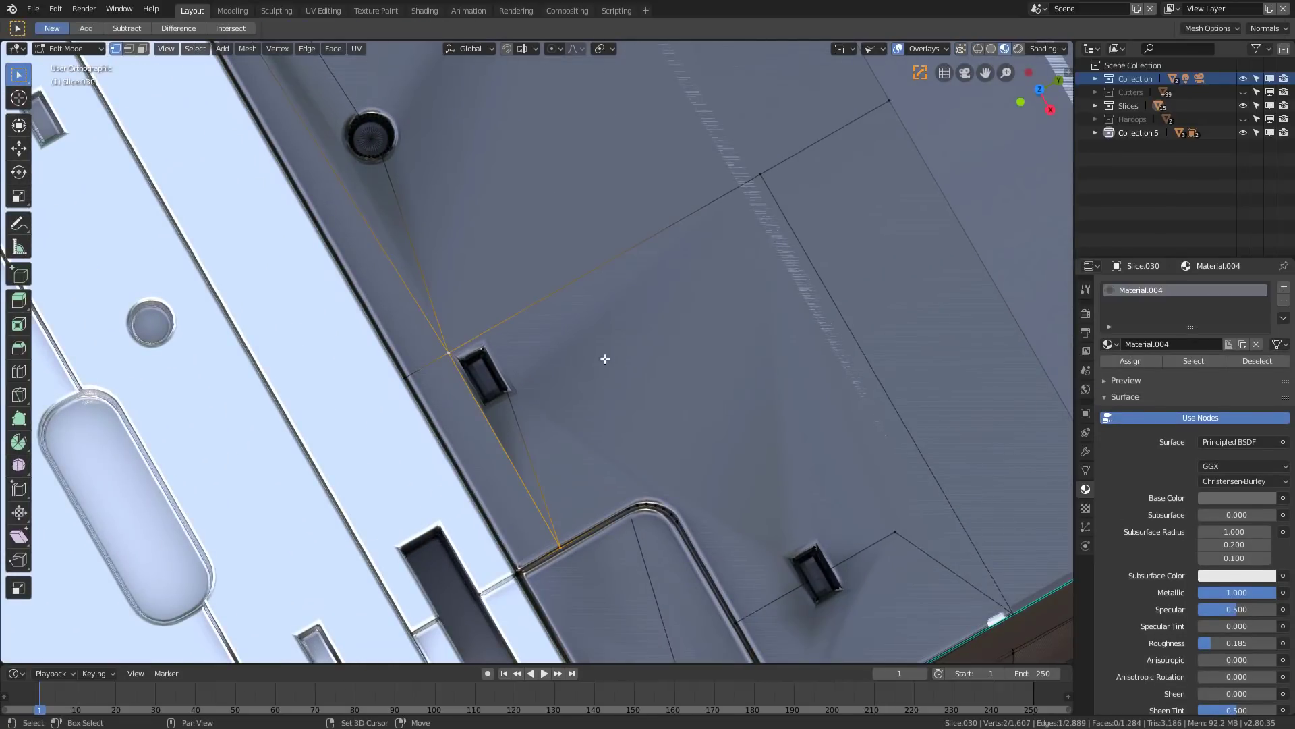
pyautogui.press('g')
pyautogui.press('x')
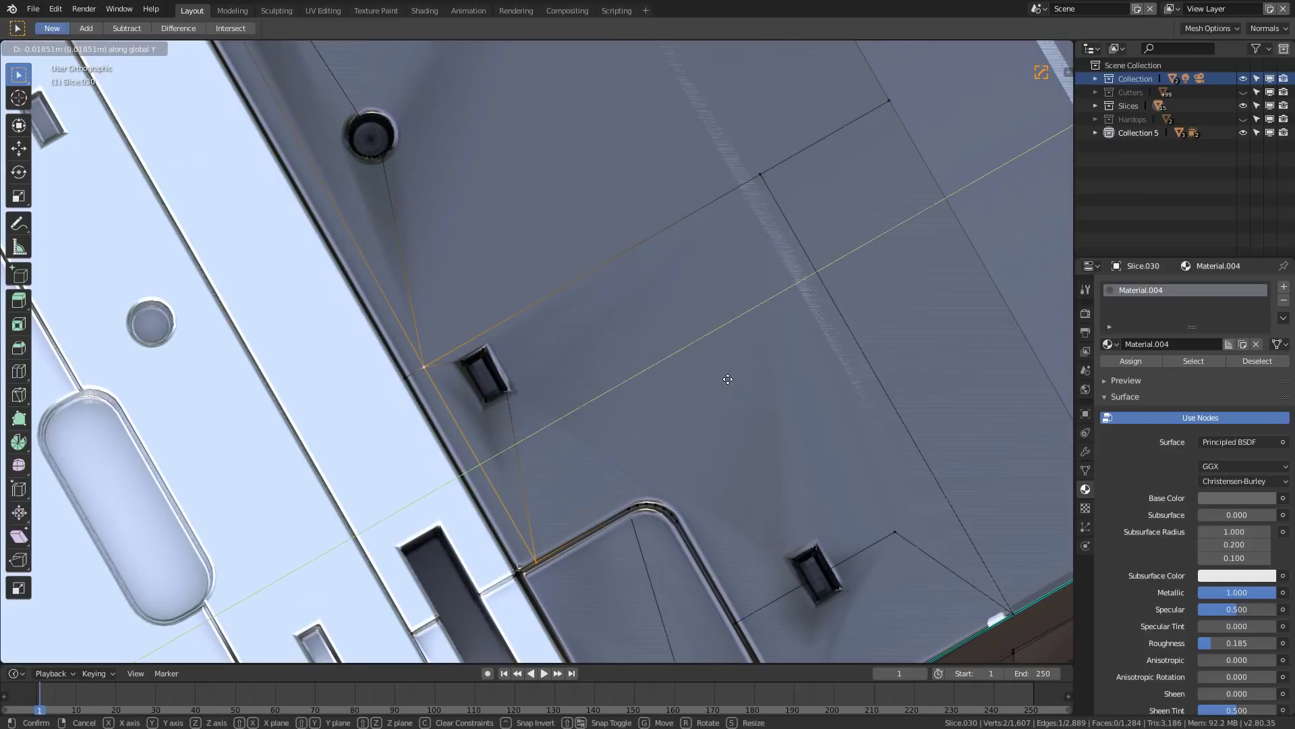
pyautogui.press('y')
pyautogui.click(736, 377)
pyautogui.press('Tab')
pyautogui.scroll(-2, 736, 387)
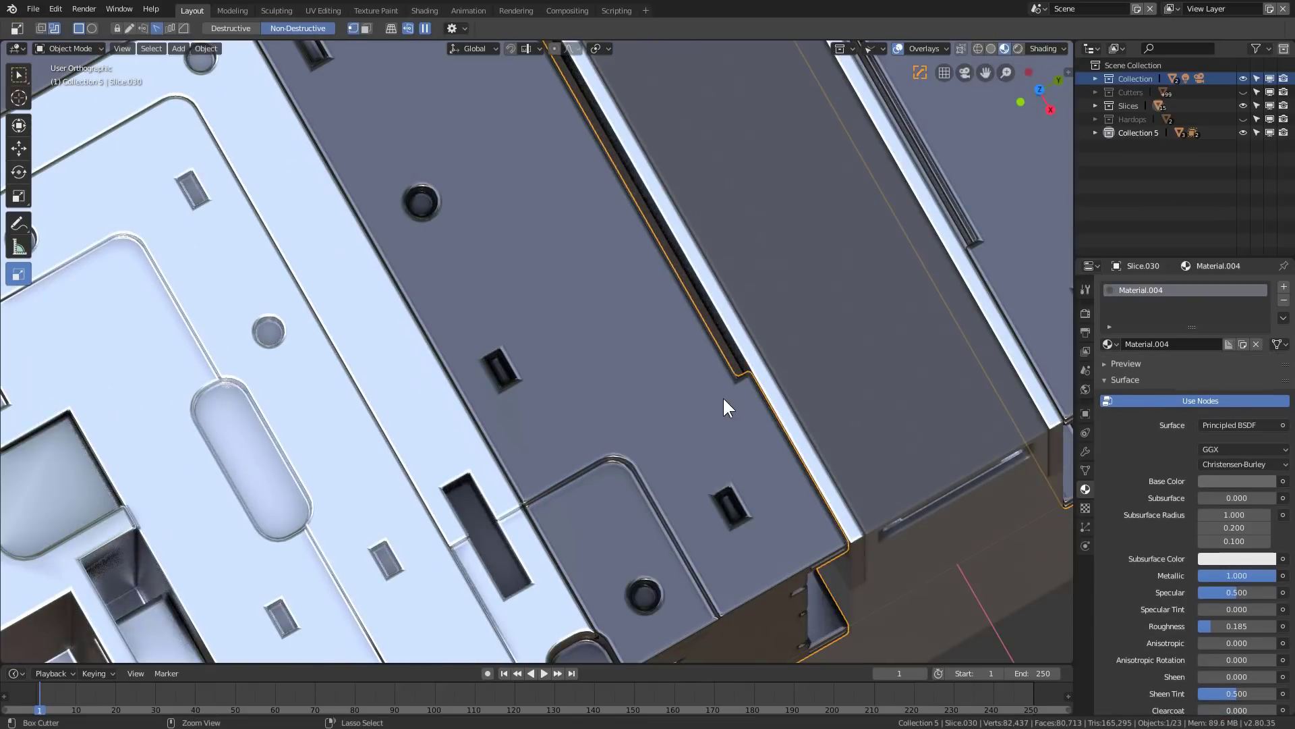
# Step: Try Keep Sharp on the corner slice's Weighted Normal modifier, toggling it to compare the shading, and leave it off
pyautogui.hotkey('ctrl', '`')
pyautogui.click(632, 359)
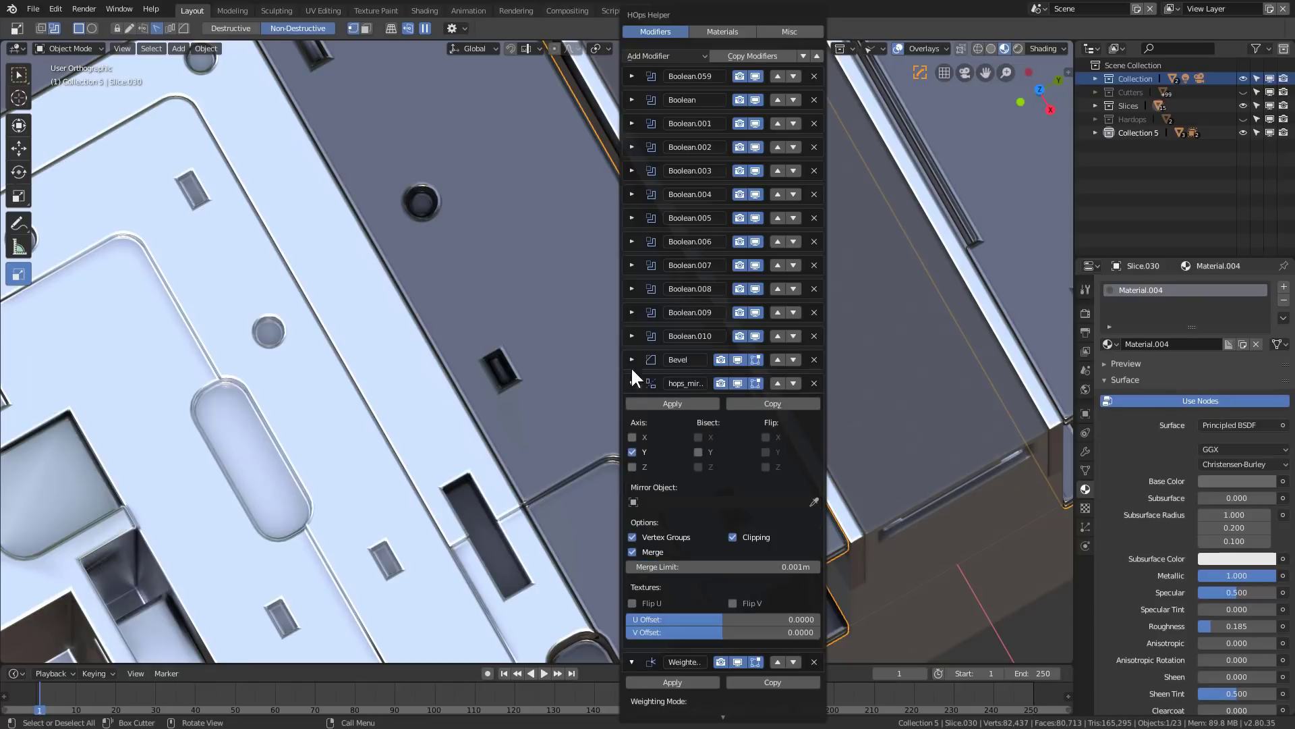
pyautogui.click(632, 382)
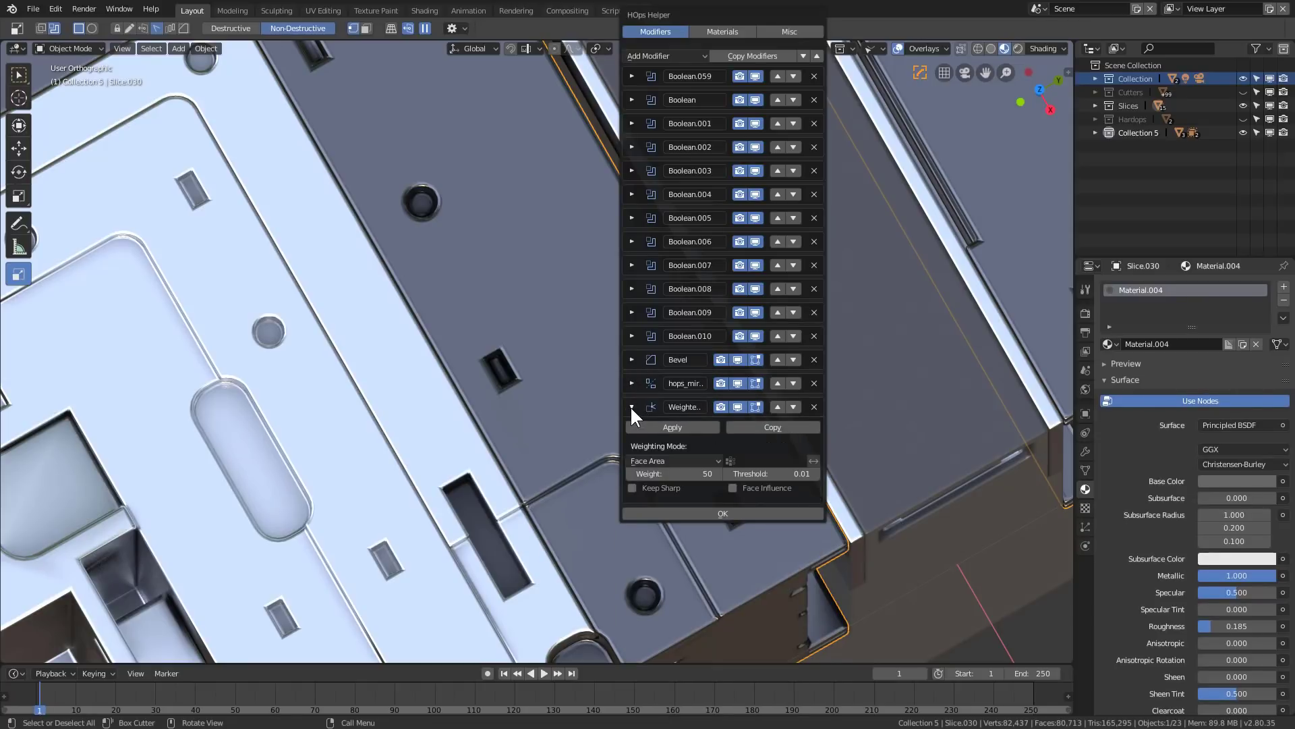
pyautogui.click(642, 487)
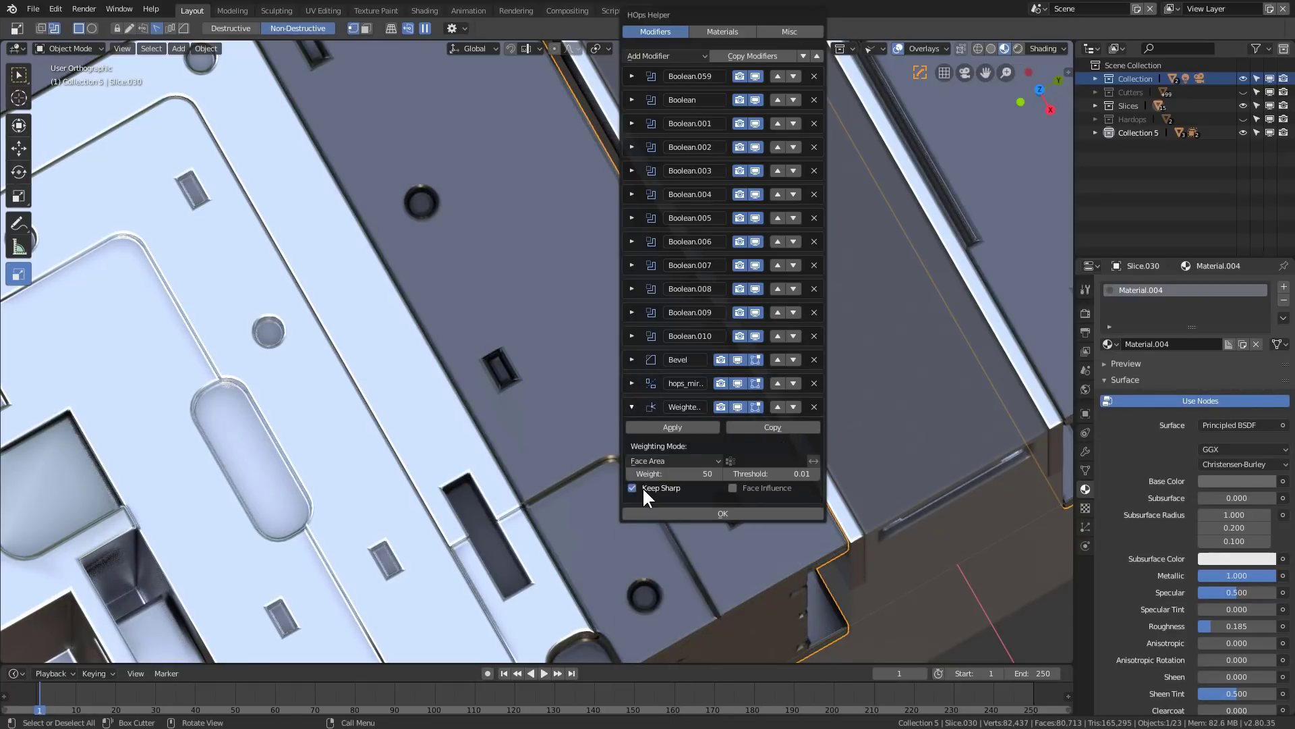
pyautogui.click(643, 487)
pyautogui.click(643, 487)
pyautogui.click(642, 488)
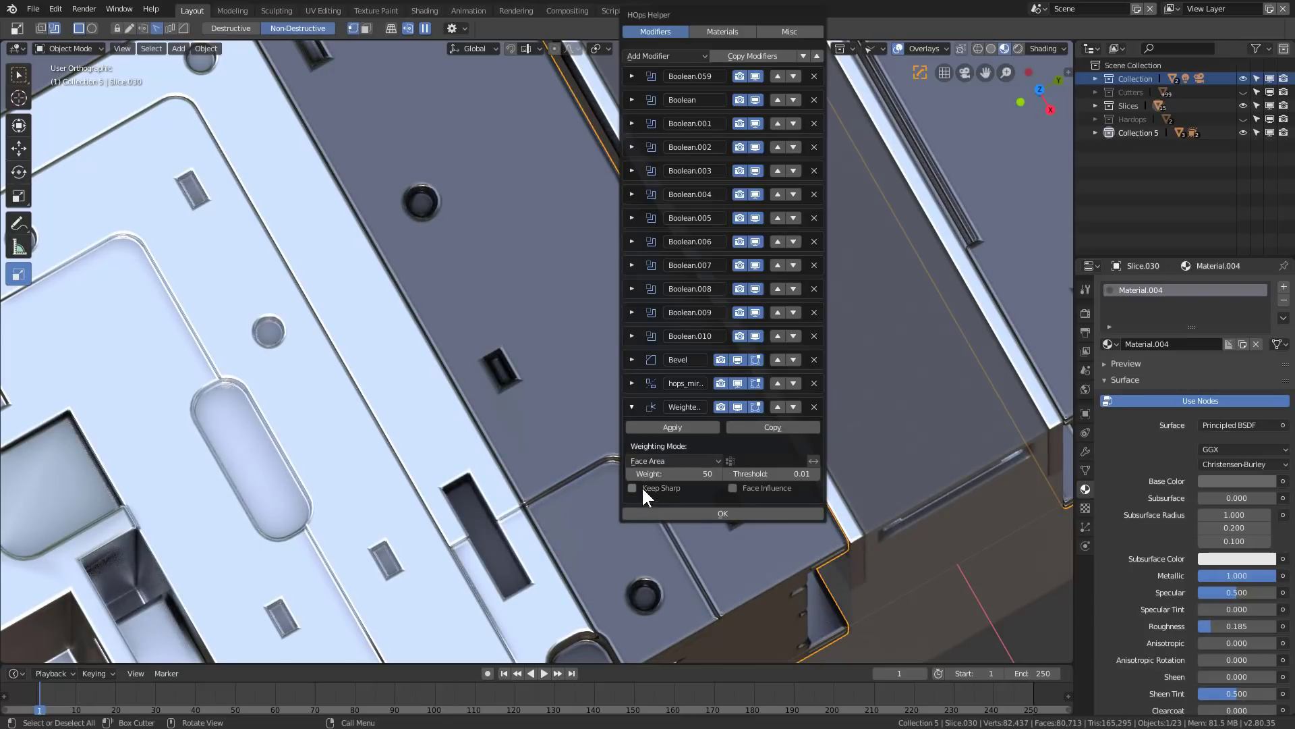
pyautogui.click(630, 405)
pyautogui.click(627, 425)
# Step: Clear the selection and examine the whole cube's materials from above and the side in perspective view
pyautogui.scroll(-6, 629, 418)
pyautogui.hotkey('alt', 'a')
pyautogui.moveTo(631, 417); pyautogui.dragTo(628, 348, button='middle')
pyautogui.scroll(-6, 628, 348)
pyautogui.press('KP_5')
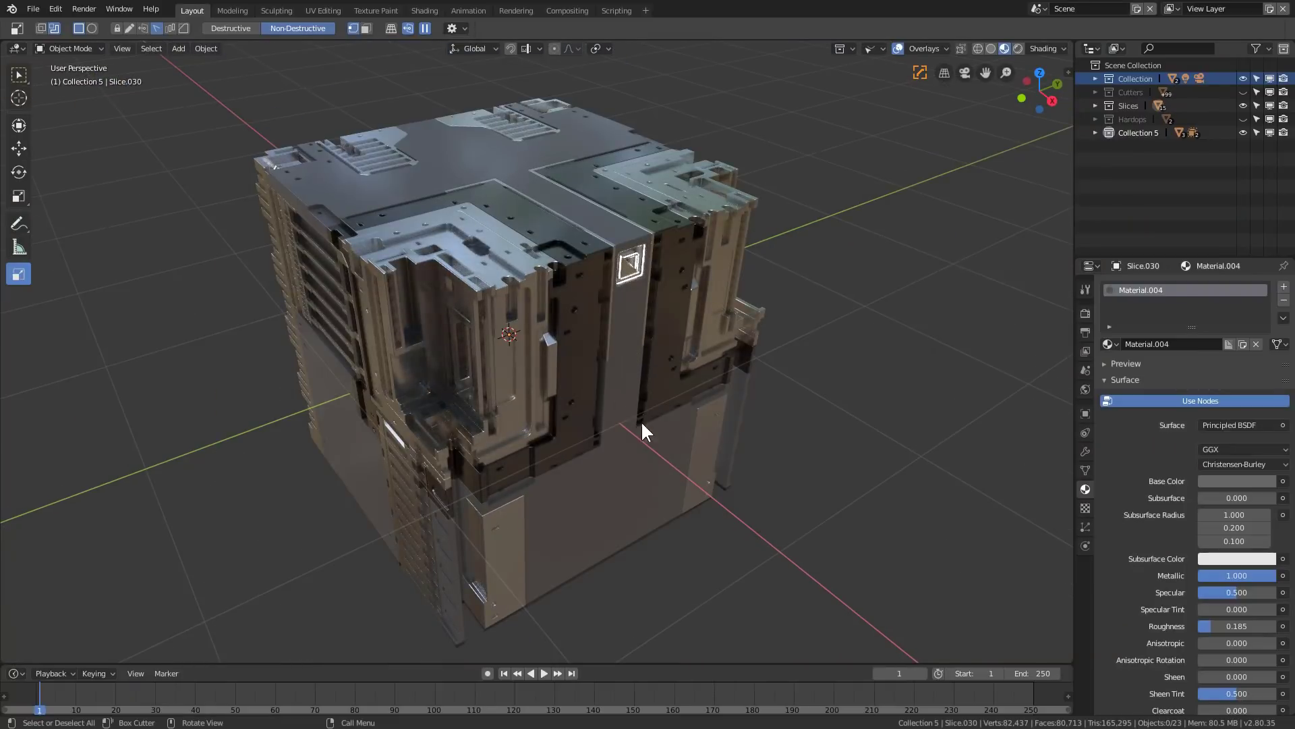
pyautogui.press('a')
pyautogui.scroll(-2, 641, 420)
pyautogui.moveTo(641, 420); pyautogui.dragTo(666, 270, button='middle')
pyautogui.hotkey('alt', 'a')
pyautogui.scroll(3, 666, 269)
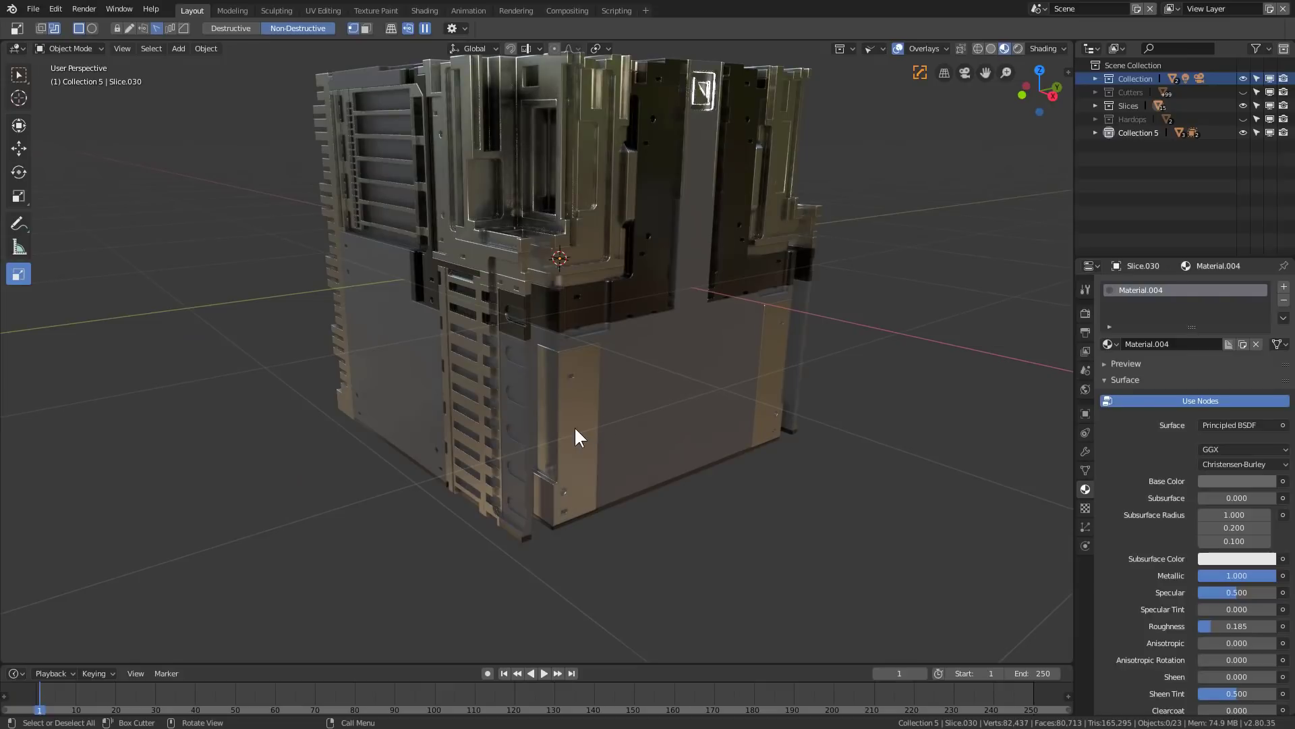
# Step: Link Material.004 from the dark slice to the ribbed vertical edge slice, and clear the selection
pyautogui.click(564, 411)
pyautogui.moveTo(563, 388); pyautogui.dragTo(318, 297, button='middle')
pyautogui.click(331, 290)
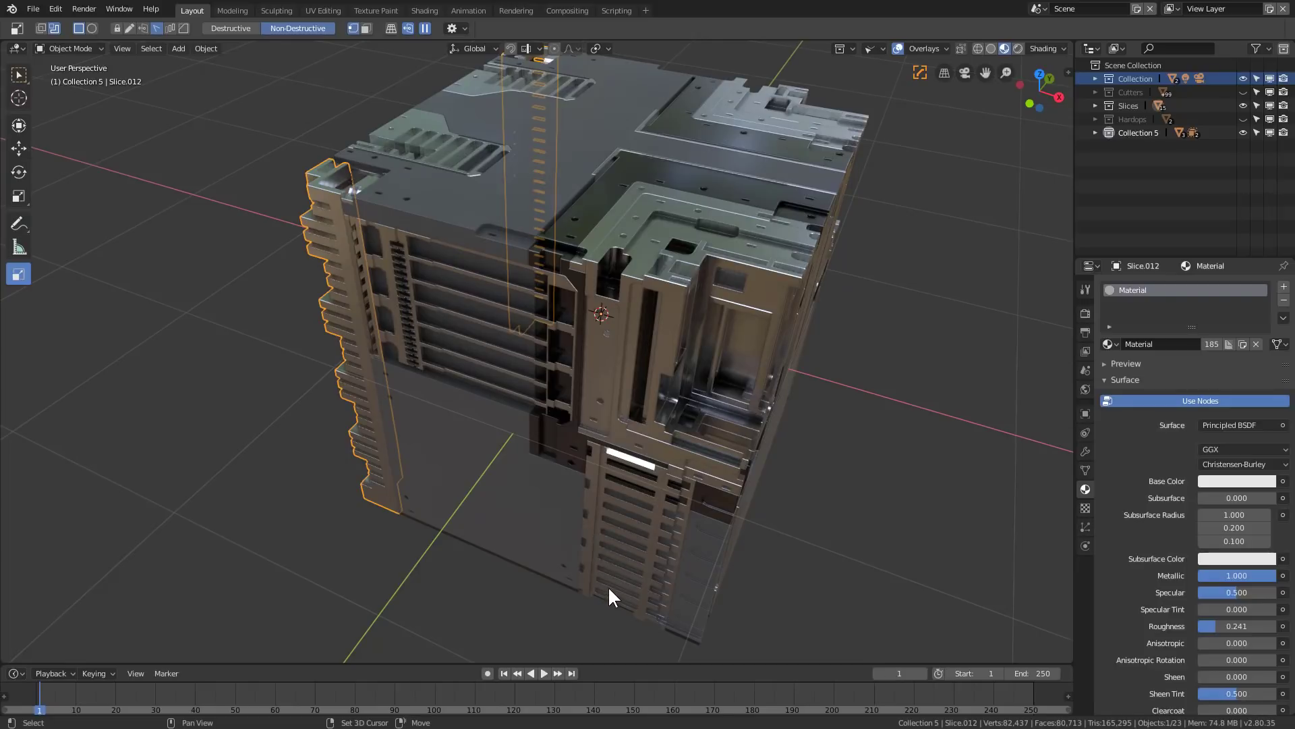
pyautogui.keyDown('shift'); pyautogui.click(563, 447); pyautogui.keyUp('shift')
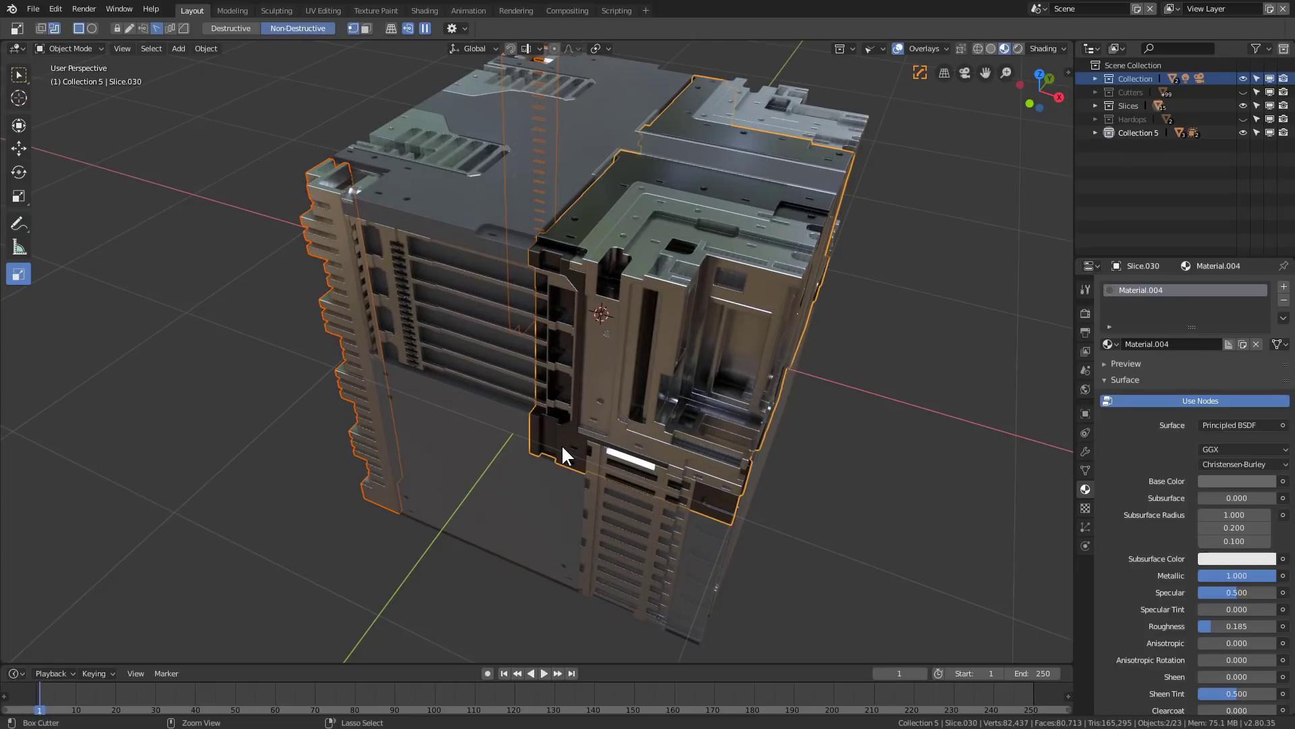
pyautogui.hotkey('ctrl', 'l')
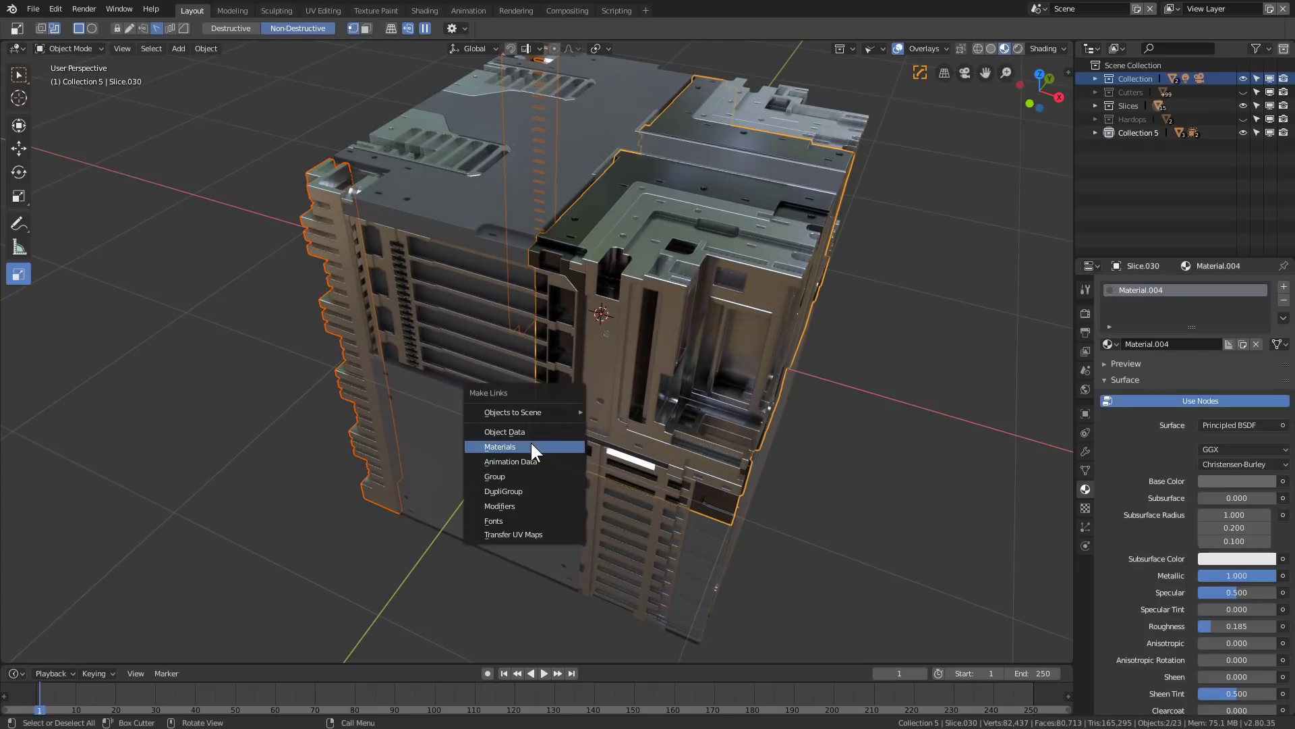
pyautogui.click(530, 447)
pyautogui.hotkey('alt', 'a')
# Step: Link Material.004 from the dark slice to the upper corner slice beside it, and clear the selection
pyautogui.moveTo(636, 440); pyautogui.dragTo(568, 318, button='middle')
pyautogui.scroll(2, 553, 318)
pyautogui.click(469, 370)
pyautogui.scroll(2, 484, 345)
pyautogui.moveTo(469, 371)
pyautogui.mouseDown(button='middle')
pyautogui.moveTo(484, 345)
pyautogui.moveTo(479, 386)
pyautogui.mouseUp(button='middle')
pyautogui.keyDown('shift'); pyautogui.click(564, 378); pyautogui.keyUp('shift')
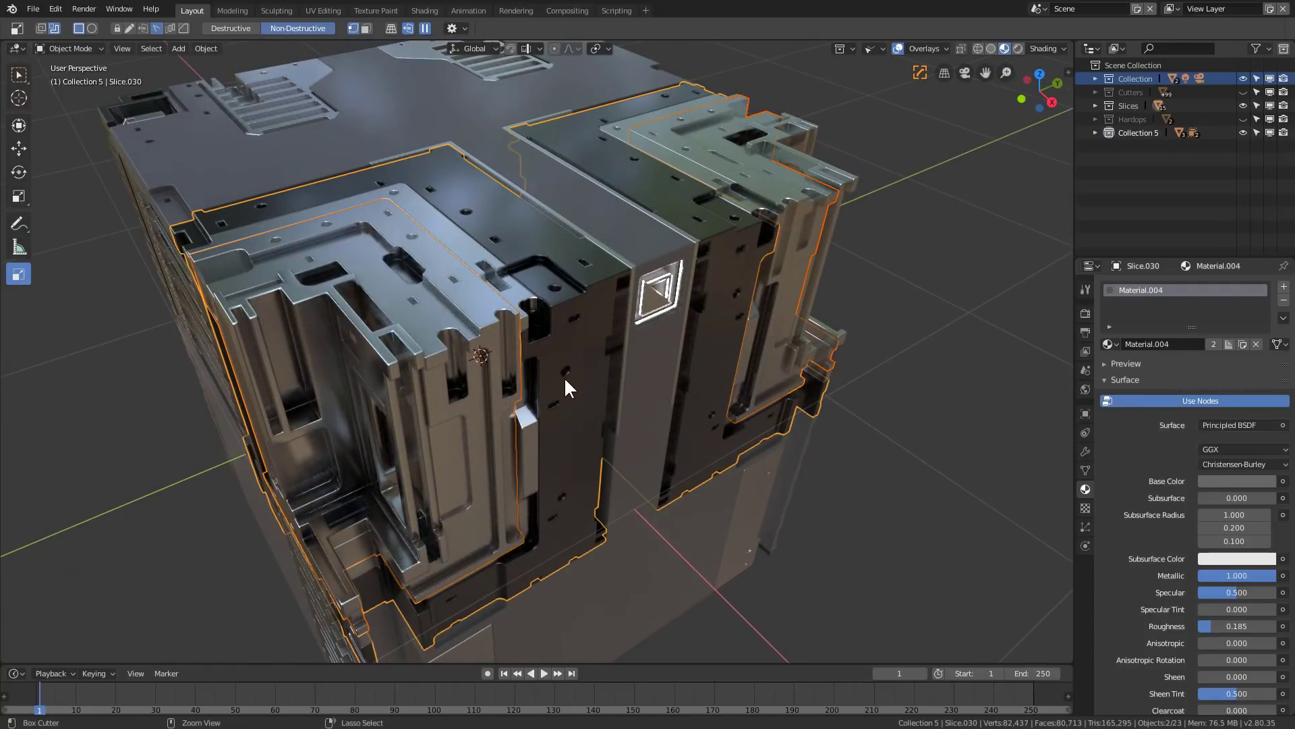
pyautogui.hotkey('ctrl', 'l')
pyautogui.click(564, 376)
pyautogui.hotkey('alt', 'a')
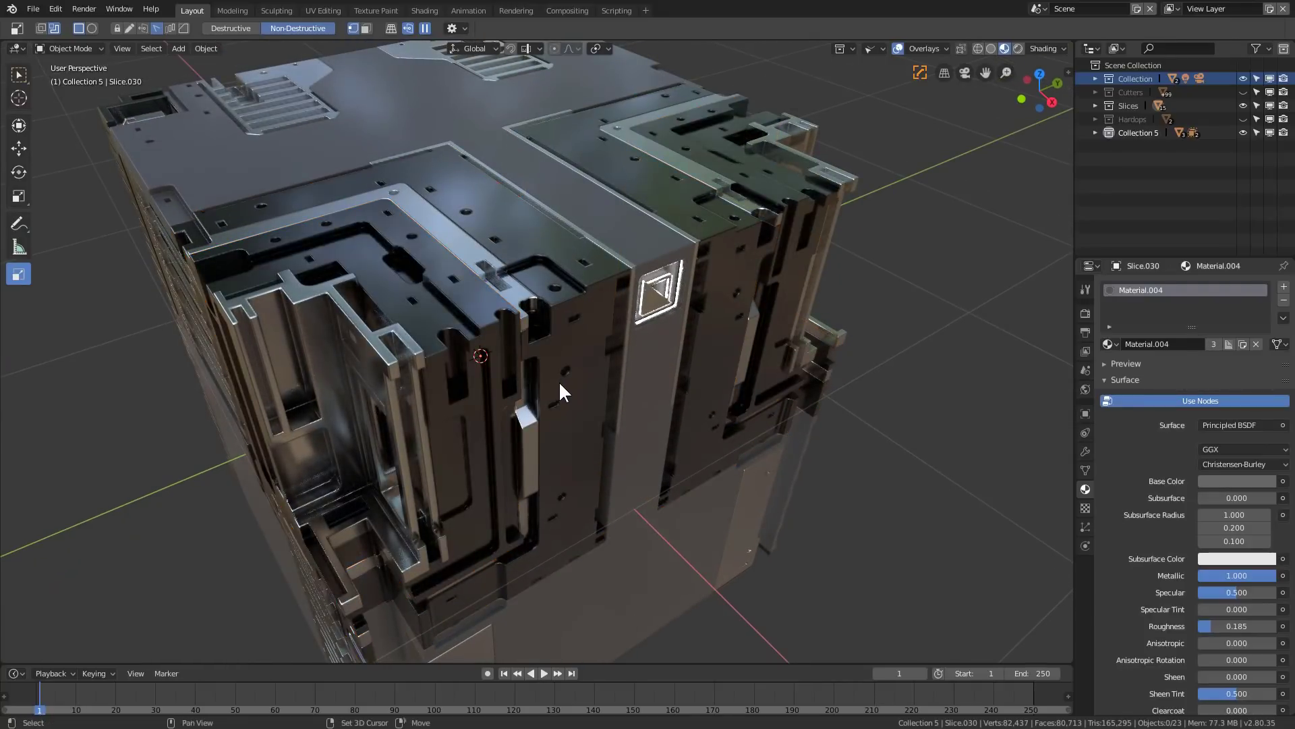
# Step: Slice a wide rectangular panel into the cube's lower front face between the two metallic plates, adjusting its position before confirming
pyautogui.scroll(-3, 560, 384)
pyautogui.moveTo(607, 341); pyautogui.dragTo(564, 373, button='middle')
pyautogui.scroll(2, 631, 405)
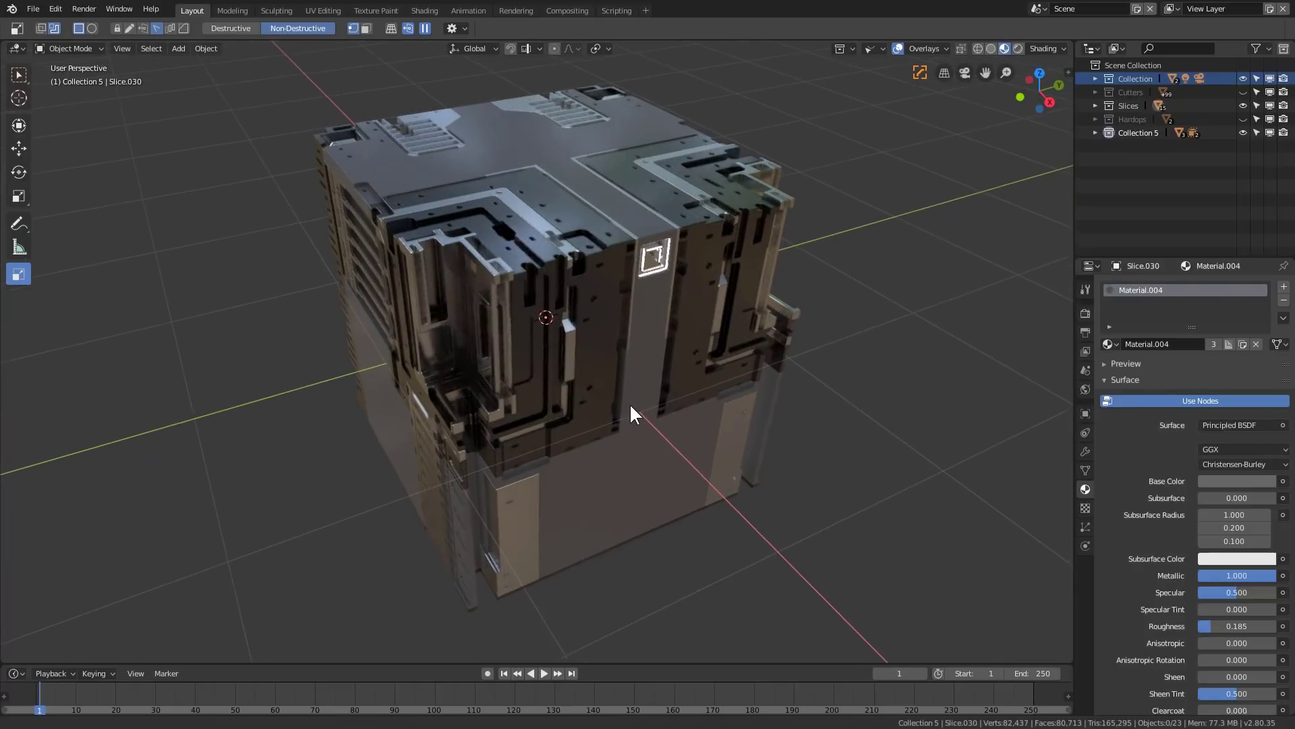
pyautogui.moveTo(631, 406); pyautogui.dragTo(629, 367, button='middle')
pyautogui.click(604, 392)
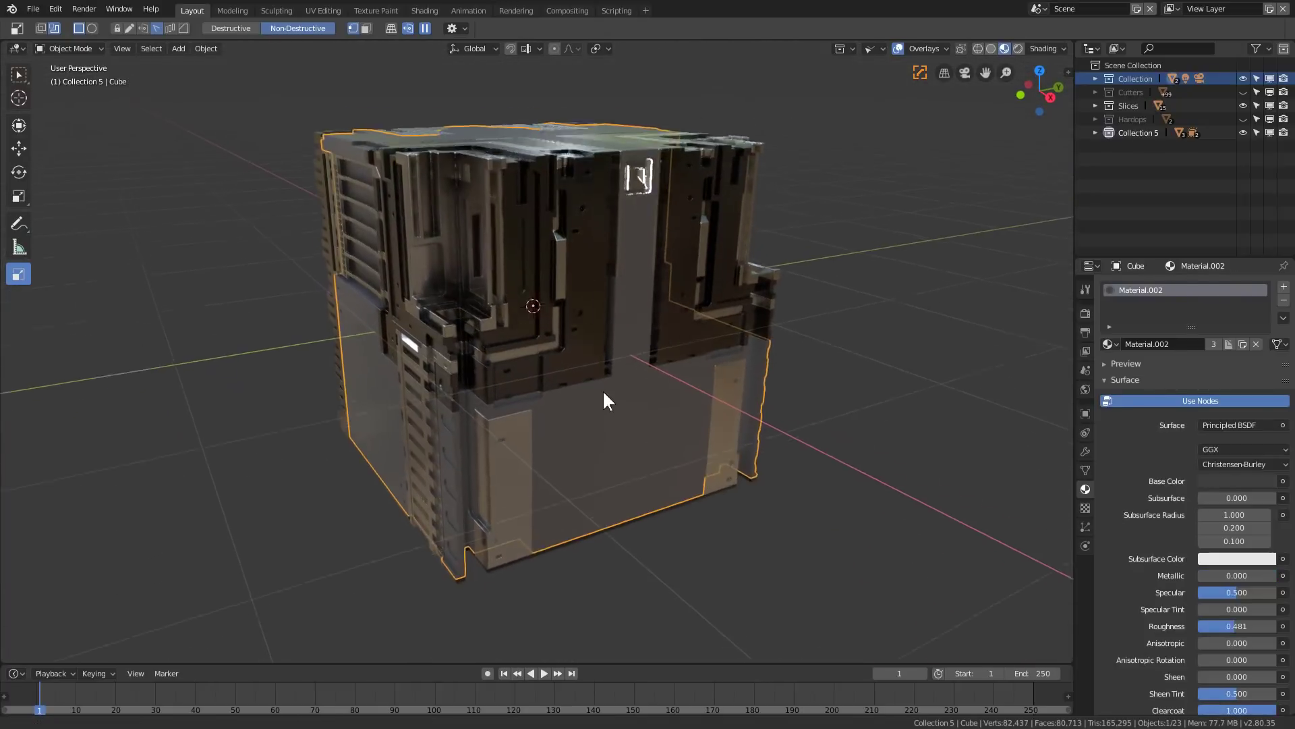
pyautogui.scroll(6, 597, 381)
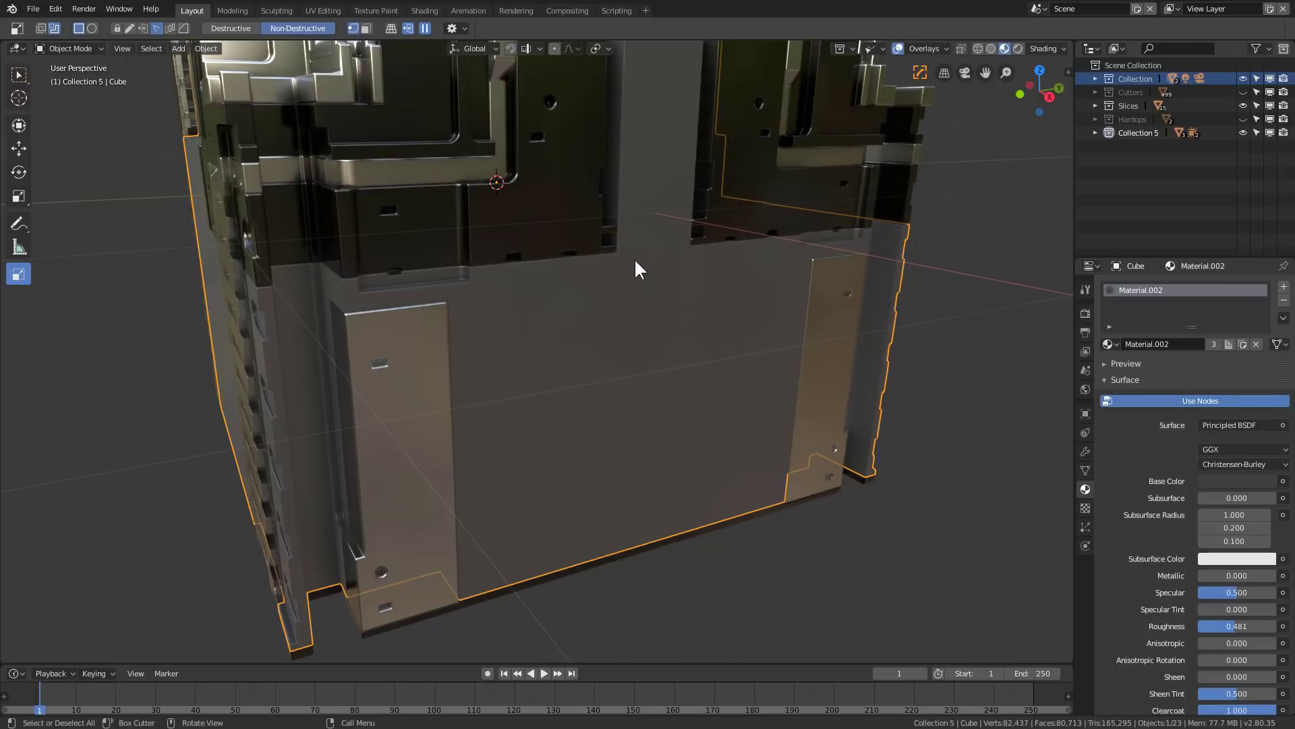
pyautogui.moveTo(638, 263)
pyautogui.mouseDown()
pyautogui.moveTo(513, 429)
pyautogui.moveTo(467, 578)
pyautogui.moveTo(457, 562)
pyautogui.mouseUp()
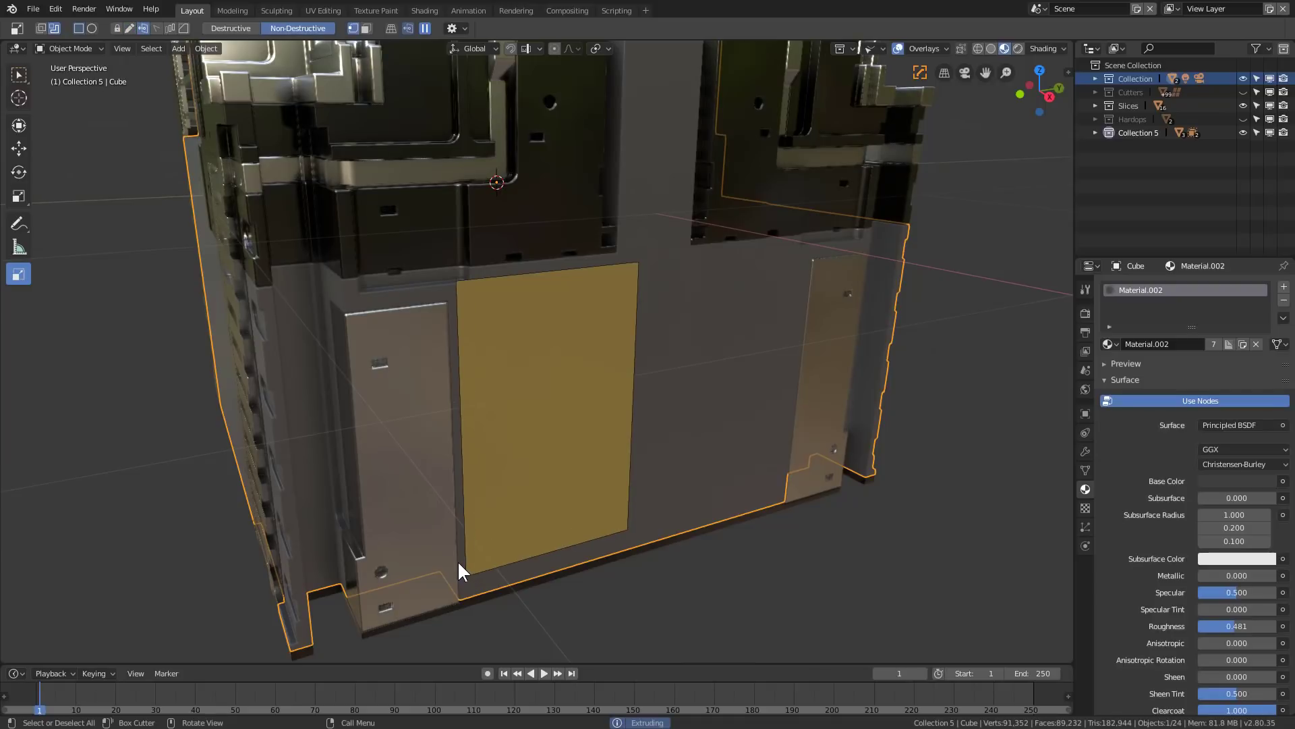
pyautogui.press('Tab')
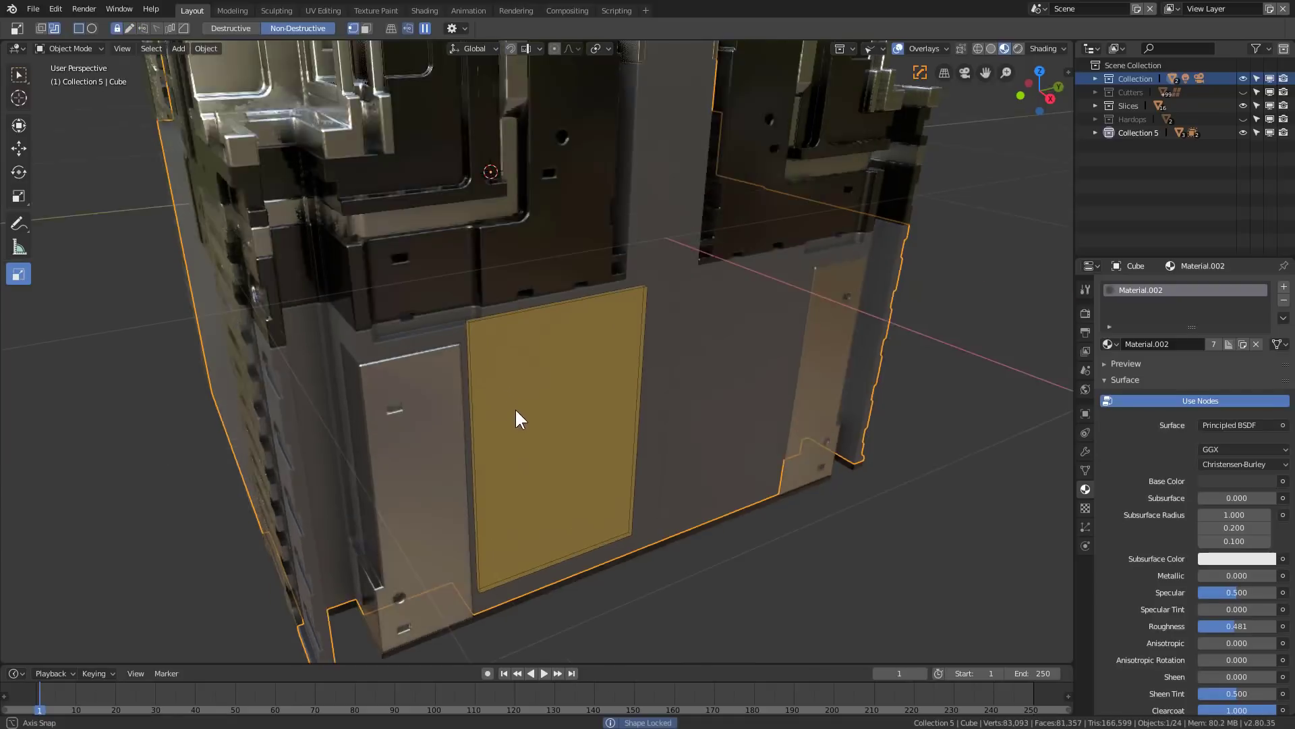
pyautogui.scroll(6, 515, 407)
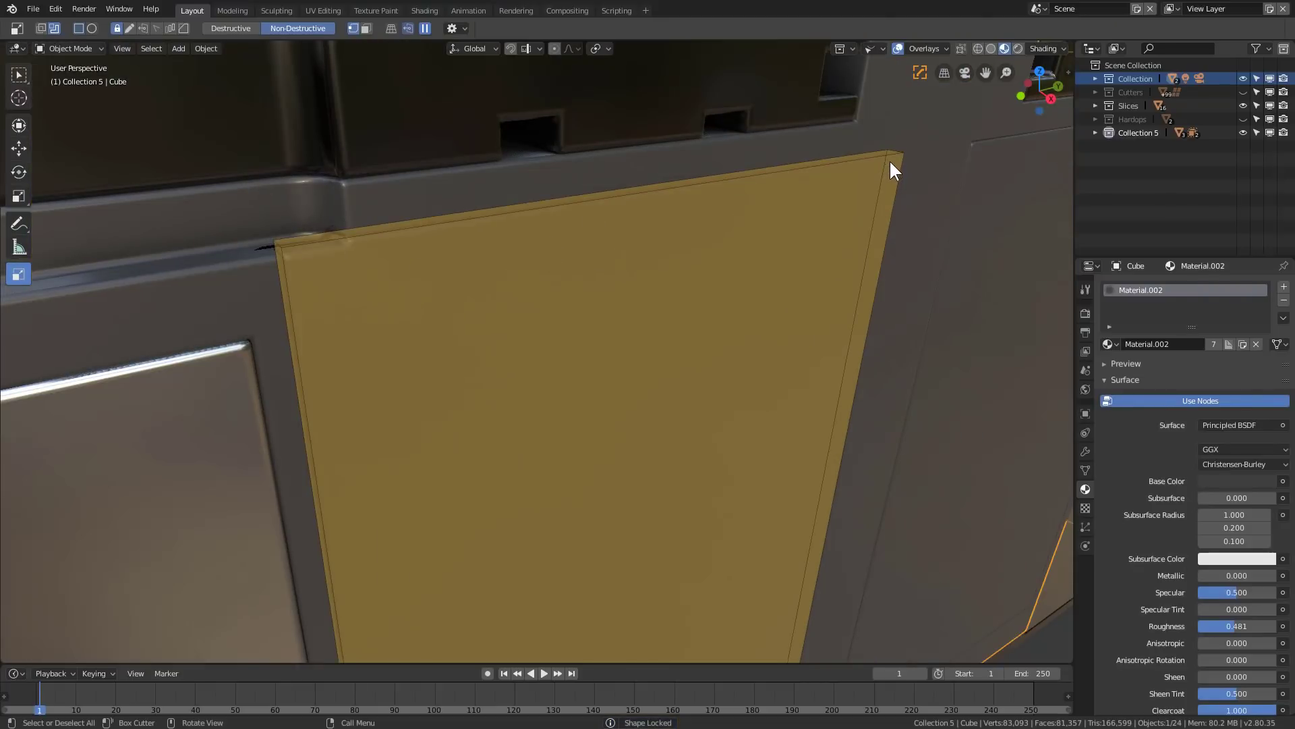
pyautogui.press('g')
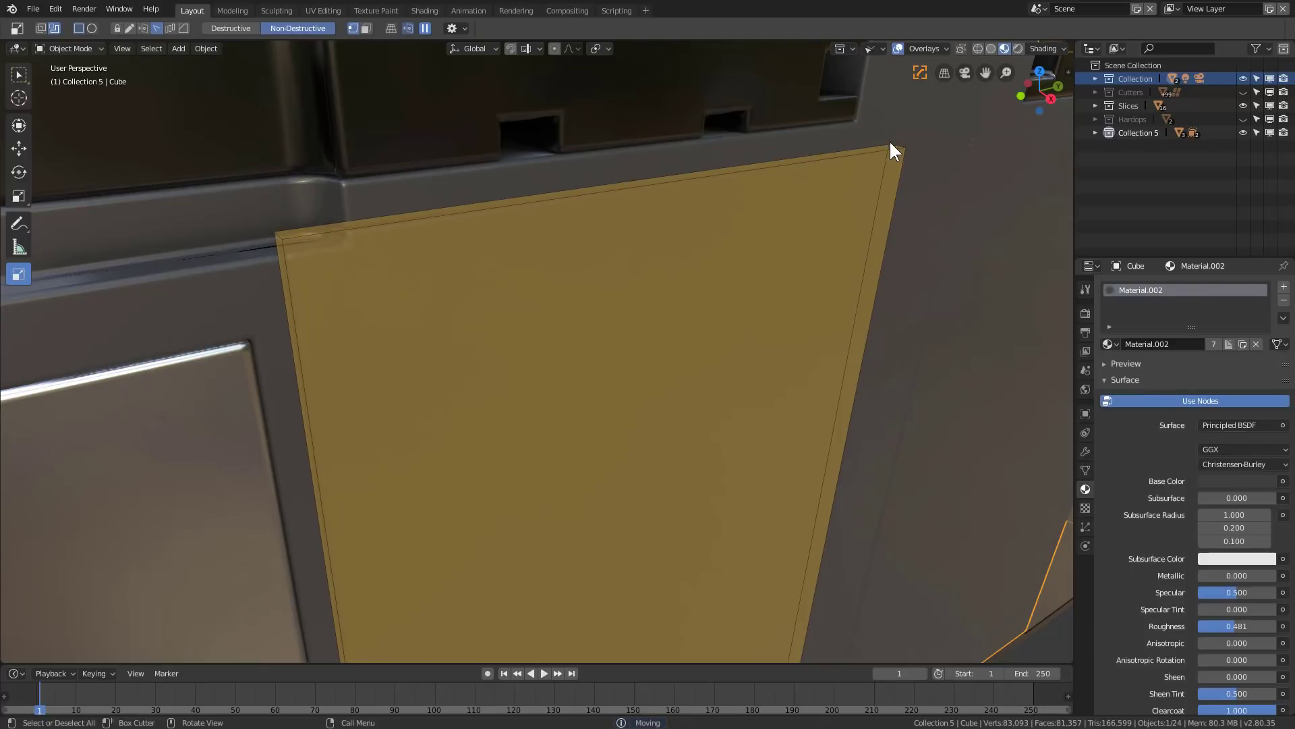
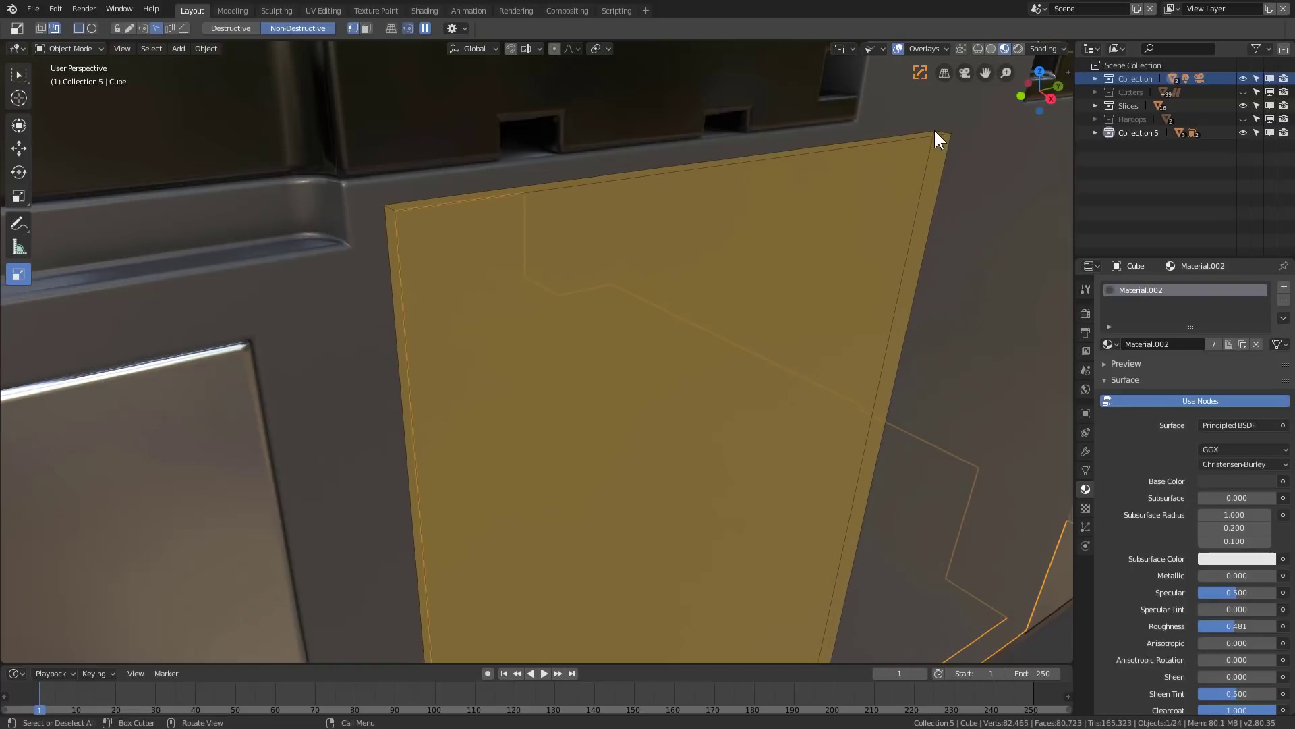
pyautogui.click(876, 186)
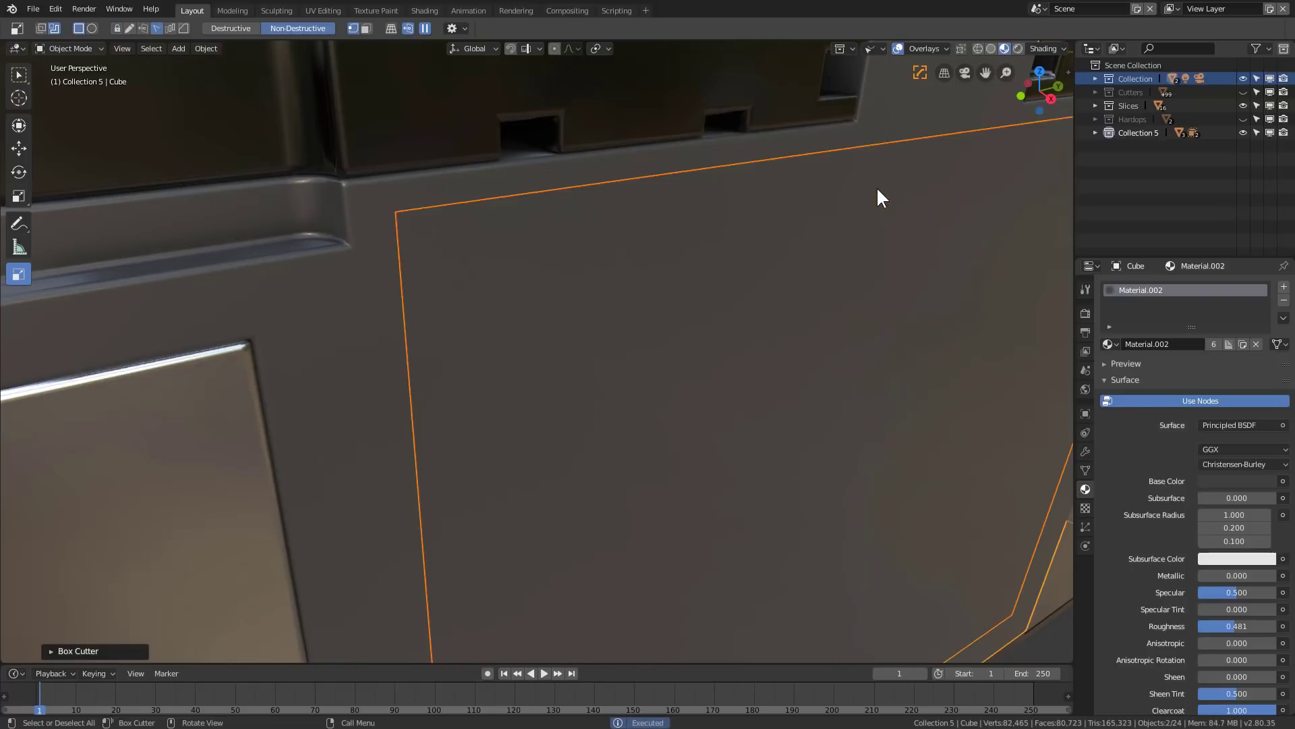
# Step: Check the wide rectangular slice in isolation, try deleting it, and undo the deletion
pyautogui.scroll(-6, 877, 187)
pyautogui.scroll(4, 784, 270)
pyautogui.click(659, 352)
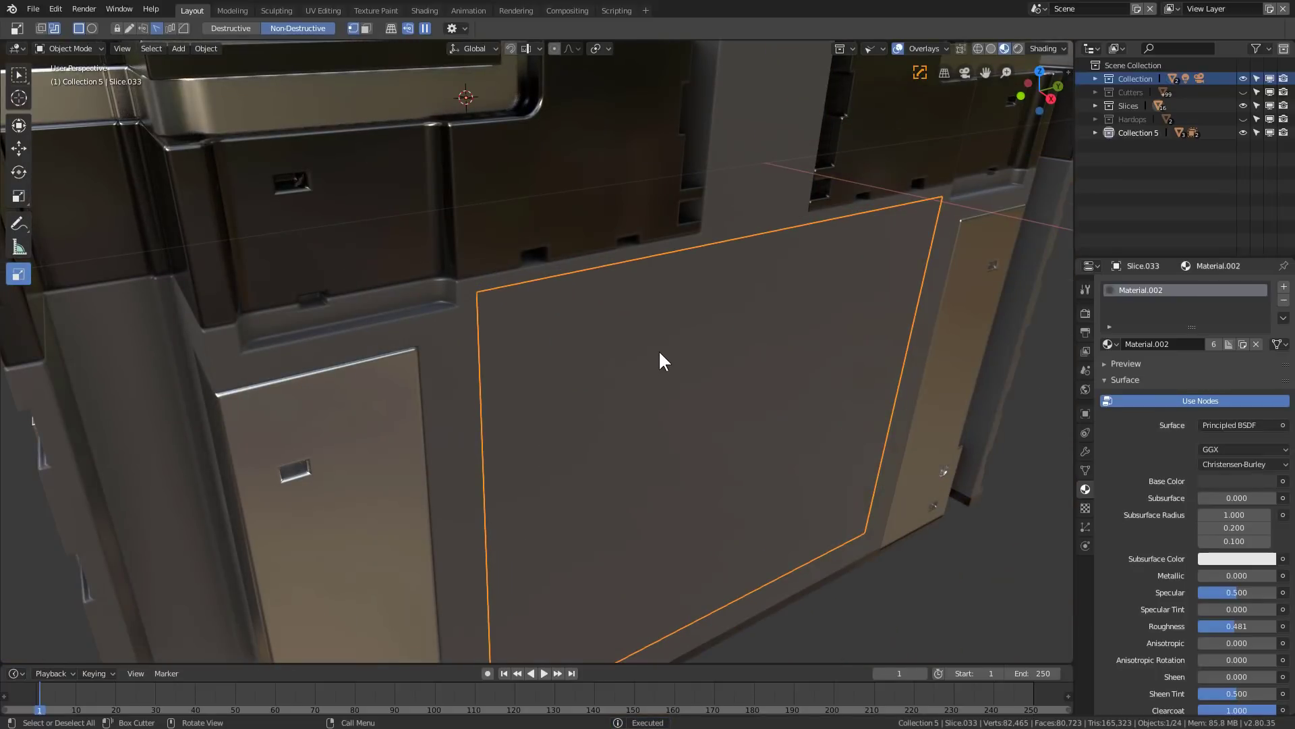
pyautogui.press('q')
pyautogui.click(628, 349)
pyautogui.scroll(3, 582, 334)
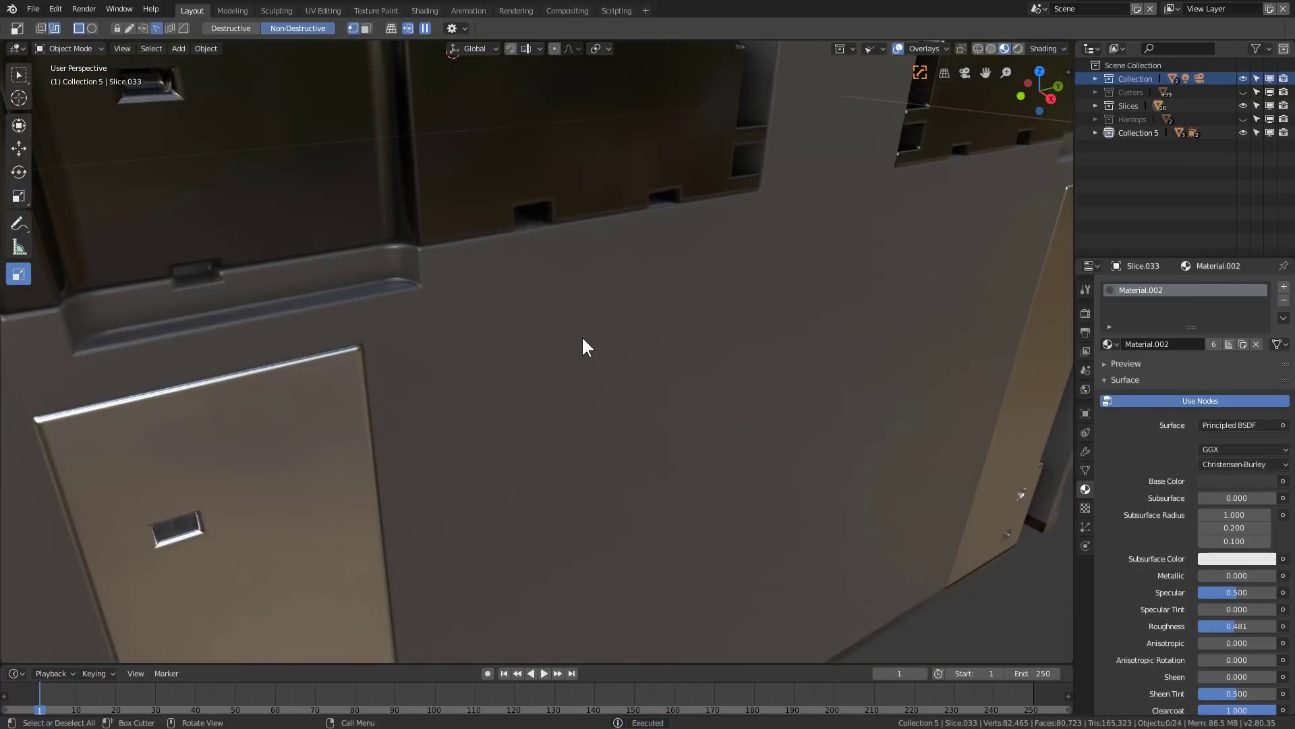
pyautogui.press('KP_Divide')
pyautogui.moveTo(581, 334); pyautogui.dragTo(616, 376, button='middle')
pyautogui.press('KP_Divide')
pyautogui.press('Delete')
pyautogui.scroll(4, 651, 374)
pyautogui.hotkey('ctrl', 'z')
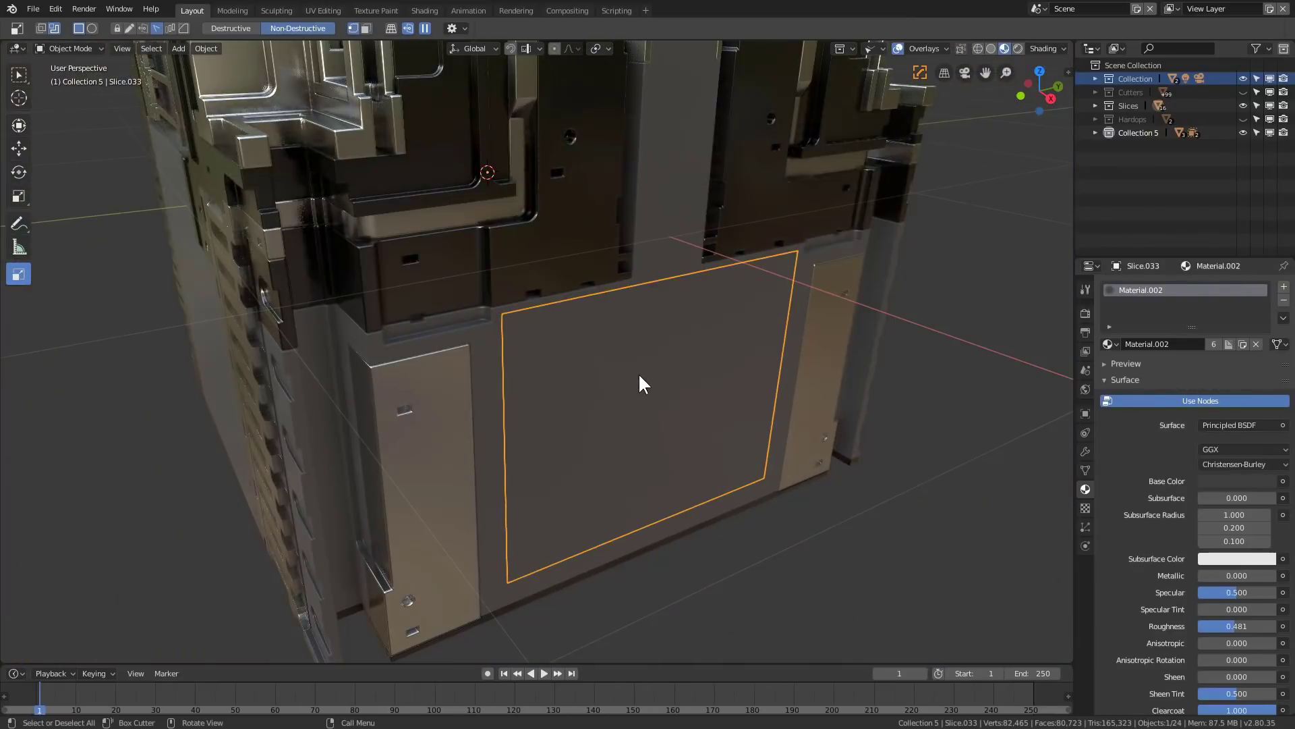
pyautogui.scroll(2, 638, 373)
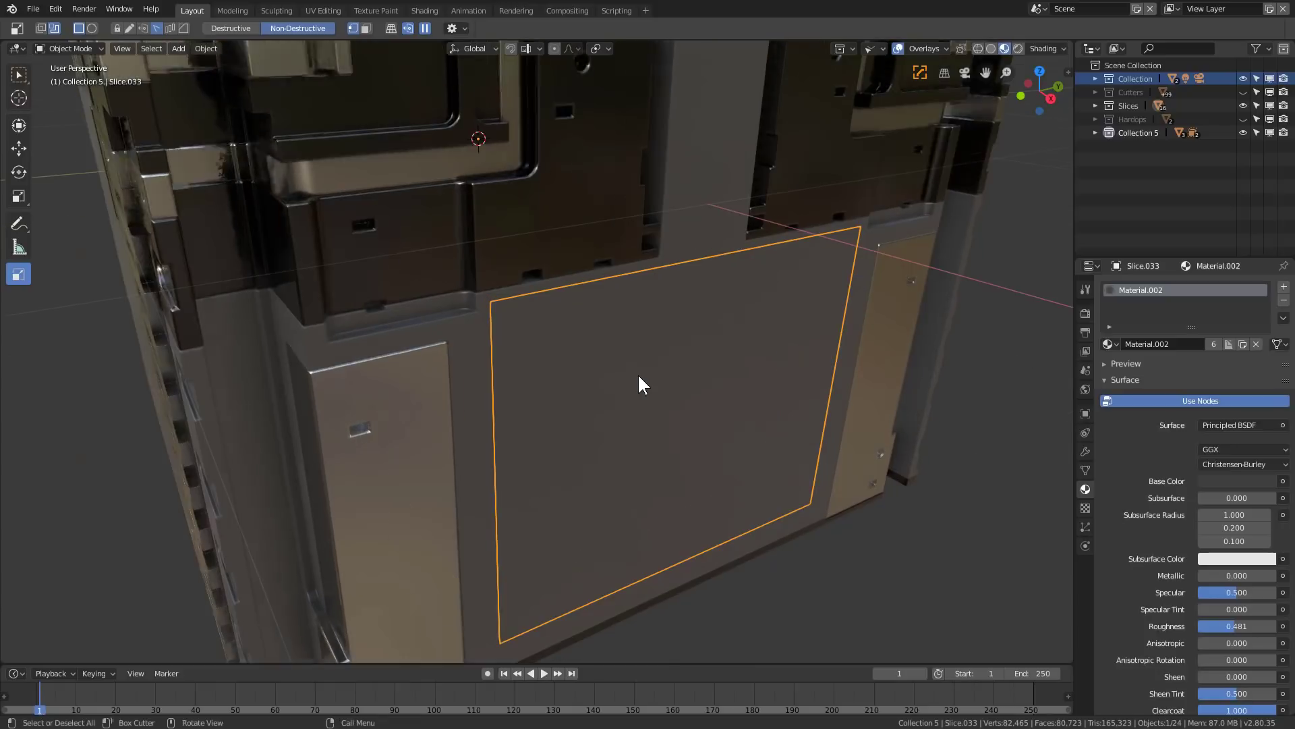
# Step: Remove the wide rectangular slice from the lower front face, leaving the main cube selected
pyautogui.click(695, 274)
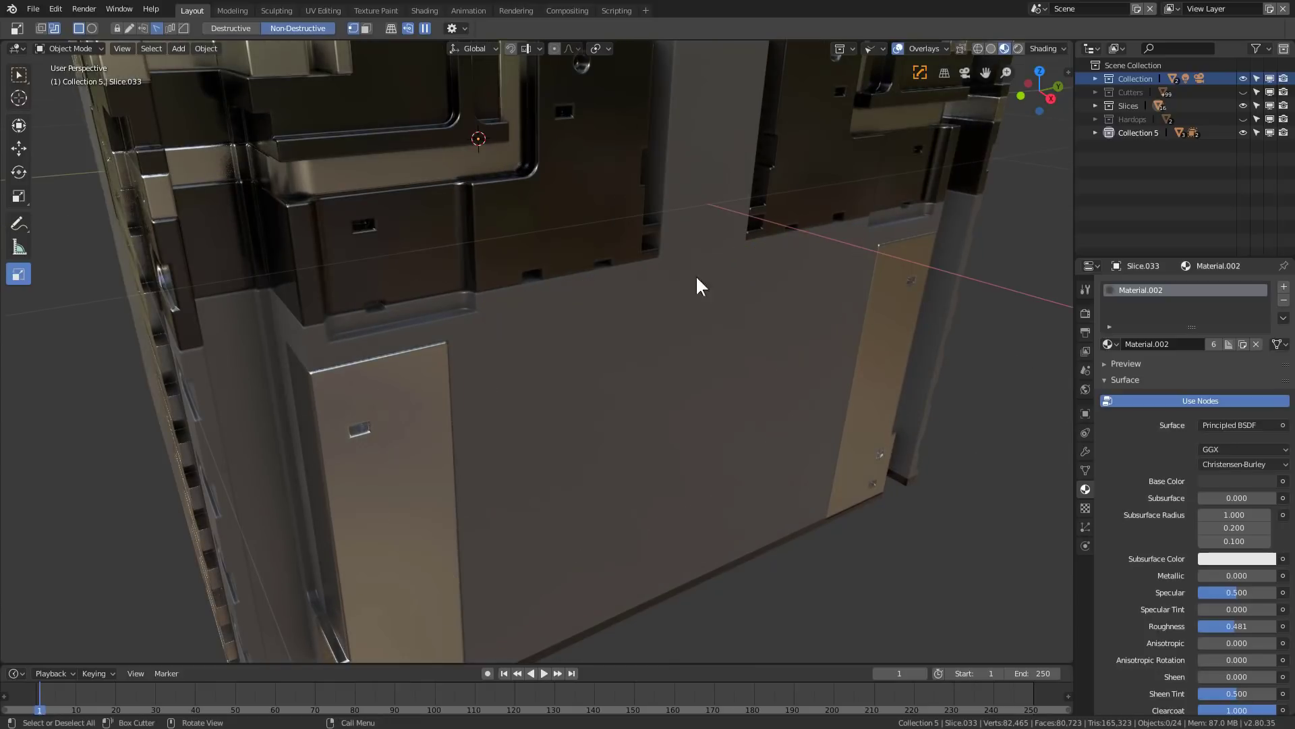
pyautogui.click(682, 384)
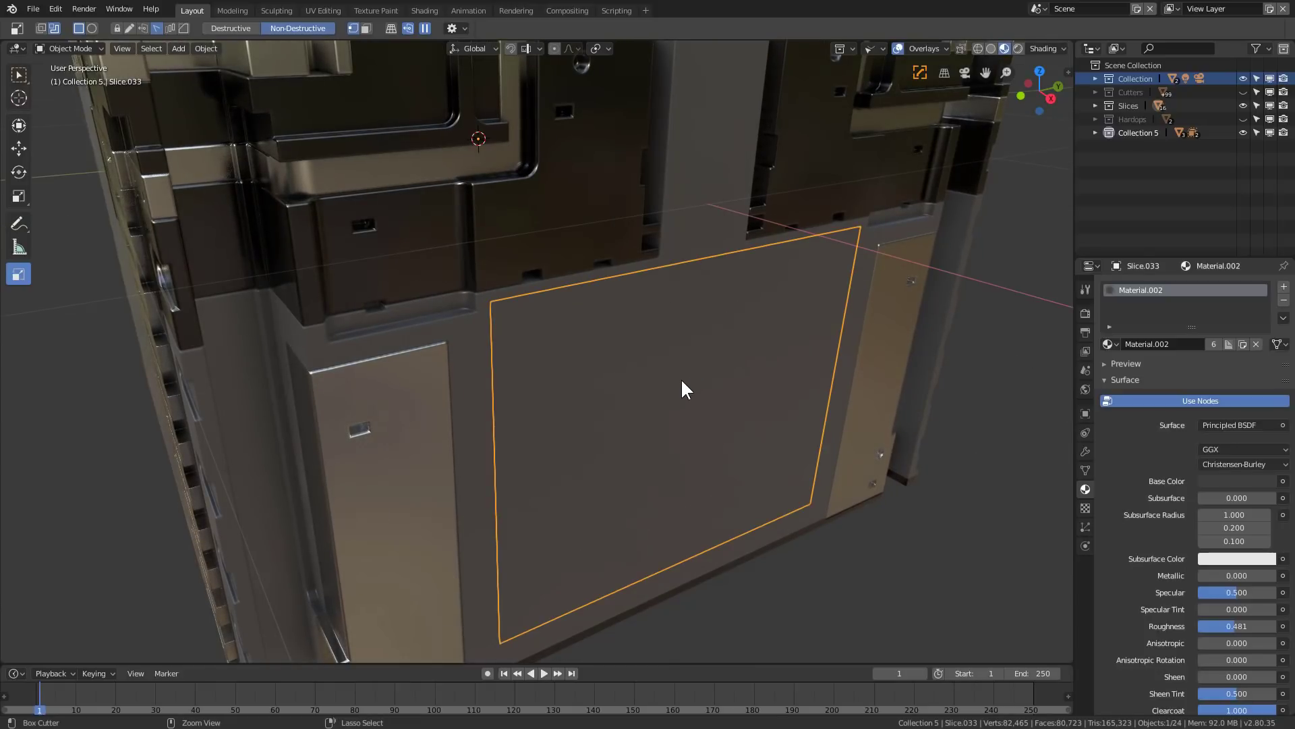
pyautogui.keyDown('shift'); pyautogui.click(682, 382); pyautogui.keyUp('shift')
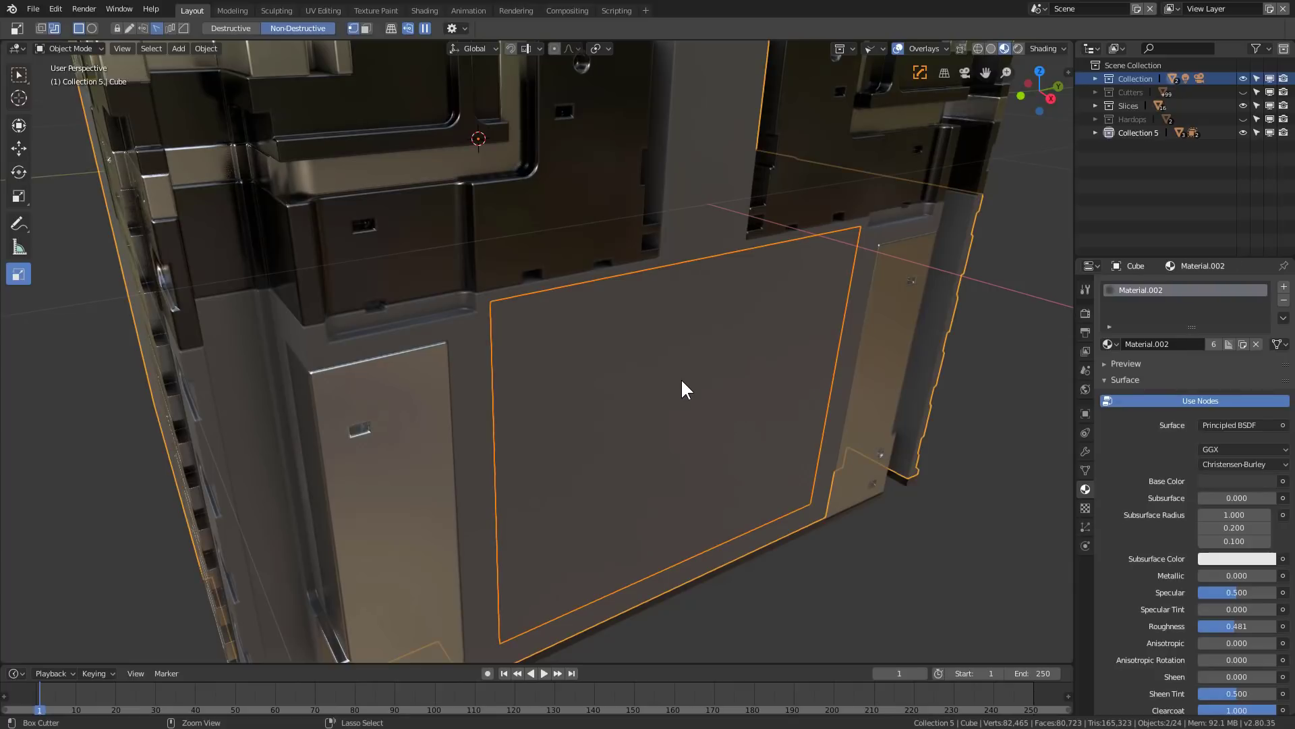
pyautogui.press('Delete')
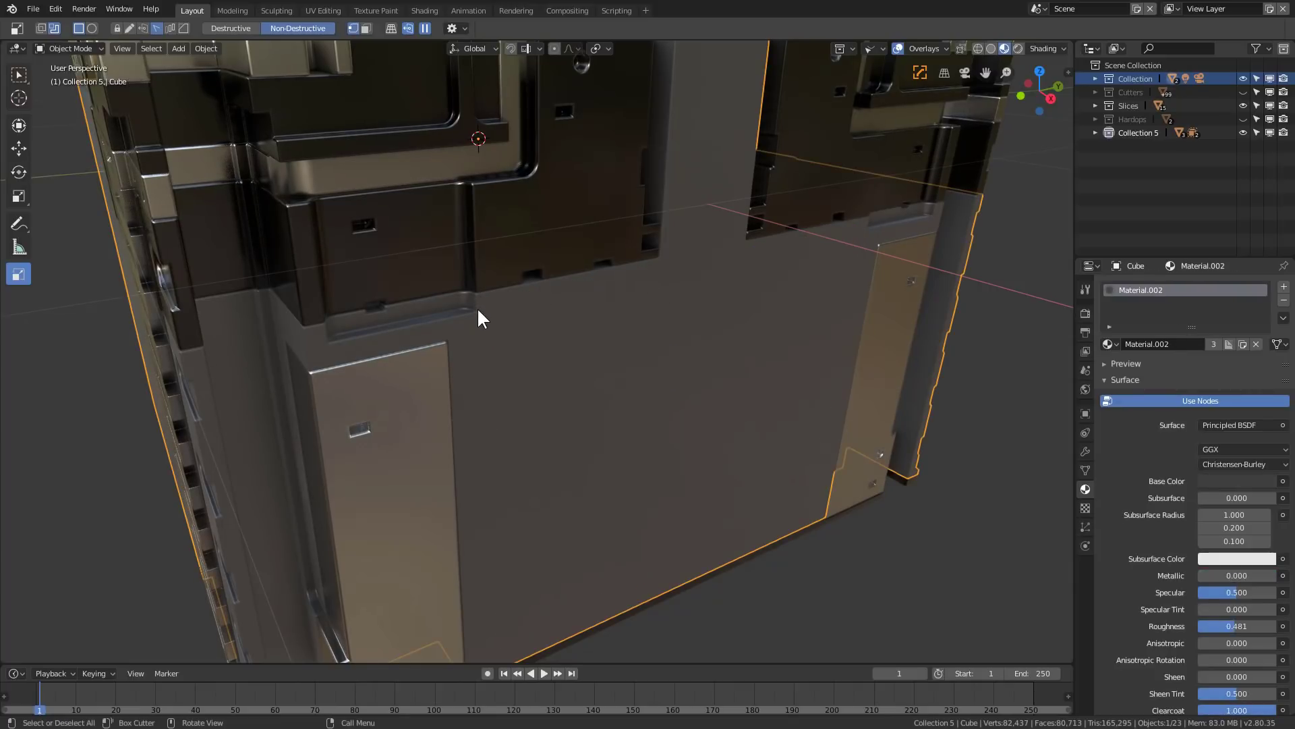
# Step: Try slicing a wide, beveled panel across the centre of the cube's lower front face, and undo it
pyautogui.moveTo(485, 308)
pyautogui.mouseDown()
pyautogui.moveTo(639, 472)
pyautogui.moveTo(674, 538)
pyautogui.moveTo(659, 579)
pyautogui.moveTo(682, 587)
pyautogui.moveTo(677, 573)
pyautogui.mouseUp()
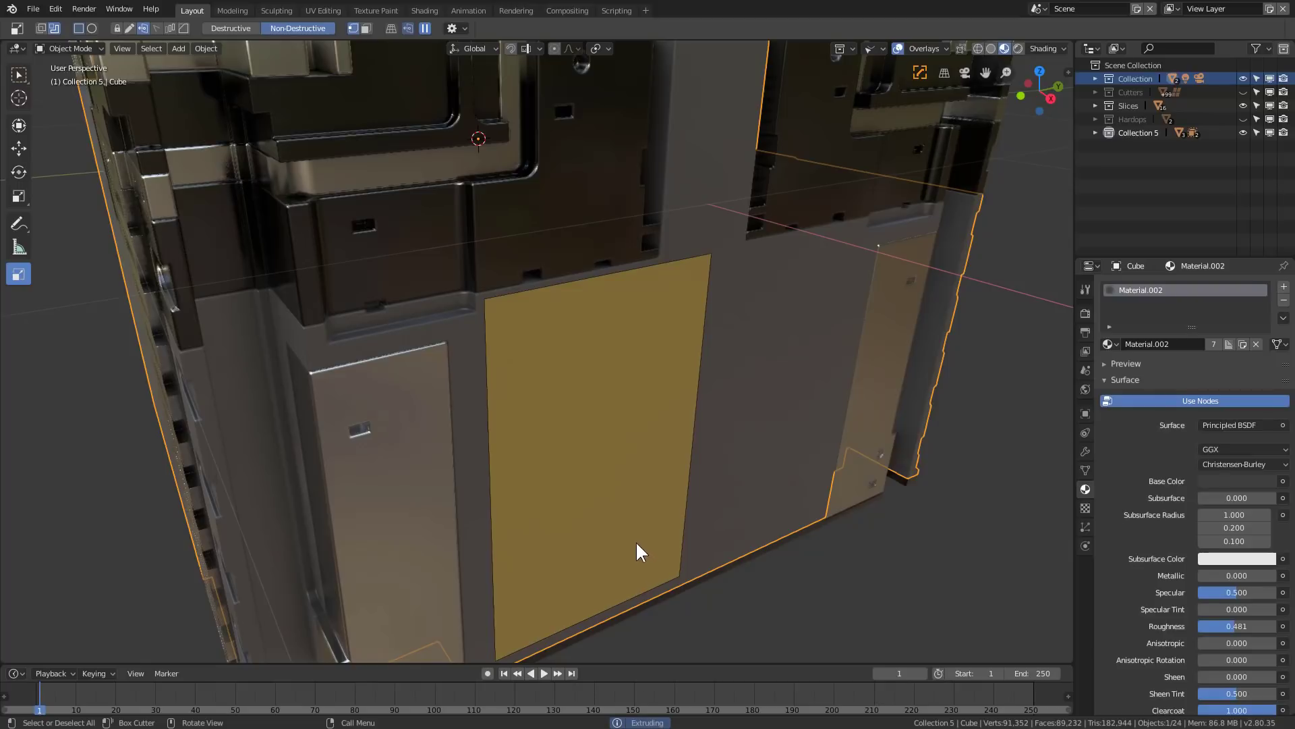
pyautogui.moveTo(583, 488); pyautogui.dragTo(595, 436)
pyautogui.press('b')
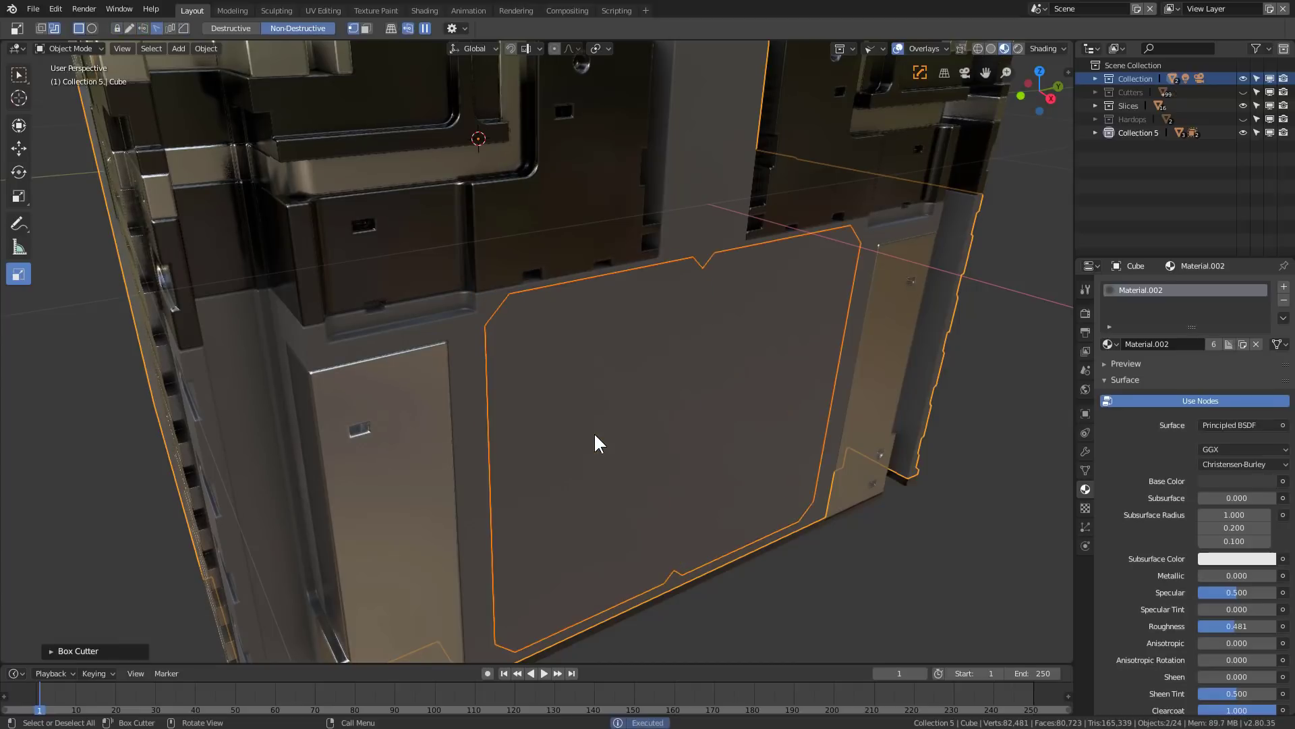
pyautogui.hotkey('ctrl', 'z')
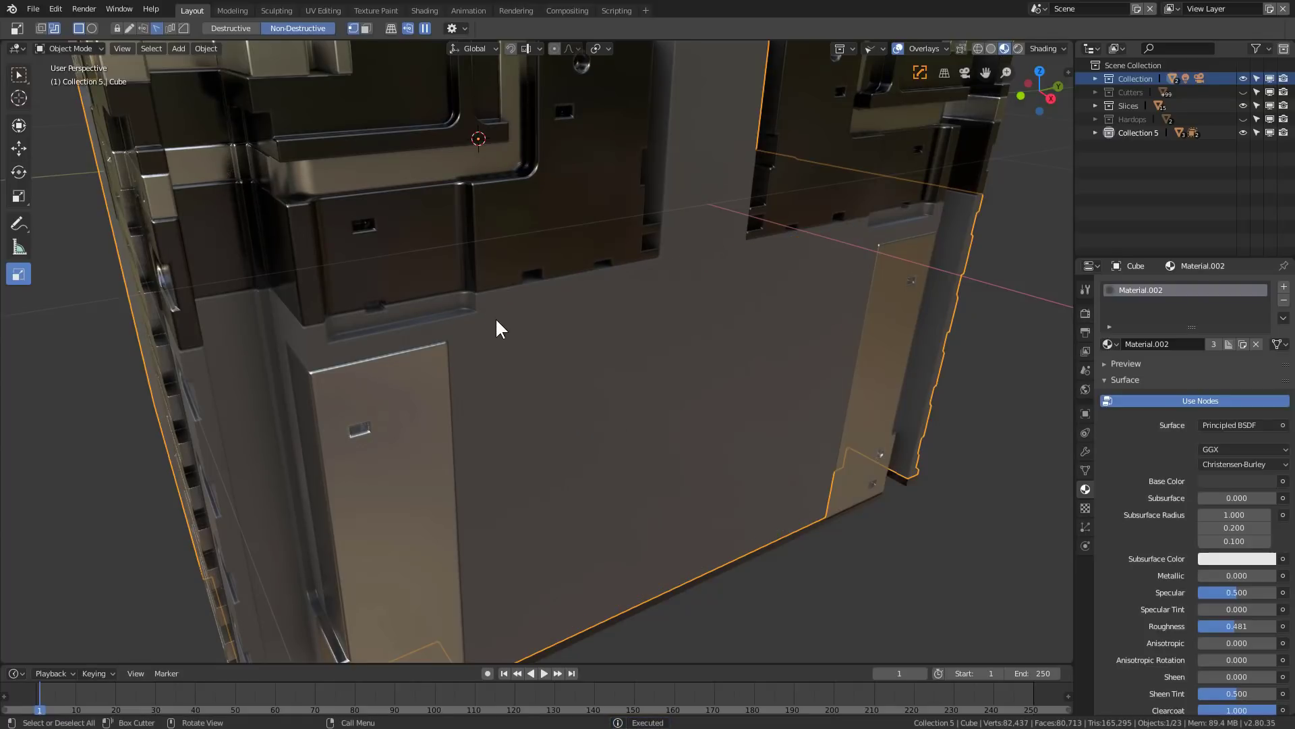
# Step: Slice a narrower, mirrored pair of upright panels with chamfered corners into the cube's lower front face
pyautogui.moveTo(687, 317); pyautogui.dragTo(622, 345, button='middle')
pyautogui.press('Escape')
pyautogui.moveTo(492, 310)
pyautogui.mouseDown()
pyautogui.moveTo(668, 556)
pyautogui.moveTo(653, 572)
pyautogui.moveTo(637, 559)
pyautogui.mouseUp()
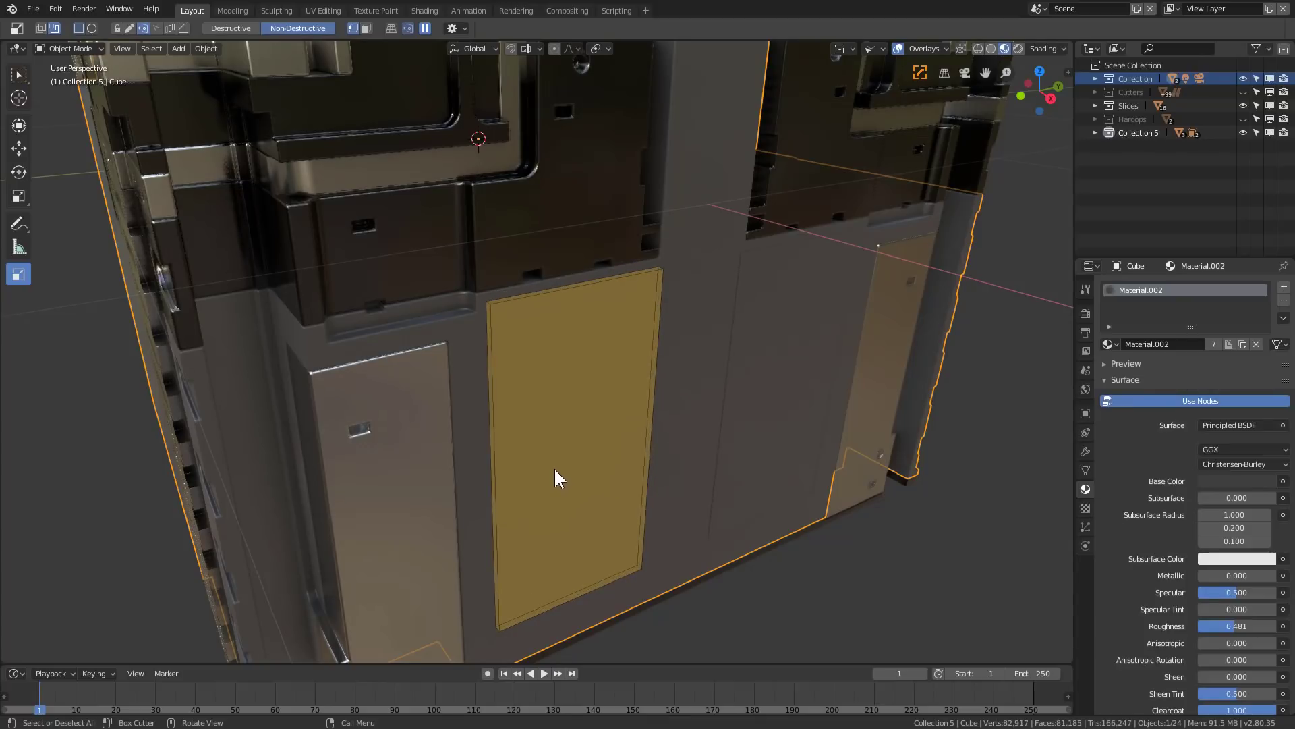
pyautogui.press('x')
pyautogui.press('x')
pyautogui.press('b')
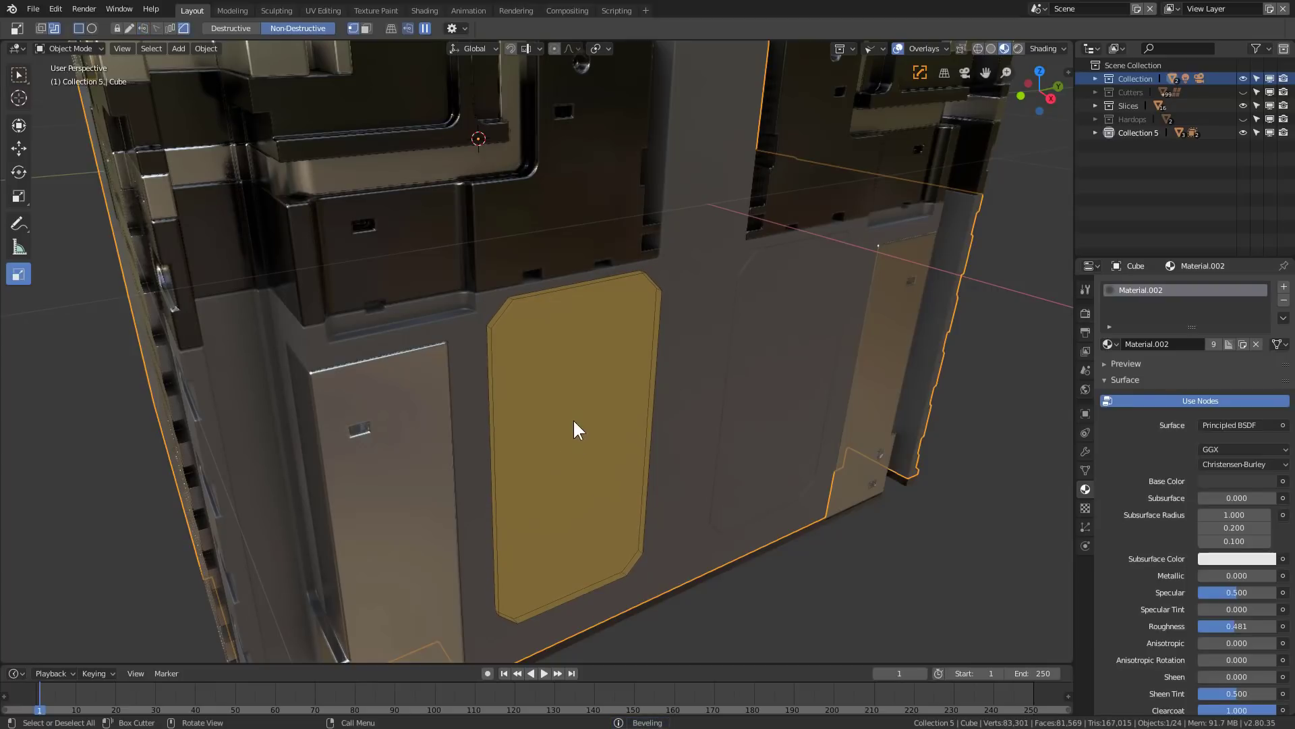
pyautogui.click(575, 397)
# Step: Link Material.004 from the dark upper slice to the new chamfered panels, and clear the selection
pyautogui.moveTo(600, 405); pyautogui.dragTo(569, 448, button='middle')
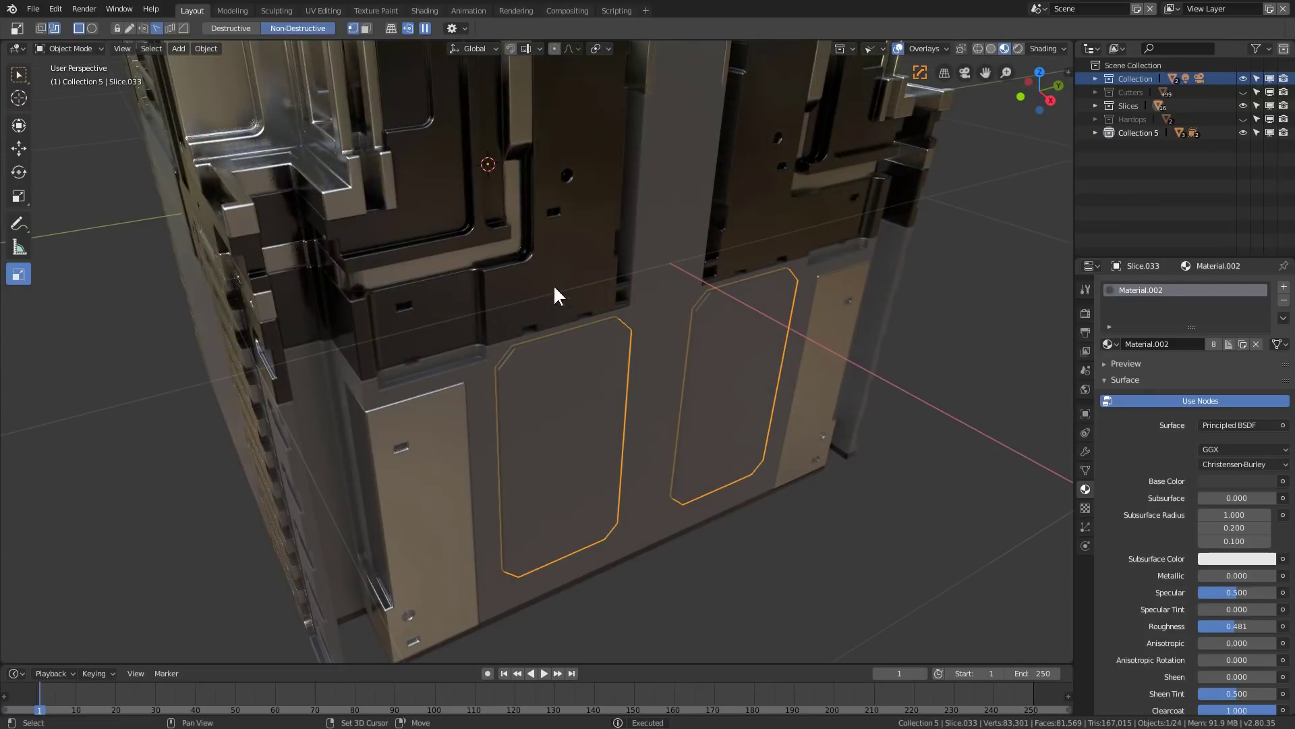
pyautogui.keyDown('shift'); pyautogui.click(552, 277); pyautogui.keyUp('shift')
pyautogui.hotkey('ctrl', 'l')
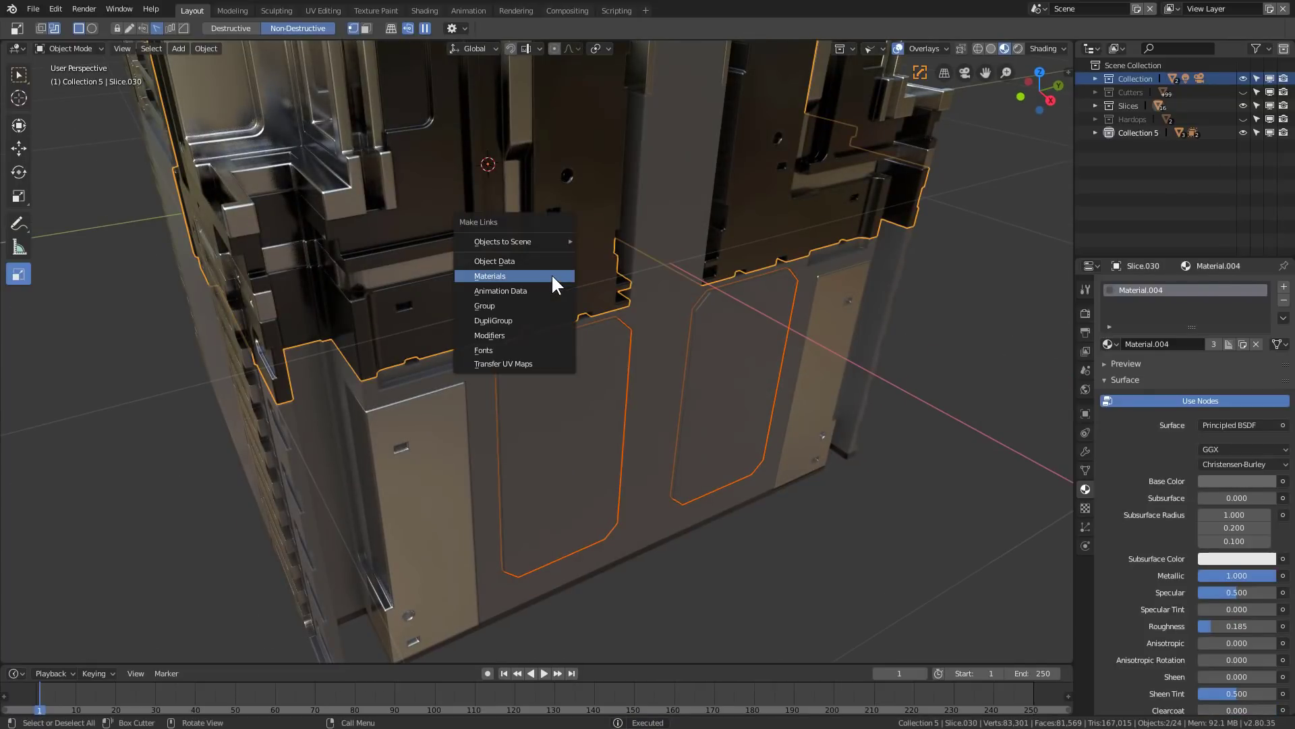
pyautogui.click(552, 273)
pyautogui.hotkey('alt', 'a')
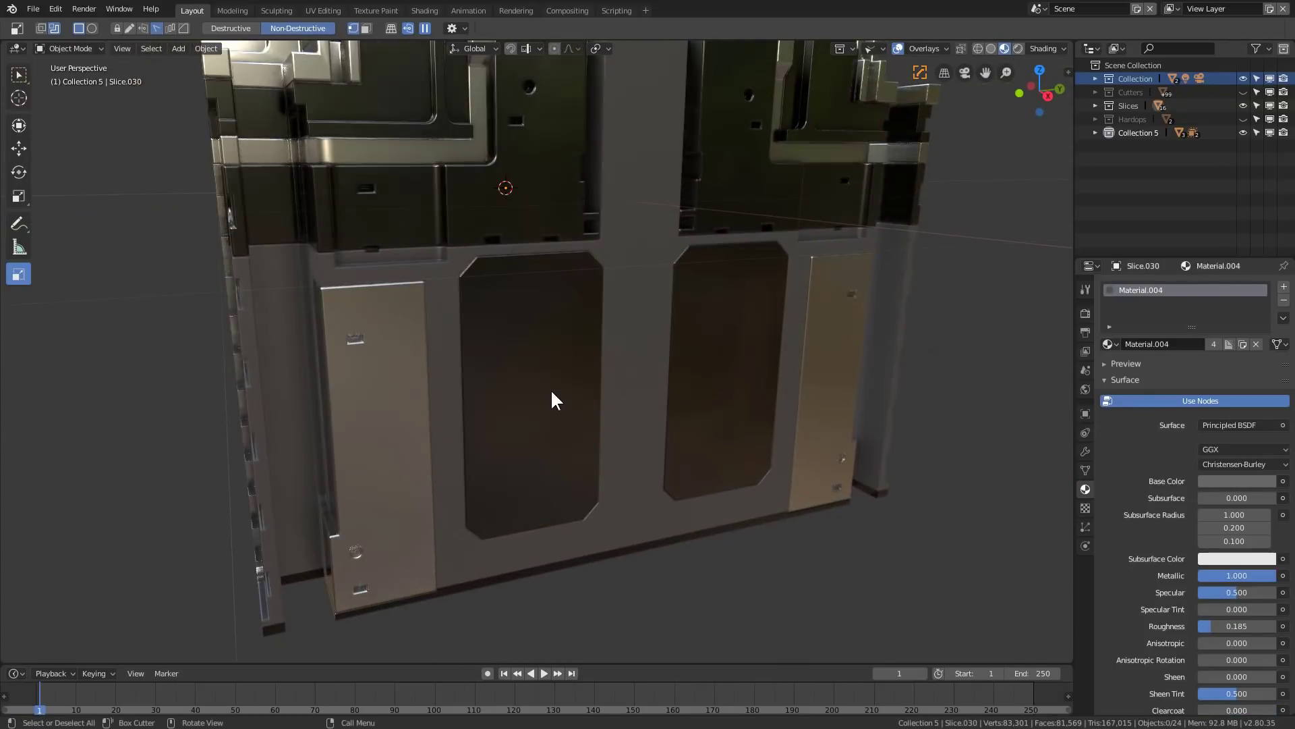
# Step: Cut a long, narrow notch into each vertical side of the chamfered front panels
pyautogui.click(552, 393)
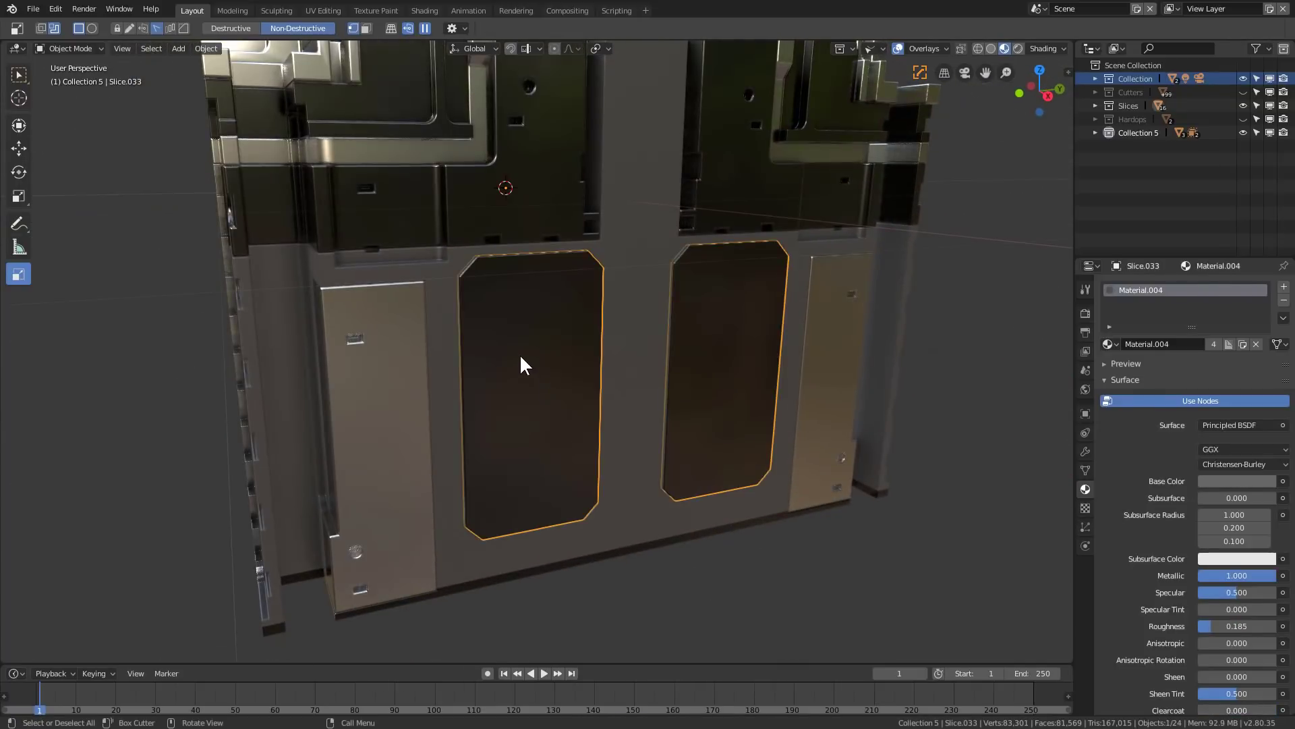
pyautogui.moveTo(523, 363); pyautogui.dragTo(488, 292, button='middle')
pyautogui.click(40, 28)
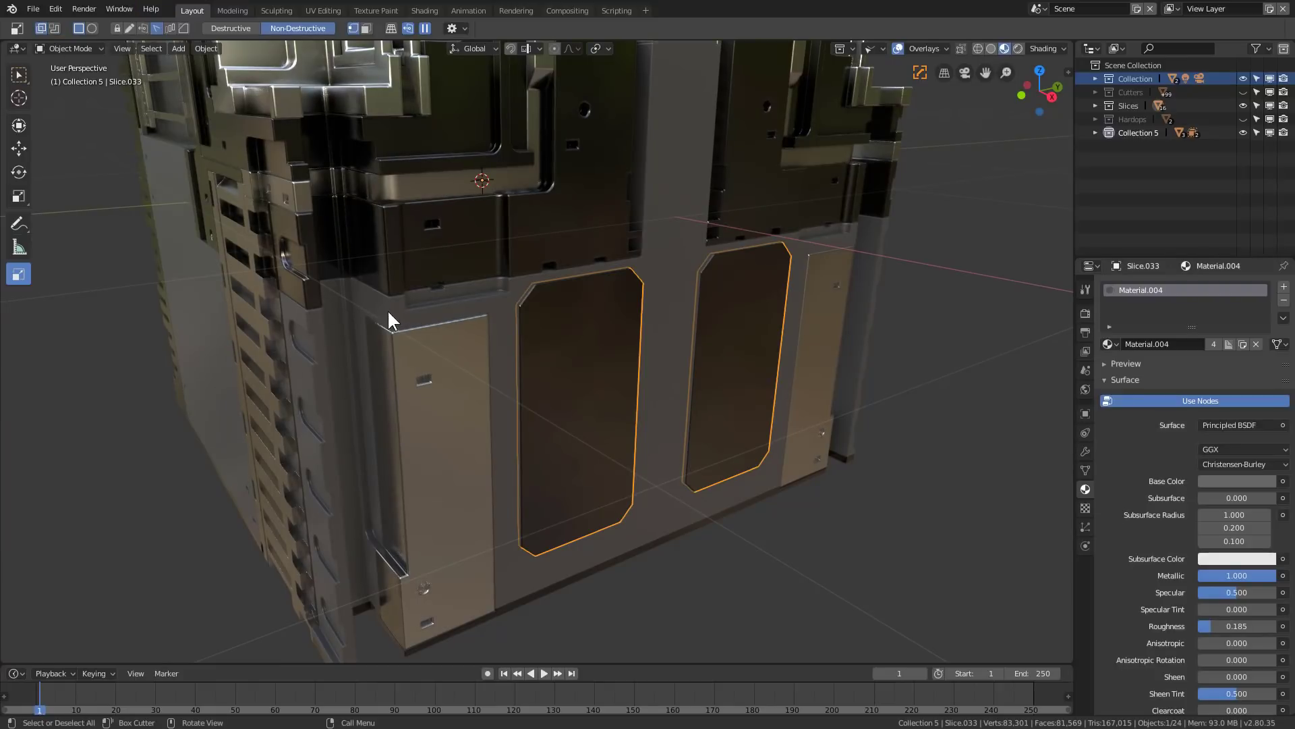
pyautogui.moveTo(533, 312); pyautogui.dragTo(479, 541)
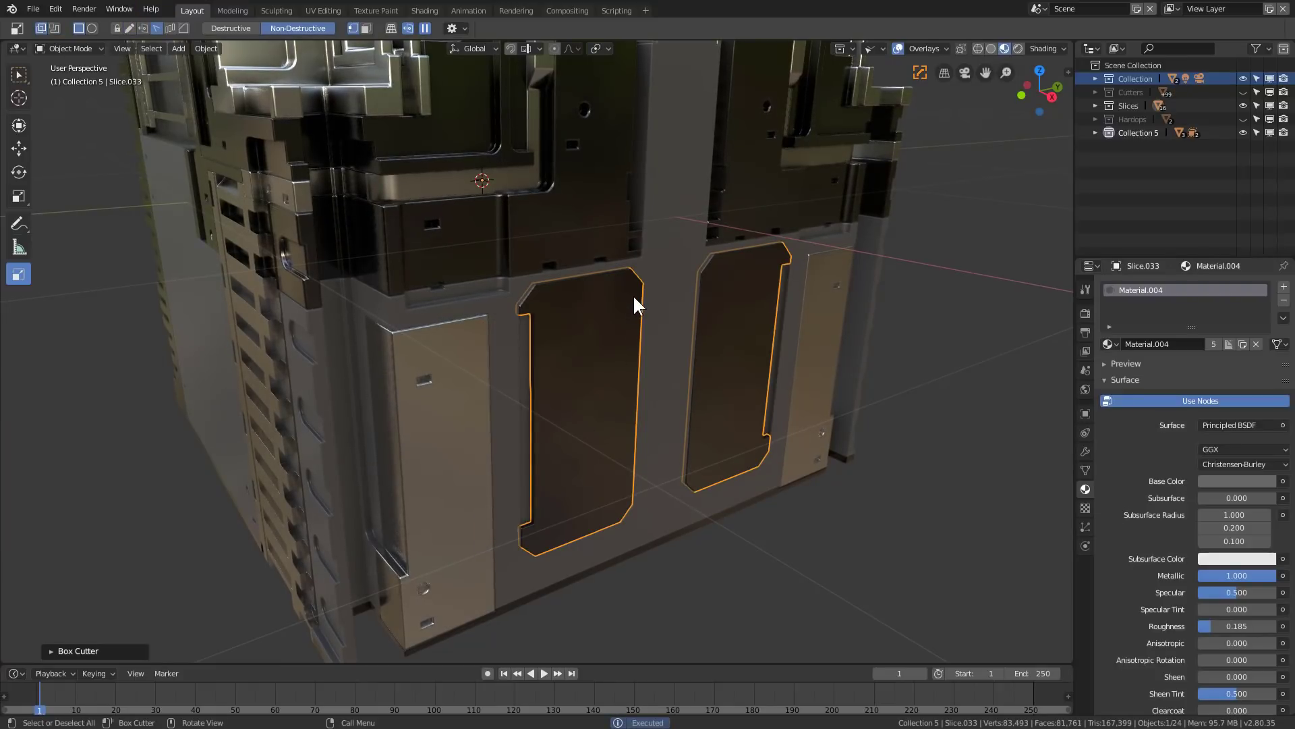
pyautogui.moveTo(631, 295); pyautogui.dragTo(661, 482)
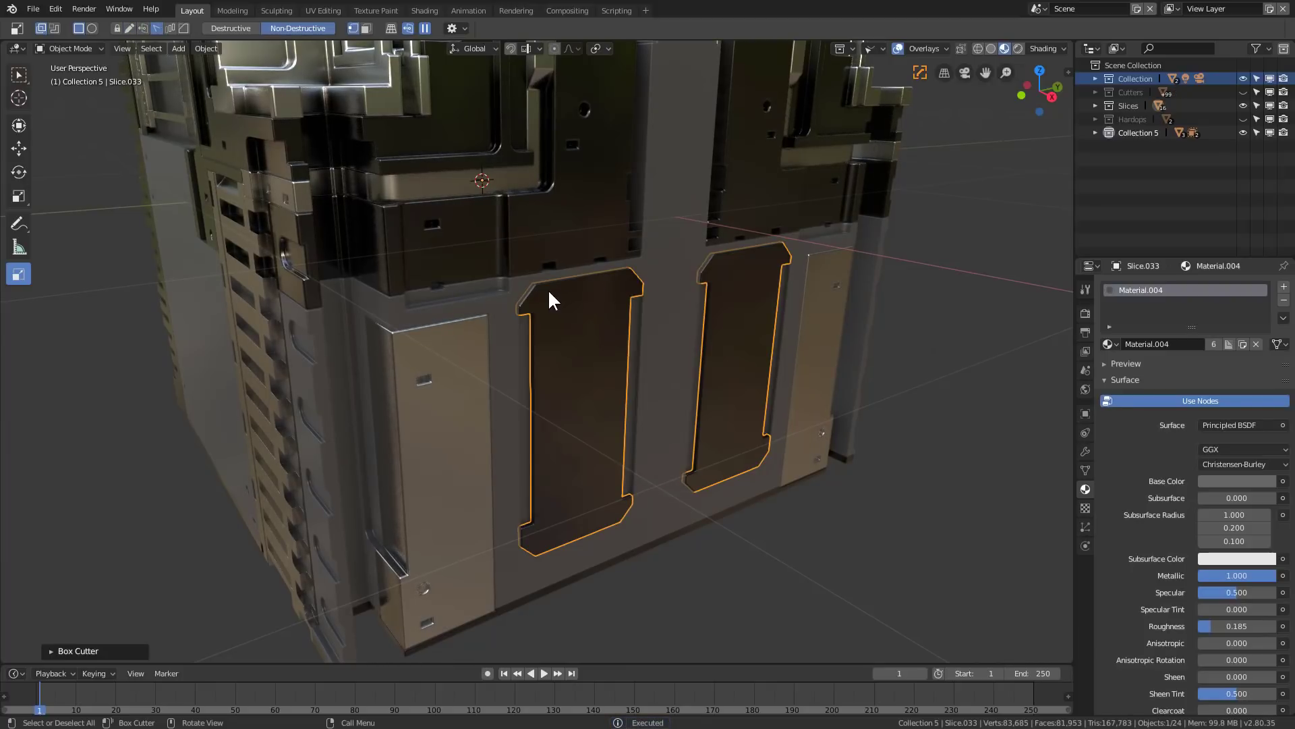
# Step: Cut an arrayed row of three evenly spaced small rectangular holes across the upper end of the notched panels
pyautogui.moveTo(547, 289)
pyautogui.mouseDown()
pyautogui.moveTo(606, 290)
pyautogui.moveTo(563, 309)
pyautogui.mouseUp()
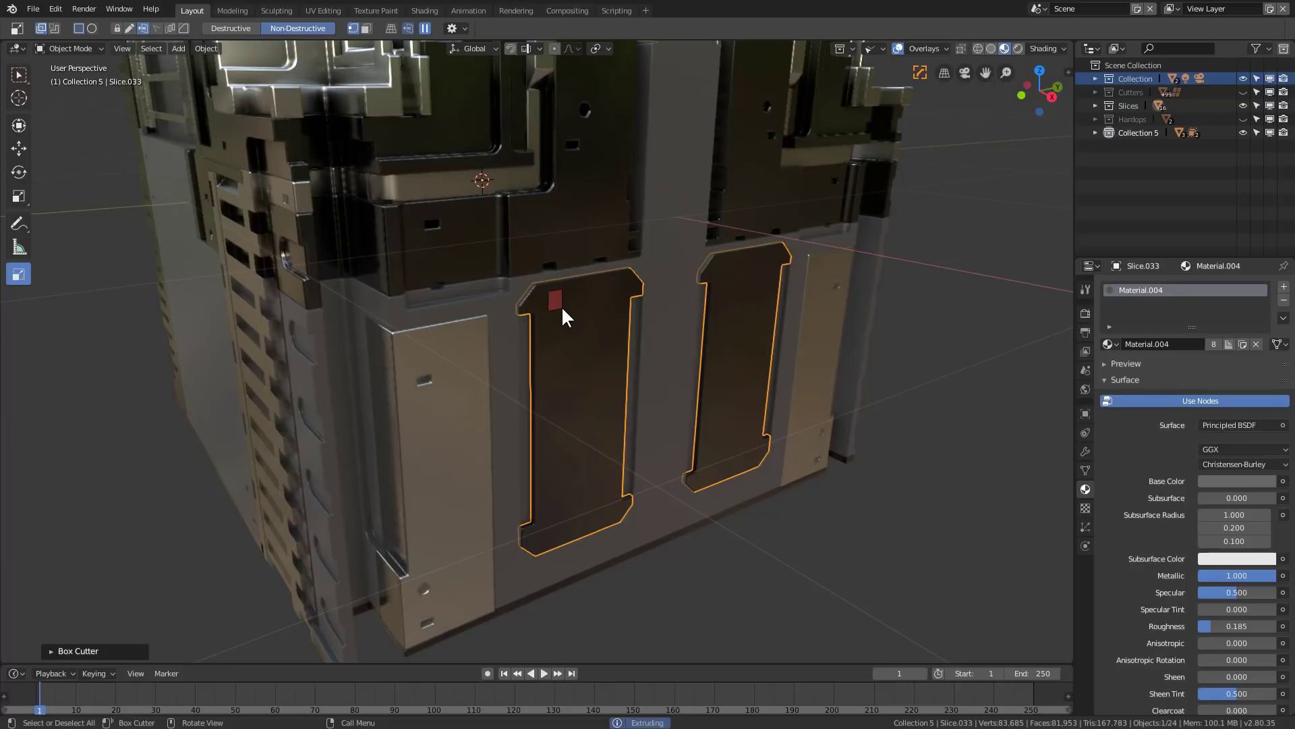
pyautogui.press('v')
pyautogui.moveTo(571, 340); pyautogui.dragTo(613, 321)
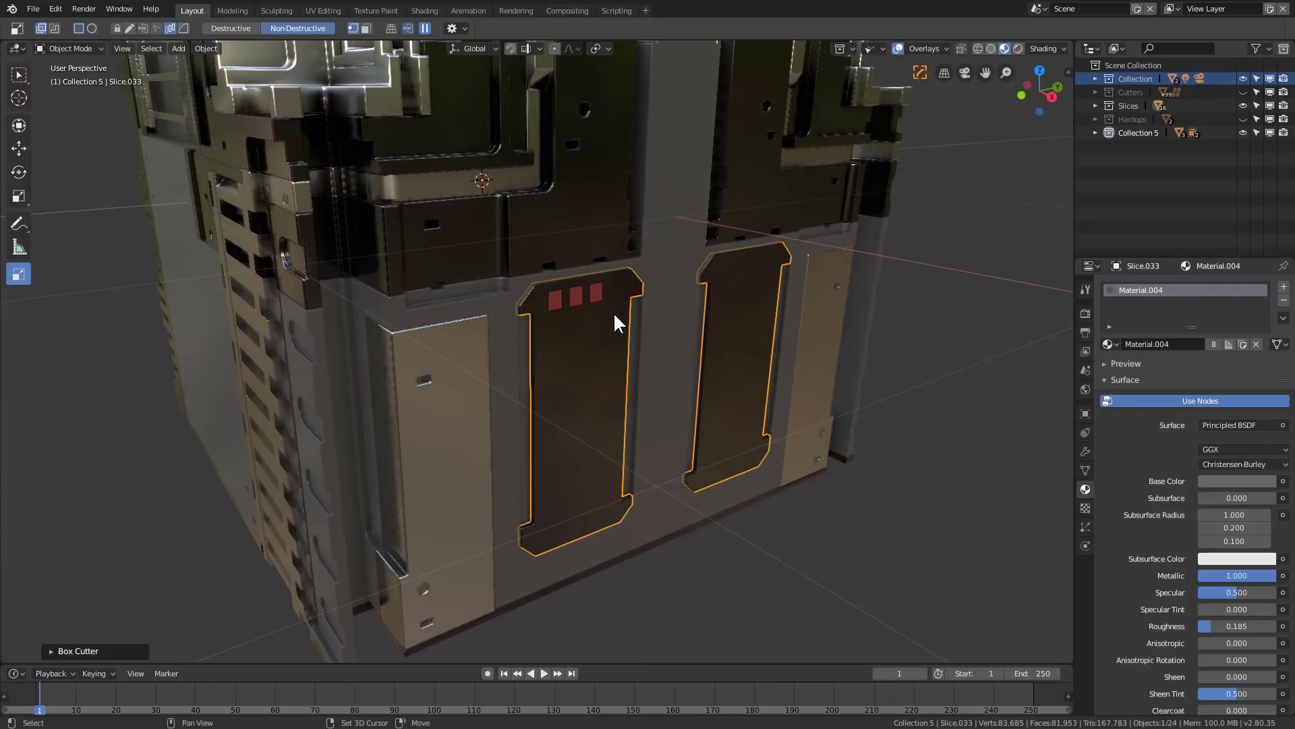
pyautogui.press('Tab')
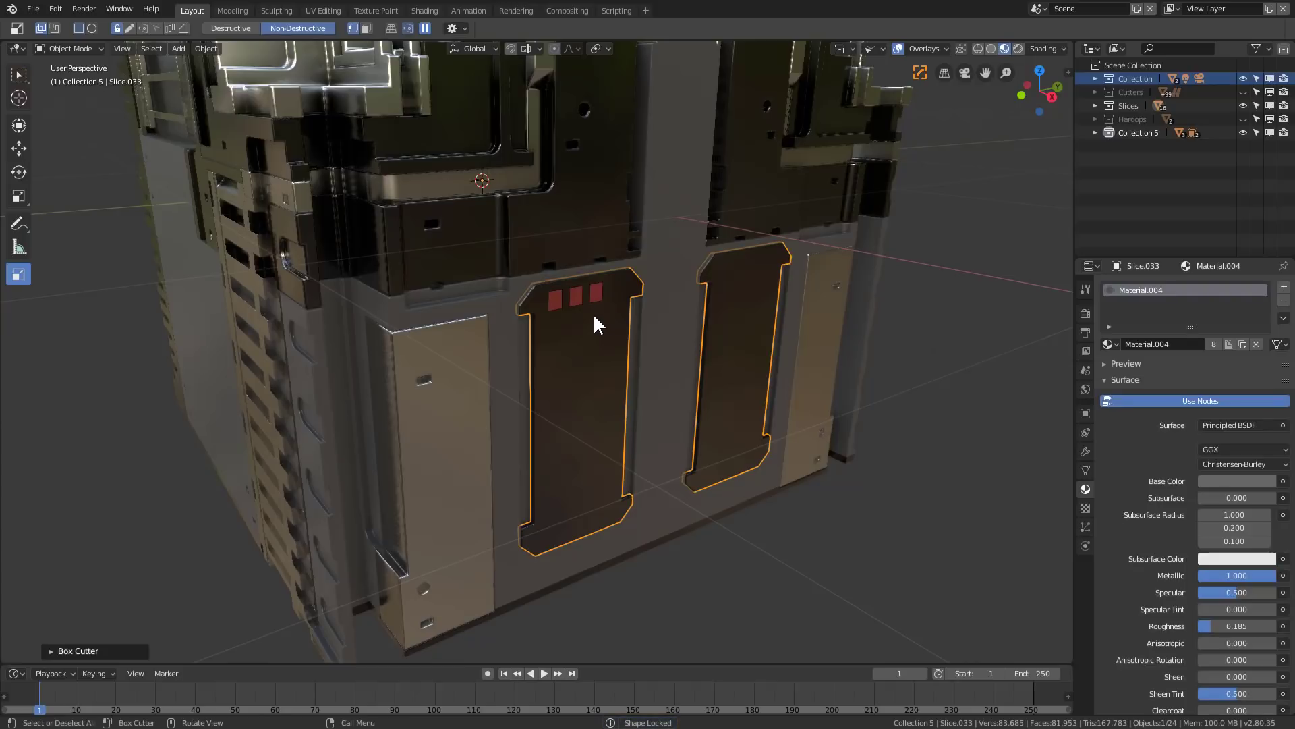
pyautogui.press('v')
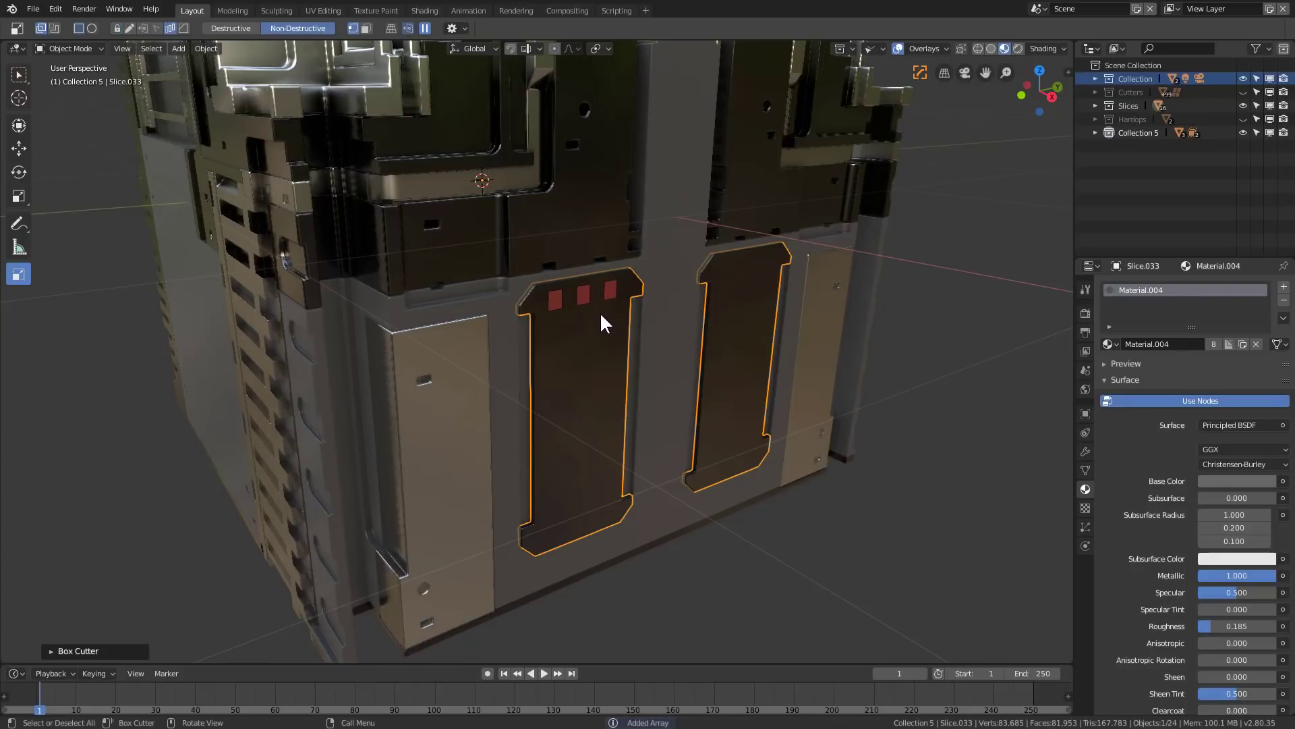
pyautogui.press('Tab')
pyautogui.click(580, 305)
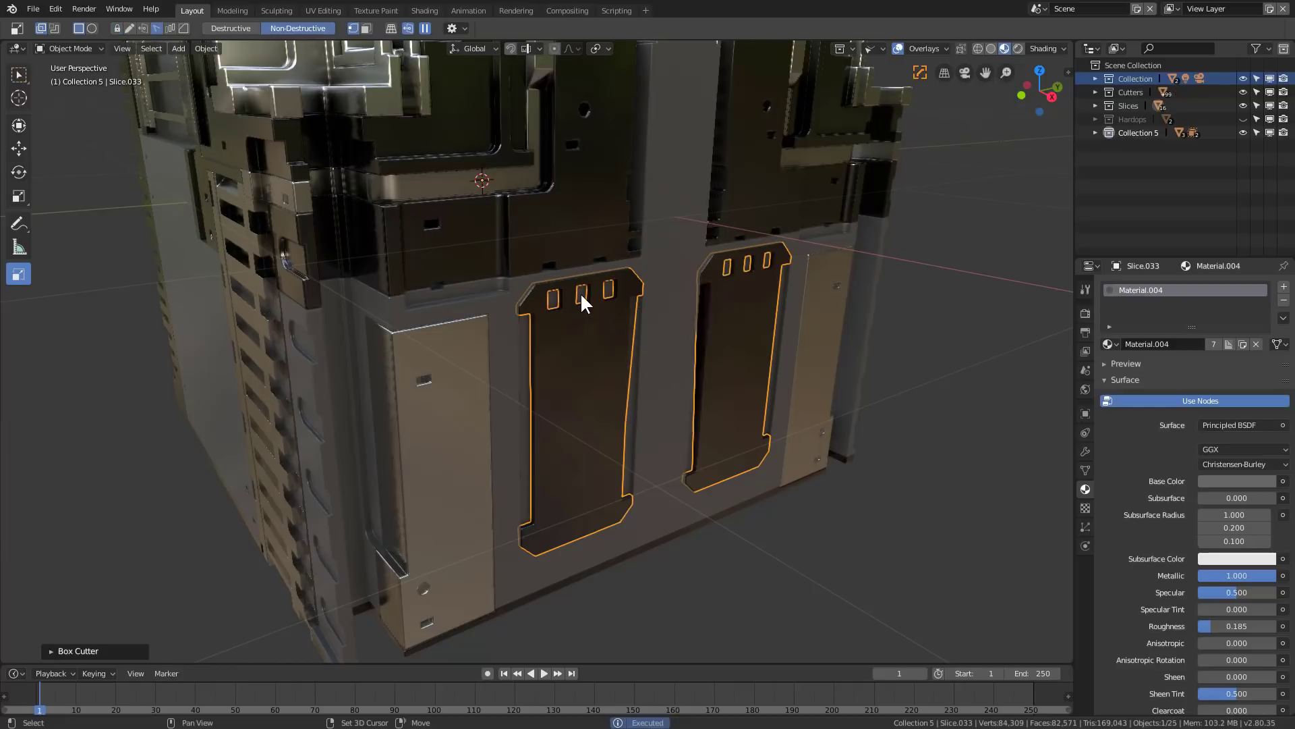
# Step: Duplicate the small hole cutter's mesh down the Z axis about 0.077 m and repeat it to make ten rows of holes
pyautogui.click(589, 298)
pyautogui.click(590, 297)
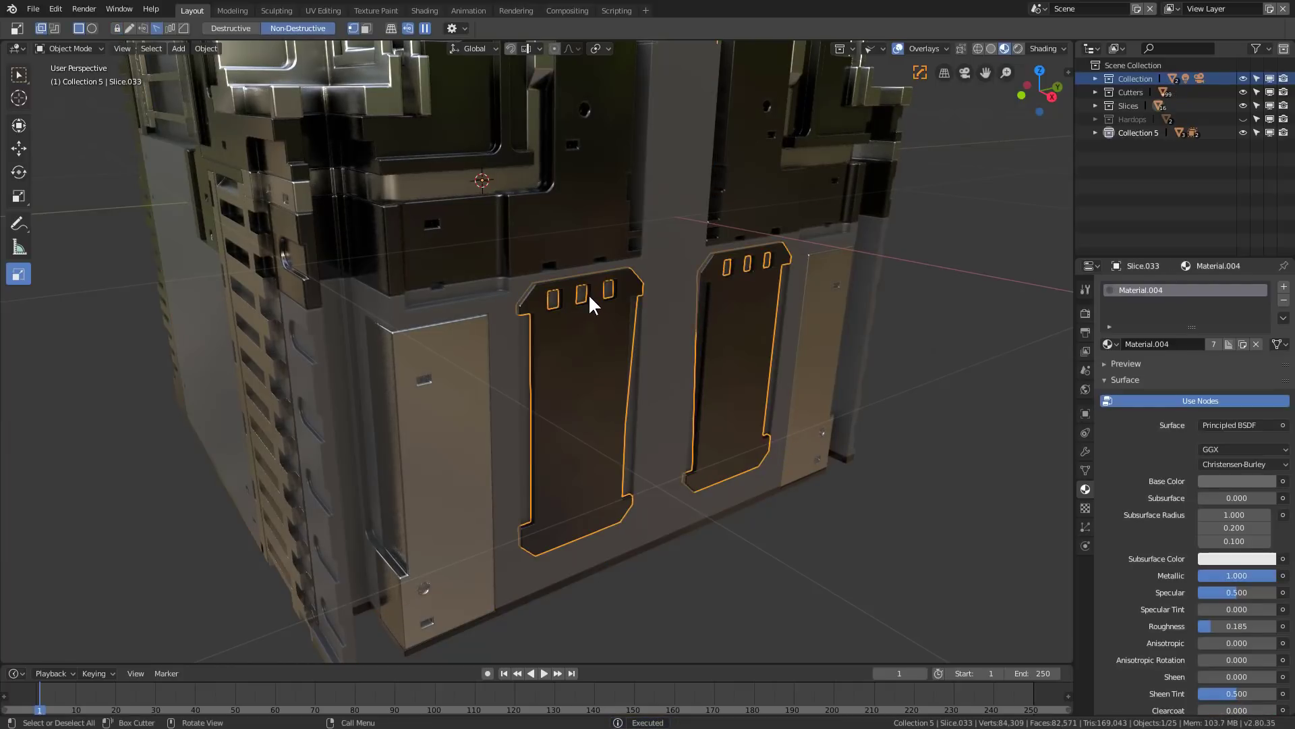
pyautogui.click(590, 297)
pyautogui.click(587, 297)
pyautogui.press('Tab')
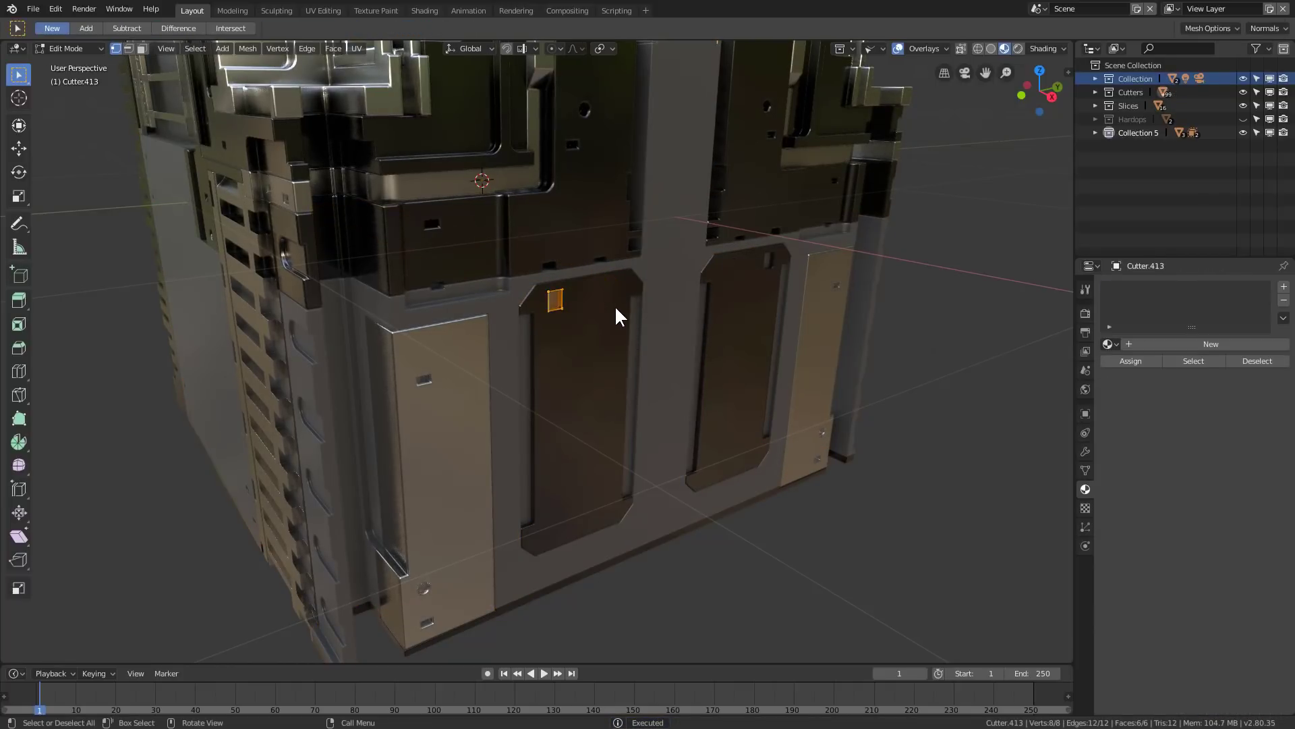
pyautogui.hotkey('shift', 'd')
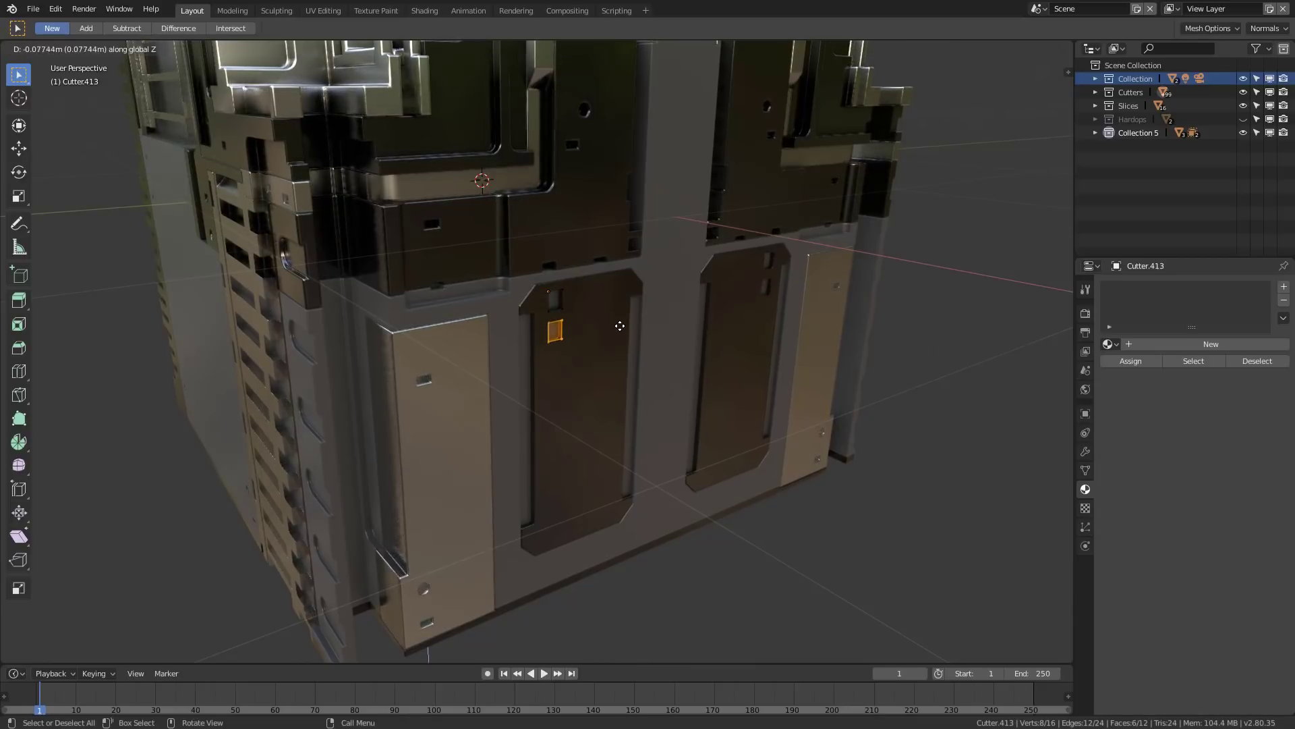
pyautogui.click(619, 326)
pyautogui.hotkey('shift', 'r')
pyautogui.hotkey('shift', 'r')
pyautogui.hotkey('shift', 'r')
pyautogui.hotkey('shift', 'r')
pyautogui.hotkey('shift', 'r')
pyautogui.hotkey('shift', 'r')
pyautogui.hotkey('shift', 'r')
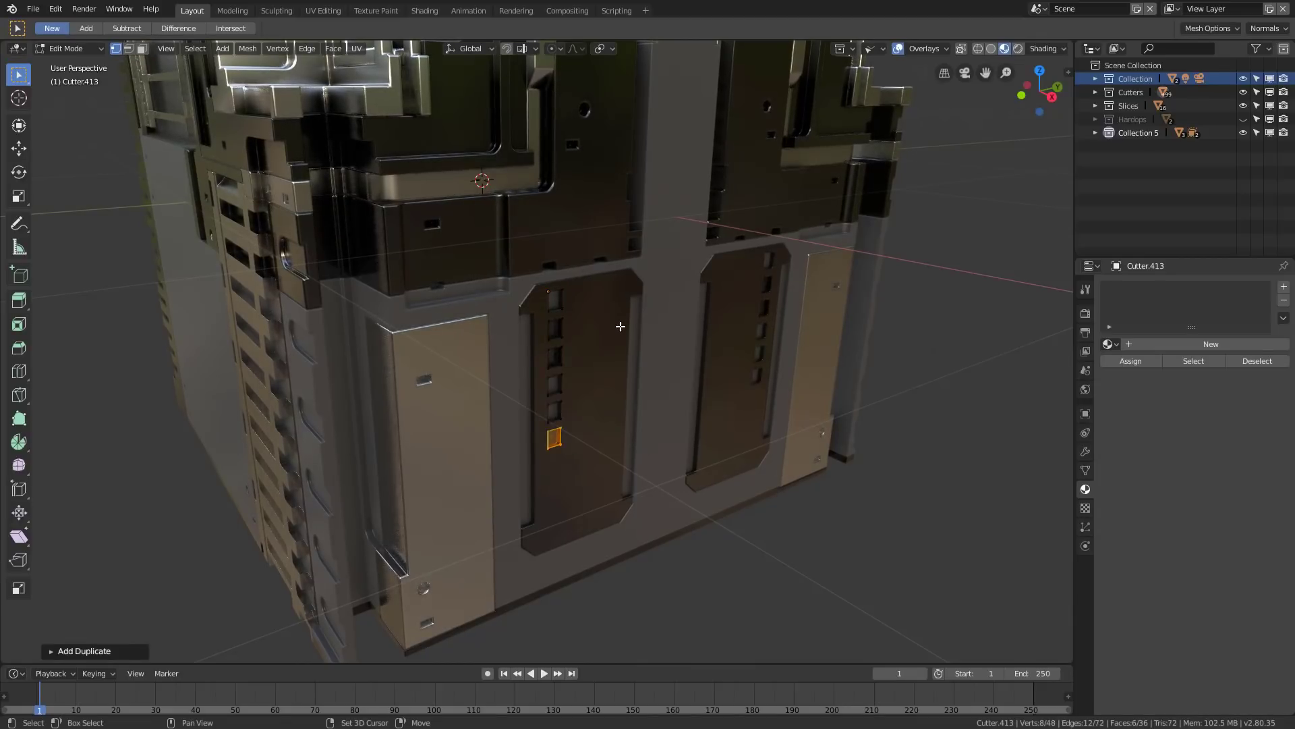
pyautogui.hotkey('shift', 'r')
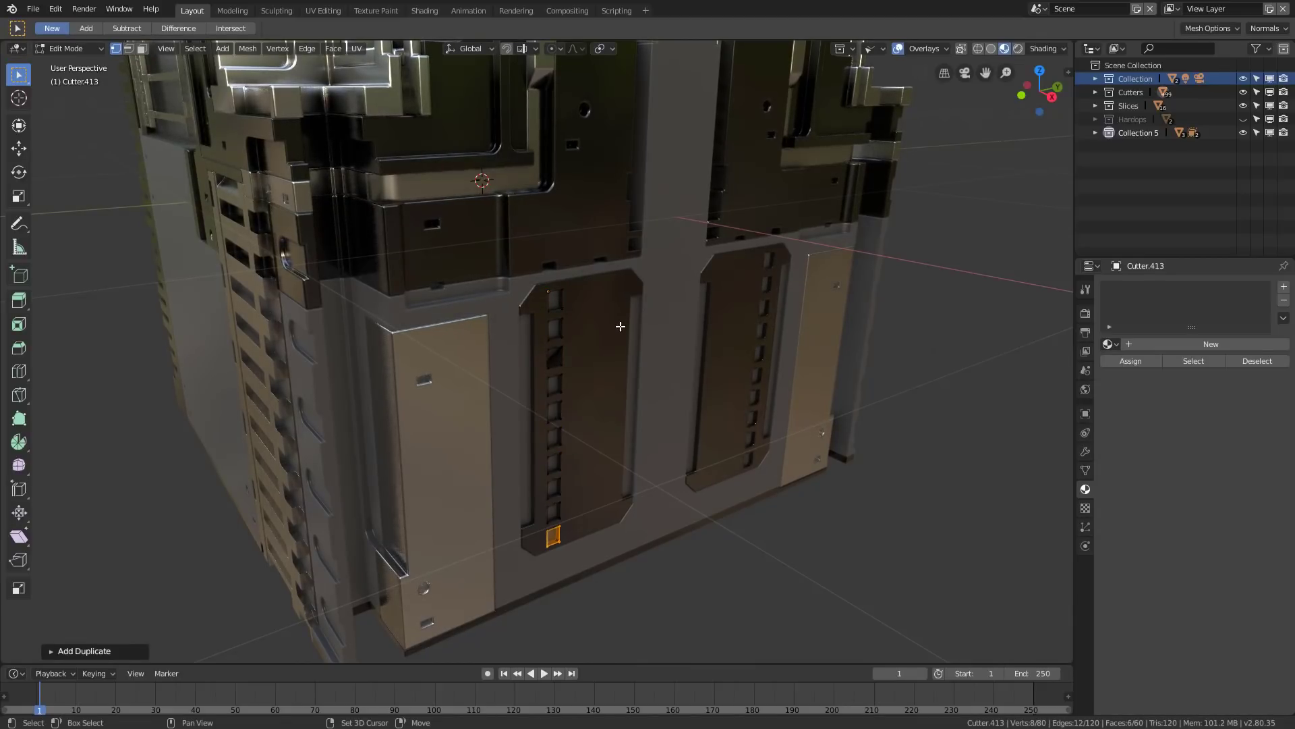
pyautogui.press('Tab')
# Step: Select the perforated panel slice and apply its first Boolean modifier, Boolean.001
pyautogui.scroll(5, 608, 344)
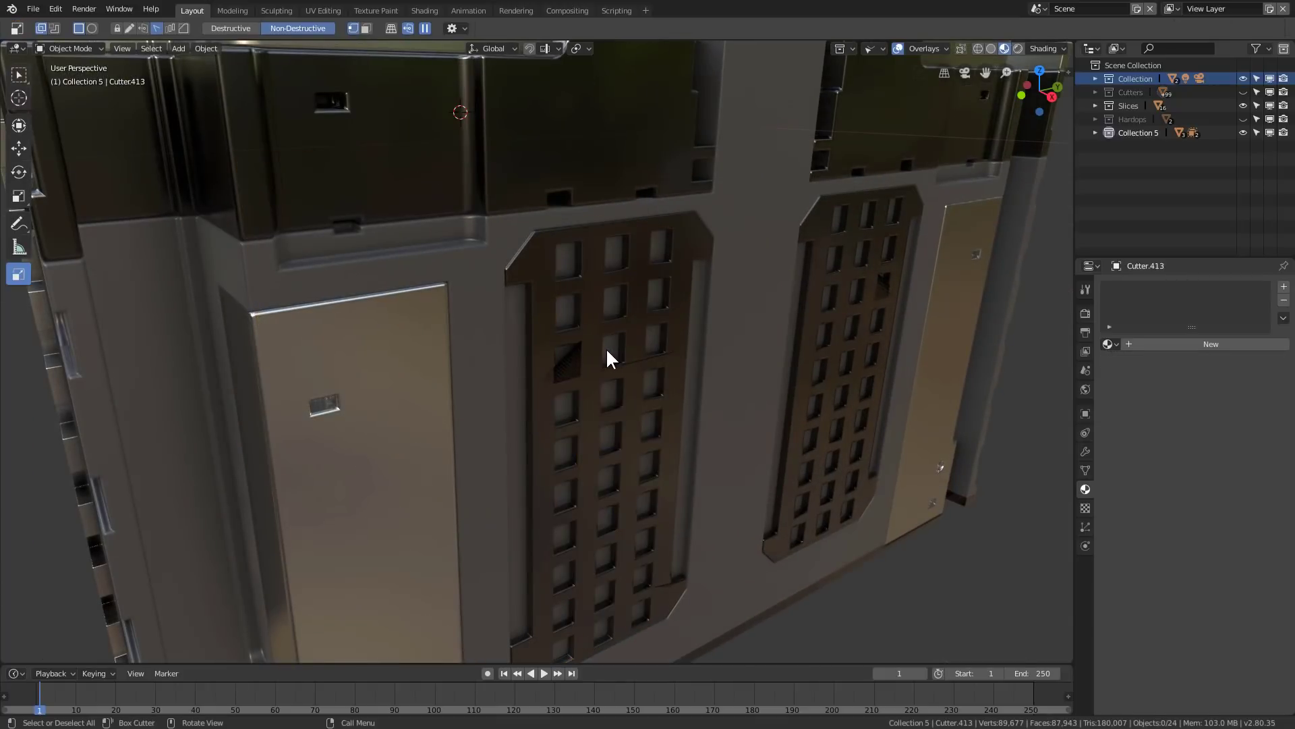
pyautogui.click(592, 337)
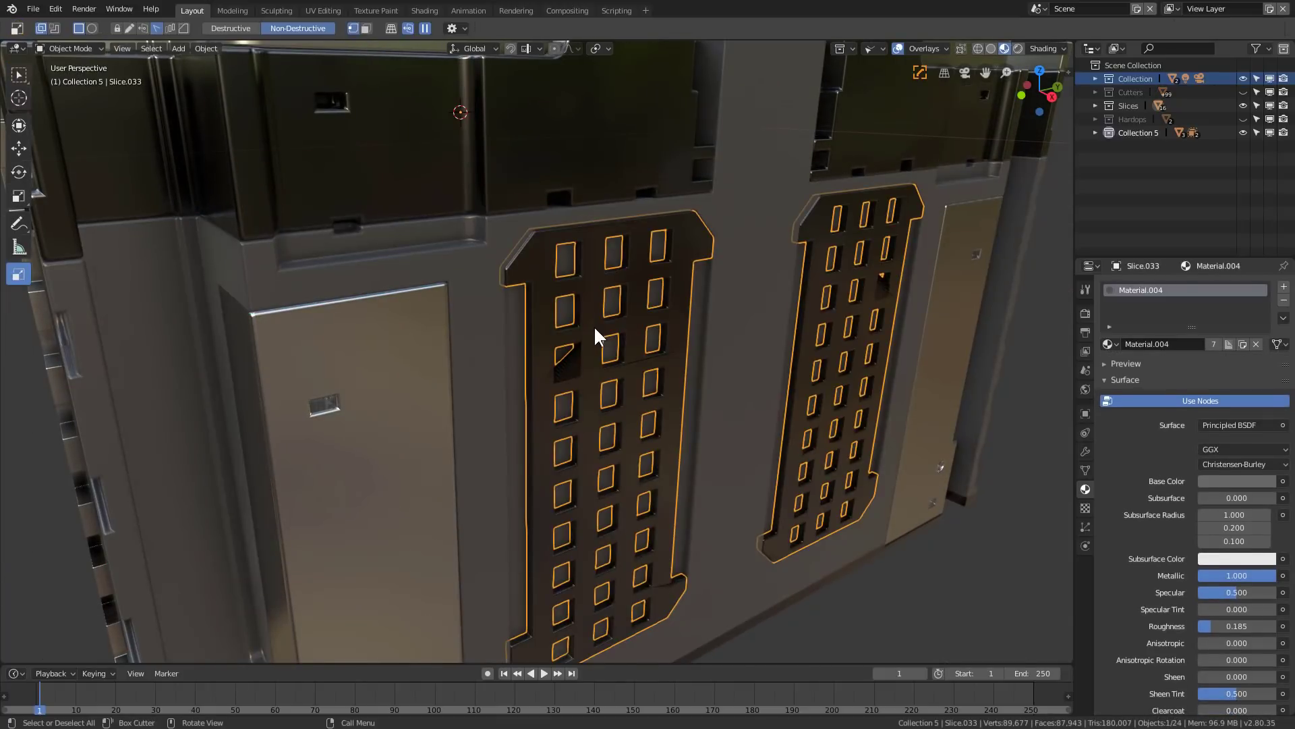
pyautogui.click(594, 327)
pyautogui.click(594, 311)
pyautogui.press('Tab')
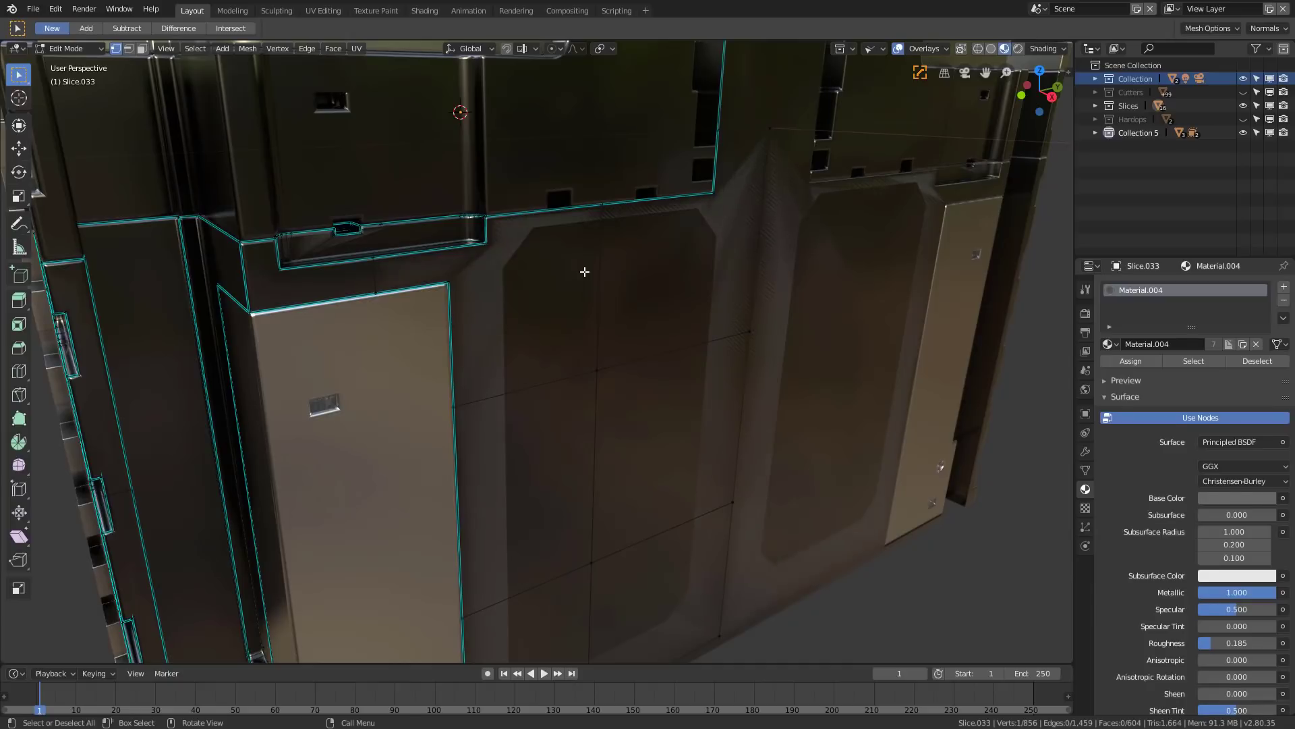
pyautogui.press('Tab')
pyautogui.hotkey('ctrl', '`')
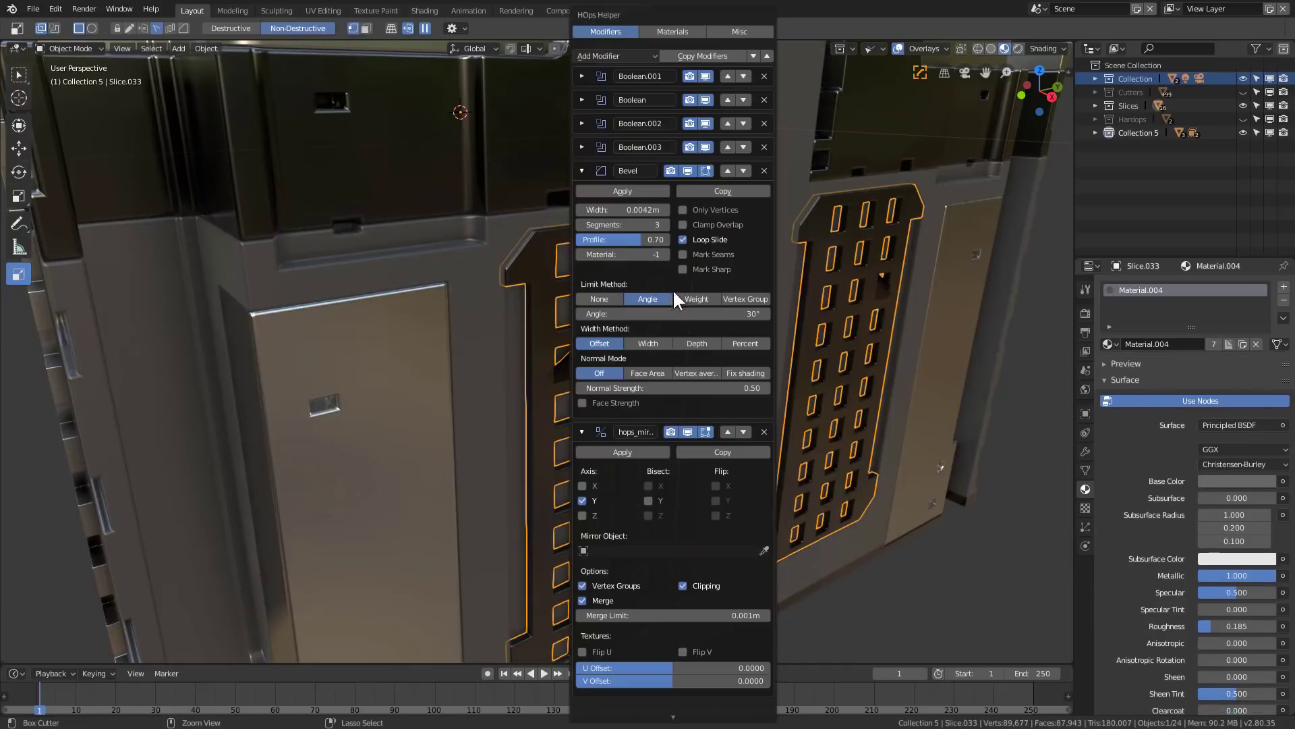
pyautogui.click(581, 76)
pyautogui.click(596, 95)
# Step: Knife three vertical cut-through lines down the panel's mesh from the right orthographic view, one along each column of holes
pyautogui.press('Tab')
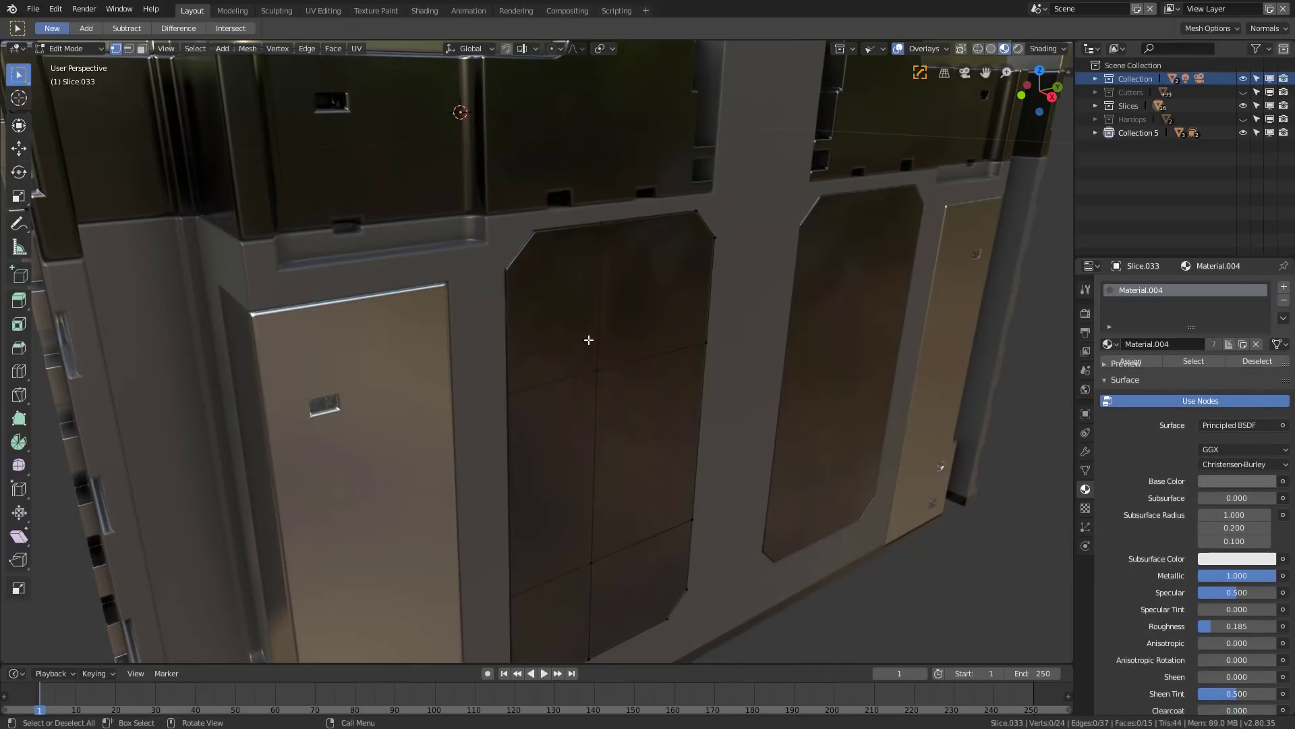
pyautogui.press('KP_3')
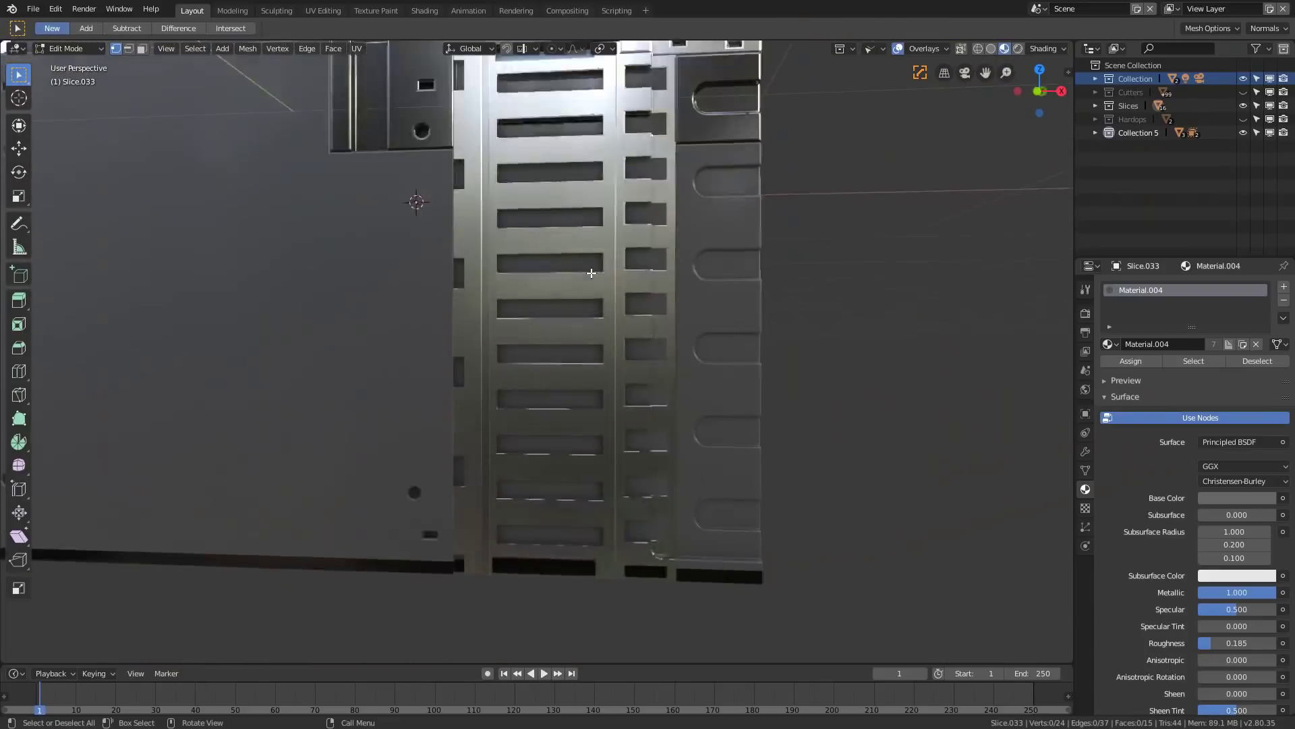
pyautogui.press('k')
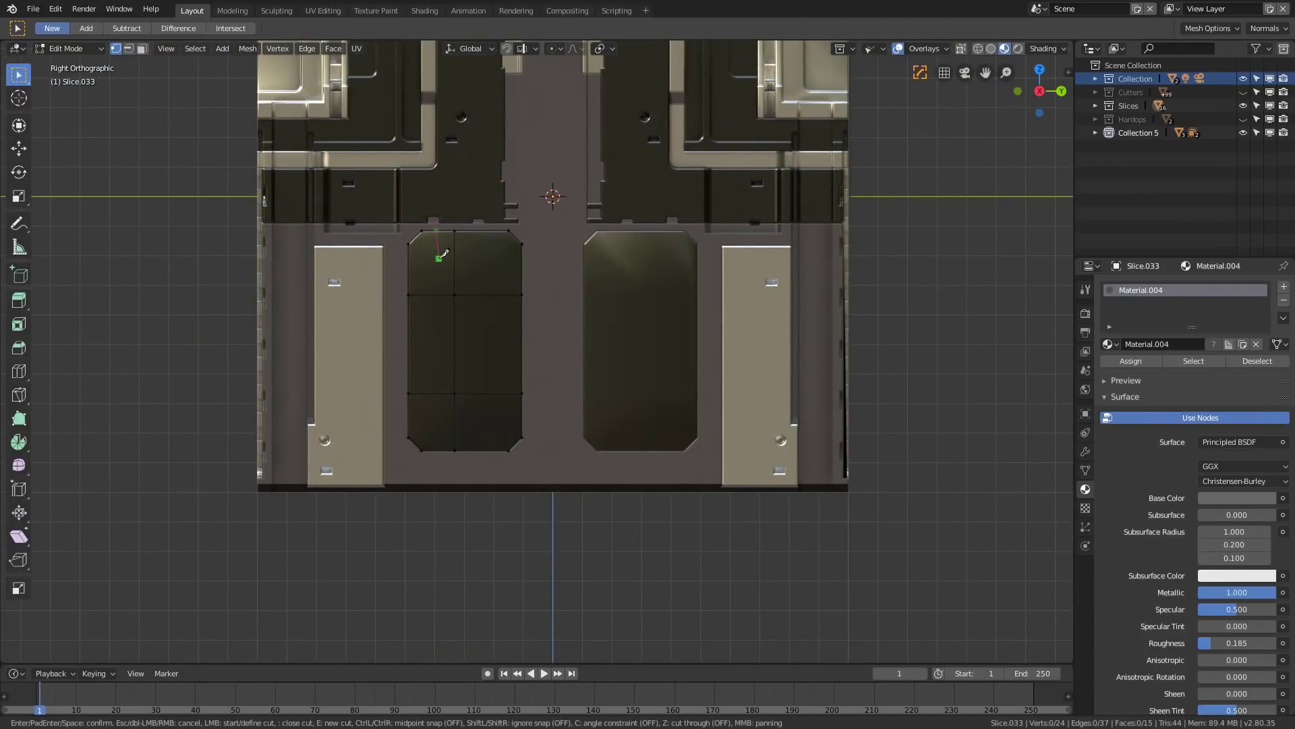
pyautogui.press('c')
pyautogui.press('z')
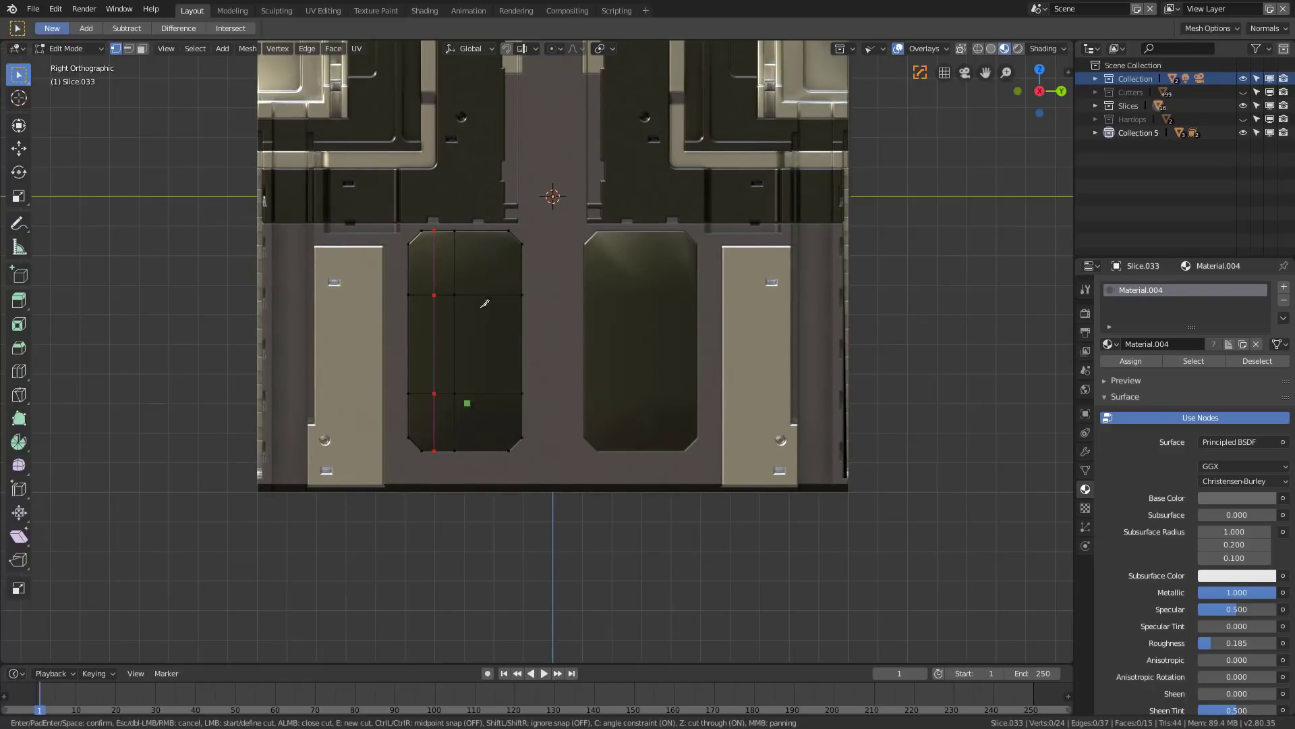
pyautogui.click(465, 220)
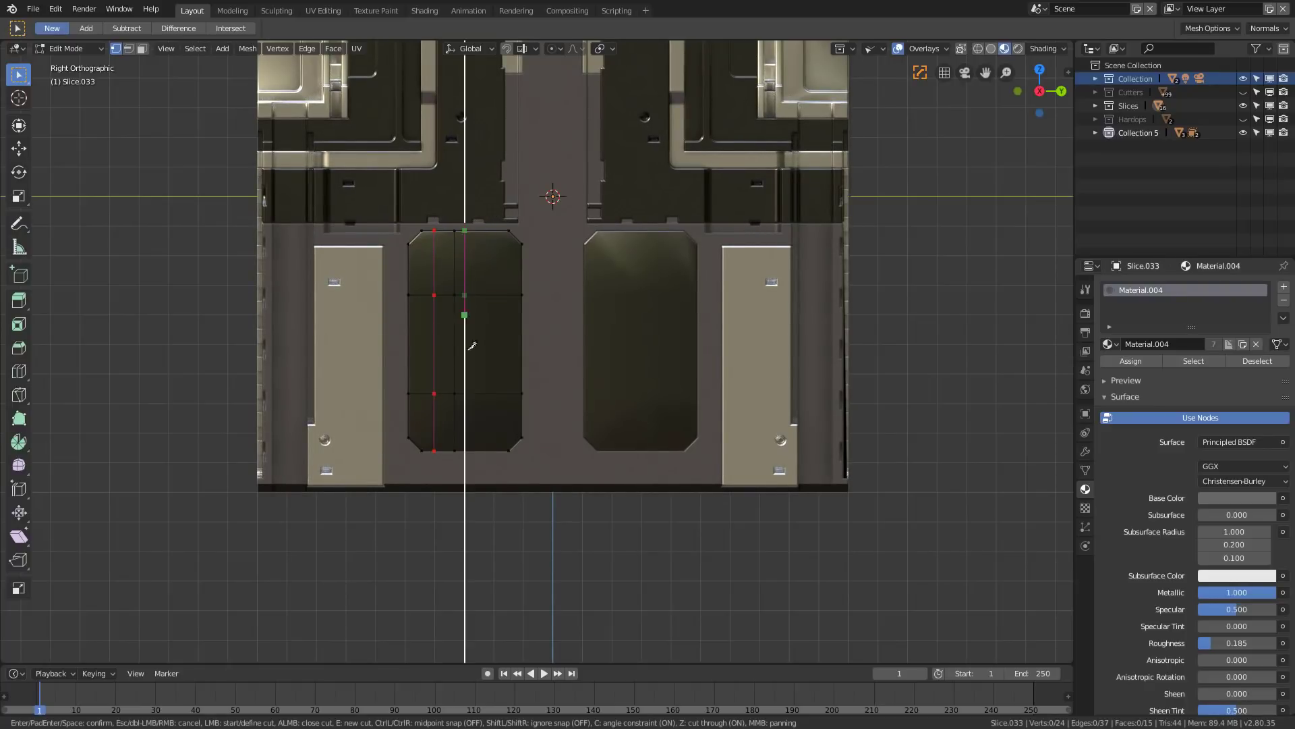
pyautogui.click(464, 529)
pyautogui.click(495, 220)
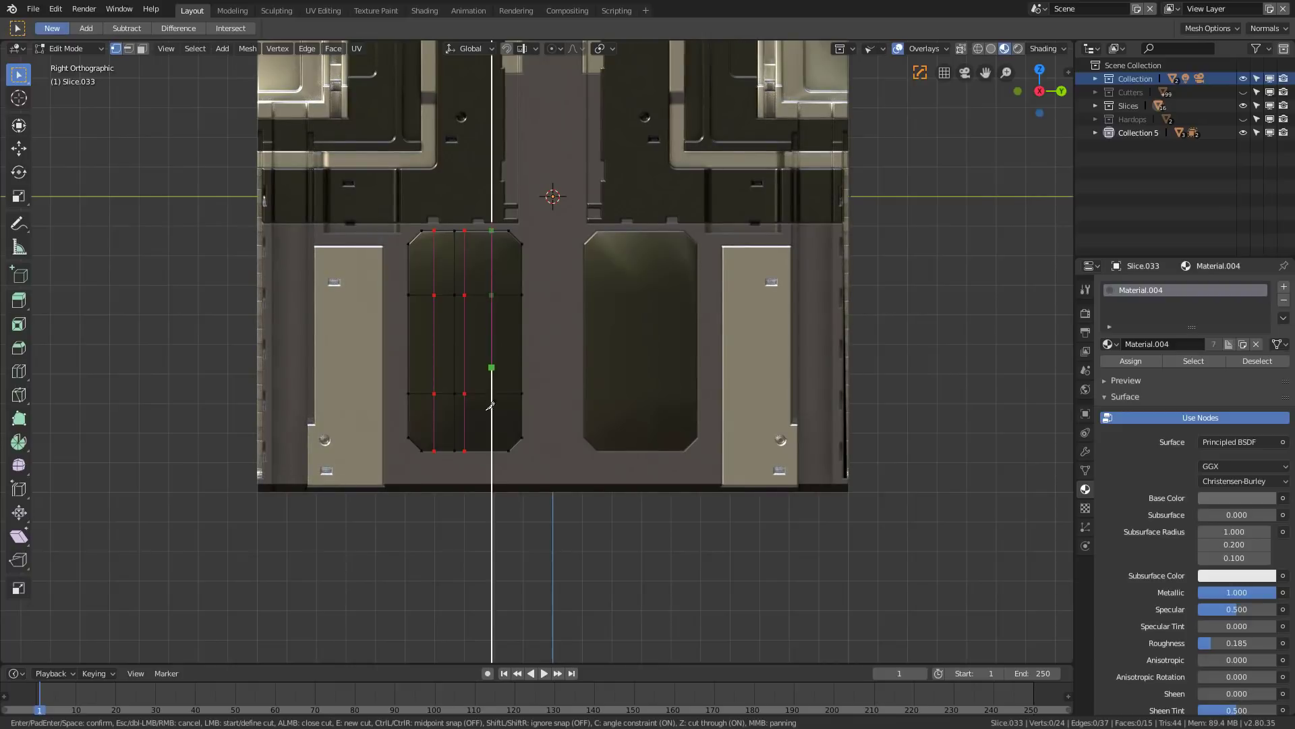
pyautogui.click(498, 535)
pyautogui.press('Return')
pyautogui.press('Tab')
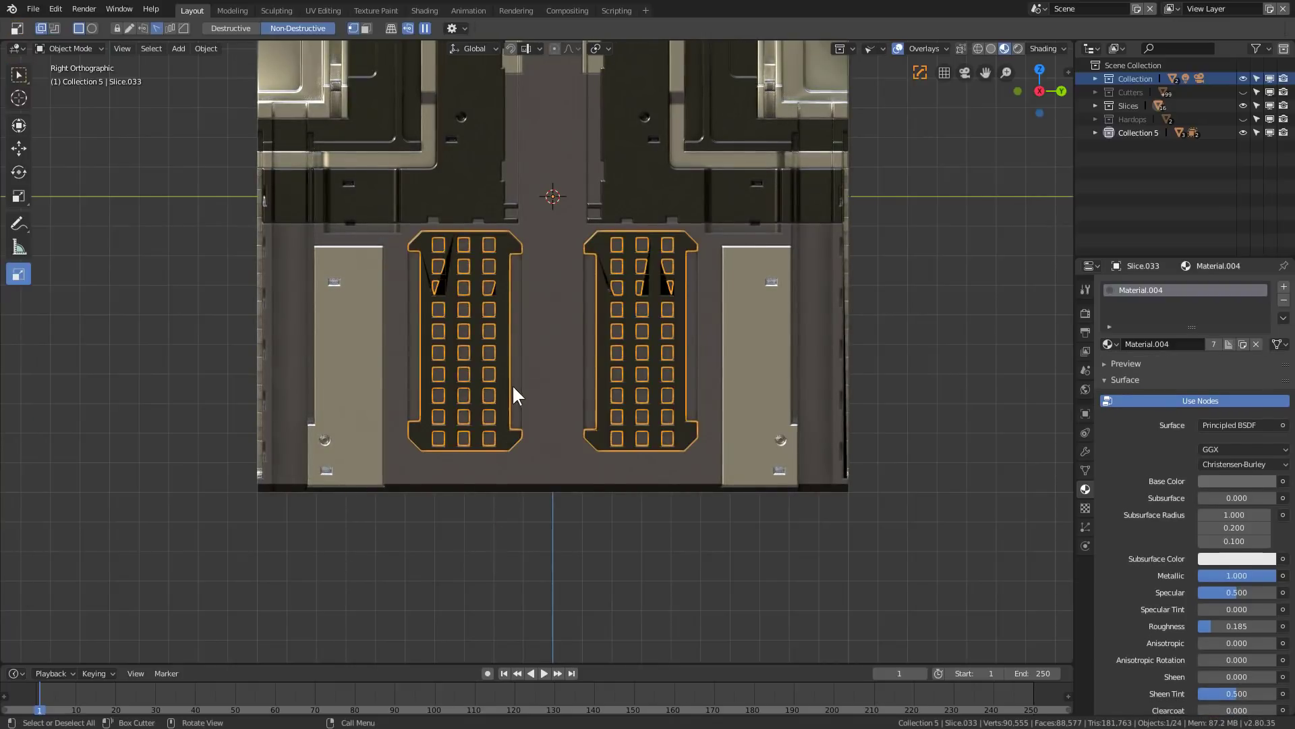
# Step: Check the bevel on the perforated panels around the upper rows of holes
pyautogui.moveTo(506, 390); pyautogui.dragTo(543, 439, button='middle')
pyautogui.scroll(4, 544, 439)
pyautogui.press('q')
pyautogui.click(556, 388)
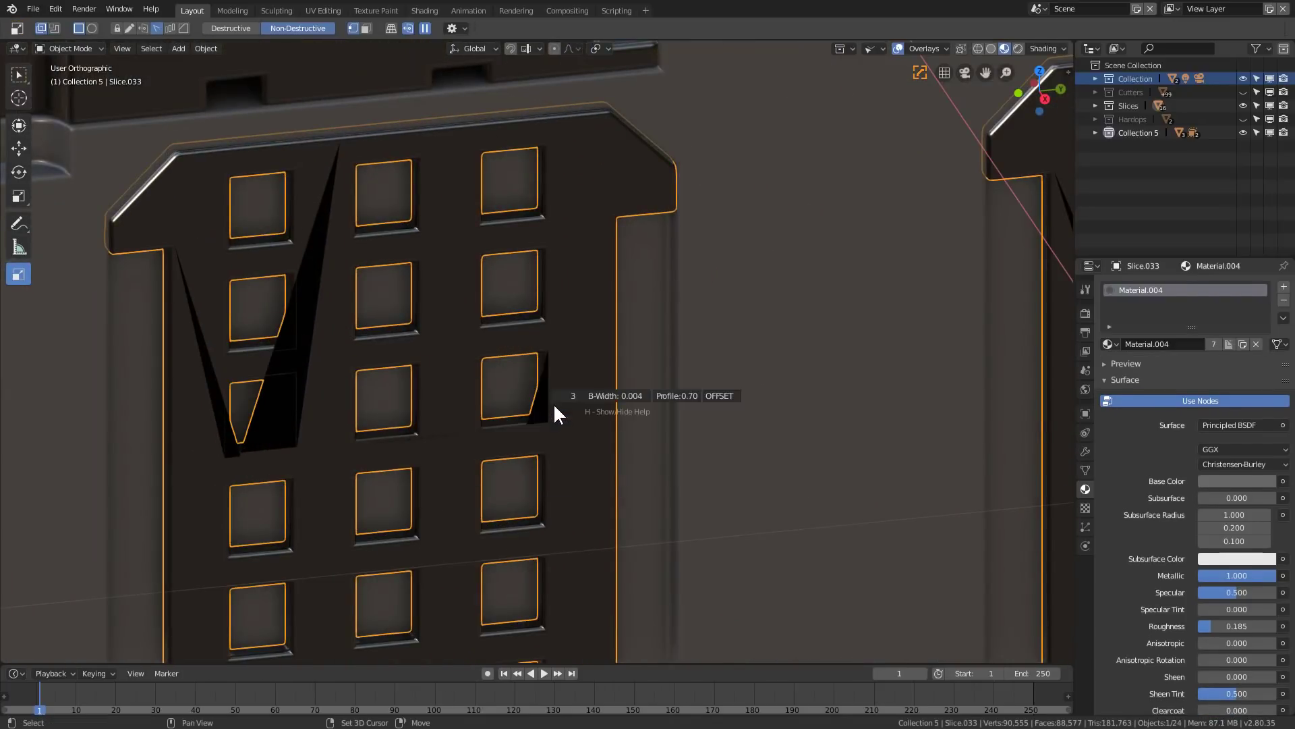
pyautogui.click(560, 405)
# Step: Dissolve the two horizontal edge loops crossing the panel's mesh and clear the object selection
pyautogui.press('Tab')
pyautogui.scroll(-3, 560, 405)
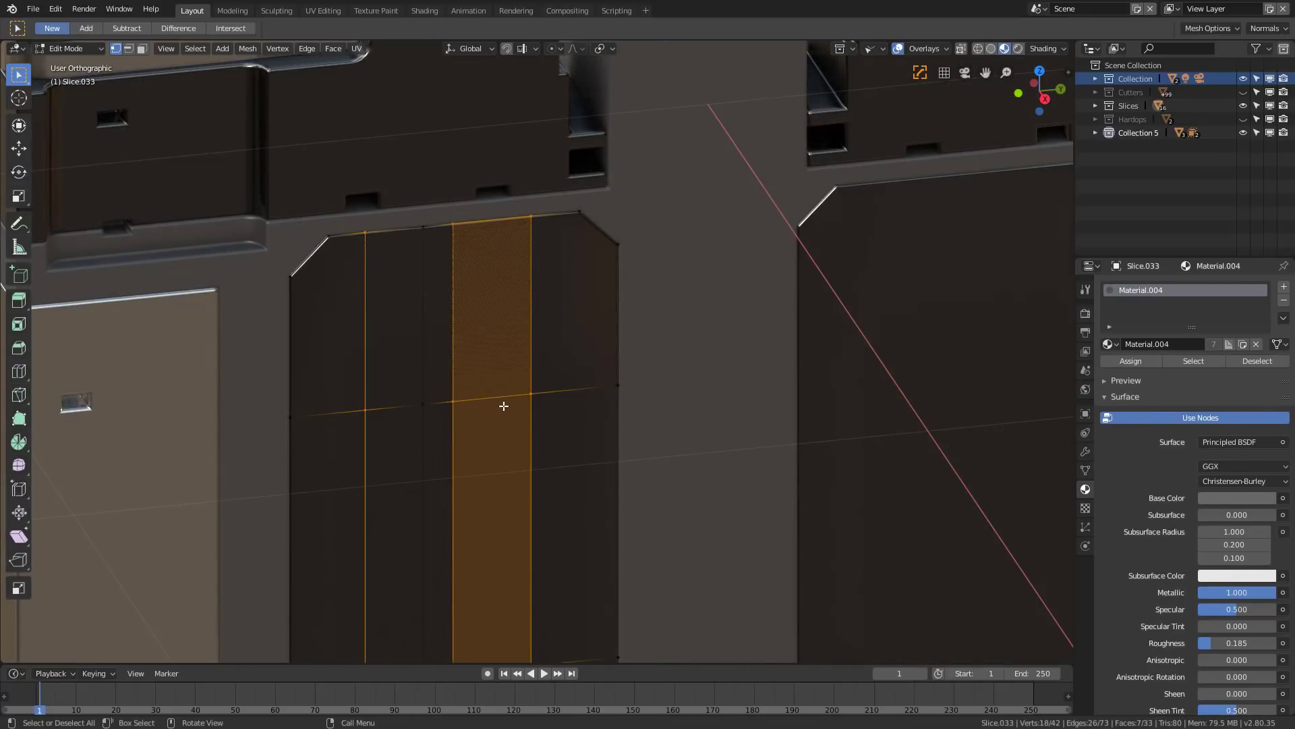
pyautogui.press('2')
pyautogui.click(478, 400)
pyautogui.keyDown('alt'); pyautogui.click(475, 401); pyautogui.keyUp('alt')
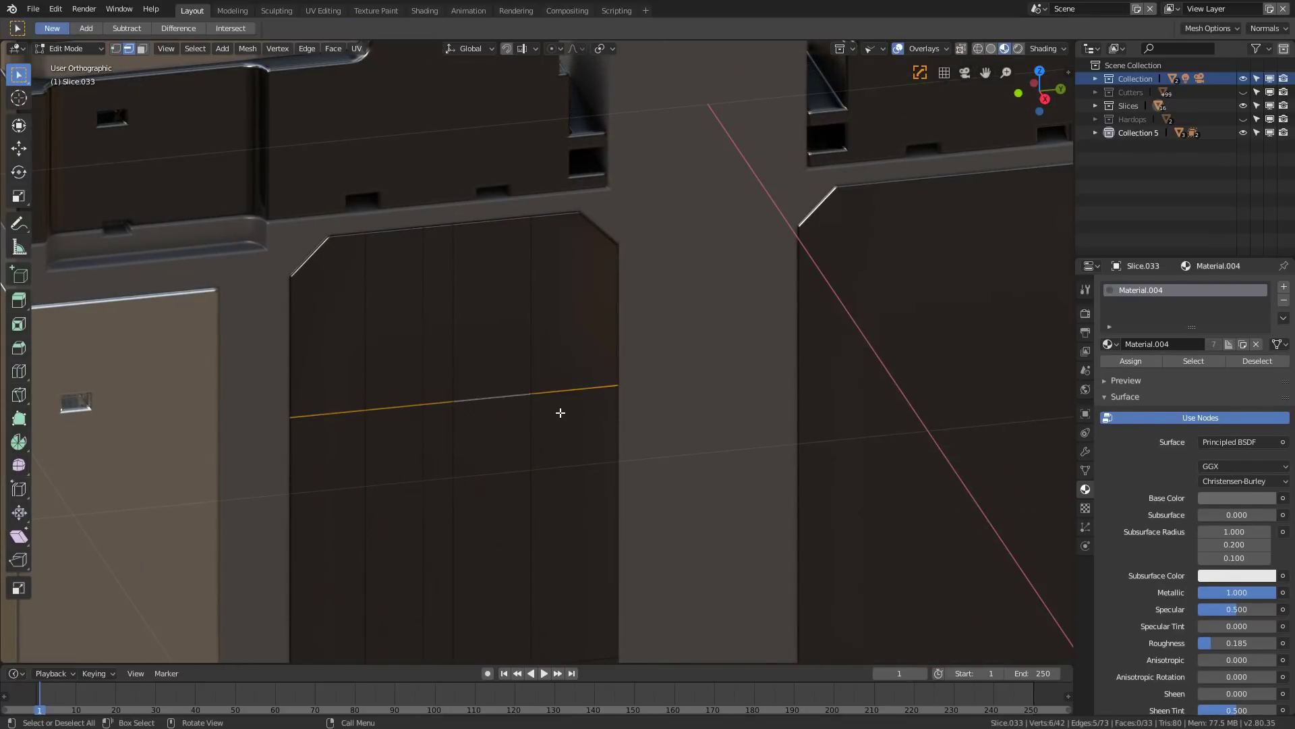
pyautogui.hotkey('ctrl', 'x')
pyautogui.scroll(-4, 561, 421)
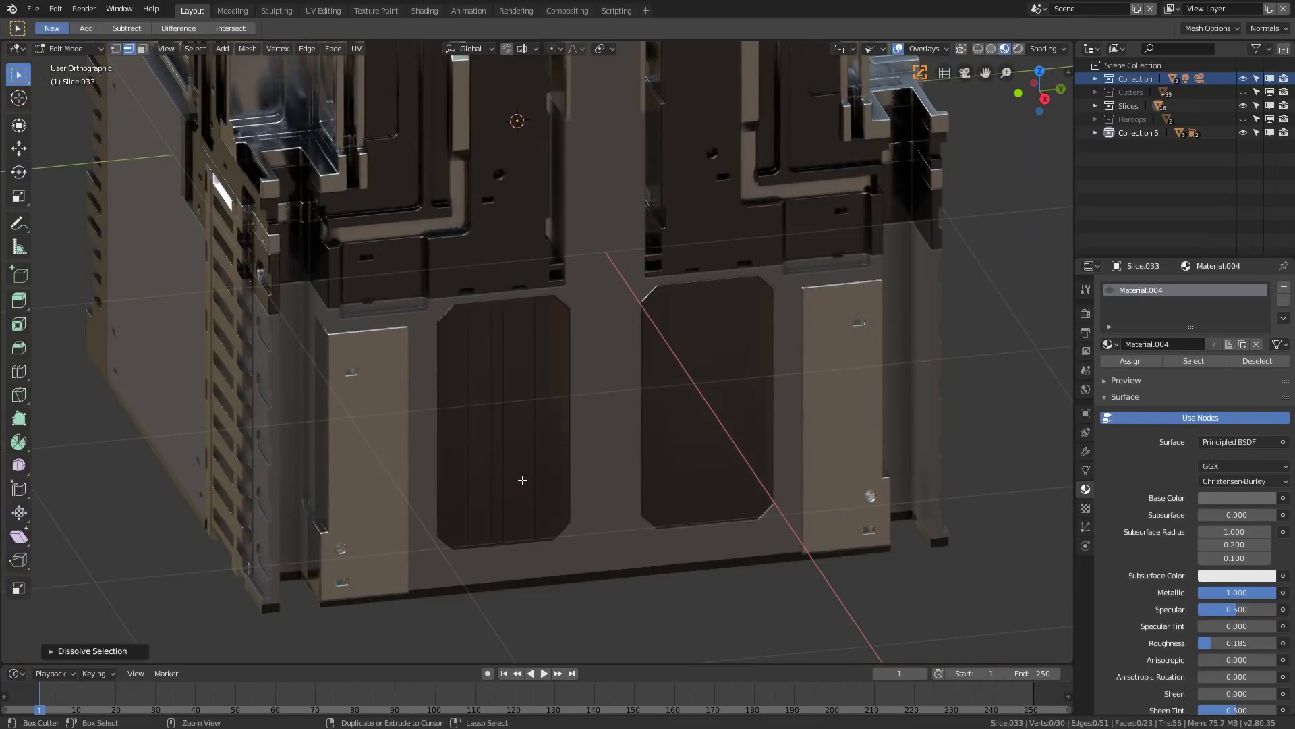
pyautogui.press('Tab')
pyautogui.scroll(4, 543, 432)
pyautogui.hotkey('alt', 'a')
pyautogui.scroll(-4, 539, 388)
pyautogui.moveTo(571, 390)
pyautogui.mouseDown(button='middle')
pyautogui.moveTo(508, 387)
pyautogui.moveTo(587, 402)
pyautogui.moveTo(587, 385)
pyautogui.mouseUp(button='middle')
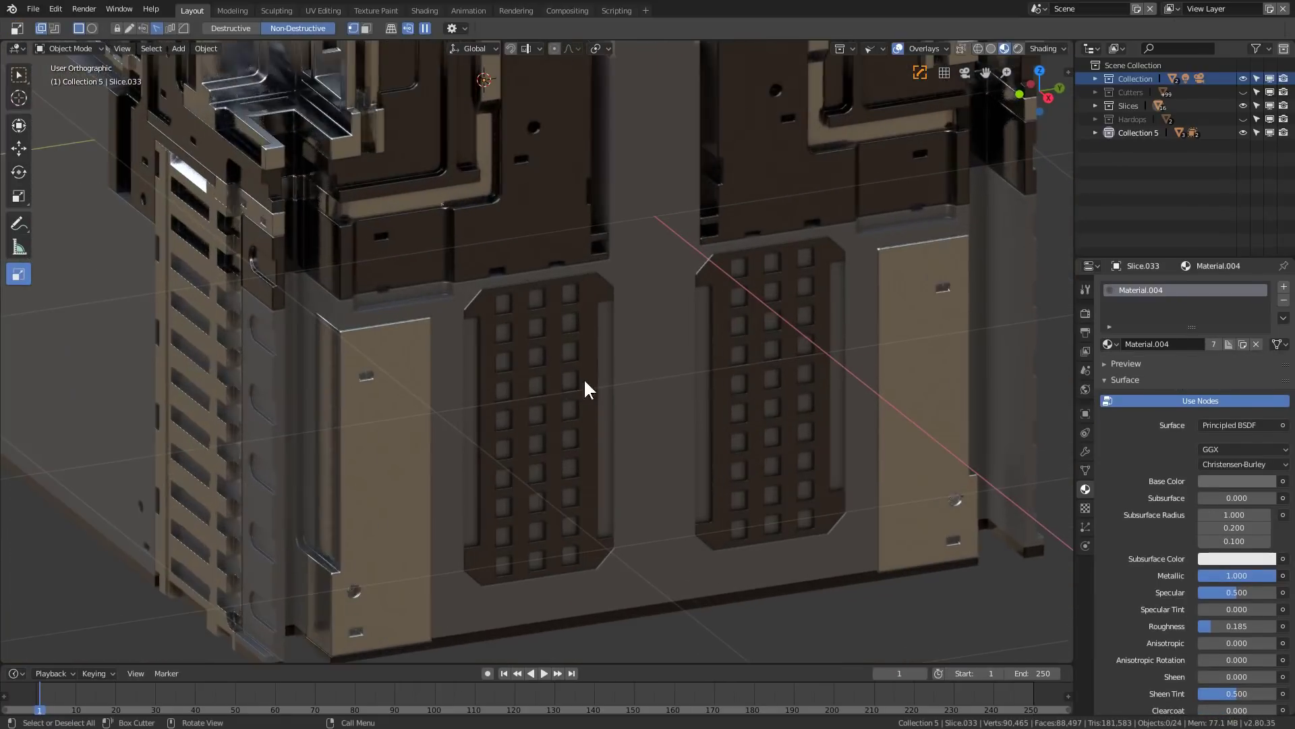
# Step: Cut a deep rectangular pocket into the main cube behind the perforated area of the front panels
pyautogui.click(624, 357)
pyautogui.scroll(2, 638, 358)
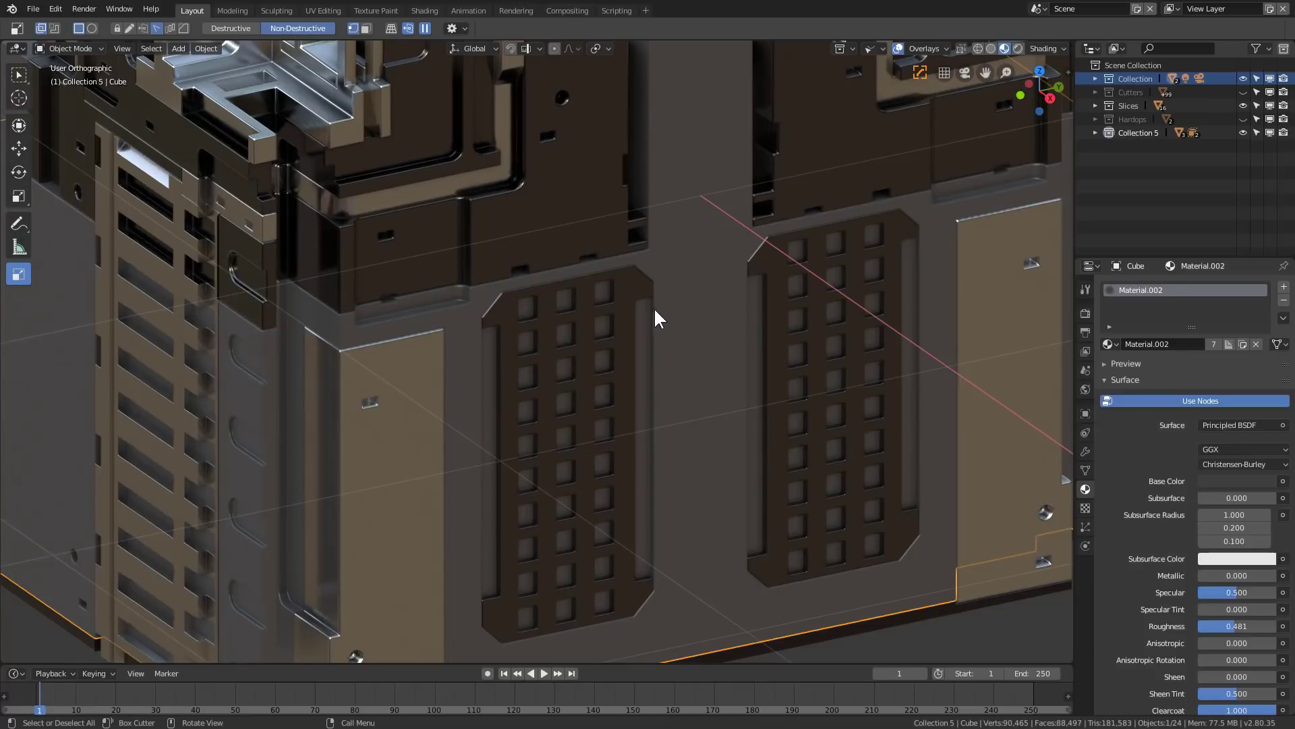
pyautogui.moveTo(654, 311)
pyautogui.mouseDown()
pyautogui.moveTo(637, 417)
pyautogui.moveTo(576, 506)
pyautogui.moveTo(493, 566)
pyautogui.moveTo(476, 596)
pyautogui.mouseUp()
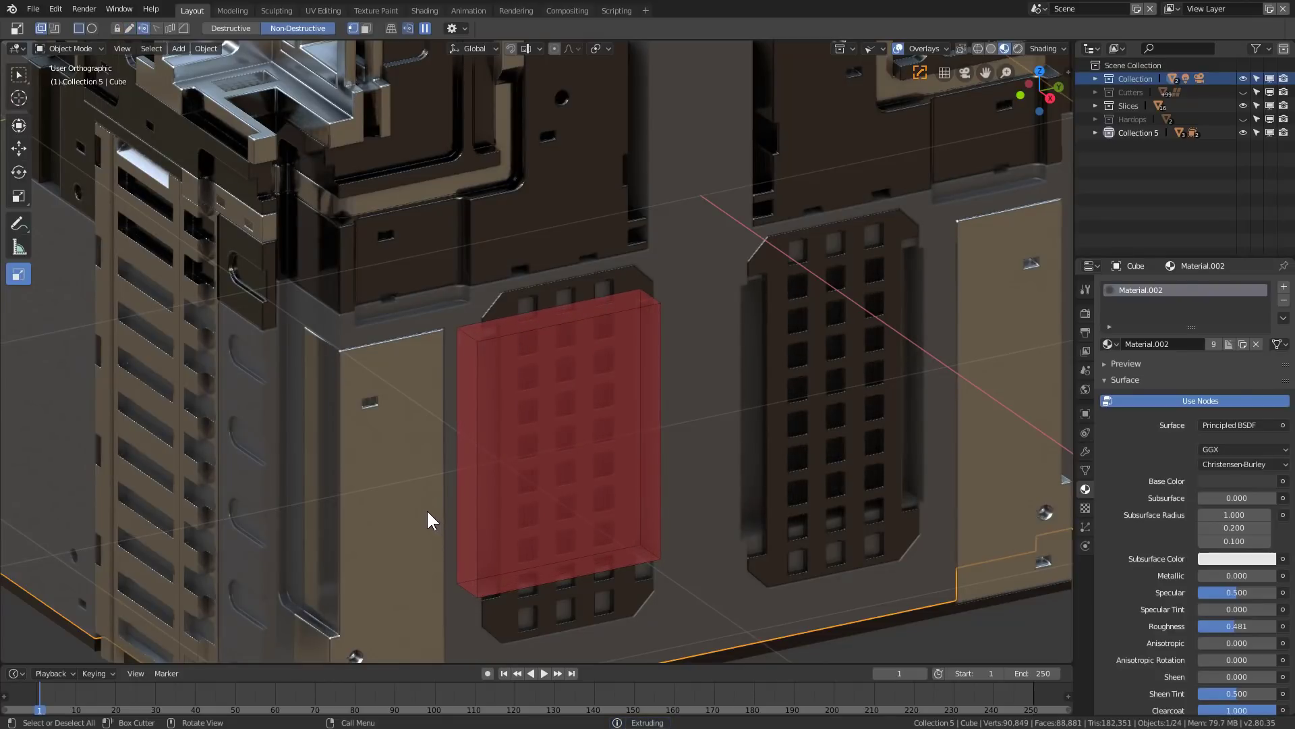
pyautogui.click(468, 503)
pyautogui.moveTo(468, 503); pyautogui.dragTo(559, 266, button='middle')
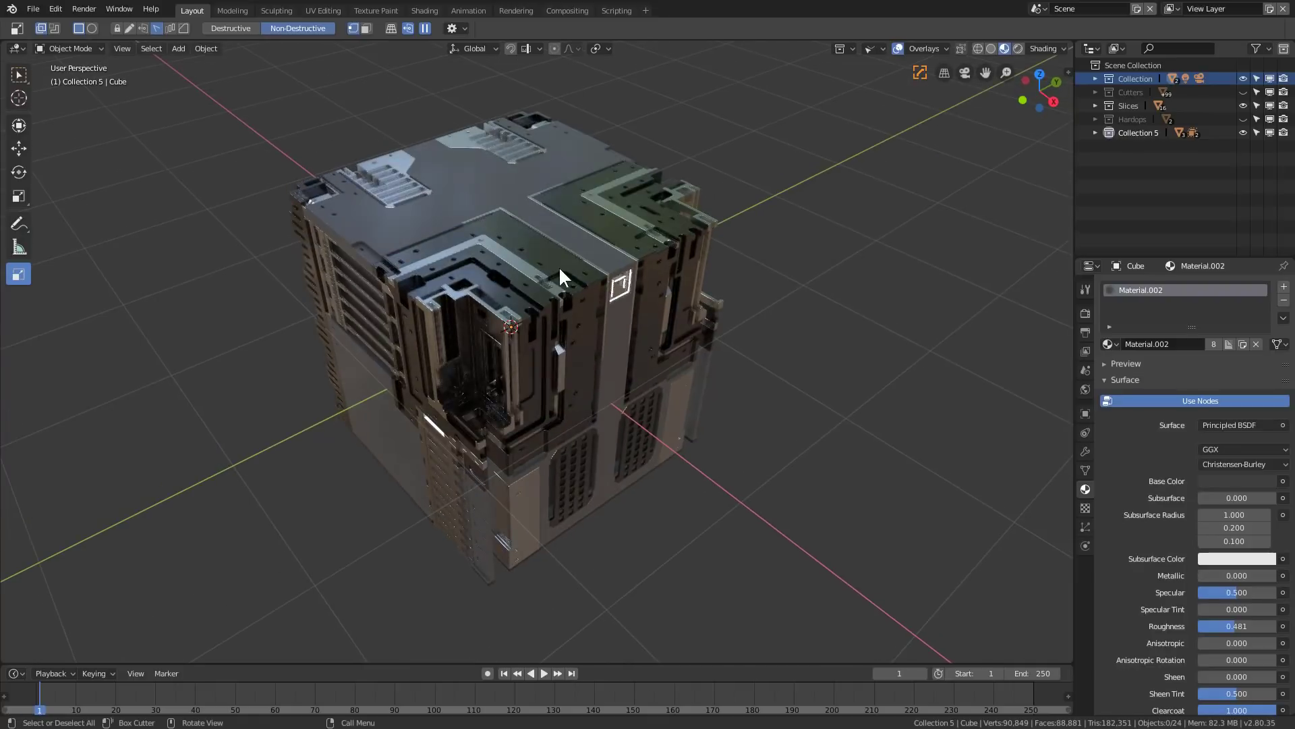
# Step: Slice a large rectangular panel out of the main cube's plain lower face, below the horizontal slats
pyautogui.click(467, 202)
pyautogui.moveTo(468, 201); pyautogui.dragTo(370, 433, button='middle')
pyautogui.hotkey('alt', 'a')
pyautogui.click(397, 425)
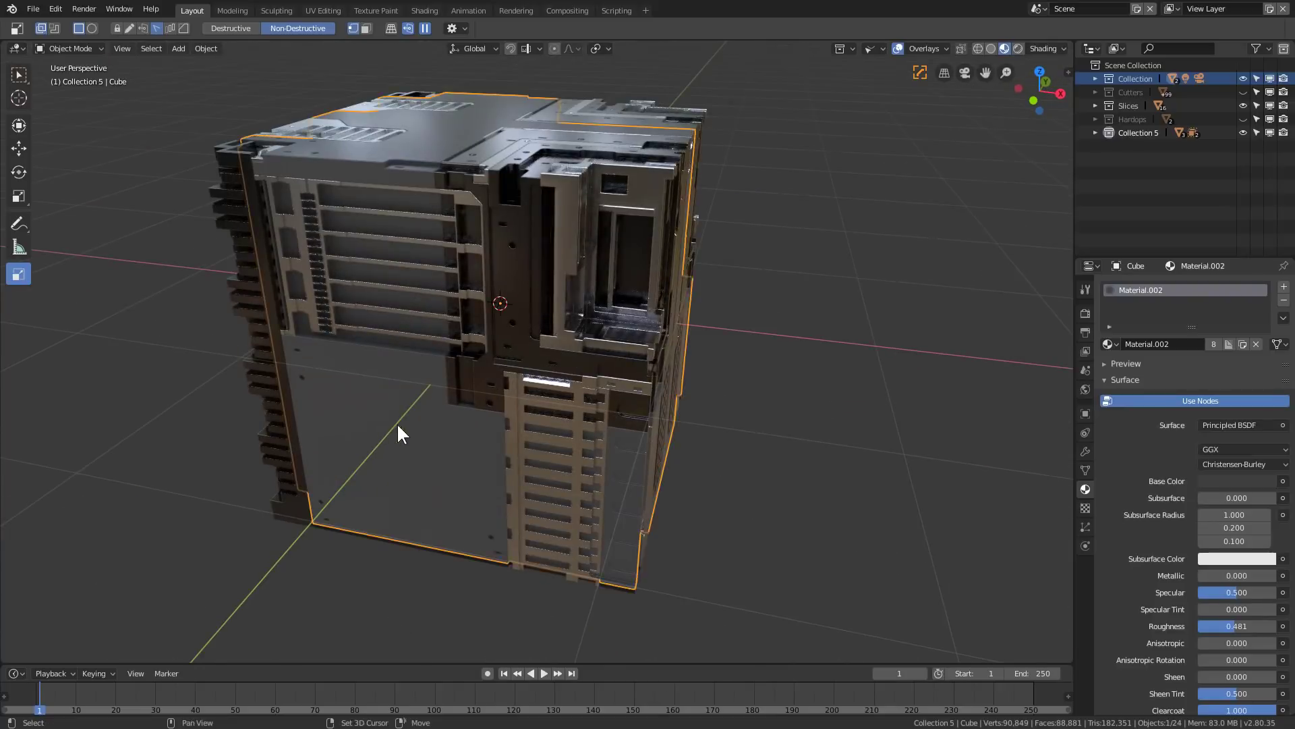
pyautogui.scroll(5, 543, 356)
pyautogui.moveTo(548, 327)
pyautogui.mouseDown()
pyautogui.moveTo(414, 535)
pyautogui.moveTo(338, 593)
pyautogui.moveTo(309, 592)
pyautogui.mouseUp()
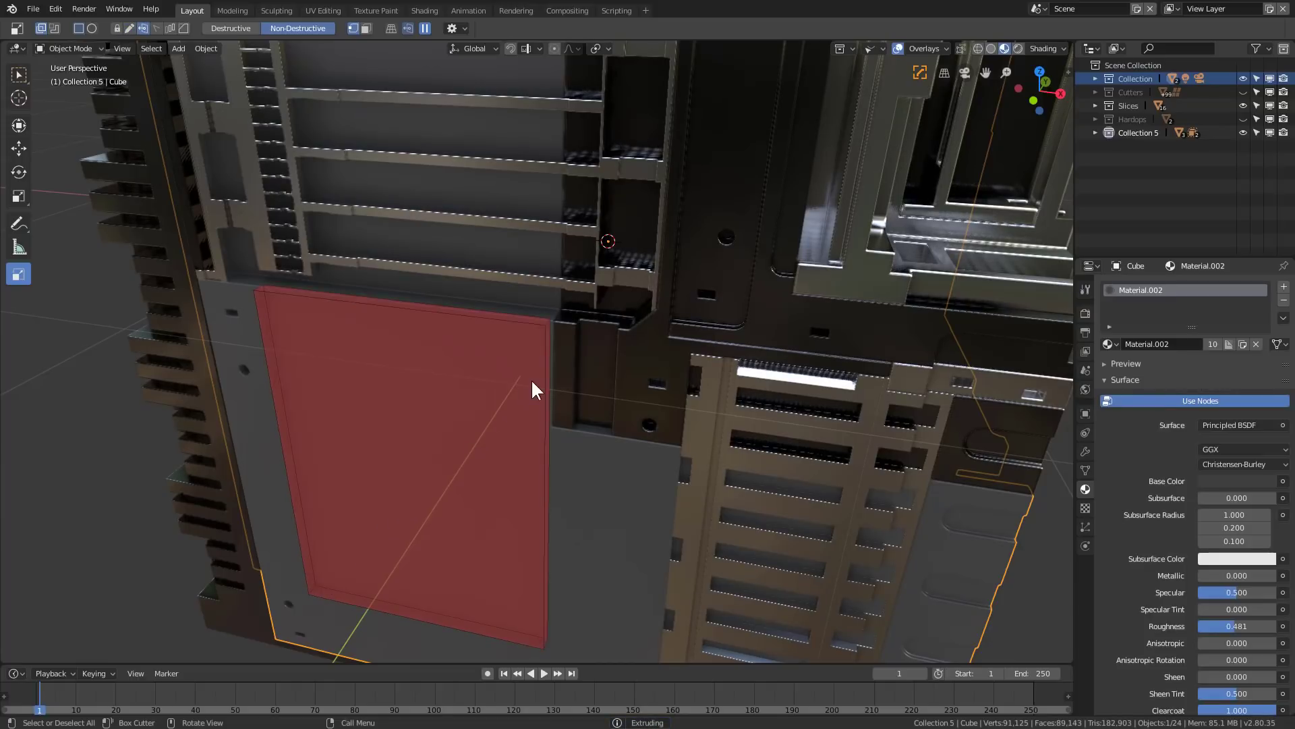
pyautogui.click(516, 419)
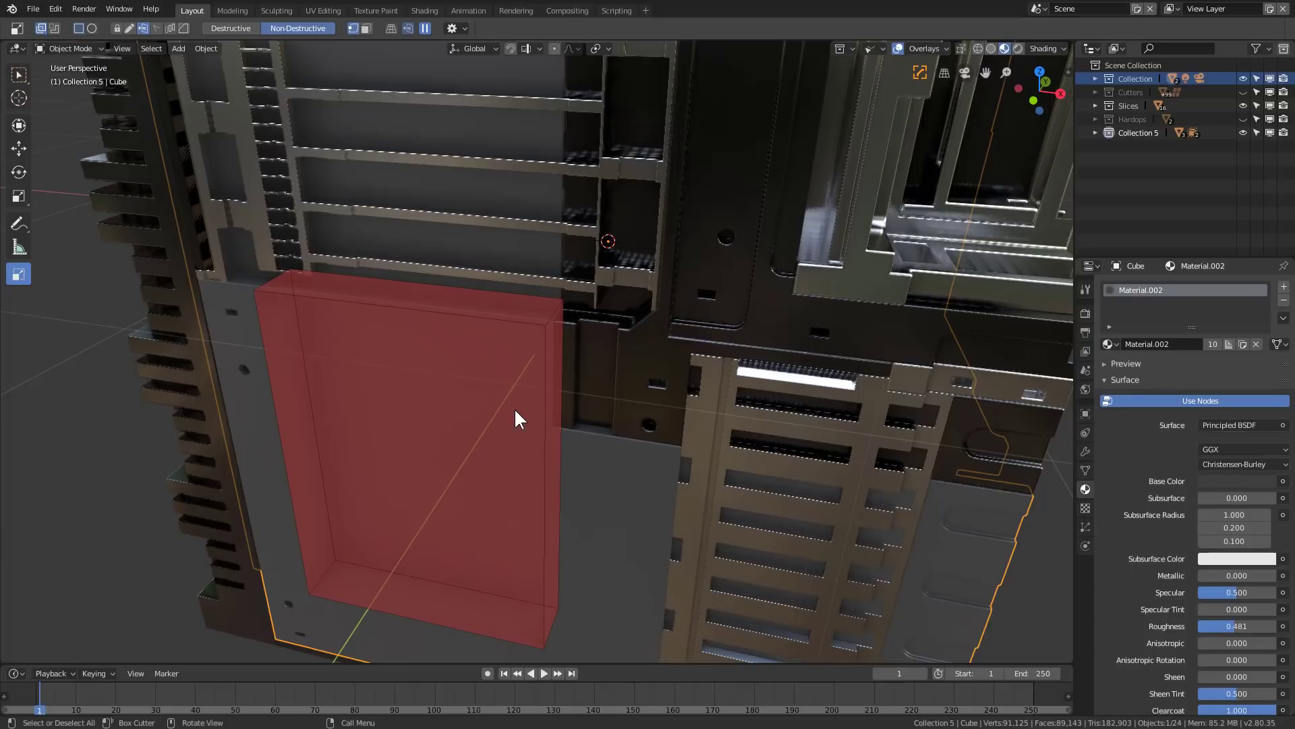
pyautogui.click(495, 414)
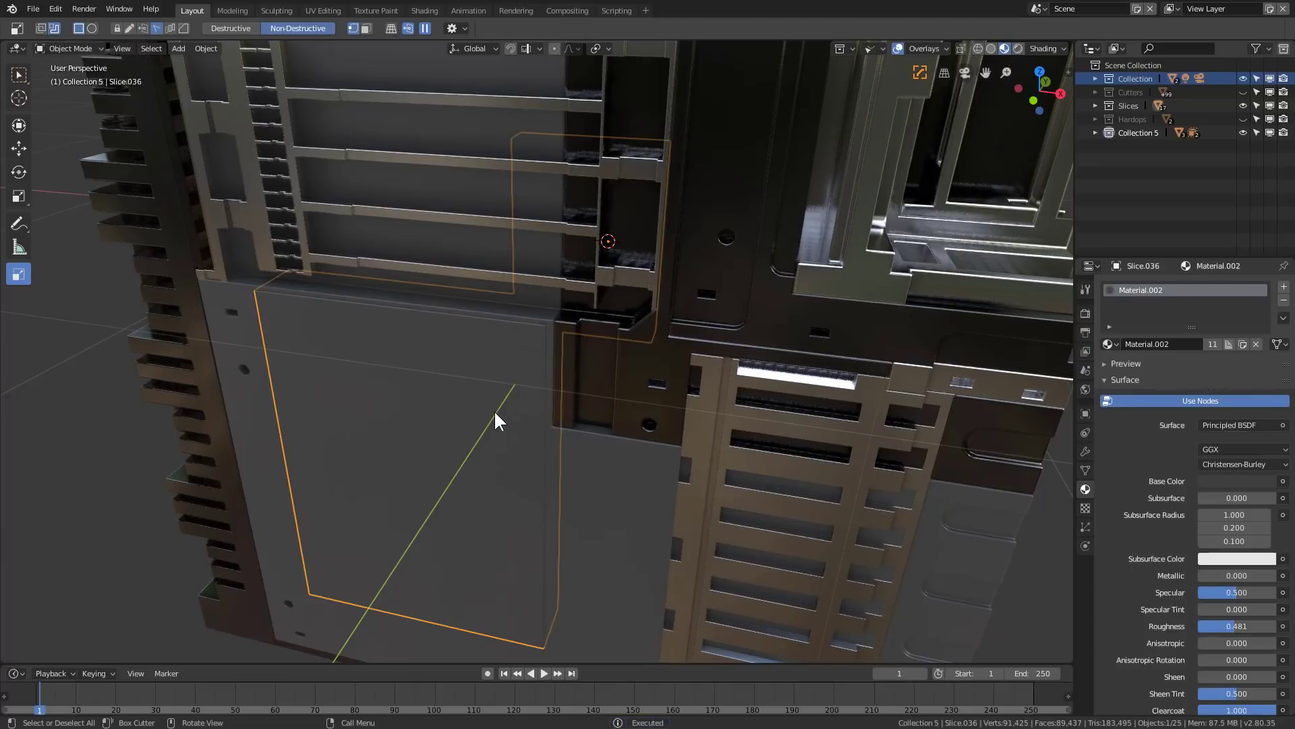
# Step: Apply the Boolean modifier on the newly sliced panel
pyautogui.hotkey('ctrl', '`')
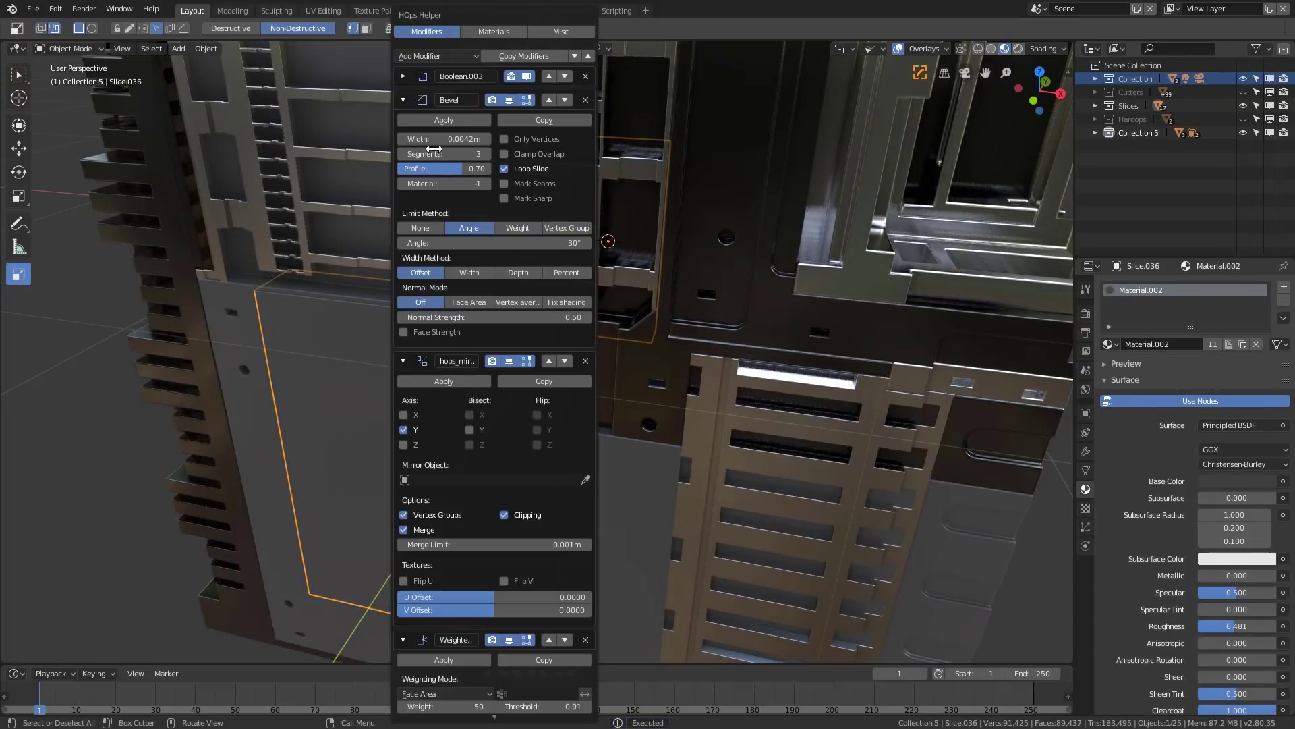
pyautogui.click(404, 75)
pyautogui.click(429, 96)
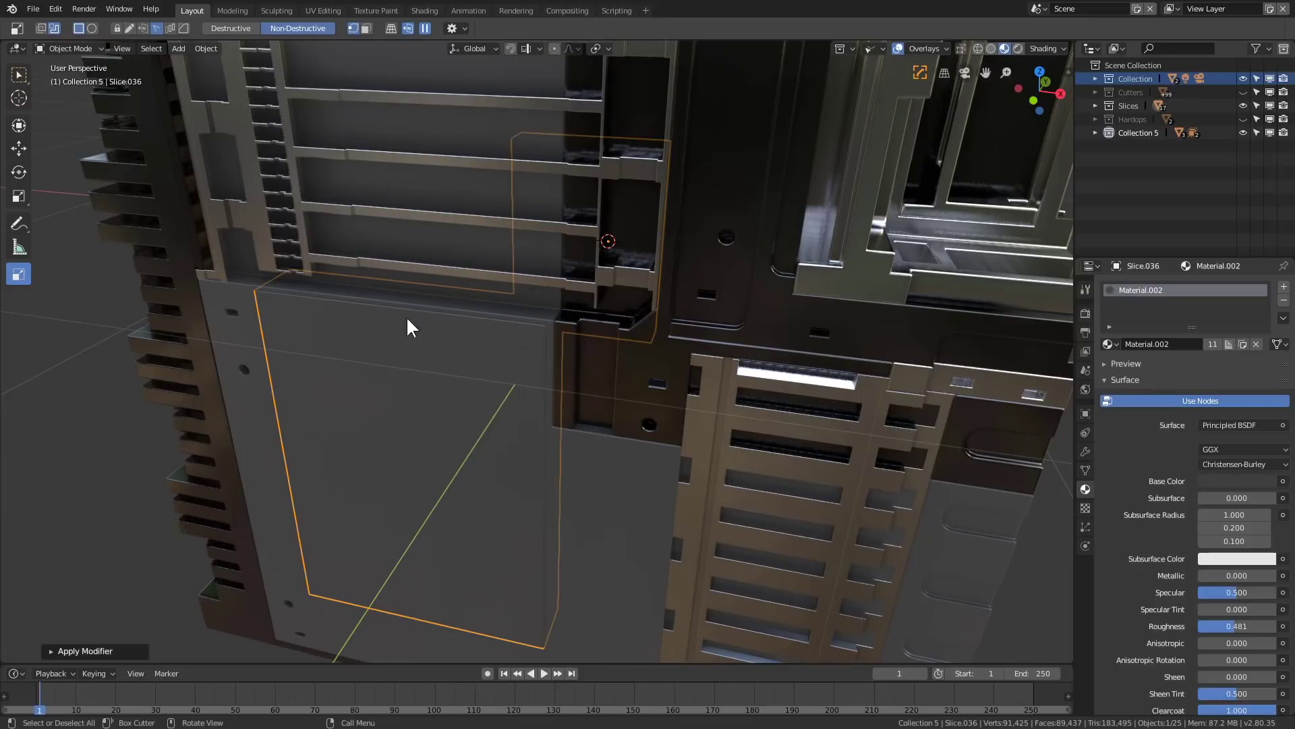
# Step: Isolate the sliced panel and thin it by moving its inner face outward along the global Y axis, then return to the full scene
pyautogui.press('KP_Divide')
pyautogui.press('Tab')
pyautogui.moveTo(405, 367); pyautogui.dragTo(558, 402, button='middle')
pyautogui.hotkey('alt', 'a')
pyautogui.click(553, 402)
pyautogui.press('g')
pyautogui.press('y')
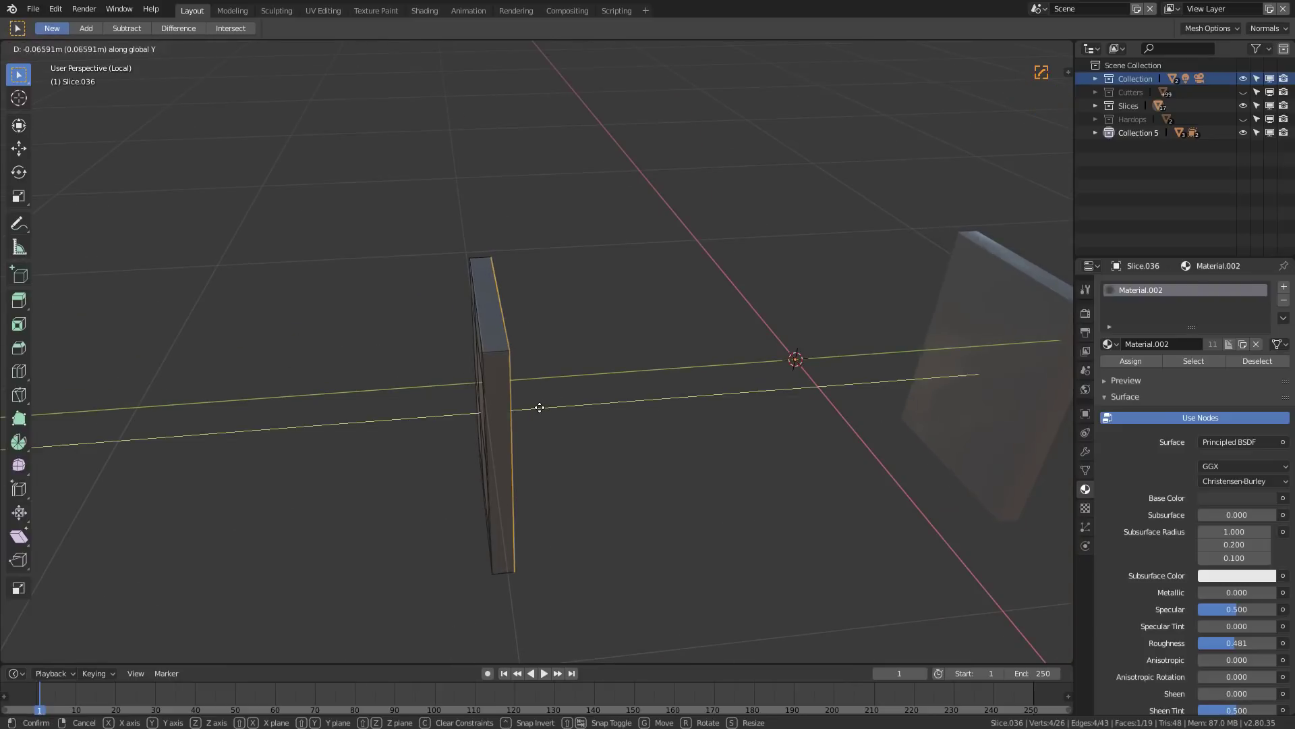
pyautogui.click(530, 405)
pyautogui.press('Tab')
pyautogui.moveTo(458, 419); pyautogui.dragTo(578, 406, button='middle')
pyautogui.press('KP_Divide')
# Step: Link Material.004 from the adjacent dark metal slice to the new panel
pyautogui.keyDown('shift'); pyautogui.click(578, 406); pyautogui.keyUp('shift')
pyautogui.hotkey('ctrl', 'l')
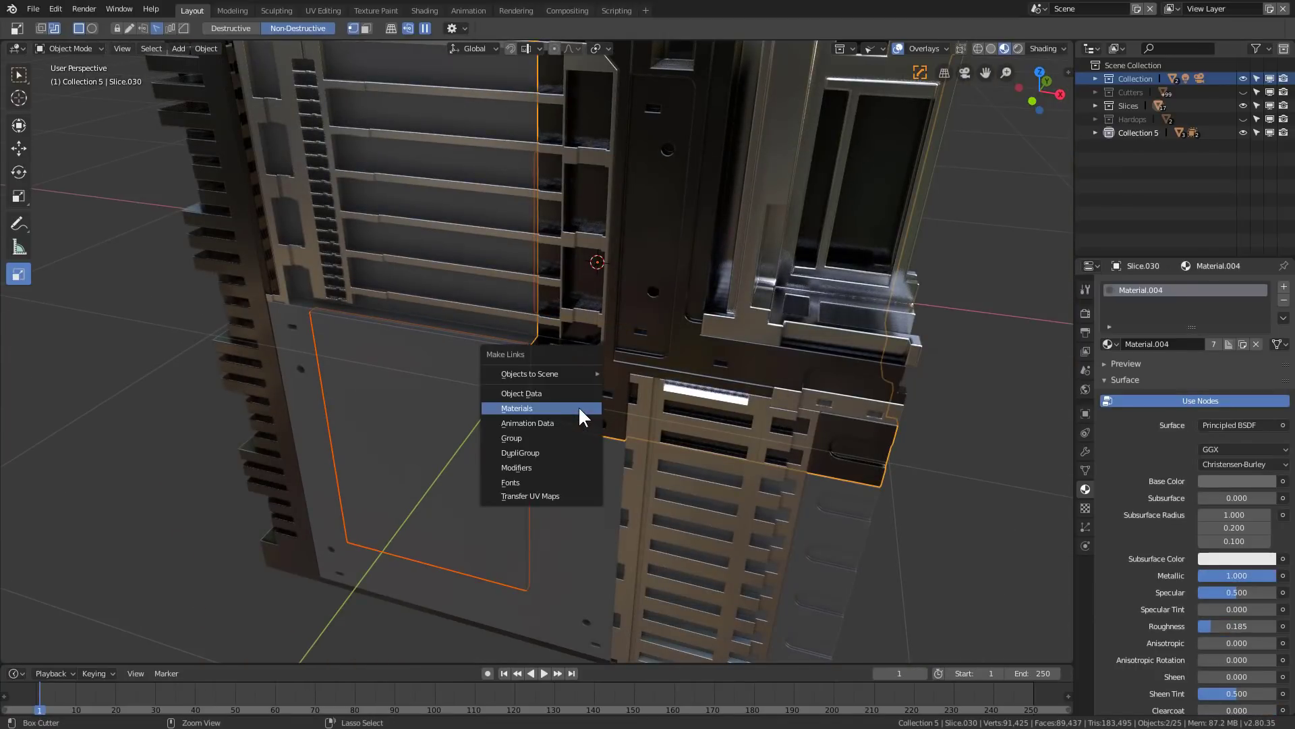
pyautogui.click(578, 408)
# Step: Cut wide, shallow rectangular notches into the lower and upper edges of the dark panel in an orthographic view
pyautogui.click(406, 443)
pyautogui.press('KP_Decimal')
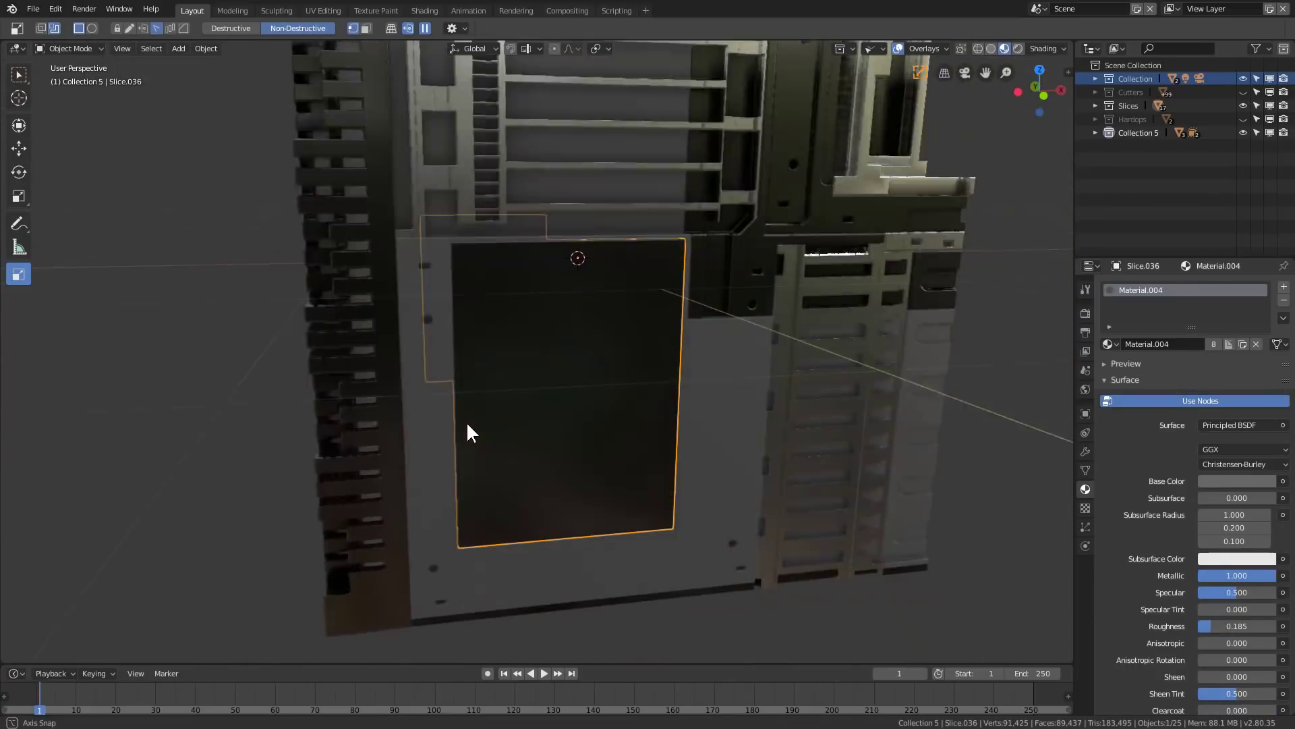
pyautogui.press('KP_1')
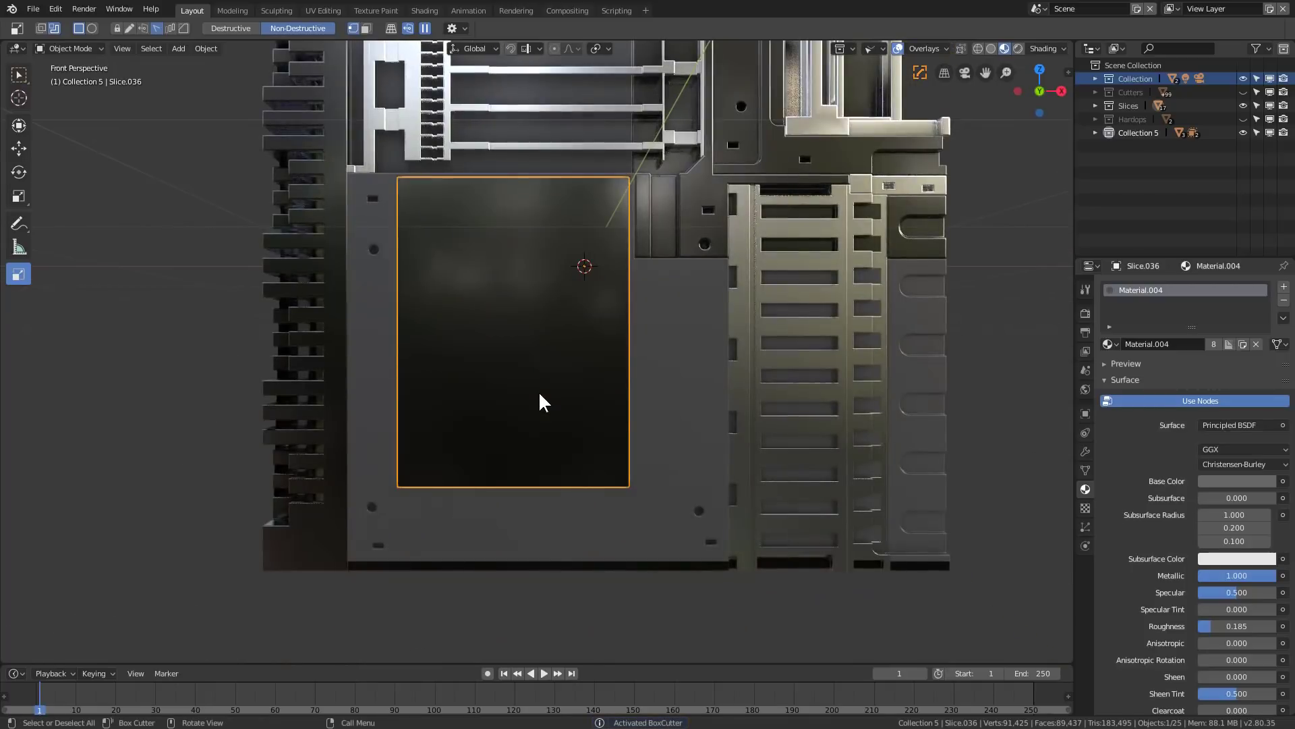
pyautogui.press('KP_5')
pyautogui.press('KP_2')
pyautogui.press('KP_2')
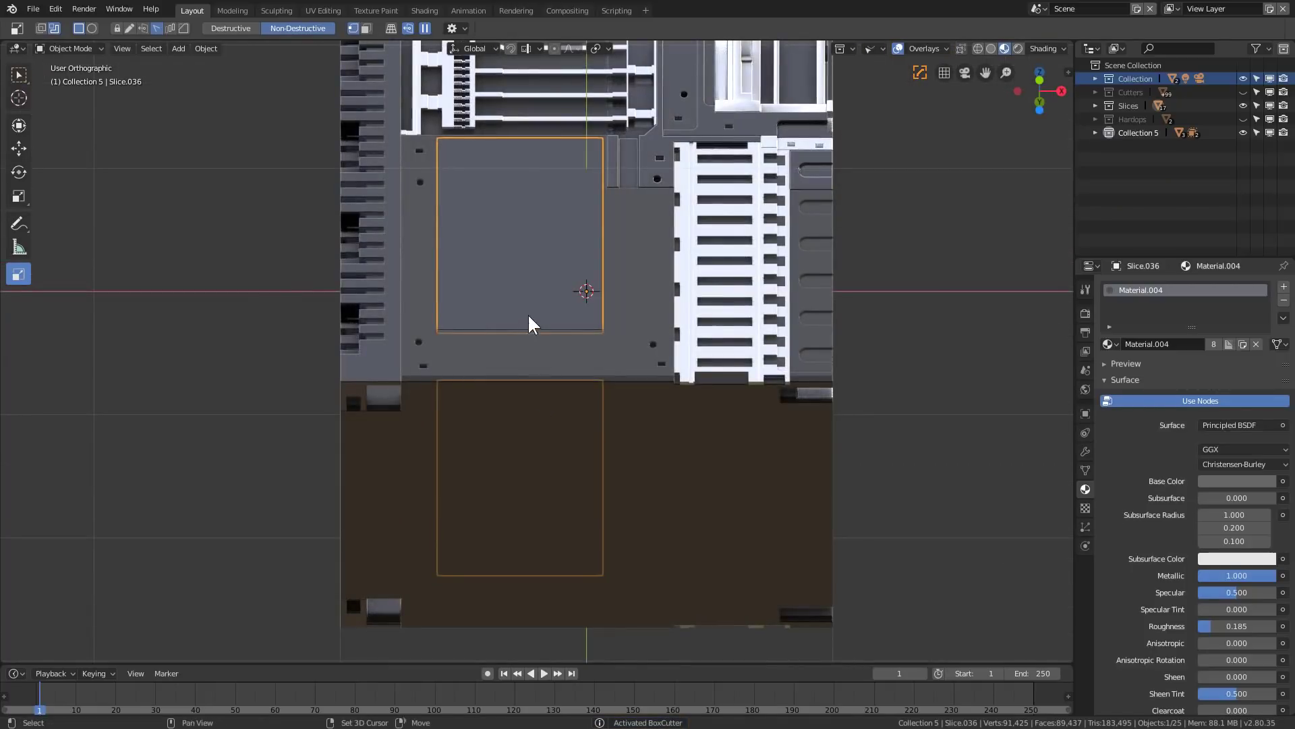
pyautogui.scroll(3, 529, 315)
pyautogui.moveTo(404, 351)
pyautogui.mouseDown()
pyautogui.moveTo(440, 387)
pyautogui.moveTo(660, 446)
pyautogui.mouseUp()
pyautogui.press('x')
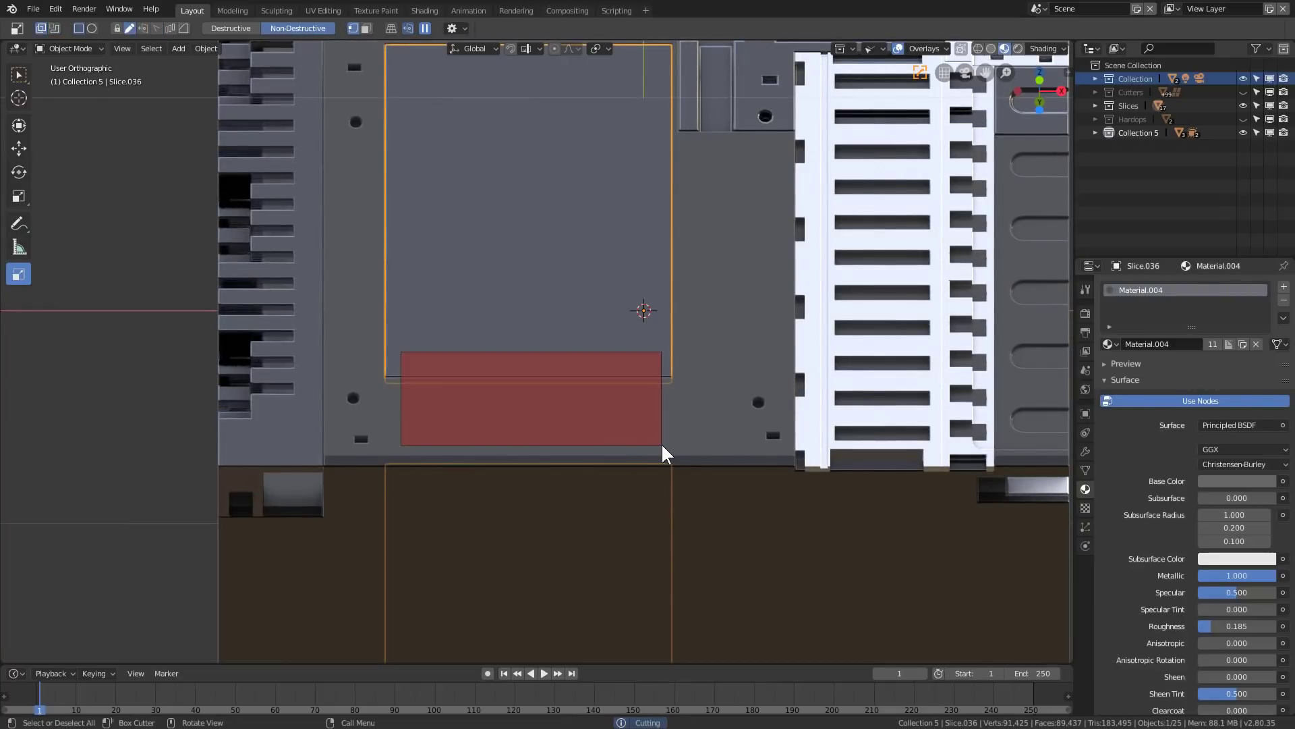
pyautogui.press('e')
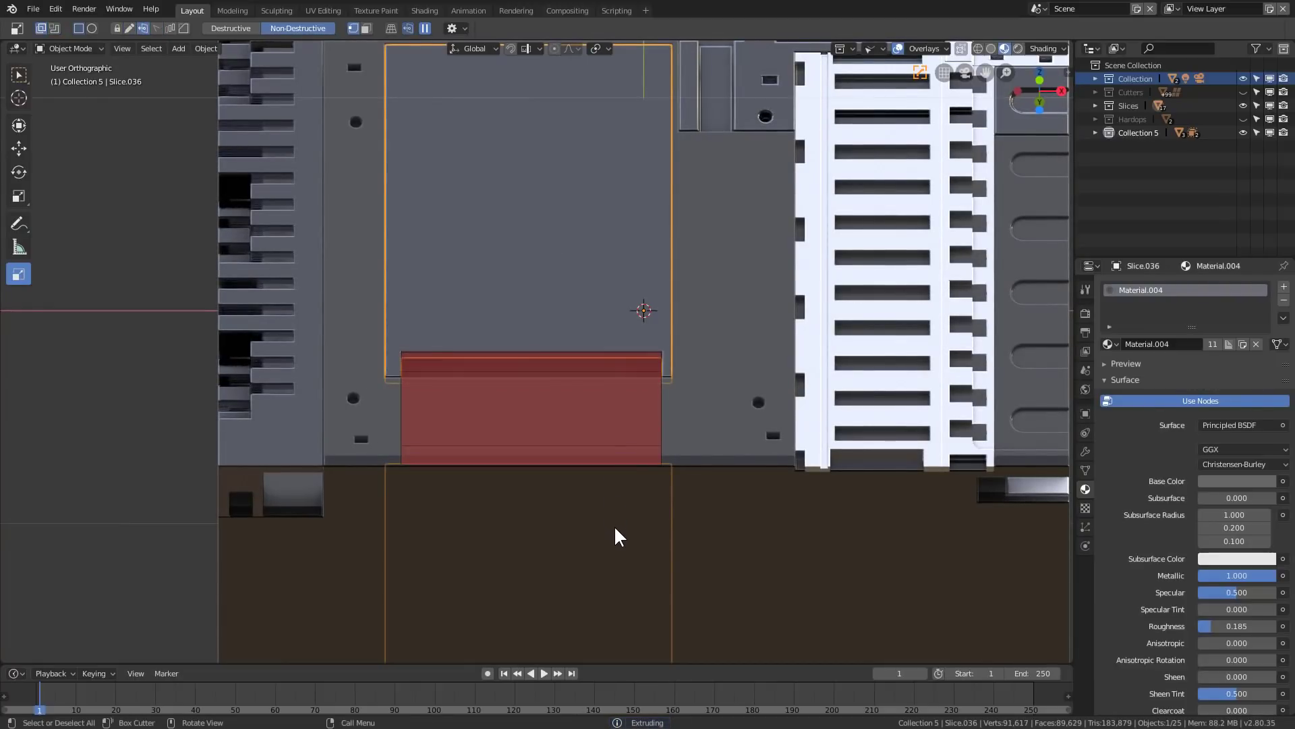
pyautogui.click(613, 516)
pyautogui.press('KP_Decimal')
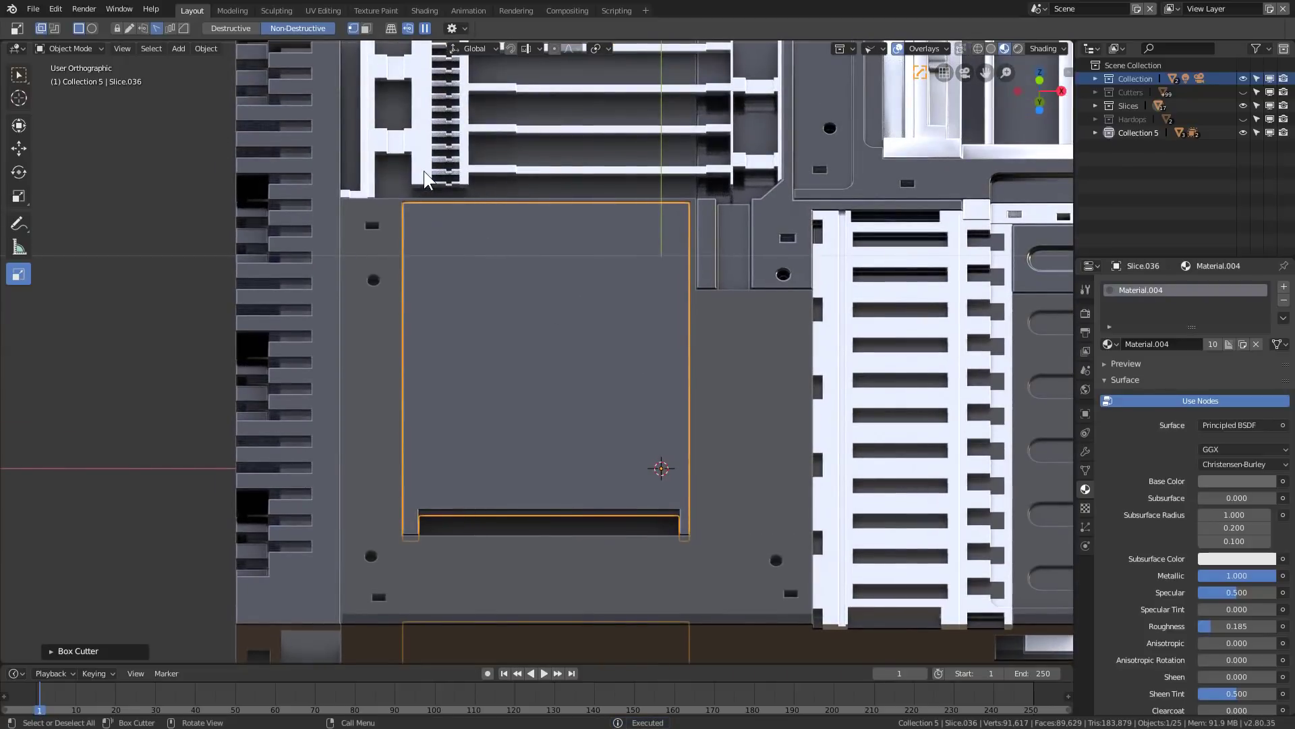
pyautogui.moveTo(420, 168)
pyautogui.mouseDown()
pyautogui.moveTo(439, 215)
pyautogui.moveTo(607, 263)
pyautogui.moveTo(673, 232)
pyautogui.mouseUp()
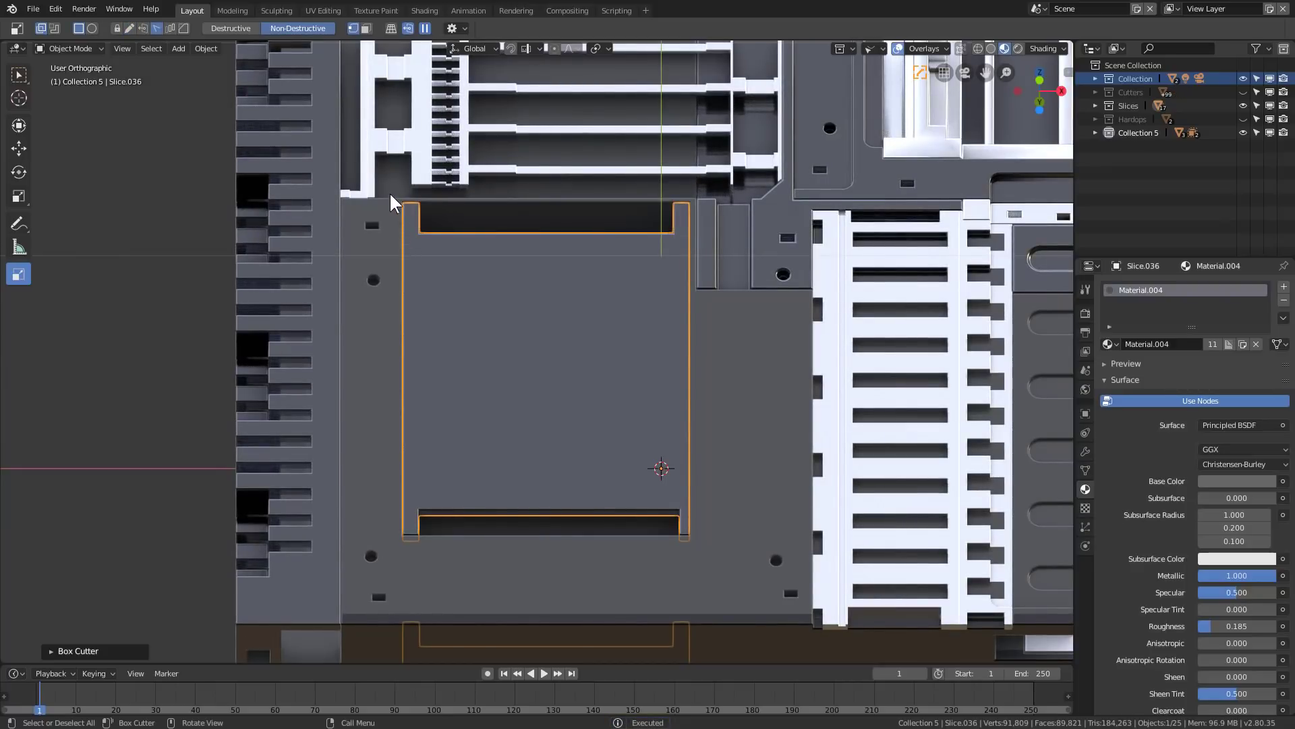
# Step: Try to cut a narrow notch down the panel's left edge and inspect its upper corner
pyautogui.moveTo(396, 211)
pyautogui.mouseDown()
pyautogui.moveTo(412, 352)
pyautogui.moveTo(394, 463)
pyautogui.moveTo(411, 522)
pyautogui.mouseUp()
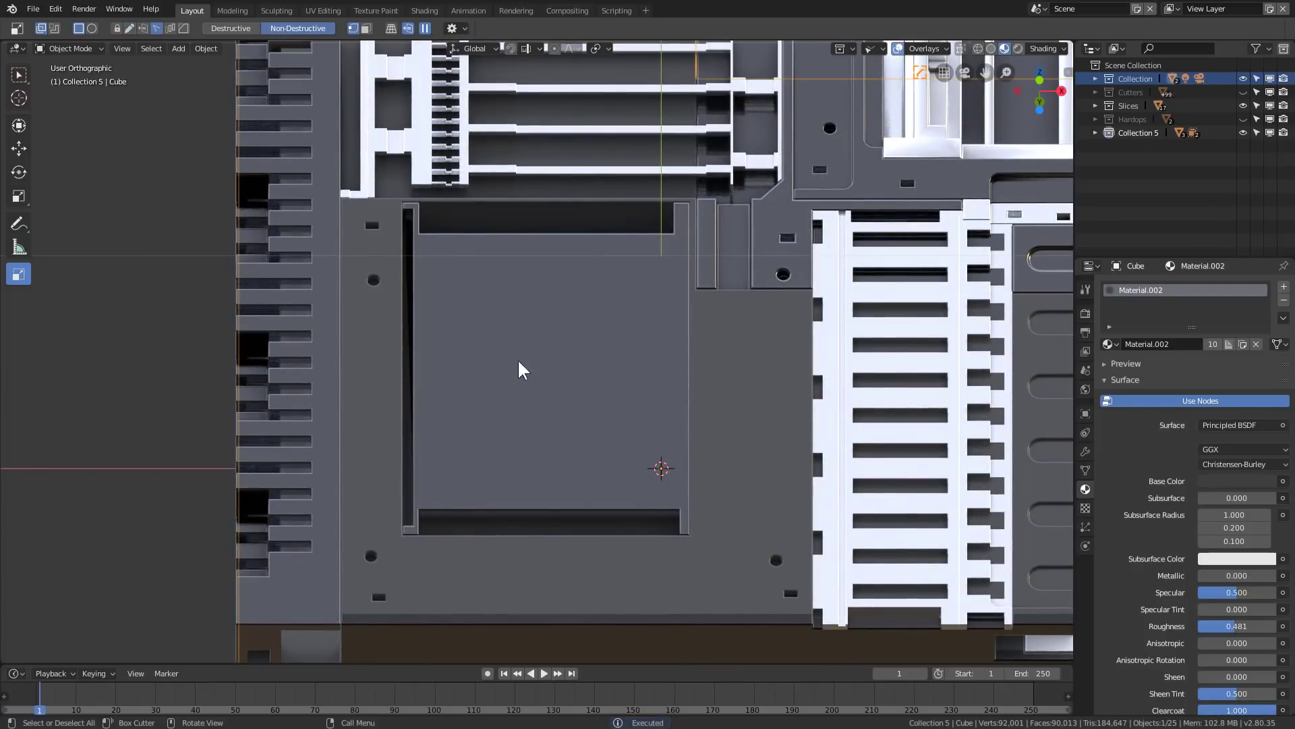
pyautogui.click(538, 354)
pyautogui.moveTo(421, 241); pyautogui.dragTo(434, 280)
pyautogui.press('Escape')
pyautogui.moveTo(384, 261); pyautogui.dragTo(493, 326, button='middle')
pyautogui.scroll(3, 472, 307)
pyautogui.scroll(-2, 405, 246)
pyautogui.click(426, 253)
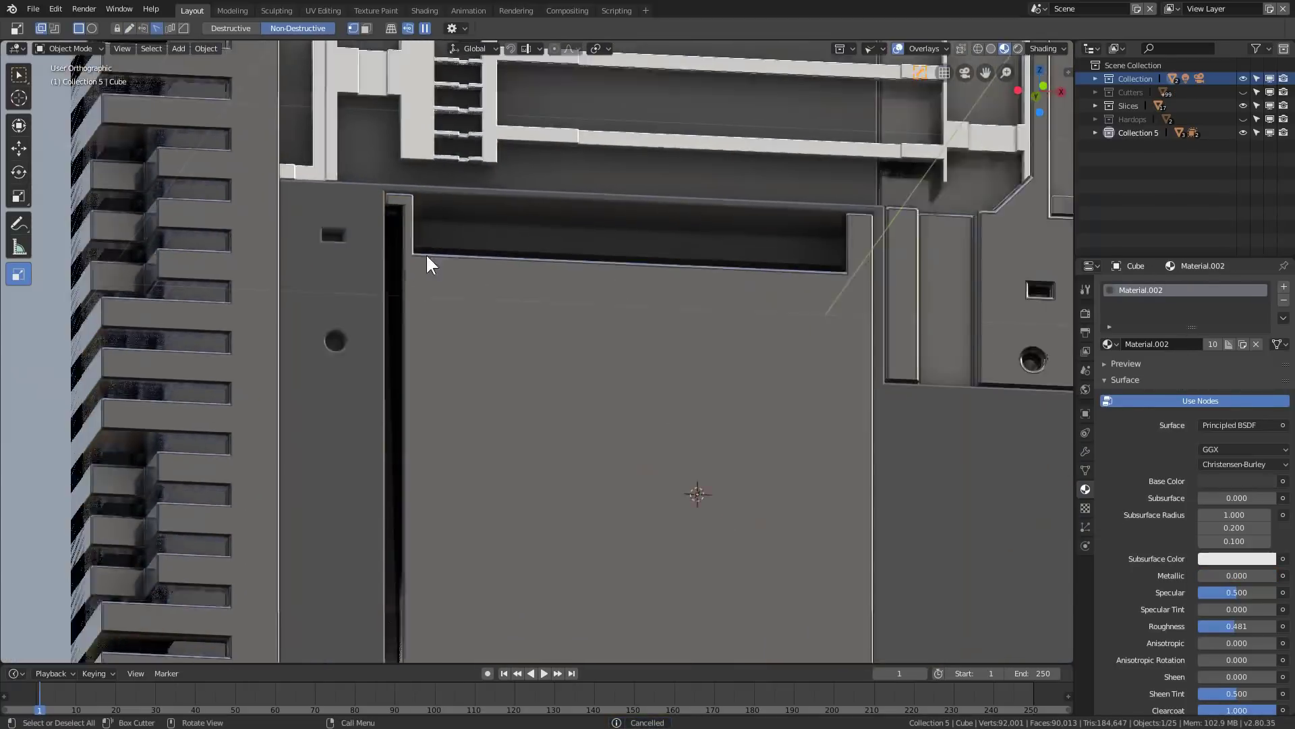
# Step: Cut a vertical array of thin horizontal slots through the panel between its upper and lower notches from the front orthographic view
pyautogui.click(459, 310)
pyautogui.scroll(-1, 460, 310)
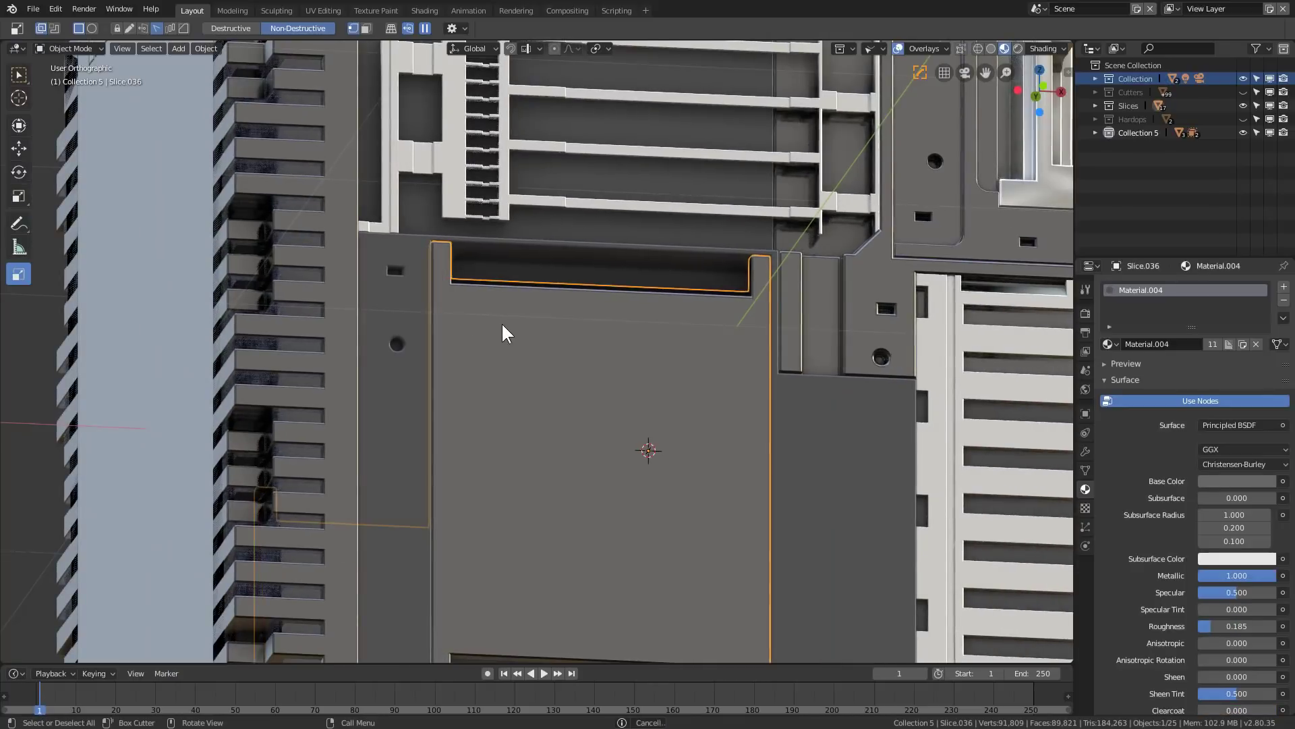
pyautogui.scroll(-1, 500, 322)
pyautogui.press('KP_1')
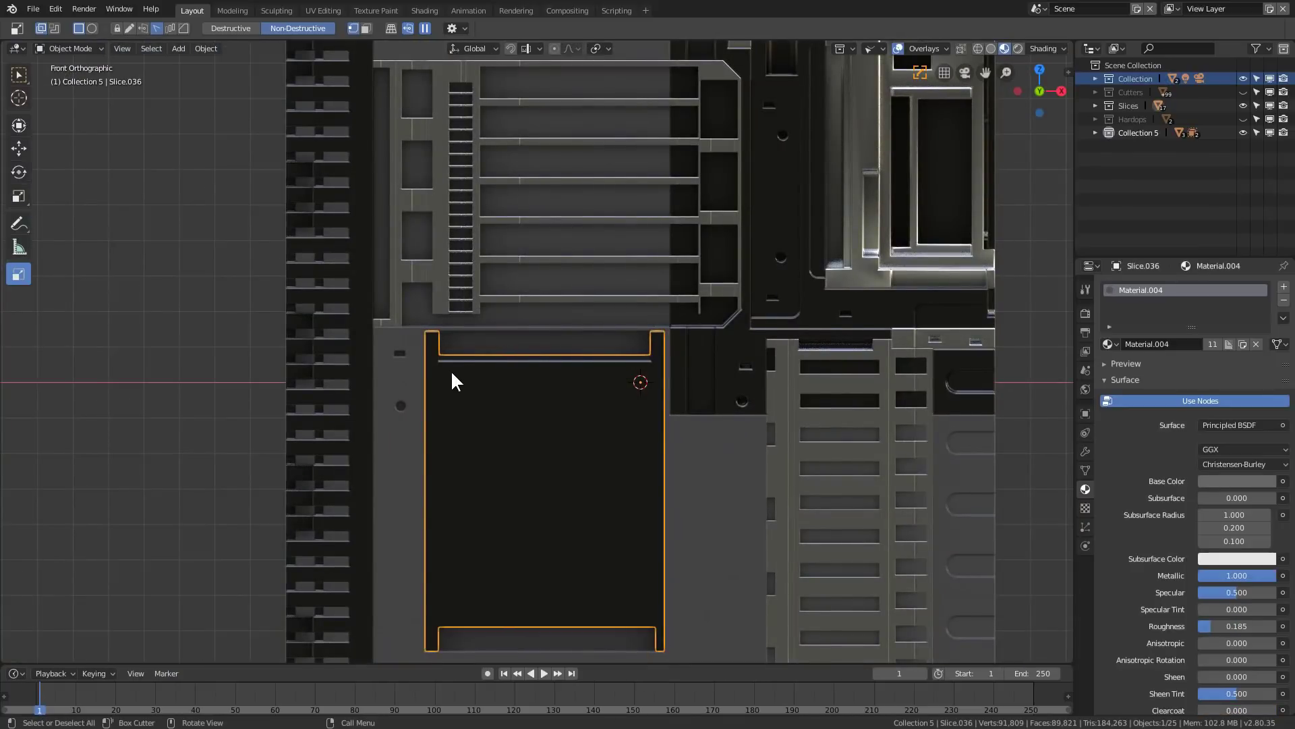
pyautogui.moveTo(444, 367); pyautogui.dragTo(645, 376)
pyautogui.moveTo(645, 377); pyautogui.dragTo(560, 431, button='middle')
pyautogui.press('v')
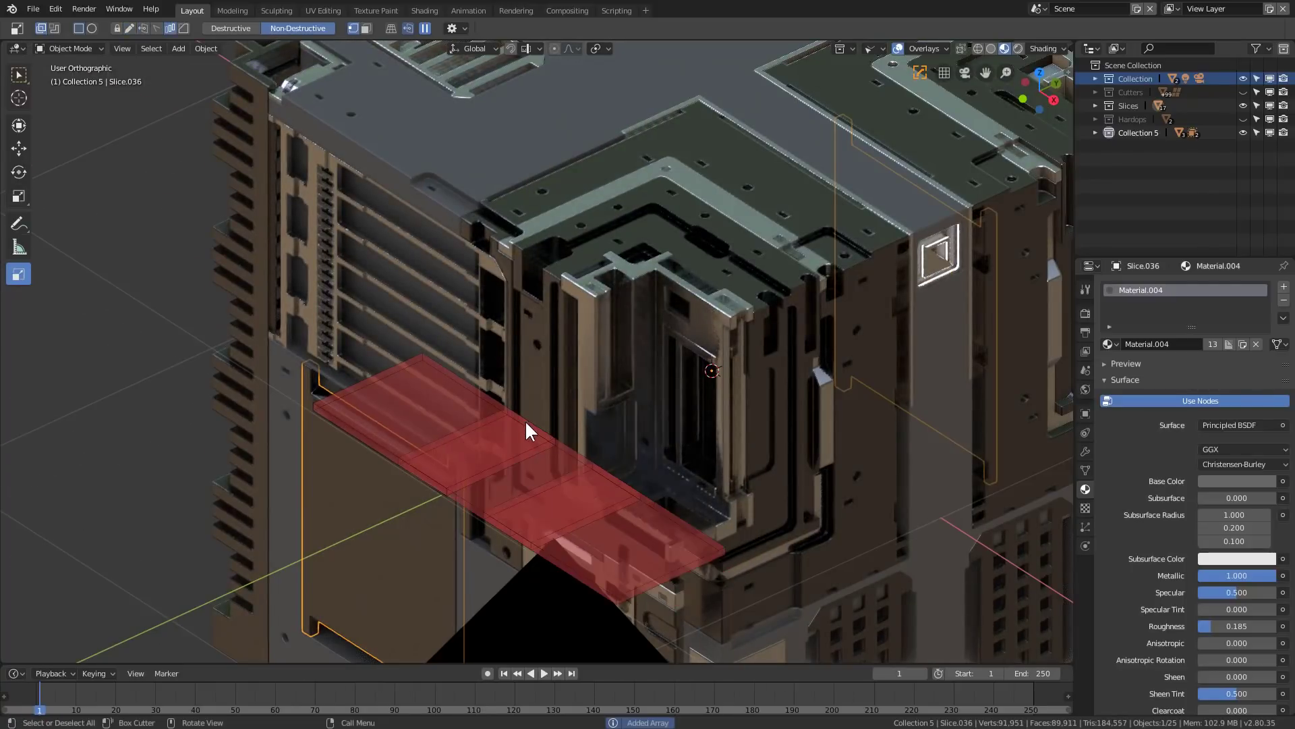
pyautogui.click(508, 417)
pyautogui.moveTo(508, 417); pyautogui.dragTo(365, 385)
pyautogui.scroll(8, 296, 363)
pyautogui.scroll(1, 348, 386)
pyautogui.scroll(3, 348, 379)
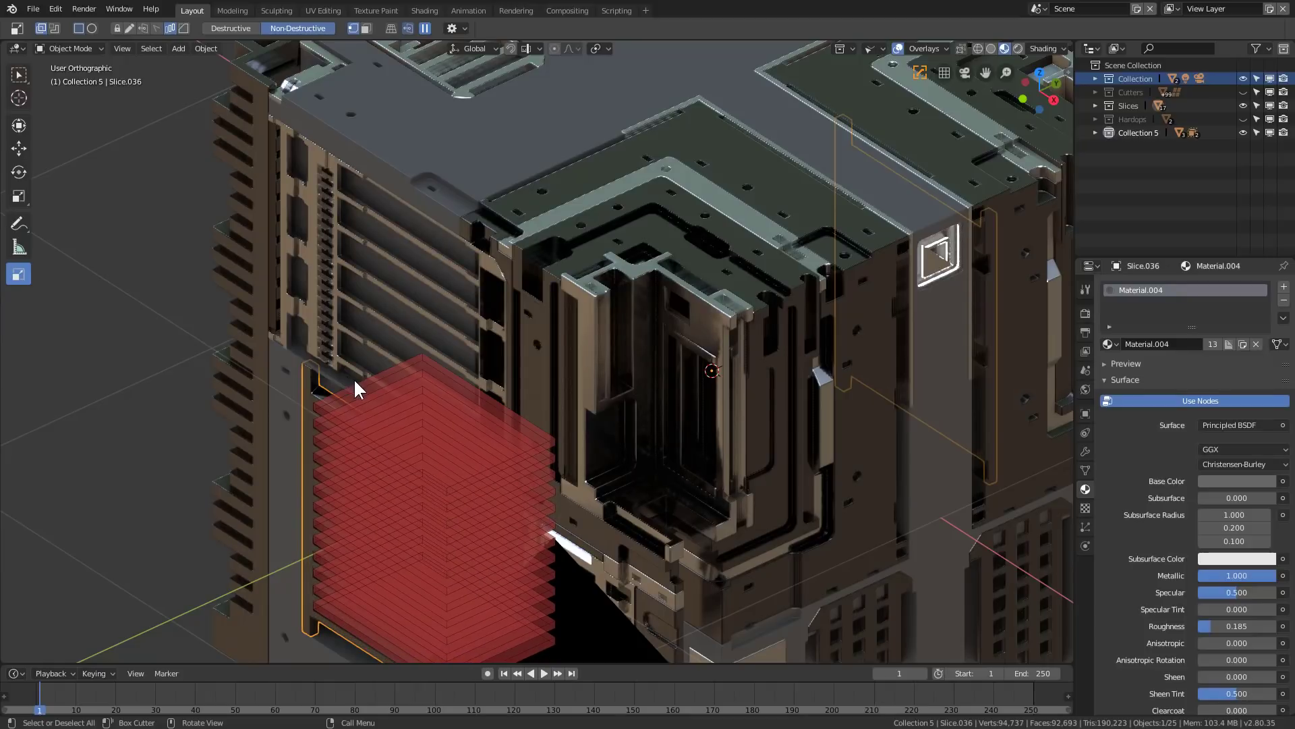
pyautogui.press('Tab')
pyautogui.click(381, 440)
pyautogui.moveTo(381, 440); pyautogui.dragTo(573, 241, button='middle')
pyautogui.press('Tab')
pyautogui.press('KP_Decimal')
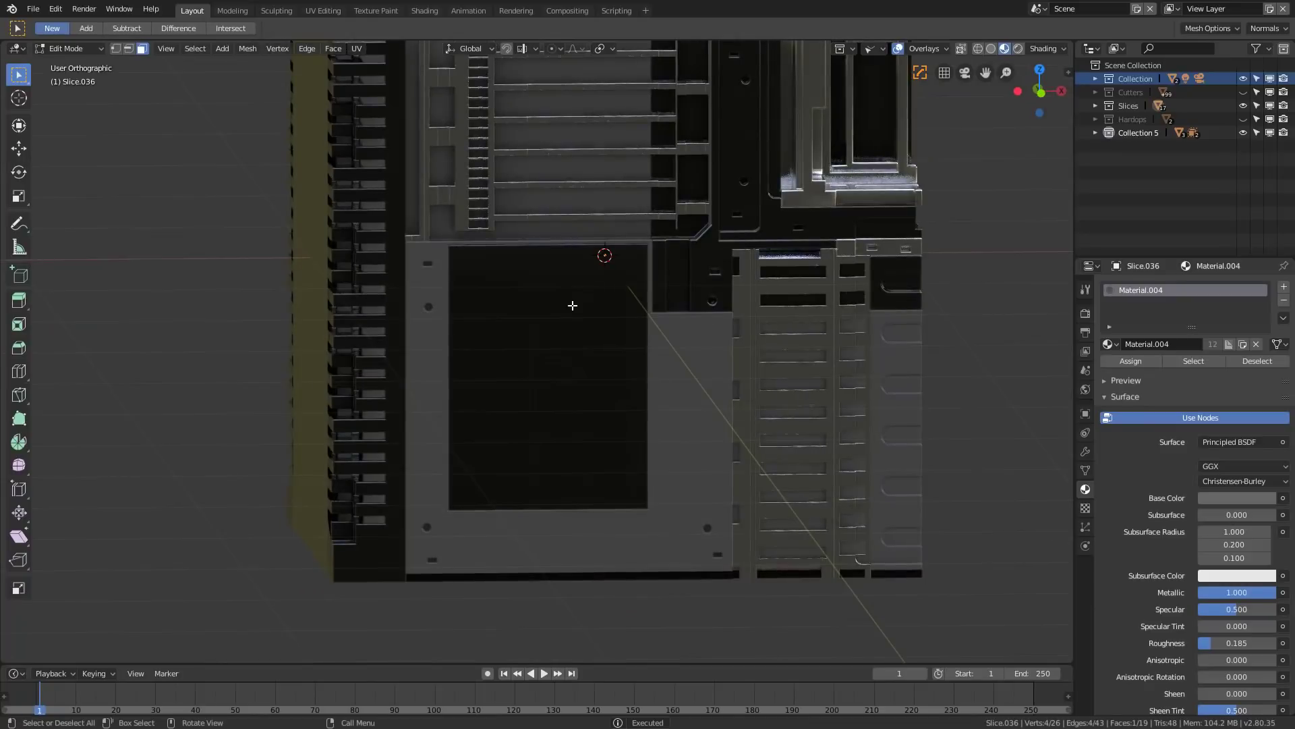
pyautogui.press('KP_1')
pyautogui.press('k')
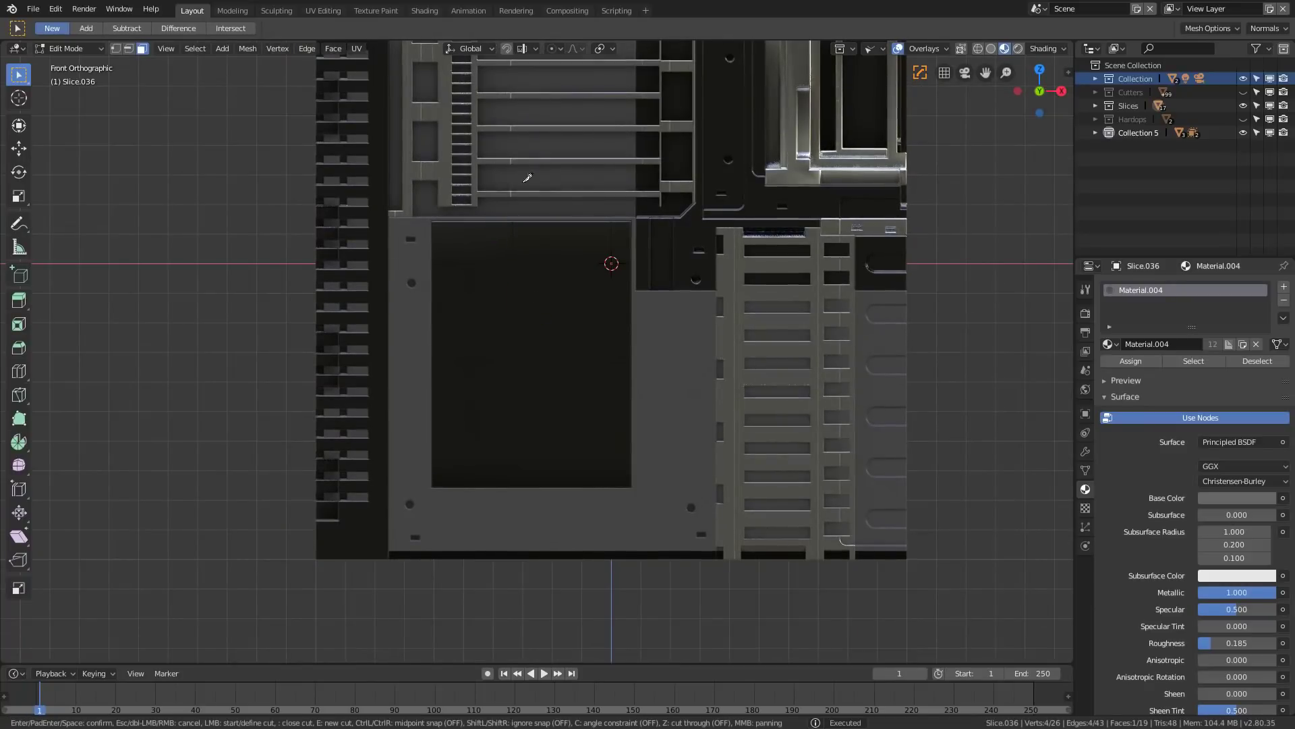
pyautogui.click(533, 220)
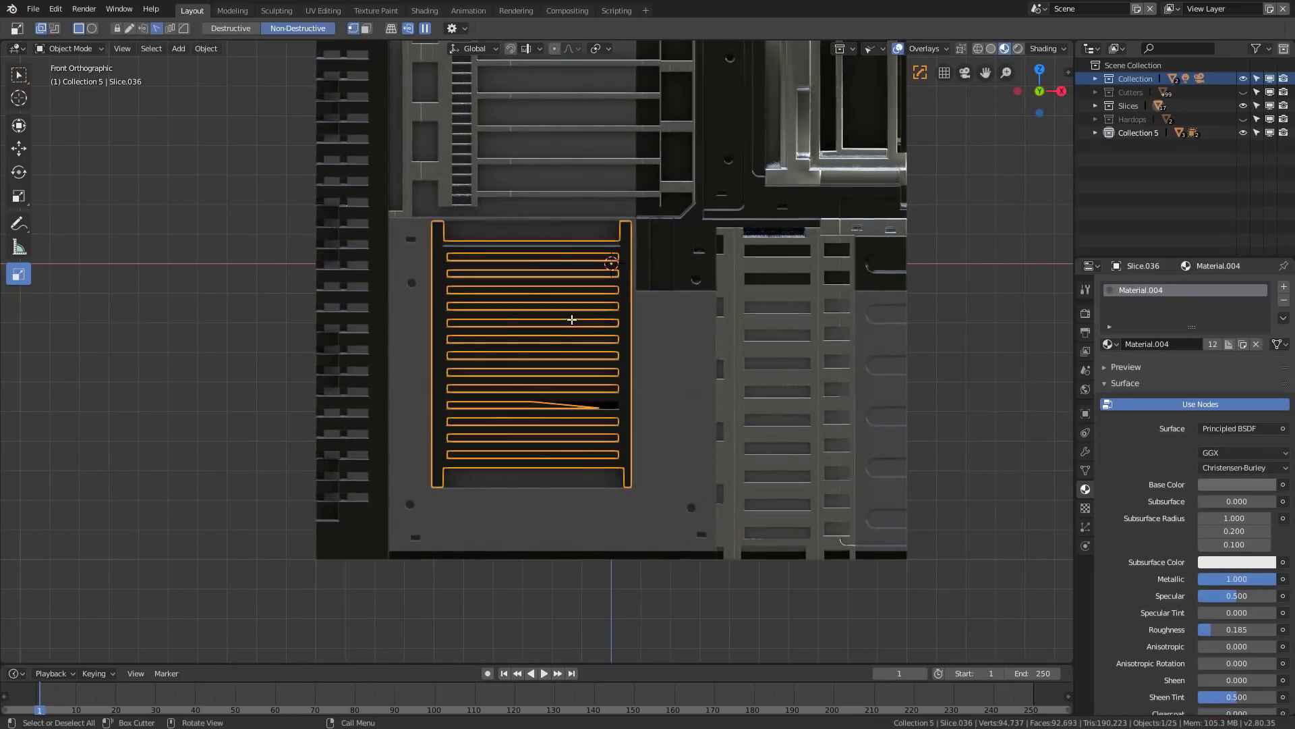
# Step: Run the Hard Ops Clean Mesh operation on the slotted panel
pyautogui.press('q')
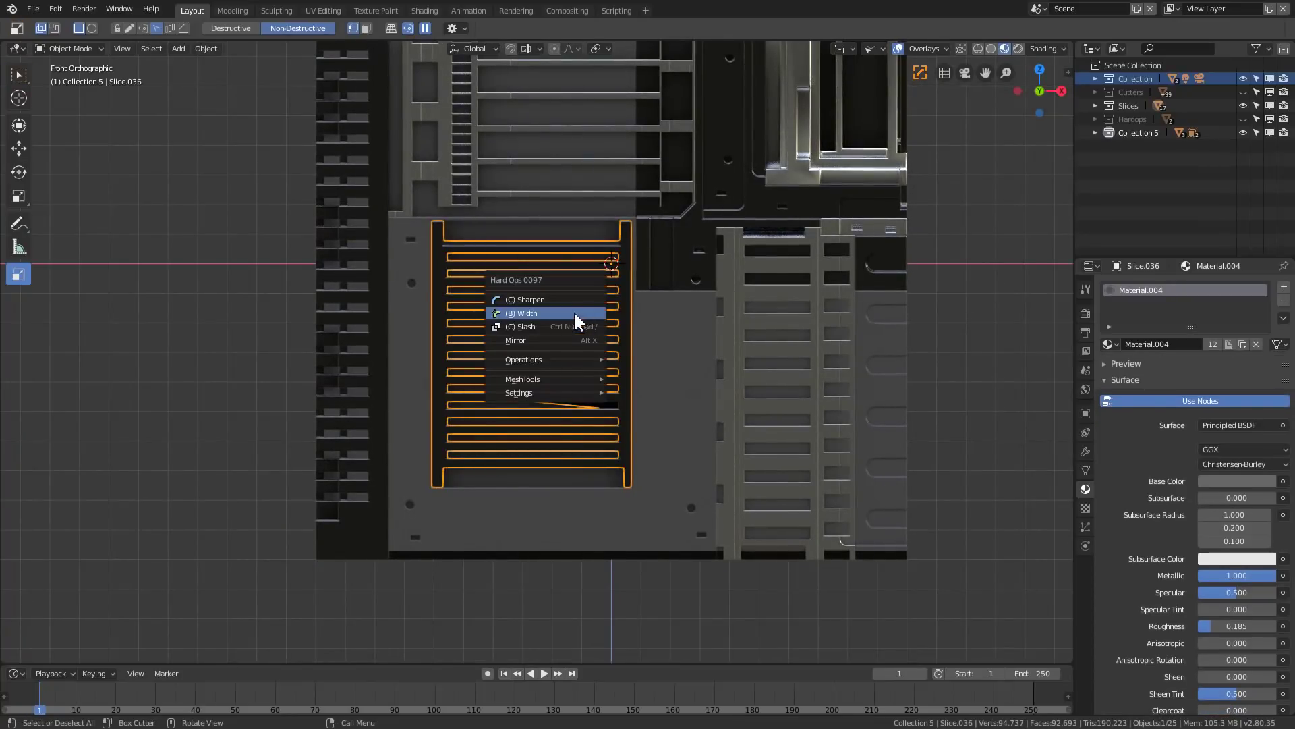
pyautogui.moveTo(572, 360)
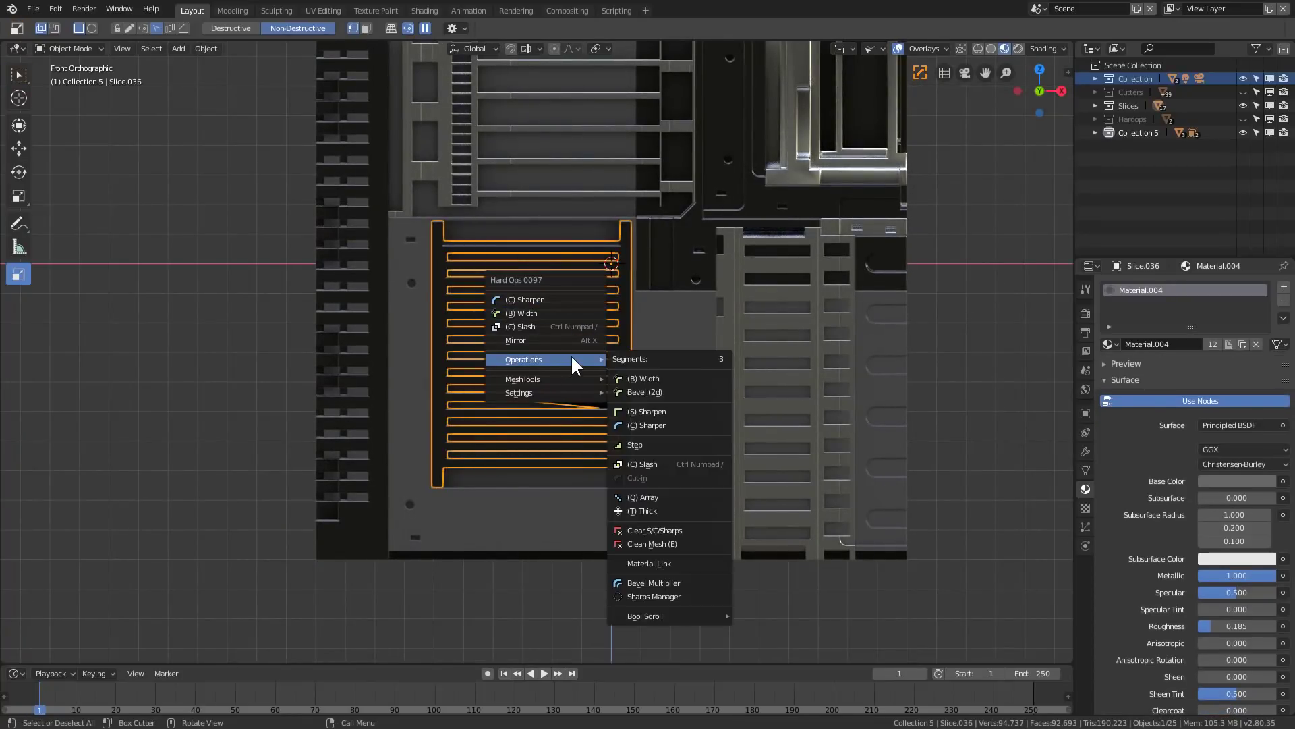
pyautogui.click(675, 544)
# Step: Knife a vertical cut-through line down the middle of the panel's mesh from the front orthographic view
pyautogui.press('Tab')
pyautogui.hotkey('alt', 'a')
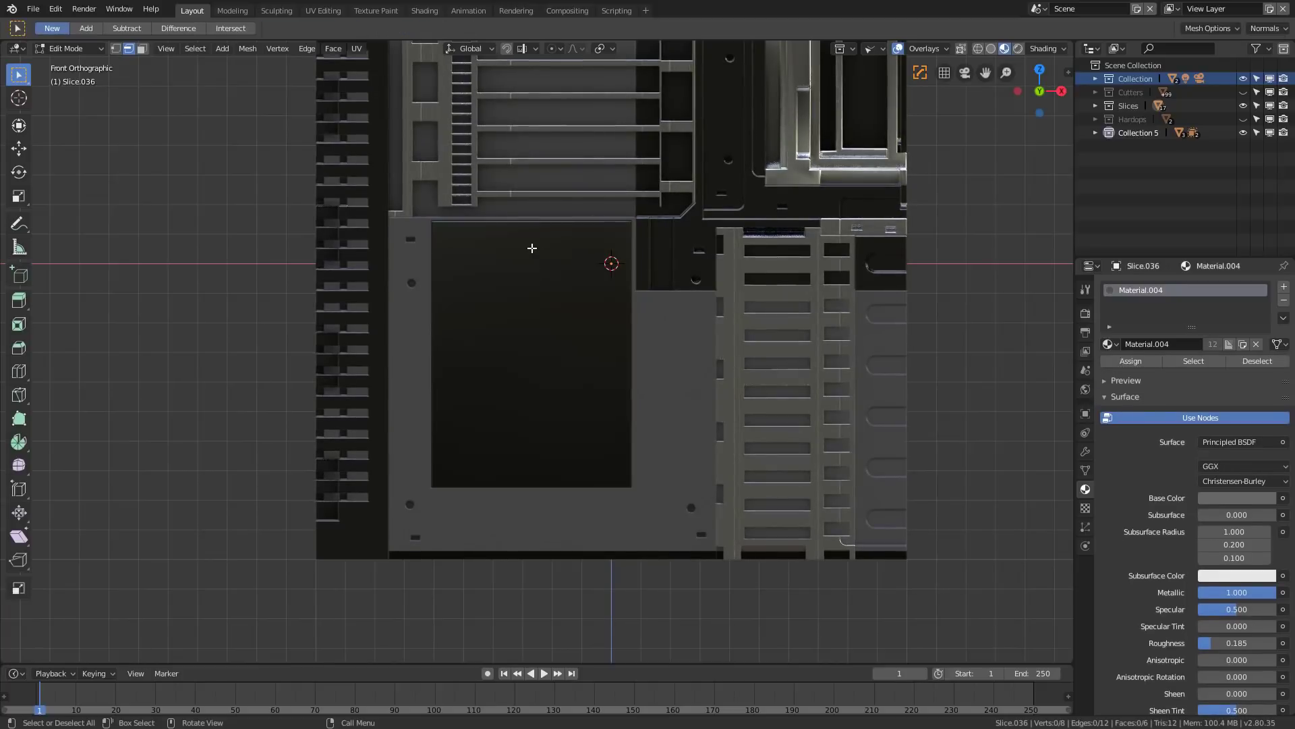
pyautogui.press('k')
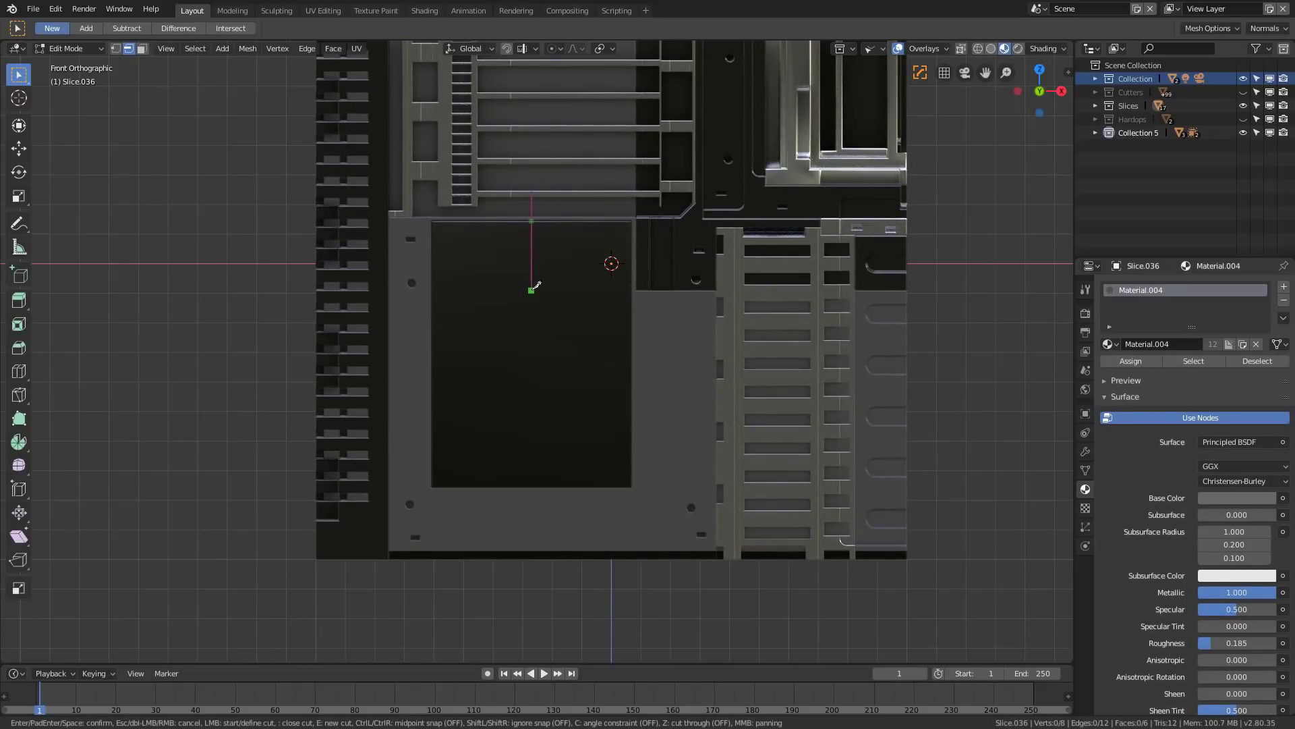
pyautogui.press('c')
pyautogui.press('z')
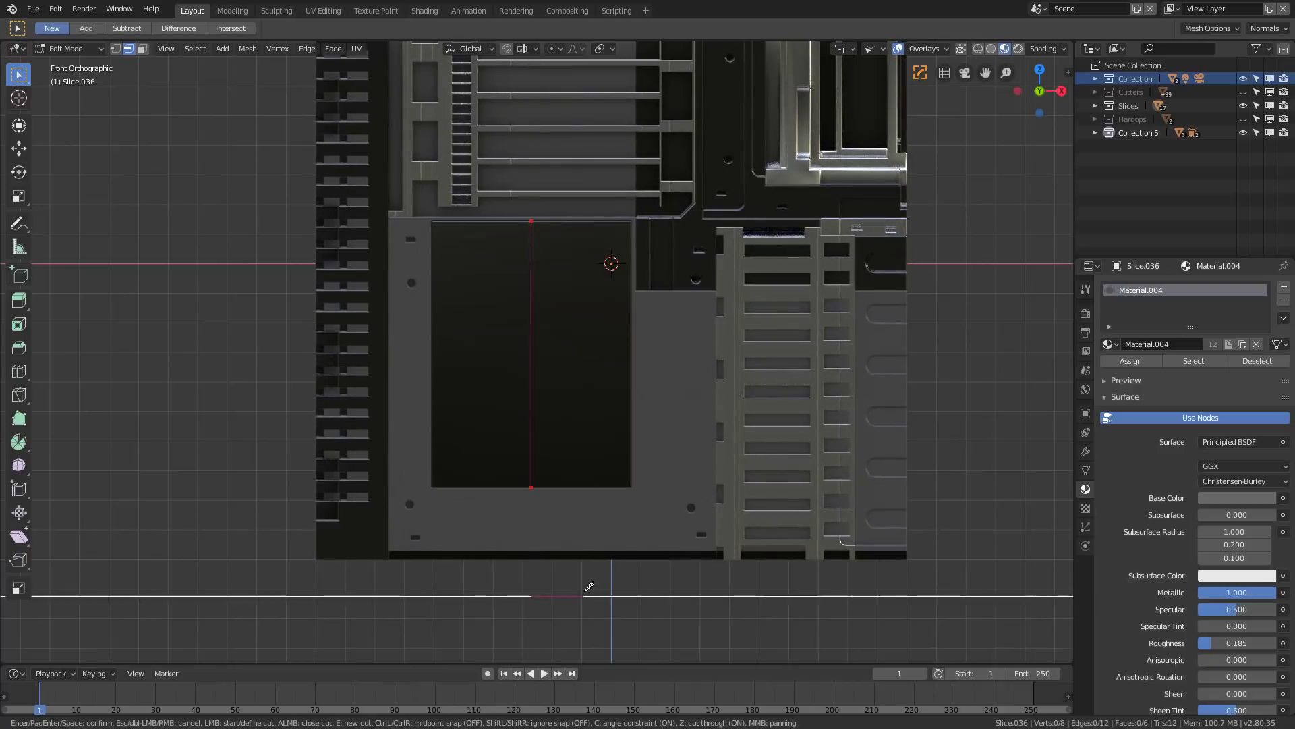
pyautogui.press('Return')
pyautogui.press('Tab')
# Step: Cut a tall rectangular recess into the raised vertical block of the light metal trim on the cube's side
pyautogui.scroll(3, 638, 452)
pyautogui.moveTo(638, 451); pyautogui.dragTo(615, 466, button='middle')
pyautogui.scroll(-4, 569, 518)
pyautogui.scroll(8, 615, 432)
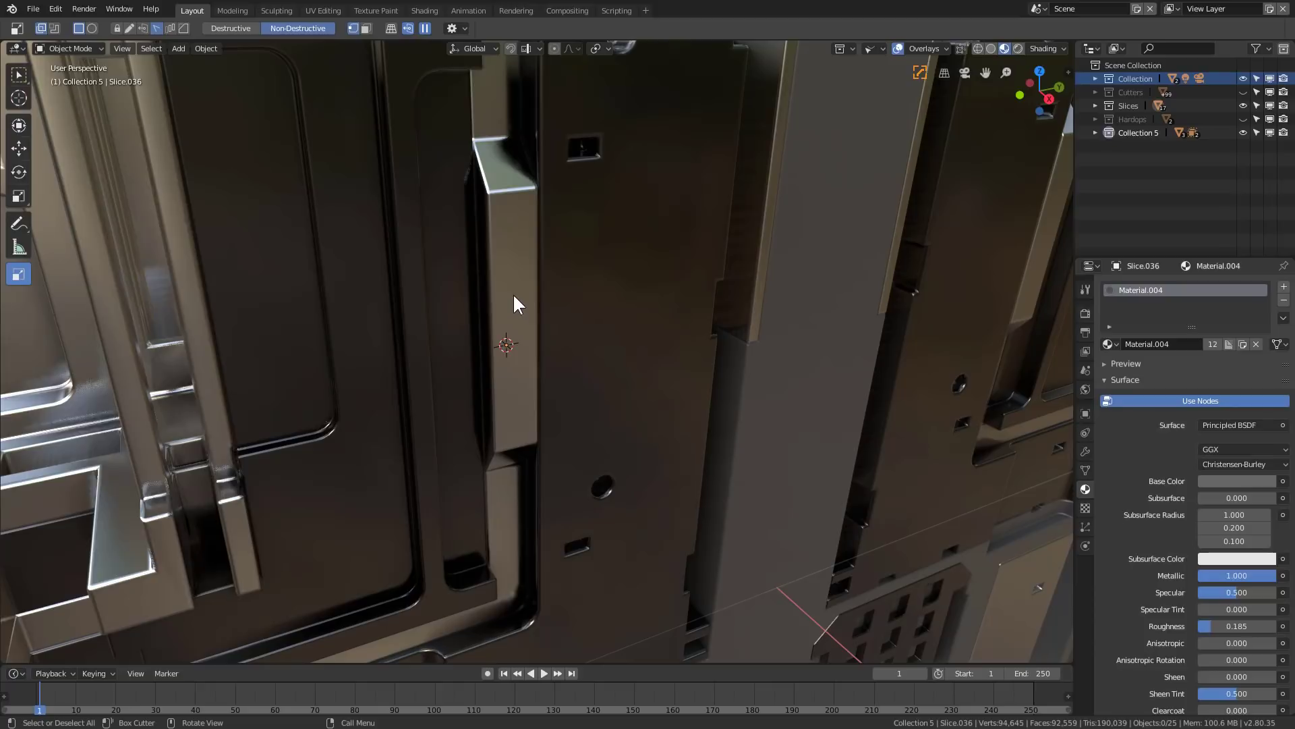
pyautogui.click(513, 290)
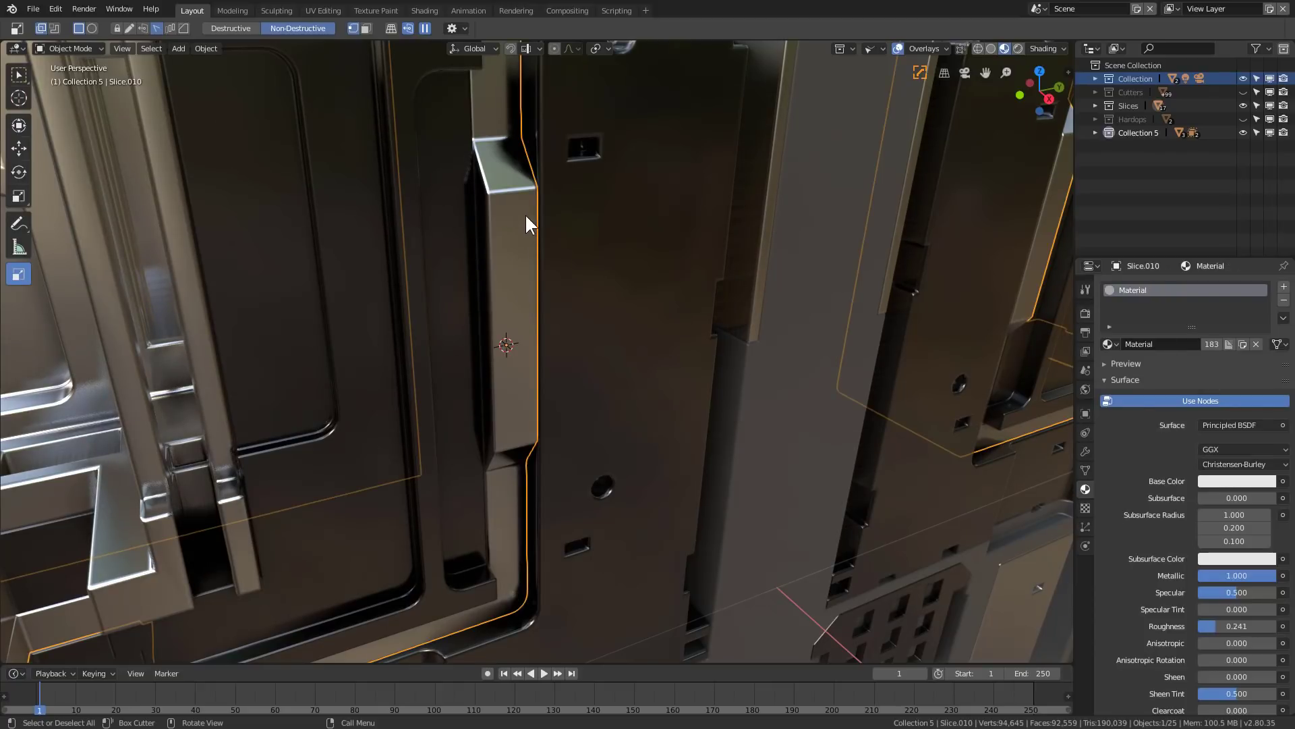
pyautogui.moveTo(512, 255)
pyautogui.mouseDown()
pyautogui.moveTo(494, 410)
pyautogui.moveTo(481, 439)
pyautogui.moveTo(464, 425)
pyautogui.mouseUp()
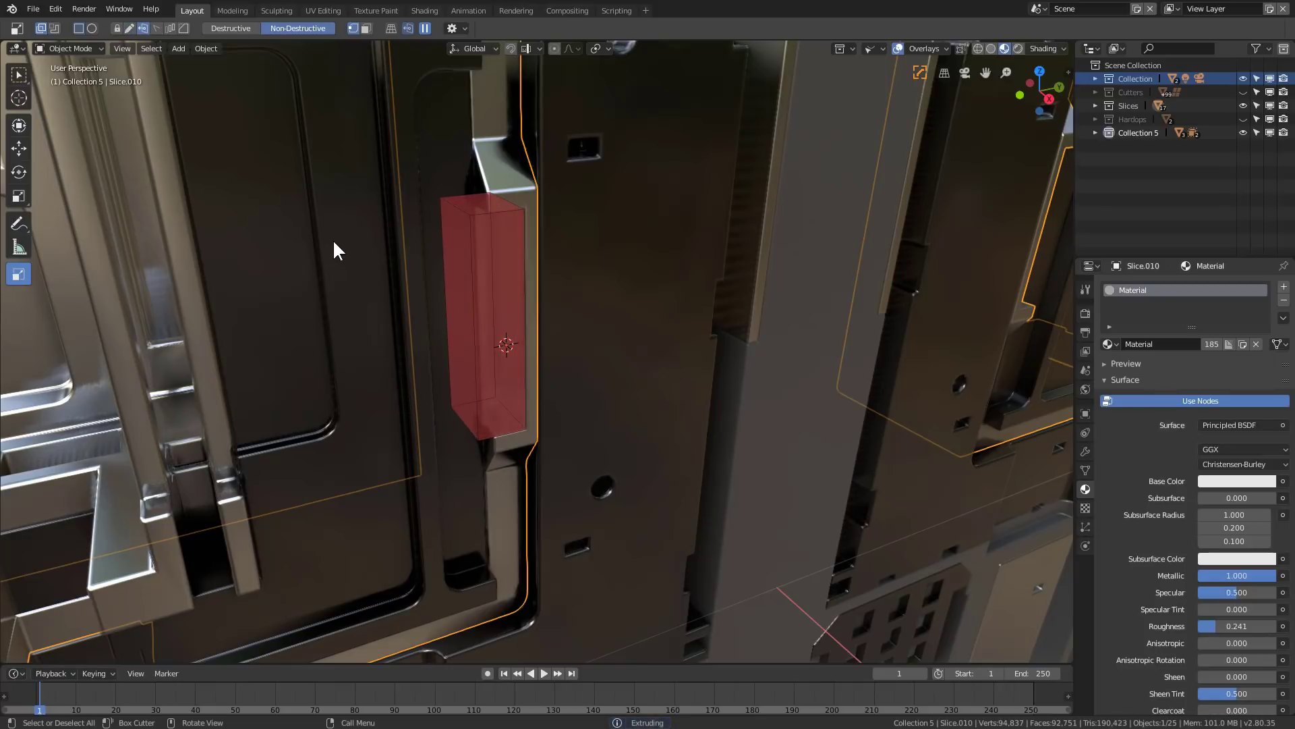
pyautogui.moveTo(331, 236); pyautogui.dragTo(282, 156)
# Step: Cut a small rectangular recess into the lower vertical part of the light metal side trim, below the raised block
pyautogui.scroll(-5, 418, 310)
pyautogui.moveTo(511, 403); pyautogui.dragTo(516, 367, button='middle')
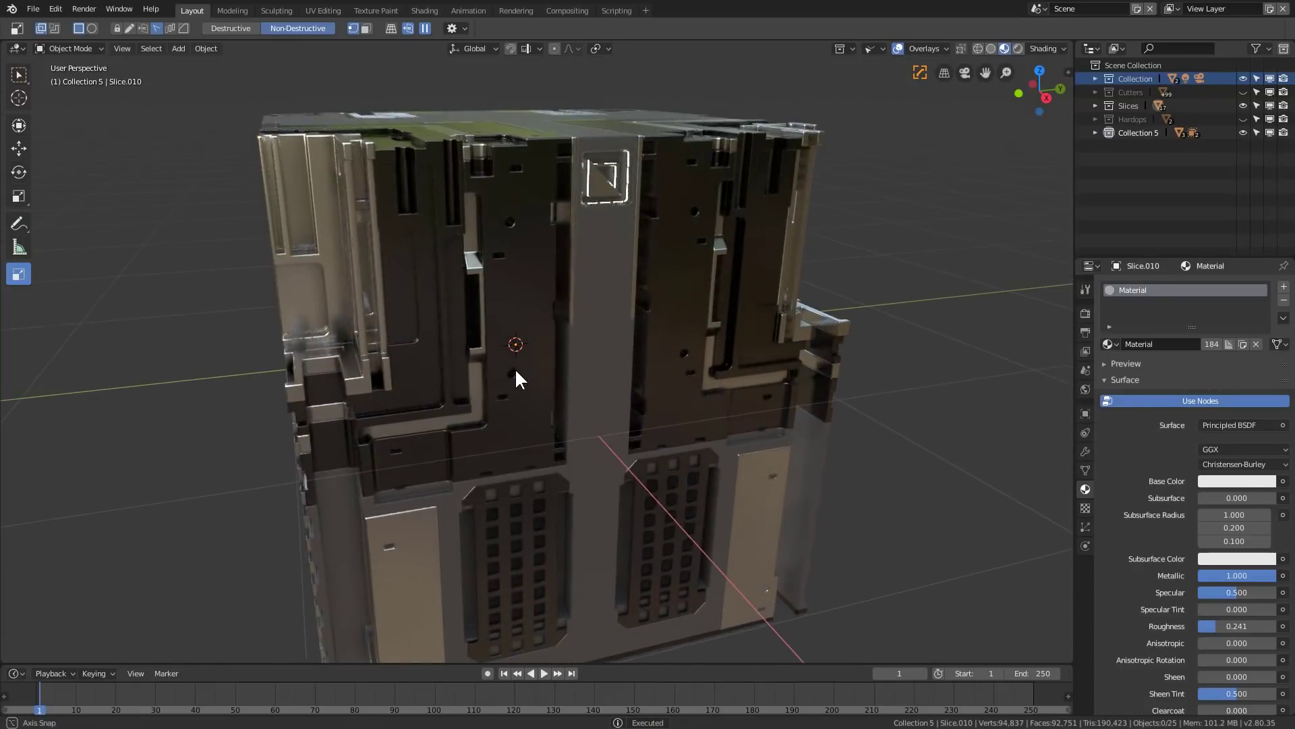
pyautogui.scroll(4, 513, 364)
pyautogui.click(486, 317)
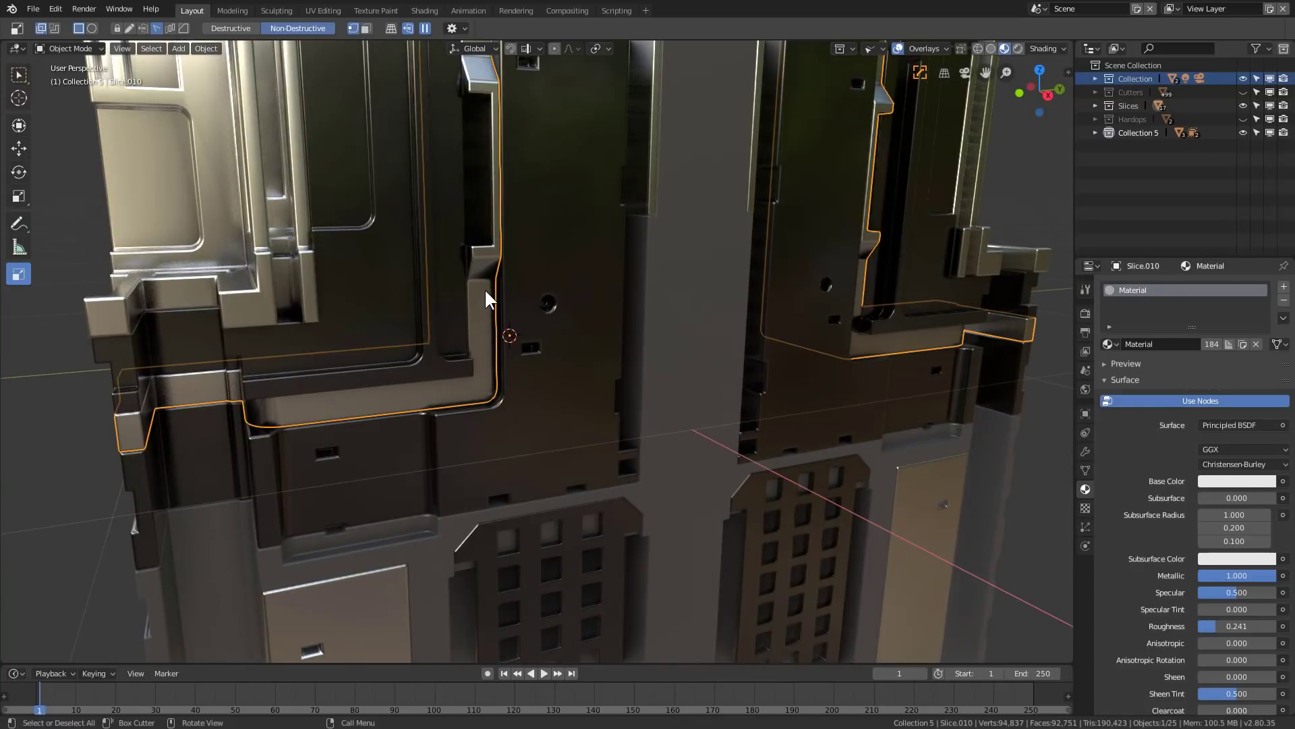
pyautogui.moveTo(484, 290); pyautogui.dragTo(453, 356)
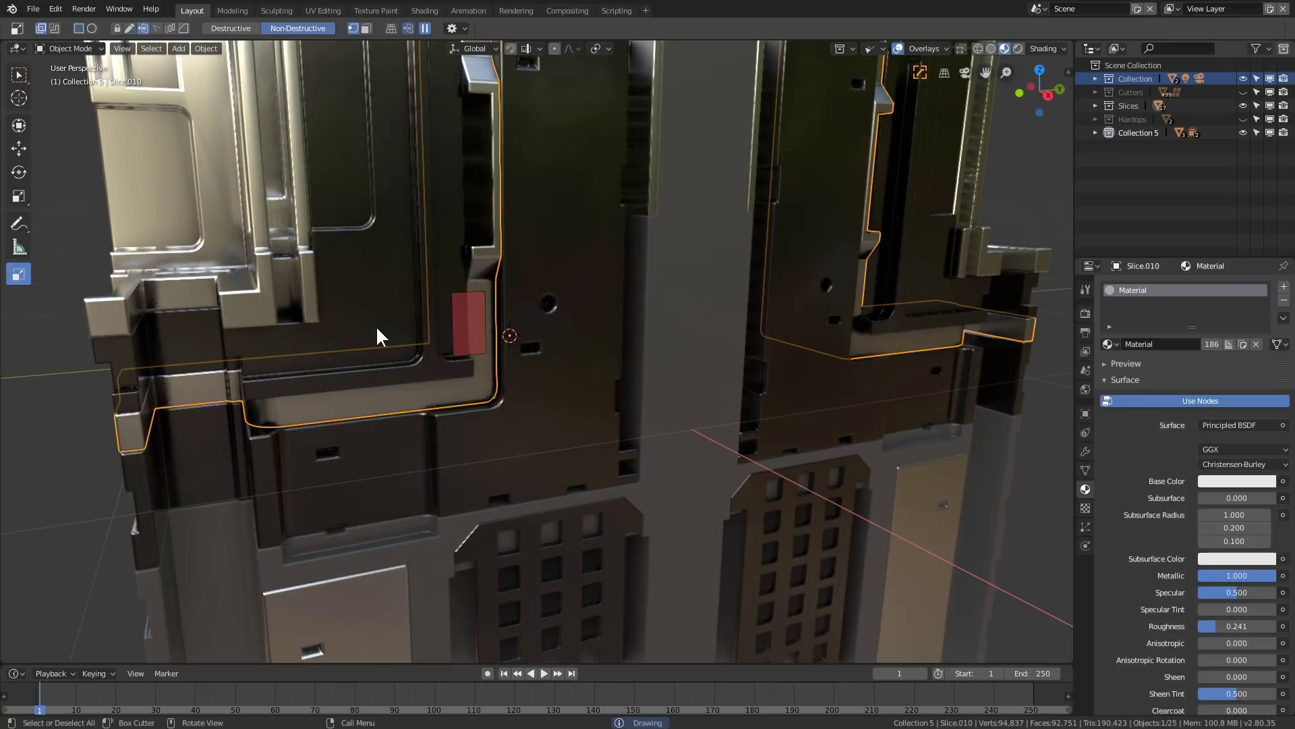
pyautogui.moveTo(339, 324); pyautogui.dragTo(366, 346, button='middle')
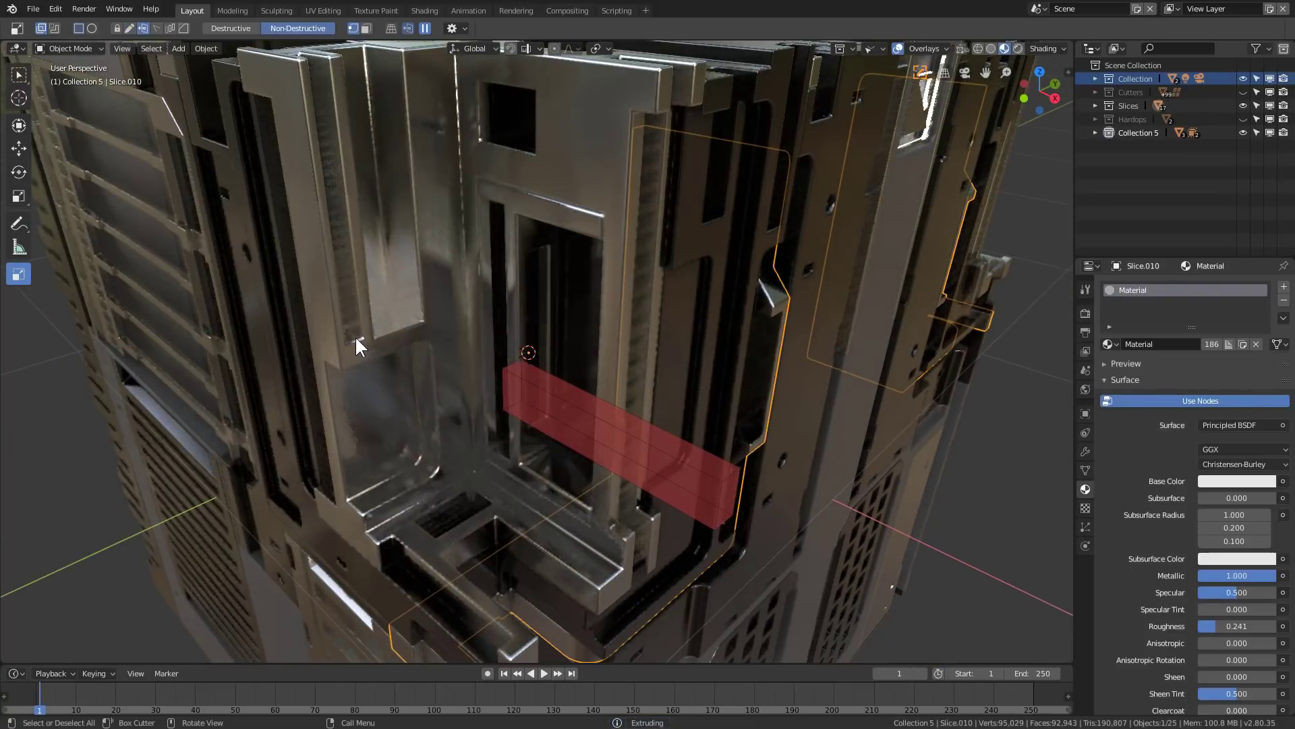
pyautogui.click(356, 337)
# Step: Cut a long rectangular notch into the inner edge of the L-shaped light metal trim on the cube's top face
pyautogui.scroll(-5, 603, 415)
pyautogui.moveTo(604, 425); pyautogui.dragTo(581, 434, button='middle')
pyautogui.scroll(6, 465, 368)
pyautogui.hotkey('alt', 'a')
pyautogui.moveTo(463, 369); pyautogui.dragTo(509, 319, button='middle')
pyautogui.click(491, 358)
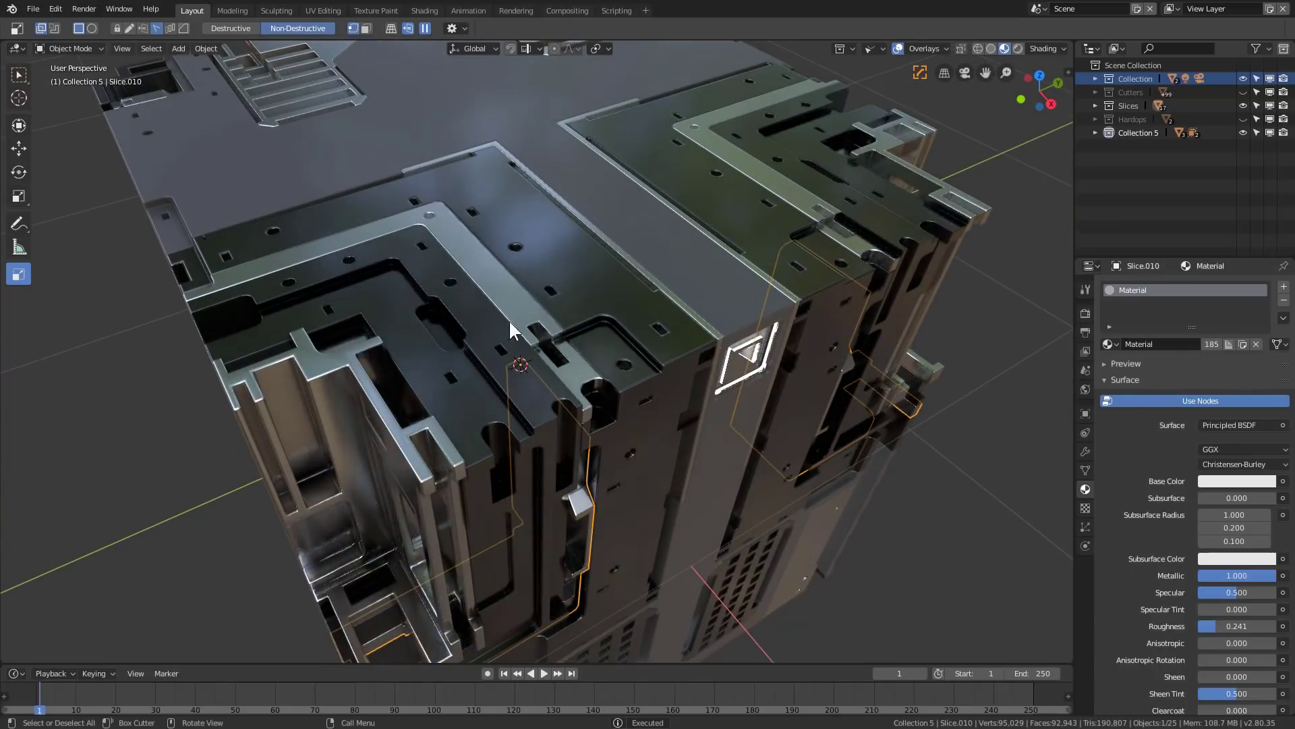
pyautogui.scroll(3, 516, 315)
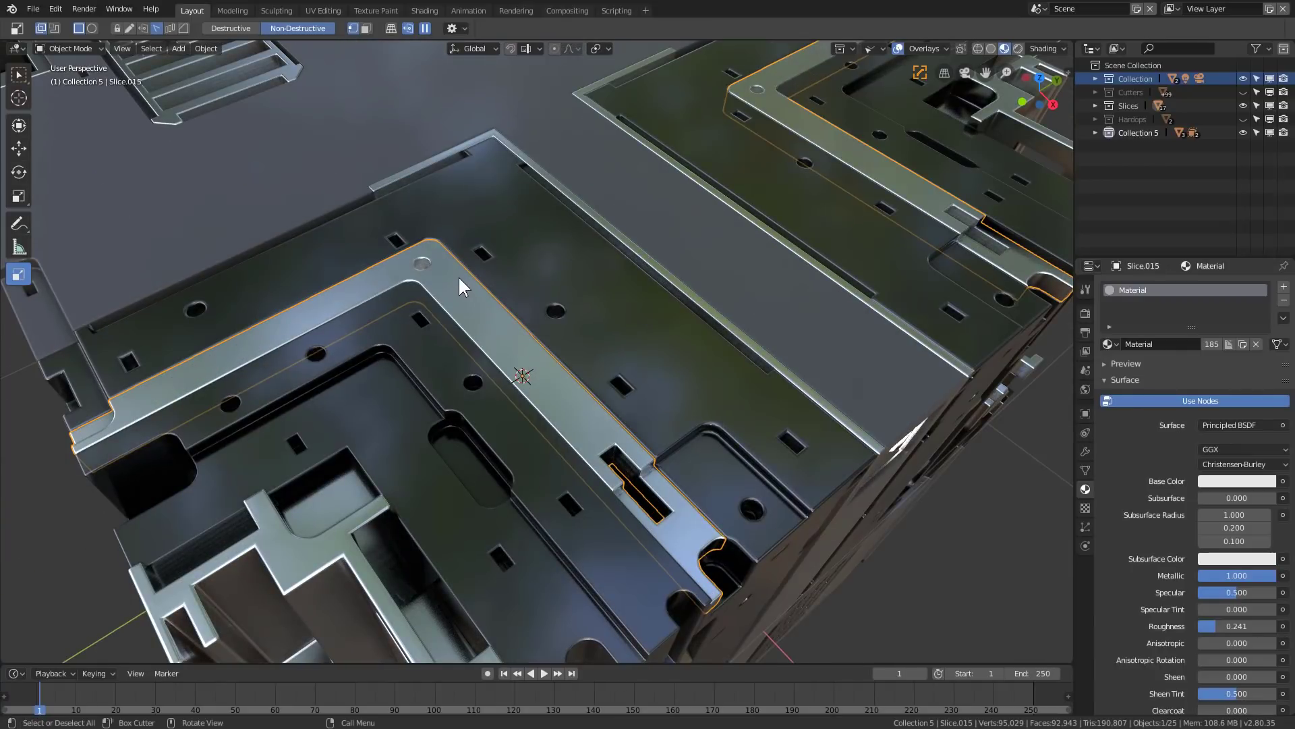
pyautogui.moveTo(459, 275)
pyautogui.mouseDown()
pyautogui.moveTo(476, 382)
pyautogui.moveTo(516, 447)
pyautogui.mouseUp()
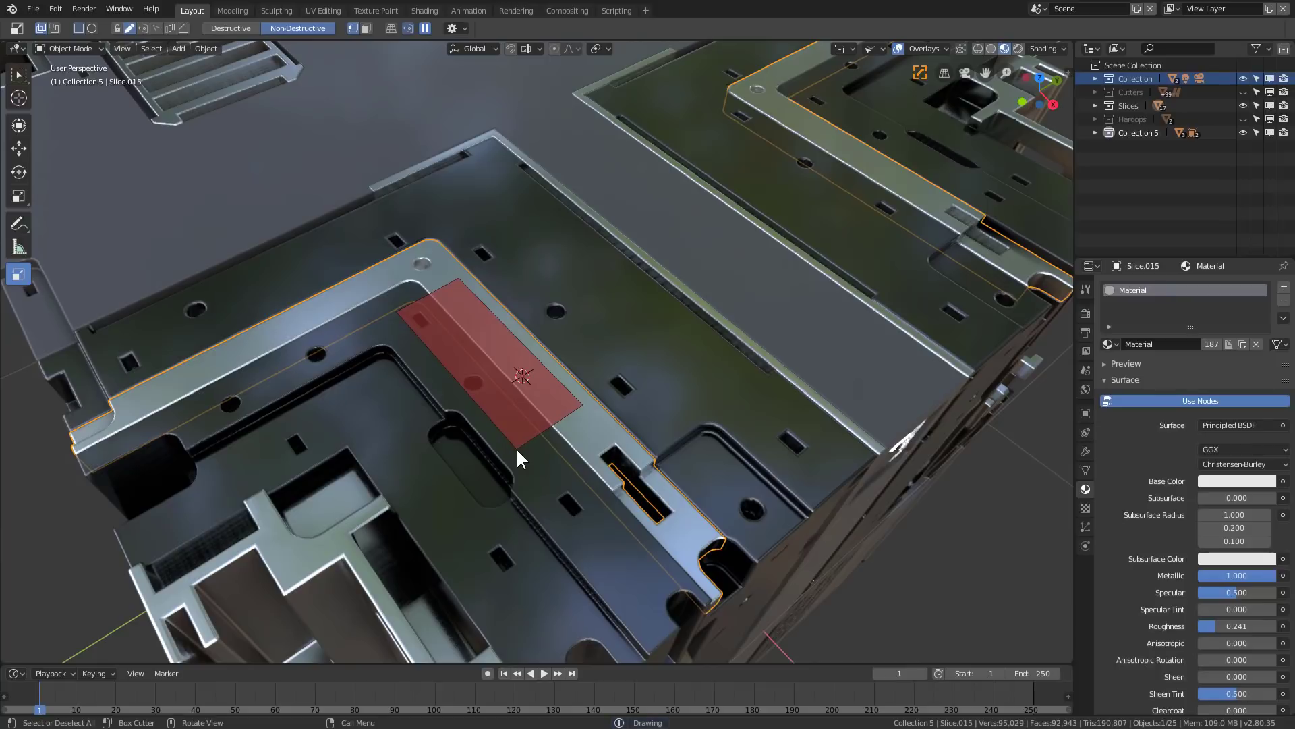
pyautogui.click(497, 552)
pyautogui.scroll(-6, 454, 468)
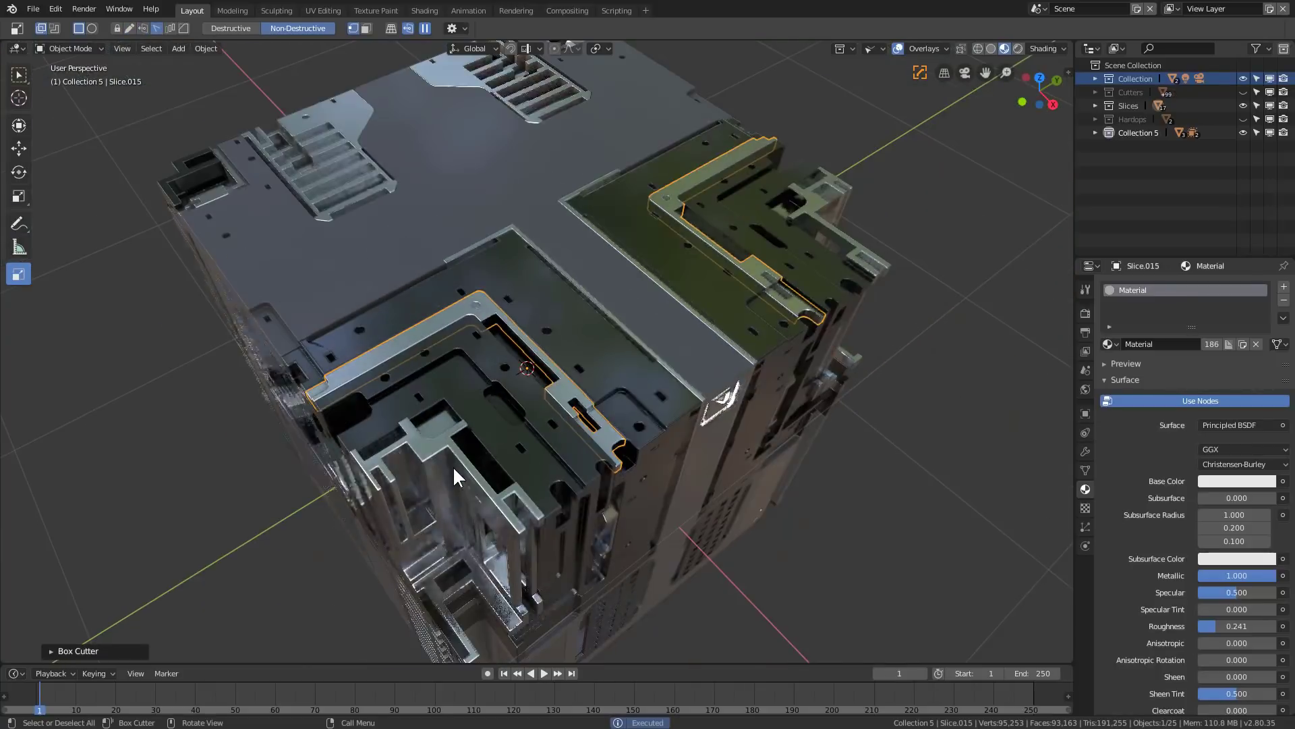
pyautogui.hotkey('alt', 'a')
pyautogui.moveTo(522, 475)
pyautogui.mouseDown(button='middle')
pyautogui.moveTo(503, 449)
pyautogui.moveTo(530, 475)
pyautogui.mouseUp(button='middle')
pyautogui.scroll(4, 528, 386)
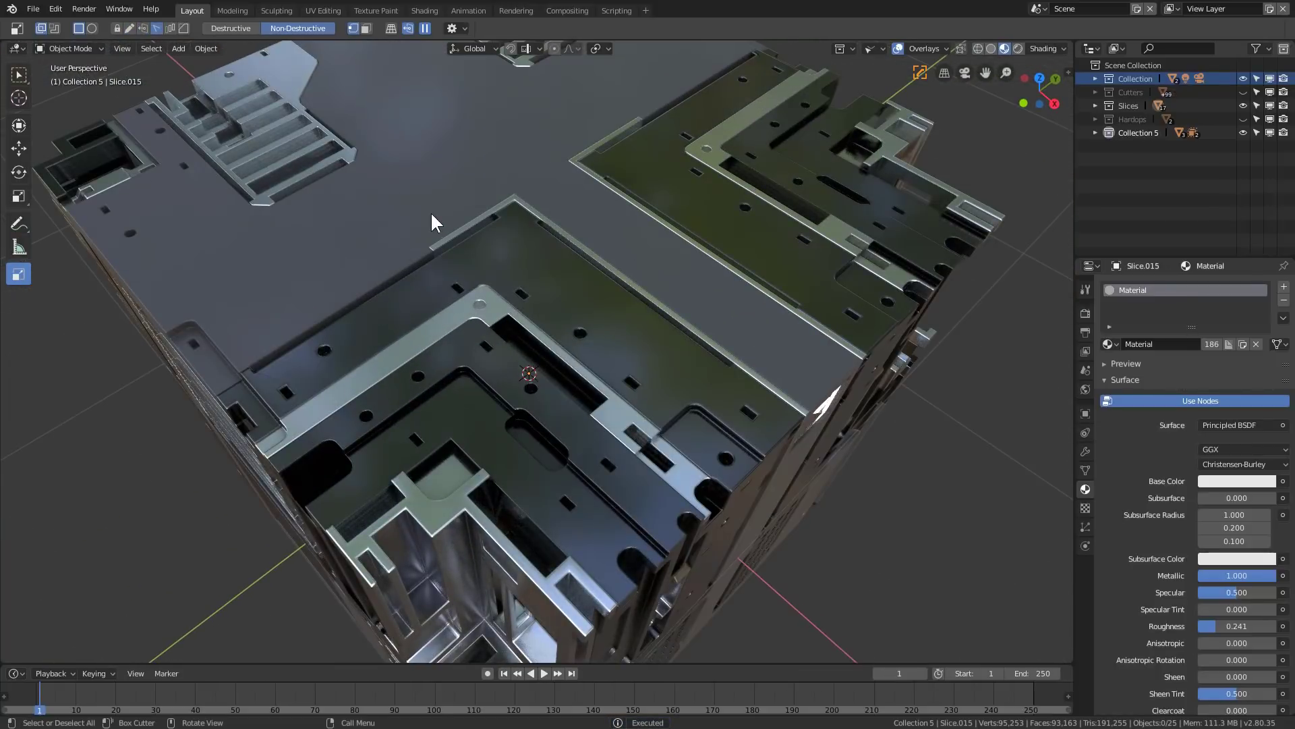
# Step: Examine the mesh topology of the cube's main body and the adjoining dark slice around the shared pocket on the top edge
pyautogui.click(371, 231)
pyautogui.press('Tab')
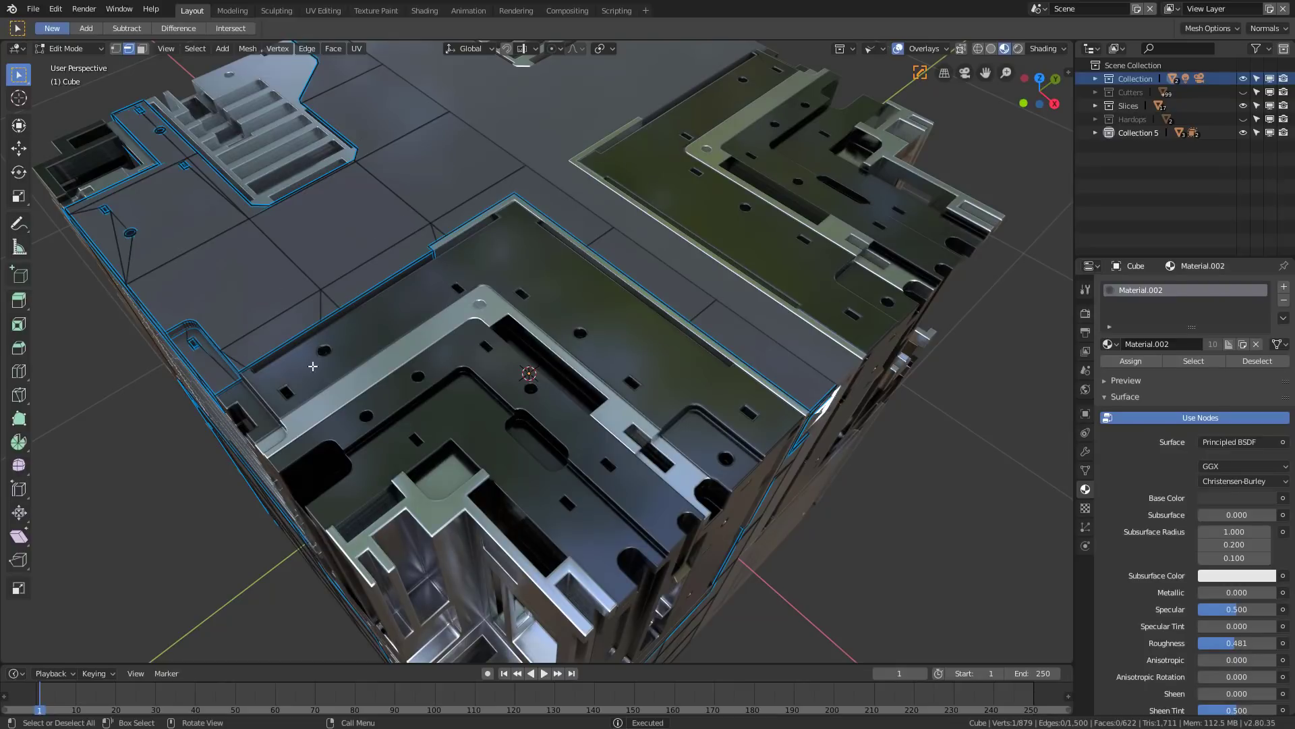
pyautogui.scroll(8, 313, 365)
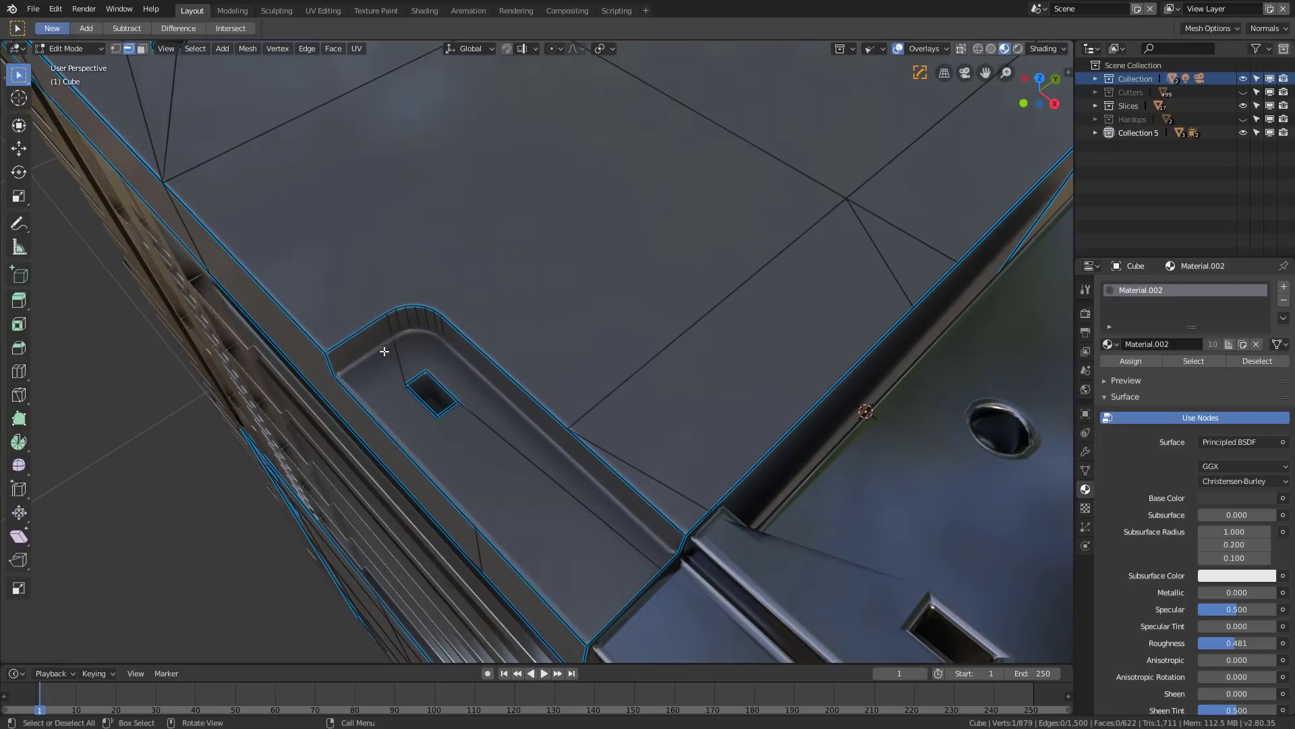
pyautogui.scroll(-4, 547, 480)
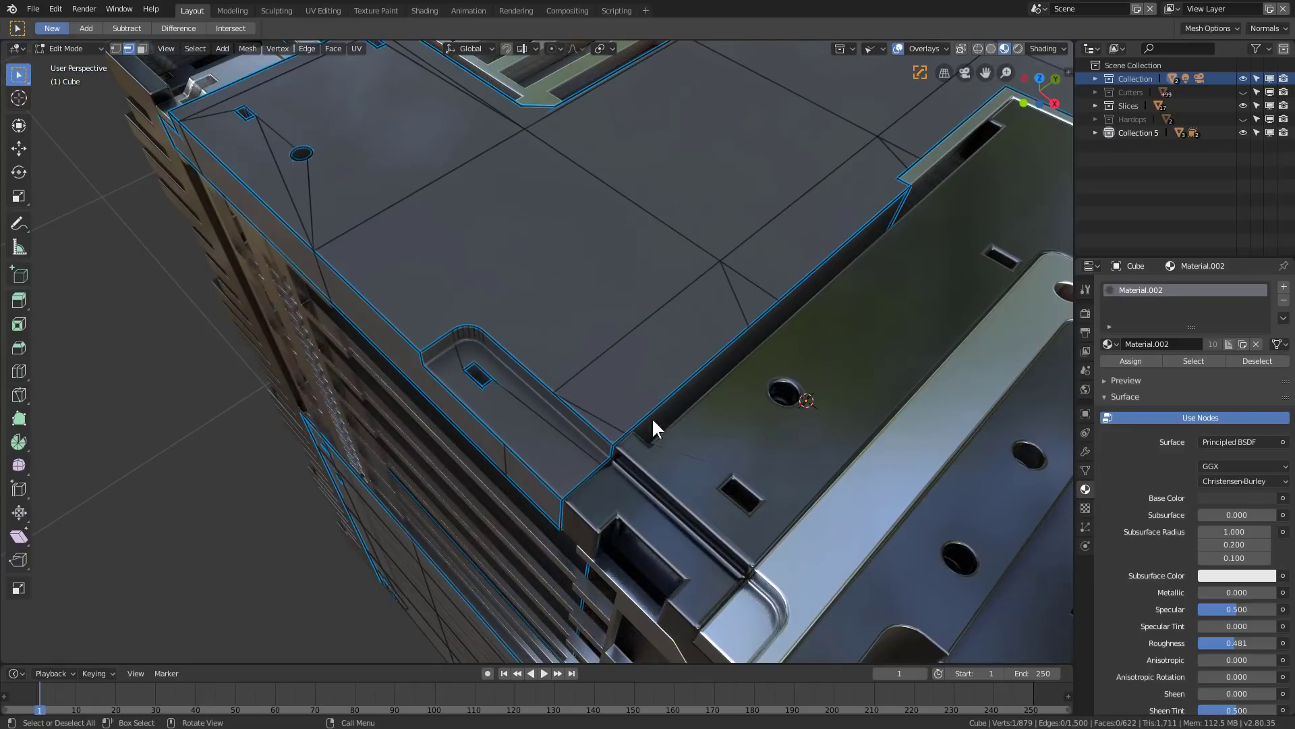
pyautogui.press('Tab')
pyautogui.click(687, 464)
pyautogui.moveTo(687, 464); pyautogui.dragTo(662, 448, button='middle')
pyautogui.scroll(-5, 649, 441)
pyautogui.scroll(6, 666, 489)
pyautogui.scroll(8, 662, 447)
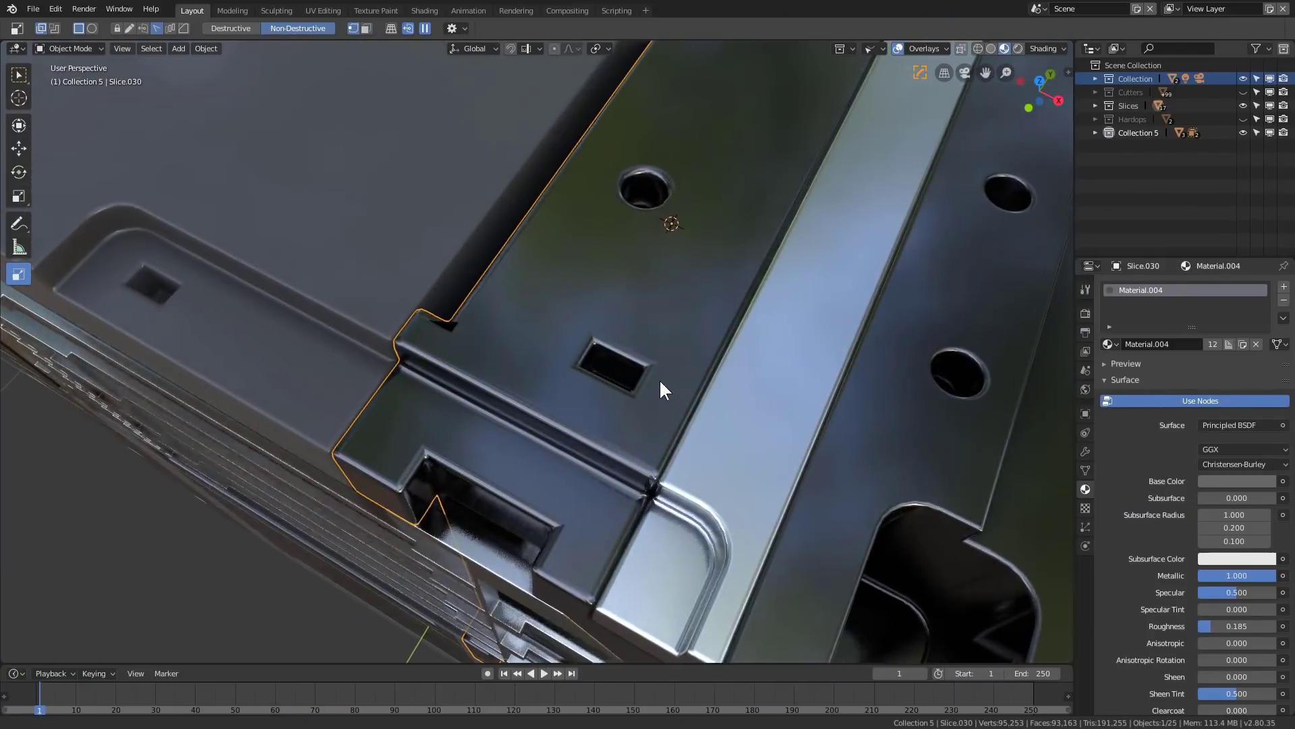
pyautogui.press('Tab')
pyautogui.press('Tab')
pyautogui.scroll(-5, 496, 349)
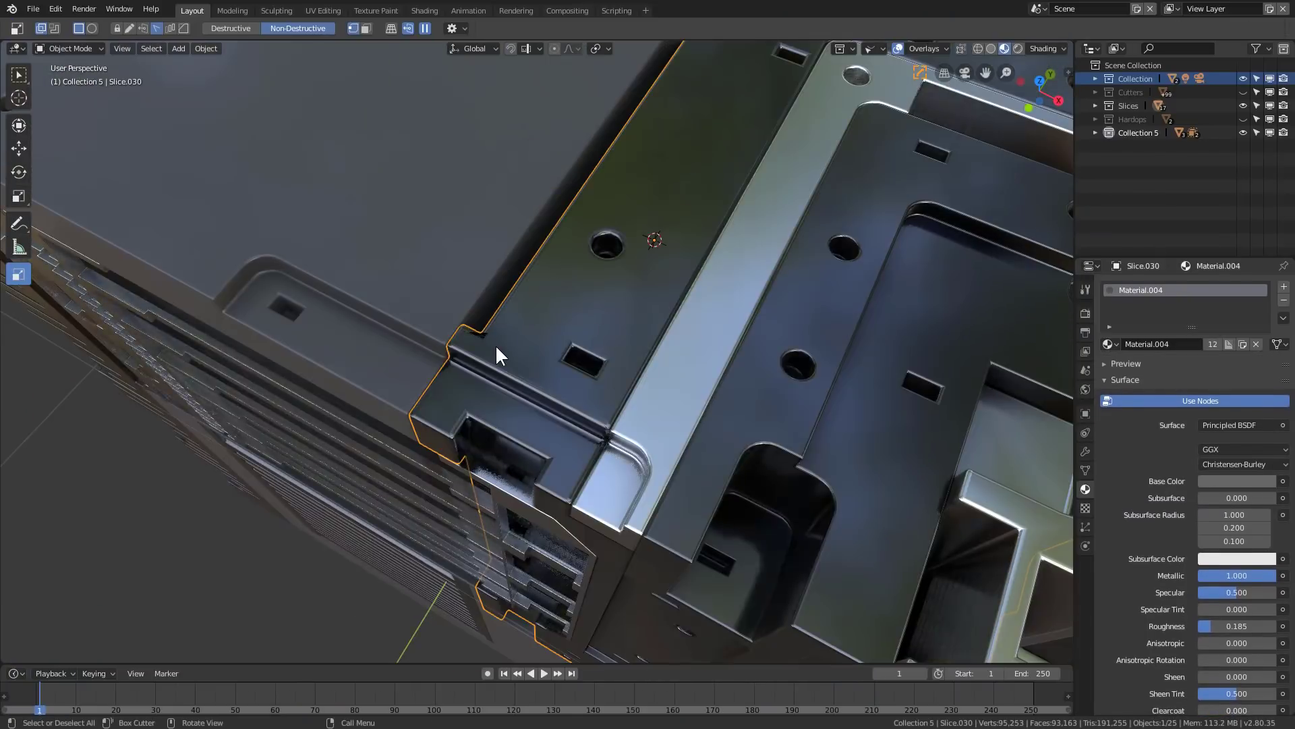
# Step: Knife connecting edges from the slice's round and rectangular holes to the neighbouring edges, working in the top orthographic view
pyautogui.press('KP_7')
pyautogui.scroll(-2, 496, 348)
pyautogui.press('Tab')
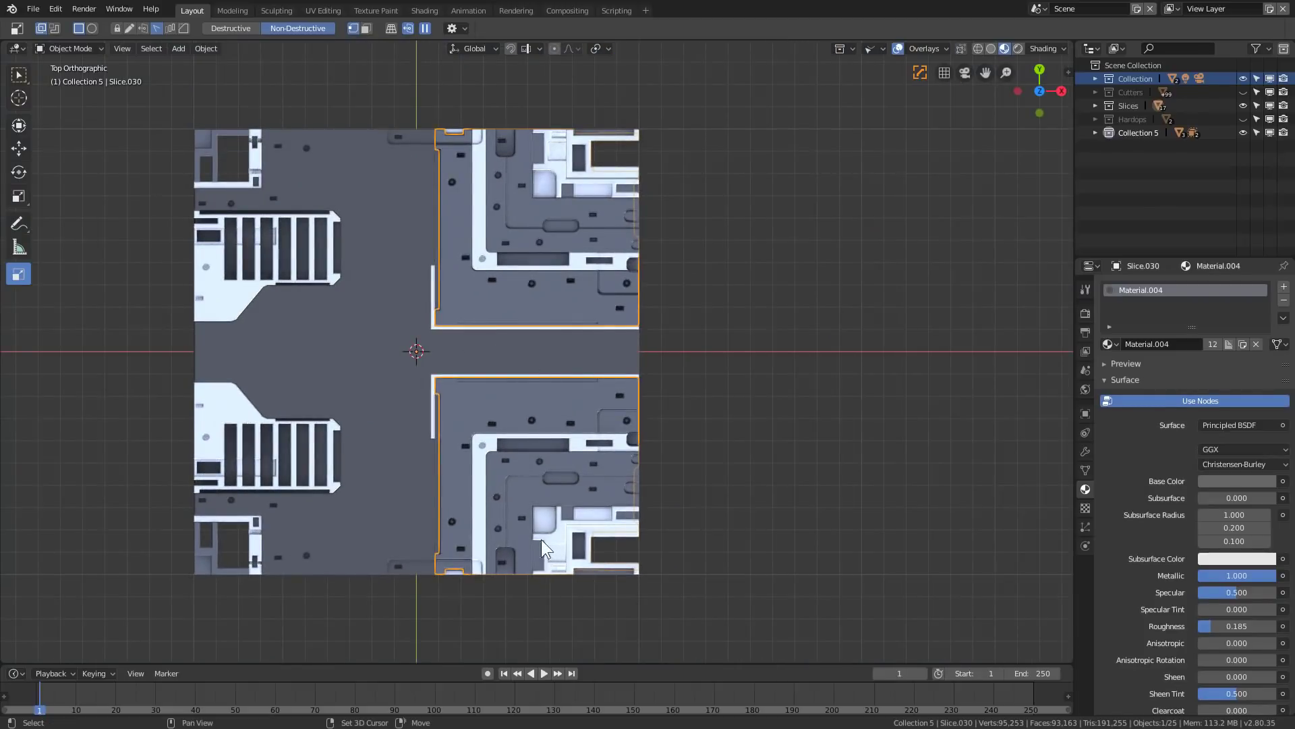
pyautogui.scroll(8, 500, 477)
pyautogui.scroll(2, 500, 478)
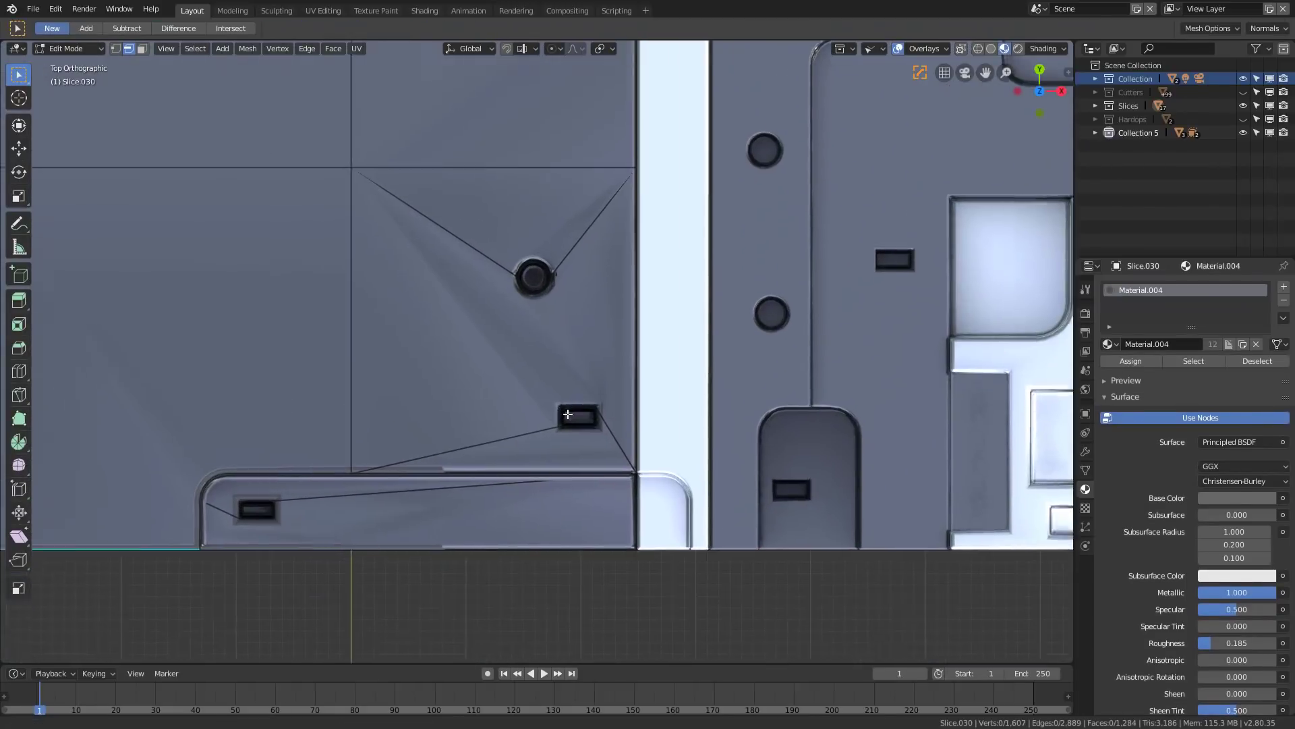
pyautogui.press('a')
pyautogui.hotkey('alt', 'a')
pyautogui.press('k')
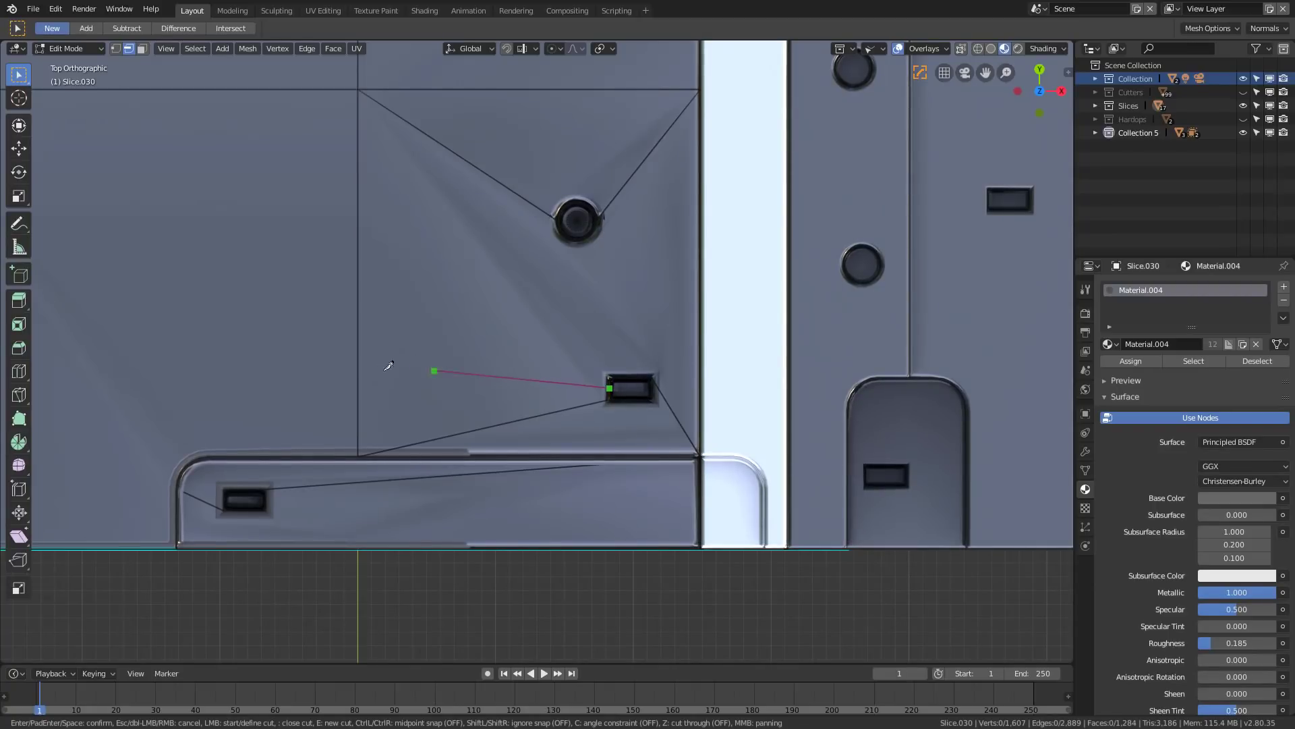
pyautogui.click(357, 385)
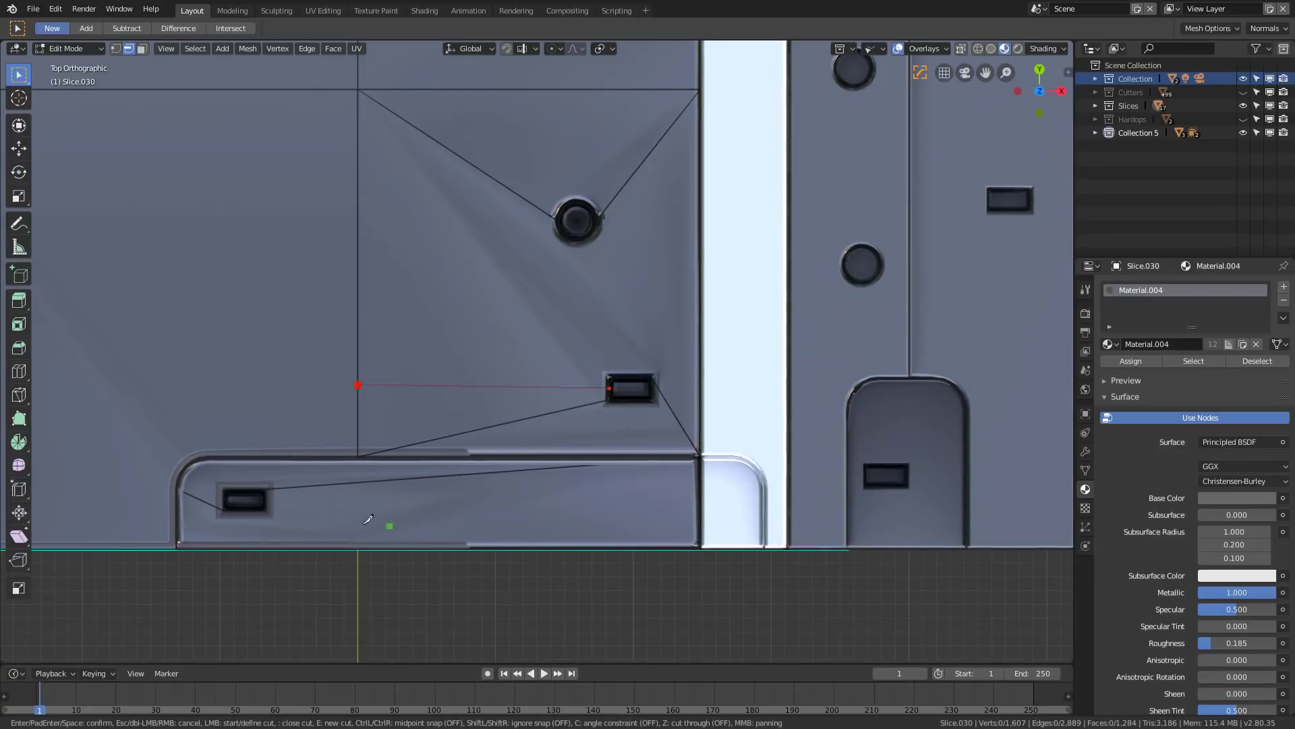
pyautogui.click(267, 499)
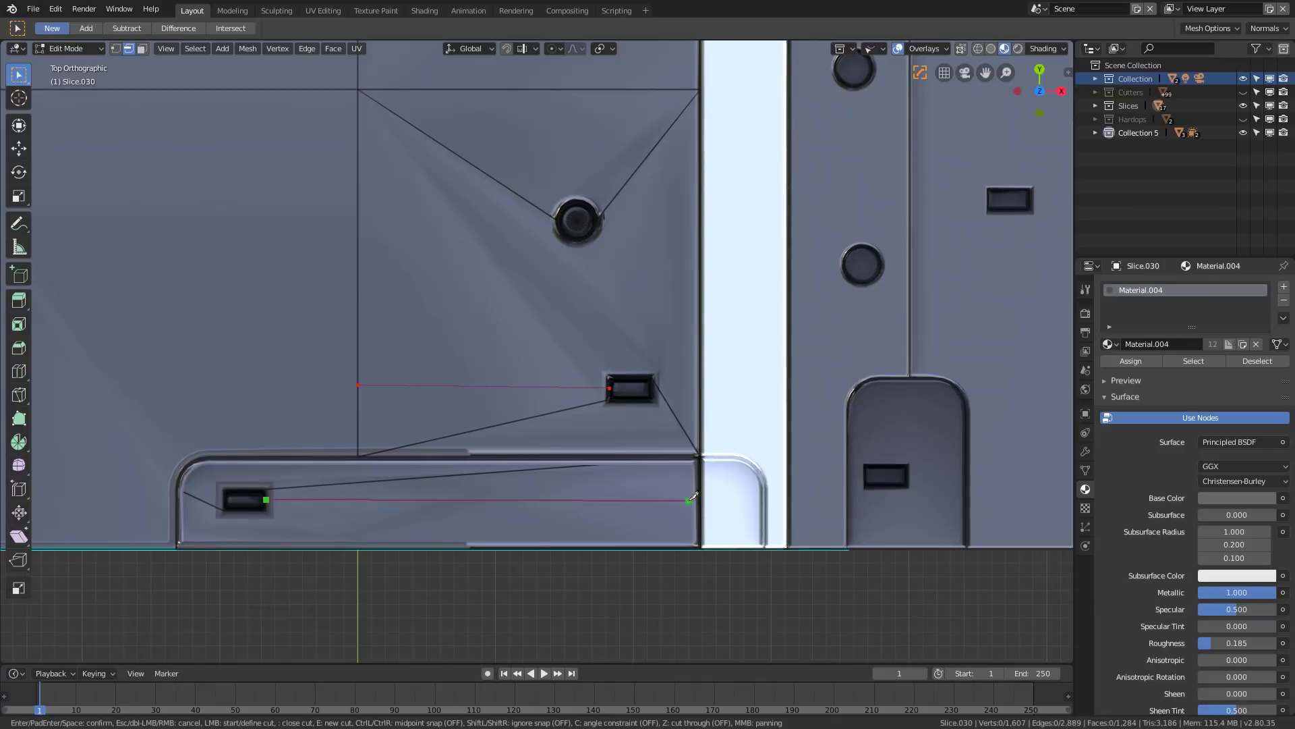
pyautogui.click(702, 500)
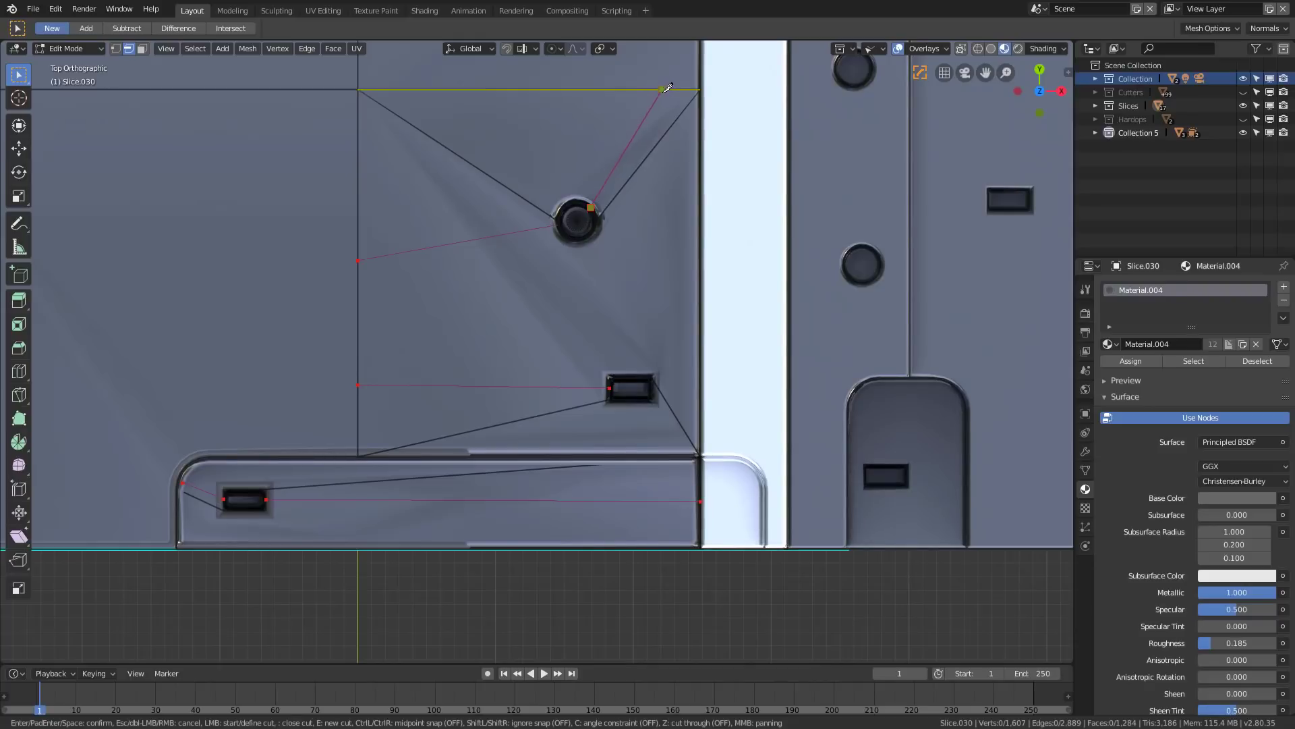
pyautogui.click(667, 88)
pyautogui.press('Return')
# Step: Dissolve the old diagonal edges around the round and rectangular holes of the slice's mesh
pyautogui.hotkey('ctrl', 'x')
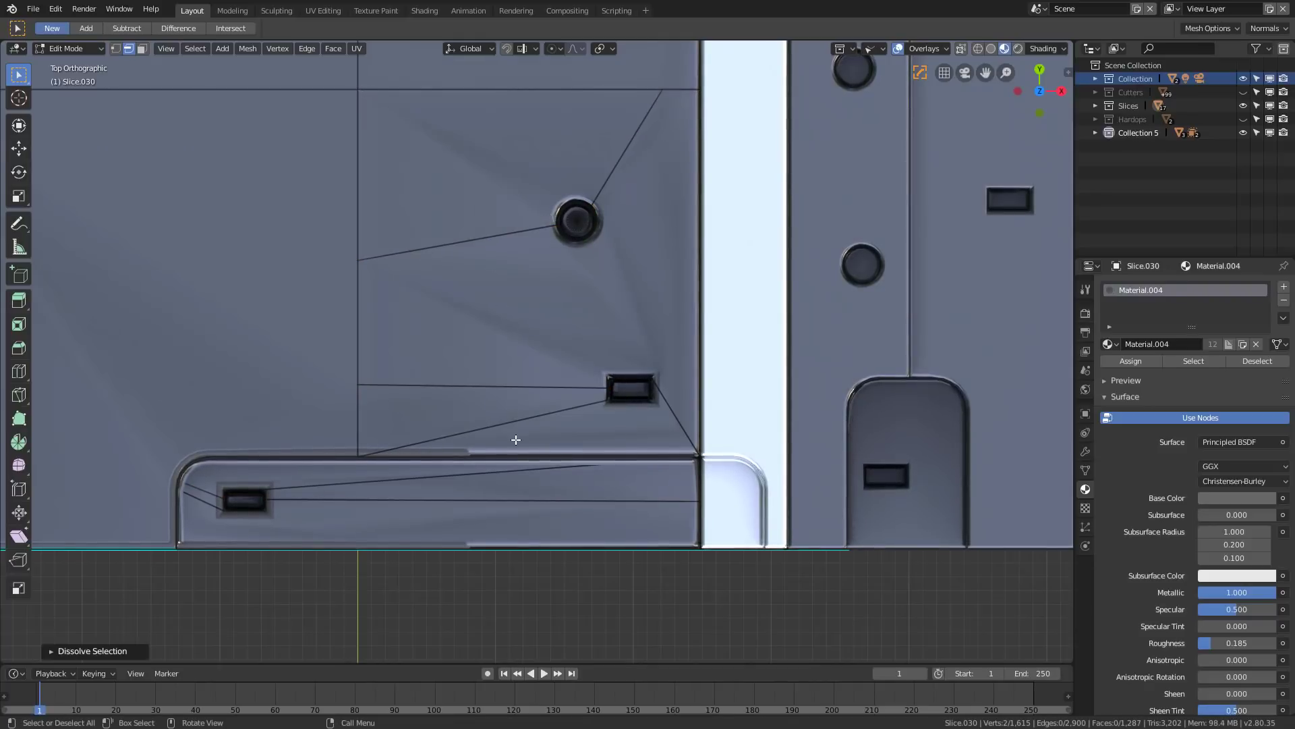
pyautogui.click(517, 440)
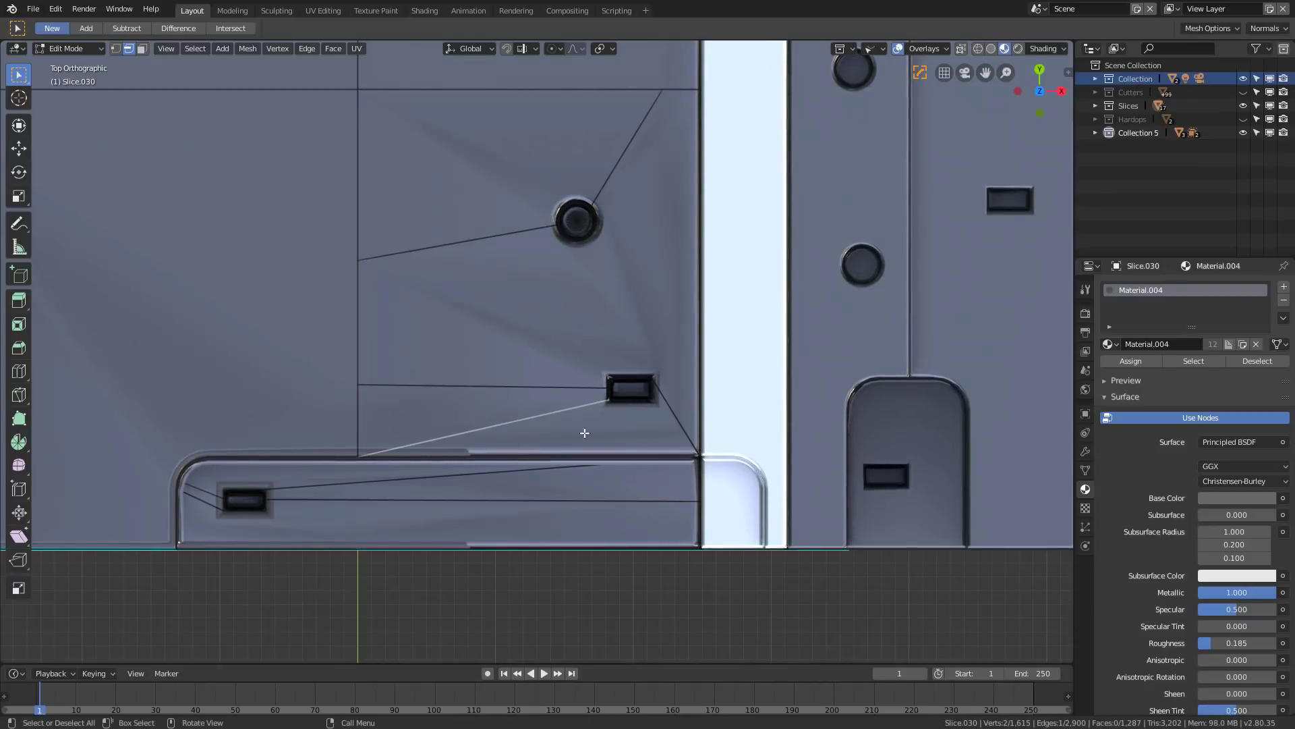
pyautogui.hotkey('ctrl', 'x')
pyautogui.click(665, 408)
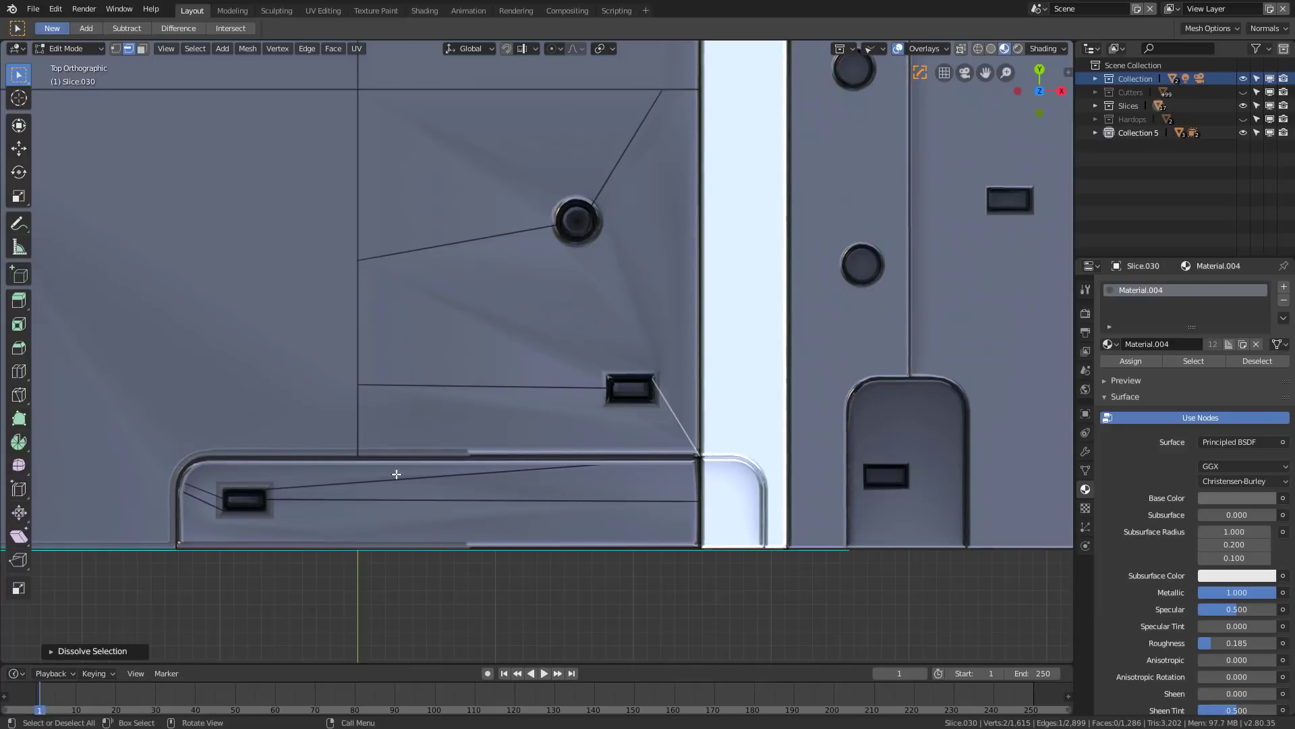
pyautogui.hotkey('ctrl', 'x')
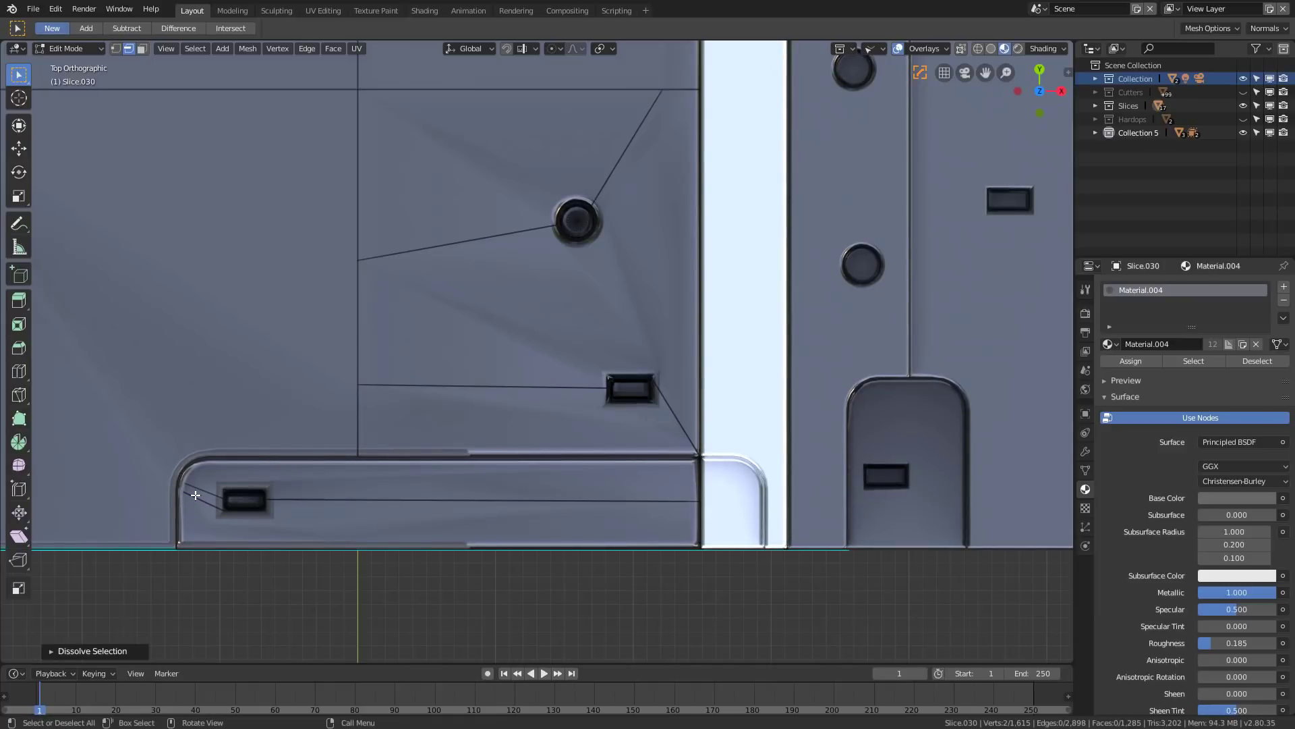
pyautogui.hotkey('ctrl', 'z')
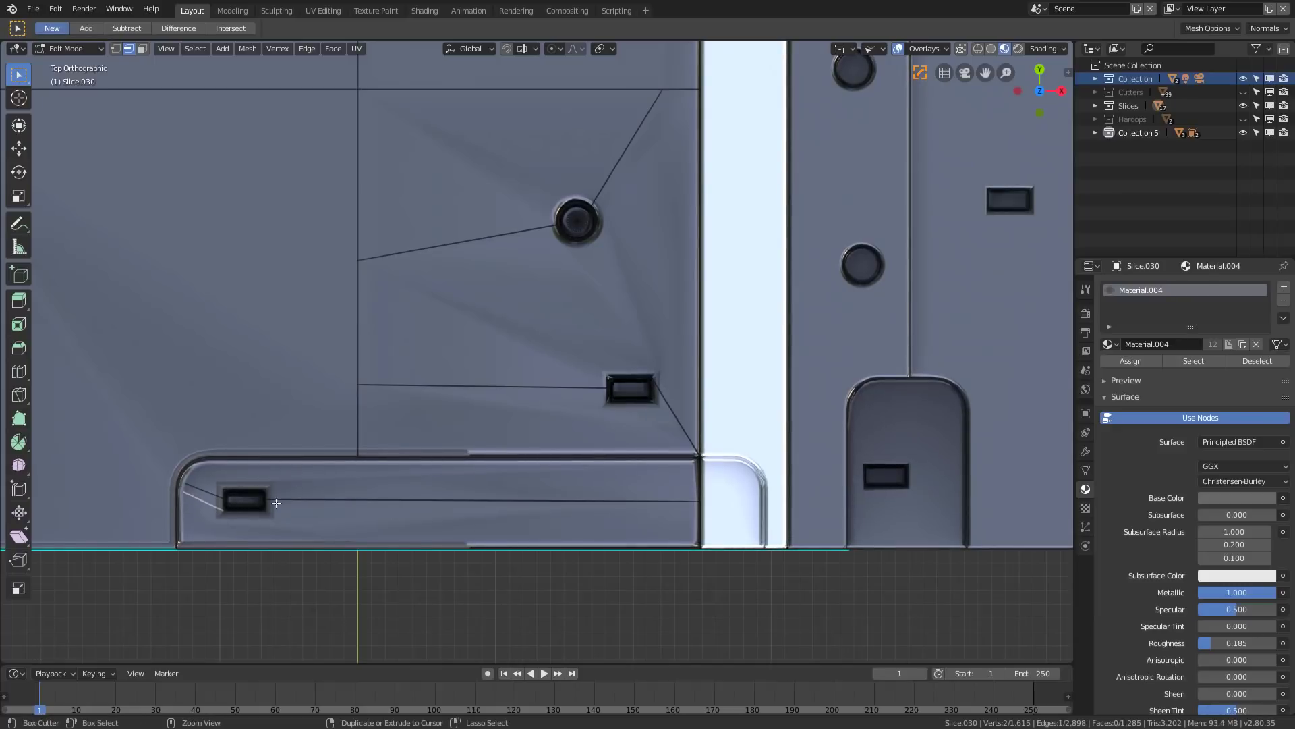
pyautogui.hotkey('ctrl', 'x')
pyautogui.scroll(-1, 405, 479)
pyautogui.scroll(-1, 459, 506)
pyautogui.press('Tab')
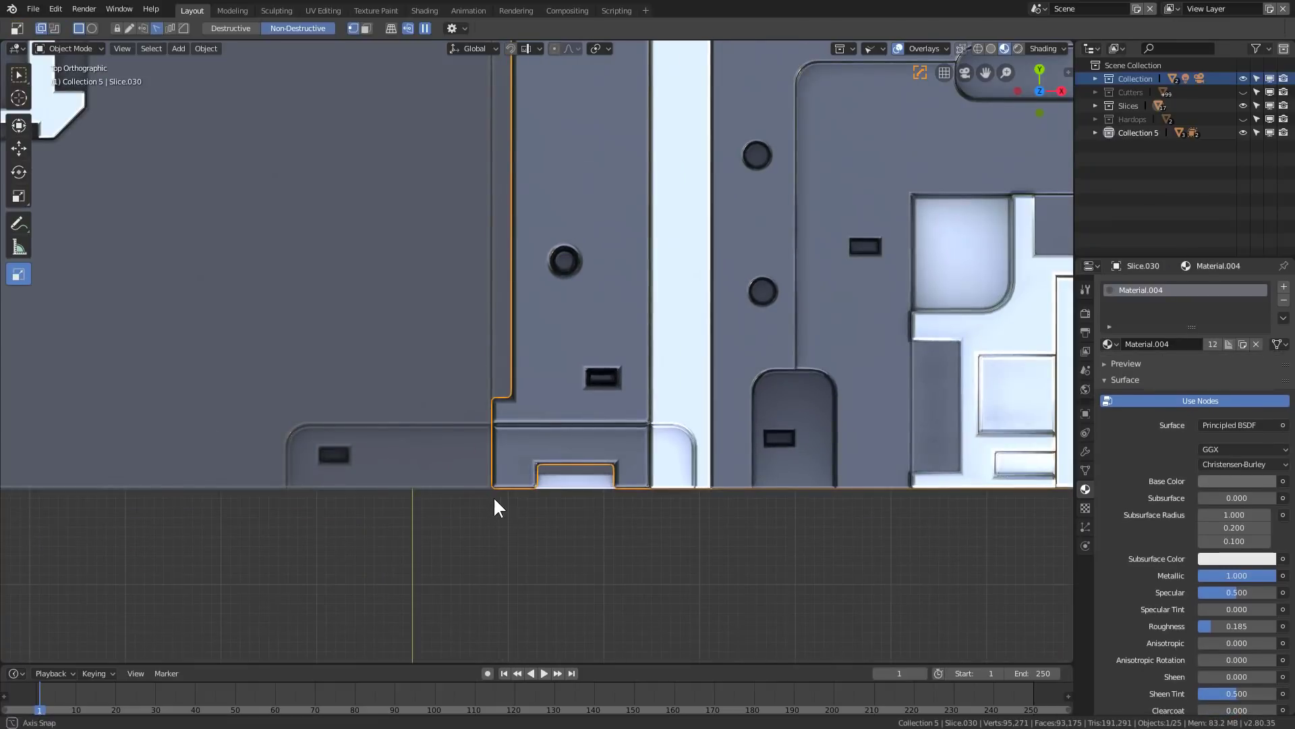
# Step: Add a plane at the scene centre and scale it up well beyond the cube's footprint
pyautogui.moveTo(495, 506); pyautogui.dragTo(643, 446, button='middle')
pyautogui.scroll(-3, 608, 517)
pyautogui.press('a')
pyautogui.hotkey('alt', 'a')
pyautogui.press('a')
pyautogui.press('KP_5')
pyautogui.hotkey('alt', 'a')
pyautogui.scroll(-4, 674, 490)
pyautogui.hotkey('shift', 'a')
pyautogui.moveTo(631, 441)
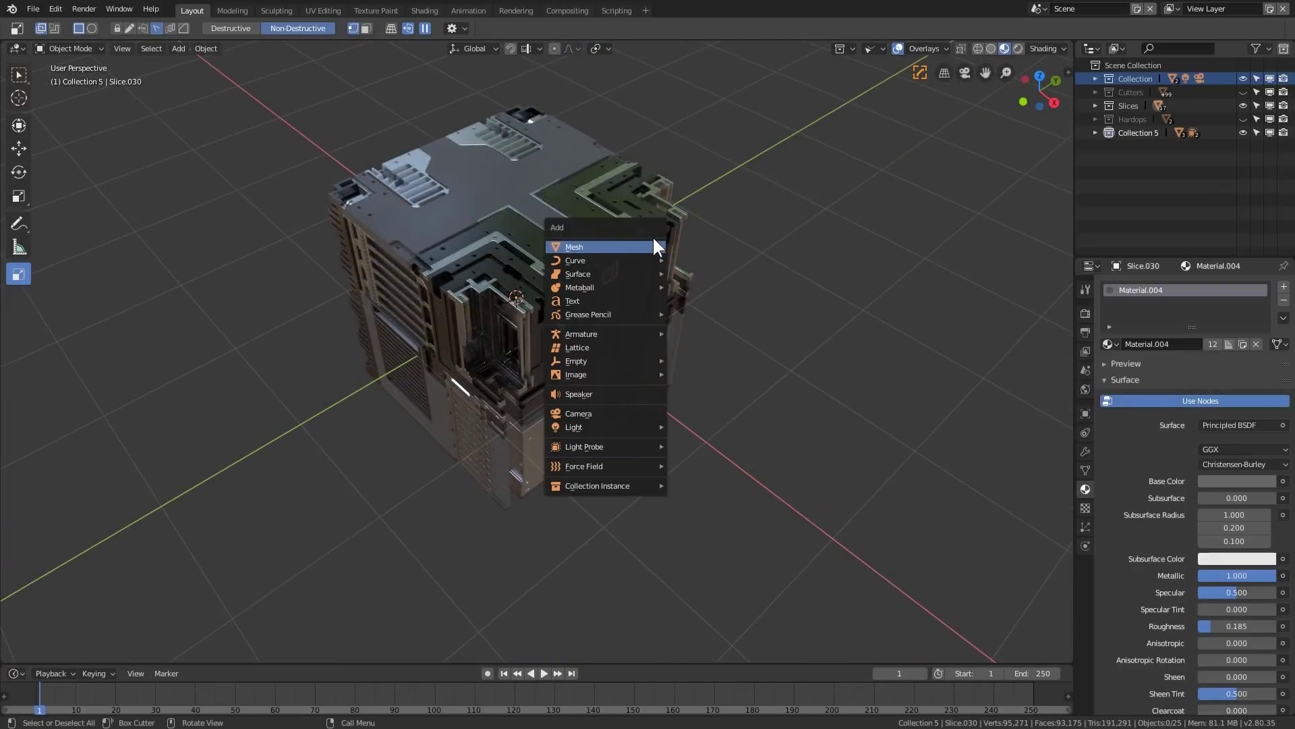
pyautogui.click(696, 246)
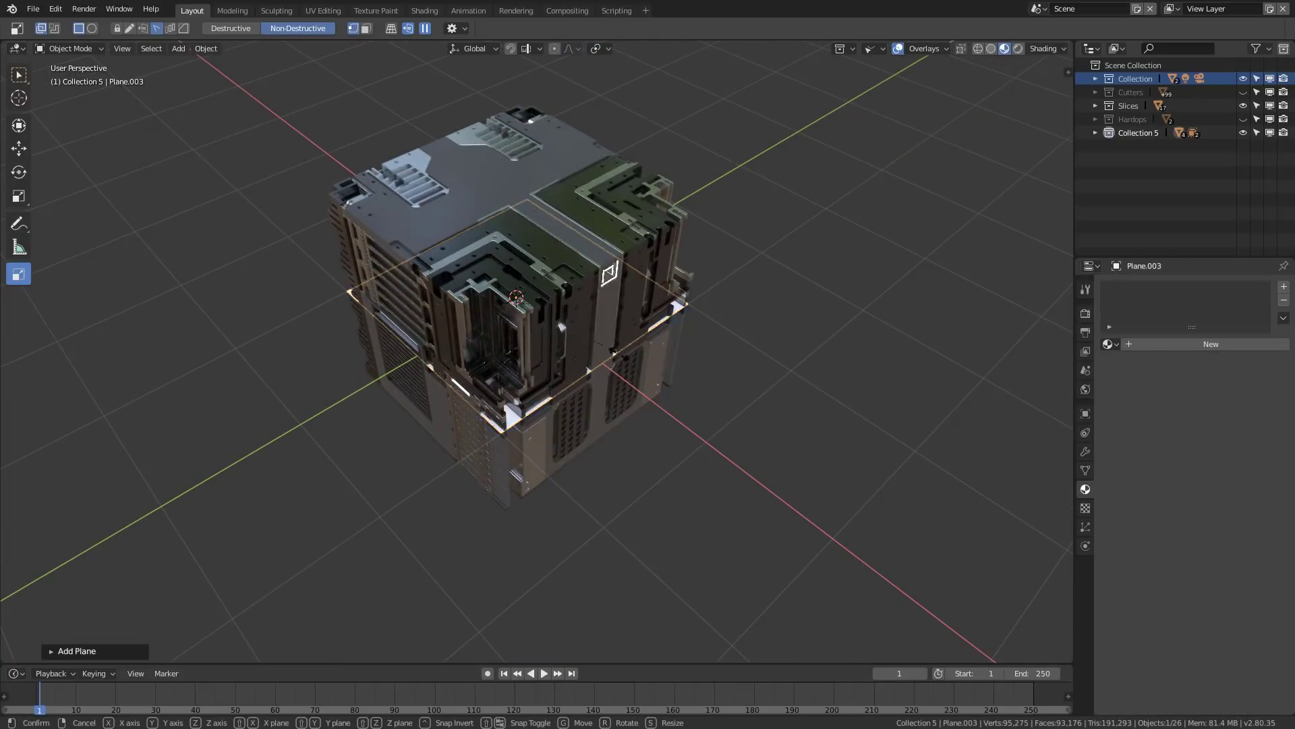
pyautogui.press('s')
pyautogui.click(836, 437)
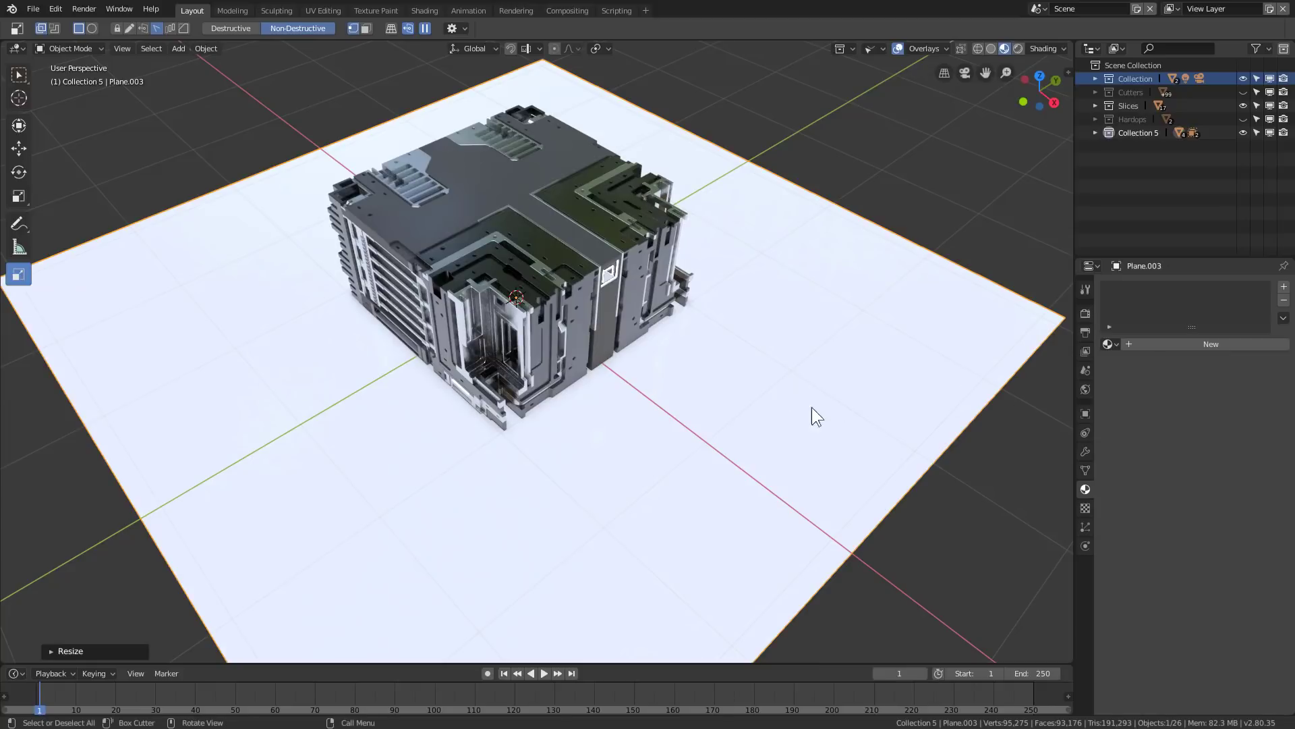
# Step: Give the plane a new material with a grey base colour of value 0.447 and a roughness of 0.537
pyautogui.click(1201, 344)
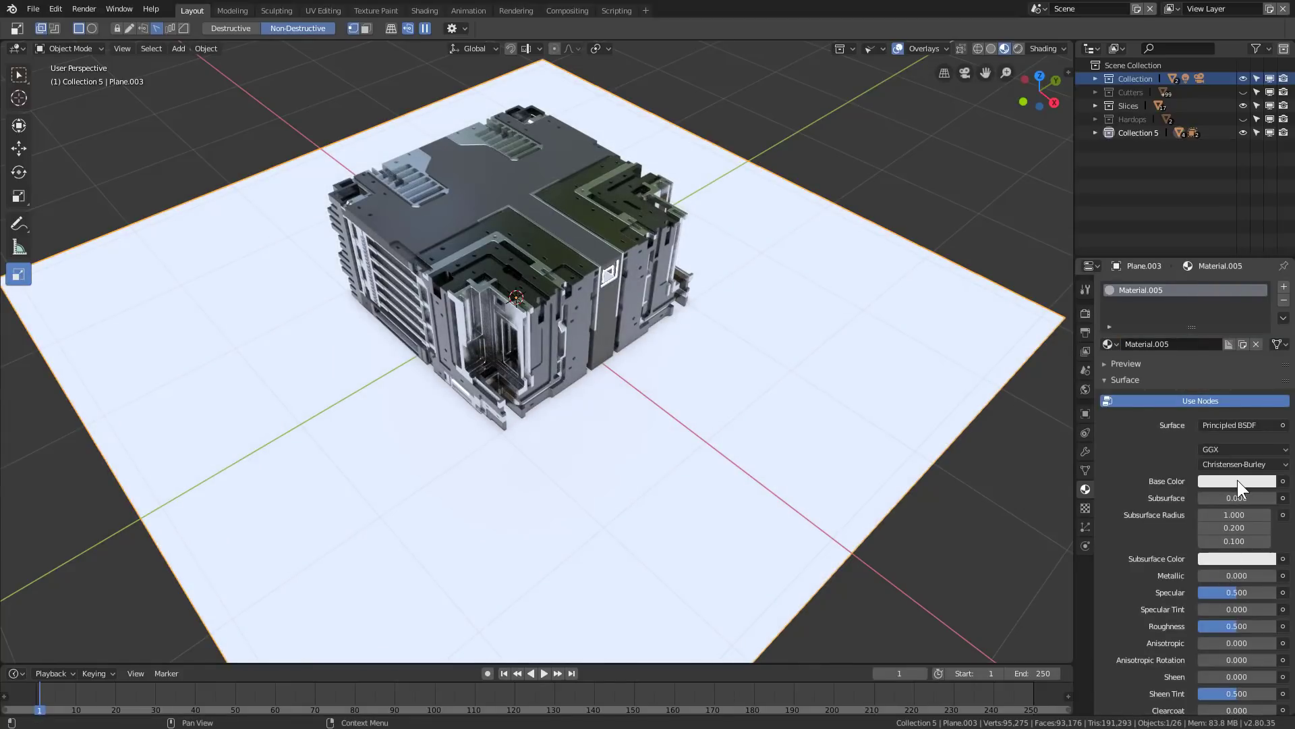
pyautogui.click(1238, 480)
pyautogui.click(1263, 338)
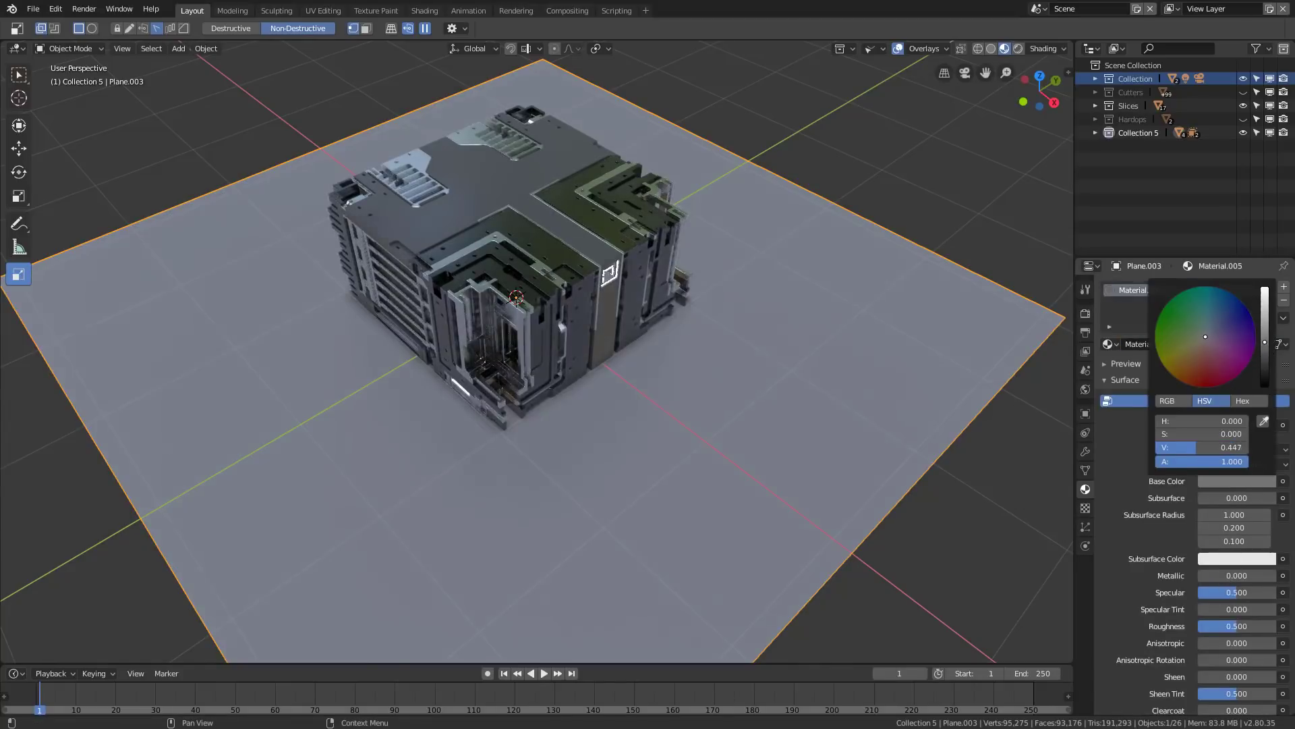
pyautogui.moveTo(1232, 620)
pyautogui.mouseDown()
pyautogui.moveTo(1222, 620)
pyautogui.moveTo(1240, 621)
pyautogui.mouseUp()
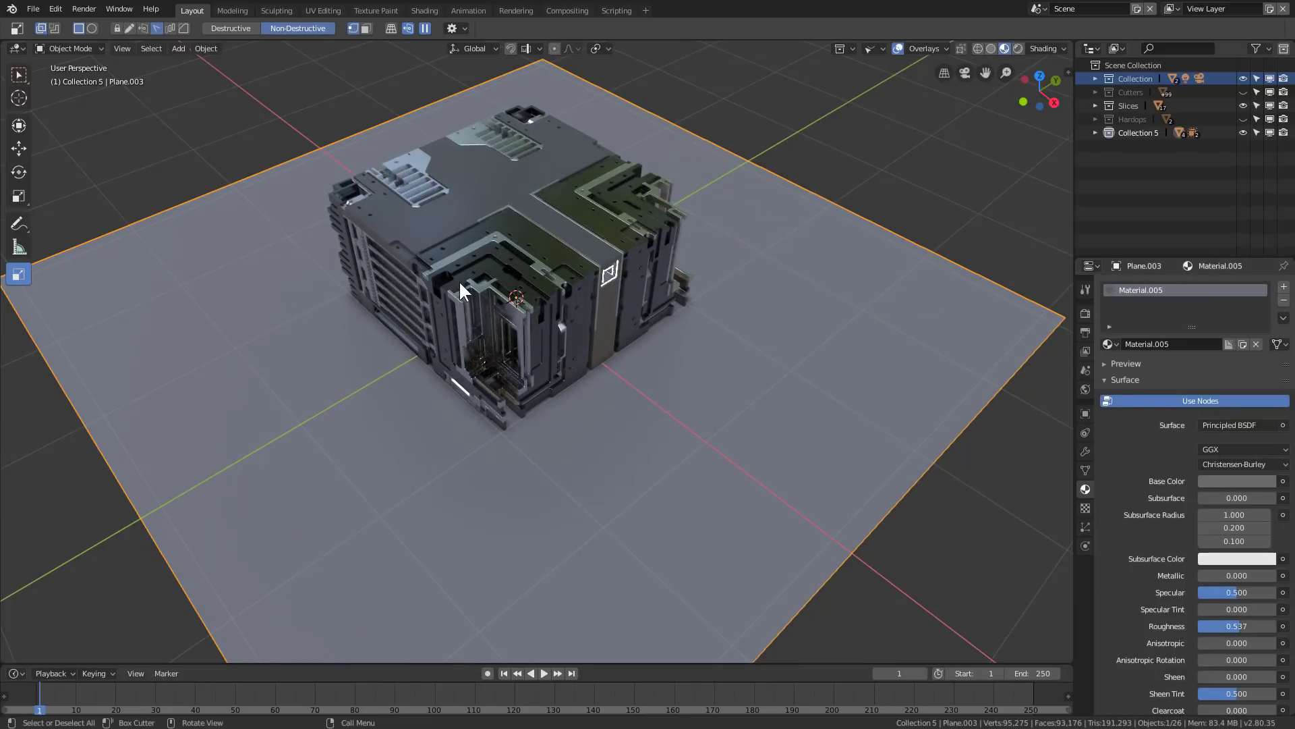
# Step: Move the plane by -1 along the Z axis to sit under the cube as a floor
pyautogui.write('gz-1')
pyautogui.press('Return')
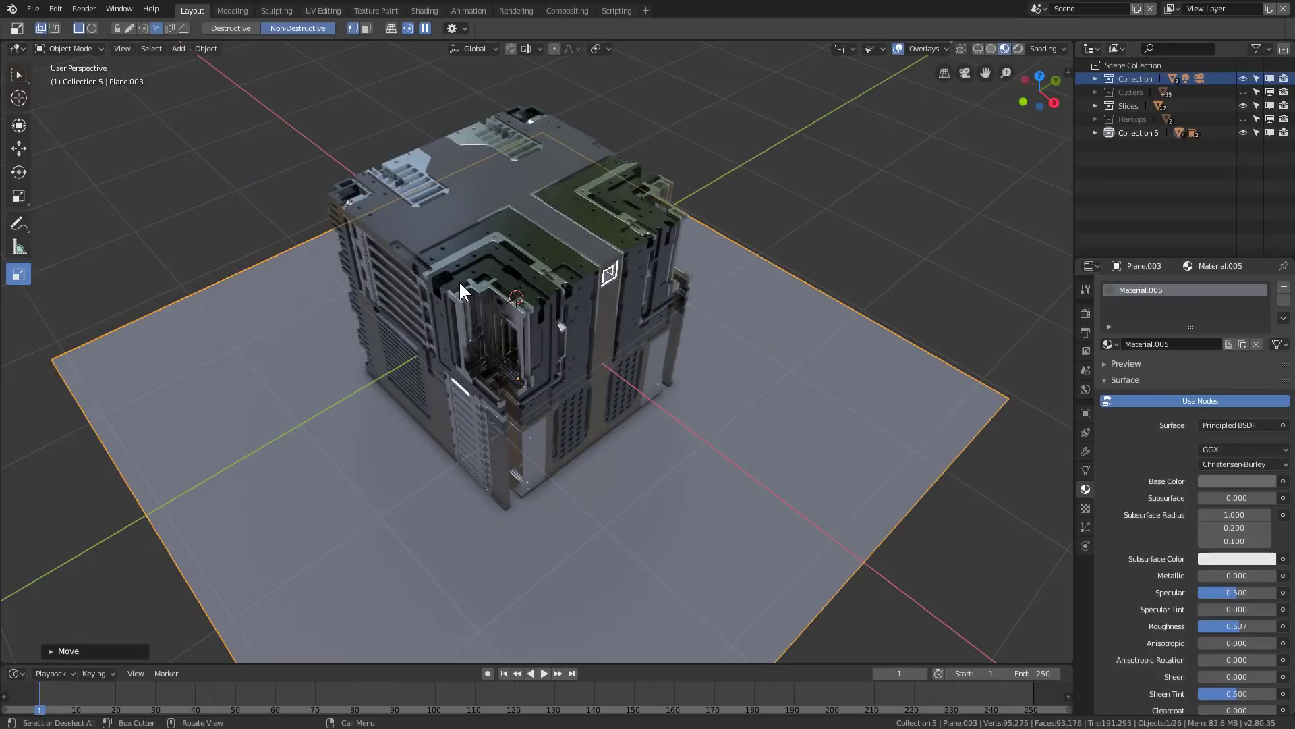
pyautogui.press('s')
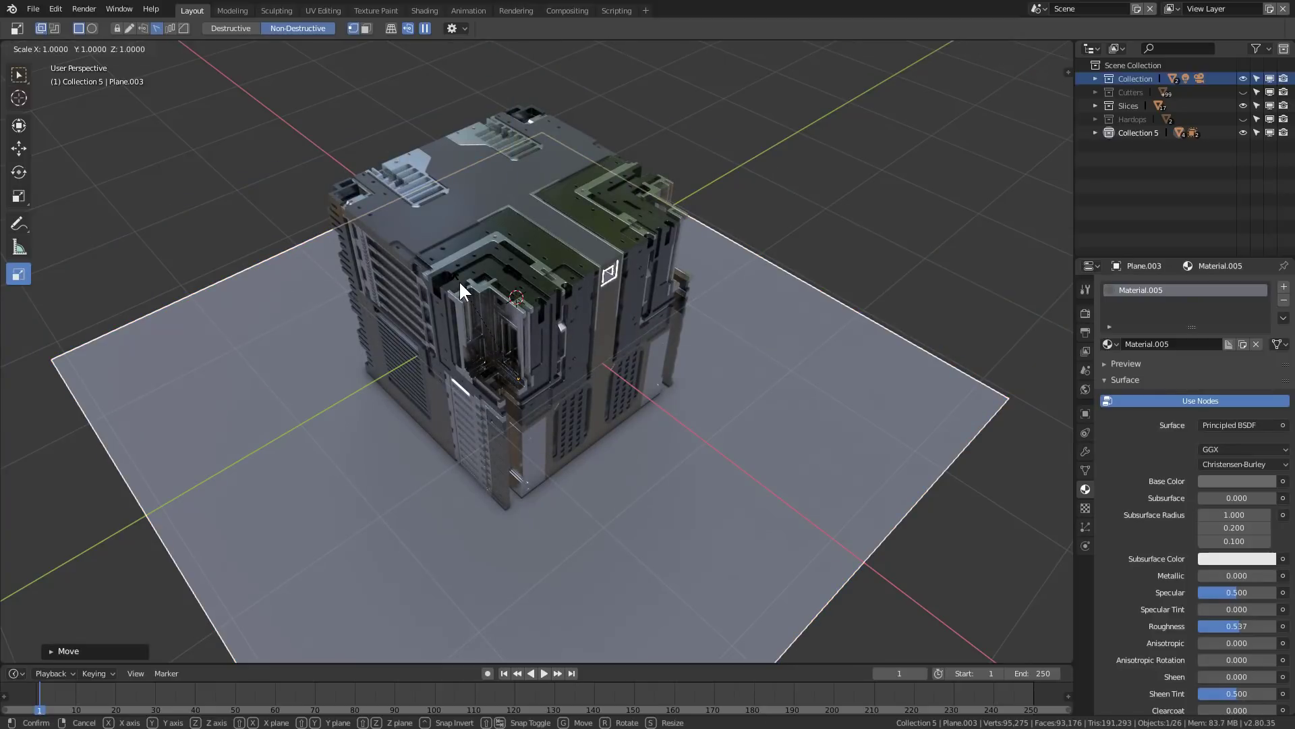
pyautogui.press('Escape')
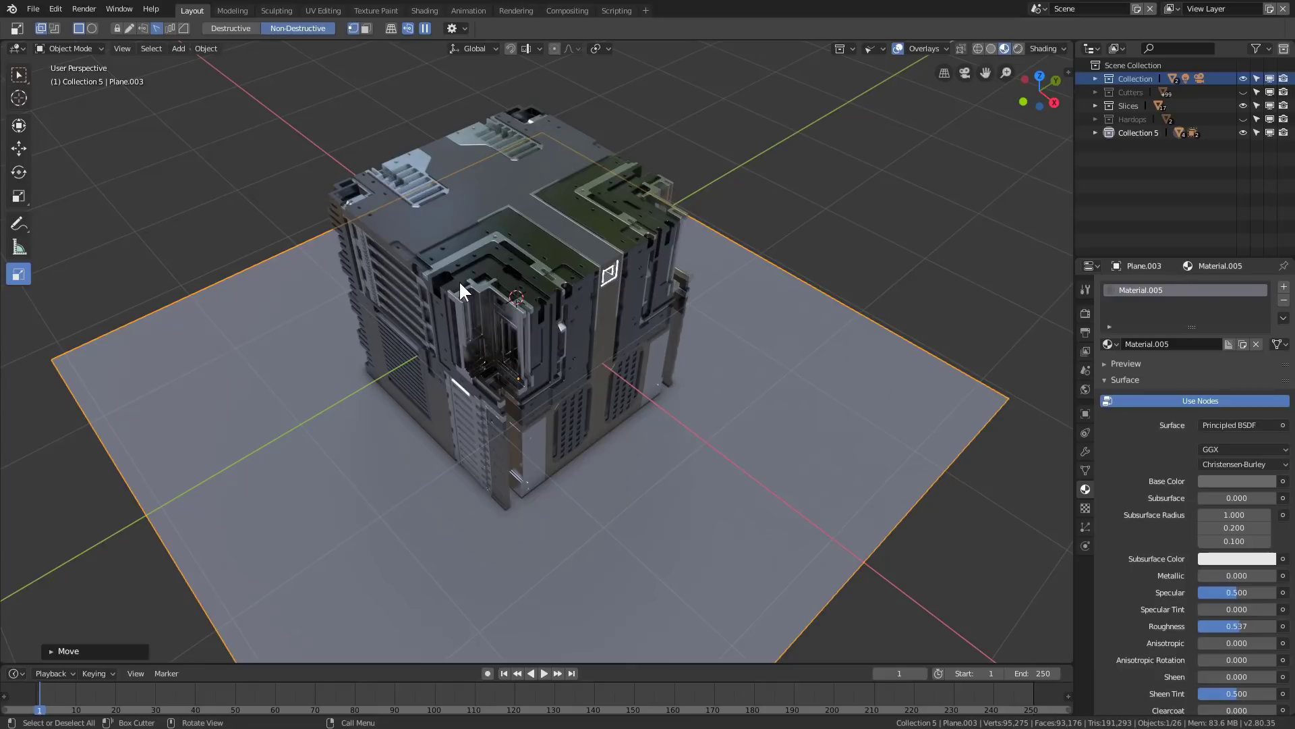
# Step: Scale the ground plane up by a factor of 10
pyautogui.write('s10')
pyautogui.press('Return')
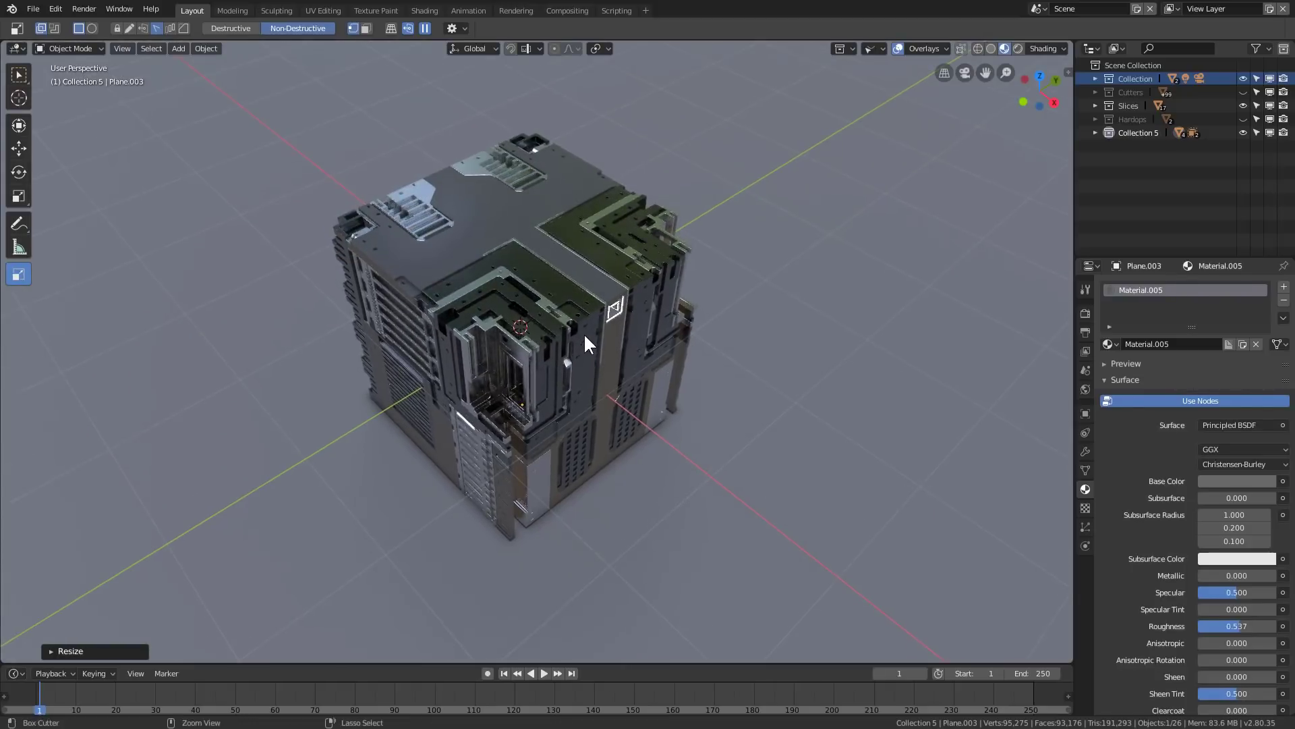
pyautogui.moveTo(584, 334)
pyautogui.keyDown('ctrl'); pyautogui.mouseDown(button='middle')
pyautogui.moveTo(582, 281)
pyautogui.moveTo(588, 325)
pyautogui.moveTo(600, 317)
pyautogui.mouseUp(button='middle'); pyautogui.keyUp('ctrl')
# Step: Add an area light, place it high beside the cube and rotate it to face the cube
pyautogui.hotkey('shift', 'a')
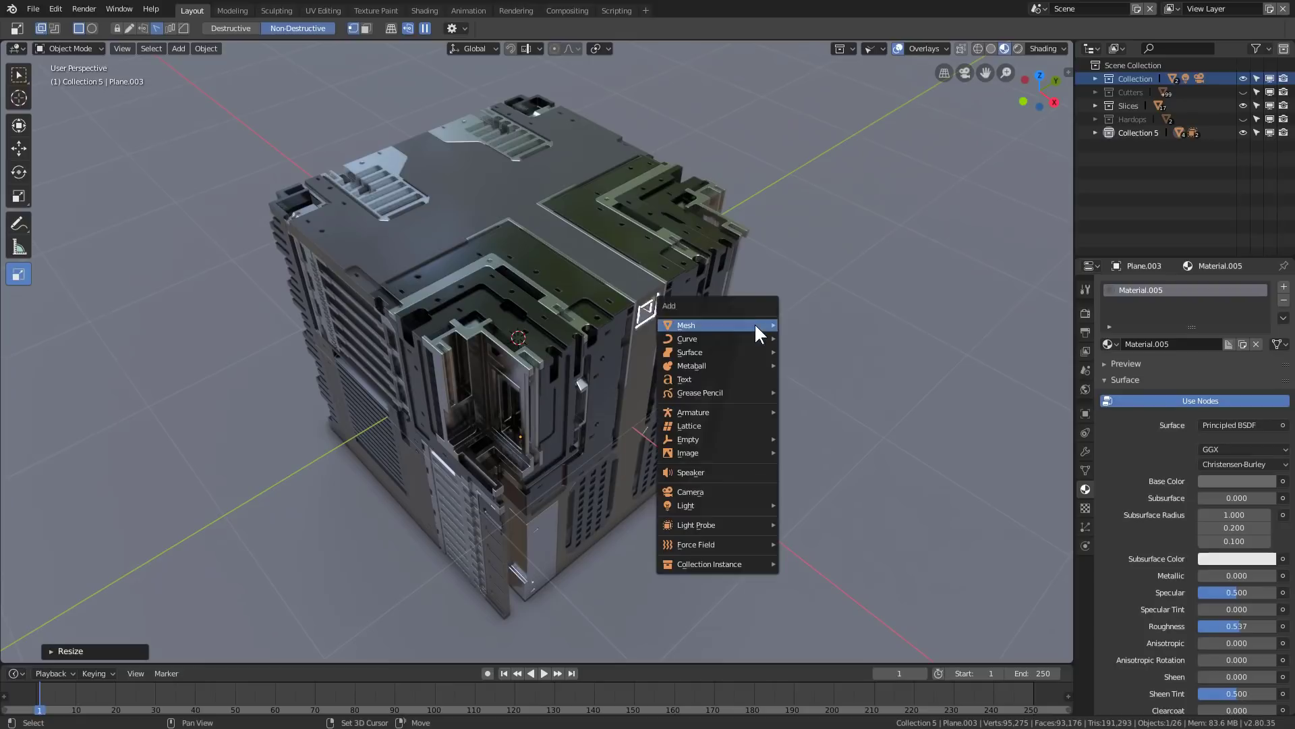
pyautogui.moveTo(756, 504)
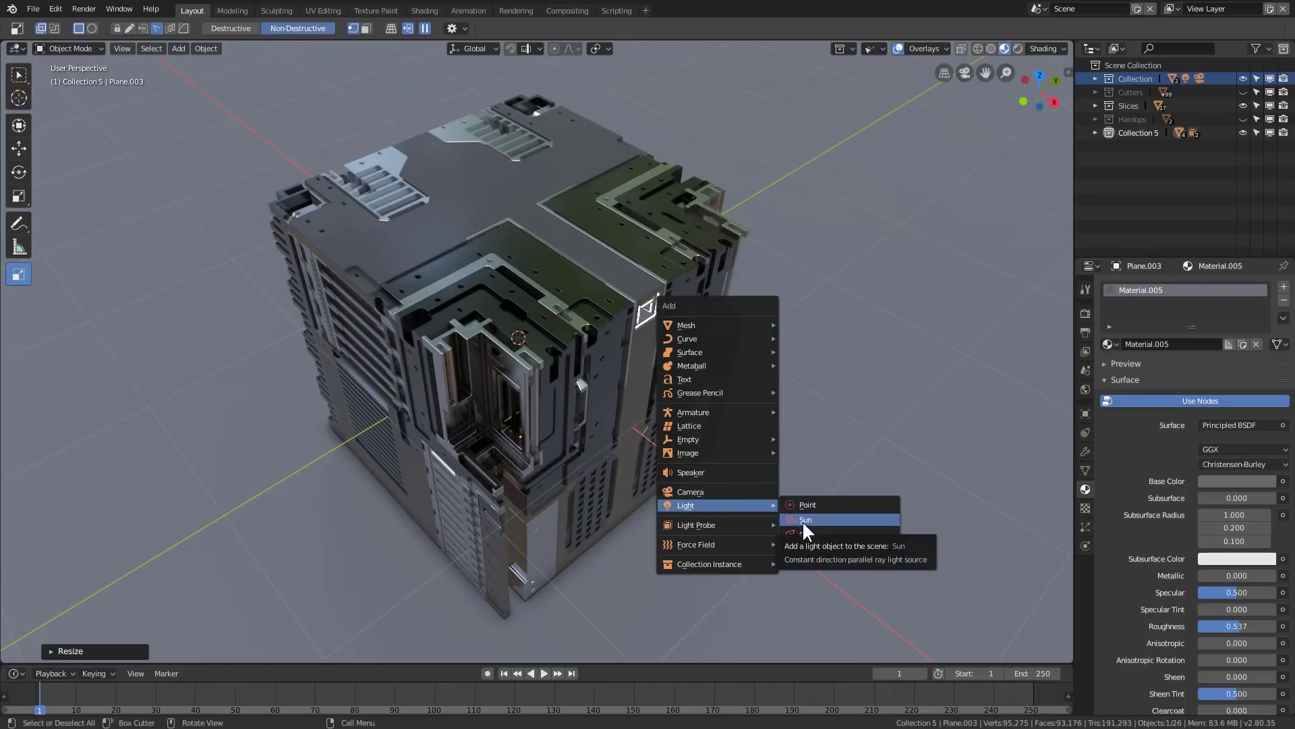
pyautogui.click(813, 549)
pyautogui.scroll(-3, 758, 481)
pyautogui.moveTo(714, 468); pyautogui.dragTo(732, 540, button='middle')
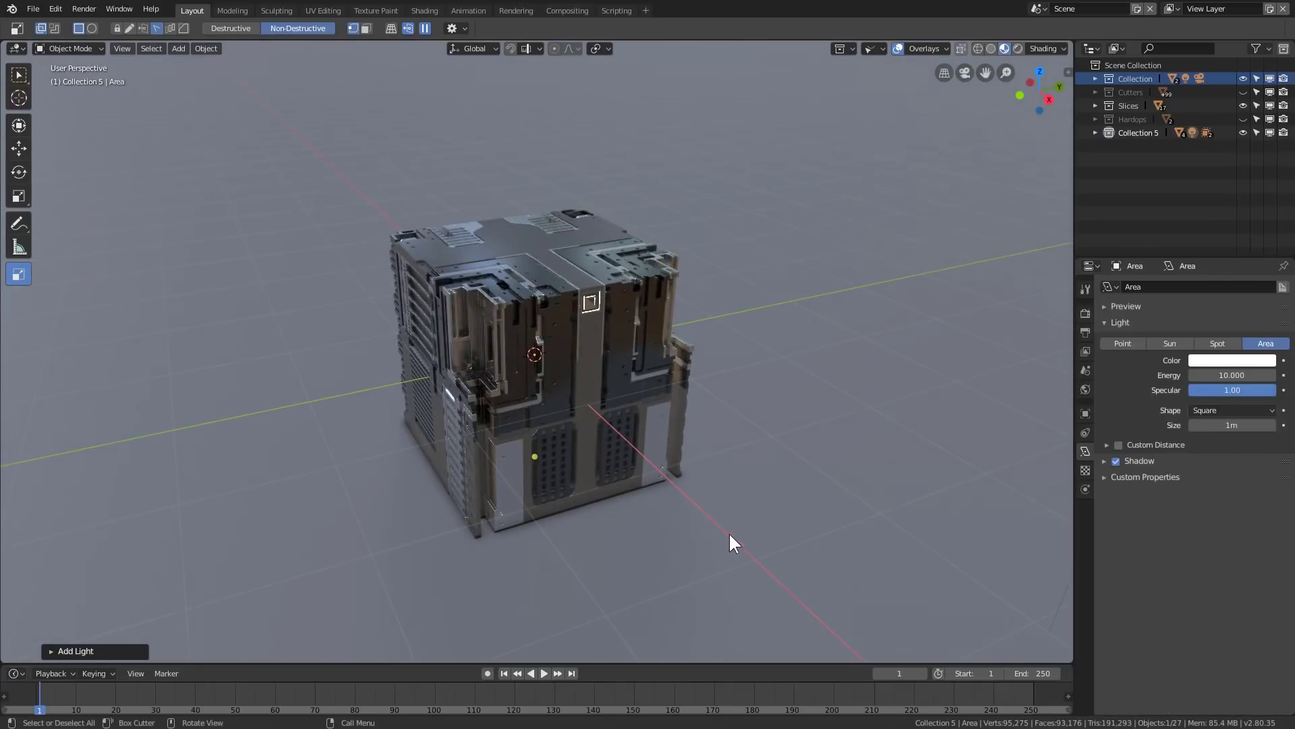
pyautogui.press('g')
pyautogui.click(526, 337)
pyautogui.press('r')
pyautogui.click(648, 118)
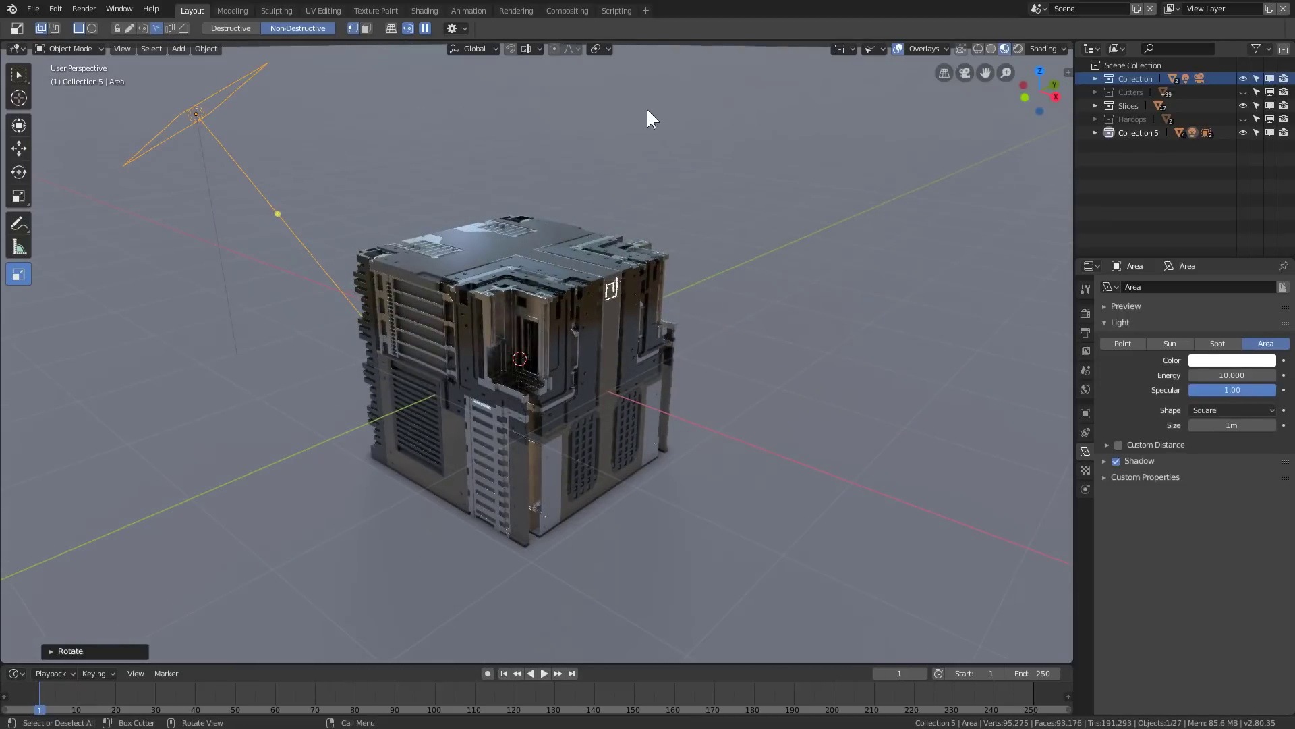
pyautogui.moveTo(735, 187); pyautogui.dragTo(758, 201, button='middle')
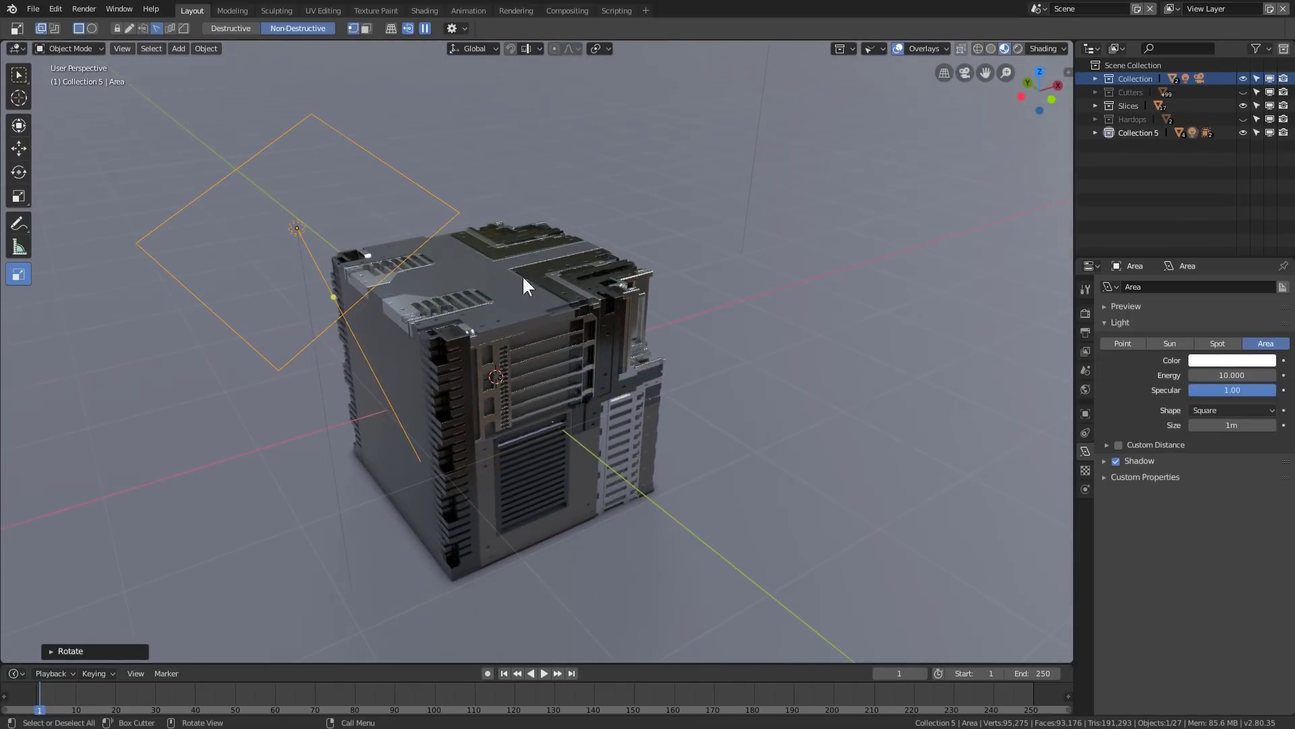
pyautogui.moveTo(524, 284); pyautogui.dragTo(415, 325, button='middle')
# Step: Turn on scene lights for the LookDev viewport and adjust the area light's position and rotation around the cube
pyautogui.rightClick(416, 322)
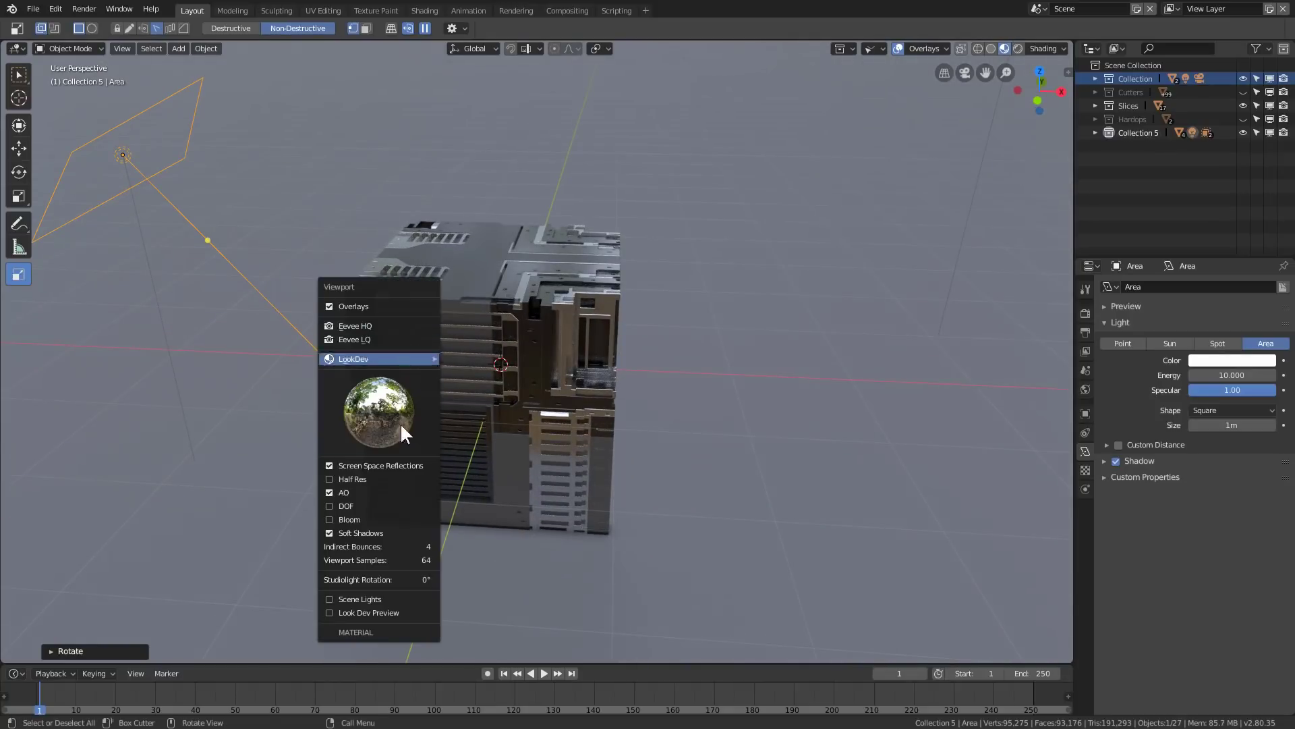
pyautogui.click(346, 601)
pyautogui.press('g')
pyautogui.click(444, 455)
pyautogui.moveTo(444, 455); pyautogui.dragTo(483, 396, button='middle')
pyautogui.press('r')
pyautogui.click(199, 9)
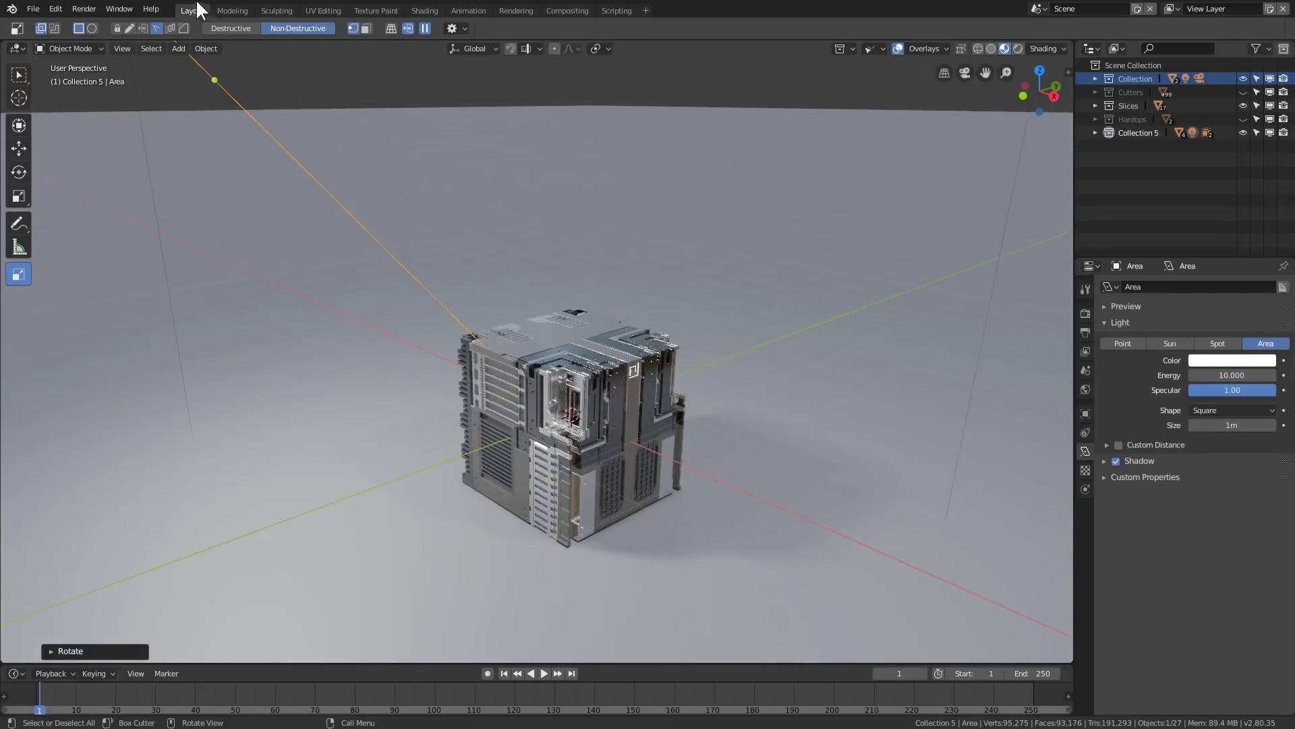
# Step: Give the area light a Track To constraint that targets the cube
pyautogui.click(205, 49)
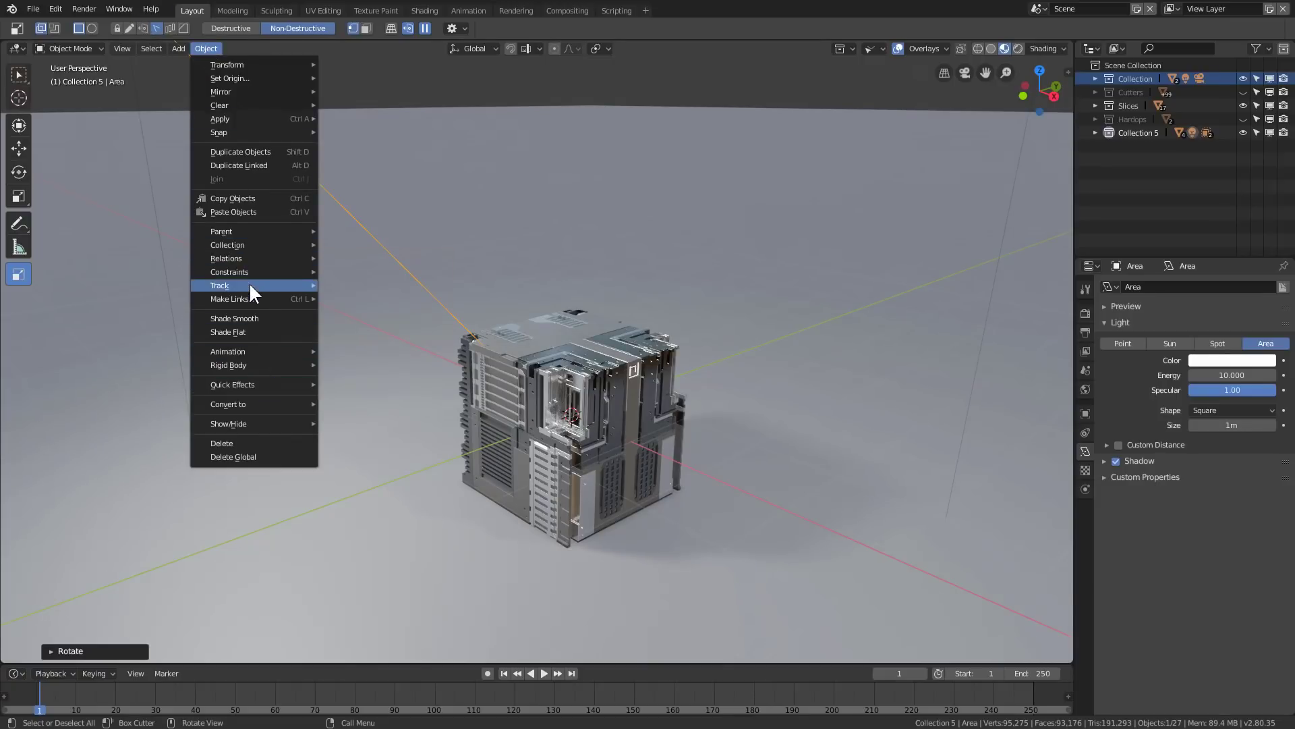
pyautogui.moveTo(251, 285)
pyautogui.click(334, 289)
pyautogui.scroll(1, 541, 312)
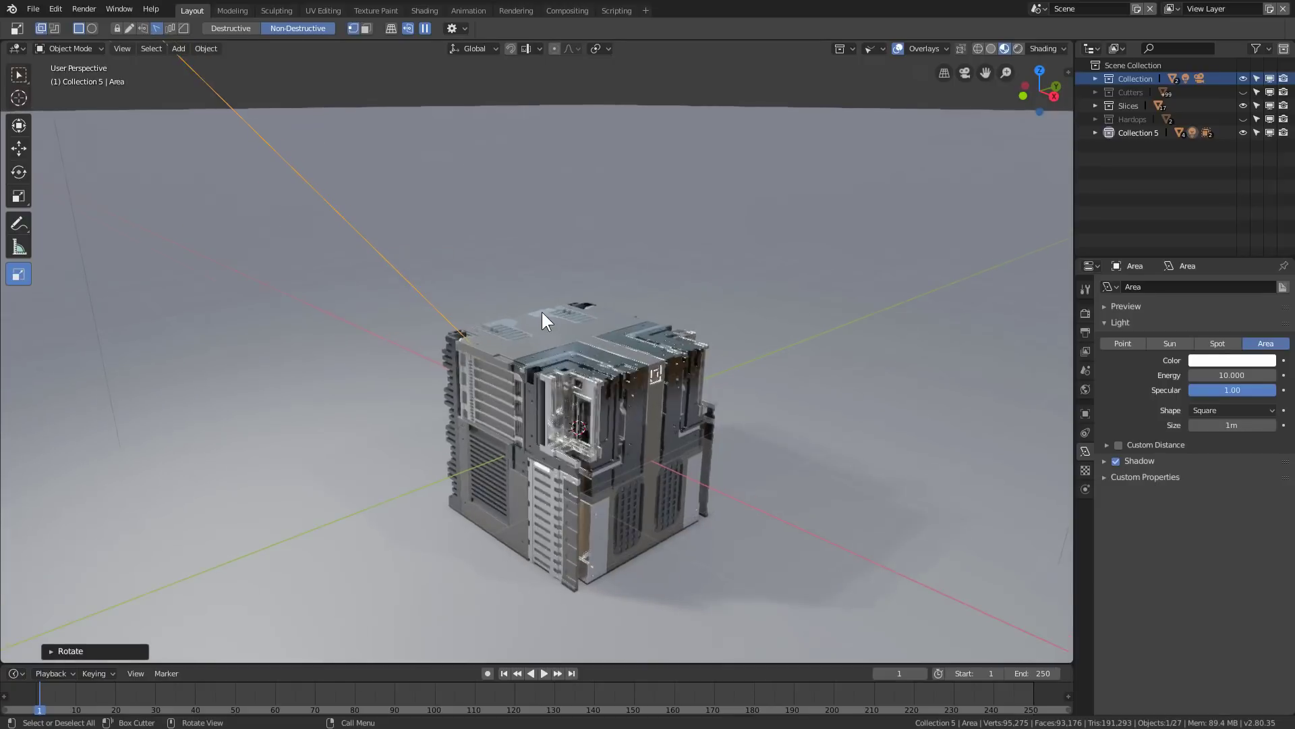
pyautogui.scroll(2, 541, 312)
pyautogui.click(564, 321)
pyautogui.click(203, 48)
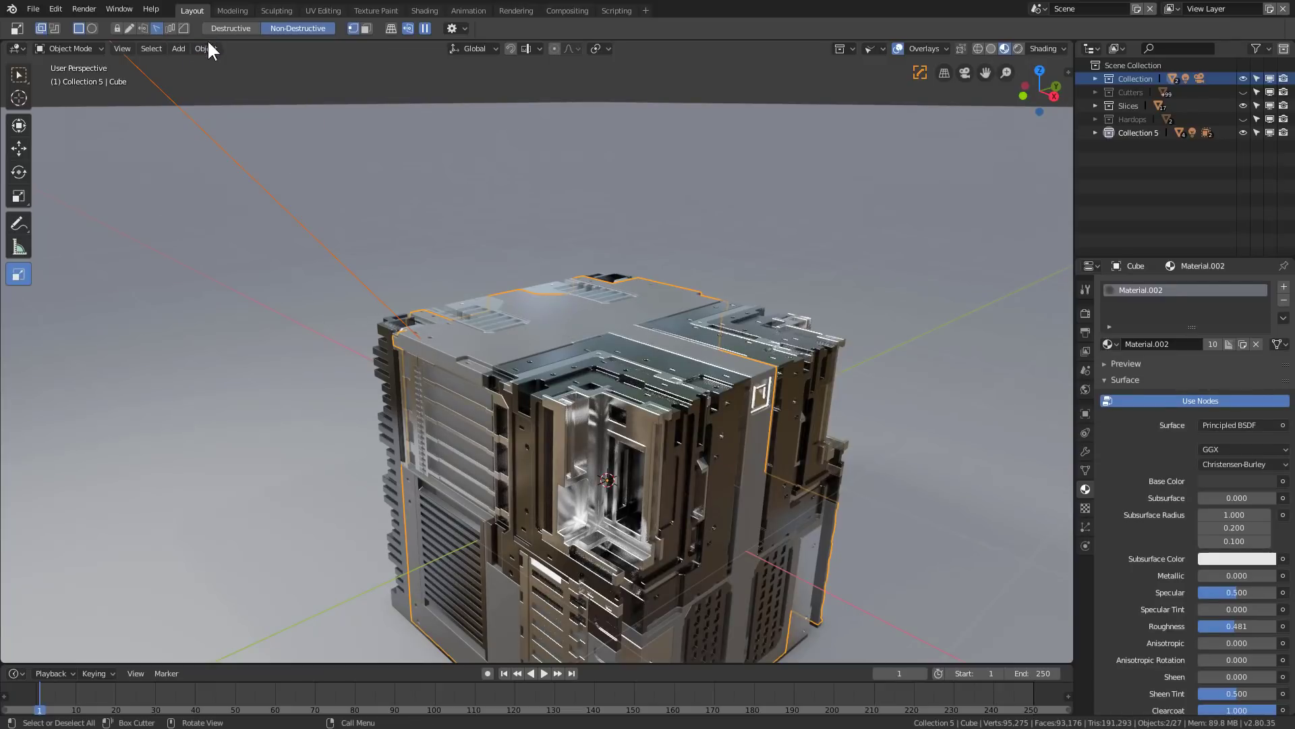
pyautogui.click(207, 48)
pyautogui.moveTo(289, 284)
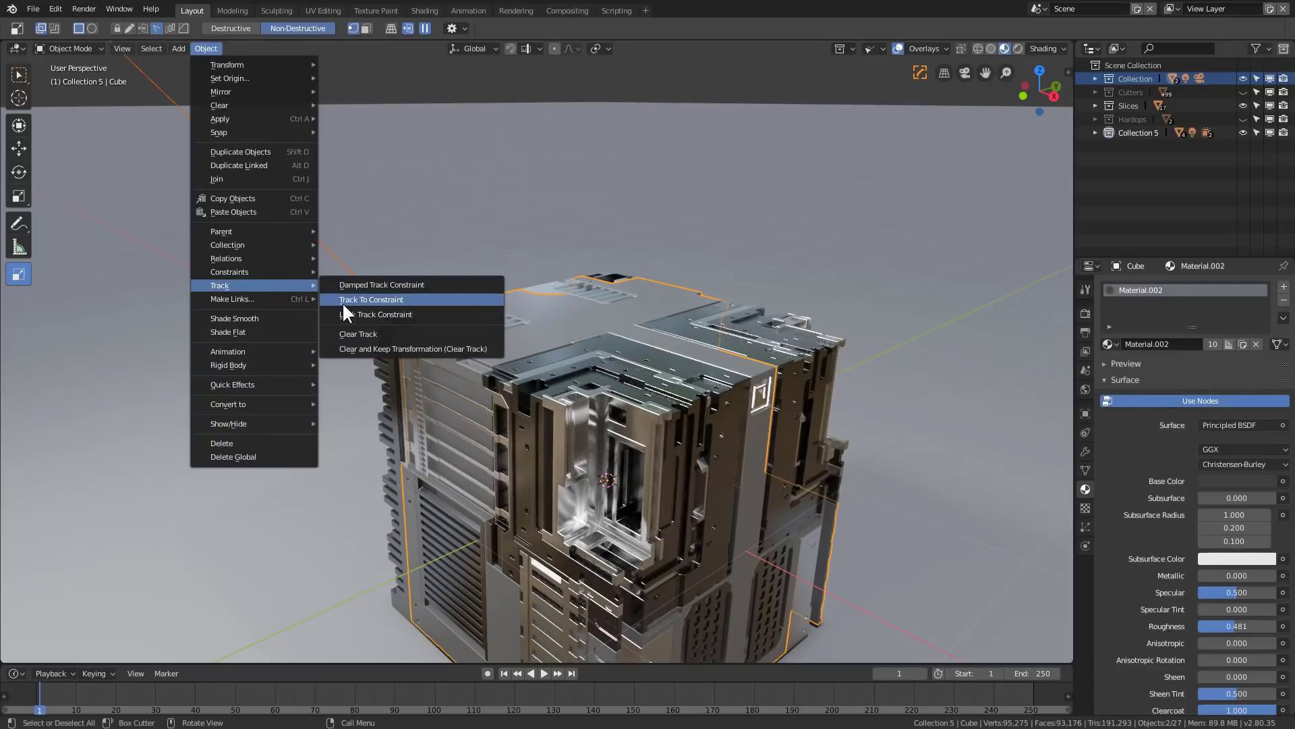
pyautogui.click(346, 299)
pyautogui.scroll(-5, 310, 182)
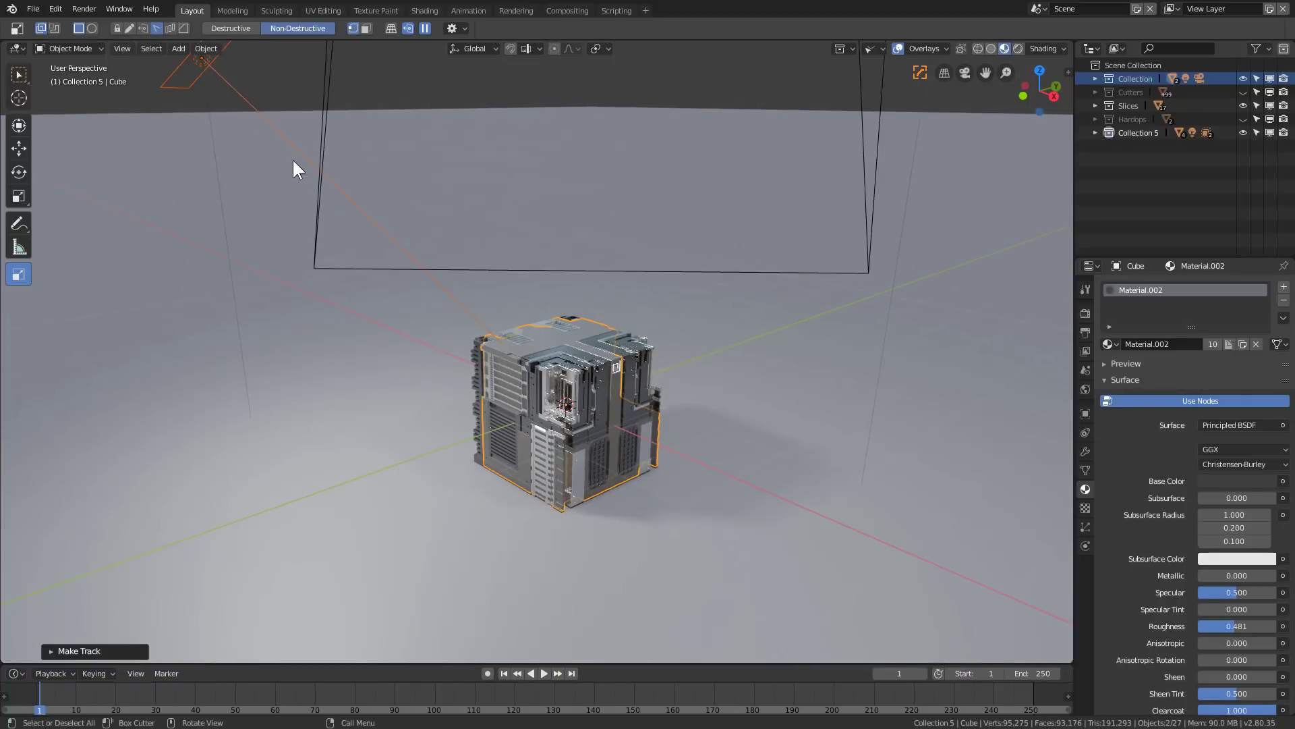
# Step: Move the area light on its own to a new spot high above and beside the cube
pyautogui.click(201, 62)
pyautogui.scroll(-4, 200, 62)
pyautogui.press('g')
pyautogui.click(545, 281)
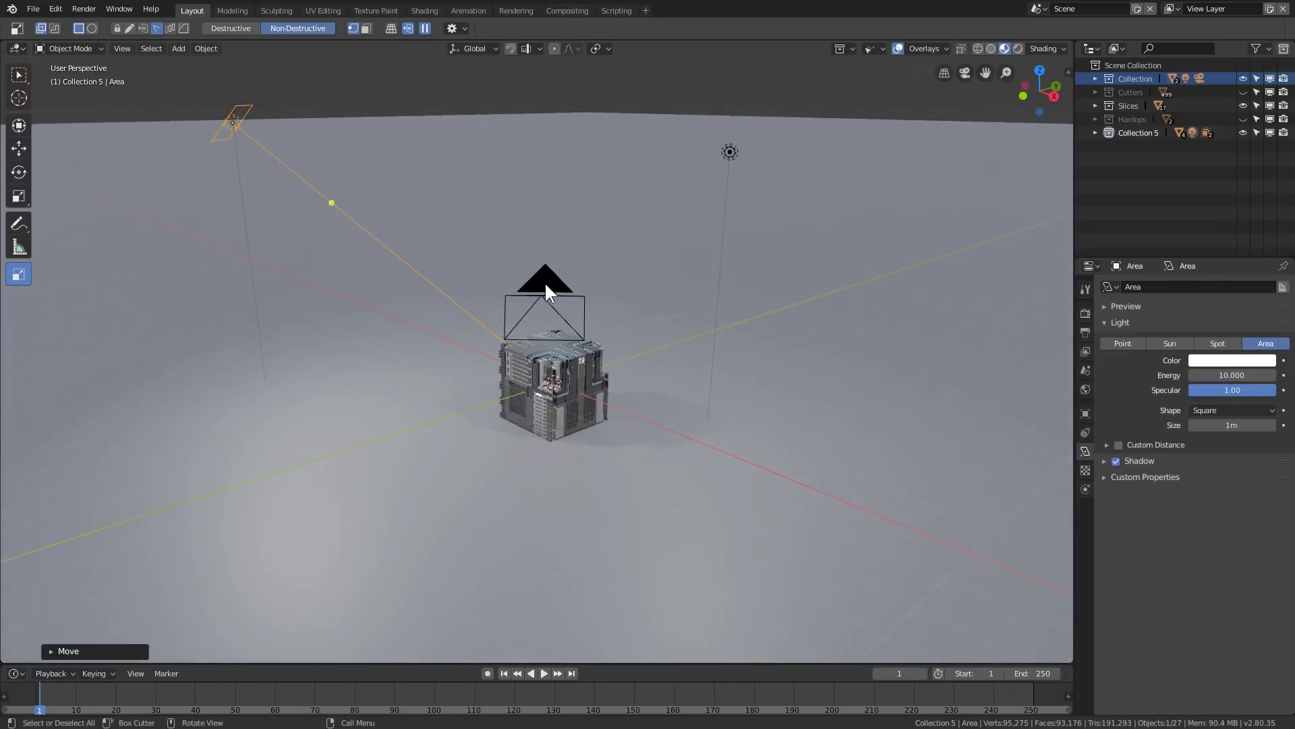
# Step: Set the area light's energy to 2.720 and enable its contact shadow
pyautogui.scroll(3, 544, 281)
pyautogui.press('w')
pyautogui.press('q')
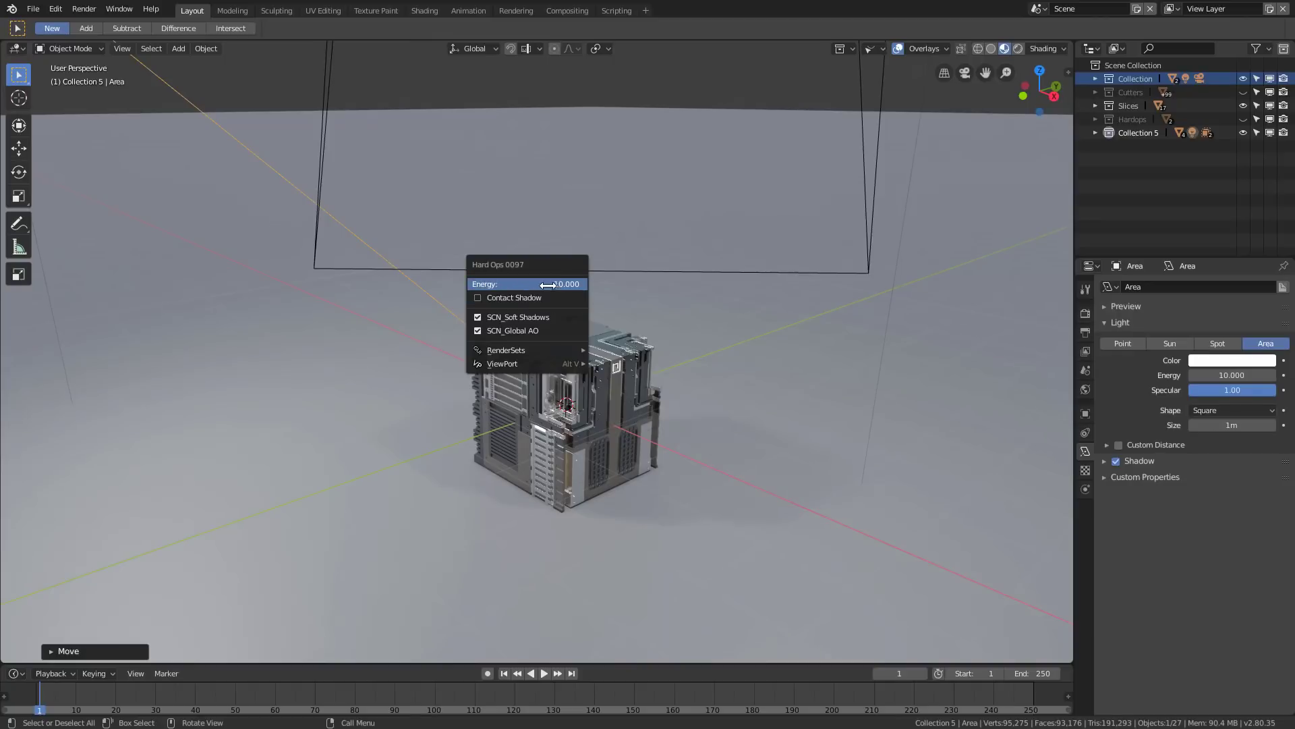
pyautogui.moveTo(548, 285); pyautogui.dragTo(533, 284)
pyautogui.press('q')
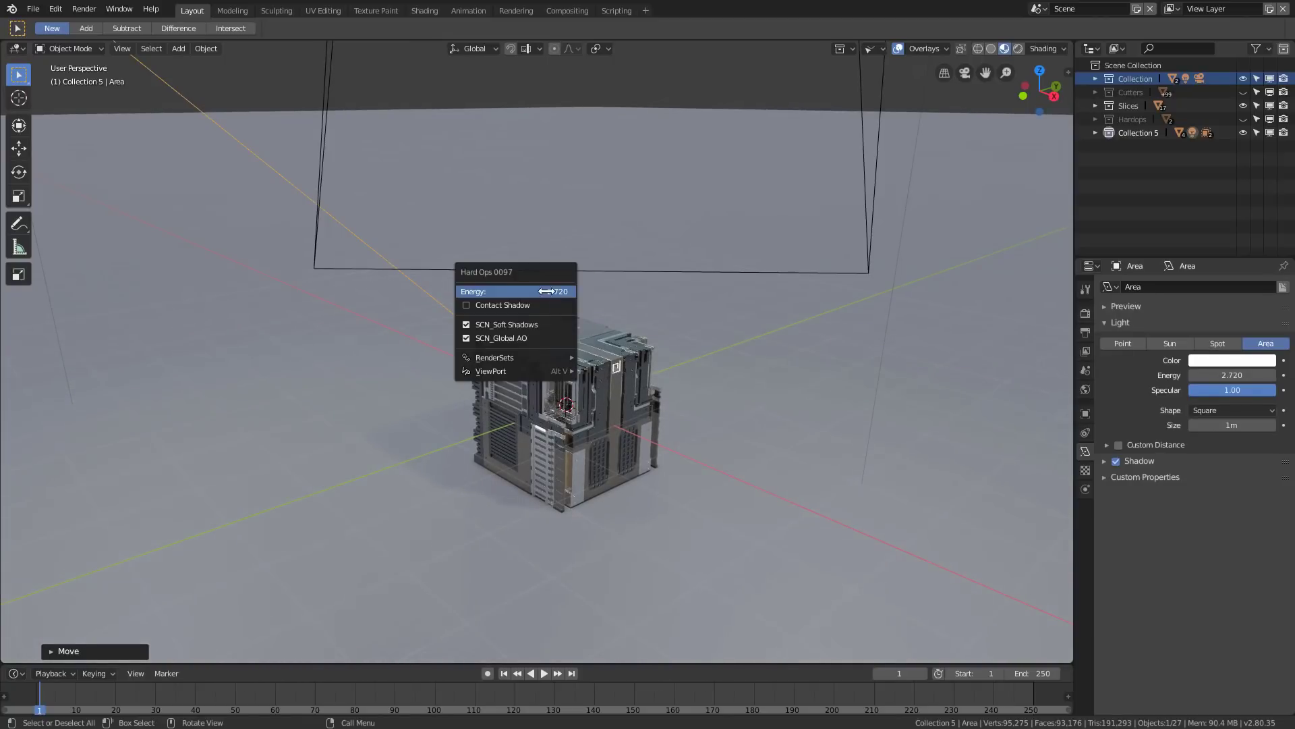
pyautogui.click(496, 305)
pyautogui.press('q')
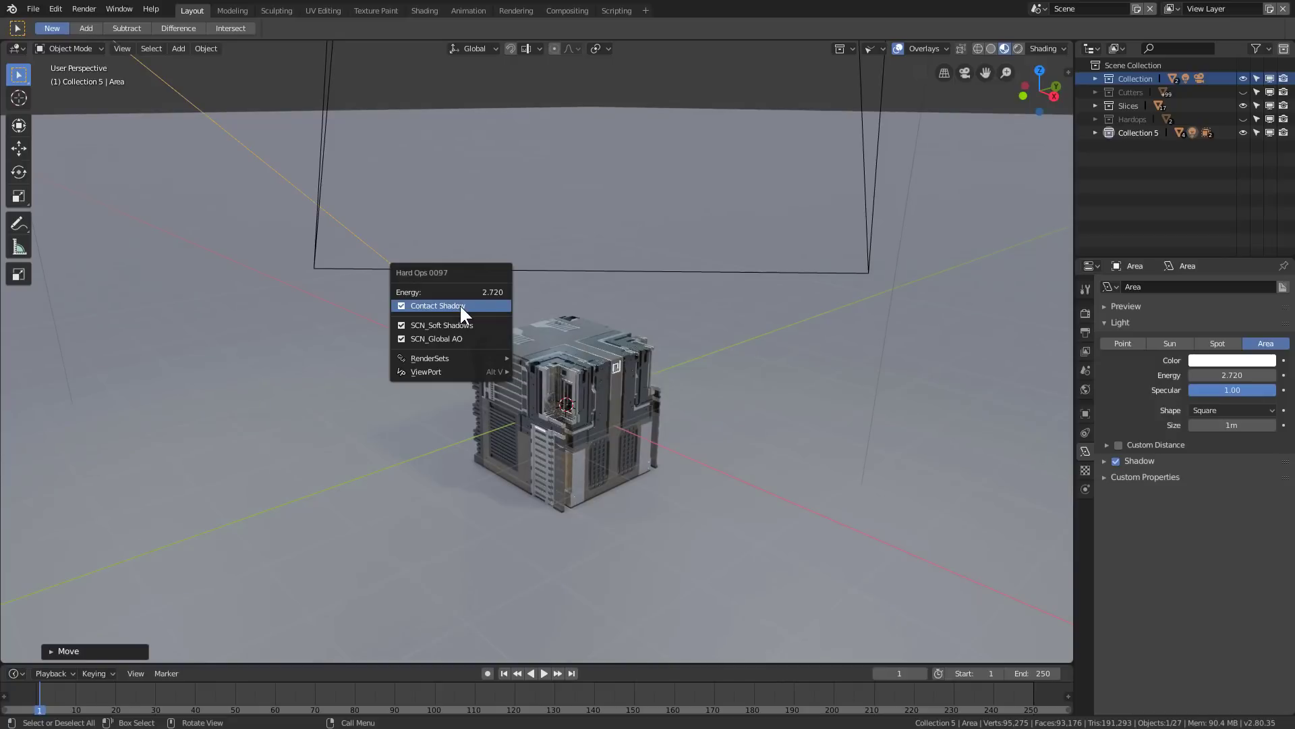
# Step: Delete the old lamp standing on the far side of the cube from the area light
pyautogui.scroll(-2, 562, 277)
pyautogui.scroll(-2, 563, 278)
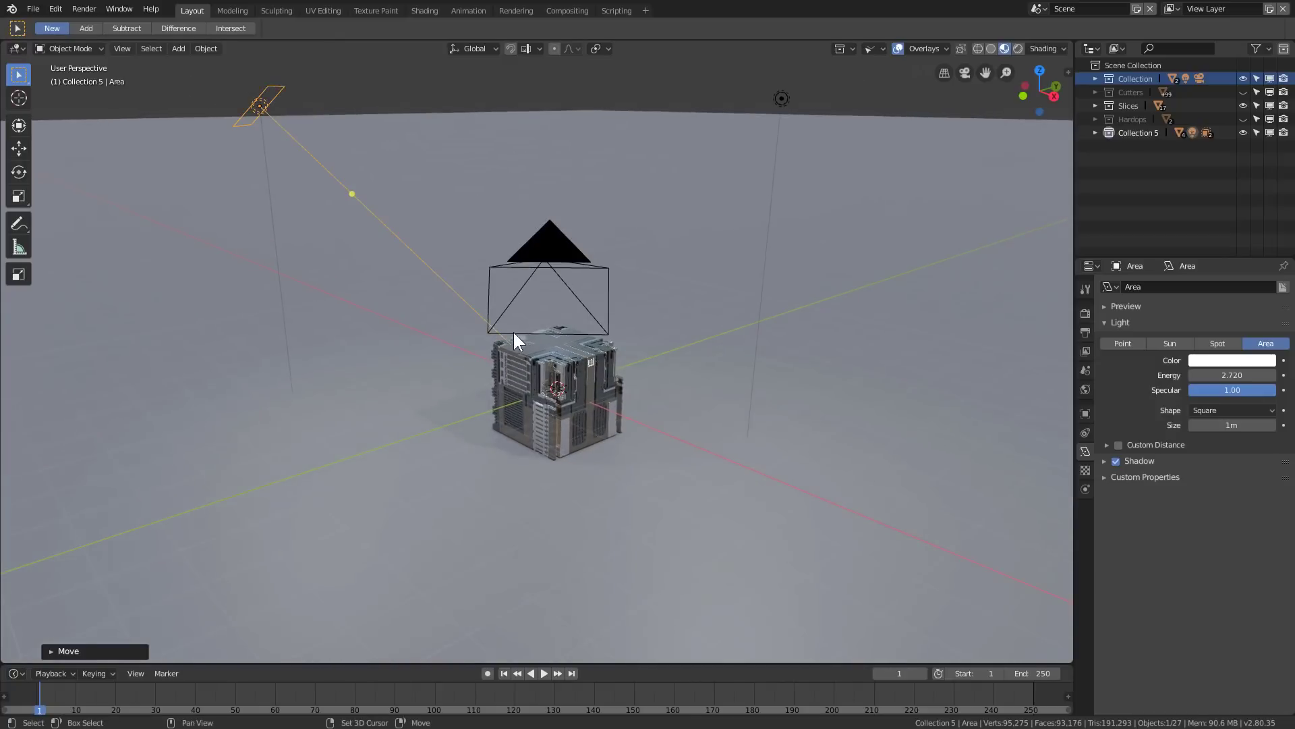
pyautogui.click(783, 98)
pyautogui.press('Delete')
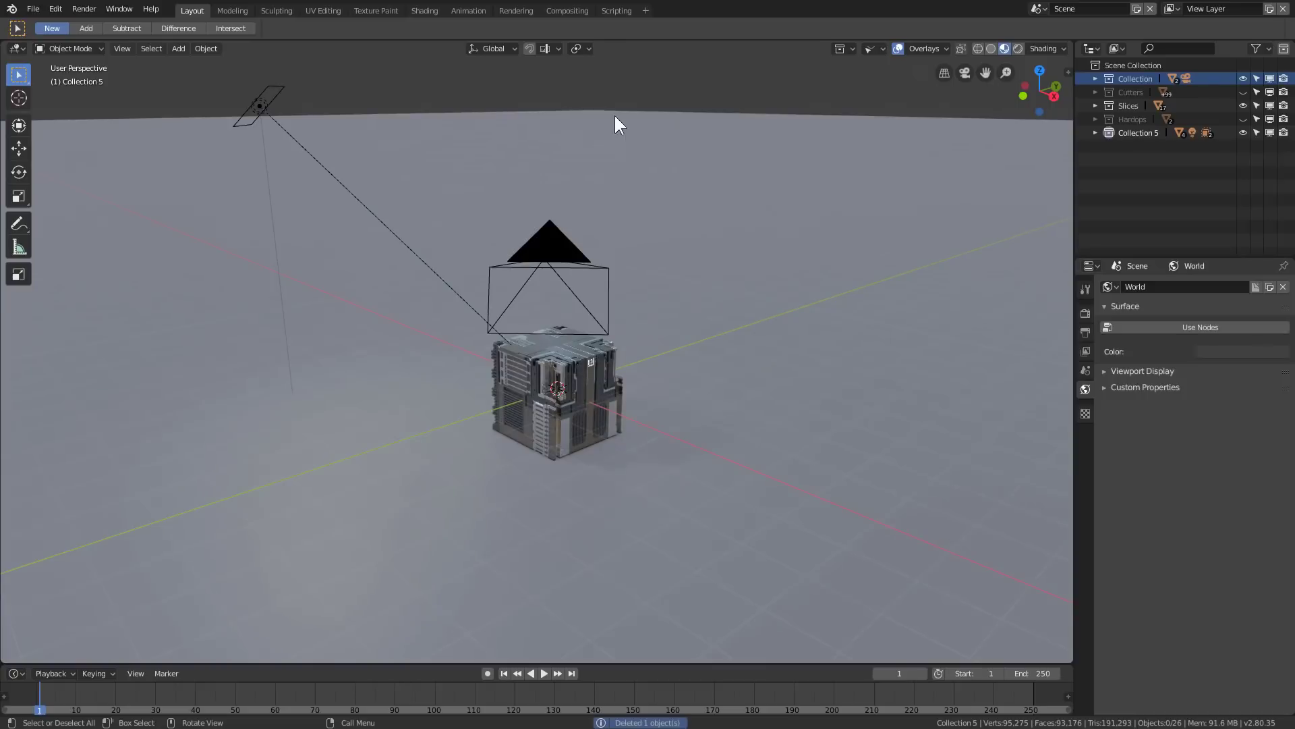
# Step: Duplicate the area light and place the copy high above the cube
pyautogui.click(263, 94)
pyautogui.hotkey('shift', 'd')
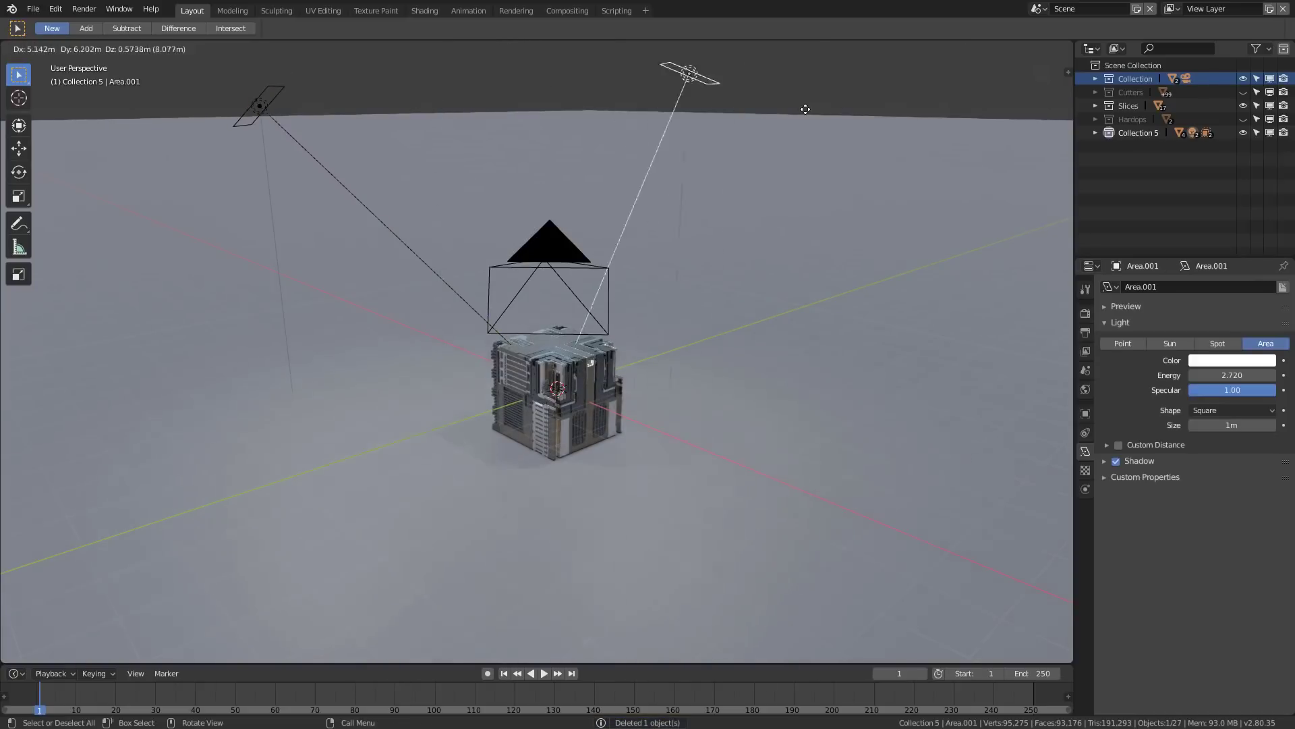
pyautogui.click(665, 49)
pyautogui.press('g')
pyautogui.click(690, 119)
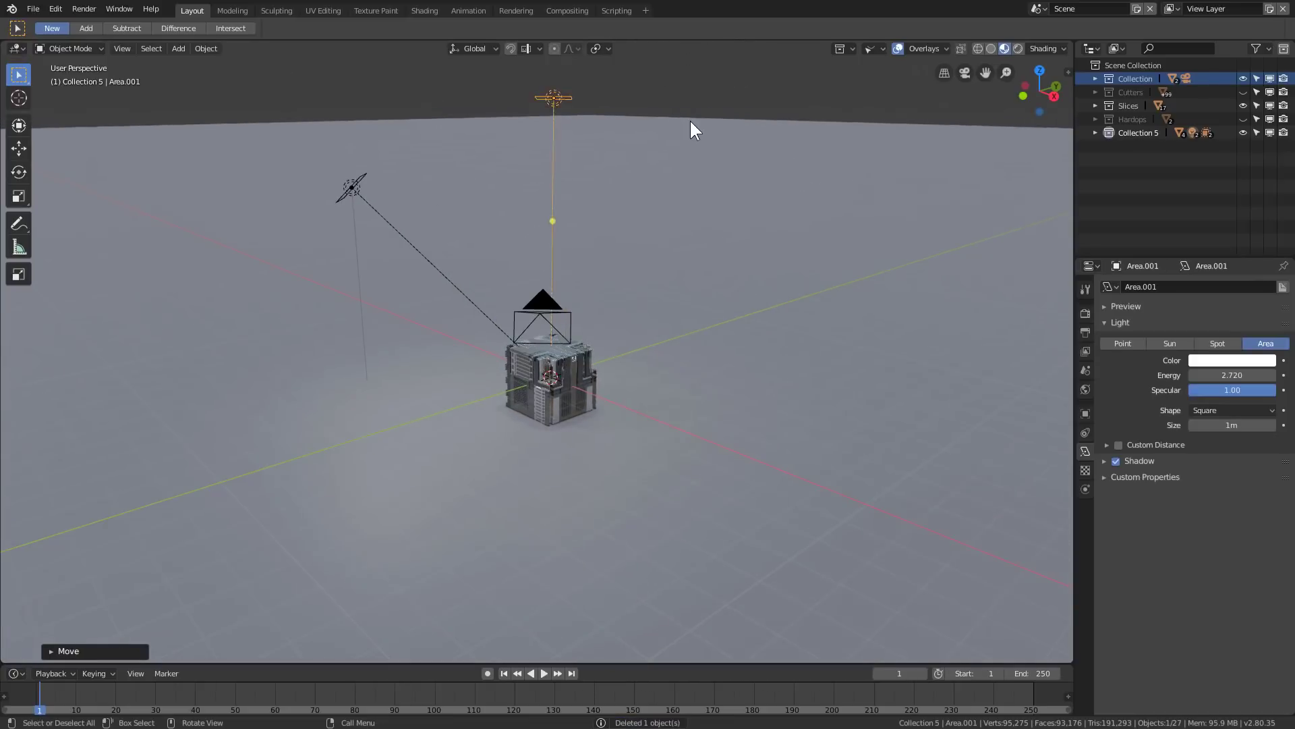
# Step: Set the energy of the overhead area light to 4.760
pyautogui.scroll(4, 670, 120)
pyautogui.press('q')
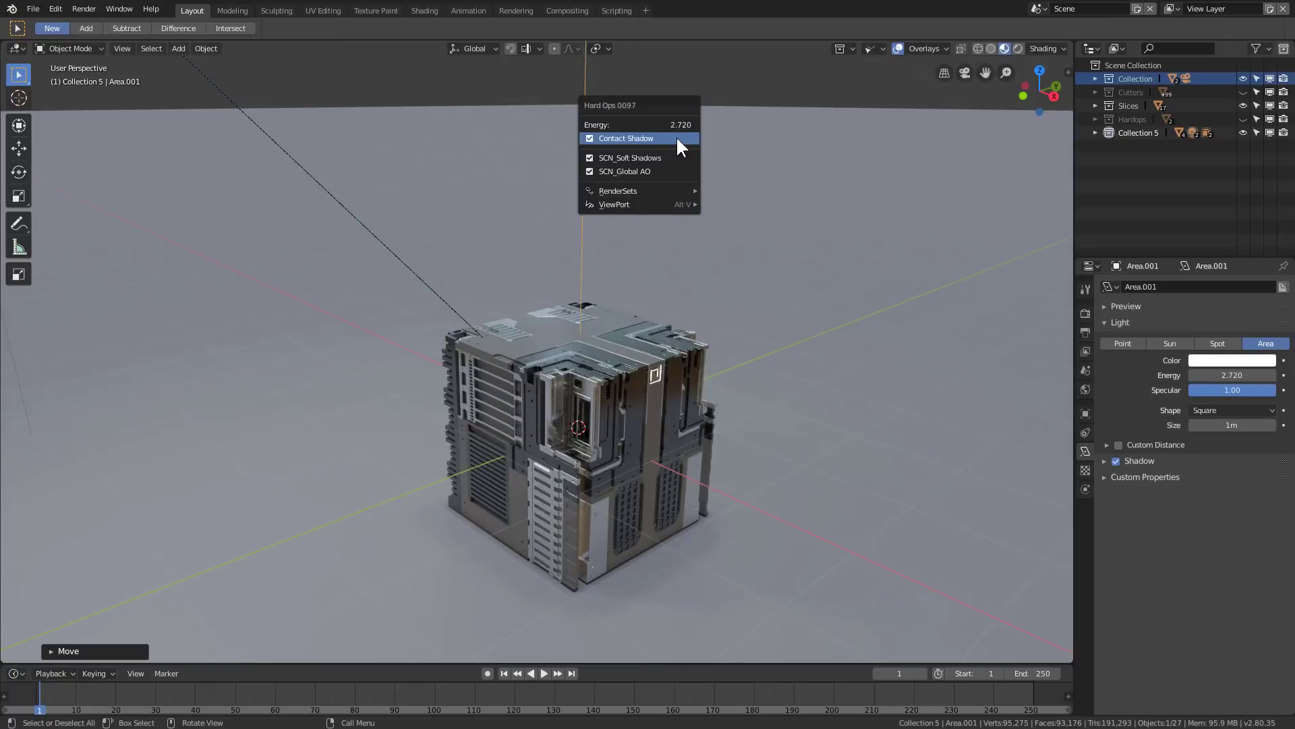
pyautogui.moveTo(675, 124); pyautogui.dragTo(705, 125)
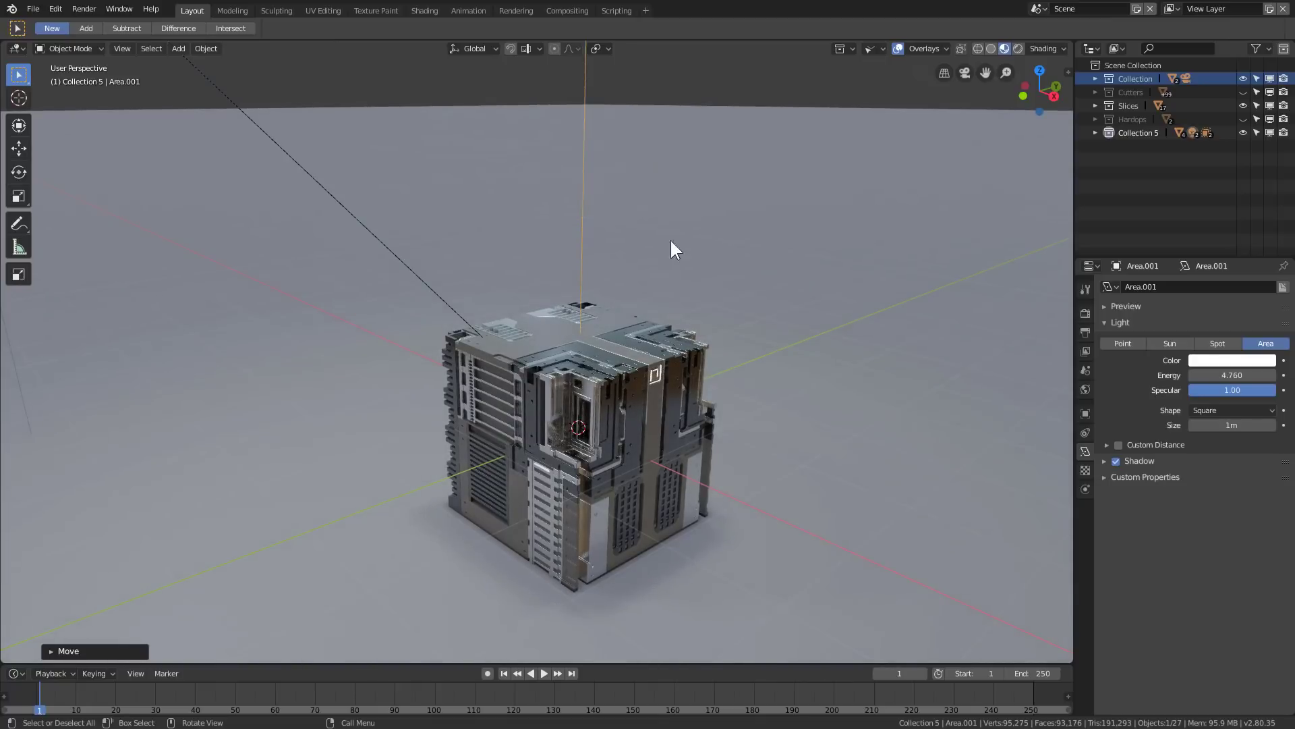
# Step: Reposition the overhead area light above the cube and set its energy to 0.920
pyautogui.moveTo(672, 249); pyautogui.dragTo(685, 448, button='middle')
pyautogui.scroll(-6, 683, 439)
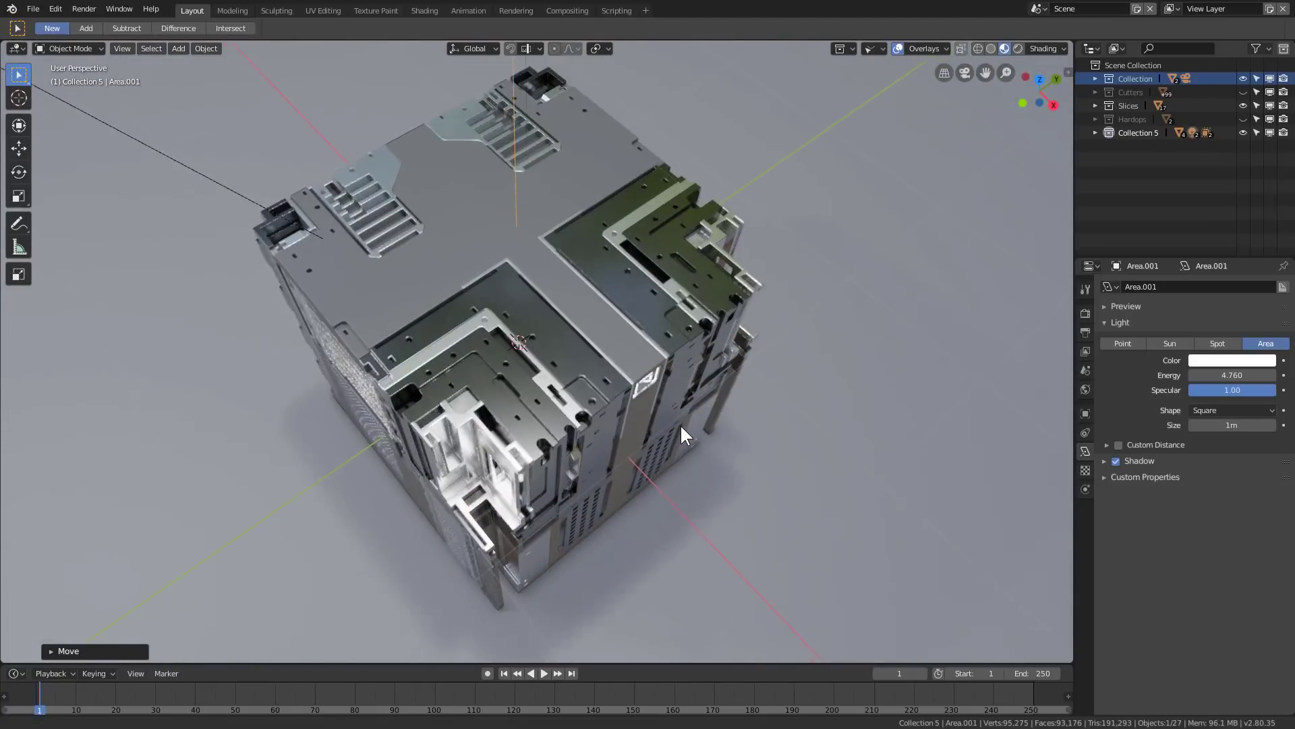
pyautogui.press('g')
pyautogui.click(913, 416)
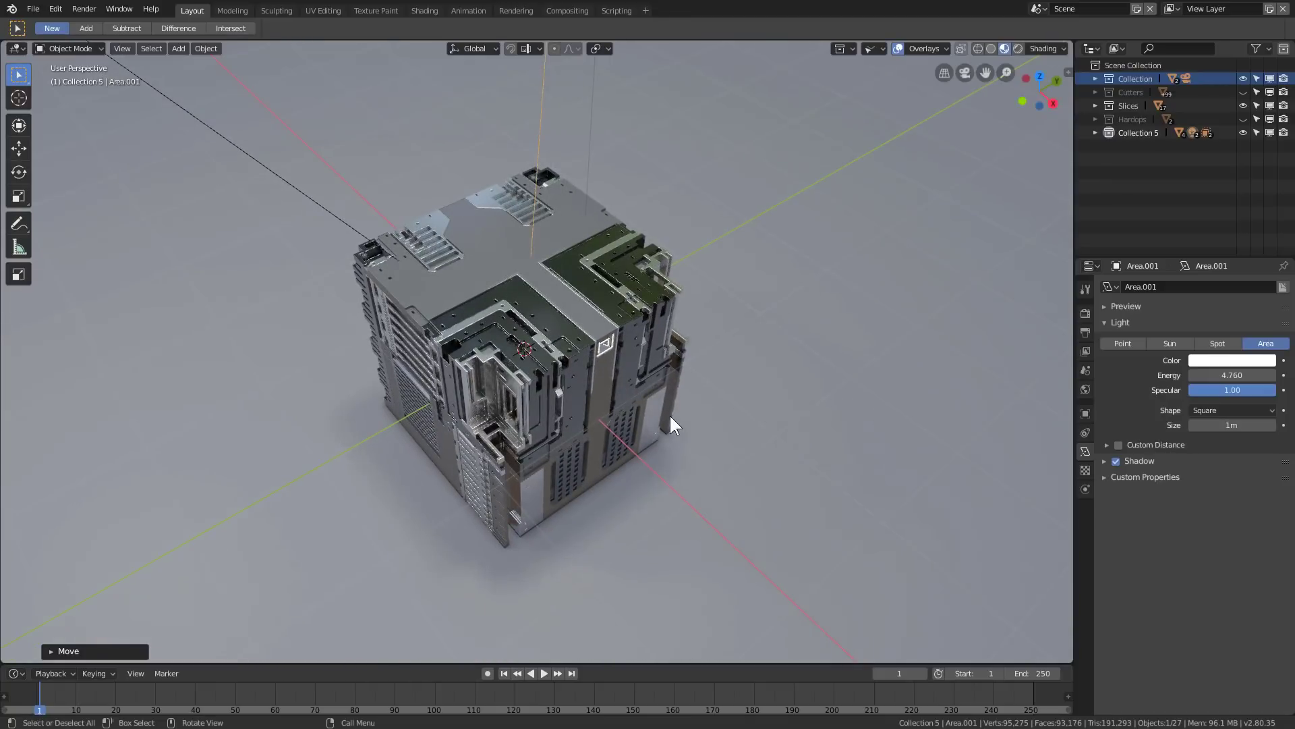
pyautogui.scroll(3, 669, 414)
pyautogui.moveTo(1232, 375); pyautogui.dragTo(1178, 375)
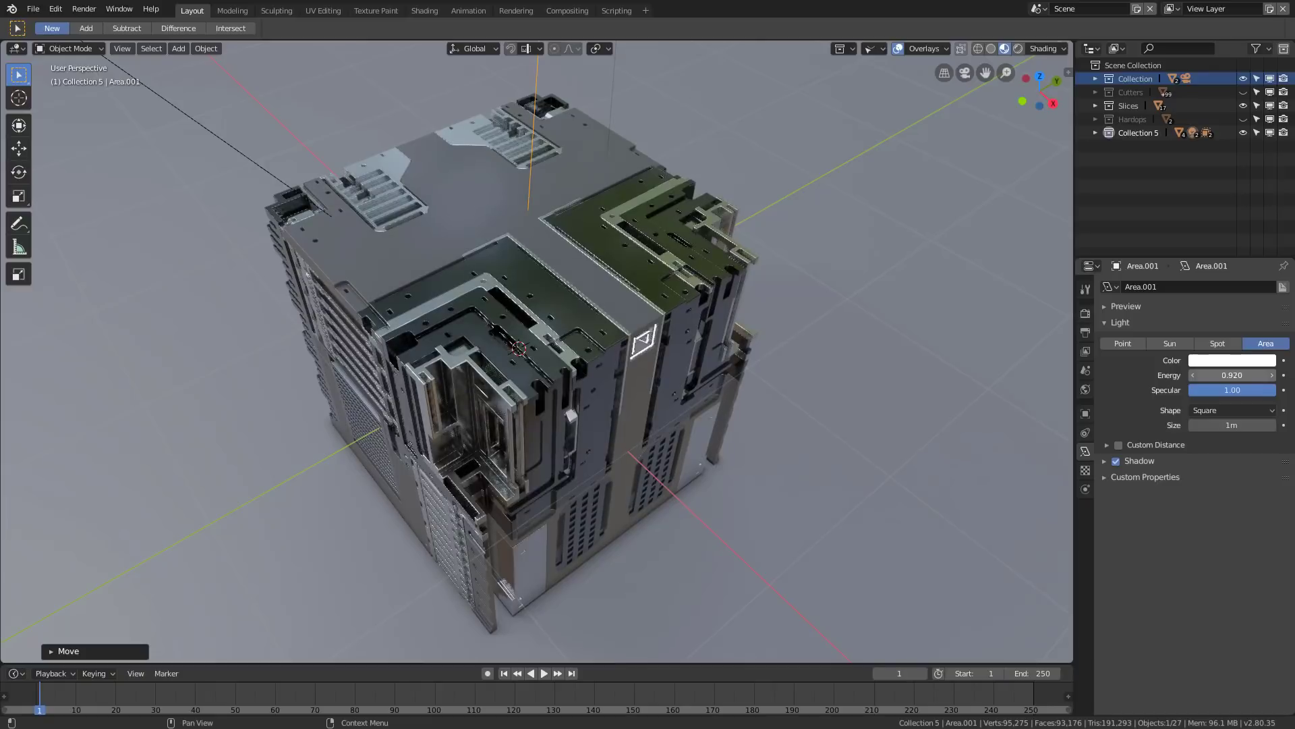
pyautogui.scroll(2, 871, 382)
pyautogui.moveTo(860, 359); pyautogui.dragTo(861, 354, button='middle')
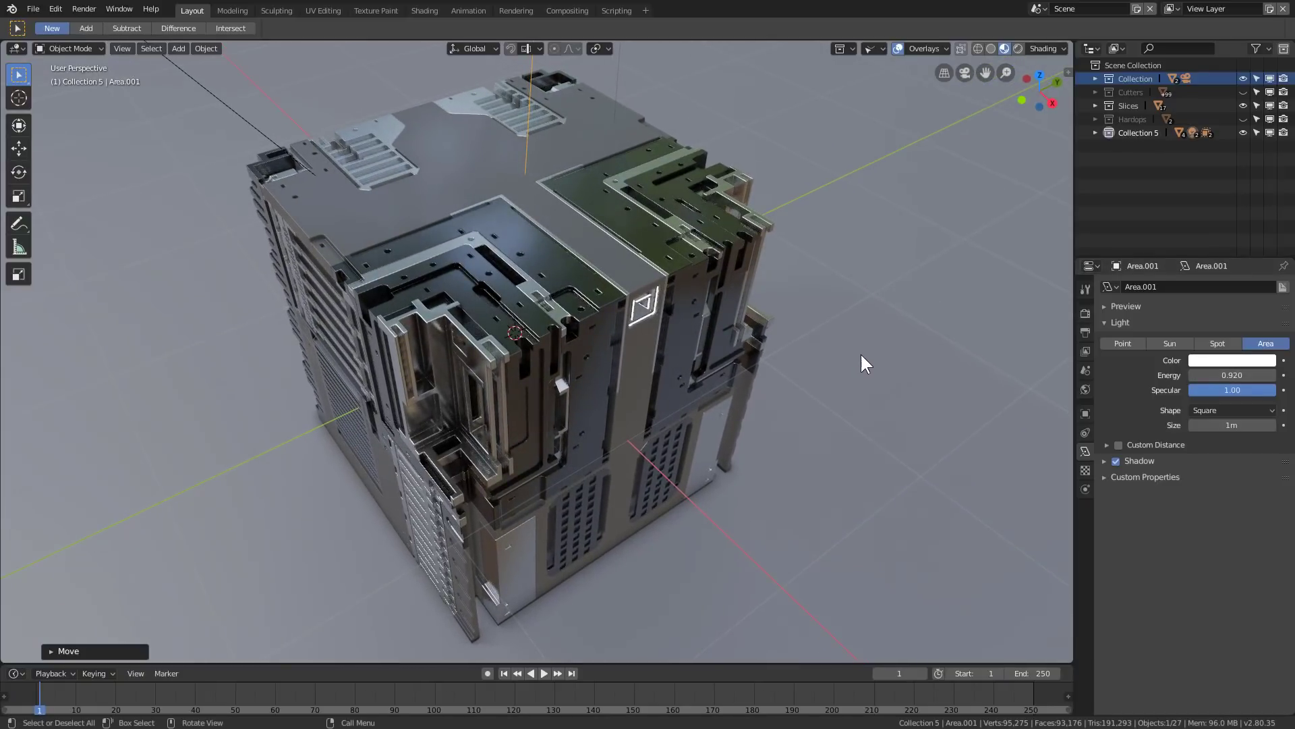
# Step: Check the cube's framing through the camera, select the camera and return to the perspective view
pyautogui.press('KP_0')
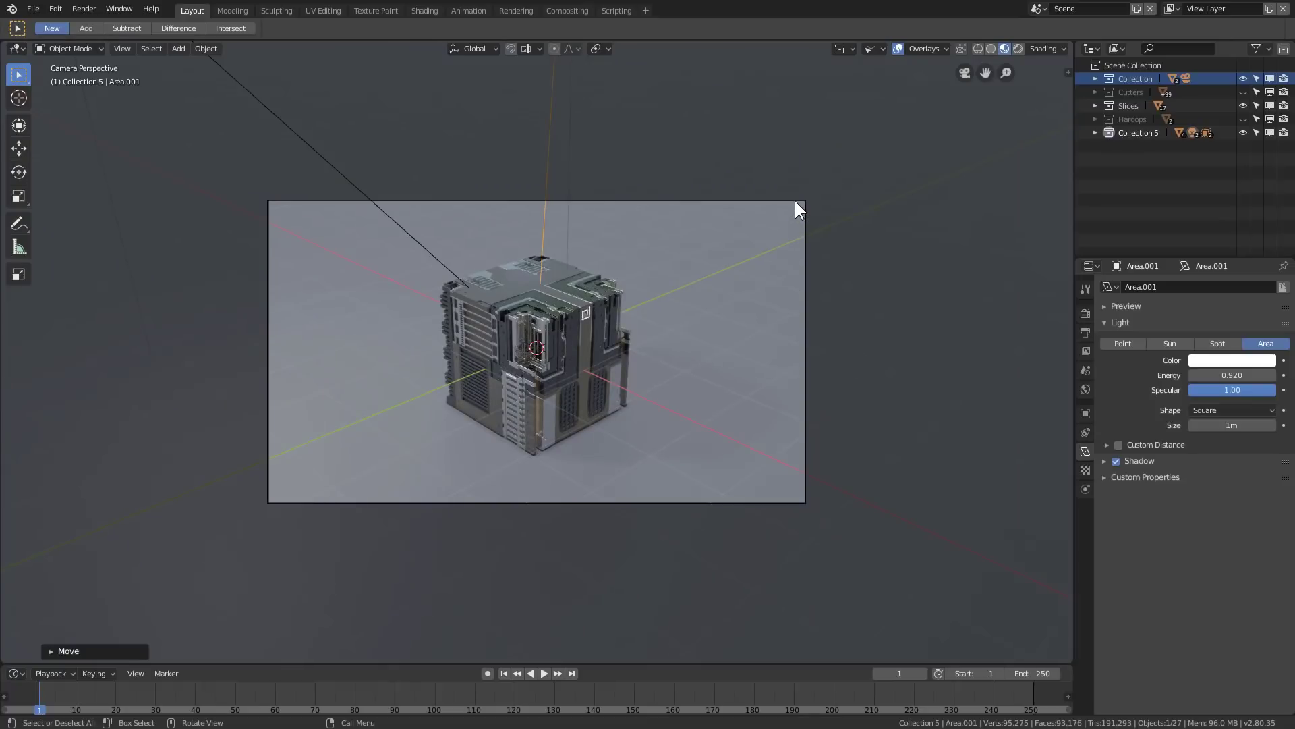
pyautogui.click(796, 202)
pyautogui.click(796, 202)
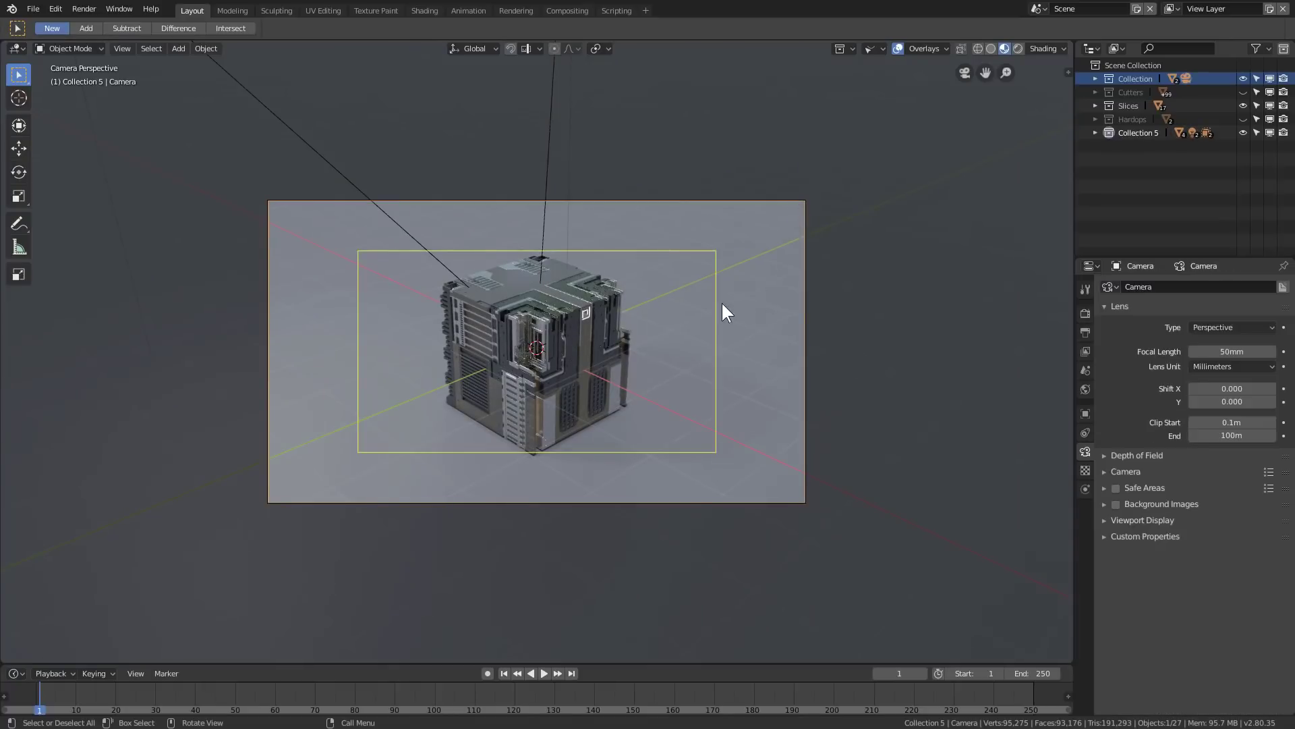
pyautogui.press('KP_0')
# Step: Add a sphere-shaped empty at the cube and scale it up until it surrounds the cube
pyautogui.hotkey('shift', 'a')
pyautogui.moveTo(641, 346)
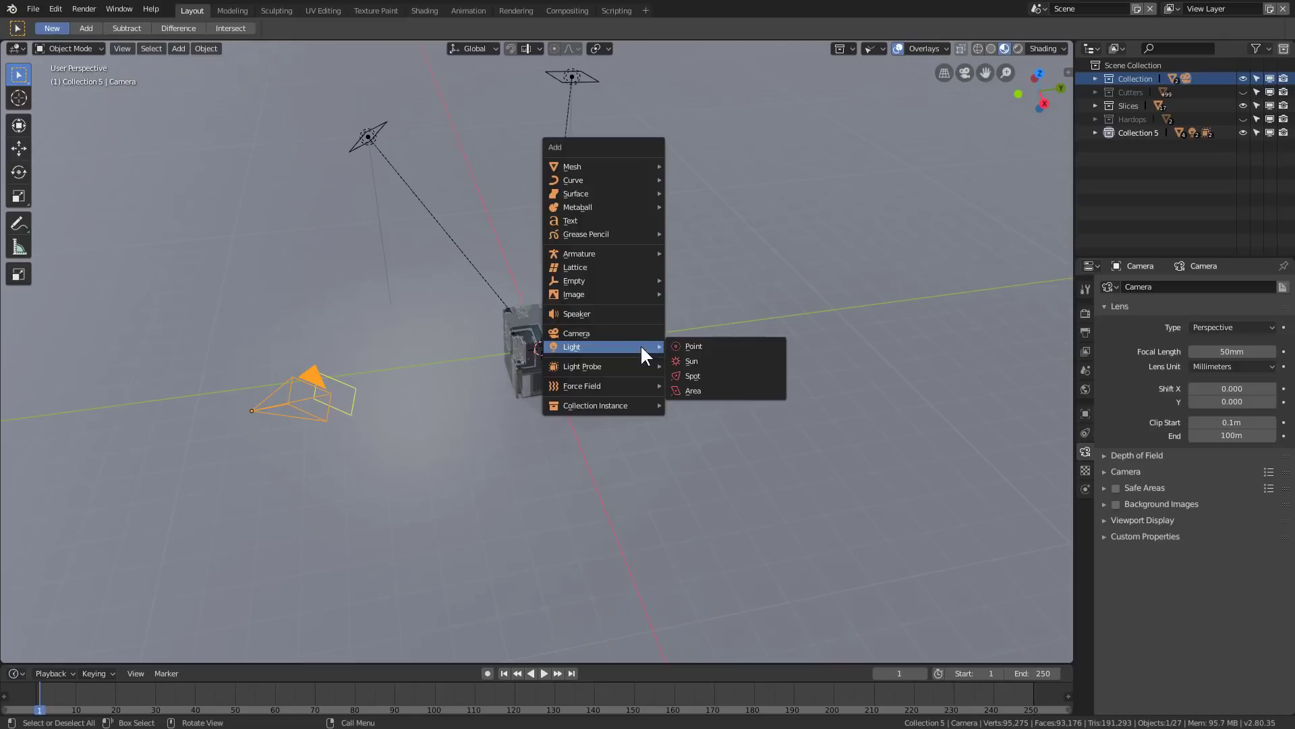
pyautogui.moveTo(644, 286)
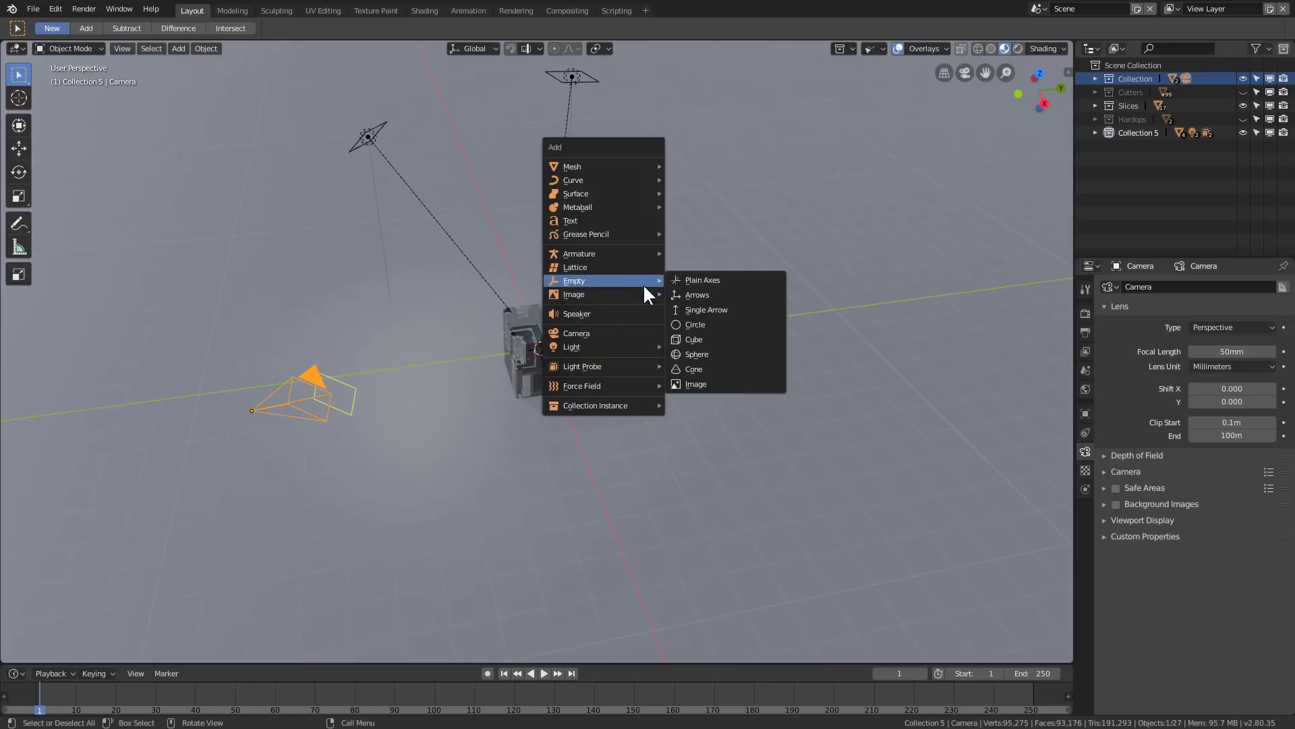
pyautogui.click(679, 351)
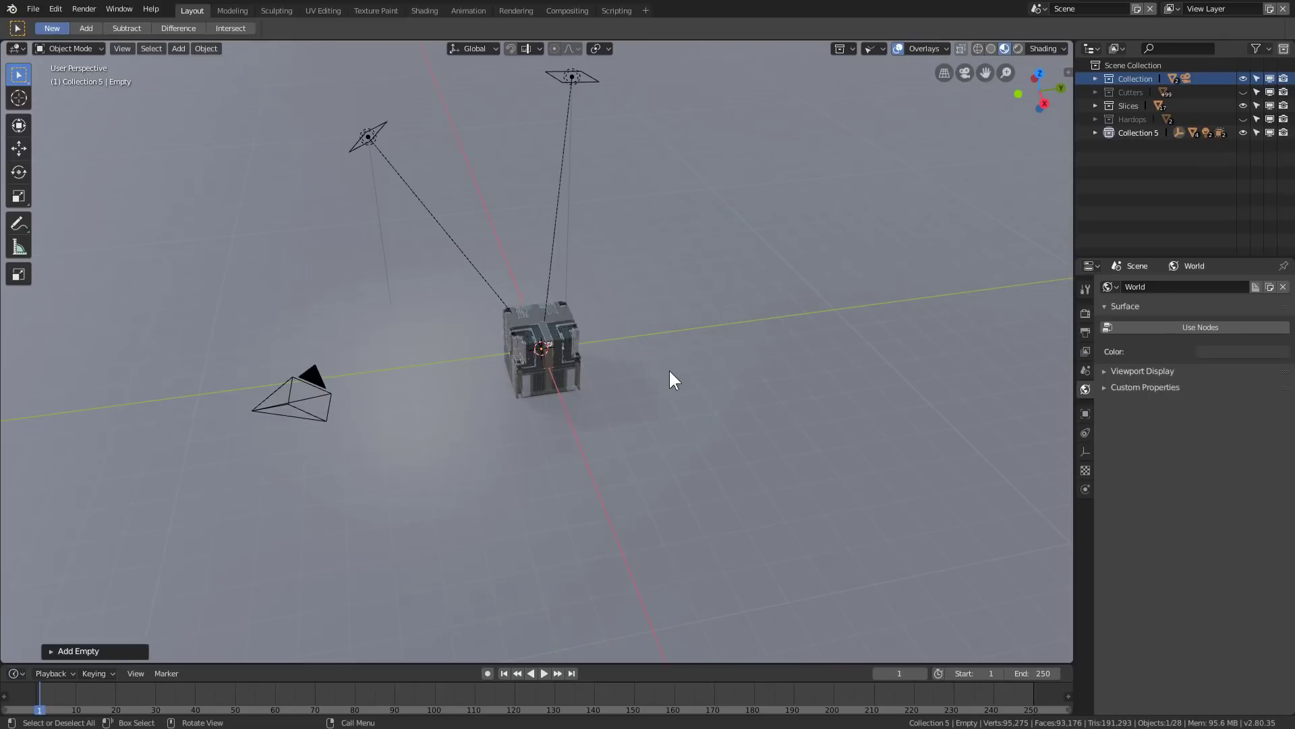
pyautogui.press('q')
pyautogui.press('s')
pyautogui.click(848, 367)
# Step: Parent the camera to the sphere empty using Object (Keep Transform)
pyautogui.moveTo(674, 385); pyautogui.dragTo(627, 340, button='middle')
pyautogui.click(186, 179)
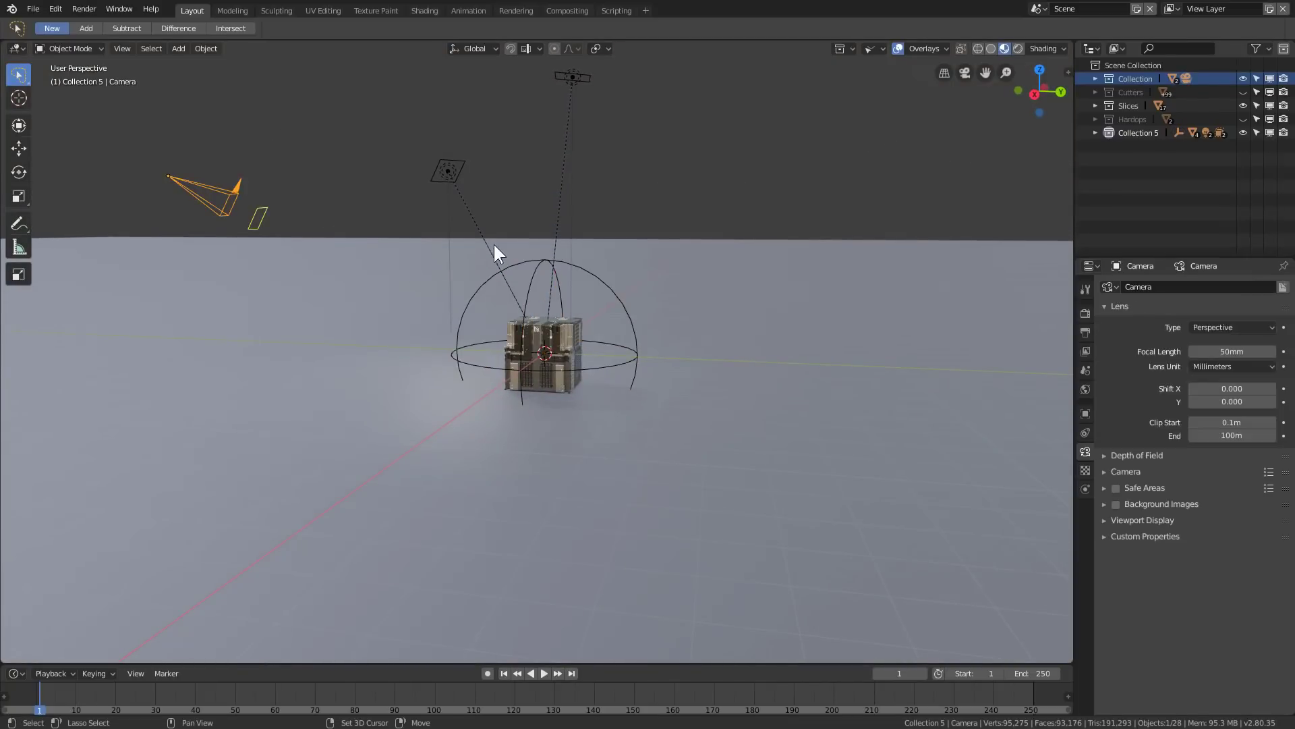
pyautogui.keyDown('shift'); pyautogui.click(543, 259); pyautogui.keyUp('shift')
pyautogui.moveTo(543, 259); pyautogui.dragTo(533, 249, button='middle')
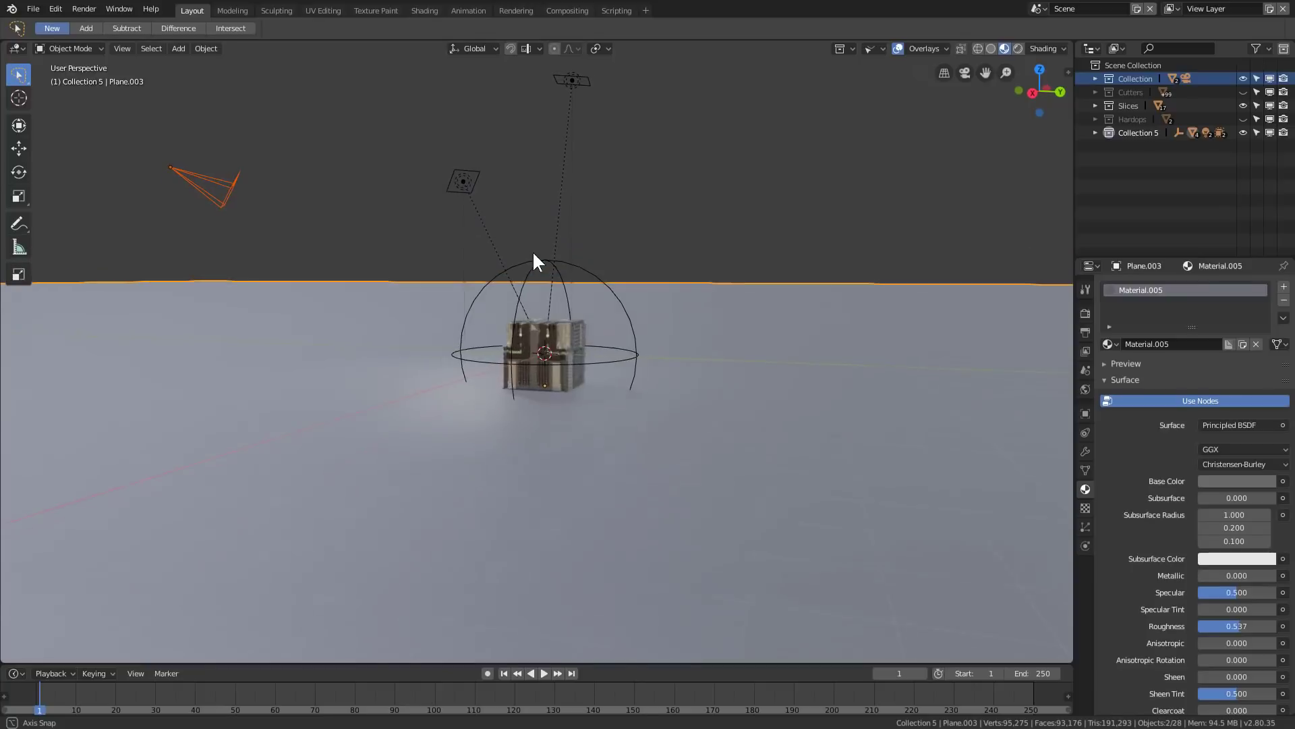
pyautogui.click(216, 192)
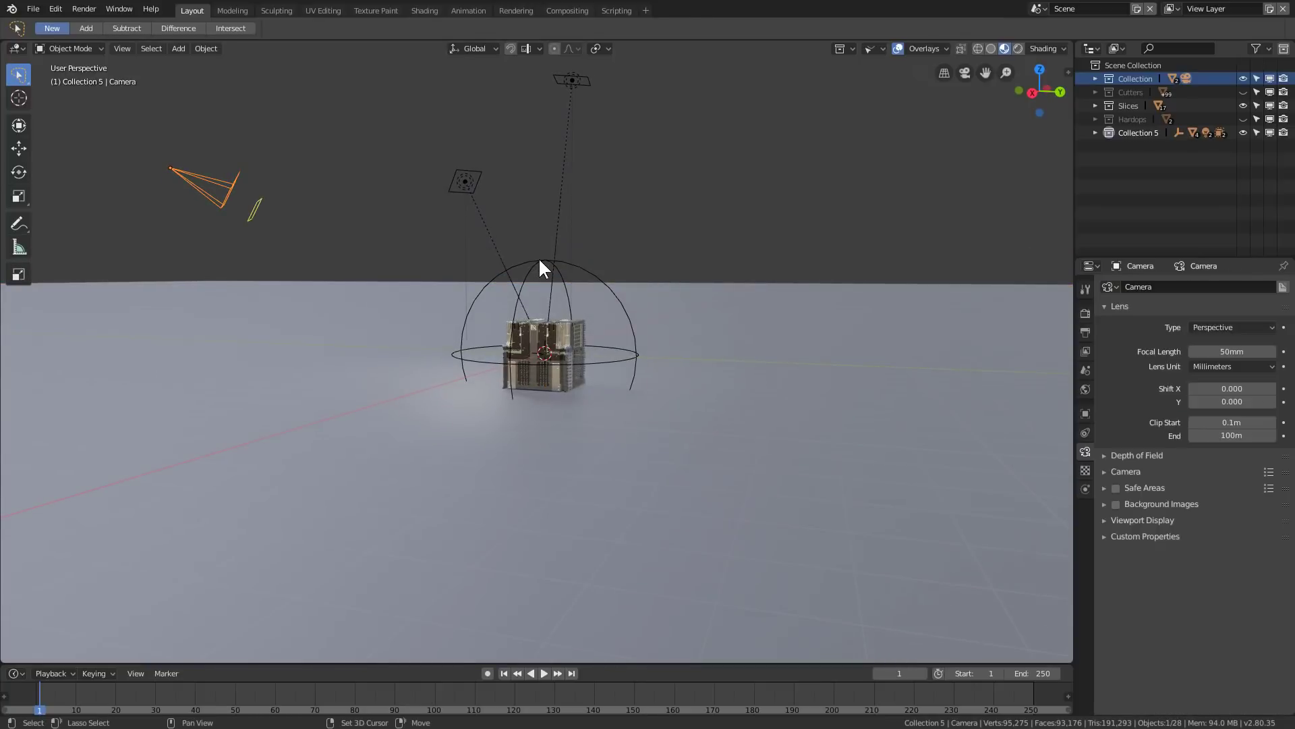
pyautogui.keyDown('shift'); pyautogui.click(540, 260); pyautogui.keyUp('shift')
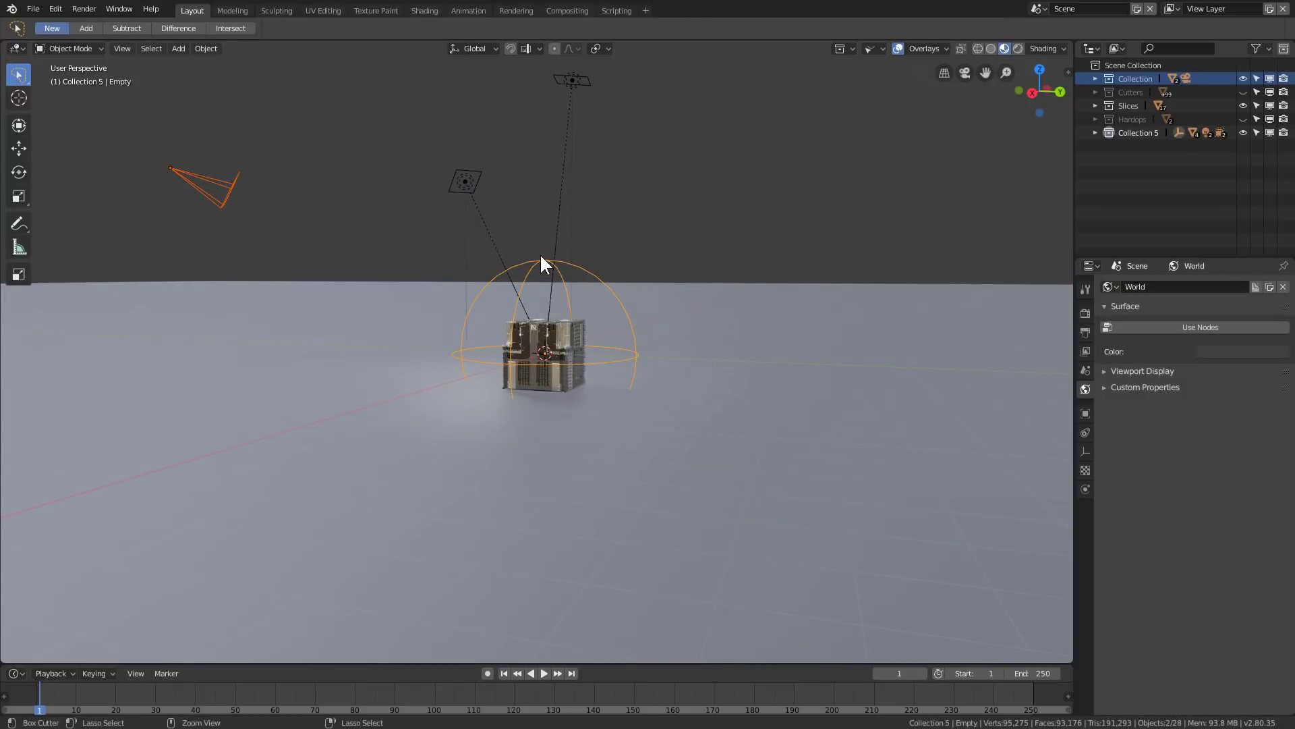
pyautogui.hotkey('ctrl', 'p')
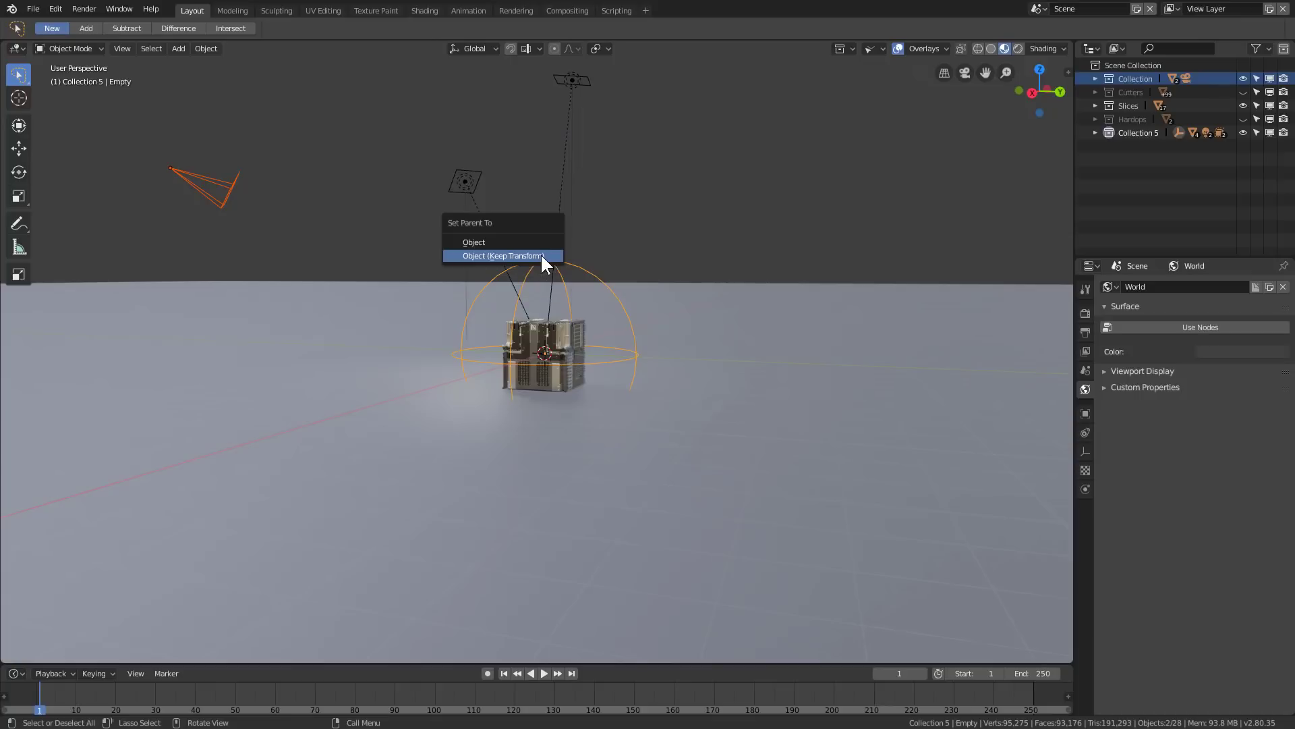
pyautogui.click(540, 255)
pyautogui.click(543, 255)
pyautogui.click(543, 255)
# Step: Look through the camera and test-scale the empty to check how the camera follows it
pyautogui.press('KP_0')
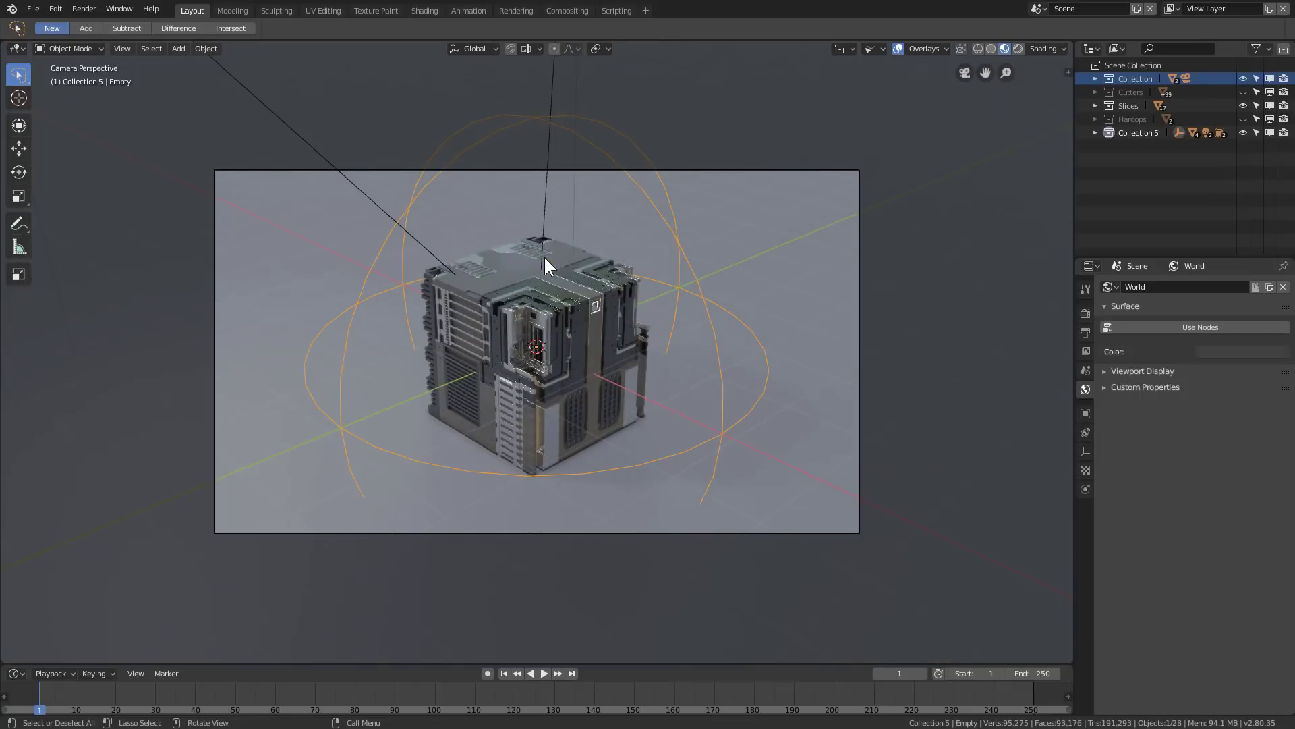
pyautogui.press('s')
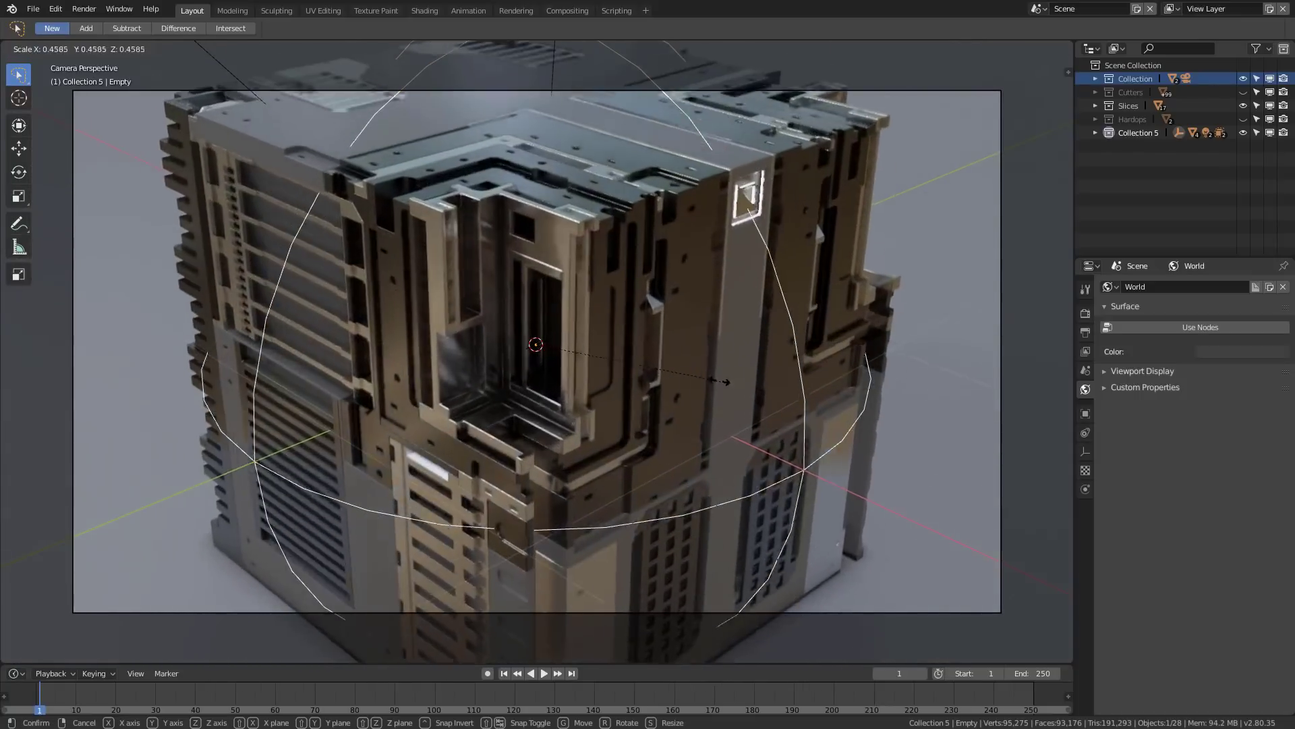
pyautogui.click(871, 386)
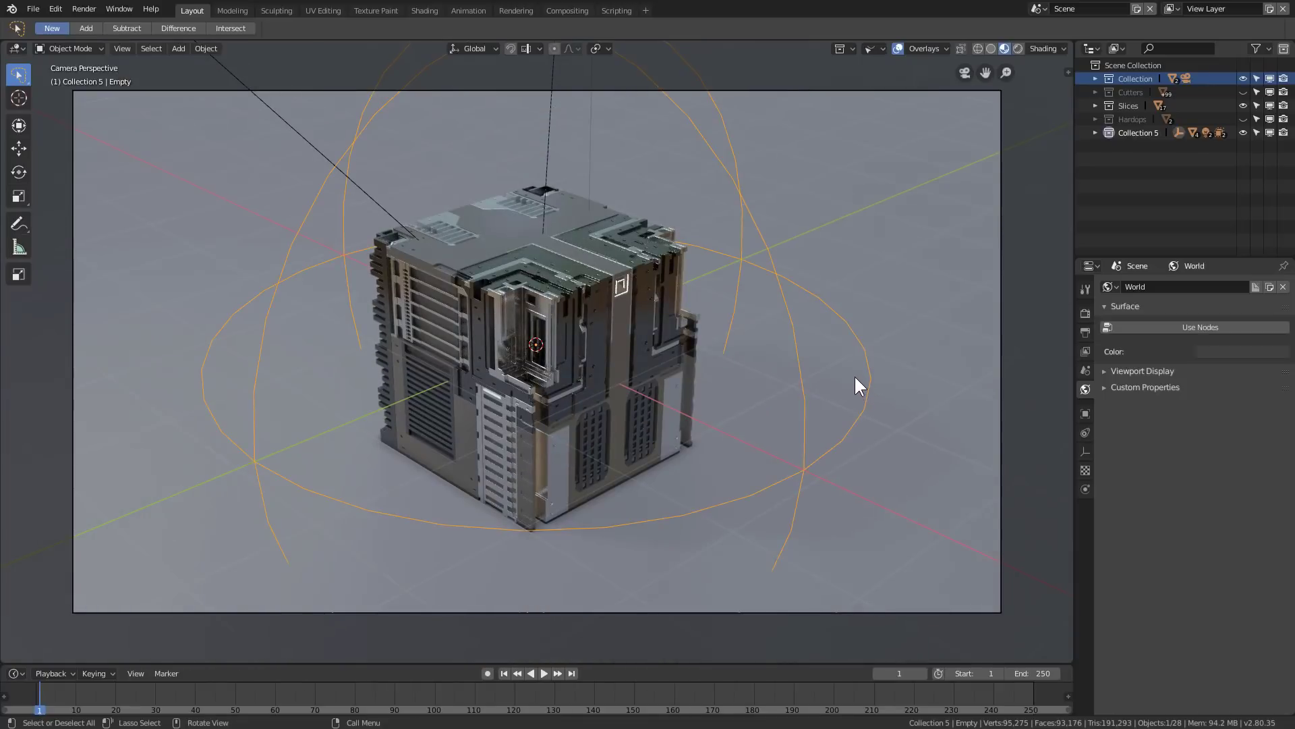
# Step: Show the empty's transform values and insert a Rotation keyframe on it at frame 1
pyautogui.press('n')
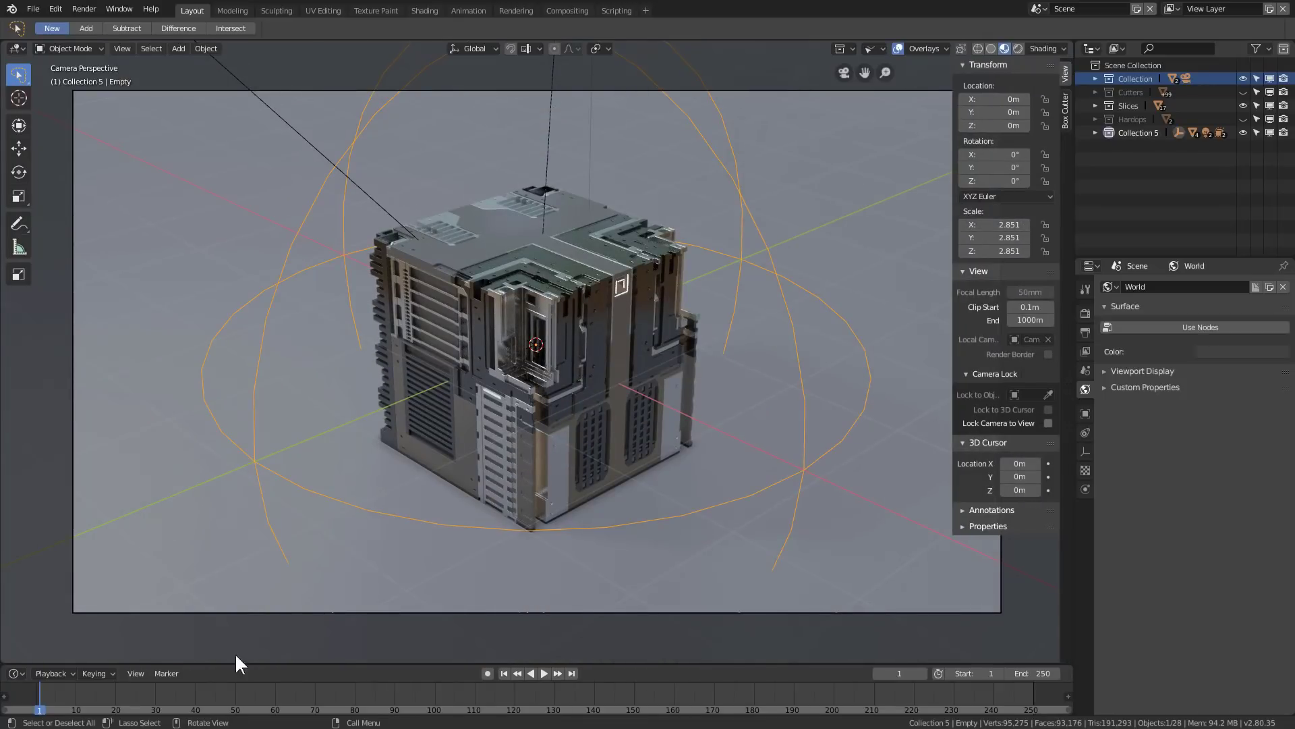
pyautogui.press('i')
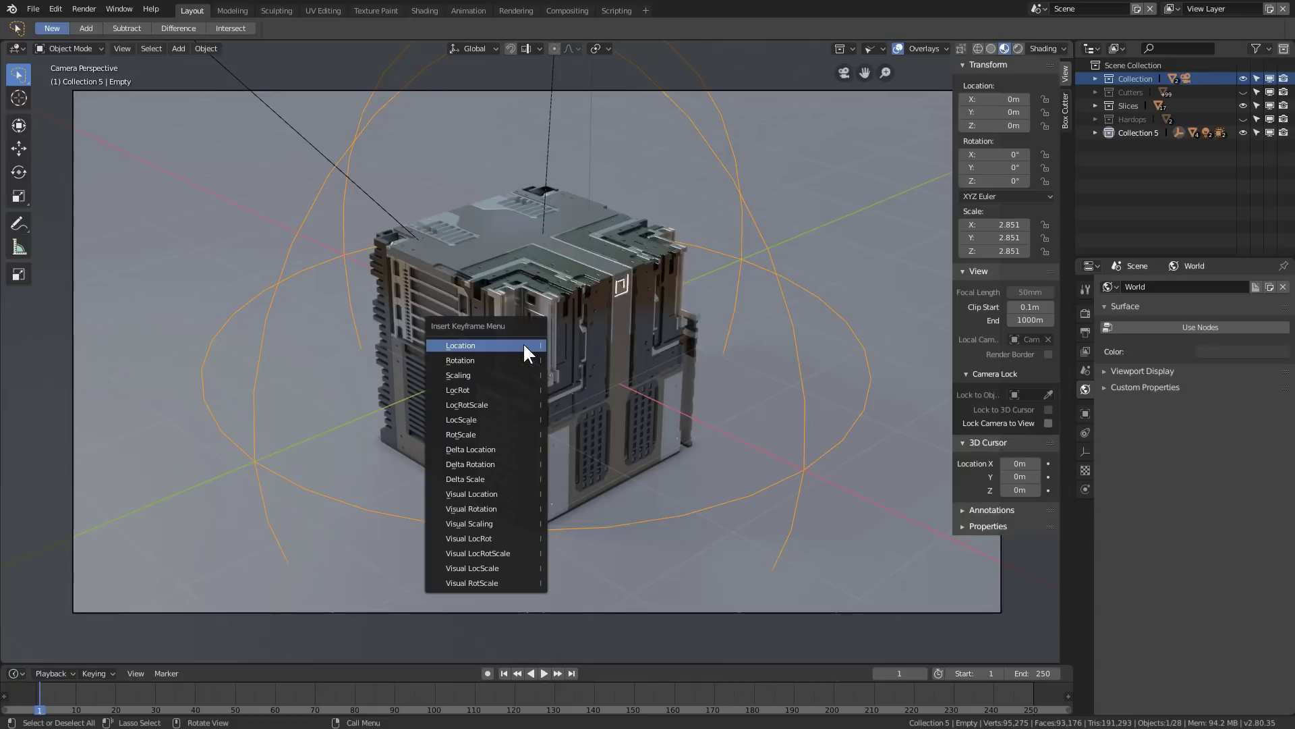
pyautogui.click(504, 359)
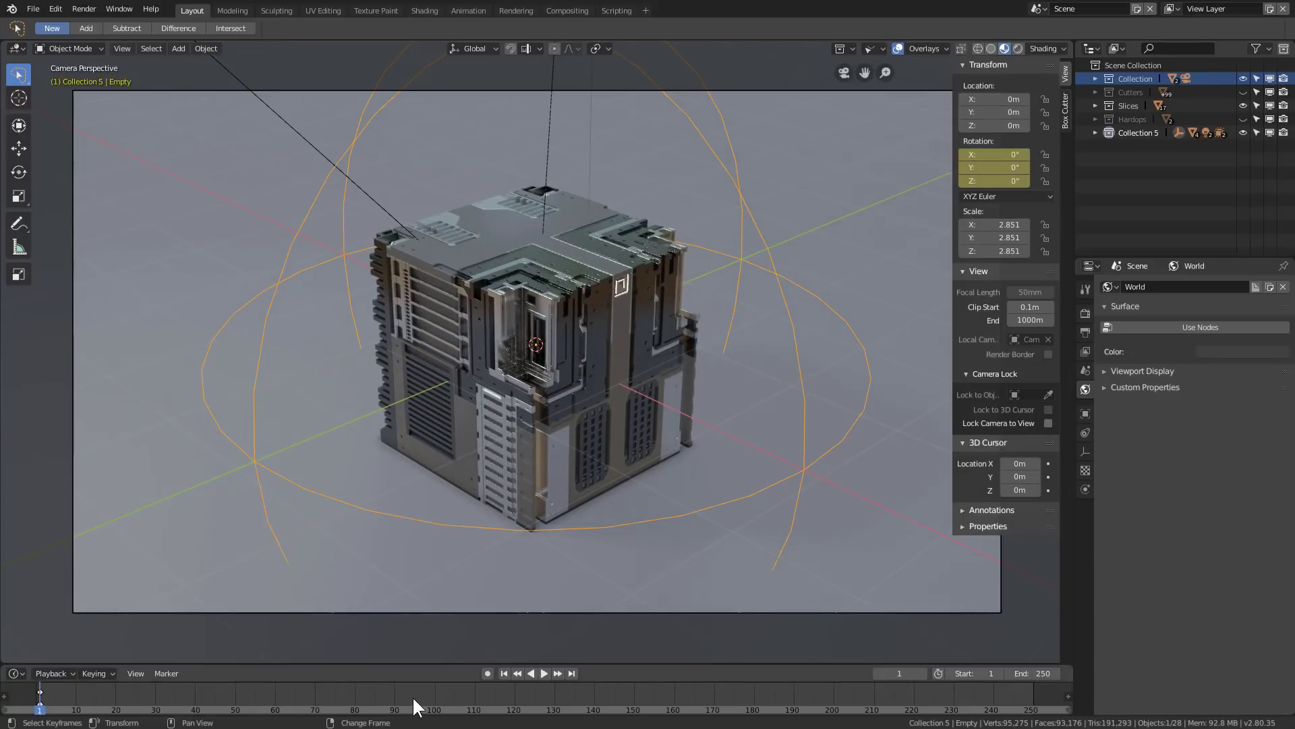
# Step: At frame 120, rotate the empty about 106° around the global Z axis and insert a Rotation keyframe
pyautogui.moveTo(411, 695); pyautogui.dragTo(512, 691)
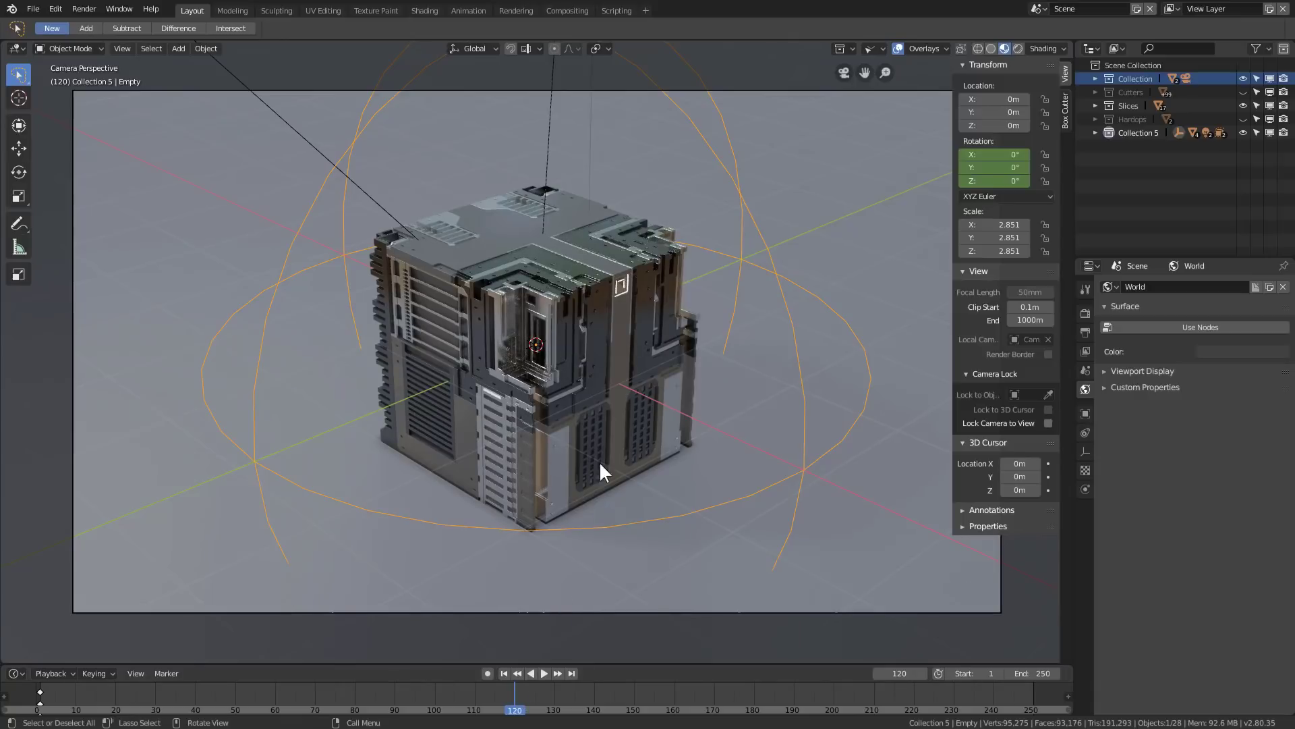
pyautogui.press('r')
pyautogui.press('z')
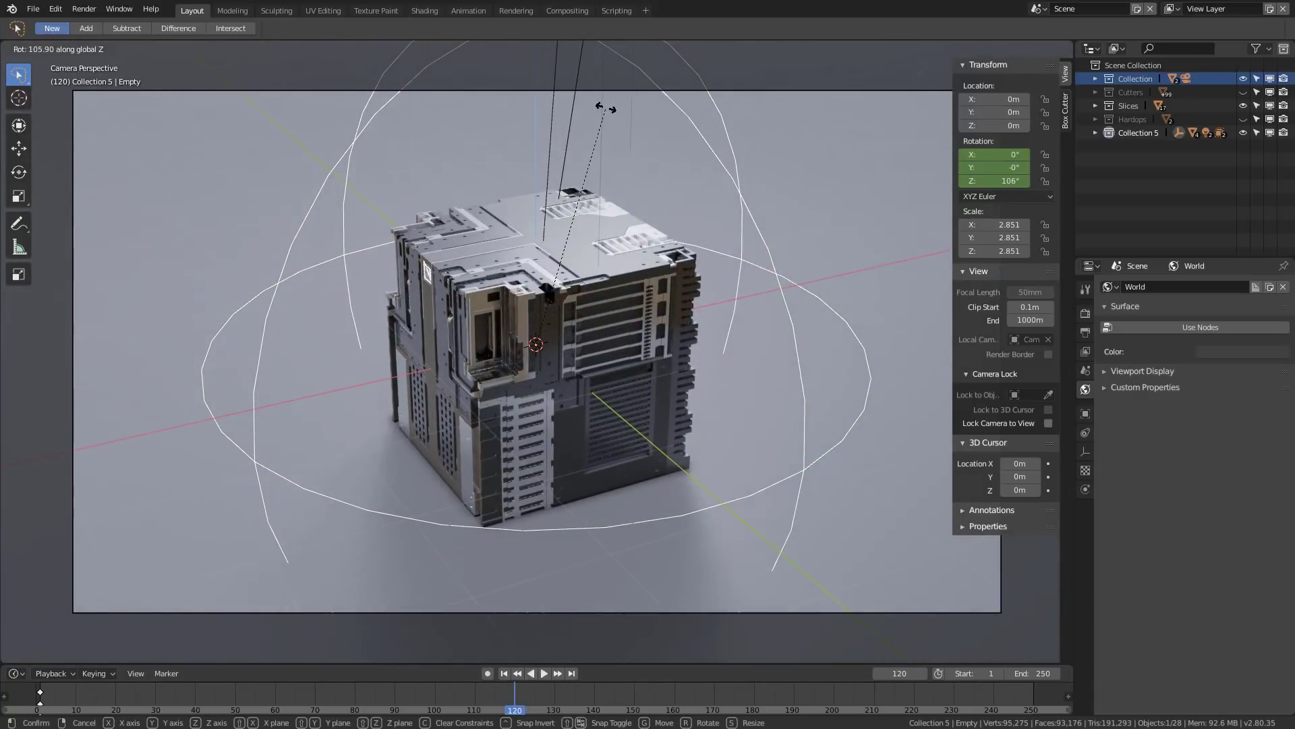
pyautogui.click(686, 243)
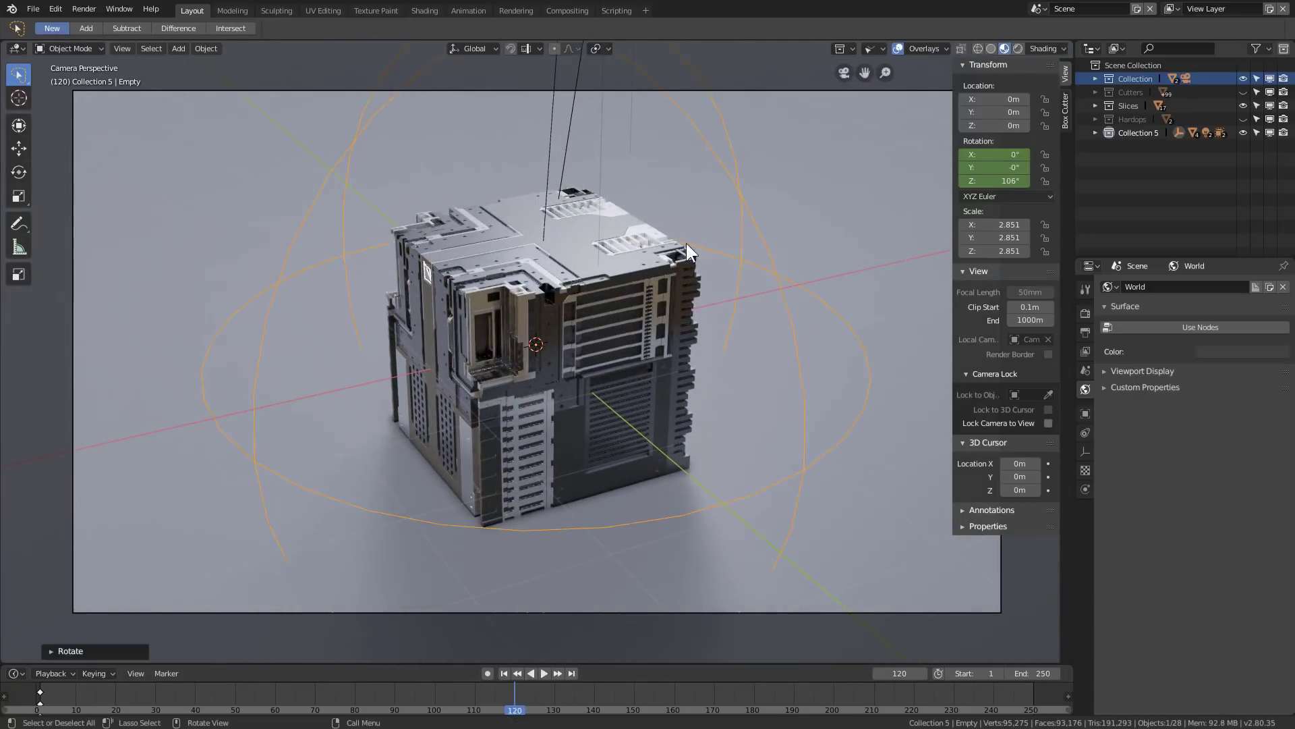
pyautogui.press('i')
pyautogui.click(825, 467)
# Step: Preview the camera orbit and try scaling down the empty at frame 120
pyautogui.press('space')
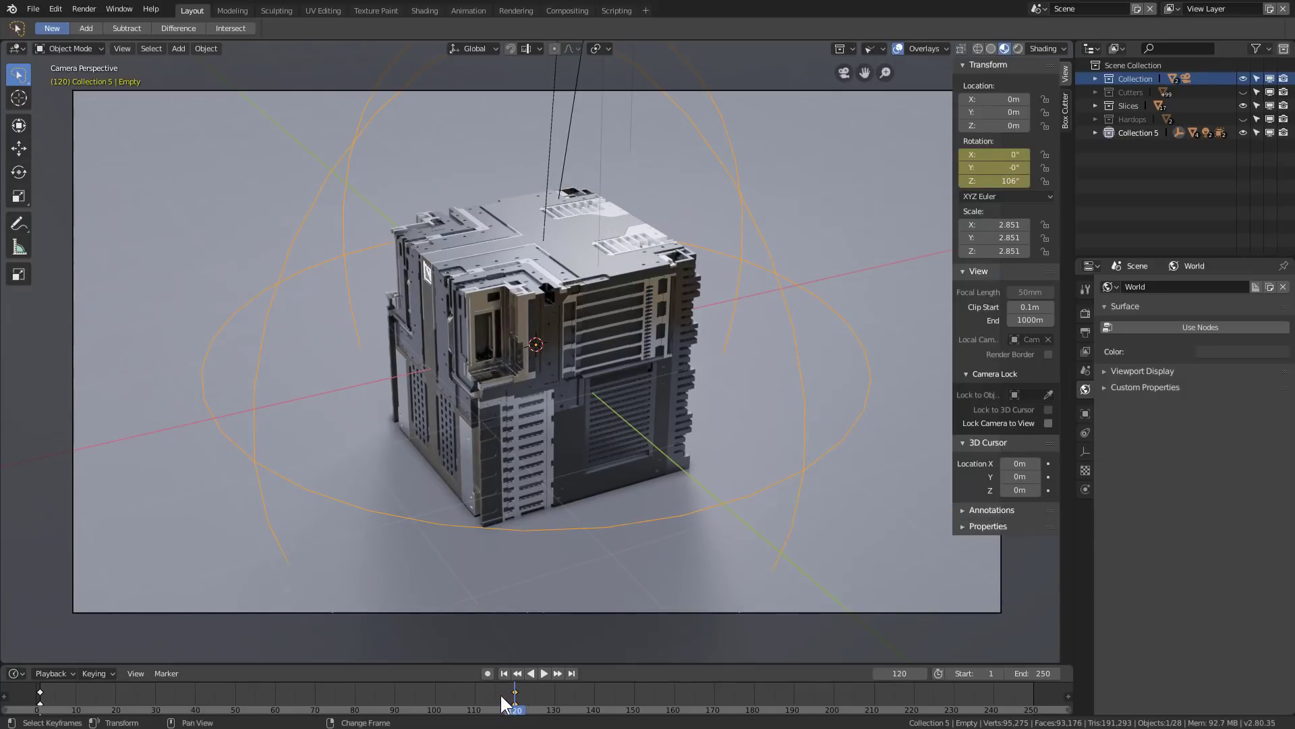
pyautogui.moveTo(500, 702)
pyautogui.mouseDown()
pyautogui.moveTo(335, 691)
pyautogui.moveTo(41, 709)
pyautogui.moveTo(584, 717)
pyautogui.moveTo(520, 711)
pyautogui.mouseUp()
pyautogui.press('space')
pyautogui.press('s')
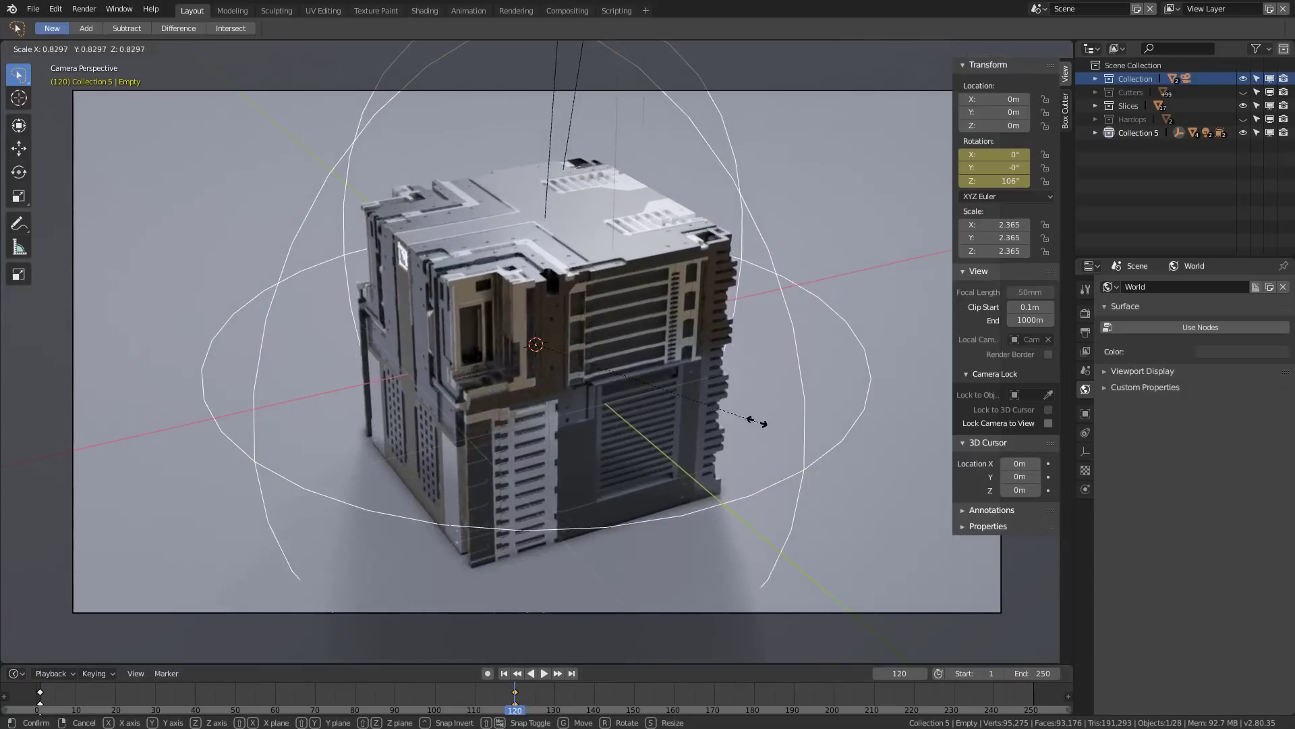
pyautogui.rightClick(618, 536)
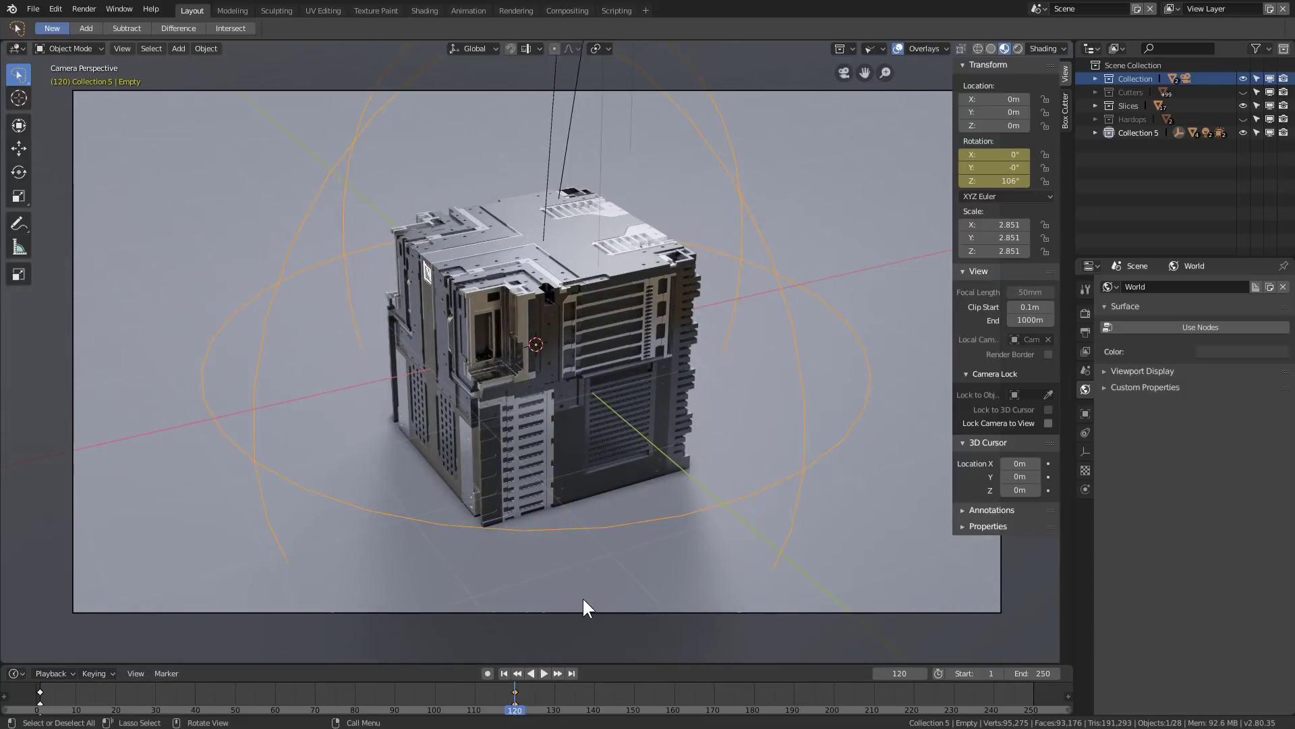
# Step: Return to frame 1 and insert a Scaling keyframe on the empty
pyautogui.hotkey('shift', 'Left')
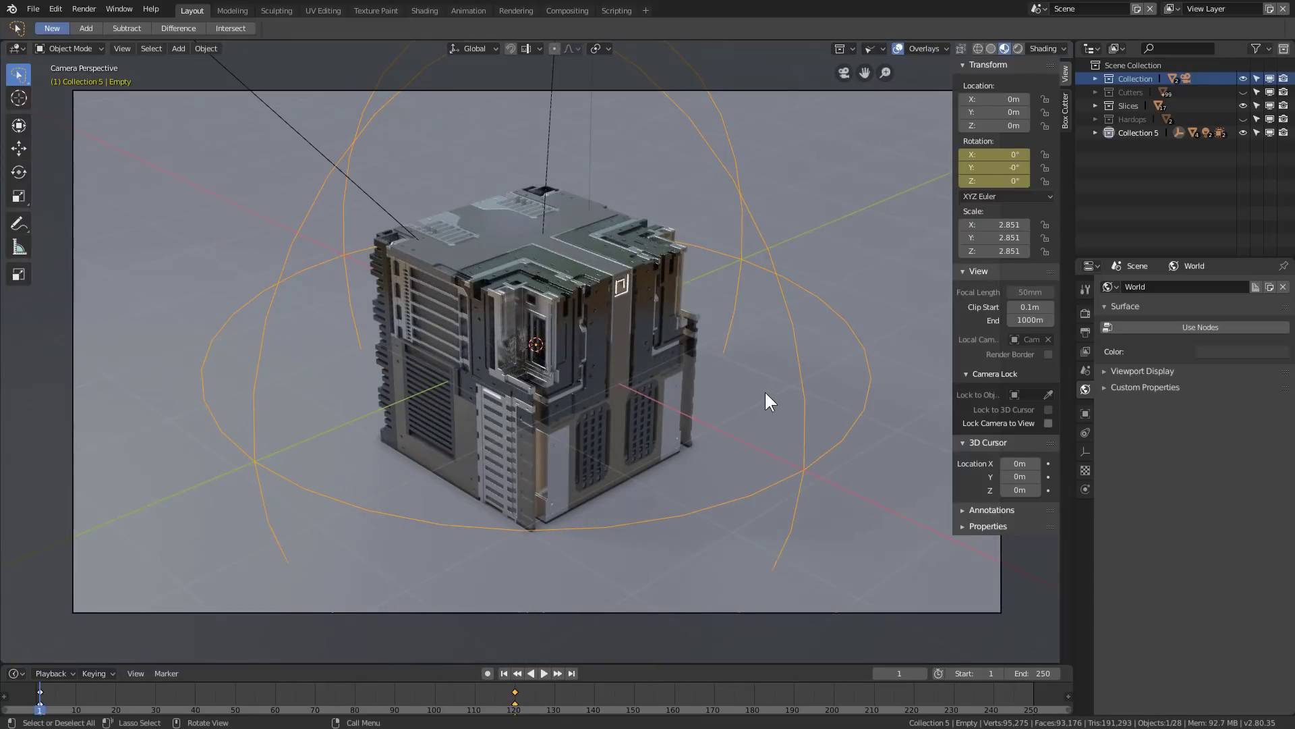
pyautogui.press('i')
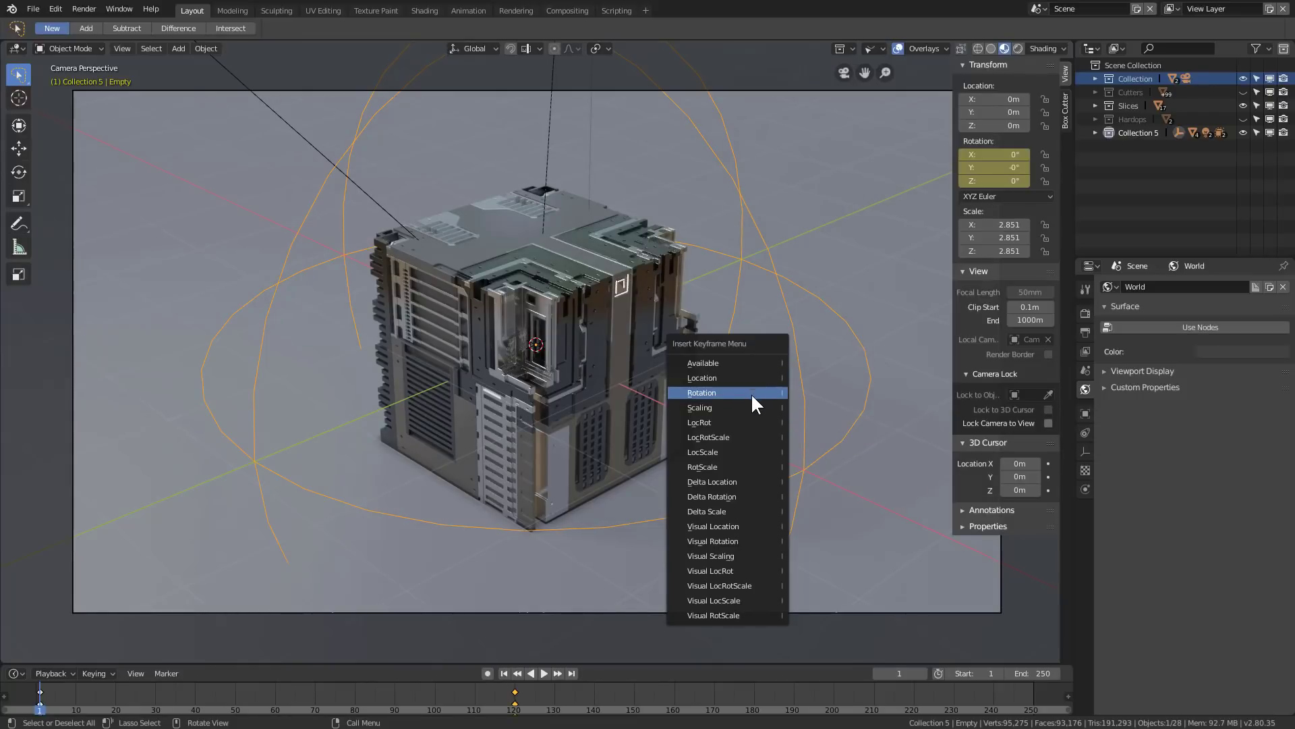
pyautogui.click(743, 404)
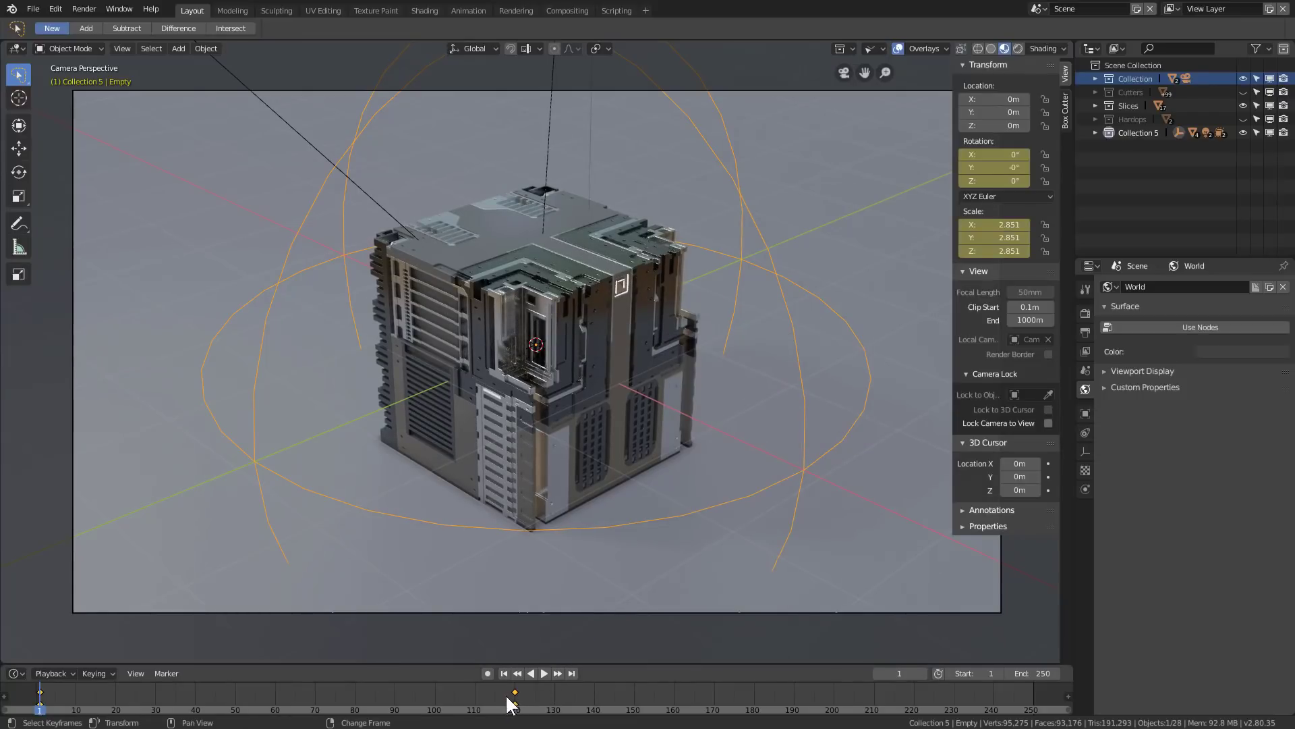
# Step: At frame 120, scale the empty to about 0.994, turn it to about 67.6° around Z, and insert a RotScale keyframe
pyautogui.moveTo(510, 705); pyautogui.dragTo(517, 706)
pyautogui.press('s')
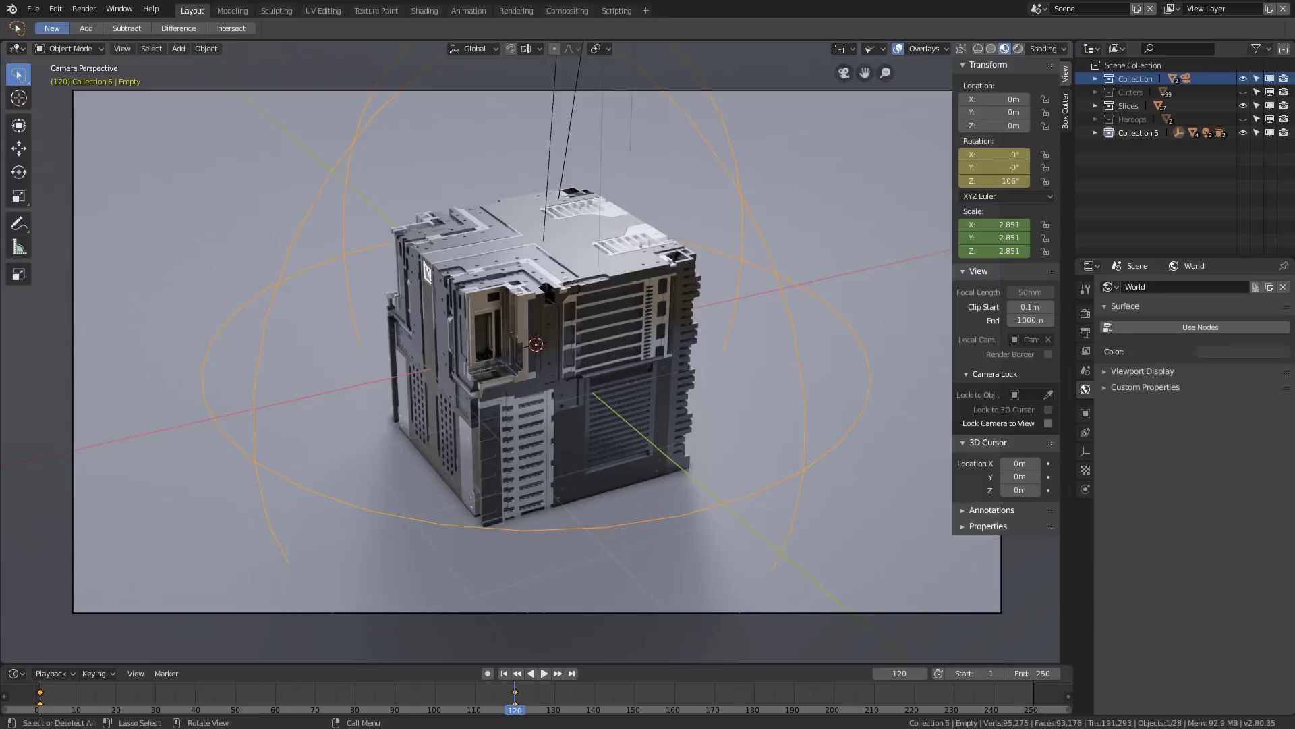
pyautogui.click(668, 400)
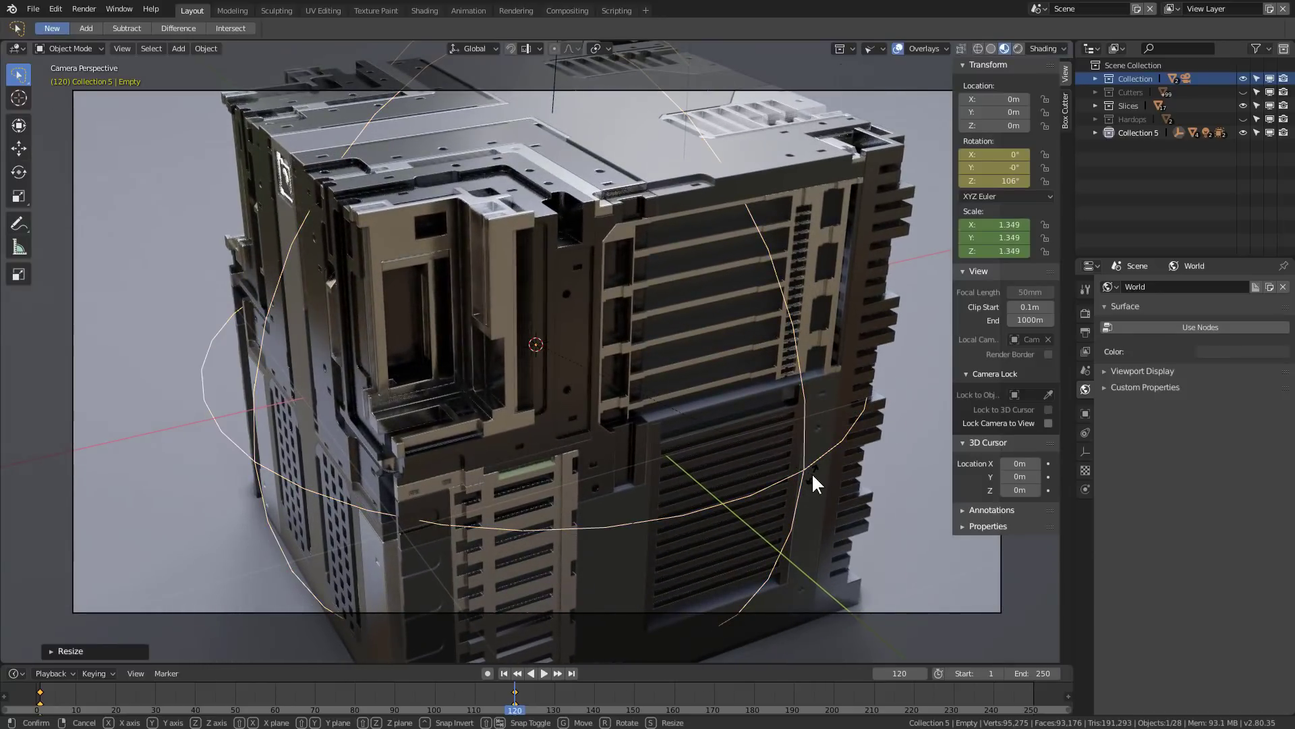
pyautogui.press('r')
pyautogui.press('z')
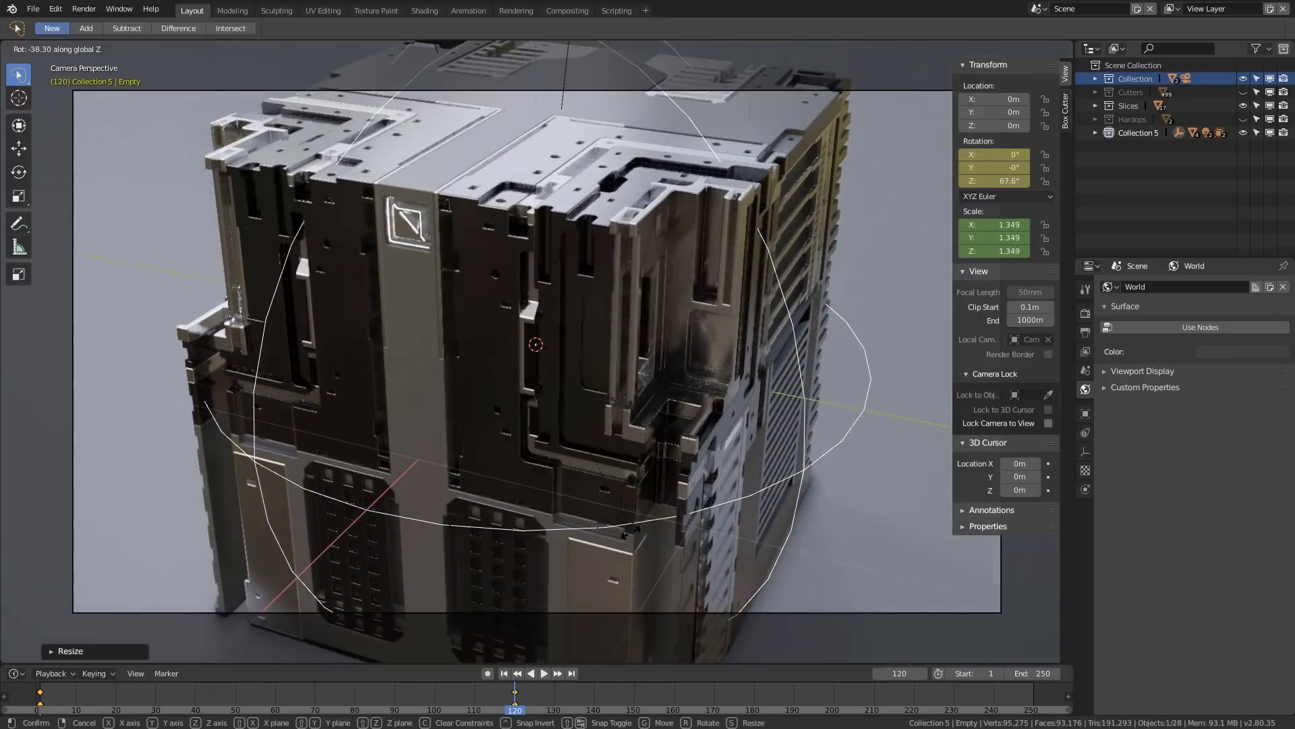
pyautogui.click(631, 533)
pyautogui.press('s')
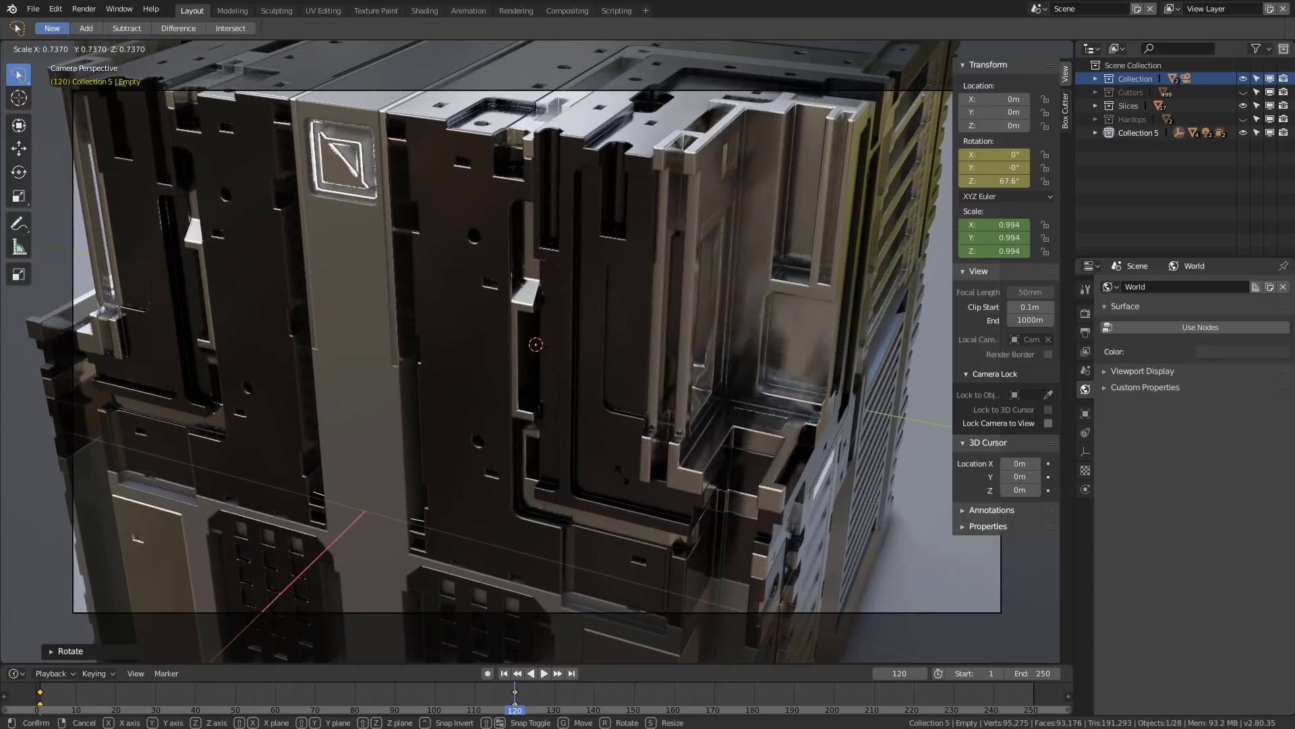
pyautogui.click(660, 468)
pyautogui.press('i')
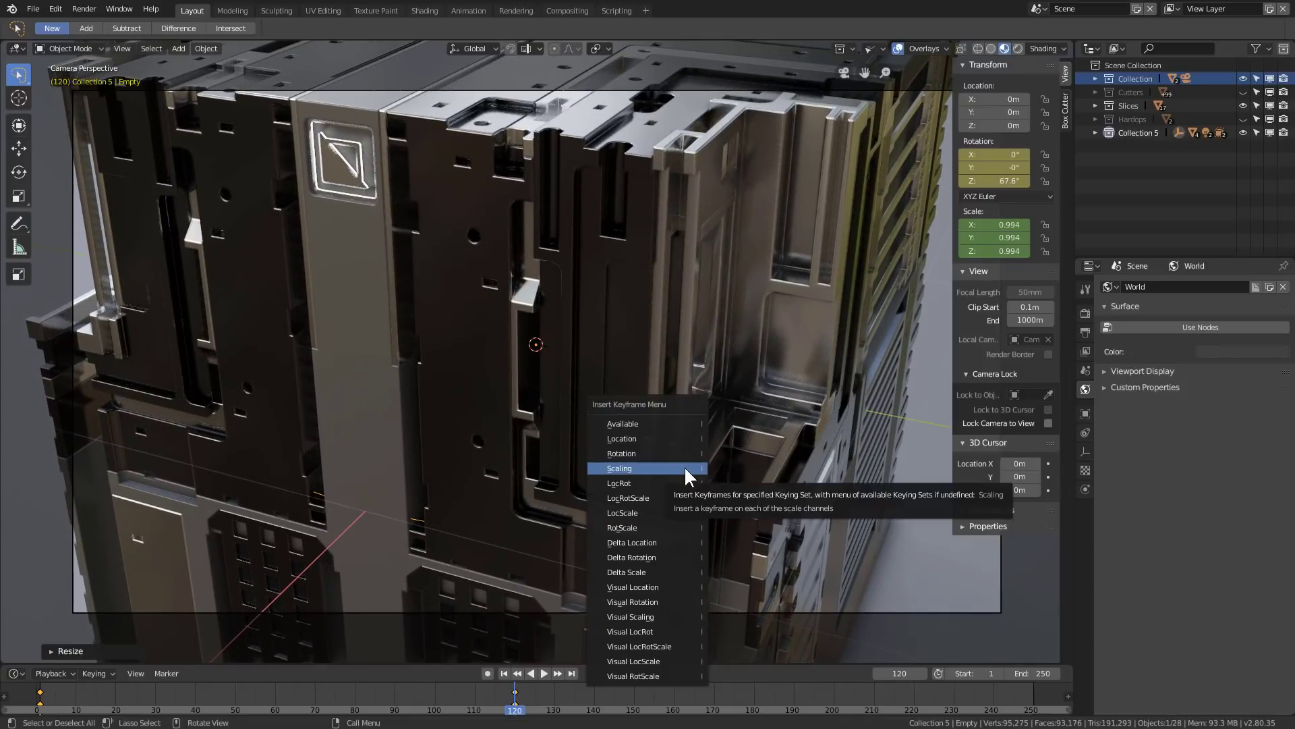
pyautogui.click(670, 525)
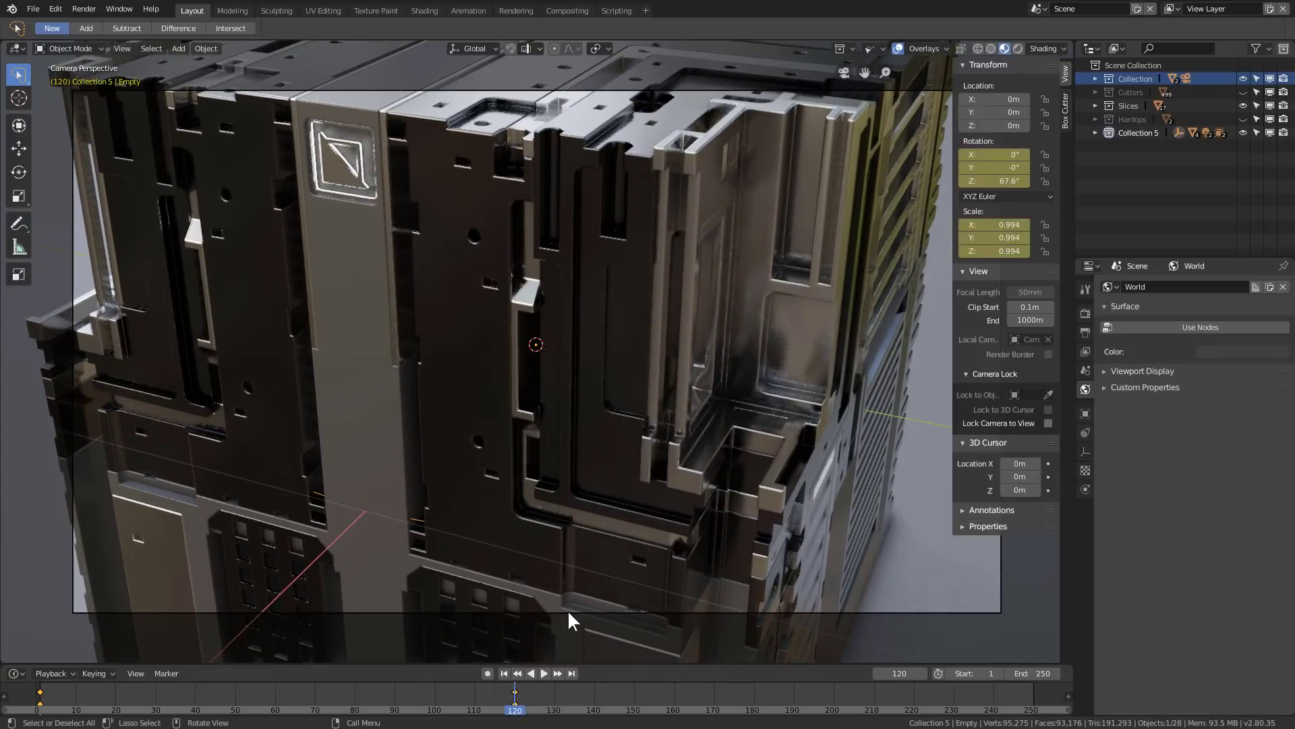
# Step: Scrub and play the animation to review the combined camera orbit and zoom
pyautogui.moveTo(507, 702); pyautogui.dragTo(397, 705)
pyautogui.press('space')
pyautogui.press('space')
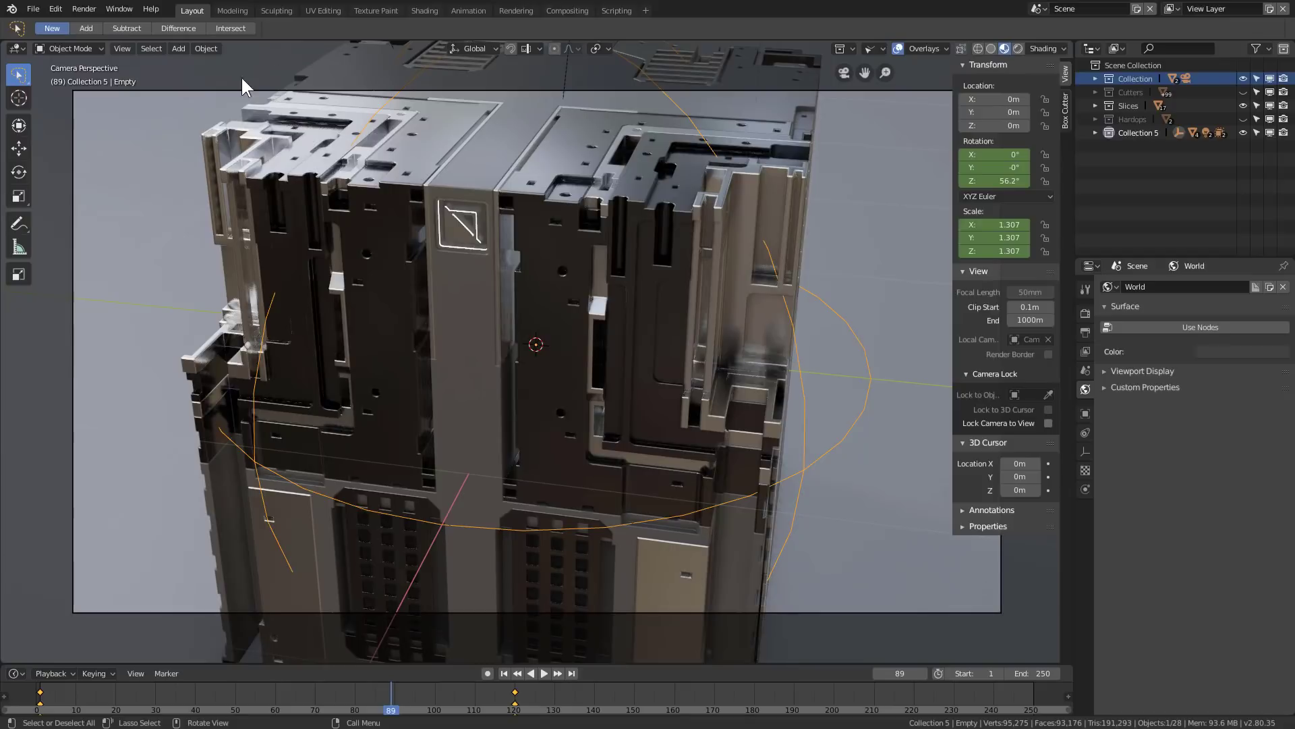
# Step: Rename the square emblem on the cube's face as Logo in the HOps Helper mesh options
pyautogui.click(233, 91)
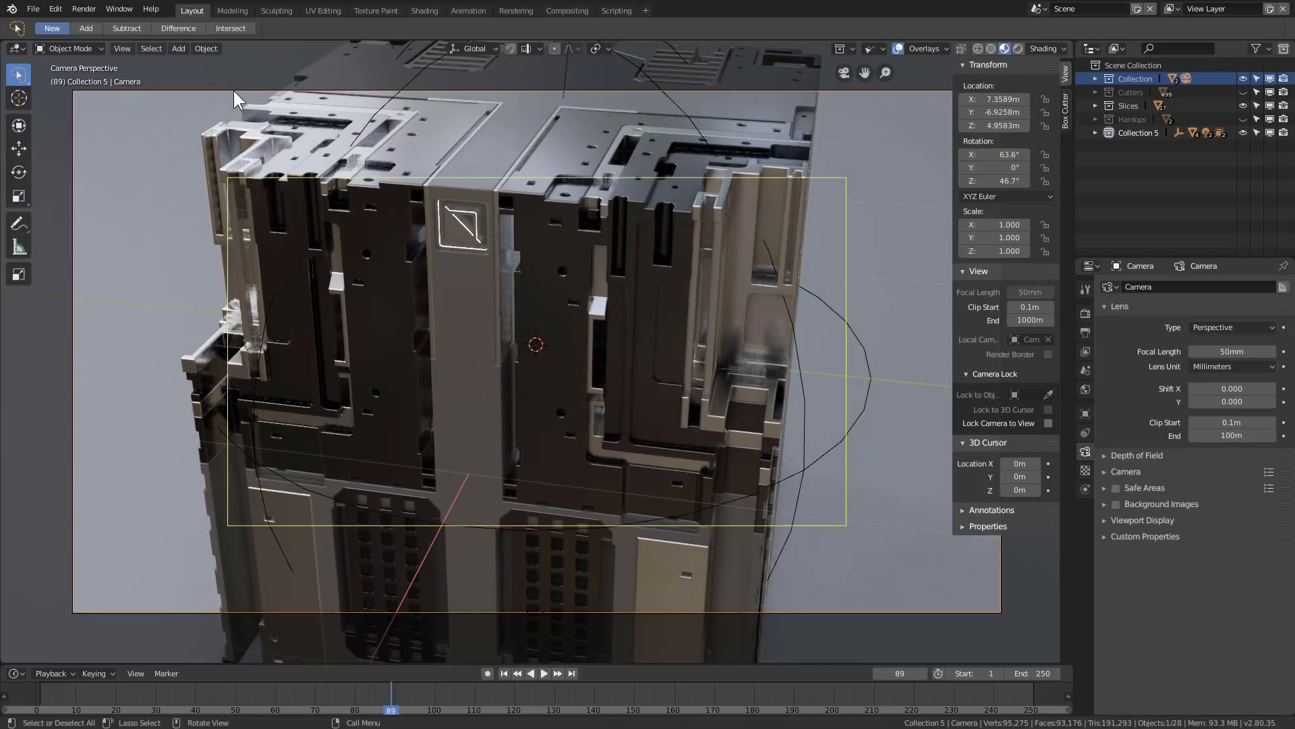
pyautogui.click(454, 218)
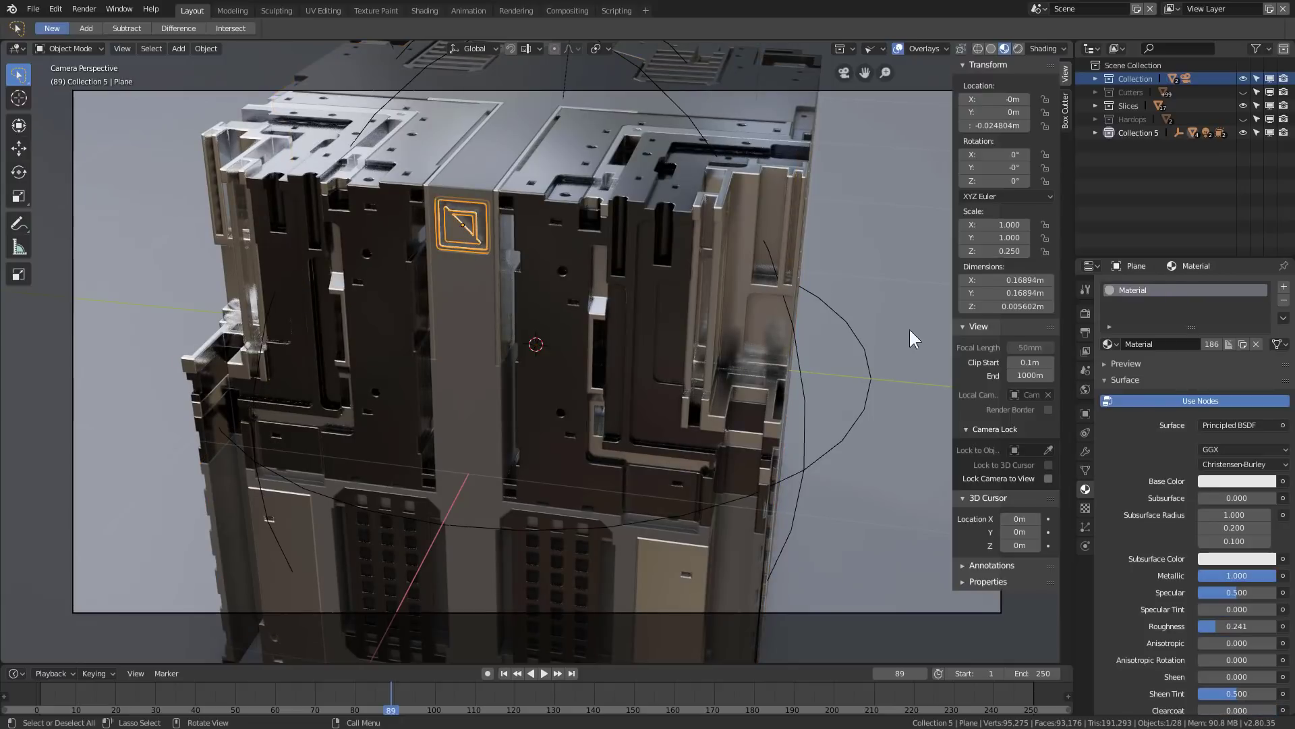
pyautogui.hotkey('ctrl', '`')
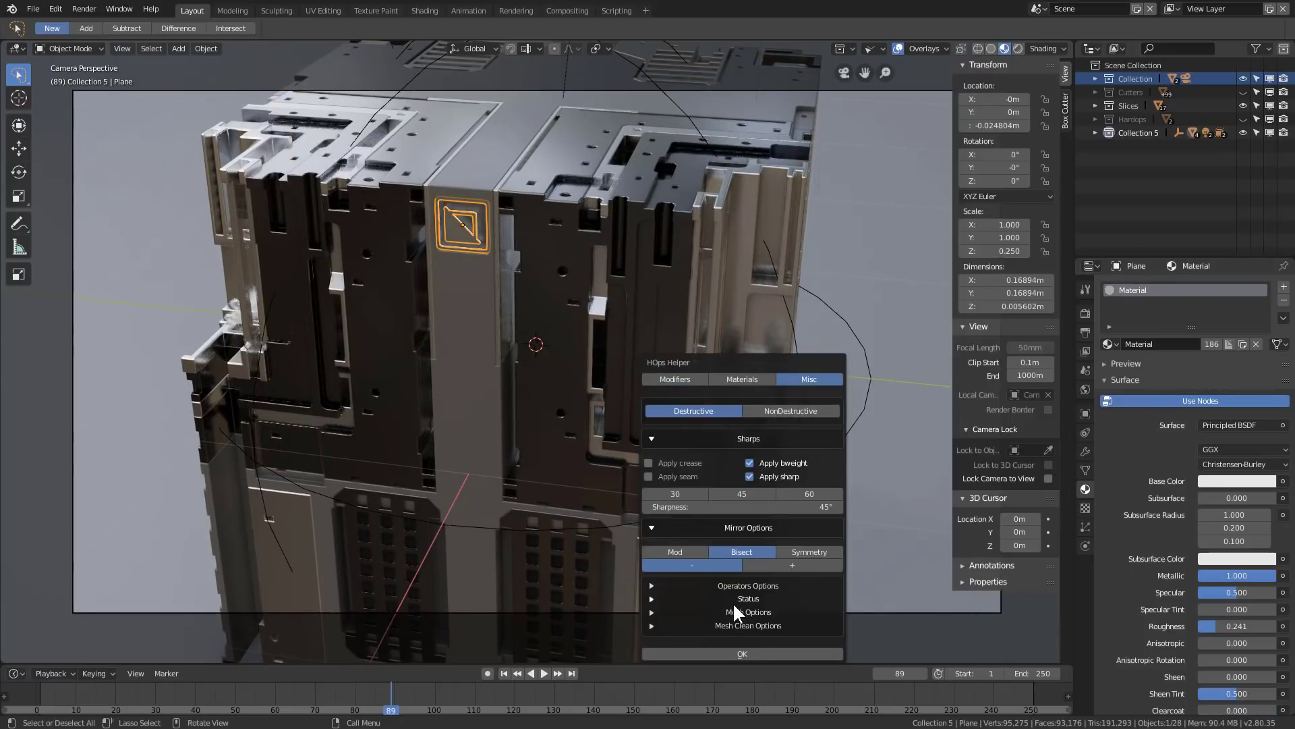
pyautogui.click(738, 605)
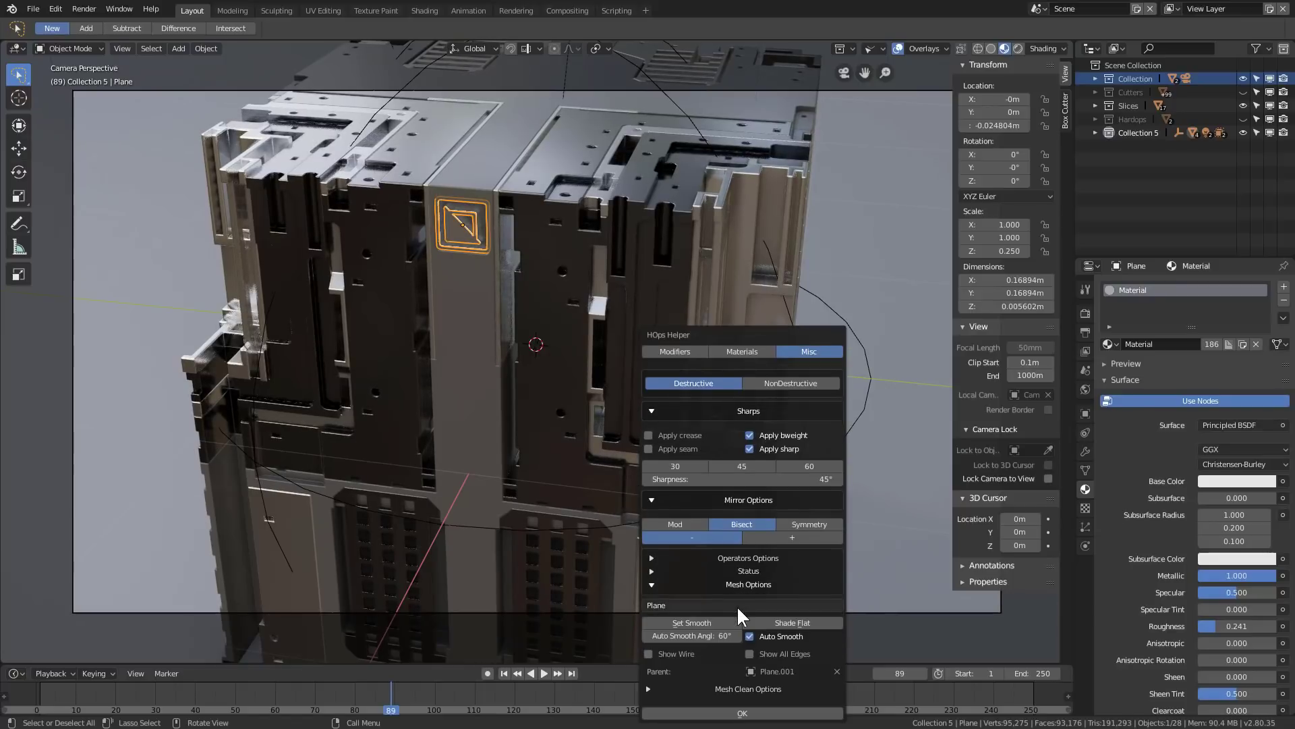
pyautogui.click(699, 604)
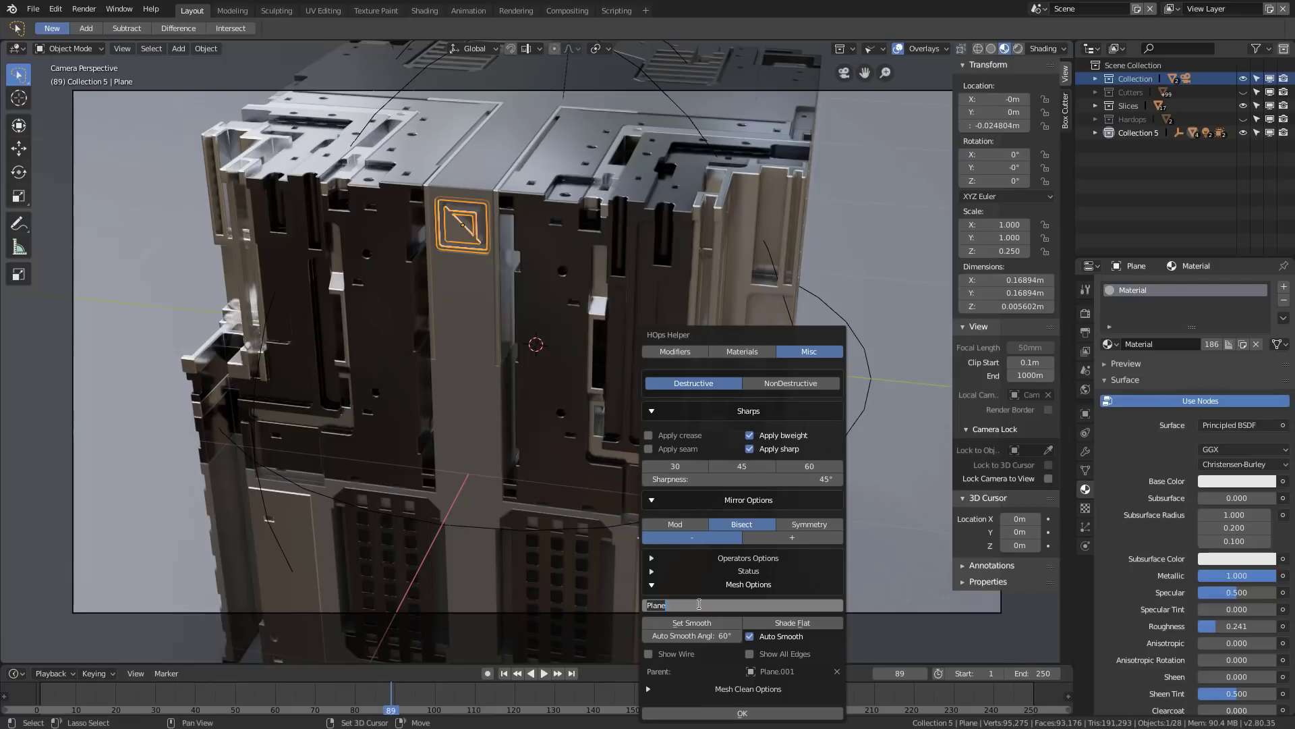
pyautogui.write('ogo')
pyautogui.press('Return')
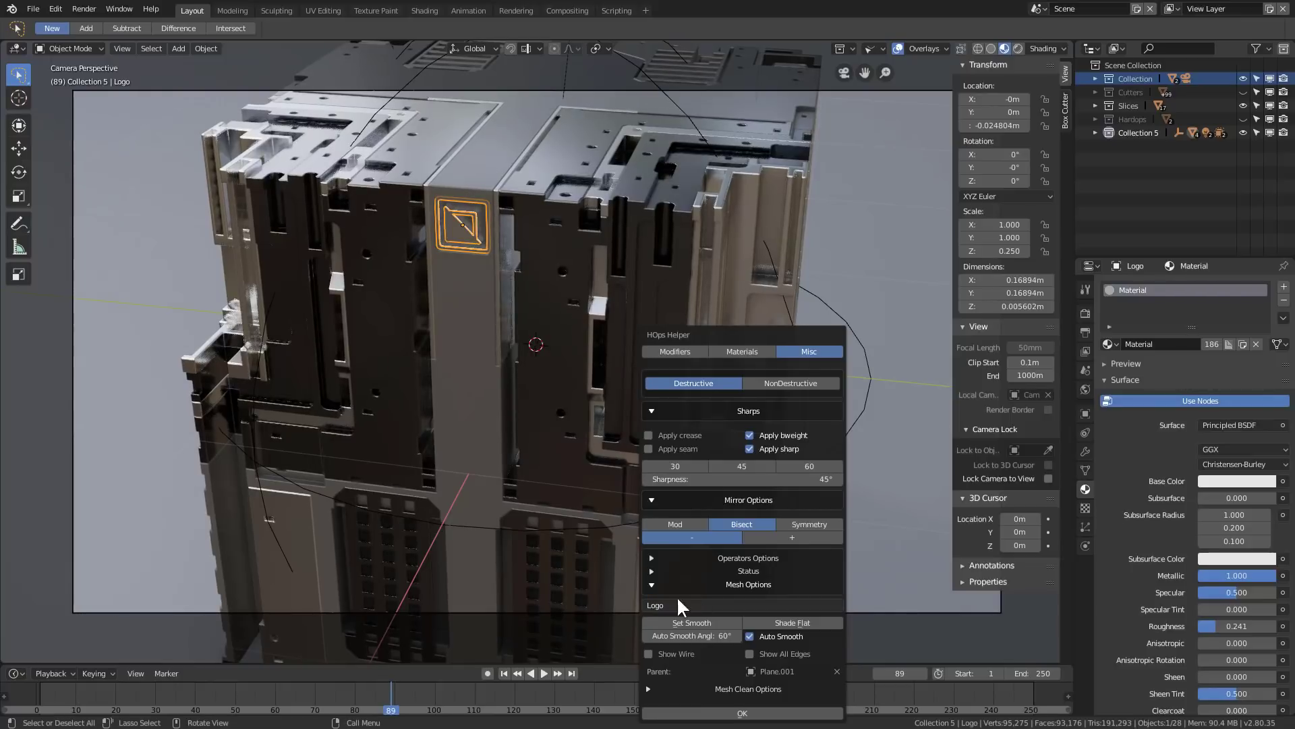
# Step: Select the camera and set Logo as its focus object in the Hard Ops camera options
pyautogui.click(164, 92)
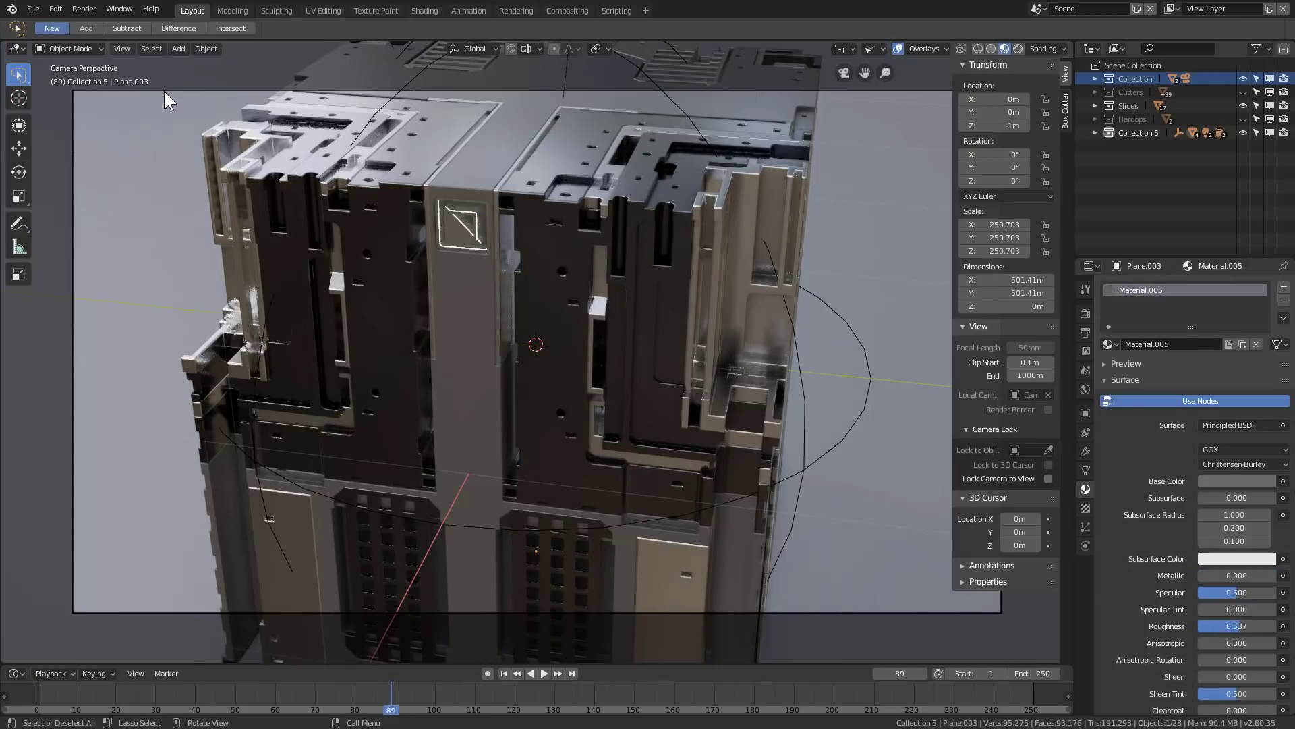
pyautogui.press('q')
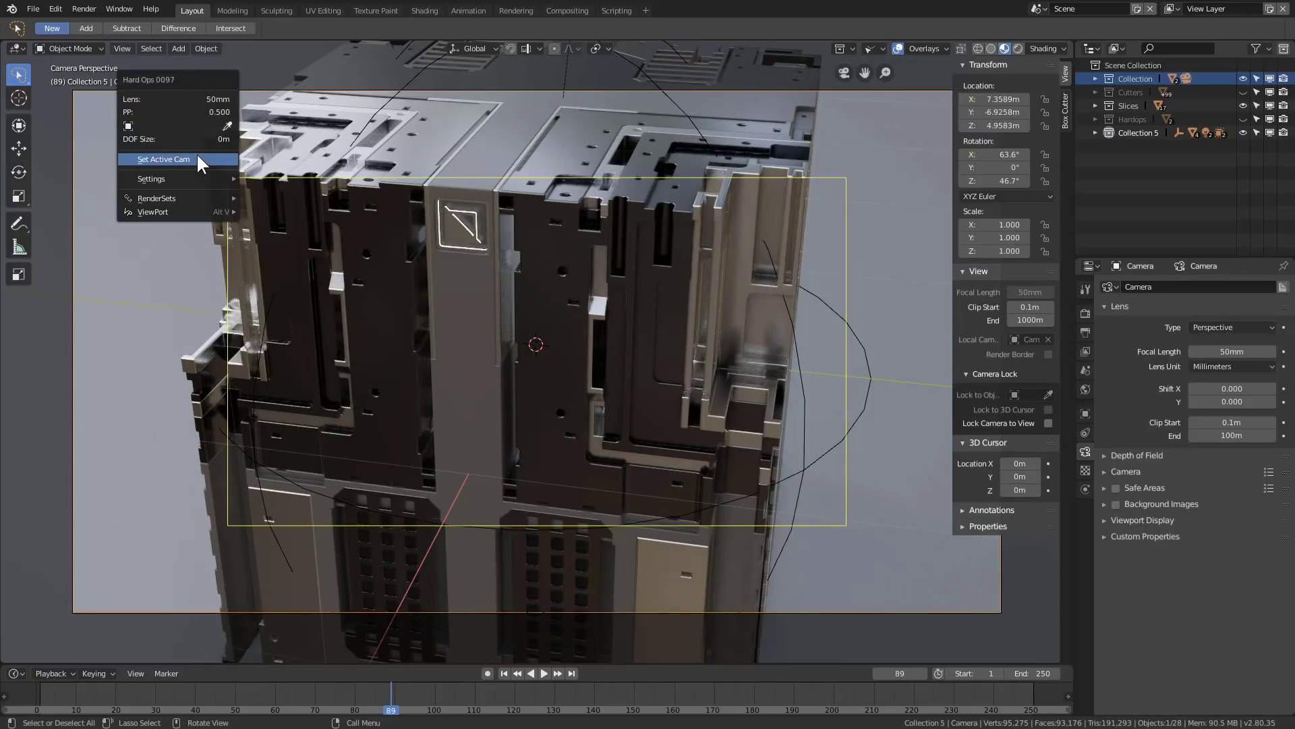
pyautogui.click(205, 127)
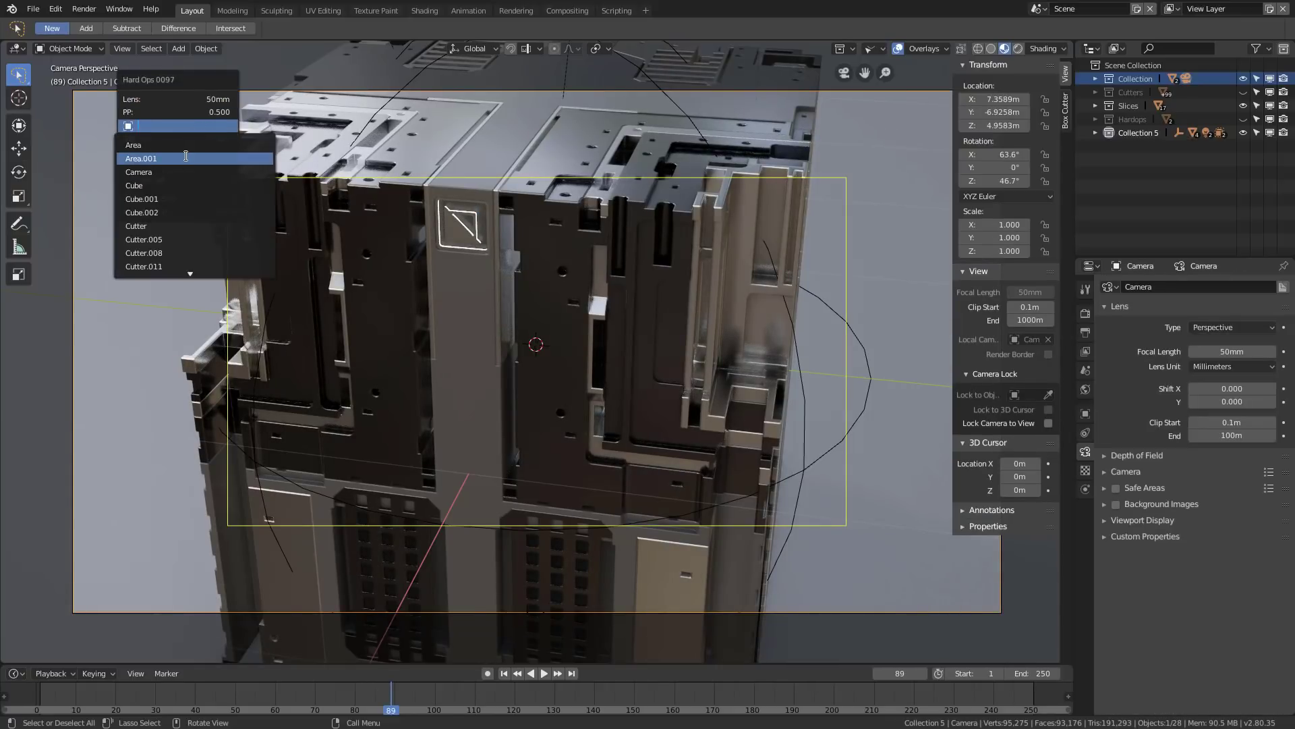
pyautogui.write('logo')
pyautogui.press('Return')
# Step: Raise the camera's passepartout (PP) to 1.000 in the Hard Ops camera options
pyautogui.press('q')
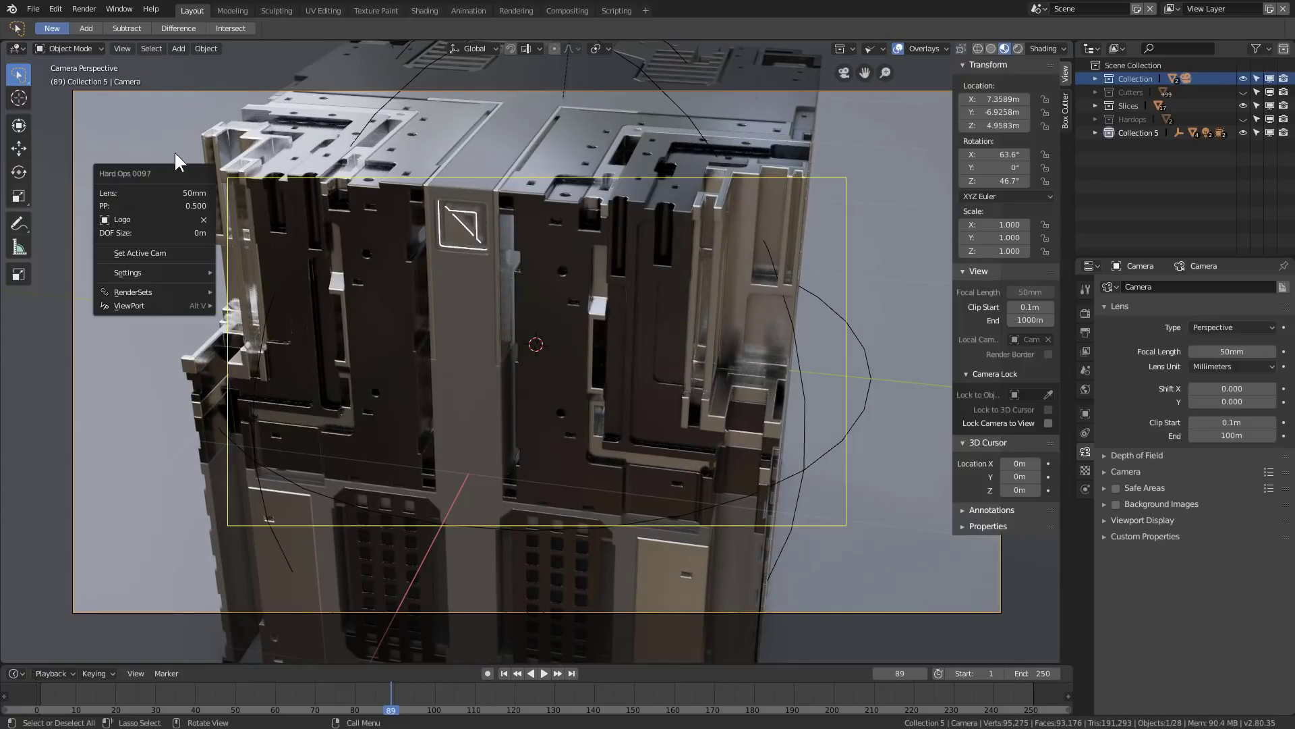
pyautogui.moveTo(155, 206); pyautogui.dragTo(357, 208)
pyautogui.press('q')
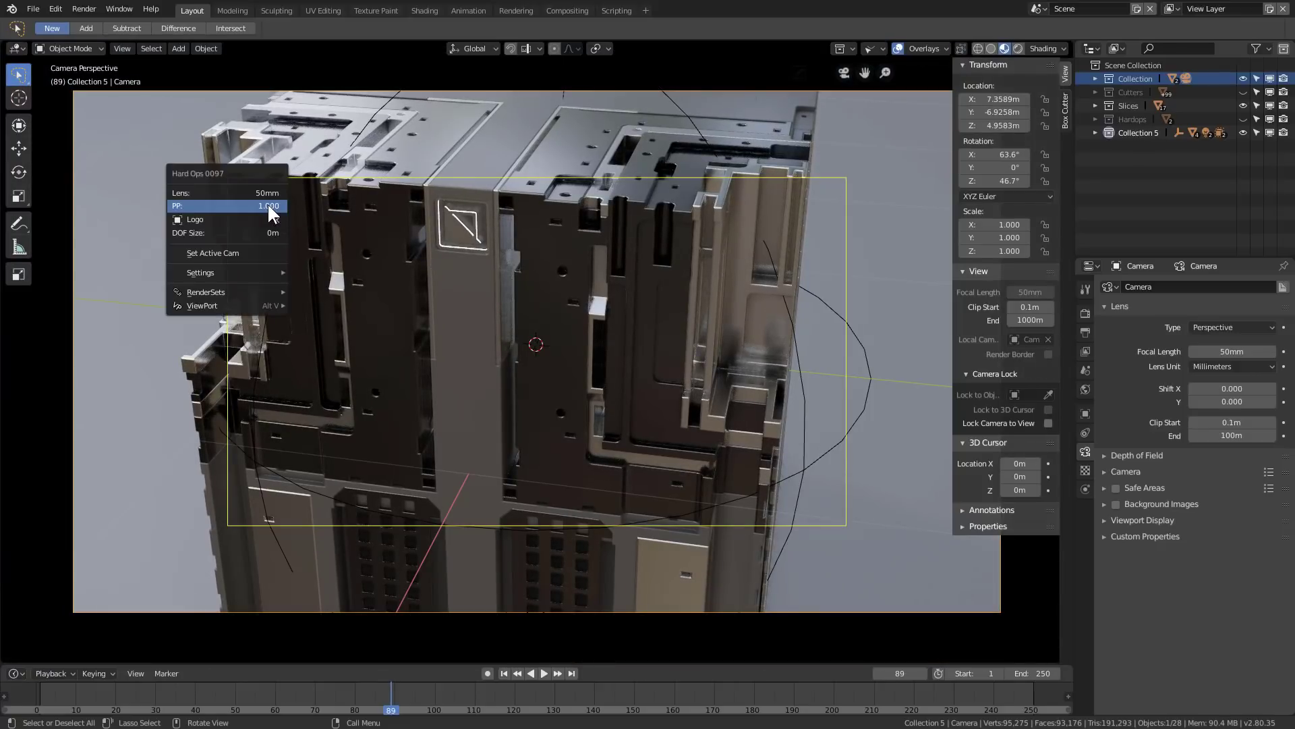
pyautogui.moveTo(229, 193); pyautogui.dragTo(217, 217)
pyautogui.press('q')
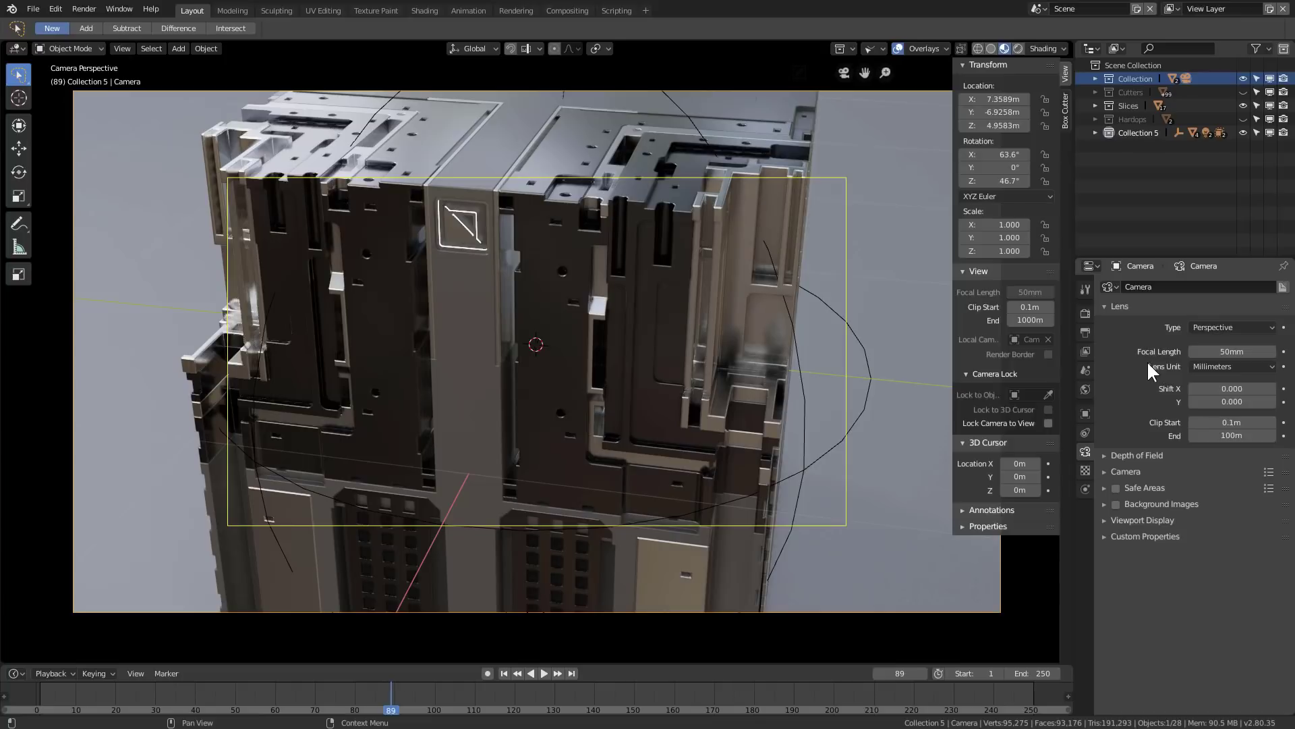
# Step: Enable Depth of Field in the Eevee render settings and scrub between frames 1 and 89 to check the focus
pyautogui.click(1139, 456)
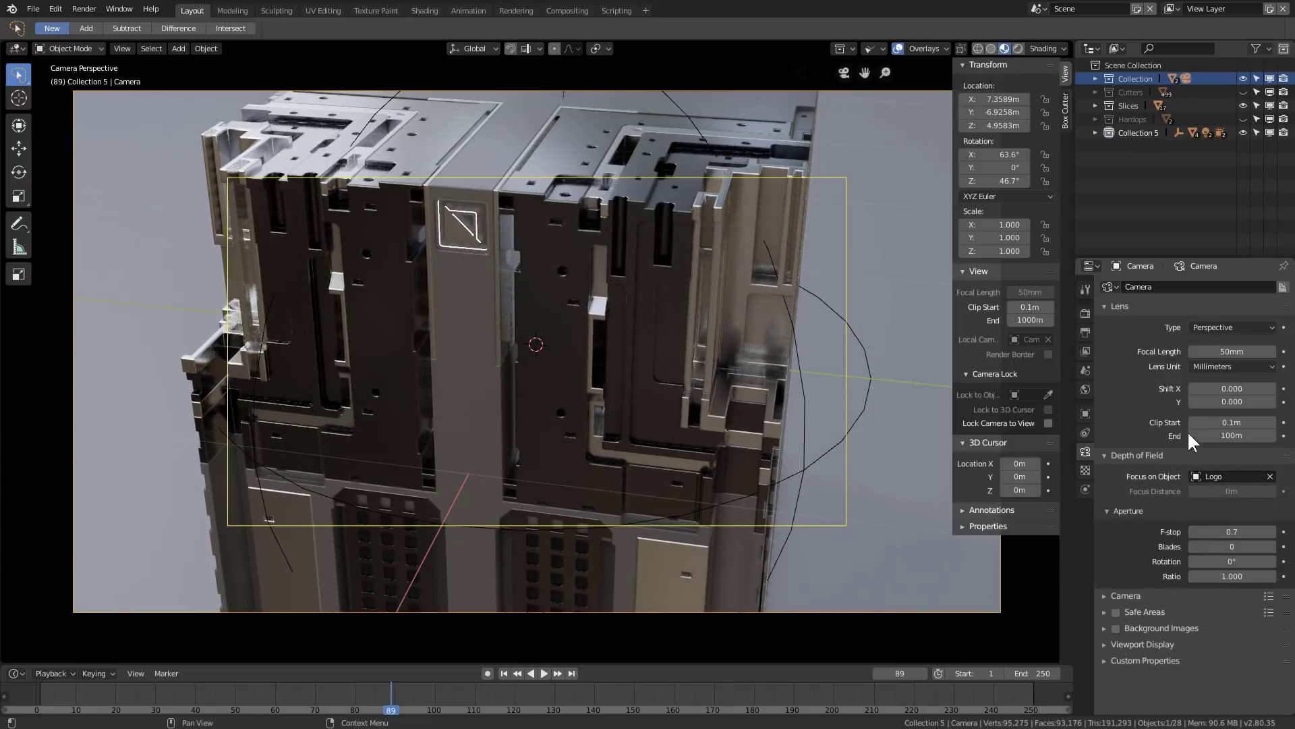
pyautogui.click(1086, 313)
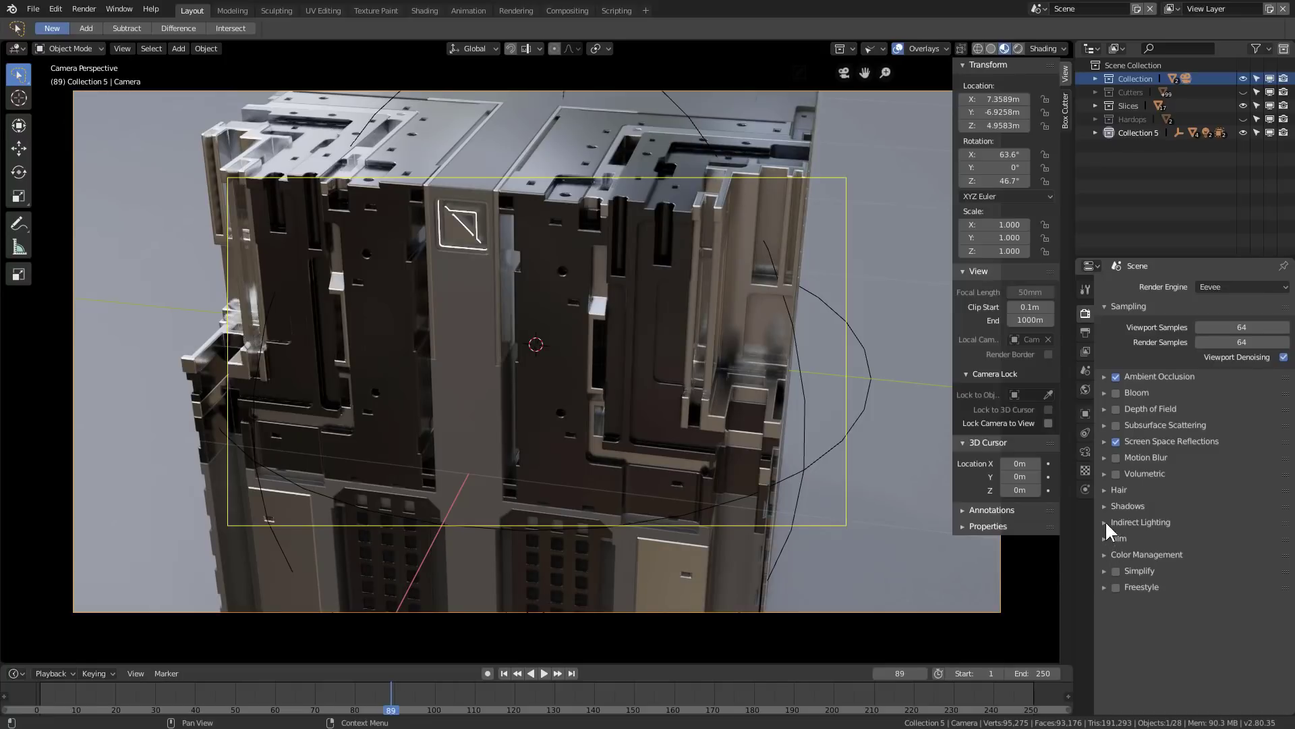
pyautogui.click(1116, 409)
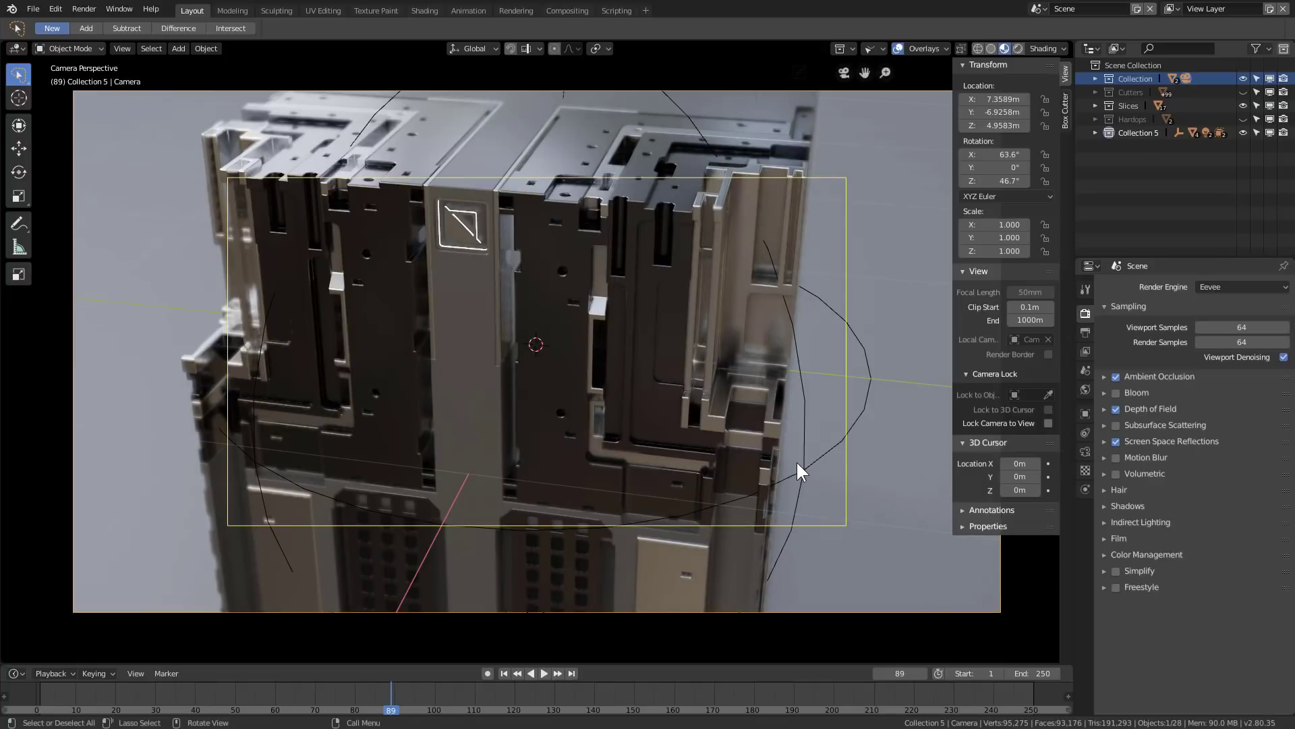
pyautogui.hotkey('shift', 'Left')
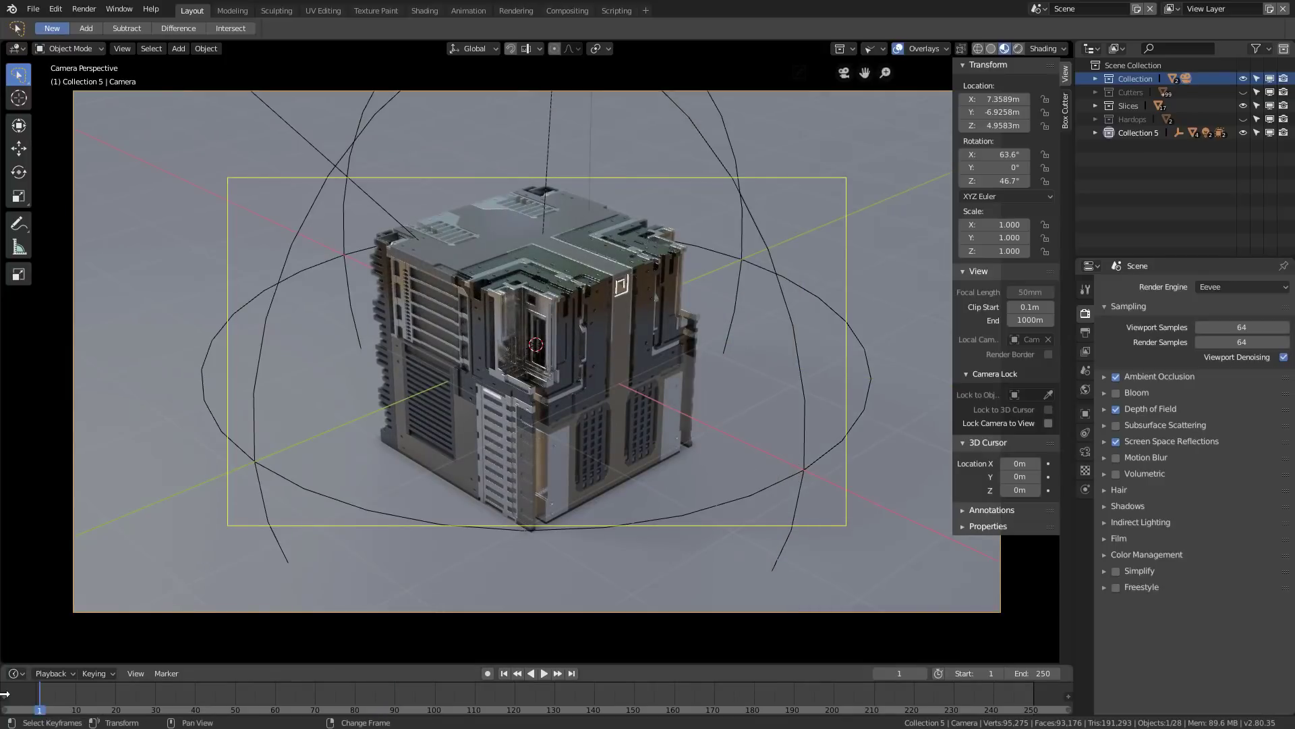
pyautogui.moveTo(53, 699); pyautogui.dragTo(391, 697)
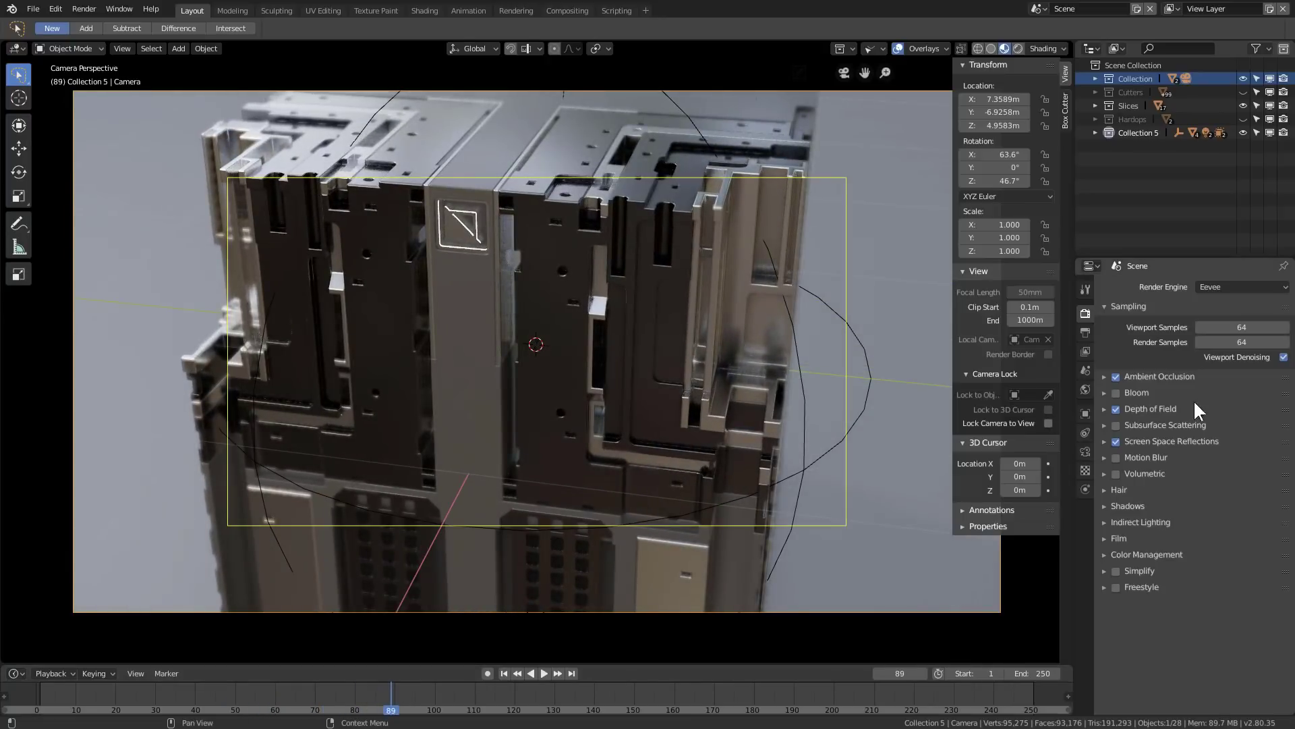
# Step: Enable Bloom with threshold about 2.03, radius about 3.63 and intensity 2
pyautogui.click(1116, 391)
pyautogui.click(1104, 391)
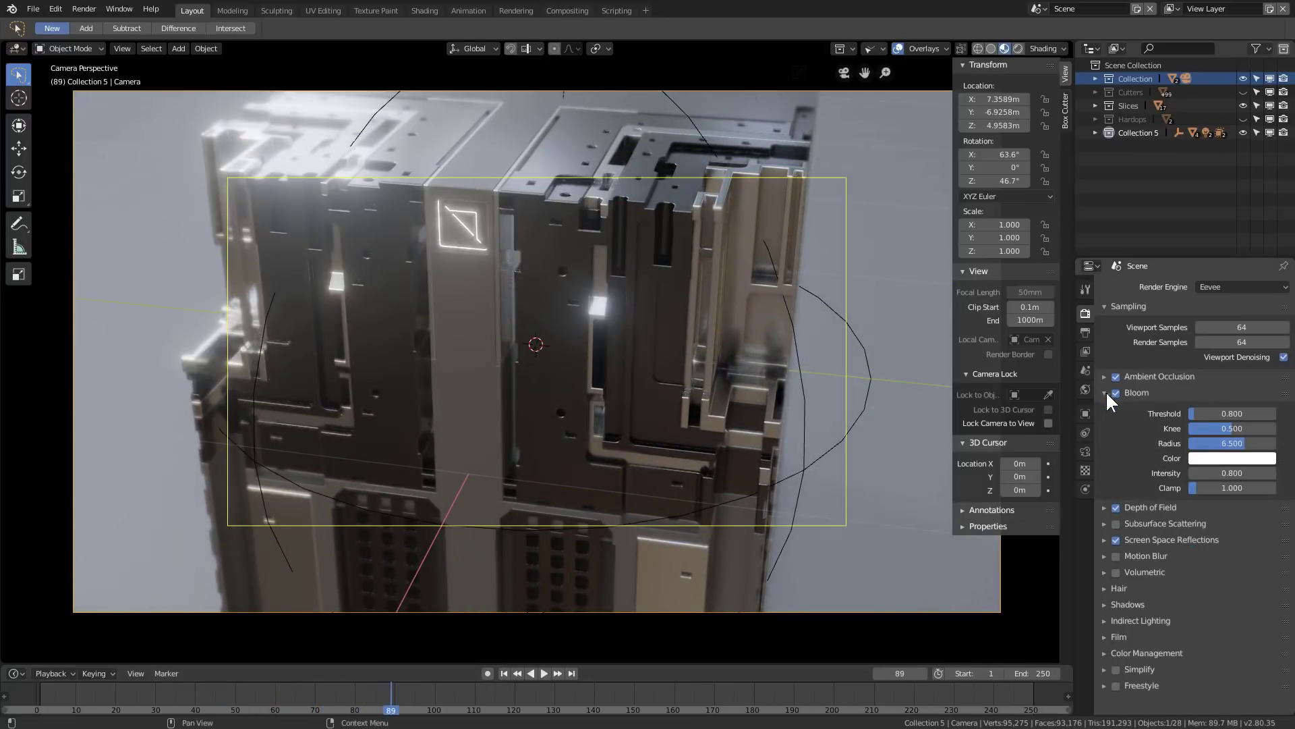
pyautogui.moveTo(1190, 413); pyautogui.dragTo(1226, 445)
pyautogui.doubleClick(1232, 473)
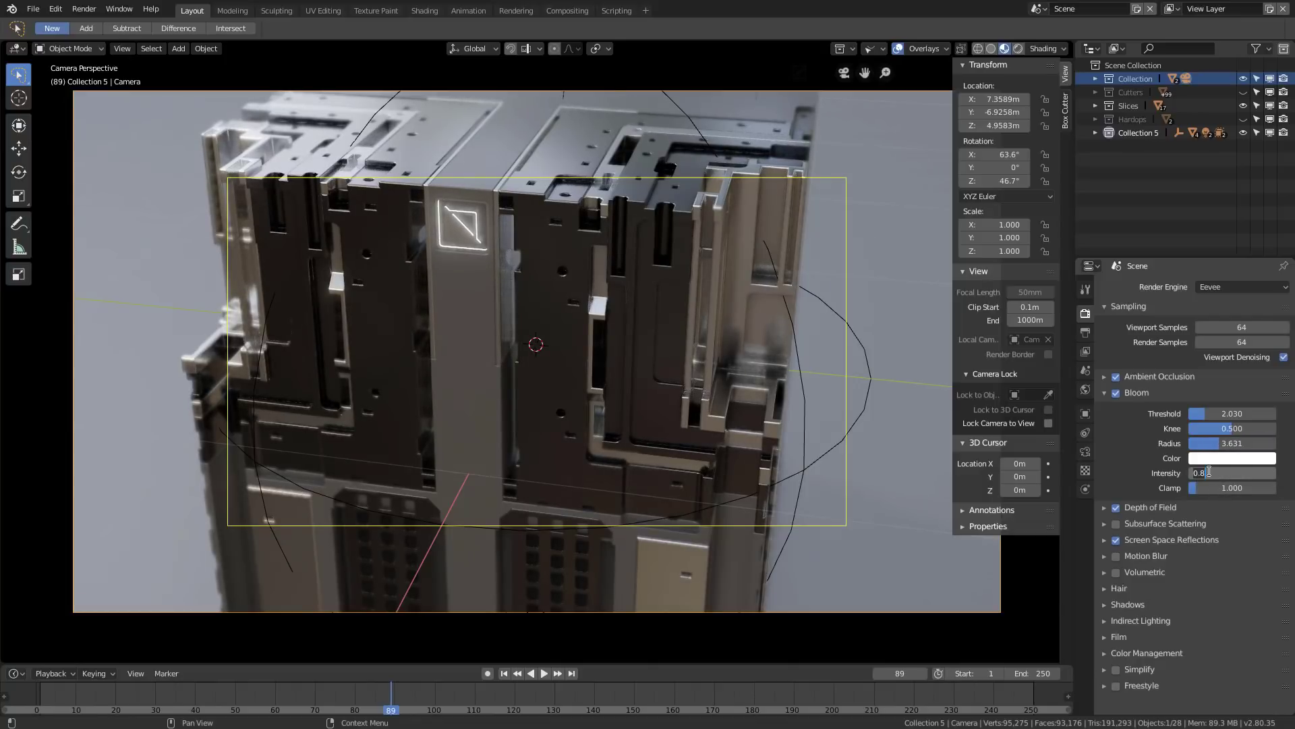
pyautogui.write('2')
pyautogui.press('Return')
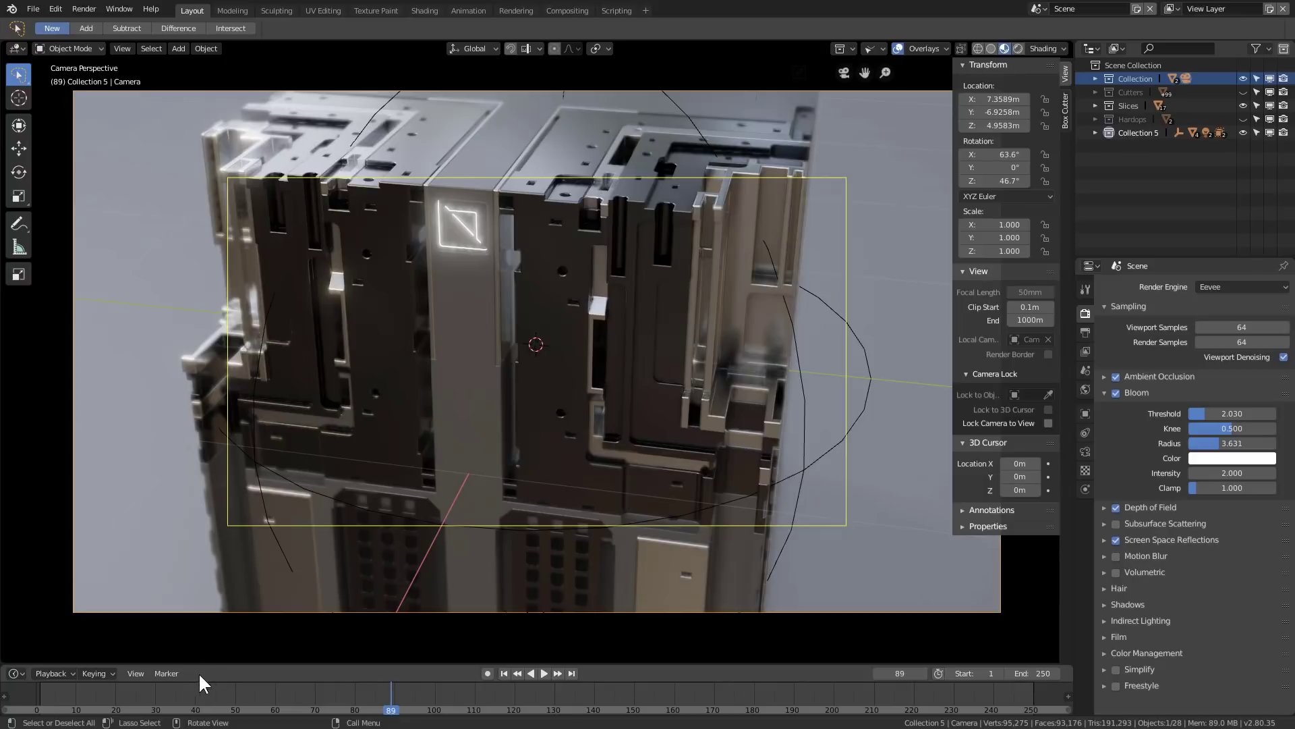
# Step: Hide the sidebar and viewport overlays, and play the animation from the start to review the clean camera view
pyautogui.moveTo(177, 685); pyautogui.dragTo(306, 671)
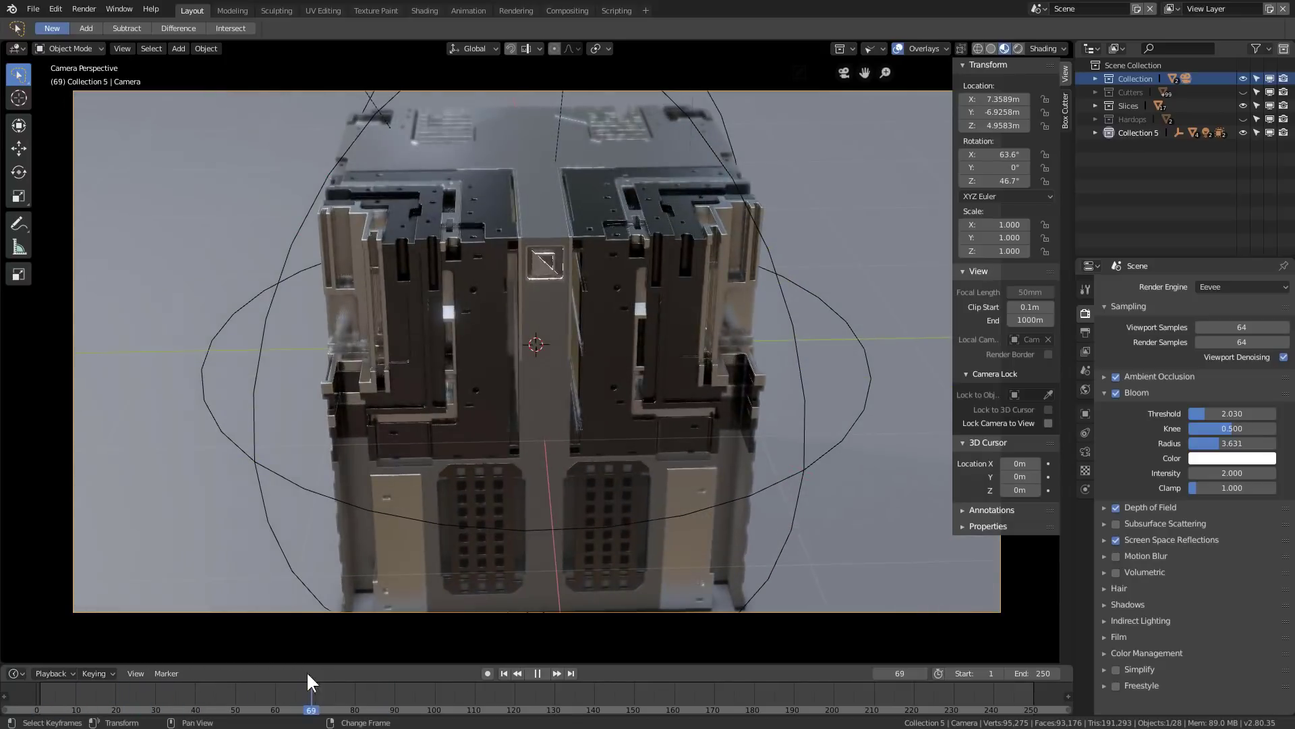
pyautogui.press('q')
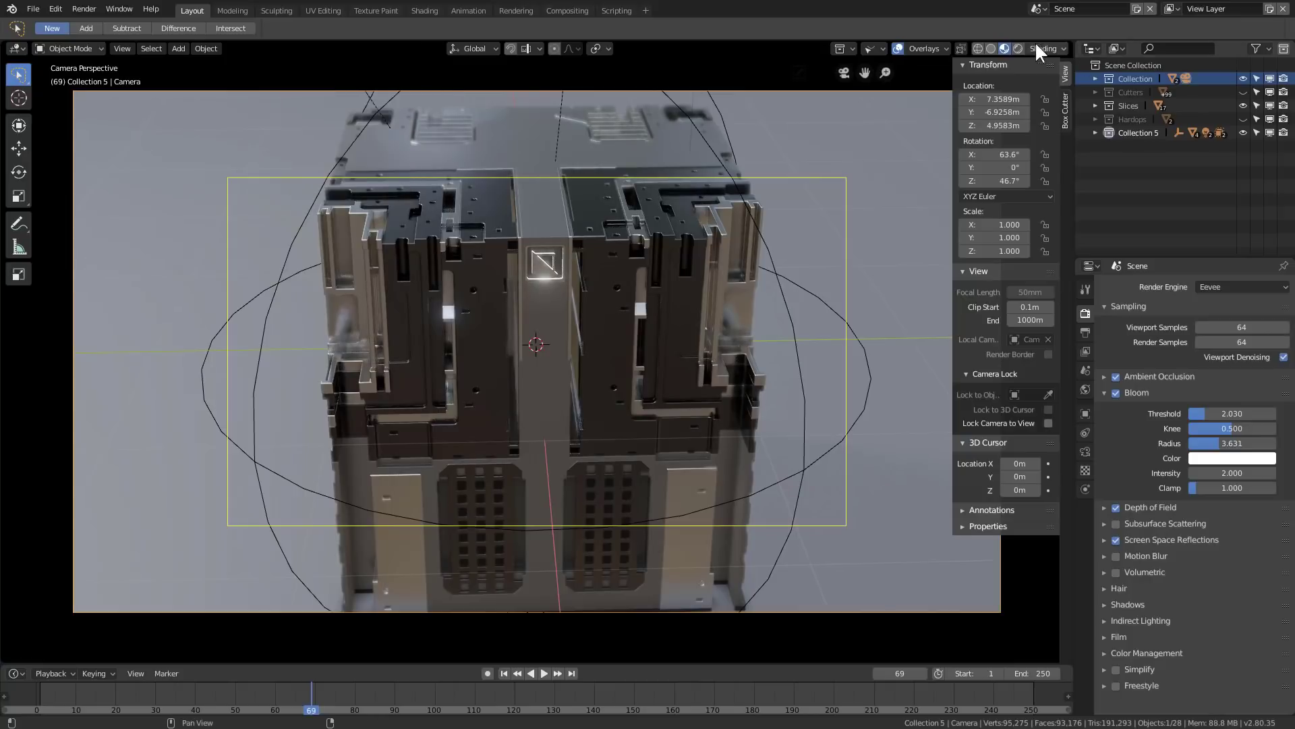
pyautogui.press('n')
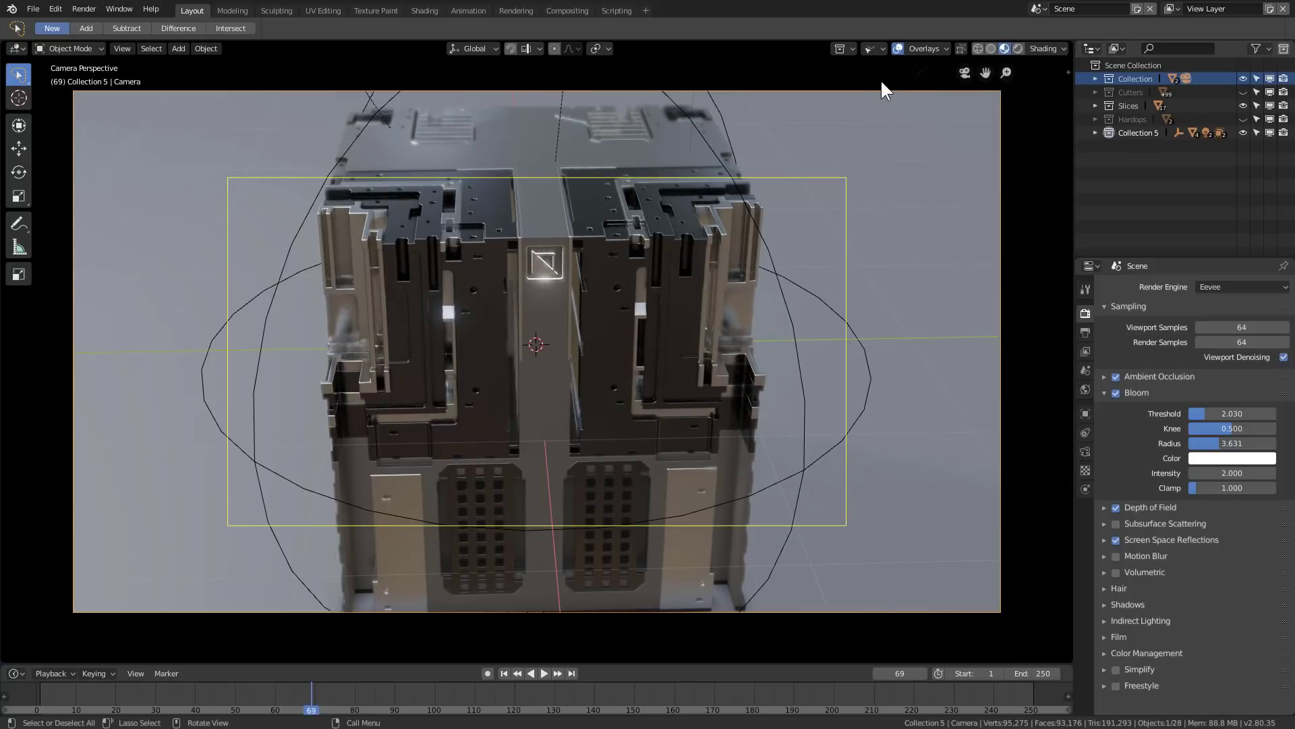
pyautogui.click(898, 48)
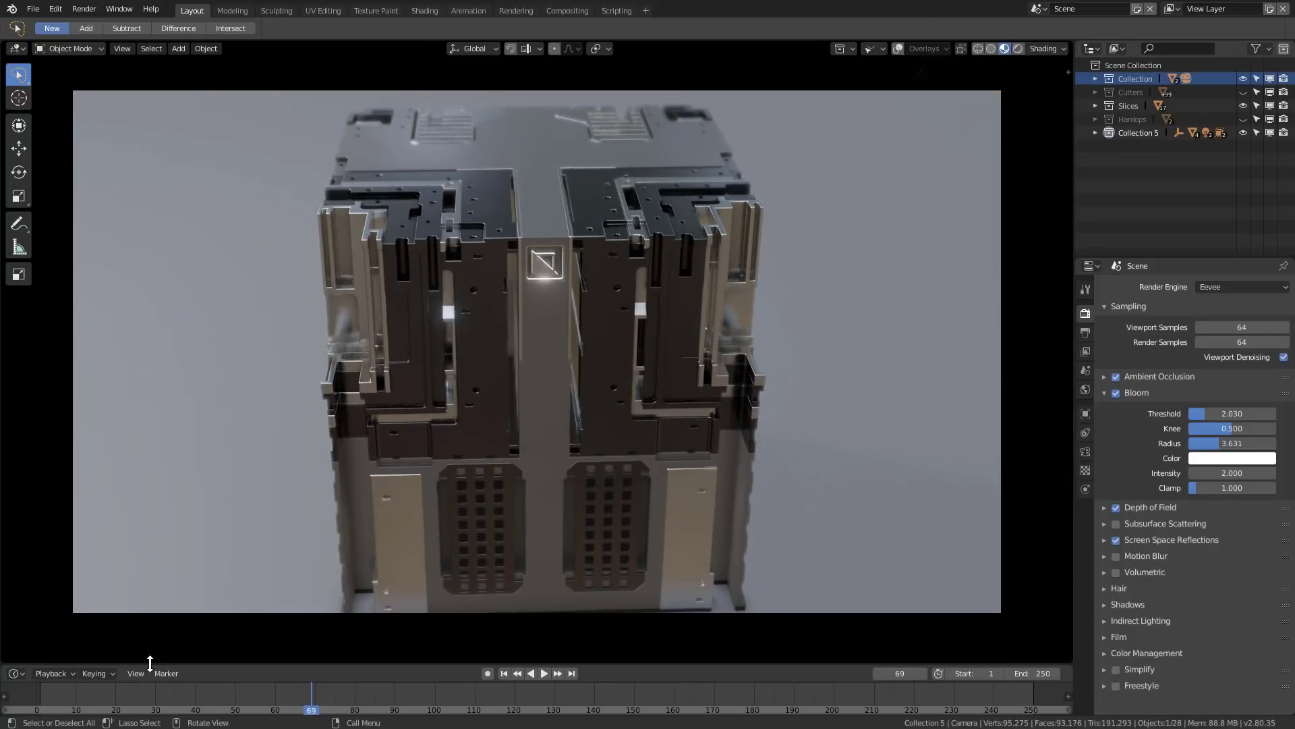
pyautogui.click(30, 694)
pyautogui.press('space')
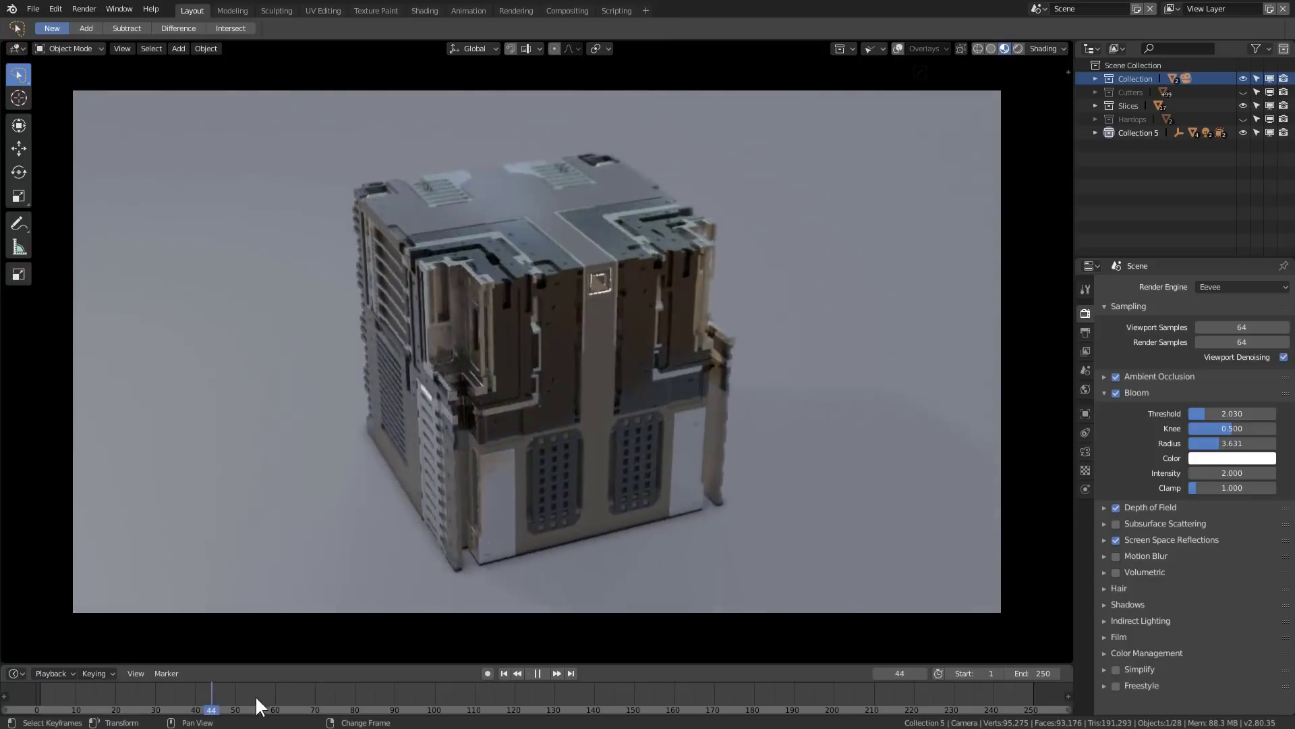
pyautogui.press('space')
# Step: Lower the floor plane material's roughness to about 0.111 and play the animation to check the reflections
pyautogui.click(839, 400)
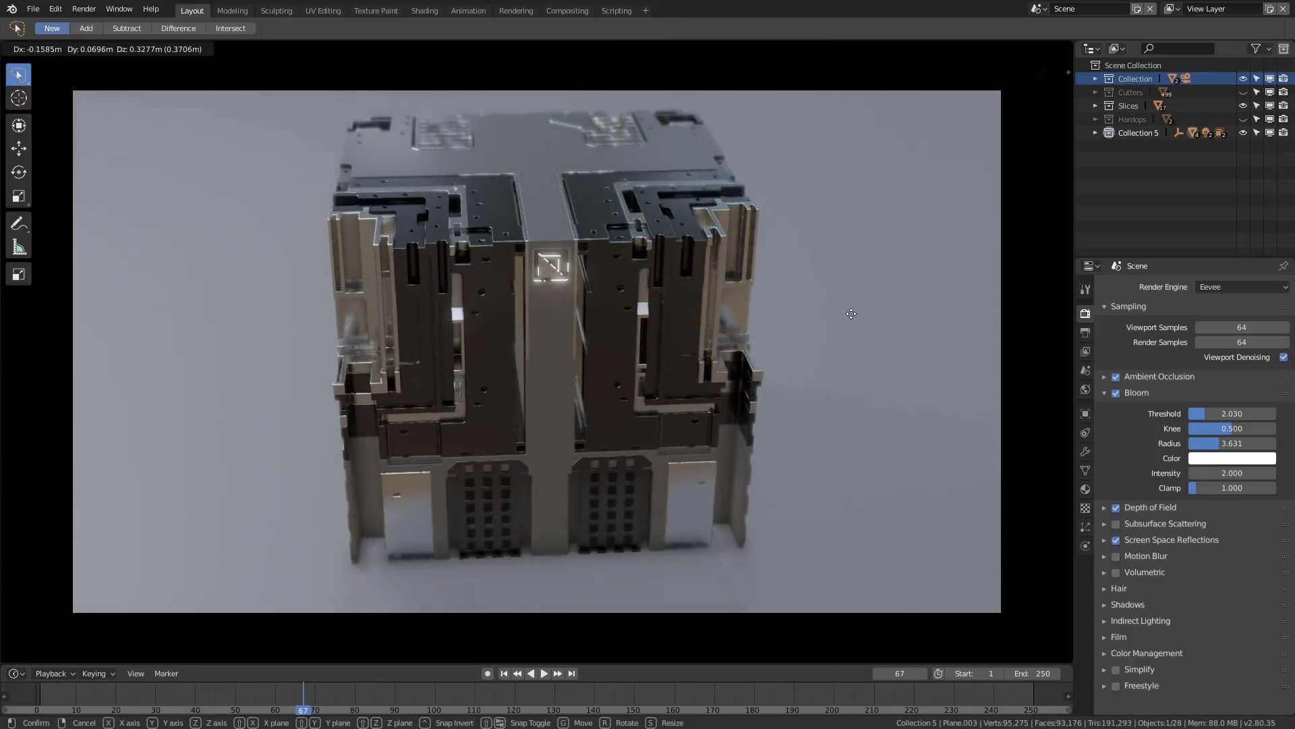
pyautogui.click(1085, 490)
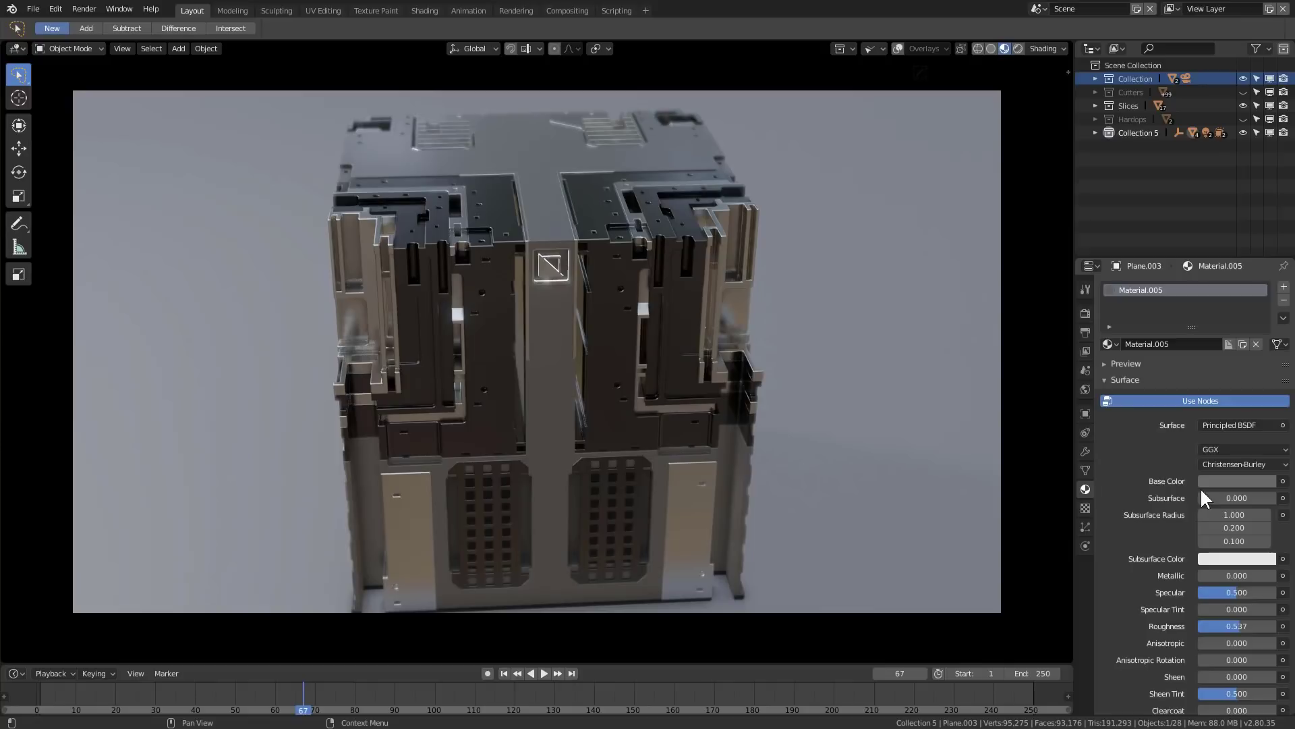
pyautogui.moveTo(1236, 626); pyautogui.dragTo(1191, 627)
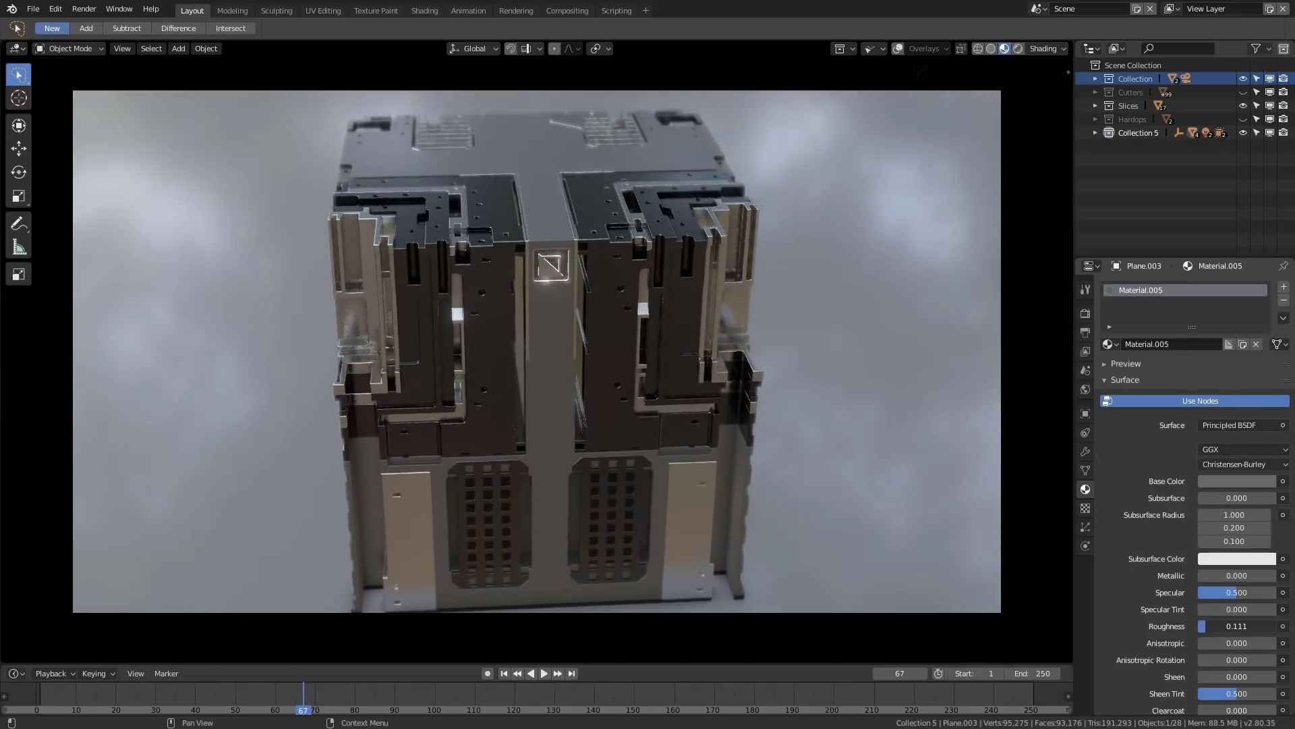
pyautogui.moveTo(277, 699); pyautogui.dragTo(139, 683)
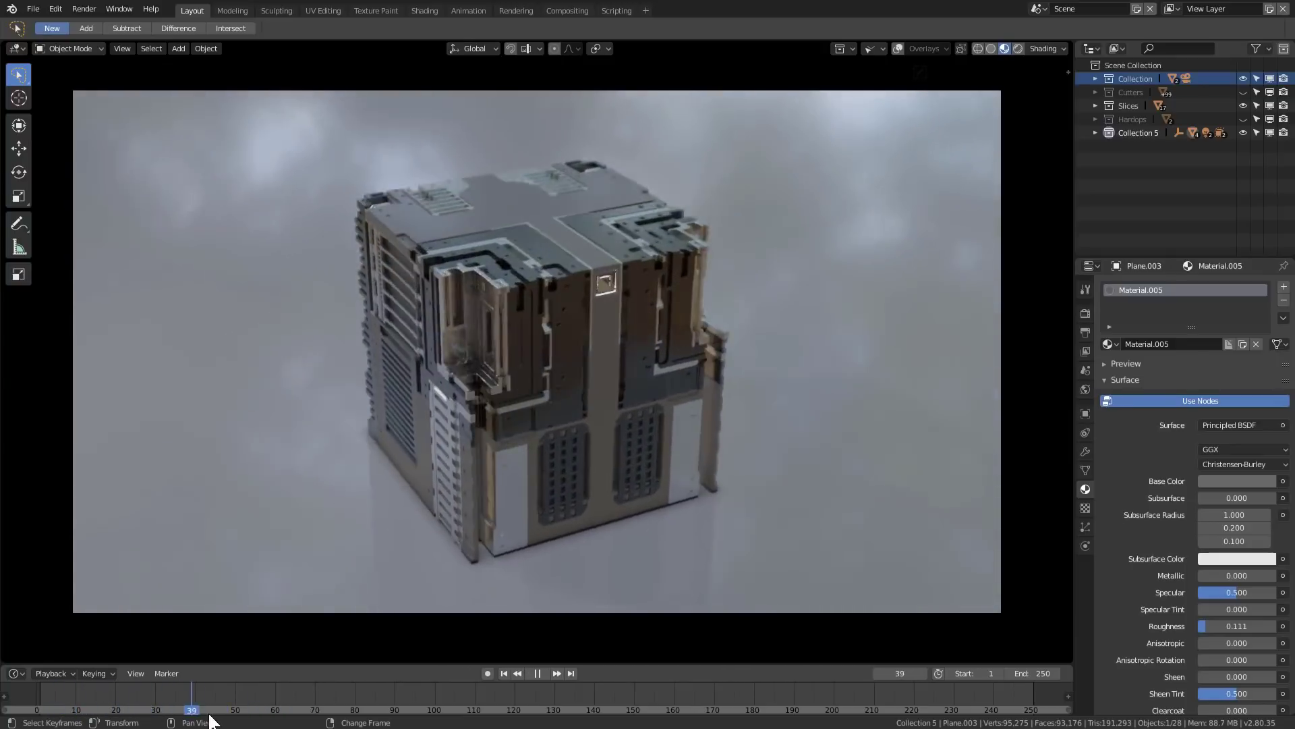
pyautogui.moveTo(216, 695); pyautogui.dragTo(360, 695)
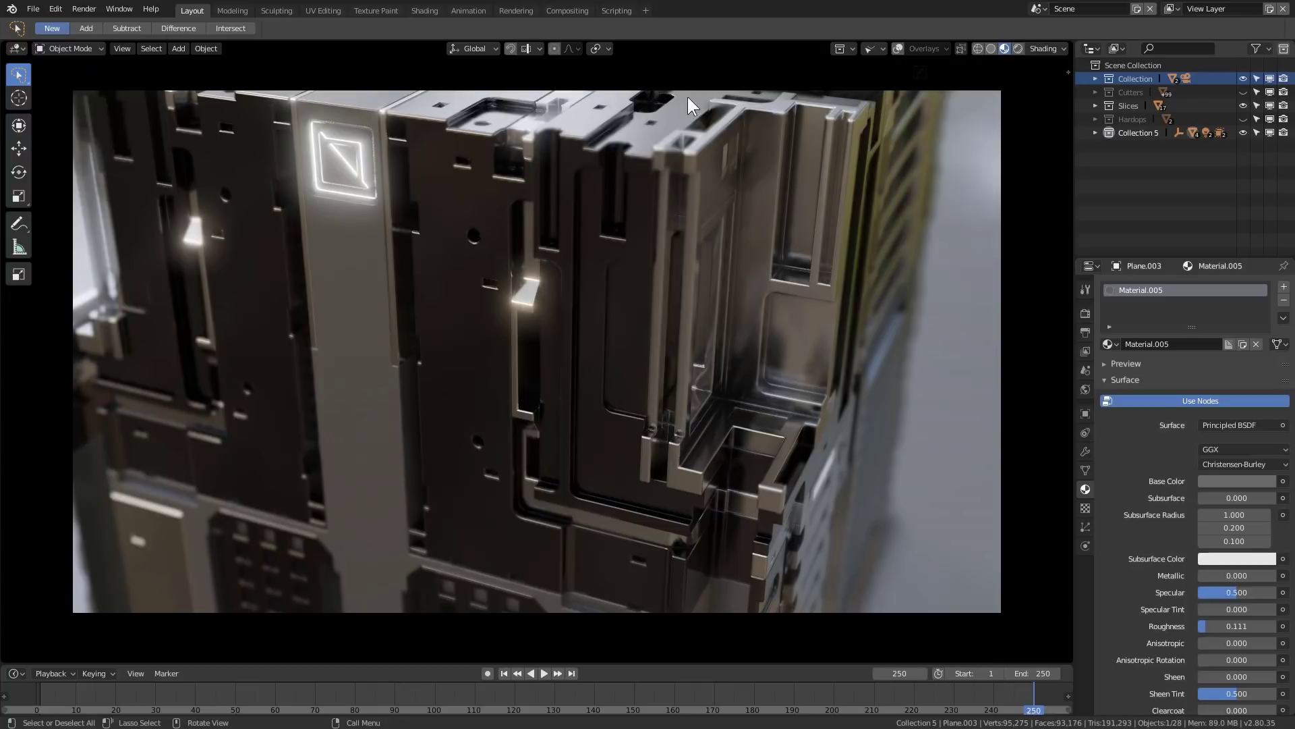
# Step: Show the viewport overlays again and view the whole scene from outside the camera
pyautogui.click(899, 49)
pyautogui.moveTo(918, 435); pyautogui.dragTo(684, 332, button='middle')
pyautogui.scroll(-4, 698, 386)
pyautogui.hotkey('alt', 'h')
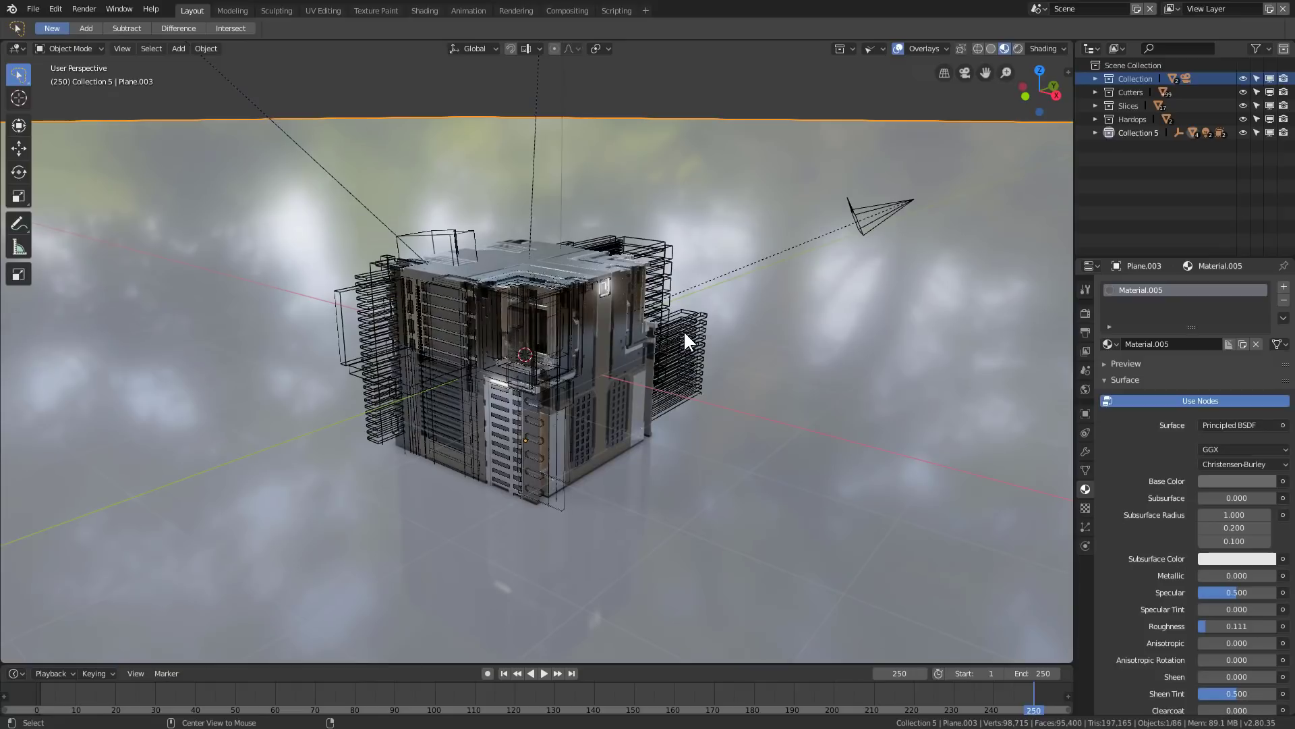
pyautogui.hotkey('ctrl', 'z')
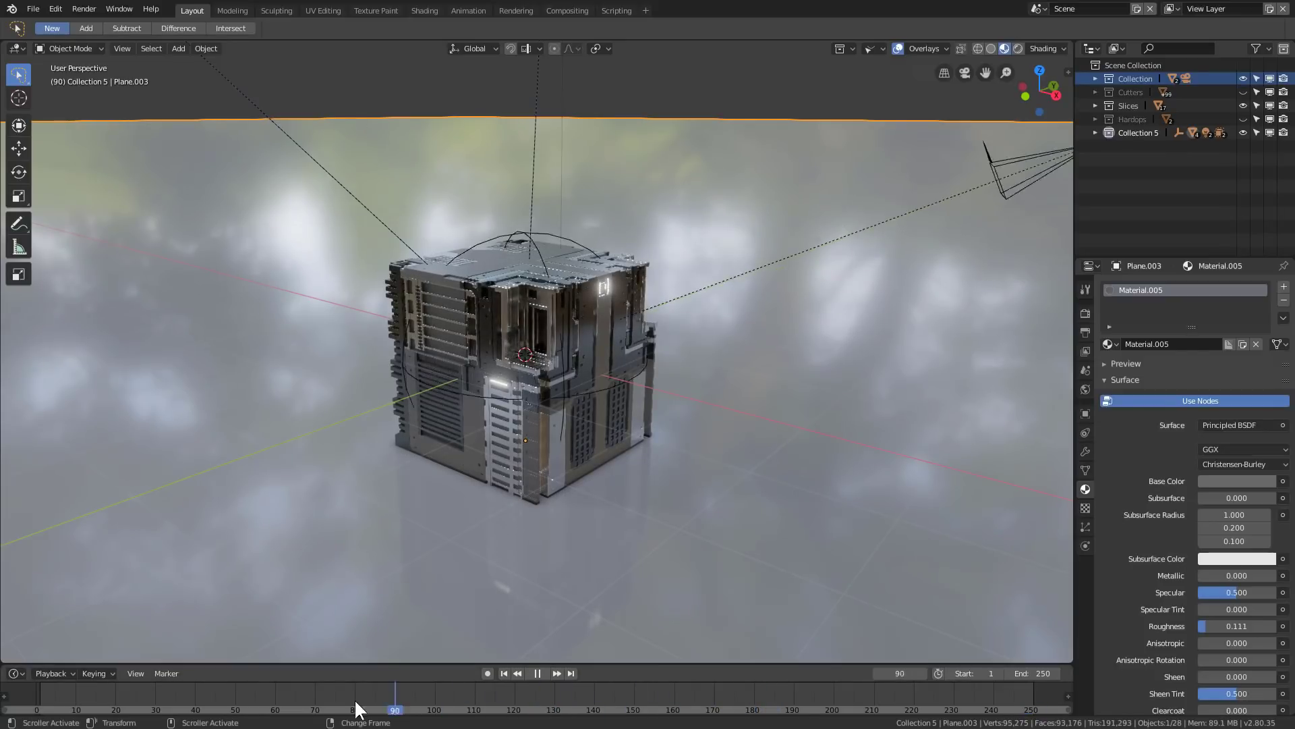
# Step: Go to frame 49 and select the spherical empty surrounding the cube
pyautogui.press('space')
pyautogui.click(233, 699)
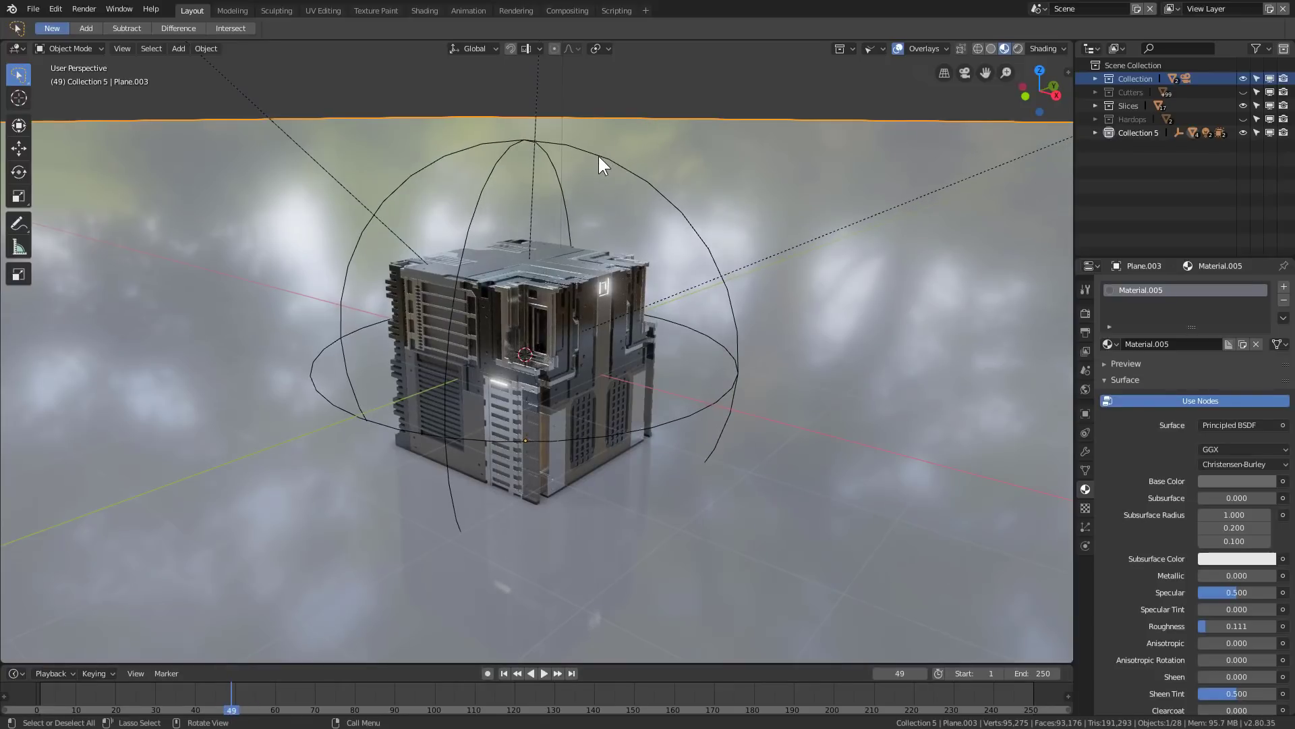
pyautogui.click(599, 156)
pyautogui.hotkey('ctrl', 'z')
pyautogui.click(599, 156)
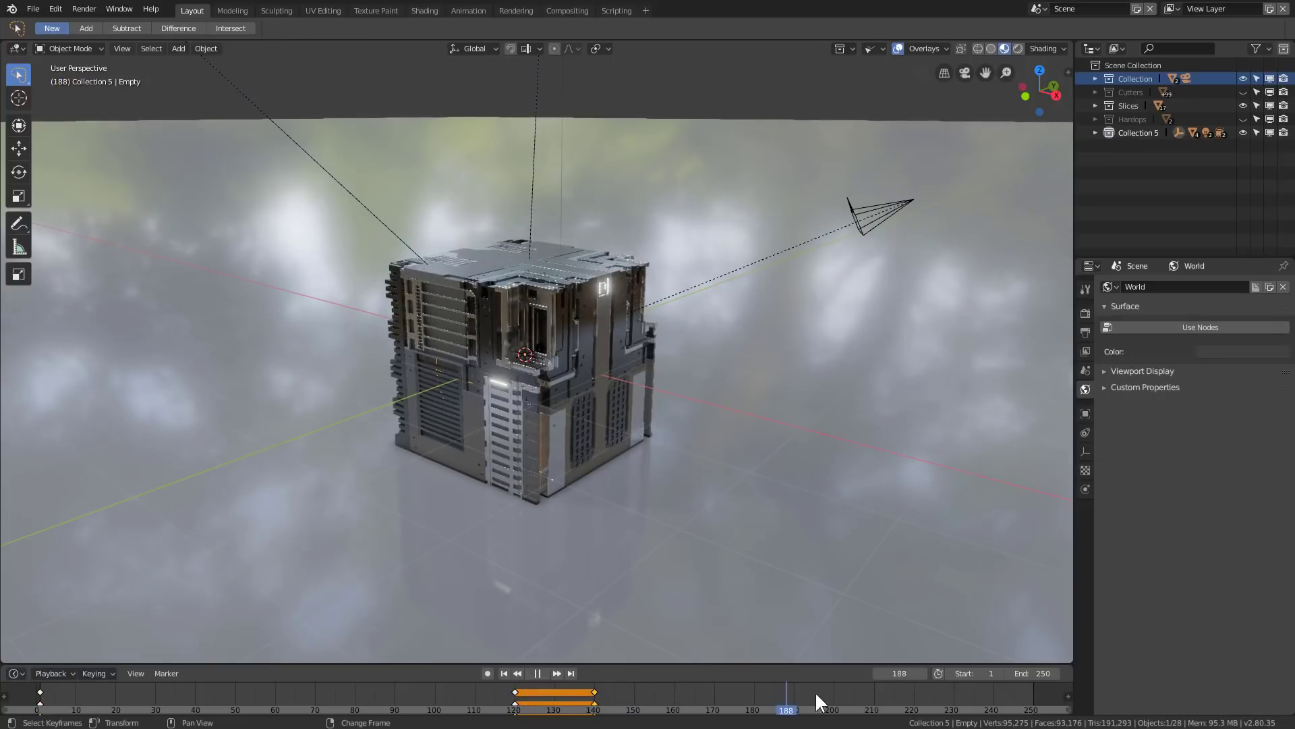
# Step: At frame 234, rotate the empty around Z in camera view until the emblem side of the cube faces the camera
pyautogui.press('space')
pyautogui.press('KP_0')
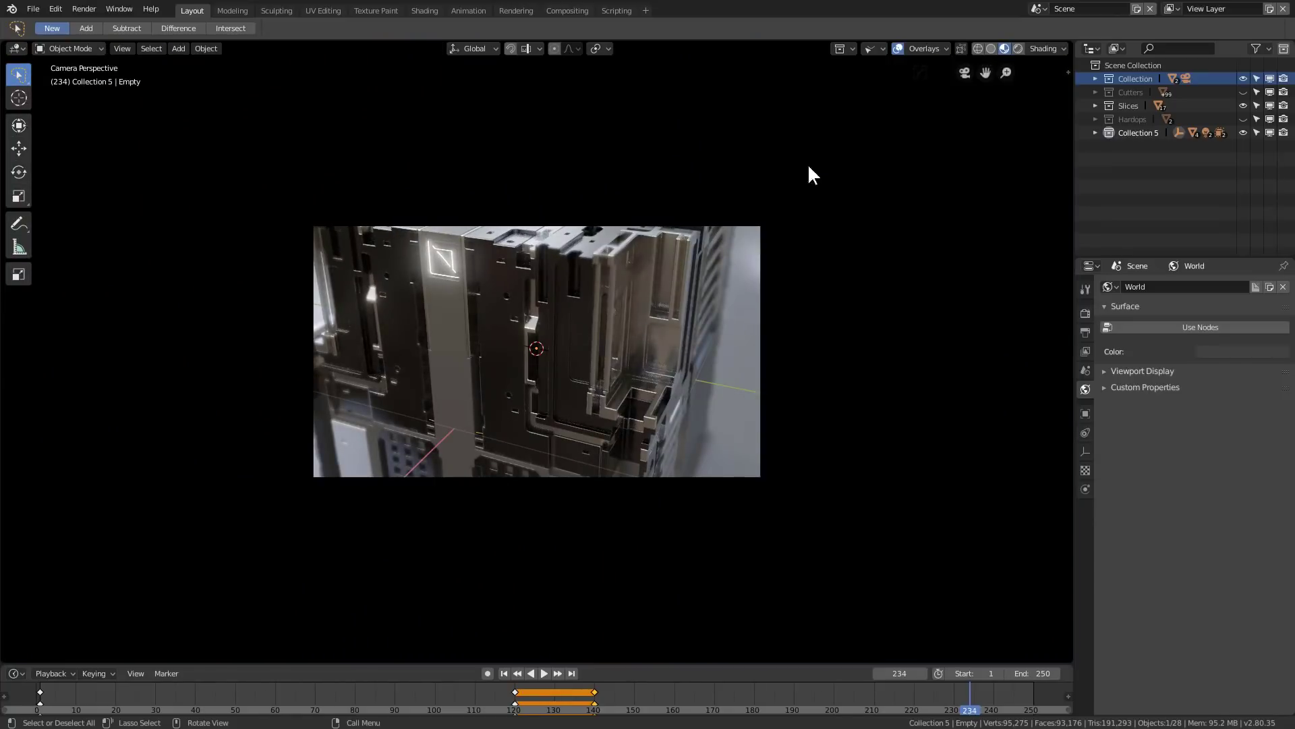
pyautogui.press('z')
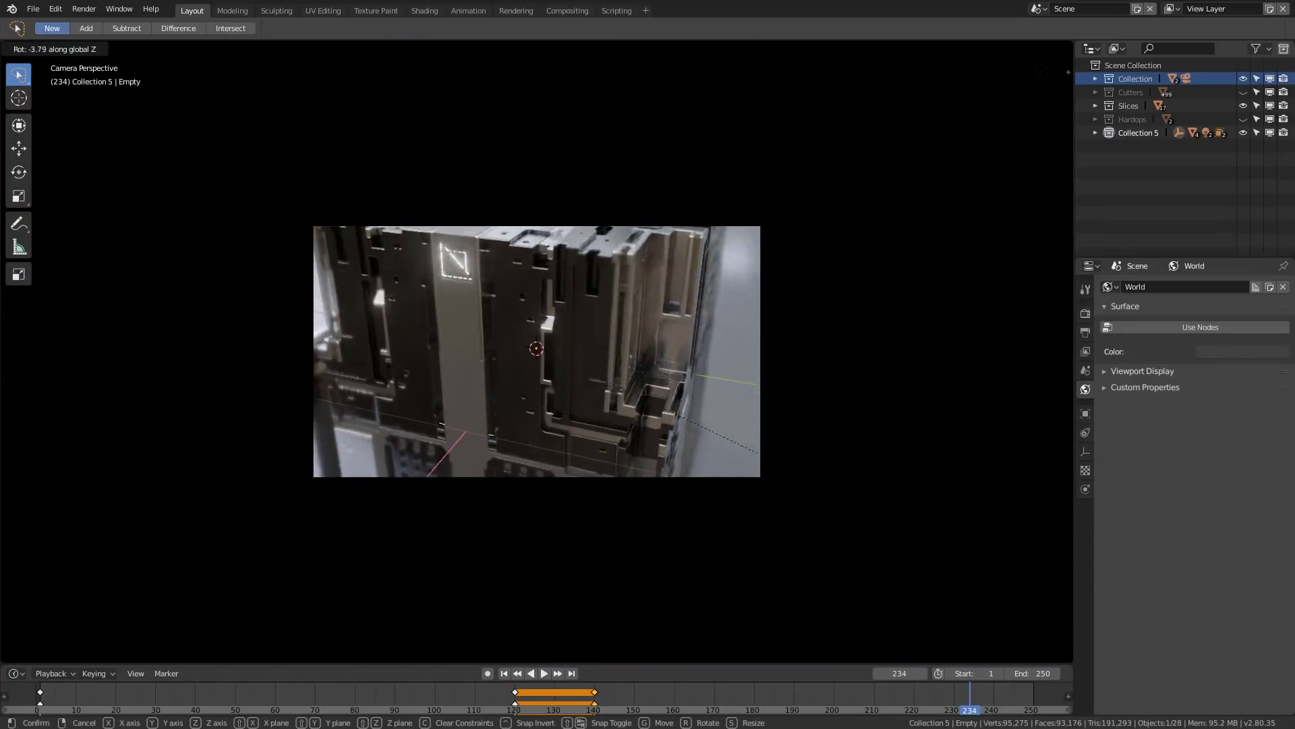
pyautogui.click(730, 549)
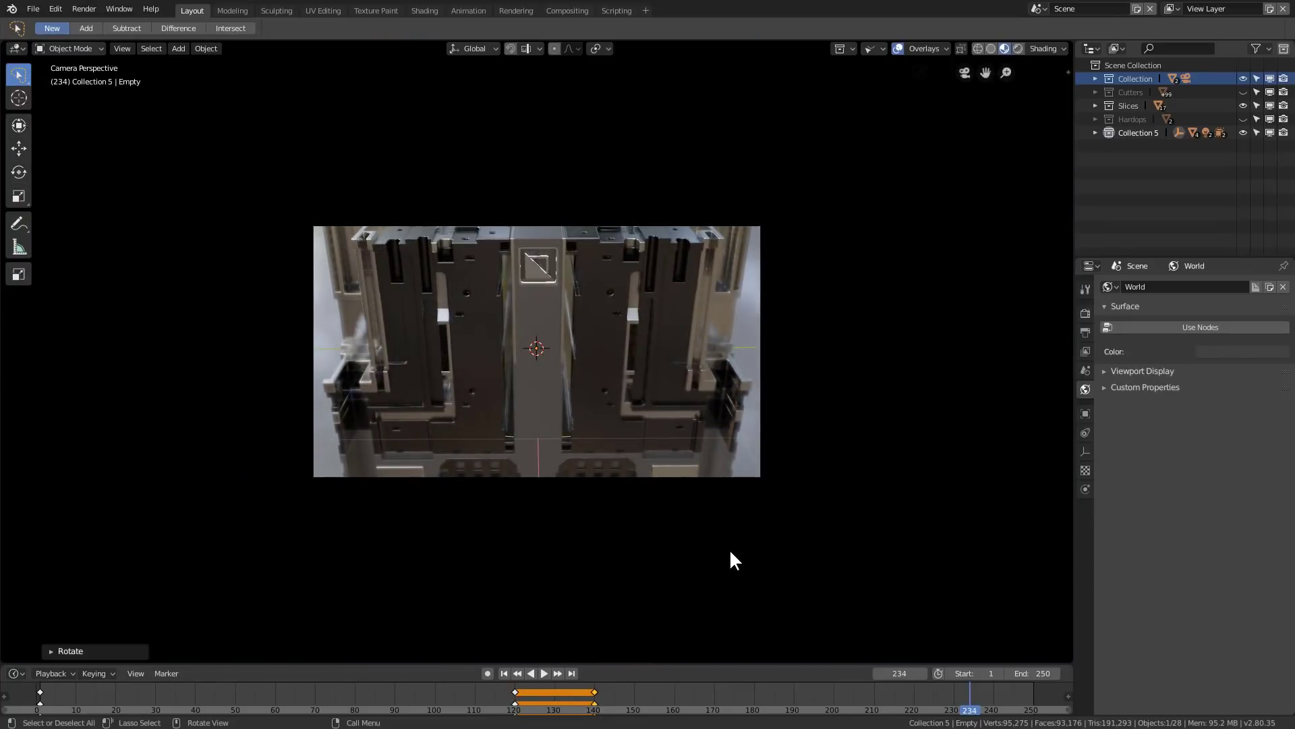
# Step: Try to scale up the empty and keyframe it at frame 234
pyautogui.press('s')
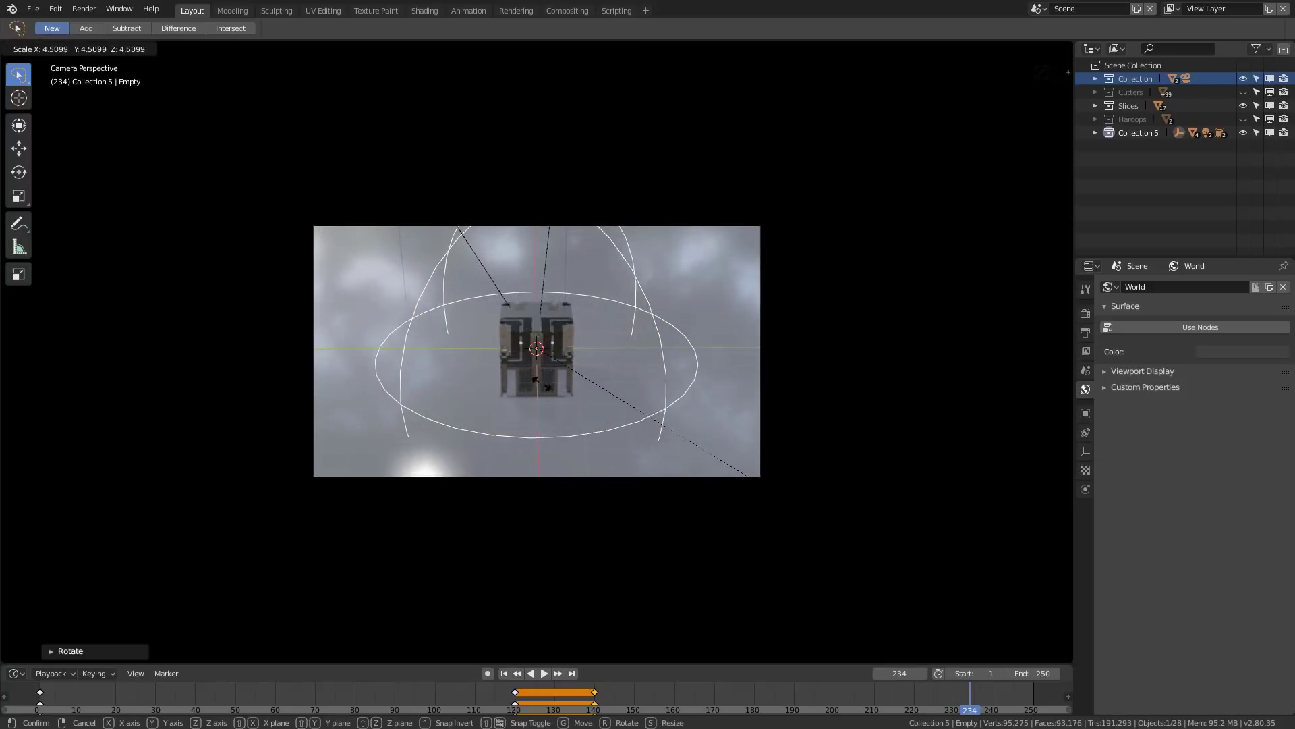
pyautogui.click(658, 421)
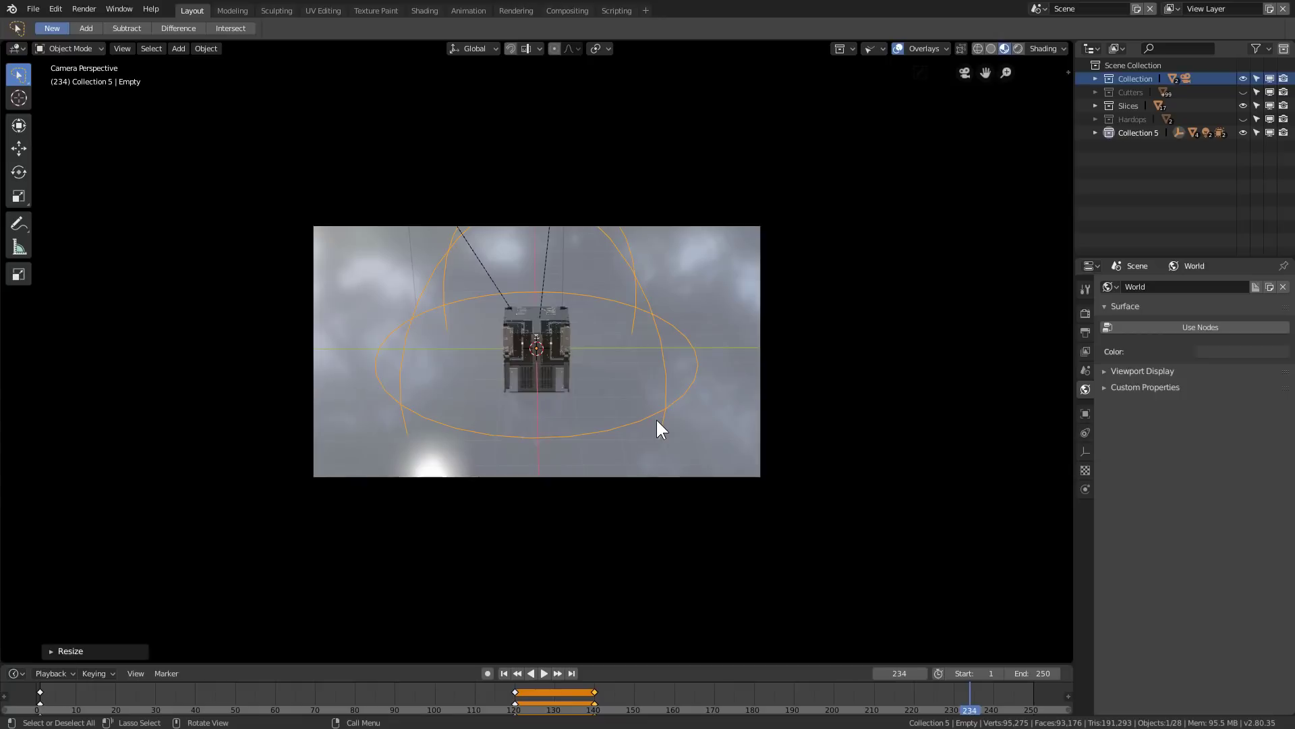
pyautogui.press('i')
pyautogui.click(656, 421)
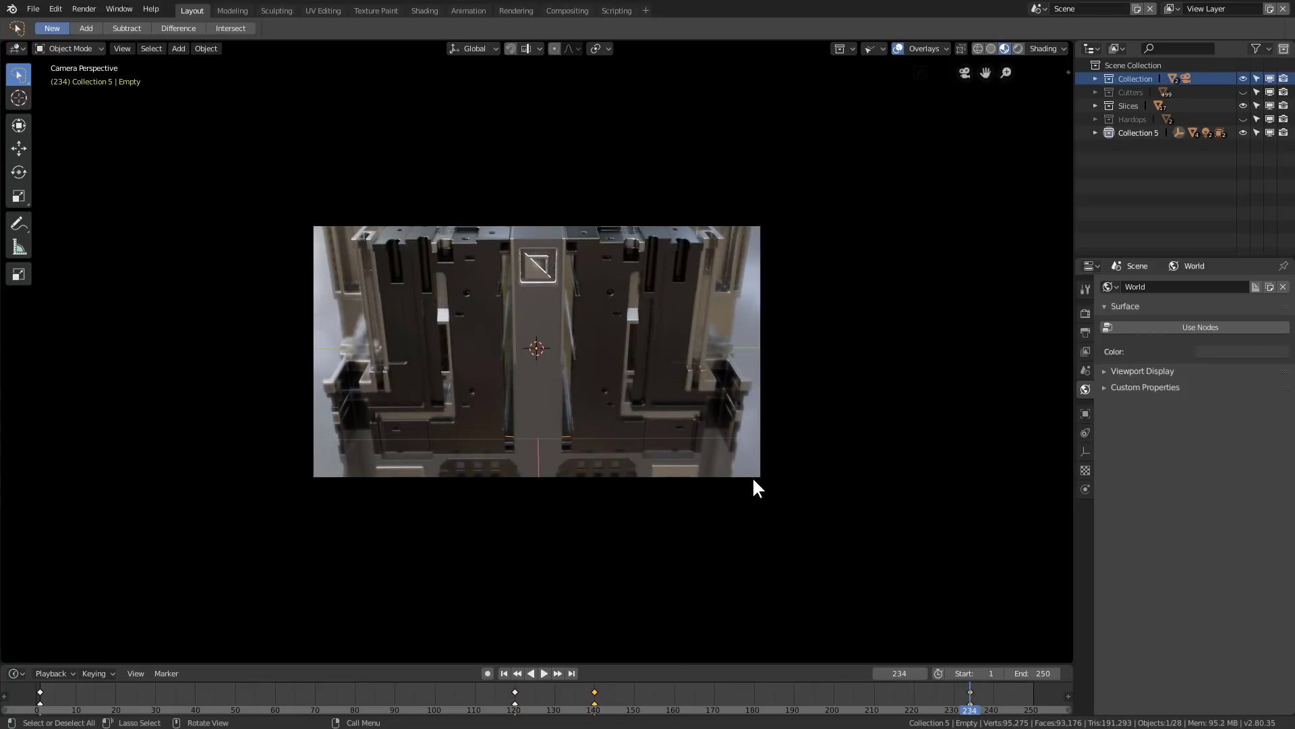
# Step: Scale up the empty until the camera pulls well back from the cube, and insert a rotation and scale keyframe at frame 234
pyautogui.press('s')
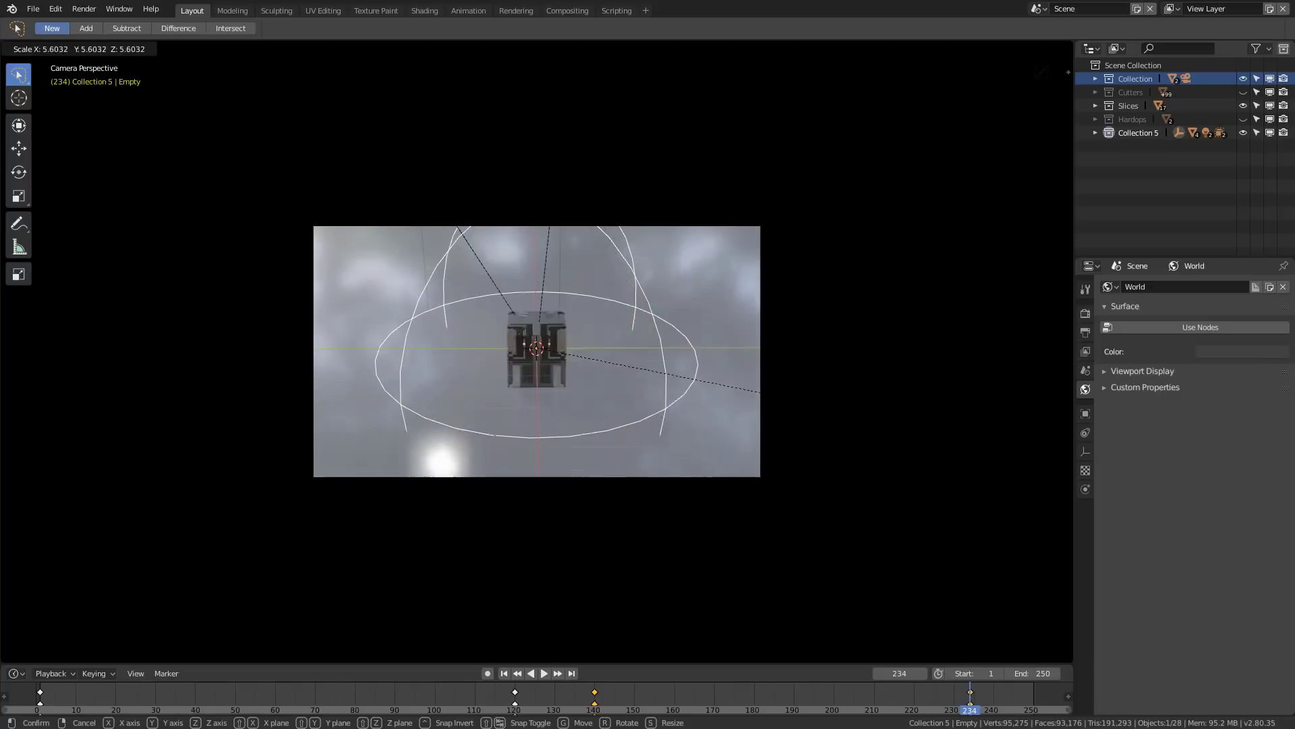
pyautogui.click(816, 499)
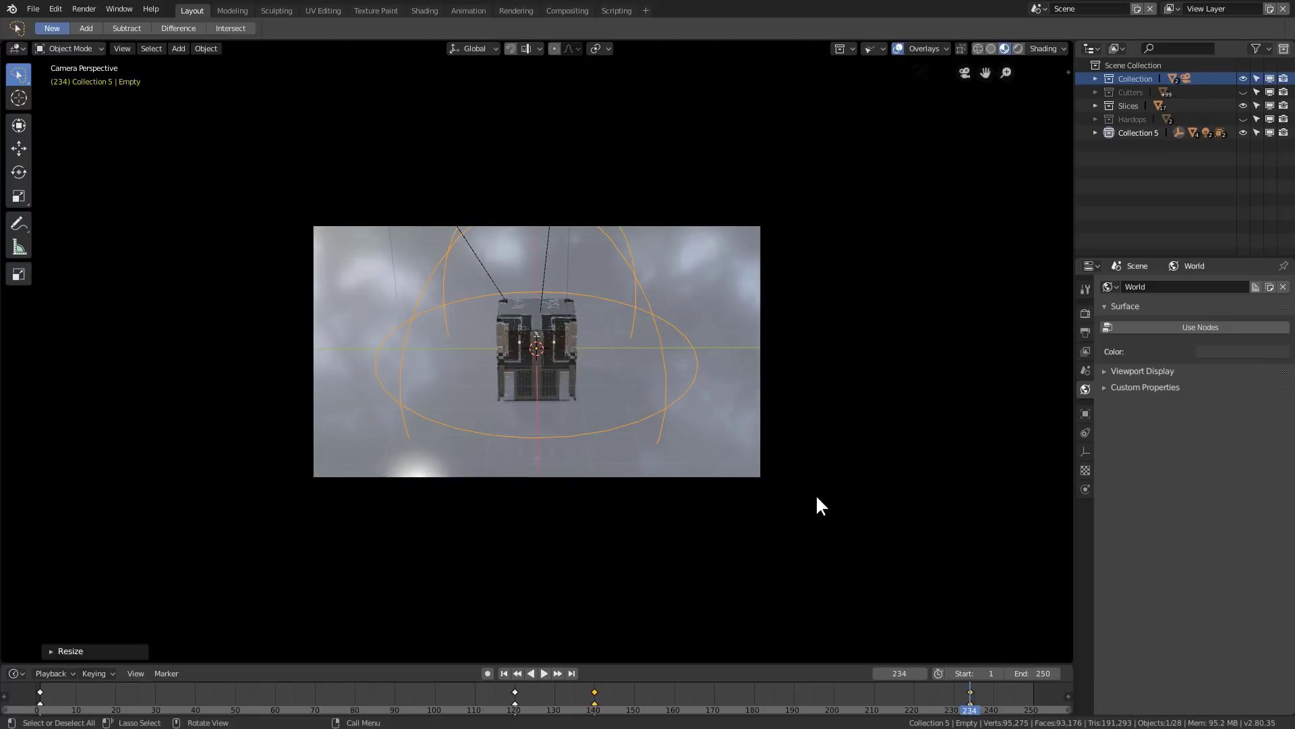
pyautogui.press('i')
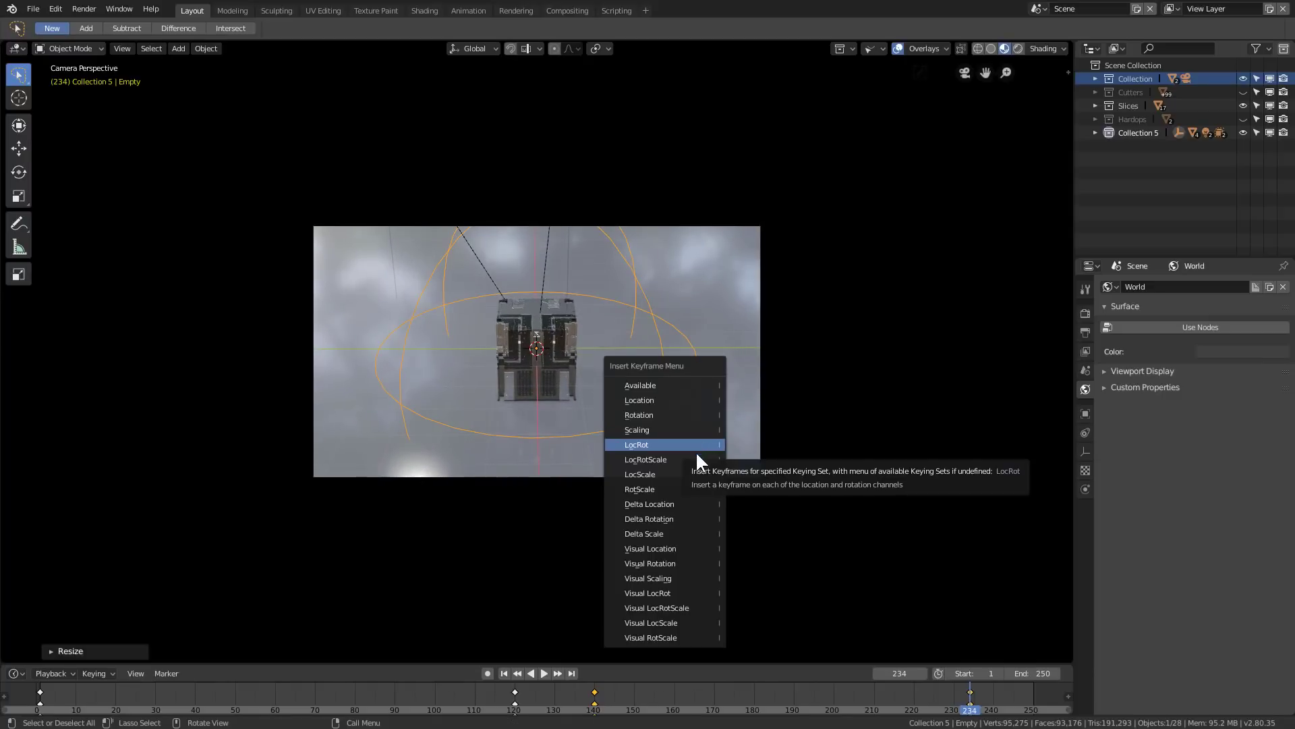
pyautogui.click(658, 489)
# Step: Scrub back through the timeline to preview the camera move and return to frame 0
pyautogui.moveTo(960, 693); pyautogui.dragTo(375, 708)
pyautogui.press('space')
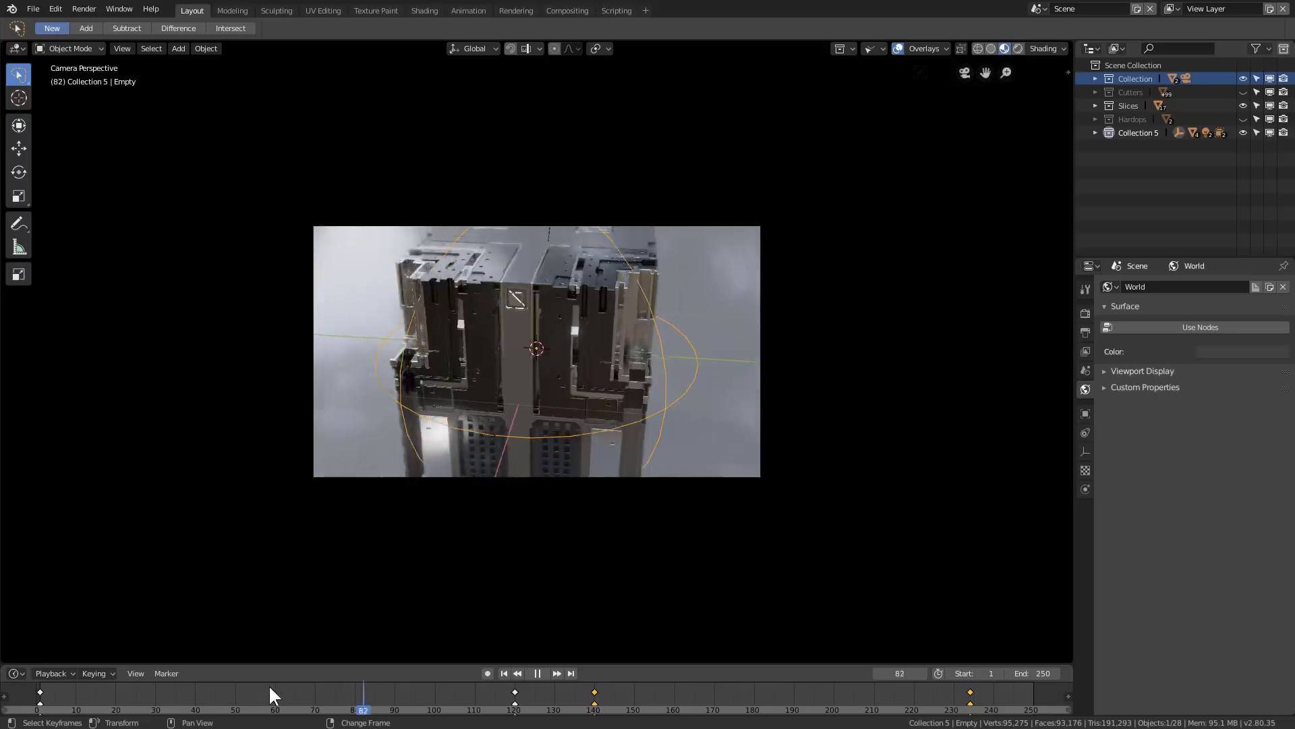
pyautogui.moveTo(269, 693); pyautogui.dragTo(36, 705)
pyautogui.press('space')
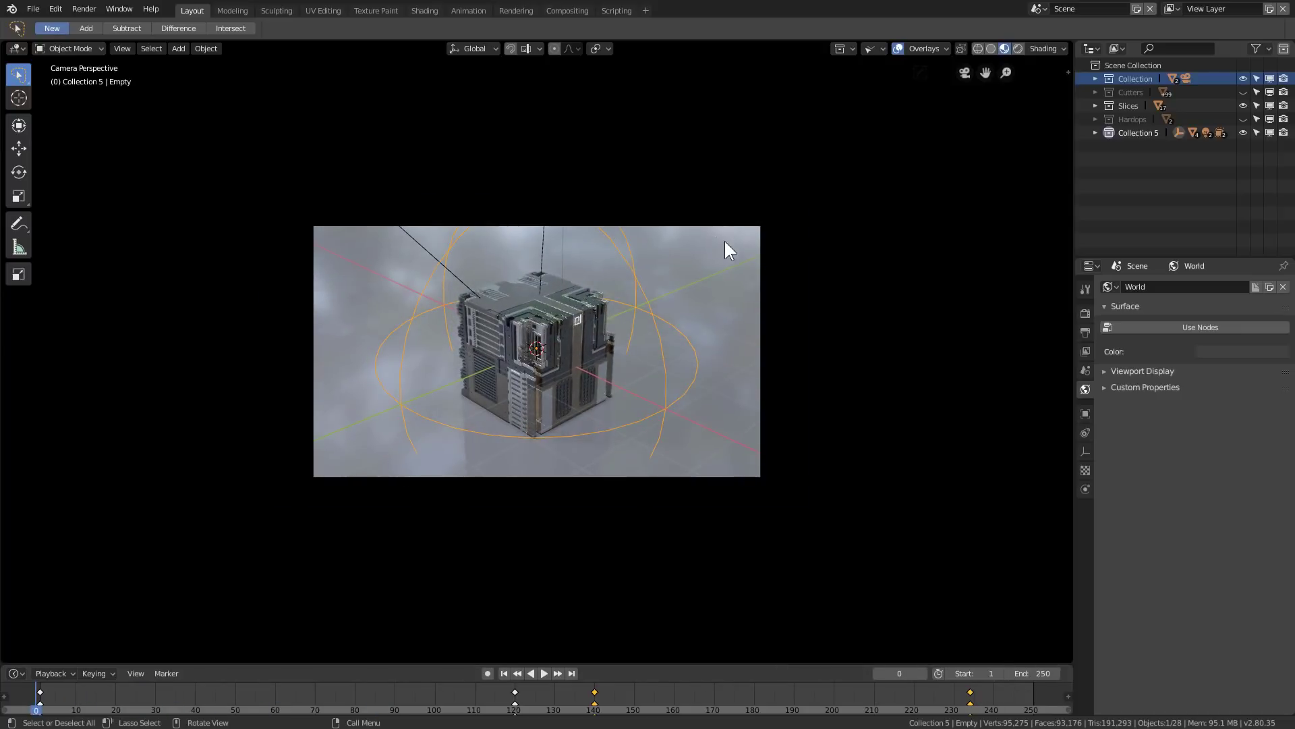
# Step: Hide the viewport overlays and play the animation from frame 0 in the enlarged camera view
pyautogui.scroll(4, 725, 241)
pyautogui.click(891, 49)
pyautogui.click(893, 48)
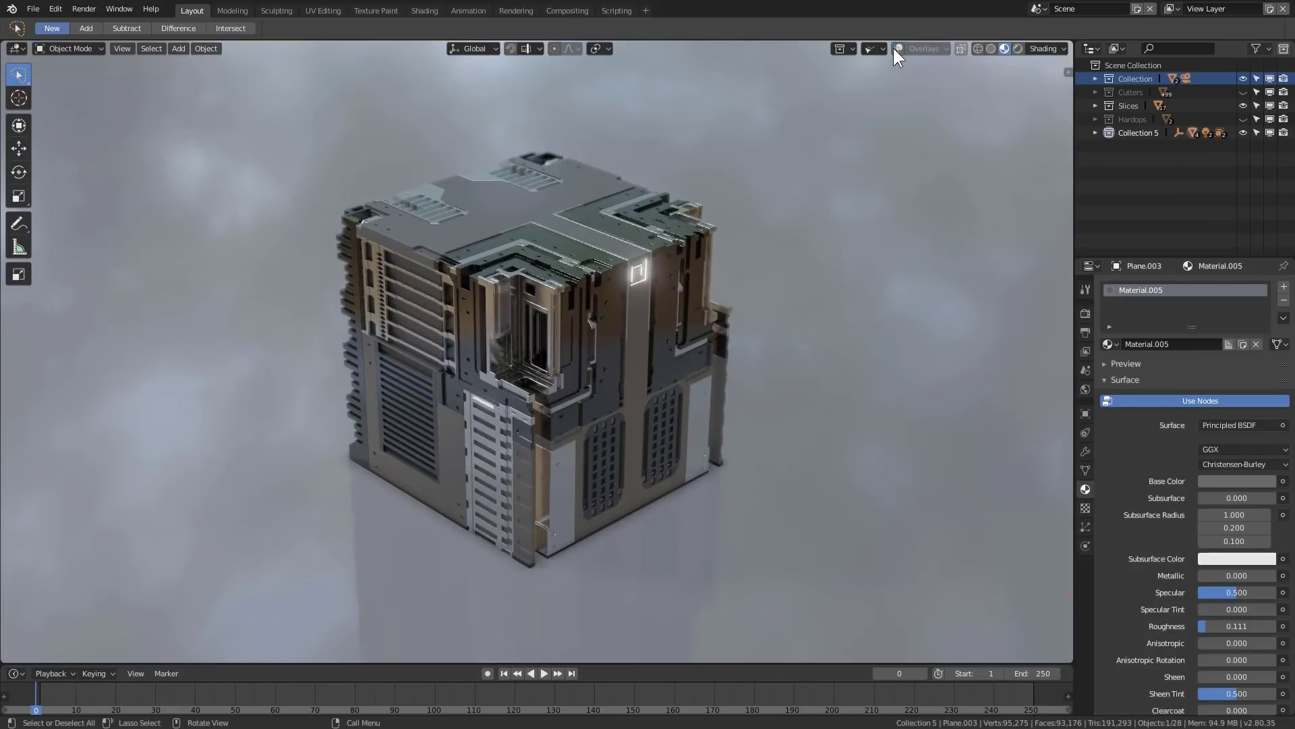
pyautogui.click(893, 47)
pyautogui.scroll(-3, 744, 367)
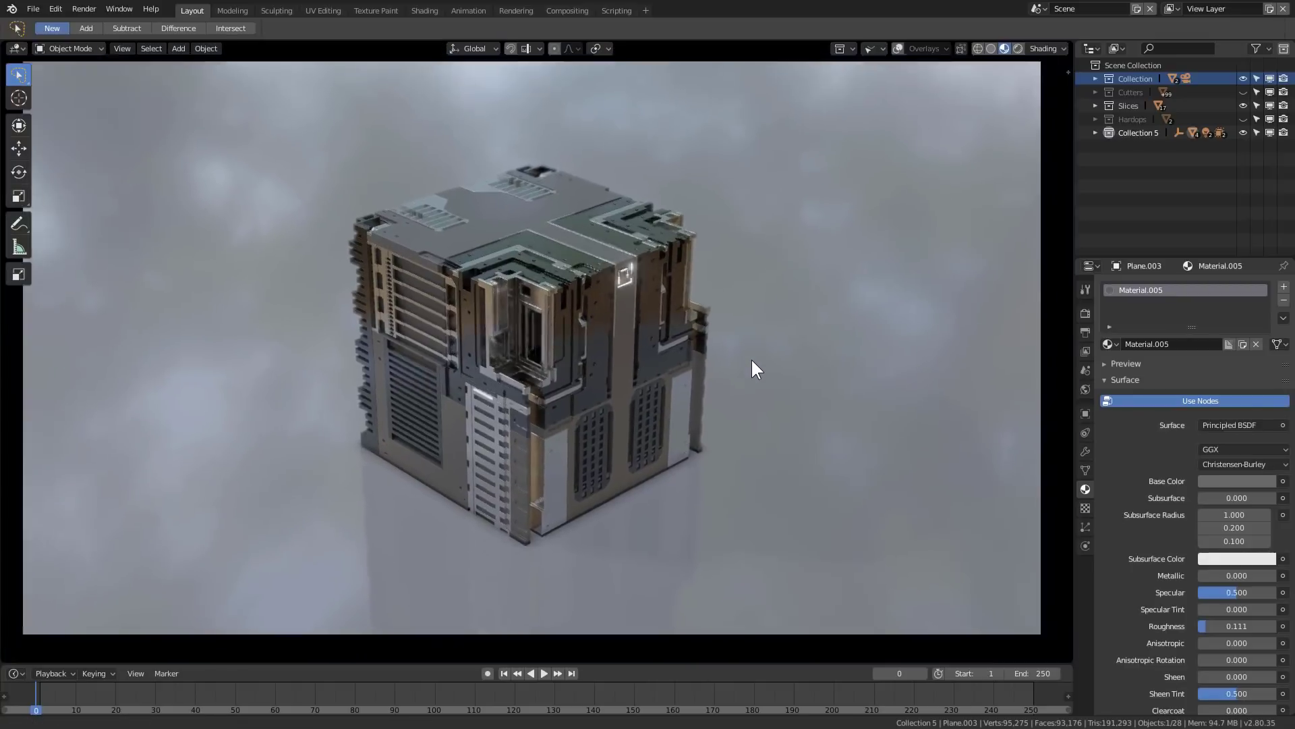
pyautogui.scroll(-1, 755, 360)
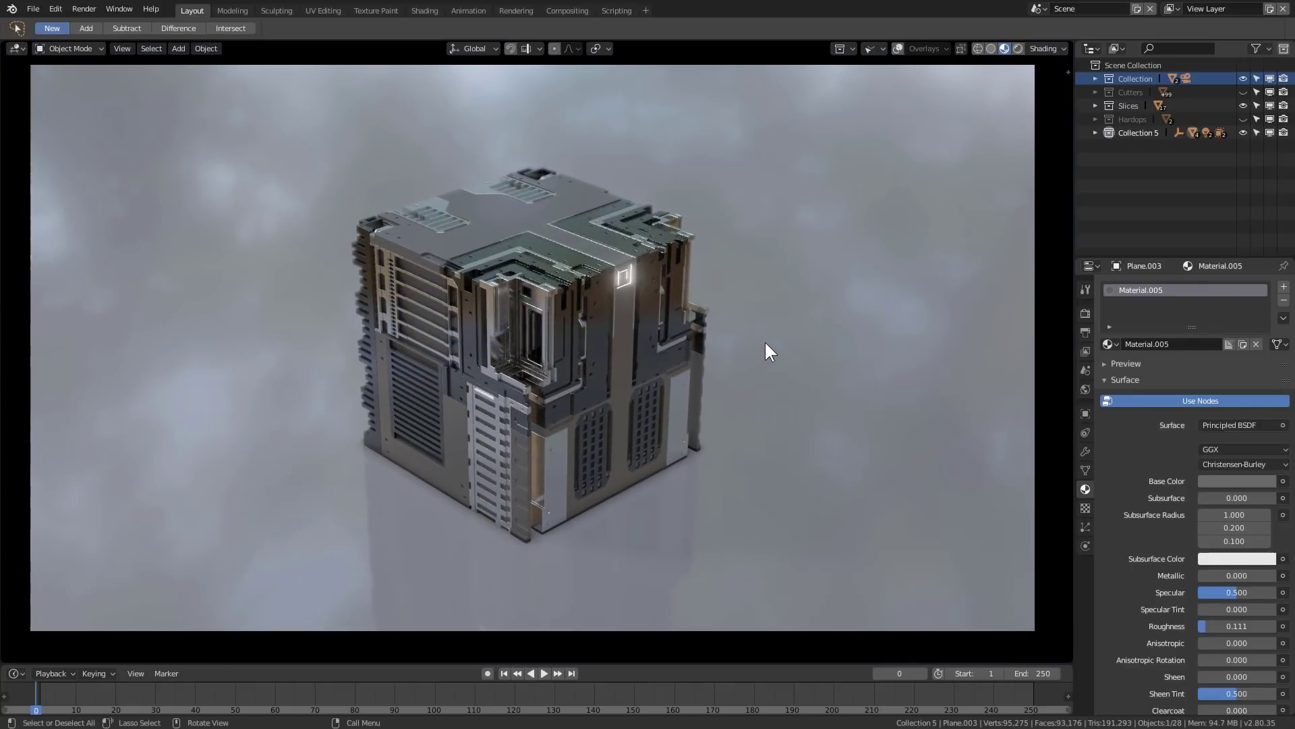
pyautogui.scroll(2, 819, 350)
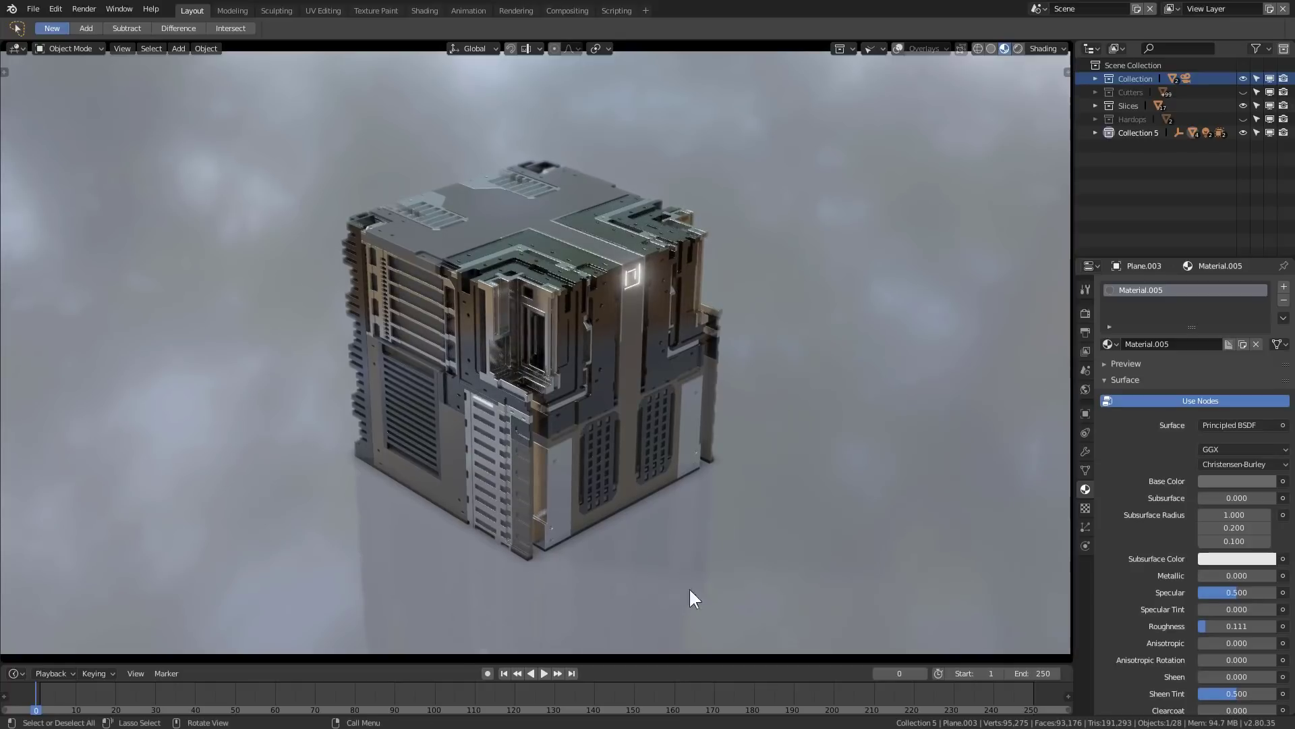
pyautogui.click(545, 674)
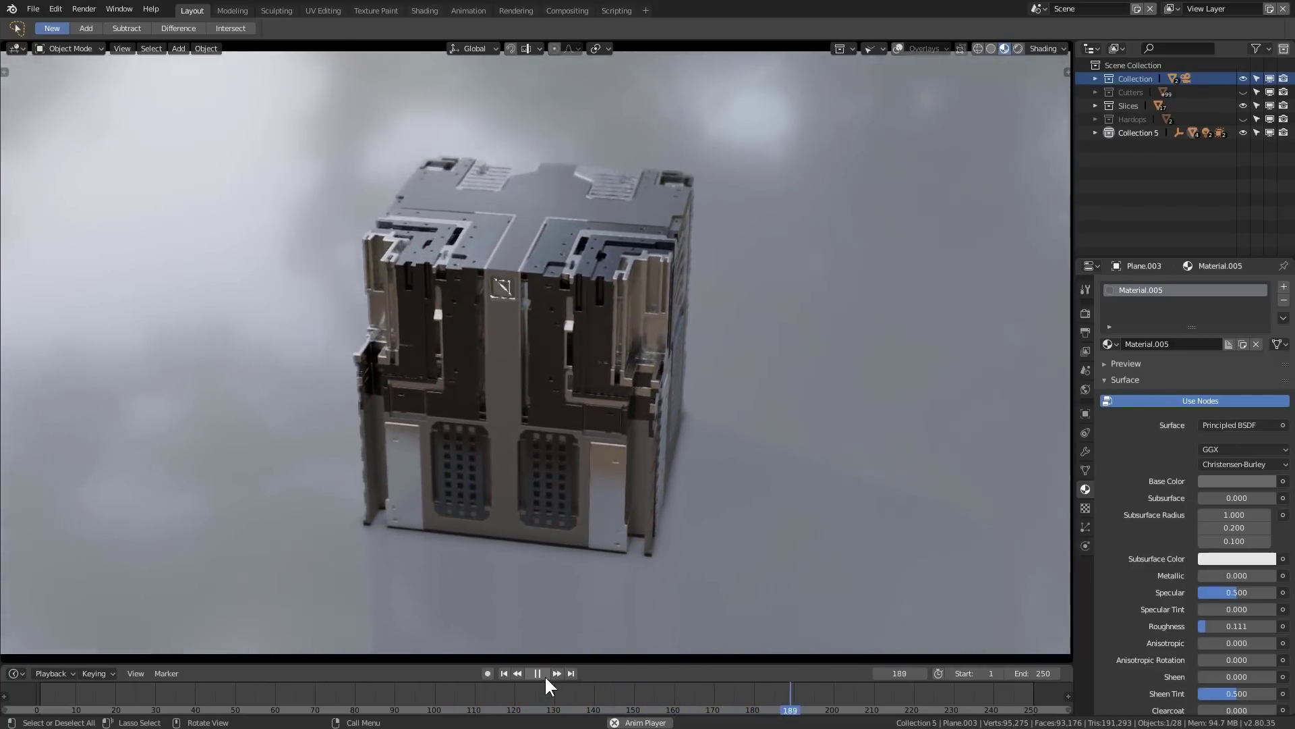
pyautogui.click(538, 673)
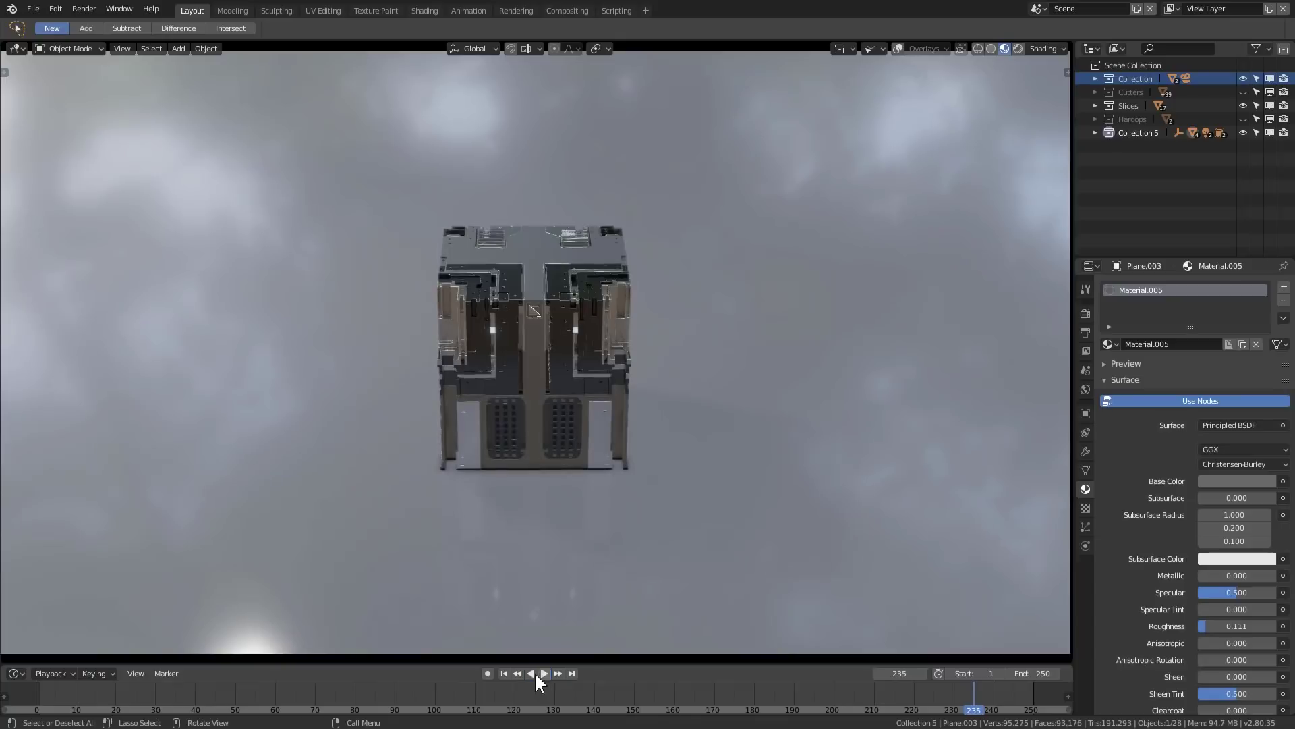
# Step: Show the overlays again, leave the camera view and add a mesh cube around the sci-fi cube
pyautogui.moveTo(565, 438); pyautogui.dragTo(1056, 21, button='middle')
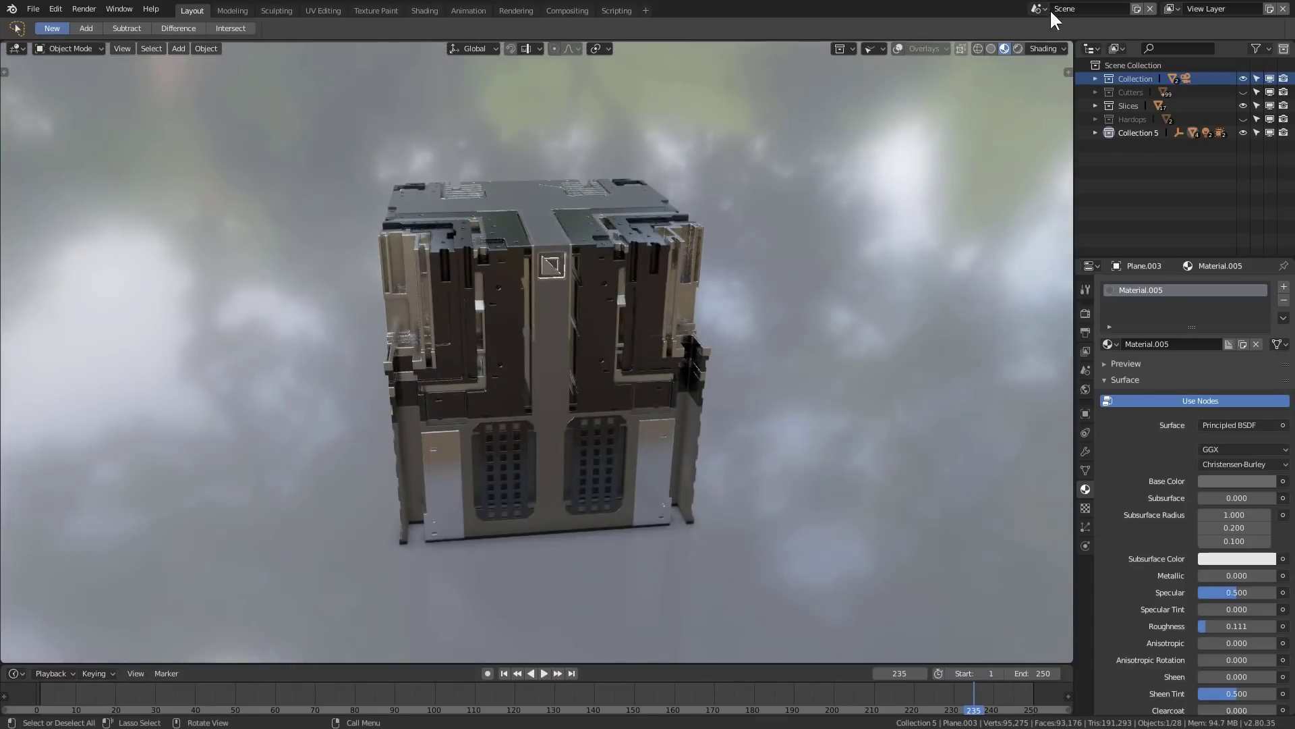
pyautogui.click(898, 49)
pyautogui.moveTo(776, 223); pyautogui.dragTo(660, 351, button='middle')
pyautogui.scroll(5, 503, 355)
pyautogui.moveTo(504, 355); pyautogui.dragTo(563, 326, button='middle')
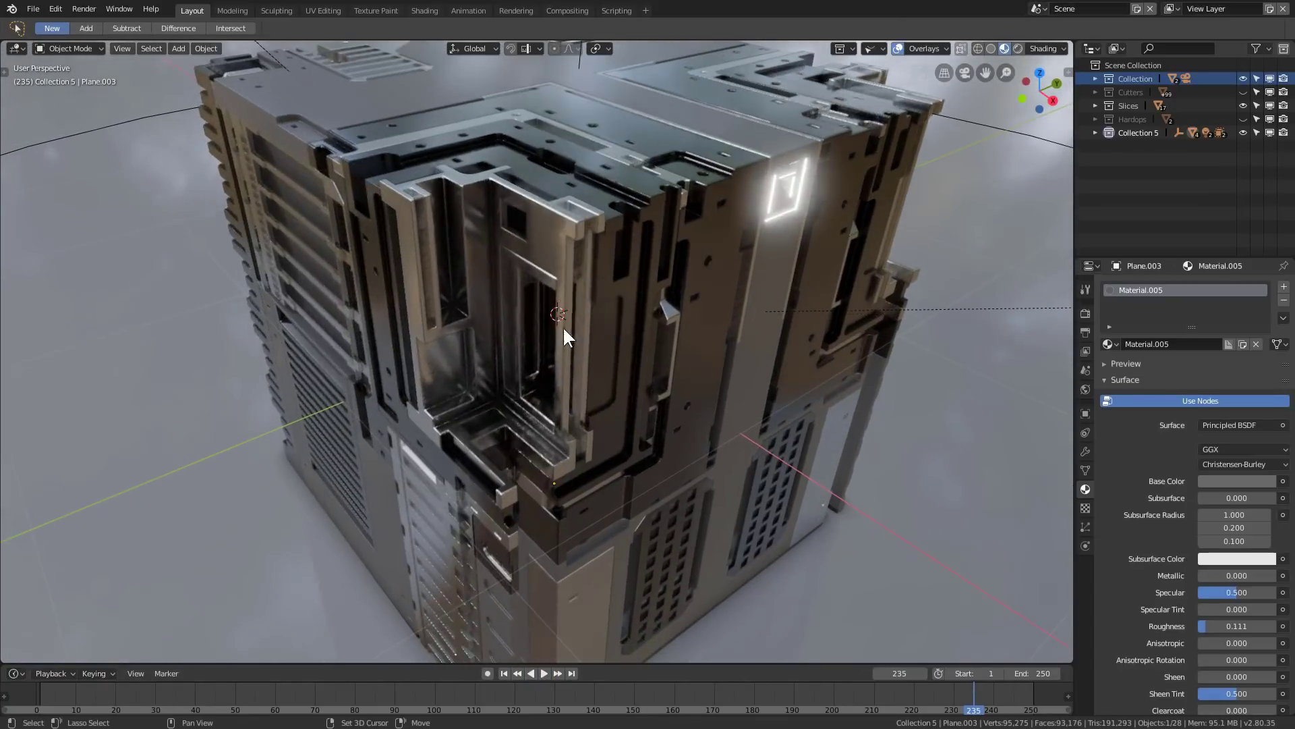
pyautogui.hotkey('shift', 'a')
pyautogui.moveTo(568, 204)
pyautogui.click(642, 224)
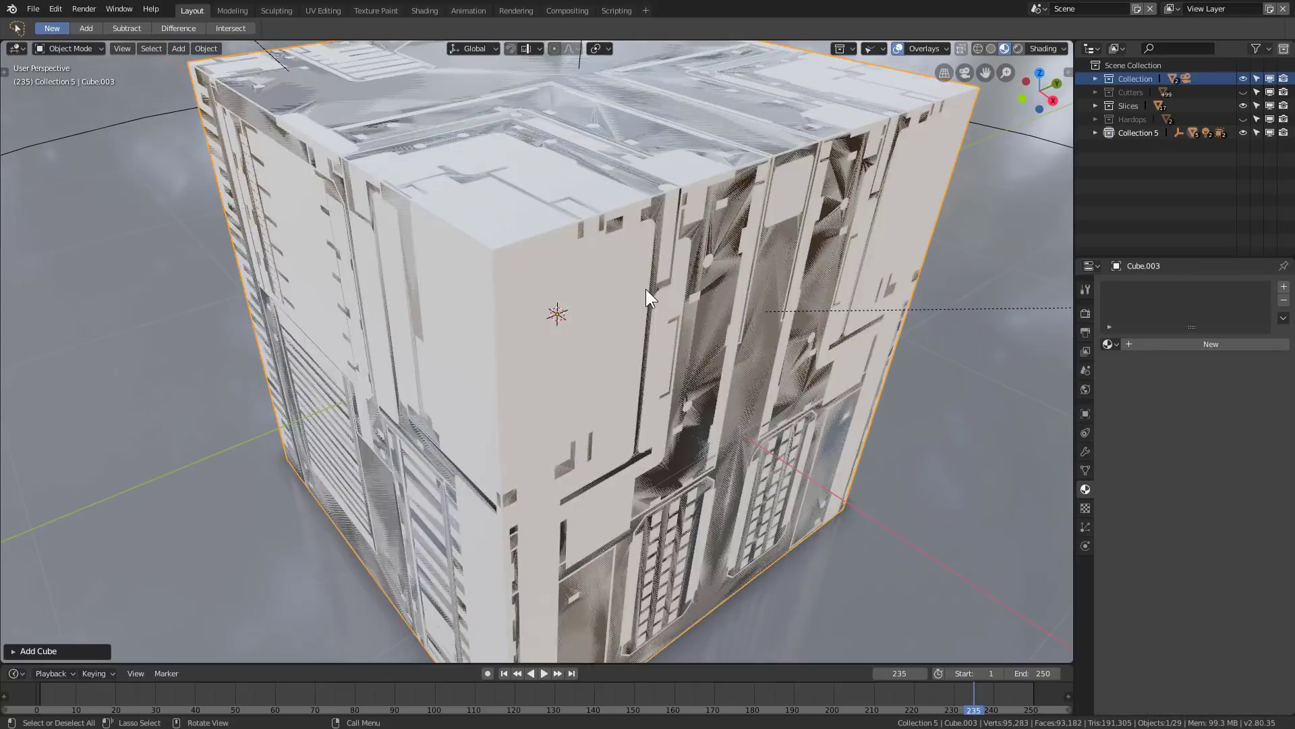
# Step: Bevel the new cube's edges about 0.175 m wide with 16 segments using Hard Ops, and scale it to just enclose the sci-fi cube
pyautogui.scroll(-3, 645, 291)
pyautogui.scroll(2, 654, 304)
pyautogui.press('q')
pyautogui.moveTo(668, 360)
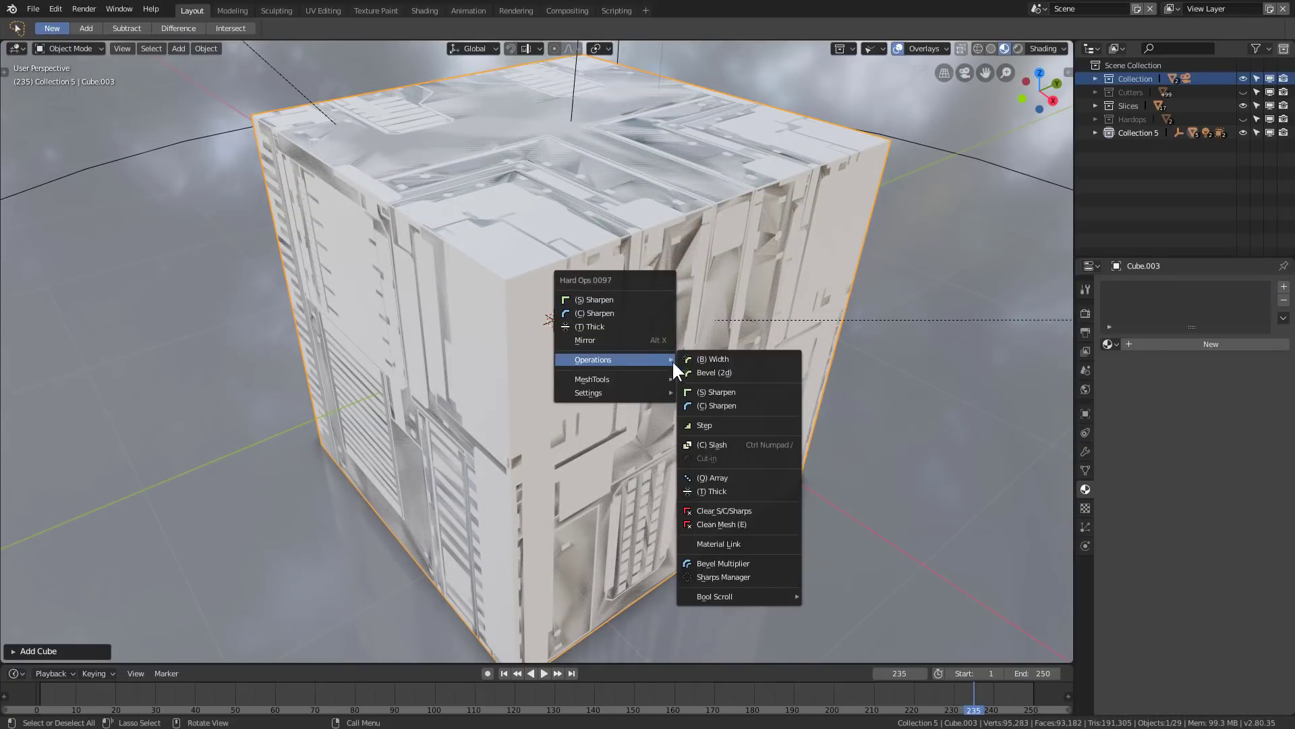
pyautogui.click(717, 359)
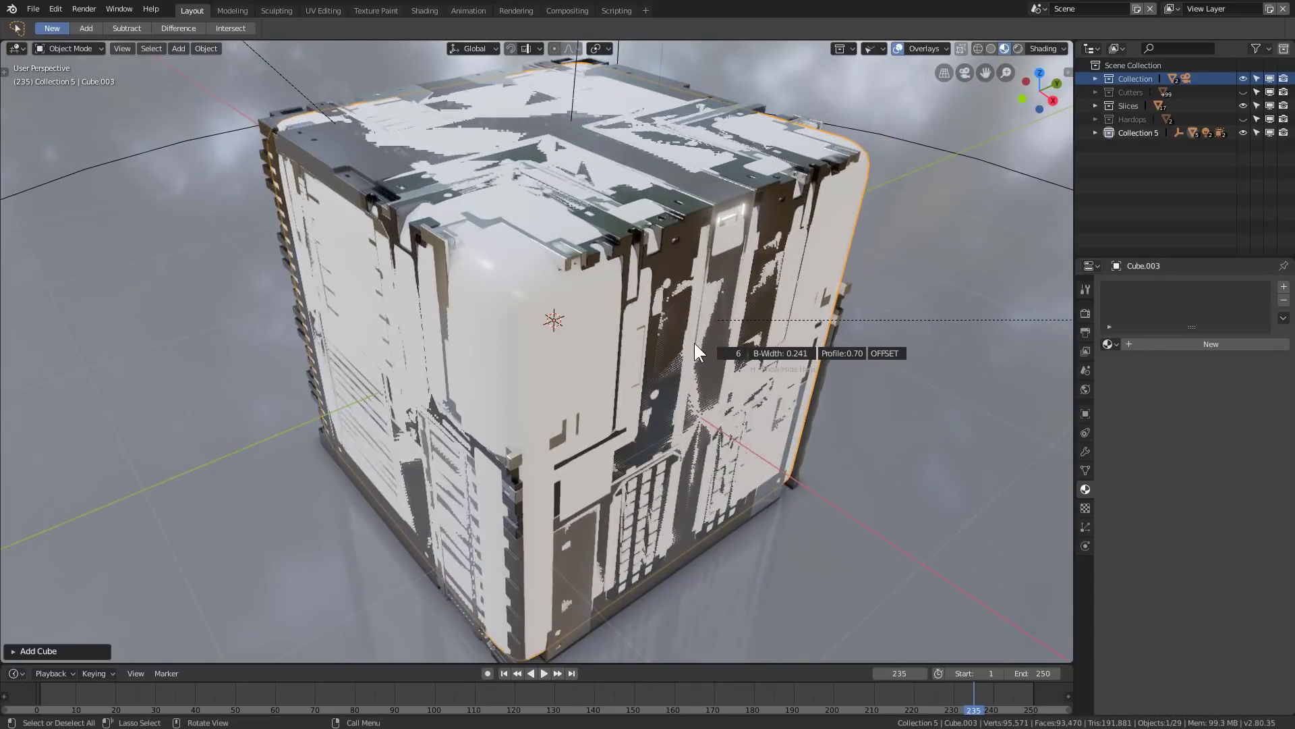
pyautogui.click(734, 339)
pyautogui.press('s')
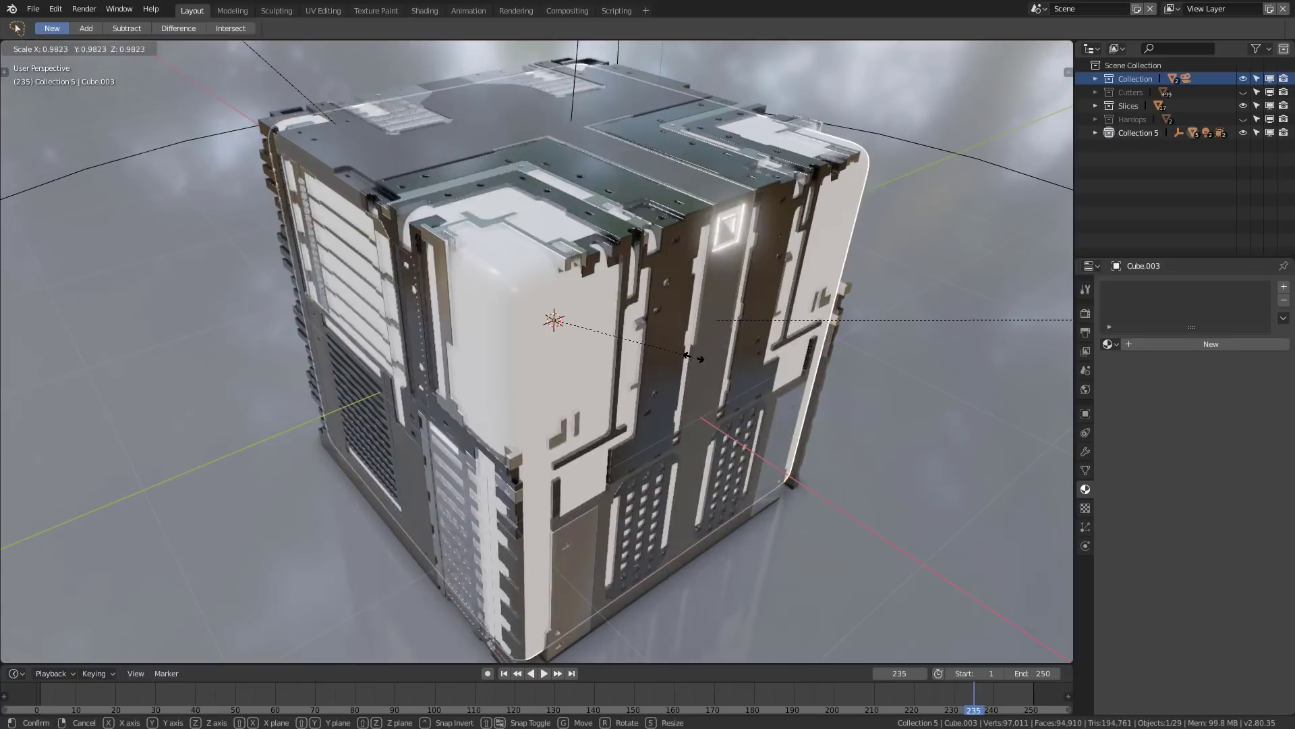
pyautogui.click(684, 344)
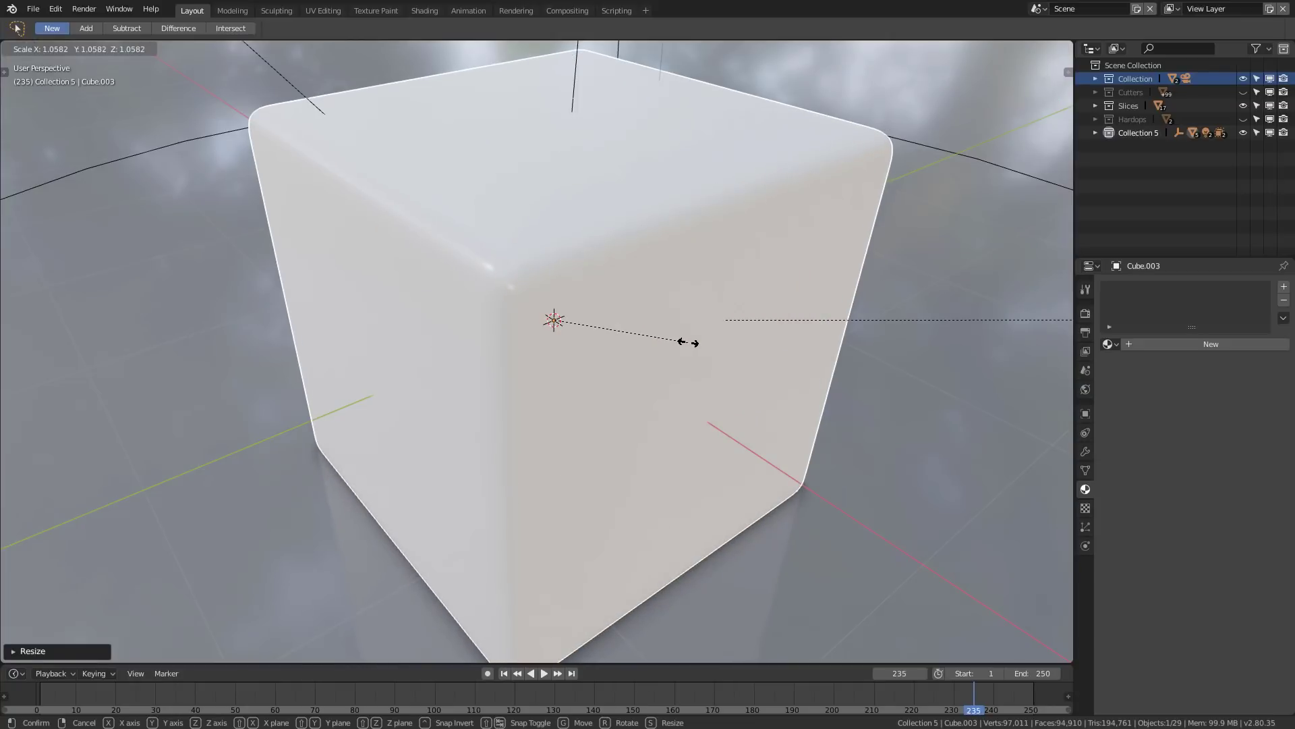
# Step: Slice the near upper corner block out of the bevelled cube with BoxCutter and delete the large remaining piece
pyautogui.moveTo(462, 256); pyautogui.dragTo(503, 439)
pyautogui.moveTo(521, 545); pyautogui.dragTo(521, 545)
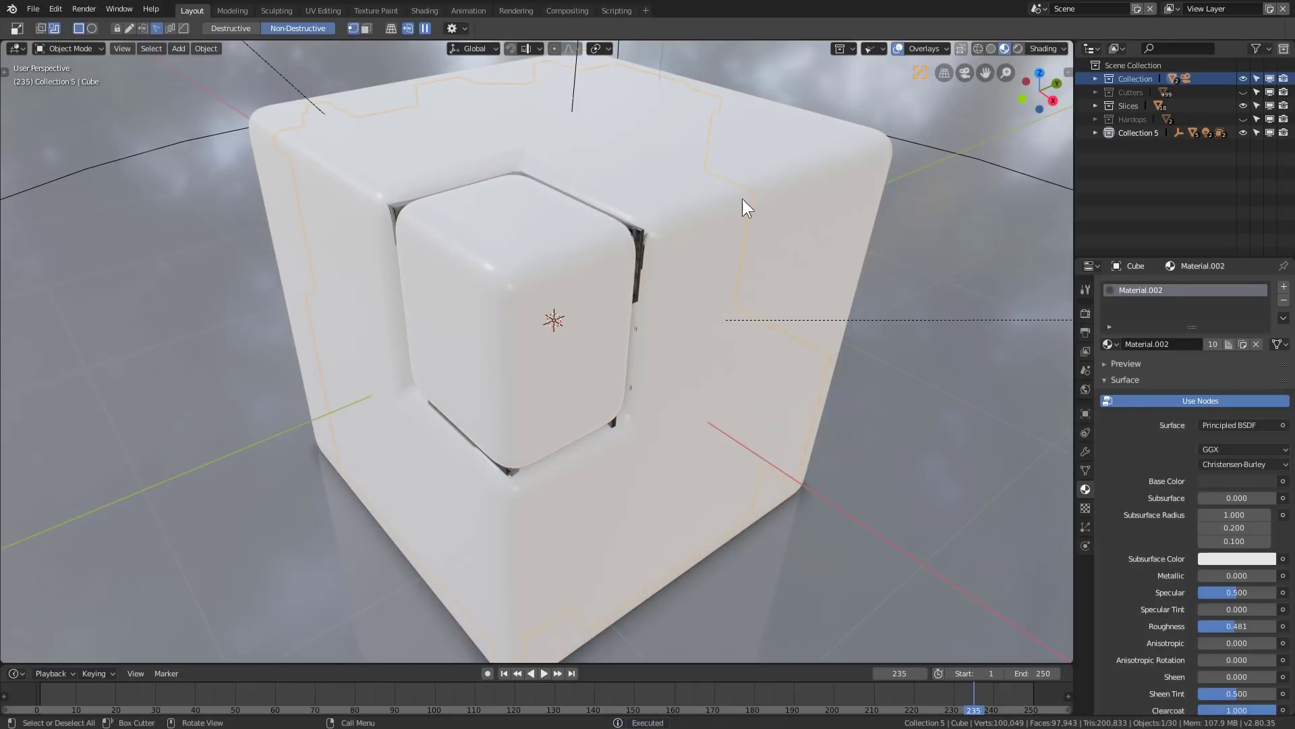
pyautogui.click(824, 160)
pyautogui.press('x')
pyautogui.click(815, 167)
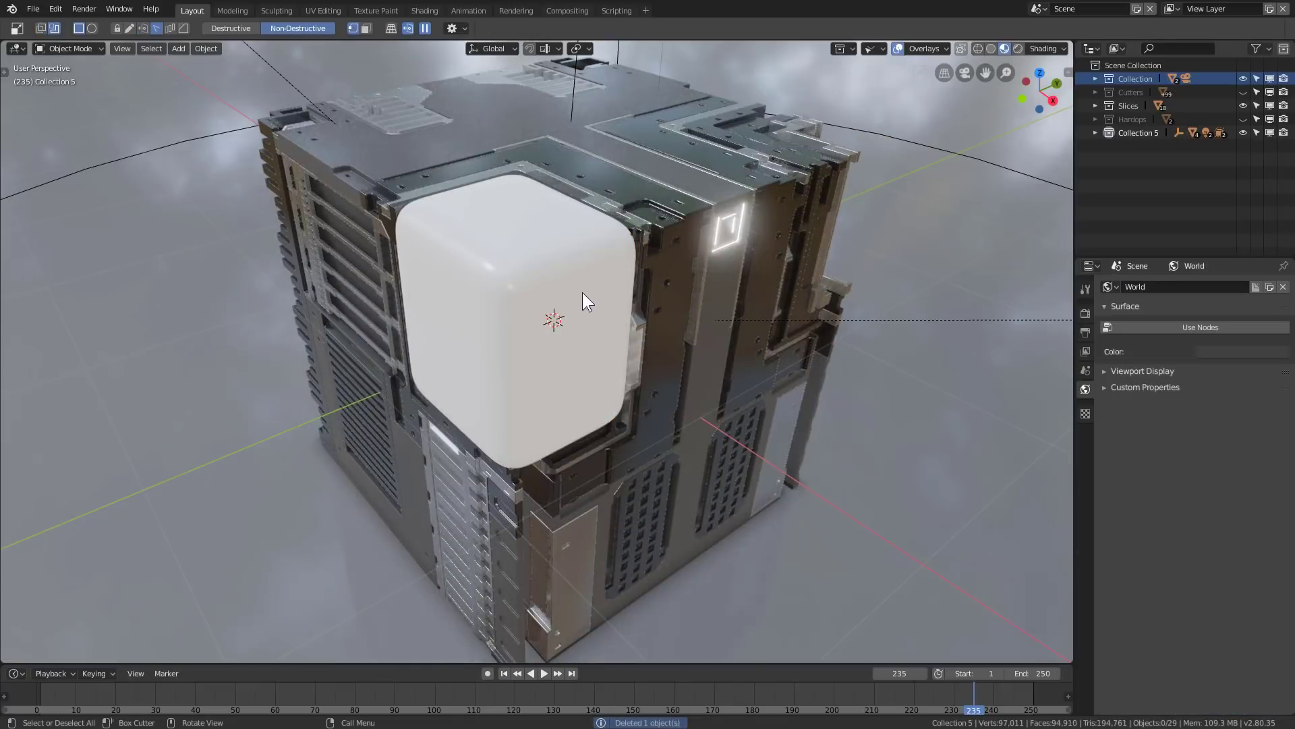
# Step: Scale the sliced corner block down to about 0.95 of its size
pyautogui.click(581, 293)
pyautogui.press('s')
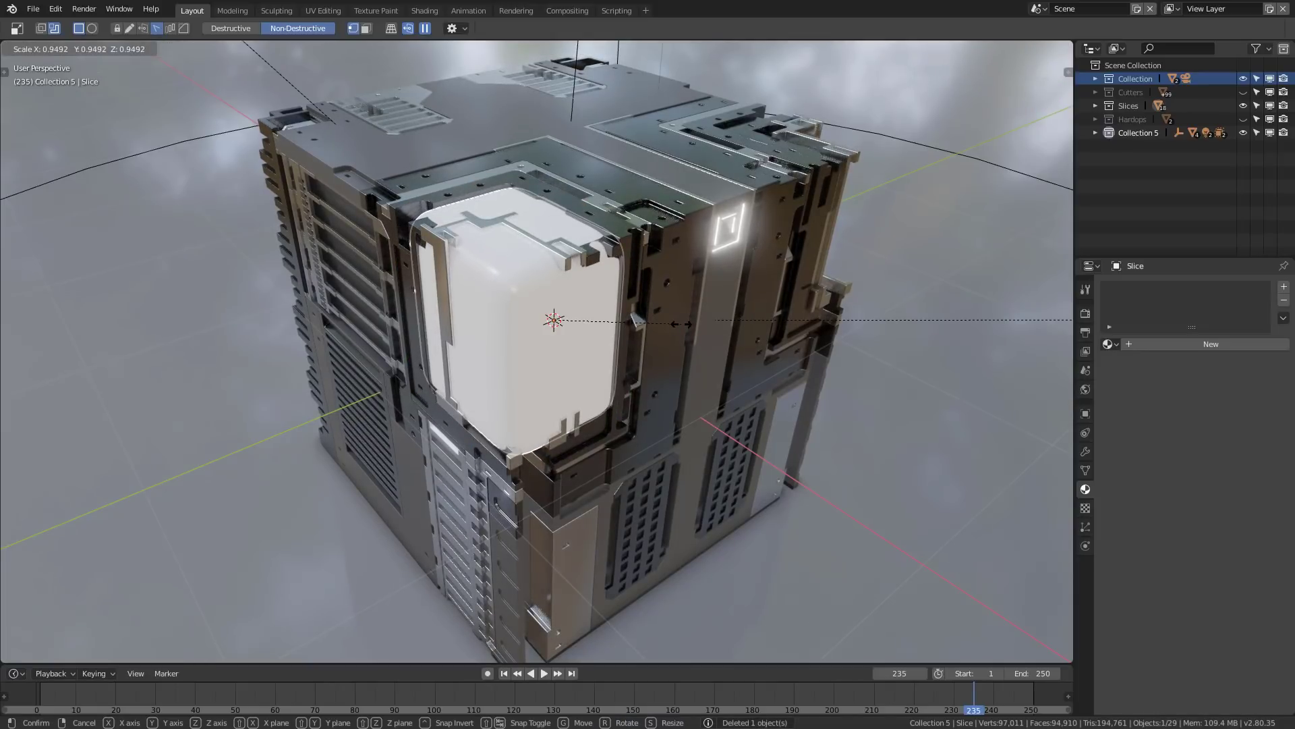
pyautogui.click(681, 324)
# Step: Isolate the corner block, check its Boolean and Bevel modifiers in the HOps Helper, and return to the full scene
pyautogui.scroll(5, 647, 279)
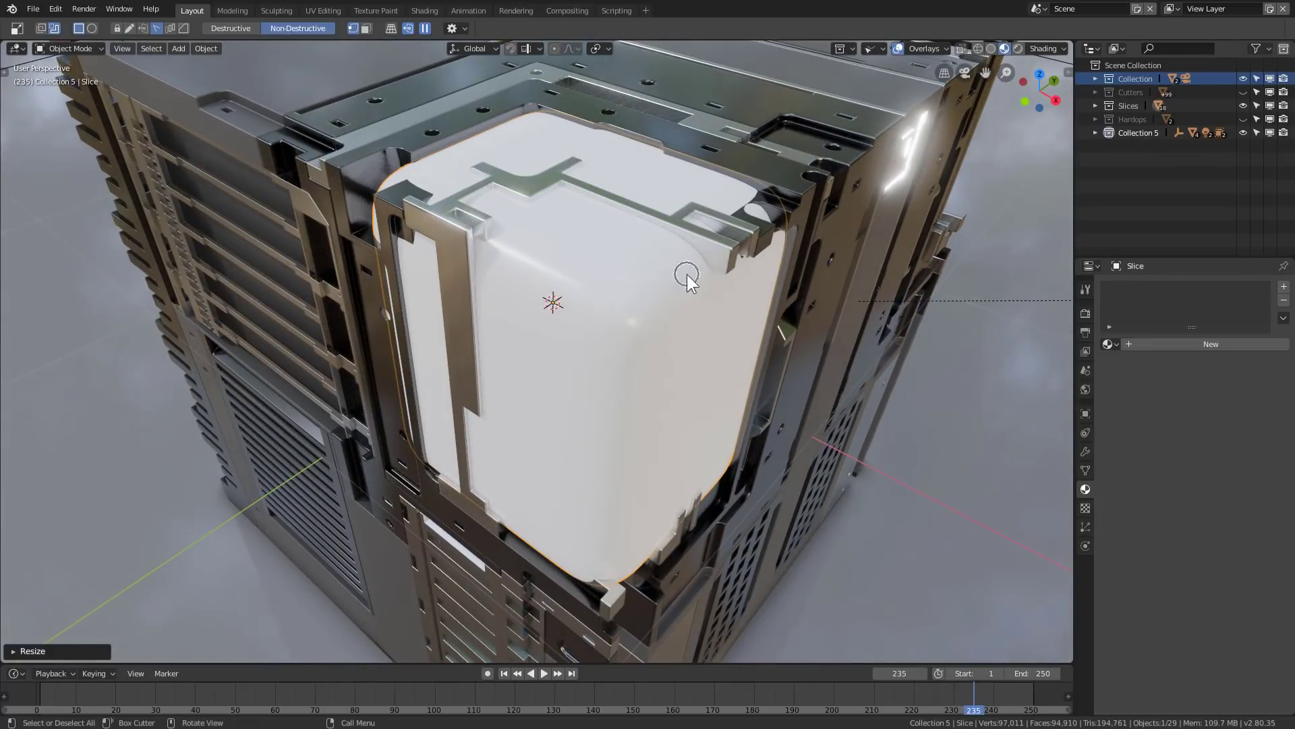
pyautogui.press('a')
pyautogui.click(682, 273)
pyautogui.press('KP_Divide')
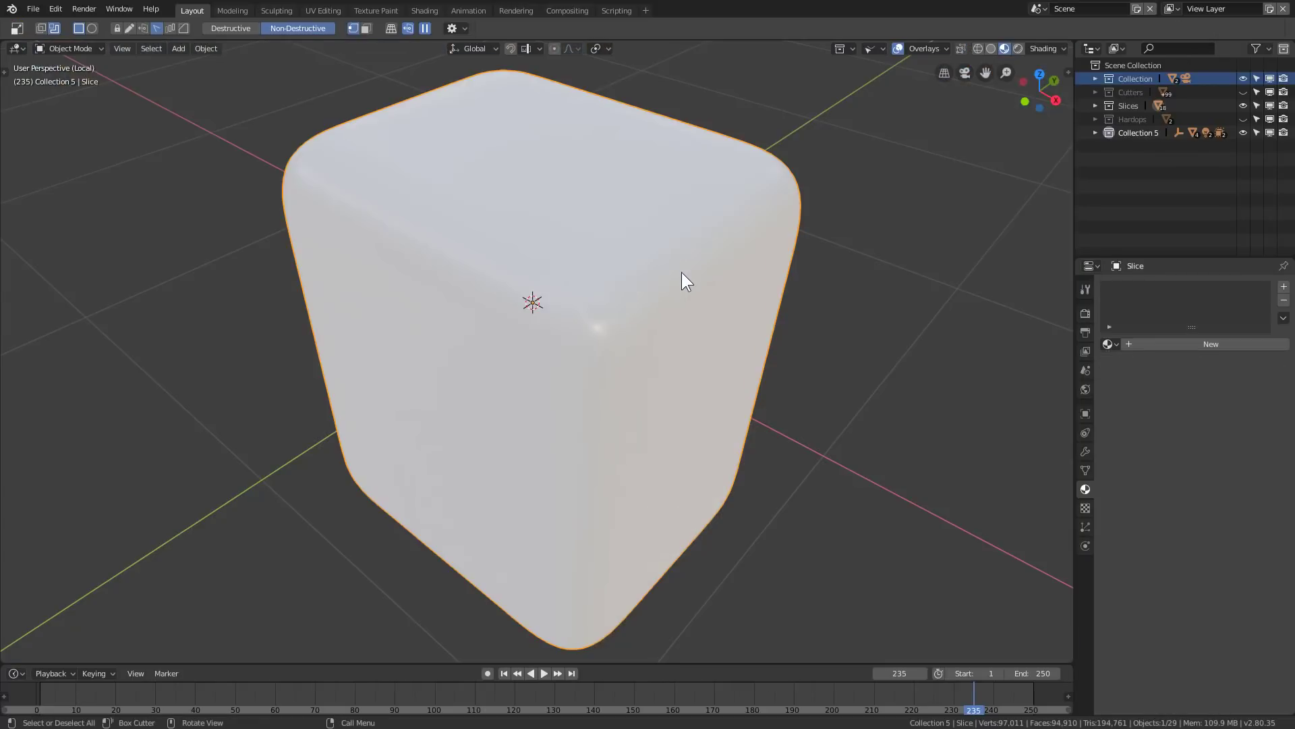
pyautogui.hotkey('ctrl', '`')
pyautogui.click(615, 288)
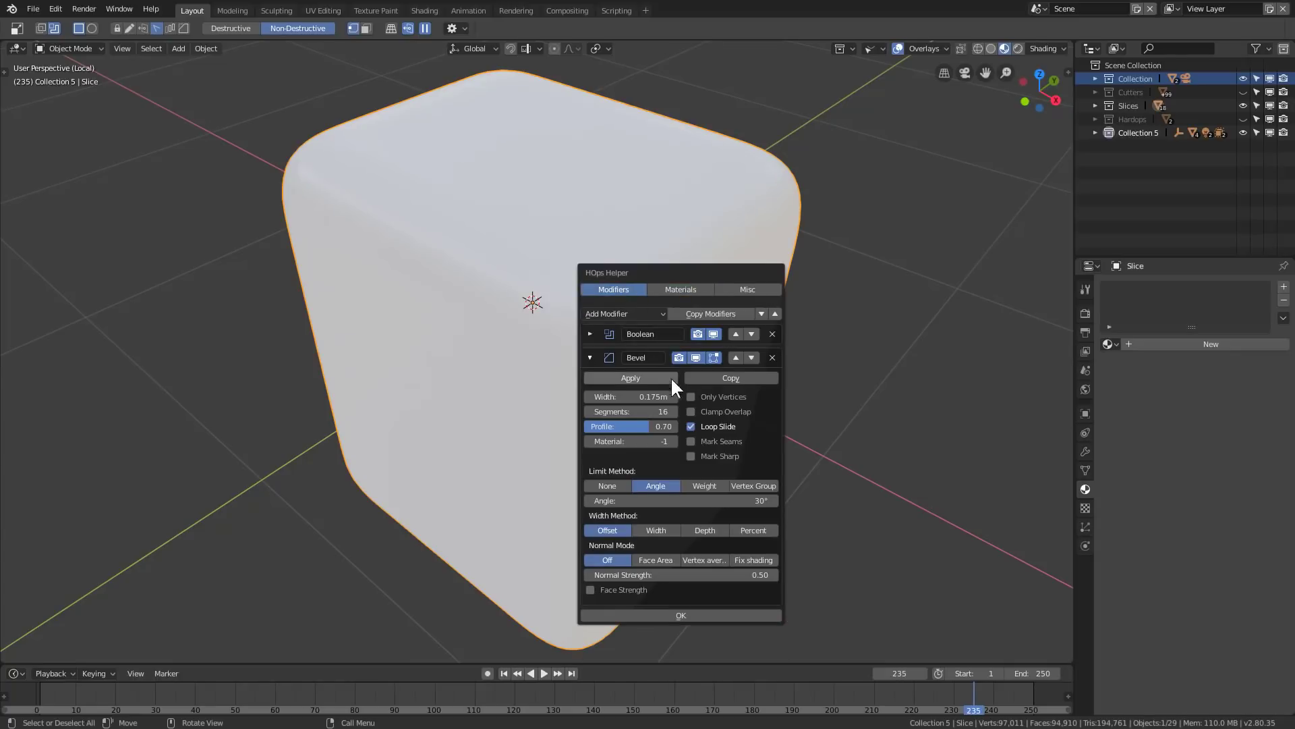
pyautogui.moveTo(730, 355); pyautogui.dragTo(511, 329, button='middle')
pyautogui.press('KP_Divide')
pyautogui.scroll(-2, 511, 329)
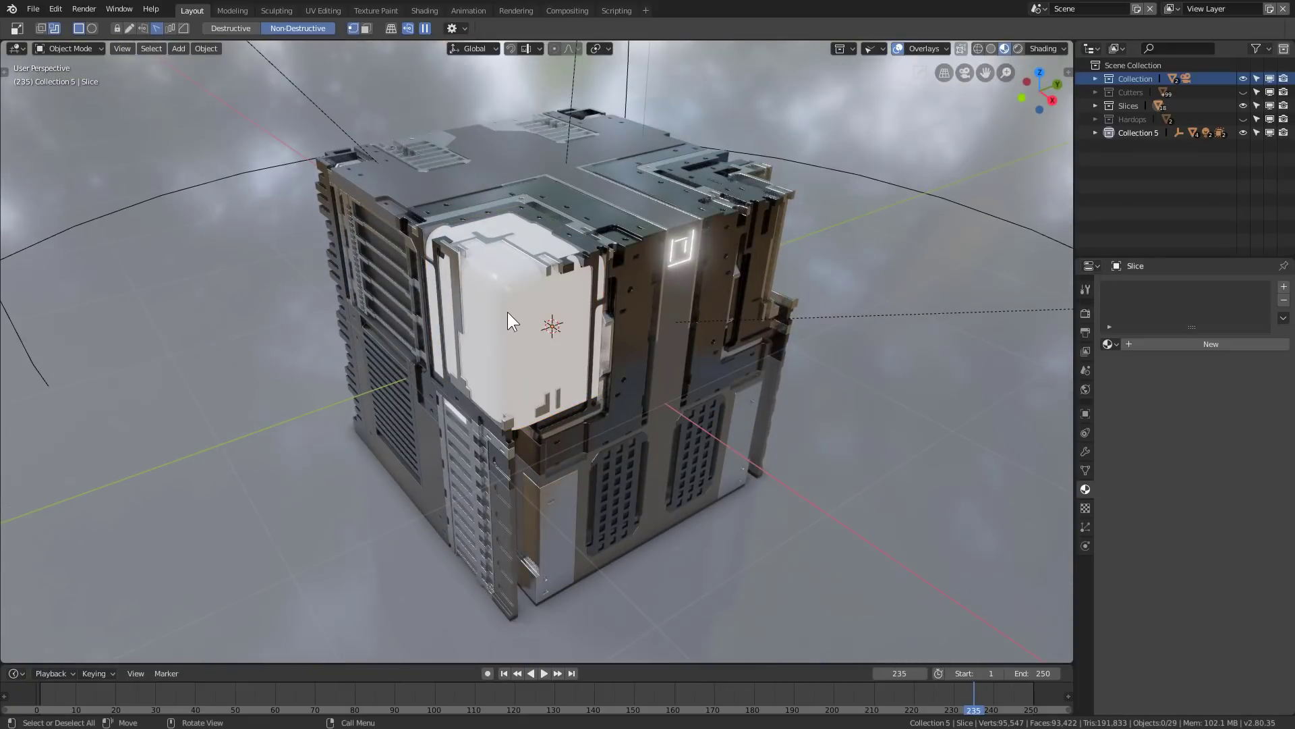
# Step: Mirror the corner block along the Y axis with Hard Ops, using the main cube as the mirror reference
pyautogui.click(644, 208)
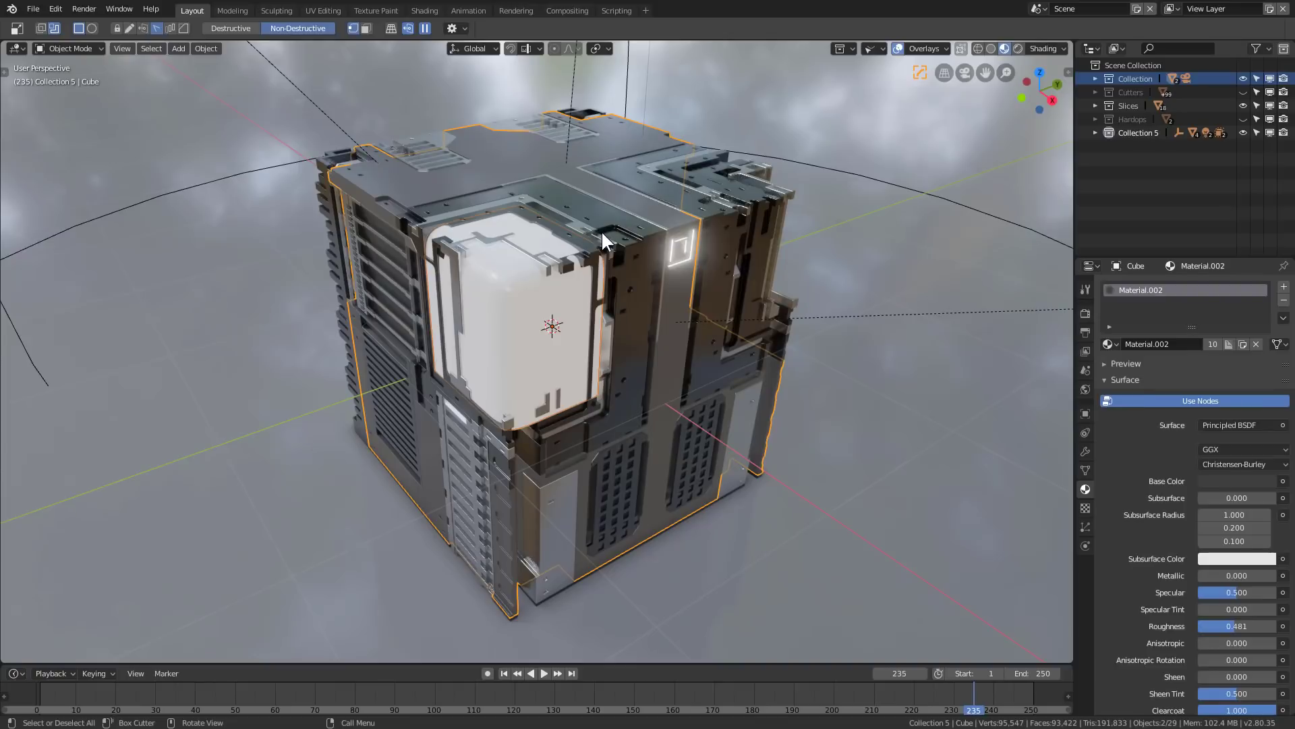
pyautogui.hotkey('alt', 'x')
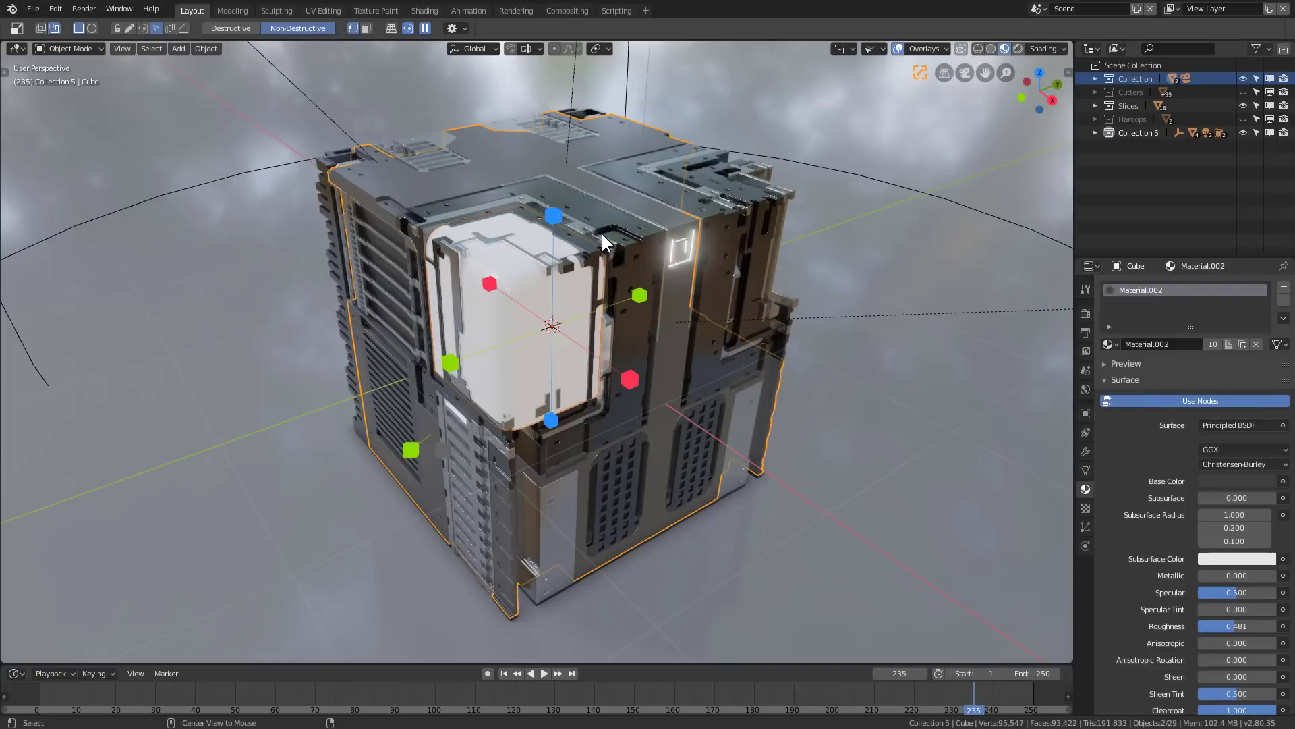
pyautogui.click(450, 362)
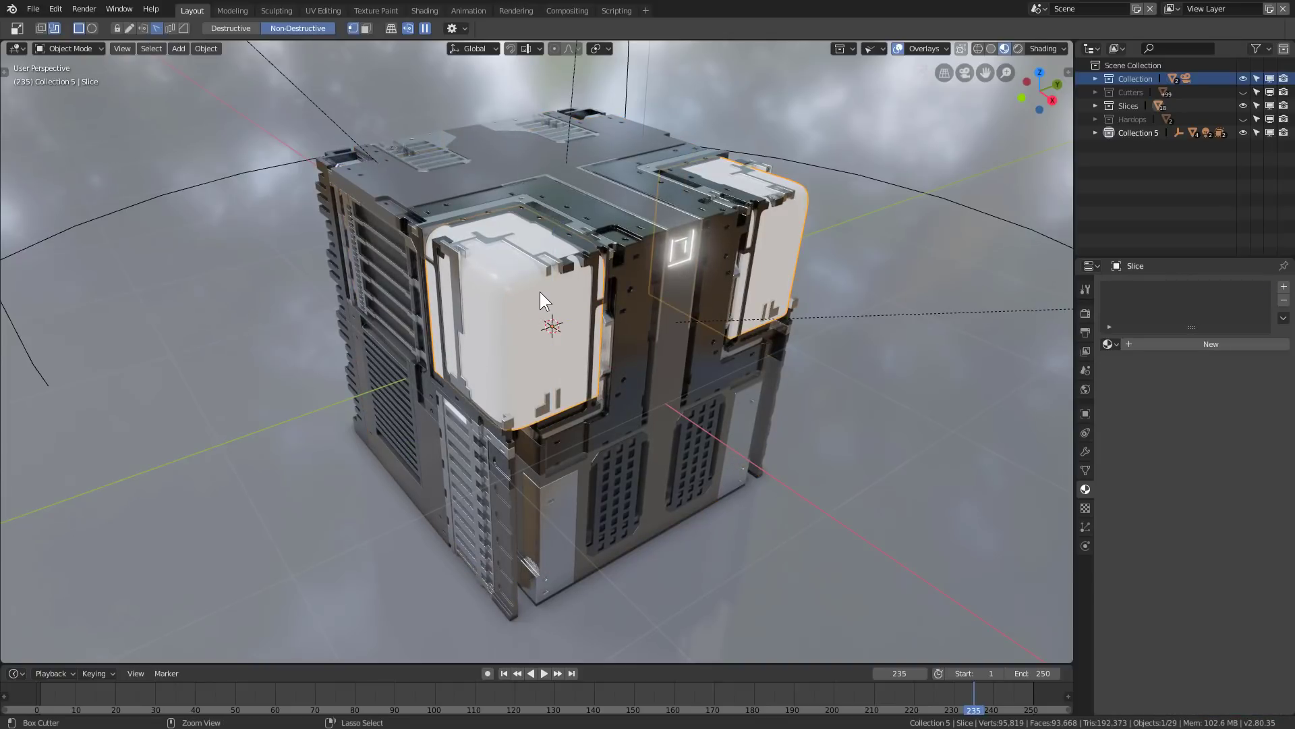
# Step: Give the mirrored corner blocks a new material and set its Transmission to 1.000
pyautogui.click(1205, 341)
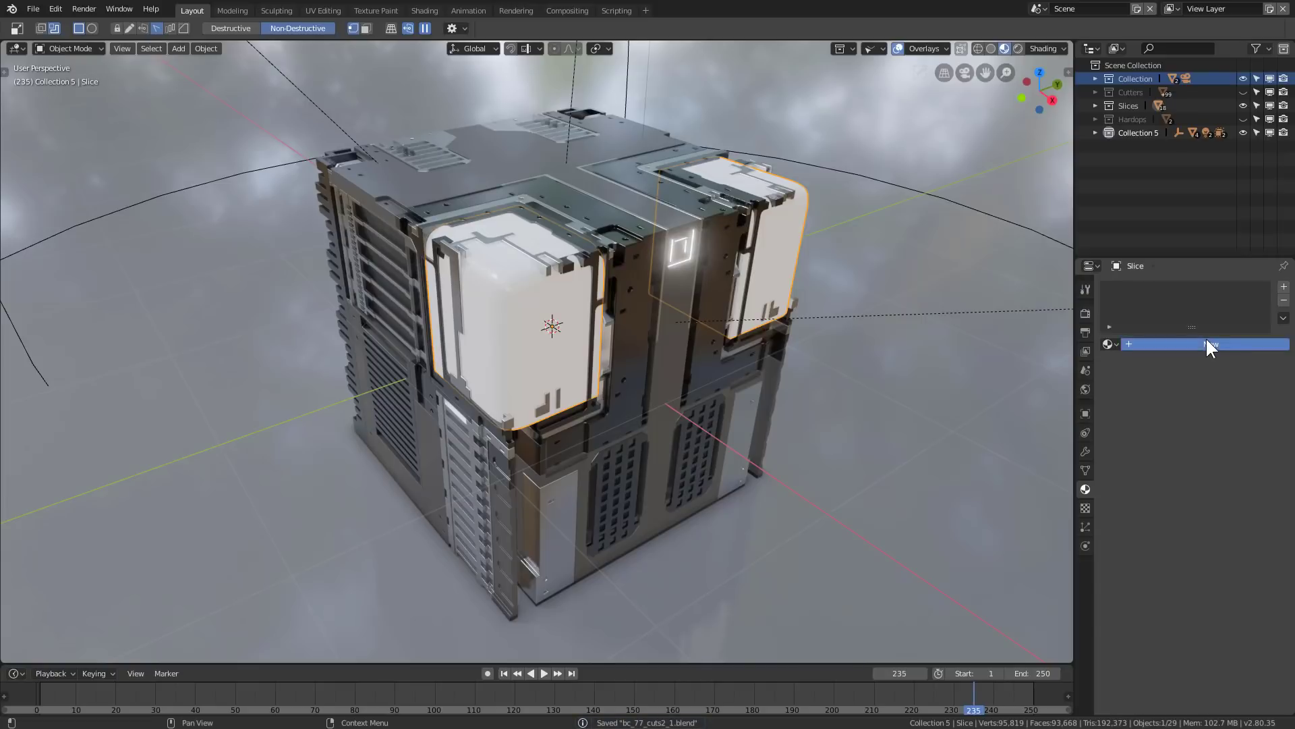
pyautogui.scroll(-4, 1232, 470)
pyautogui.scroll(-1, 1217, 636)
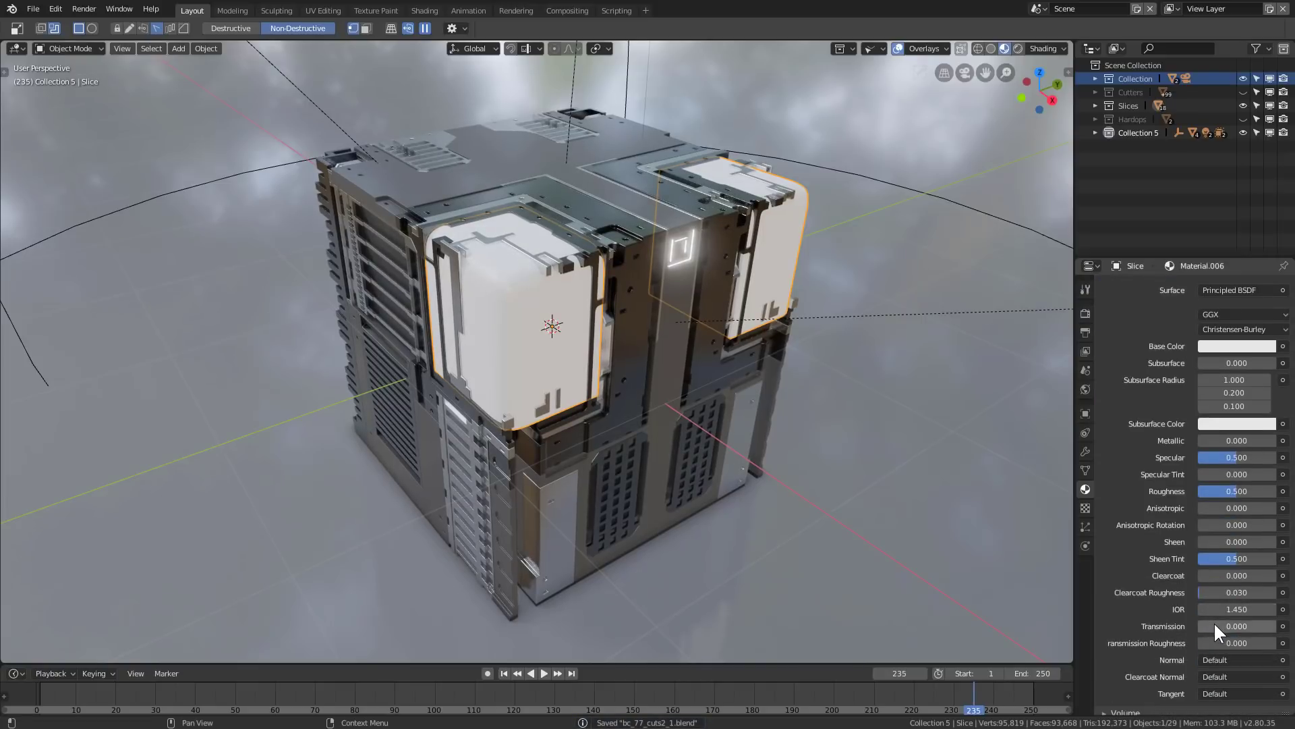
pyautogui.moveTo(1237, 626); pyautogui.dragTo(1275, 627)
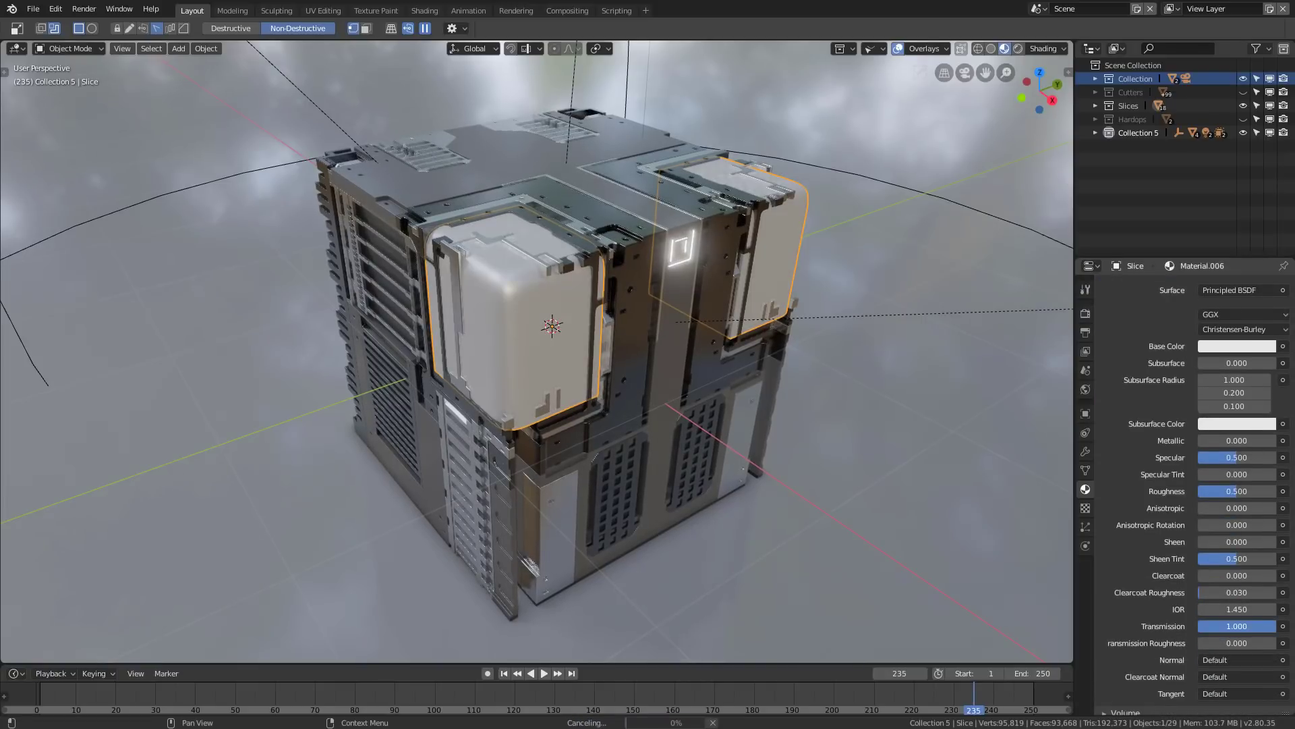
pyautogui.scroll(5, 709, 405)
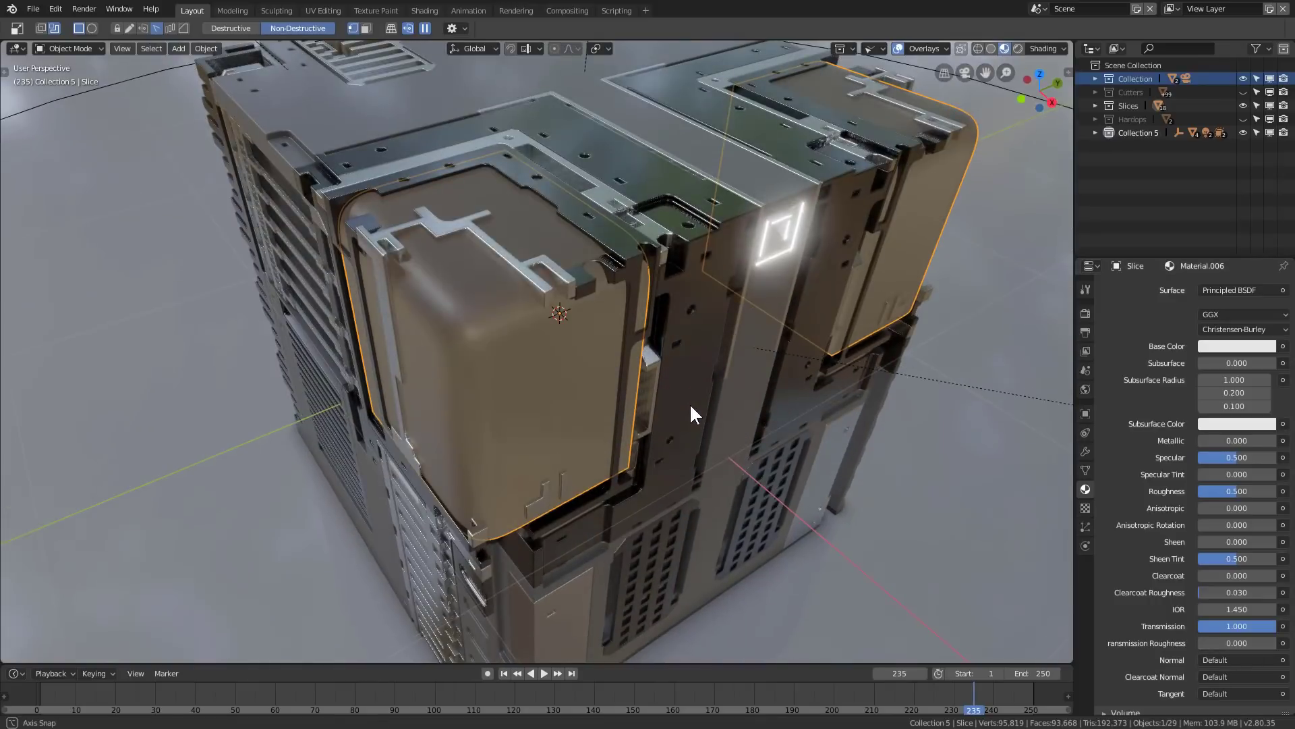
# Step: Try to set the transparency type of the corner blocks' Material.006 to Additive in the HOps Helper material settings
pyautogui.hotkey('ctrl', '`')
pyautogui.click(683, 96)
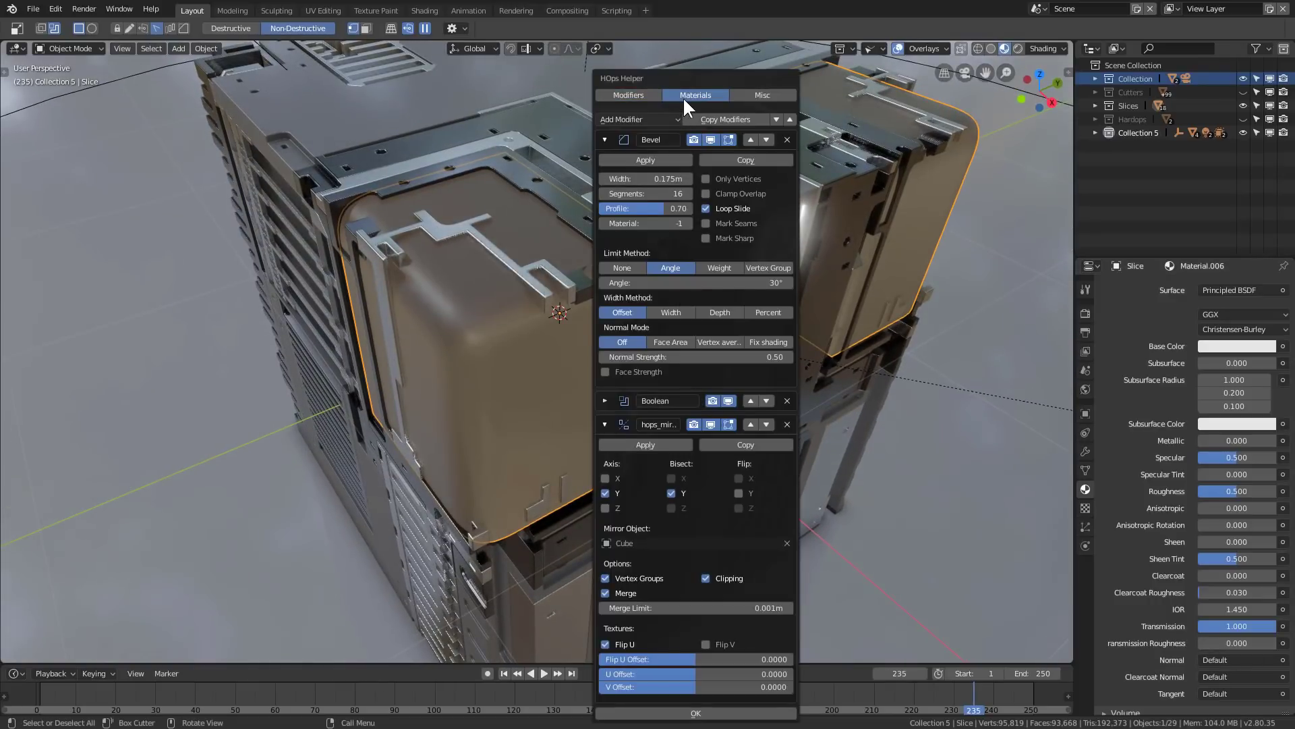
pyautogui.click(636, 206)
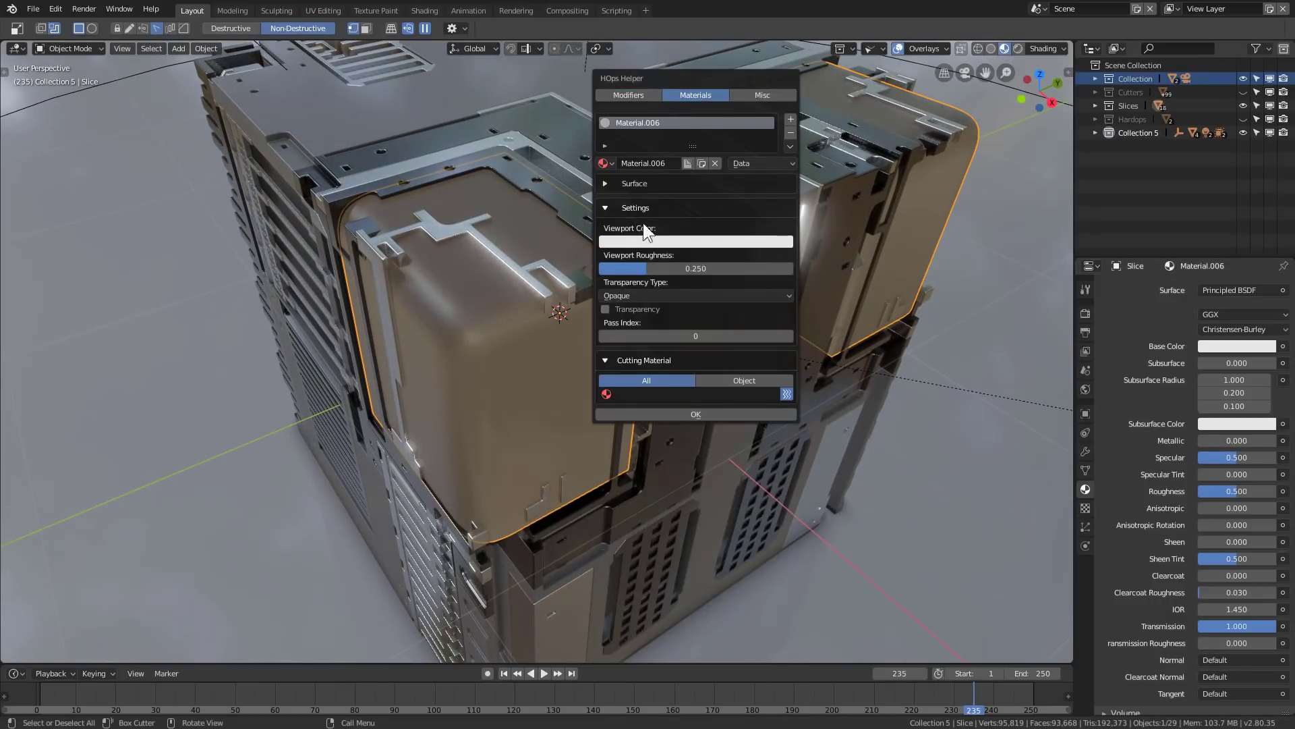
pyautogui.click(637, 291)
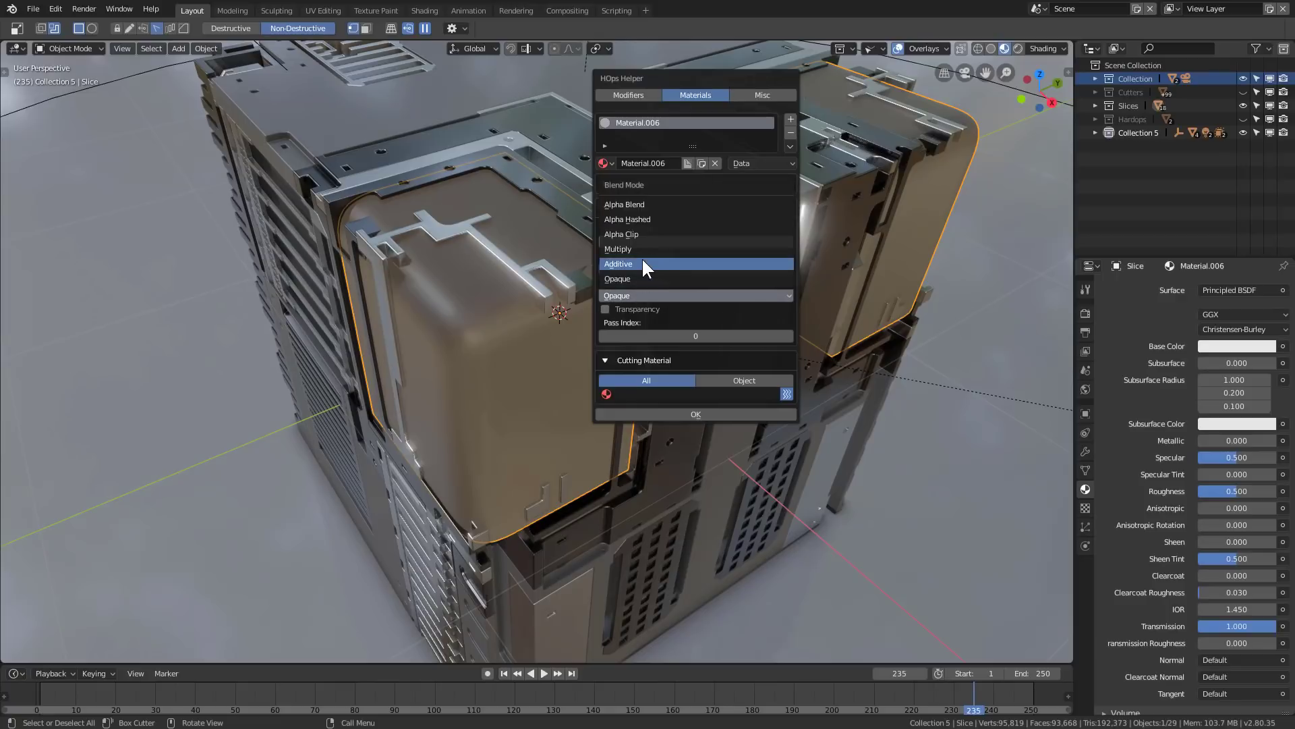
pyautogui.click(642, 262)
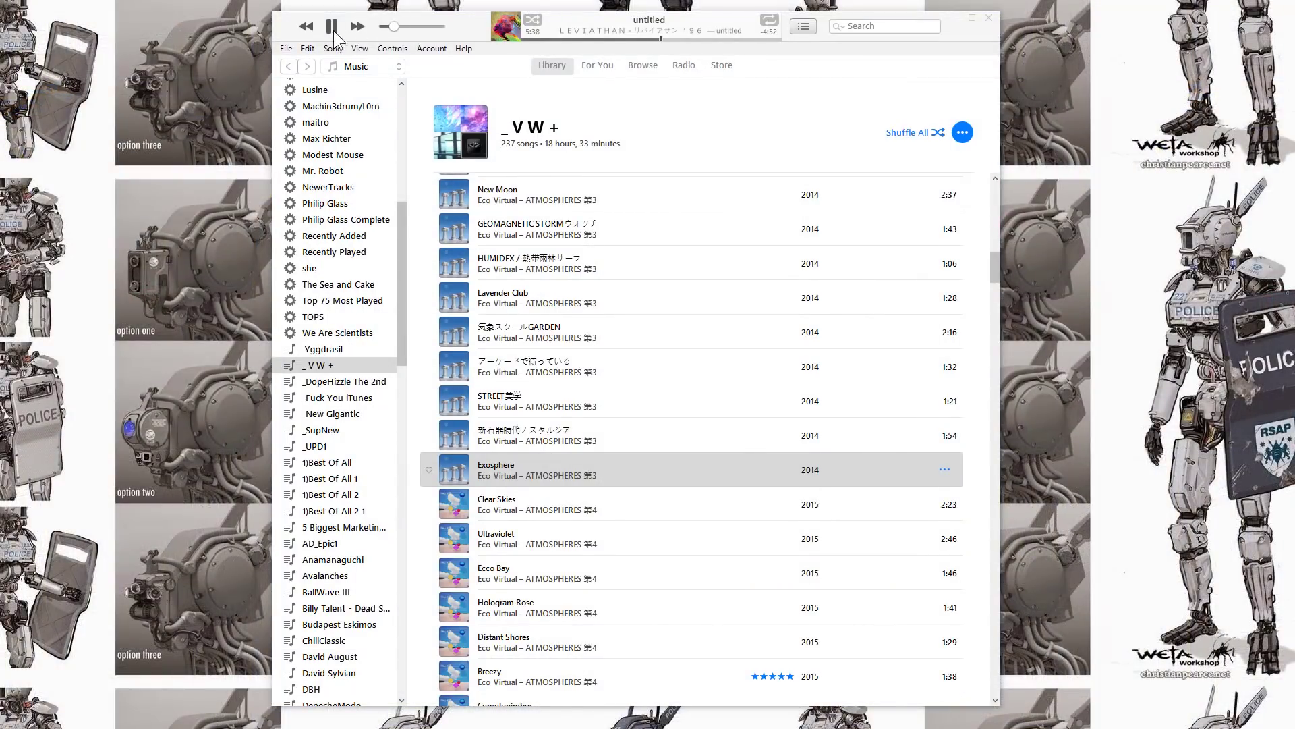
# Step: Pause the music in iTunes and reopen the recent file bc_77_cuts2_1.blend in Blender
pyautogui.click(329, 41)
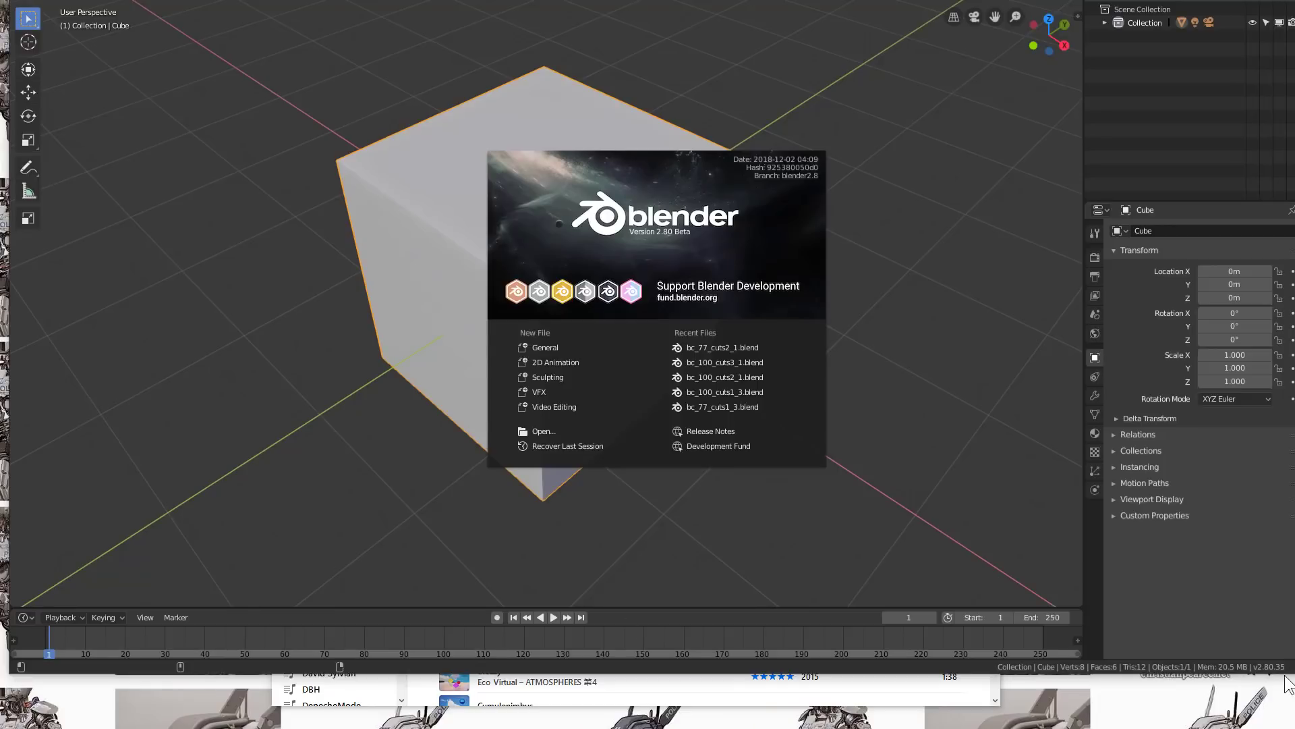
pyautogui.click(738, 346)
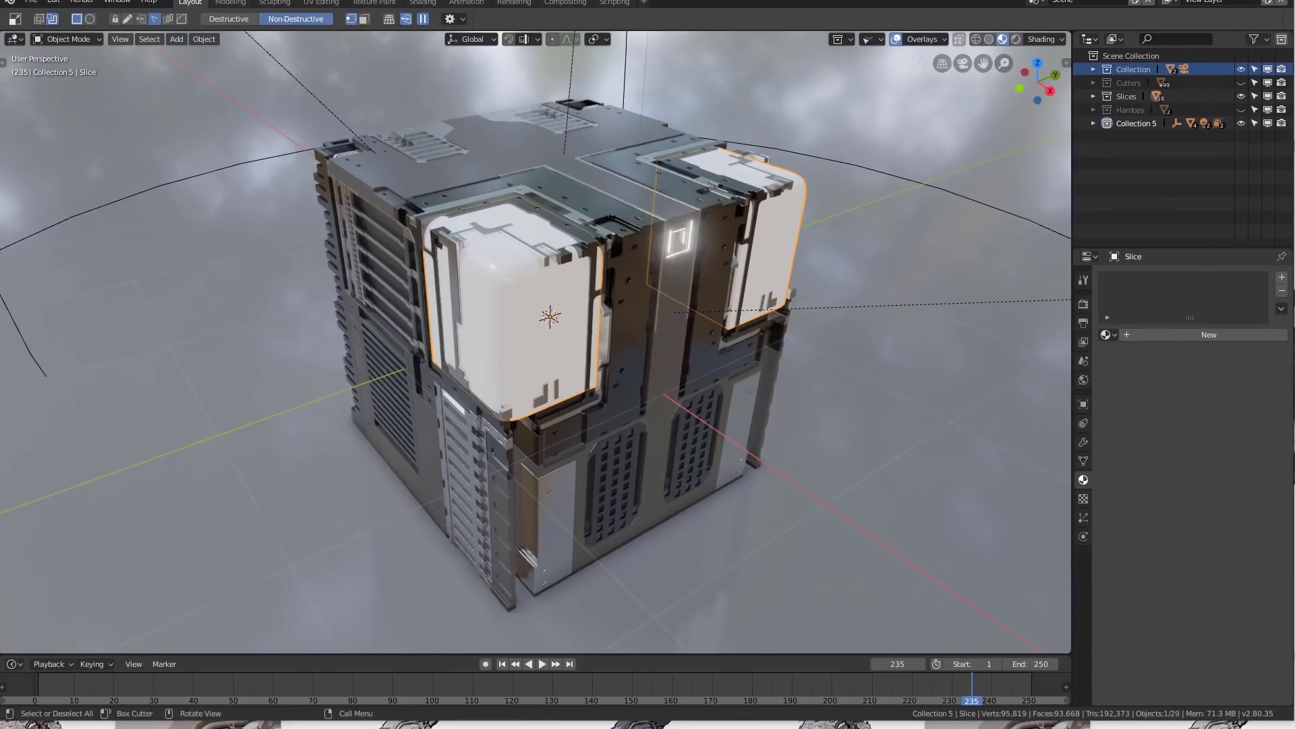
# Step: Give the mirrored corner blocks a new material again and set its Transmission to 1.000
pyautogui.scroll(5, 661, 293)
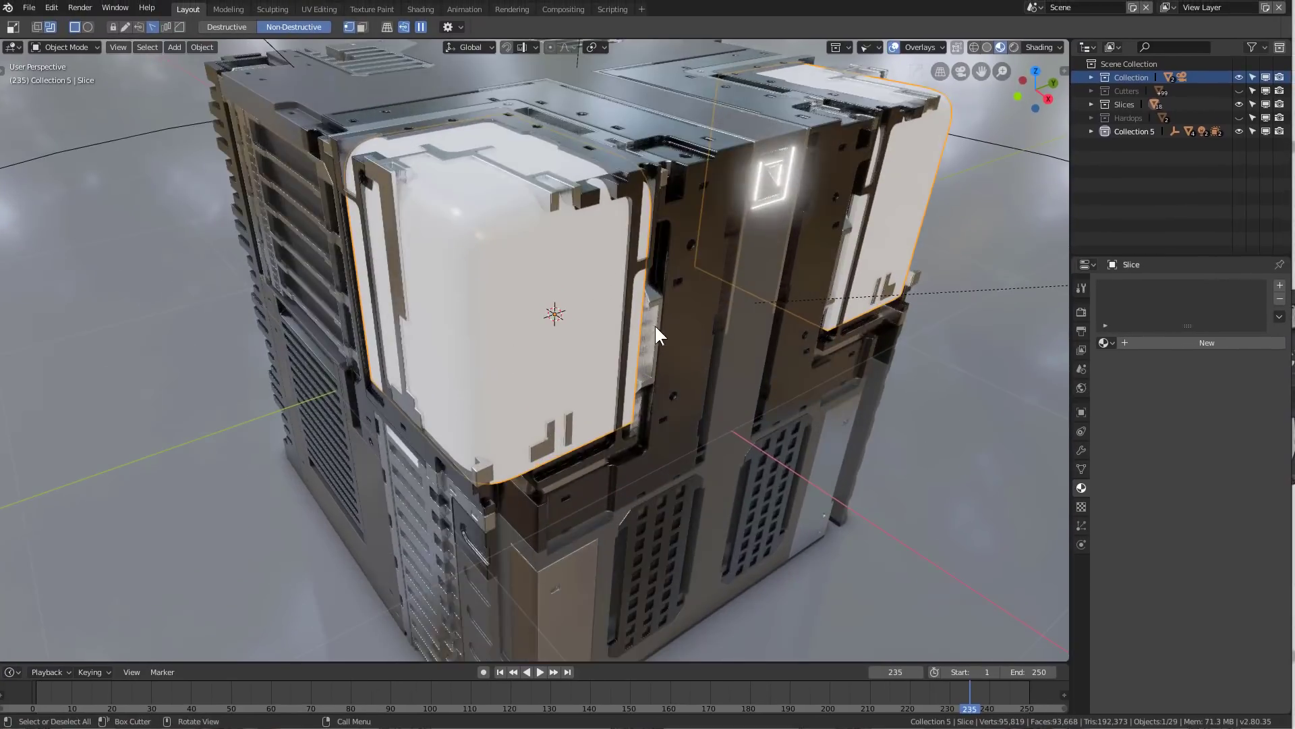
pyautogui.click(1193, 342)
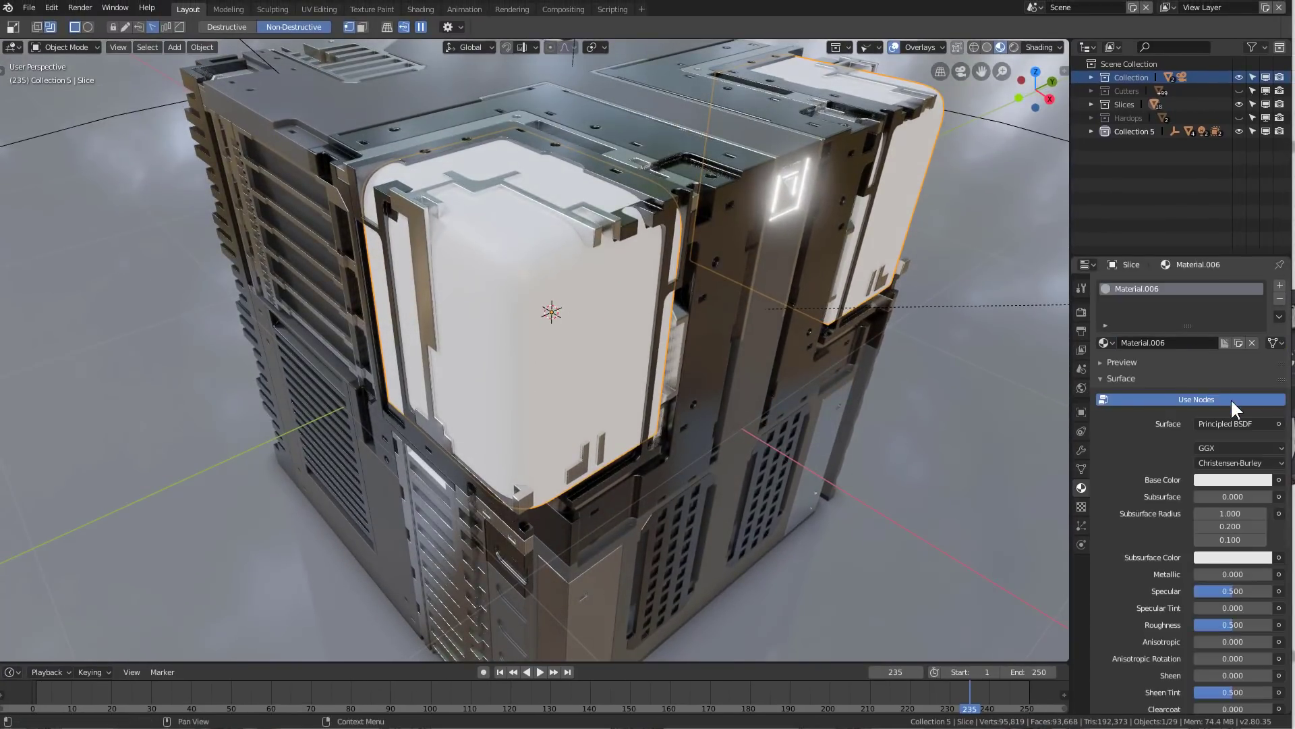
pyautogui.scroll(-3, 1232, 428)
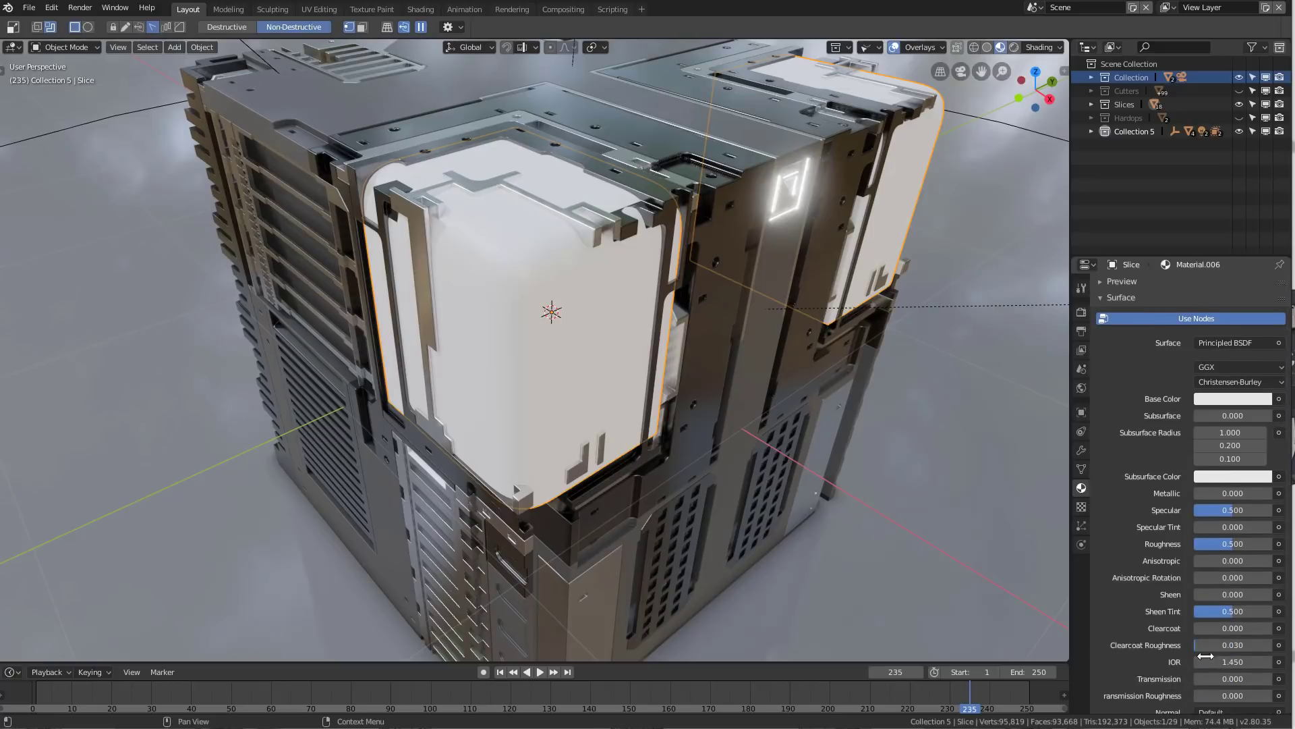
pyautogui.moveTo(1210, 681); pyautogui.dragTo(1274, 682)
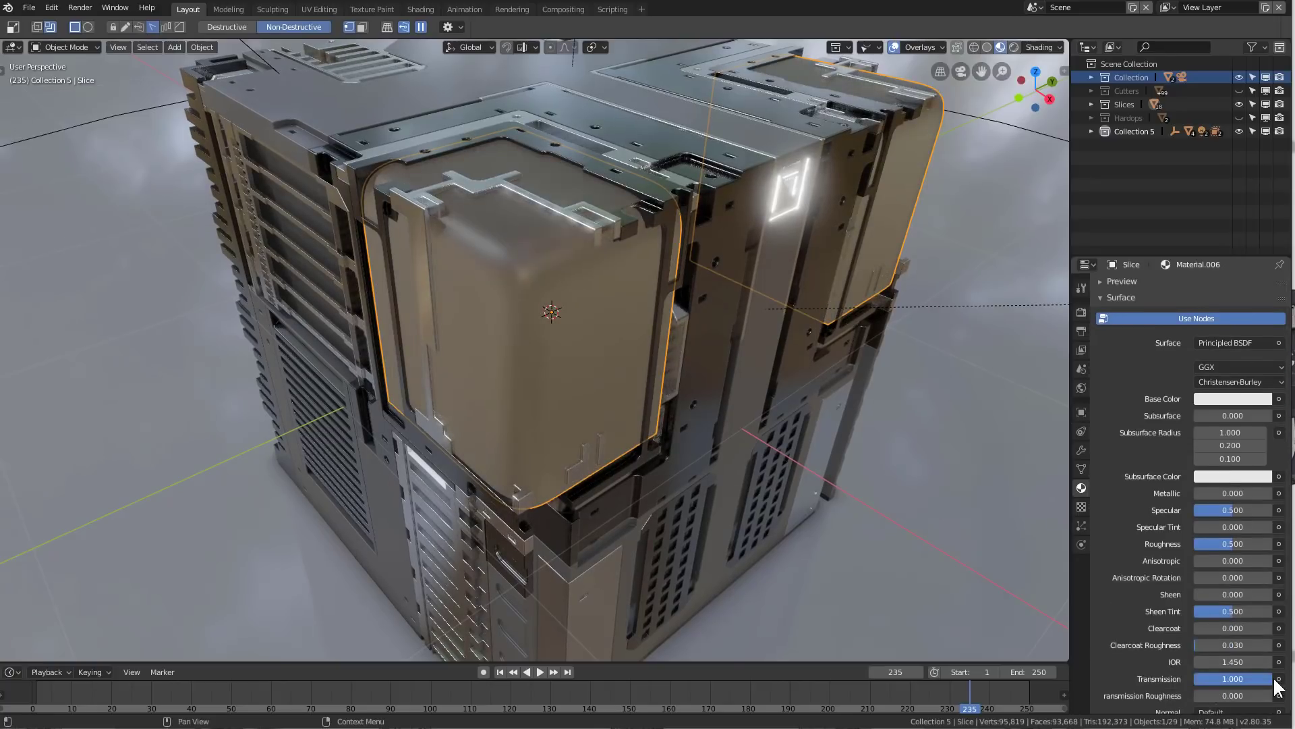
# Step: Set the corner block material's transparency type to Additive in the HOps Helper material settings
pyautogui.hotkey('ctrl', '`')
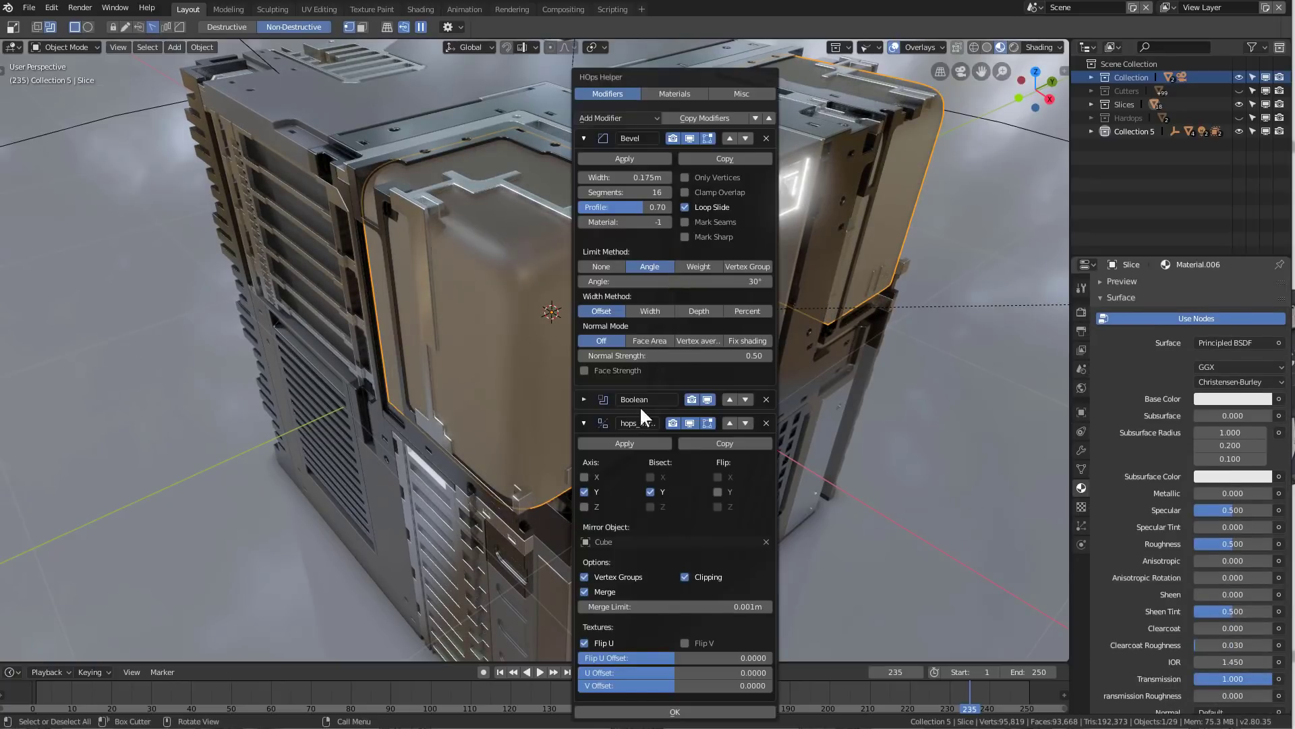
pyautogui.click(671, 94)
pyautogui.click(609, 206)
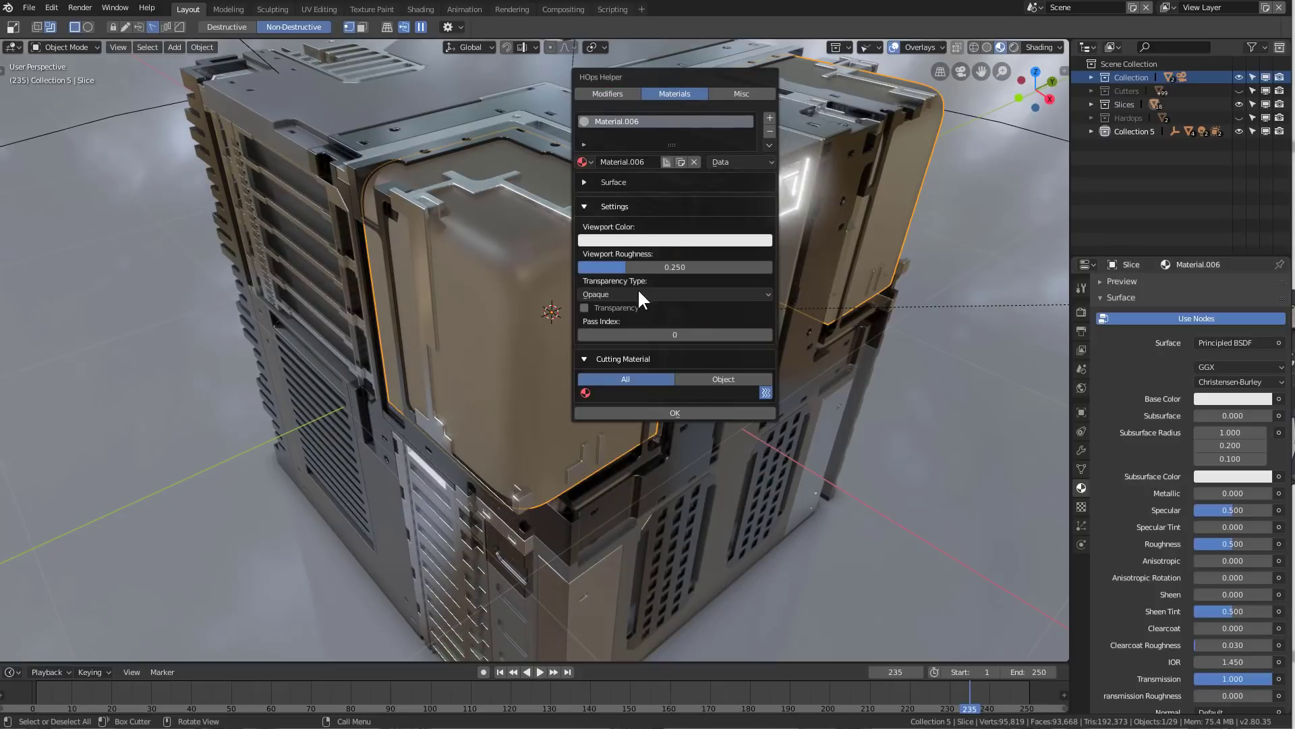
pyautogui.click(637, 293)
pyautogui.click(627, 261)
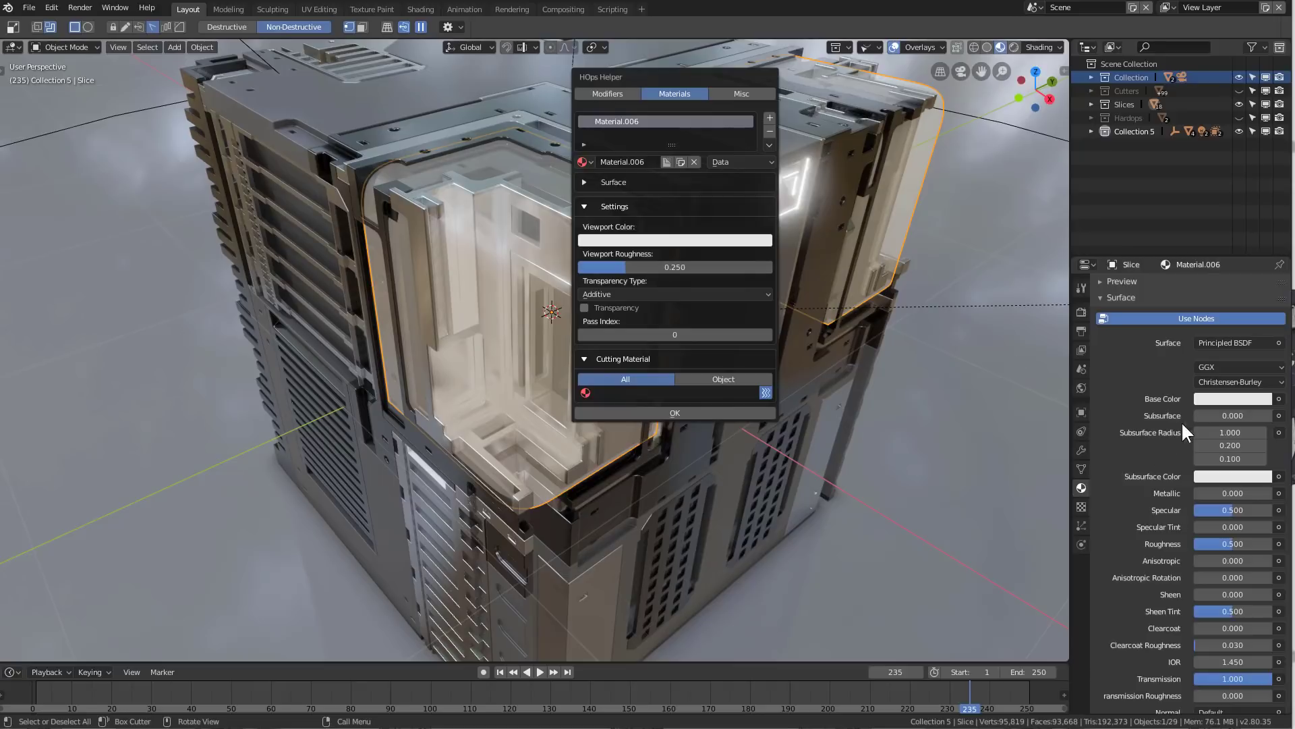
# Step: Darken the glass material's Base Color to dark grey and set its Roughness to 0.250
pyautogui.click(1225, 407)
pyautogui.click(1220, 399)
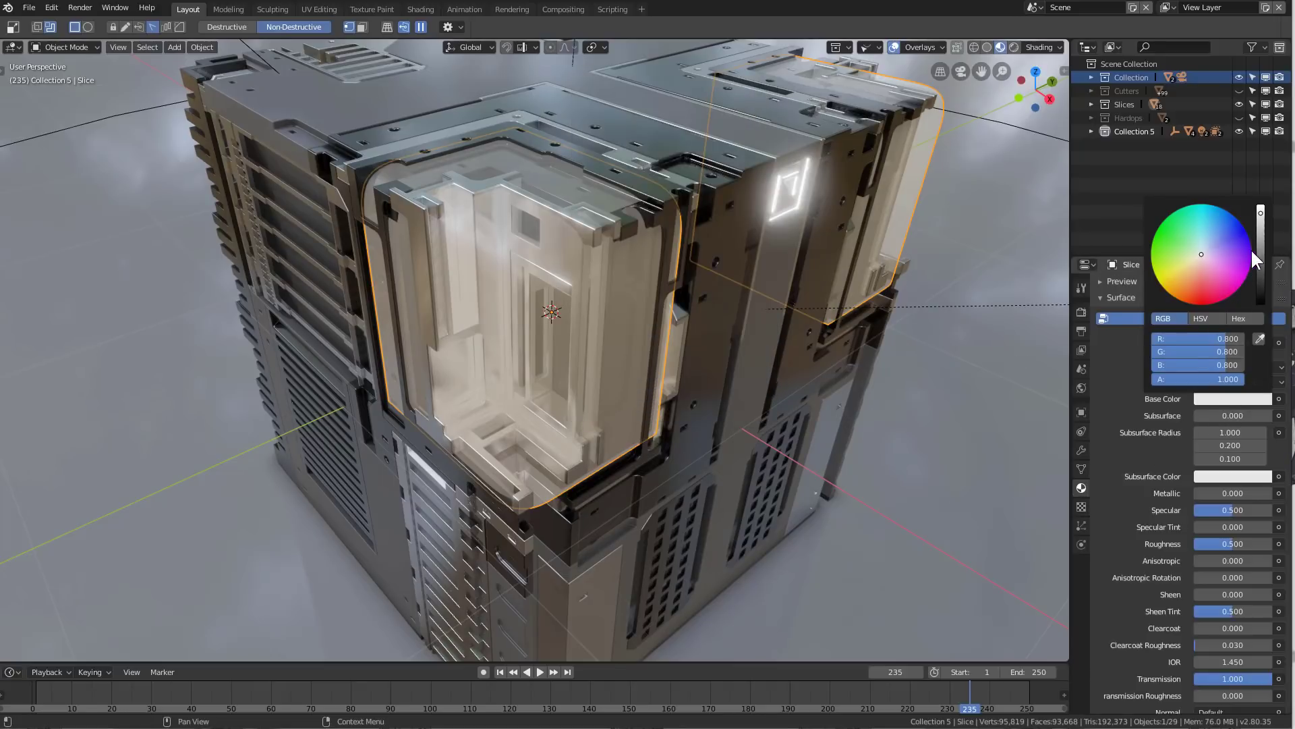
pyautogui.moveTo(1262, 254); pyautogui.dragTo(1260, 275)
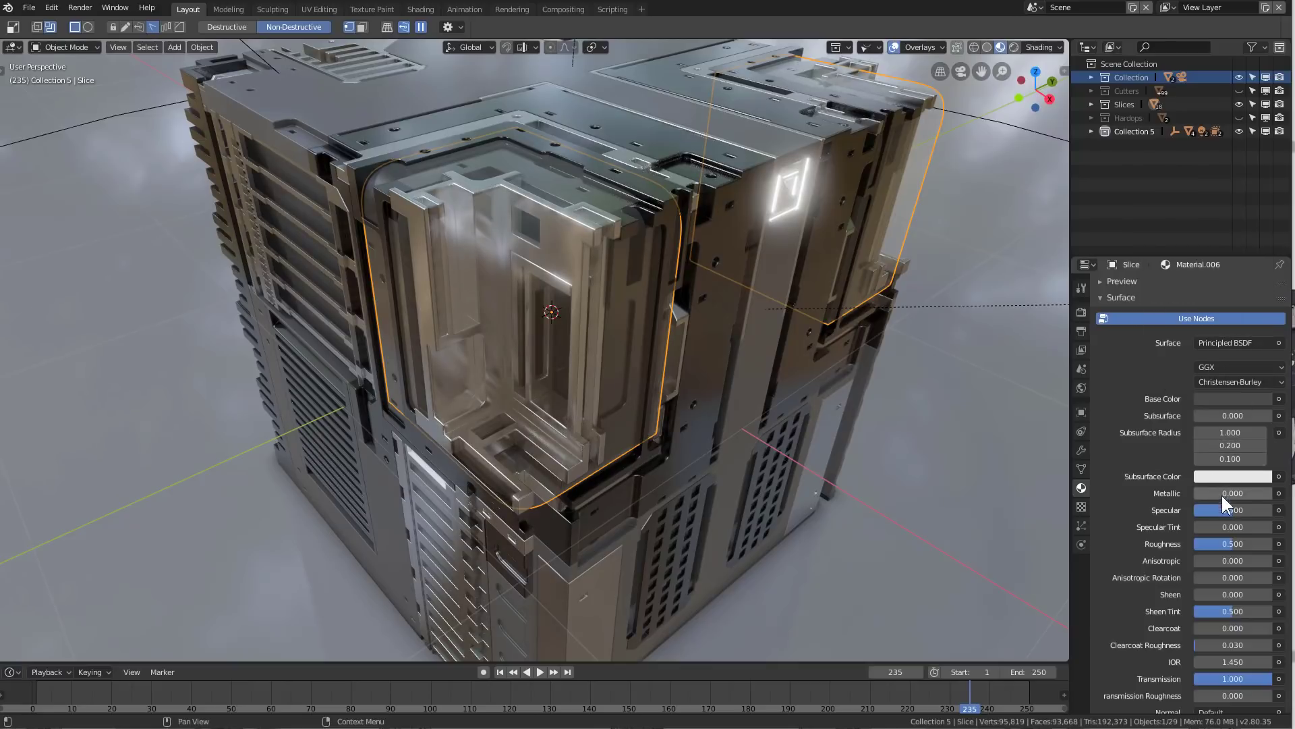
pyautogui.moveTo(1242, 544); pyautogui.dragTo(1220, 544)
# Step: Deselect the corner blocks, then play the animation through the scene camera with the viewport overlays hidden
pyautogui.moveTo(733, 383); pyautogui.dragTo(711, 354, button='middle')
pyautogui.press('s')
pyautogui.click(720, 383)
pyautogui.press('KP_0')
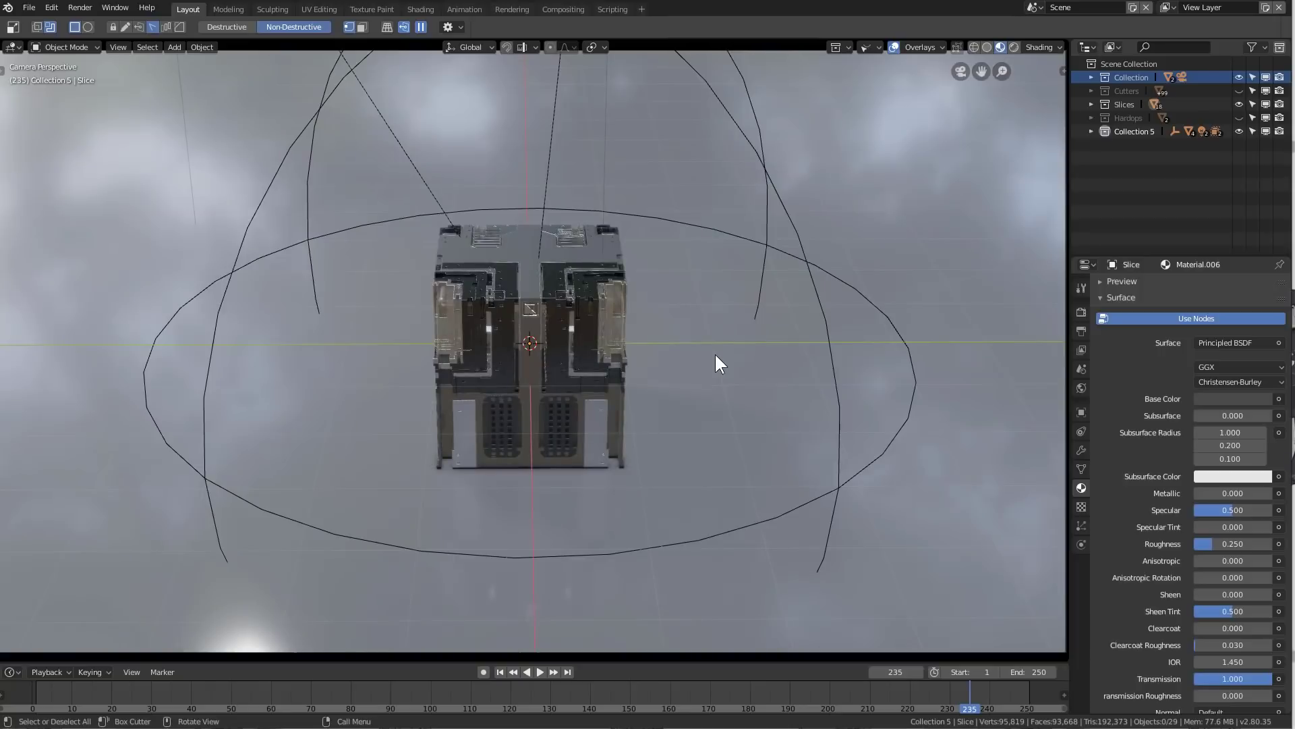
pyautogui.scroll(5, 731, 343)
pyautogui.scroll(-3, 723, 355)
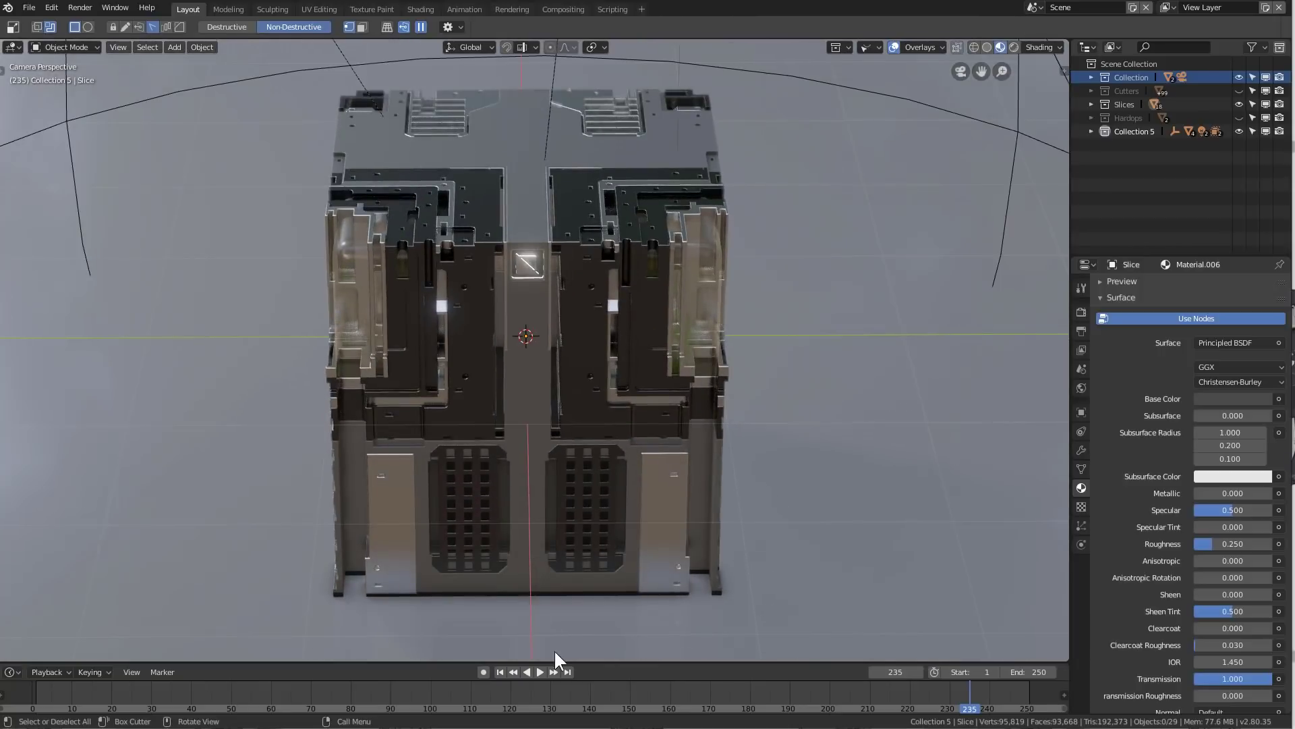
pyautogui.click(540, 672)
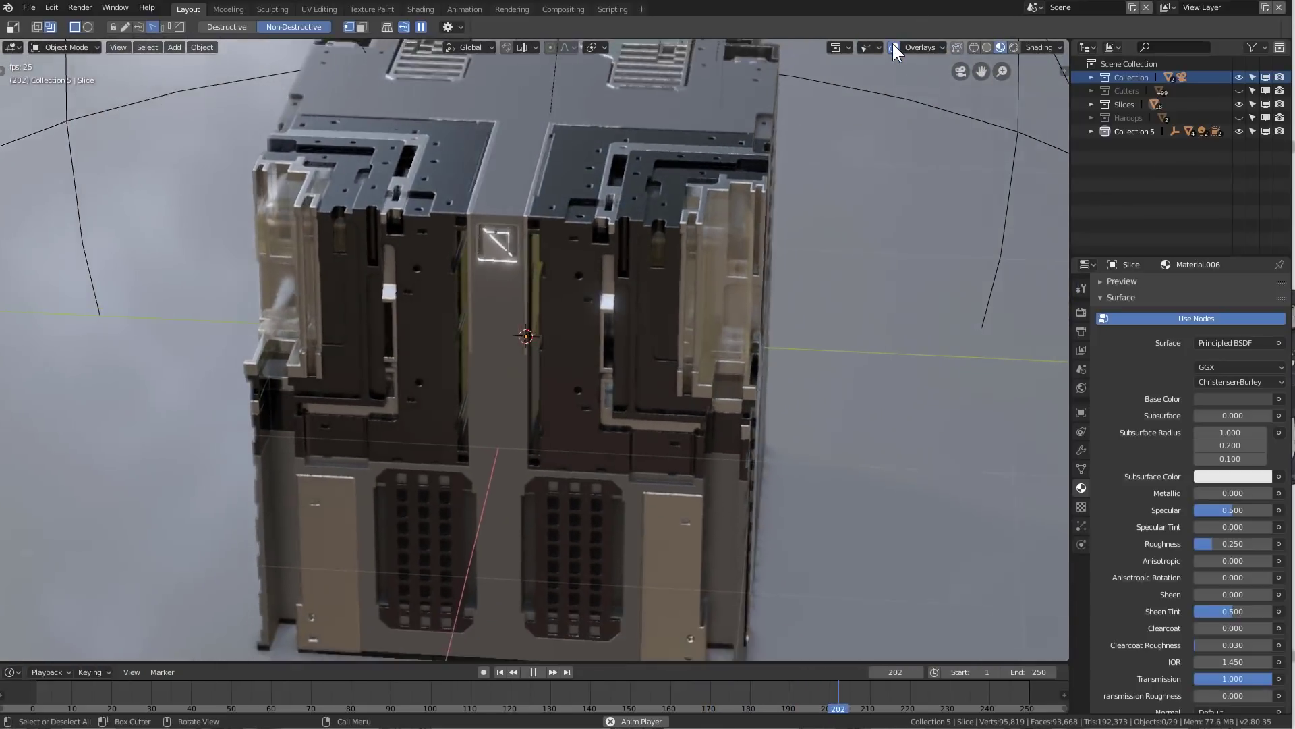
pyautogui.click(894, 47)
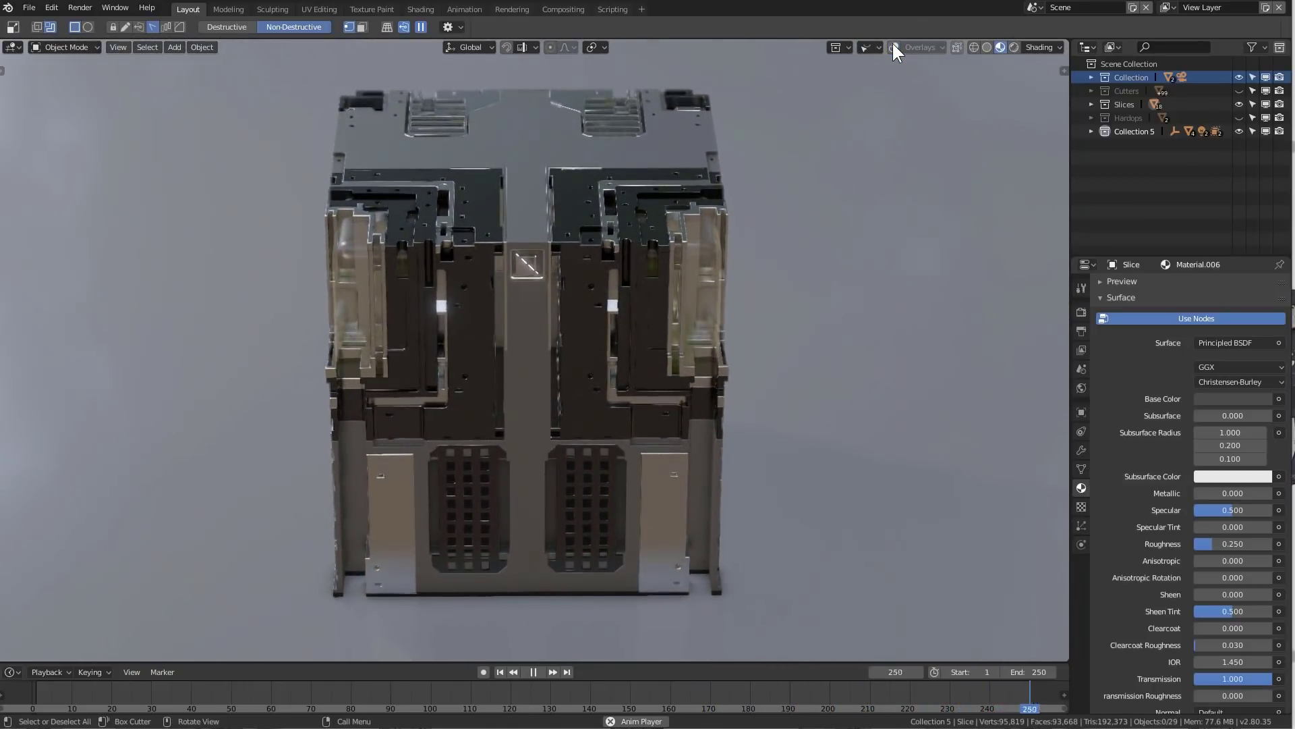